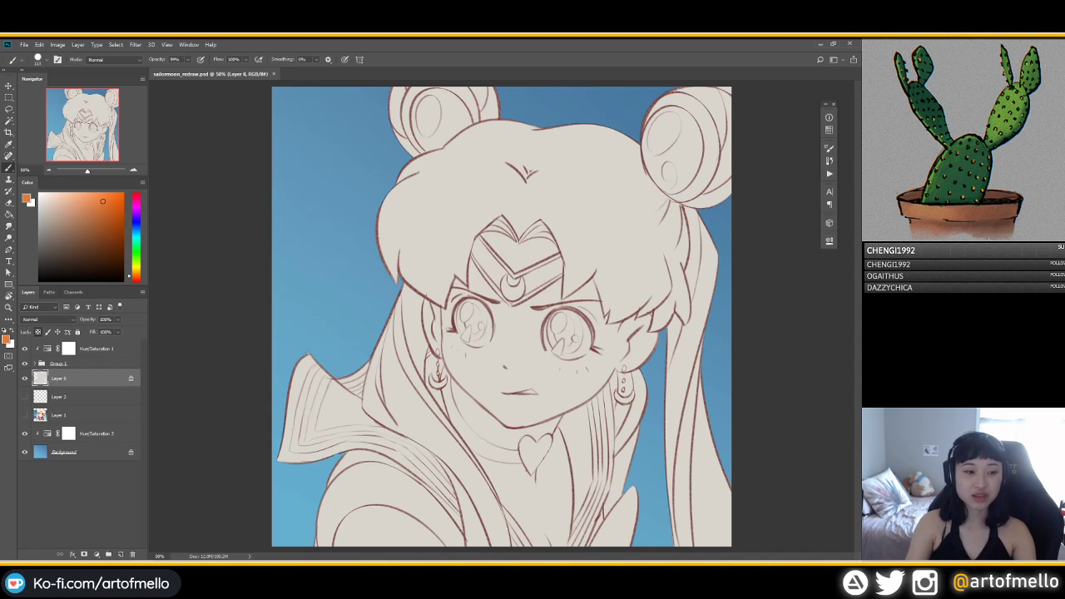
Step: Fill the character silhouette on Layer 8 with a bright yellow-orange
left_click(135, 271)
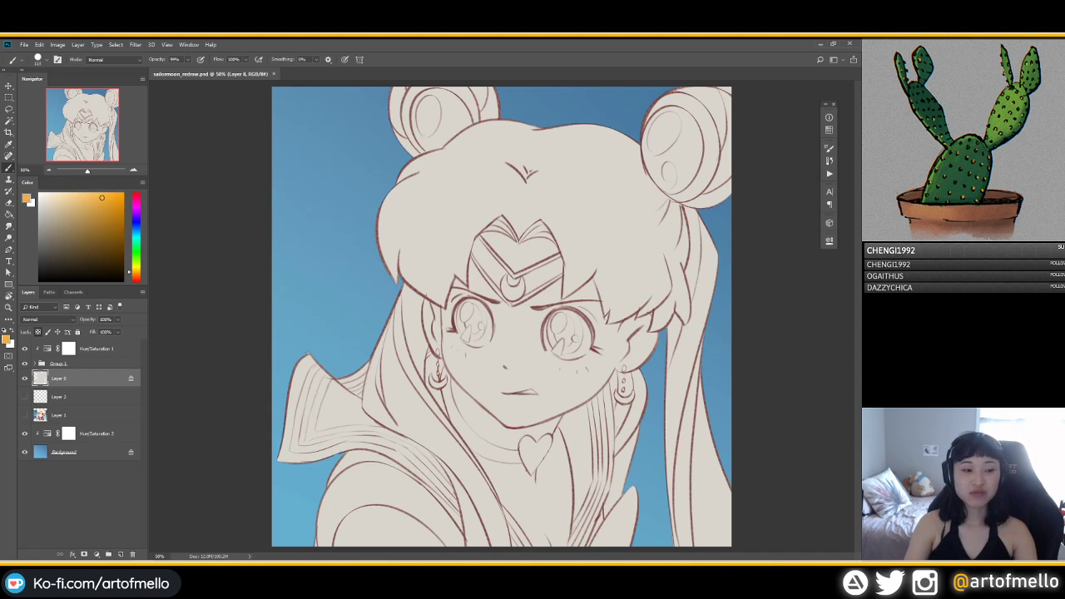
key("g")
key("alt+BackSpace")
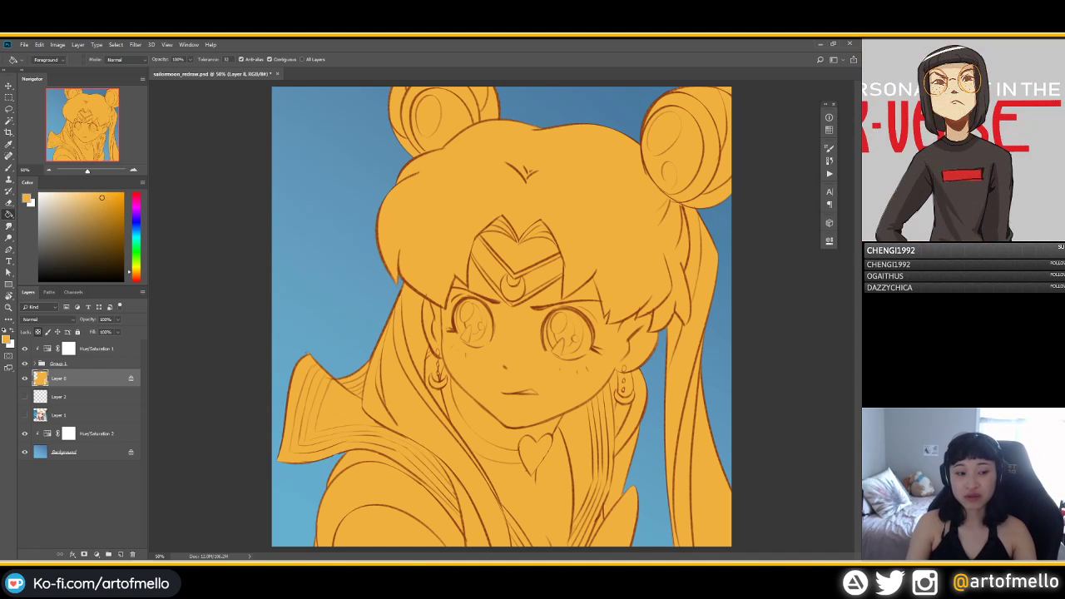
Step: Toggle Layer 8's transparent-pixel lock off and back on
key("slash")
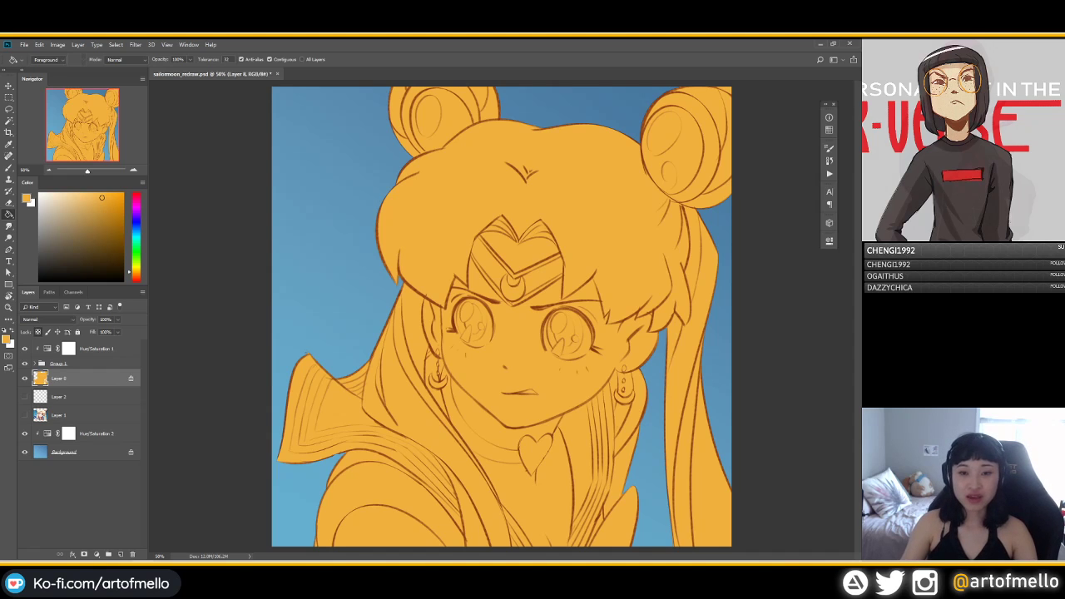
key("b")
key("slash")
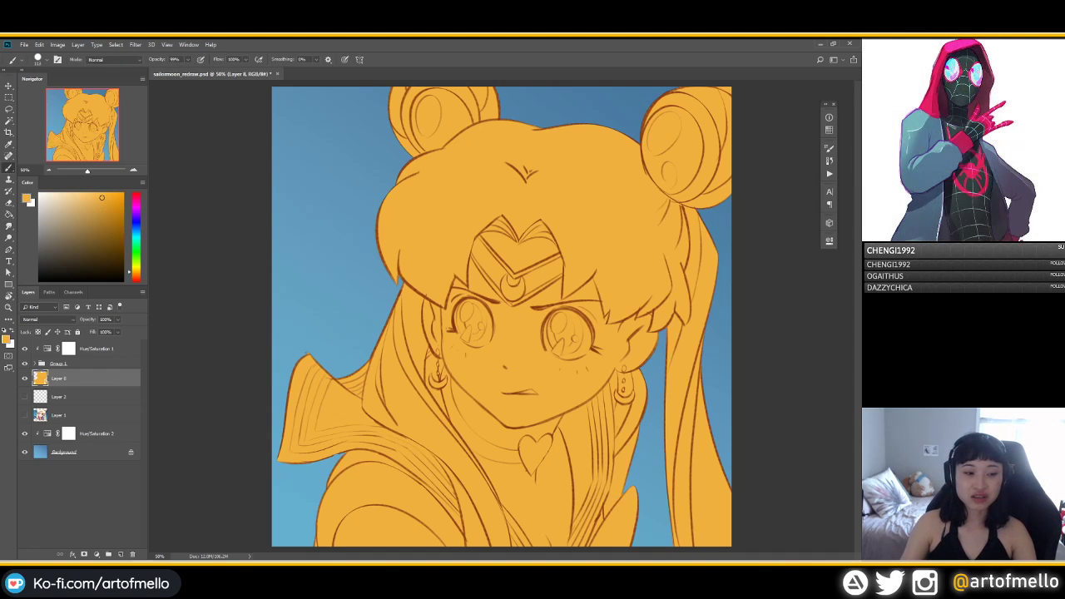
key("slash")
key("g")
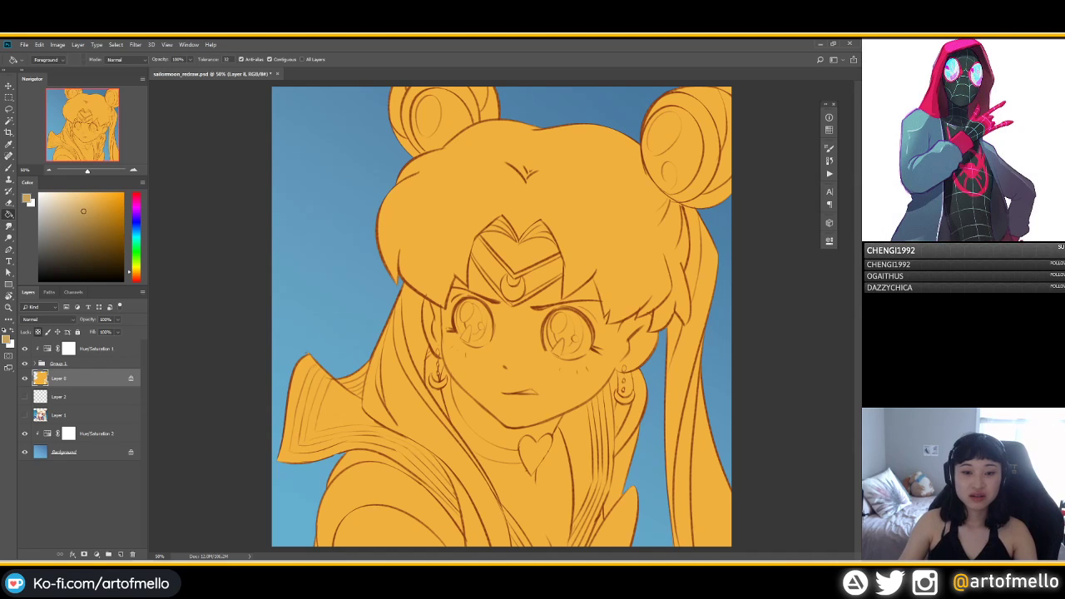
Step: Refill the silhouette on Layer 8 with a muted tan, followed by a lighter sandy shade
key("alt+BackSpace")
left_click(78, 204)
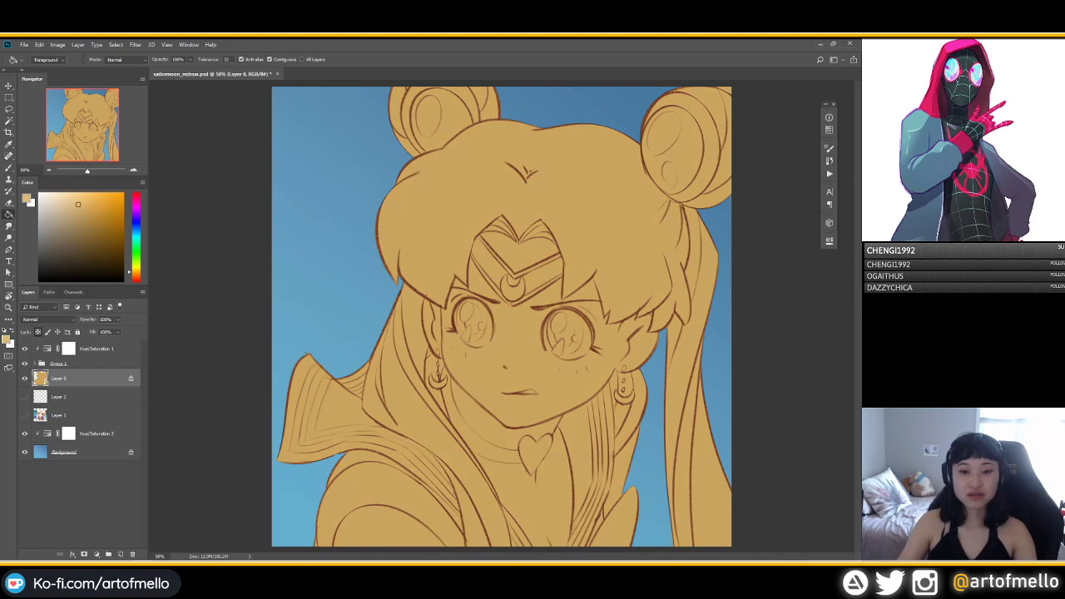
key("alt+BackSpace")
key("ctrl+minus")
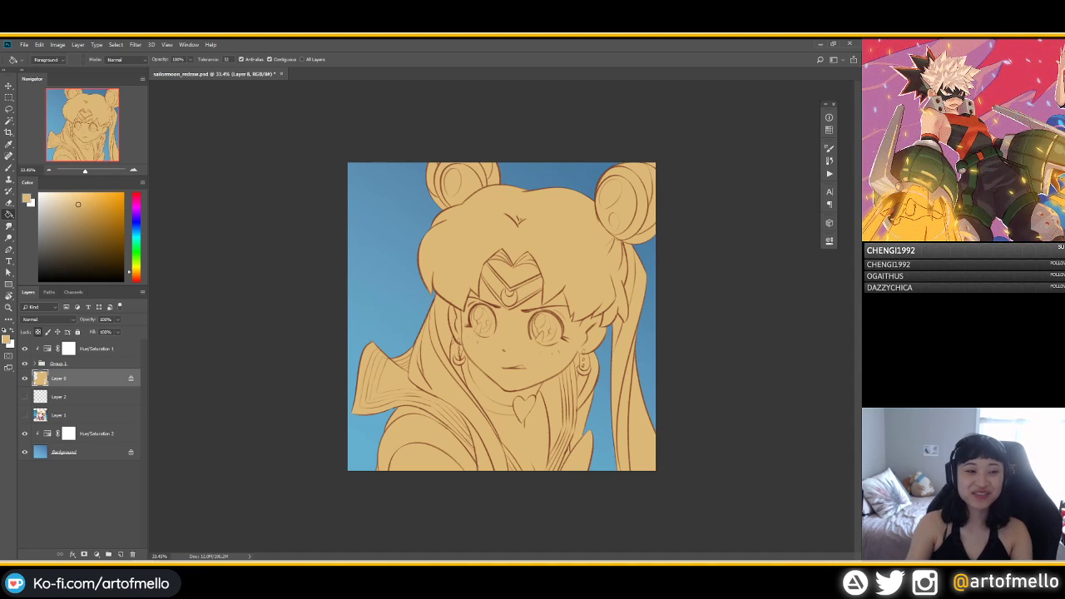
Step: Choose a pale, desaturated cream and fill the silhouette on Layer 8 with it as the base color
left_click(63, 202)
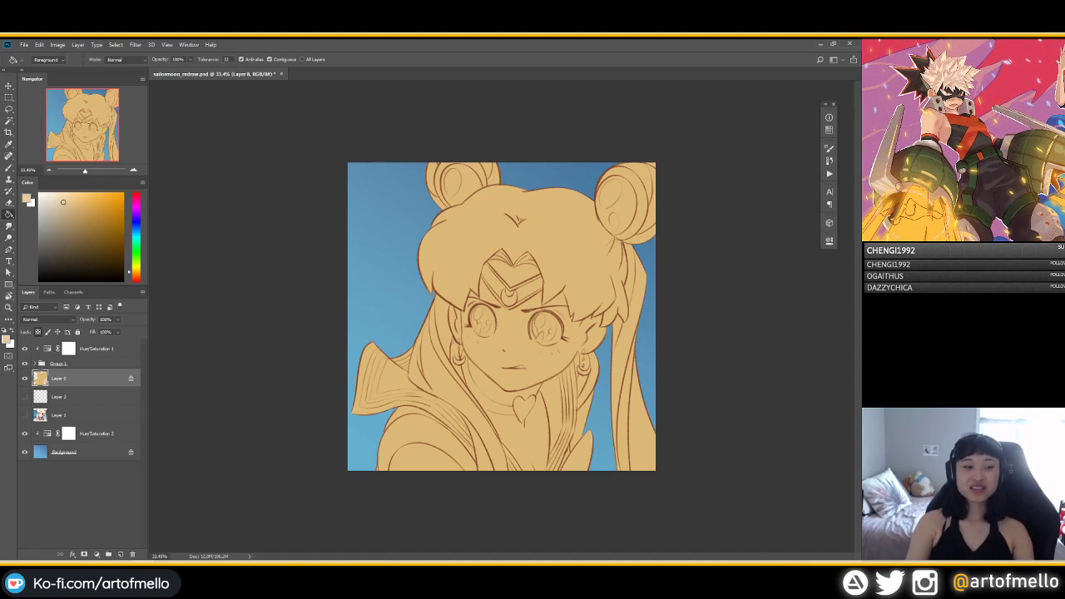
key("alt+BackSpace")
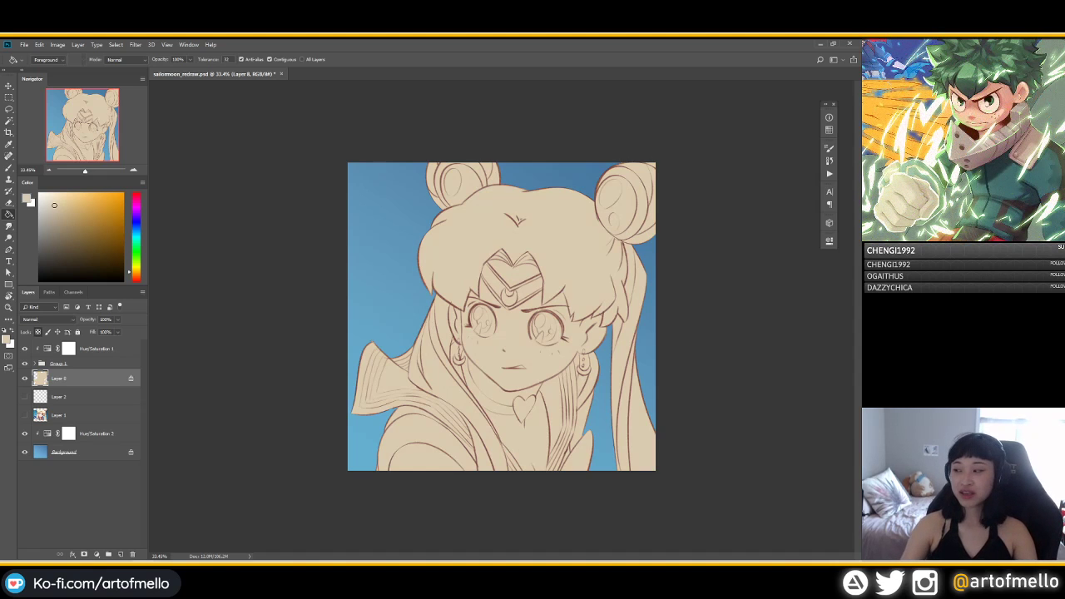
left_click_drag(54, 205, 54, 198)
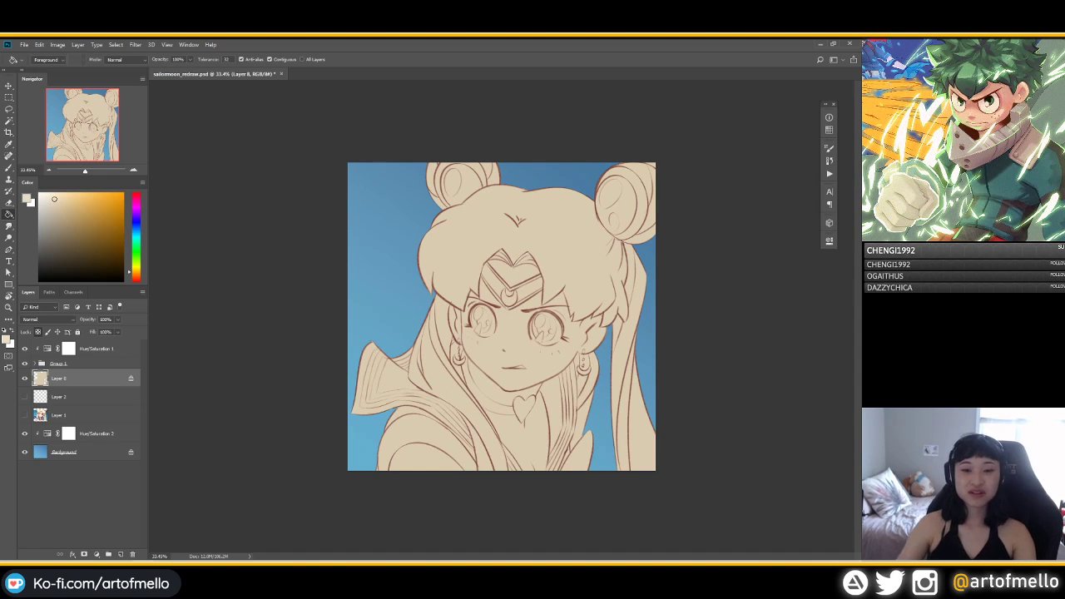
key("alt+BackSpace")
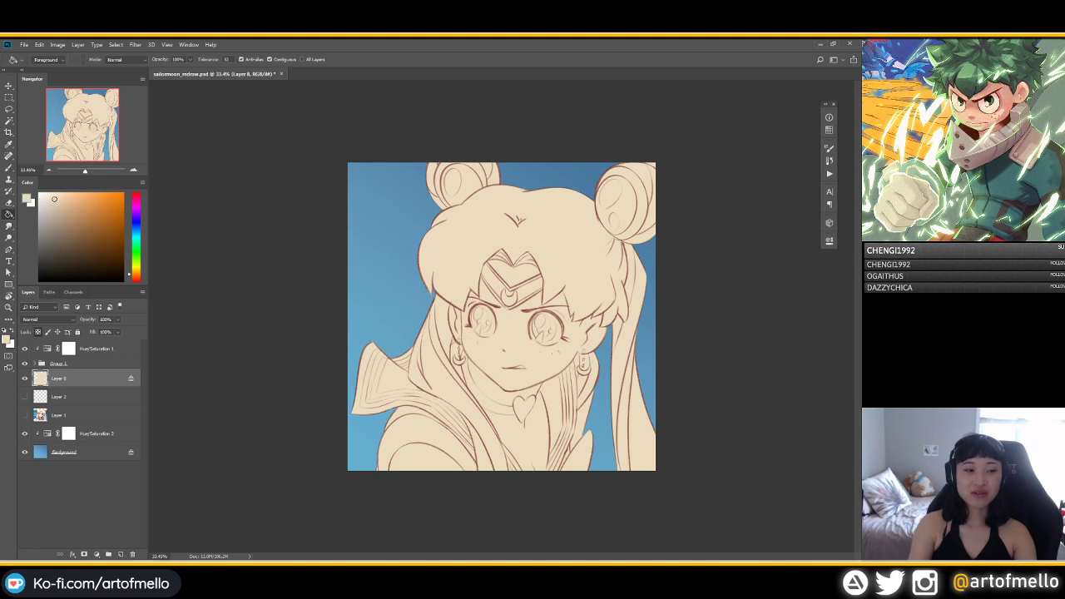
Step: Cycle through the screen modes and settle on full screen with the menu bar visible
key("f")
key("f")
key("f")
key("f")
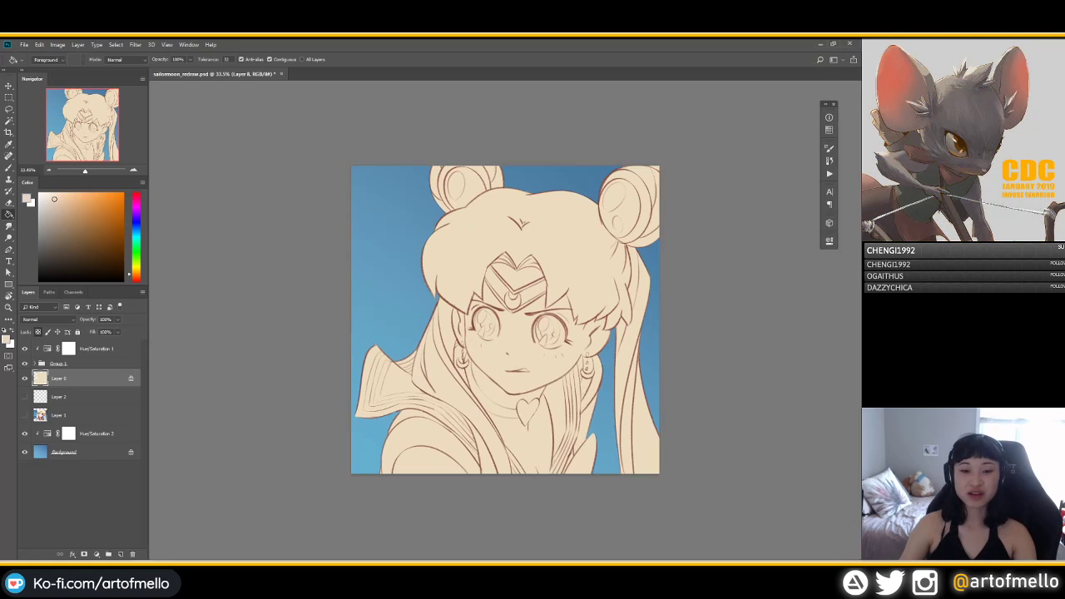
key("f")
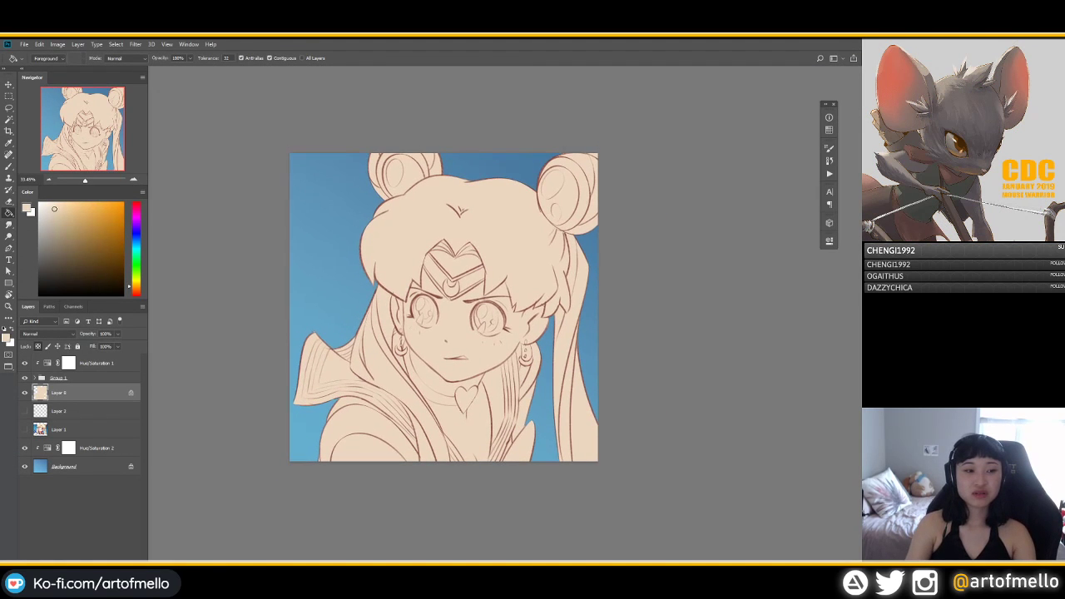
key("f")
key("f")
key("f")
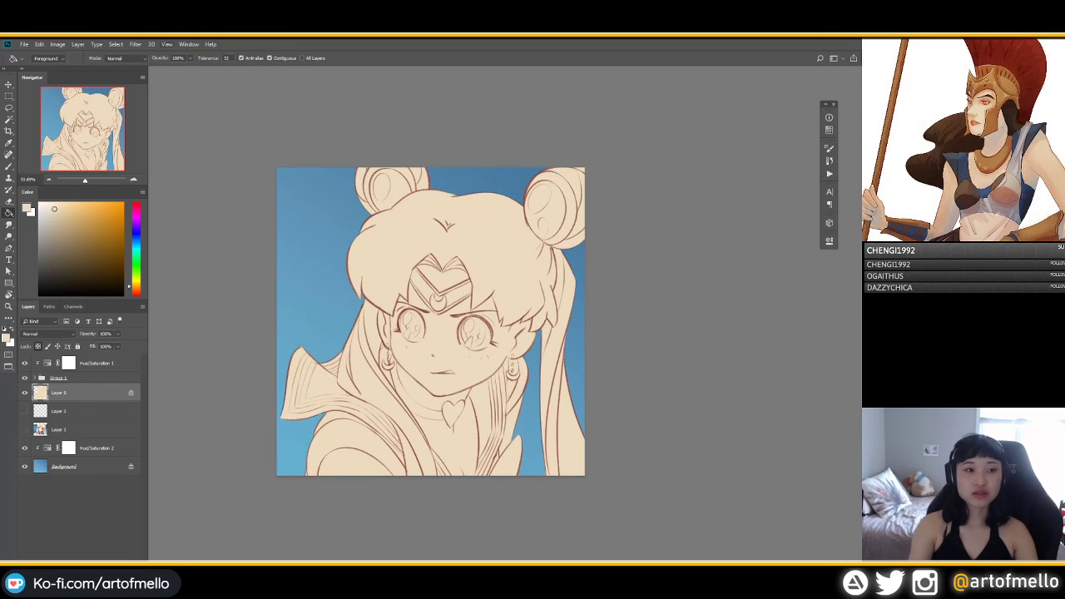
Step: Open the Coolorus 2.5 extension, dismiss its usage statistics notice and dock it between the Navigator and the color picker
left_click(189, 44)
mouse_move(200, 85)
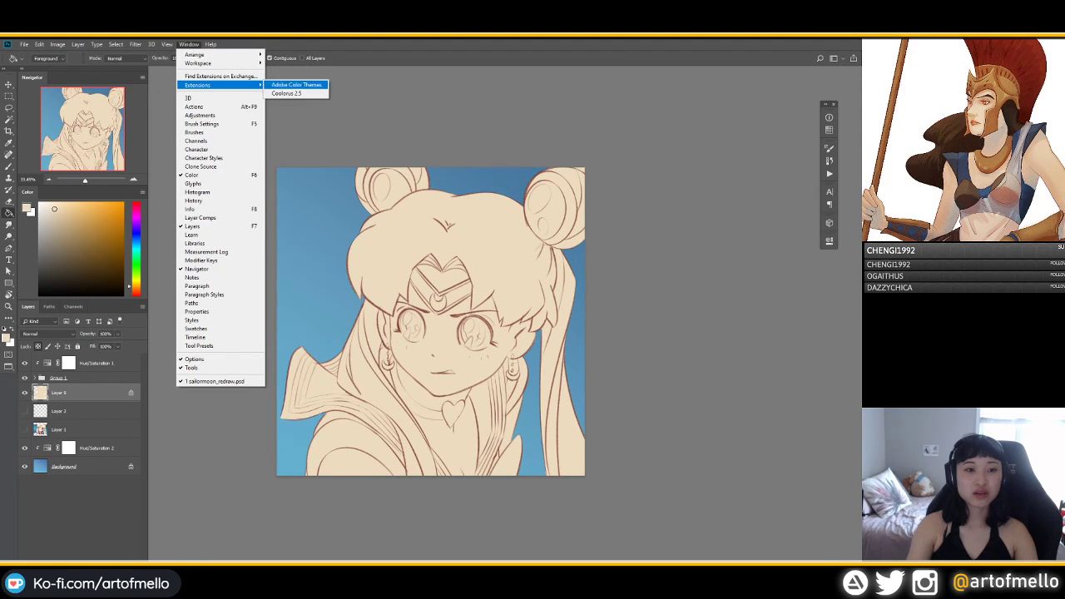
left_click(295, 93)
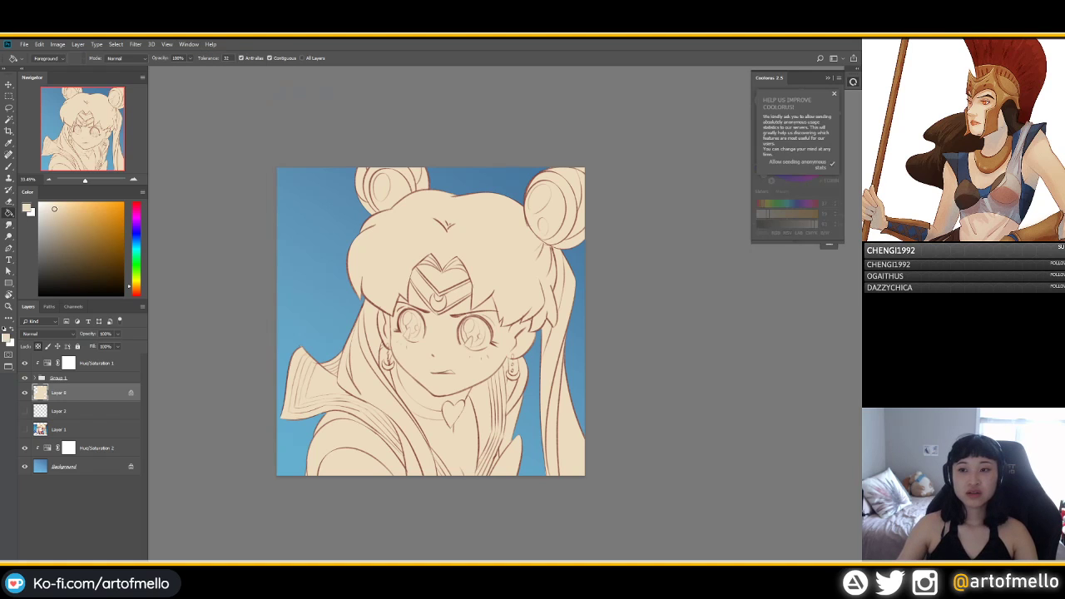
left_click(834, 94)
left_click_drag(769, 78, 125, 183)
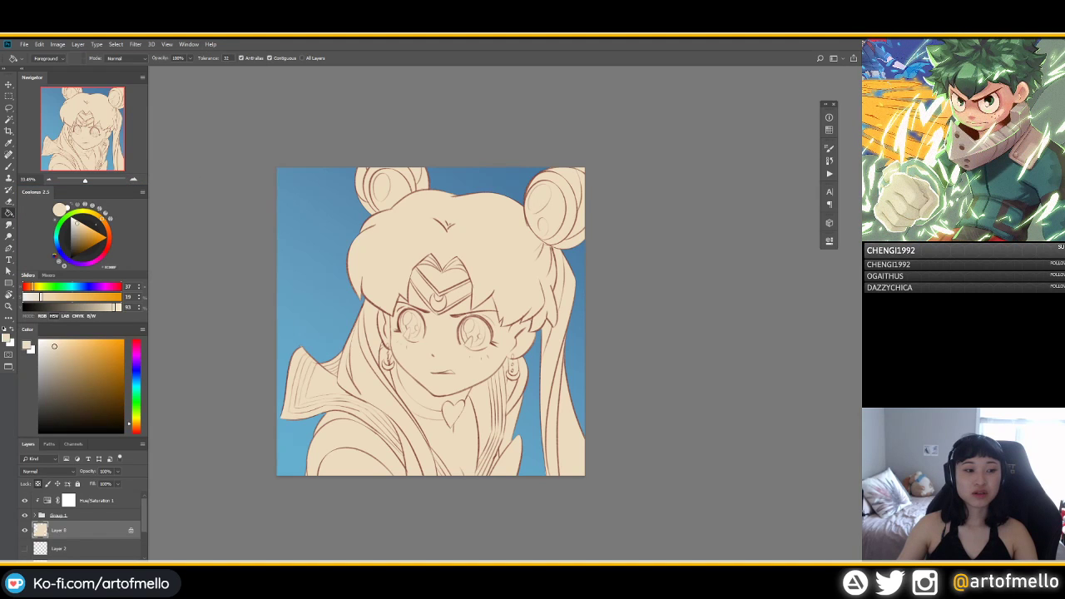
Step: Undock and close the standard Color and Navigator panels, and shorten the Coolorus panel to make room for the layers
left_click_drag(28, 329, 318, 192)
left_click(415, 186)
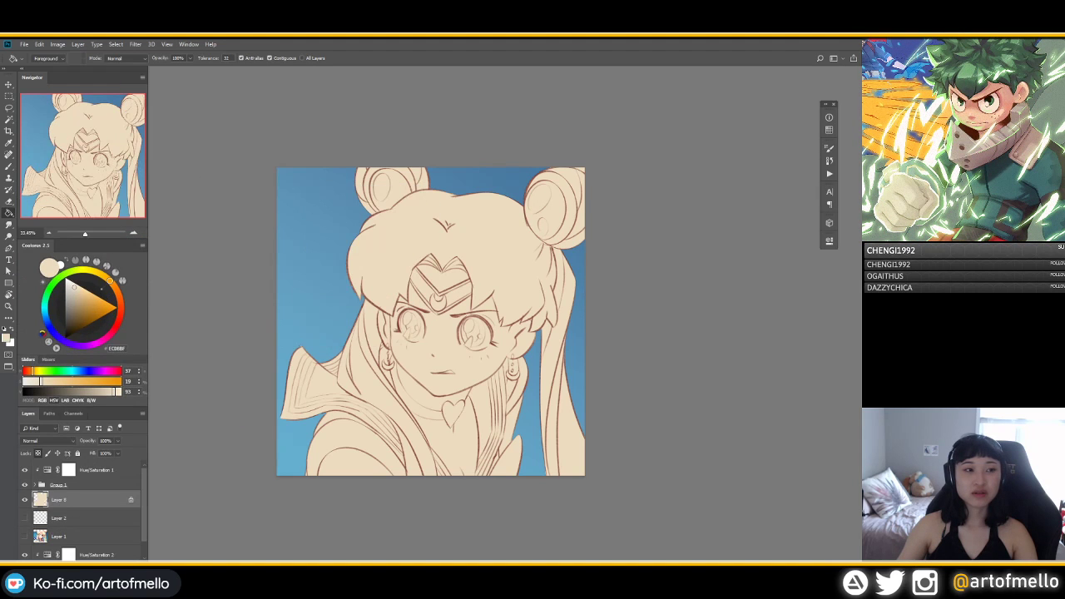
left_click_drag(32, 76, 295, 99)
left_click(636, 91)
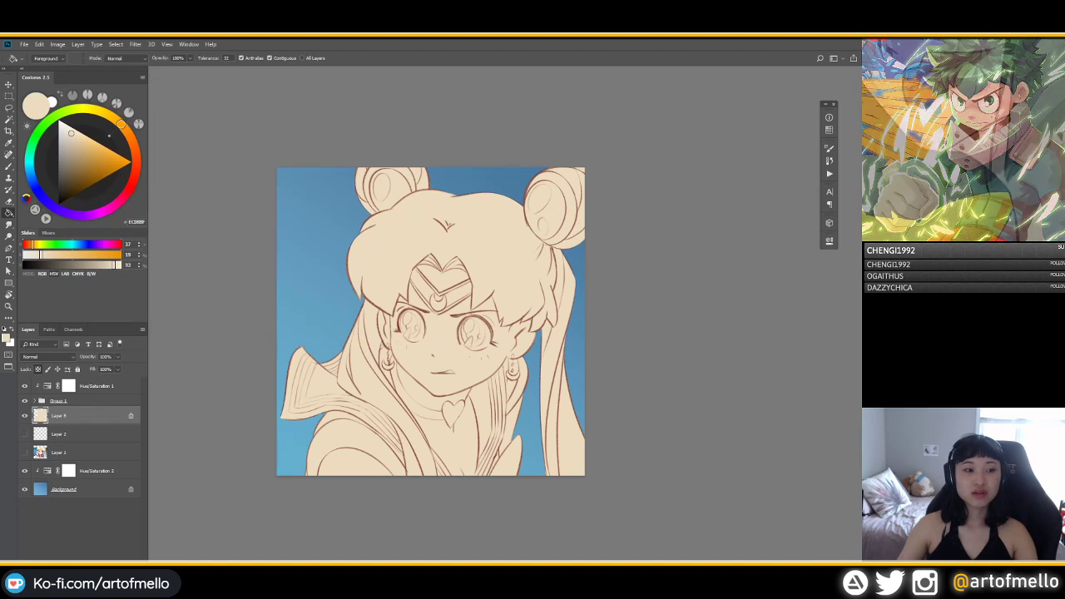
left_click_drag(81, 324, 81, 271)
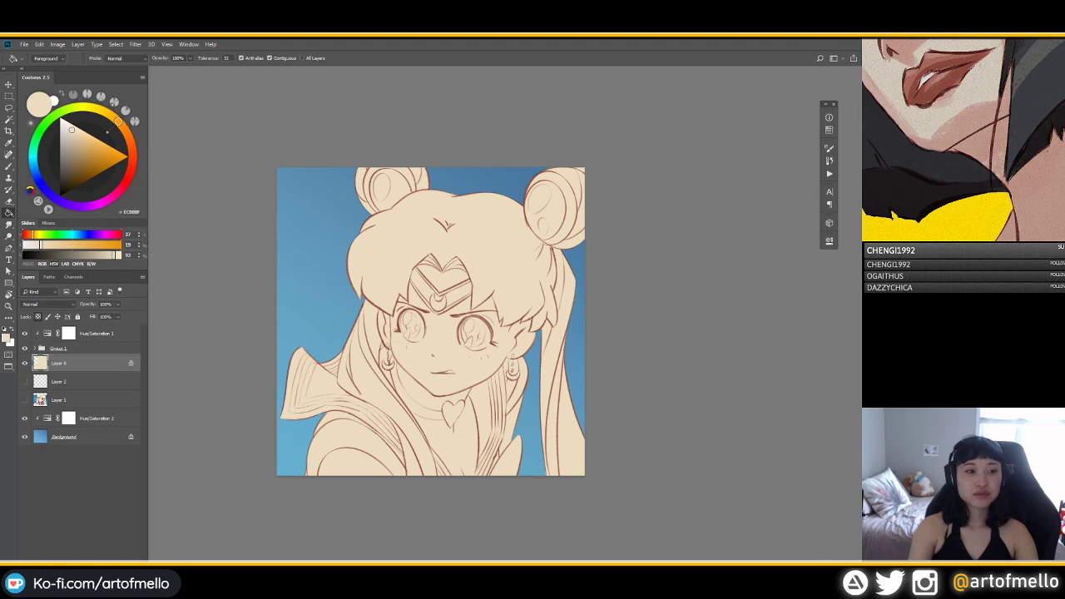
Step: Set the foreground color to a warm golden yellow at hue 42, saturation 62 and brightness 96
left_click(89, 107)
left_click_drag(90, 107, 112, 117)
left_click(96, 148)
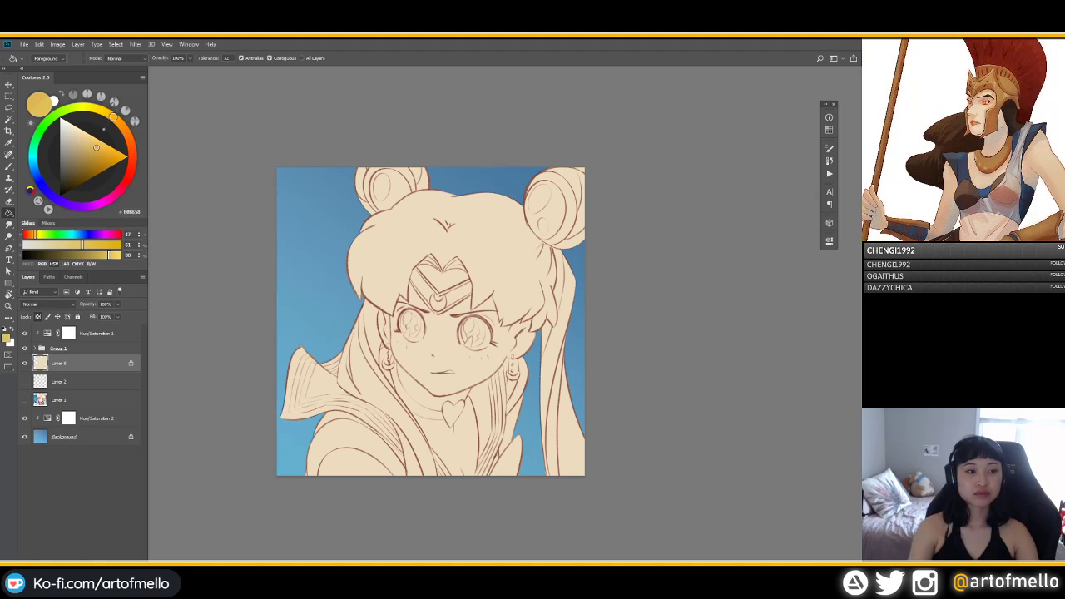
left_click(101, 145)
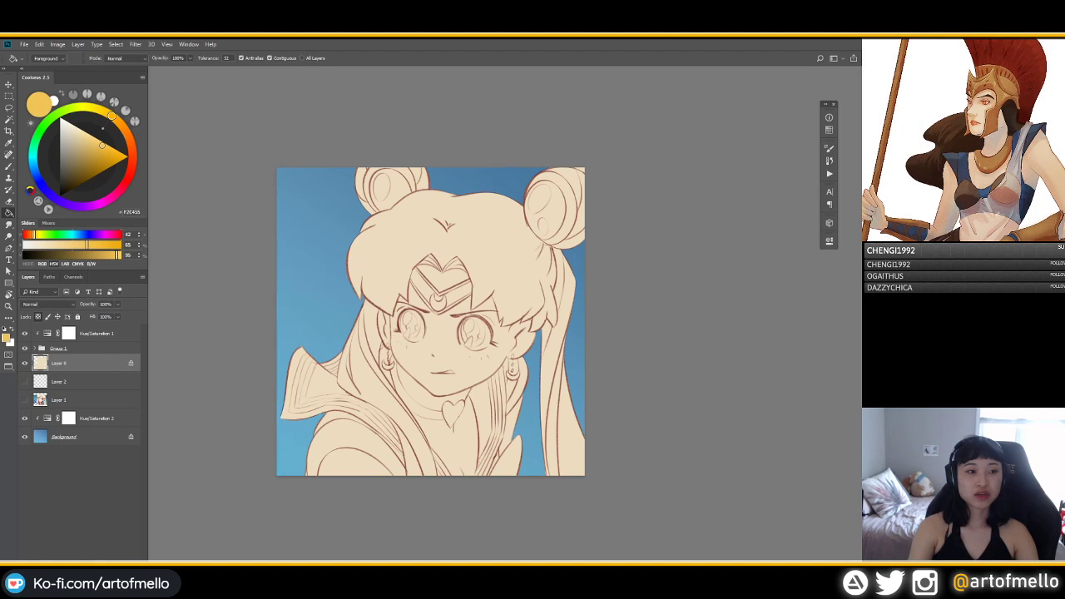
left_click_drag(102, 145, 101, 144)
Step: Brush golden yellow over both hair buns, the crown and the upper fringe on Layer 8
key("b")
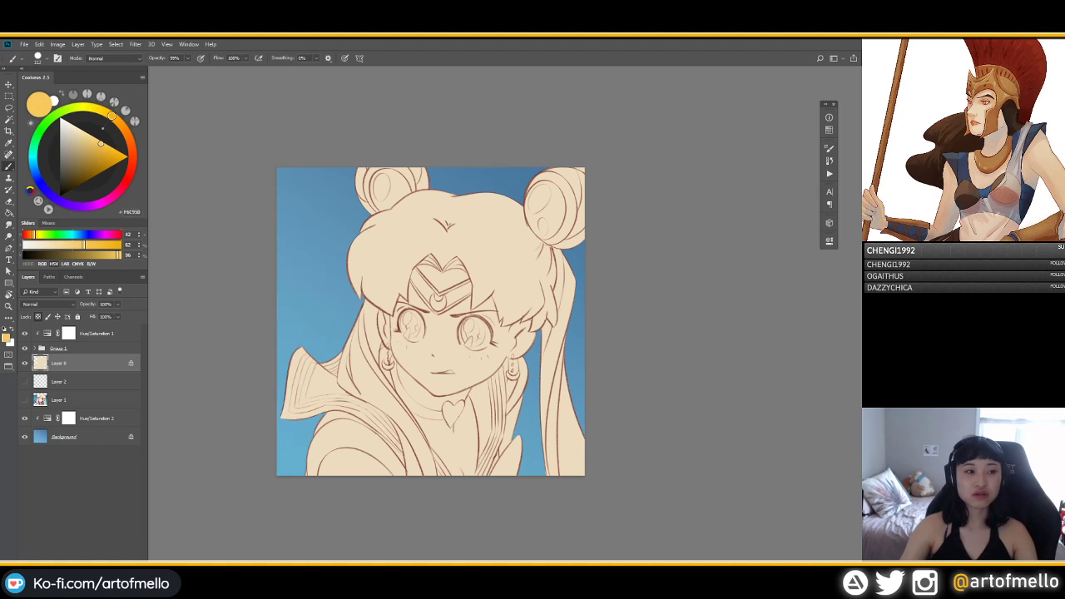
mouse_move(473, 223)
left_mouse_down()
mouse_move(505, 230)
mouse_move(566, 208)
mouse_move(581, 221)
left_mouse_up()
mouse_move(536, 260)
left_mouse_down()
mouse_move(552, 291)
mouse_move(560, 276)
mouse_move(506, 274)
mouse_move(458, 212)
mouse_move(366, 187)
mouse_move(407, 241)
mouse_move(356, 268)
mouse_move(346, 246)
left_mouse_up()
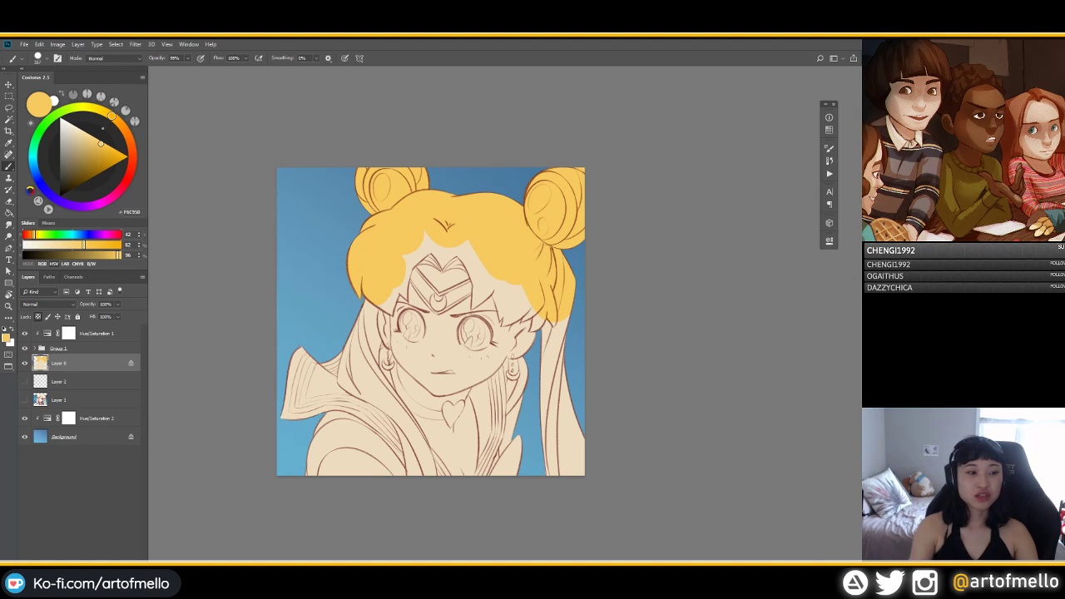
Step: Enter the Coolorus panel's Configure mode, leave it and look over the other panel options
left_click_drag(91, 153, 87, 145)
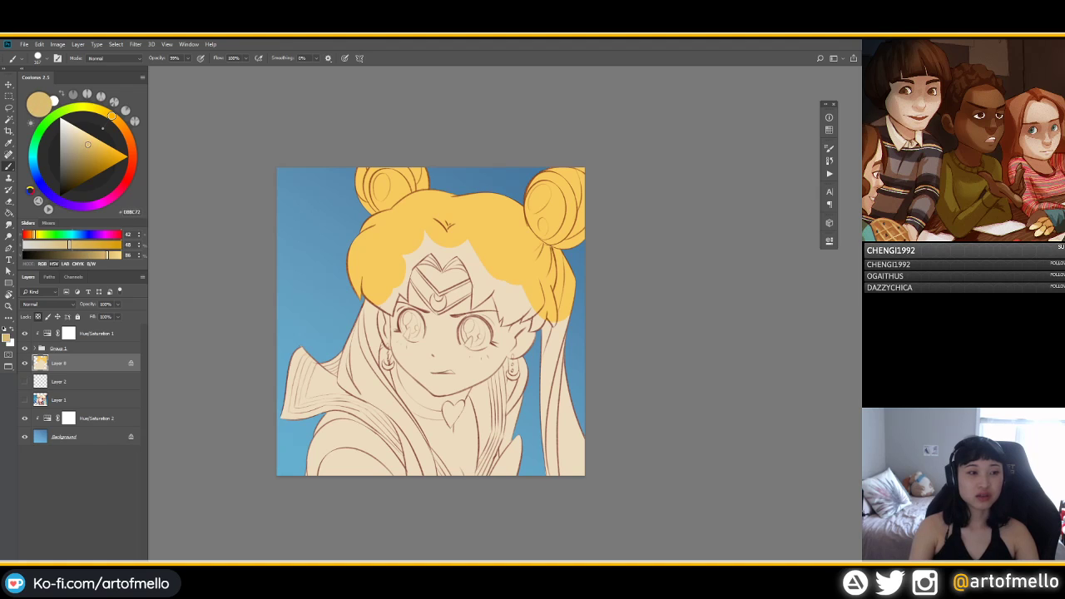
left_click_drag(148, 77, 145, 78)
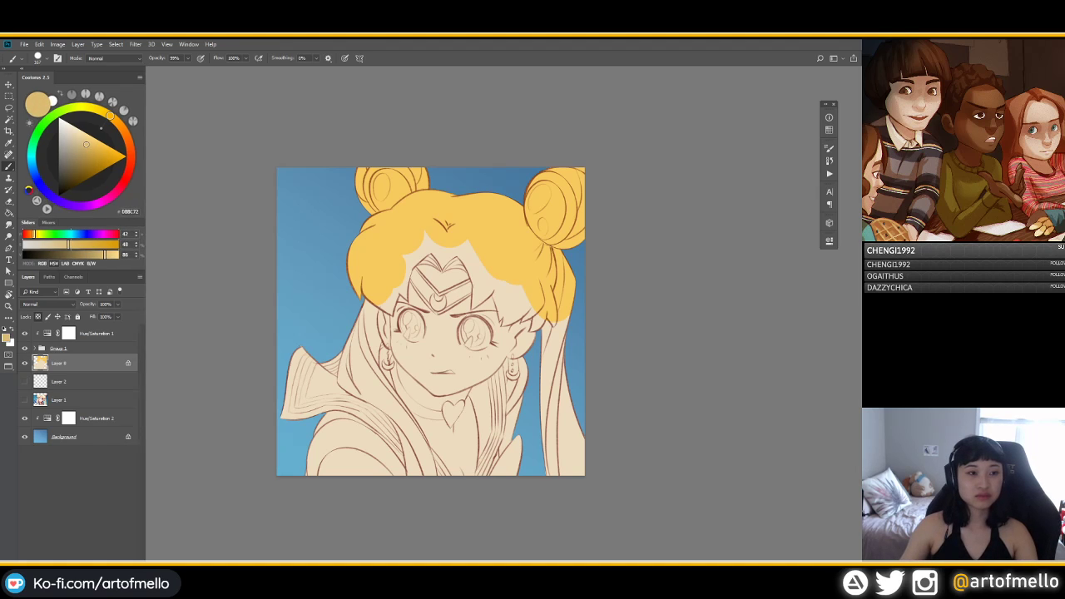
left_click(141, 77)
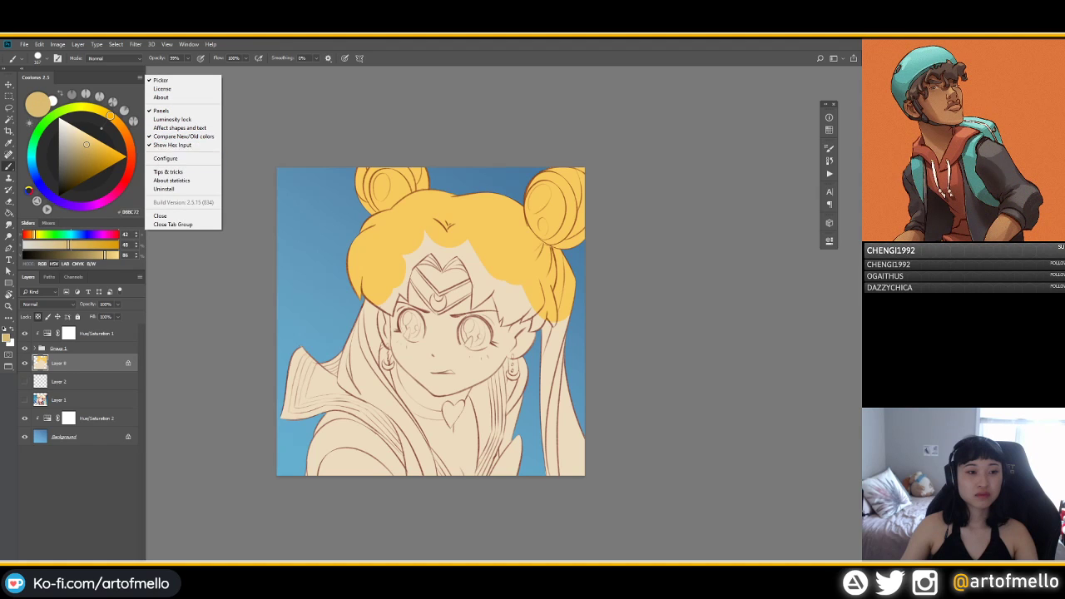
left_click(179, 158)
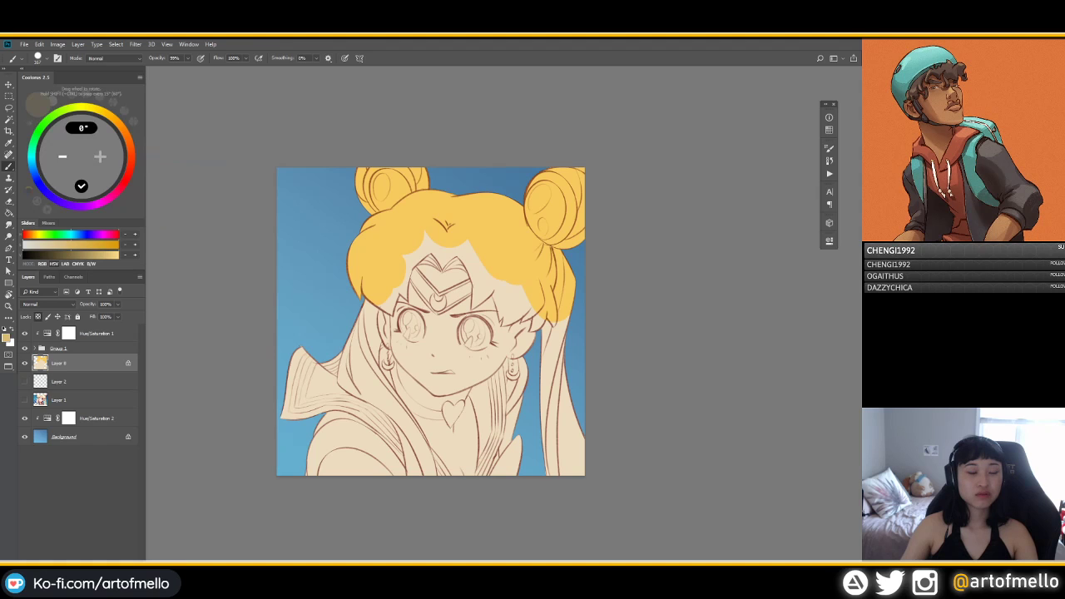
left_click(139, 77)
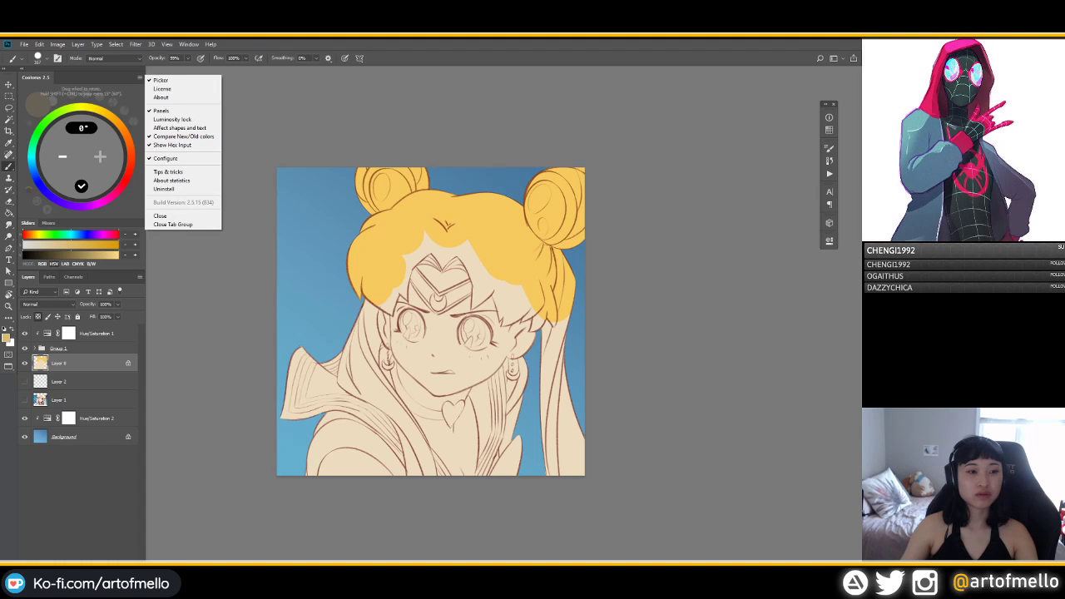
left_click(166, 158)
left_click(140, 77)
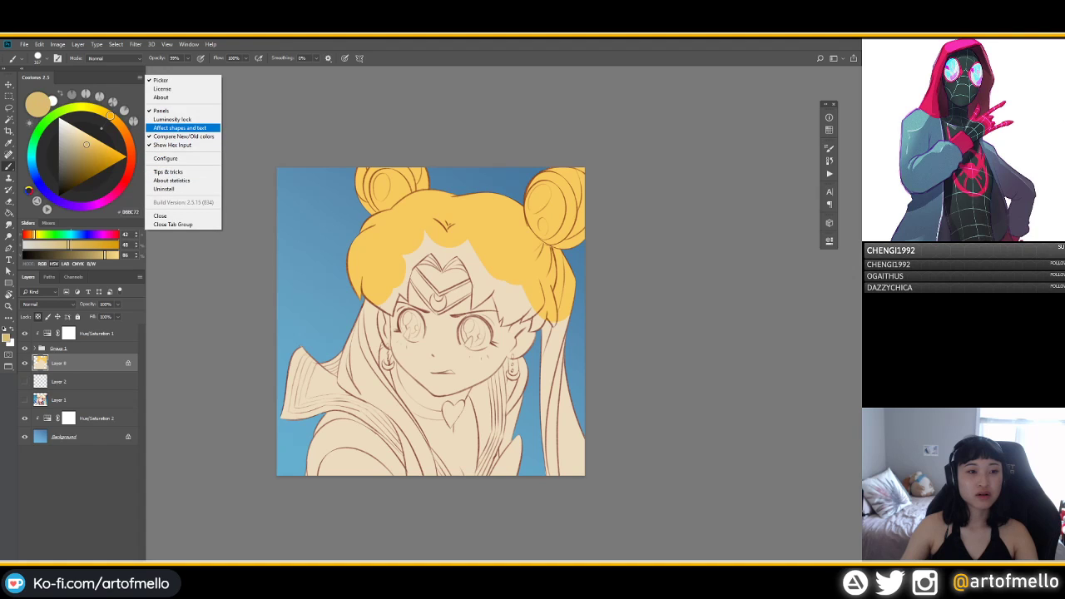
key("Escape")
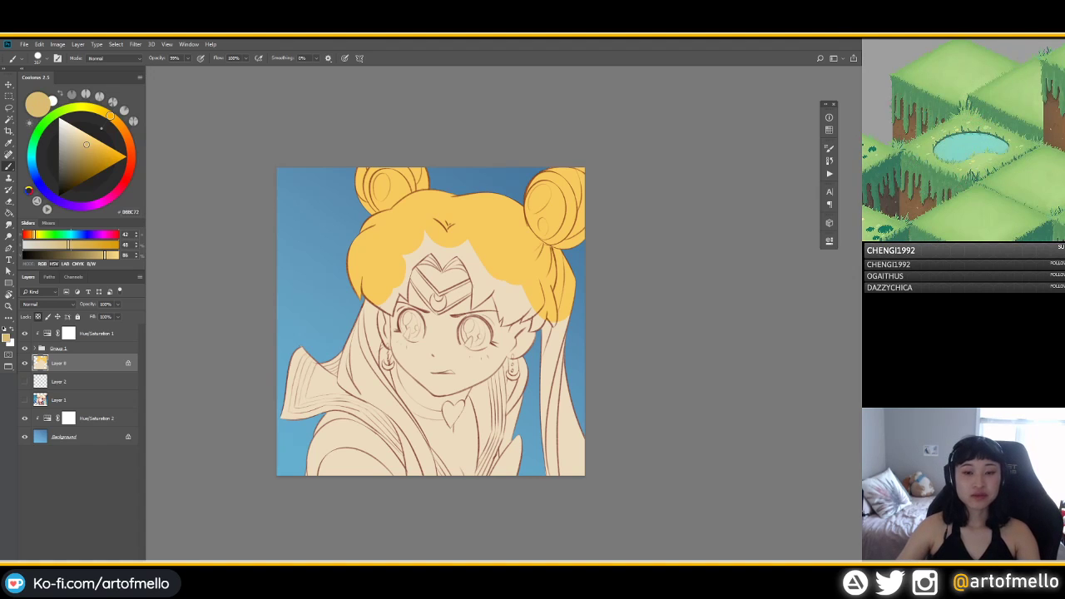
Step: Pick the golden yellow again and paint the fringe beside the tiara down to its pointed tip, adjusting the brush size
left_click(99, 144)
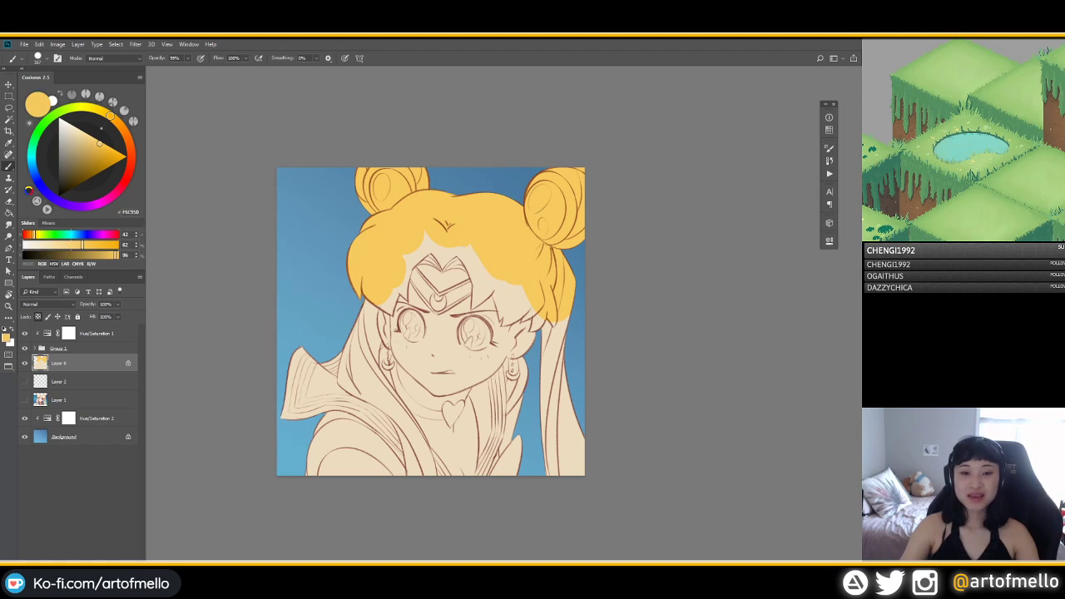
left_click_drag(467, 245, 459, 247)
mouse_move(426, 240)
left_mouse_down()
mouse_move(440, 253)
mouse_move(413, 269)
left_mouse_up()
right_click(409, 254, "alt")
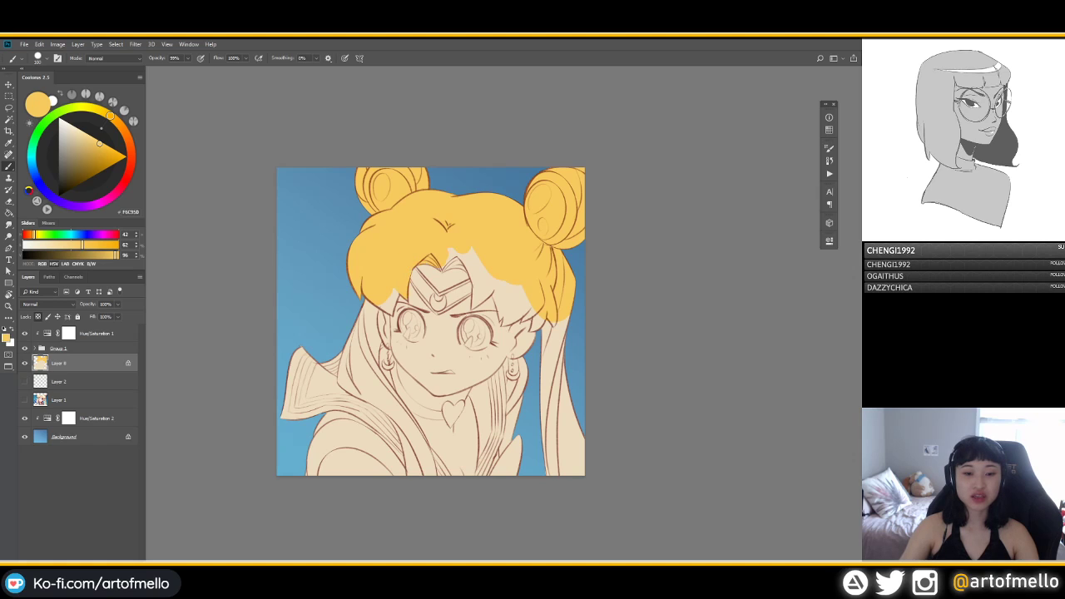
left_click(398, 295, "alt")
left_click(388, 287, "alt")
left_click_drag(394, 291, 388, 306)
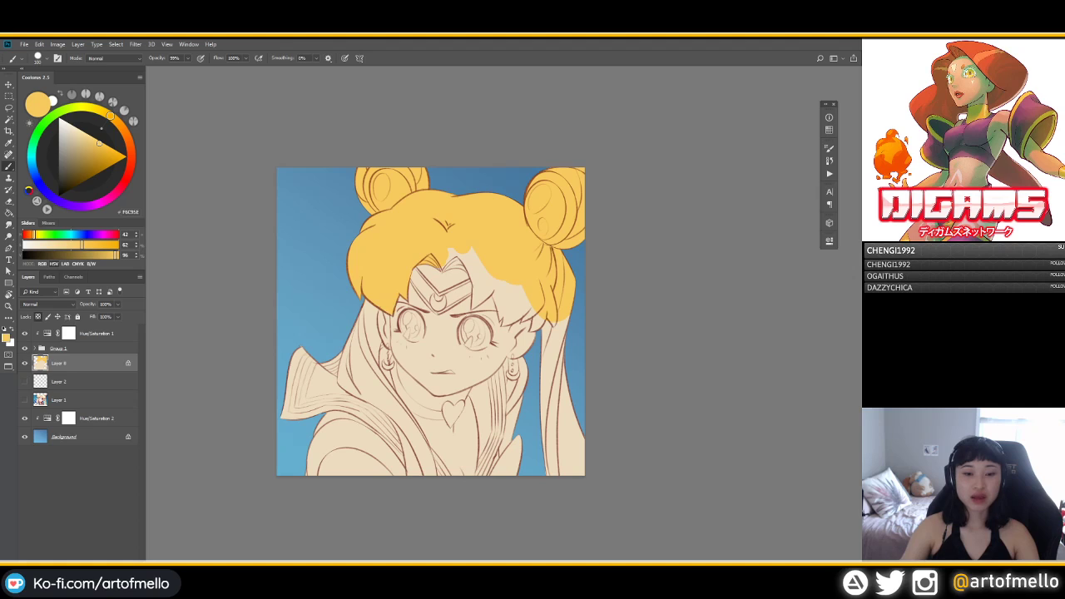
Step: Paint golden yellow over the fringe above and beyond the tiara's center and down the long pigtail, resizing the brush as needed
mouse_move(446, 264)
left_mouse_down()
mouse_move(466, 262)
mouse_move(461, 254)
mouse_move(532, 312)
left_mouse_up()
right_click(452, 250, "alt")
mouse_move(552, 349)
left_mouse_down()
mouse_move(564, 465)
mouse_move(580, 470)
left_mouse_up()
right_click(394, 347, "alt")
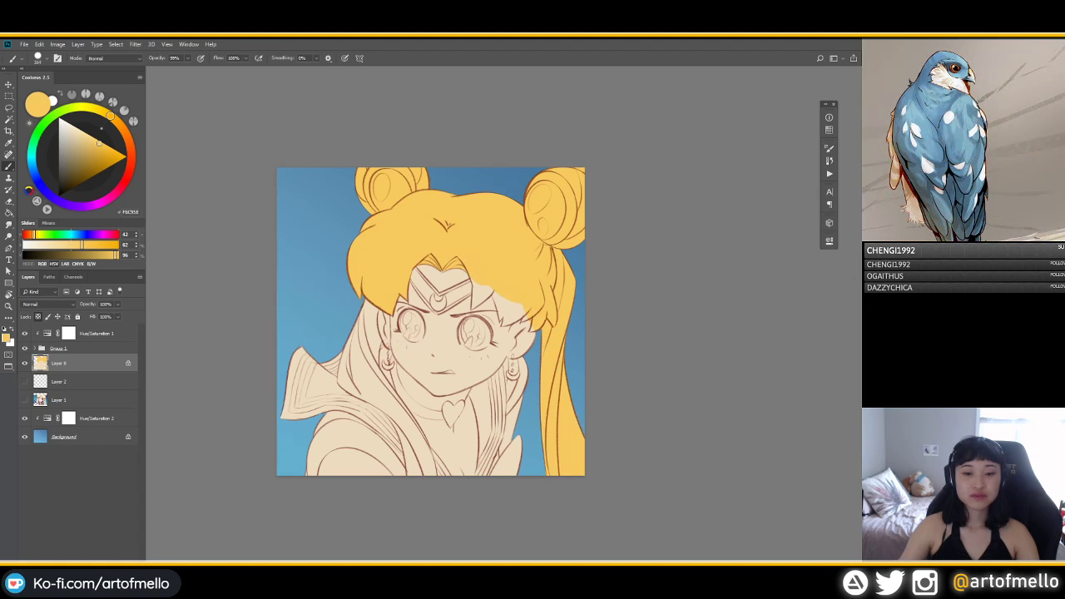
Step: Paint golden yellow over the rest of the fringe between the tiara and the ear on Layer 8
mouse_move(478, 284)
left_mouse_down()
mouse_move(484, 300)
mouse_move(492, 293)
left_mouse_up()
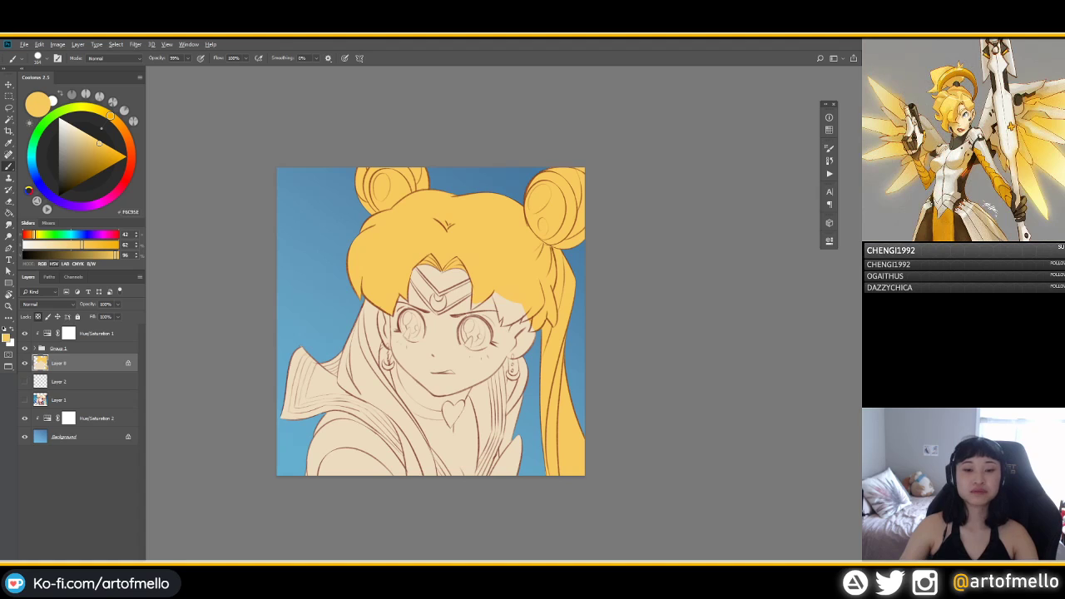
left_click_drag(475, 303, 466, 303)
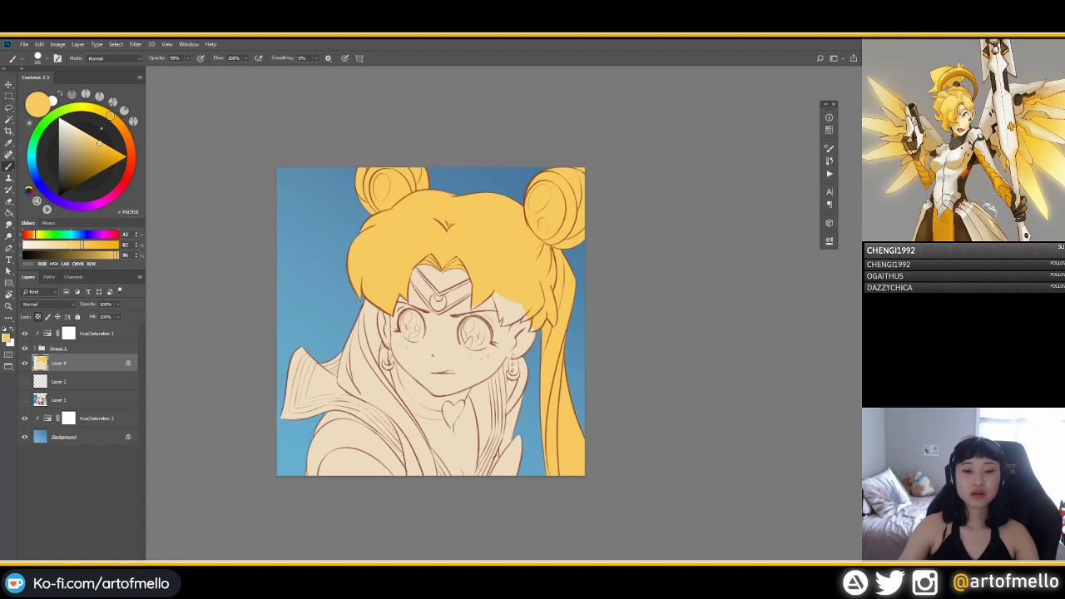
left_click_drag(496, 295, 522, 313)
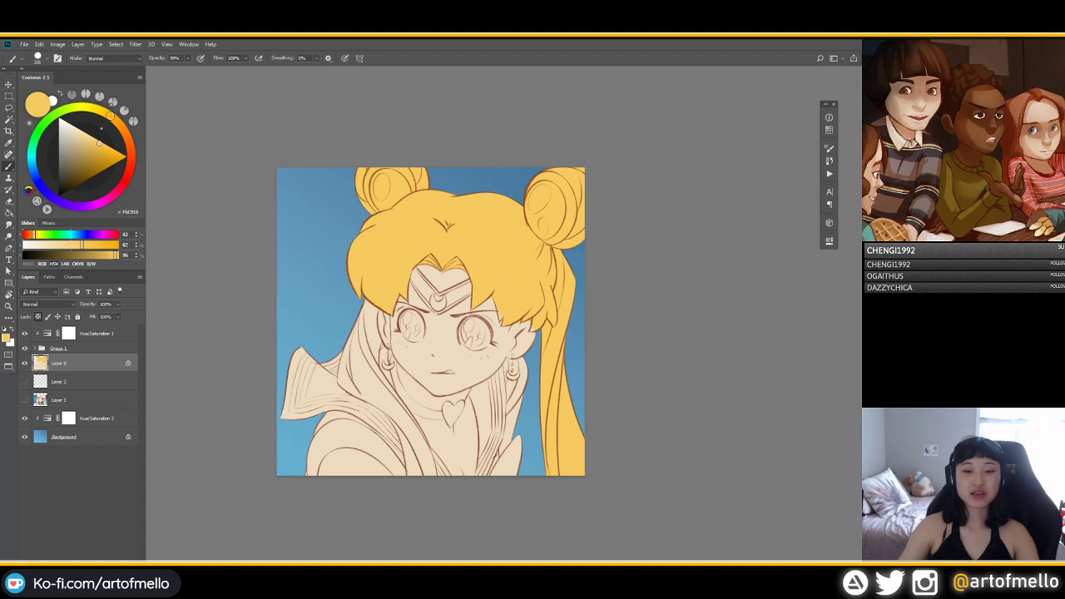
Step: Touch up the fringe's edge along the forehead and ear with a smaller brush, alternating sampled cream and golden yellow
left_click(499, 341, "alt")
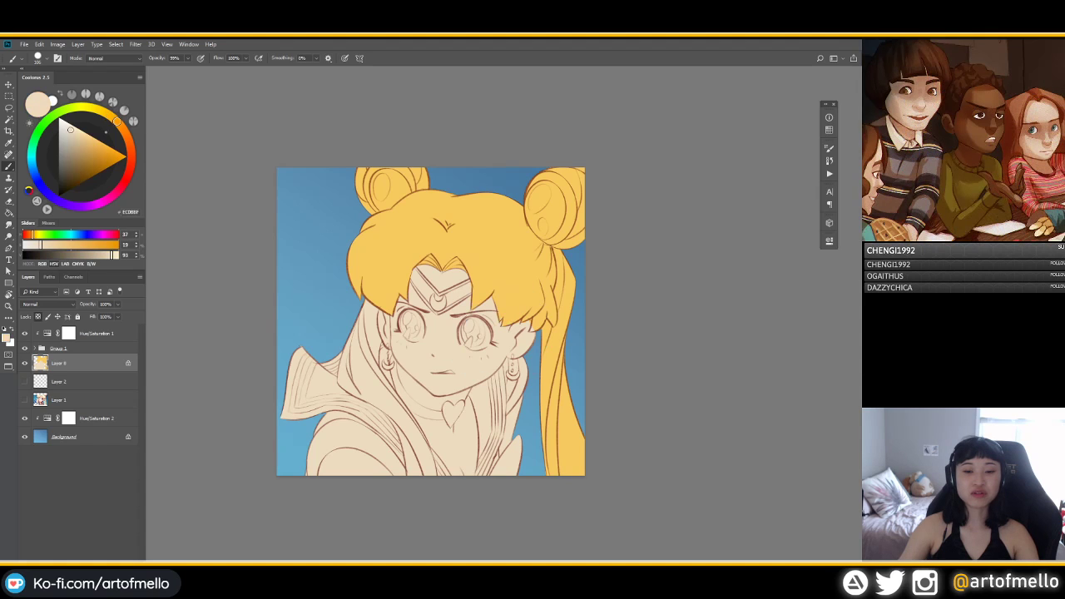
key("alt+space")
scroll(516, 312, "up", 2)
right_click(510, 312, "alt")
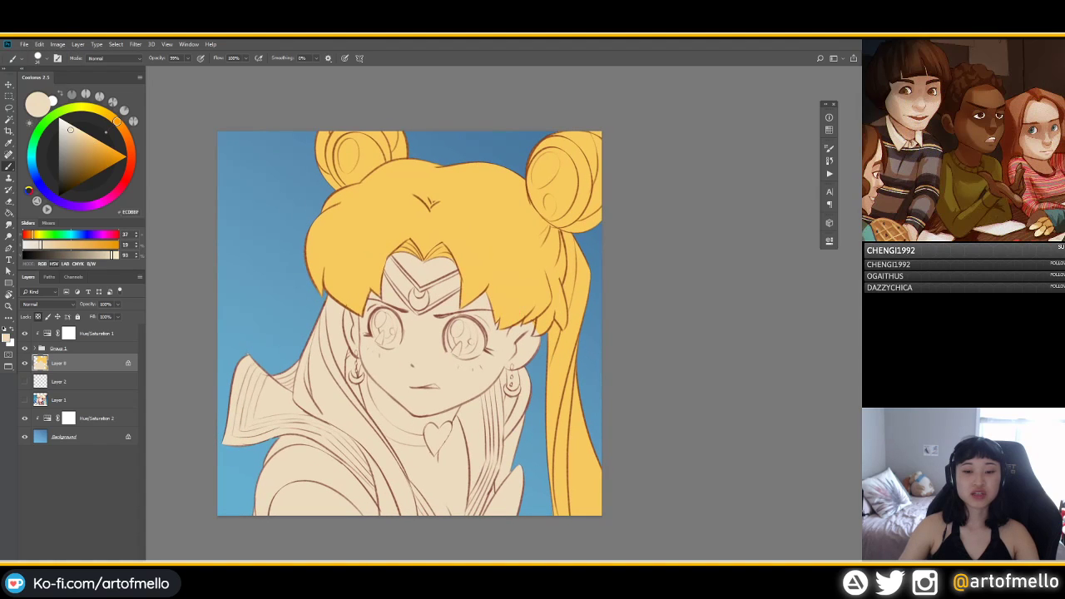
left_click(589, 492, "alt")
left_click(499, 341, "alt")
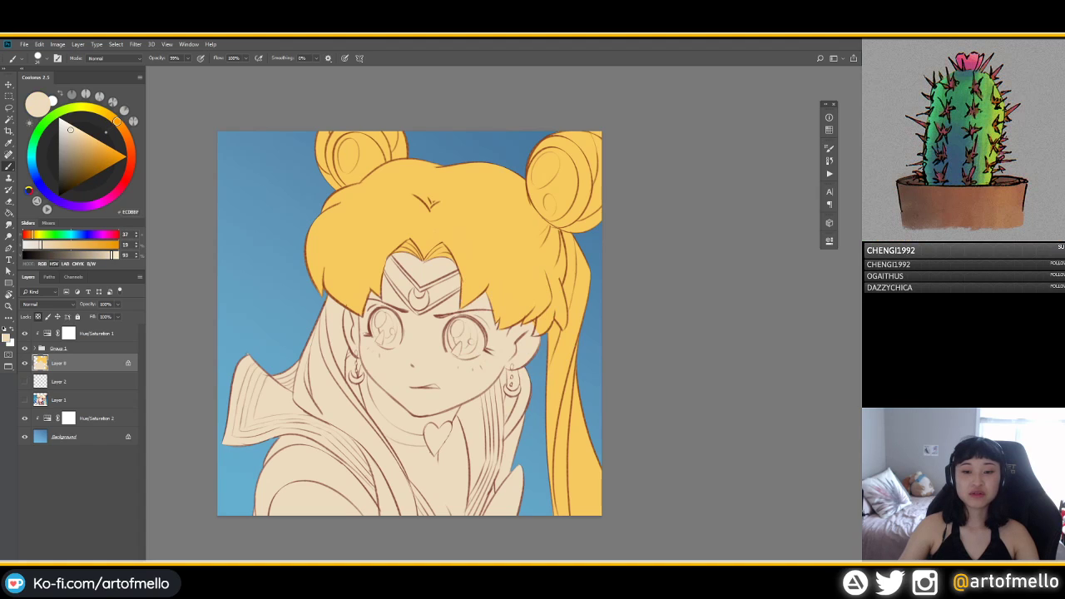
left_click(478, 241, "alt")
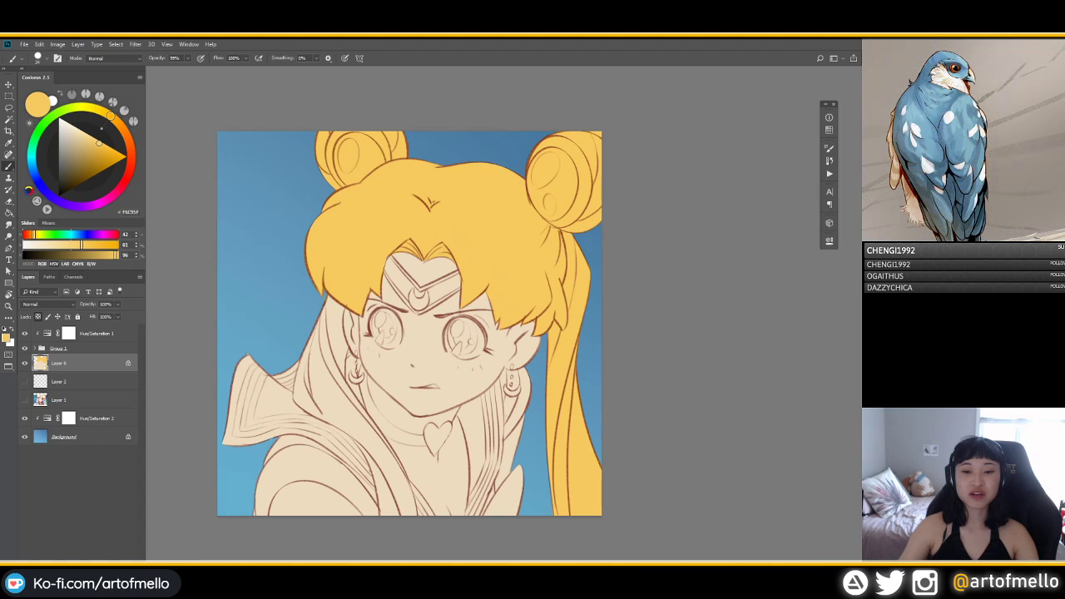
left_click_drag(410, 323, 421, 318)
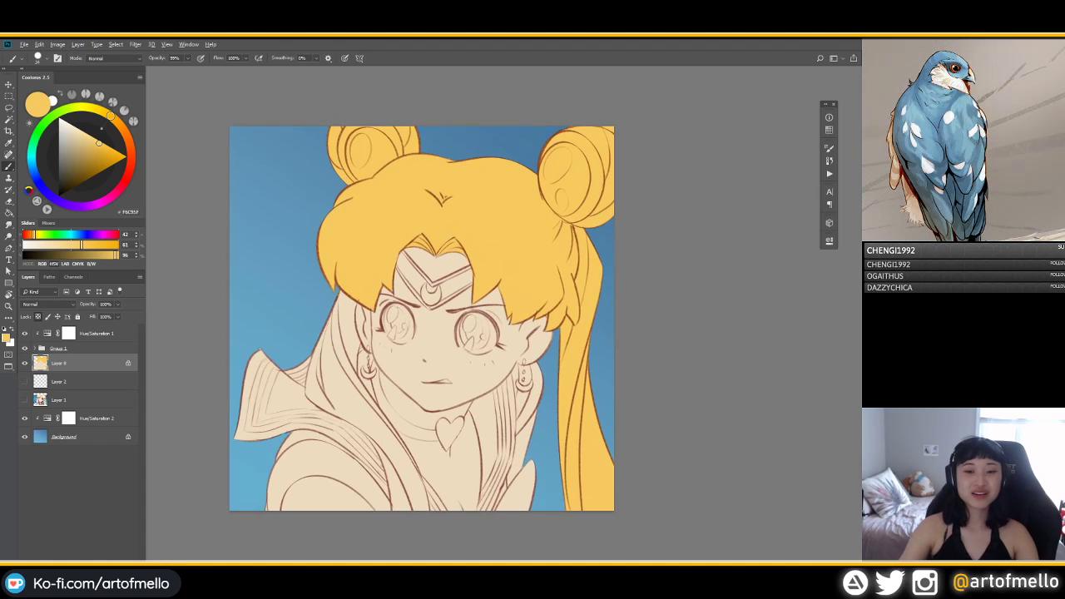
Step: Pick a pale off-white based on the skin's cream and paint both eyes with it, fine-tuning the tint and brush size
left_click(422, 317, "alt")
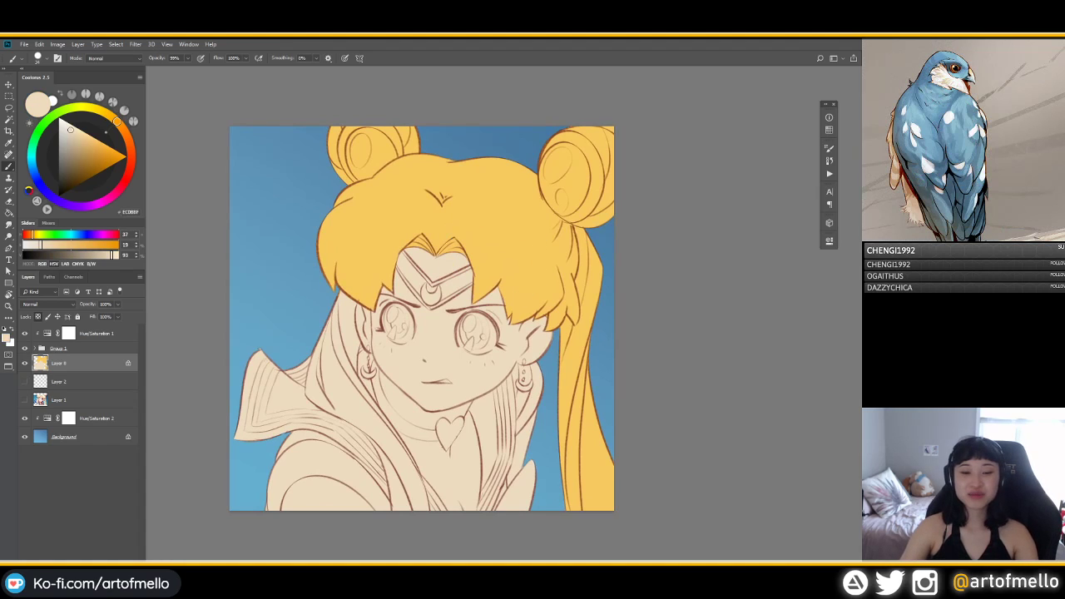
left_click(64, 125)
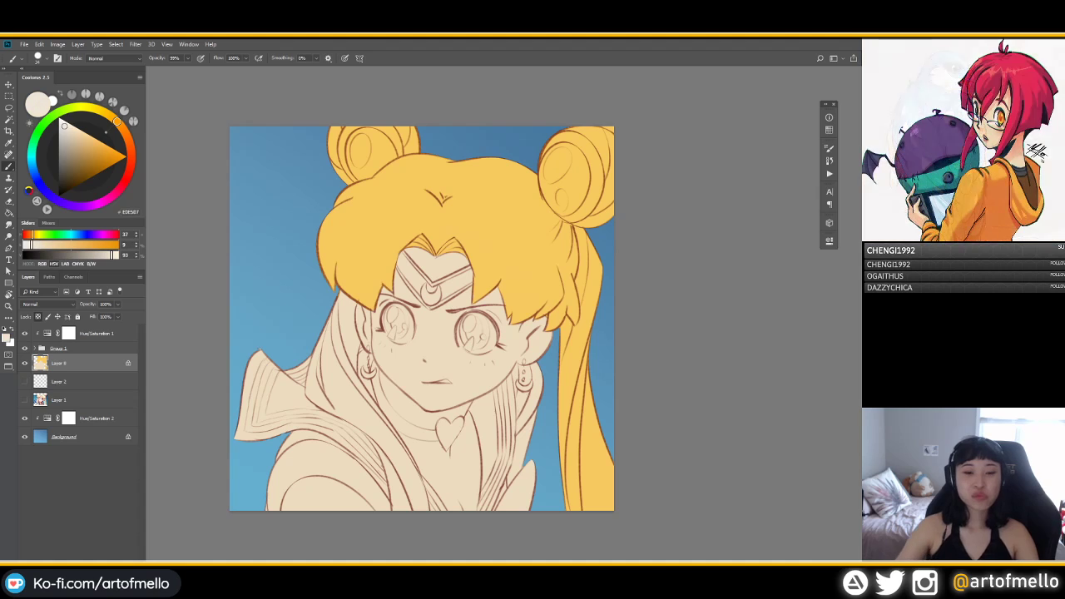
right_click(413, 366, "alt")
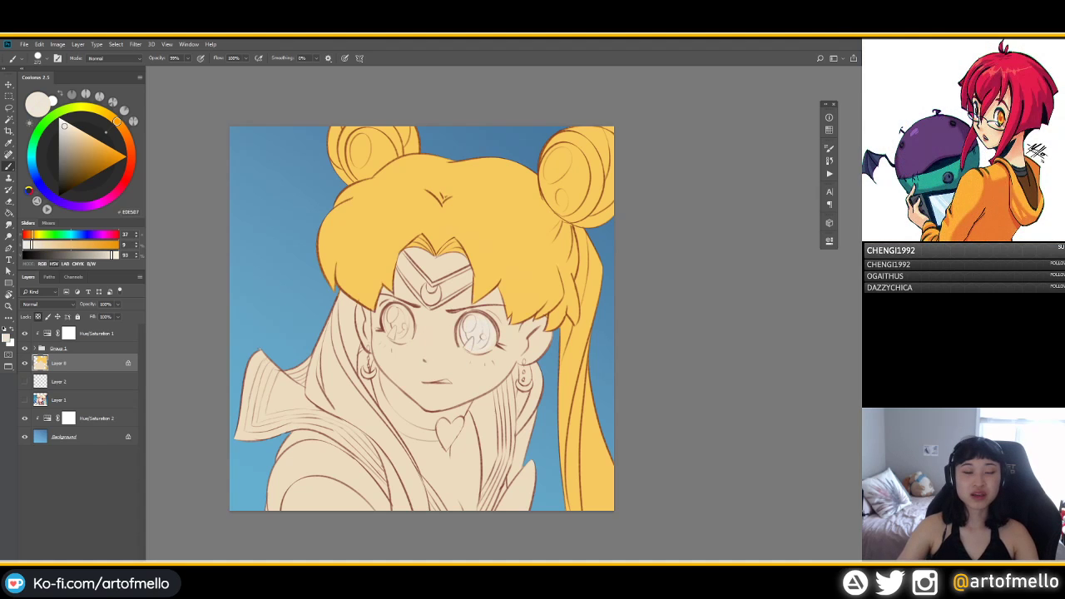
left_click(64, 126)
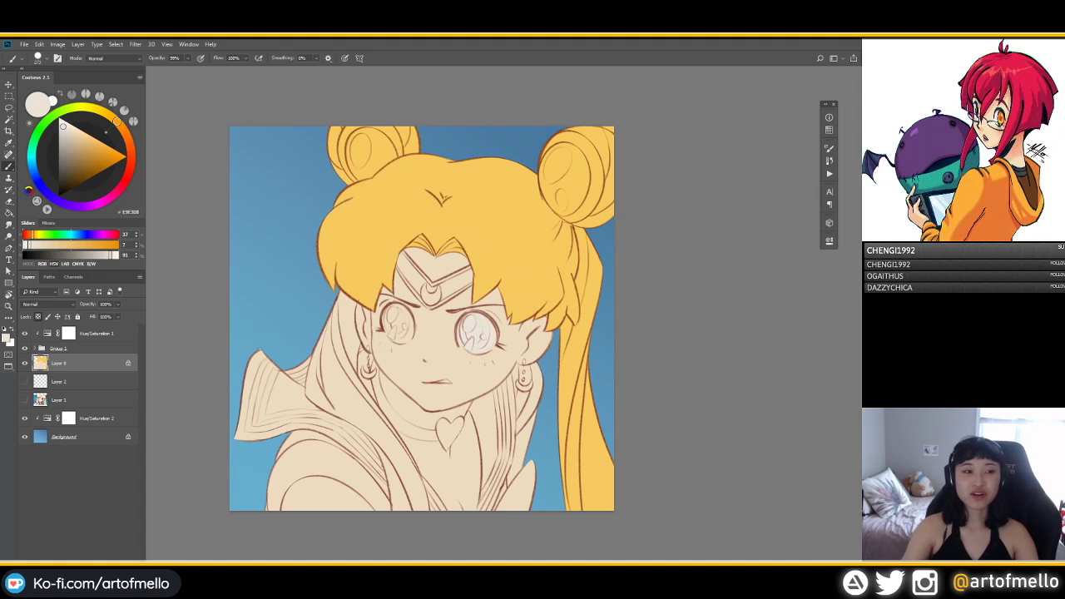
left_click(66, 125)
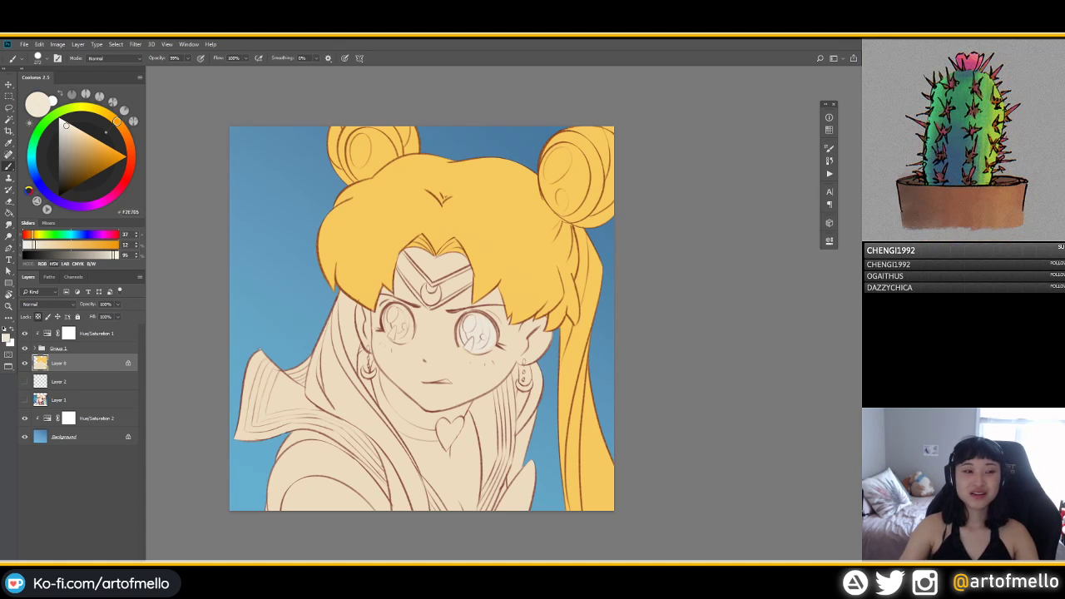
left_click(63, 127)
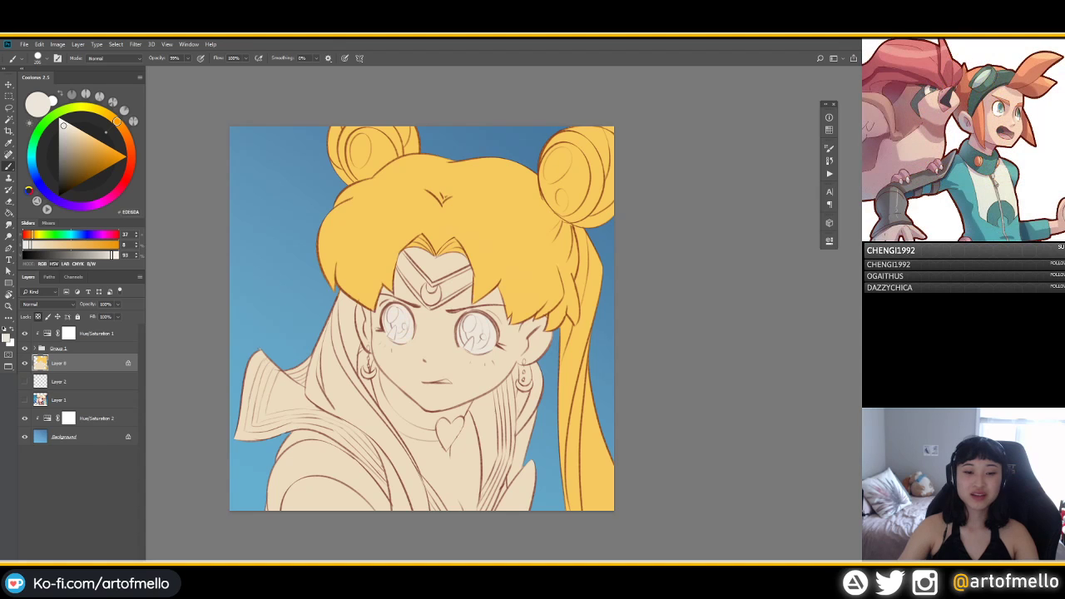
left_click_drag(403, 321, 386, 320, "alt")
Step: Choose a pale yellow with hue 42, saturation 44 and brightness 100, and paint the tiara with it
left_click(366, 266, "alt")
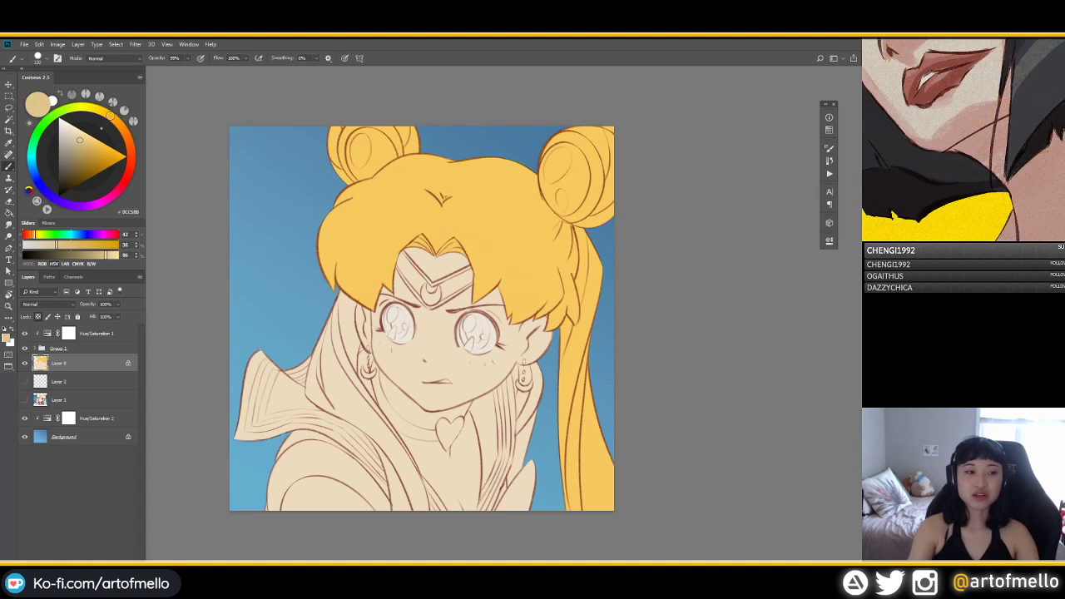
left_click(88, 134)
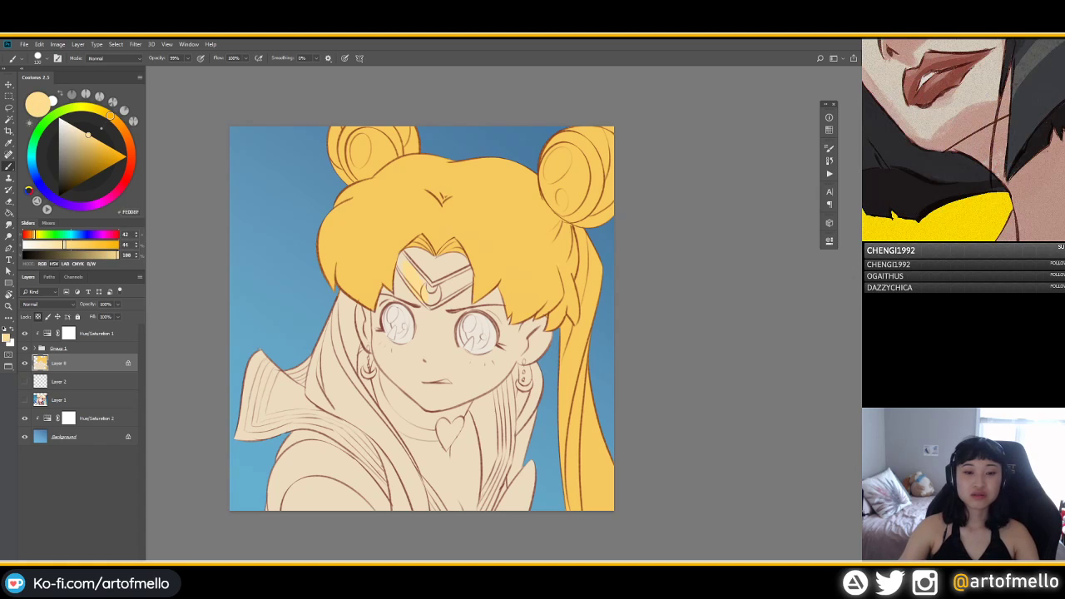
mouse_move(421, 274)
left_mouse_down()
mouse_move(410, 275)
mouse_move(428, 287)
left_mouse_up()
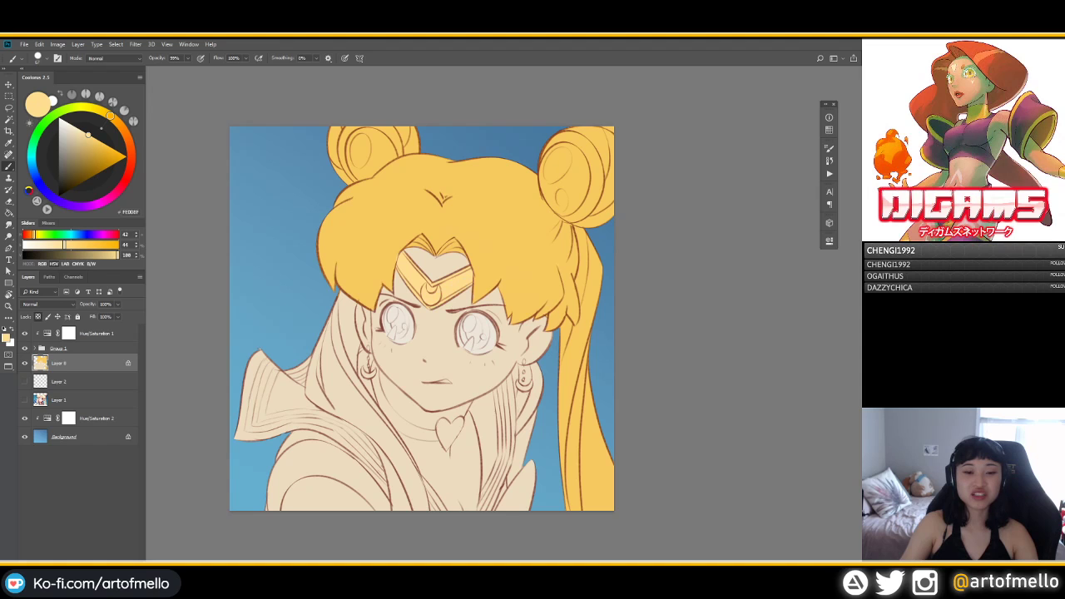
Step: Return to golden yellow and paint the pigtail hanging behind the face, past the collar and down over the shoulder
left_click(100, 143)
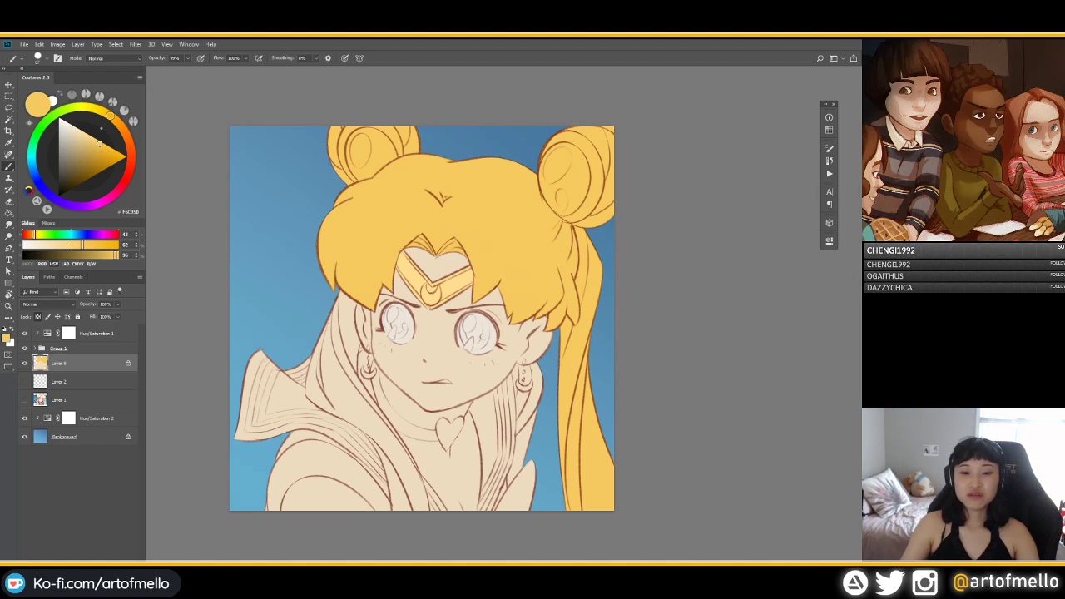
mouse_move(566, 150)
left_mouse_down()
mouse_move(682, 150)
mouse_move(554, 149)
left_mouse_up()
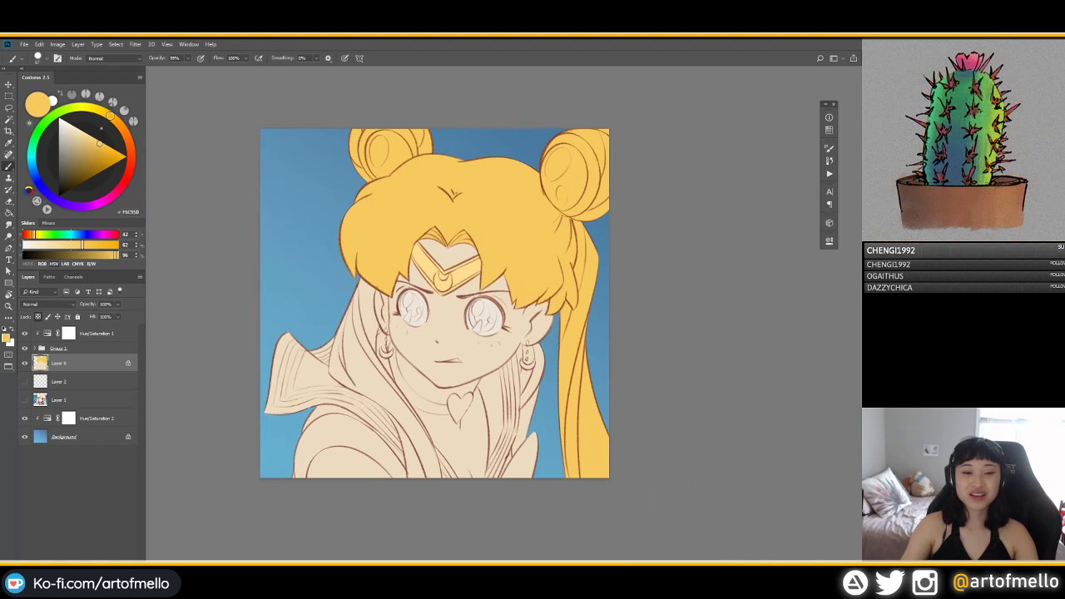
left_click_drag(360, 281, 369, 361)
right_click(359, 304, "alt")
mouse_move(363, 319)
left_mouse_down()
mouse_move(361, 363)
mouse_move(331, 370)
mouse_move(392, 399)
left_mouse_up()
mouse_move(376, 360)
left_mouse_down()
mouse_move(410, 415)
mouse_move(359, 392)
mouse_move(414, 434)
mouse_move(419, 475)
left_mouse_up()
key("ctrl+z")
left_click_drag(401, 433, 411, 476)
key("ctrl+z")
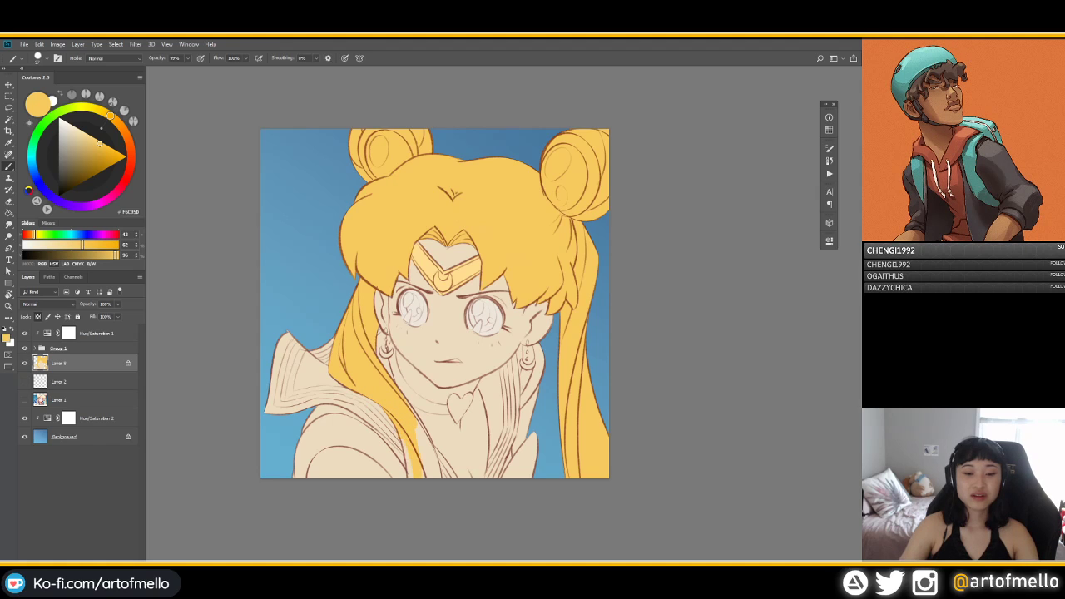
left_click_drag(401, 439, 411, 475)
key("ctrl+z")
key("ctrl+z")
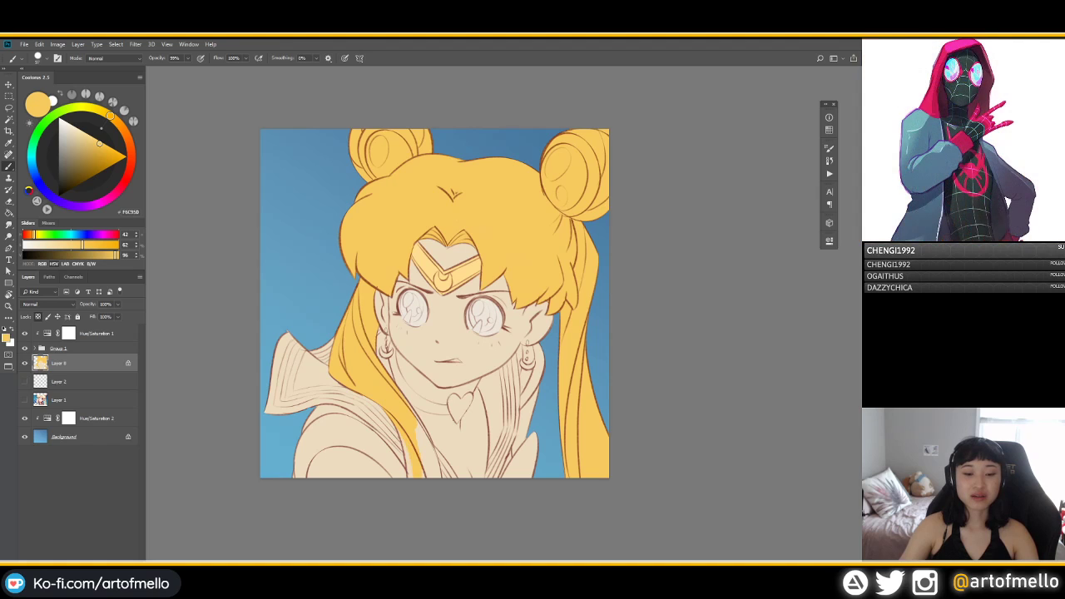
Step: Paint golden yellow over the lower end of the shoulder pigtail down to the canvas edge
left_click_drag(402, 440, 411, 476)
left_click_drag(417, 439, 436, 475)
left_click_drag(411, 407, 436, 469)
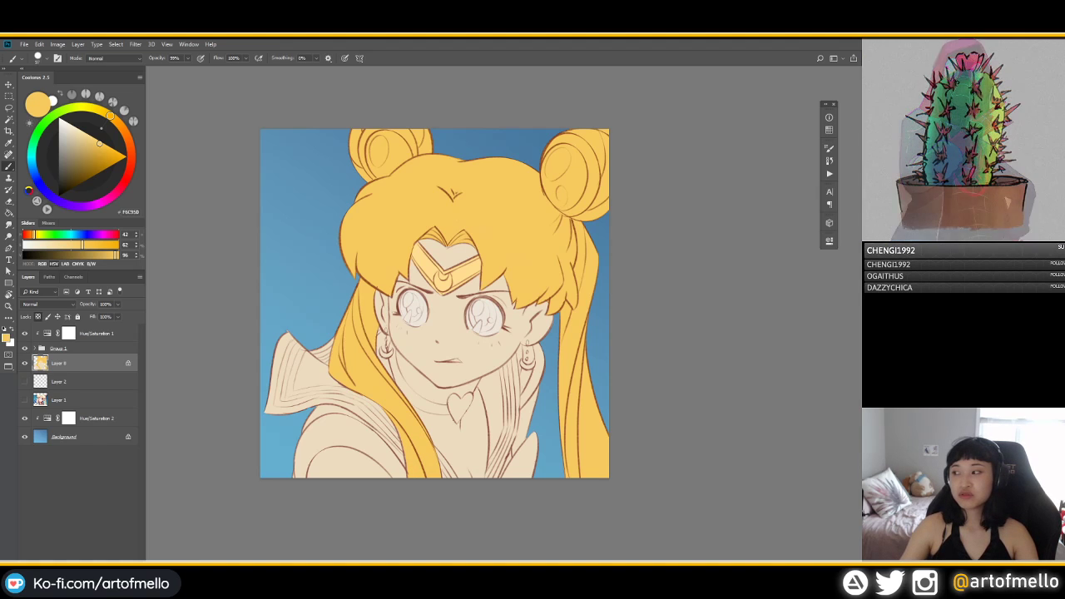
Step: Lock Layer 8's transparent pixels again and set the brush to a deep red with hue 4, saturation 73 and brightness 77
left_click_drag(861, 91, 211, 99)
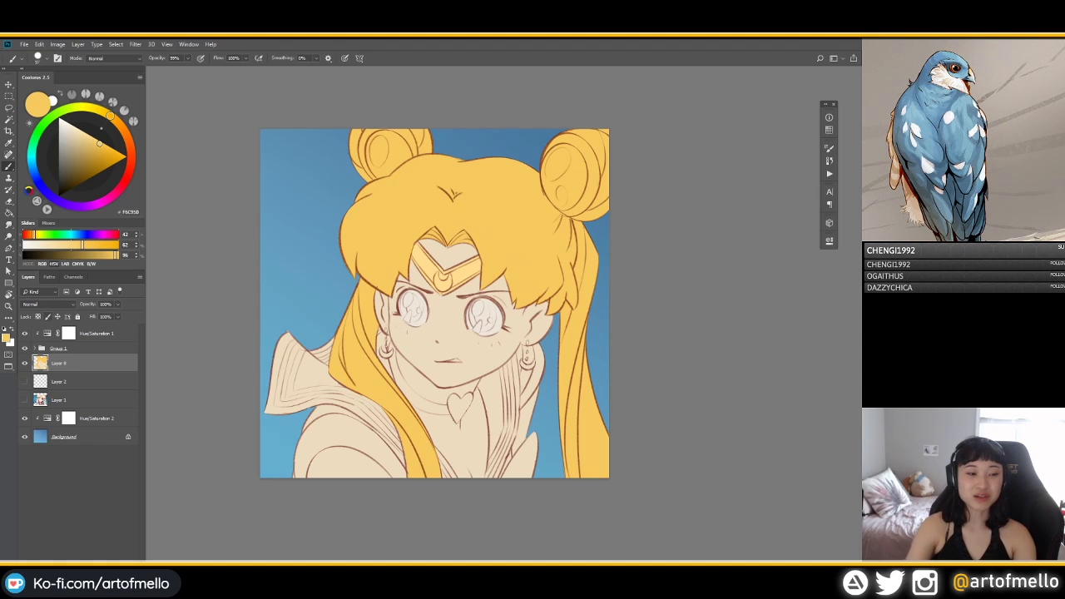
key("e")
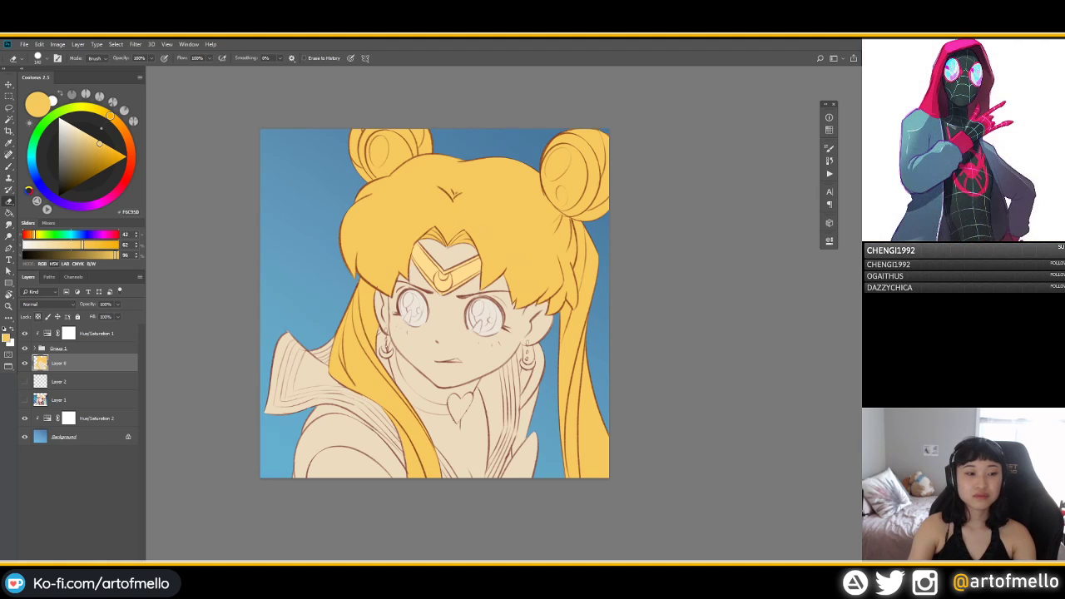
key("/")
left_click(127, 175)
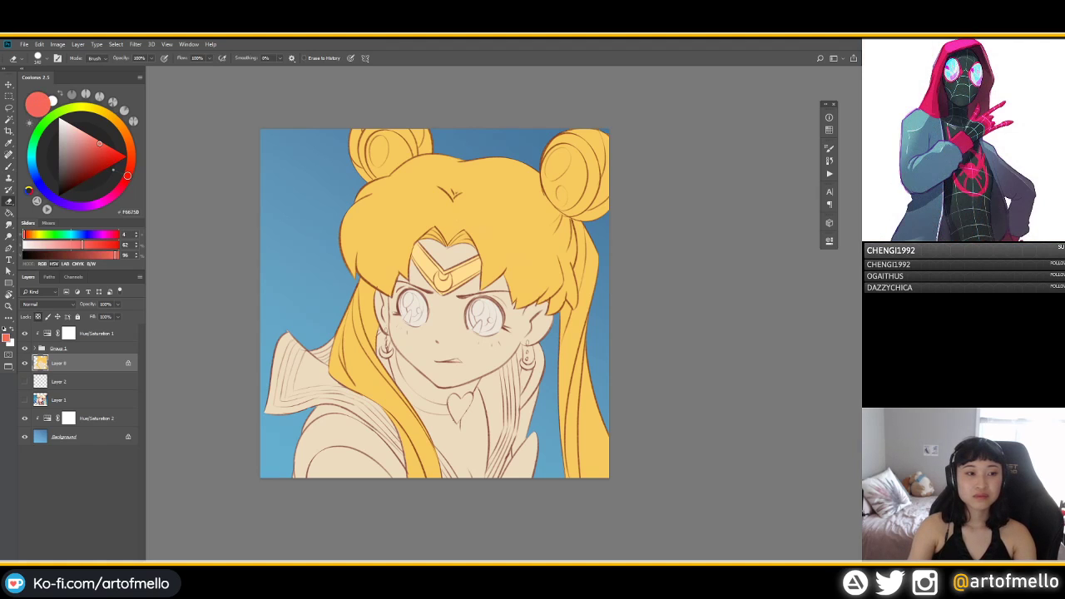
left_click(99, 155)
left_click_drag(99, 155, 96, 157)
key("b")
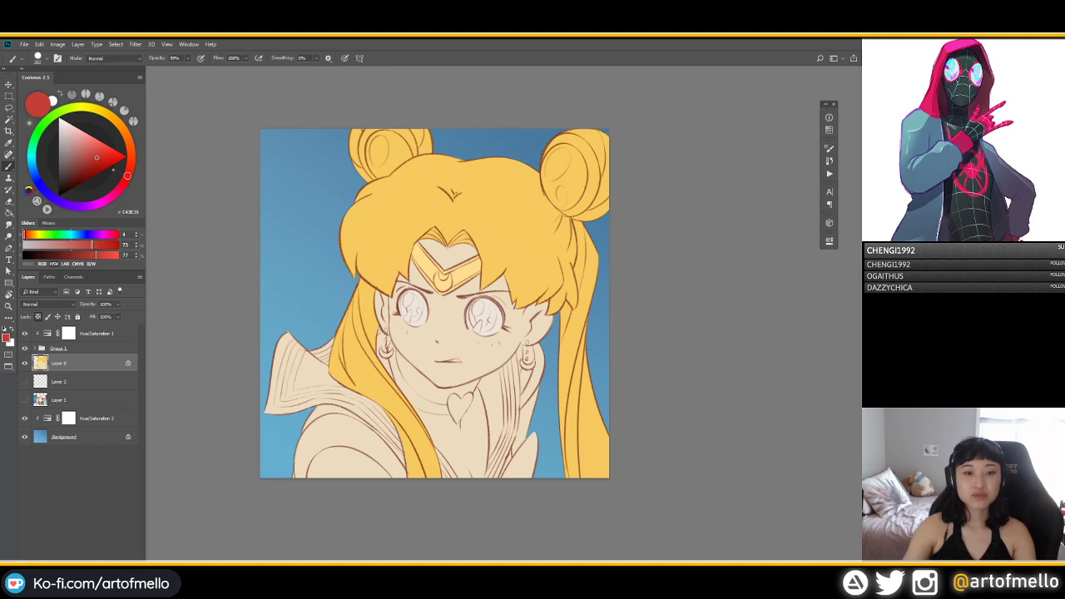
Step: Paint the round ornament on the larger bun red, cleaning its outline with golden yellow sampled from the hair
mouse_move(568, 184)
left_mouse_down()
mouse_move(557, 155)
mouse_move(568, 148)
mouse_move(583, 175)
mouse_move(549, 184)
left_mouse_up()
right_click(556, 171, "alt")
left_click(544, 199, "alt")
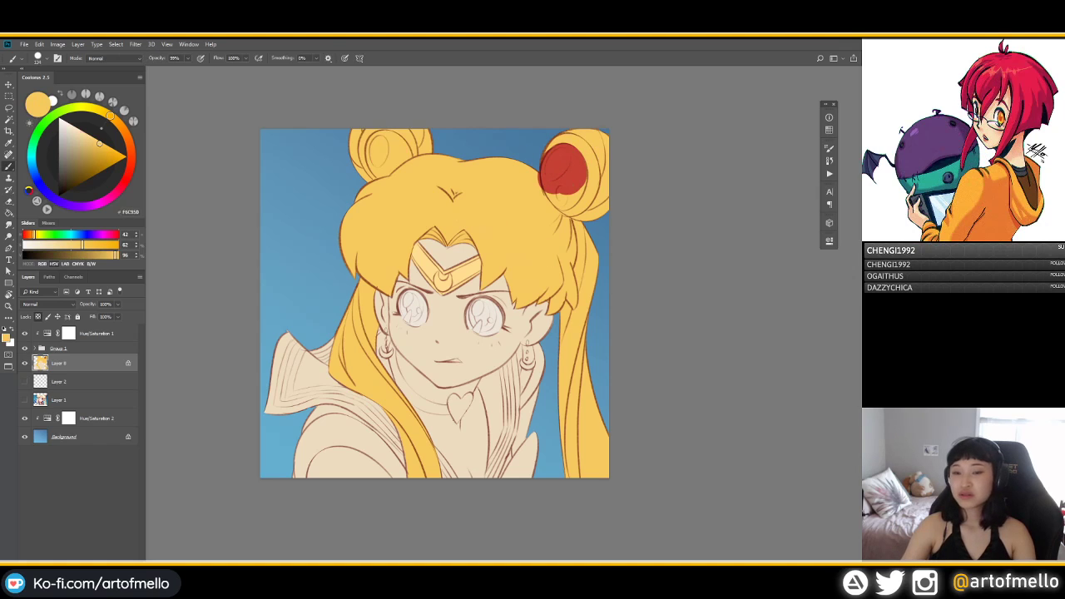
left_click(528, 202, "alt")
mouse_move(535, 170)
left_mouse_down()
mouse_move(536, 188)
mouse_move(549, 148)
left_mouse_up()
left_click(559, 166, "alt")
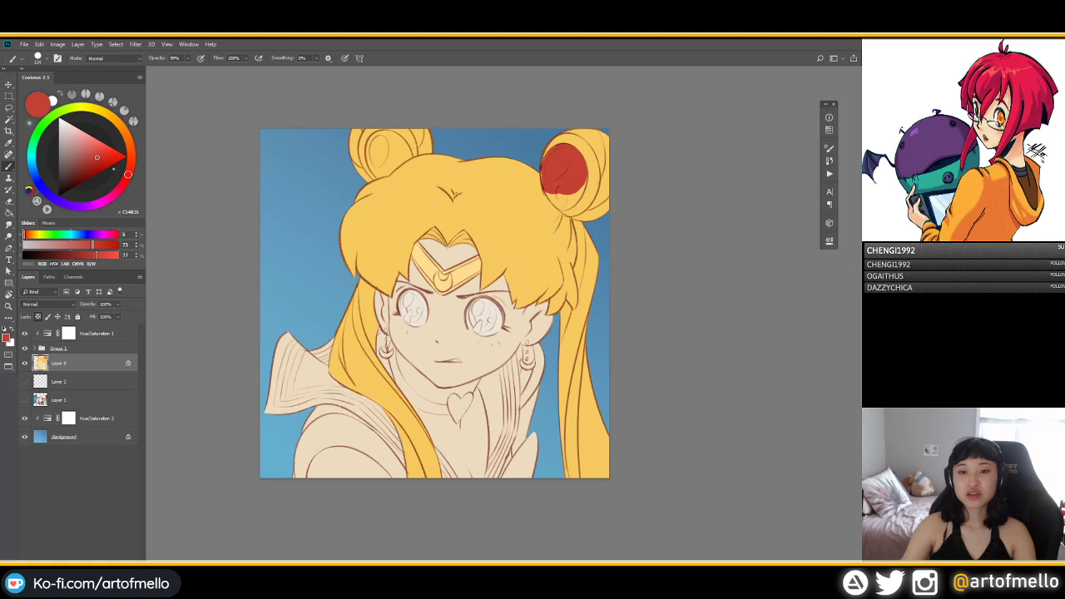
mouse_move(550, 194)
left_mouse_down()
mouse_move(568, 202)
mouse_move(586, 183)
left_mouse_up()
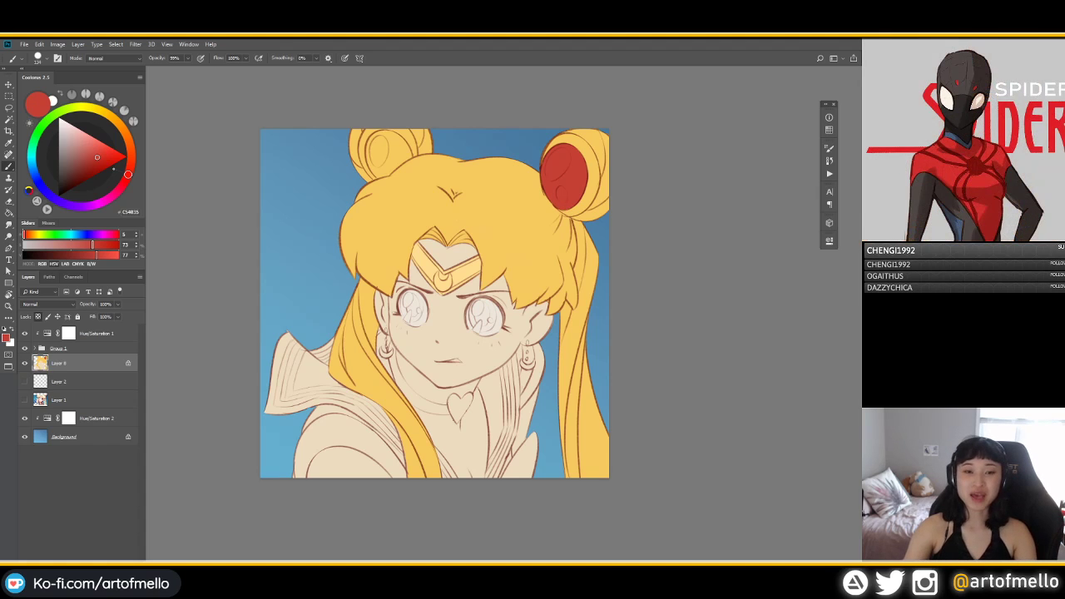
Step: Paint the smaller bun's ornament in the same red and refine its edge against the hair with sampled red and golden yellow
right_click(376, 153, "alt")
left_click_drag(378, 149, 386, 146)
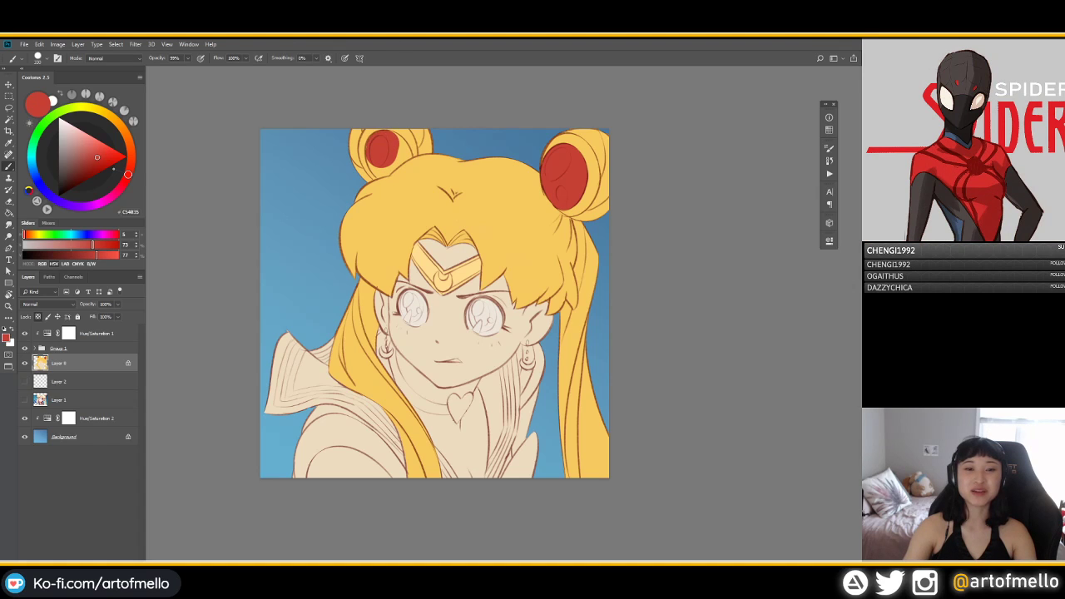
right_click(394, 147, "alt")
mouse_move(394, 141)
left_mouse_down()
mouse_move(407, 154)
mouse_move(386, 172)
mouse_move(369, 163)
mouse_move(373, 135)
left_mouse_up()
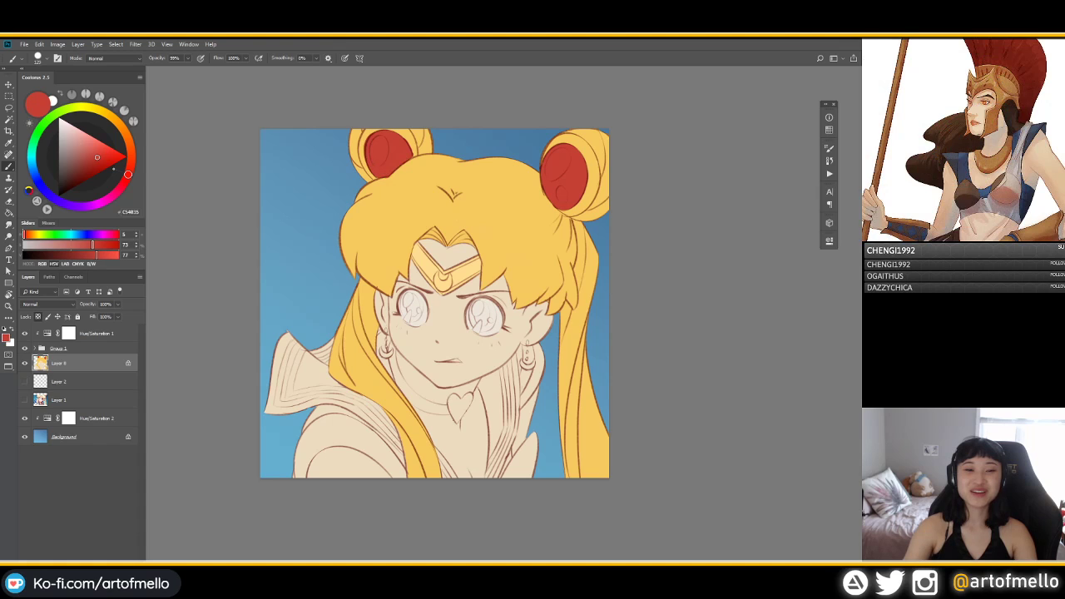
left_click(398, 188, "alt")
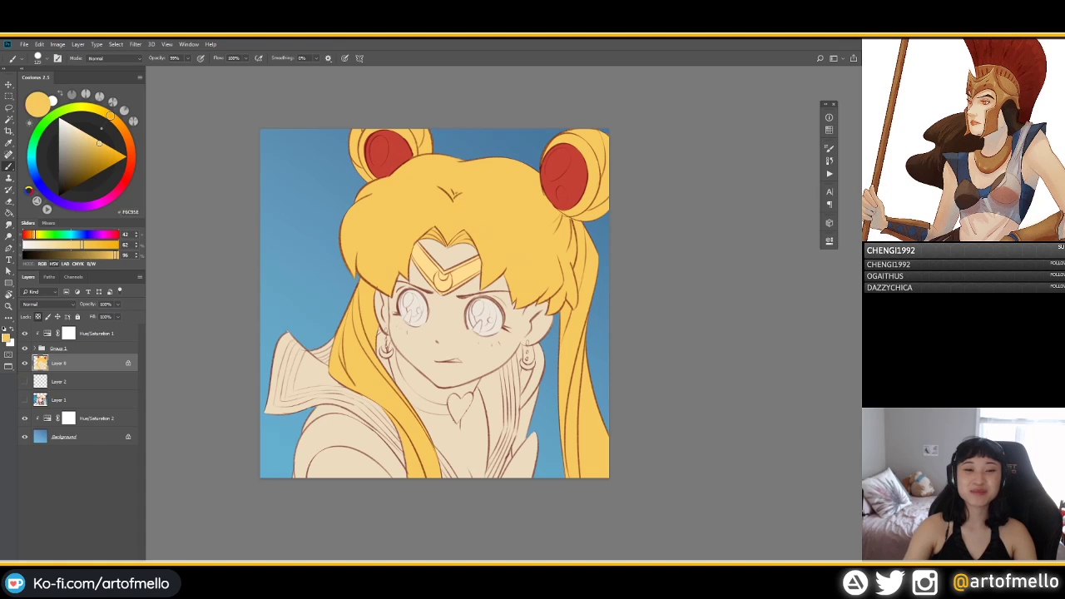
left_click(412, 158, "alt")
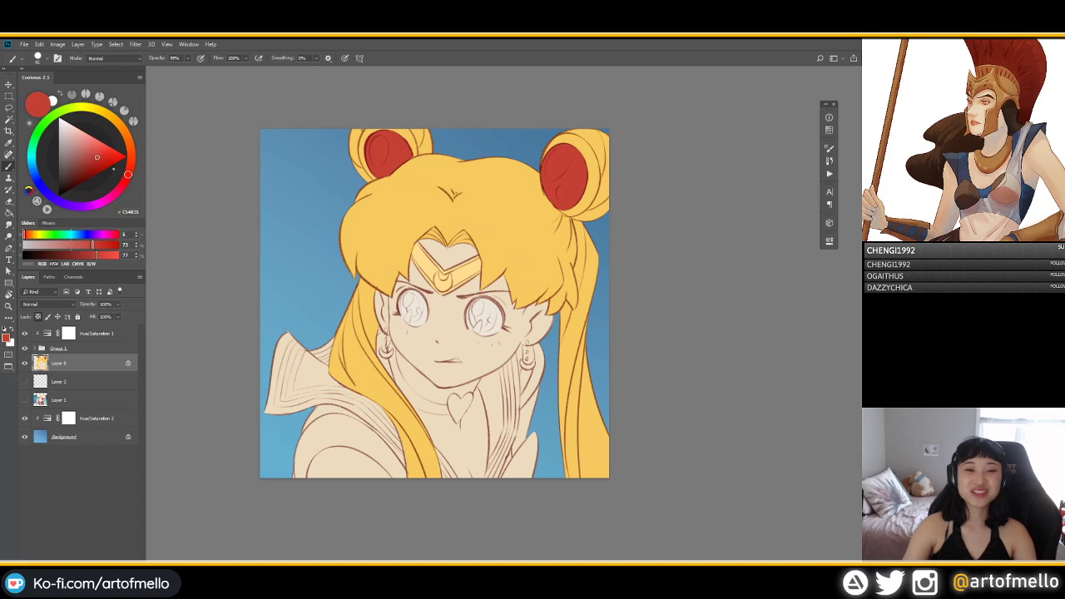
left_click(409, 177, "alt")
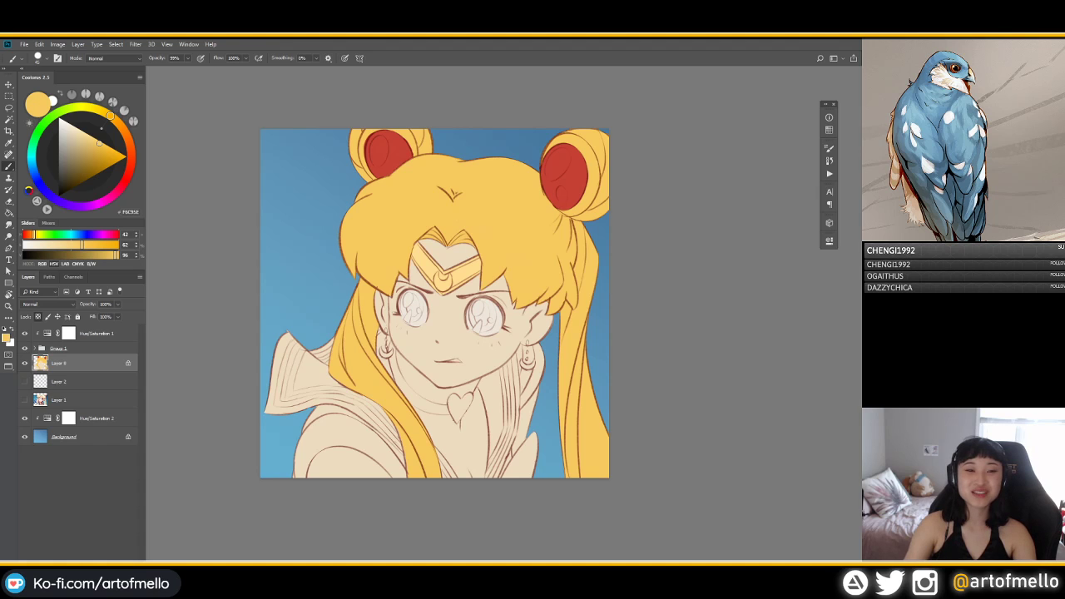
Step: Paint the rims around the red ornaments on both buns in the off-white sampled from the eye
left_click(423, 321, "alt")
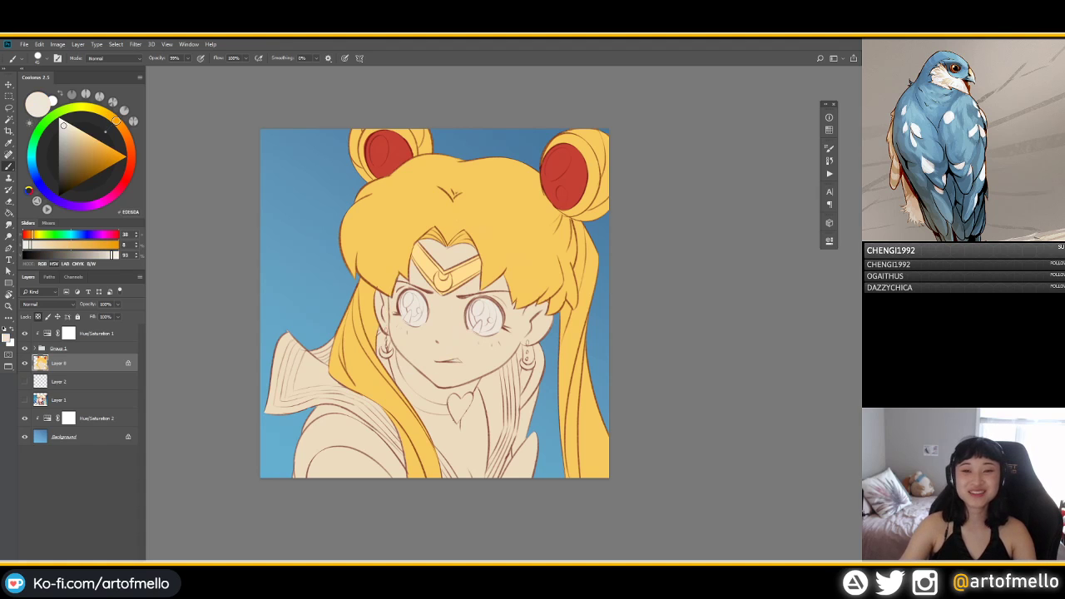
mouse_move(583, 148)
left_mouse_down()
mouse_move(596, 182)
mouse_move(587, 194)
left_mouse_up()
key("ctrl+z")
mouse_move(587, 157)
left_mouse_down()
mouse_move(588, 202)
mouse_move(576, 210)
left_mouse_up()
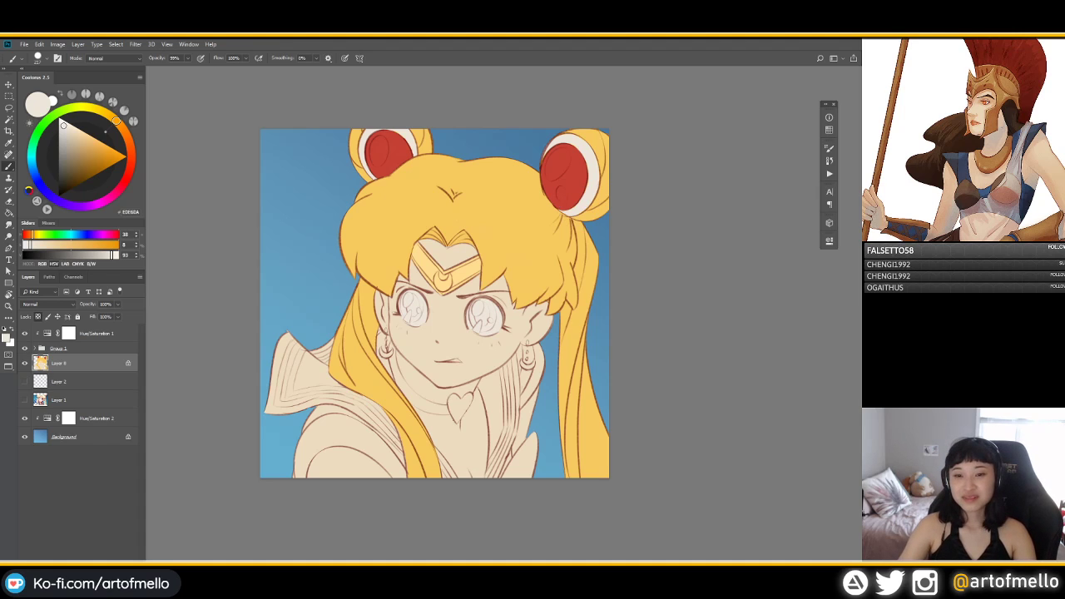
left_click(559, 162)
key("ctrl+z")
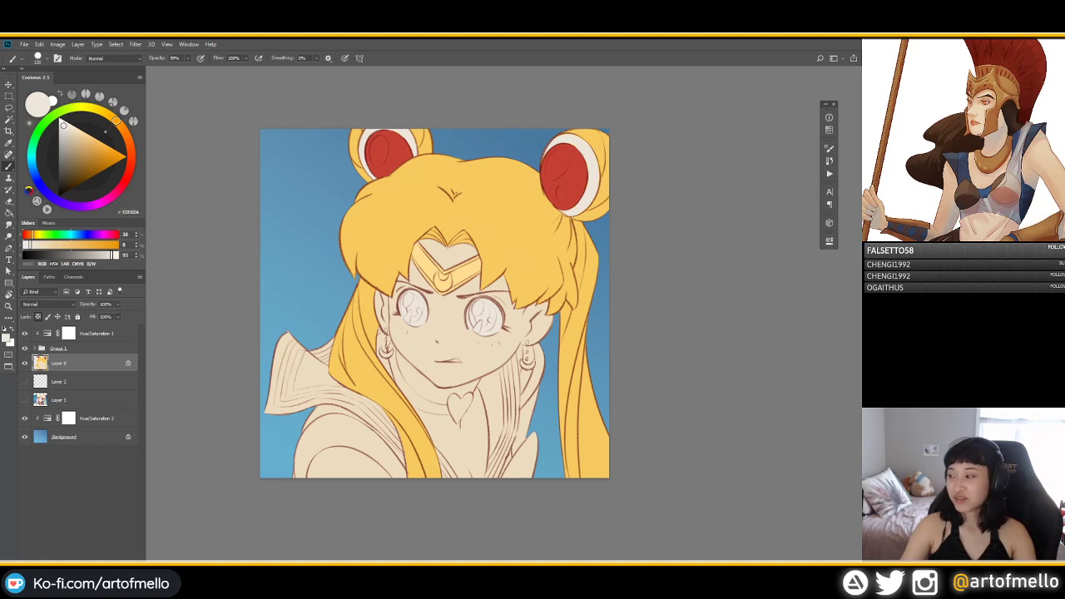
Step: Mix an orange-red with hue 12, saturation 71 and brightness 91, and paint a highlight on the smaller bun's ornament
left_click(558, 162, "alt")
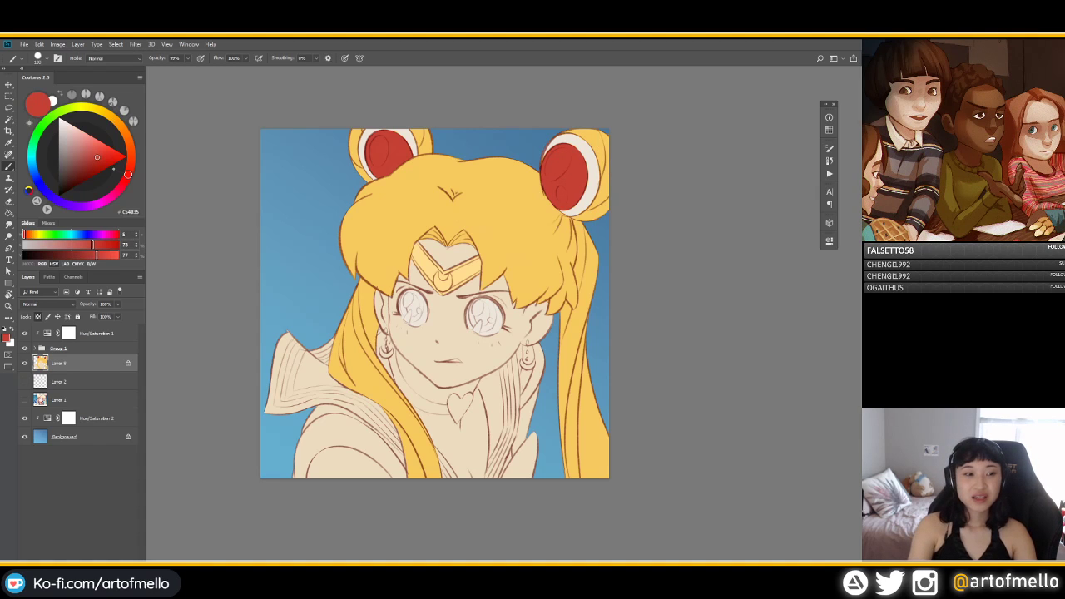
left_click(131, 161)
left_click(96, 148)
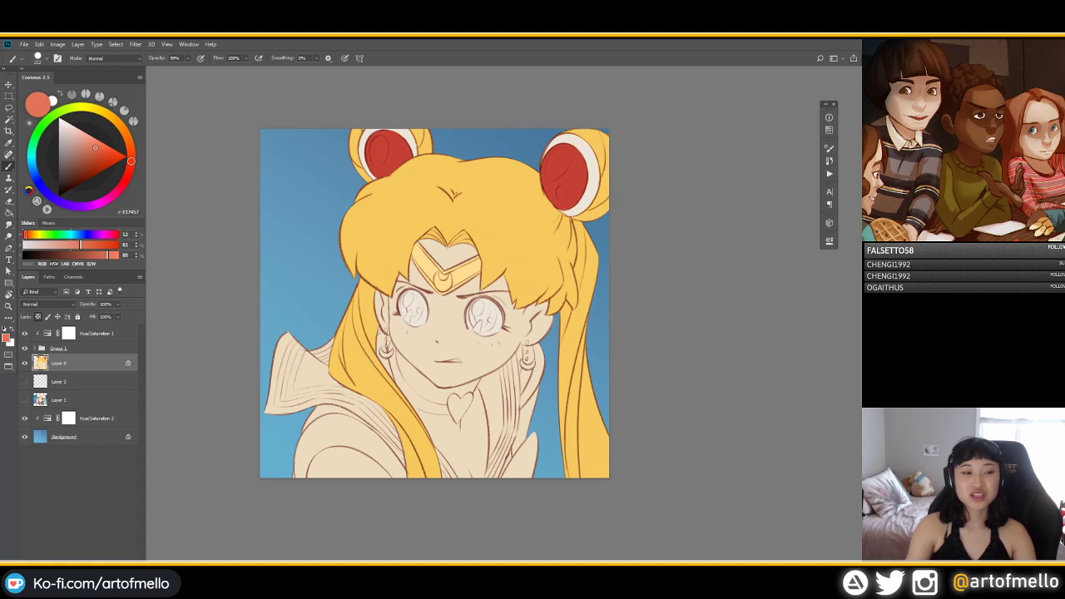
left_click(102, 149)
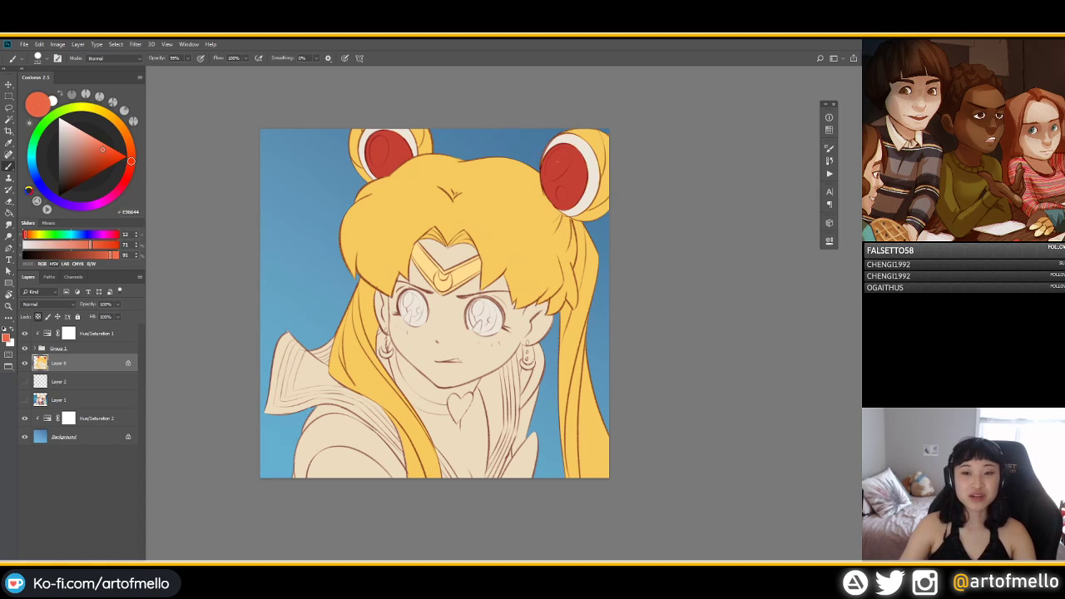
left_click_drag(553, 167, 563, 157)
key("ctrl+z")
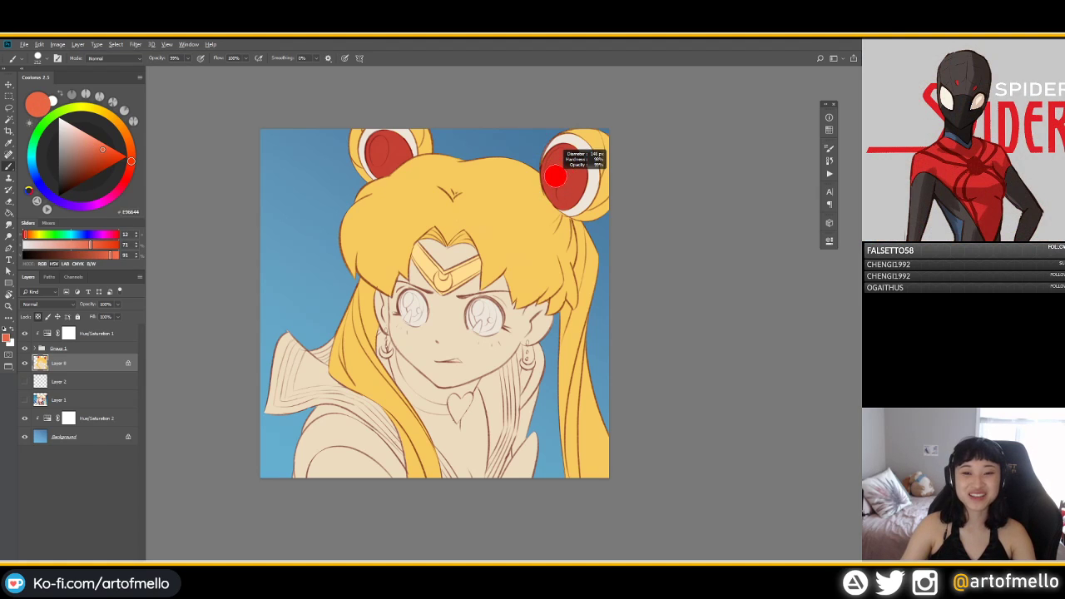
mouse_move(378, 156)
left_mouse_down()
mouse_move(381, 135)
mouse_move(379, 158)
left_mouse_up()
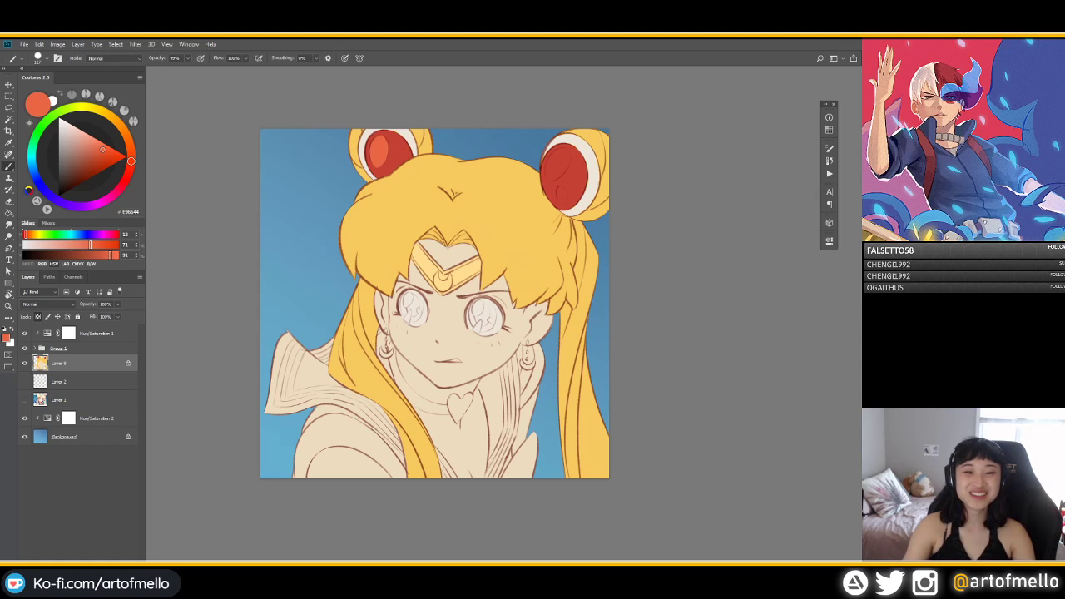
Step: Paint two highlights in the same orange-red on the larger bun's ornament, refining their edges with the sampled base red
left_click(560, 192, "alt")
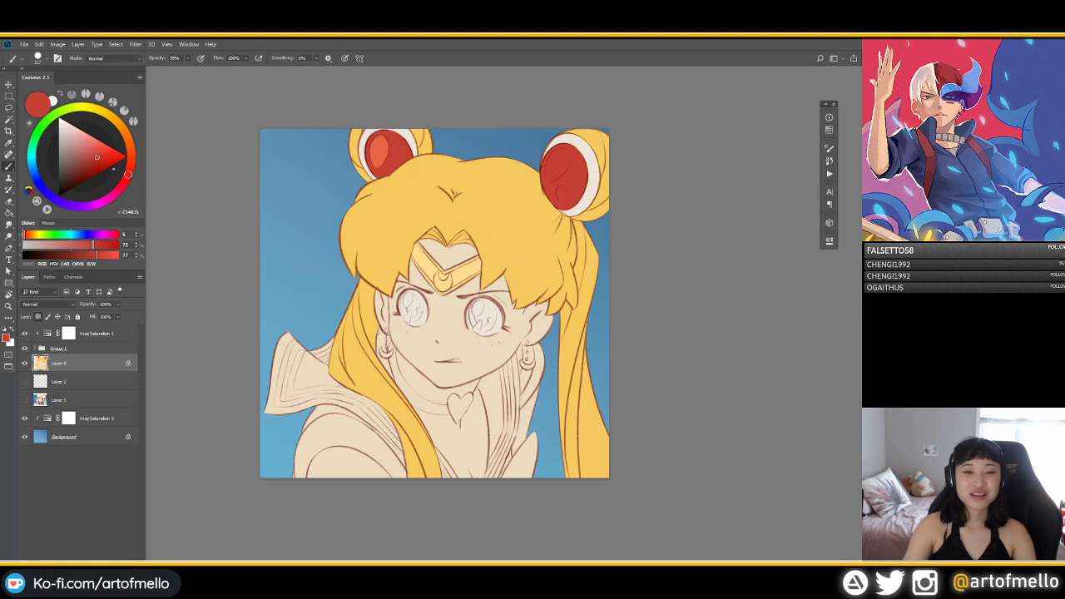
left_click(378, 152, "alt")
left_click_drag(523, 150, 537, 150, "alt")
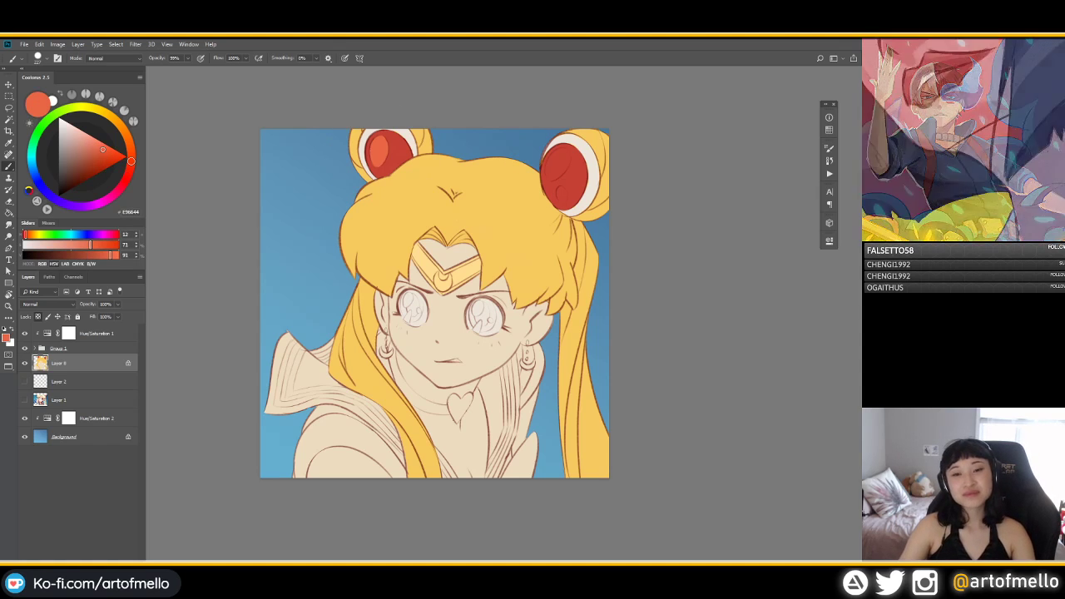
left_click(557, 164)
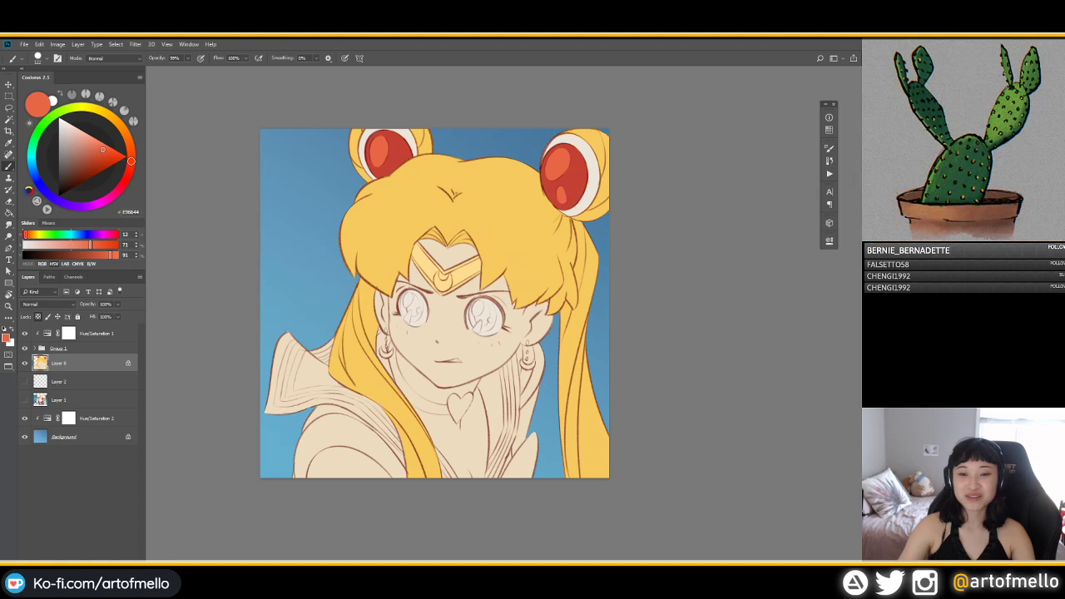
left_click(552, 198, "alt")
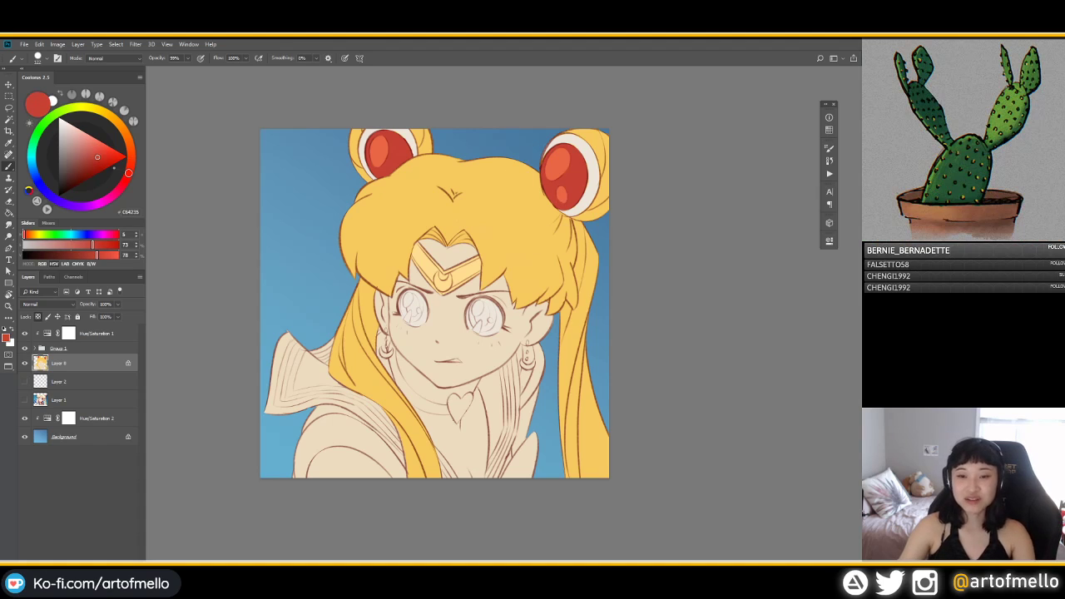
left_click(562, 194, "alt")
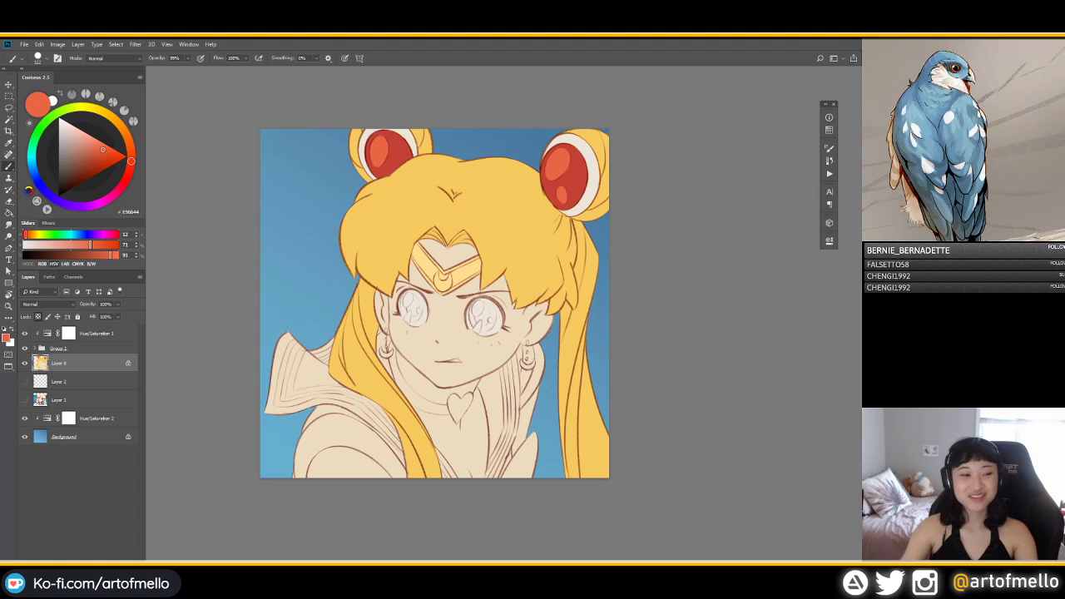
Step: Set the brush to a deep blue with hue 229, saturation 62 and brightness 75, and adjust the brush size
left_click(39, 183)
mouse_move(38, 182)
left_mouse_down()
mouse_move(50, 172)
mouse_move(33, 168)
left_mouse_up()
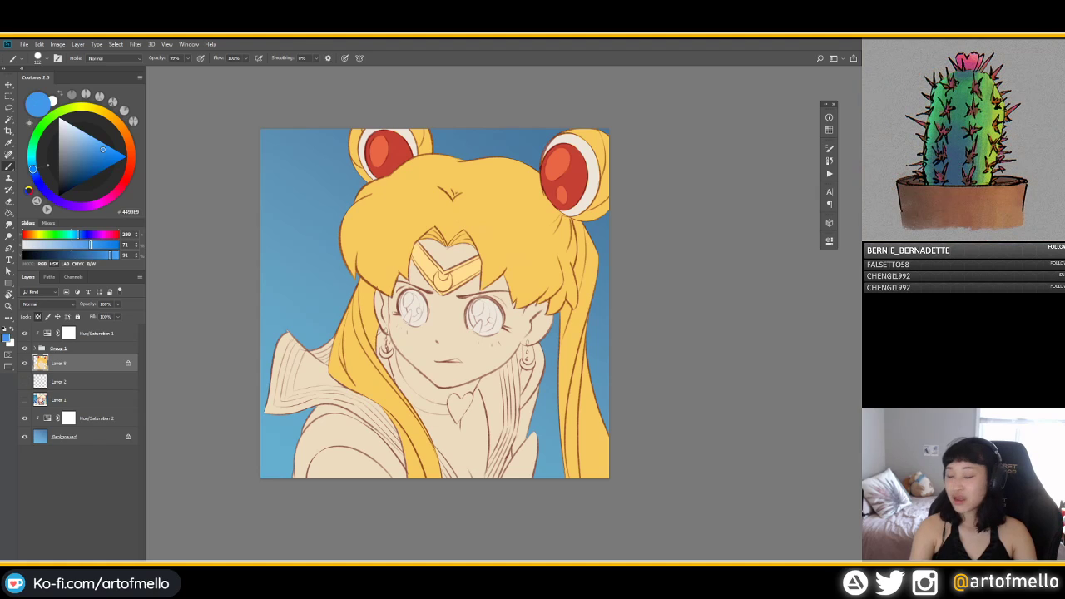
left_click_drag(102, 150, 93, 146)
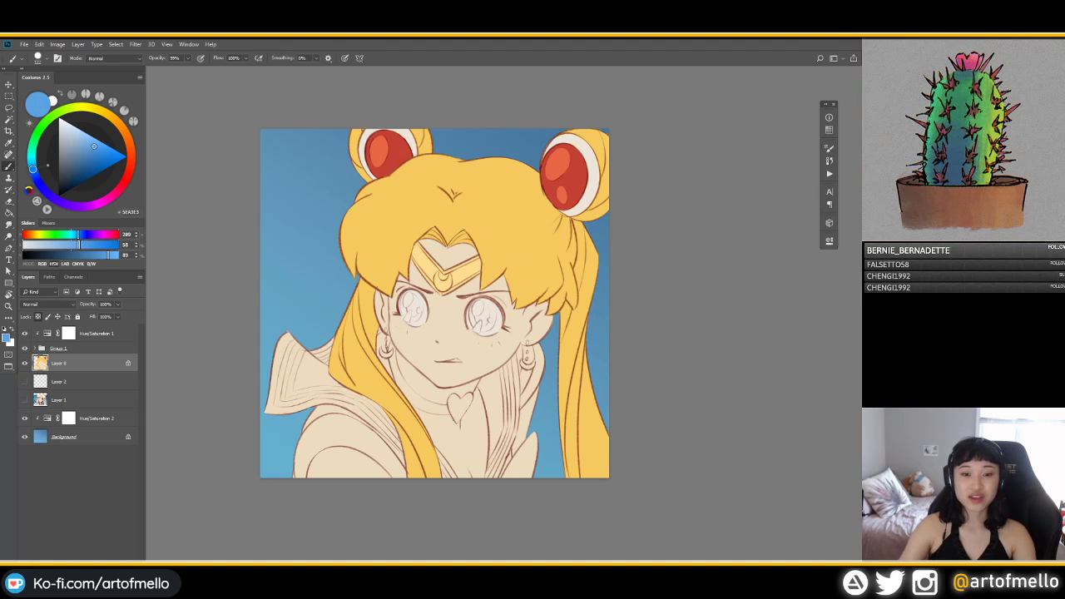
left_click_drag(435, 290, 462, 291)
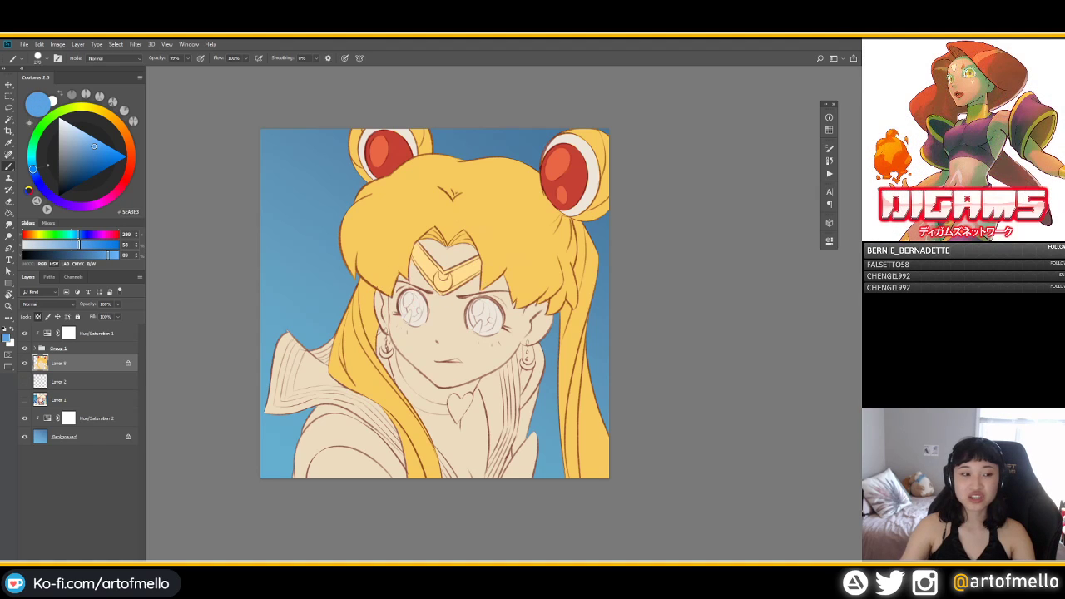
mouse_move(34, 169)
left_mouse_down()
mouse_move(40, 185)
mouse_move(36, 176)
left_mouse_up()
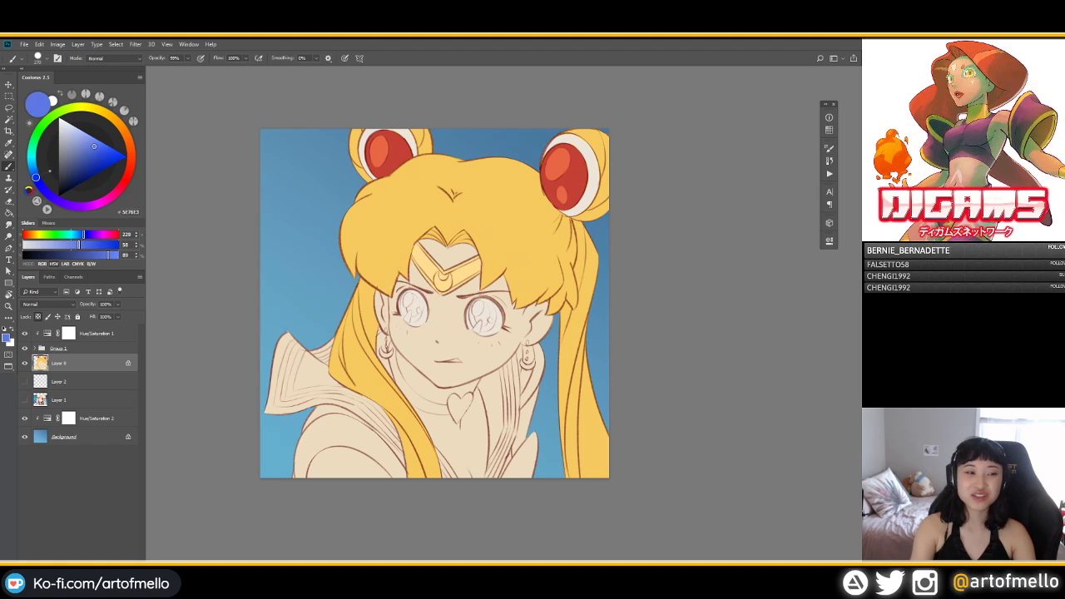
left_click_drag(94, 146, 90, 156)
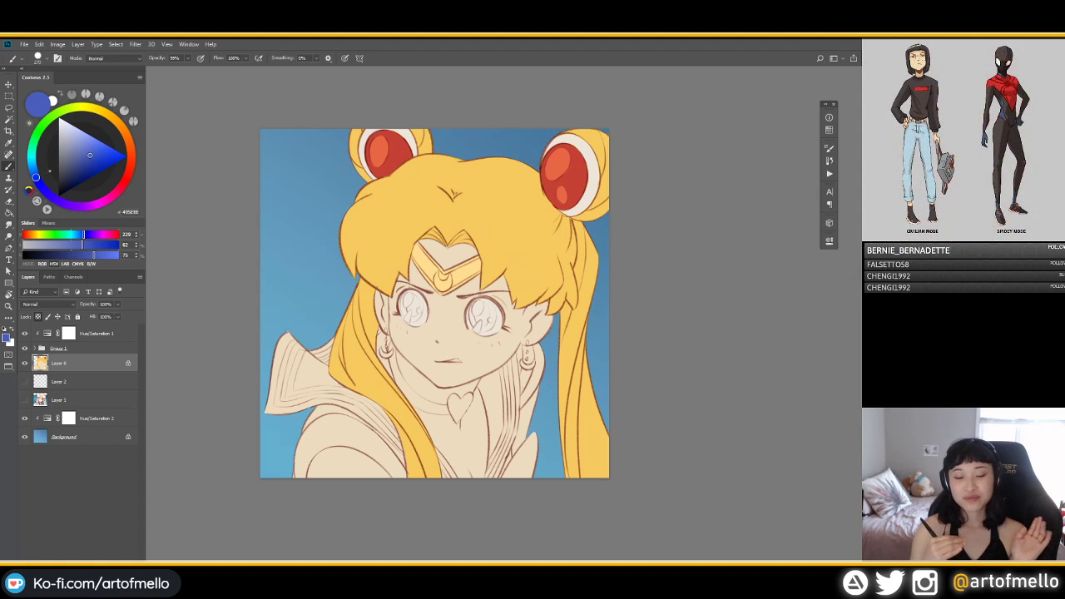
Step: Fill the flared collar flap behind the shoulder with blue, up to the edge of the pigtail
mouse_move(289, 340)
left_mouse_down()
mouse_move(268, 398)
mouse_move(298, 334)
left_mouse_up()
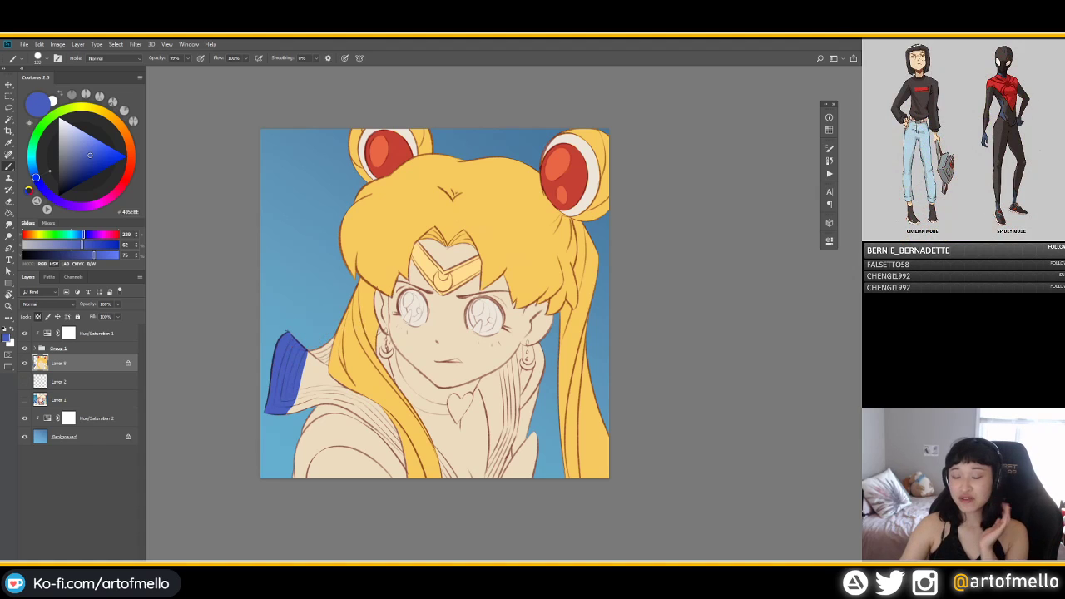
left_click_drag(325, 343, 321, 374)
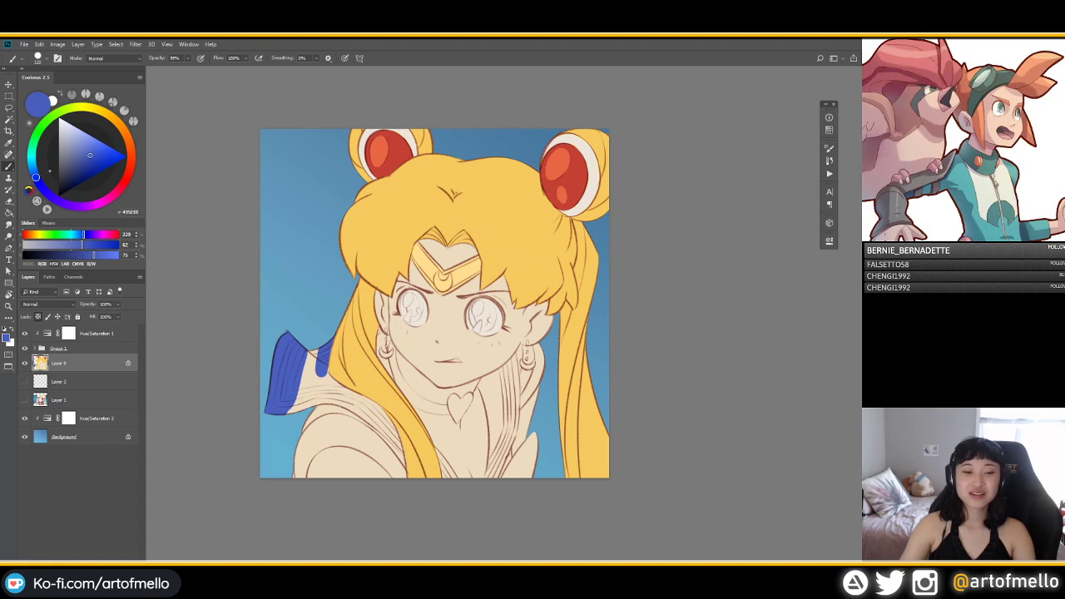
mouse_move(314, 352)
left_mouse_down()
mouse_move(309, 390)
mouse_move(326, 373)
left_mouse_up()
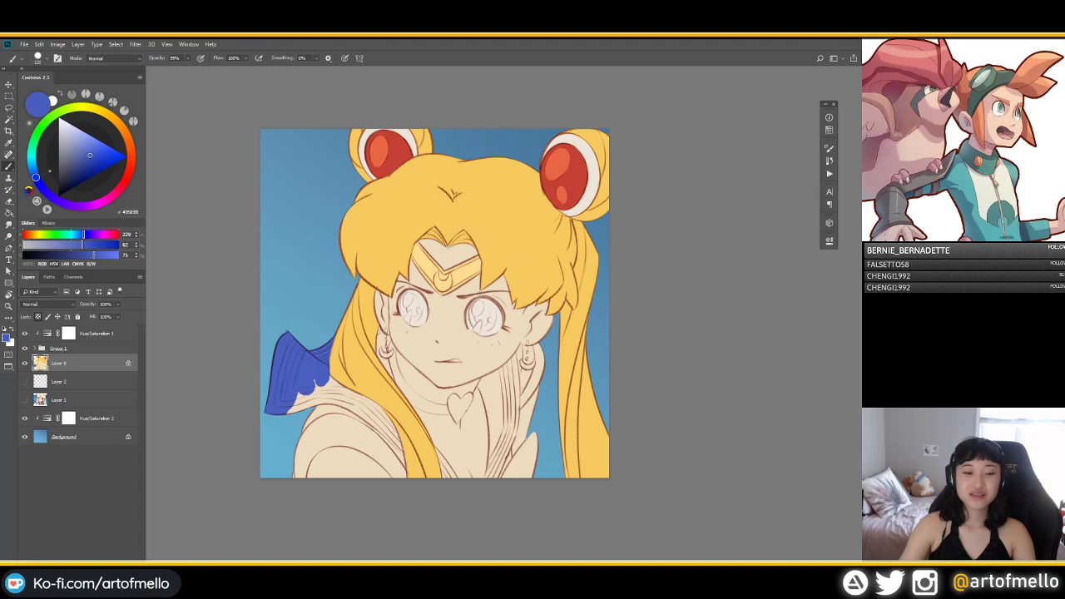
key("ctrl+z")
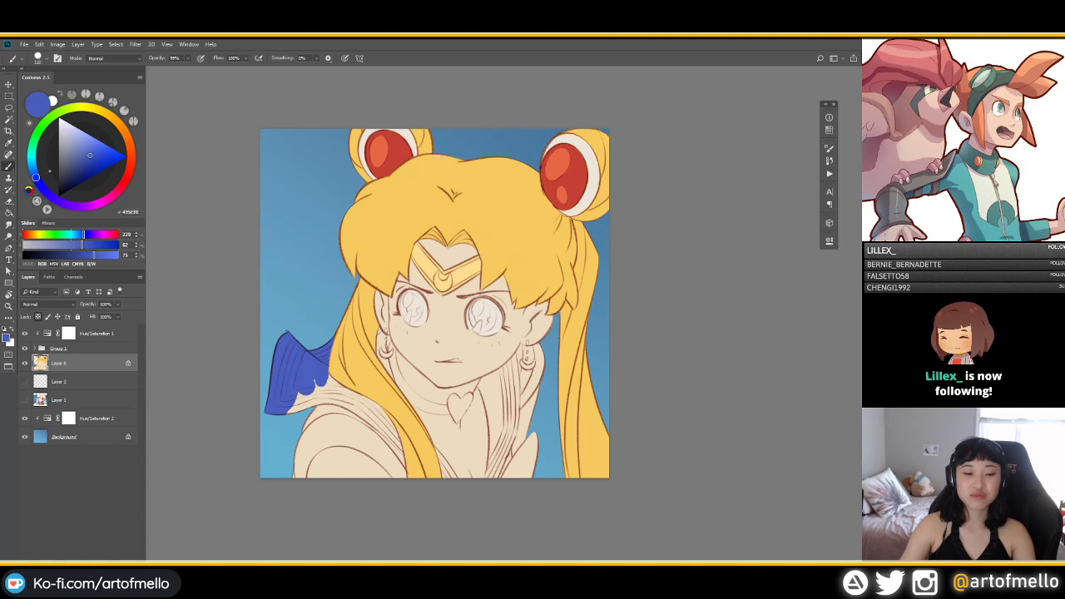
left_click(332, 387)
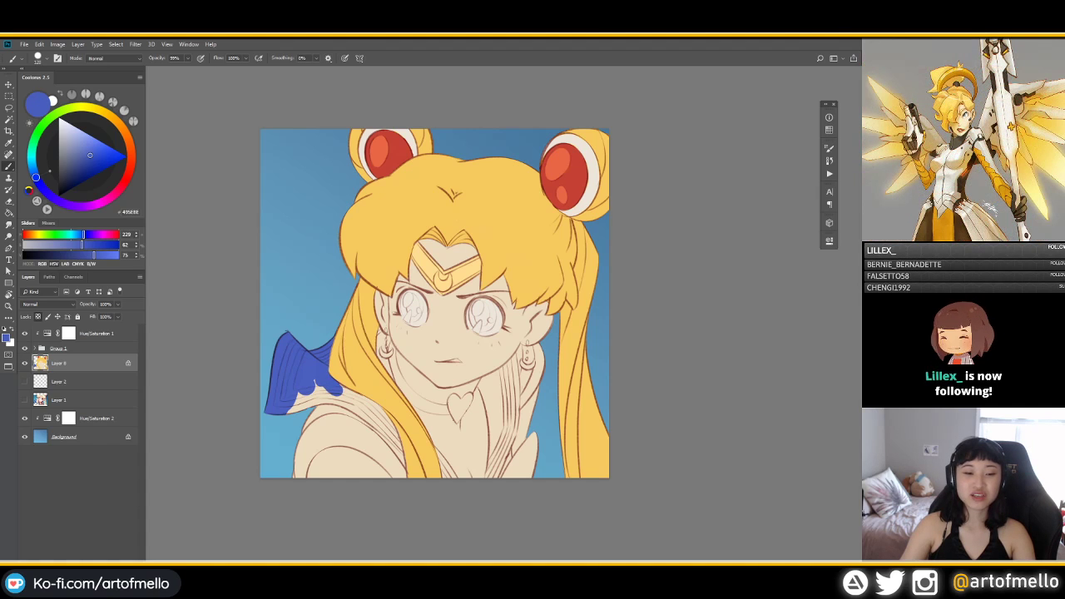
mouse_move(315, 384)
left_mouse_down()
mouse_move(324, 394)
mouse_move(296, 403)
mouse_move(349, 404)
mouse_move(321, 405)
left_mouse_up()
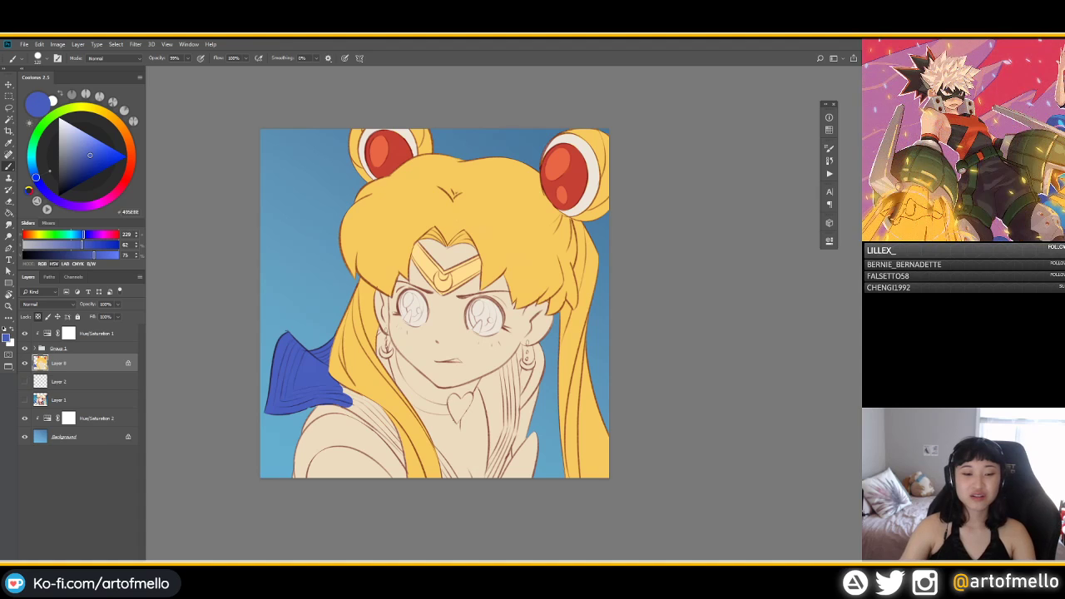
Step: Extend the blue down the narrow collar strip between the shoulder and the pigtail, using a smaller brush to finish its tip
right_click(338, 391, "alt")
left_click_drag(350, 397, 382, 413)
key("ctrl+z")
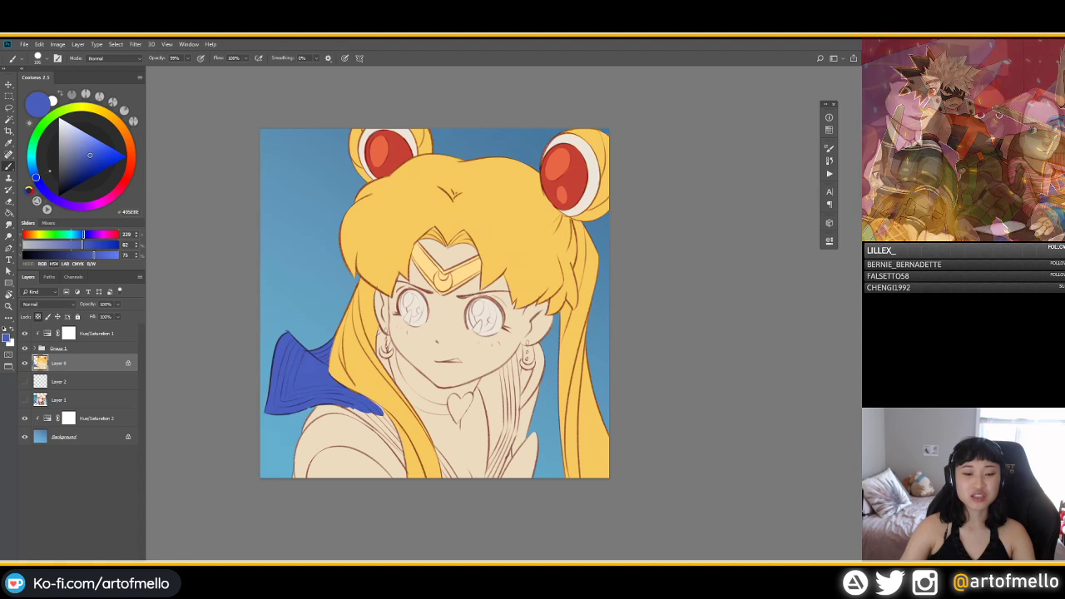
mouse_move(356, 409)
left_mouse_down()
mouse_move(400, 444)
mouse_move(395, 431)
left_mouse_up()
key("ctrl+z")
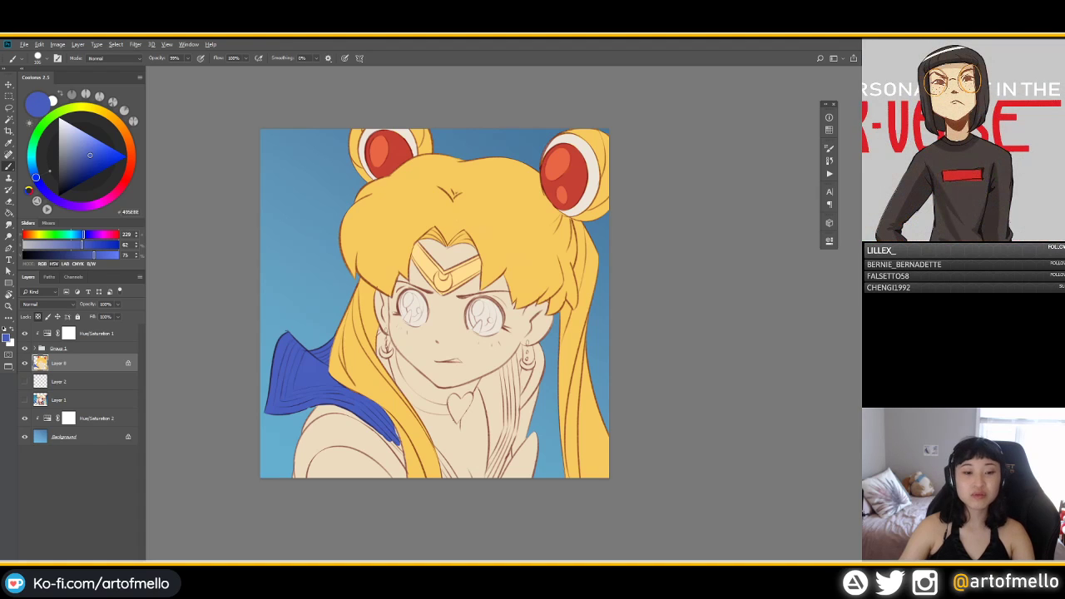
left_click_drag(367, 395, 355, 395)
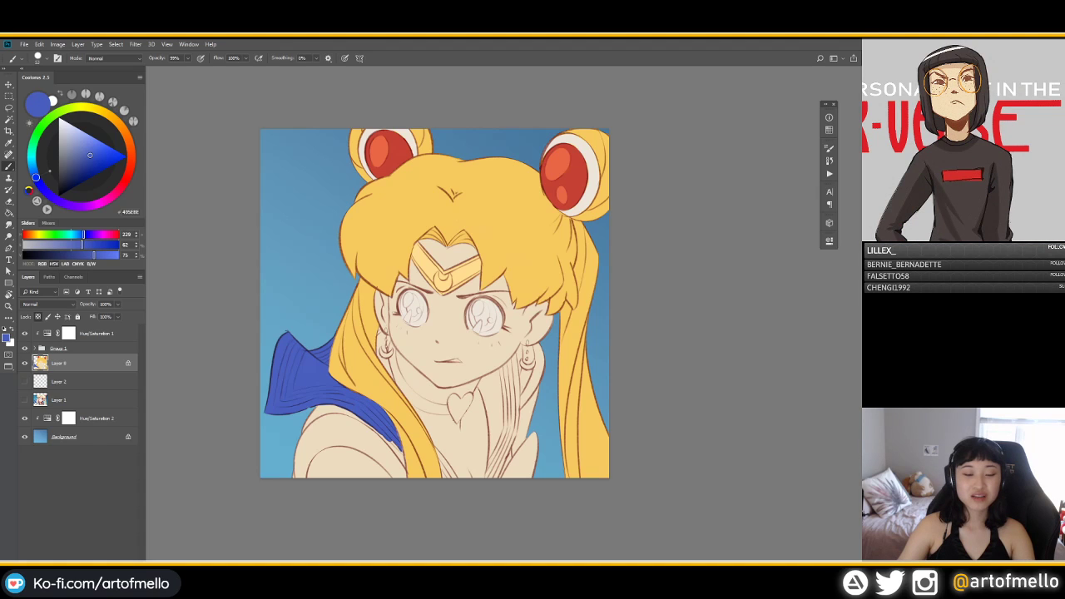
left_click_drag(397, 436, 402, 451)
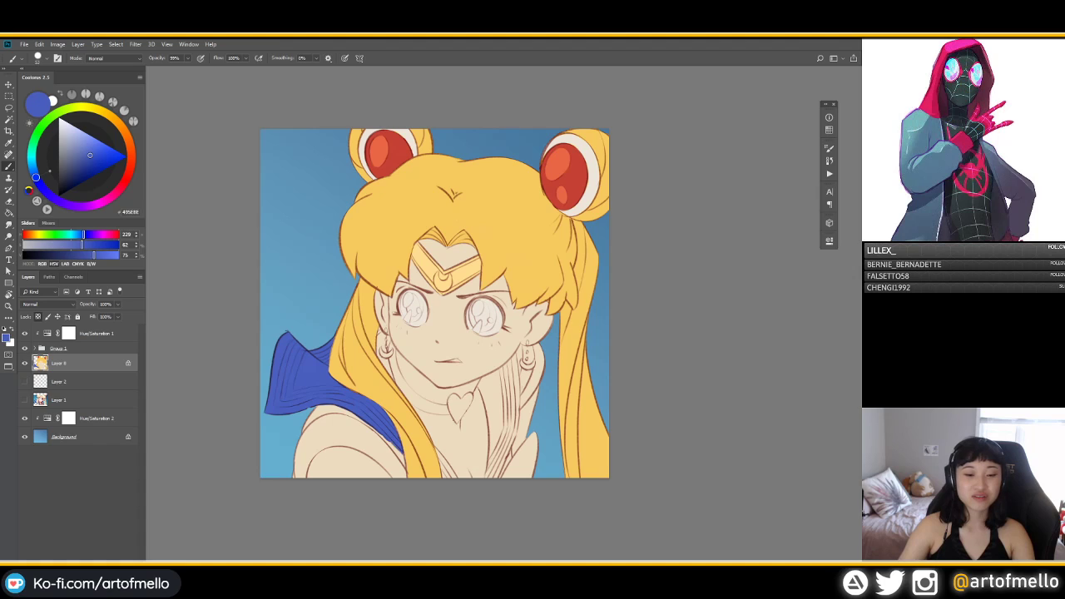
left_click_drag(390, 441, 401, 454)
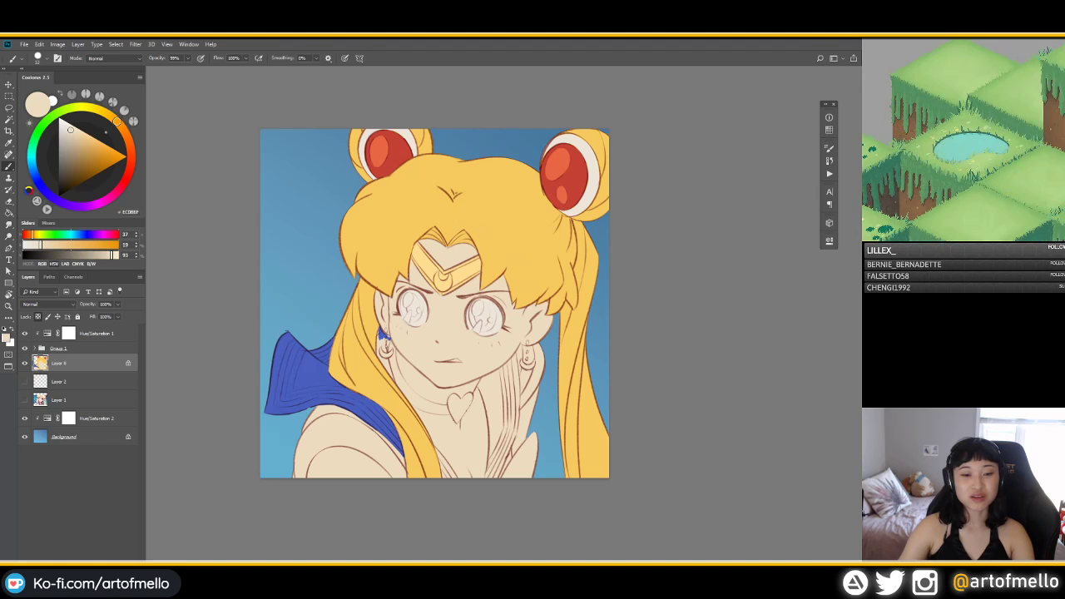
Step: Paint the collar gap behind the earring beside the shoulder pigtail blue, cleaning the earring's edge with sampled cream
left_click(382, 336, "alt")
left_click_drag(383, 336, 380, 344)
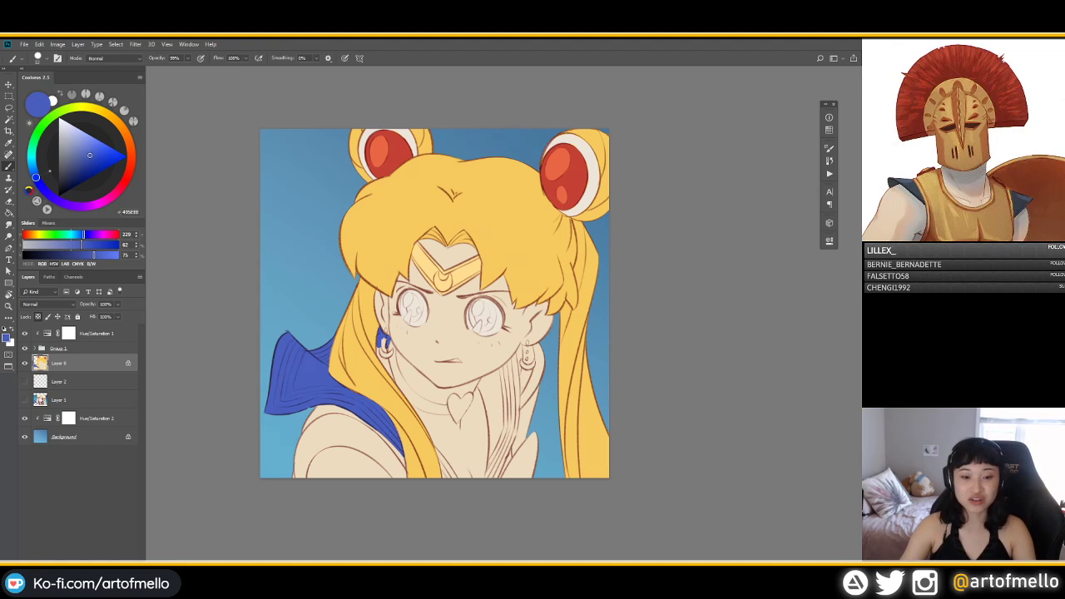
left_click_drag(384, 339, 378, 358)
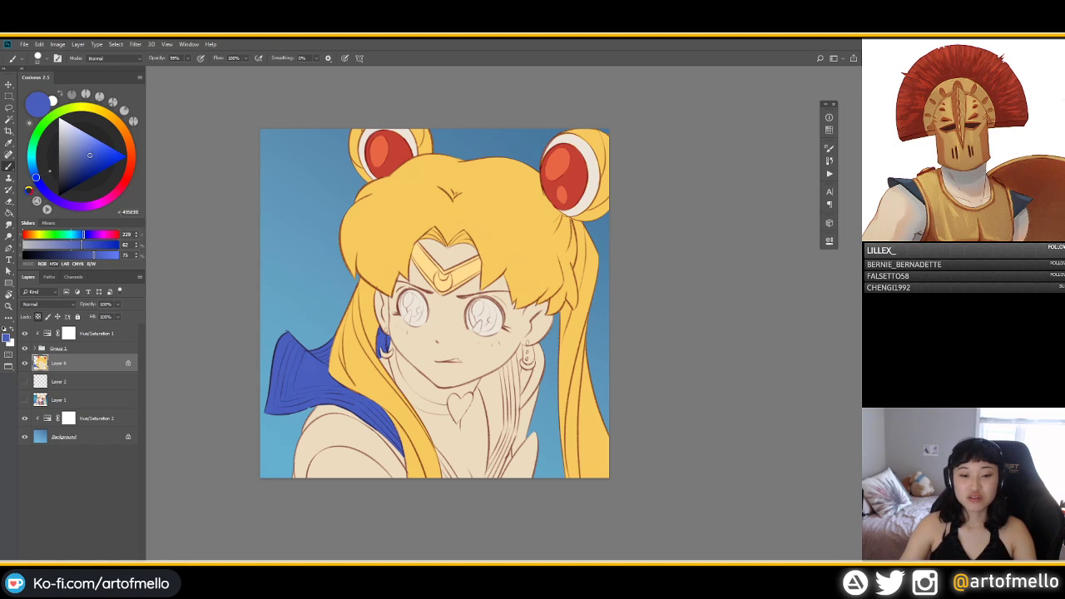
left_click(360, 358, "alt")
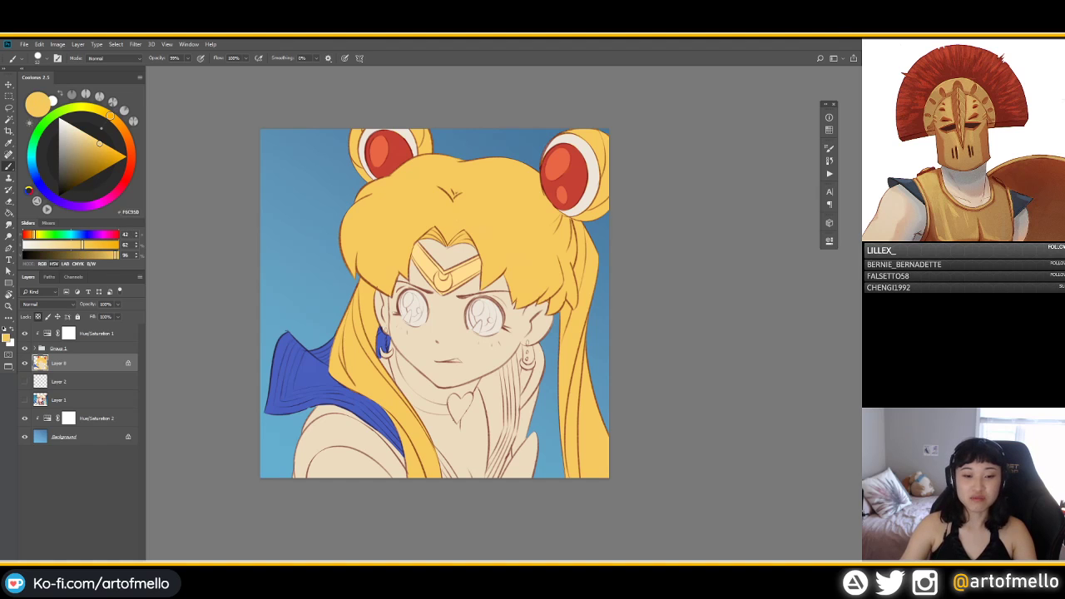
left_click(384, 326, "alt")
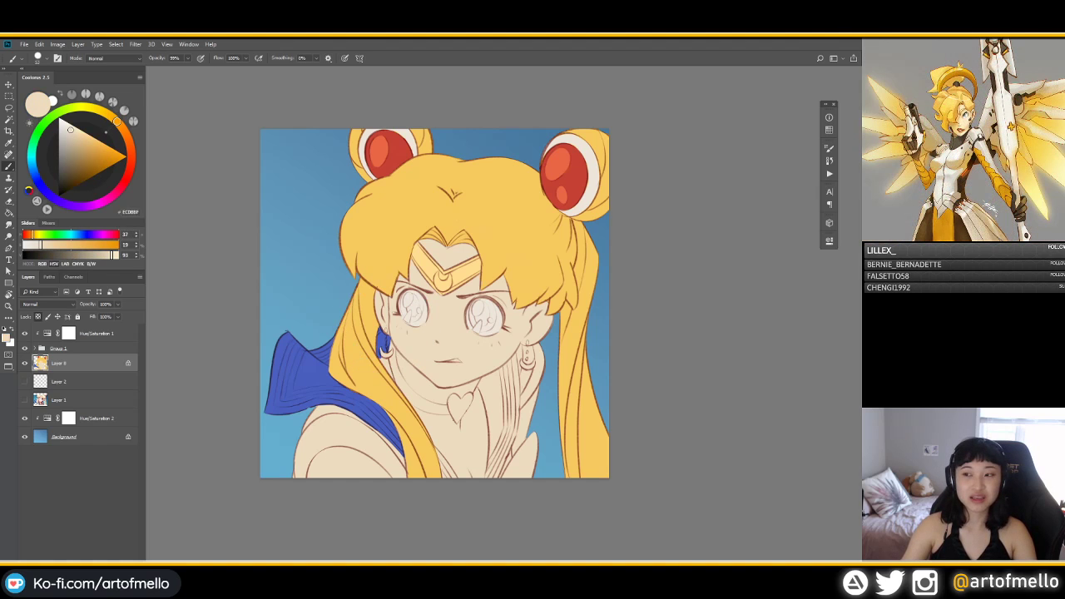
left_click(381, 341, "alt")
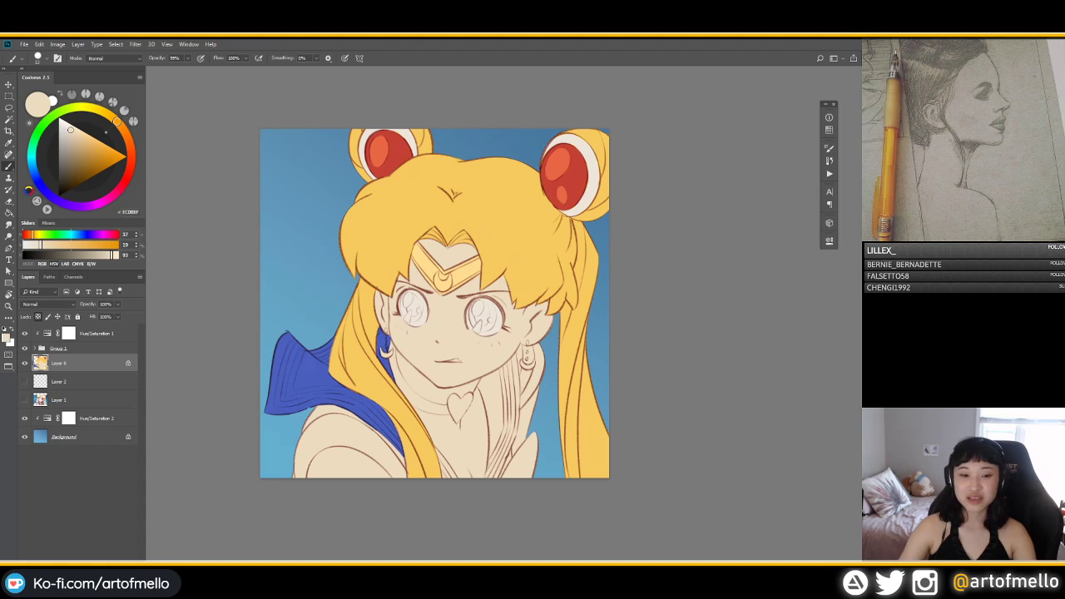
Step: Sample the collar blue and fill the upper part of the front collar lapel between the neck and the far sleeve
left_click(375, 408, "alt")
mouse_move(504, 368)
left_mouse_down()
mouse_move(517, 367)
mouse_move(495, 374)
mouse_move(514, 360)
left_mouse_up()
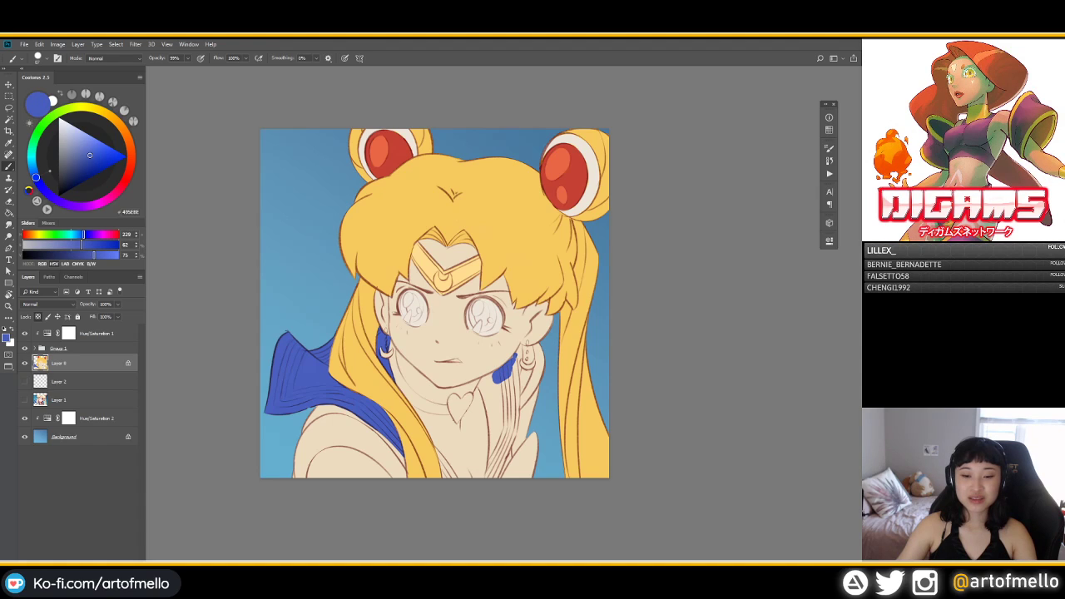
left_click_drag(516, 359, 516, 379)
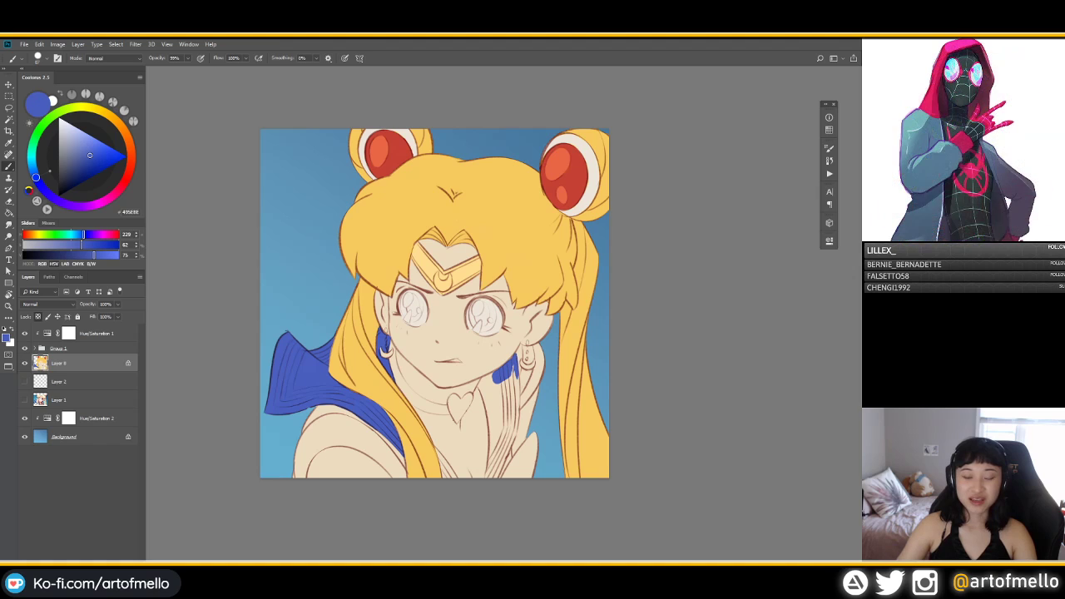
left_click_drag(515, 366, 509, 426)
mouse_move(502, 382)
left_mouse_down()
mouse_move(508, 419)
mouse_move(481, 385)
left_mouse_up()
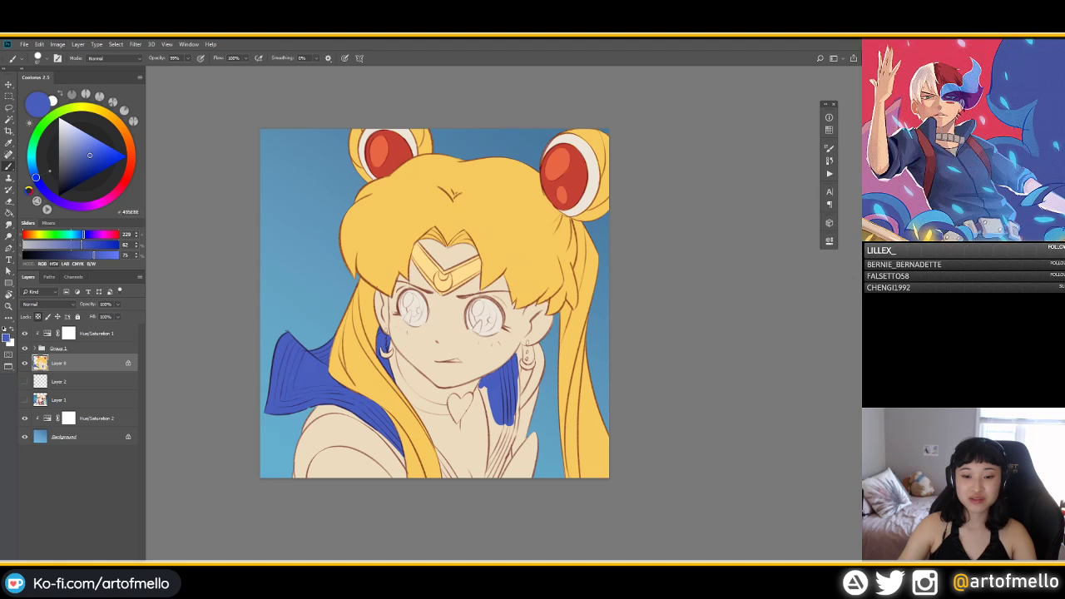
mouse_move(516, 384)
left_mouse_down()
mouse_move(516, 411)
mouse_move(489, 412)
left_mouse_up()
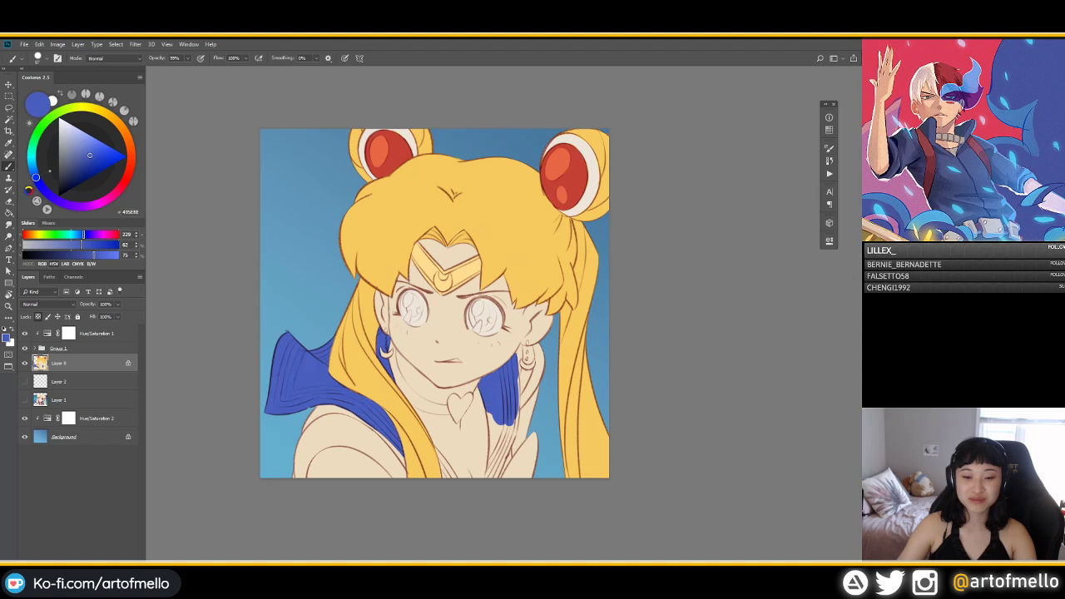
Step: Extend the blue down the front lapel to the canvas edge and fill the small collar piece at the chest beside the pigtail
left_click_drag(495, 414, 491, 457)
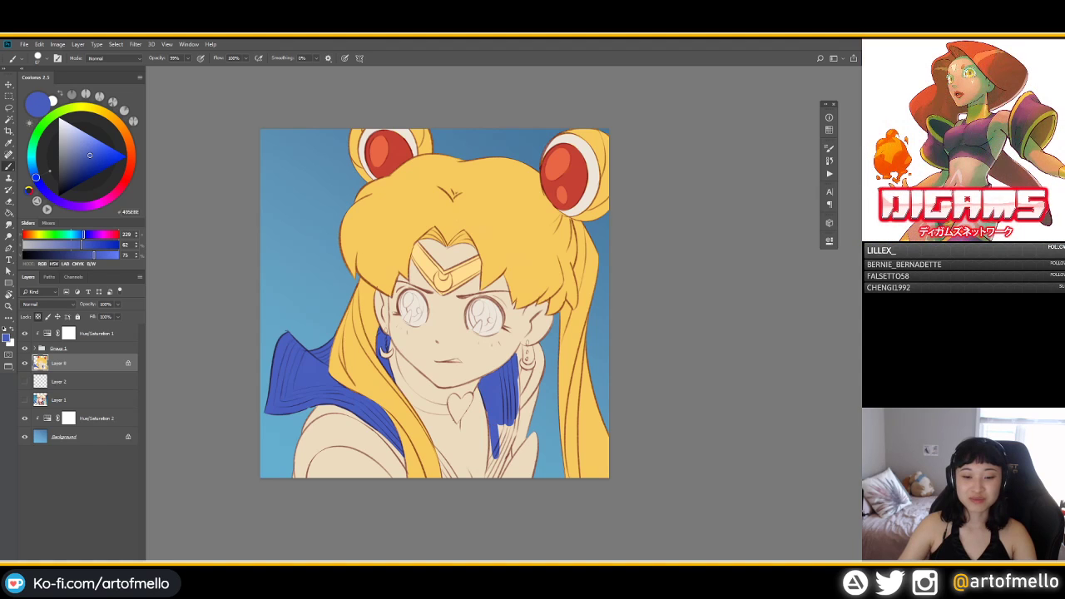
left_click_drag(485, 407, 490, 468)
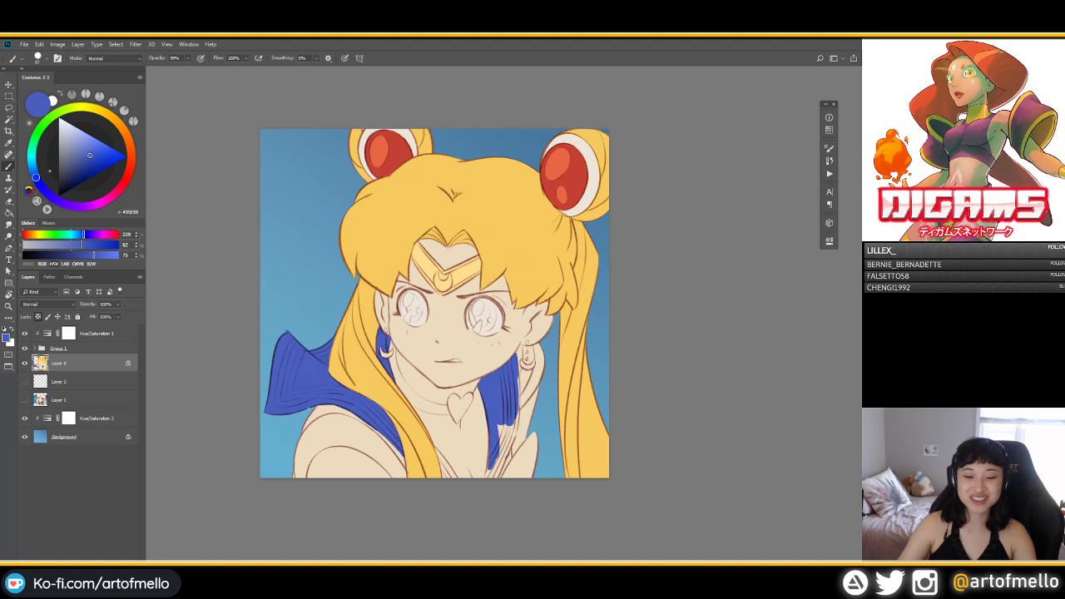
left_click_drag(434, 303, 450, 264)
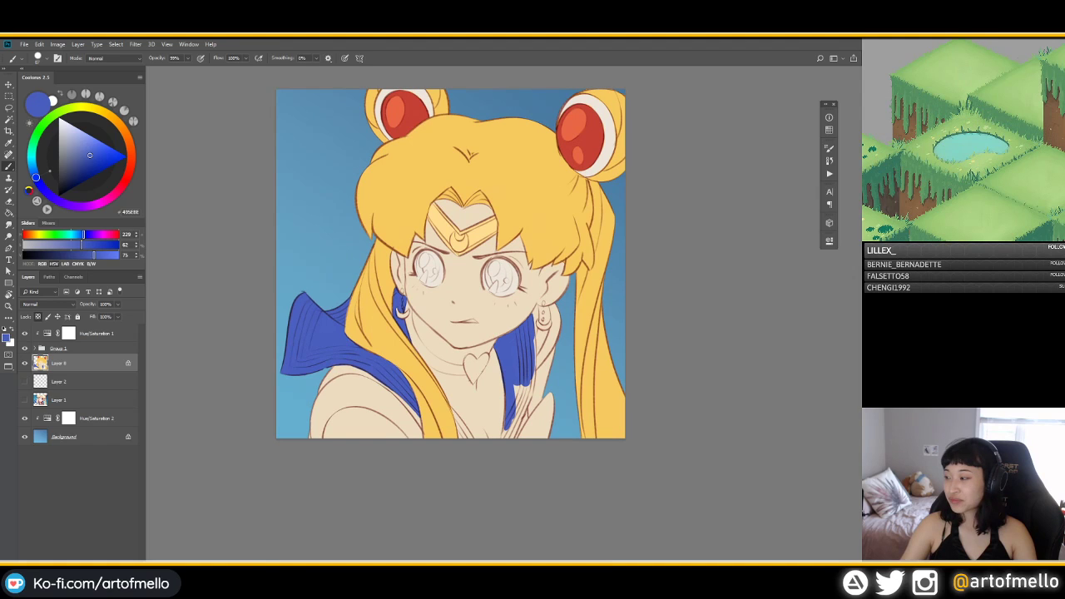
mouse_move(516, 386)
left_mouse_down()
mouse_move(514, 420)
mouse_move(527, 387)
left_mouse_up()
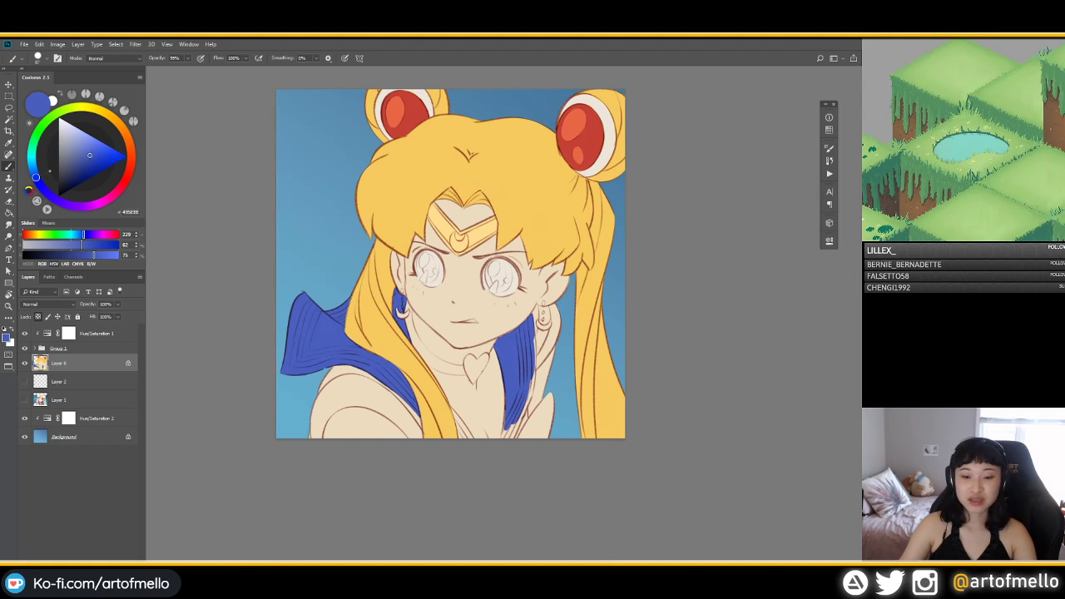
mouse_move(533, 338)
left_mouse_down()
mouse_move(528, 403)
mouse_move(502, 438)
left_mouse_up()
key("ctrl+z")
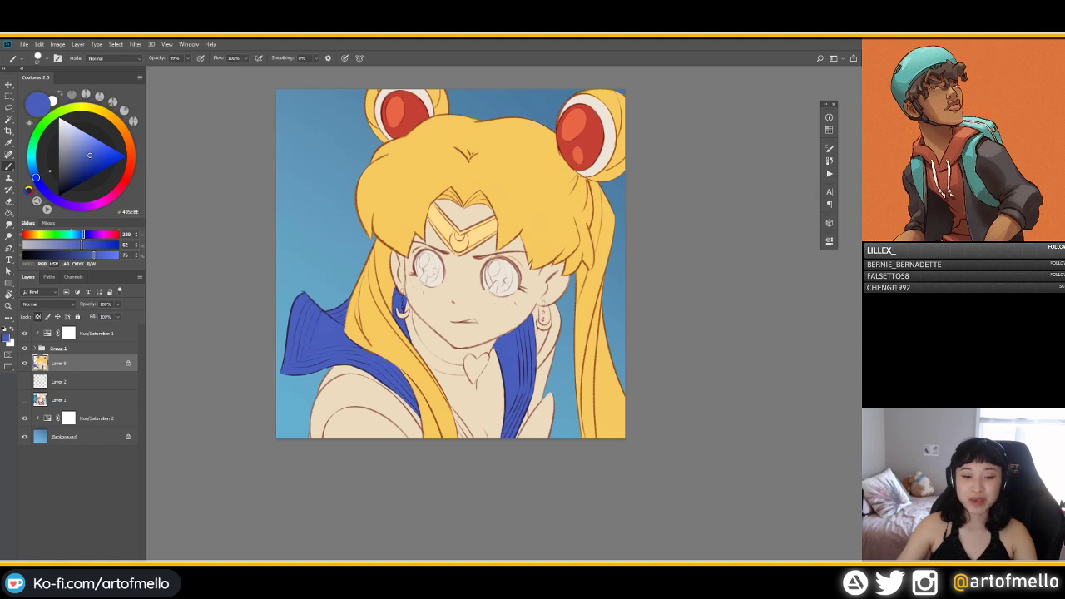
mouse_move(450, 407)
left_mouse_down()
mouse_move(465, 430)
mouse_move(460, 421)
left_mouse_up()
key("ctrl+z")
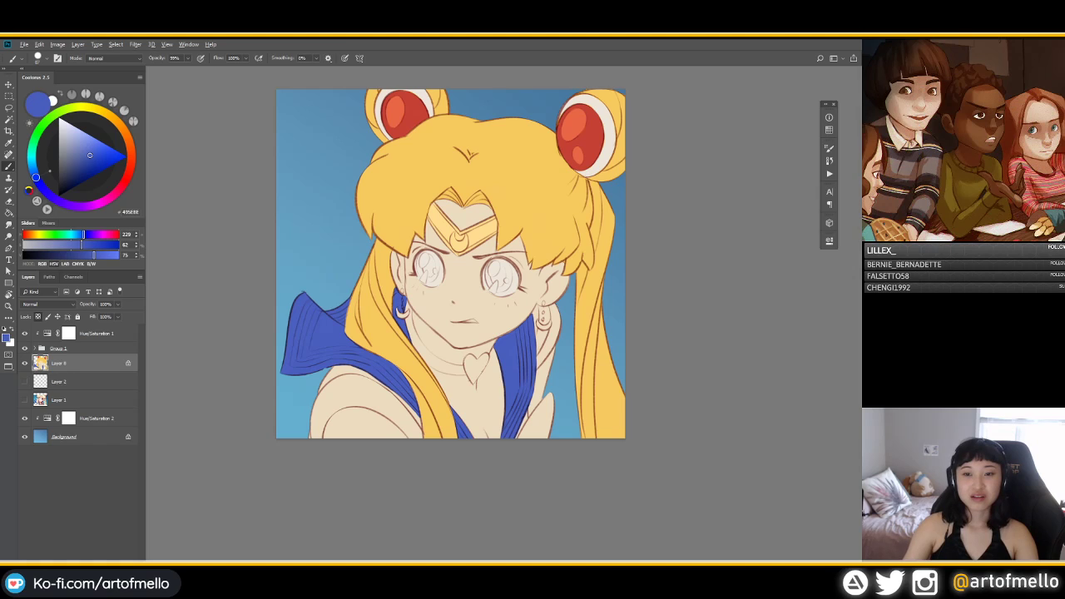
Step: Fill the white sleeve areas on both shoulders with off-white sampled from the eye, restoring the bare arm's edge with sampled cream
left_click(500, 275, "alt")
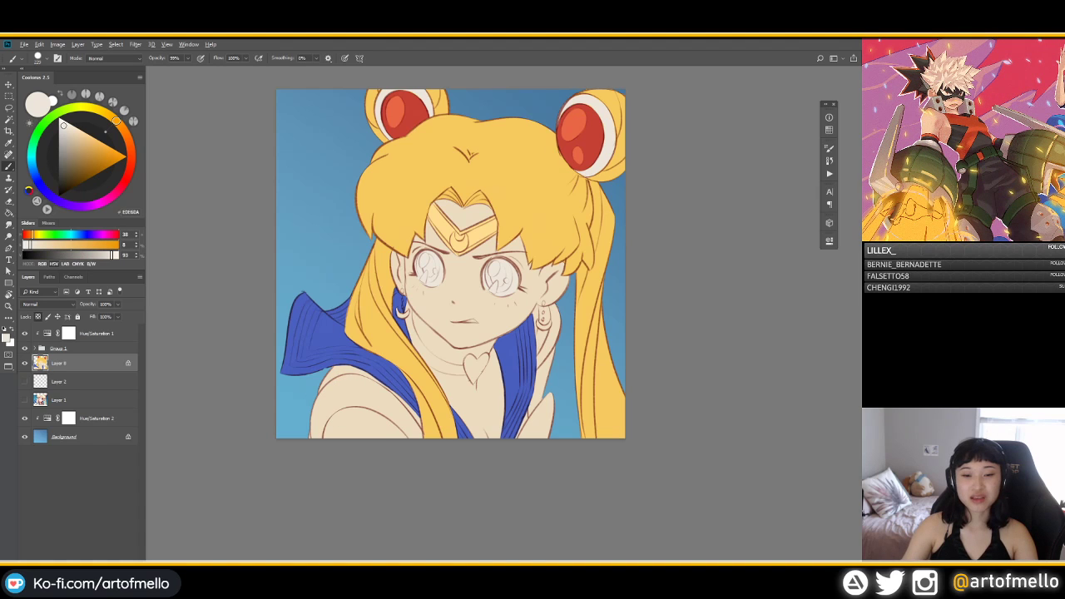
mouse_move(336, 392)
left_mouse_down()
mouse_move(318, 417)
mouse_move(326, 399)
left_mouse_up()
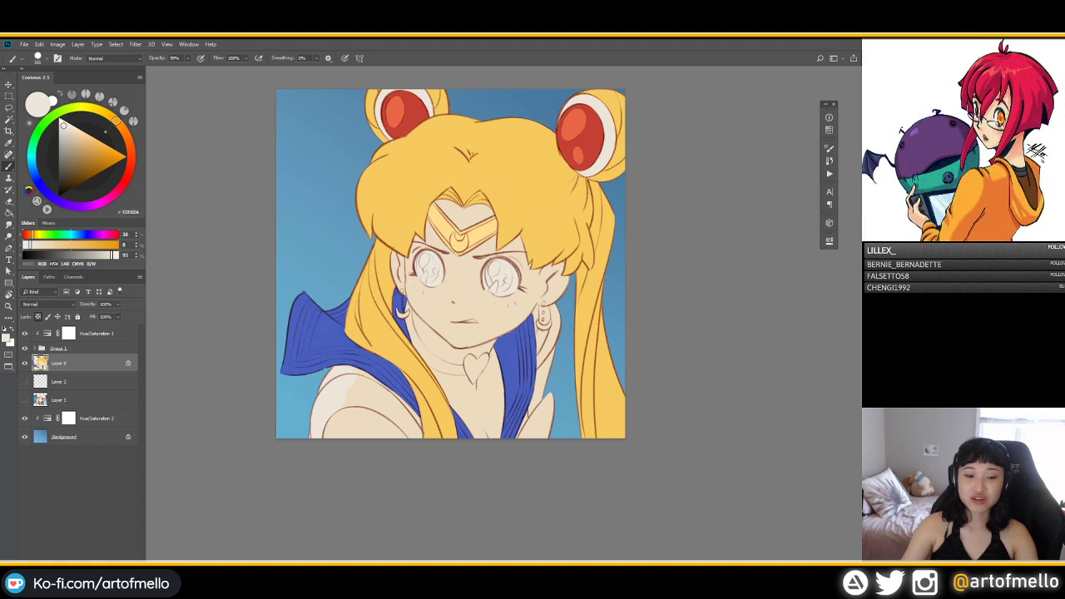
mouse_move(353, 376)
left_mouse_down()
mouse_move(342, 376)
mouse_move(378, 392)
mouse_move(378, 374)
left_mouse_up()
key("ctrl+z")
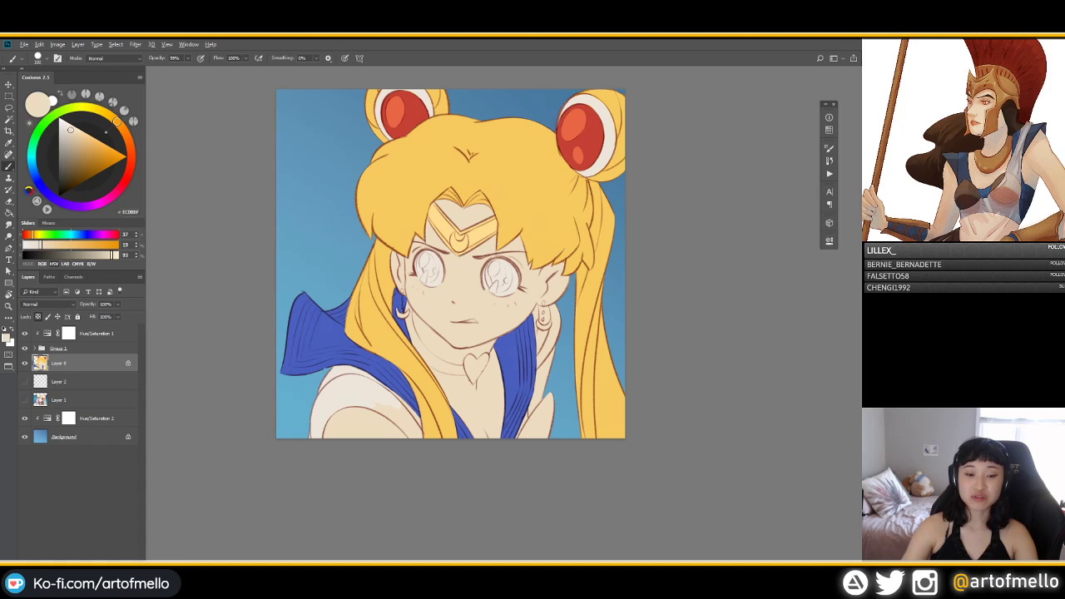
left_click(356, 414, "alt")
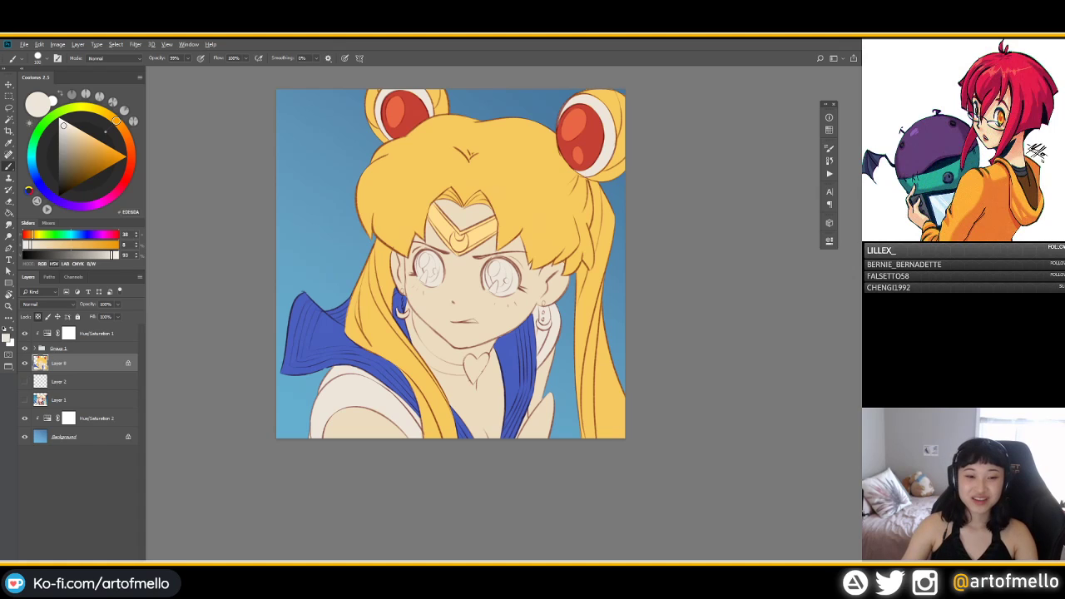
Step: Sample the sleeve's off-white, resize the brush and paint a thin stripe along the outer edge of the flared collar flap
left_click(349, 385, "alt")
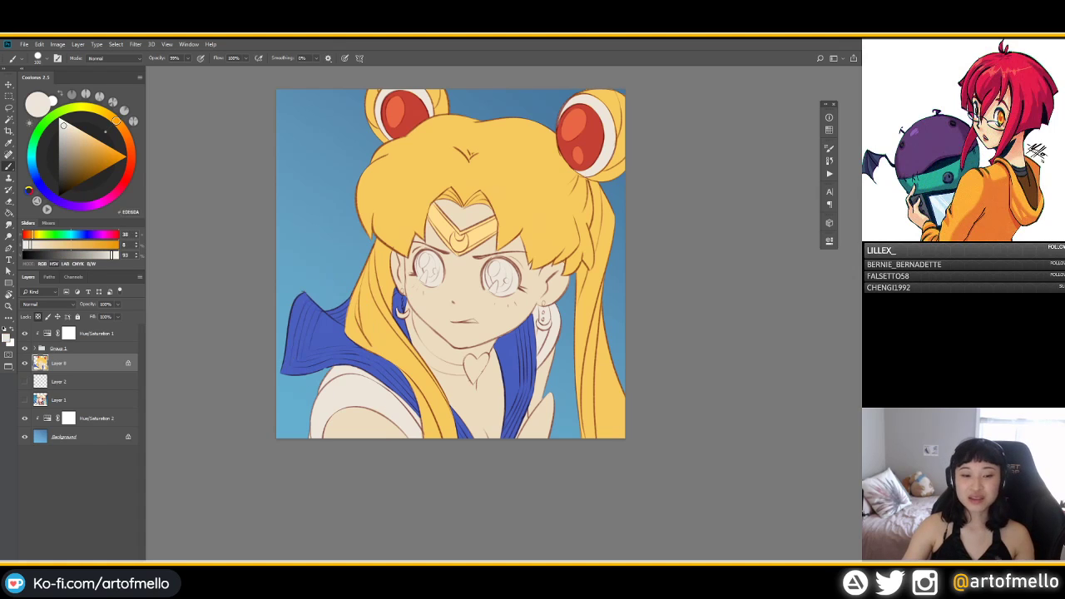
right_click(309, 310, "alt")
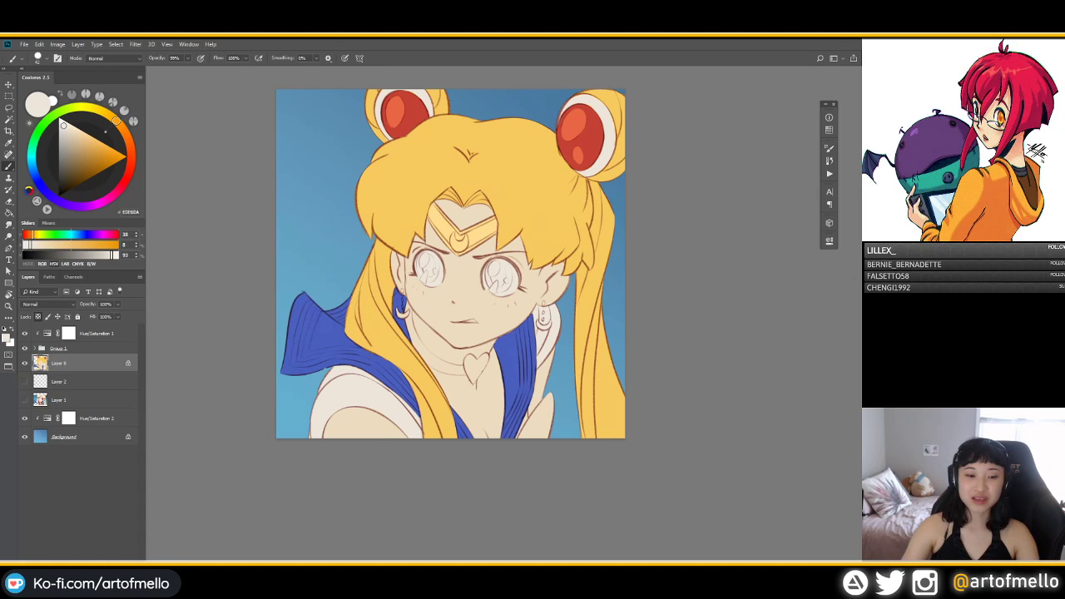
left_click_drag(305, 309, 295, 343)
key("ctrl+z")
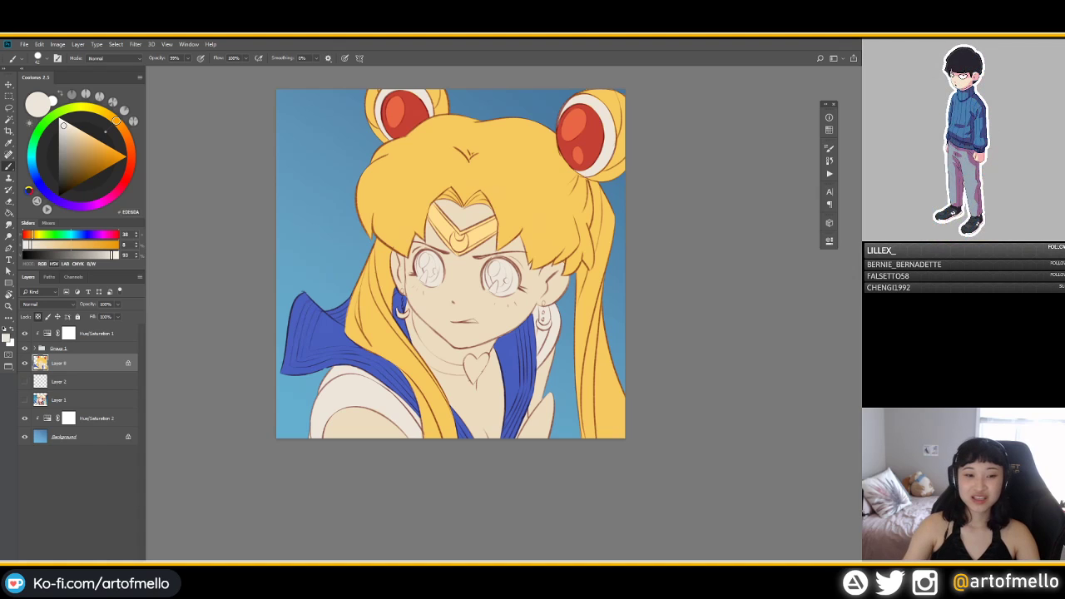
left_click_drag(312, 300, 296, 346)
key("ctrl+z")
key("ctrl+z")
key("ctrl+z")
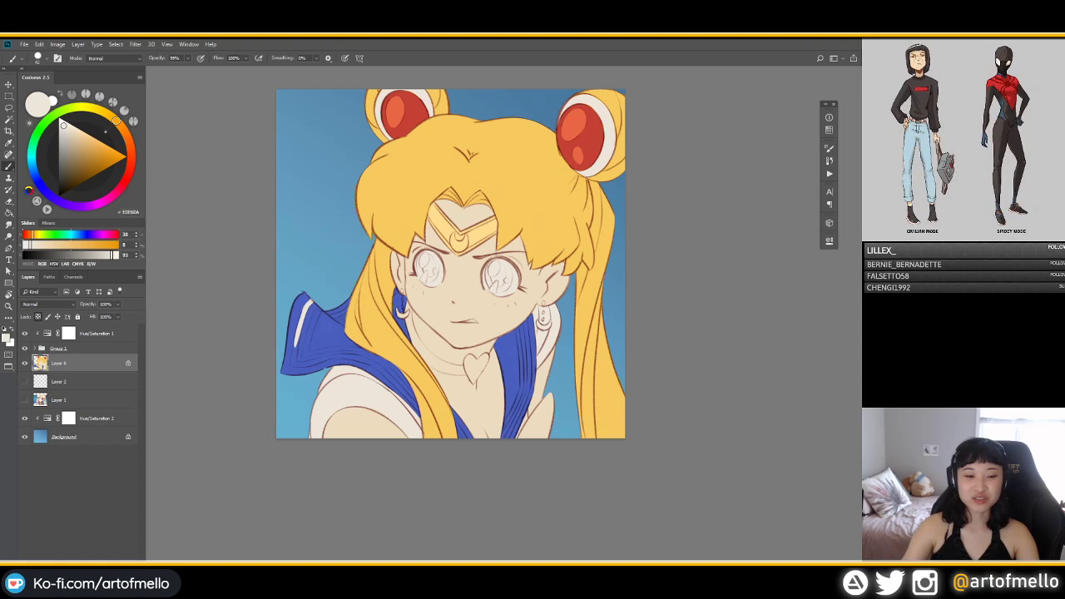
Step: Refine the outer collar stripe and turn it at the flap's lower corner, sampling the collar blue to trim it
mouse_move(293, 362)
left_mouse_down()
mouse_move(297, 342)
mouse_move(292, 363)
left_mouse_up()
key("ctrl+z")
key("ctrl+z")
key("ctrl+z")
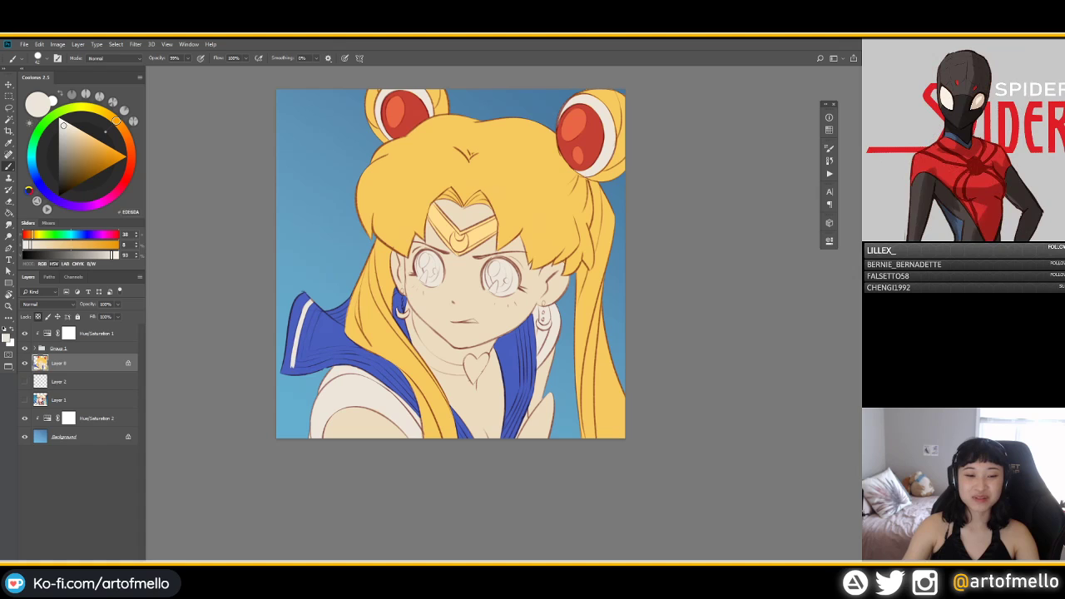
left_click_drag(293, 365, 304, 364)
key("ctrl+z")
left_click(311, 356, "alt")
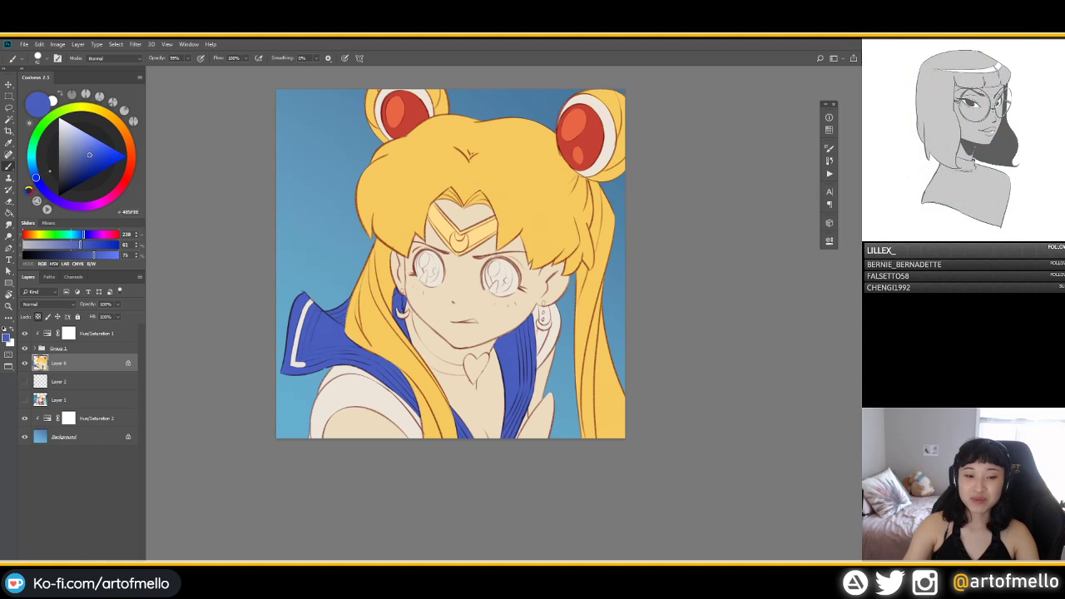
Step: Paint a second off-white stripe on the collar flap, running parallel inside the outer one
left_click(307, 309, "alt")
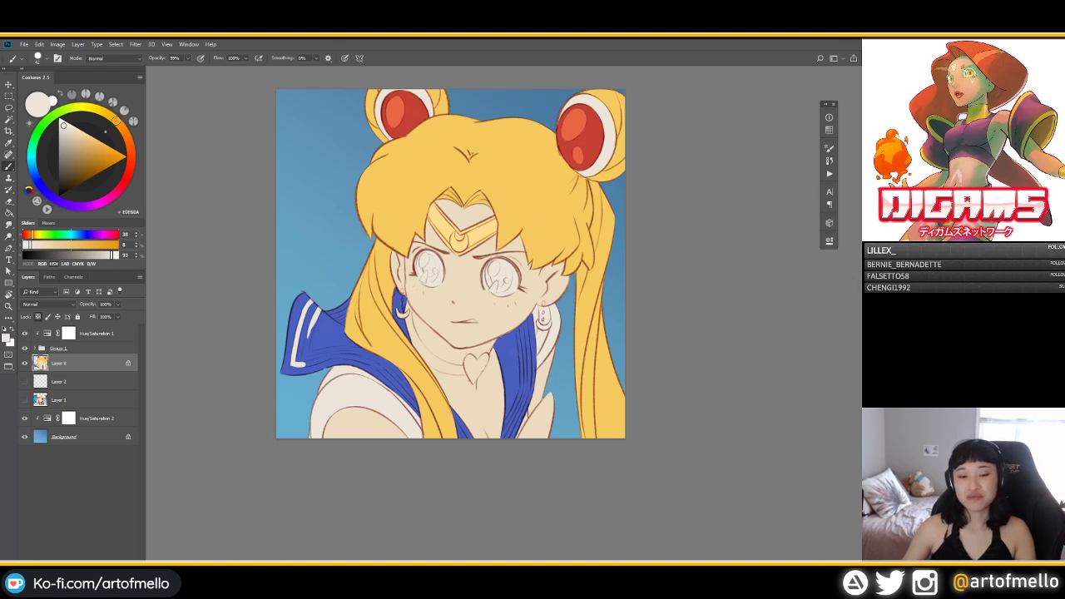
left_click_drag(313, 328, 306, 355)
key("ctrl+z")
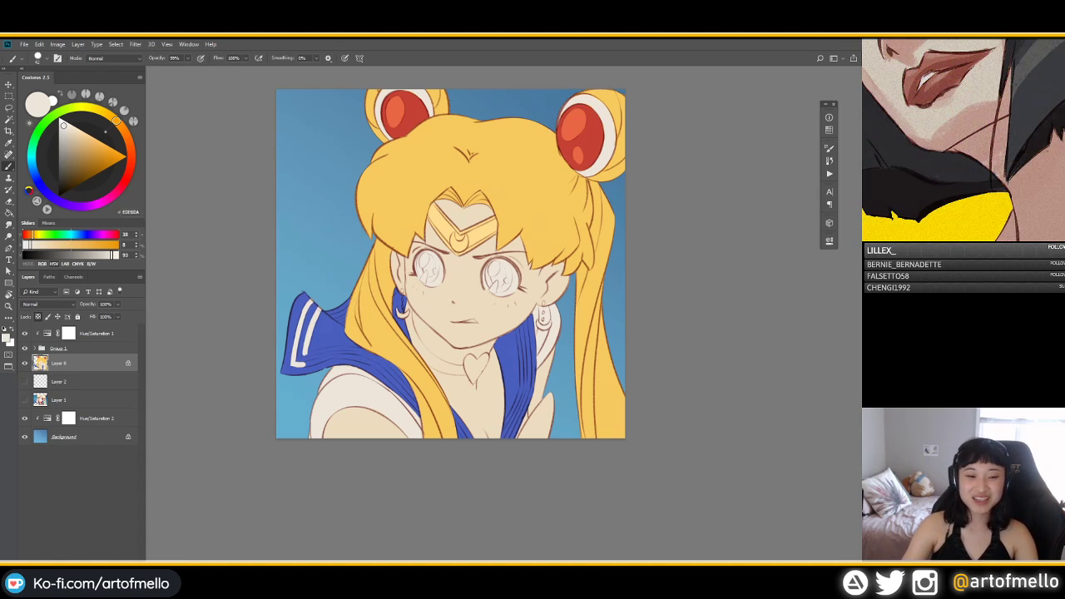
key("v")
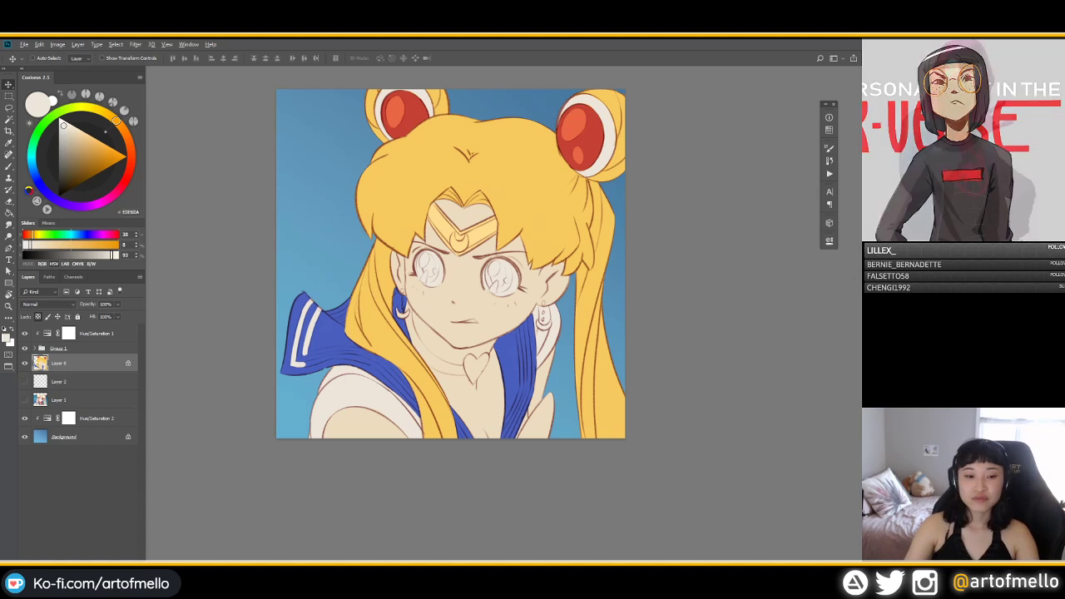
key("b")
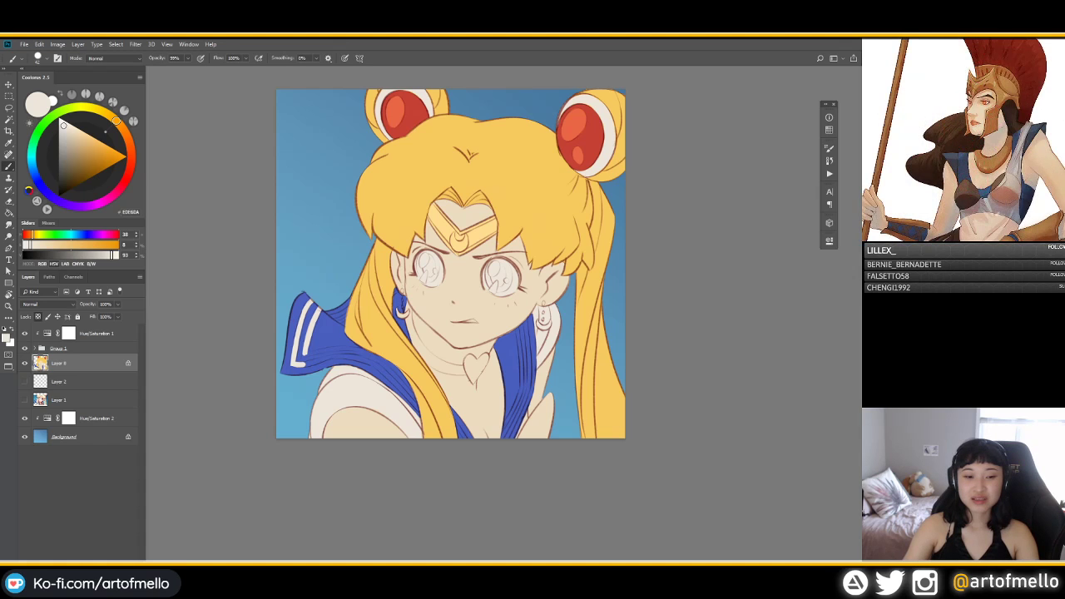
left_click_drag(305, 304, 296, 336)
key("ctrl+z")
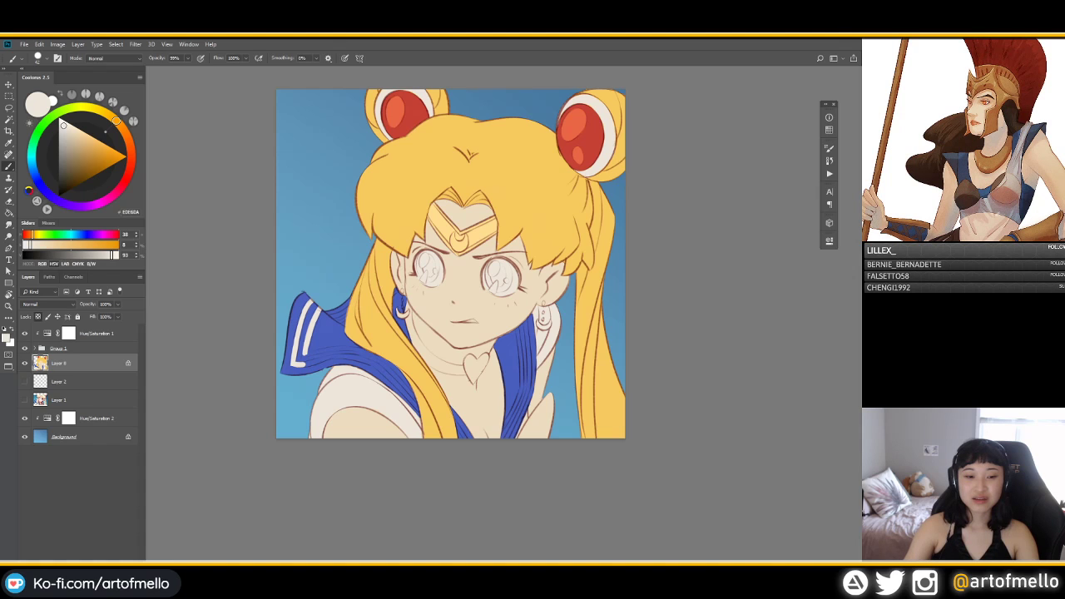
Step: Sharpen the corner of the outer collar stripe with the sampled collar blue
key("r")
left_click_drag(499, 191, 601, 324)
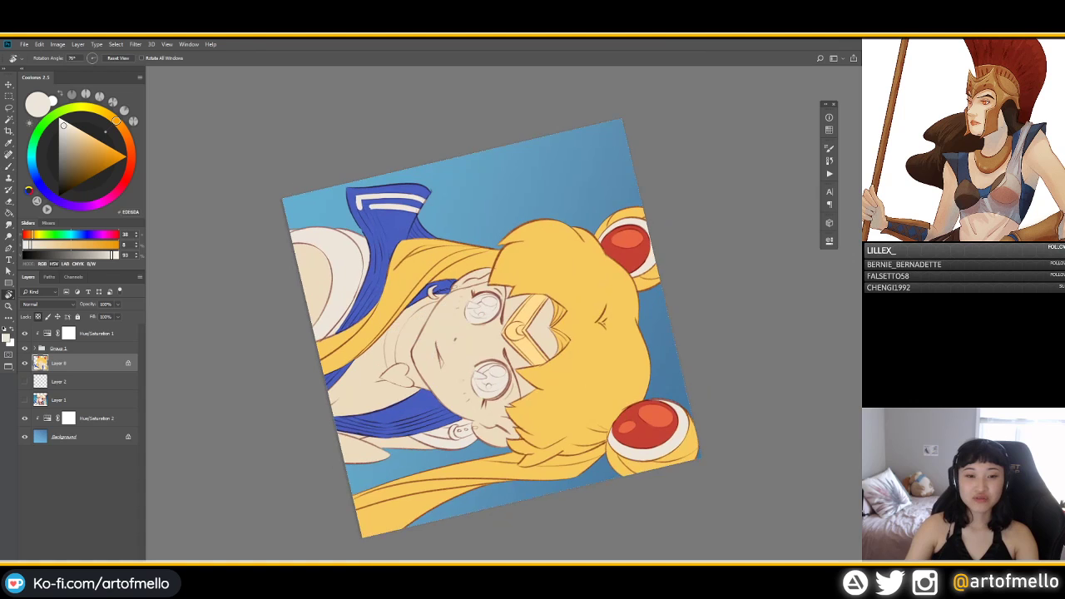
left_click_drag(491, 330, 579, 389)
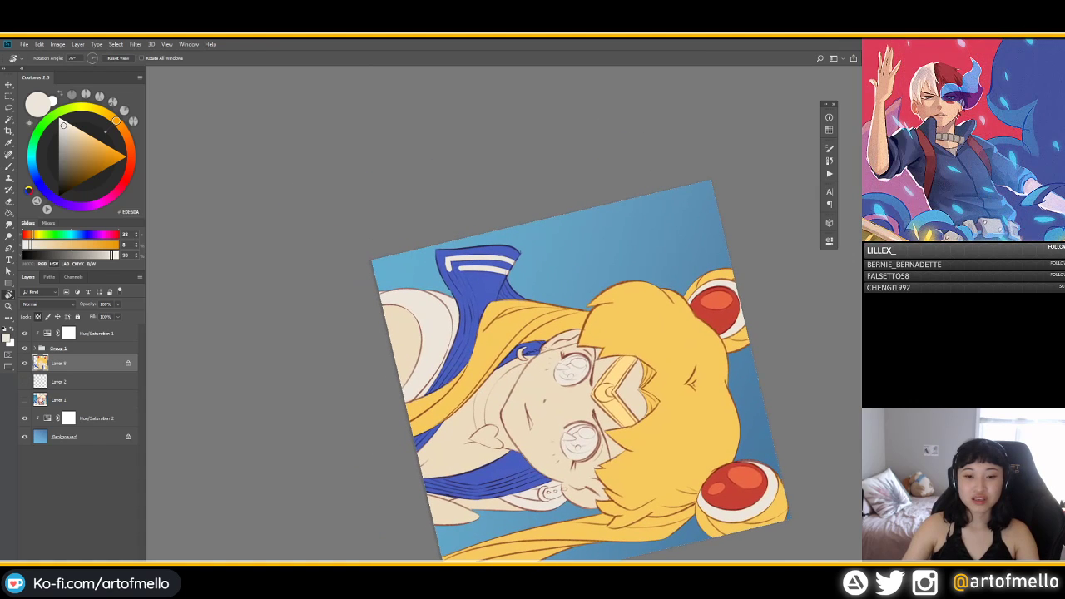
left_click_drag(501, 250, 551, 249)
key("b")
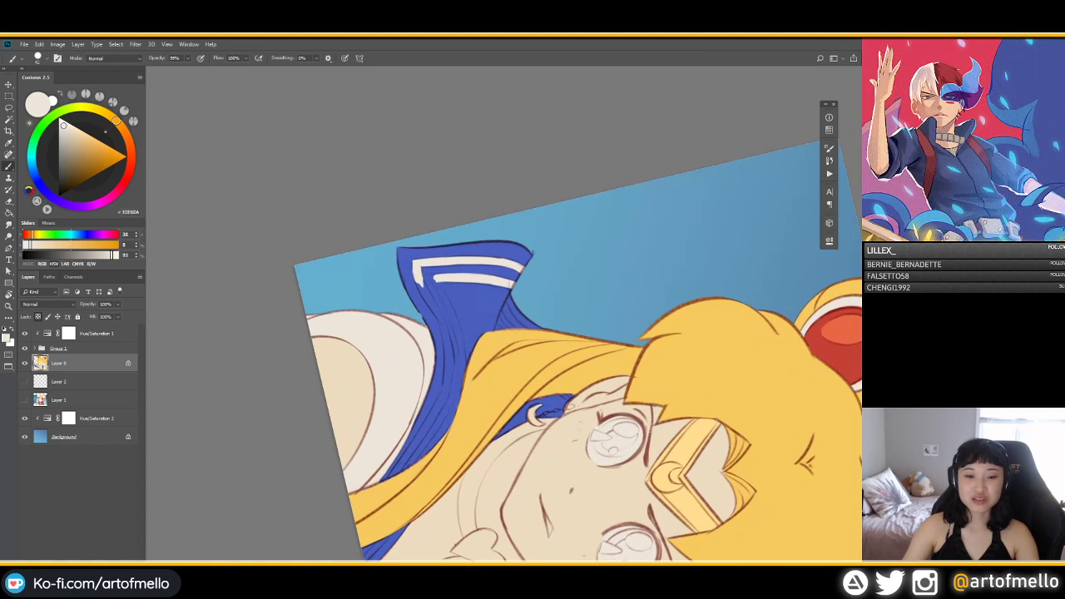
left_click(466, 300, "alt")
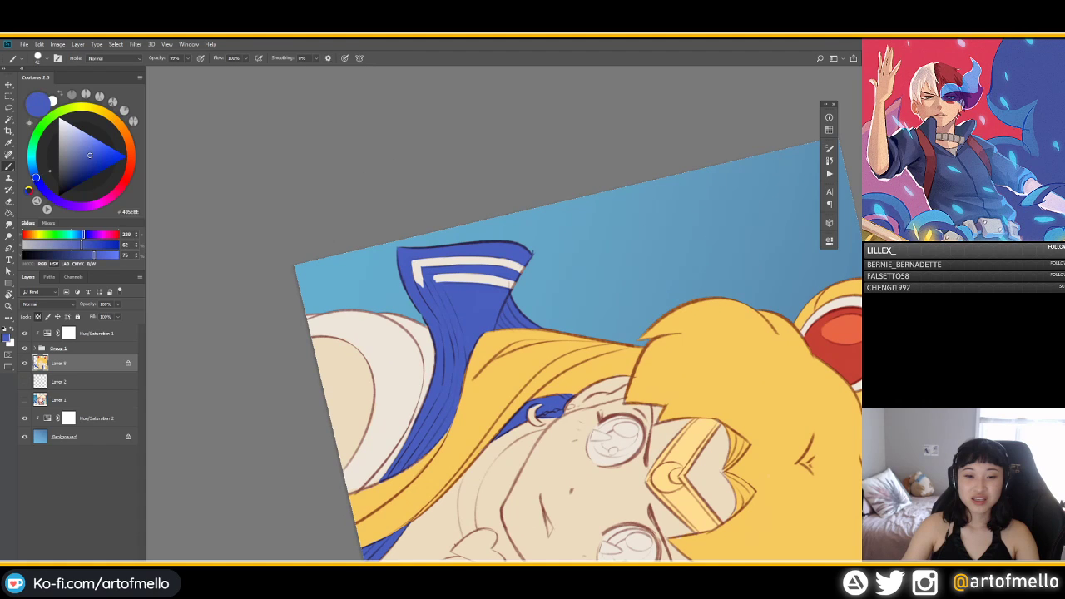
Step: Switch back to off-white and extend the outer stripe from the flap's corner along the collar's lower edge towards the pigtail
key("x")
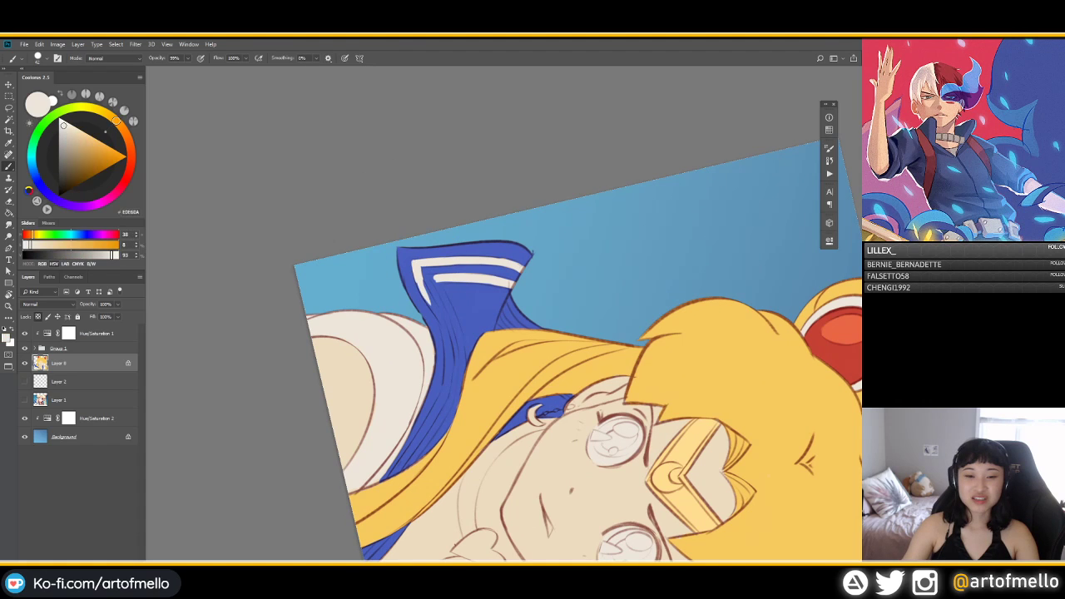
left_click_drag(425, 283, 450, 351)
key("ctrl+z")
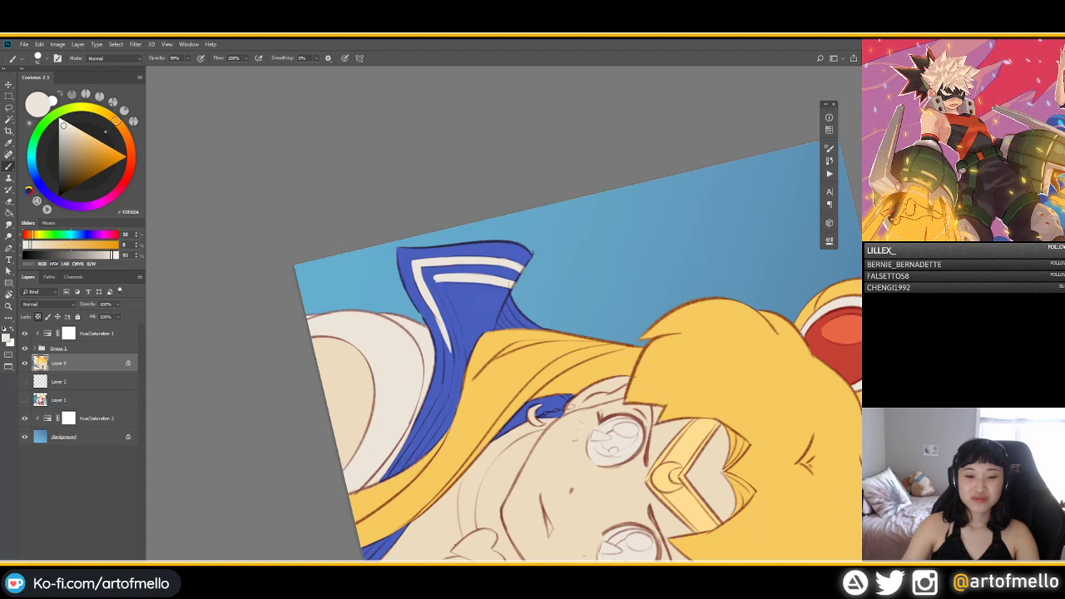
key("ctrl+z")
left_click_drag(436, 313, 453, 399)
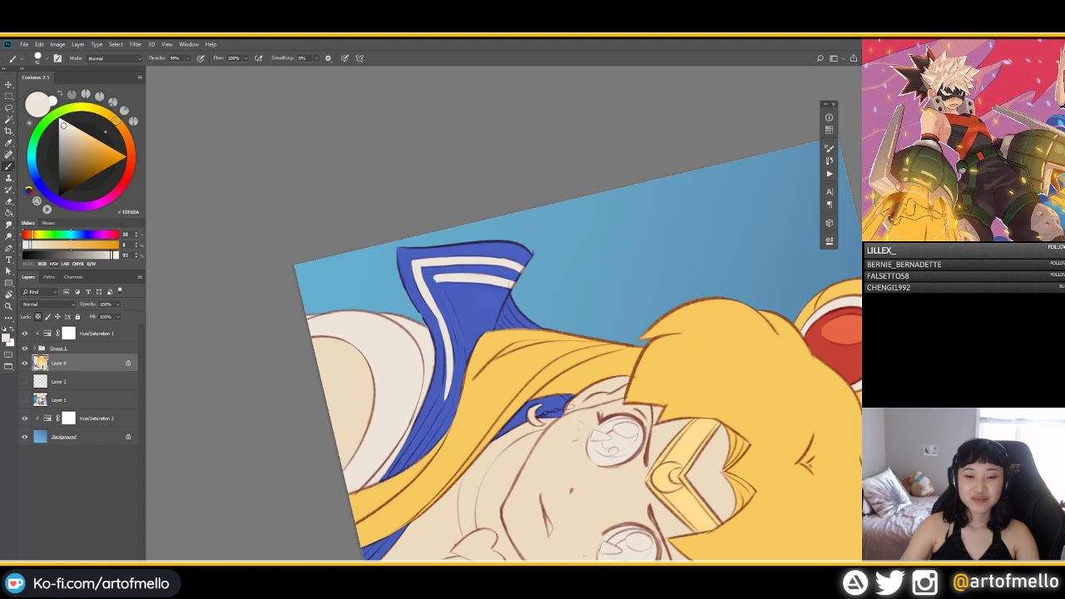
mouse_move(441, 358)
left_mouse_down()
mouse_move(451, 411)
mouse_move(428, 384)
left_mouse_up()
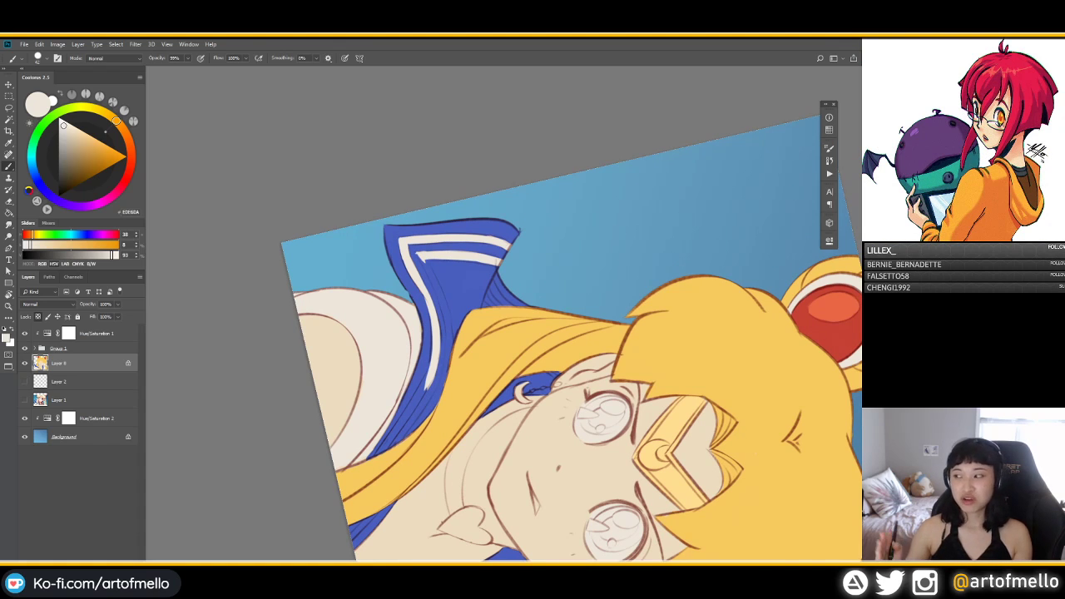
key("r")
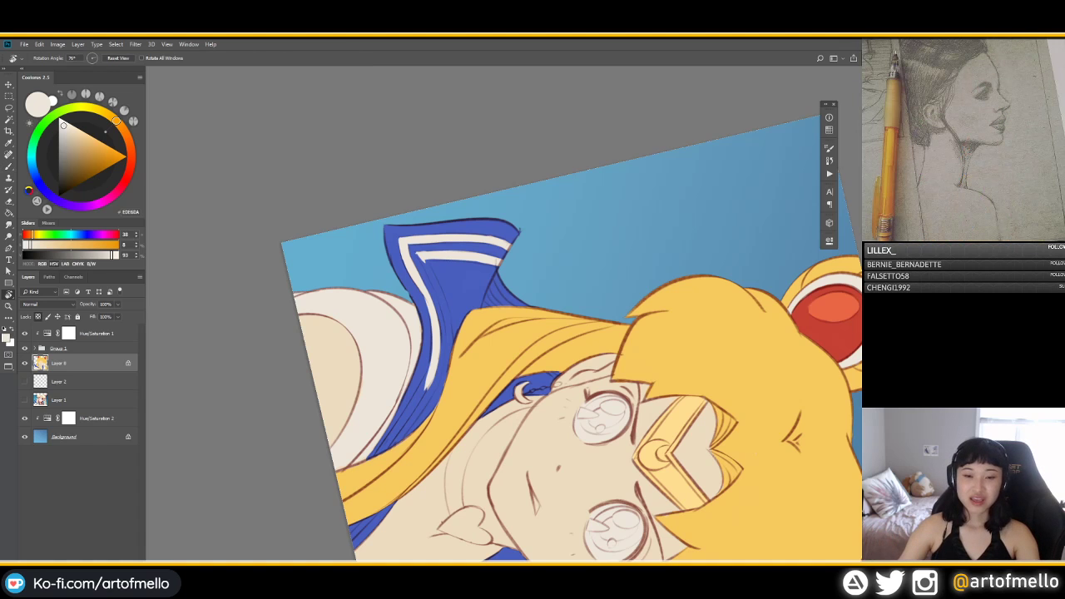
left_click_drag(549, 405, 549, 220)
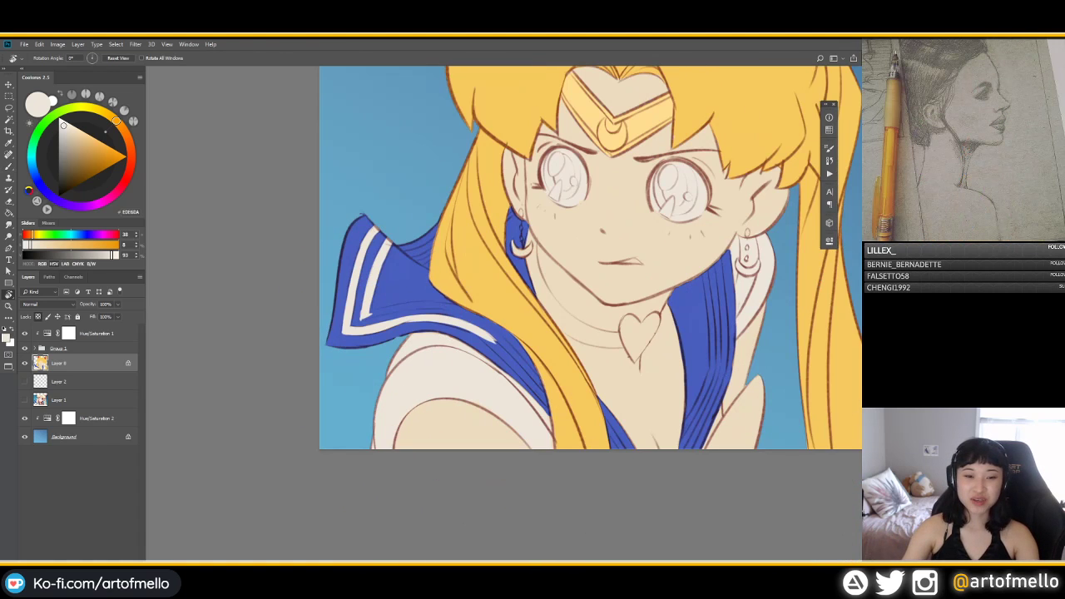
Step: Turn the inner off-white stripe at the collar flap's corner and start it along the flap's lower edge, parallel to the outer stripe
key("b")
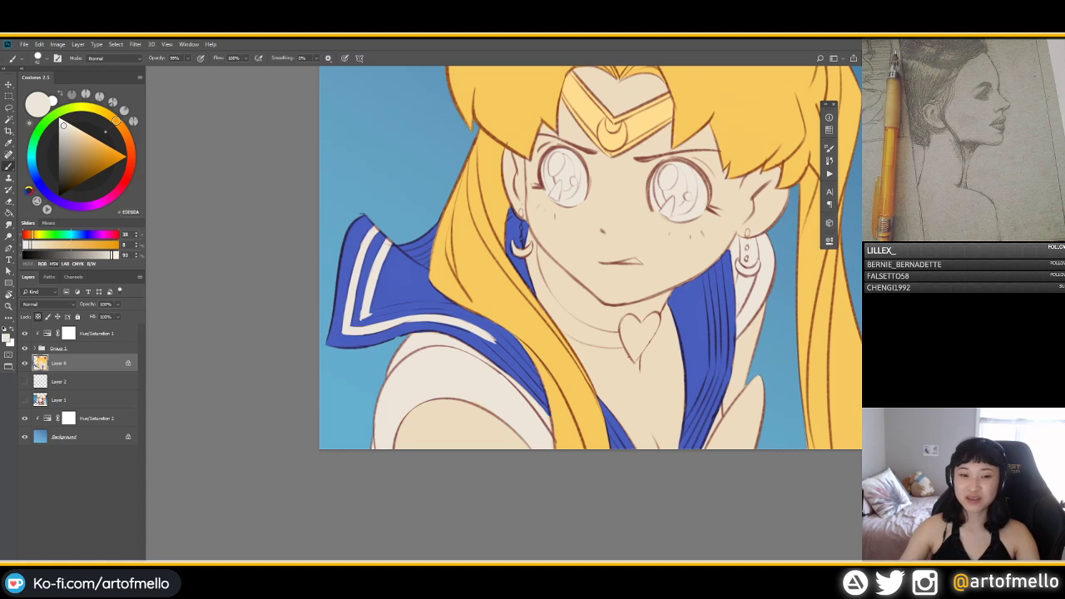
left_click(363, 259, "alt")
left_click_drag(368, 234, 358, 255)
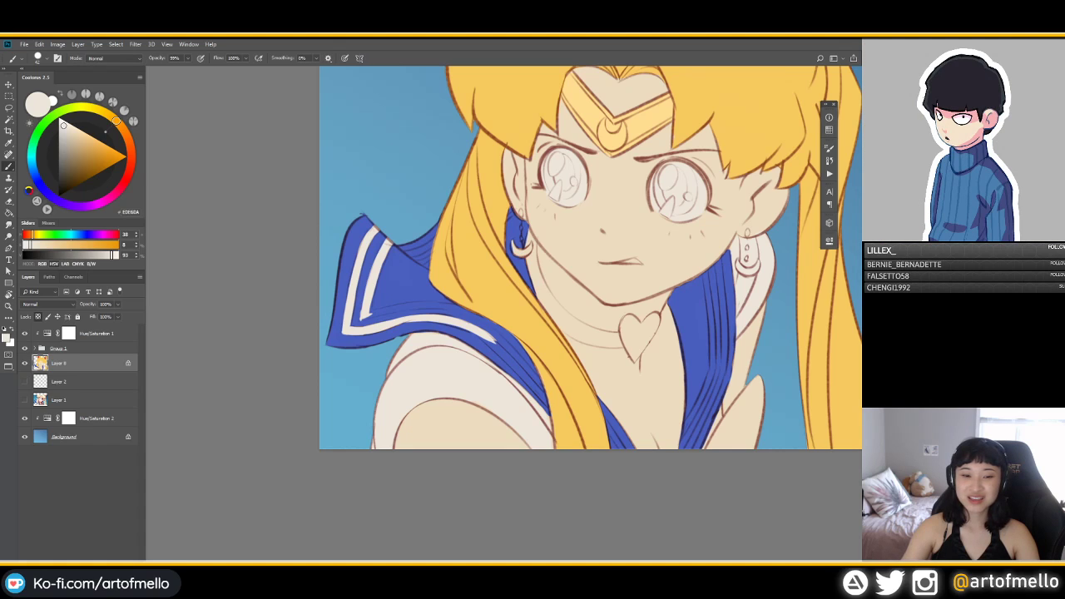
key("r")
left_click_drag(499, 375, 509, 262)
key("v")
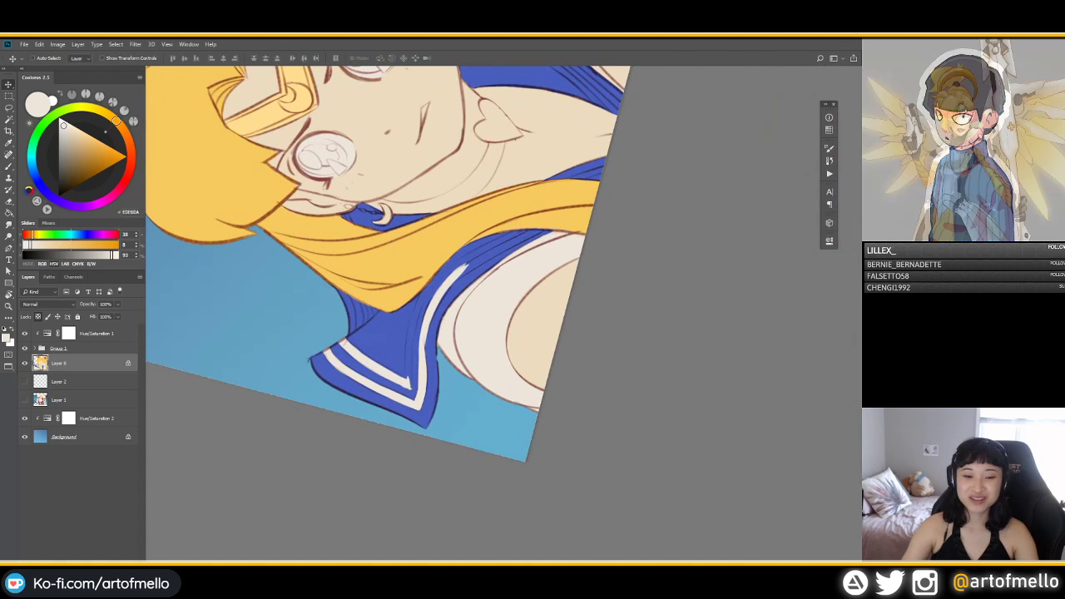
key("b")
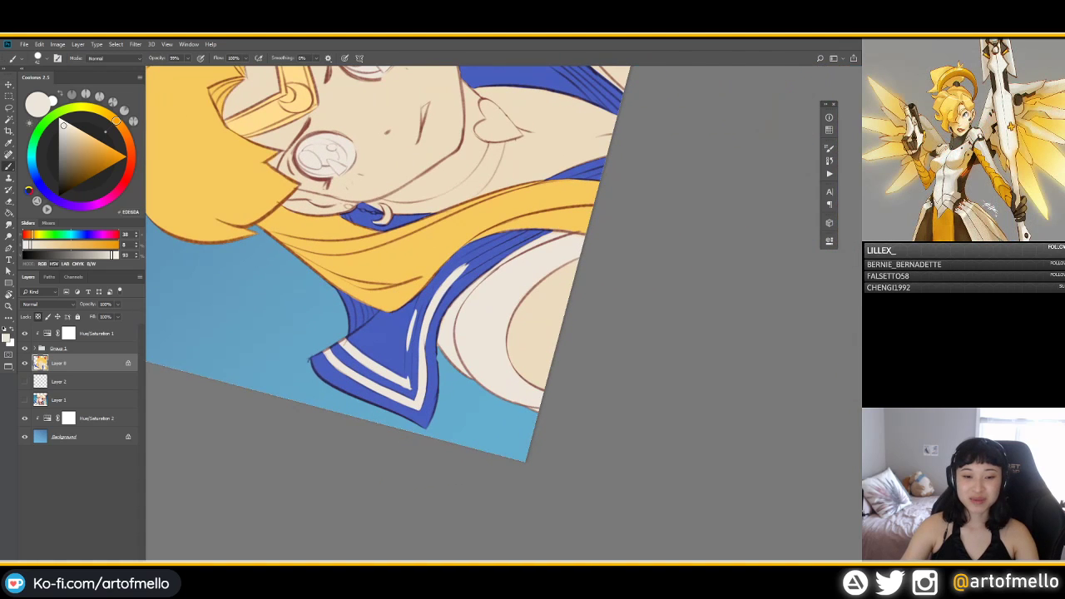
left_click_drag(415, 312, 410, 376)
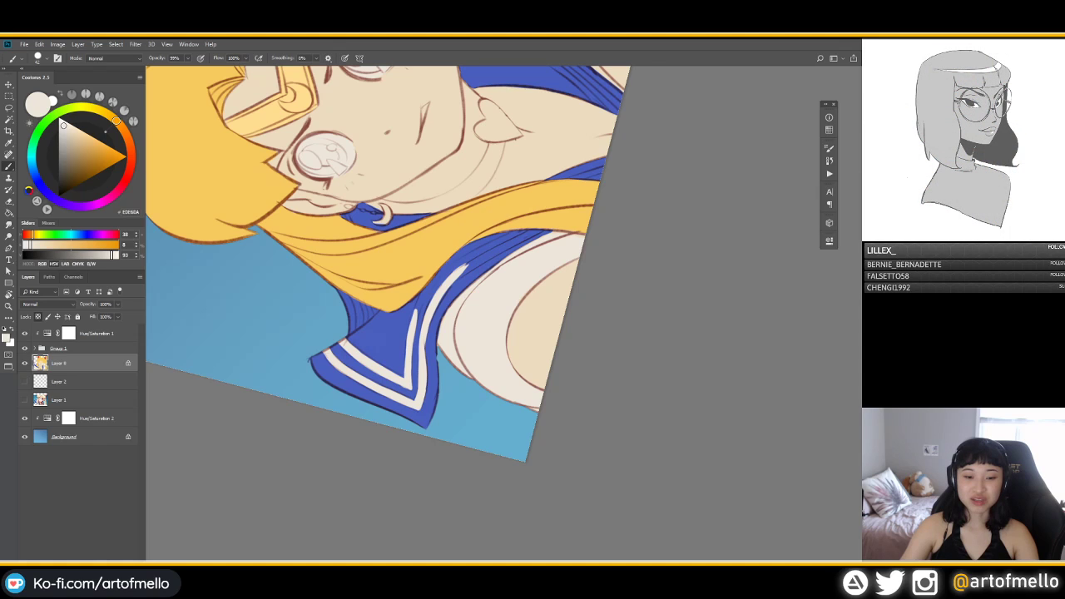
Step: Extend the inner off-white stripe along the collar's lower edge up to the pigtail, undoing the strokes that miss
left_click_drag(415, 313, 432, 280)
key("ctrl+z")
left_click_drag(419, 317, 455, 256)
key("ctrl+z")
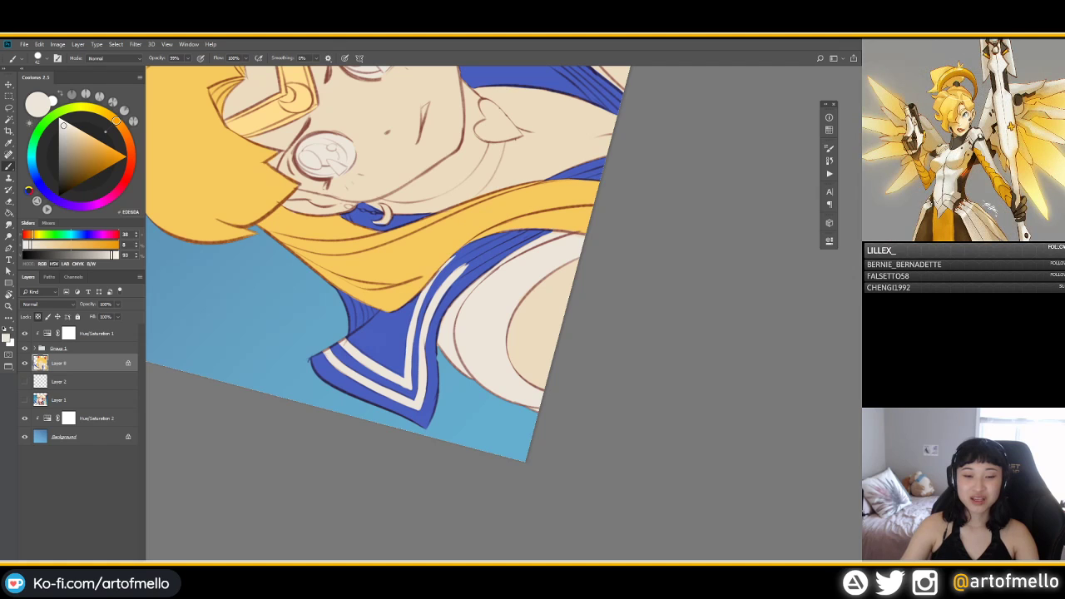
left_click_drag(429, 291, 461, 250)
left_click_drag(408, 334, 421, 291)
key("ctrl+z")
key("ctrl+z")
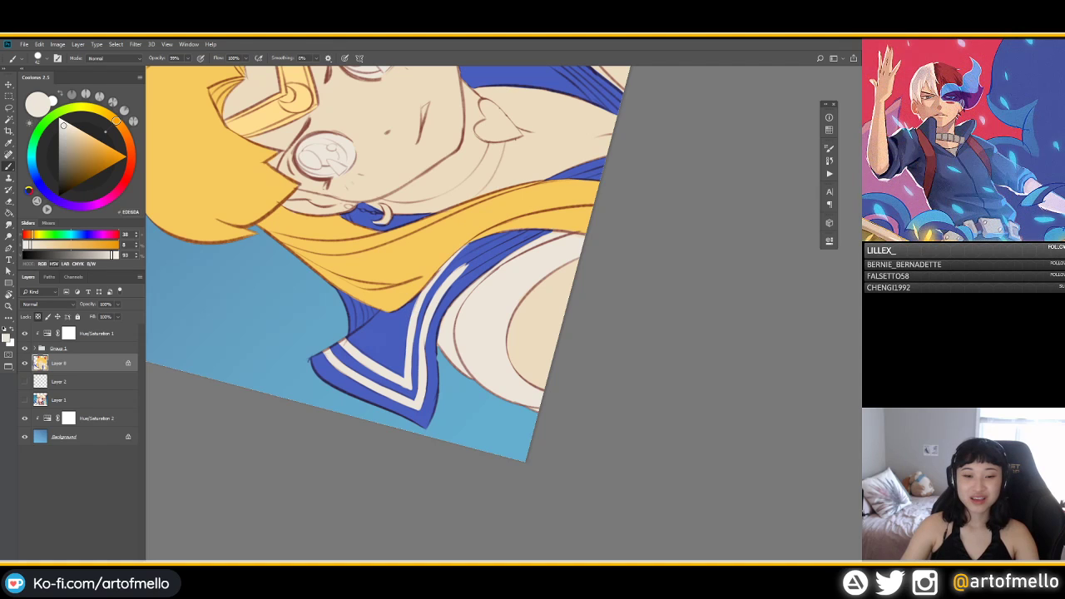
key("ctrl+z")
key("ctrl+z")
key("ctrl+z")
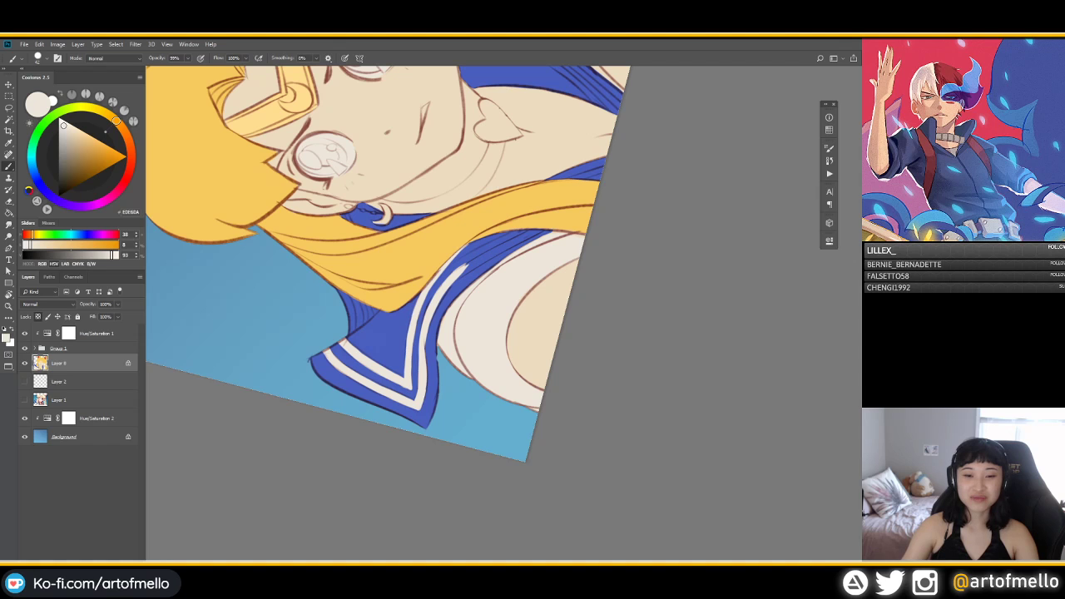
Step: Continue the outer off-white stripe over the shoulder section of the collar until it meets the pigtail, redoing the stroke until it fits
key("r")
left_click_drag(491, 349, 483, 298)
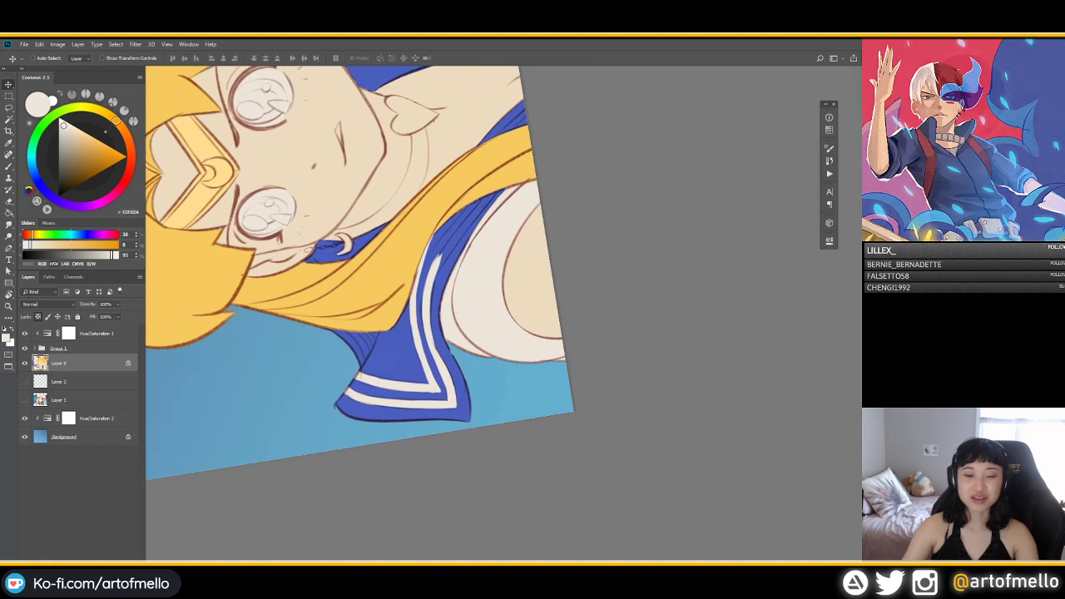
key("b")
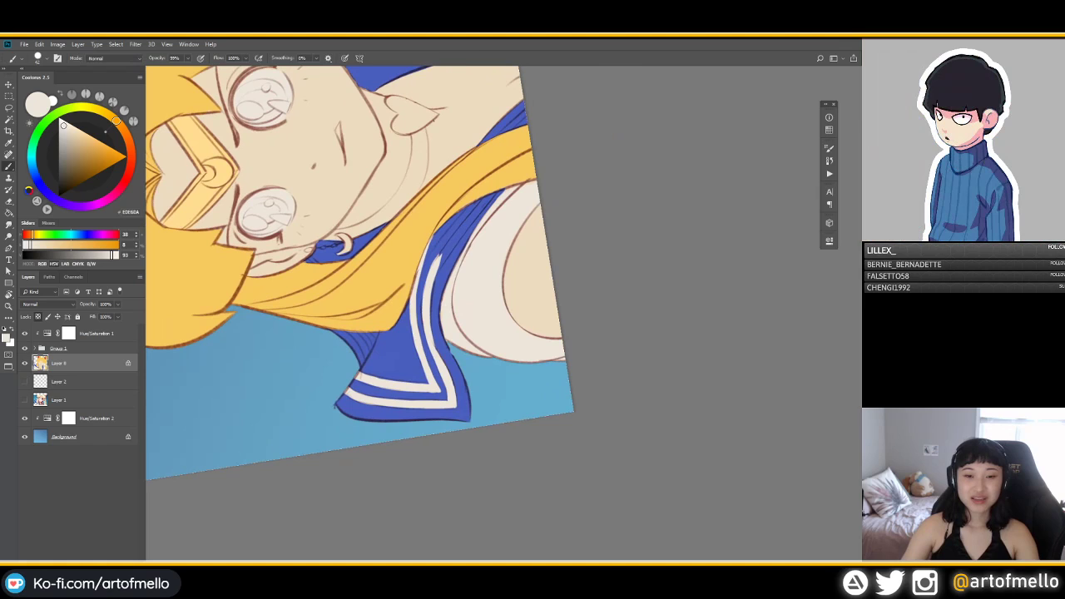
left_click_drag(431, 298, 458, 236)
key("ctrl+z")
left_click_drag(491, 195, 445, 263)
key("ctrl+z")
left_click_drag(494, 192, 449, 252)
left_click_drag(475, 209, 444, 263)
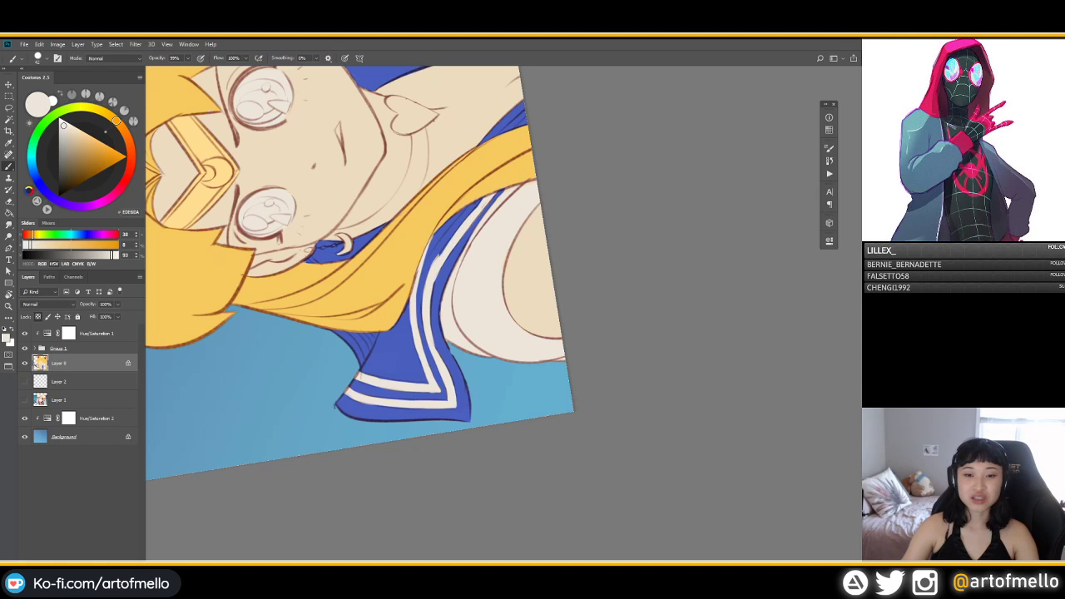
left_click_drag(484, 196, 434, 260)
Step: Refine the inner stripe where it runs beside the pigtail, sampling collar blue, hair yellow and off-white for the touch-ups
left_click(449, 250, "alt")
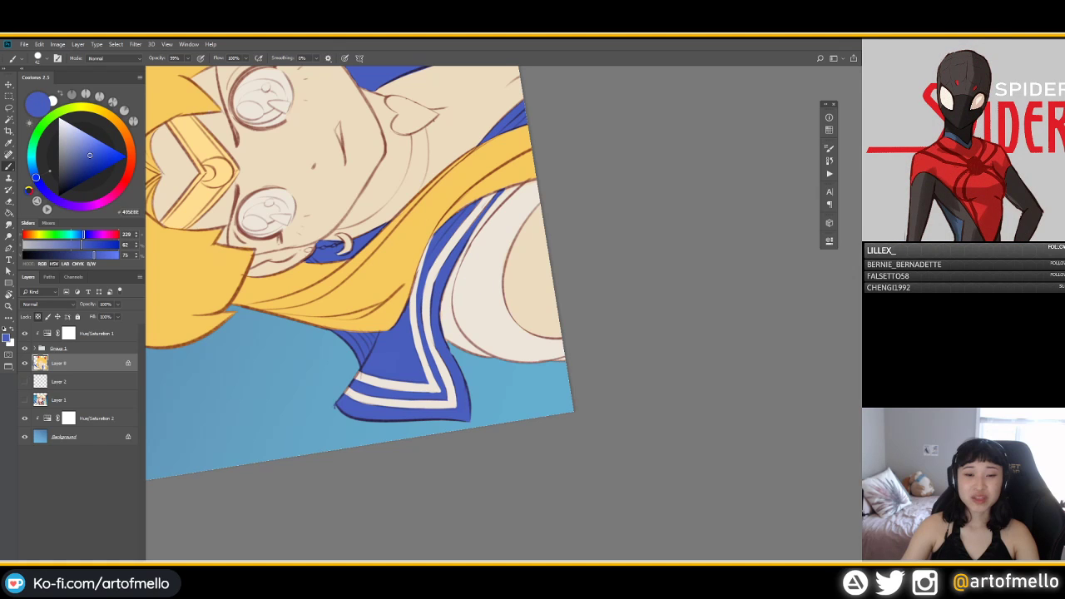
left_click(441, 233, "alt")
left_click_drag(451, 222, 424, 261)
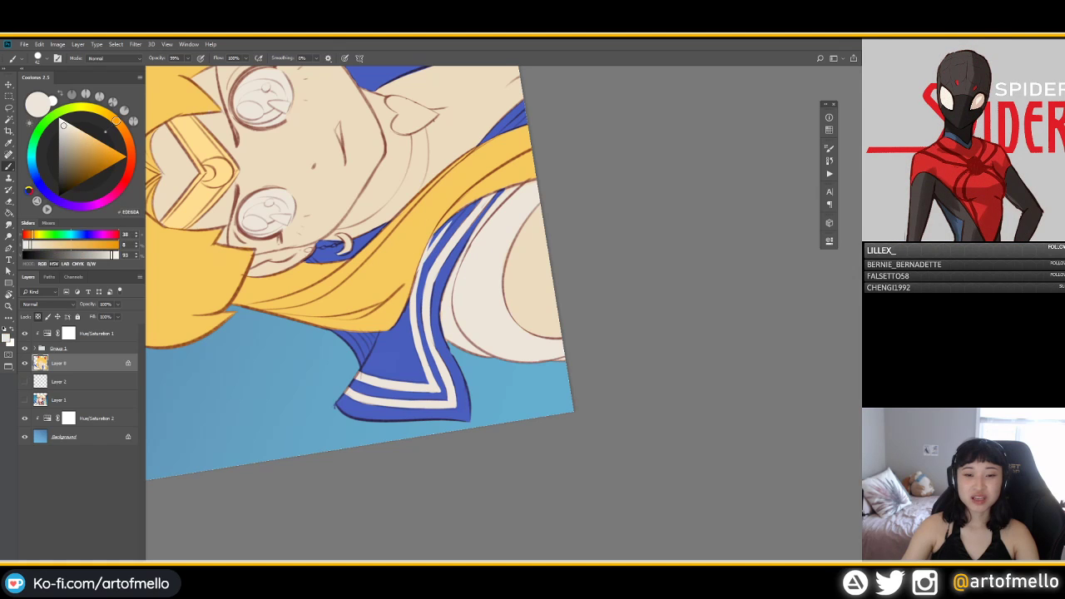
left_click_drag(462, 211, 440, 230)
key("ctrl+z")
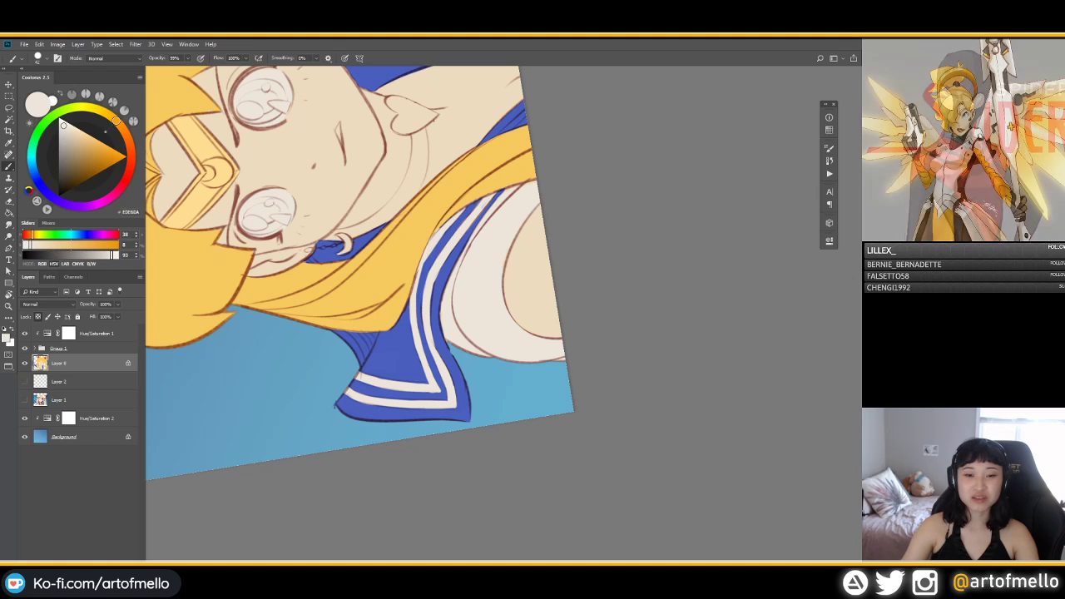
left_click(450, 183, "alt")
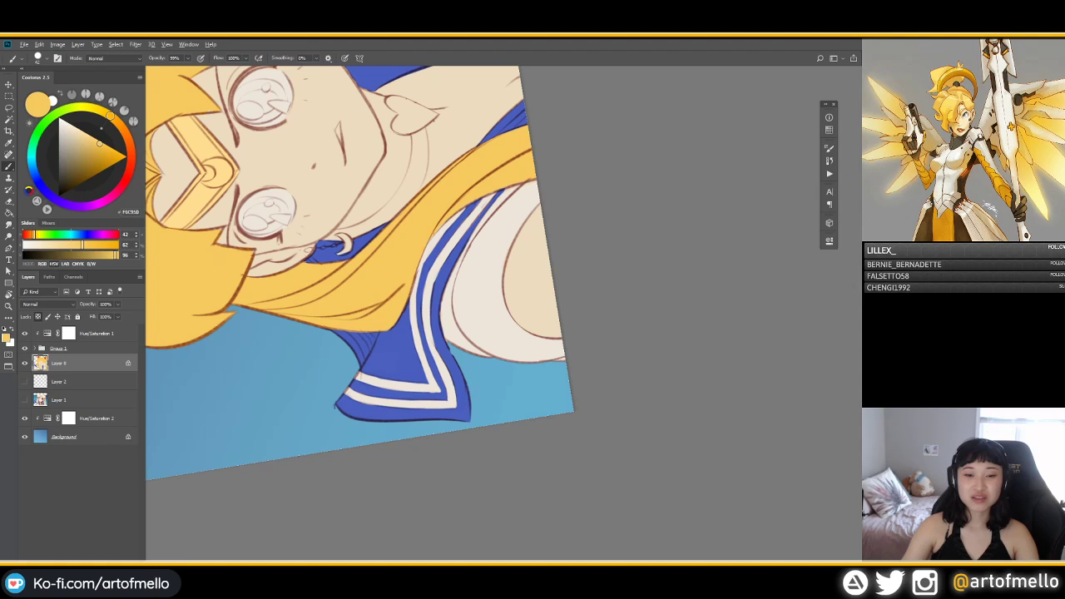
left_click(446, 223, "alt")
left_click(401, 332, "alt")
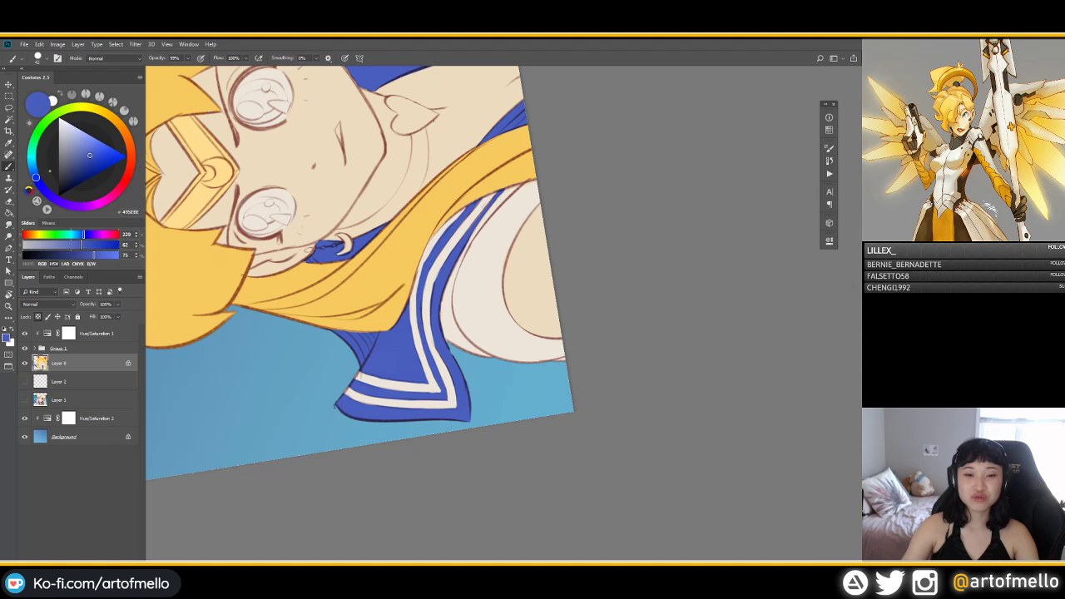
left_click(441, 240, "alt")
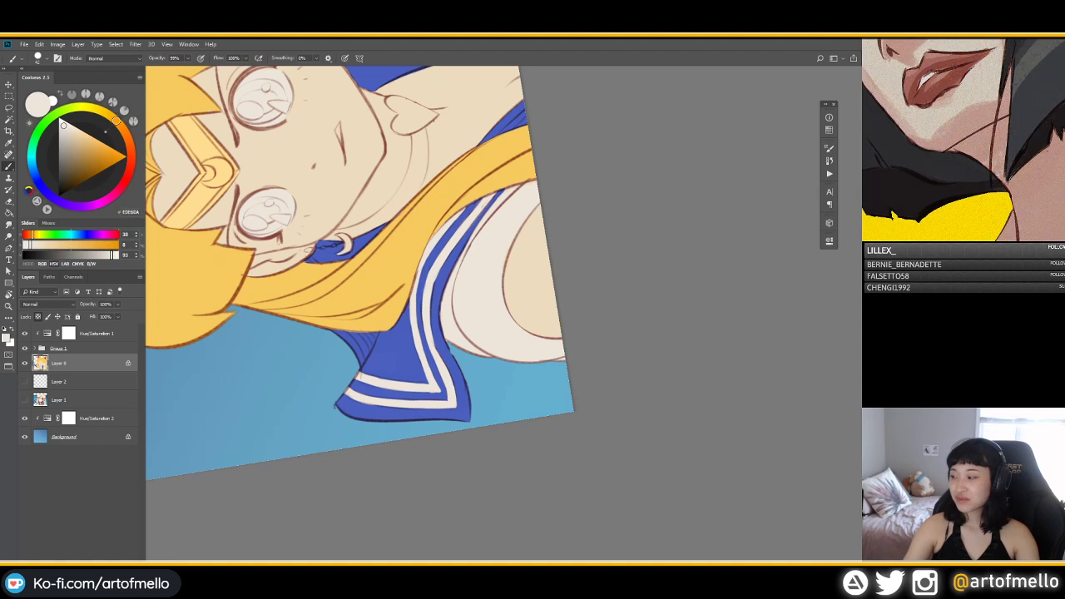
left_click_drag(441, 249, 418, 289)
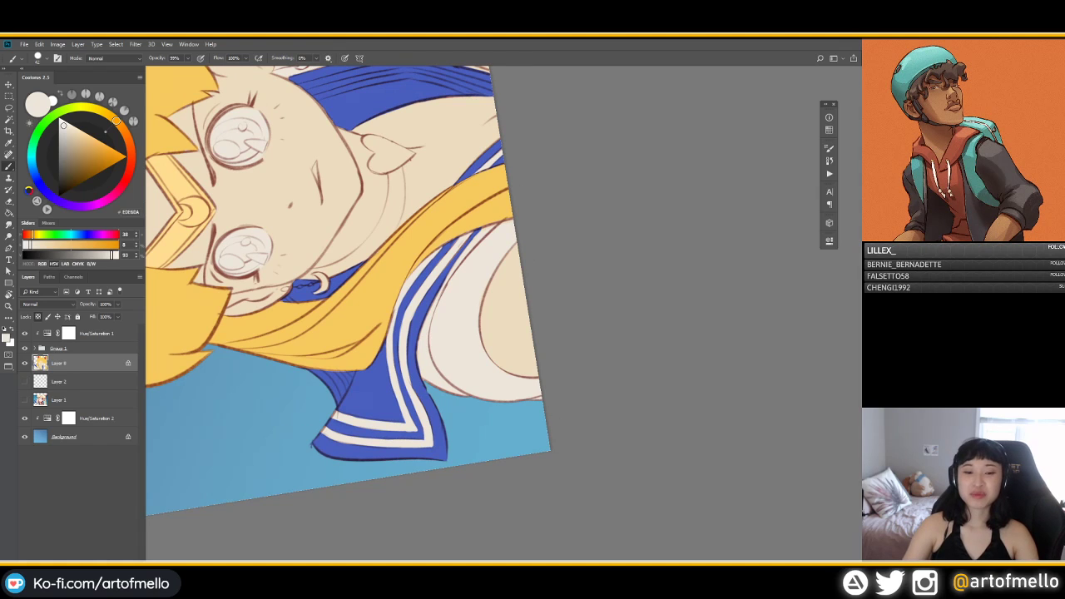
Step: Add two off-white stripes to the collar's upper edge behind the pigtail, sampling collar blue and off-white for touch-ups
left_click_drag(383, 333, 450, 268)
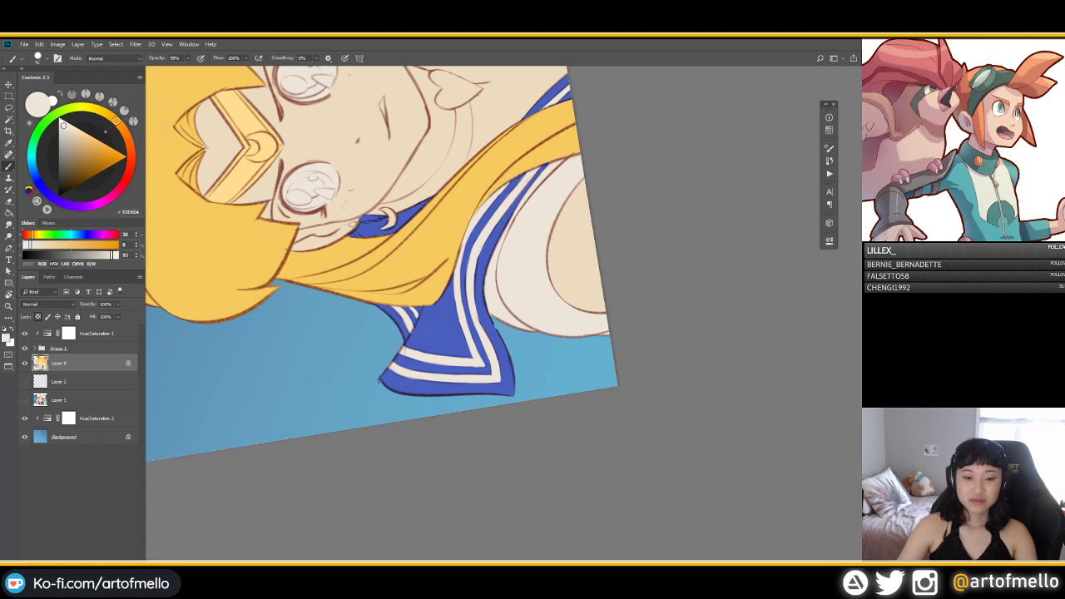
left_click(441, 332, "alt")
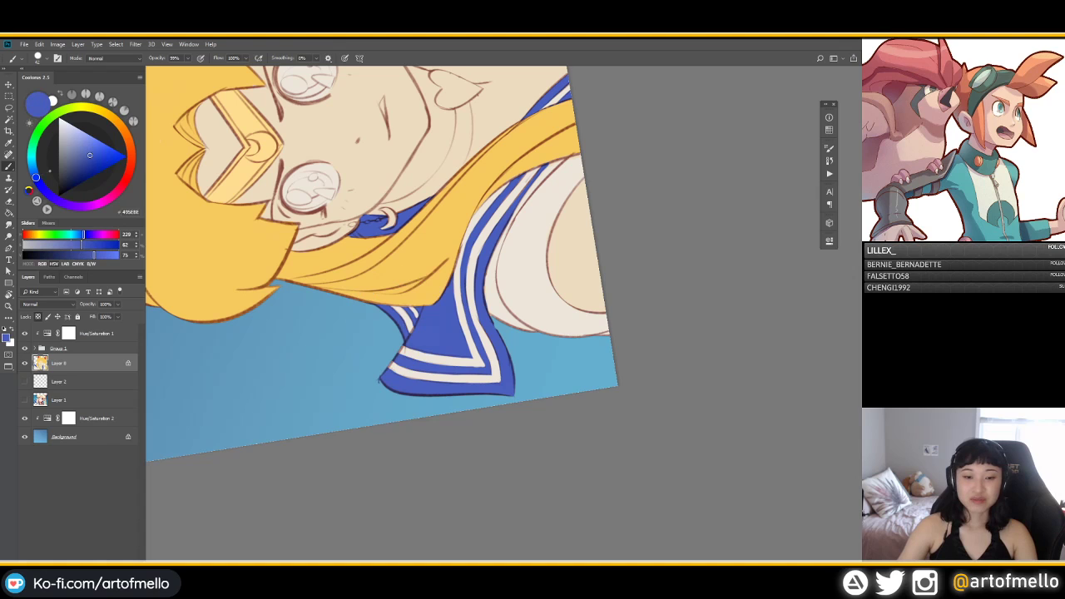
left_click(474, 361, "alt")
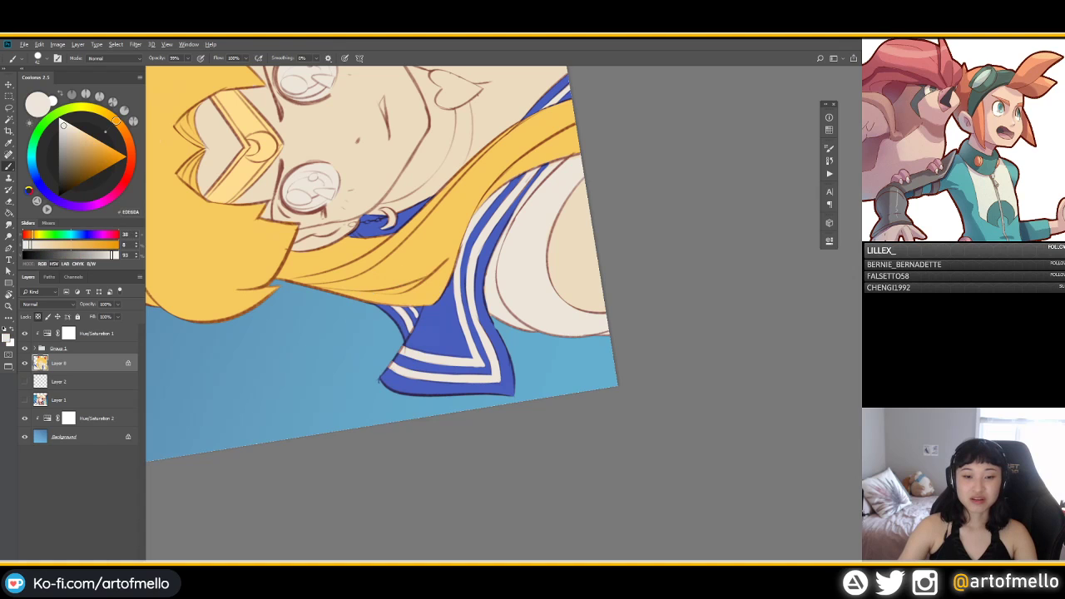
key("ctrl+z")
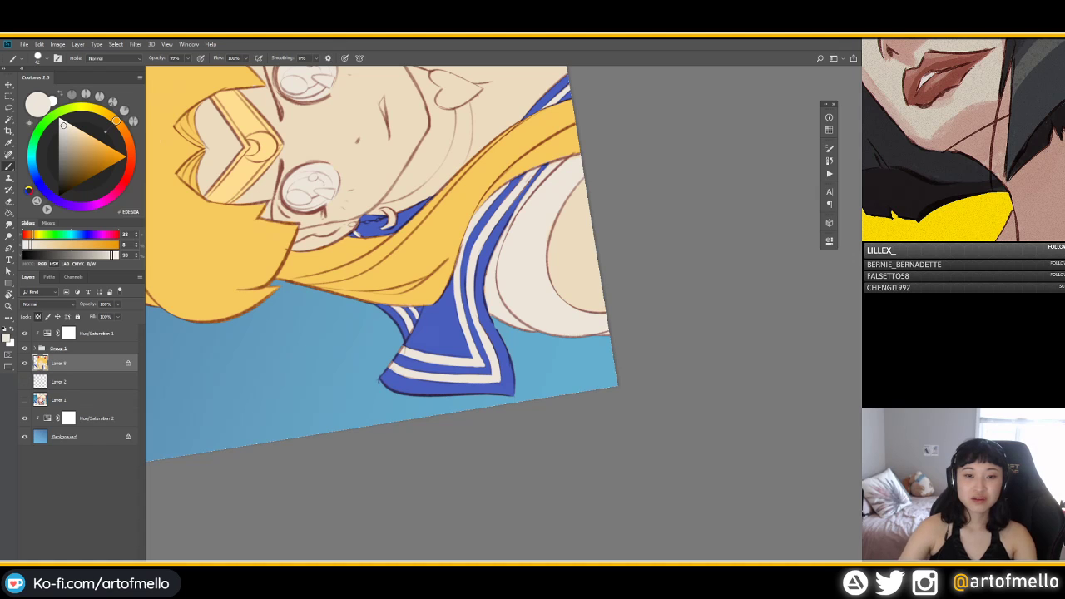
key("r")
mouse_move(563, 517)
left_mouse_down()
mouse_move(410, 556)
mouse_move(196, 430)
mouse_move(97, 439)
left_mouse_up()
key("b")
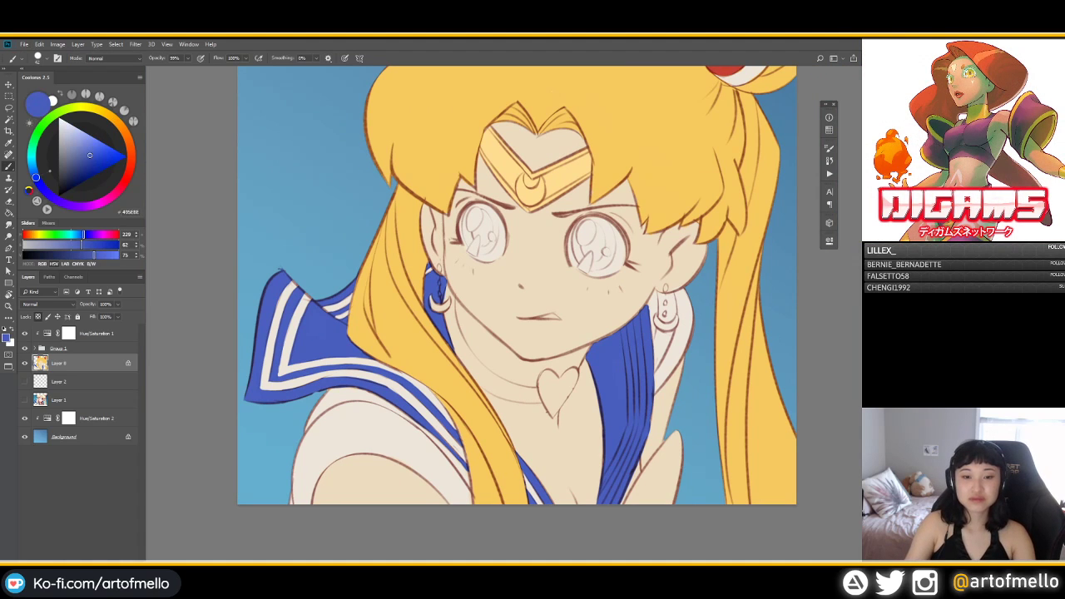
Step: Sample off-white from the artwork and paint the crescent moon on the tiara with a smaller brush
left_click(463, 154, "alt")
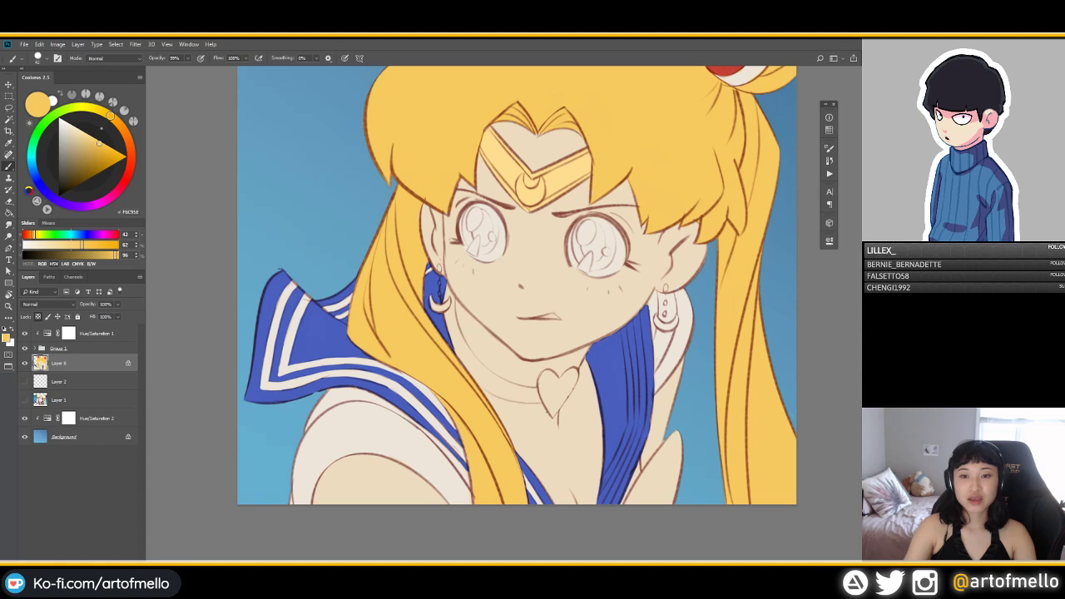
left_click_drag(499, 253, 416, 279)
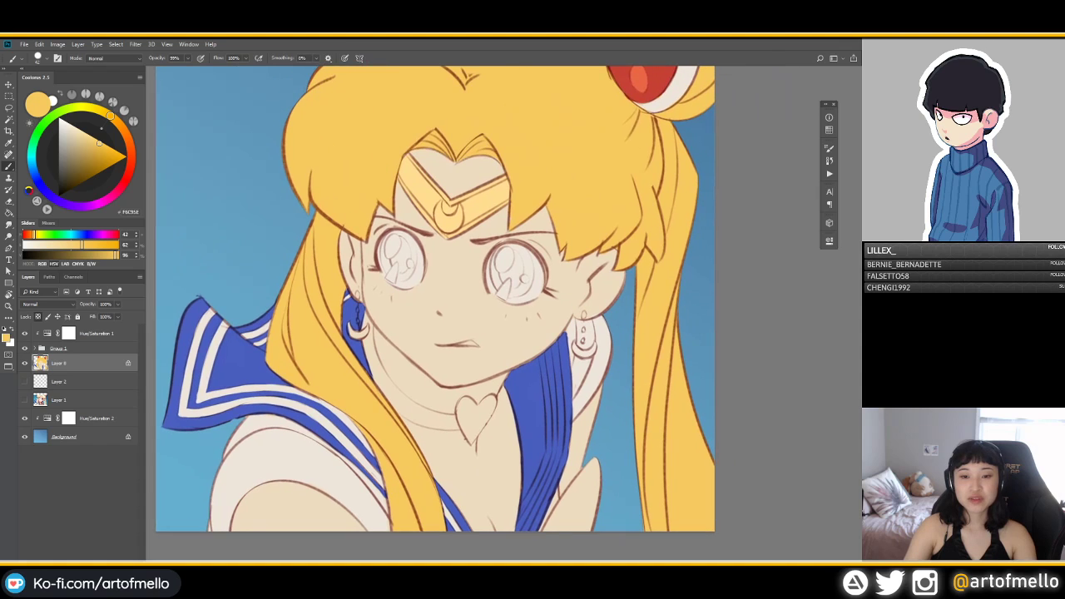
left_click(416, 279, "alt")
right_click(438, 196, "alt")
right_click(426, 200, "alt")
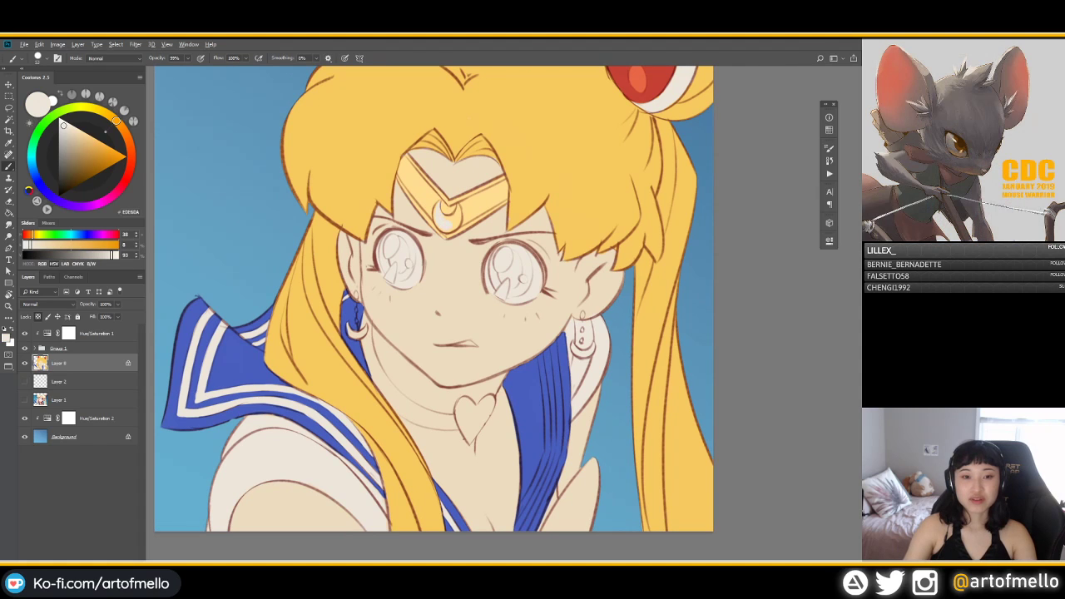
left_click(426, 201, "alt")
Step: Test pale yellow and beige tints for the tiara's crescent moon, return to off-white to finish it, and sample the skin tone
left_click(79, 129)
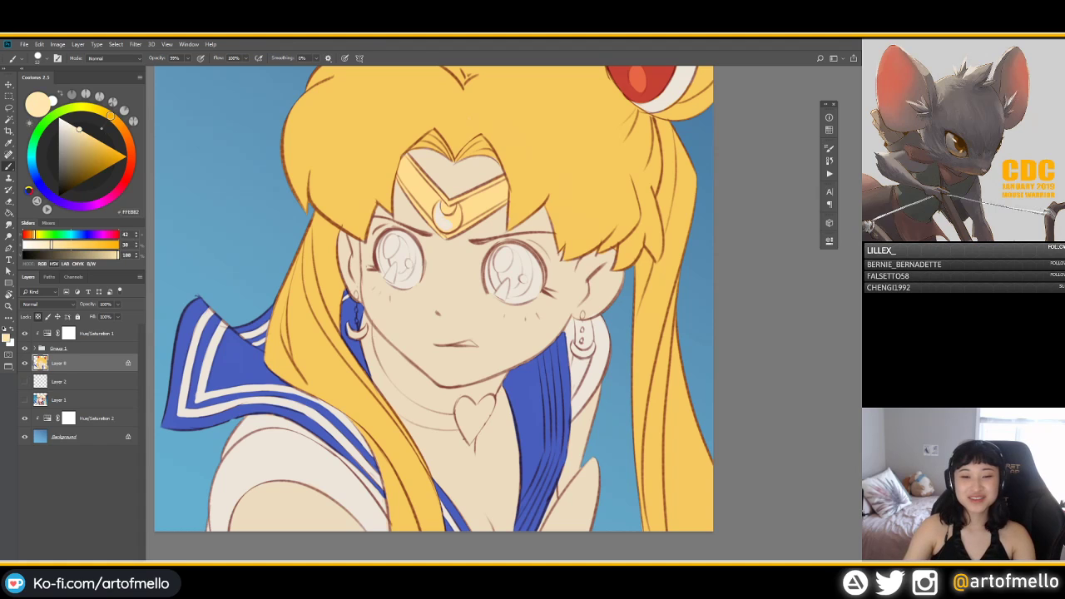
left_click(73, 135)
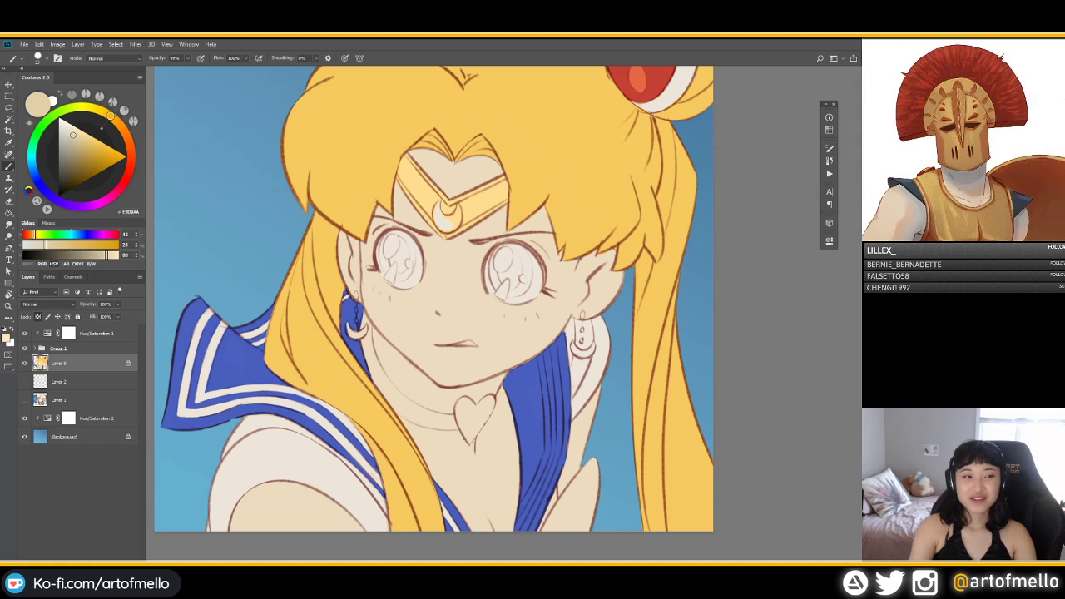
left_click(73, 133)
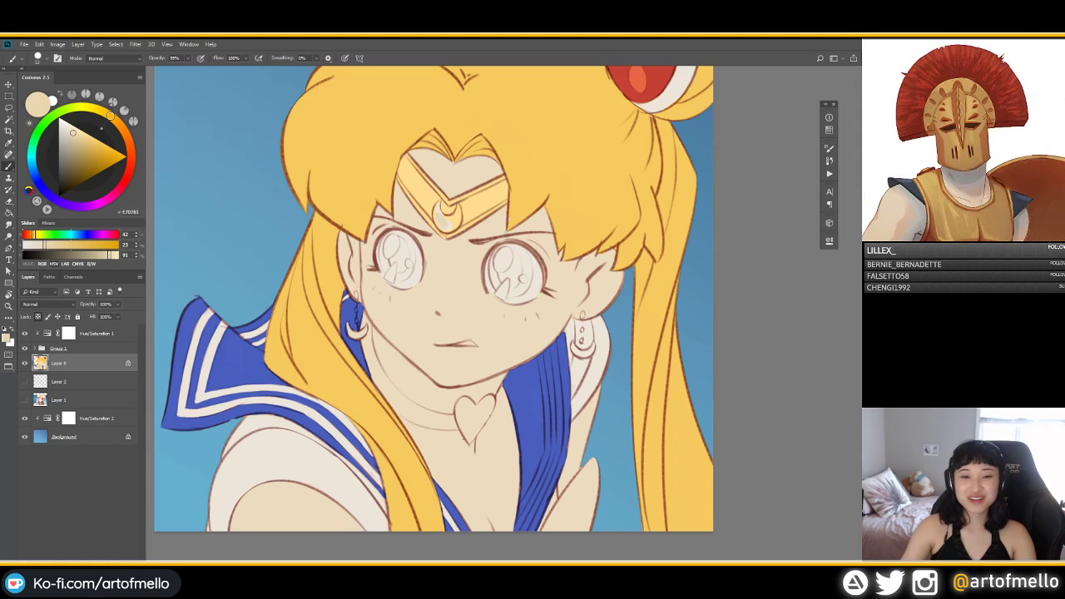
left_click(63, 125)
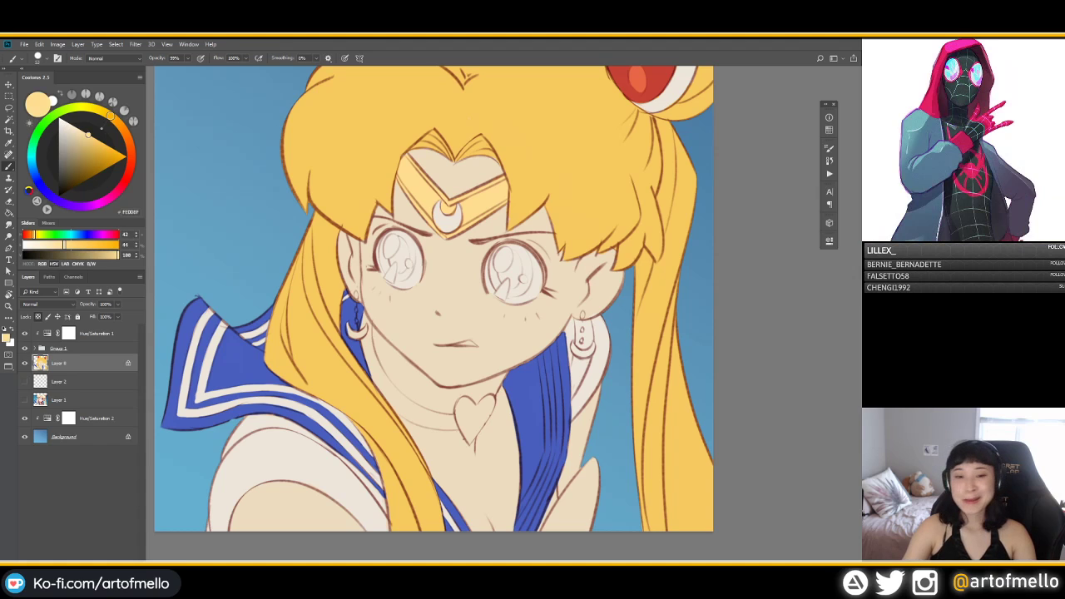
left_click(519, 205, "alt")
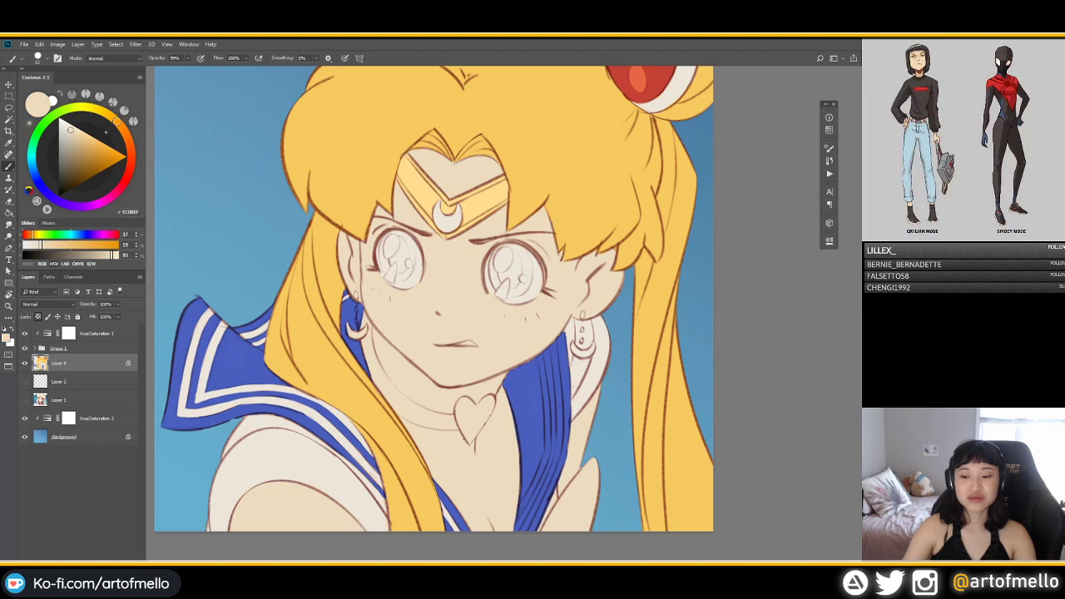
Step: Sample red from the hair bun ornament and block in the choker from the pigtail to the heart pendant
scroll(384, 293, "down", 2)
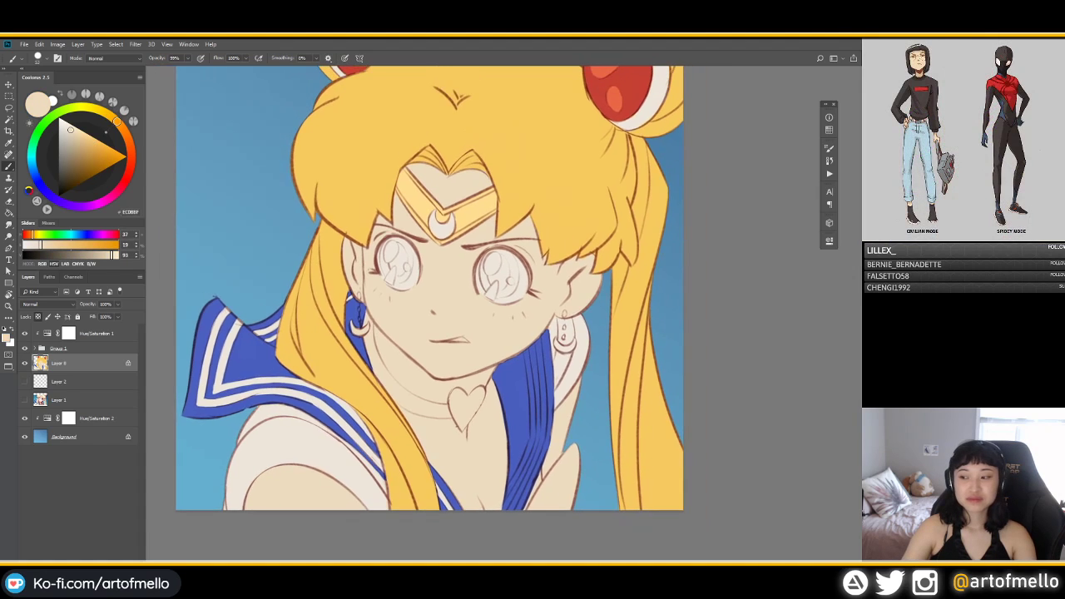
left_click(633, 82, "alt")
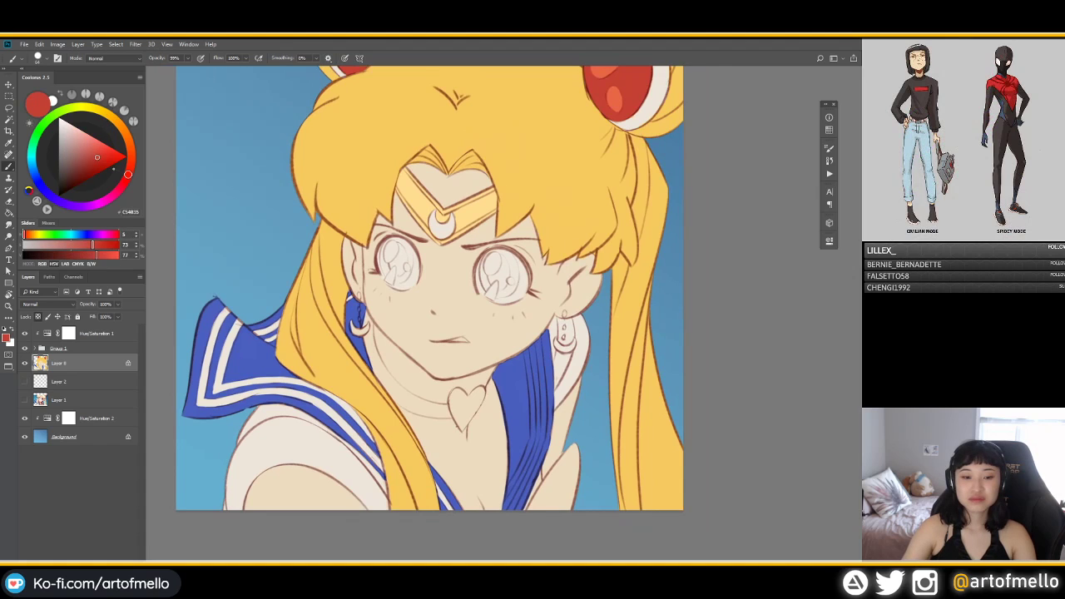
left_click_drag(364, 311, 369, 355)
key("ctrl+z")
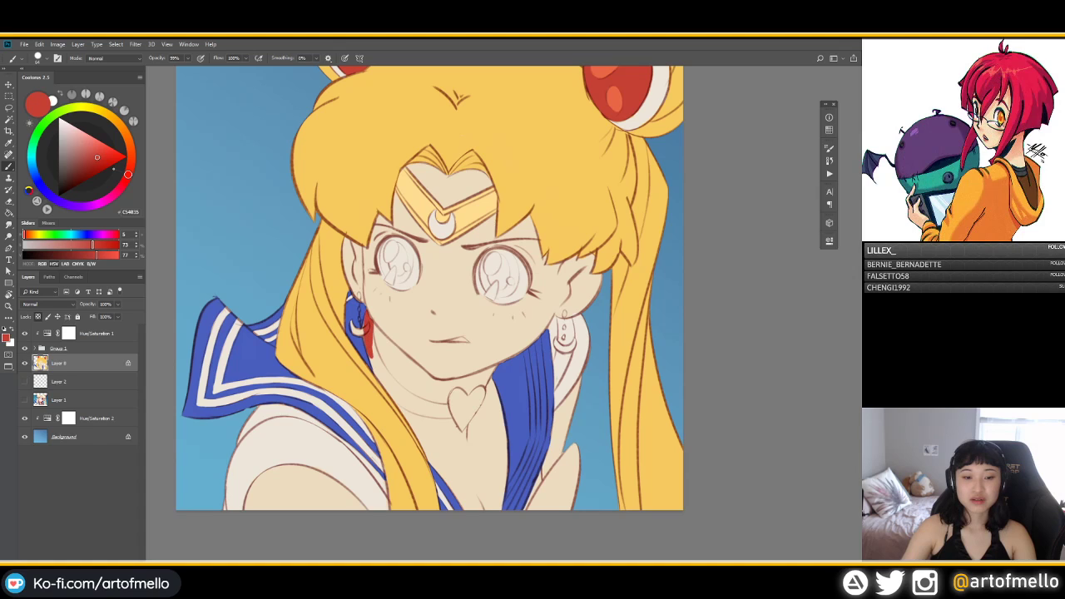
mouse_move(372, 341)
left_mouse_down()
mouse_move(378, 374)
mouse_move(404, 403)
mouse_move(381, 350)
left_mouse_up()
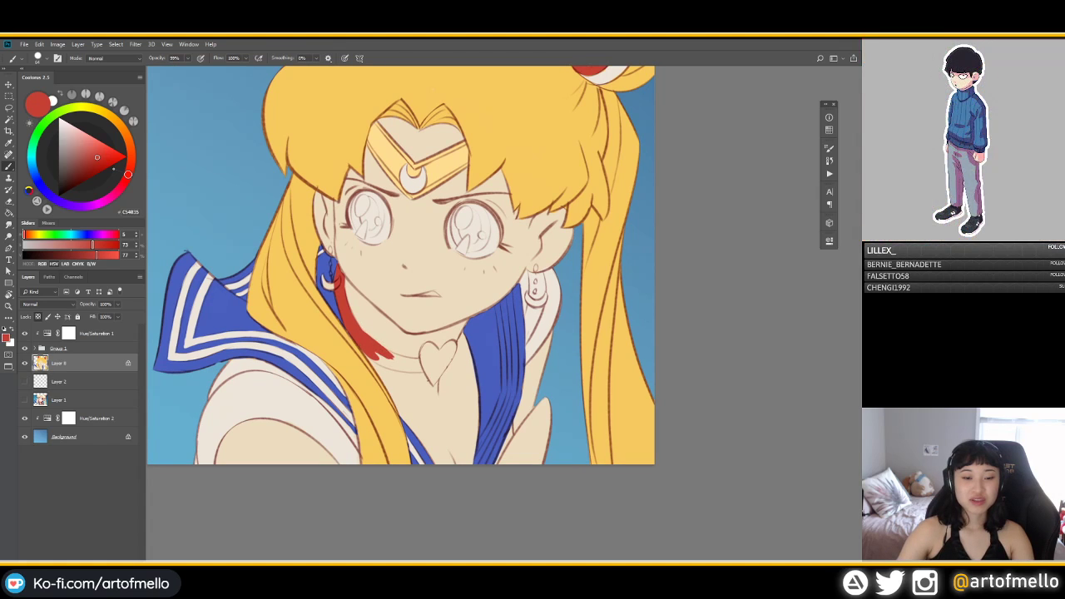
left_click_drag(379, 346, 414, 369)
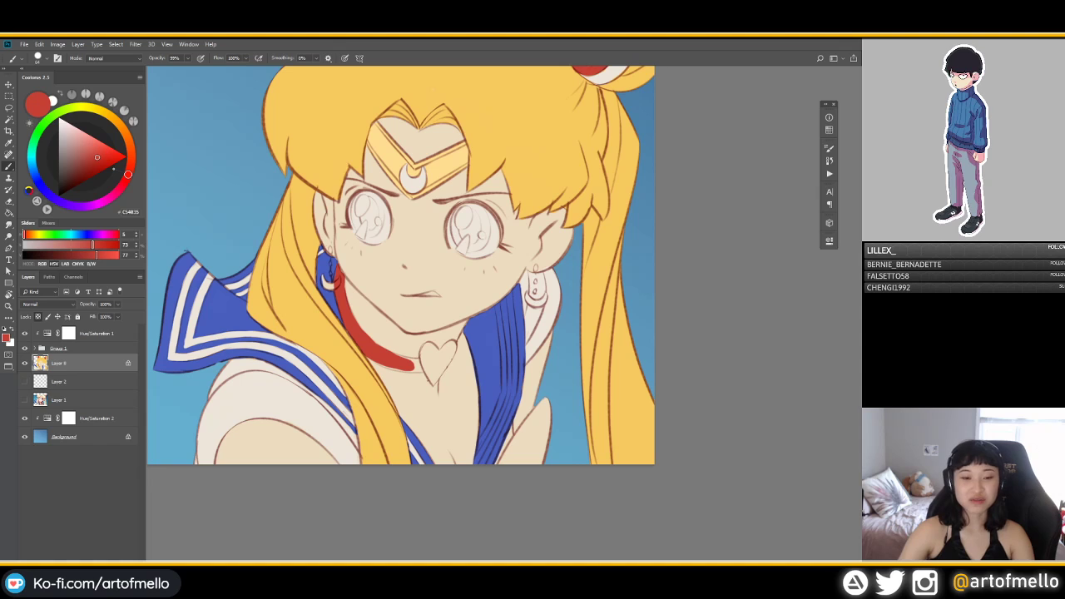
Step: Clean up the choker's edges and extend its red to the heart pendant, sampling hair yellow, collar blue, red and skin tone
left_click(366, 391, "alt")
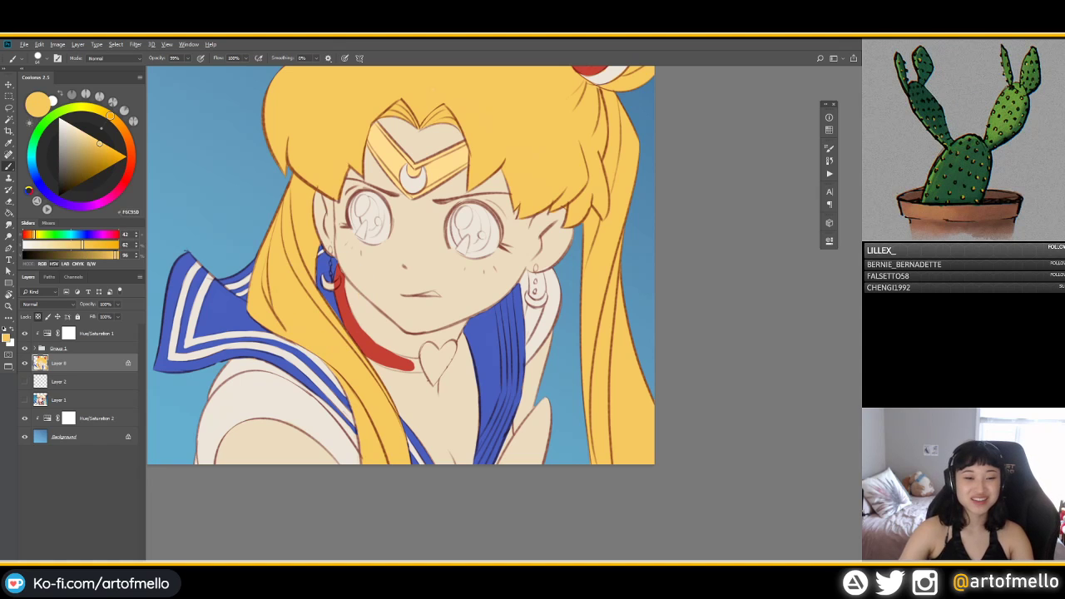
left_click(331, 275, "alt")
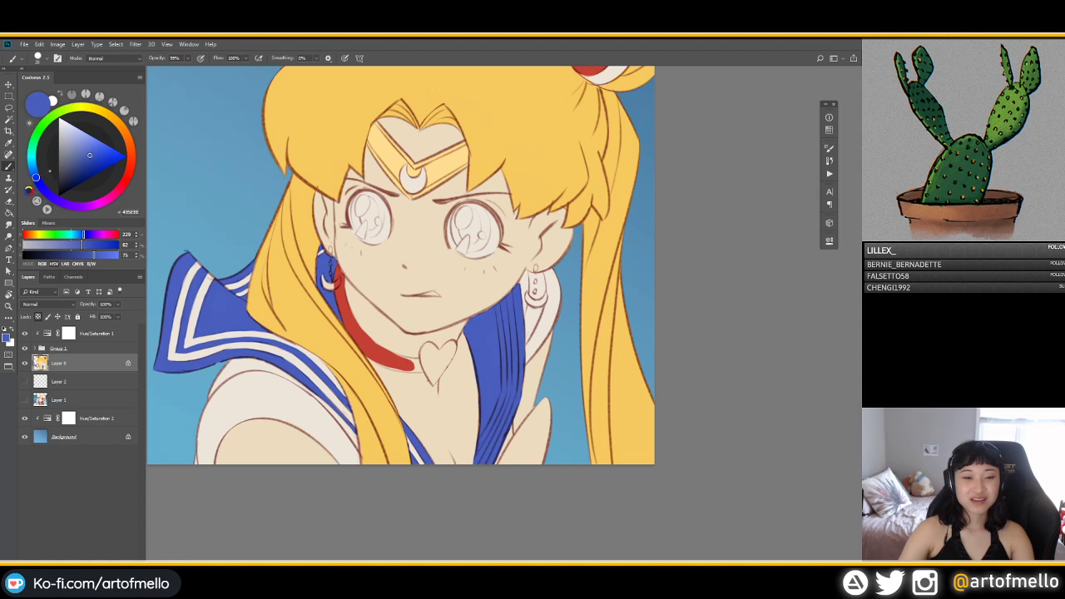
left_click(341, 291, "alt")
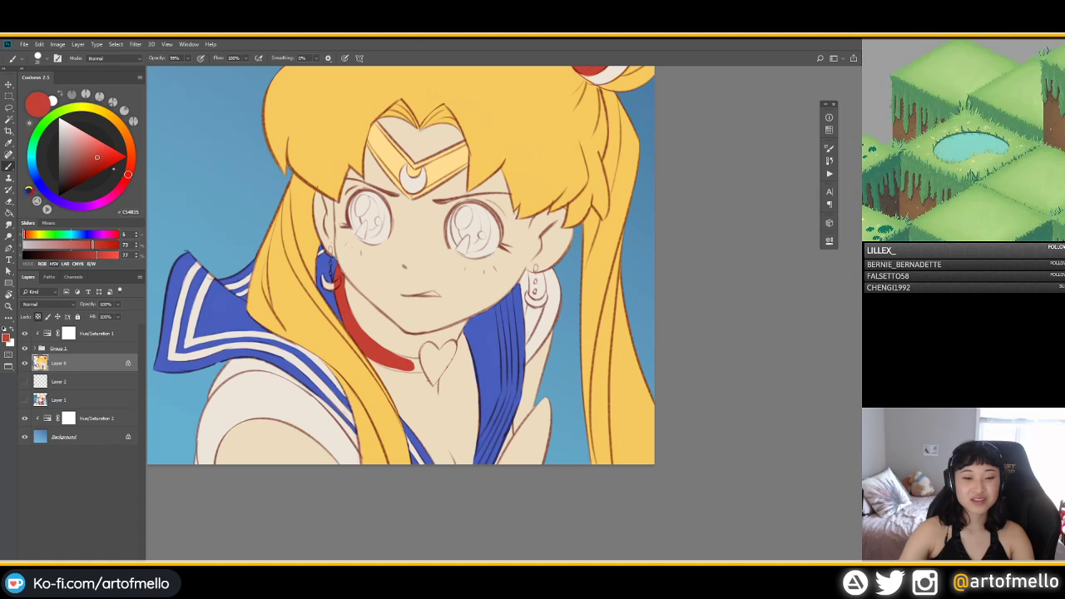
left_click_drag(399, 360, 418, 361)
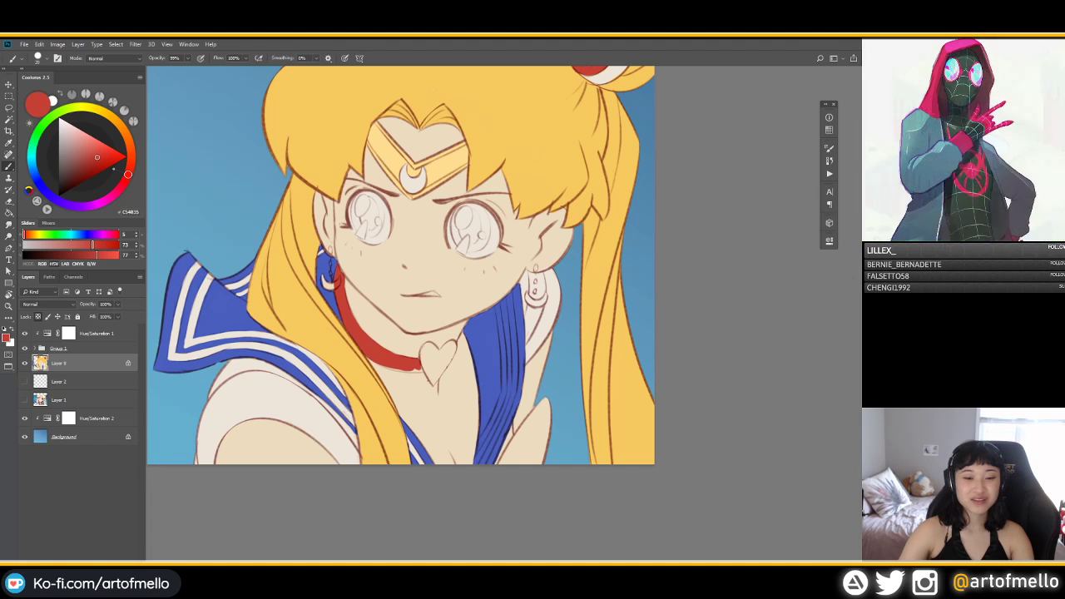
left_click_drag(384, 366, 416, 369)
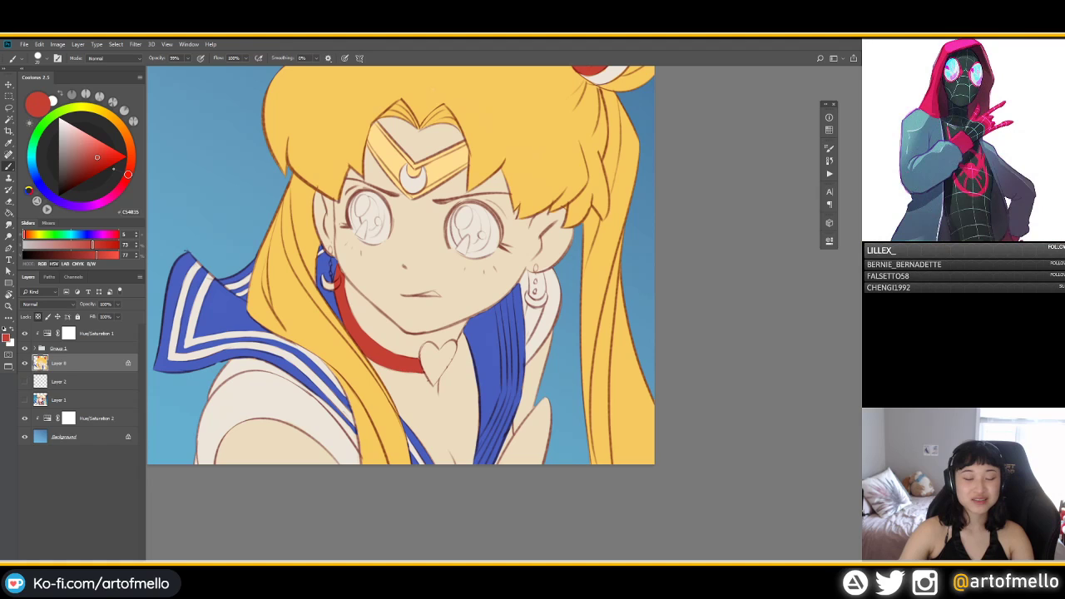
left_click(421, 383, "alt")
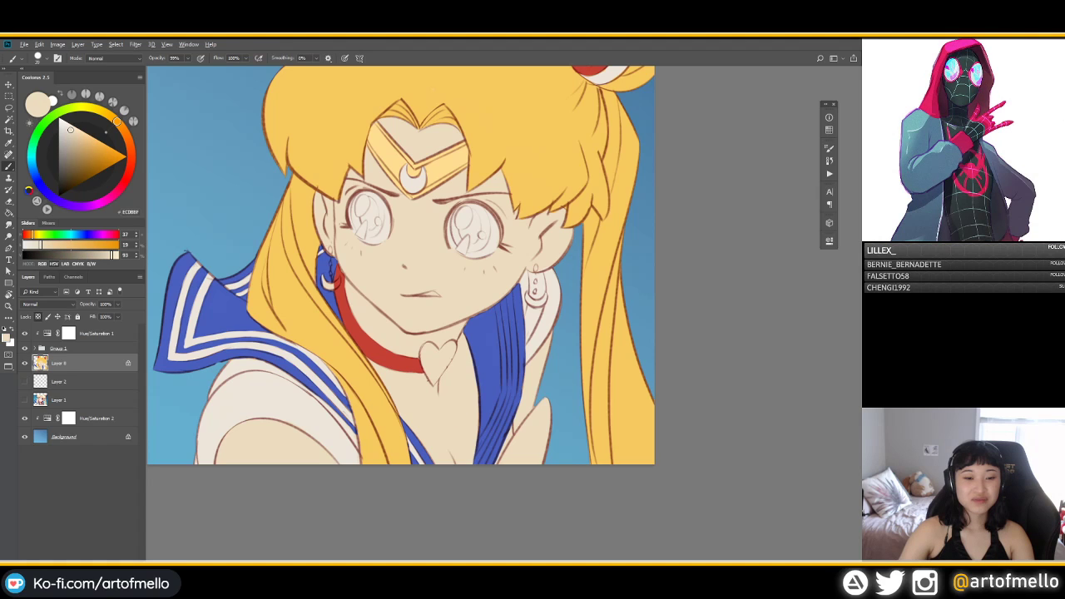
left_click(408, 364, "alt")
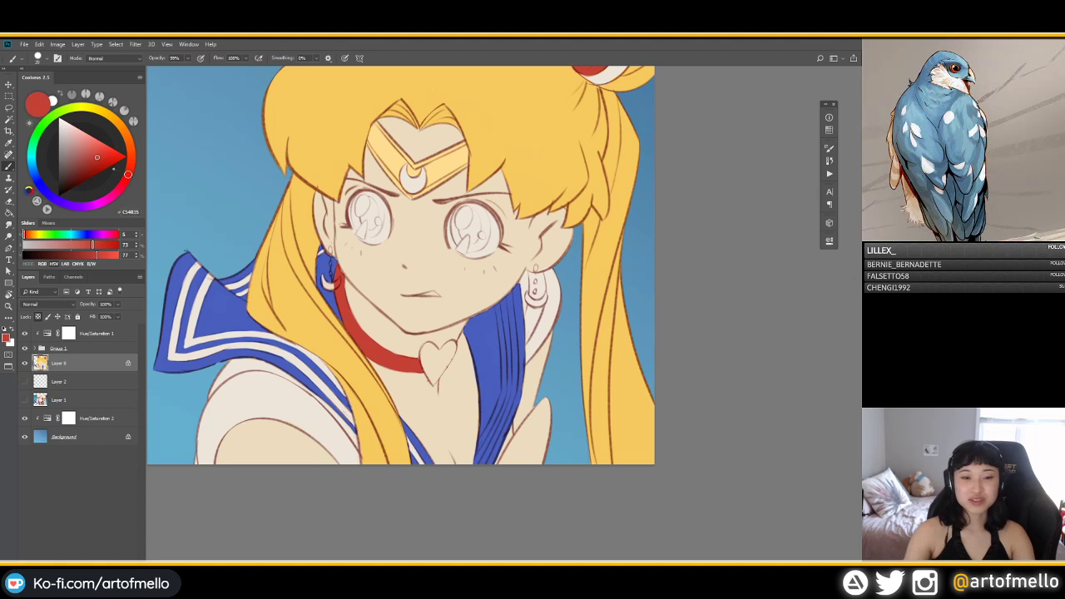
Step: Sample hair yellow and fill the crescent moons of both earrings and the choker's heart pendant
left_click(300, 275, "alt")
left_click_drag(321, 276, 324, 286)
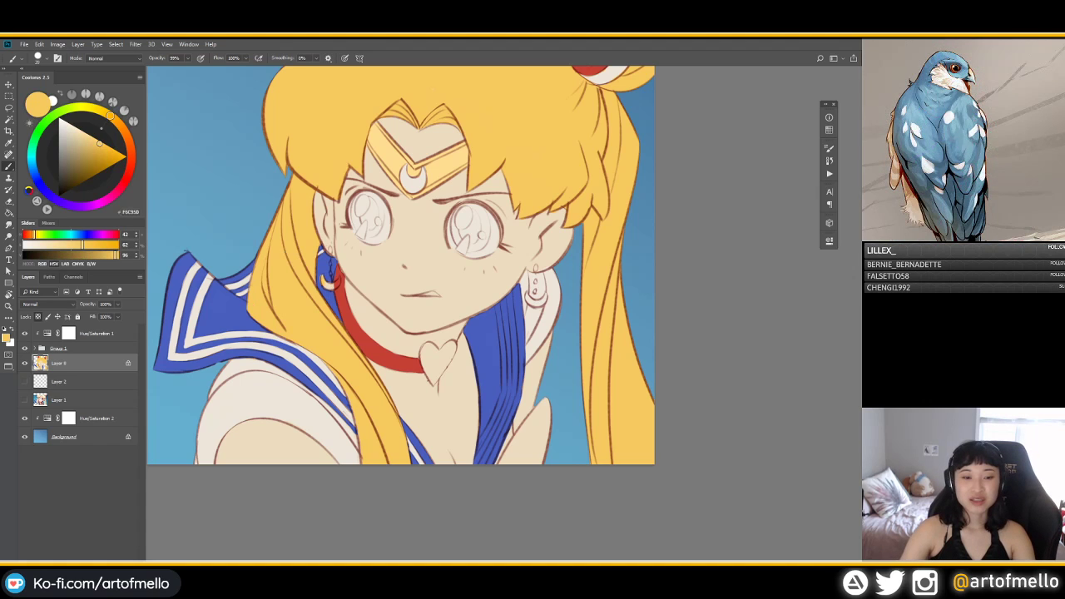
key("ctrl+z")
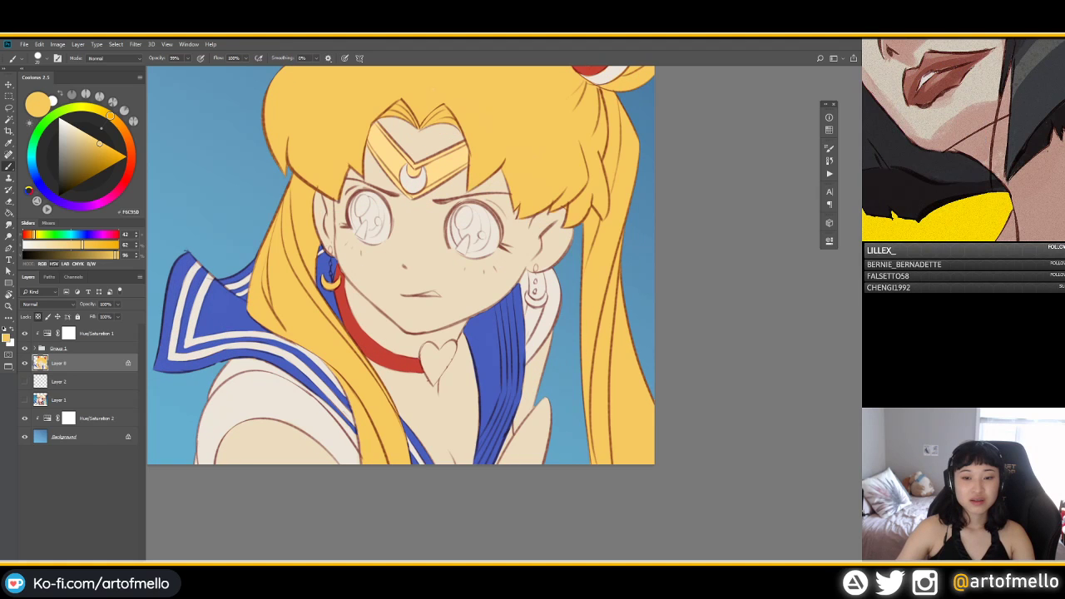
left_click_drag(526, 296, 534, 304)
key("ctrl+z")
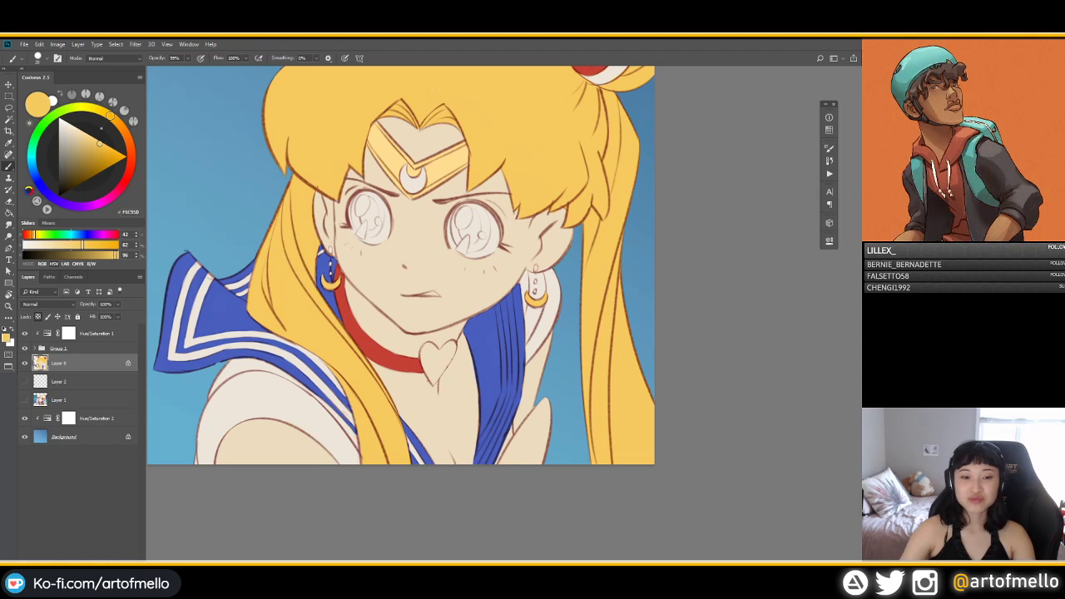
mouse_move(428, 348)
left_mouse_down()
mouse_move(431, 369)
mouse_move(451, 352)
left_mouse_up()
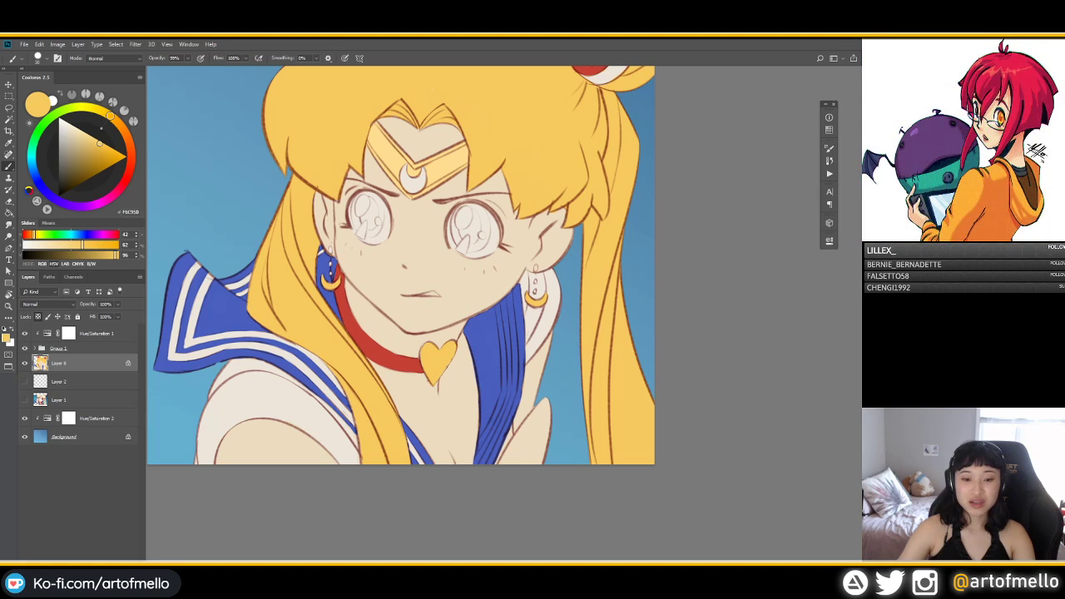
left_click_drag(460, 366, 461, 348)
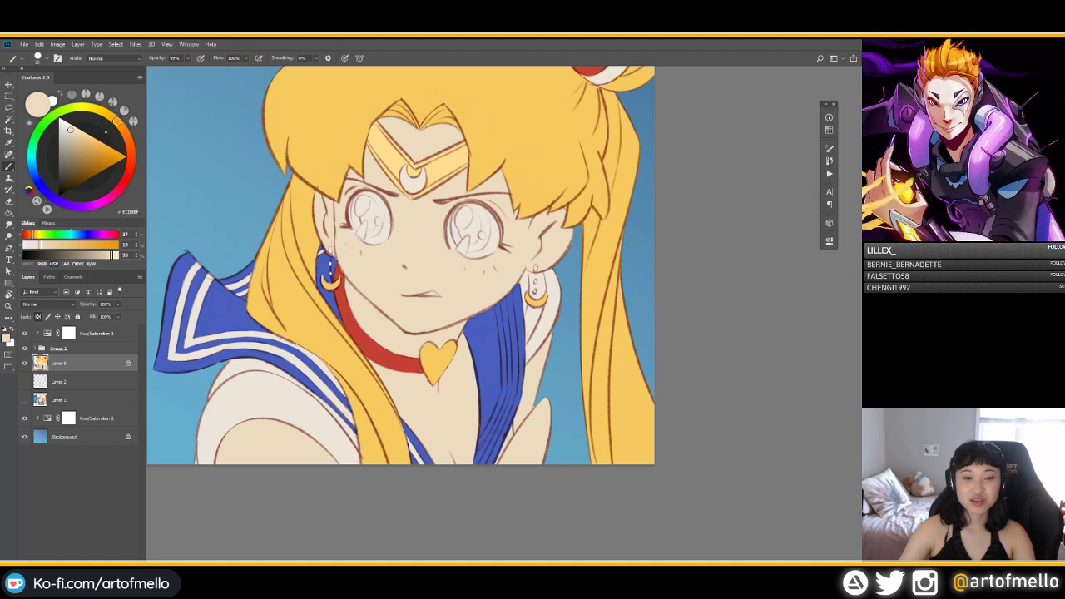
Step: Sample the choker red, fill the pointed bow shape beside the lower collar, and sample collar blue for its border
left_click(404, 362, "alt")
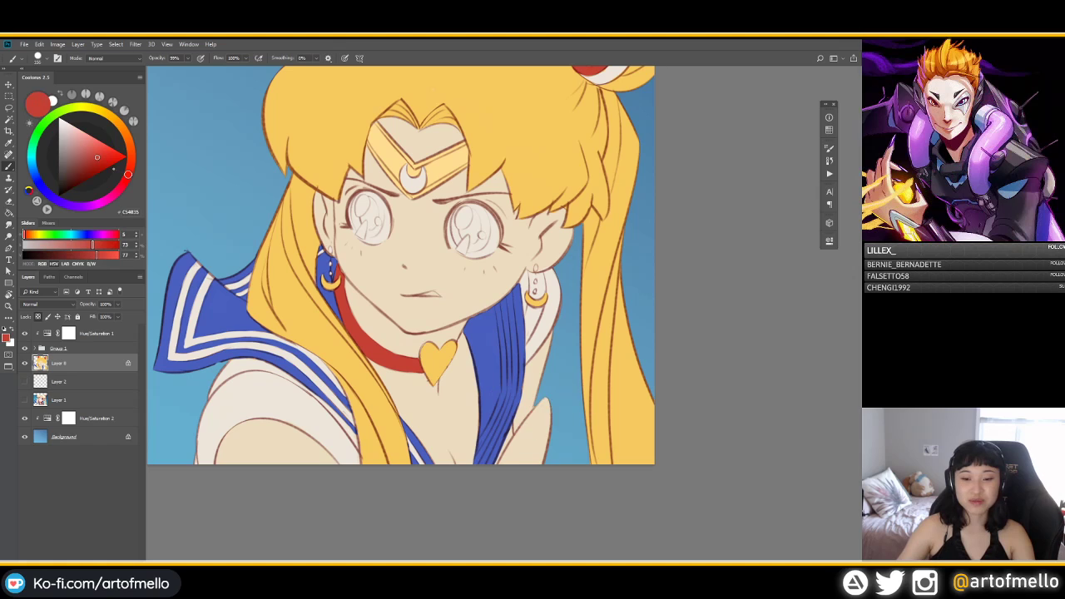
mouse_move(544, 406)
left_mouse_down()
mouse_move(529, 458)
mouse_move(544, 456)
mouse_move(499, 460)
mouse_move(533, 409)
mouse_move(523, 397)
mouse_move(493, 396)
left_mouse_up()
left_click(526, 396, "alt")
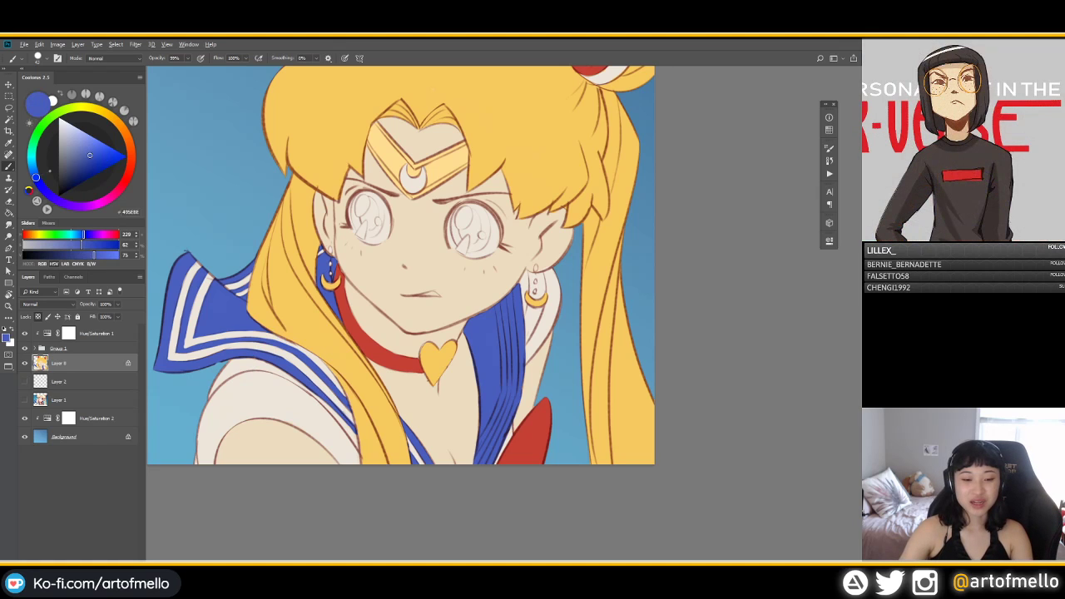
Step: Sample off-white from the artwork and start a stripe at the upper end of the plain blue collar panel
left_click(339, 418, "alt")
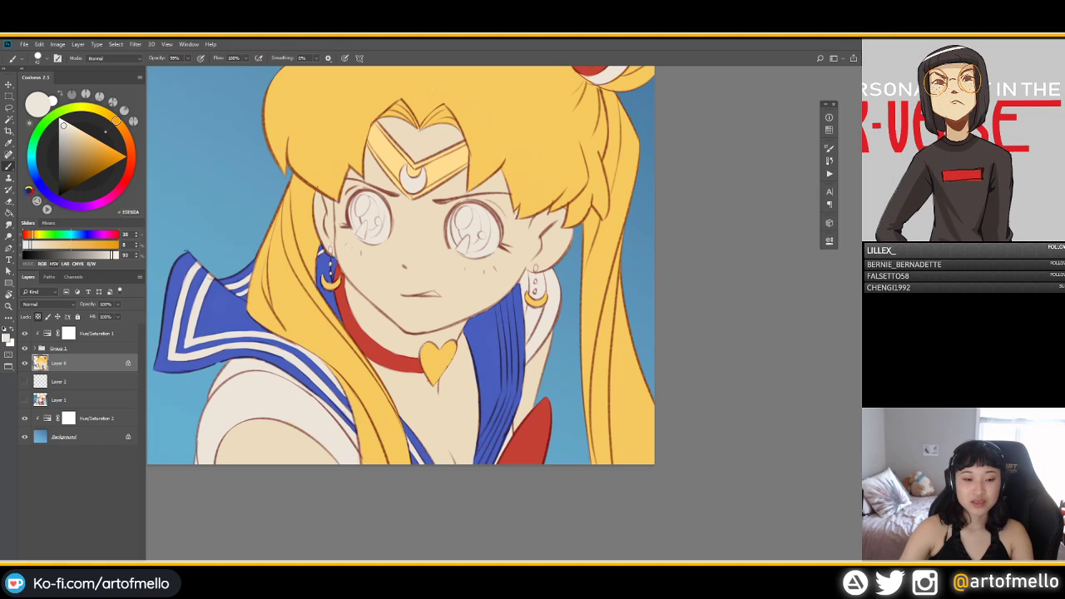
left_click(491, 349, "alt")
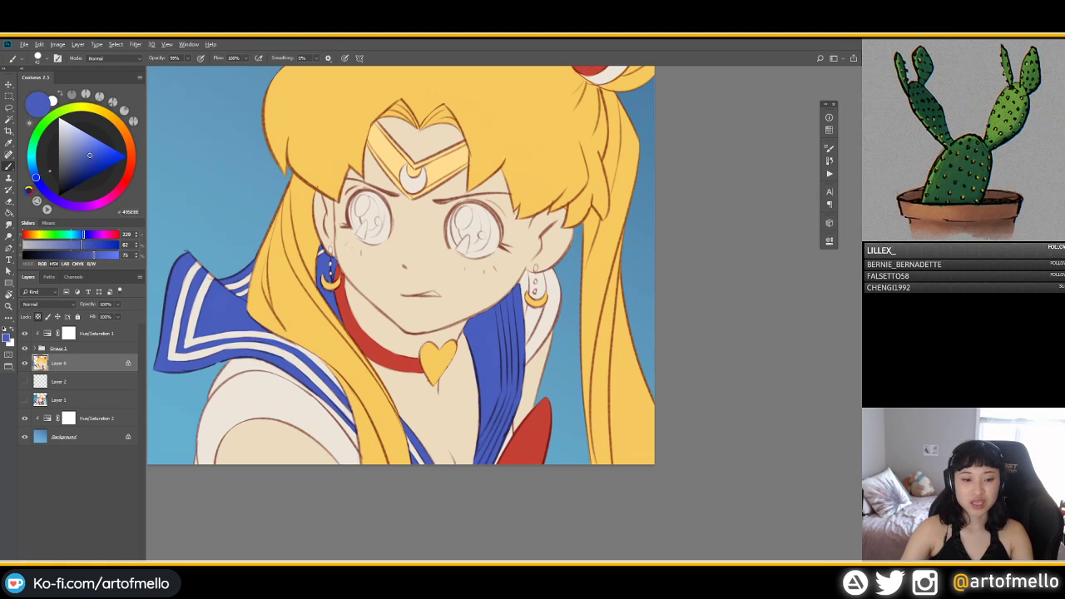
key("x")
key("x")
key("x")
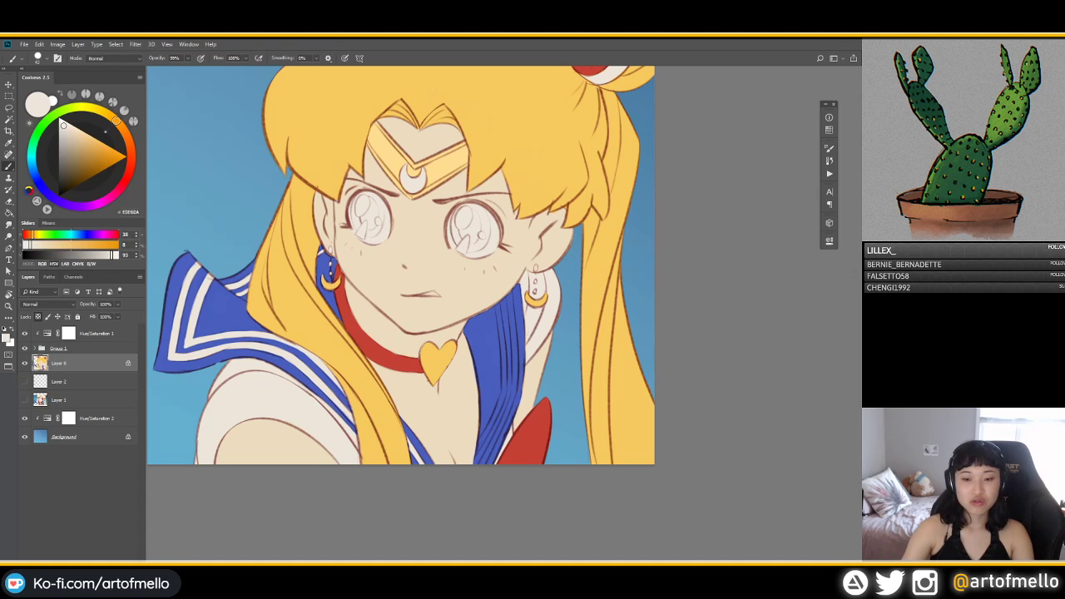
left_click_drag(497, 305, 502, 337)
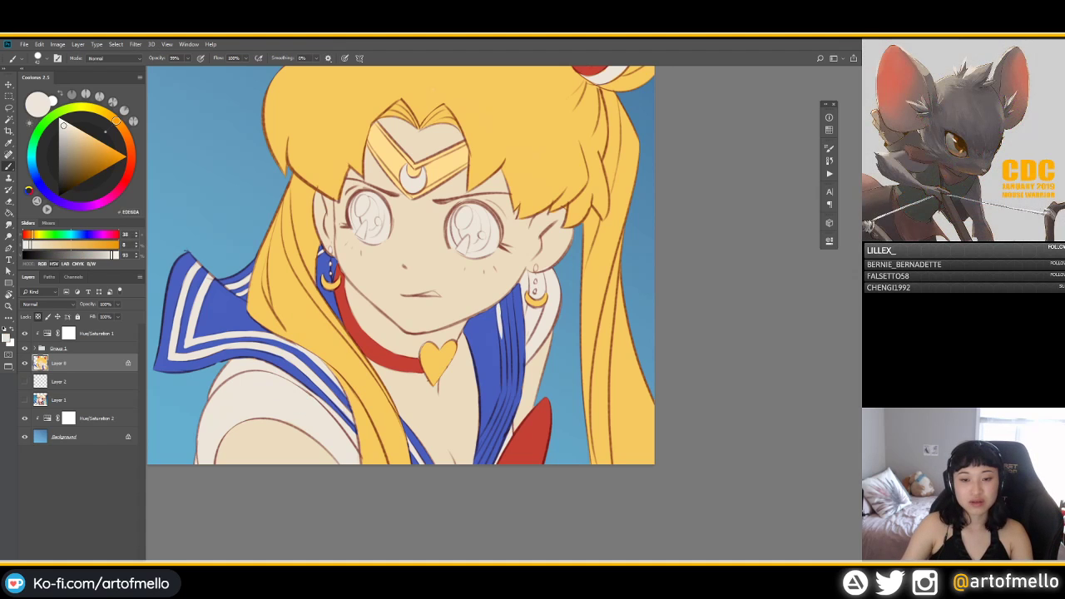
left_click_drag(503, 318, 507, 352)
key("ctrl+z")
left_click_drag(500, 315, 504, 355)
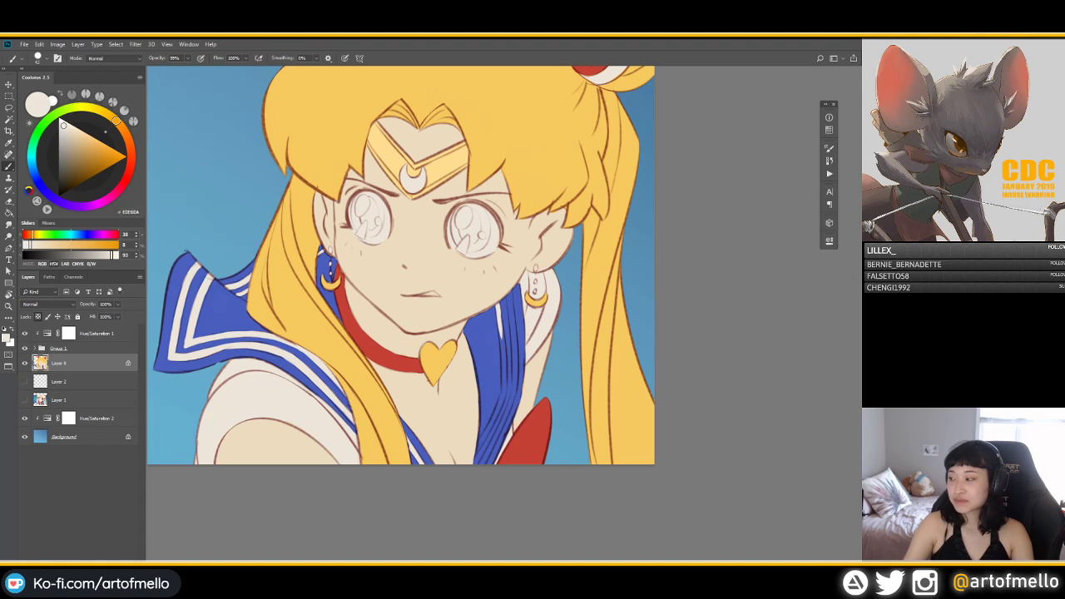
Step: Extend the off-white stripe down the collar panel with a smaller brush and trim its edge with sampled collar blue
right_click(499, 309, "alt")
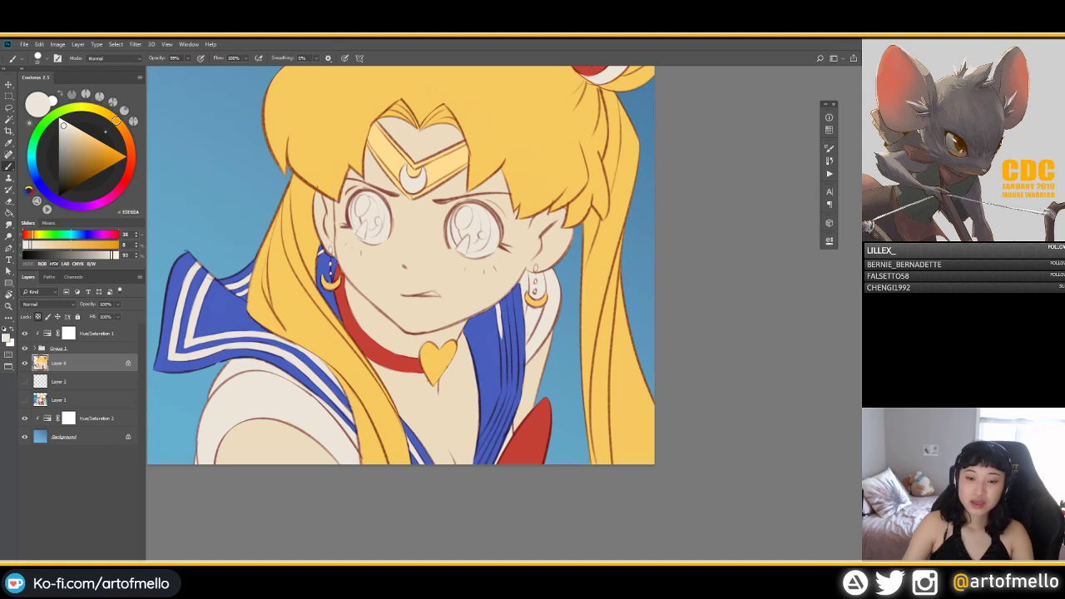
left_click_drag(500, 331, 505, 381)
key("ctrl+z")
left_click_drag(501, 314, 505, 396)
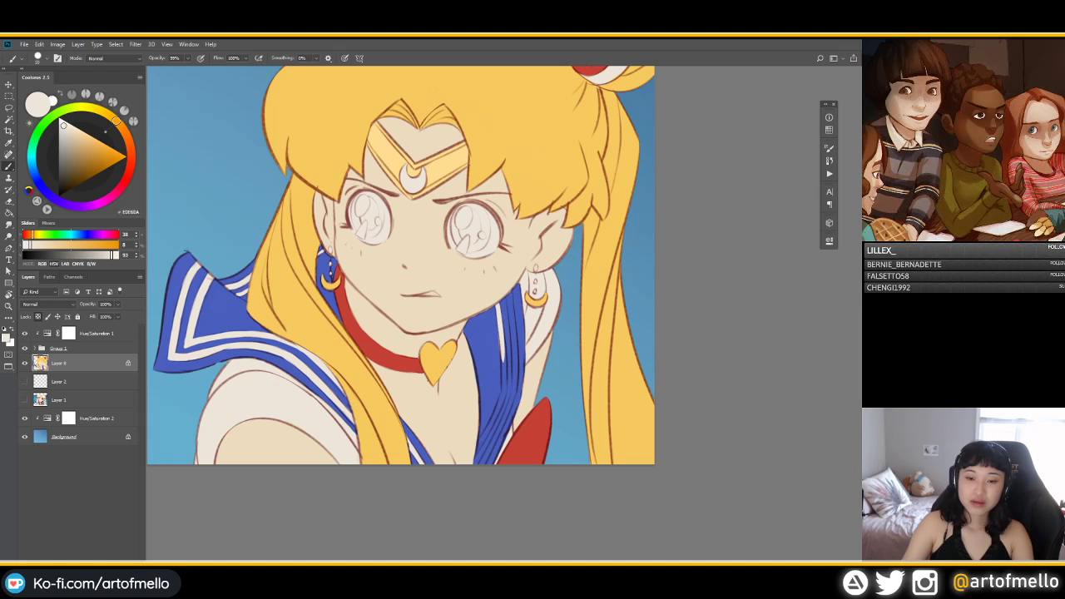
left_click_drag(505, 351, 506, 384)
left_click(494, 366, "alt")
left_click_drag(499, 331, 500, 351)
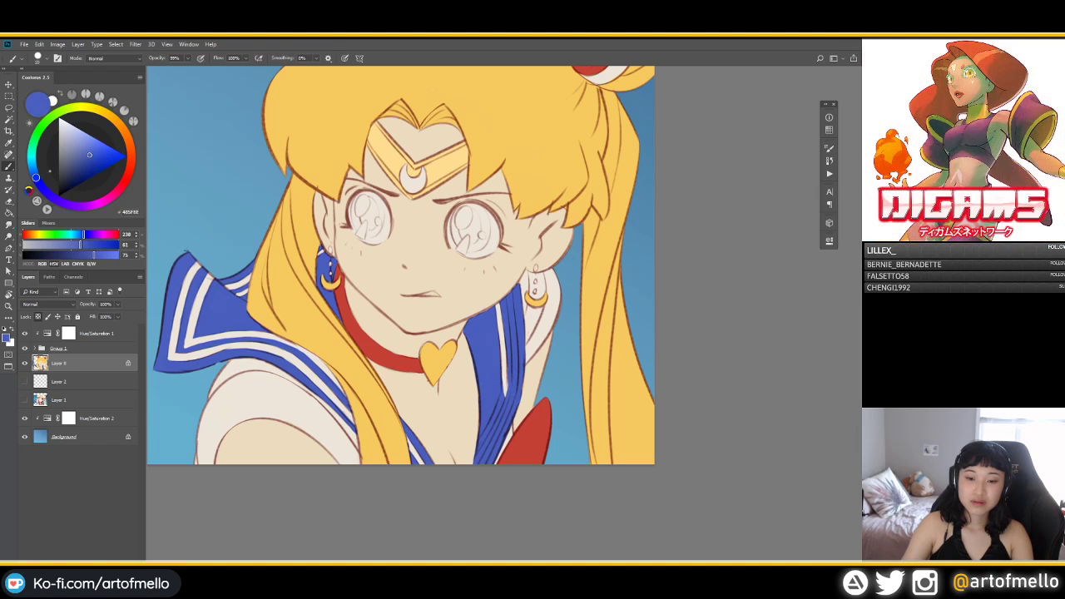
Step: Continue the off-white stripe past the collar's bend to the canvas edge, redoing stray strokes, and add a second stripe beside it
left_click_drag(505, 374, 491, 432)
left_click(503, 375, "alt")
key("ctrl+z")
key("ctrl+z")
left_click_drag(501, 392, 488, 433)
key("ctrl+z")
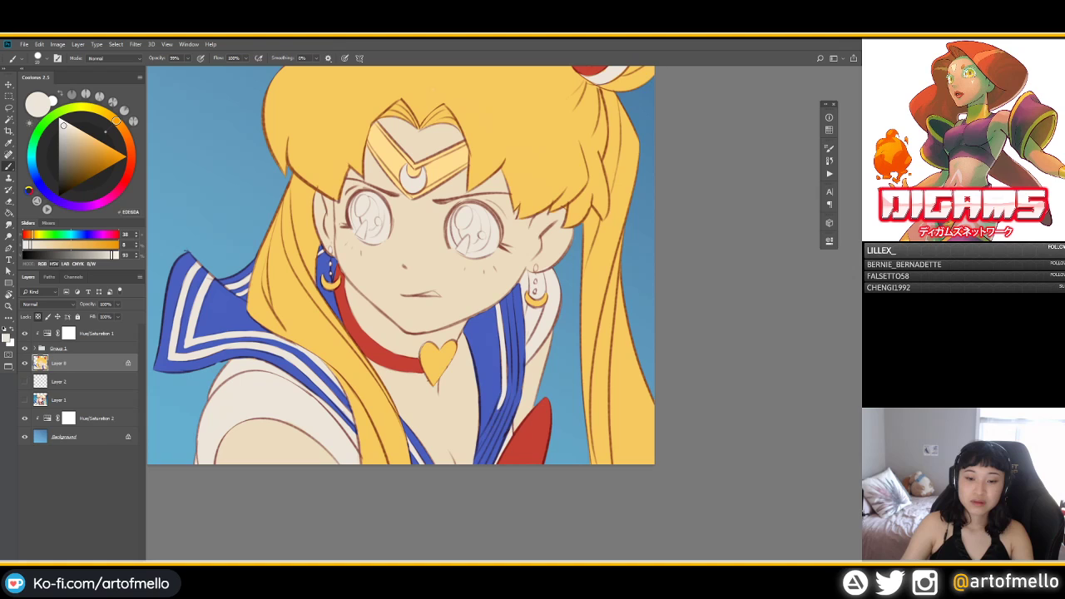
left_click_drag(501, 394, 484, 438)
left_click_drag(503, 392, 487, 437)
key("ctrl+z")
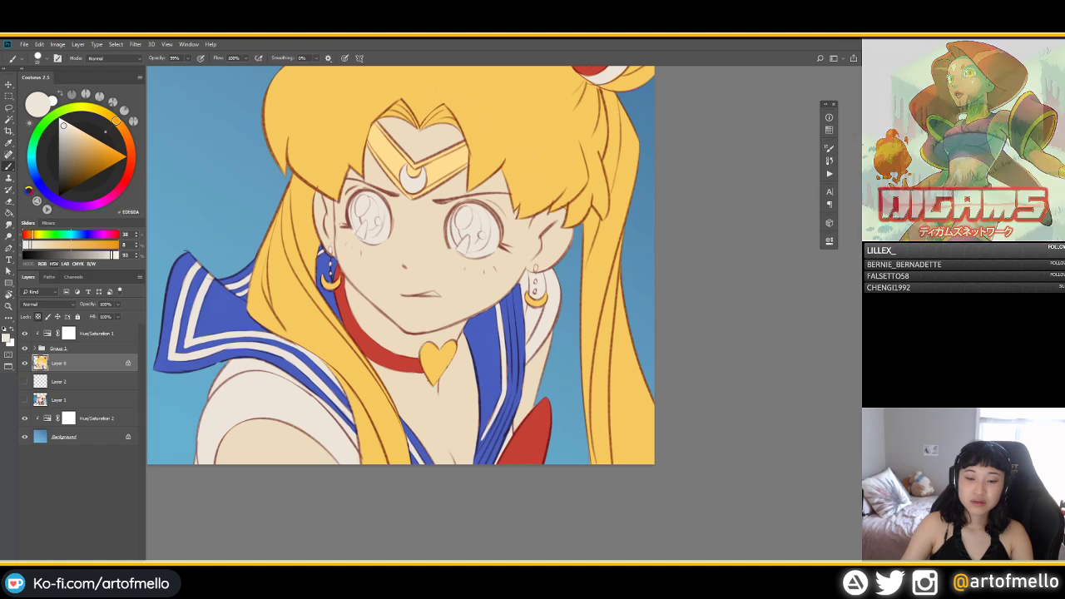
left_click_drag(503, 394, 479, 447)
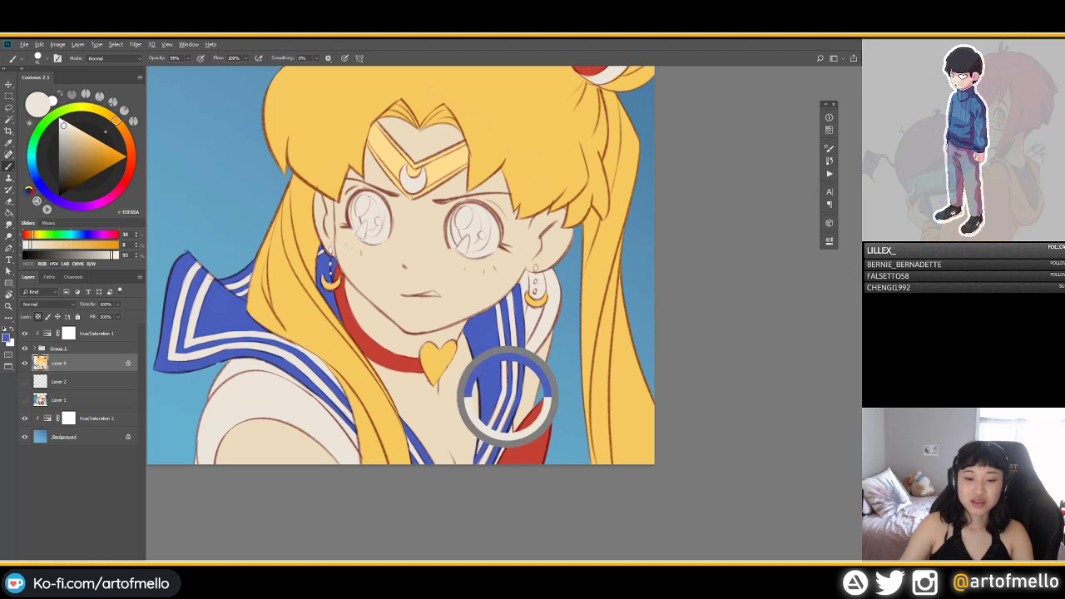
Step: Sample collar blue, skin tone, off-white and red for touch-ups around the collar and choker, and check the whole drawing
left_click(505, 398, "alt")
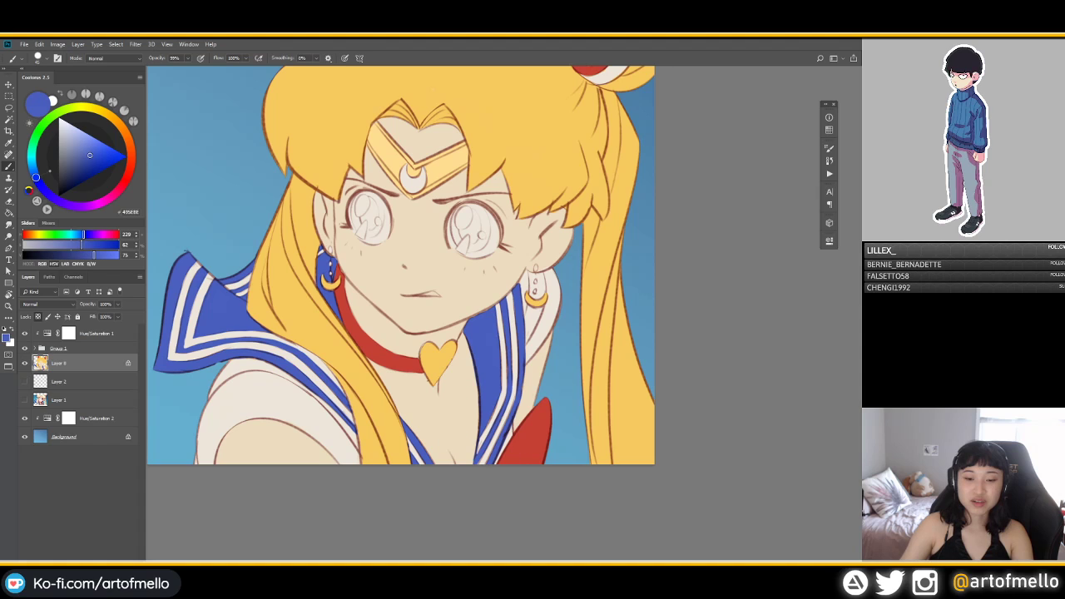
left_click(467, 379, "alt")
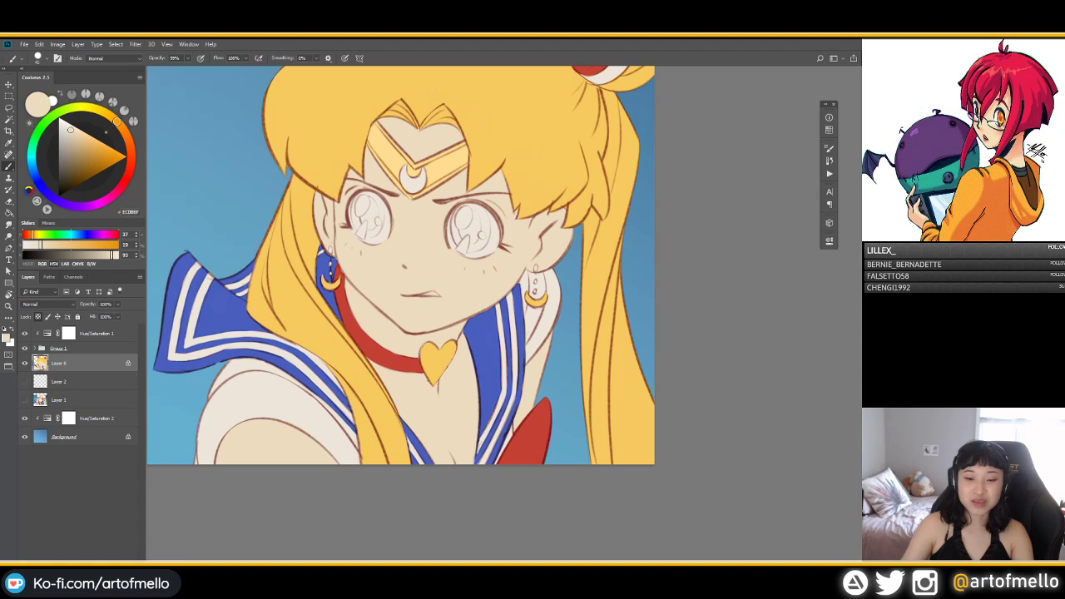
left_click(63, 125)
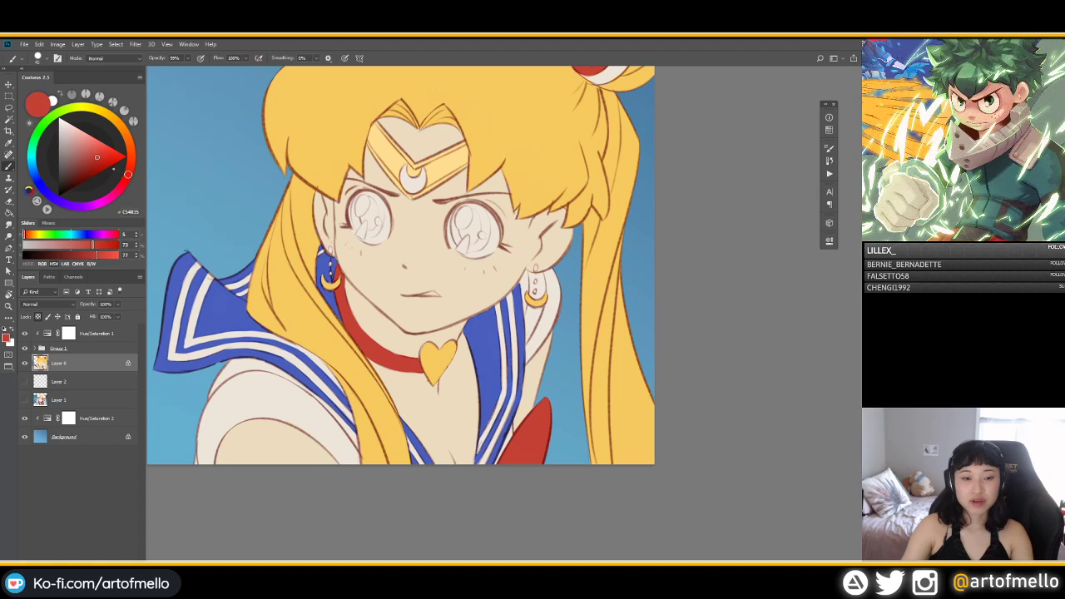
left_click(345, 263, "alt")
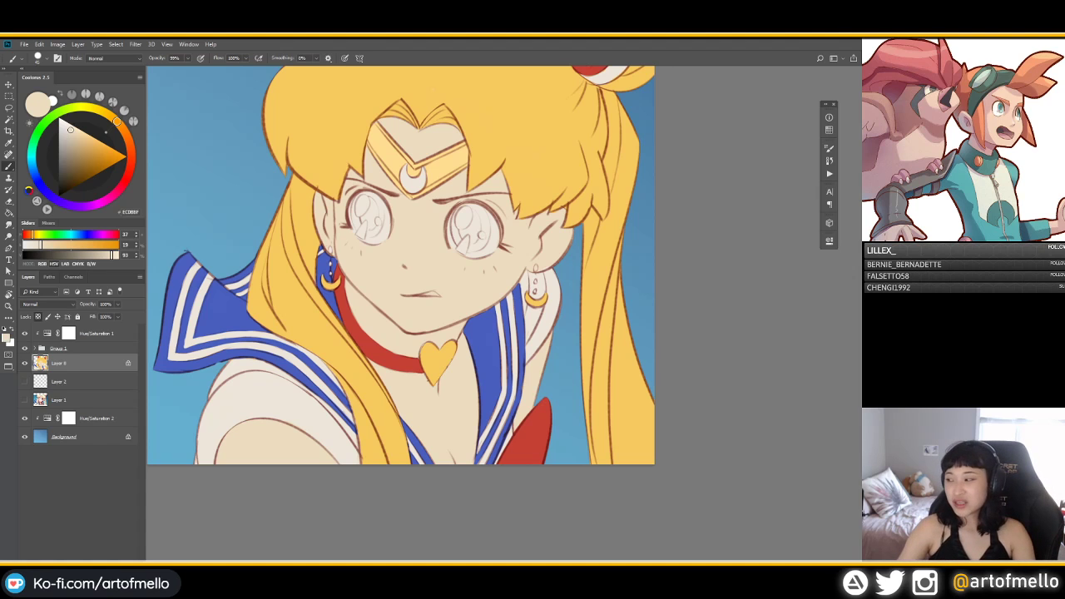
key("ctrl+minus")
left_click_drag(425, 240, 429, 295)
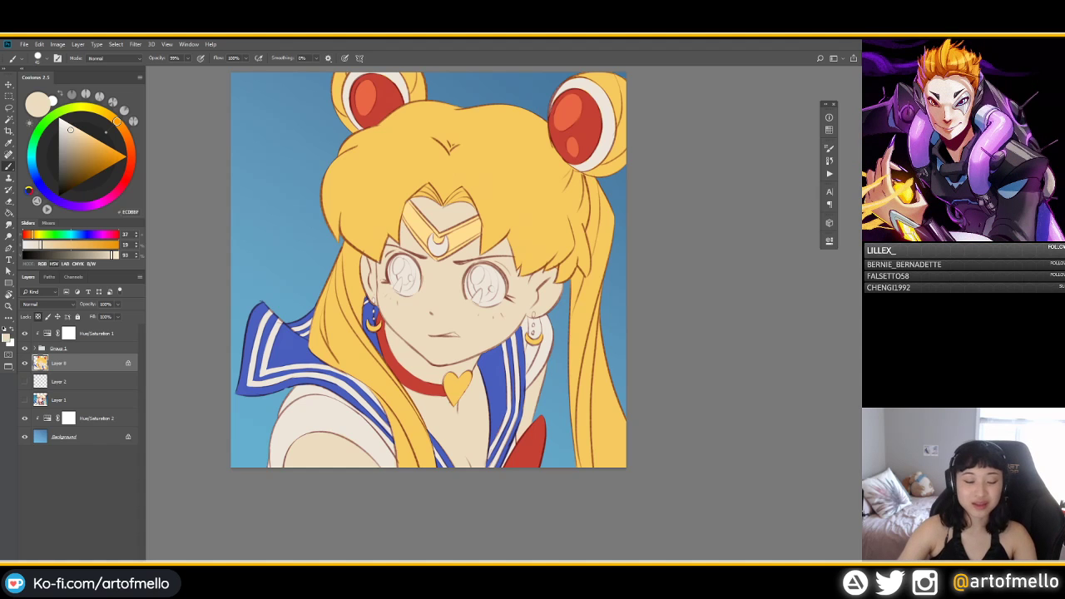
Step: Select the collar's blue with the Magic Wand and extend the selection to all similar blue areas on the layer
left_click_drag(429, 270, 430, 298)
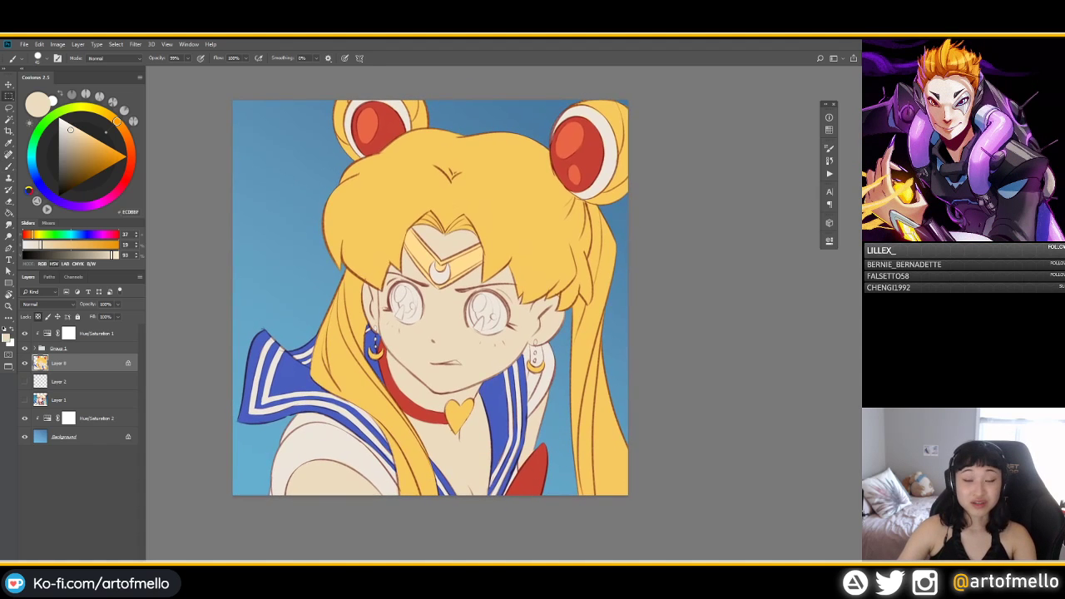
key("m")
key("b")
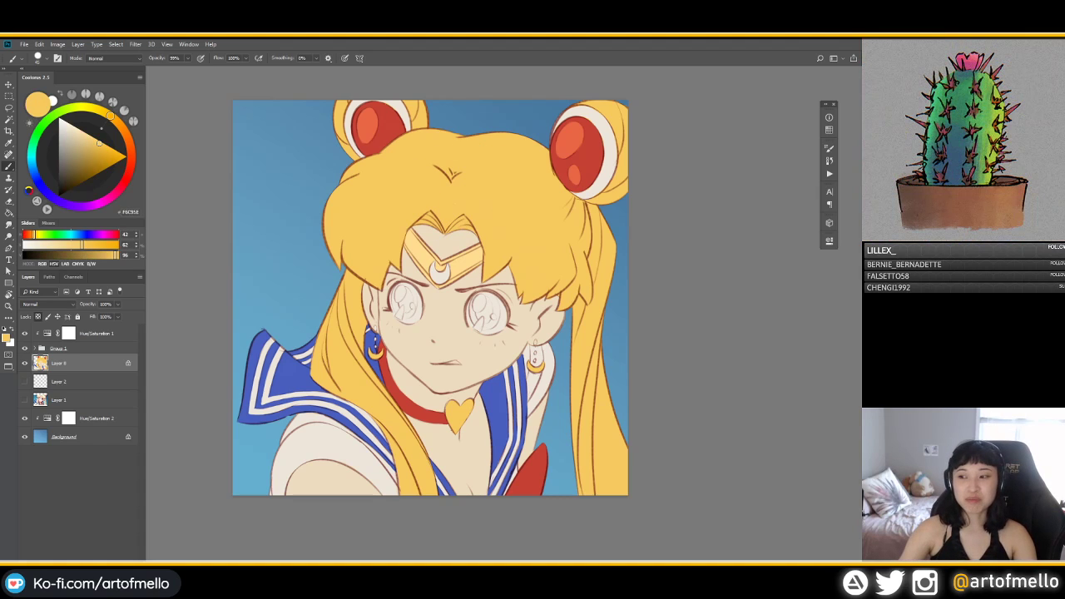
key("w")
left_click(291, 374)
right_click(291, 376)
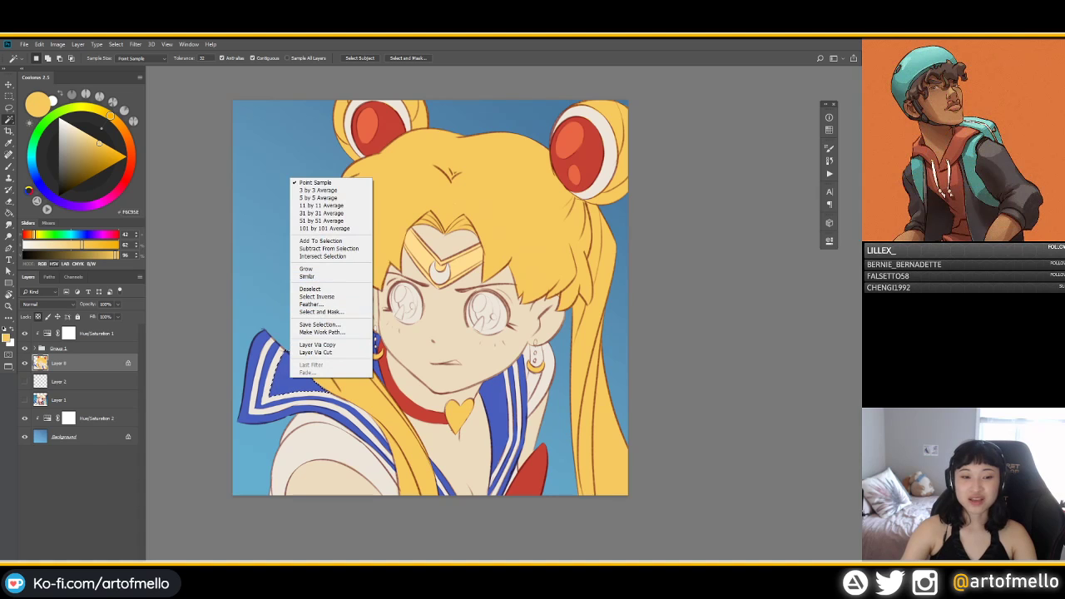
left_click(308, 275)
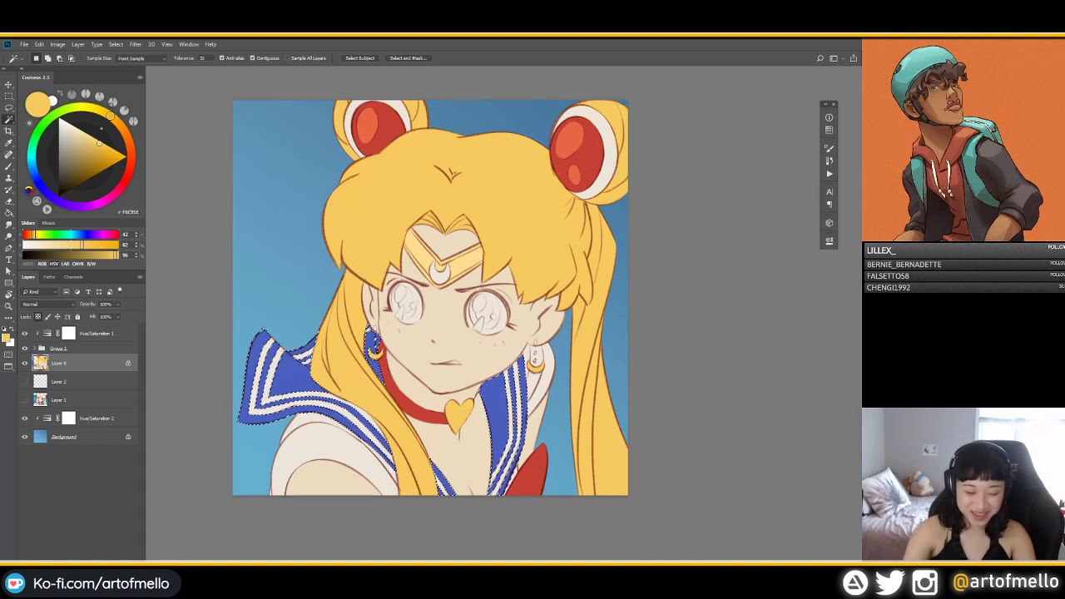
Step: Adjust the selected blue areas with Hue/Saturation to hue +1, saturation +1 and lightness -2, and clear the selection
key("ctrl+u")
mouse_move(231, 155)
left_mouse_down()
mouse_move(240, 202)
mouse_move(228, 155)
left_mouse_up()
mouse_move(240, 202)
left_mouse_down()
mouse_move(237, 178)
mouse_move(245, 178)
mouse_move(224, 156)
mouse_move(237, 155)
mouse_move(230, 201)
left_mouse_up()
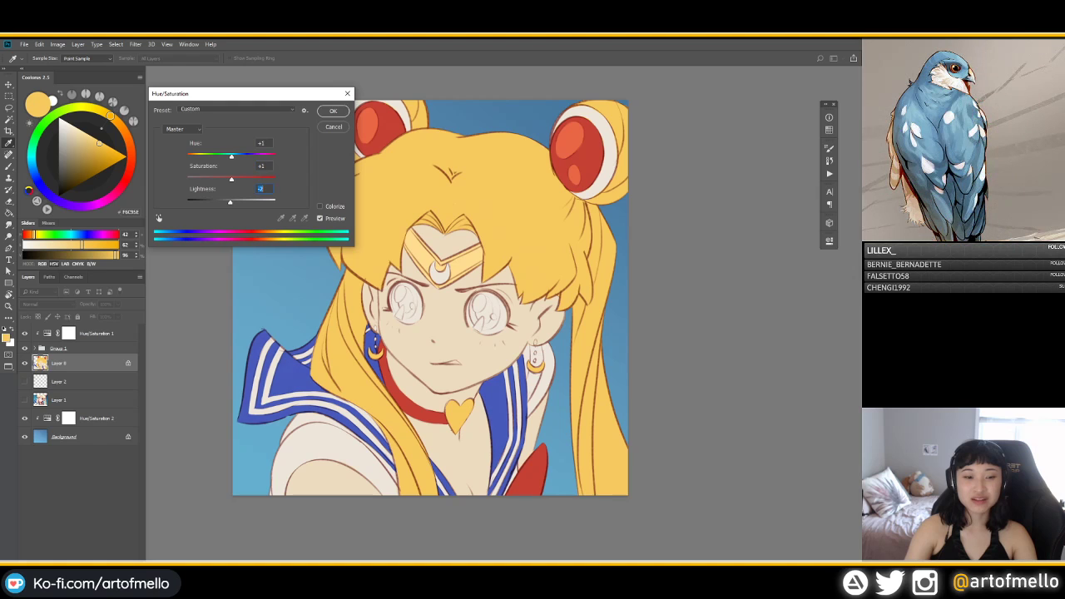
key("Return")
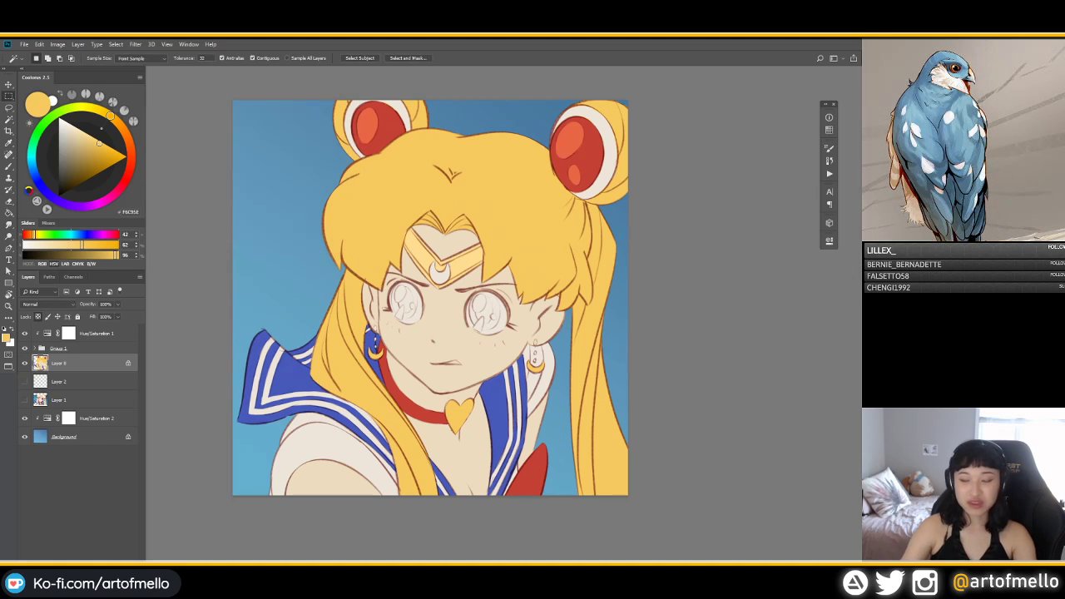
Step: Sample the adjusted collar blue and fill the iris of the eye nearer the visible ear with it
key("b")
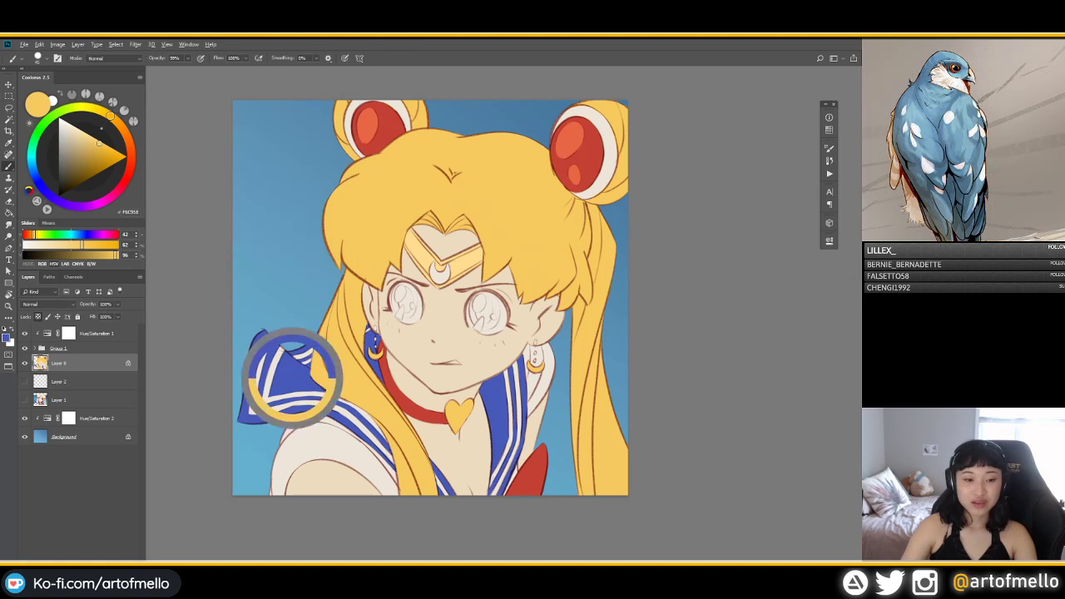
left_click(293, 379, "alt")
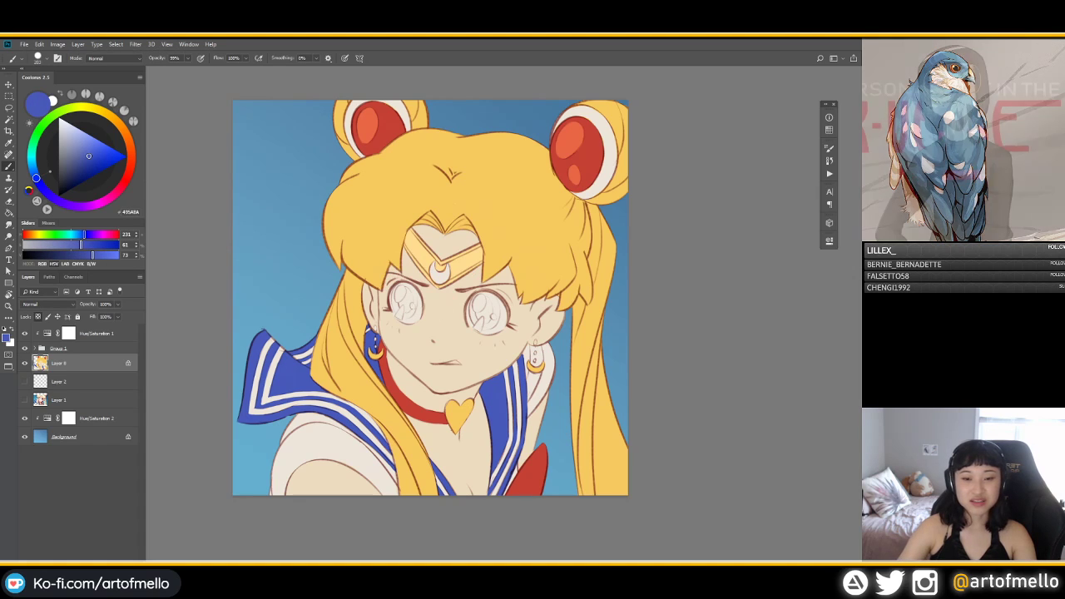
mouse_move(482, 309)
left_mouse_down()
mouse_move(482, 297)
mouse_move(494, 305)
mouse_move(470, 315)
mouse_move(479, 294)
mouse_move(476, 326)
left_mouse_up()
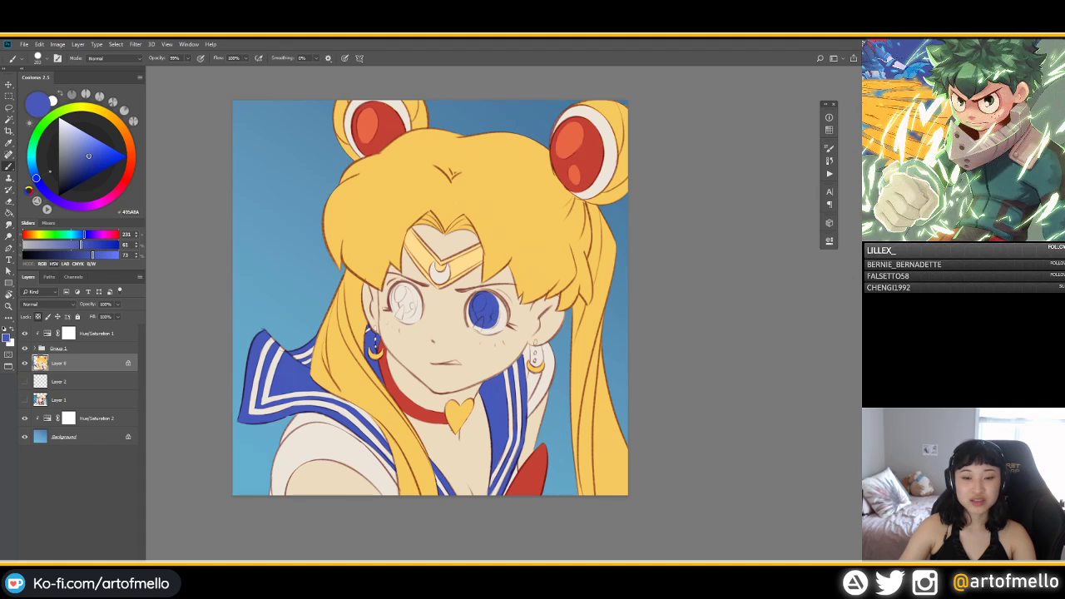
left_click_drag(498, 307, 497, 322)
left_click_drag(482, 283, 460, 282)
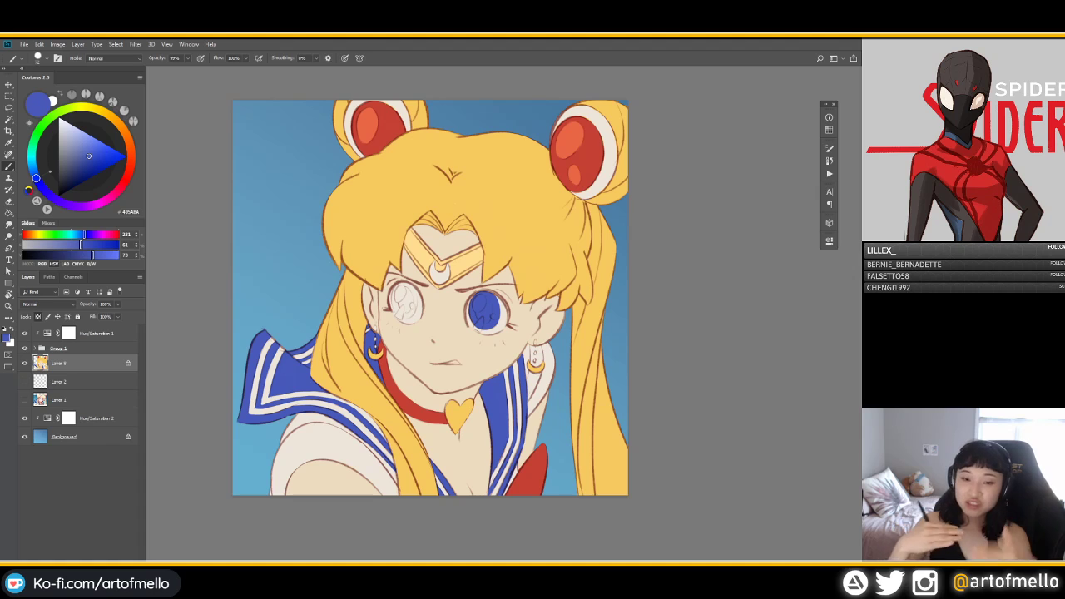
Step: Enlarge the brush and fill the other eye's iris with the same collar blue
key("bracketright")
key("bracketright")
key("bracketright")
key("bracketright")
key("bracketright")
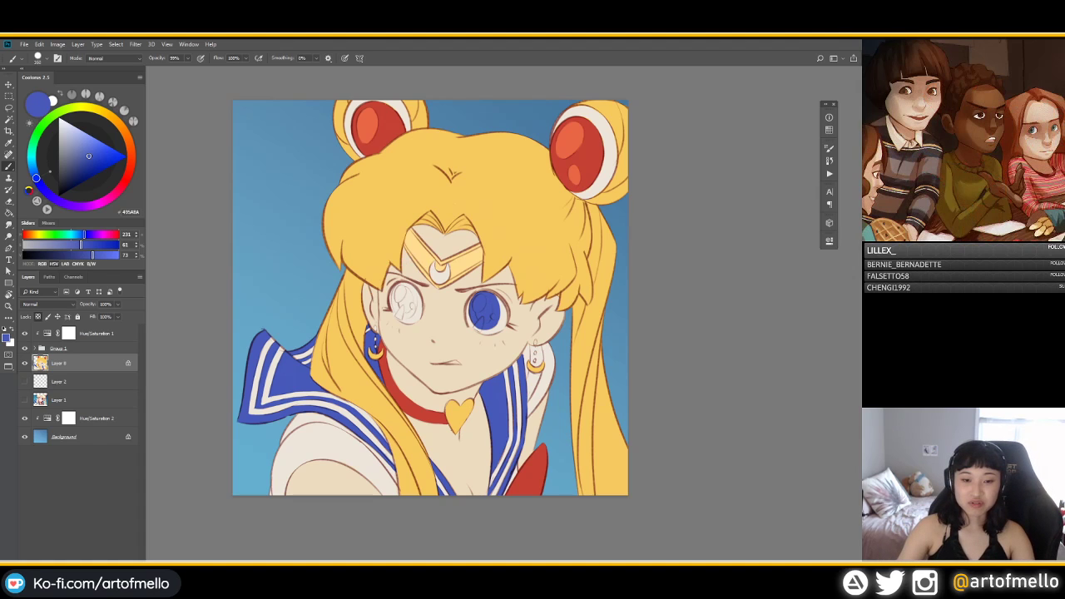
mouse_move(403, 292)
left_mouse_down()
mouse_move(396, 305)
mouse_move(413, 312)
left_mouse_up()
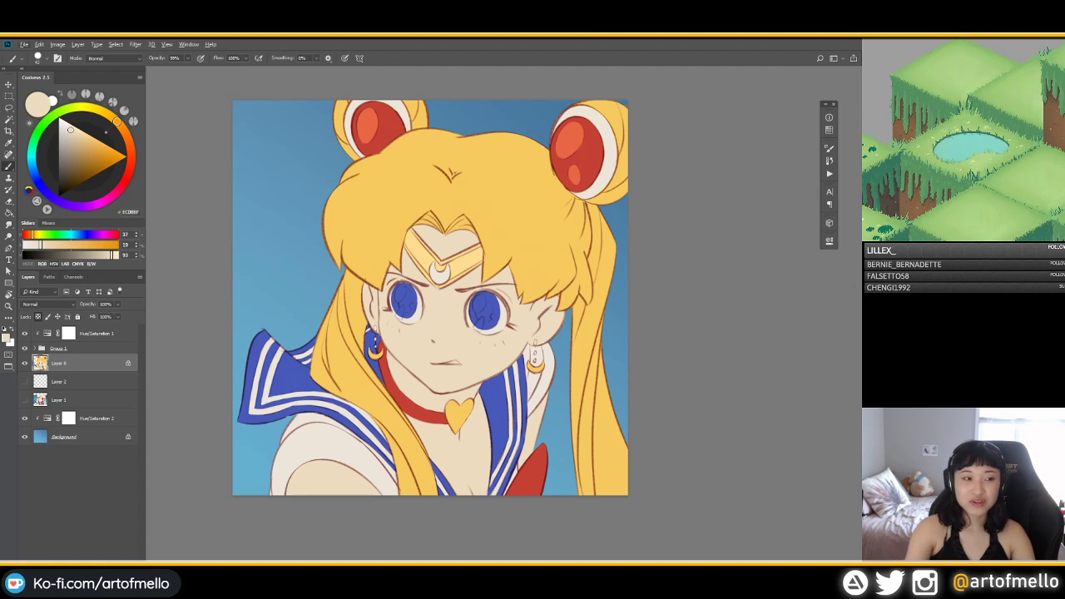
Step: Switch to white and paint the large oval, lower wedge and small round highlights in the second blue iris
key("x")
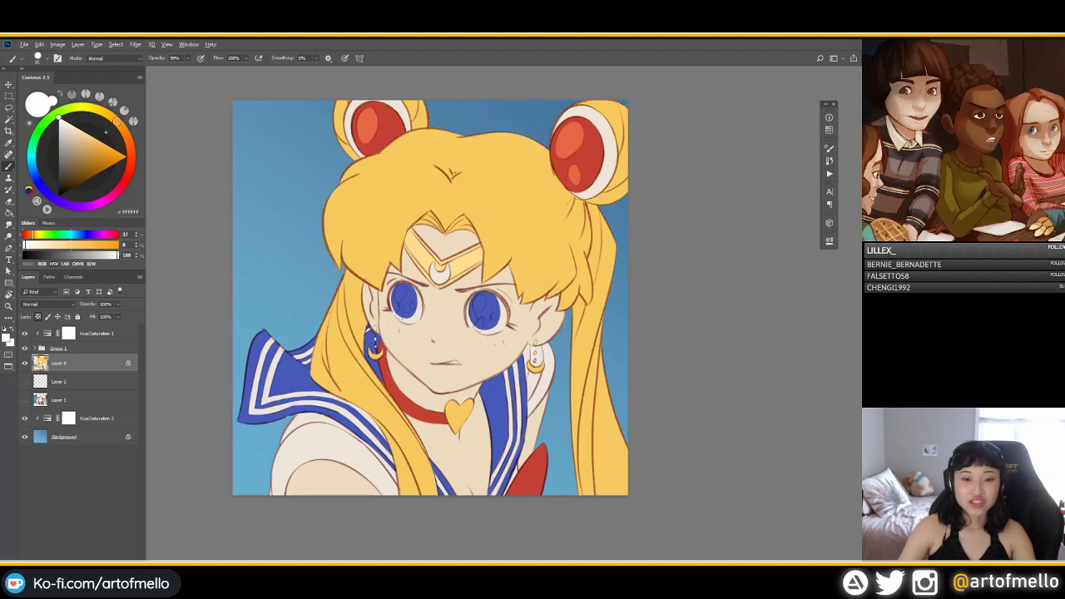
scroll(419, 268, "up", 3)
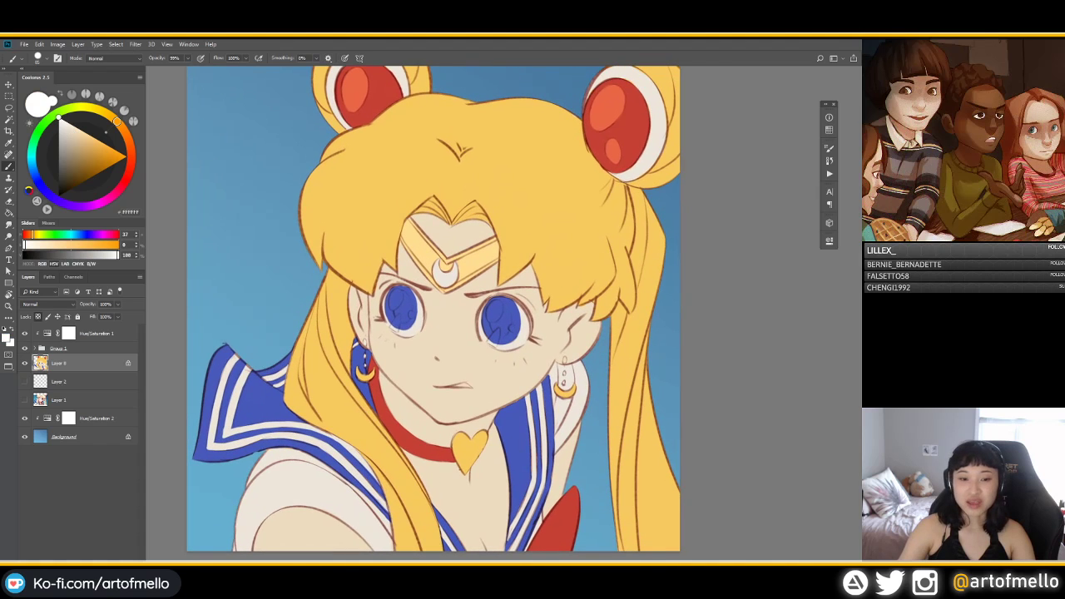
mouse_move(394, 301)
left_mouse_down()
mouse_move(398, 292)
mouse_move(394, 301)
left_mouse_up()
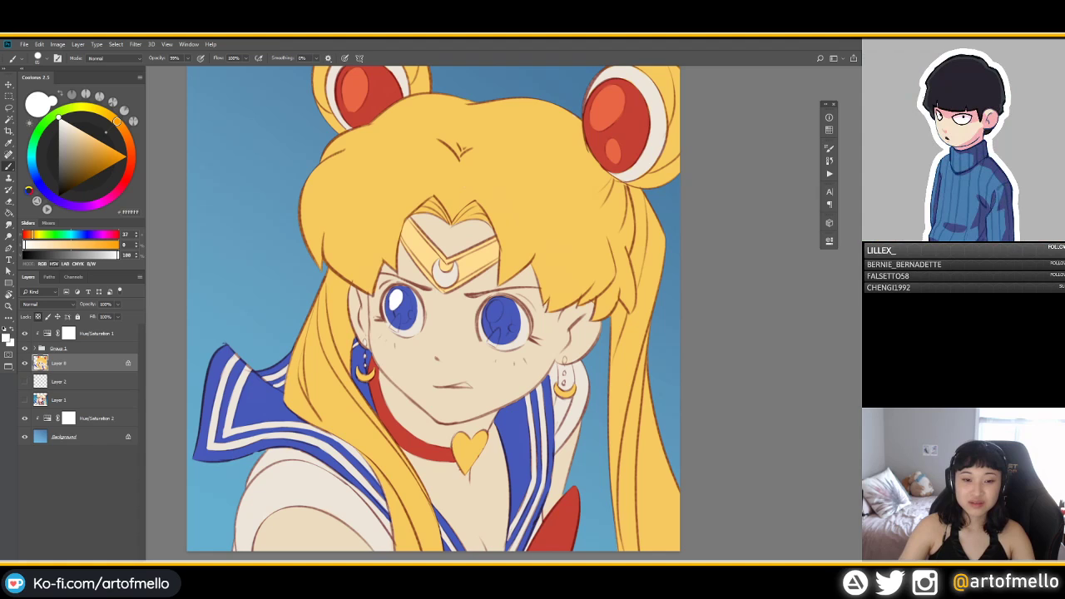
left_click_drag(397, 316, 395, 328)
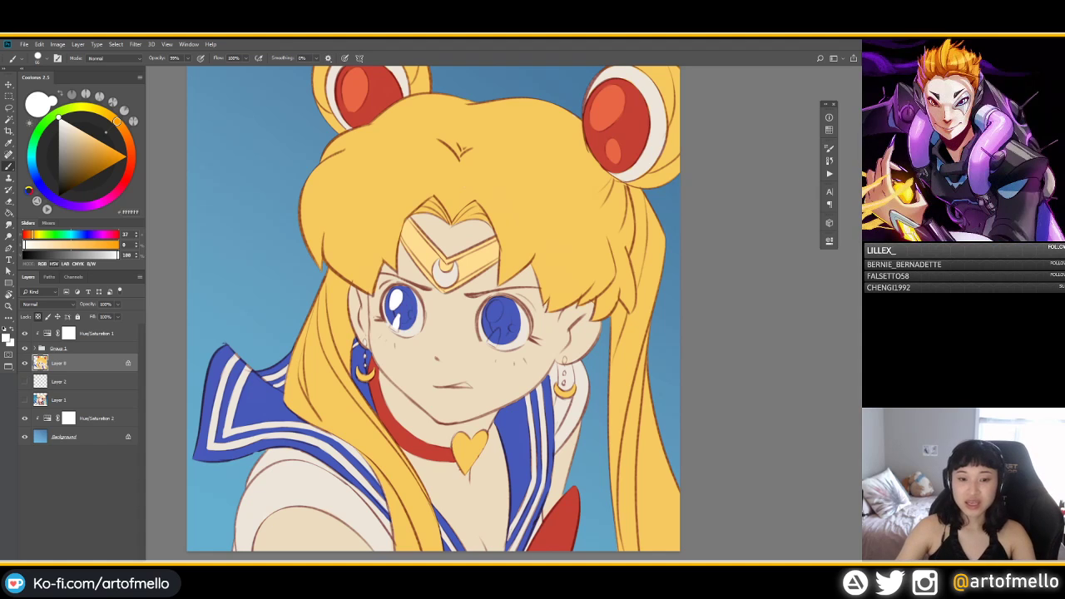
right_click(390, 307, "alt")
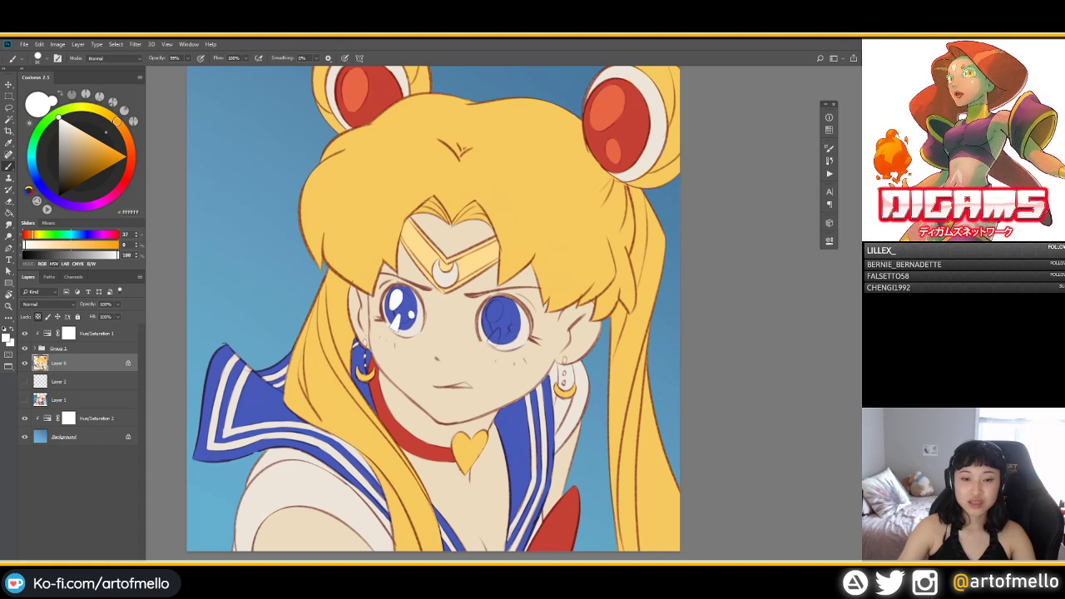
Step: Paint matching white highlights in the first iris: a large oval, a small dot and a lower wedge
left_click(494, 309)
mouse_move(494, 312)
left_mouse_down()
mouse_move(496, 303)
mouse_move(496, 317)
left_mouse_up()
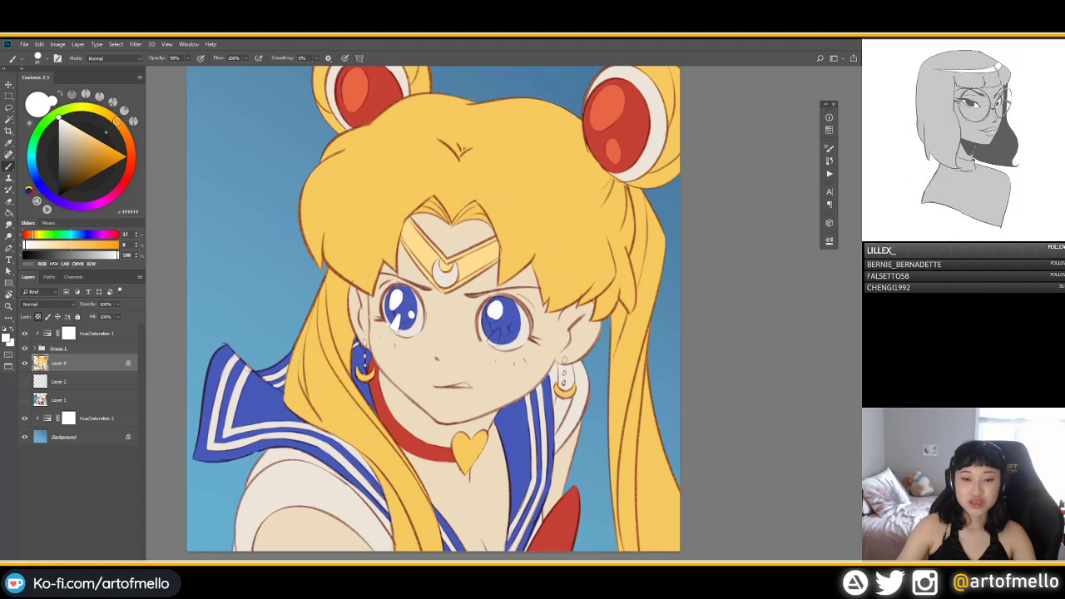
left_click_drag(489, 313, 493, 320)
left_click_drag(501, 321, 492, 320)
left_click_drag(500, 321, 503, 321)
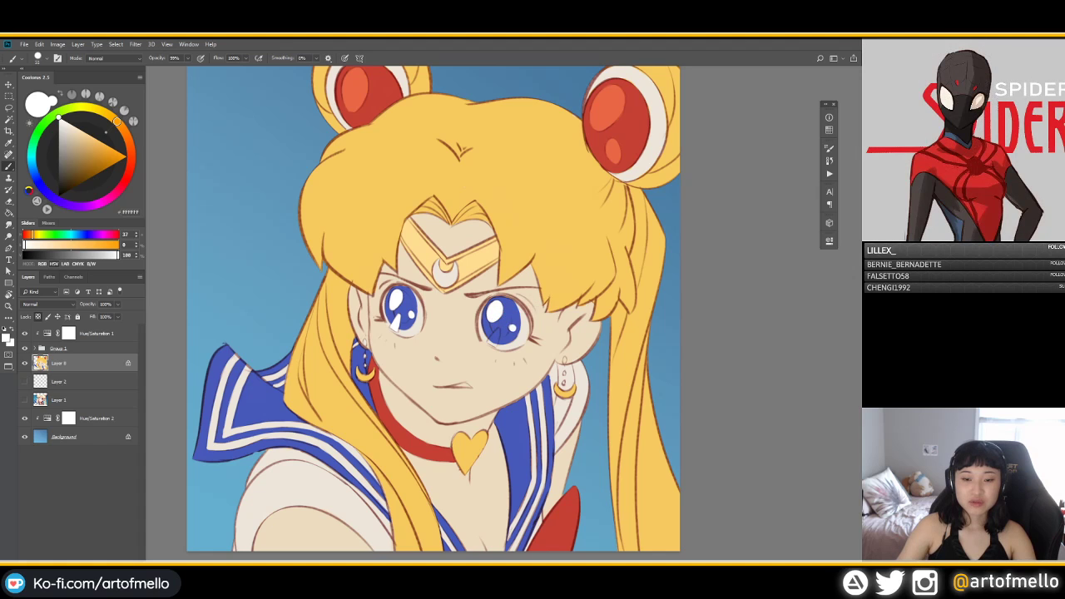
left_click(513, 327)
left_click_drag(498, 330, 490, 341)
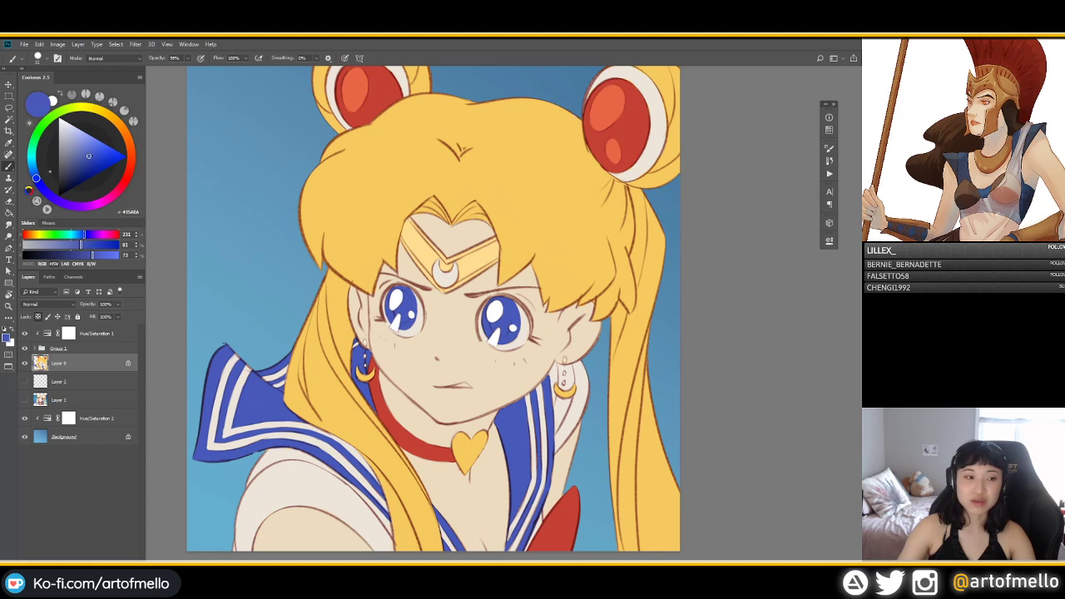
Step: Mix a darker violet-blue with hue 241 from the collar blue and sample white from the eye highlight
left_click(74, 162)
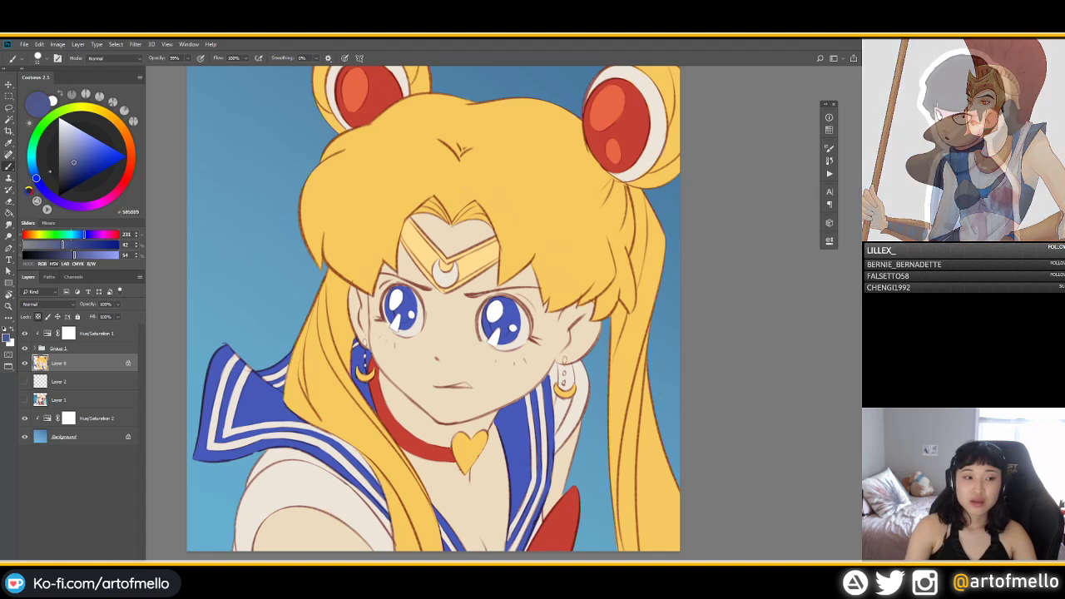
left_click_drag(74, 162, 73, 165)
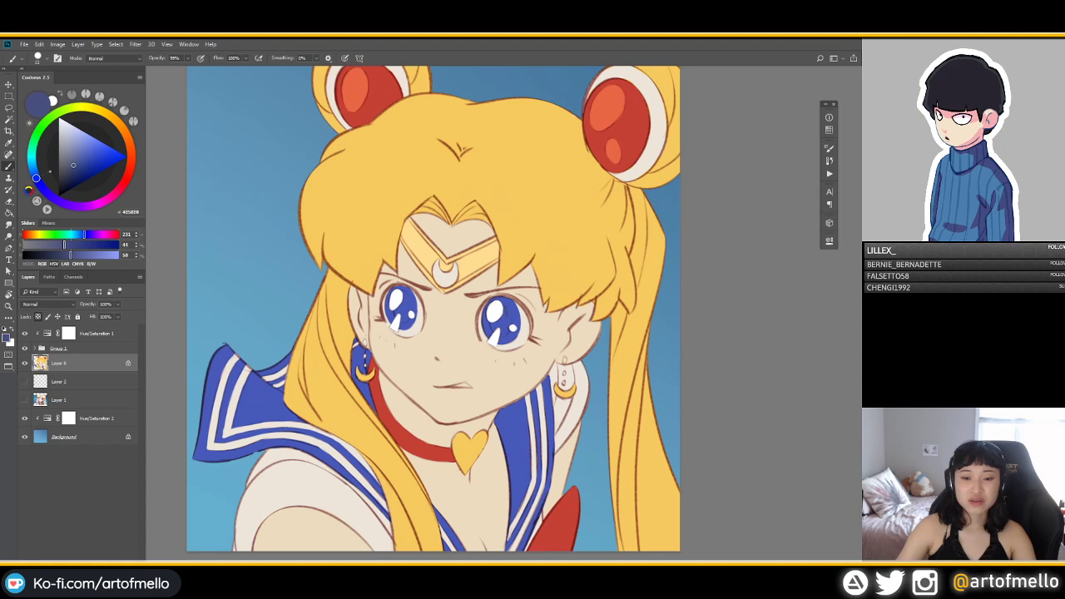
mouse_move(73, 165)
left_mouse_down()
mouse_move(90, 158)
mouse_move(38, 182)
left_mouse_up()
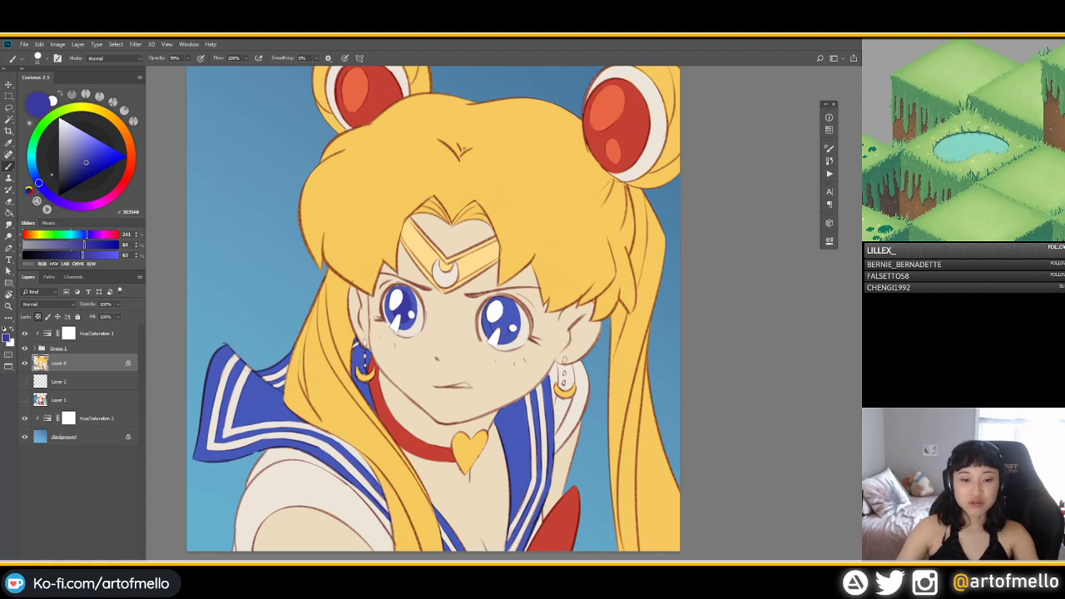
left_click(397, 295, "alt")
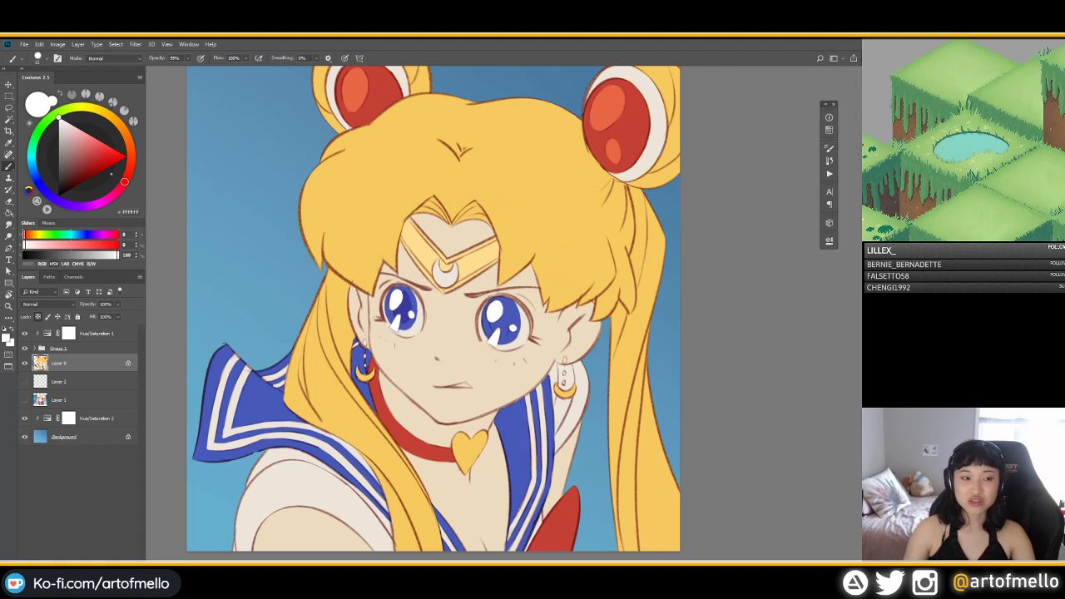
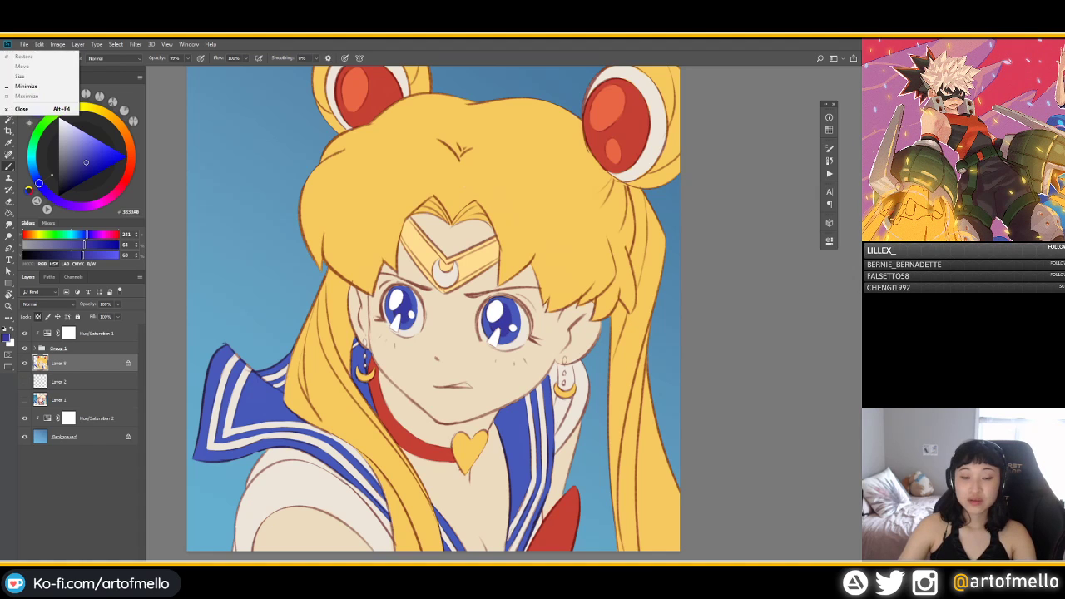
Step: Shift the hue of the whole flat color layer with Hue/Saturation so the yellow hair turns orange
key("ctrl+minus")
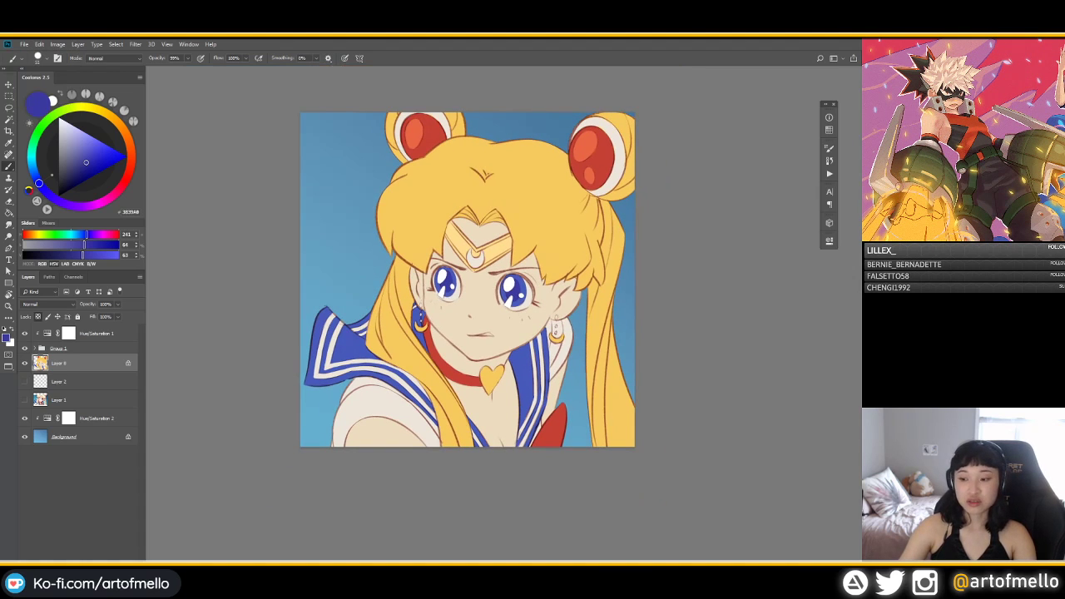
scroll(465, 332, "down", 1)
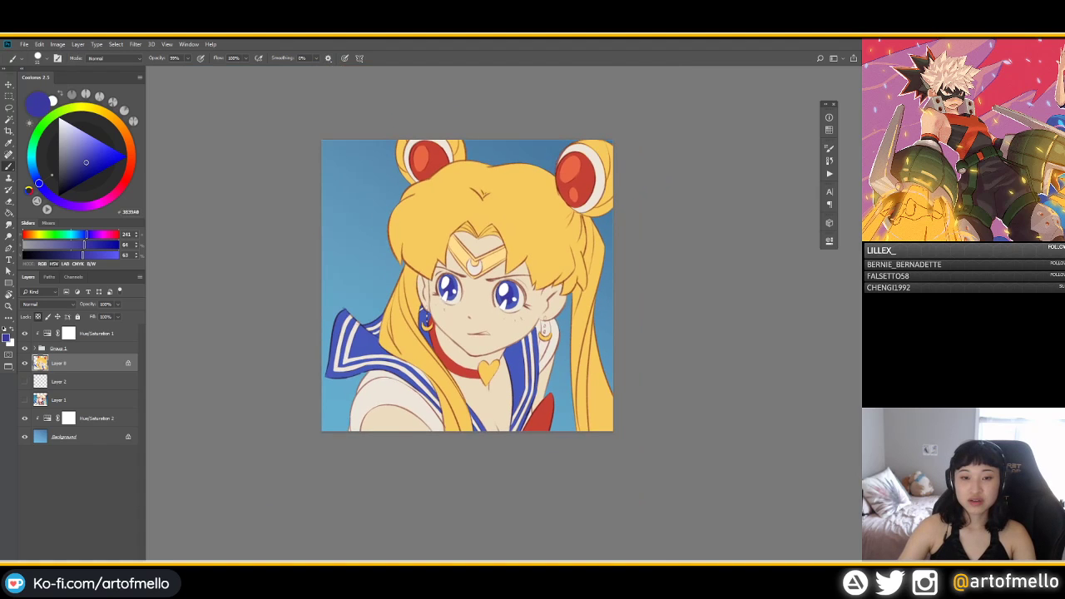
left_click_drag(465, 333, 446, 356)
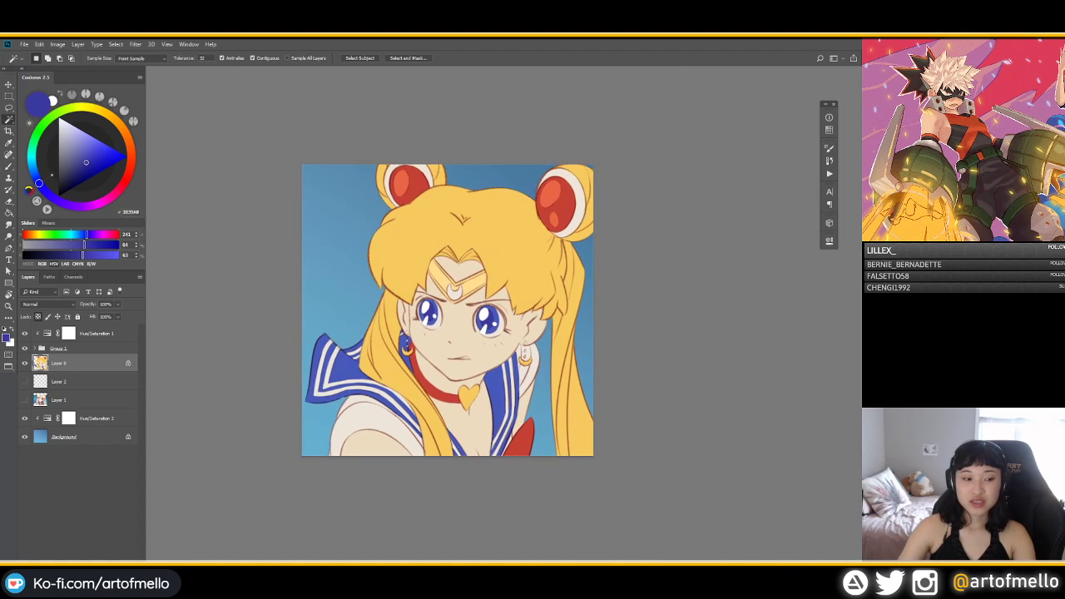
key("ctrl+u")
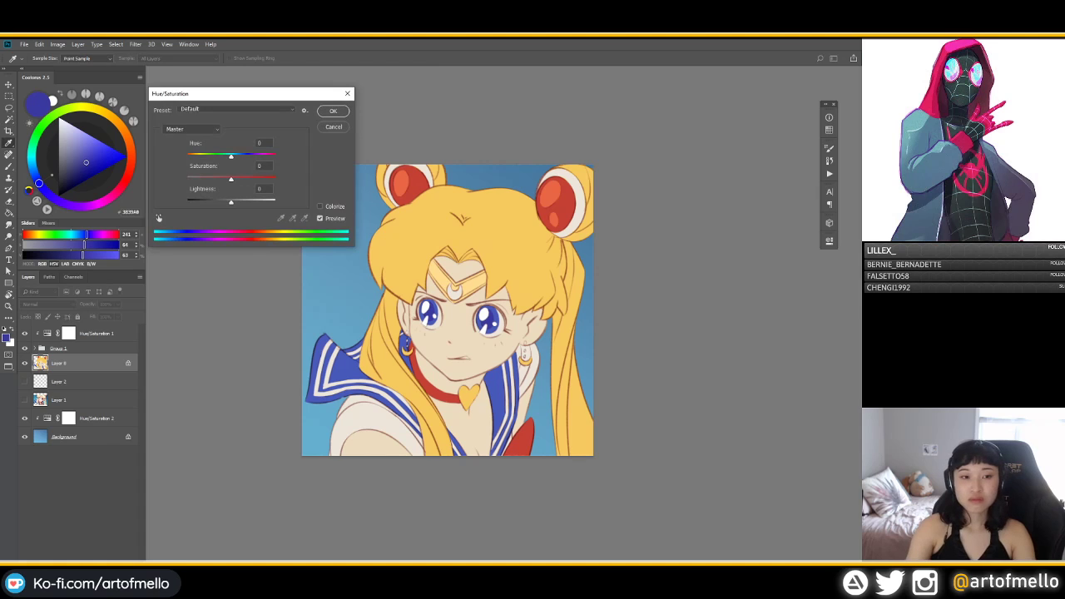
left_click_drag(231, 155, 226, 156)
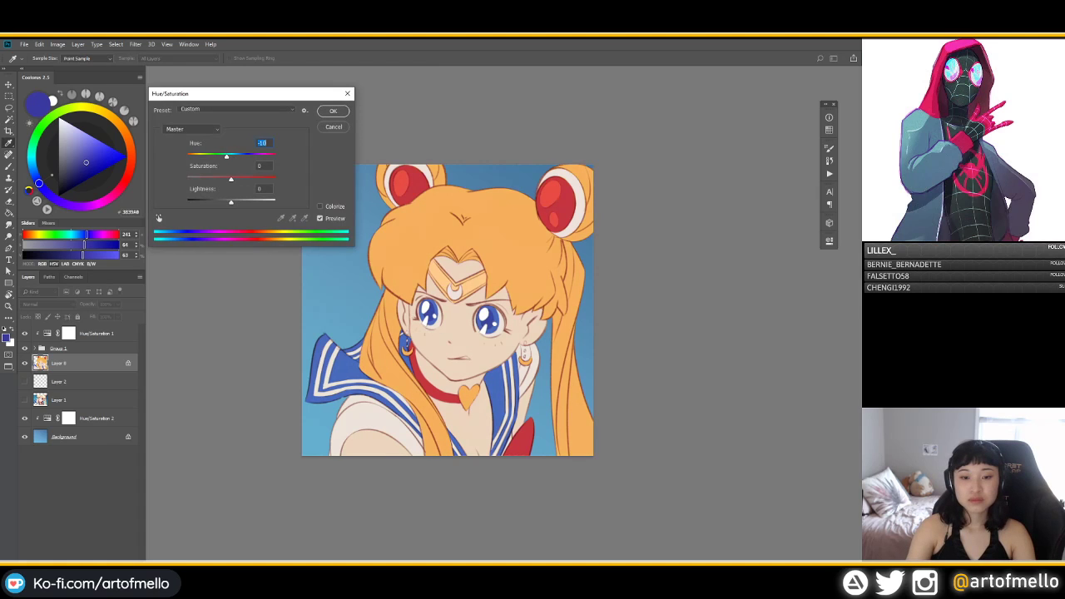
key("Return")
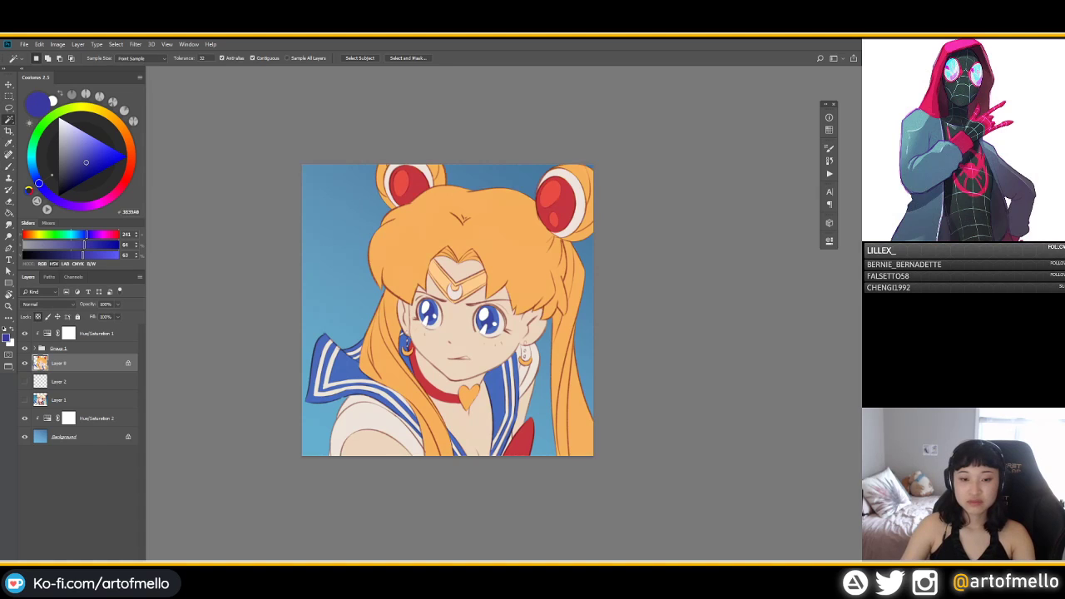
Step: Check the drawing's values in the grayscale proof view, return to color, and sample off-white from the artwork
key("ctrl+y")
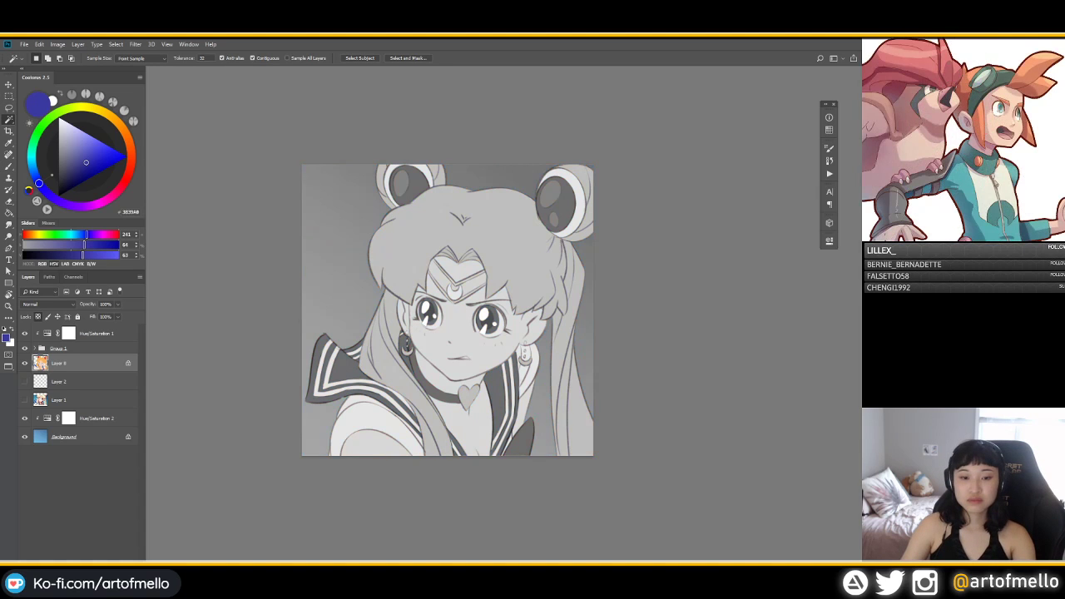
key("ctrl+y")
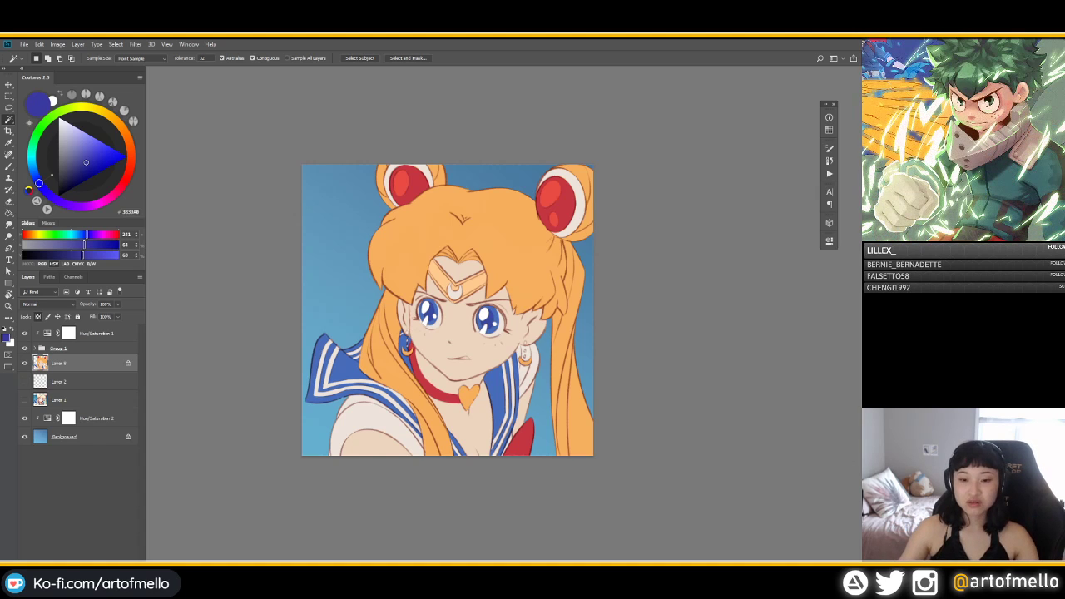
key("b")
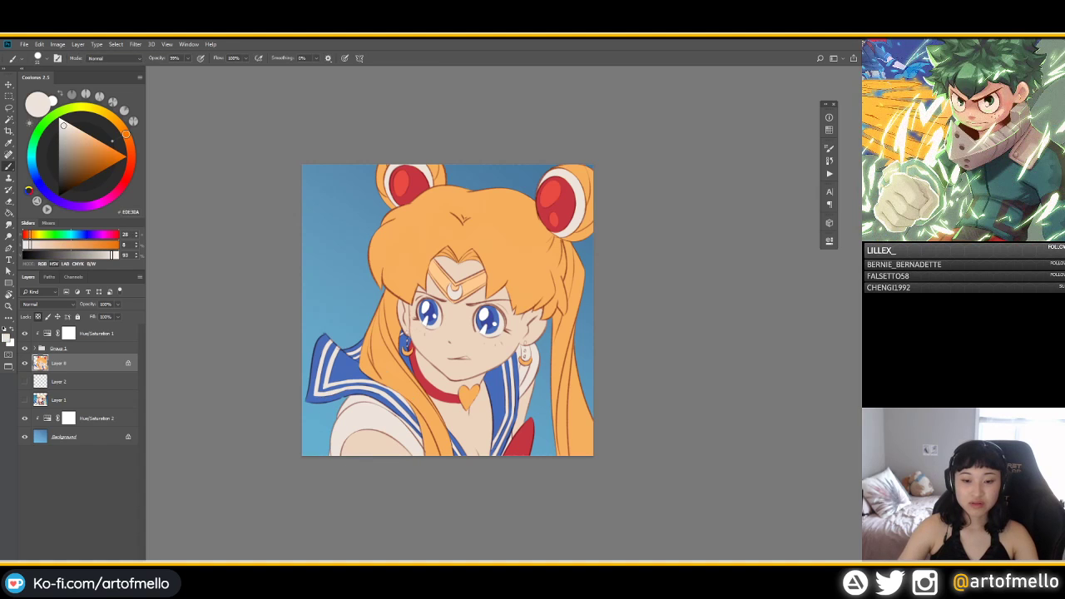
scroll(466, 354, "up", 4)
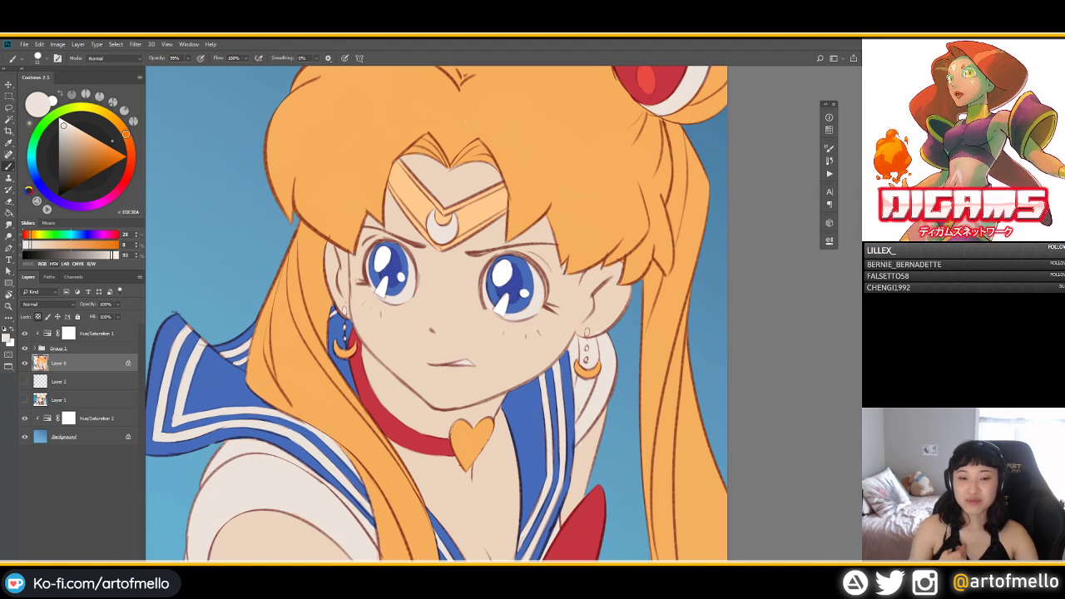
Step: Sample the hair orange, blue, tiara peach, off-white and skin colors in turn to compare the flat tones
left_click(418, 198, "alt")
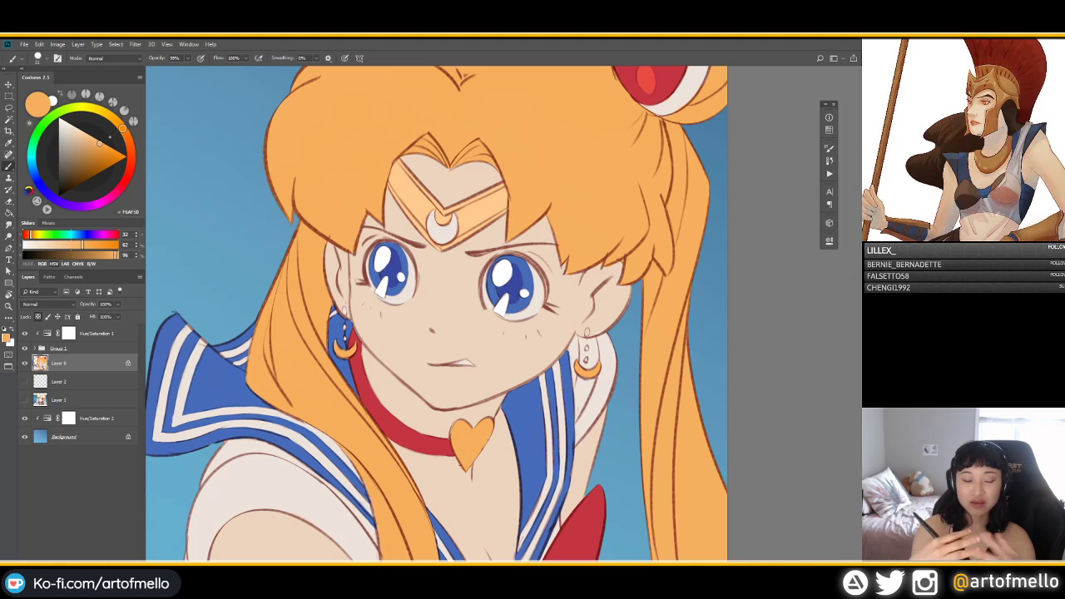
left_click(397, 250, "alt")
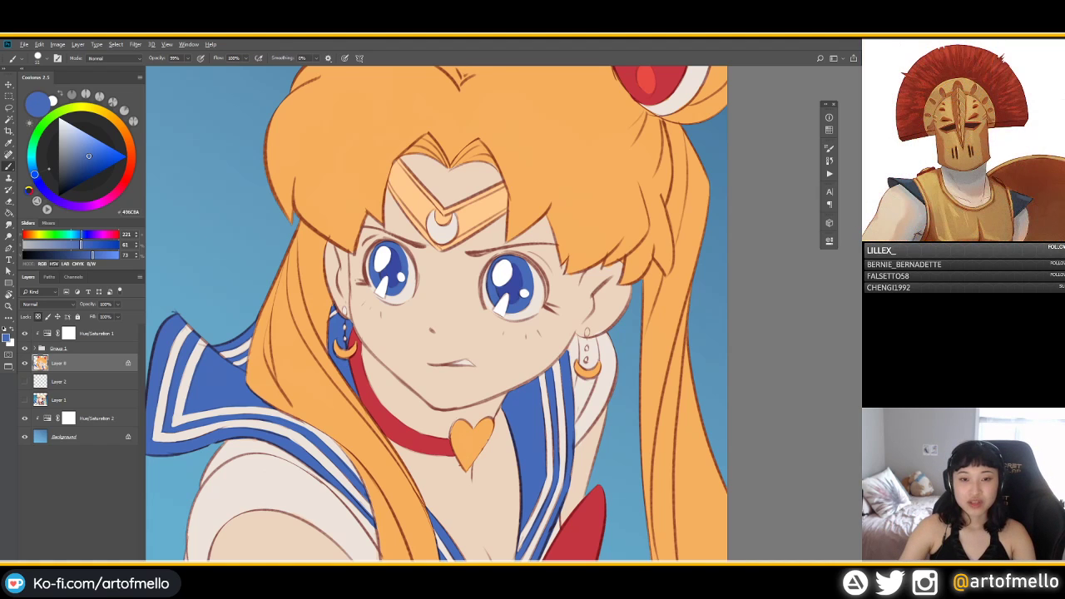
left_click_drag(471, 208, 474, 163)
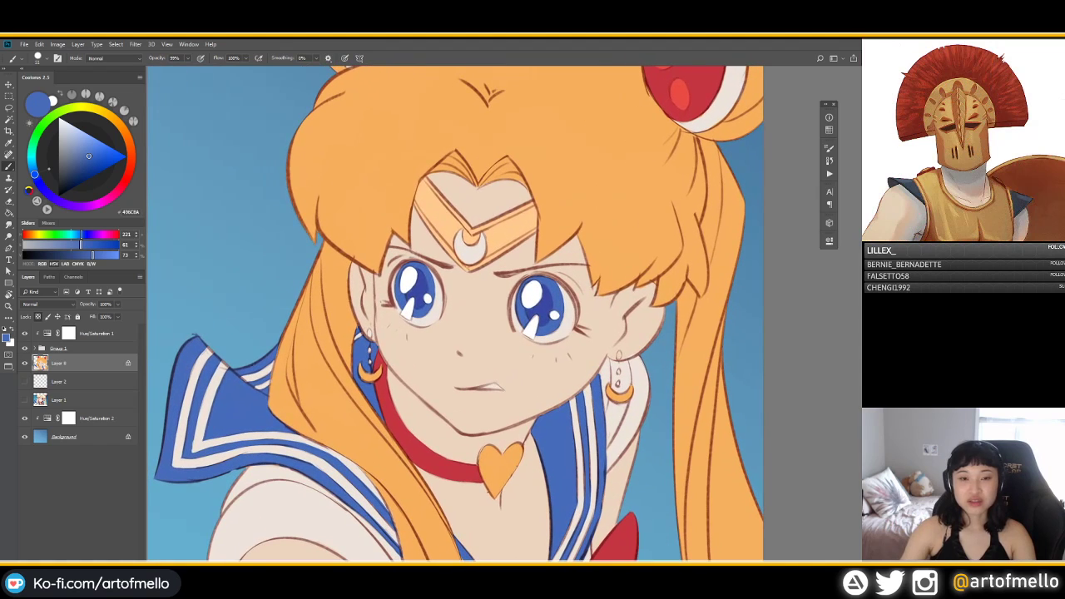
left_click(504, 225, "alt")
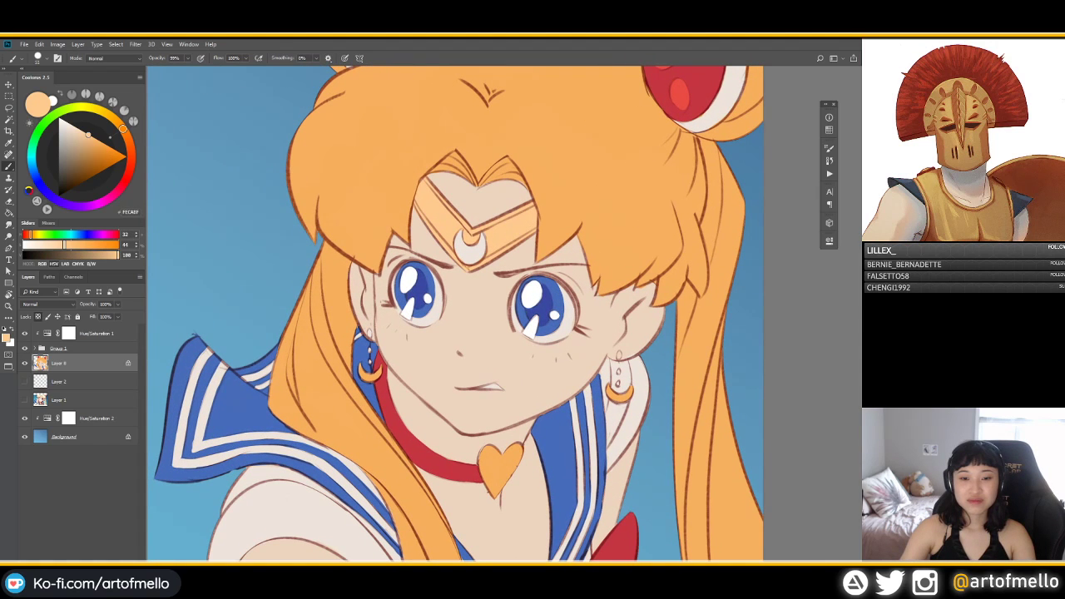
left_click(461, 244, "alt")
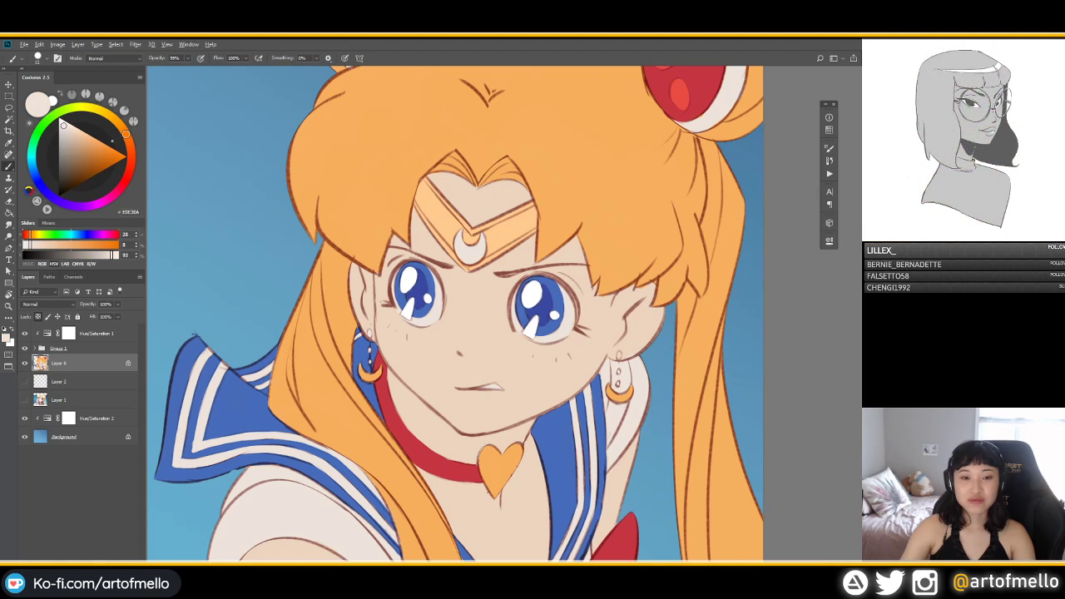
left_click_drag(484, 190, 434, 189)
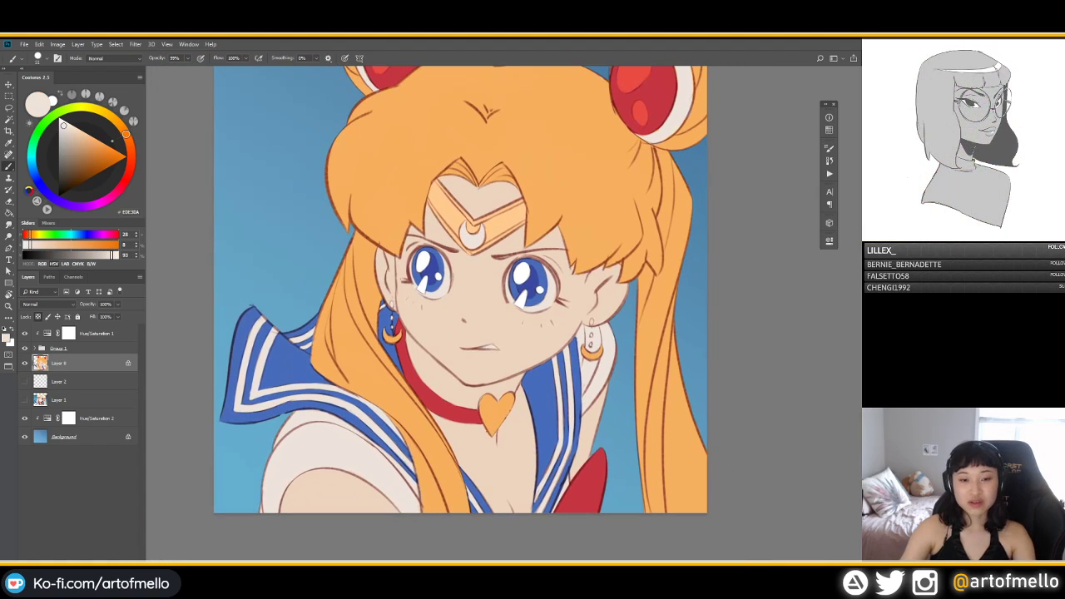
left_click(432, 166, "alt")
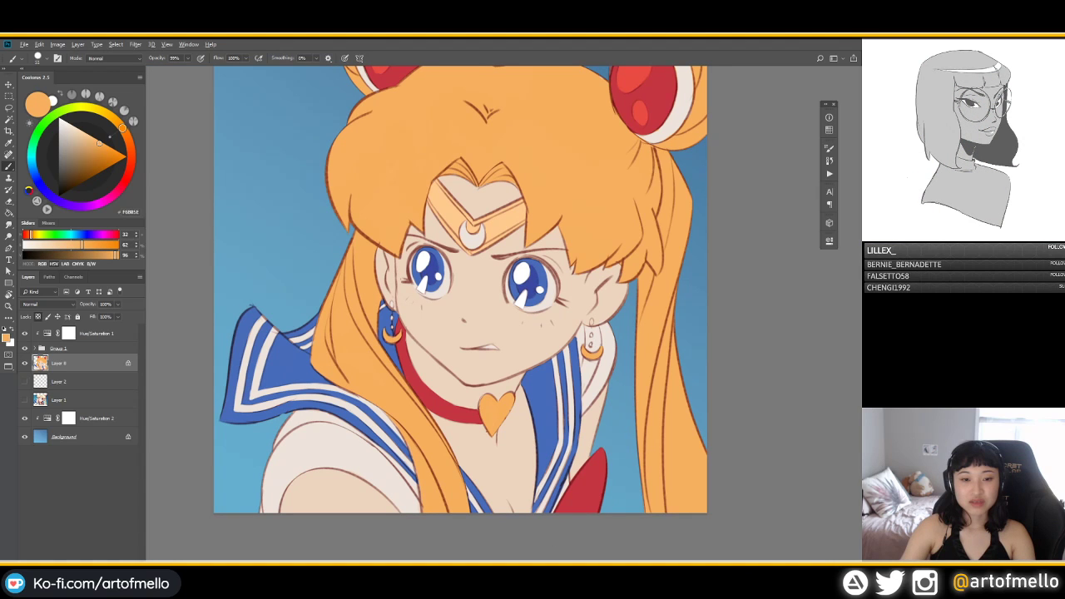
left_click(471, 199, "alt")
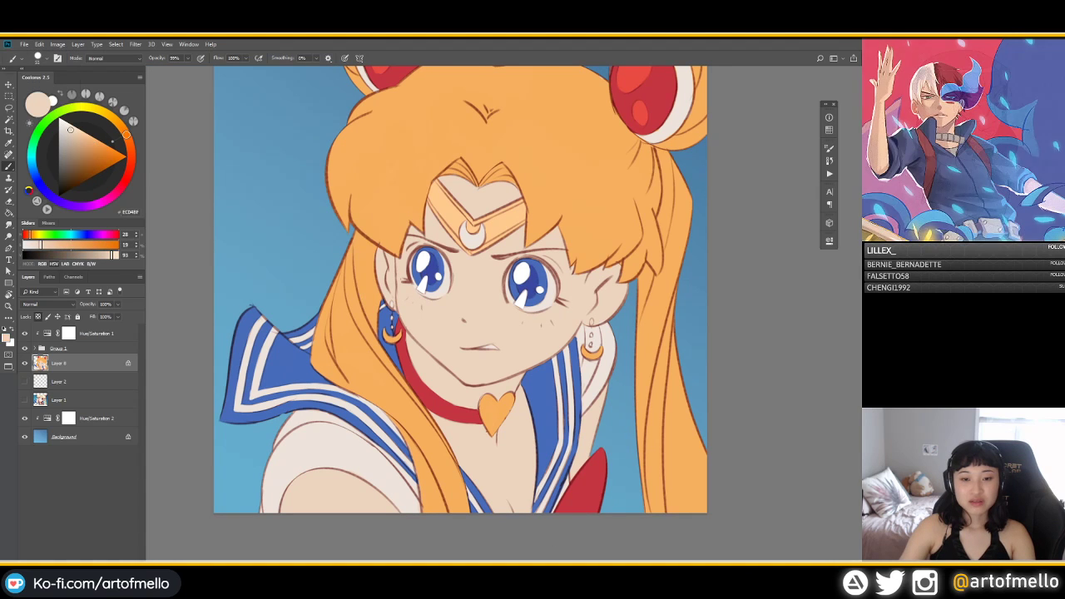
left_click_drag(451, 226, 362, 267)
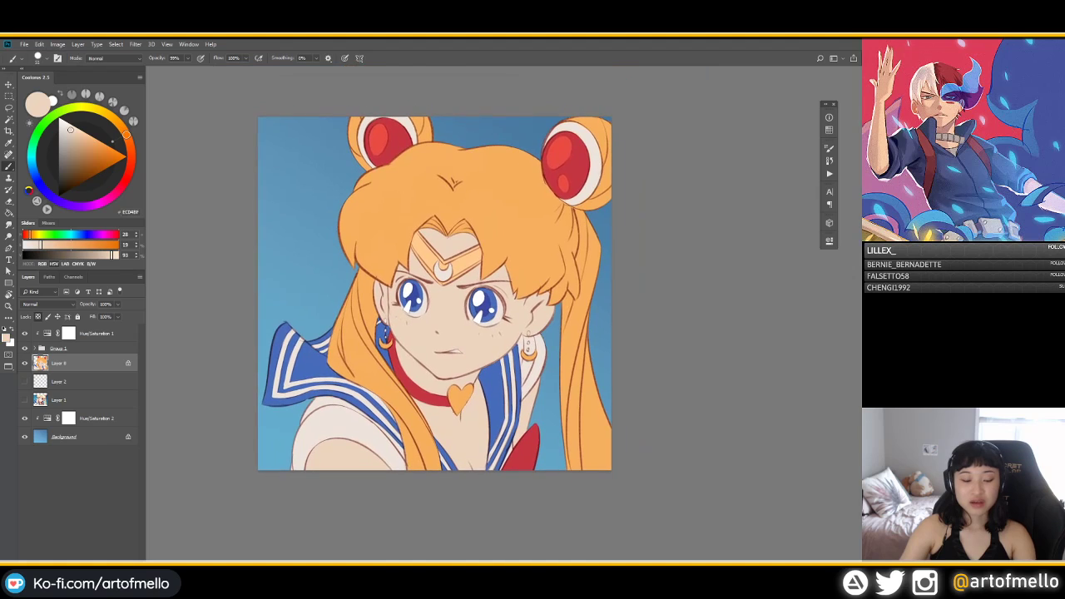
Step: Select the tiara's gold bands in the grayscale proof view, darken them with Hue/Saturation at about -17 lightness, and return to color
key("ctrl+y")
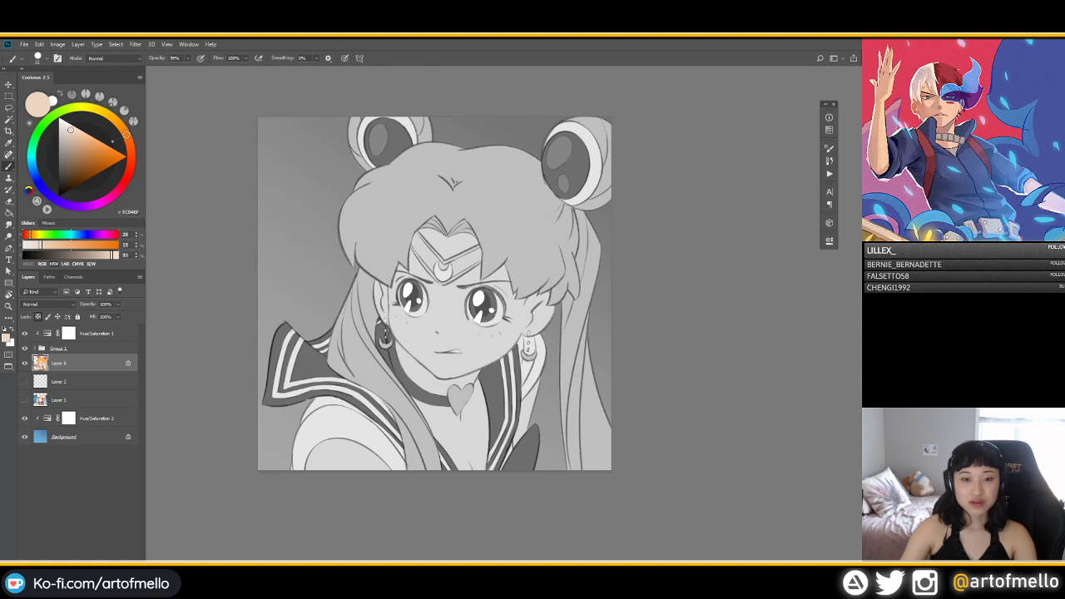
key("w")
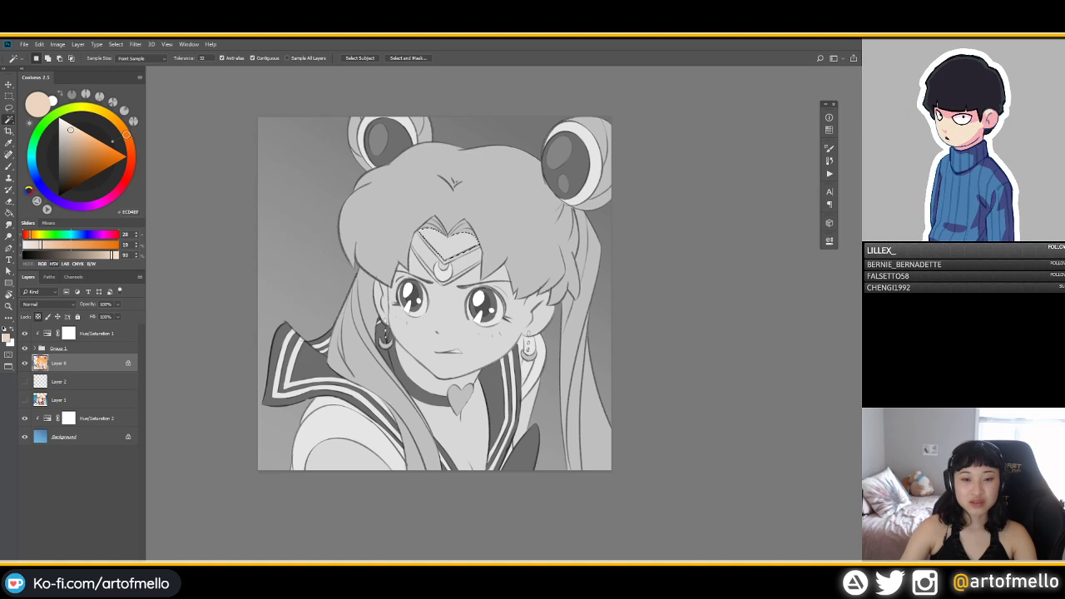
left_click(449, 247)
left_click(441, 267, "shift")
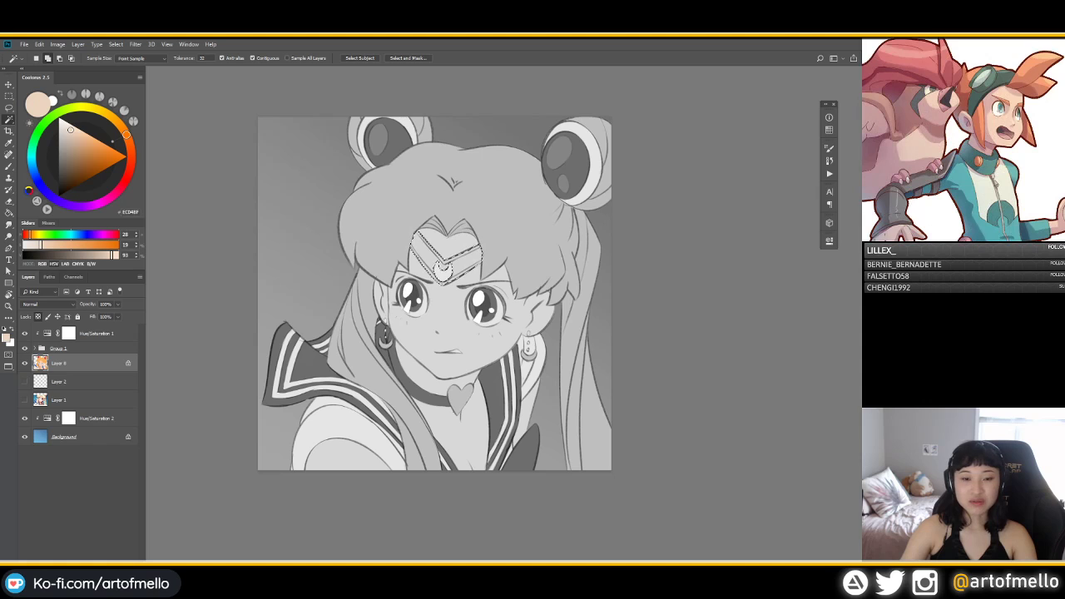
key("ctrl+d")
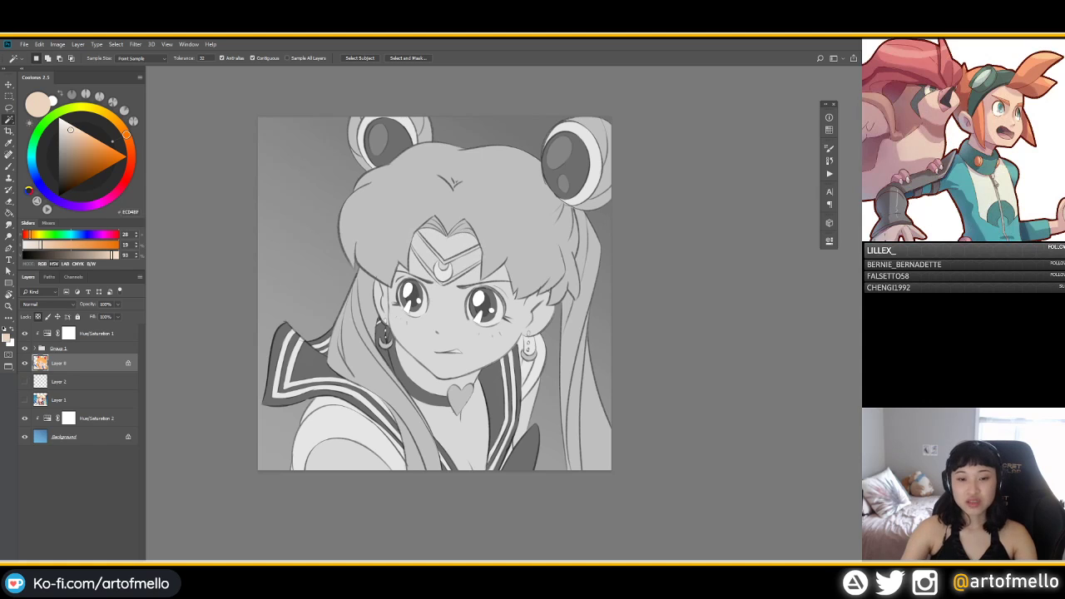
key("ctrl+y")
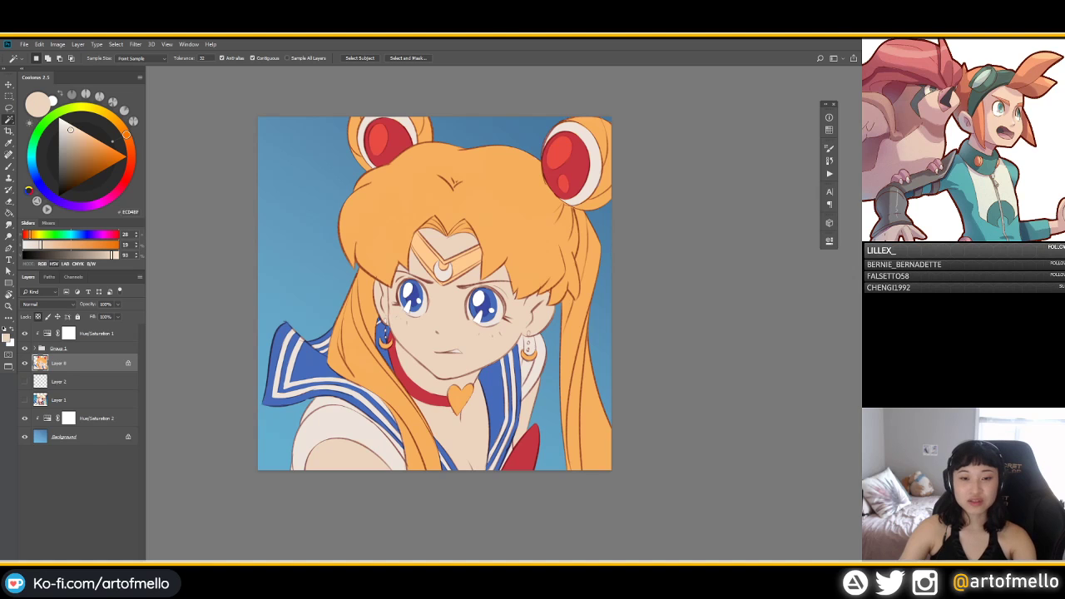
key("ctrl+y")
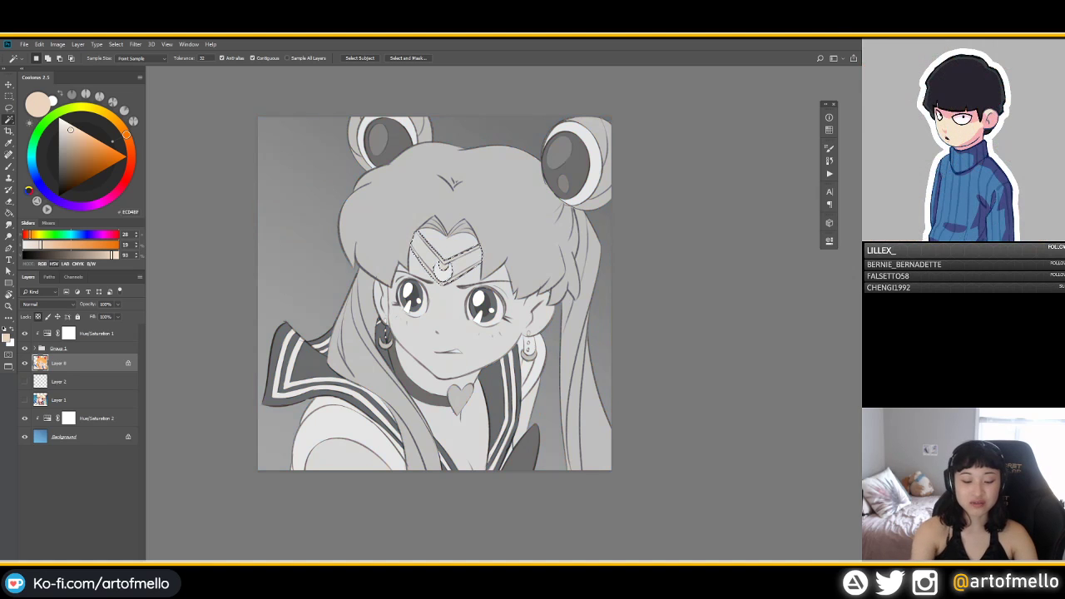
key("ctrl+u")
left_click_drag(231, 201, 223, 201)
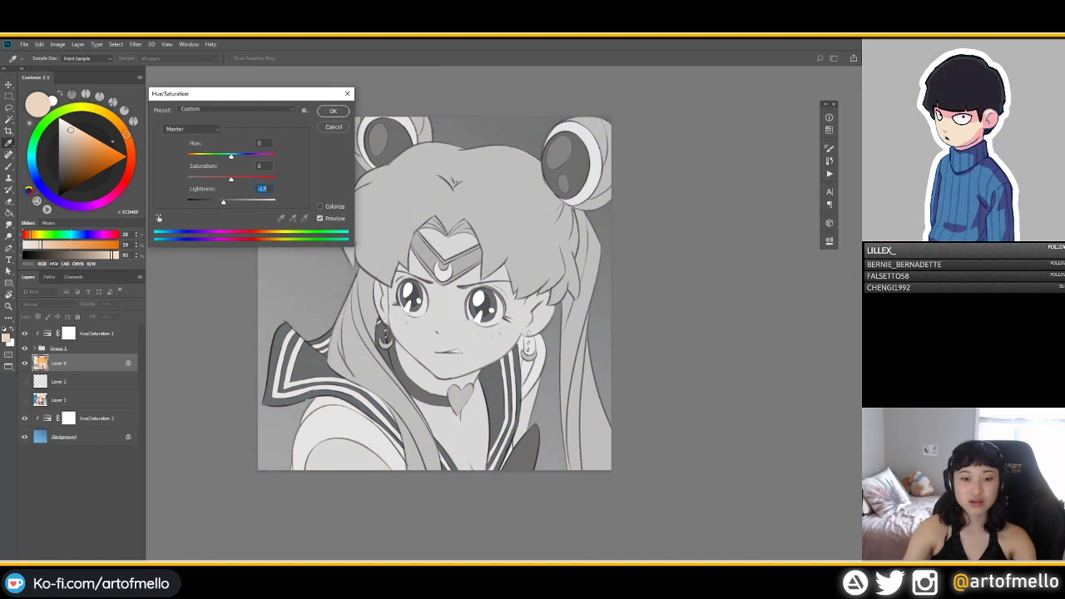
key("ctrl+y")
key("Return")
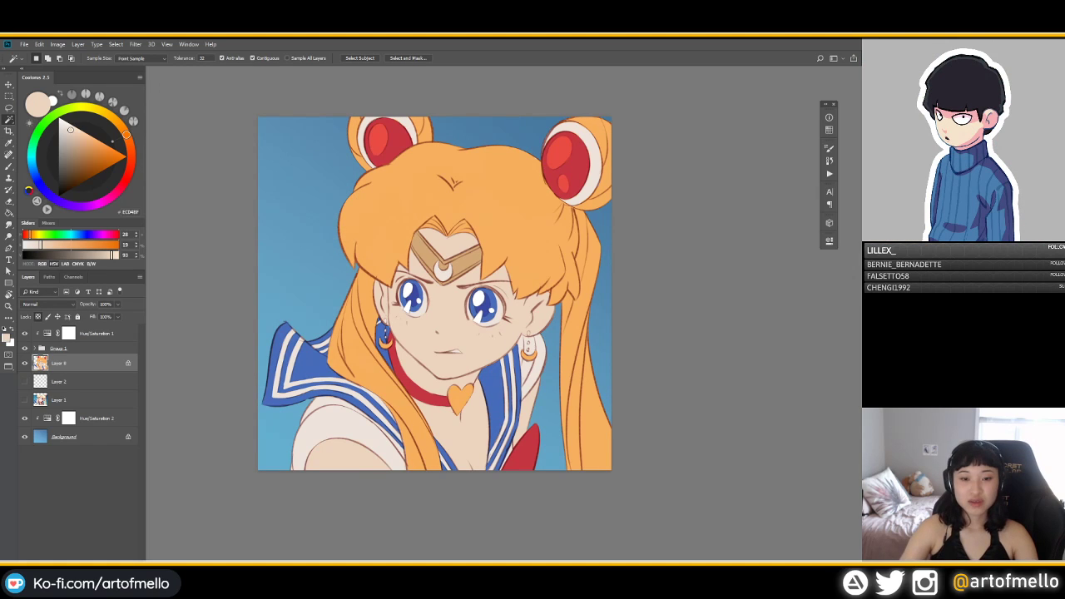
Step: Mix a pale beige with hue 32, saturation 20 and brightness 91, and fill the tiara's crescent moon with it
key("m")
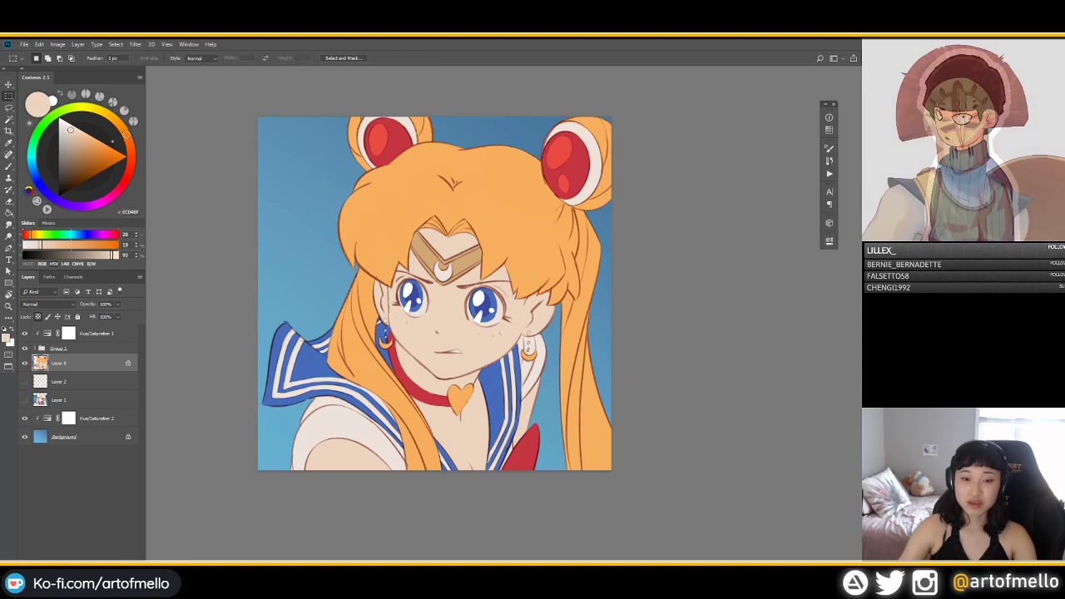
key("b")
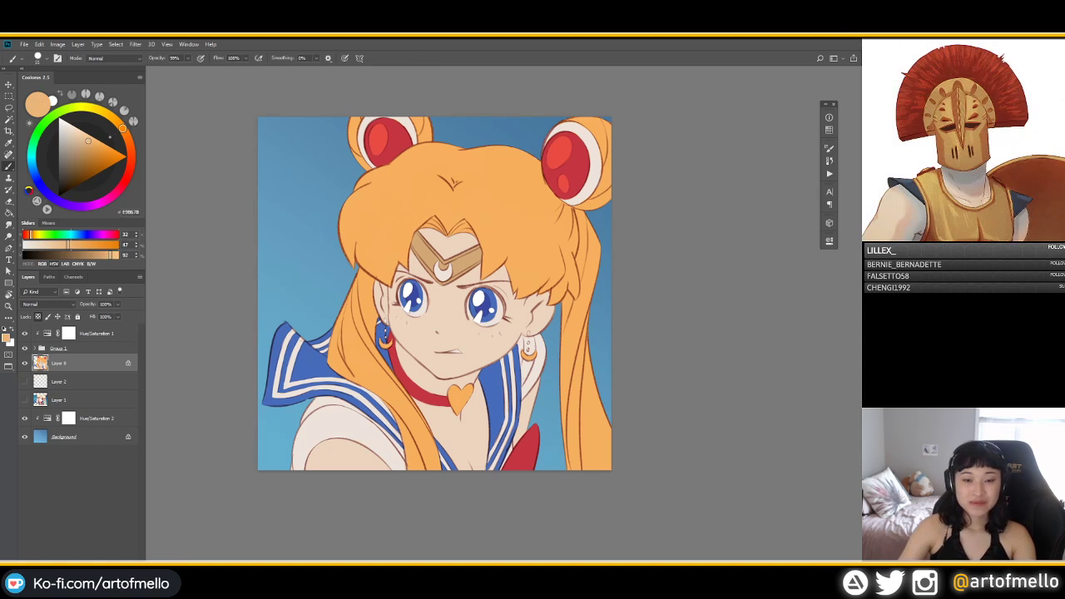
key("g")
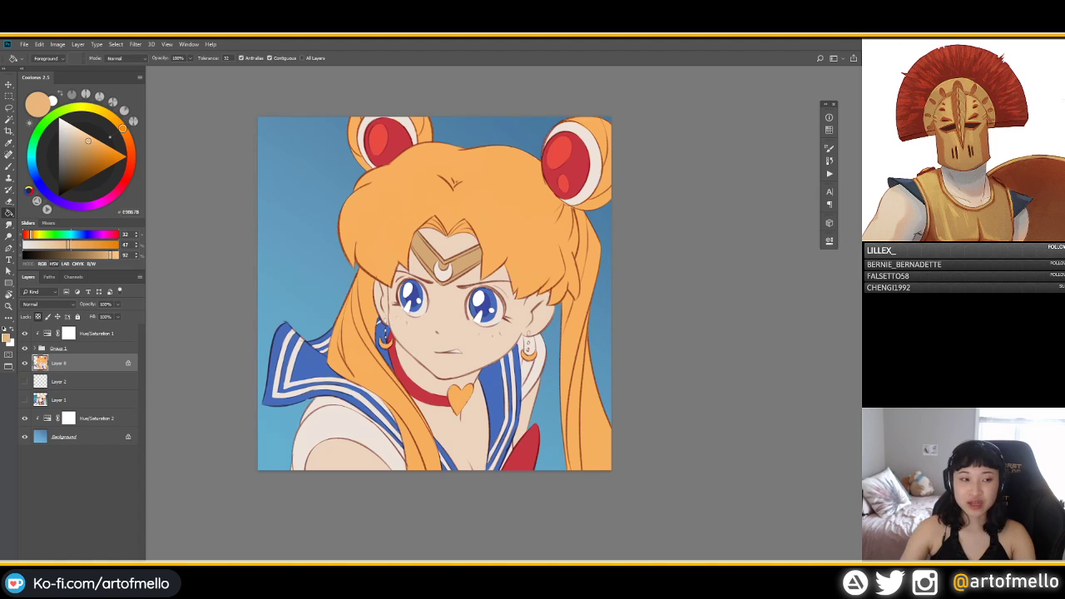
key("b")
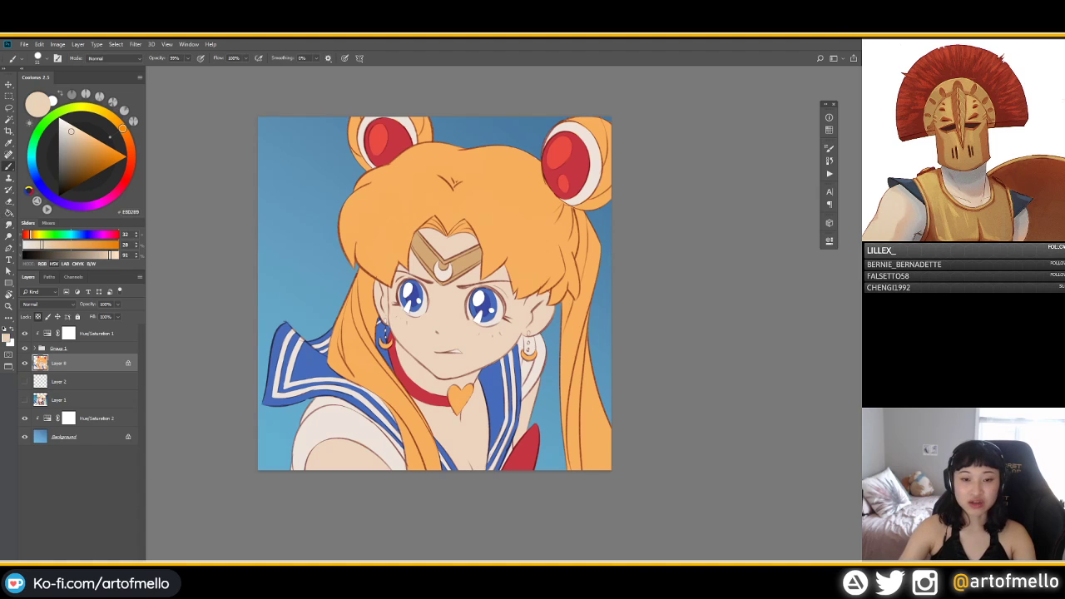
key("g")
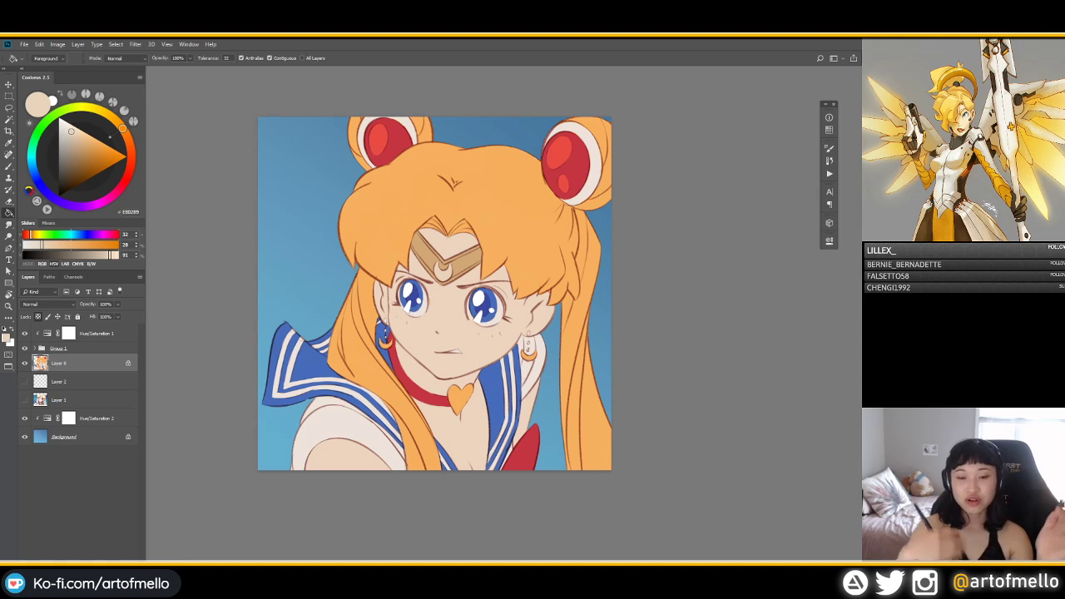
key("b")
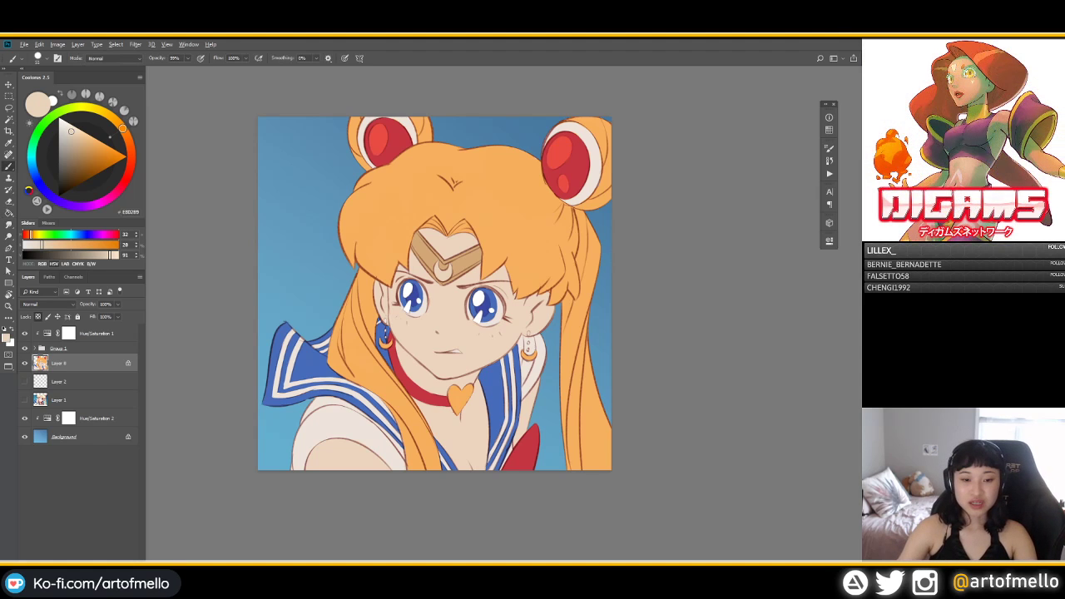
Step: Sample the sleeve's off-white, the shoulder's skin tone and the hair's orange to compare them
left_click(345, 426, "alt")
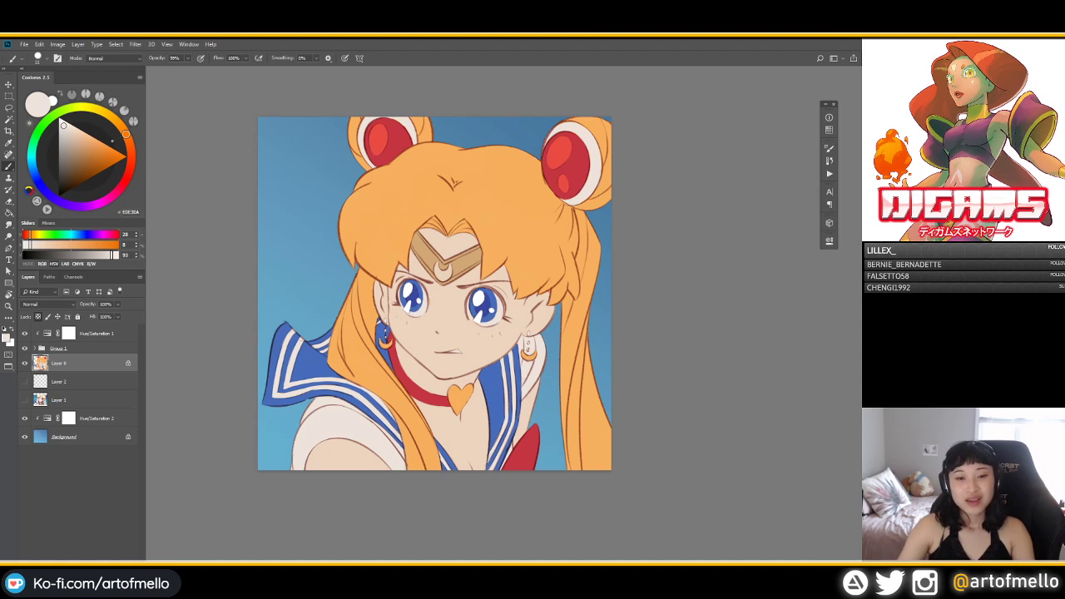
left_click(345, 456, "alt")
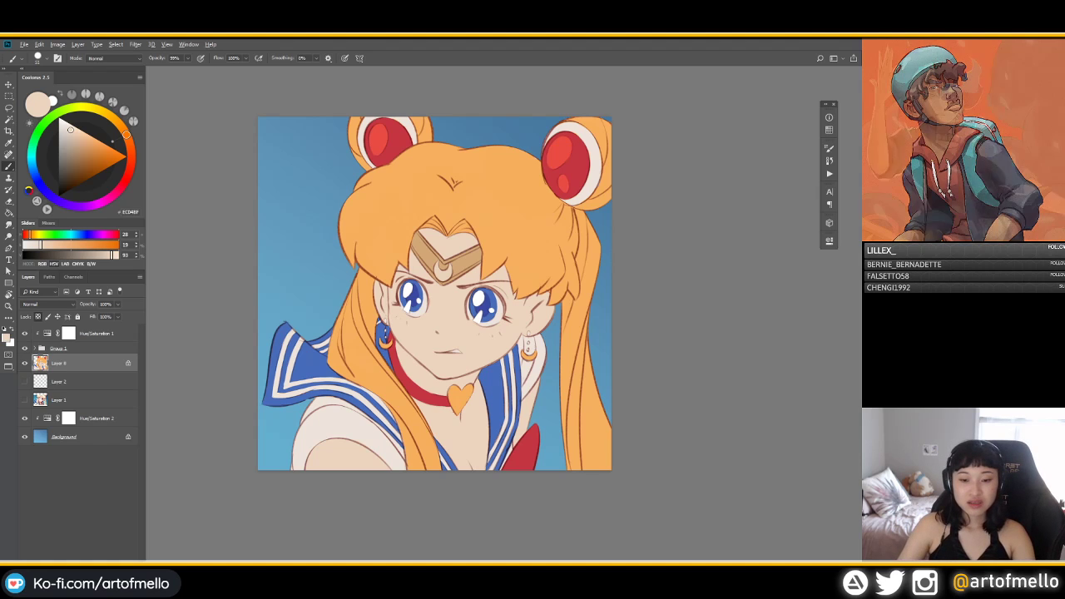
left_click(345, 424, "alt")
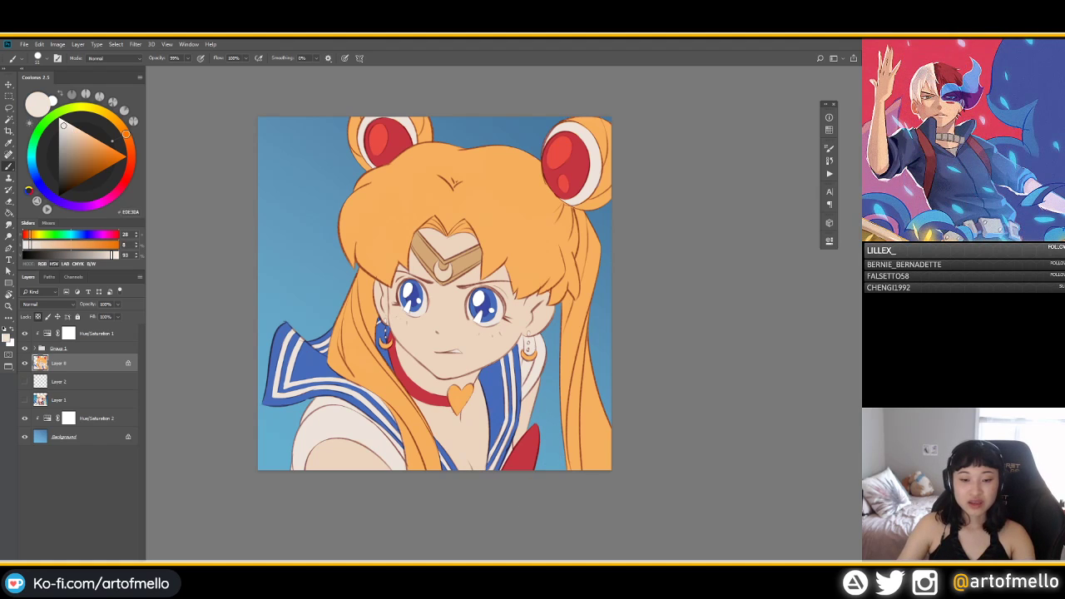
left_click(374, 375, "alt")
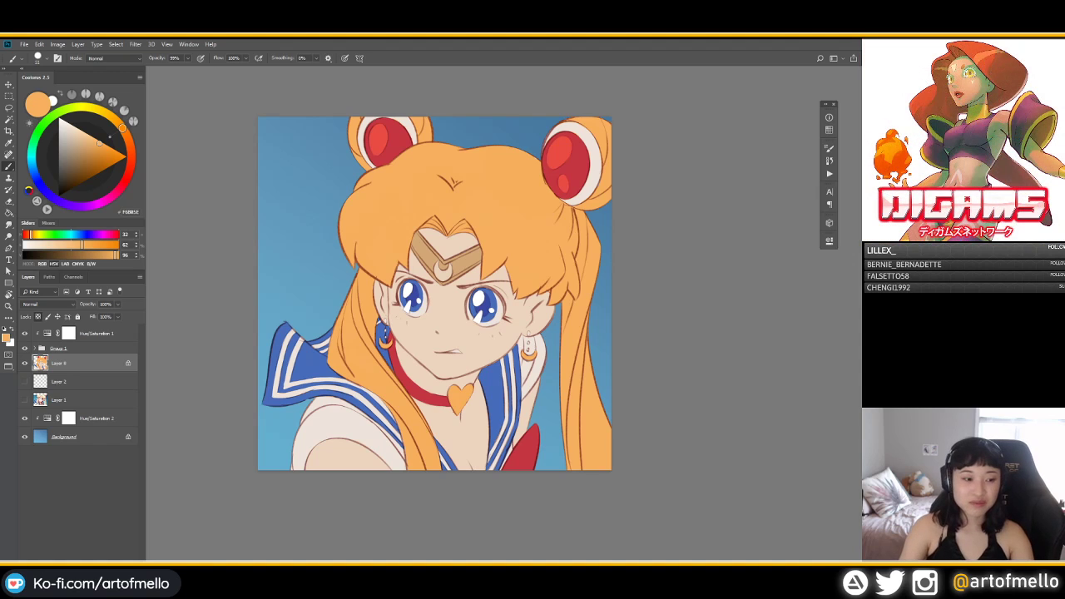
Step: Add a Hue/Saturation adjustment layer above the flat color layer and clip it to that layer
left_click(88, 559)
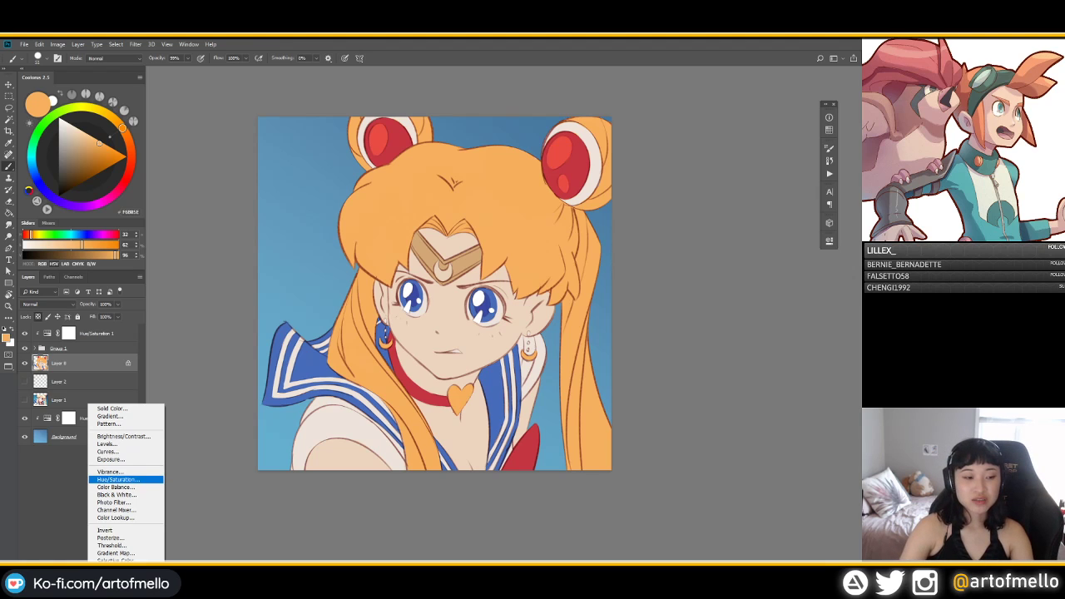
left_click(116, 479)
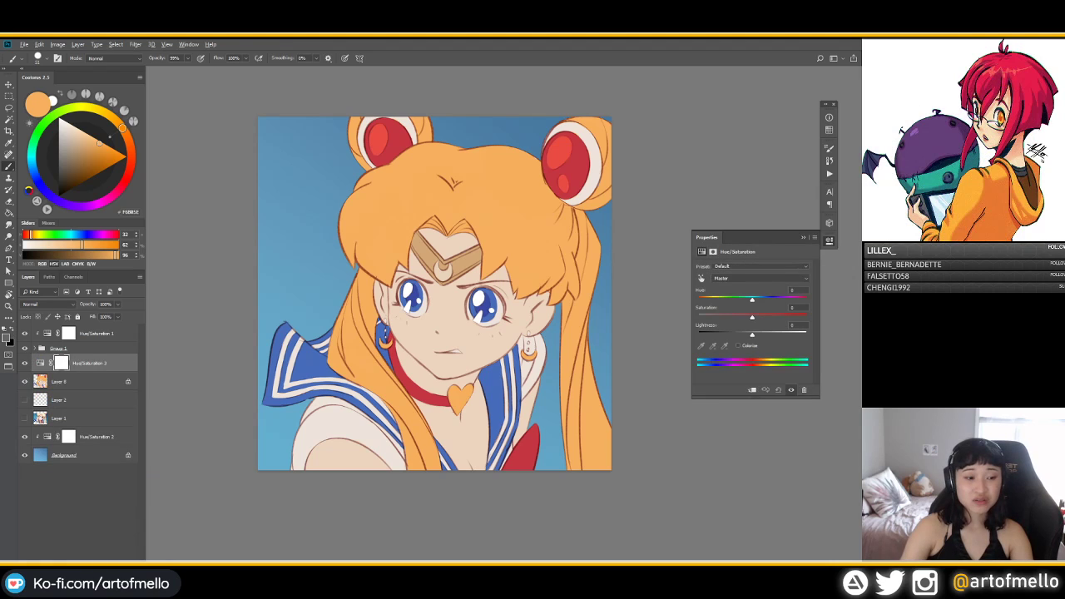
key("ctrl+alt+g")
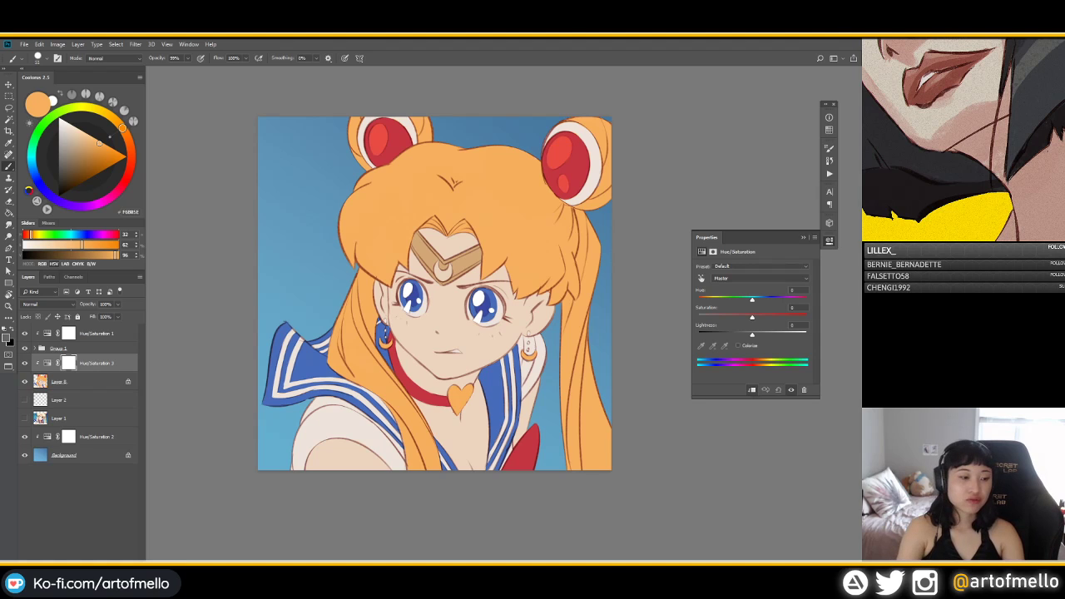
Step: Toggle the flat color layer's transparency lock off and on, and reselect the Hue/Saturation adjustment clipped to it
left_click(25, 381)
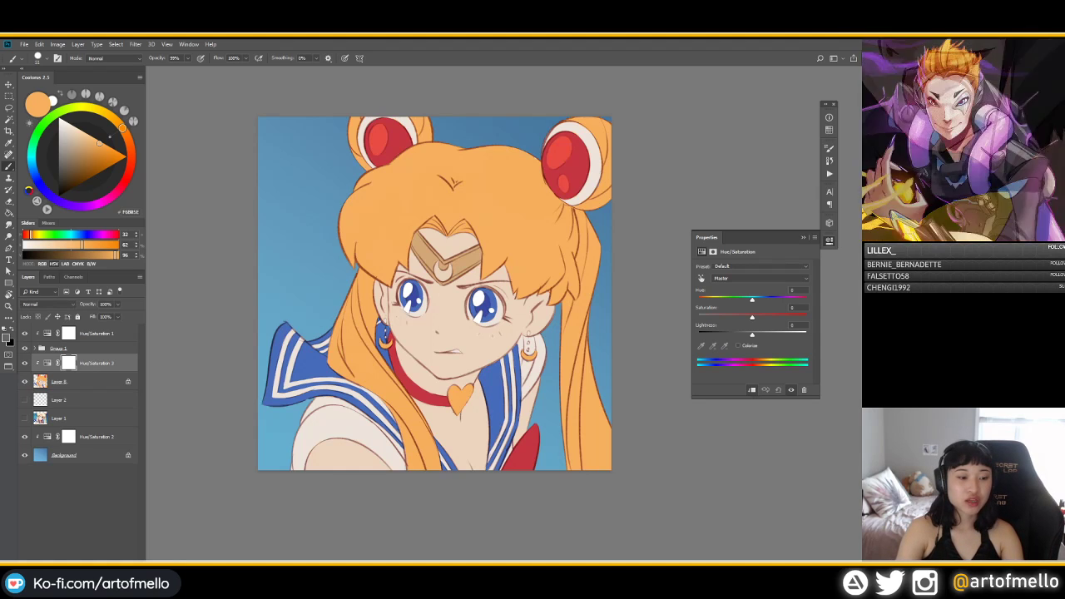
left_click(48, 362)
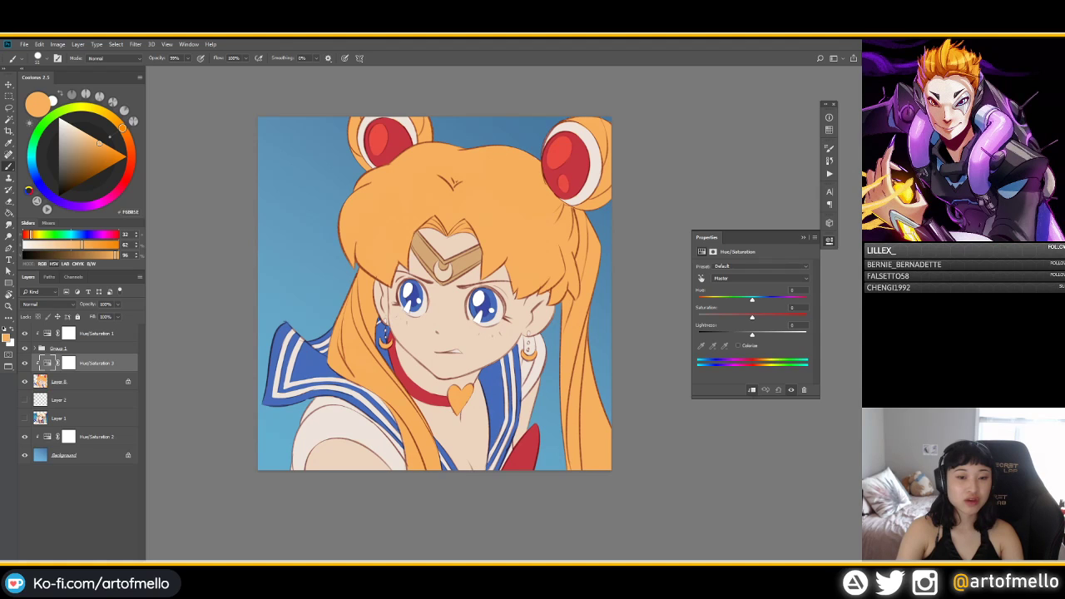
left_click(58, 381)
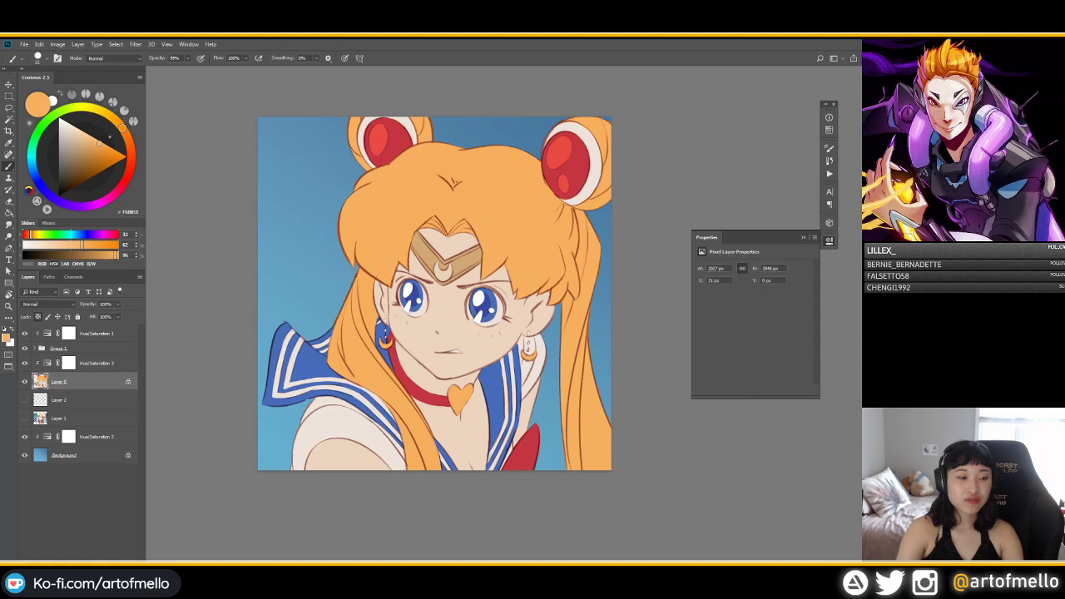
left_click(38, 317)
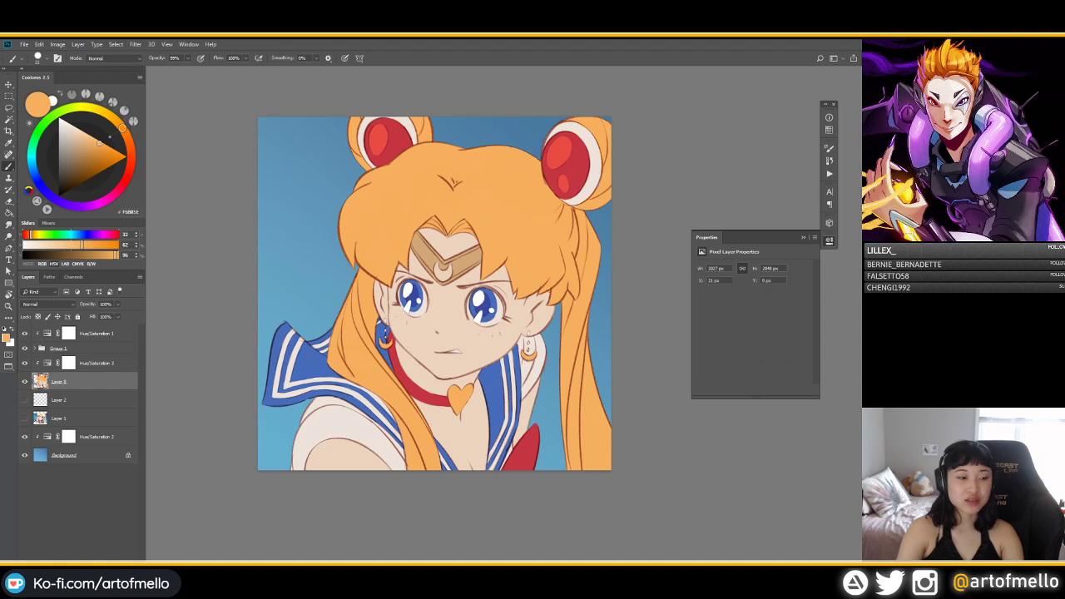
left_click(37, 316)
left_click(96, 363)
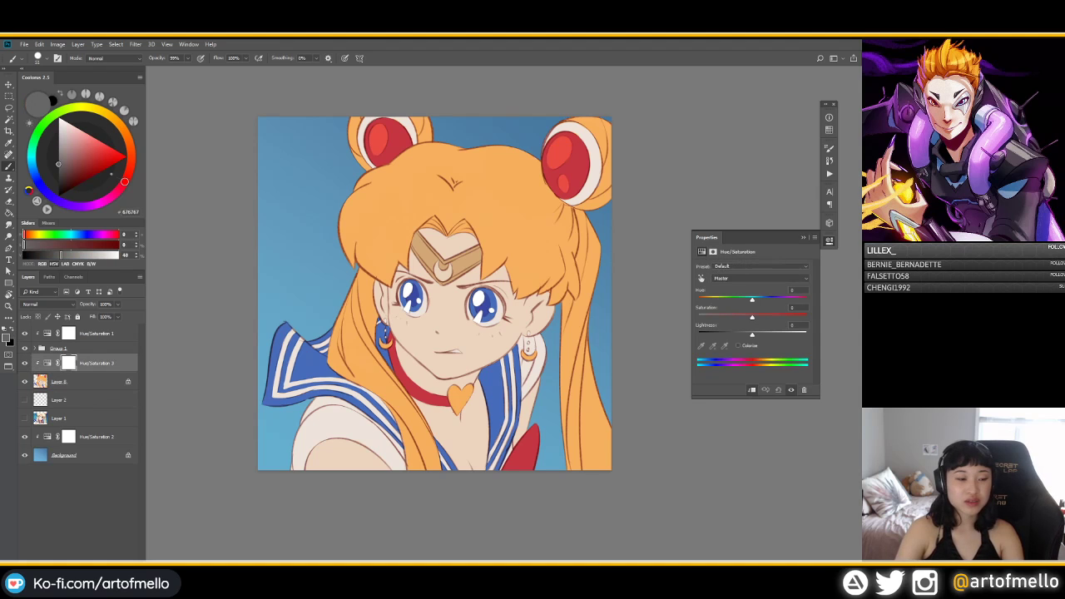
left_click(88, 555)
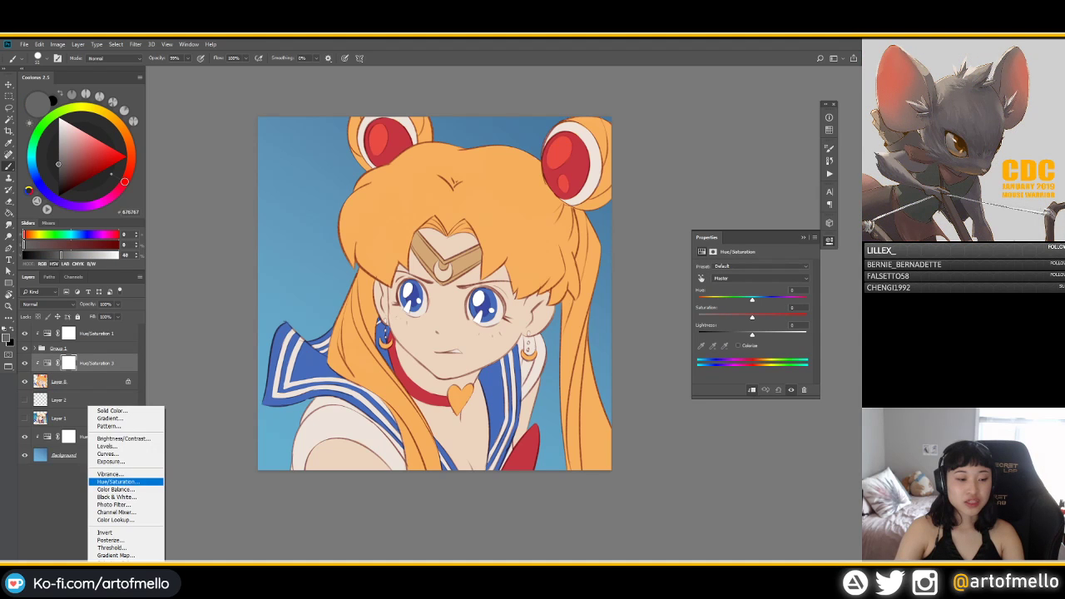
left_click(118, 481)
key("ctrl+z")
Step: Set the clipped Hue/Saturation layer above the flats to Multiply and colorize it dark reddish brown with saturation 24 and lightness -48
left_click(48, 363)
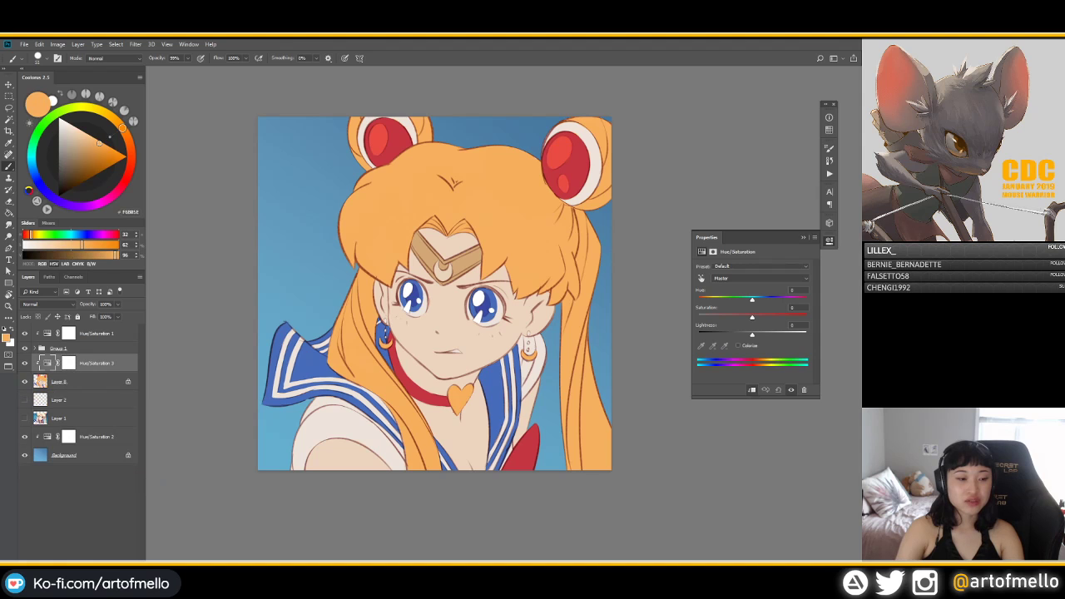
left_click(47, 303)
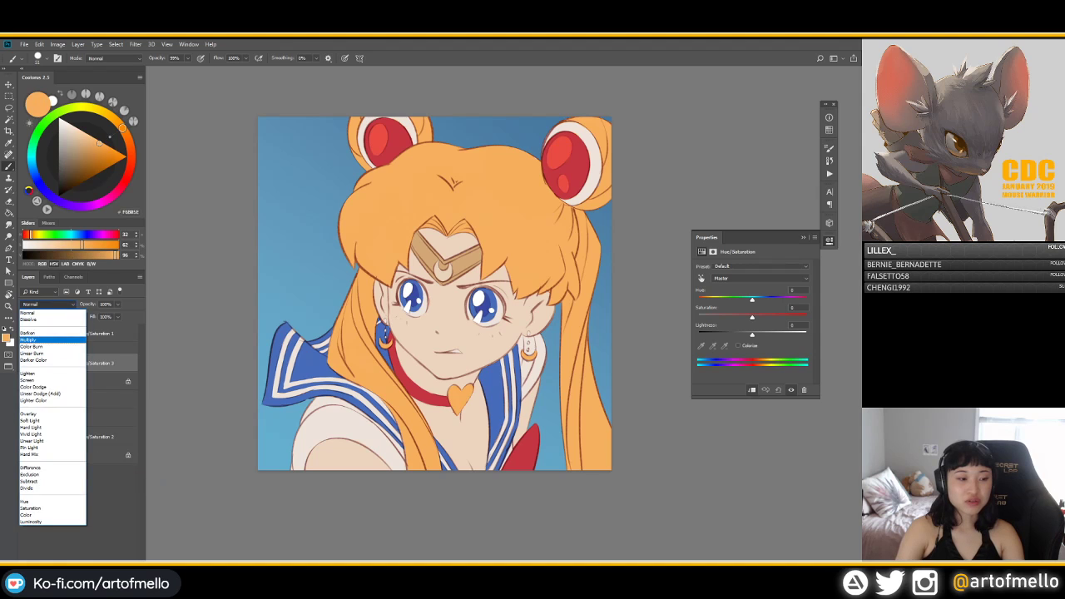
left_click(50, 339)
left_click(738, 345)
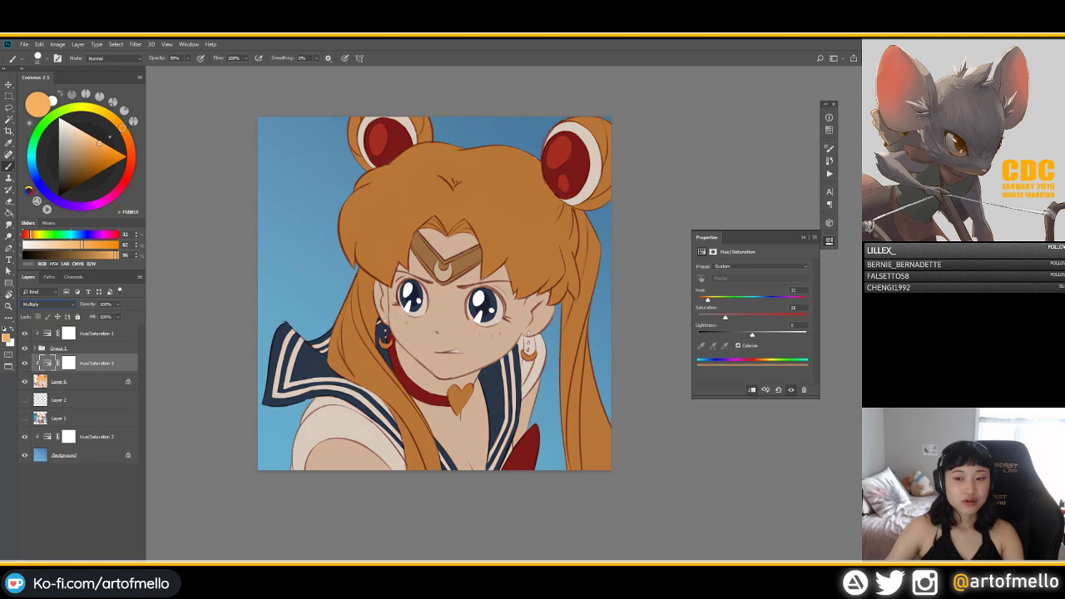
mouse_move(708, 299)
left_mouse_down()
mouse_move(742, 317)
mouse_move(739, 333)
mouse_move(725, 333)
mouse_move(756, 300)
mouse_move(703, 300)
left_mouse_up()
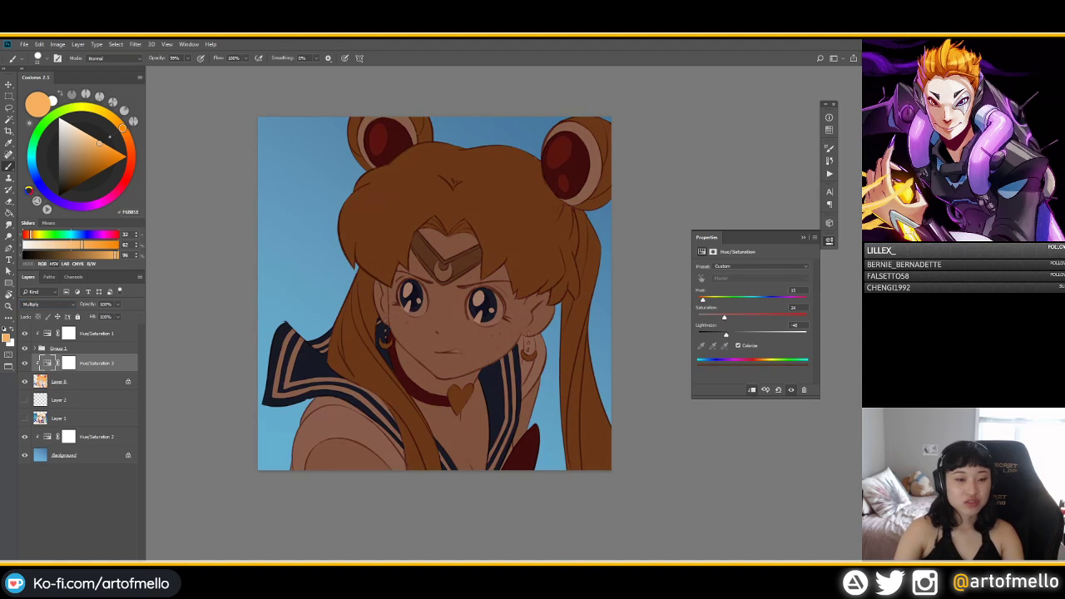
Step: Invert the shading adjustment's layer mask and fill it with mid gray for a half-strength shadow over the whole character
left_click(68, 363)
key("ctrl+i")
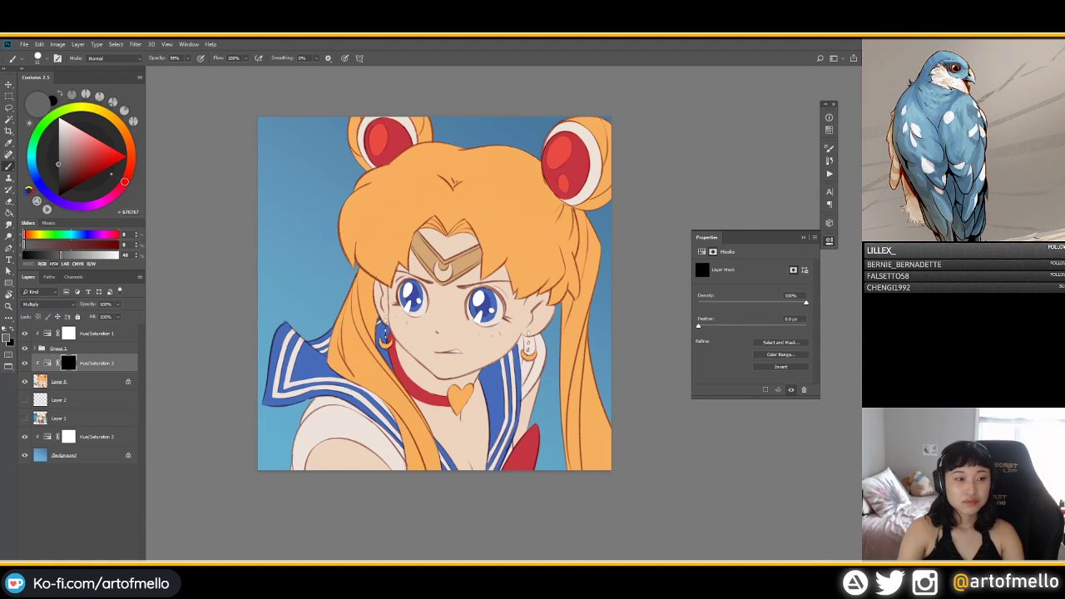
key("alt+BackSpace")
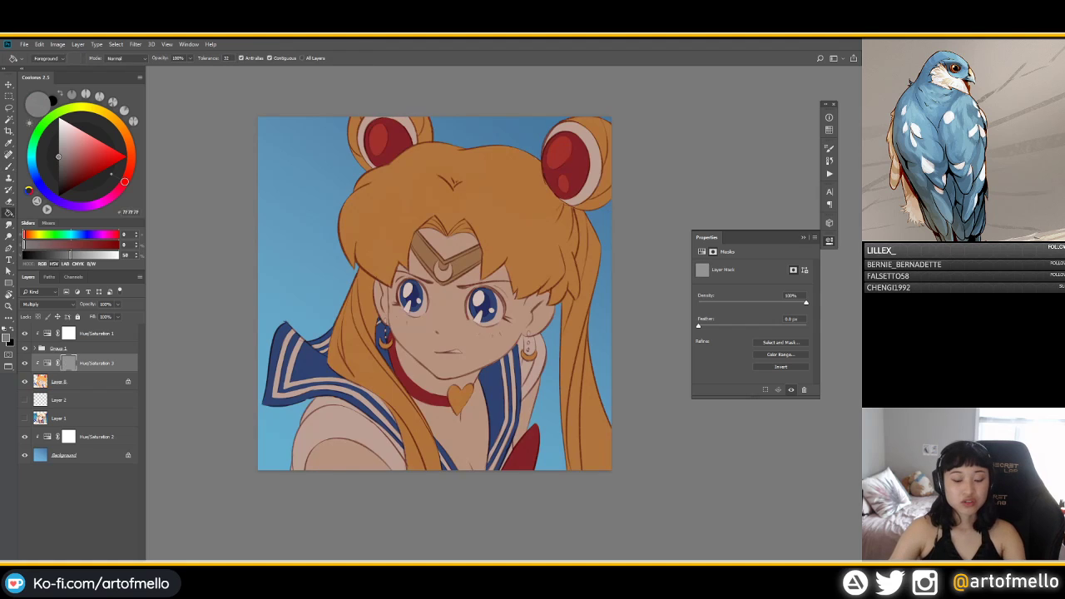
Step: Lasso the crown of the hair with the bun ornaments, plus the face, and fill those mask areas black to light them
key("l")
mouse_move(342, 117)
left_mouse_down()
mouse_move(326, 243)
mouse_move(433, 208)
mouse_move(537, 241)
mouse_move(575, 118)
mouse_move(476, 133)
mouse_move(345, 118)
left_mouse_up()
key("ctrl+BackSpace")
key("ctrl+d")
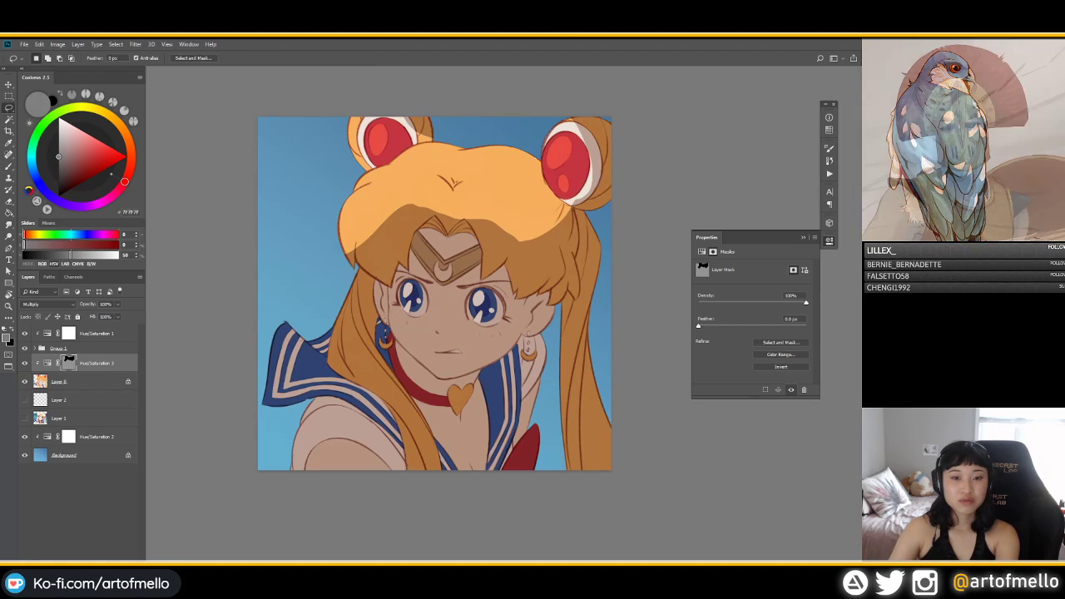
mouse_move(406, 247)
left_mouse_down()
mouse_move(386, 339)
mouse_move(481, 381)
mouse_move(512, 286)
mouse_move(476, 283)
mouse_move(420, 243)
mouse_move(406, 247)
left_mouse_up()
key("ctrl+BackSpace")
key("ctrl+d")
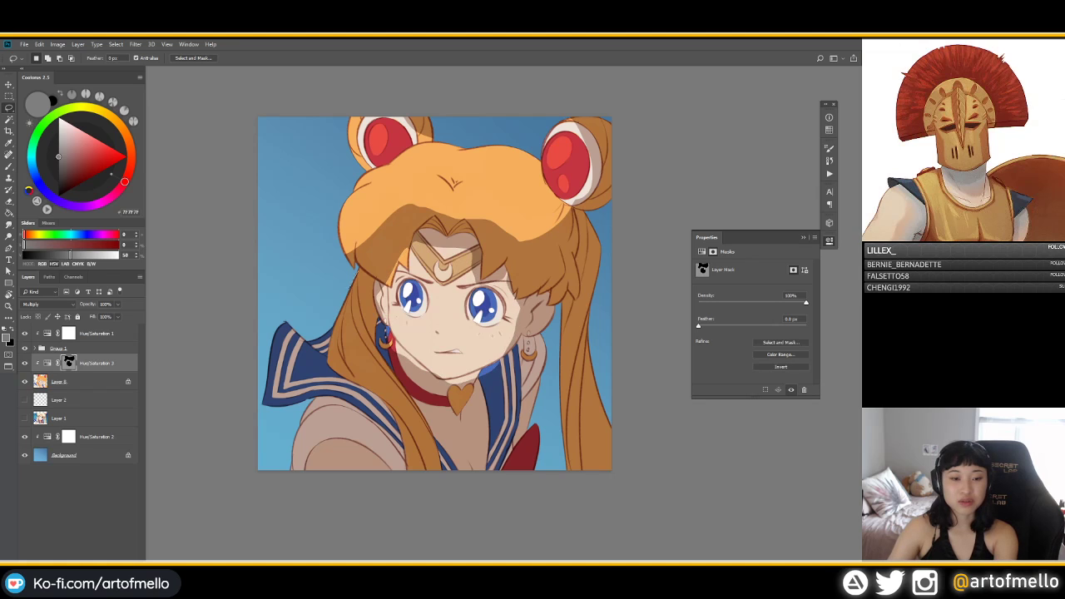
Step: Clear the shadow mask along the upper left pigtail and the lower part of the right pigtail using lasso selections
mouse_move(356, 272)
left_mouse_down()
mouse_move(351, 374)
mouse_move(363, 279)
left_mouse_up()
key("ctrl+BackSpace")
key("ctrl+d")
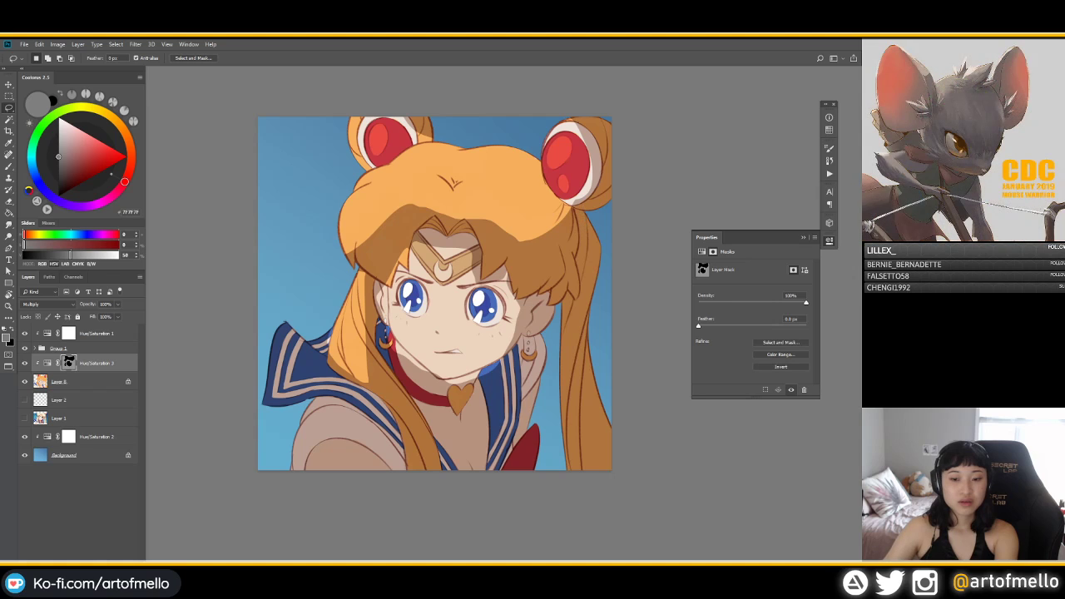
mouse_move(565, 319)
left_mouse_down()
mouse_move(599, 471)
mouse_move(610, 319)
left_mouse_up()
key("ctrl+BackSpace")
key("ctrl+d")
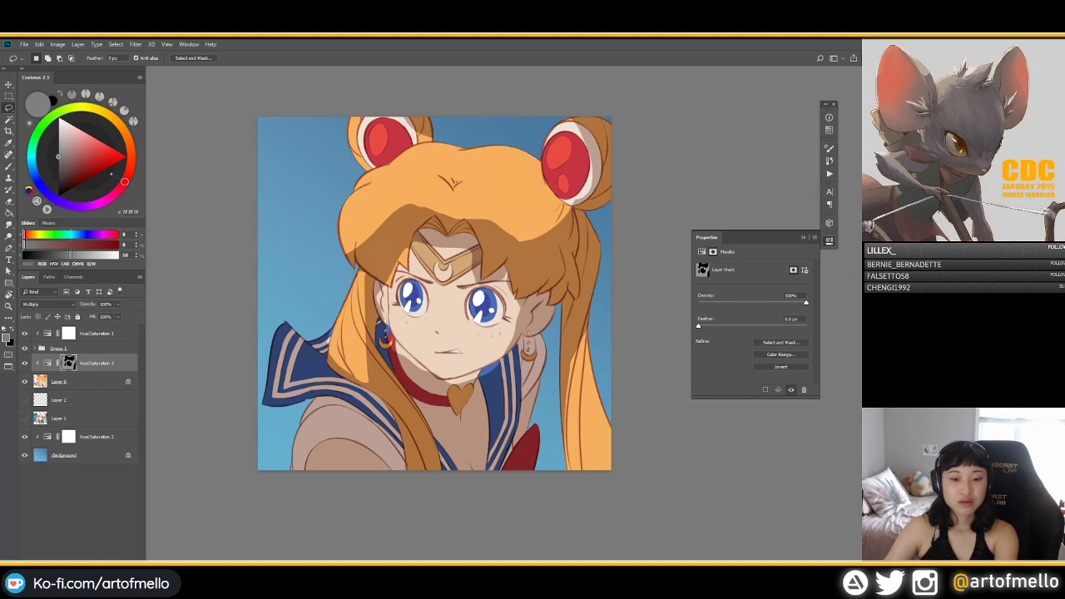
Step: Remove the shadow from the collar's left flap, the left shoulder and sleeve, and the pigtail falling over the chest
mouse_move(283, 322)
left_mouse_down()
mouse_move(326, 397)
mouse_move(283, 324)
left_mouse_up()
key("ctrl+BackSpace")
key("ctrl+d")
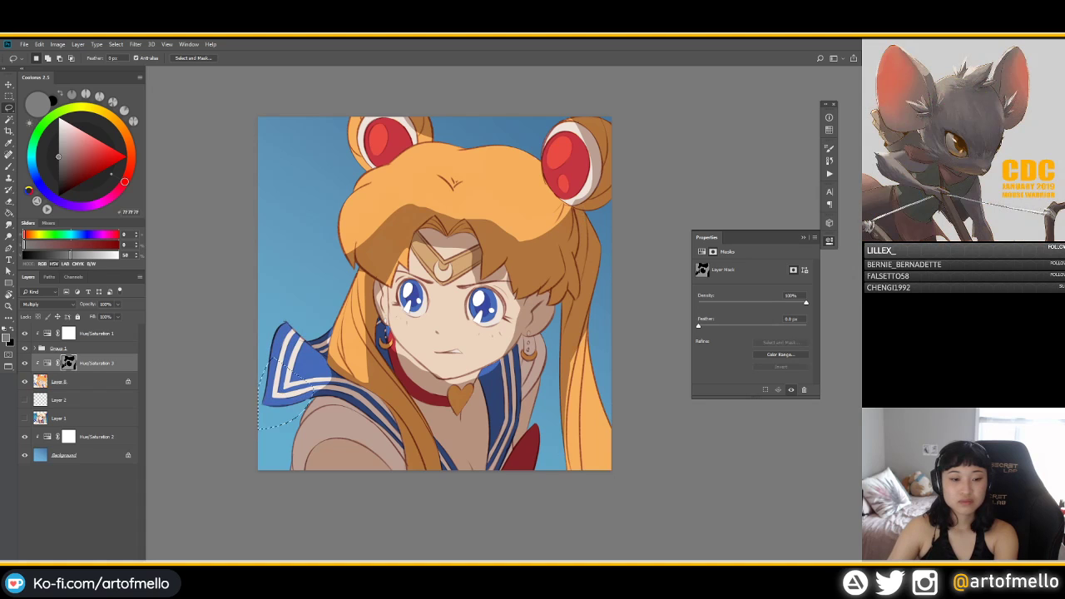
mouse_move(291, 423)
left_mouse_down()
mouse_move(364, 470)
mouse_move(404, 470)
left_mouse_up()
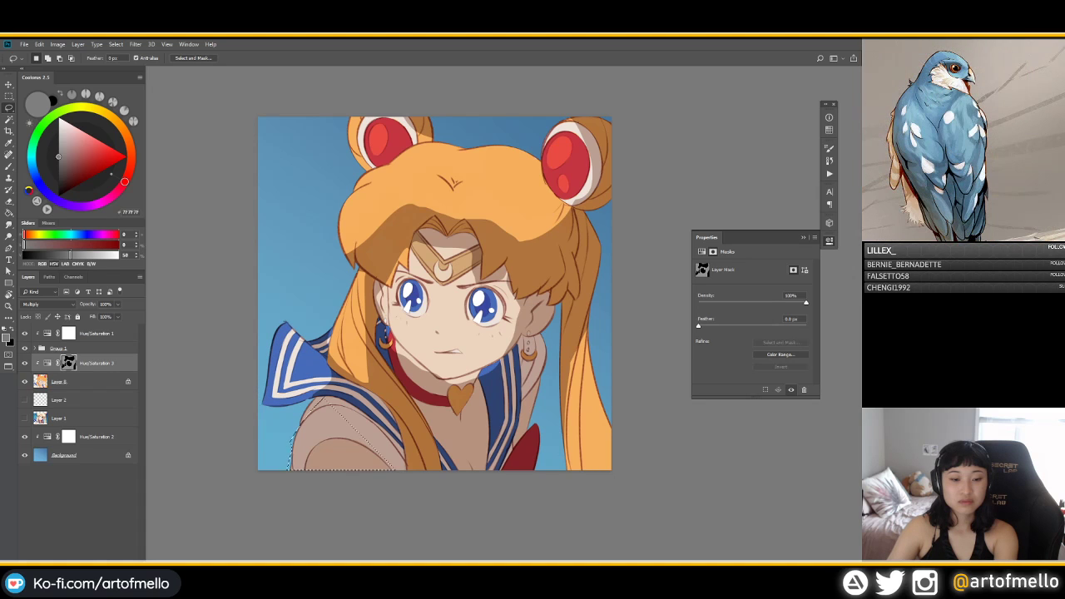
key("ctrl+BackSpace")
key("ctrl+d")
mouse_move(366, 375)
left_mouse_down()
mouse_move(331, 413)
mouse_move(322, 379)
mouse_move(428, 441)
mouse_move(416, 468)
left_mouse_up()
key("ctrl+BackSpace")
key("ctrl+d")
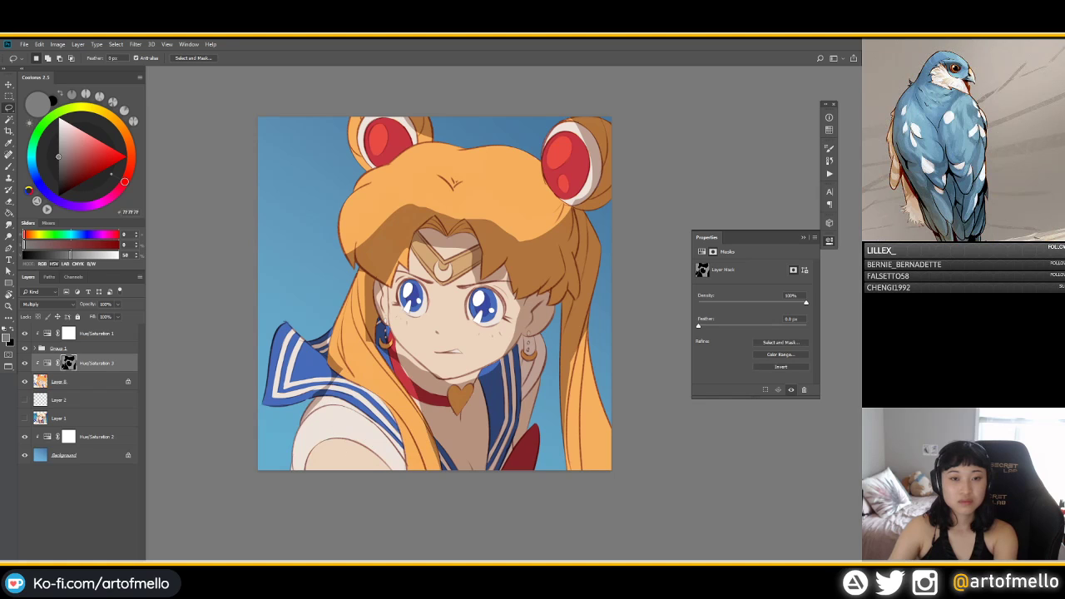
Step: Light the left bangs and the left earring by clearing lassoed areas of the shadow mask
left_click_drag(399, 227, 352, 241)
key("ctrl+BackSpace")
key("ctrl+d")
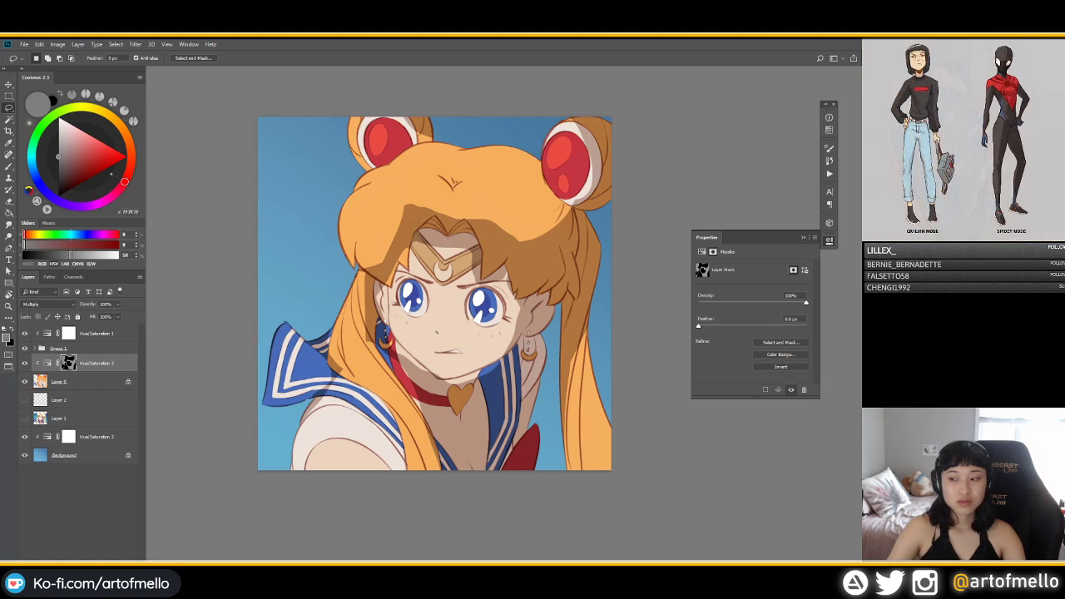
left_click_drag(376, 320, 385, 331)
key("Delete")
key("ctrl+d")
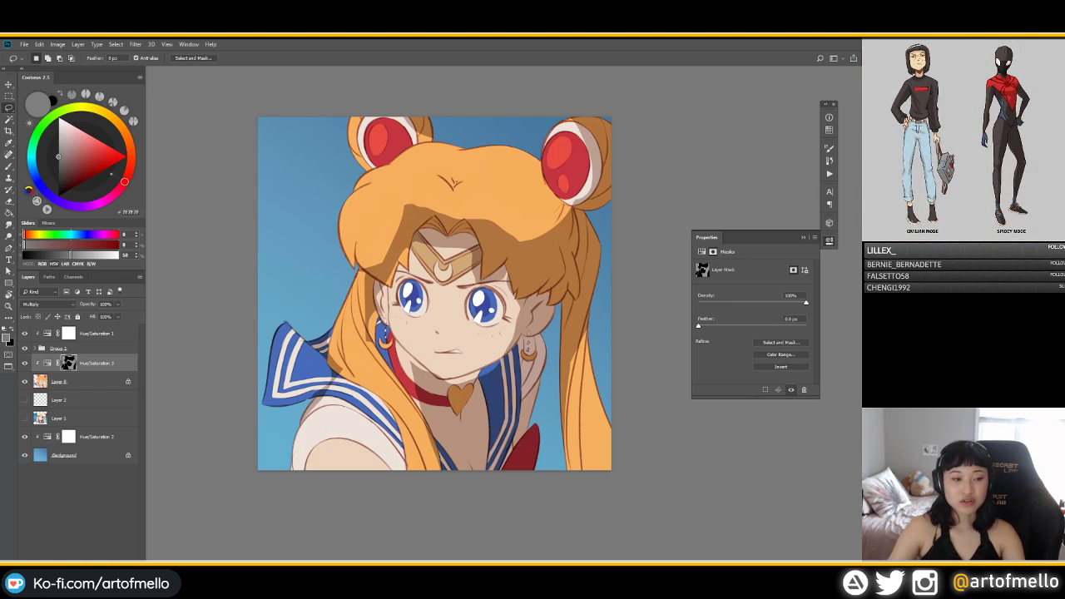
Step: Refill the lit areas of the shadow mask with mid gray using the Paint Bucket to restart the lighting
key("g")
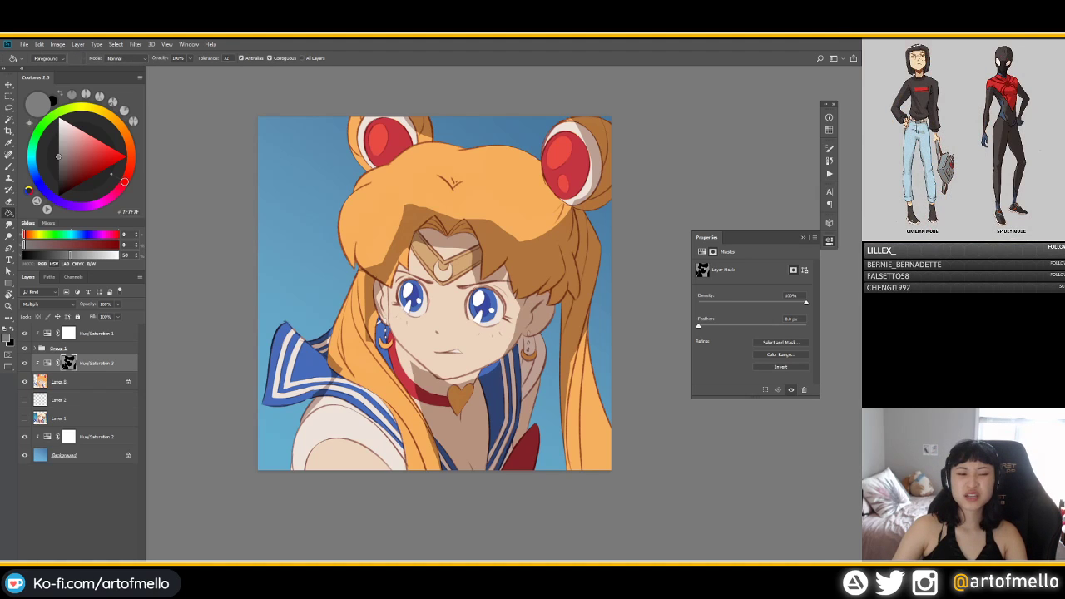
left_click(466, 183)
left_click(416, 349)
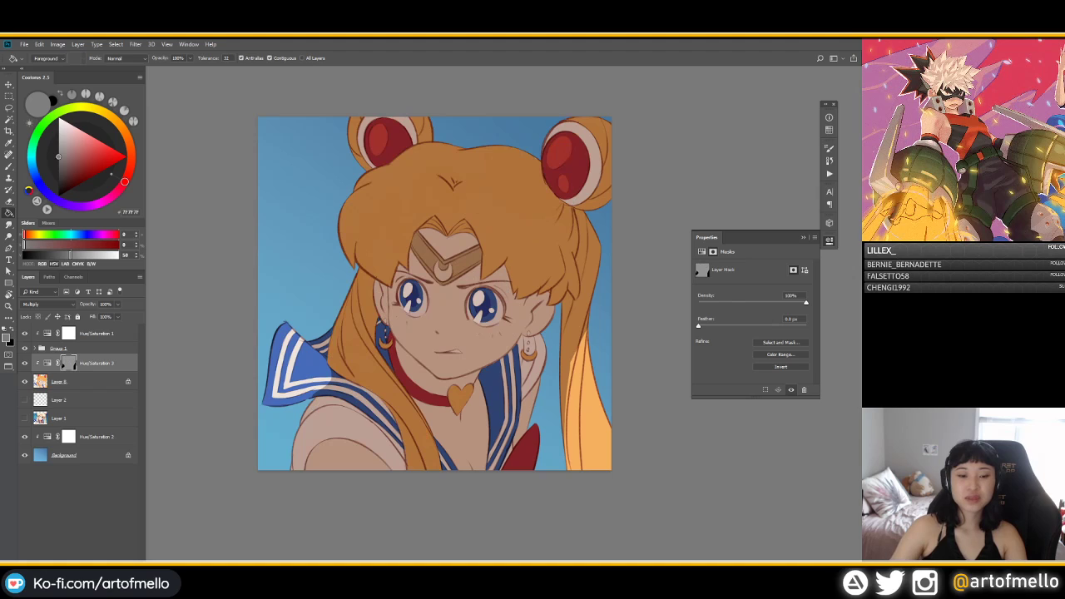
left_click(296, 366)
left_click(589, 416)
Step: Lasso the lower part of each eye and fill the mask black there so both eyes catch light
key("l")
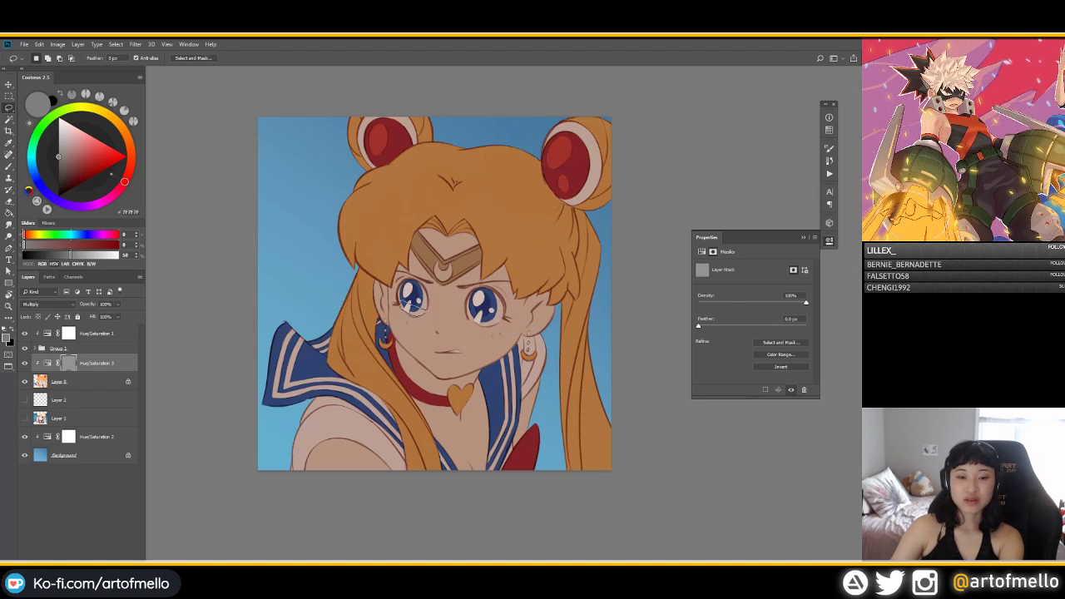
left_click_drag(402, 303, 401, 301)
key("ctrl+BackSpace")
key("ctrl+d")
mouse_move(472, 315)
left_mouse_down()
mouse_move(499, 317)
mouse_move(474, 316)
left_mouse_up()
key("ctrl+BackSpace")
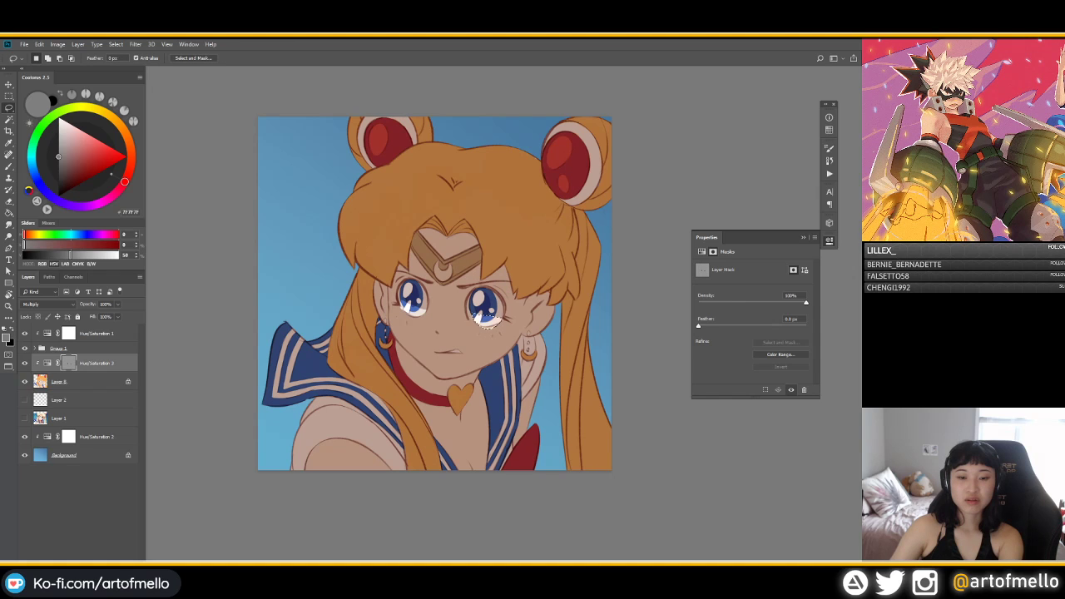
key("ctrl+d")
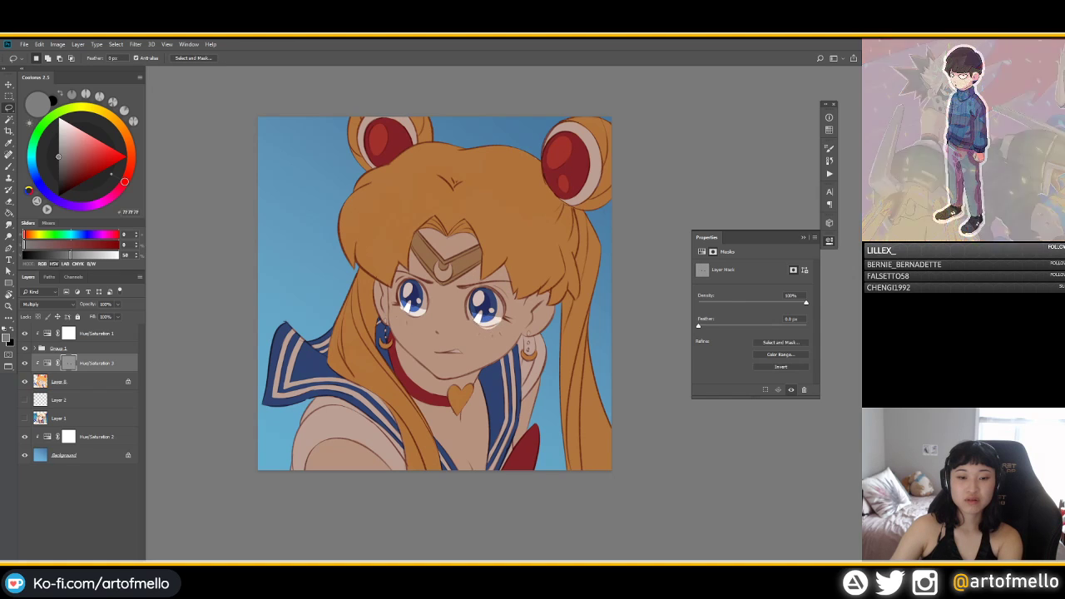
Step: Cut the shadow away from the lower face and from a patch across the nose bridge between the eyes
mouse_move(391, 309)
left_mouse_down()
mouse_move(423, 327)
mouse_move(423, 343)
mouse_move(398, 317)
mouse_move(518, 344)
mouse_move(441, 378)
mouse_move(391, 316)
left_mouse_up()
key("ctrl+d")
key("ctrl+BackSpace")
key("ctrl+d")
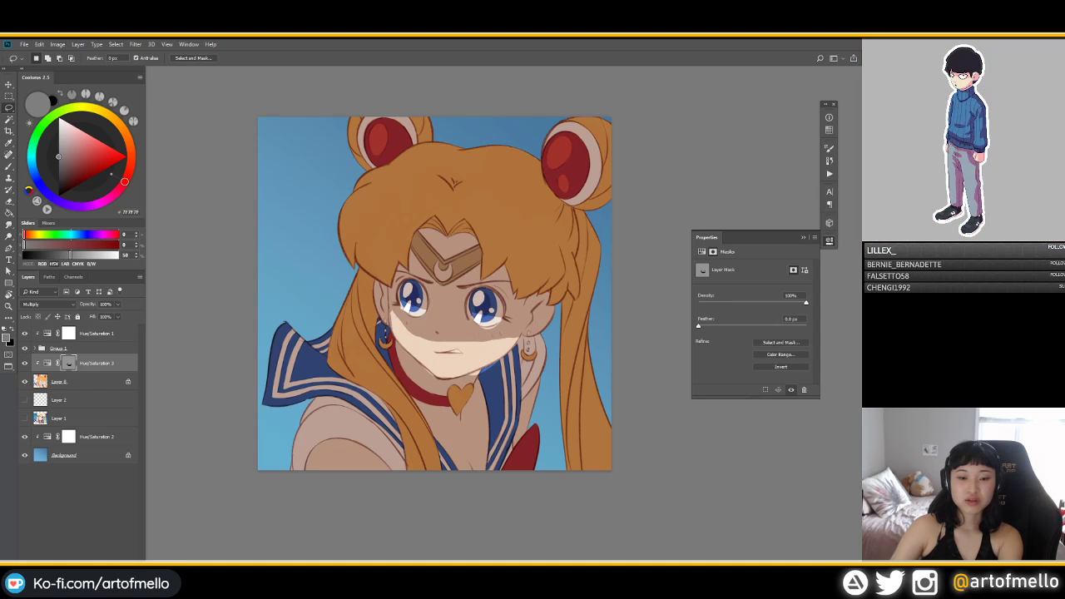
left_click_drag(466, 318, 426, 316)
key("ctrl+BackSpace")
key("ctrl+d")
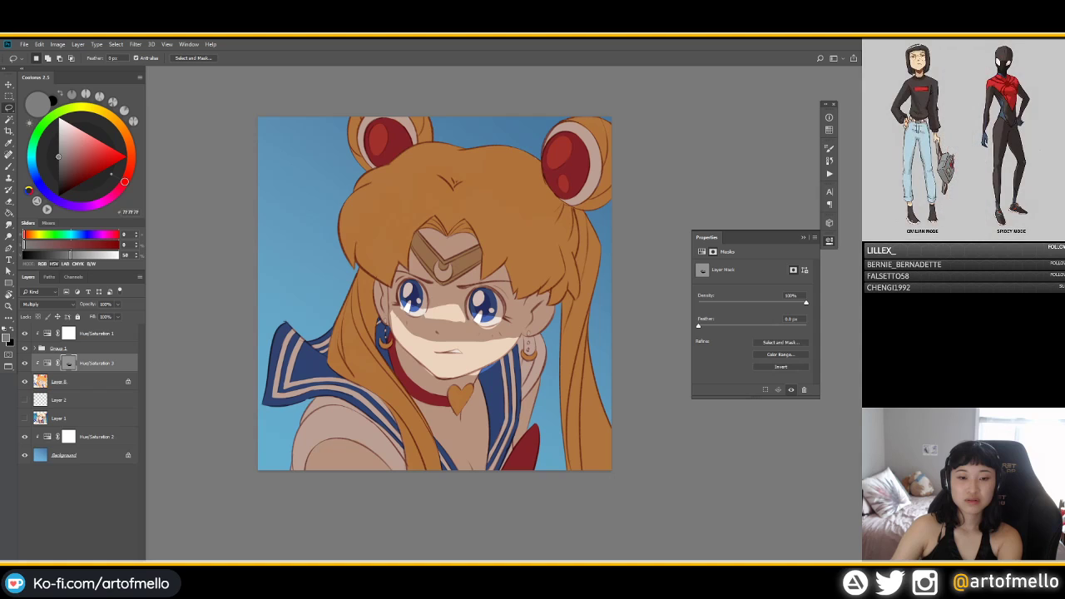
Step: Clear the shadow mask over the forehead, the tiara and the tips of the bangs on both sides
mouse_move(420, 238)
left_mouse_down()
mouse_move(471, 251)
mouse_move(415, 236)
mouse_move(349, 275)
mouse_move(416, 223)
left_mouse_up()
key("ctrl+BackSpace")
key("ctrl+d")
key("ctrl+BackSpace")
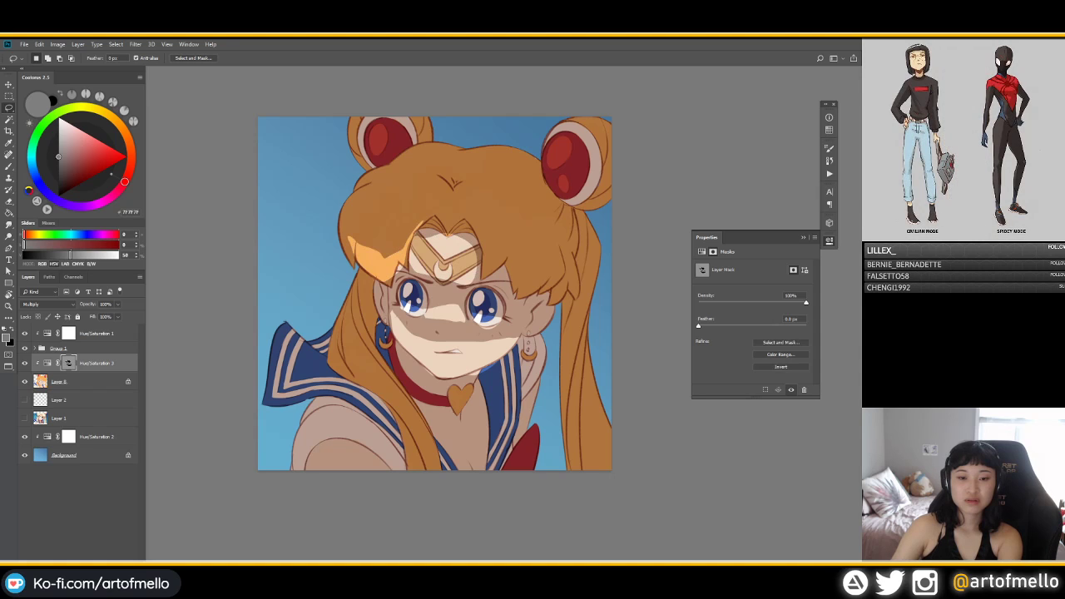
key("ctrl+d")
left_click_drag(532, 268, 499, 247)
key("ctrl+BackSpace")
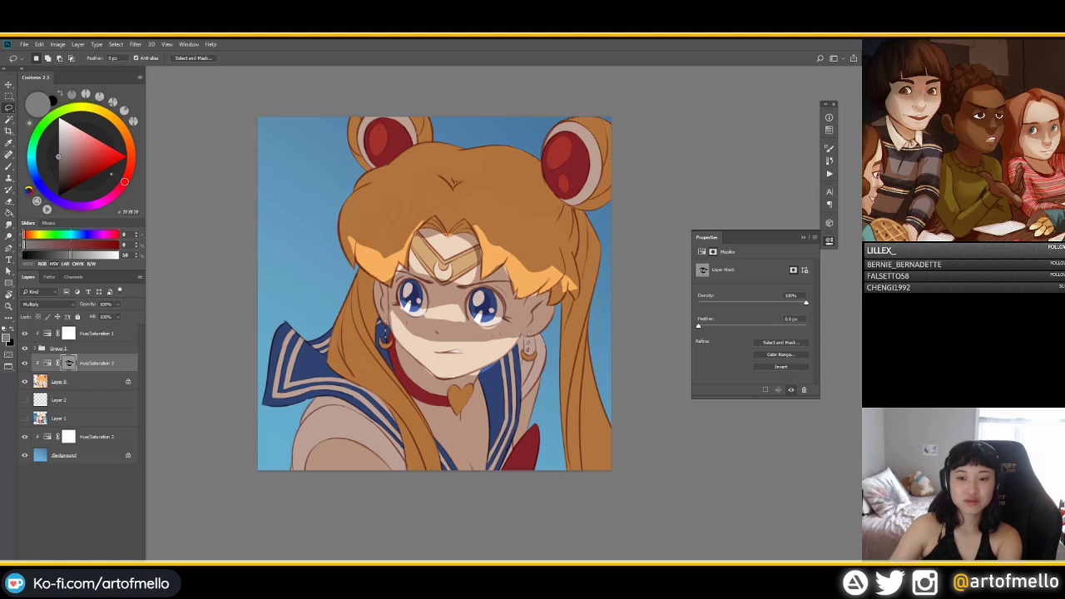
Step: Light the inner edge of the right pigtail, the right arm's outer edge and the side of the red bow
mouse_move(563, 311)
left_mouse_down()
mouse_move(567, 470)
mouse_move(561, 354)
left_mouse_up()
key("Delete")
key("ctrl+d")
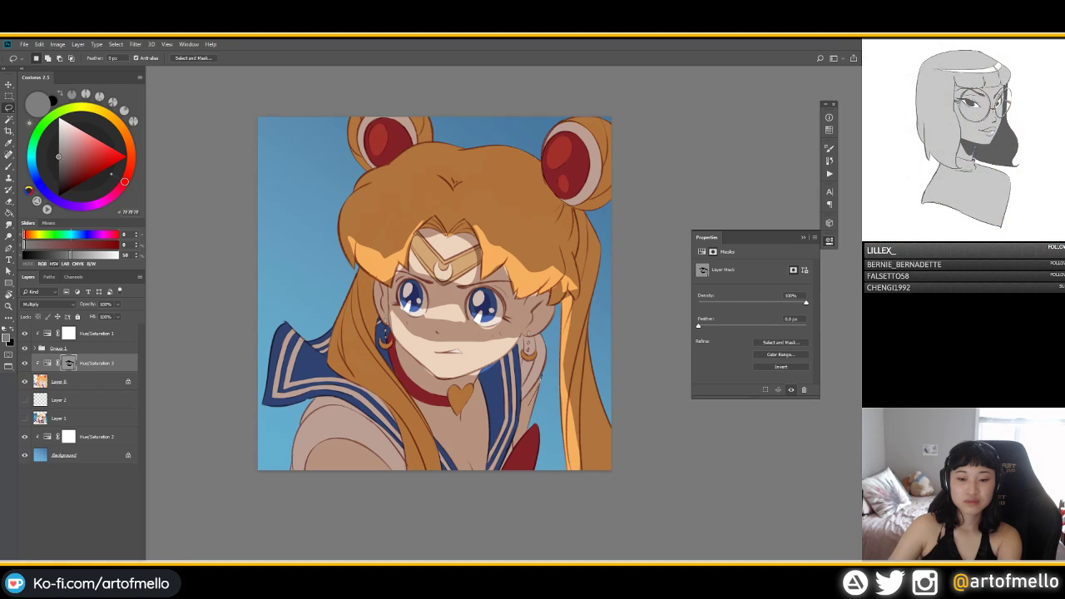
mouse_move(507, 468)
left_mouse_down()
mouse_move(542, 446)
mouse_move(544, 468)
left_mouse_up()
key("Delete")
key("ctrl+d")
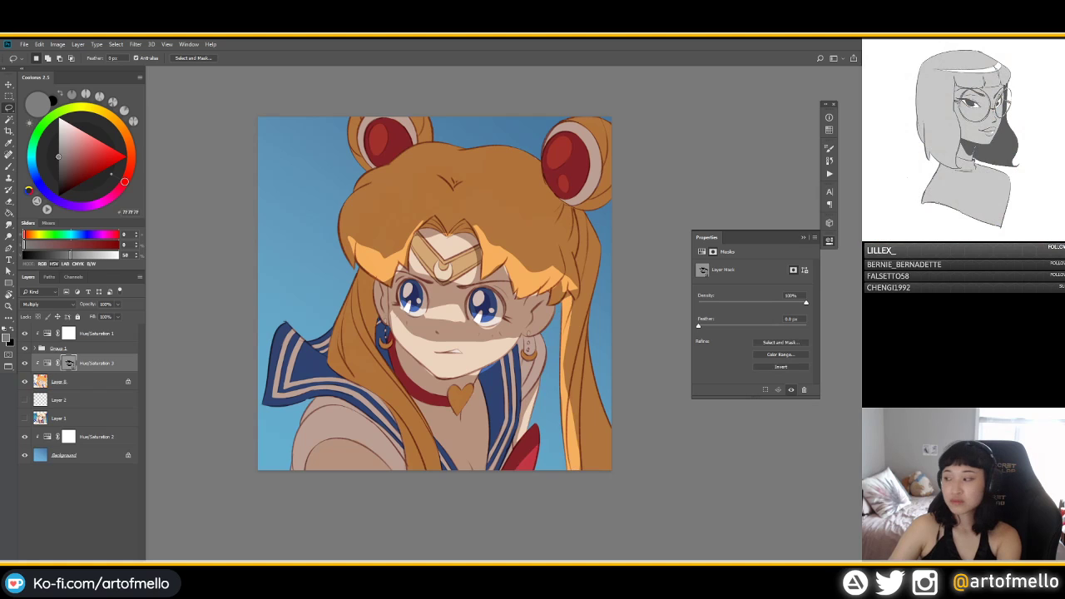
Step: Clear the shadow mask over the lower ends of the sailor collar's two lapels
mouse_move(441, 466)
left_mouse_down()
mouse_move(497, 435)
mouse_move(504, 467)
mouse_move(518, 420)
left_mouse_up()
key("ctrl+d")
key("Delete")
key("ctrl+d")
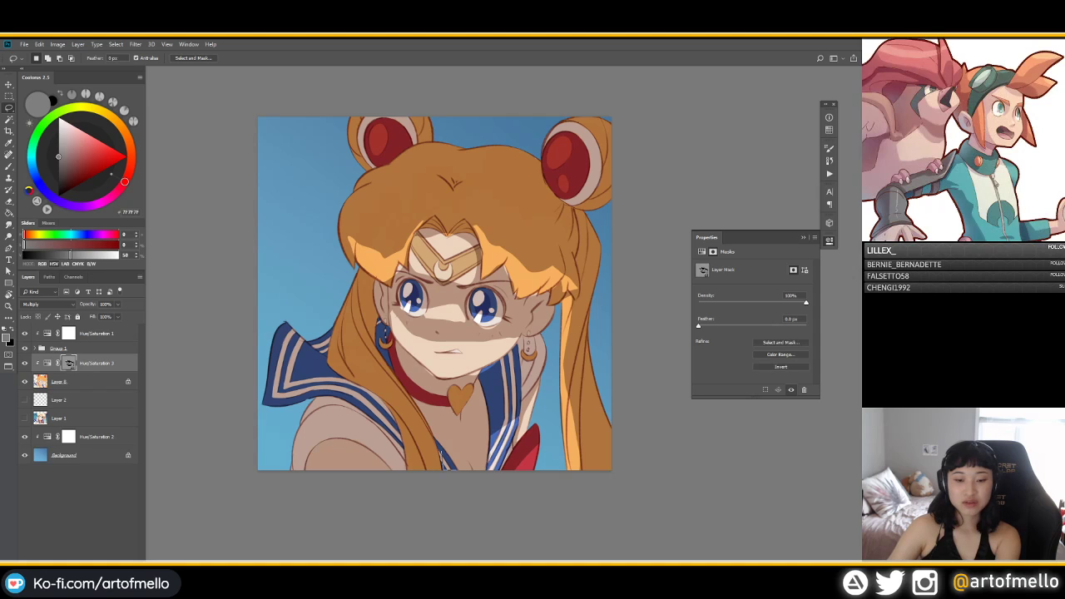
left_click_drag(441, 455, 454, 469)
key("Delete")
key("ctrl+d")
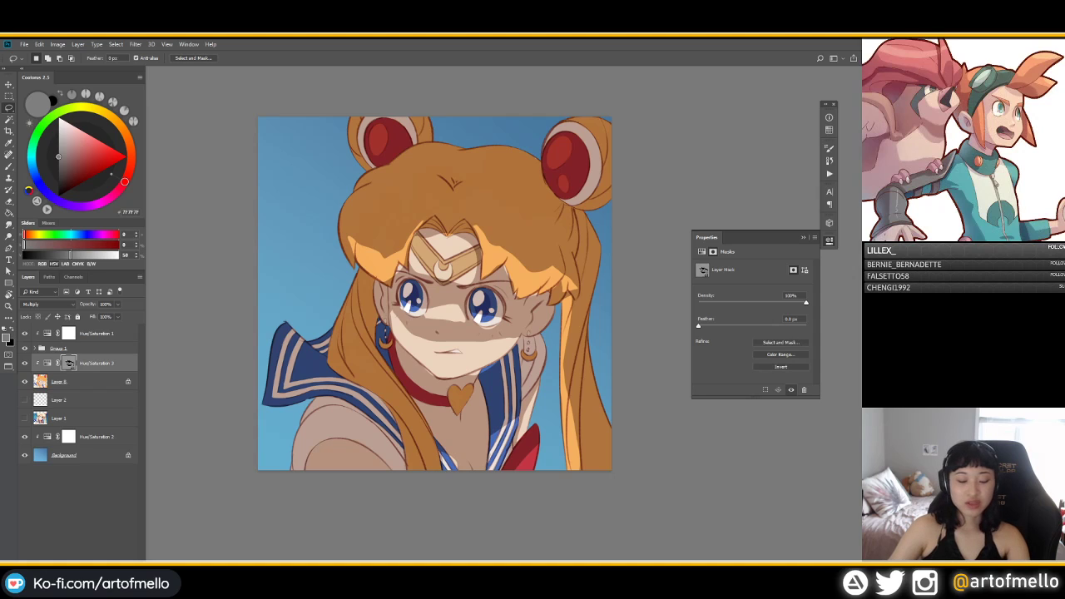
Step: Brush gray back into the mask to restore the shadow over the lower collar lapels
key("b")
mouse_move(494, 423)
left_mouse_down()
mouse_move(509, 422)
mouse_move(499, 465)
mouse_move(453, 467)
left_mouse_up()
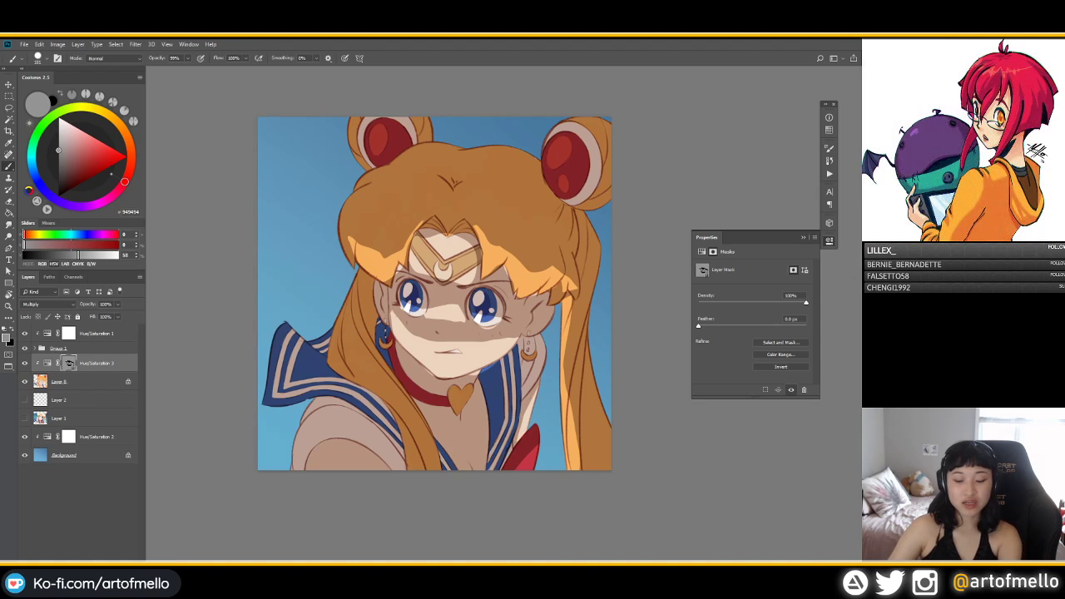
key("Delete")
key("ctrl+z")
Step: Light the lower end of the pigtail over the chest, and the left upper arm with its sleeve edge
key("l")
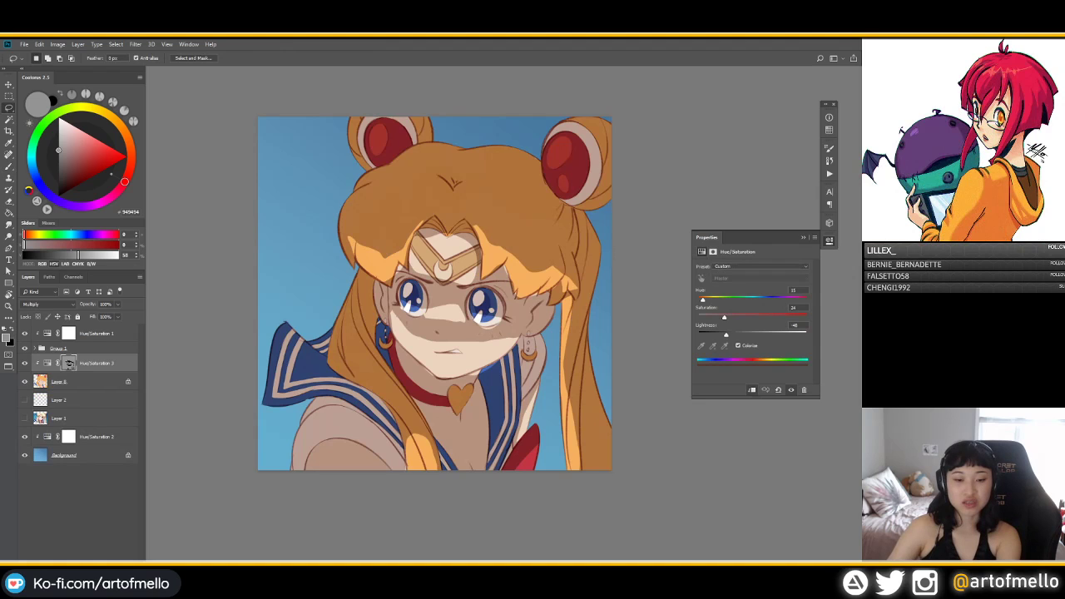
key("ctrl+d")
mouse_move(301, 470)
left_mouse_down()
mouse_move(331, 433)
mouse_move(414, 470)
left_mouse_up()
key("Delete")
key("ctrl+d")
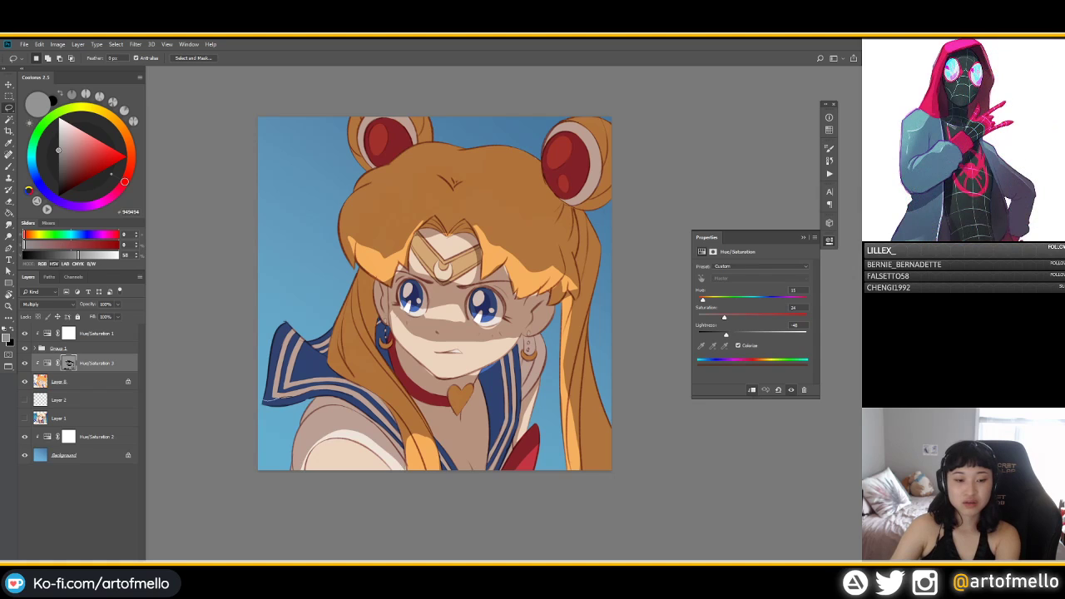
Step: Add lit rims along the left collar flap's lower edge and the outer edges of the left hair and bun
mouse_move(263, 398)
left_mouse_down()
mouse_move(329, 401)
mouse_move(408, 448)
left_mouse_up()
left_click_drag(309, 405, 288, 400)
key("Delete")
key("ctrl+d")
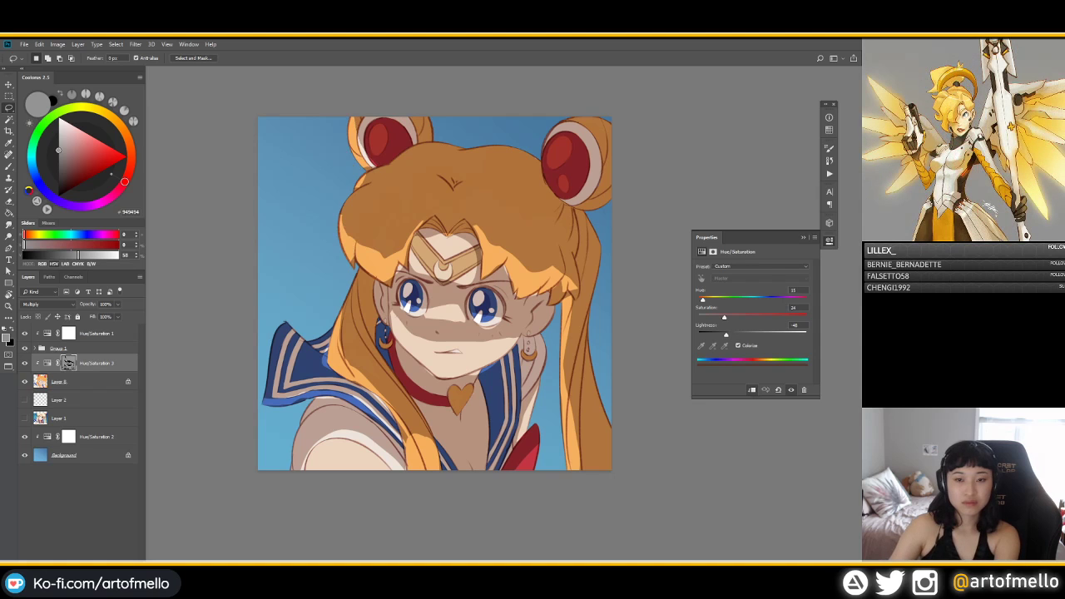
Step: Clear the shadow mask along the right bun's outer edge and over the lower part of its red ornament
mouse_move(555, 182)
left_mouse_down()
mouse_move(609, 178)
mouse_move(611, 199)
mouse_move(596, 215)
mouse_move(609, 200)
mouse_move(556, 175)
left_mouse_up()
key("Delete")
key("ctrl+d")
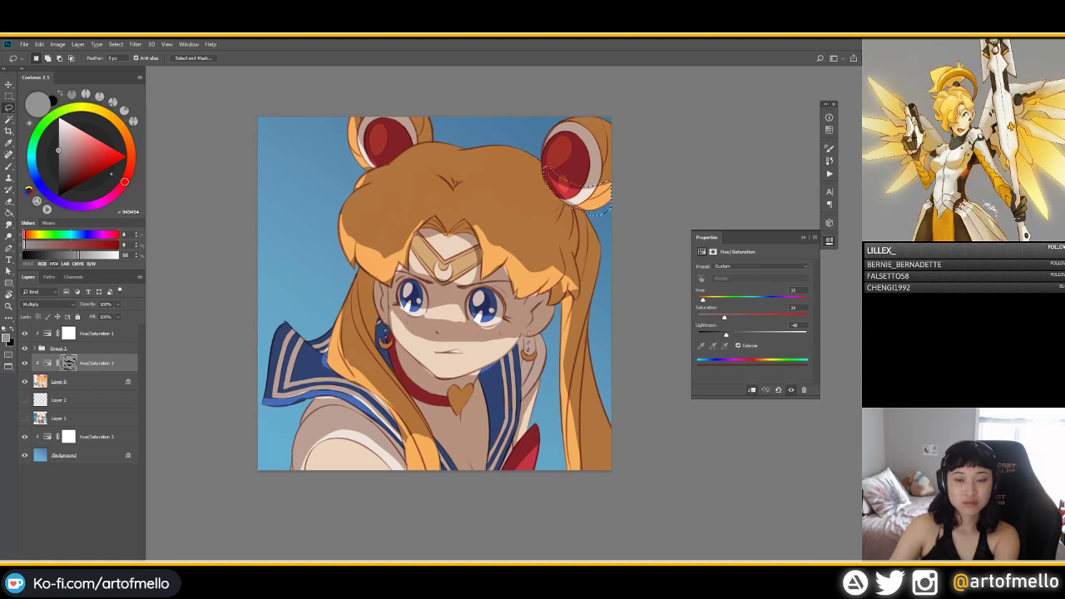
key("Delete")
key("ctrl+d")
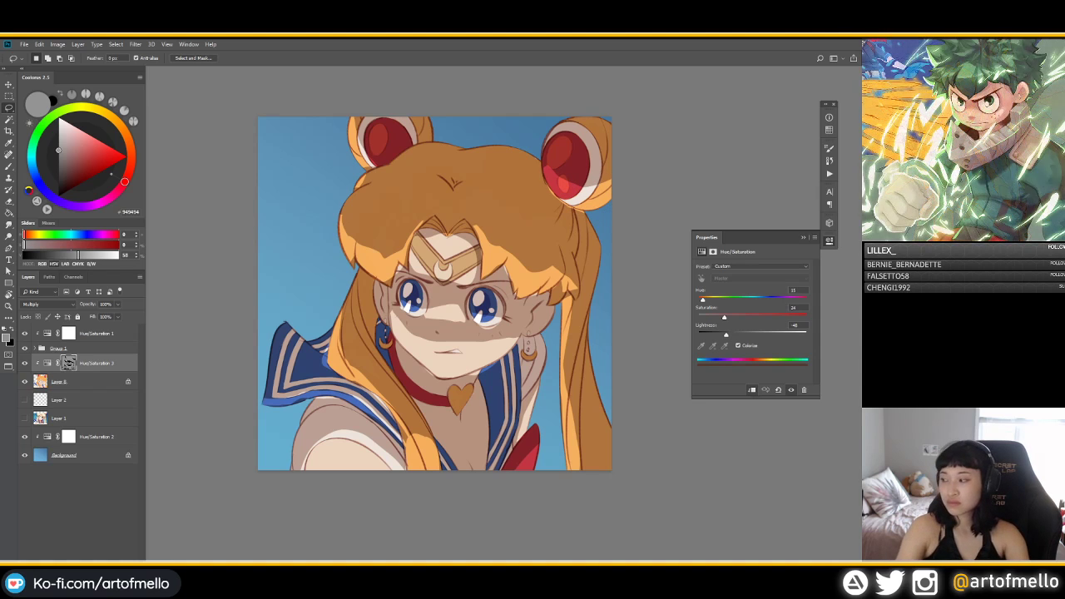
Step: Recolor the Multiply Hue/Saturation shadow adjustment to a muted magenta, with low saturation of about 23 and lightness -48
key("m")
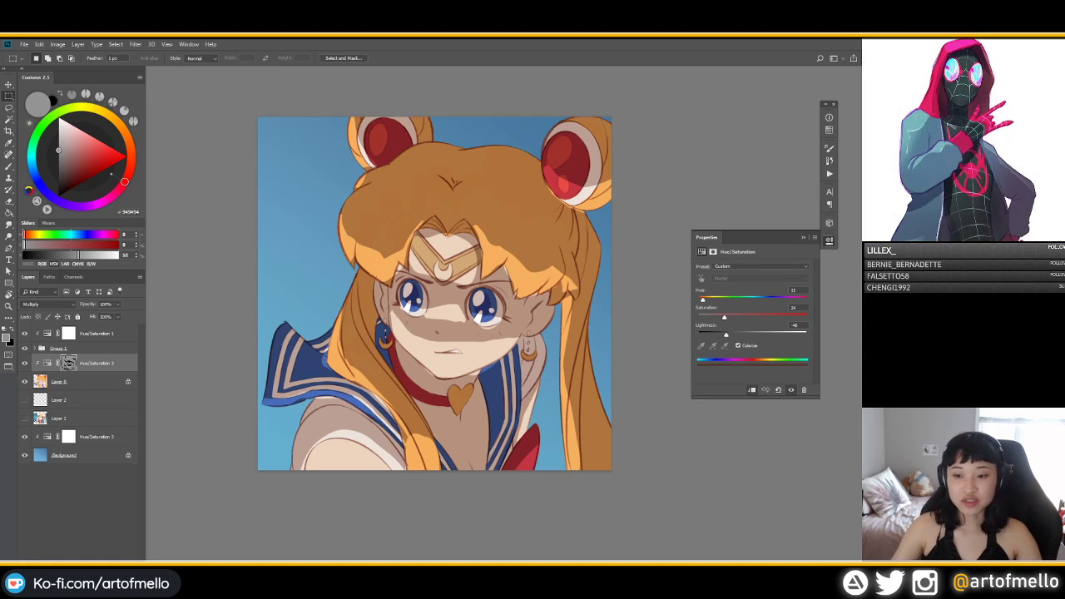
left_click_drag(702, 299, 768, 298)
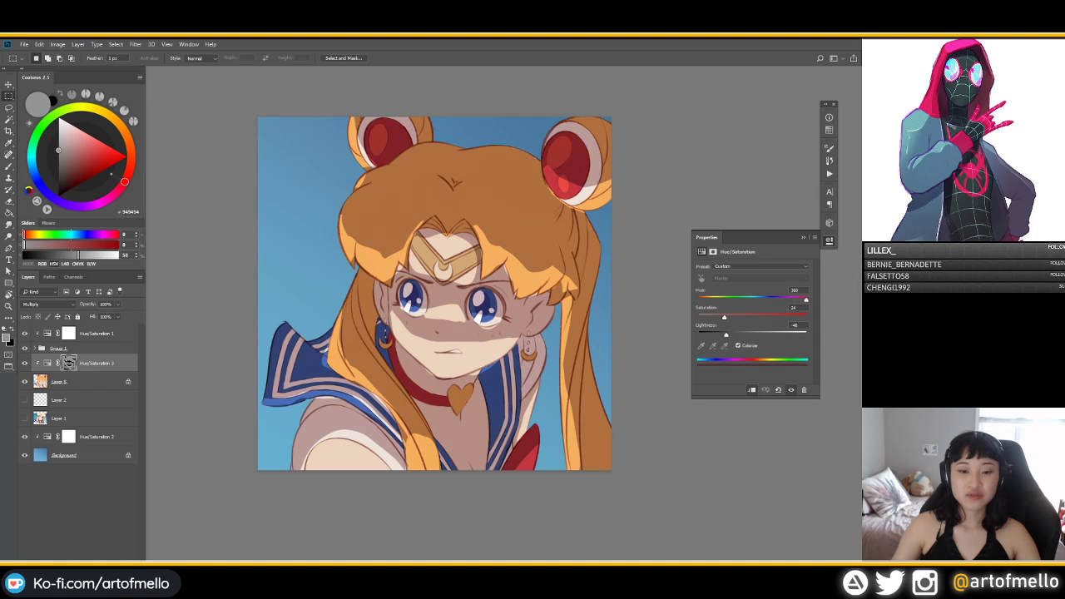
left_click_drag(724, 316, 736, 334)
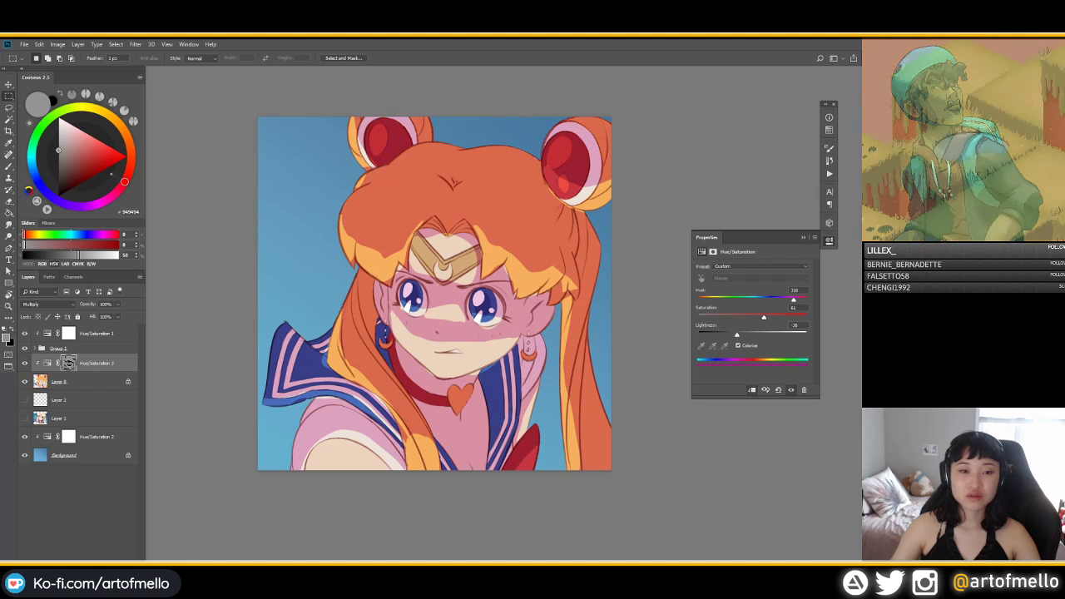
left_click_drag(764, 317, 728, 334)
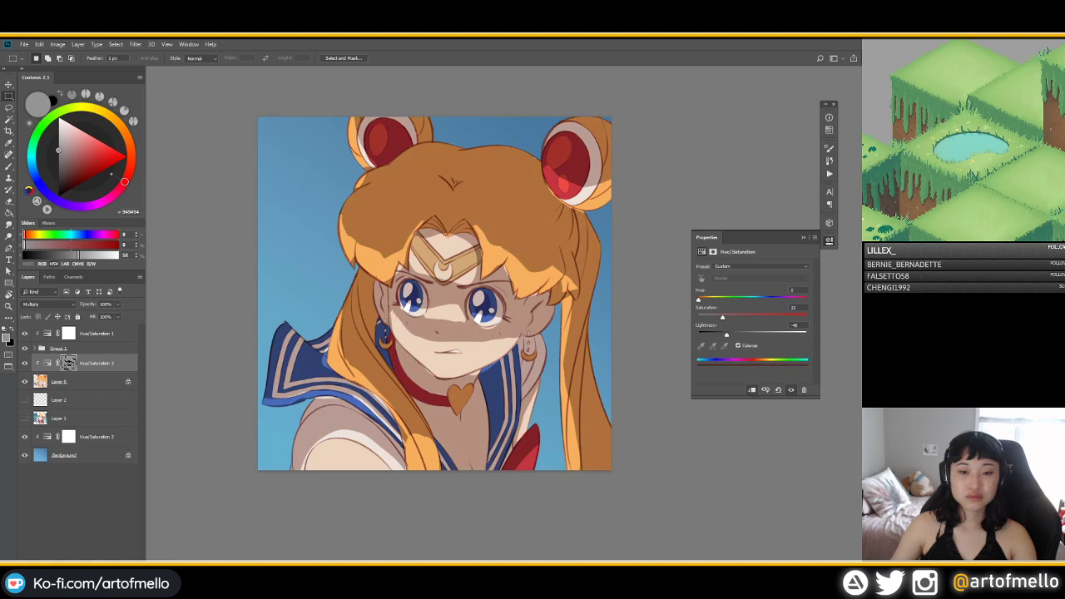
left_click_drag(698, 299, 765, 299)
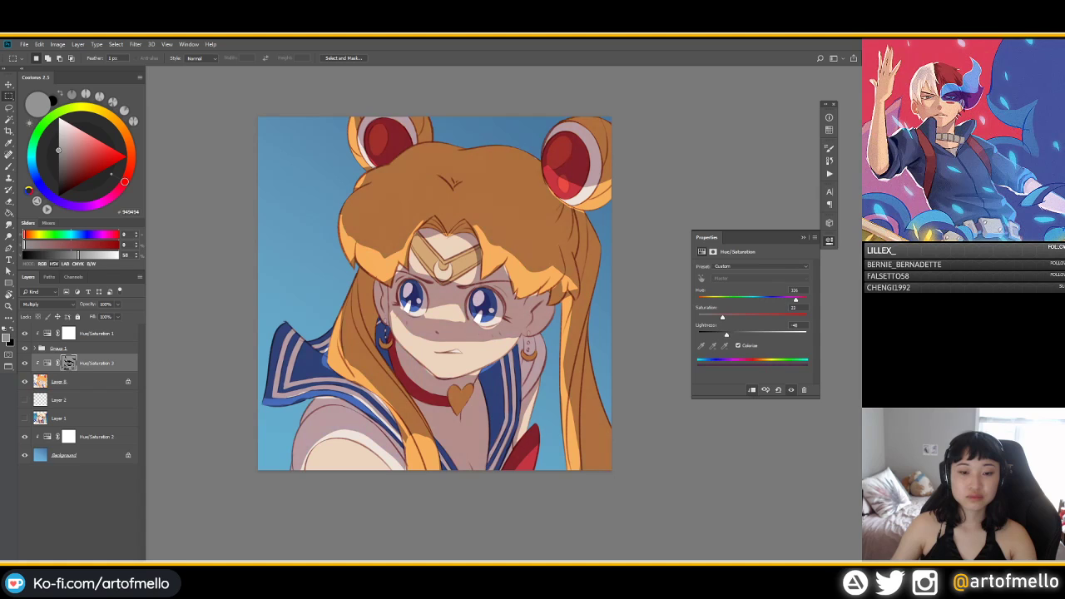
Step: Add a clipped Hue/Saturation adjustment directly above the flat color layer, lowering hue slightly, with saturation +3 and lightness +29
left_click(83, 381)
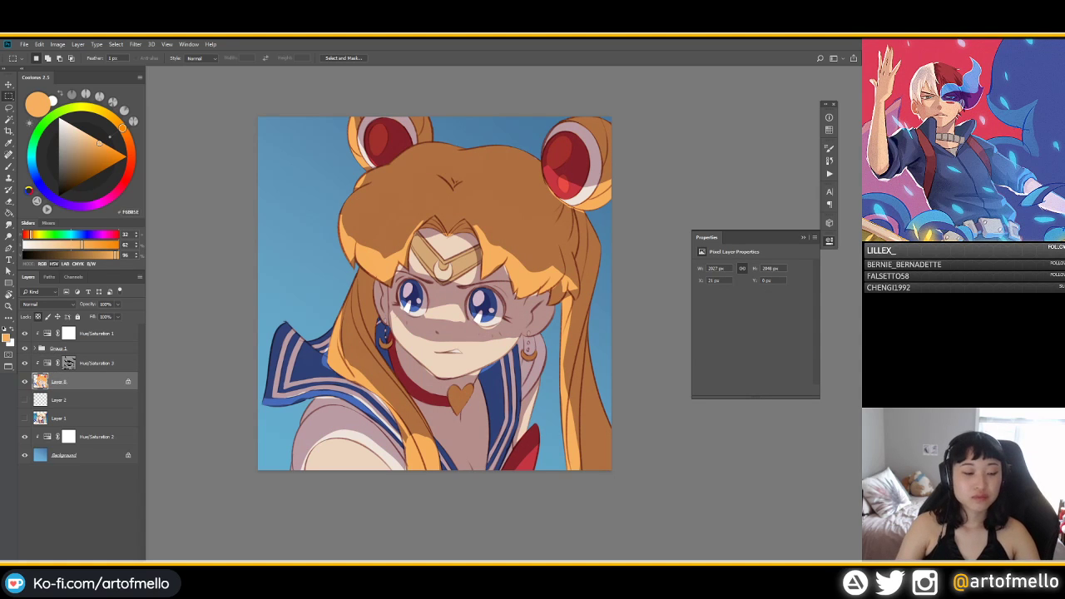
key("ctrl+shift+alt+n")
key("ctrl+z")
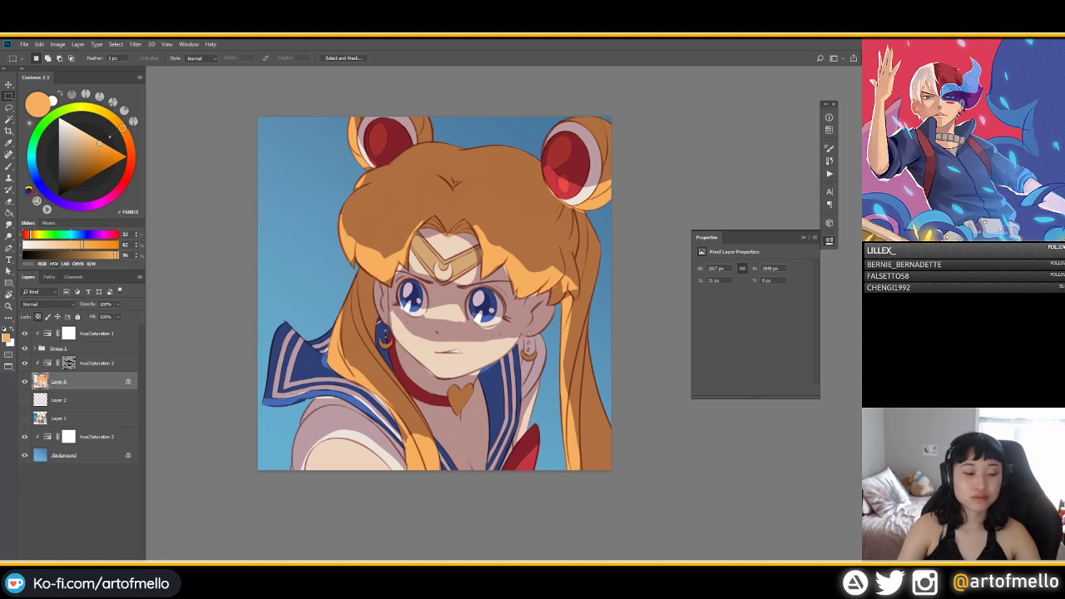
left_click(88, 562)
left_click(117, 481)
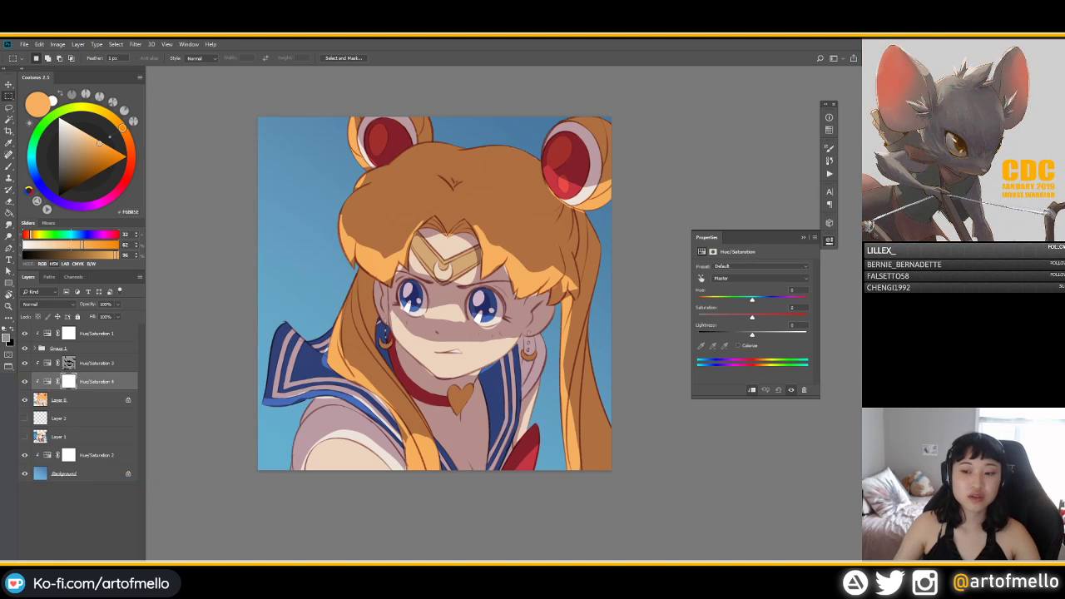
mouse_move(752, 334)
left_mouse_down()
mouse_move(768, 335)
mouse_move(759, 335)
mouse_move(762, 317)
mouse_move(767, 334)
left_mouse_up()
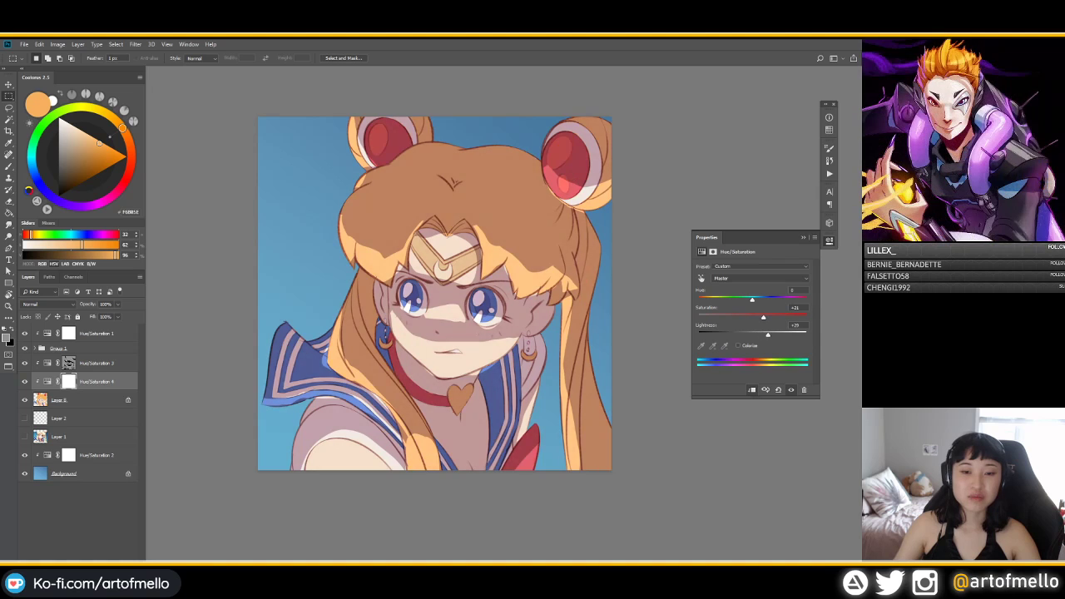
left_click_drag(751, 300, 746, 299)
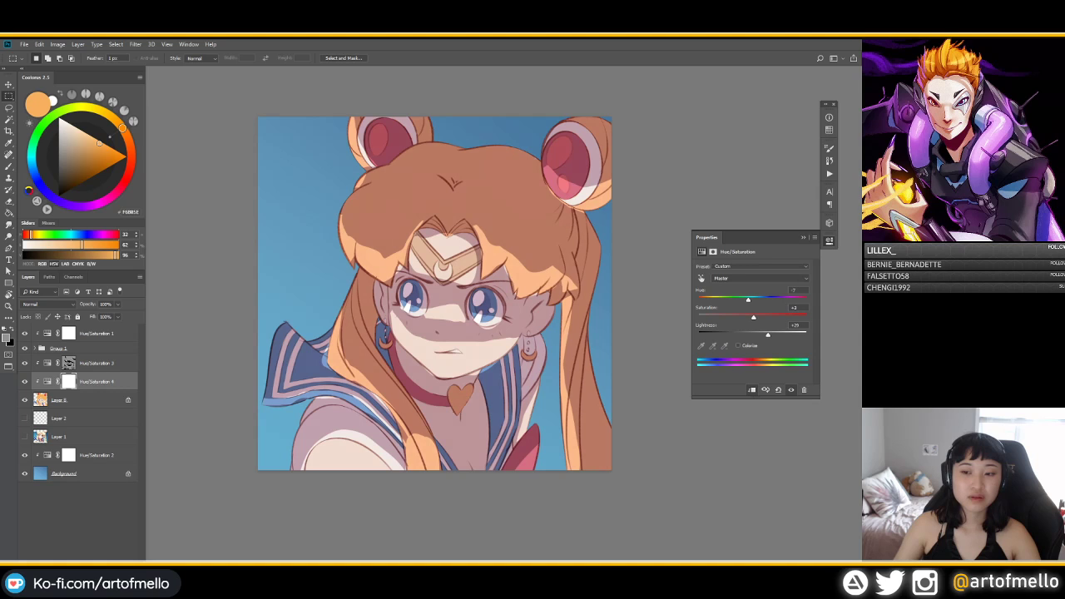
Step: Return to the Multiply shadow adjustment's mask and choose the Oil Pastel Large brush, reducing its size
left_click(69, 363)
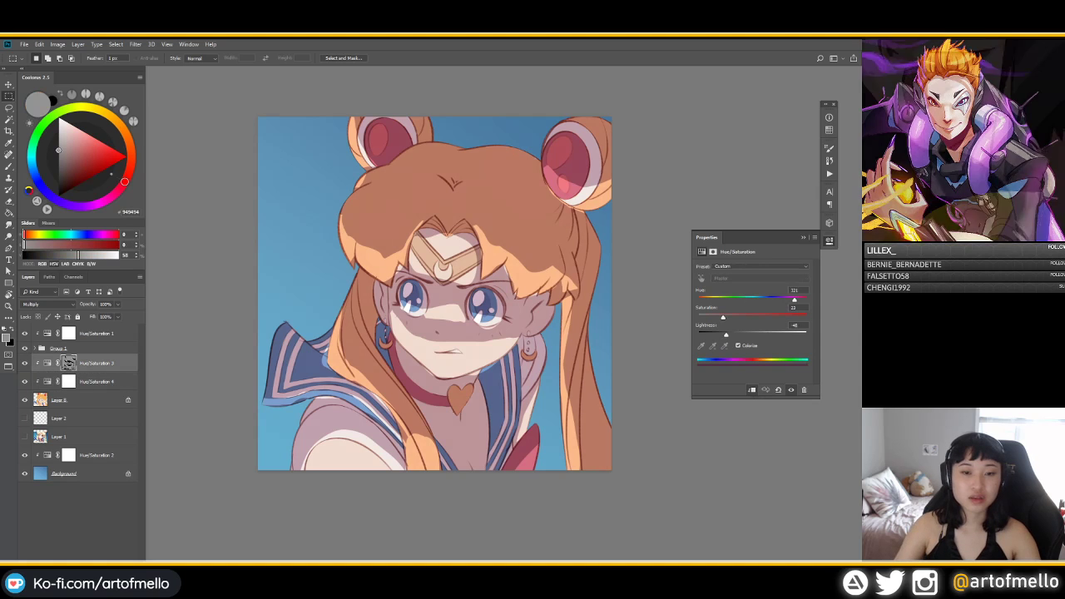
key("b")
right_click(477, 257)
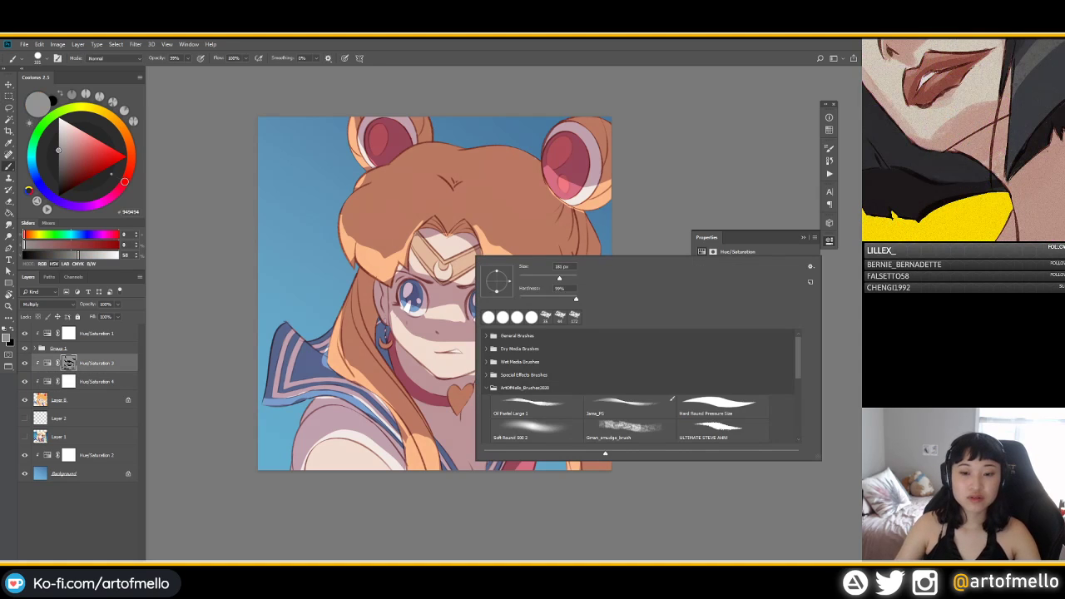
left_click(537, 407)
left_click_drag(477, 188, 451, 189)
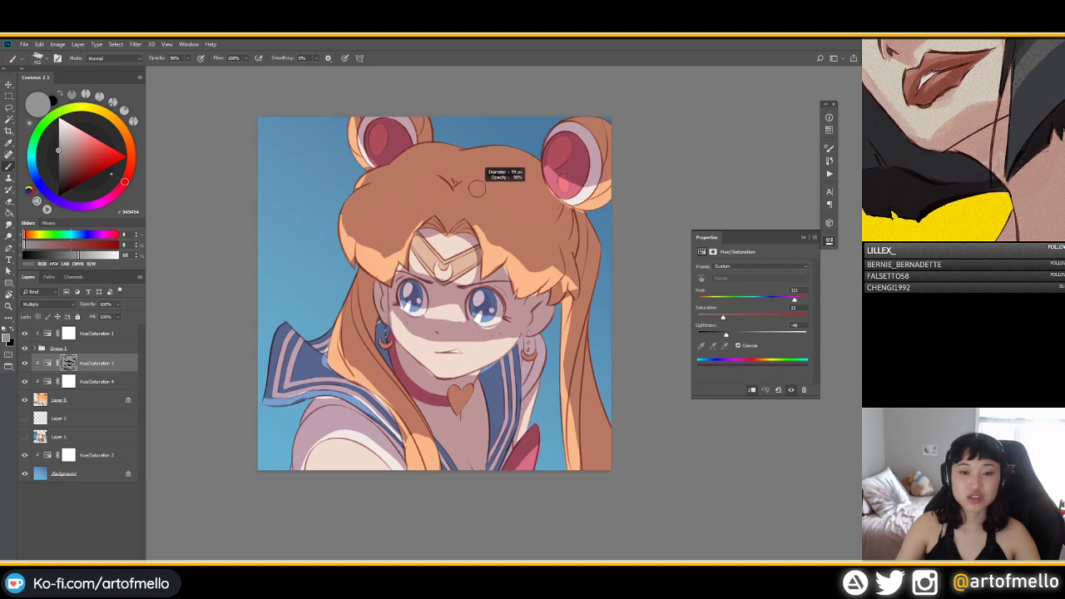
Step: Try a textured brush stroke in the shadow mask along the left outer edge of the hair, and undo it
key("d")
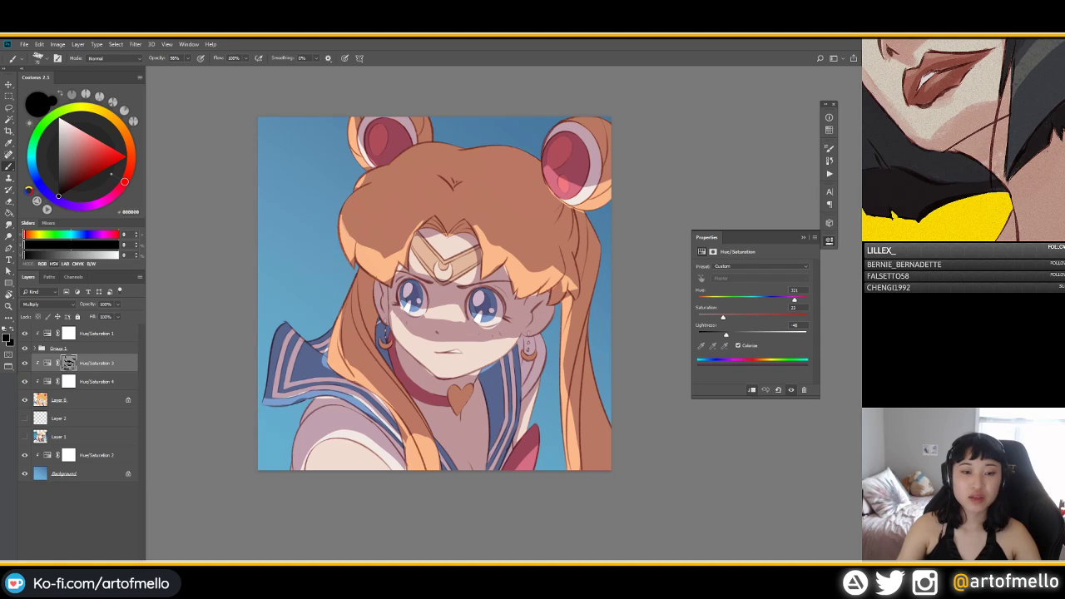
left_click(352, 217, "alt")
left_click_drag(342, 217, 351, 237)
key("ctrl+z")
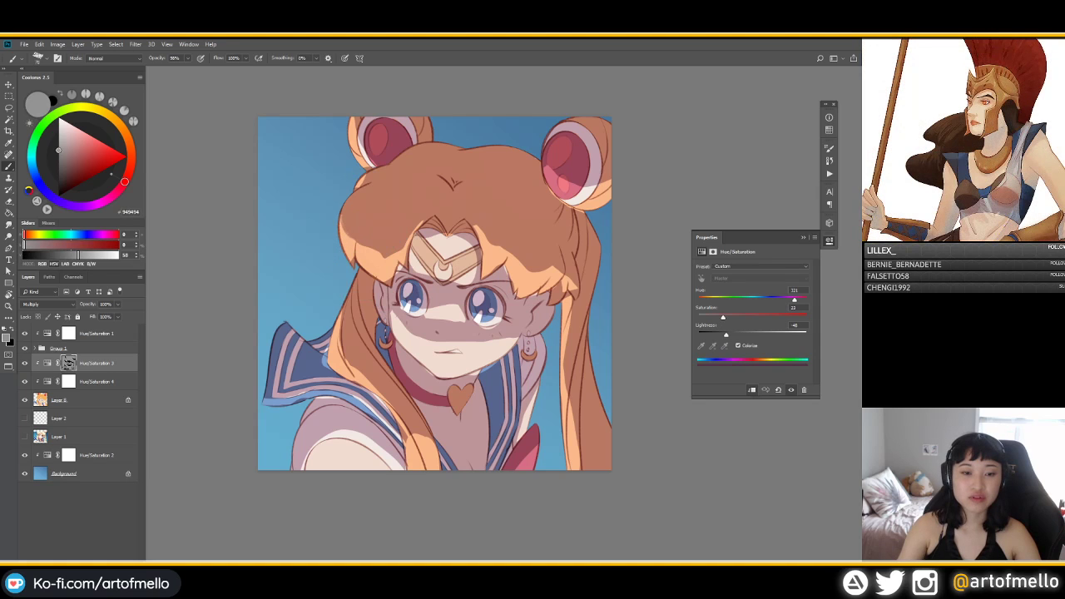
Step: Make black the active painting color for brushing light into the shadow mask
key("x")
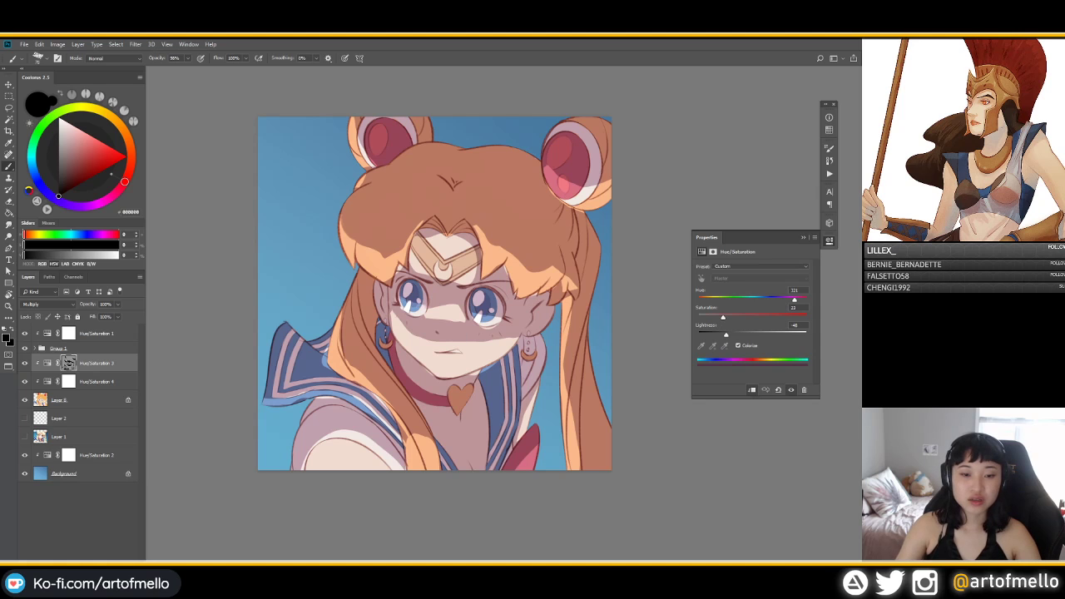
key("x")
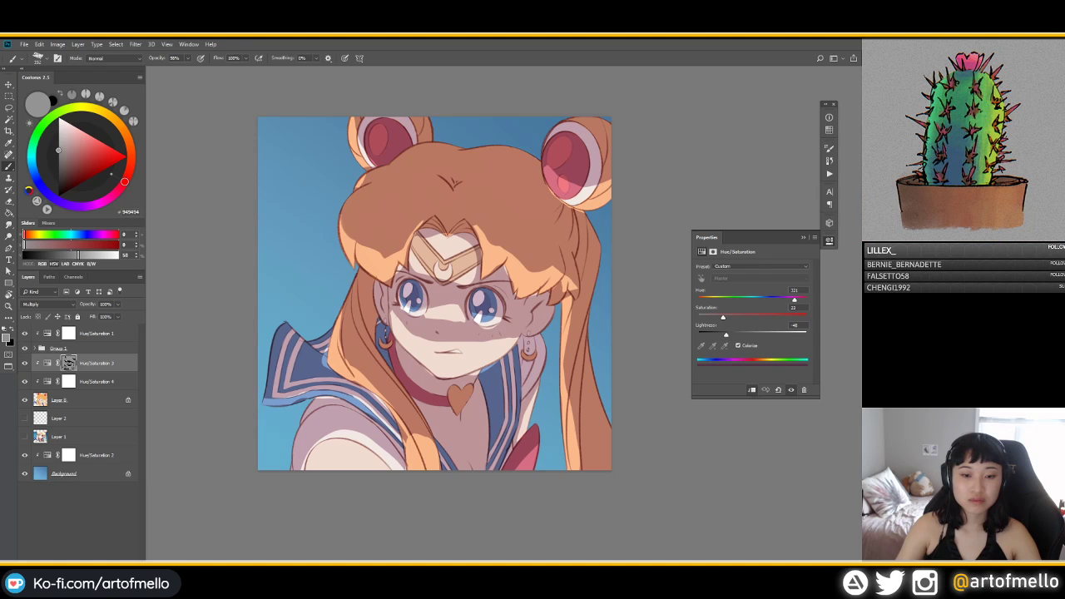
key("x")
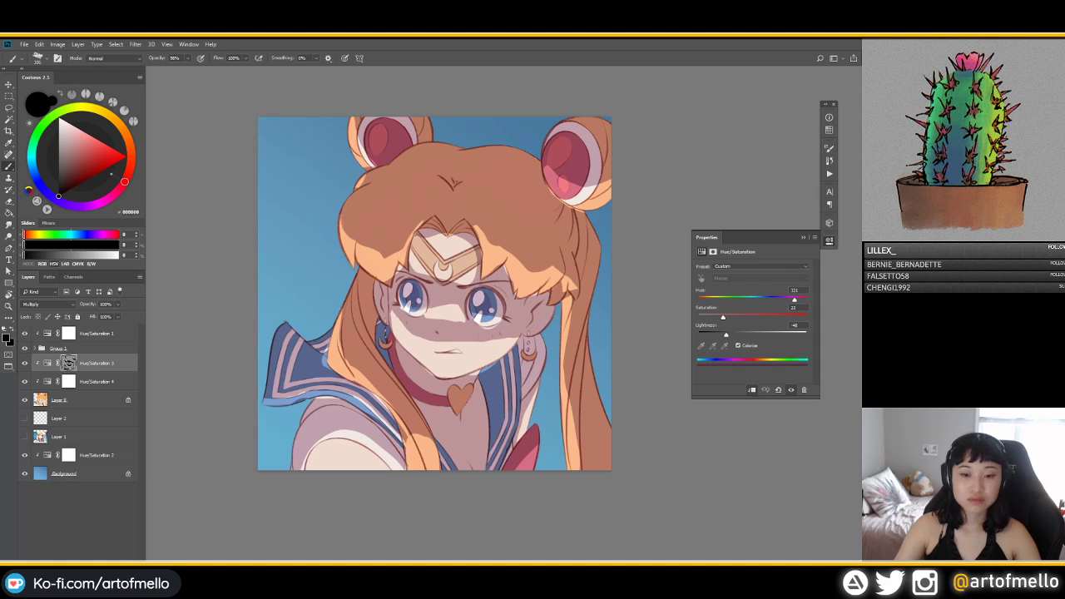
Step: Refine the shadow across the face between the eyes on the Hue/Saturation 3 mask, alternating black and mid-gray paint
key("x")
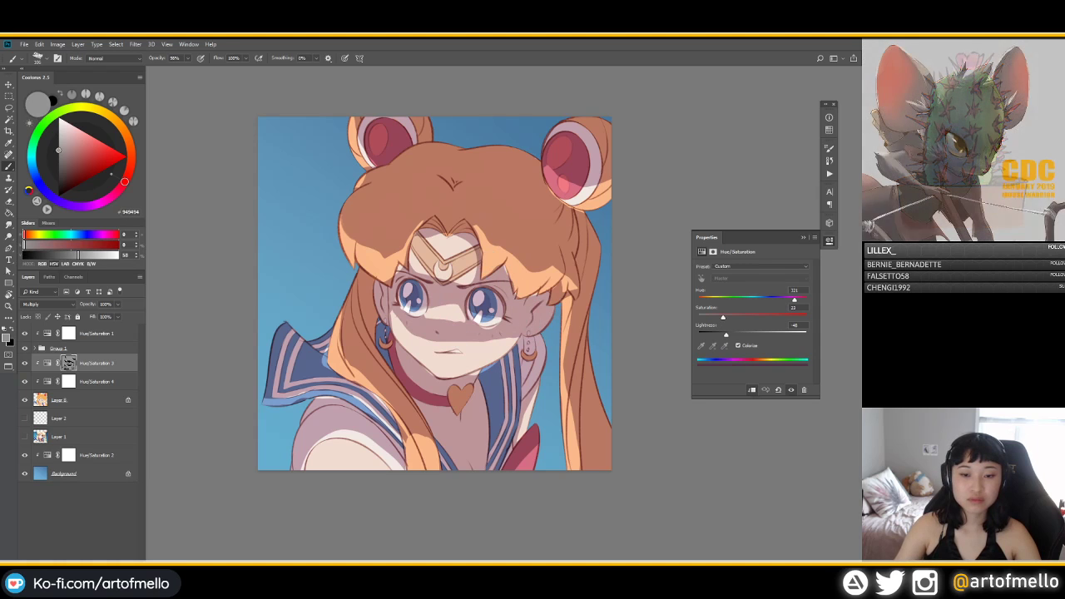
key("x")
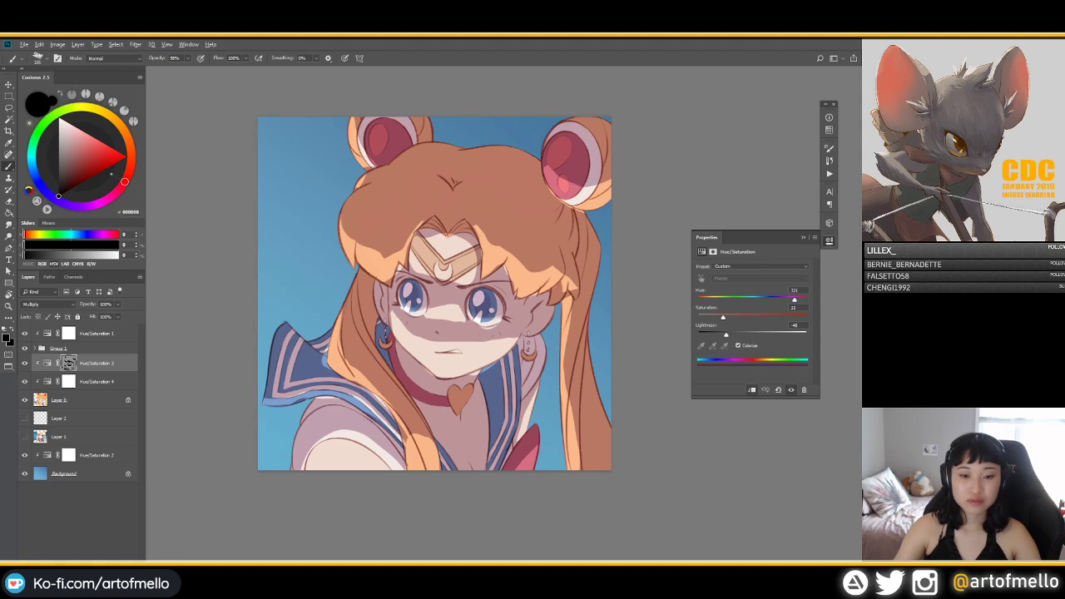
key("x")
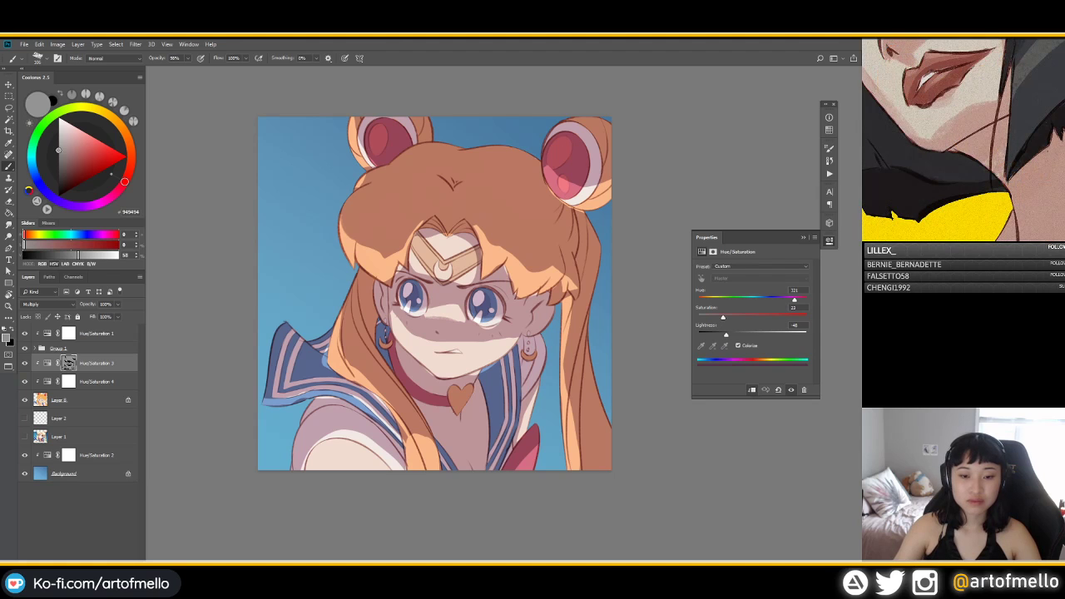
key("x")
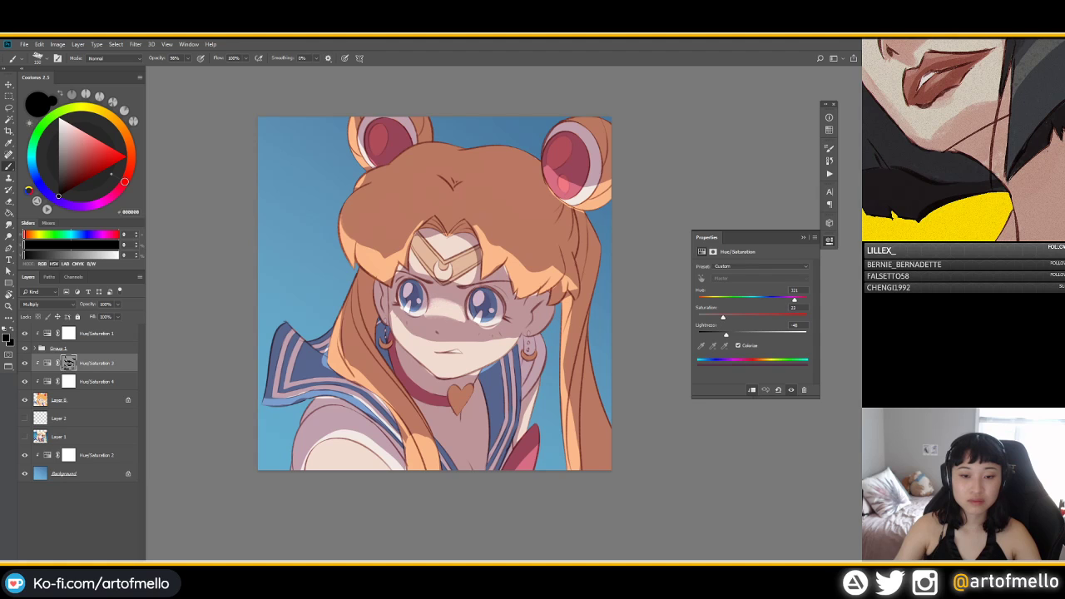
left_click(431, 307, "alt")
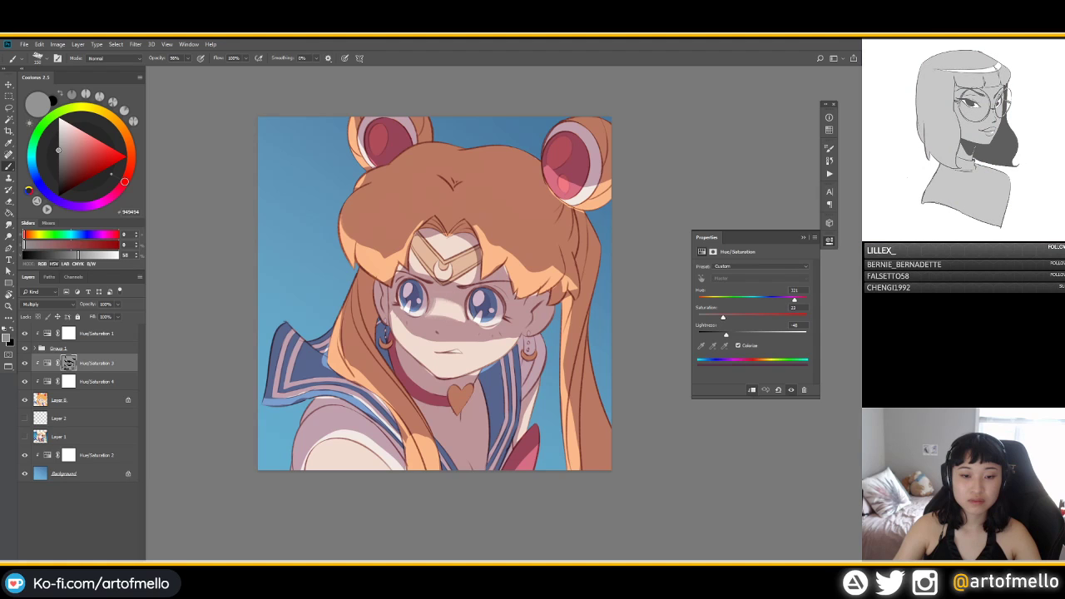
key("x")
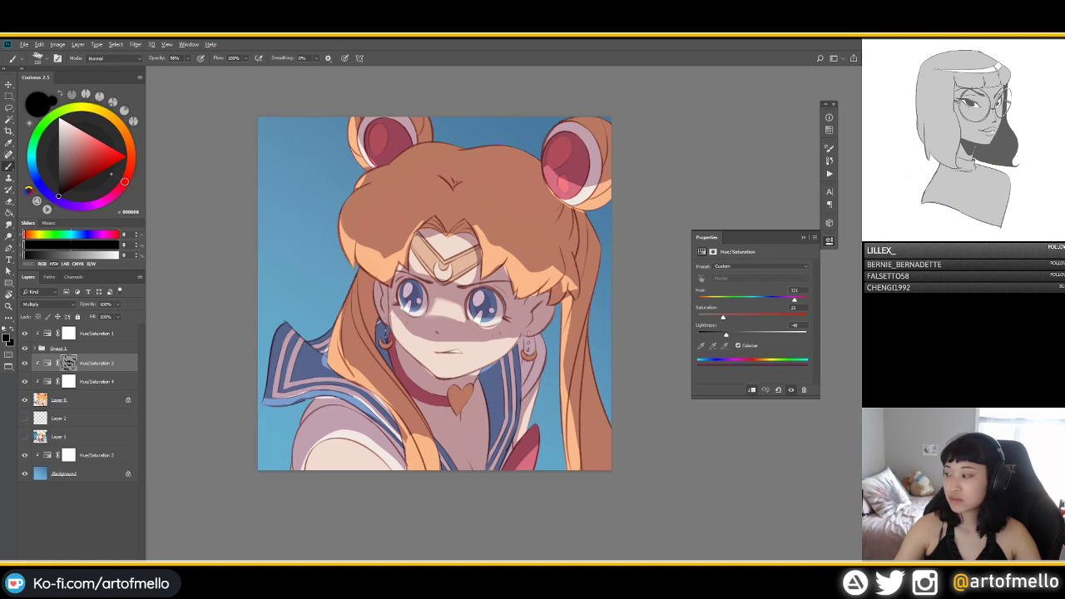
Step: Touch up the mask shadow where the character's cheek meets the hair on the image's left side, using black and gray
key("0")
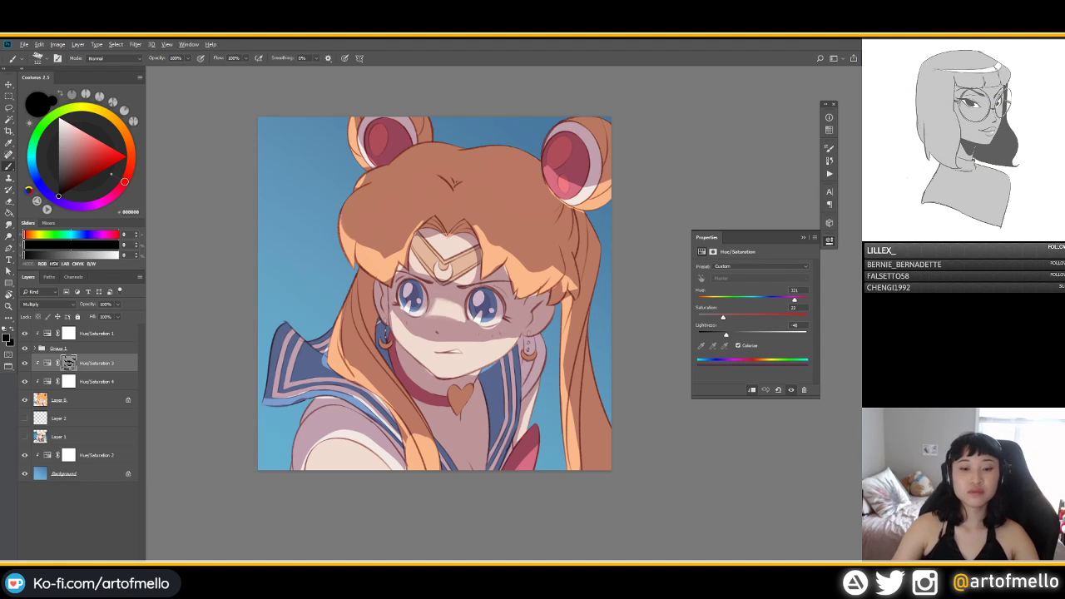
key("x")
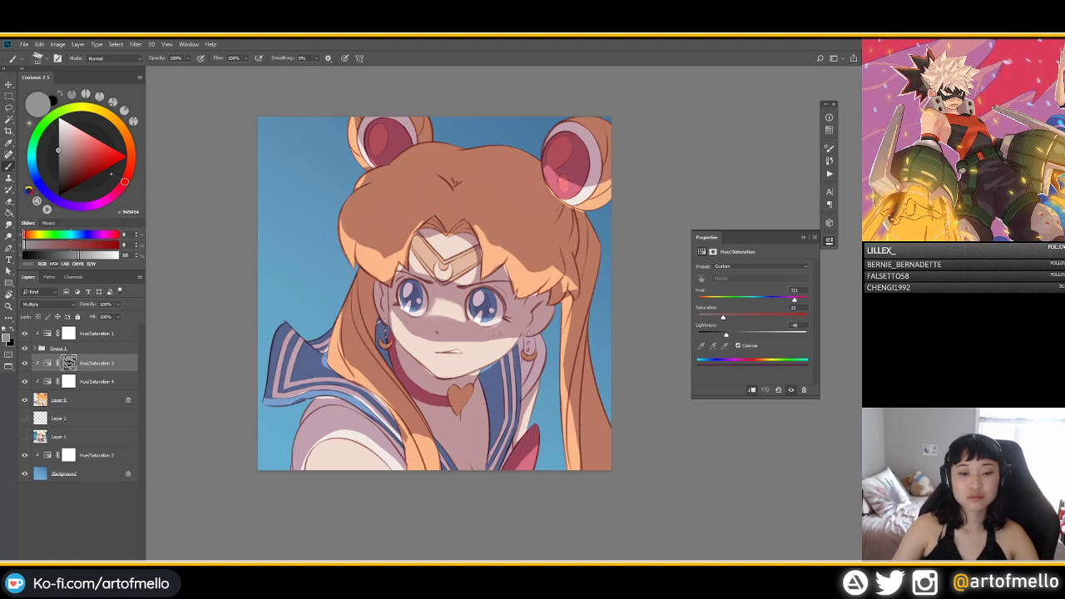
key("x")
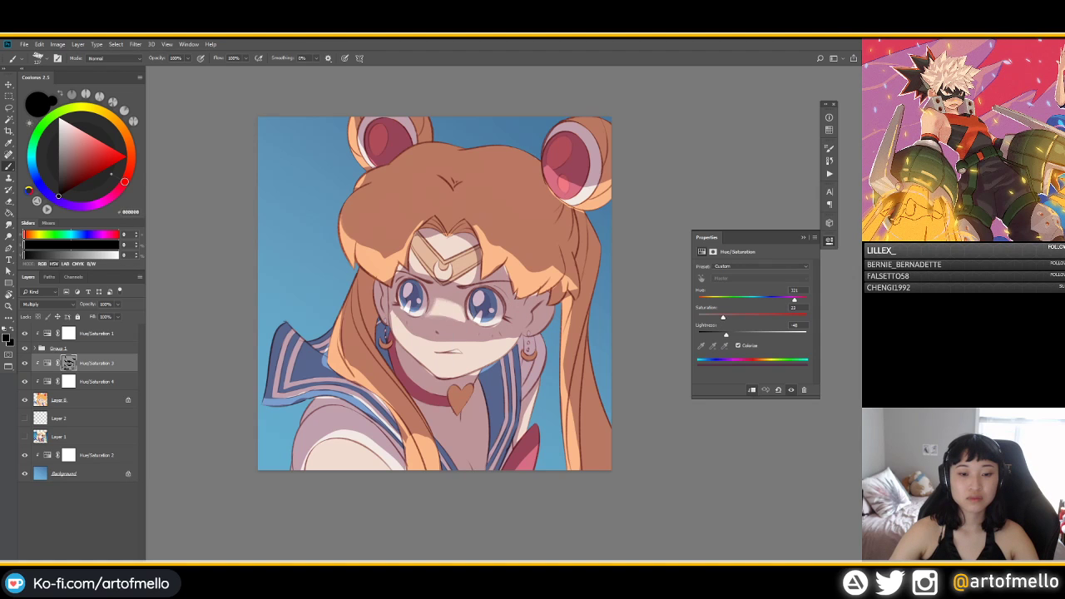
left_click_drag(388, 326, 377, 326)
key("x")
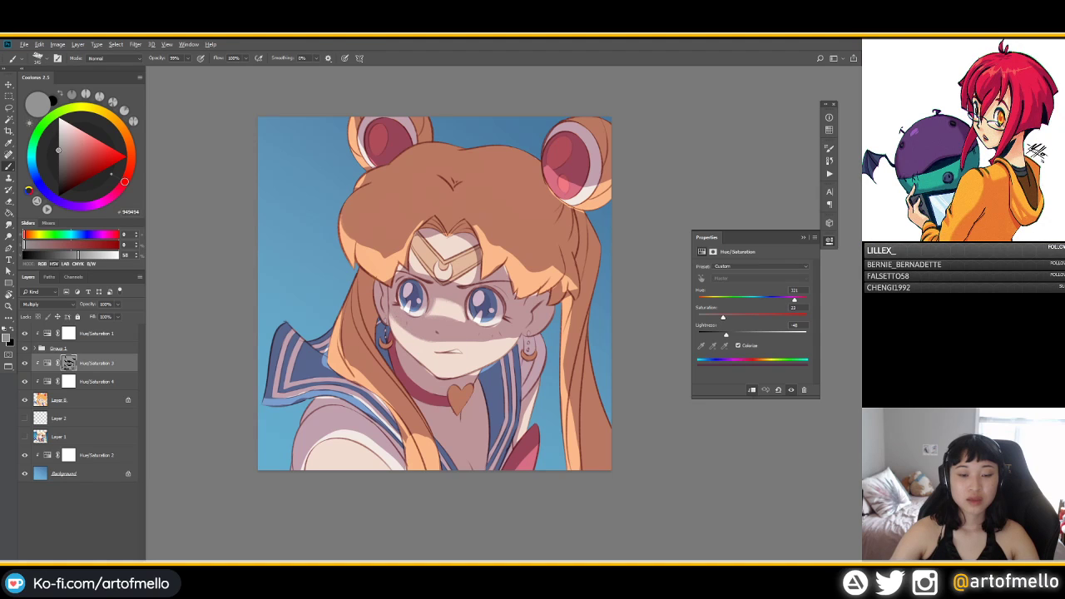
key("d")
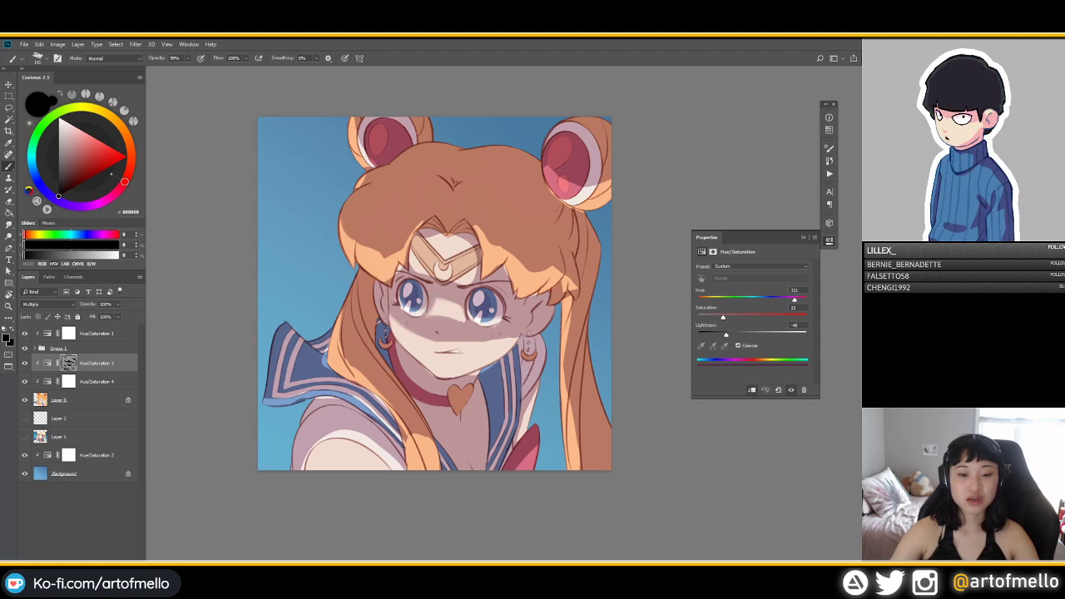
key("x")
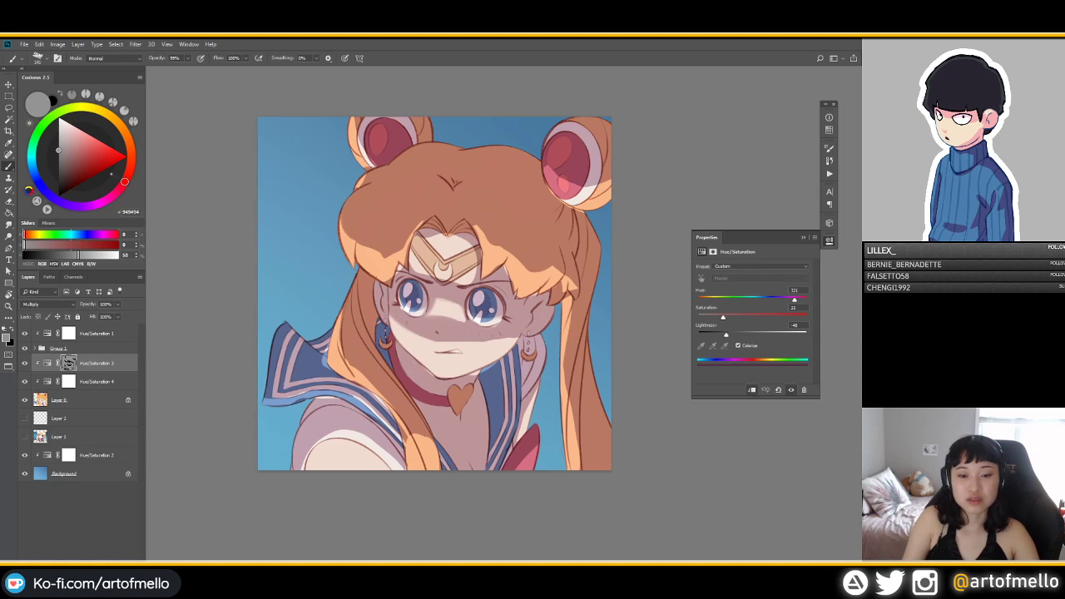
Step: Clean up the lower edge of the face shadow beneath the eye on the image's right side, using gray and black
right_click(502, 318, "alt")
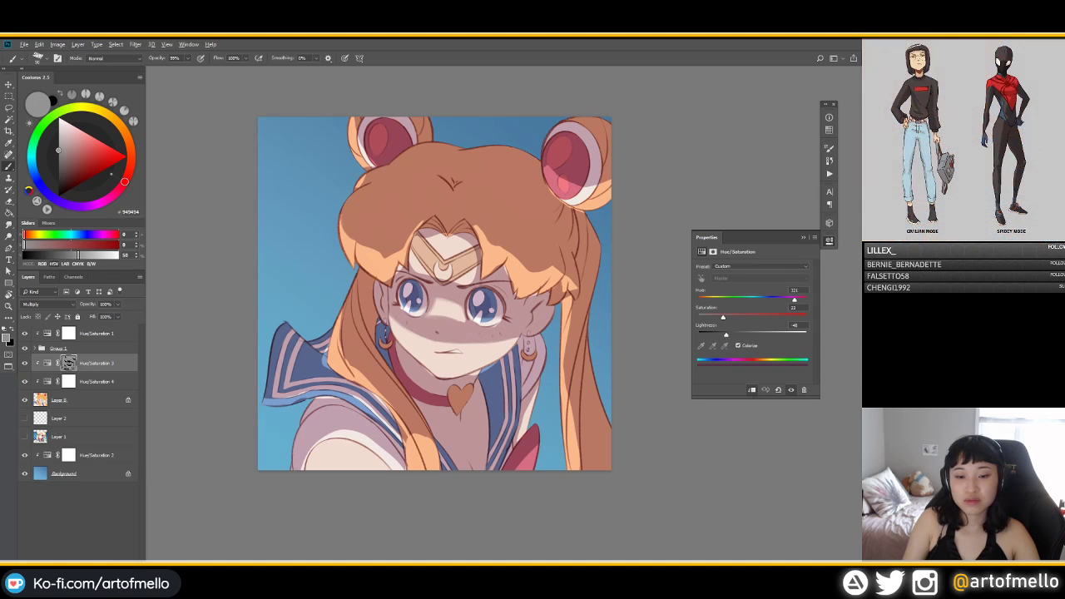
key("d")
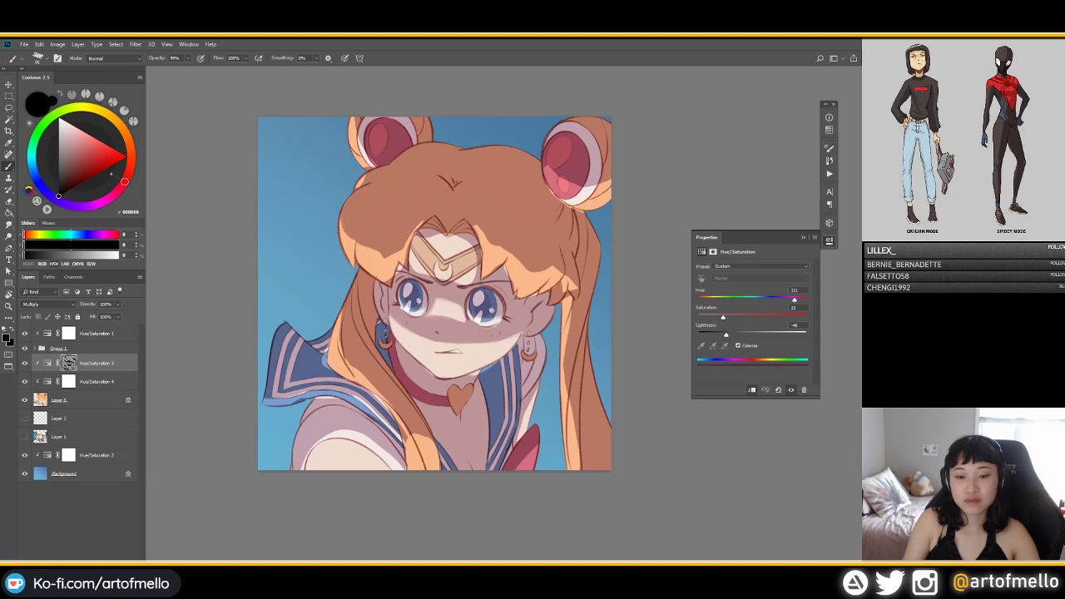
left_click(499, 339, "alt")
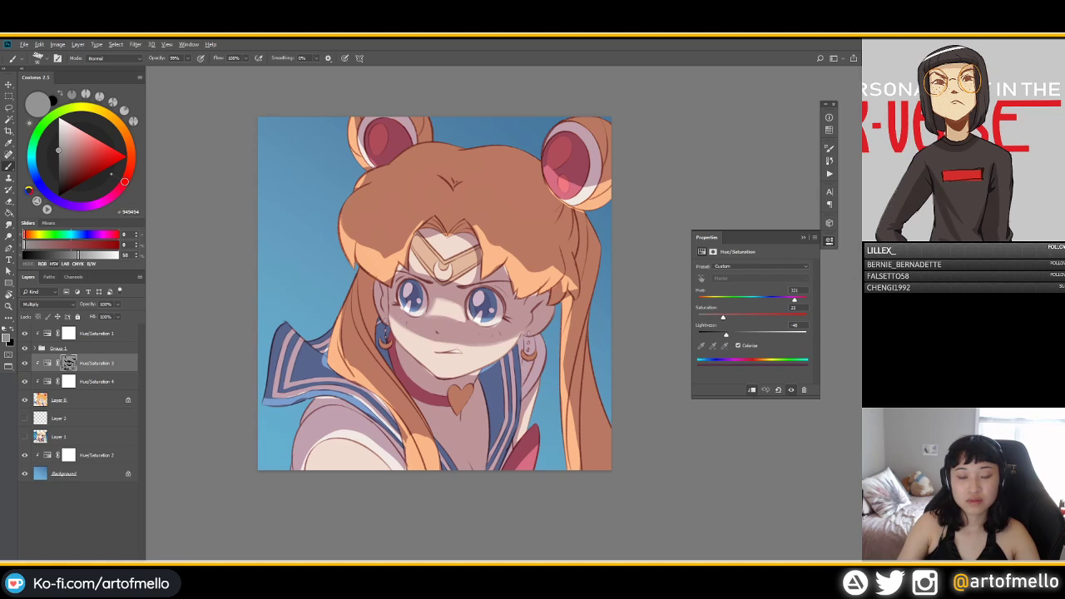
key("d")
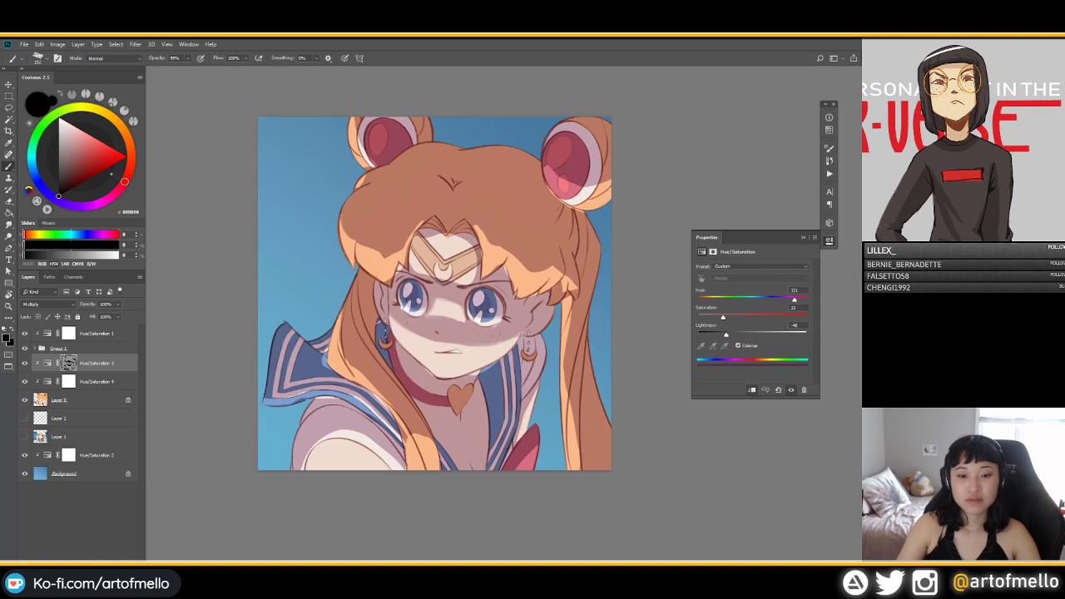
key("x")
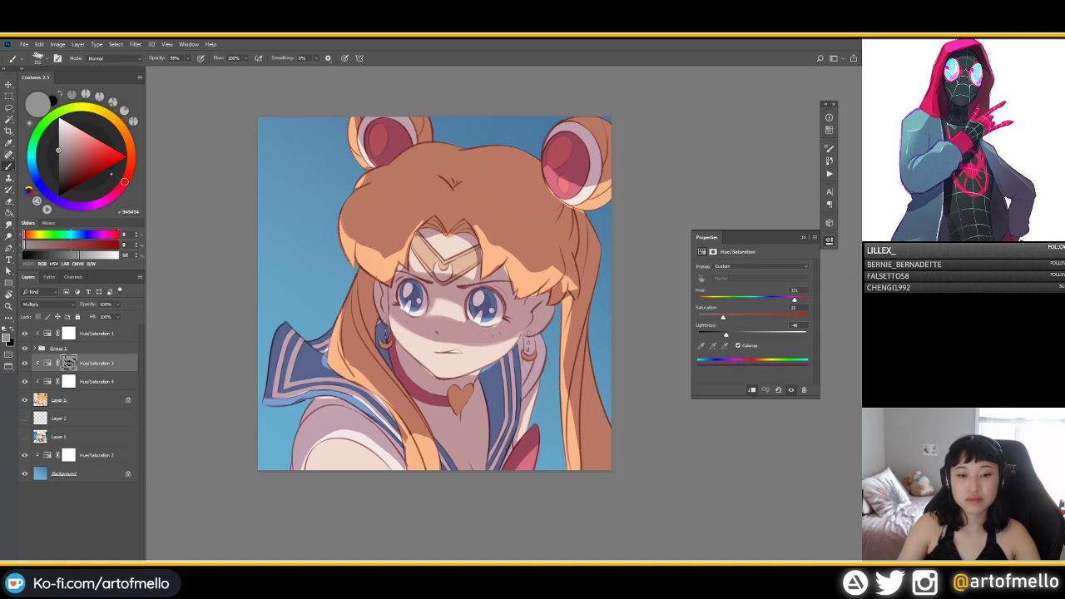
Step: Set the brush opacity to 100% and slightly raise the Lightness of the Hue/Saturation 3 shadow adjustment
key("0")
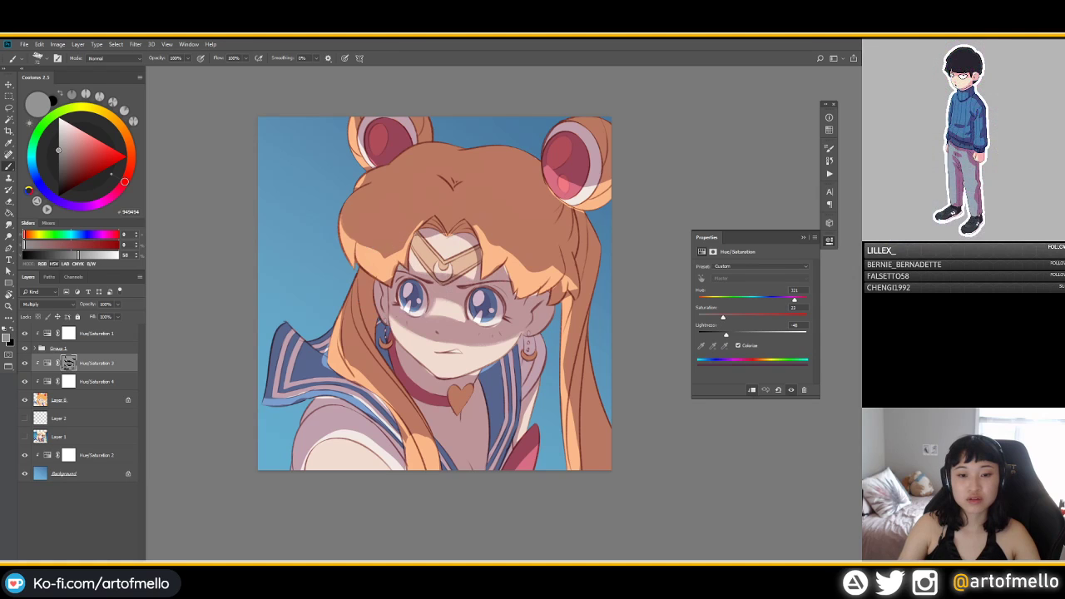
key("d")
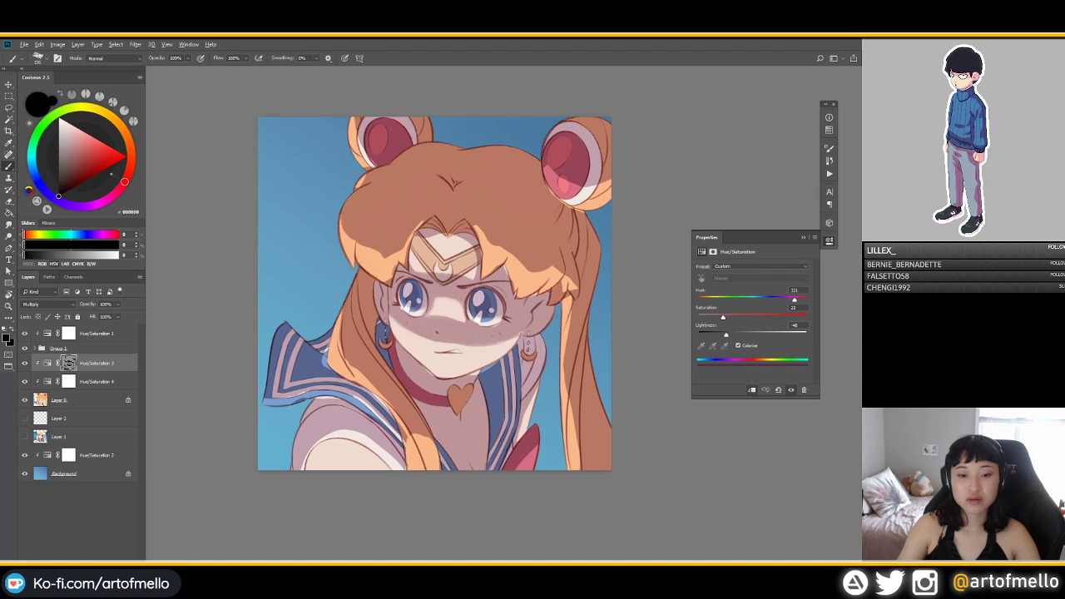
left_click(58, 150)
mouse_move(727, 335)
left_mouse_down()
mouse_move(741, 335)
mouse_move(727, 334)
left_mouse_up()
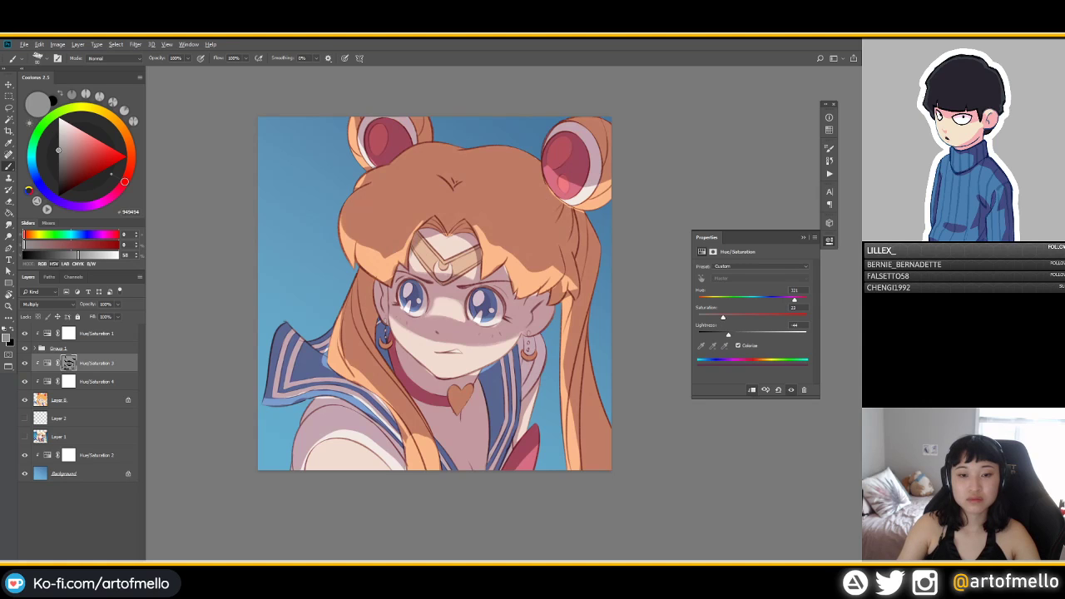
Step: Refine the forehead shadow around the gold tiara on the mask, alternating gray and black paint
key("x")
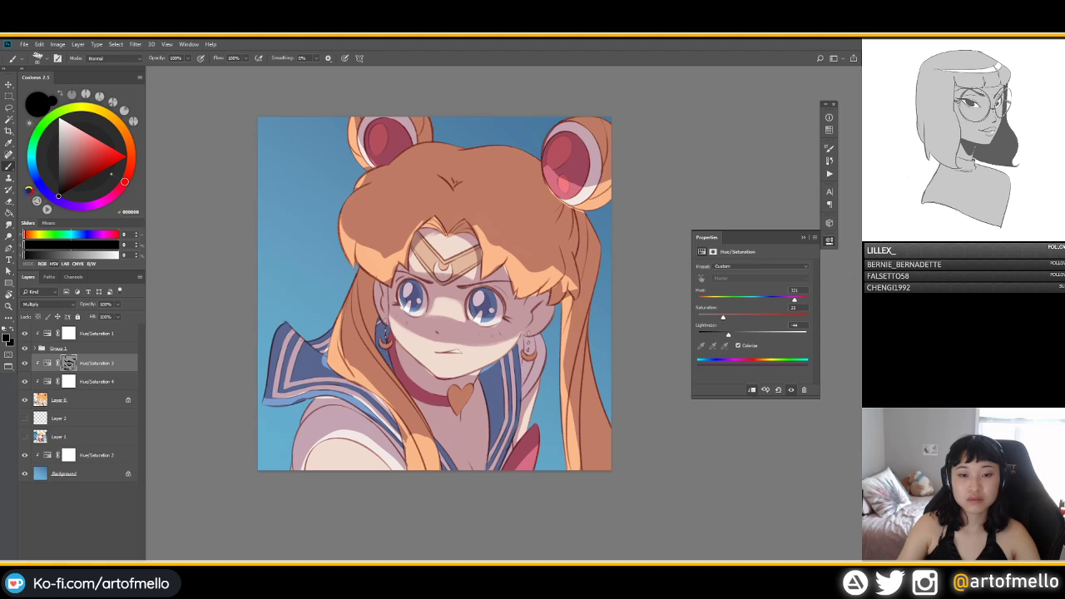
key("x")
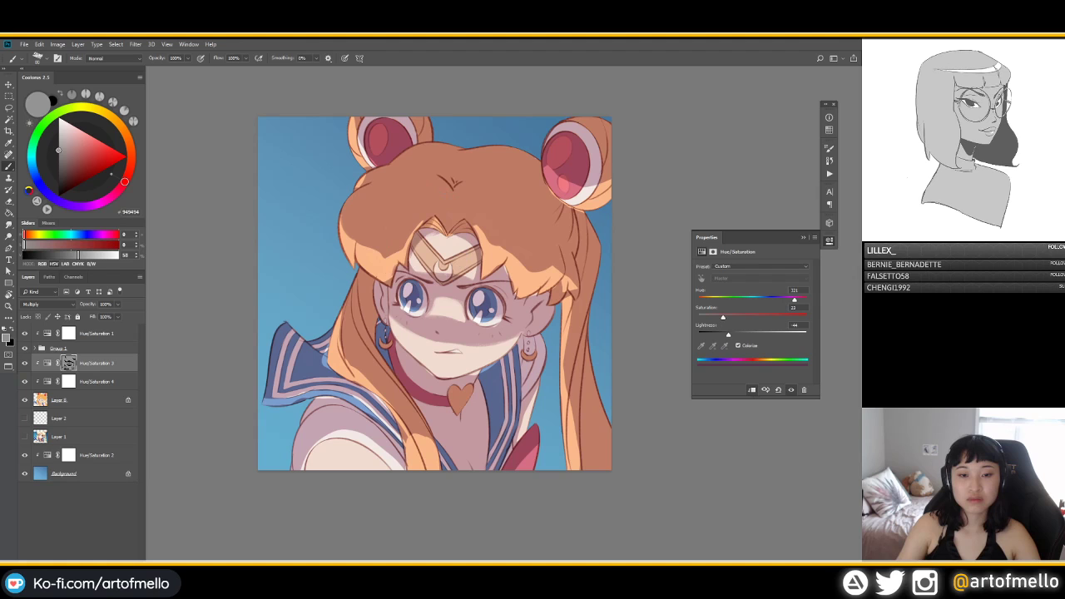
key("x")
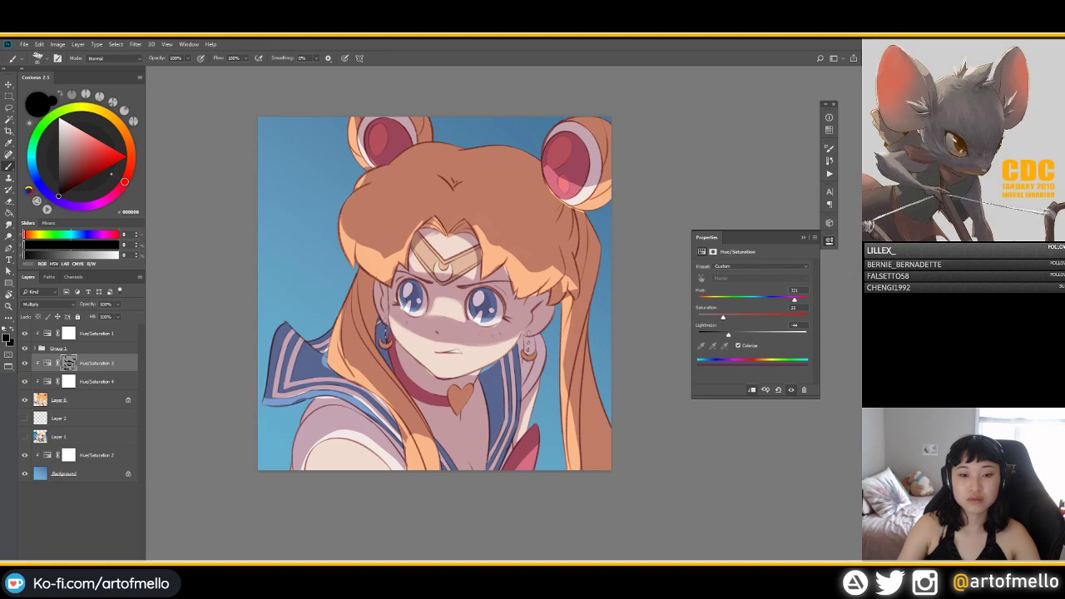
key("x")
key("x")
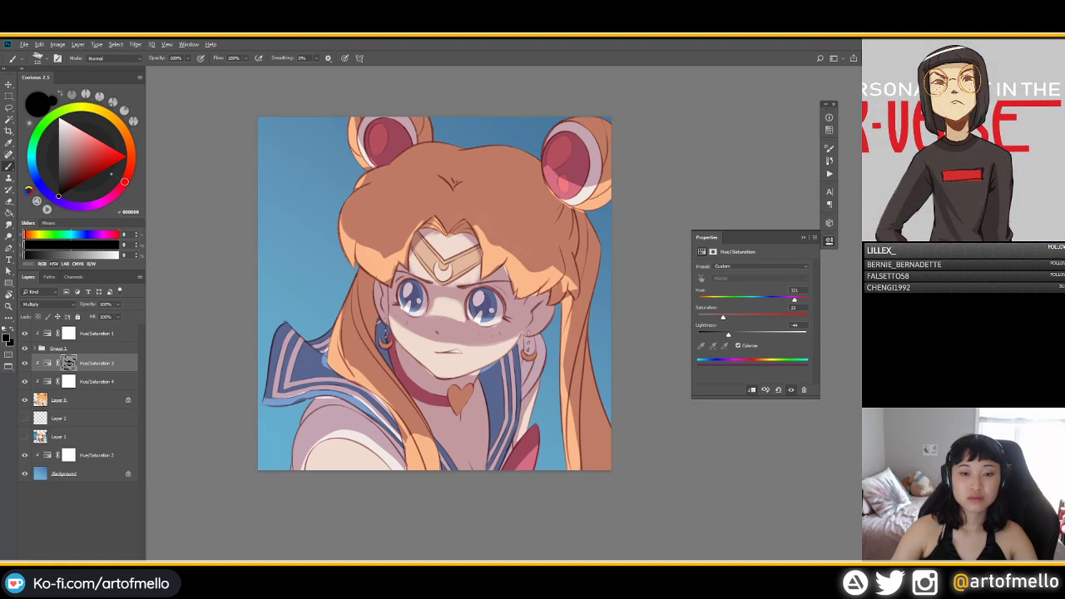
Step: Rework the mask shadow over the tiara and under the central hair parting with the sampled gray, undoing the stroke along the tiara
left_click(466, 239, "alt")
left_click_drag(464, 236, 480, 262)
key("ctrl+z")
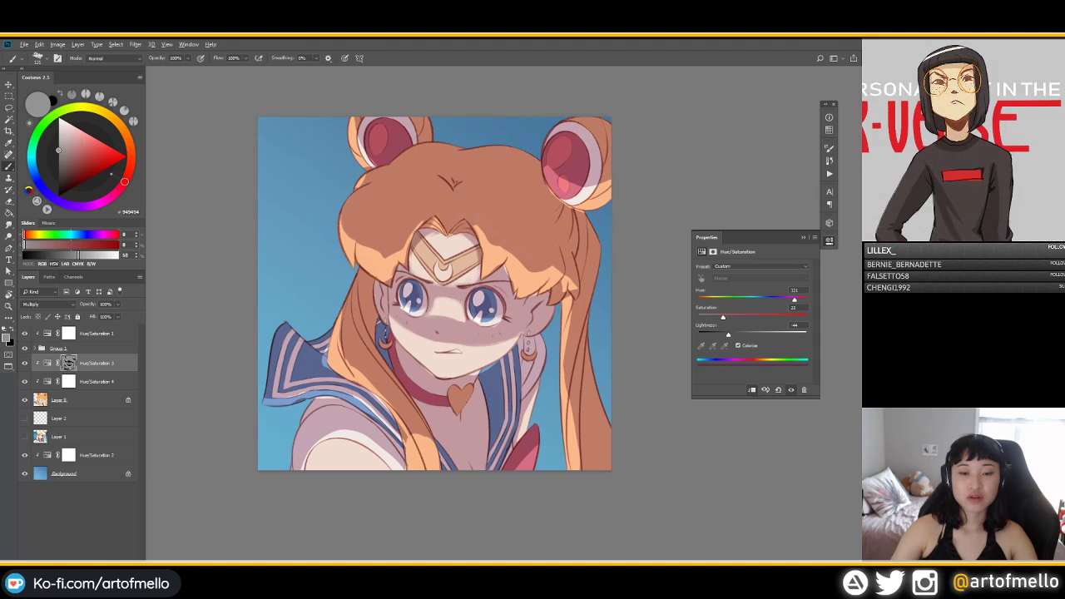
key("d")
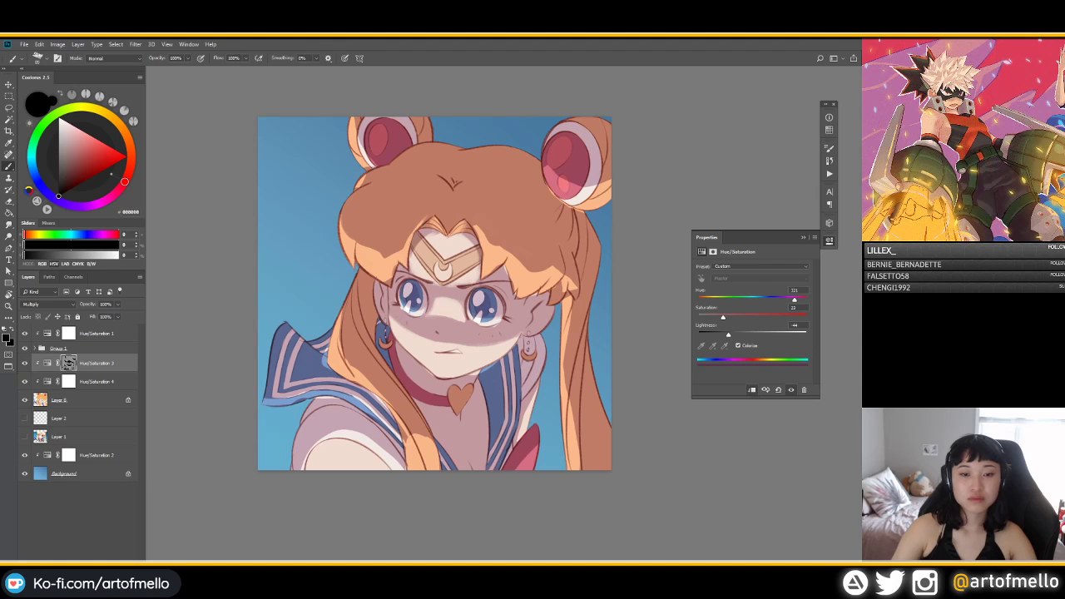
Step: Reshape the light area on the image's left bangs by painting the mask with sampled gray and black tones
left_click(419, 220, "alt")
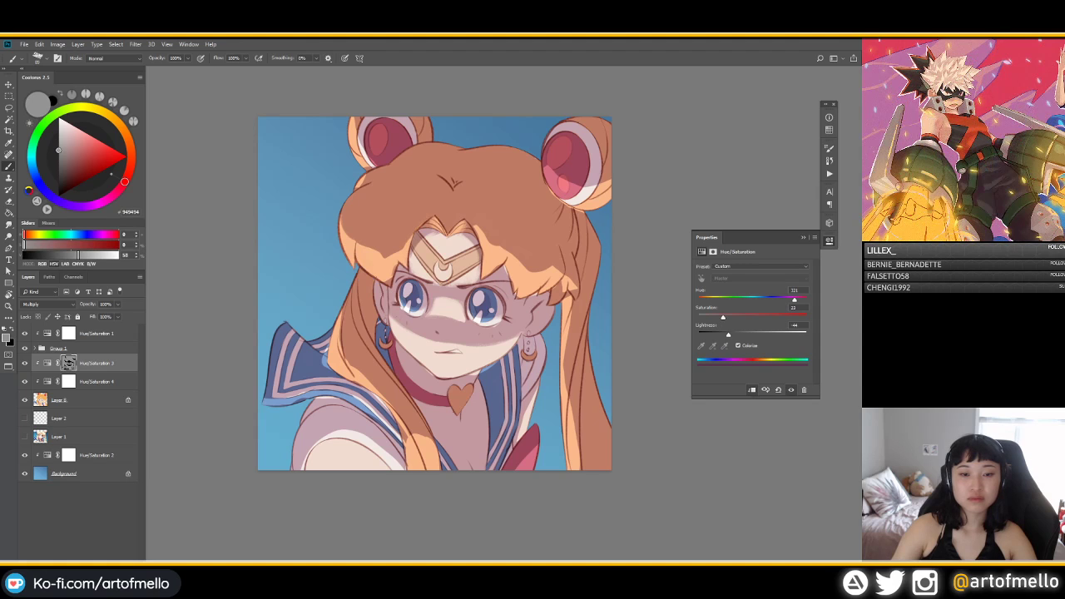
left_click(403, 258, "alt")
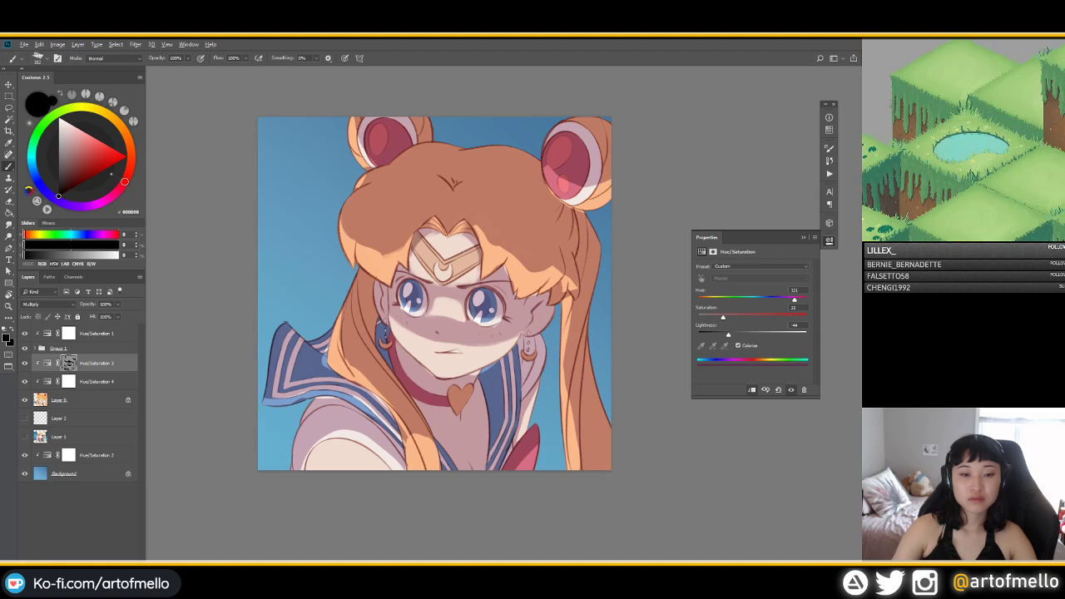
left_click(384, 265, "alt")
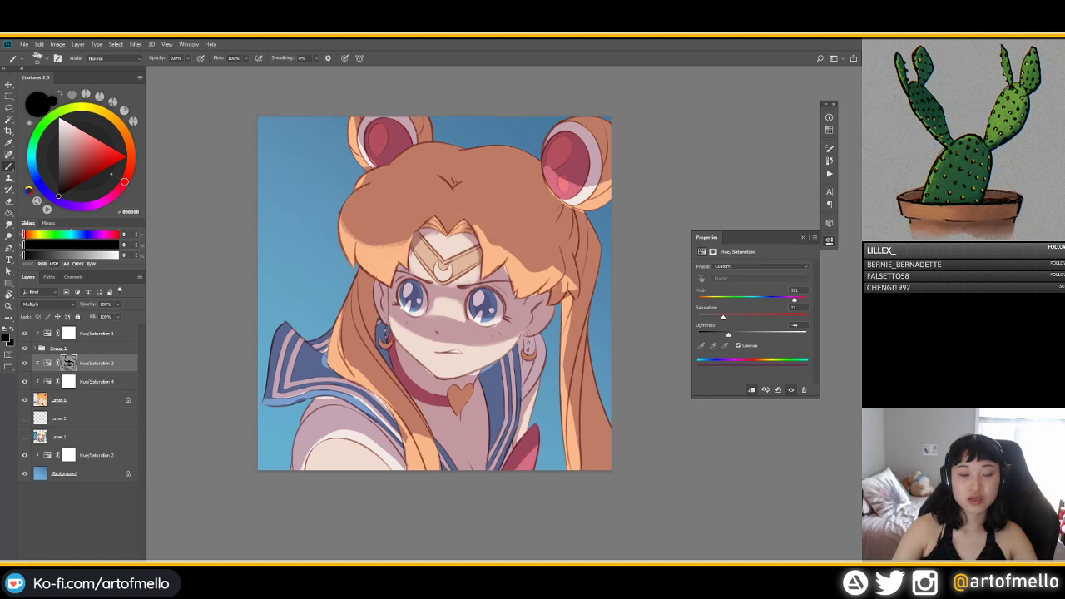
left_click(380, 215, "alt")
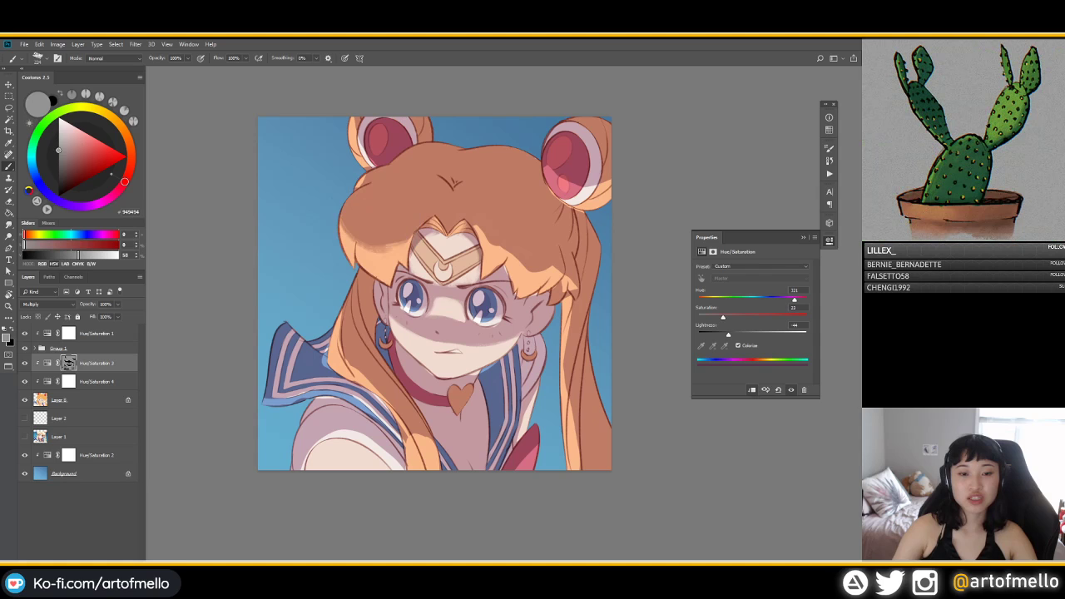
left_click(375, 264, "alt")
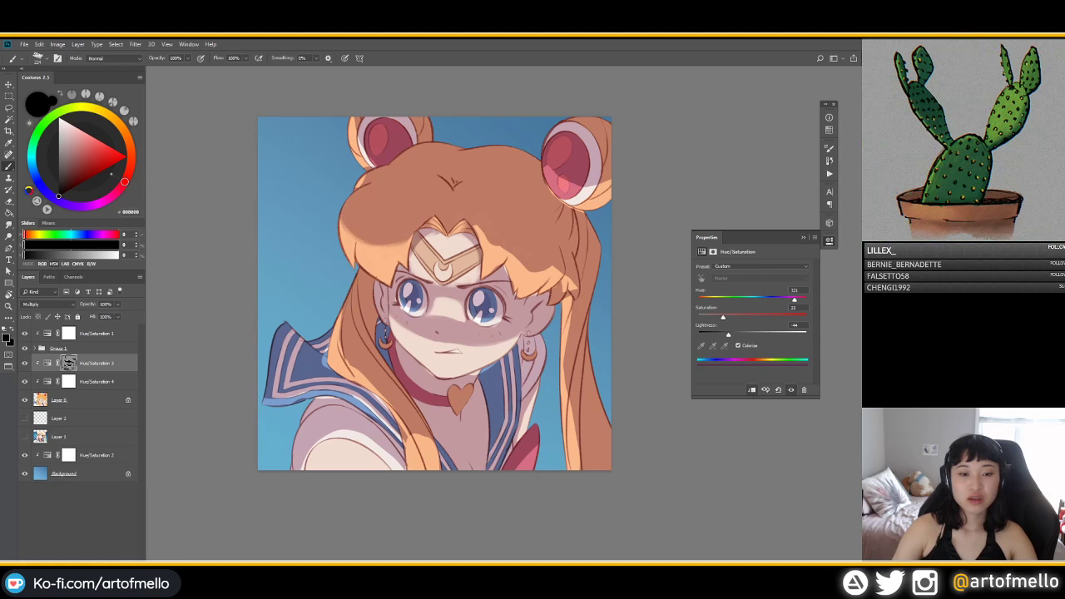
Step: Extend the light area higher on the left bangs in black and trim its upper shadow edge with sampled gray
mouse_move(350, 230)
left_mouse_down()
mouse_move(373, 243)
mouse_move(400, 238)
left_mouse_up()
key("ctrl+z")
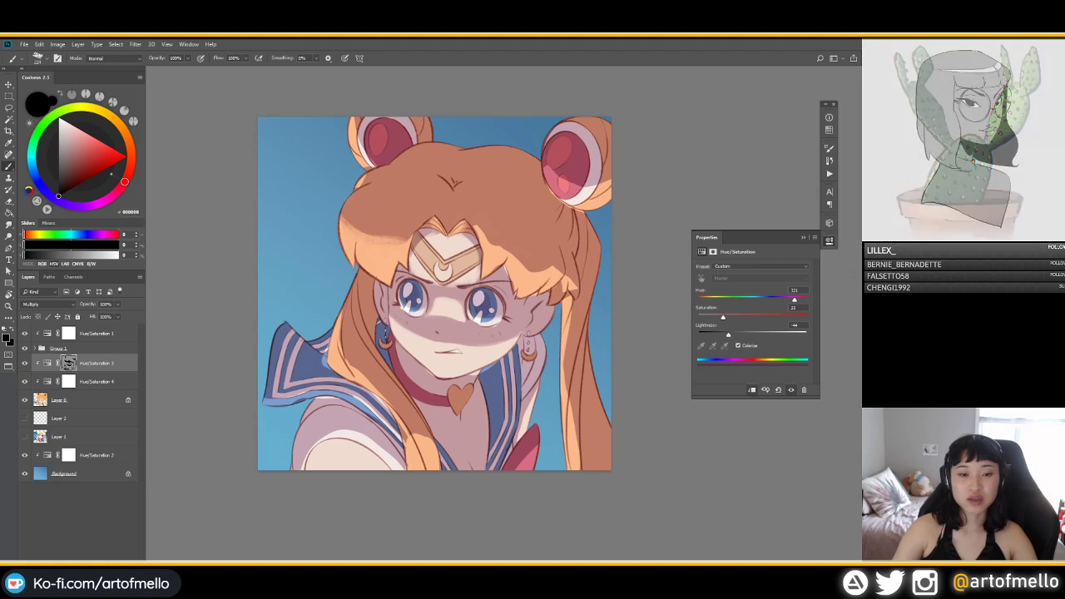
left_click(391, 241, "alt")
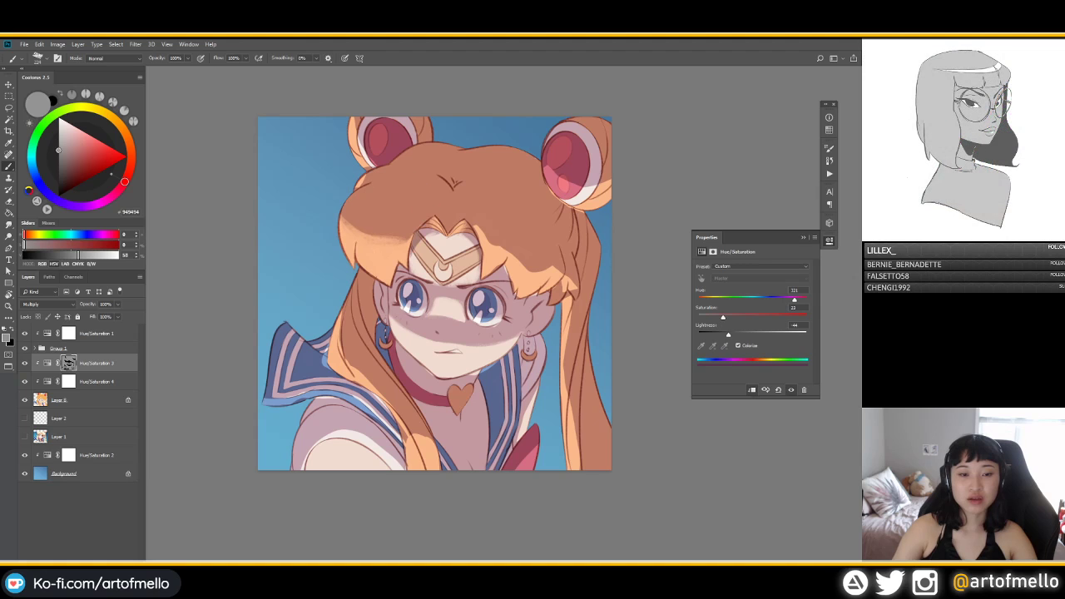
left_click_drag(341, 218, 399, 239)
left_click(385, 270, "alt")
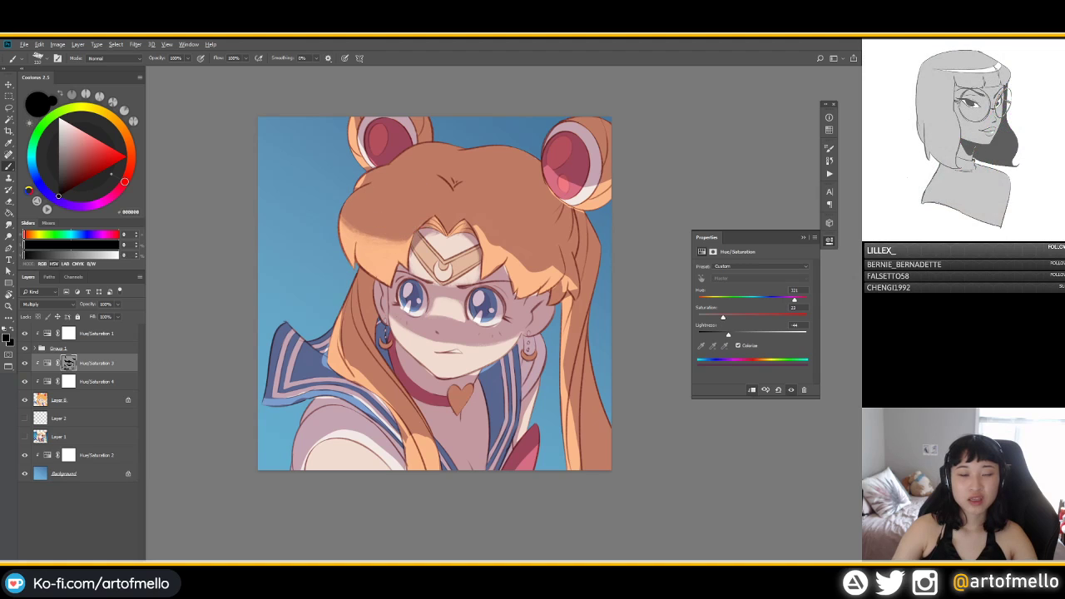
left_click_drag(358, 239, 349, 239, "alt")
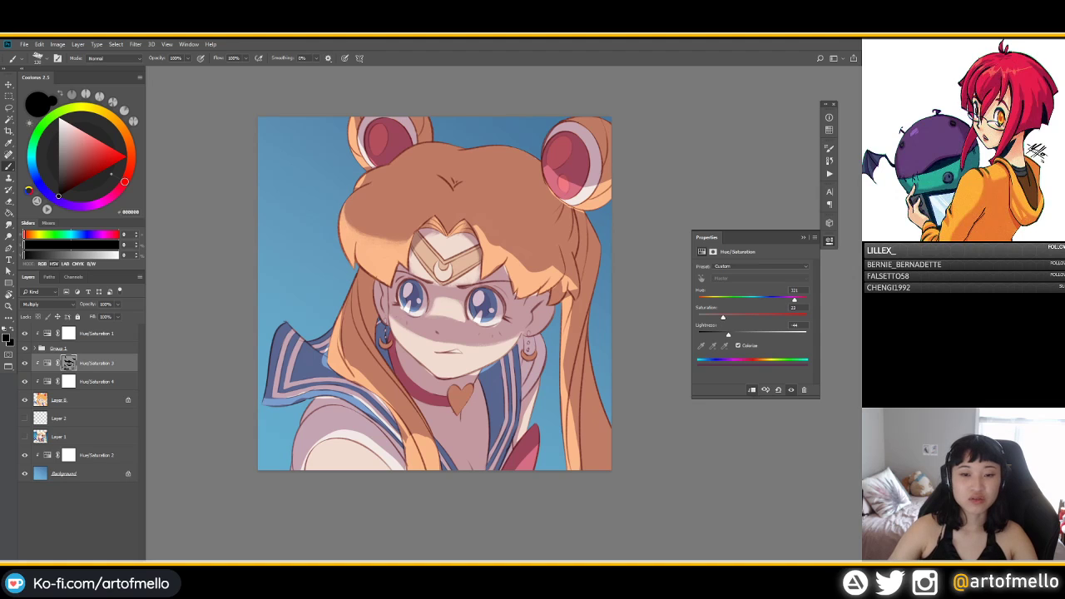
Step: Adjust the light edge on the inner side of the image's left bangs with sampled tones, undoing the last gray stroke
left_click(398, 241, "alt")
left_click_drag(398, 242, 395, 241, "alt")
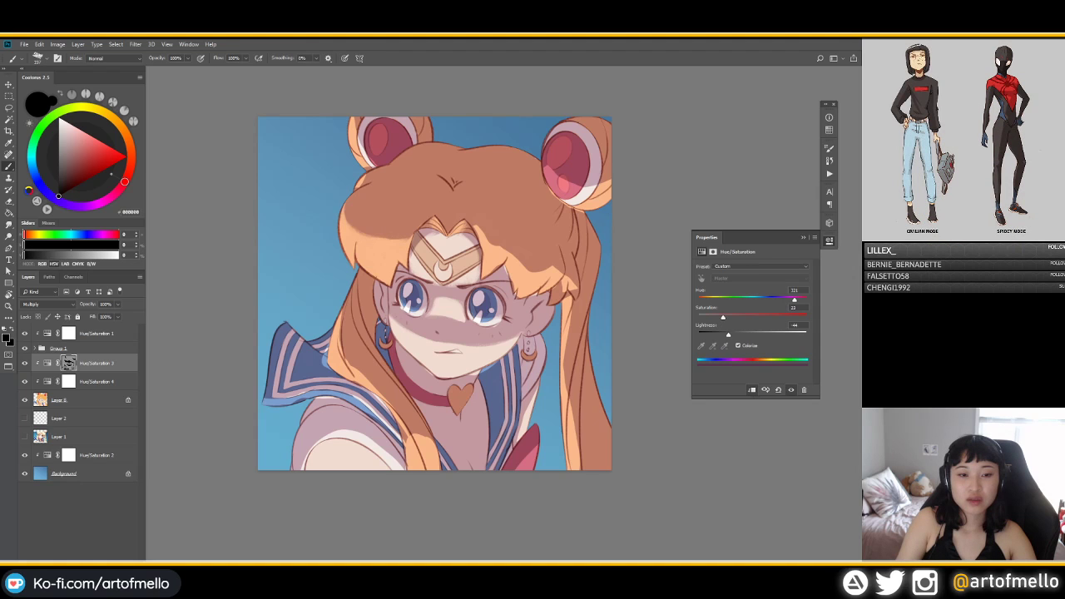
left_click(394, 236, "alt")
mouse_move(394, 236)
left_mouse_down()
mouse_move(380, 236)
mouse_move(391, 281)
left_mouse_up()
key("ctrl+z")
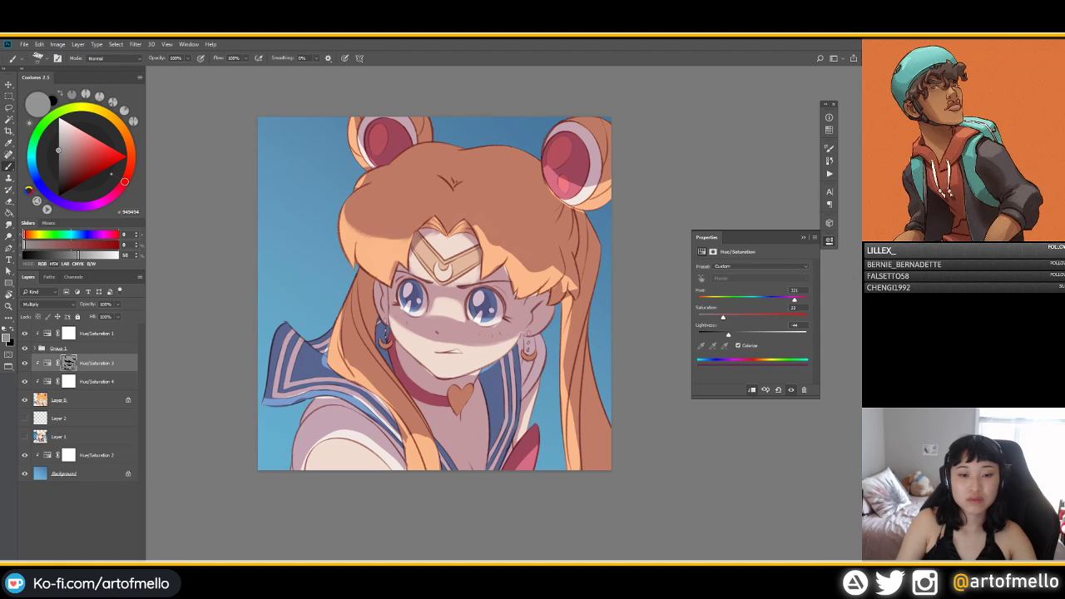
Step: Clean up the light area at the pointed tip and outer edge of the left bangs in black on the mask
left_click(391, 272, "alt")
left_click_drag(394, 264, 390, 279)
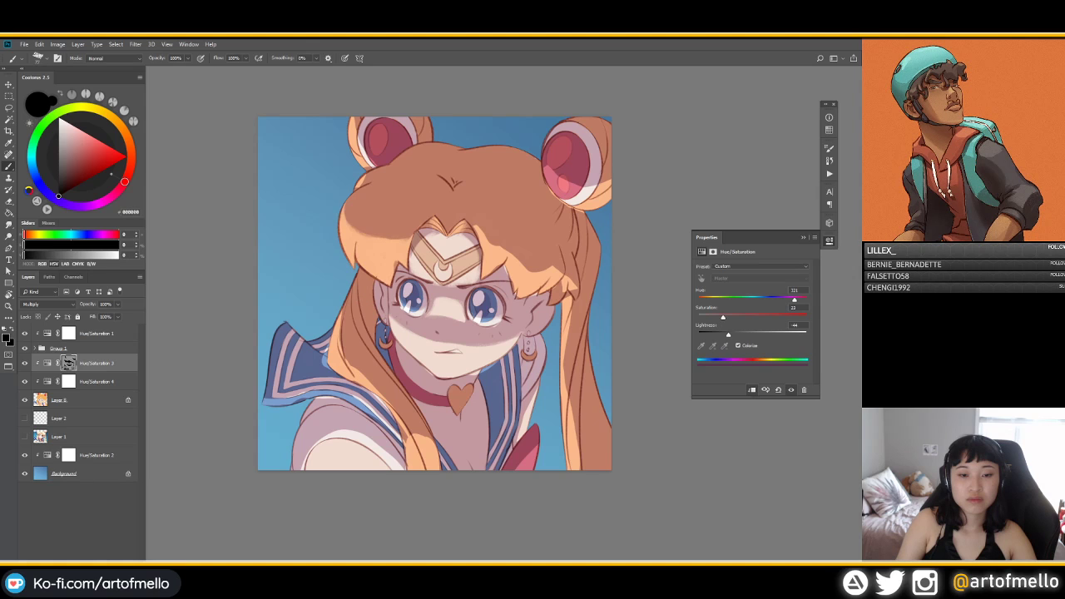
left_click(392, 273, "alt")
left_click(383, 261, "alt")
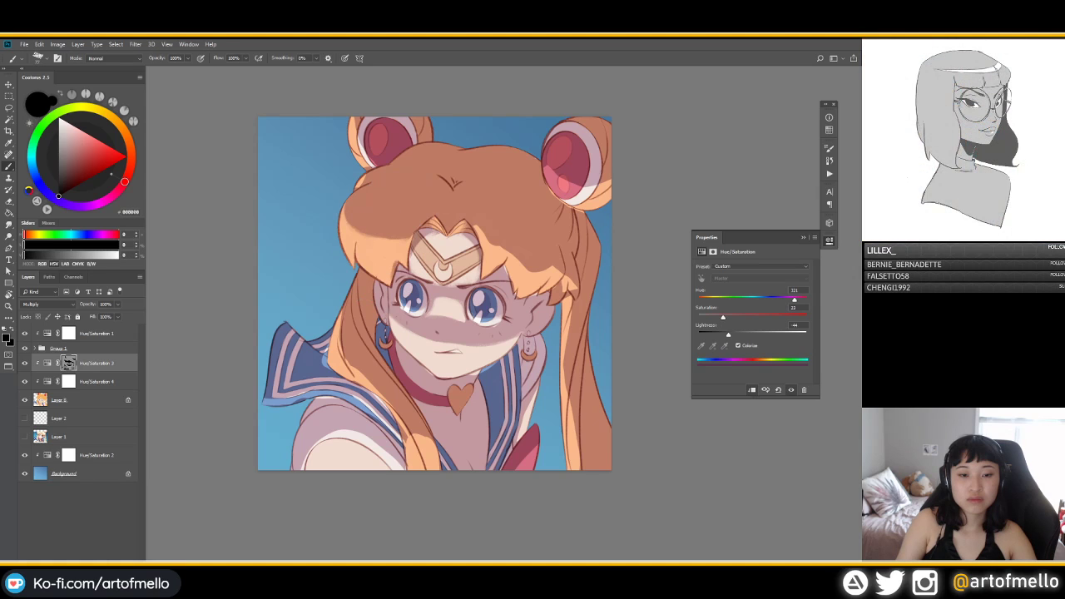
left_click_drag(349, 241, 365, 242)
left_click(360, 214, "alt")
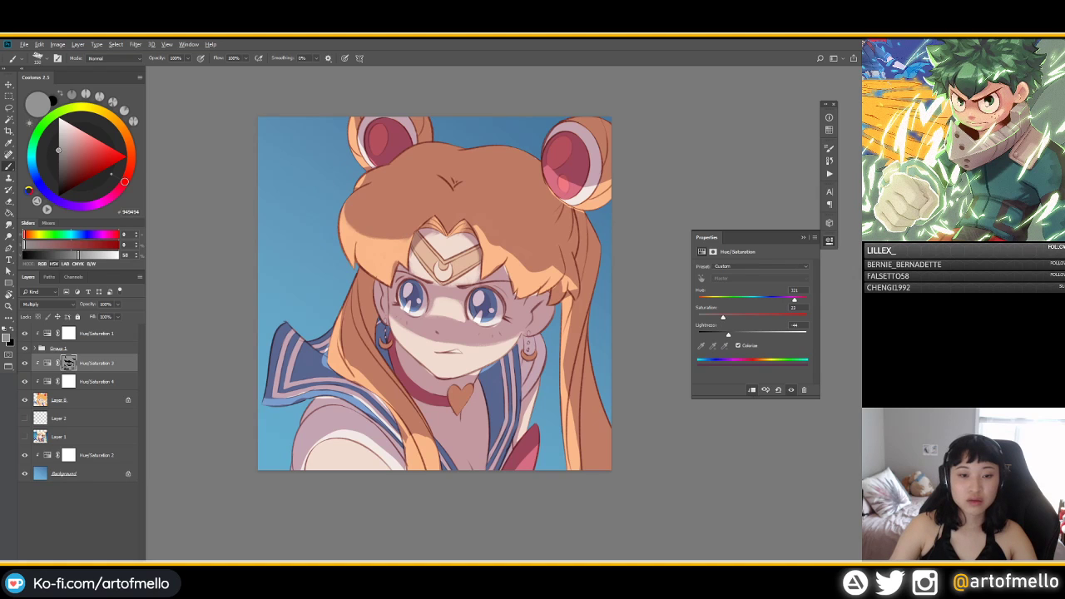
Step: Paint a small light accent in black beneath the central hair parting and refine it with gray on the mask
left_click(457, 183, "alt")
left_click_drag(459, 184, 449, 184)
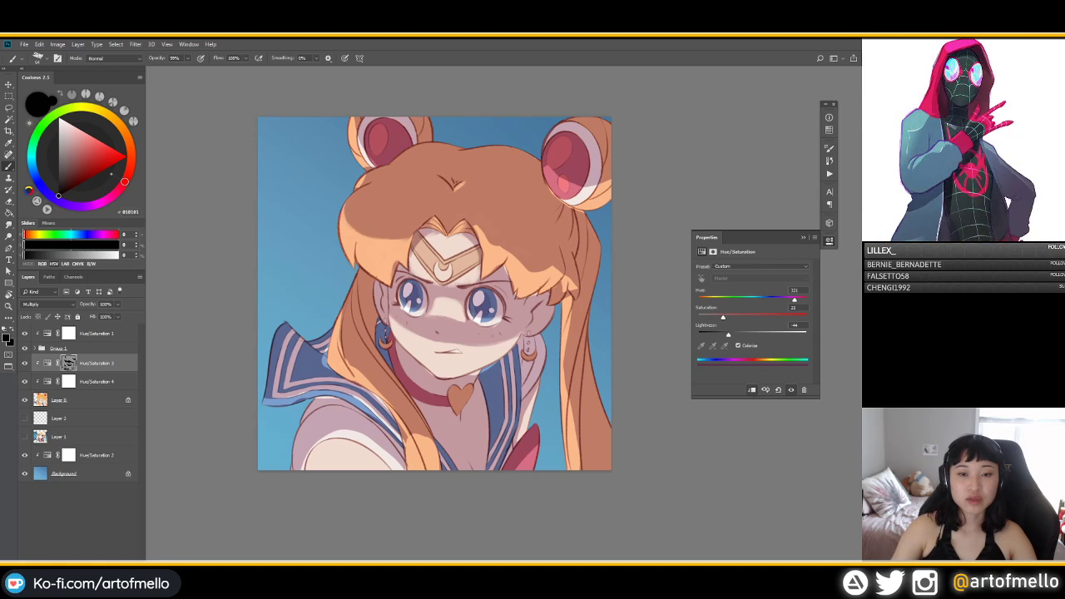
left_click(58, 149)
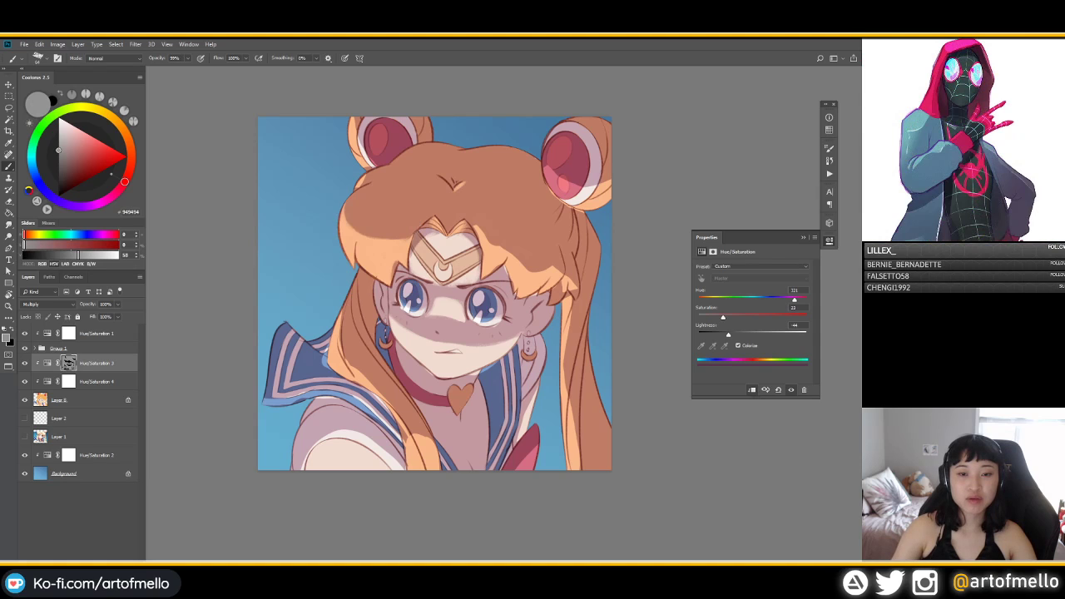
left_click(59, 190)
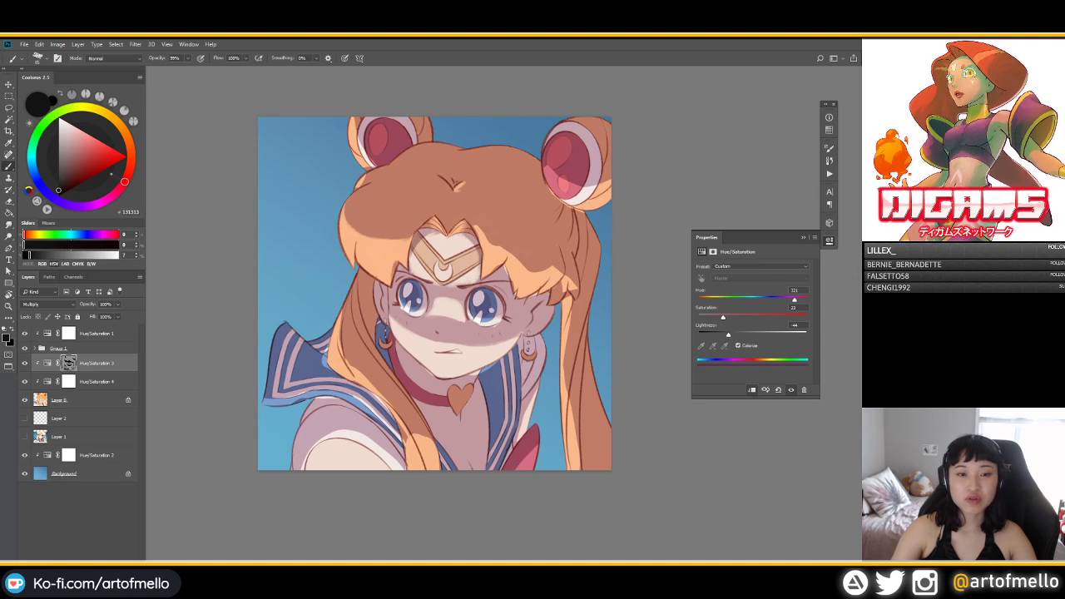
left_click(59, 196)
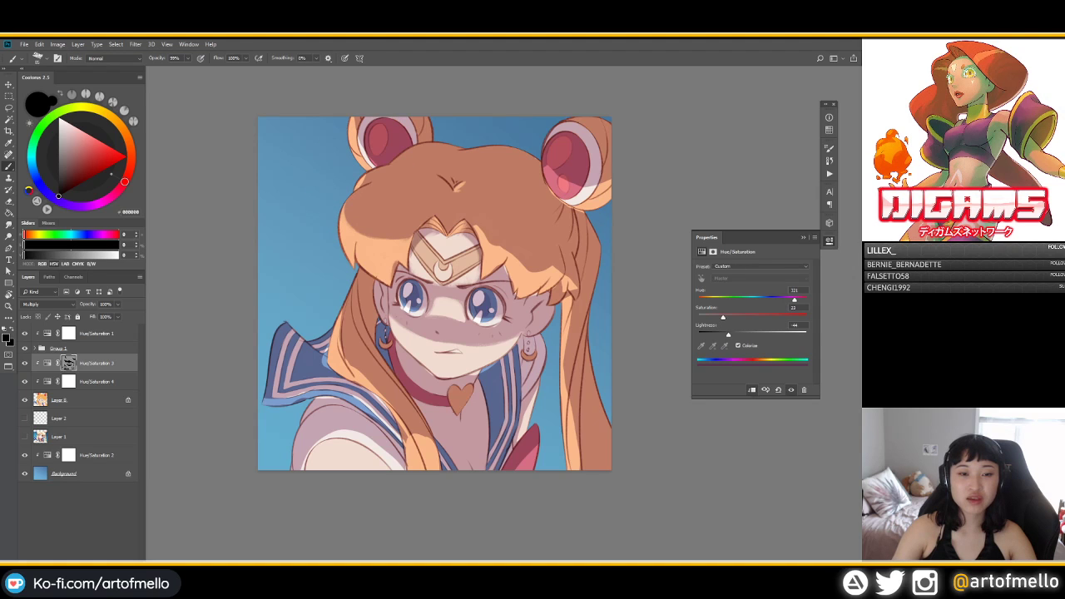
Step: Refine the shadow along the hair around the image's left bun, alternating gray and black on the mask
left_click(370, 181, "alt")
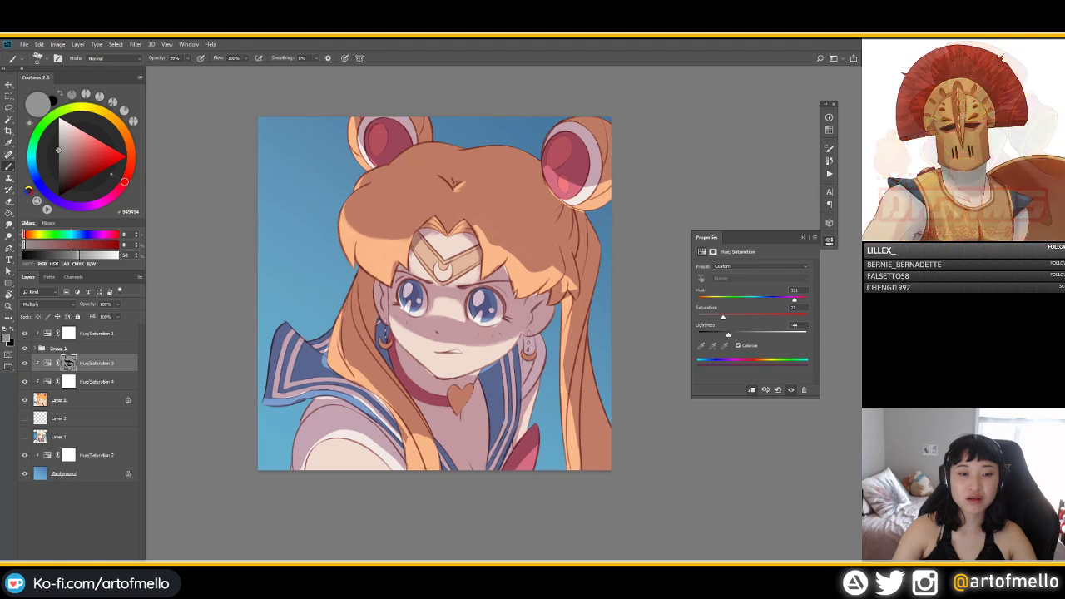
left_click(357, 185, "alt")
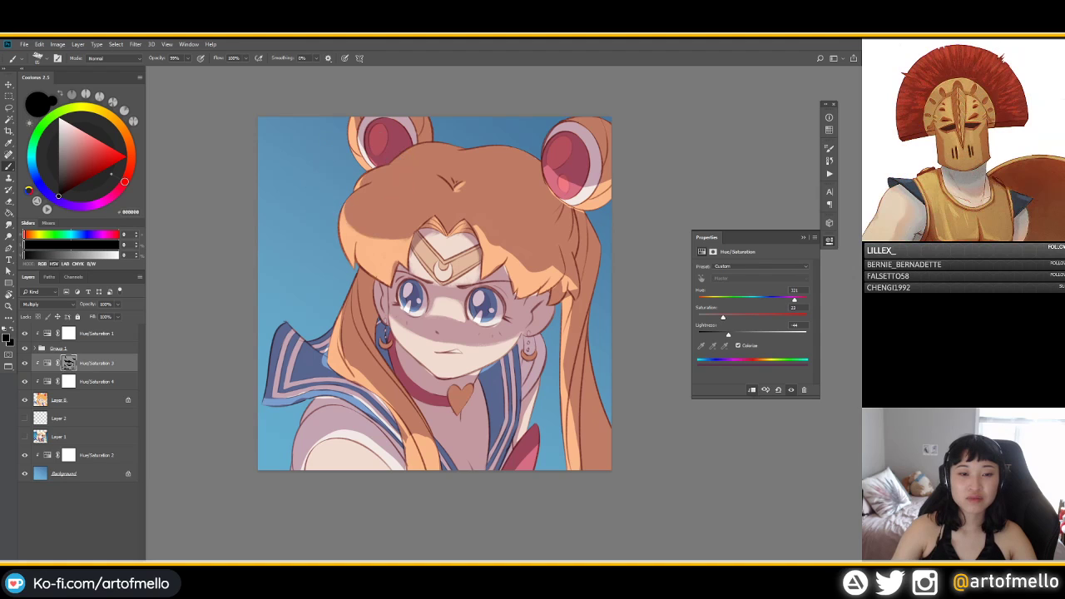
key("x")
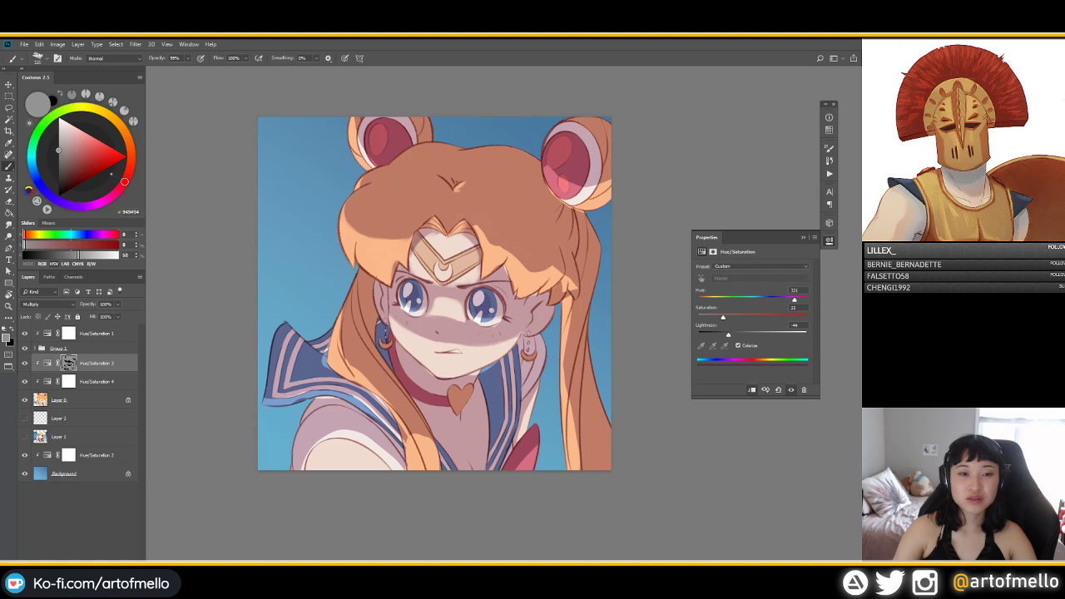
left_click(357, 140, "alt")
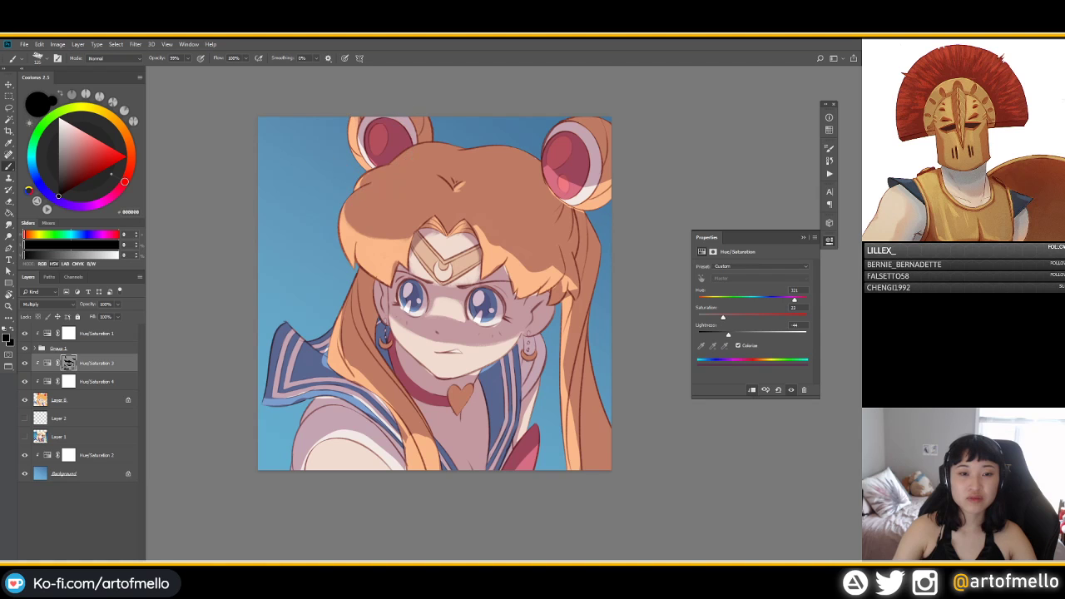
key("x")
left_click(359, 146, "alt")
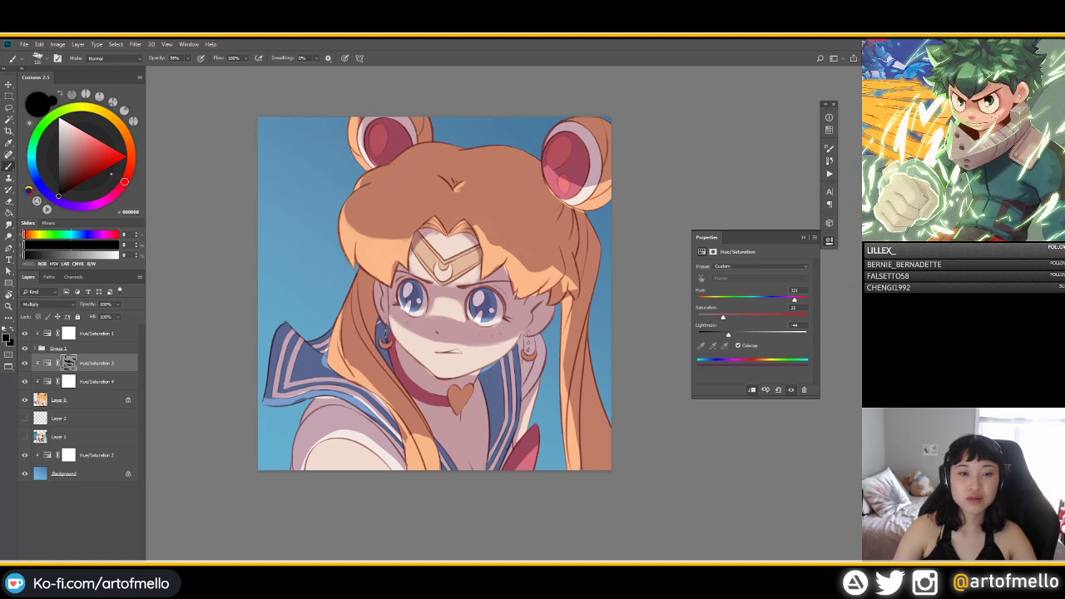
key("x")
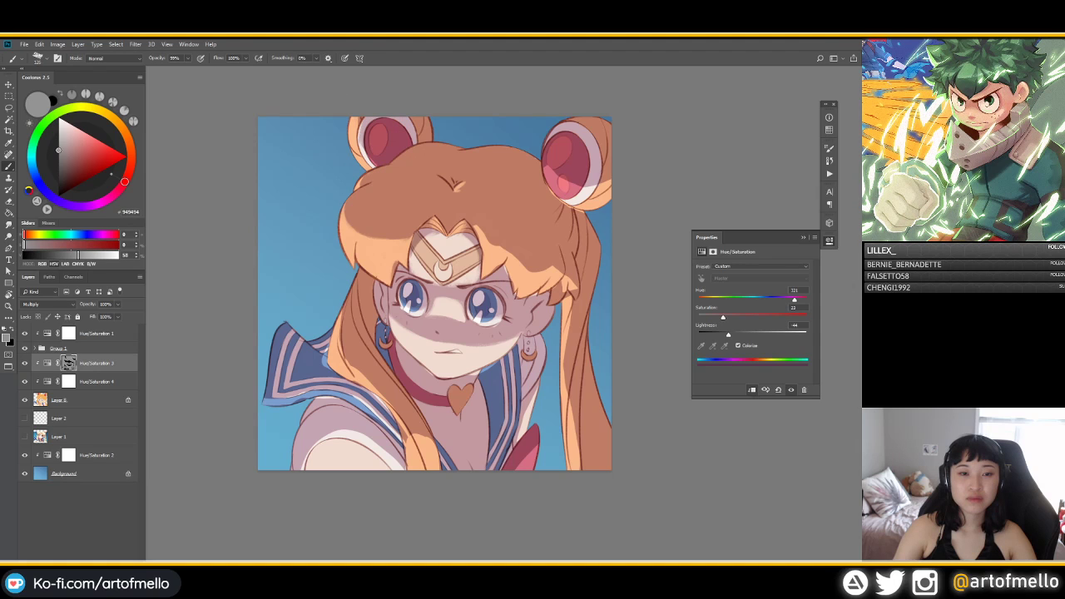
key("x")
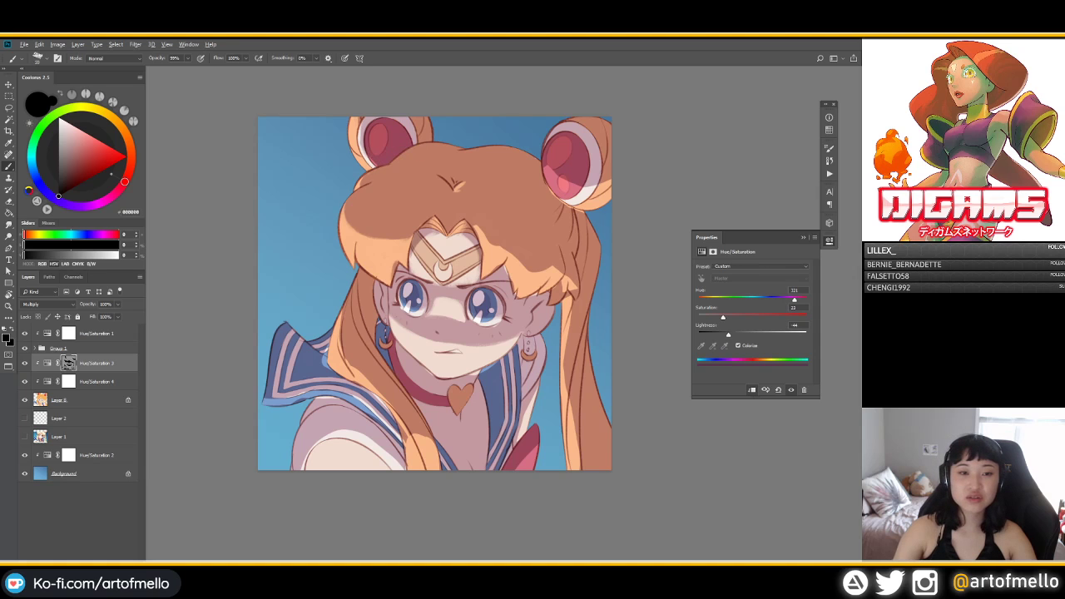
Step: Trim the shadow on the image's left bun ornament with gray and black, restoring the brush opacity to 100%
left_click(364, 130, "alt")
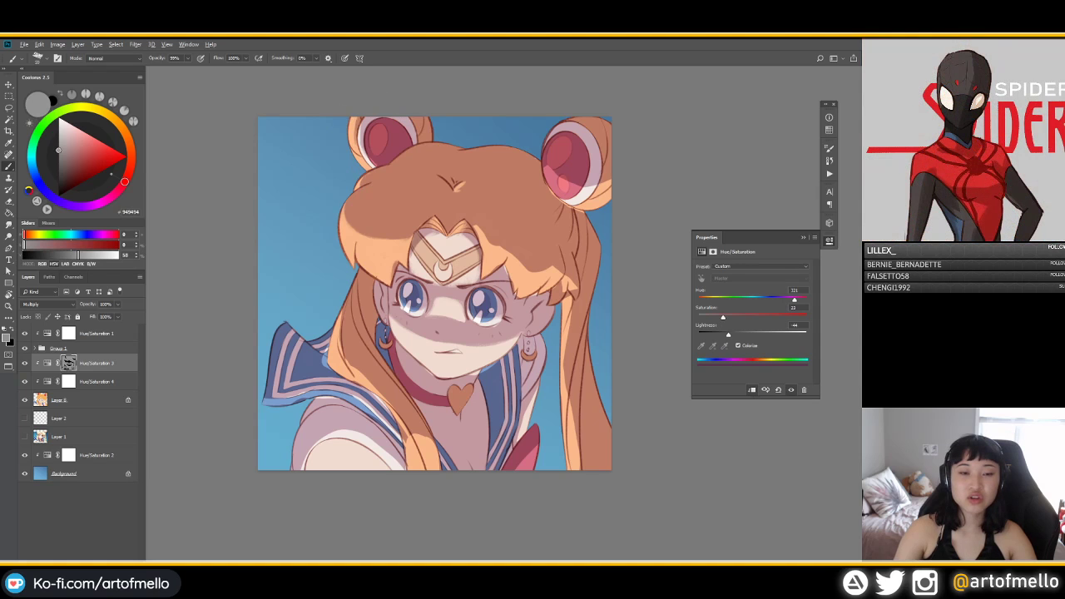
key("d")
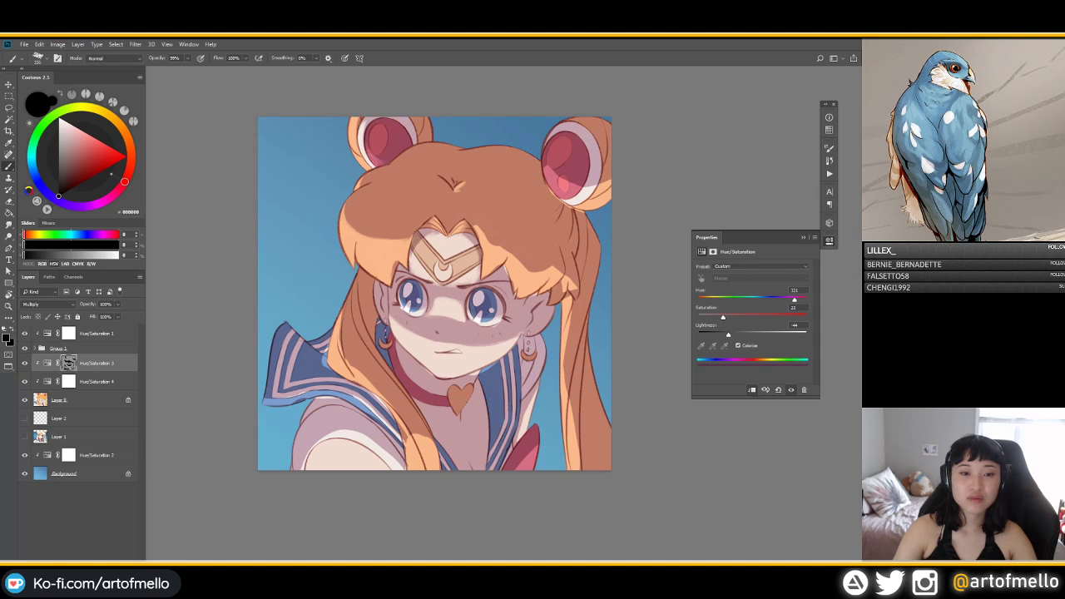
left_click(59, 150)
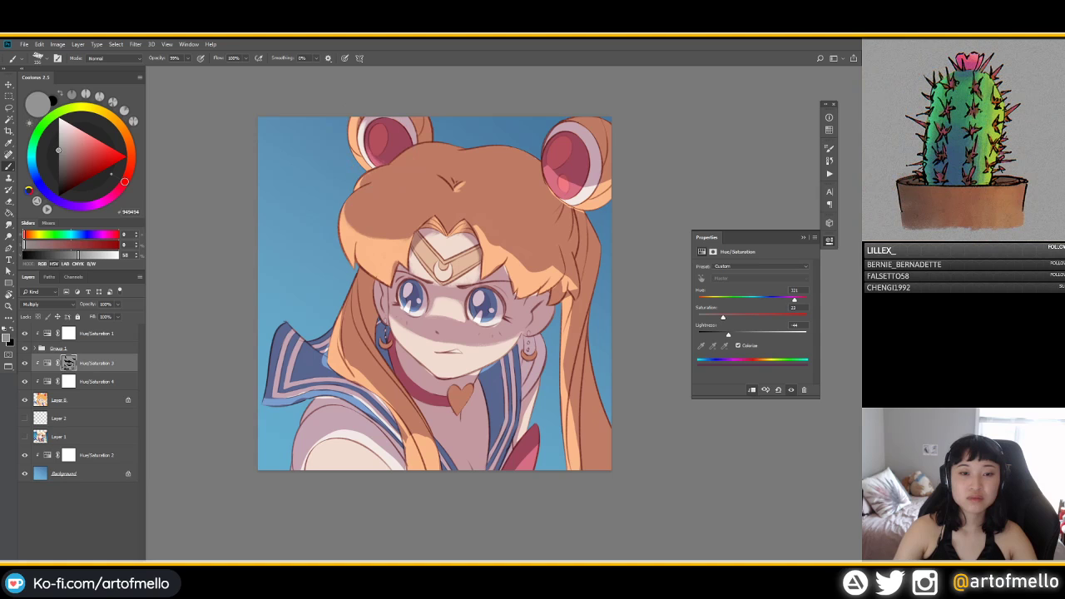
left_click(377, 158, "alt")
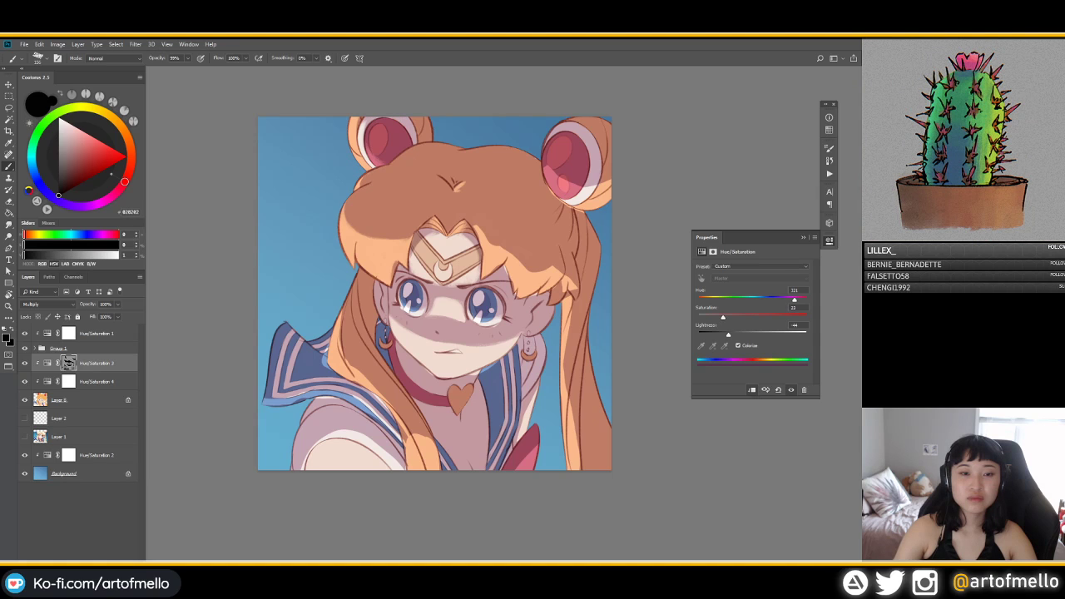
key("0")
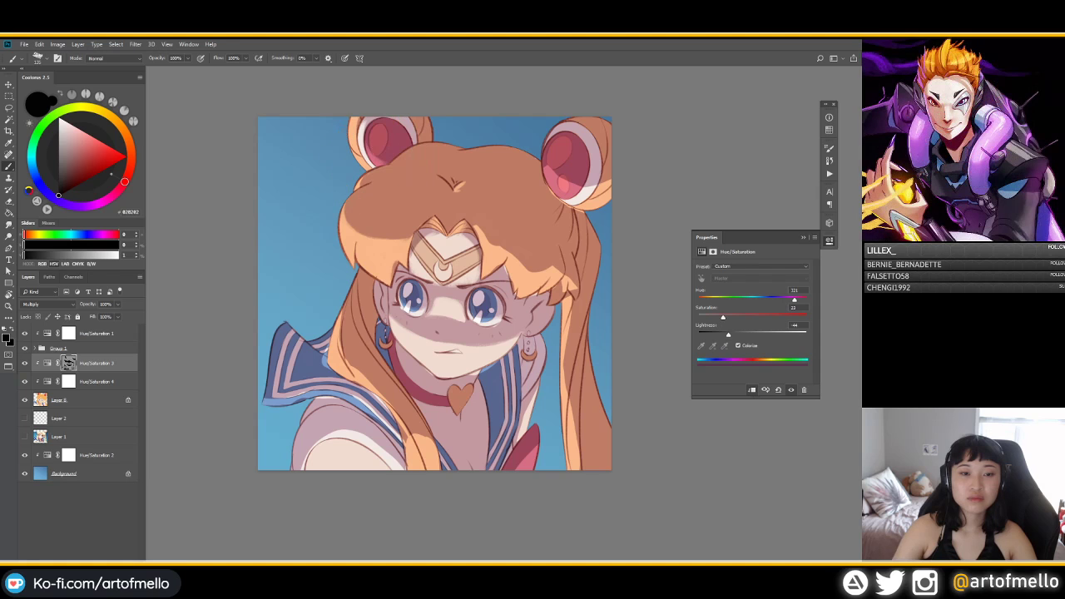
left_click(390, 176, "alt")
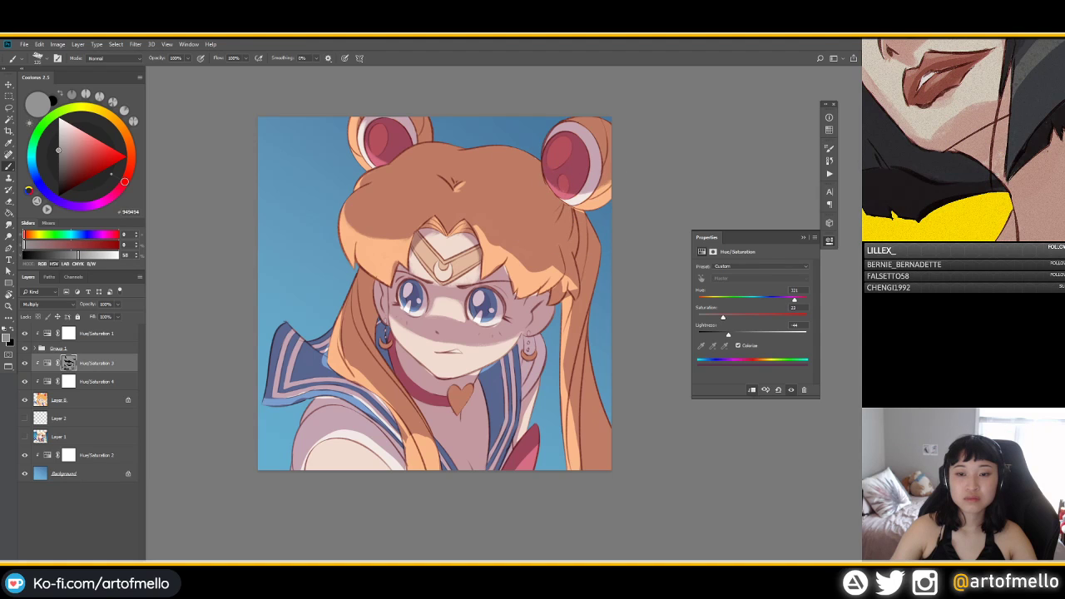
Step: Clear the shadow over the image's right bun ornament in black, resize the brush and sample gray for its shaded edge
left_click(579, 208, "alt")
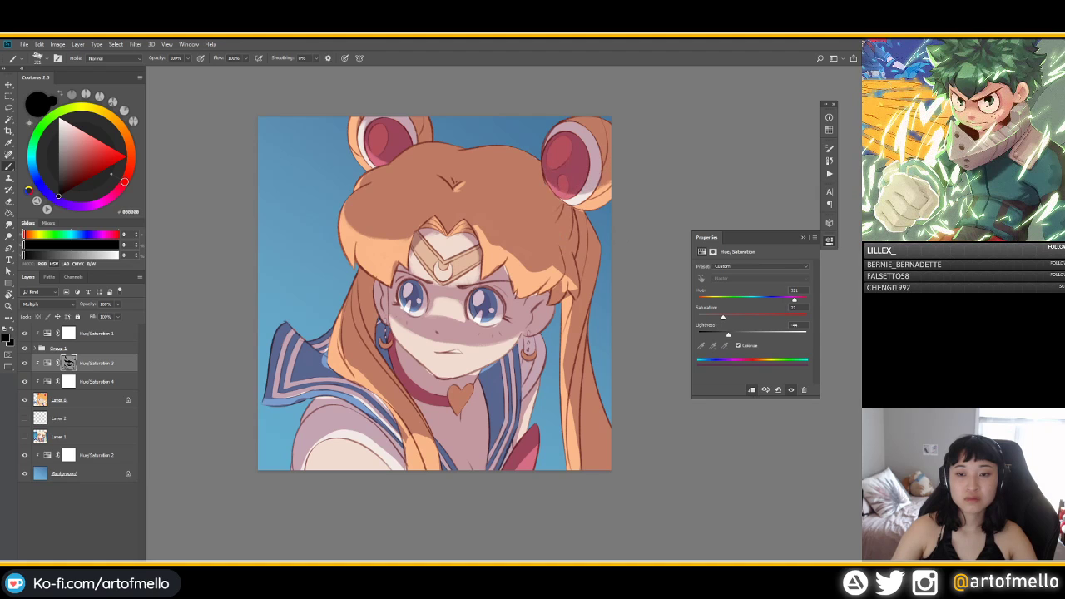
left_click_drag(607, 173, 581, 192)
right_click(592, 166, "alt")
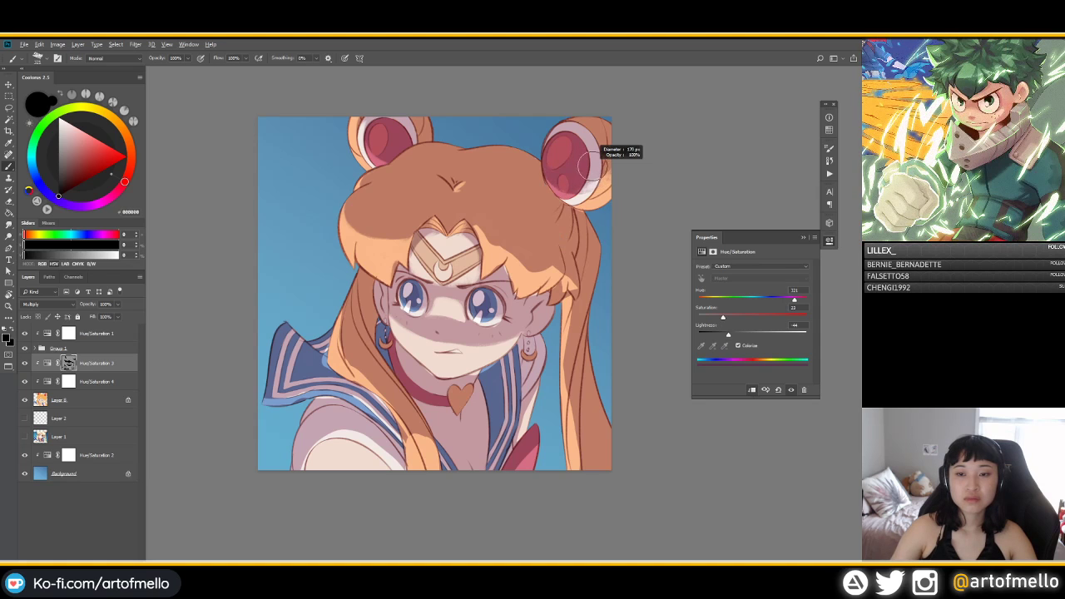
left_click(578, 173, "alt")
right_click(577, 173, "alt")
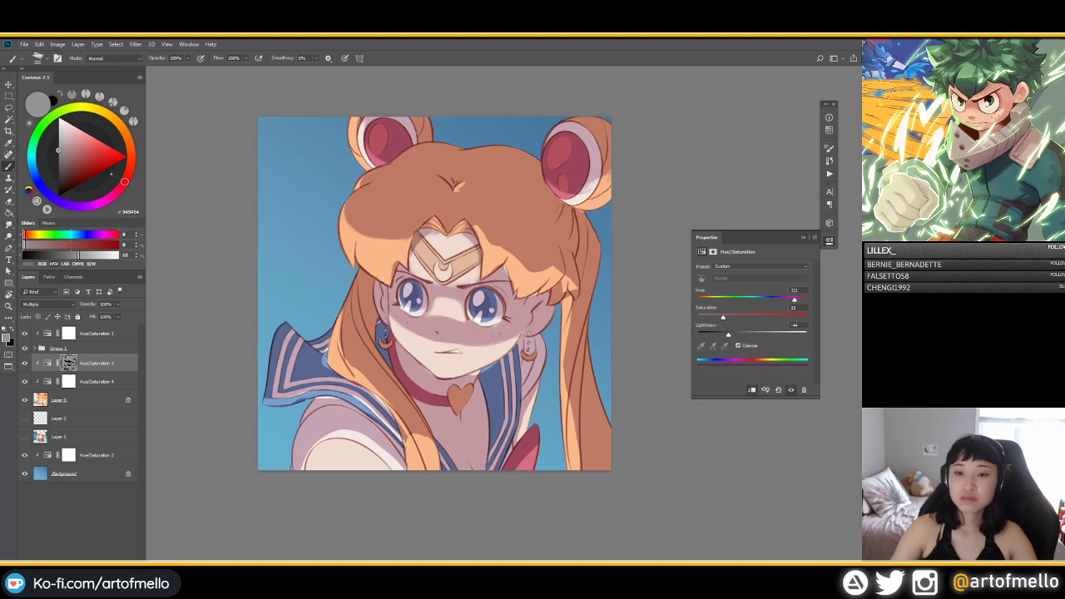
left_click_drag(606, 173, 591, 187)
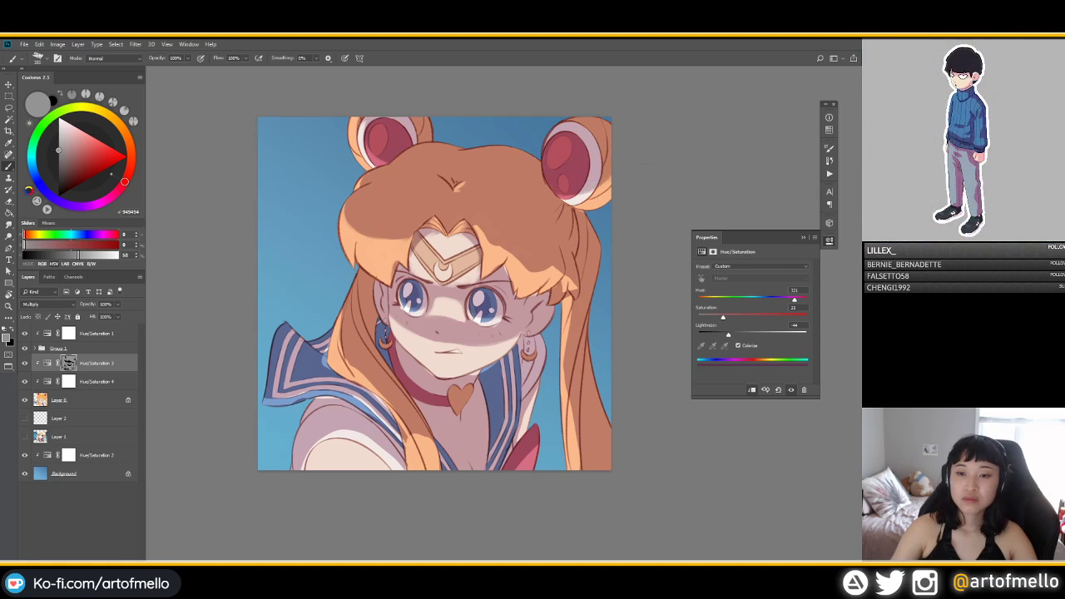
left_click(584, 184, "alt")
mouse_move(593, 178)
left_mouse_down()
mouse_move(559, 193)
mouse_move(581, 192)
left_mouse_up()
key("ctrl+z")
key("ctrl+z")
key("ctrl+z")
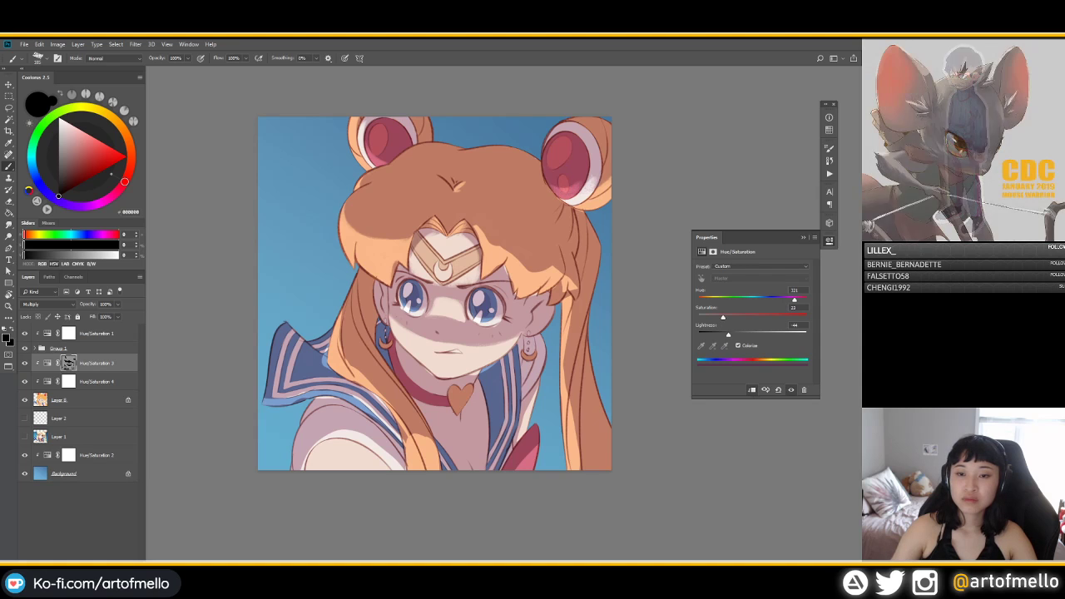
Step: Reshape the shadow on the lower part of the image's right bun gem and its white rim with gray and black
left_click(569, 190, "alt")
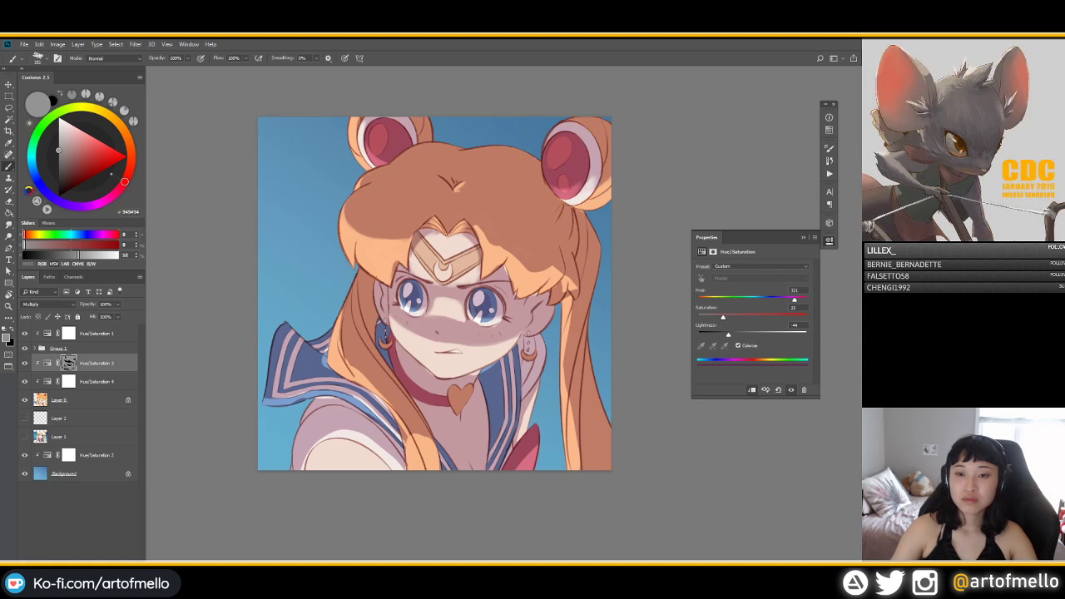
right_click(580, 161, "alt")
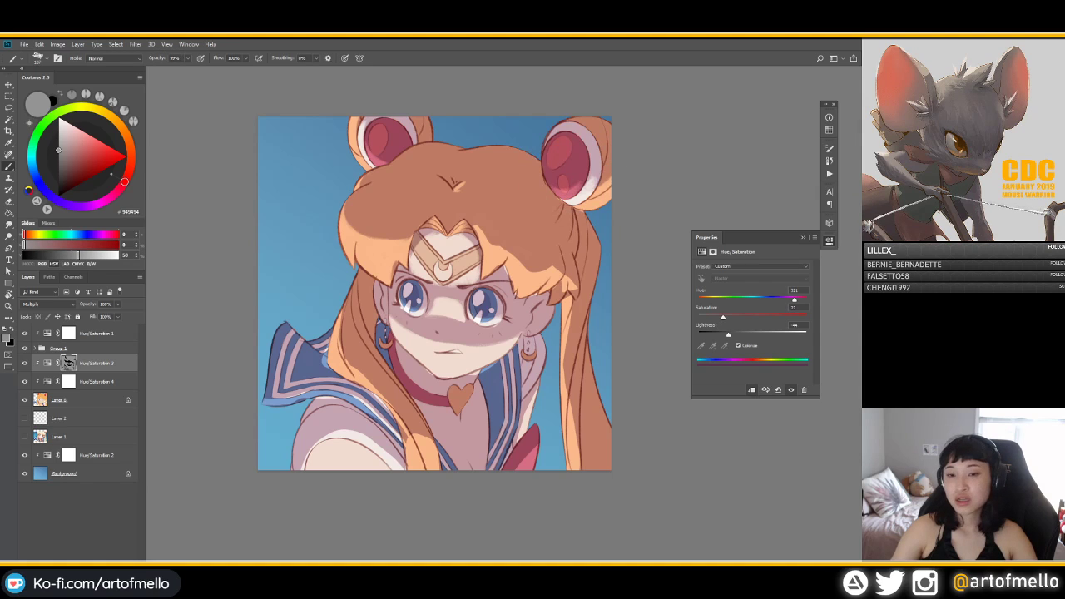
left_click(584, 200, "alt")
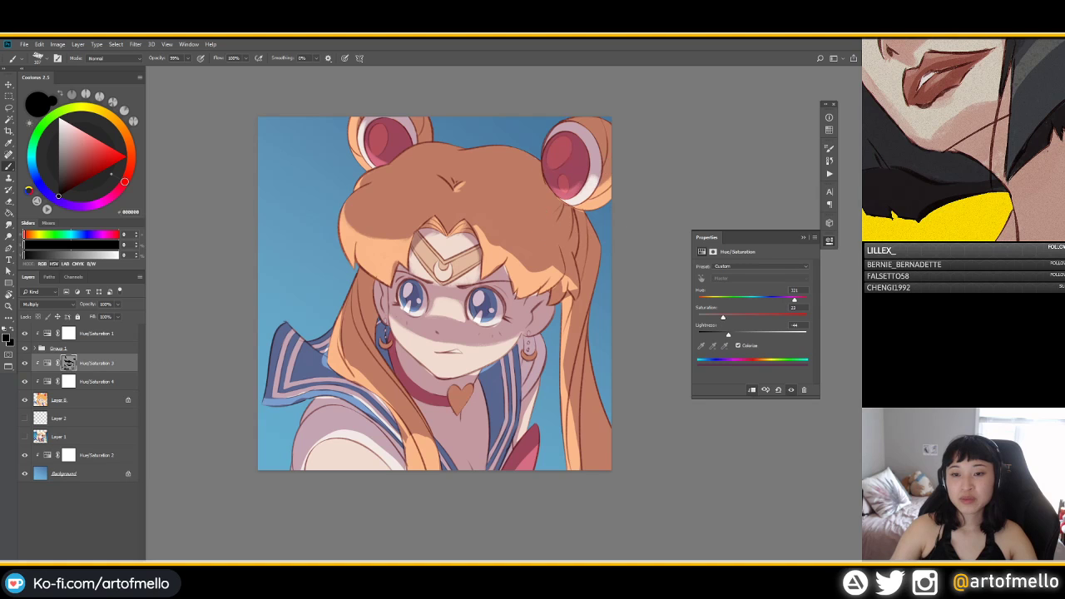
left_click(58, 151)
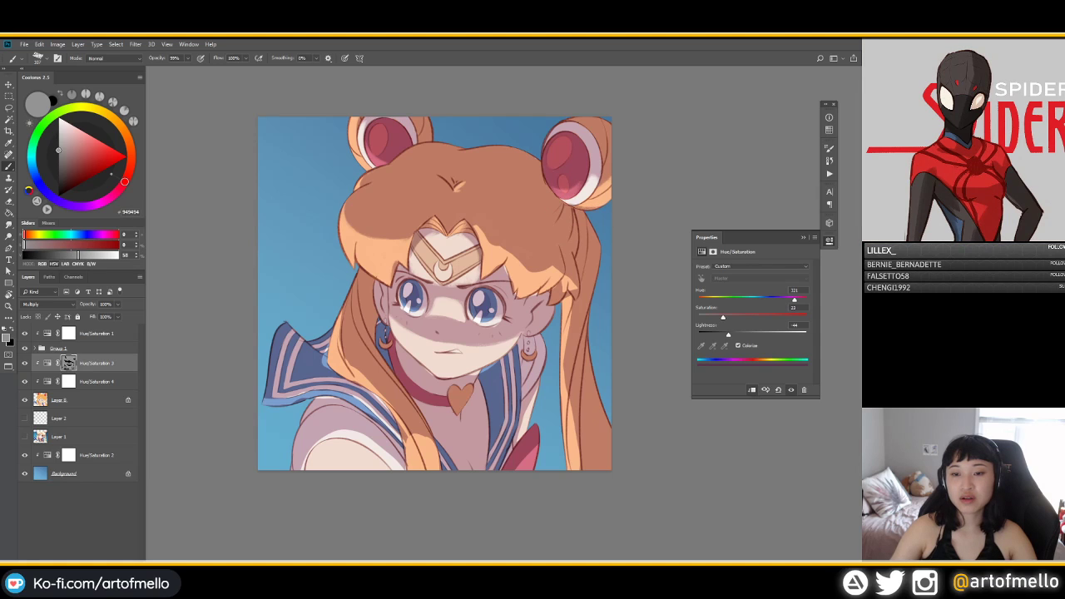
left_click(579, 200, "alt")
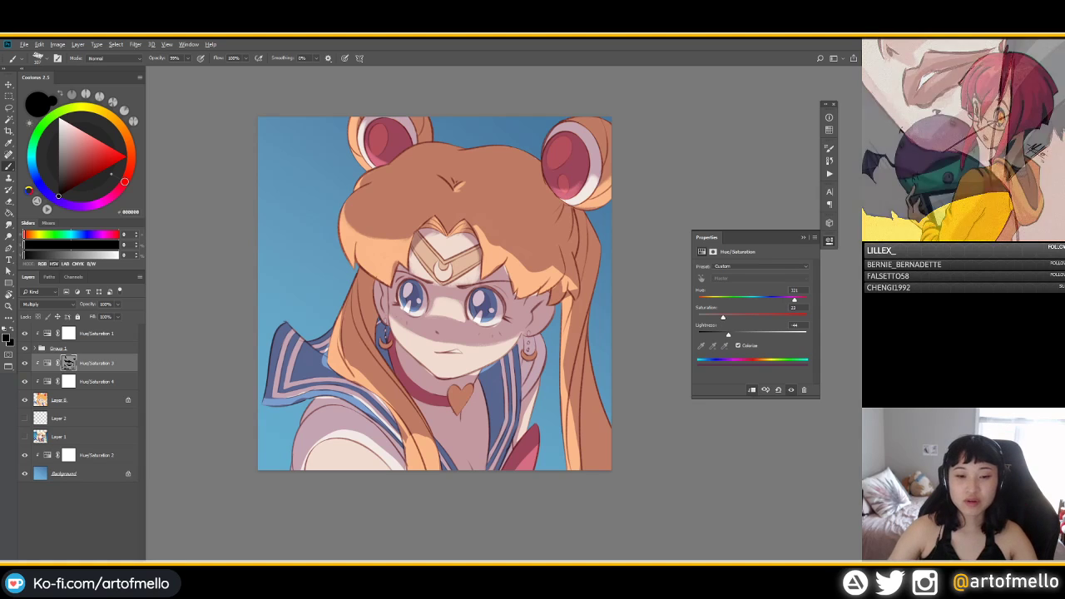
Step: Restore the brush opacity to 100% and touch up the shadow on the lower face, alternating sampled gray and black on the mask
left_click(427, 331, "alt")
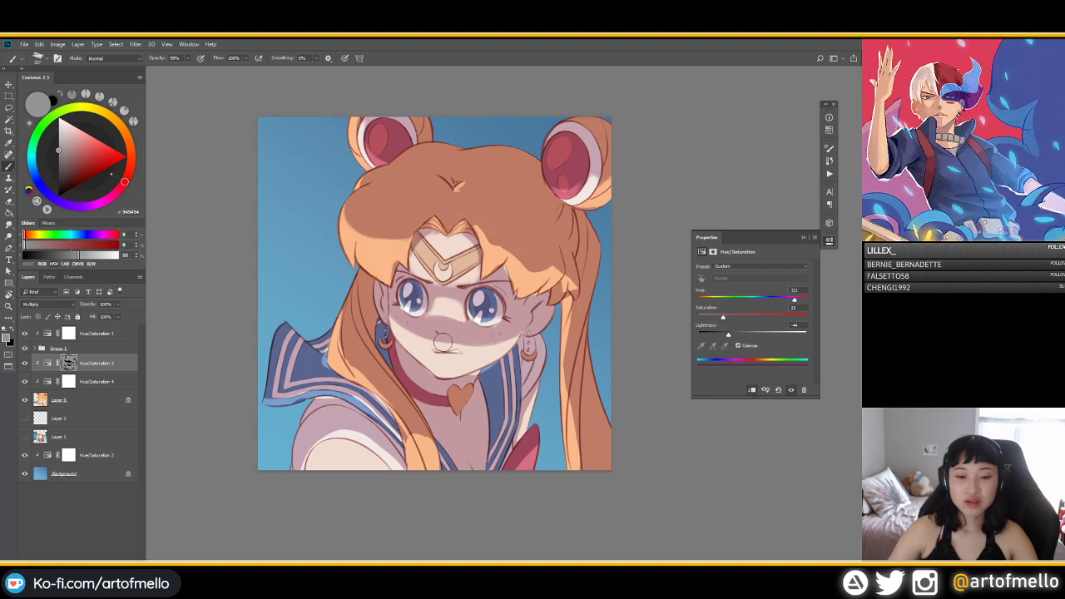
key("0")
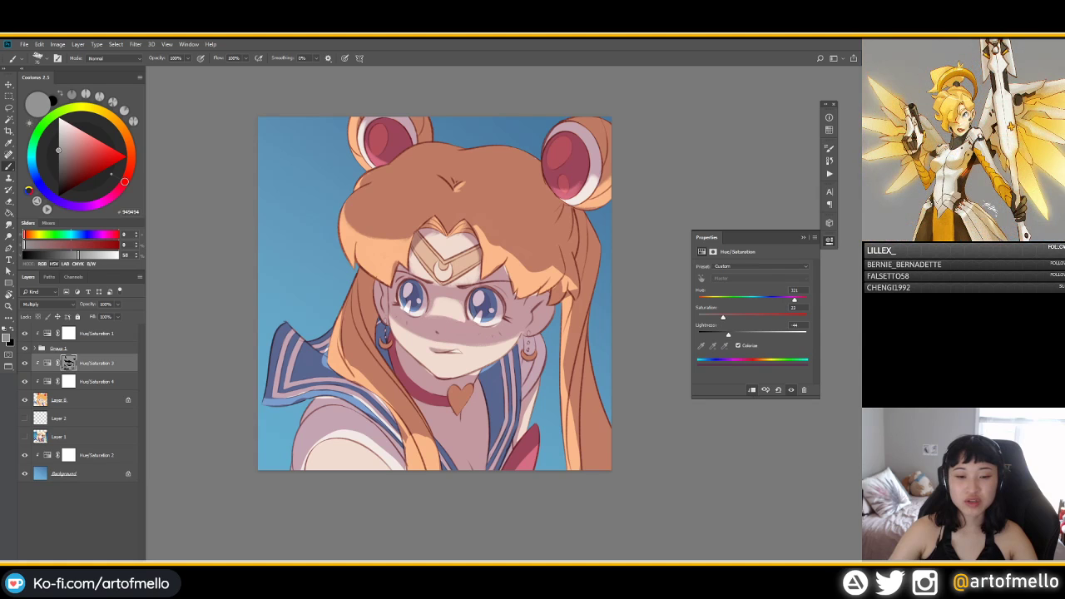
key("d")
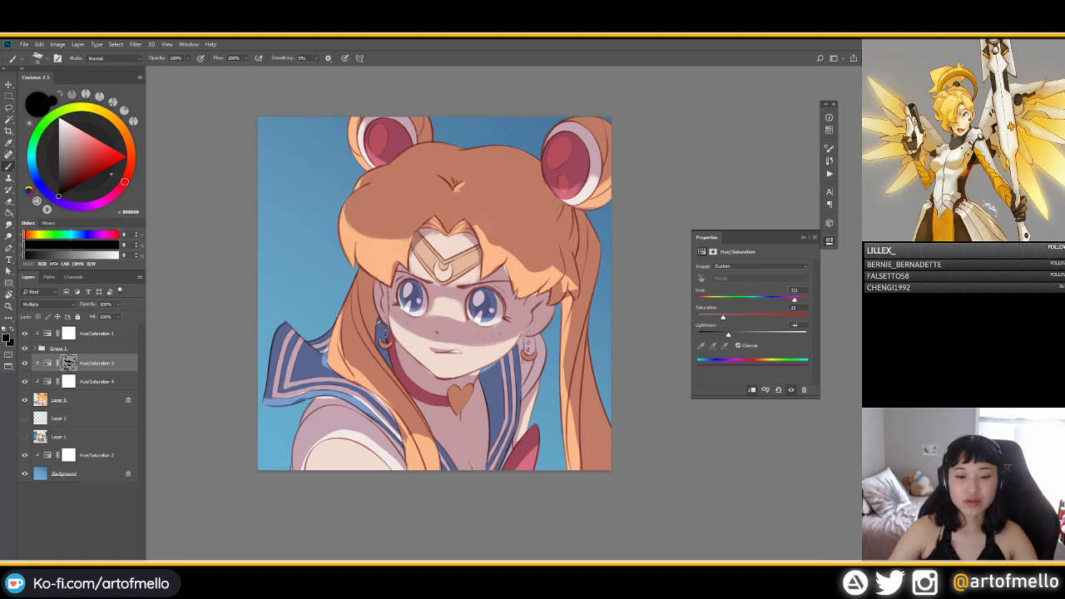
key("x")
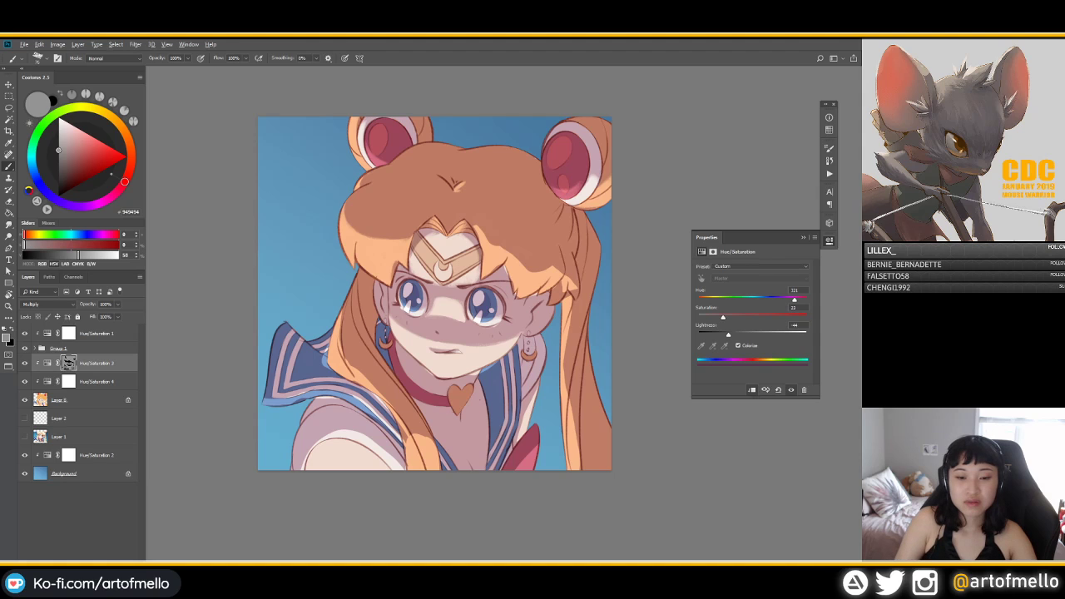
left_click(58, 196)
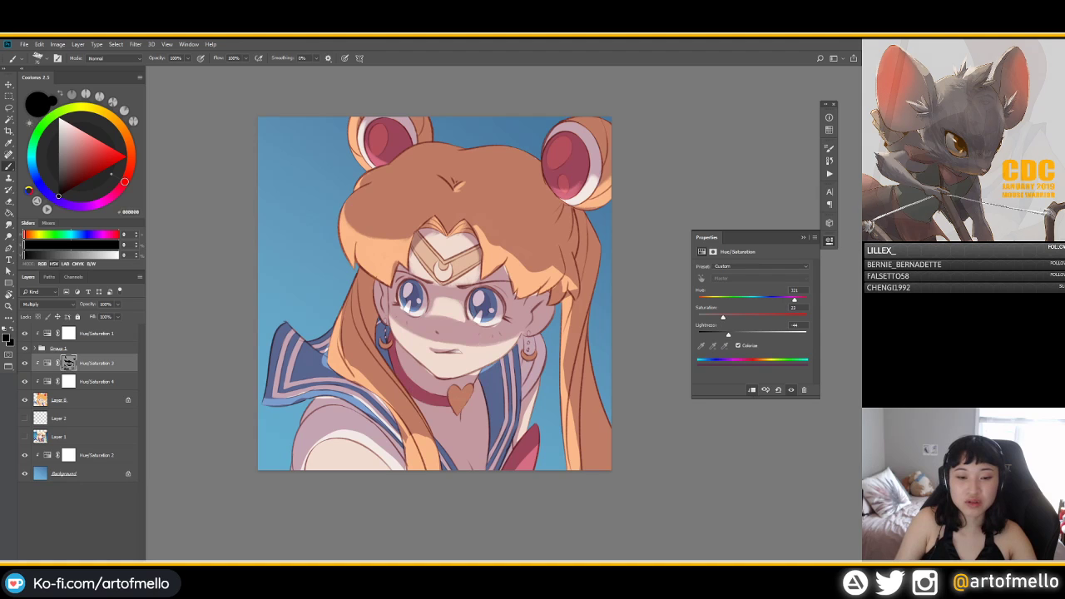
key("ctrl+z")
key("x")
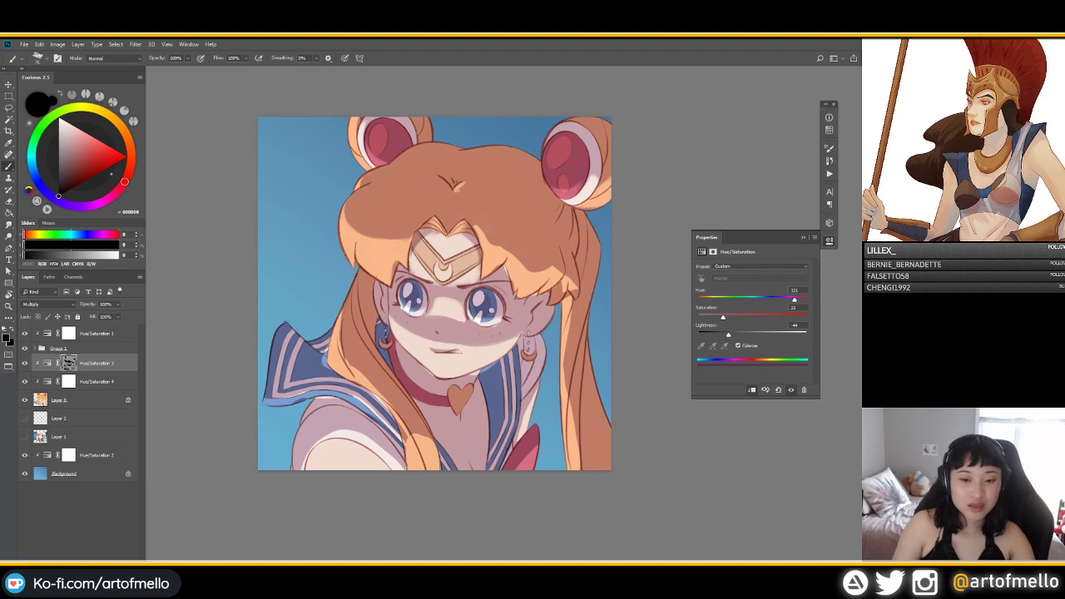
left_click(483, 371, "alt")
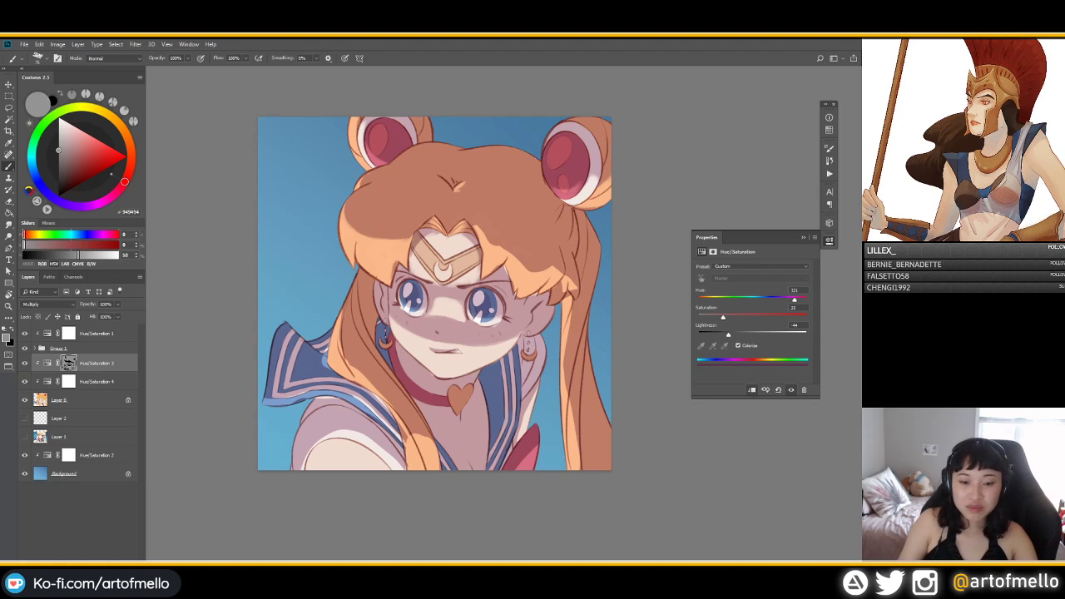
key("x")
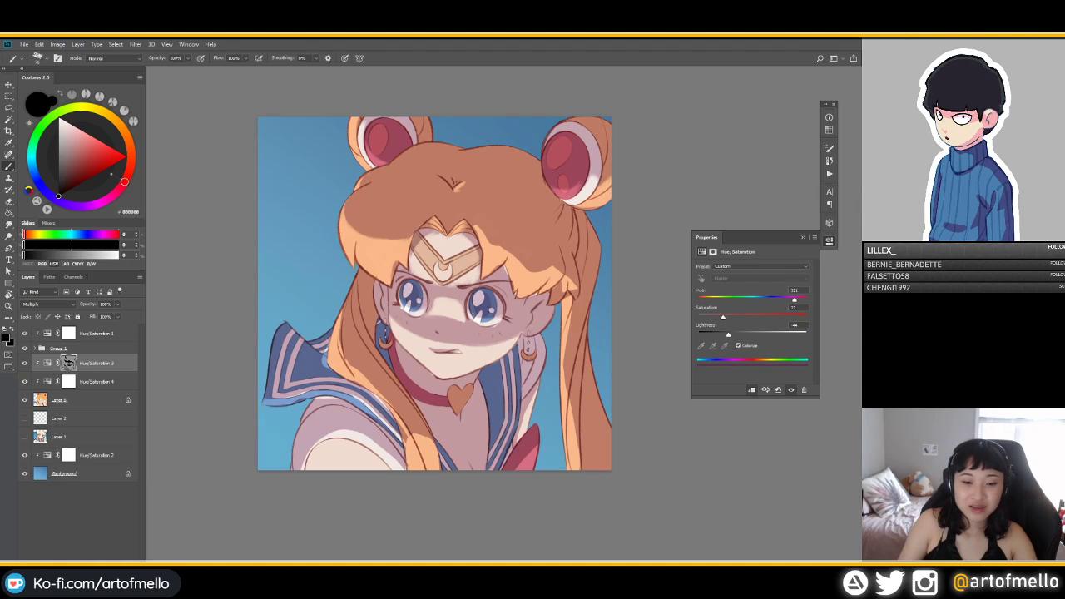
key("x")
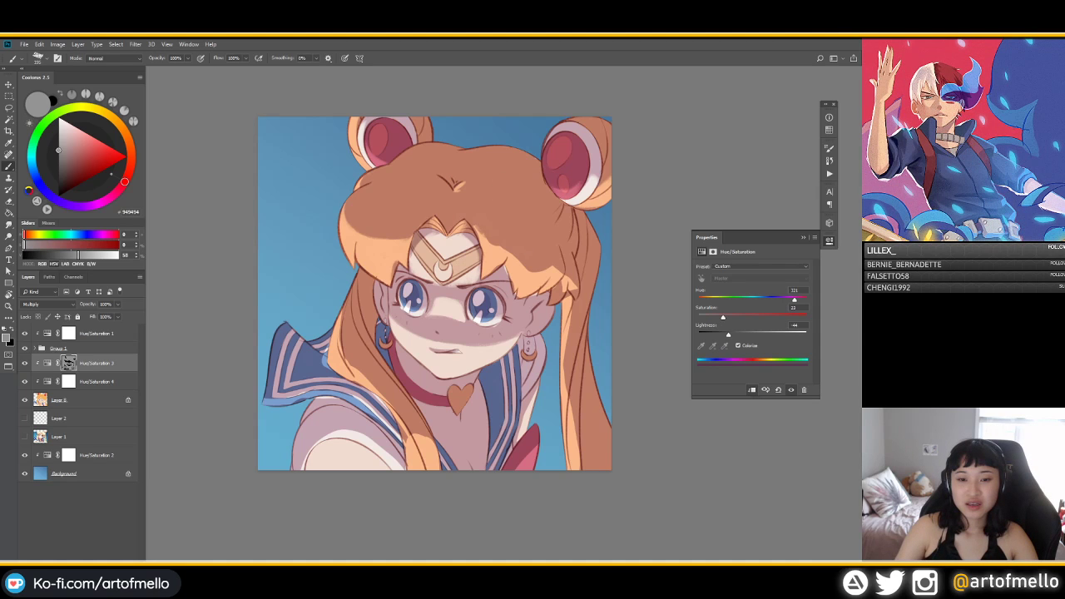
Step: Refine the shadow edge across the bangs above the image's right eye with gray and black
left_click_drag(497, 255, 474, 254)
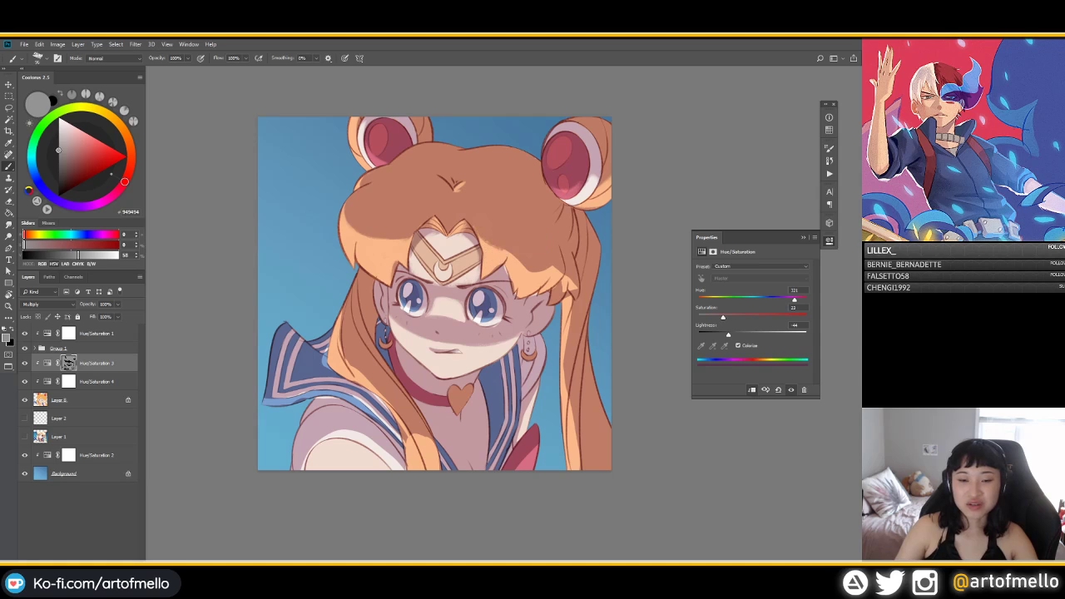
left_click(498, 254, "alt")
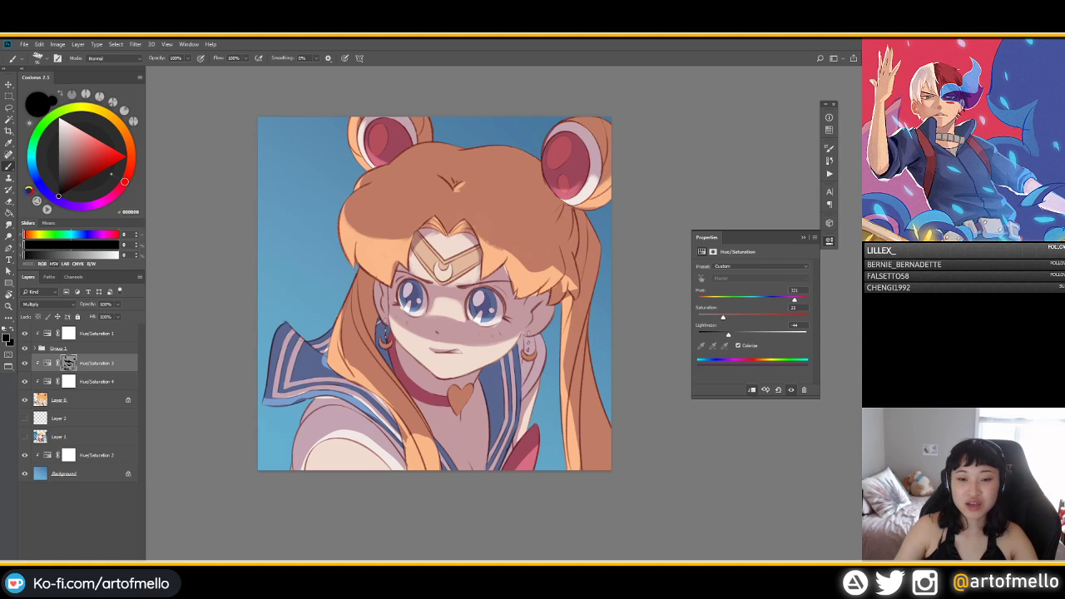
left_click(462, 262, "alt")
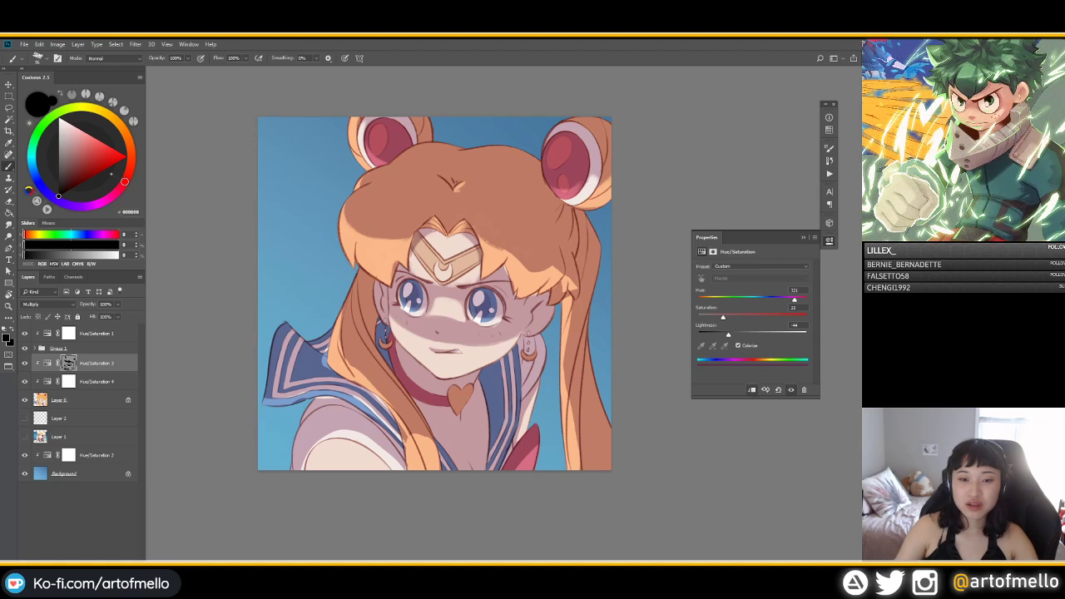
left_click(58, 150)
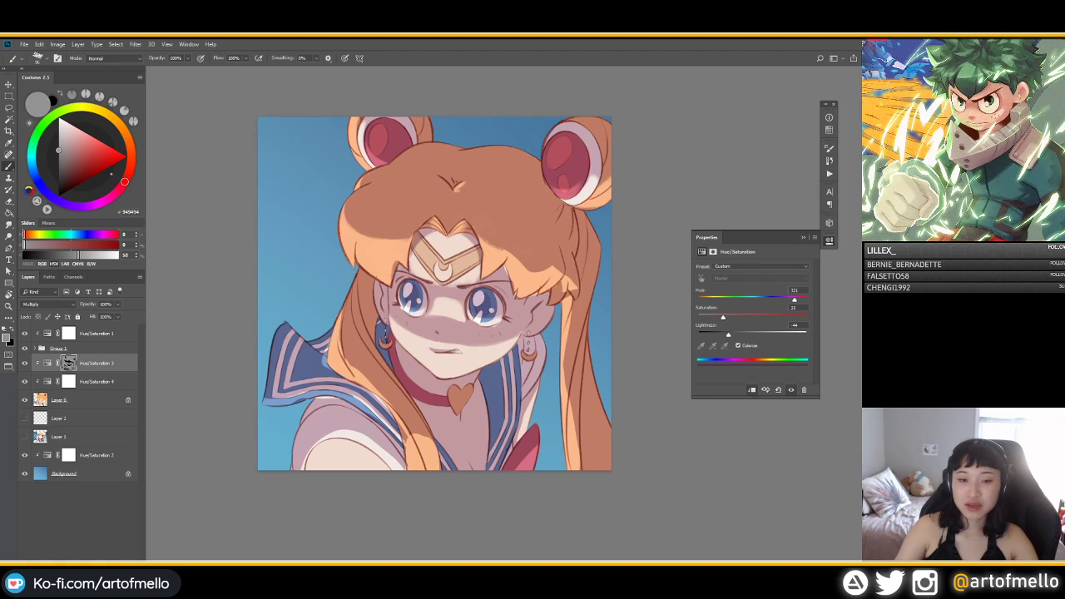
left_click(58, 195)
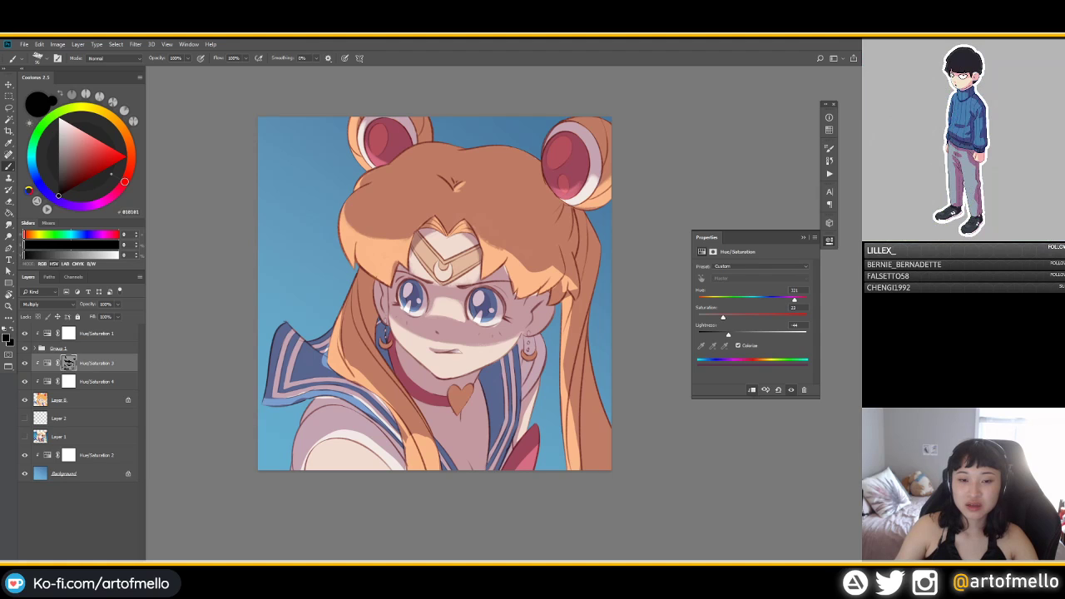
left_click(58, 150)
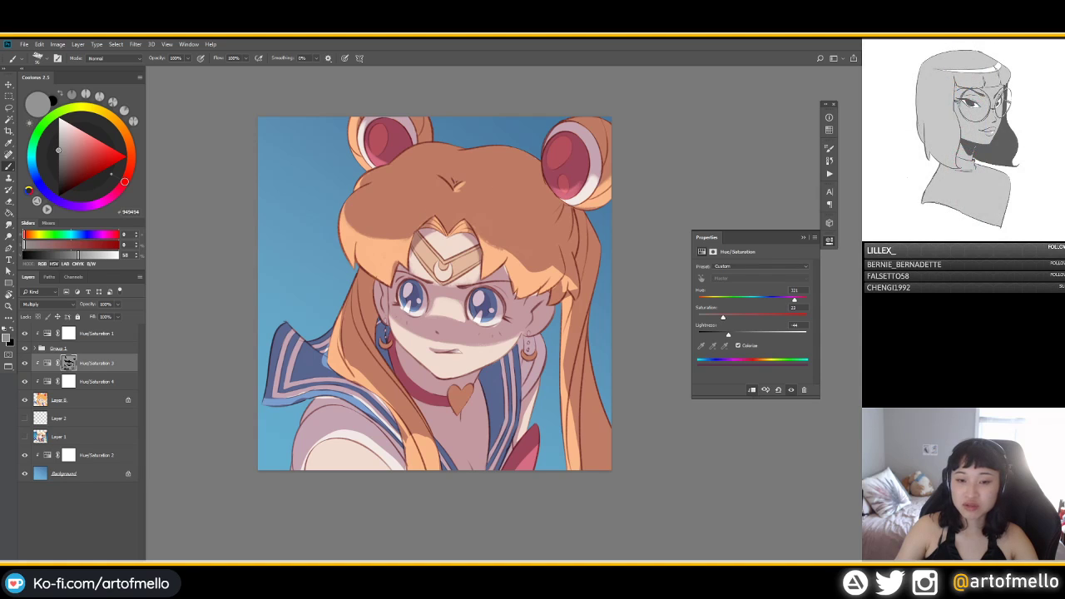
key("d")
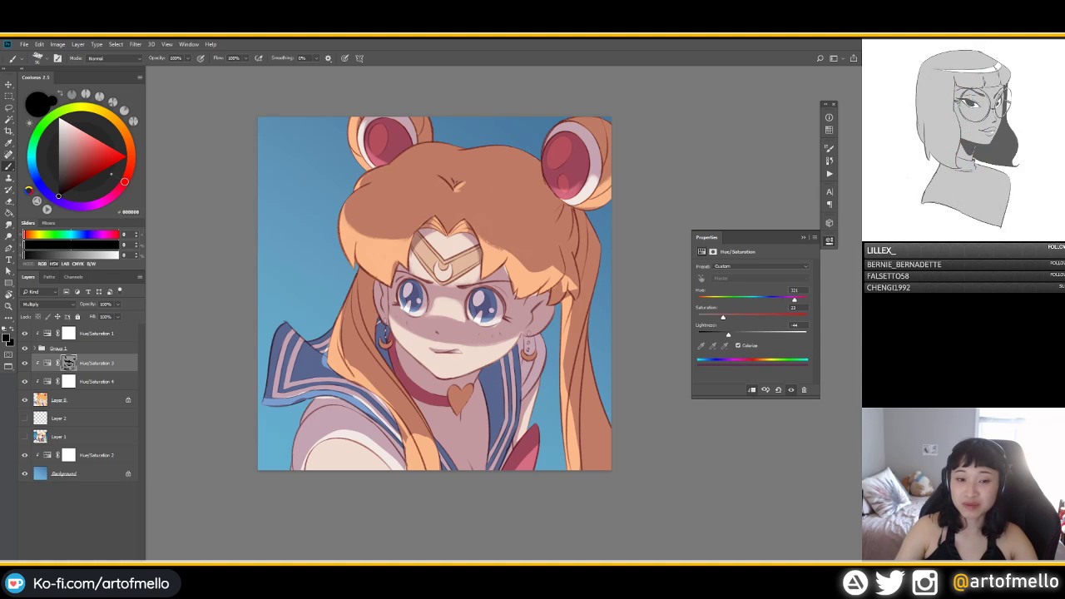
Step: Trim the shadow on the outer bangs toward the image's right side in black, resizing the brush and resampling mask tones
left_click(532, 264)
left_click(541, 264)
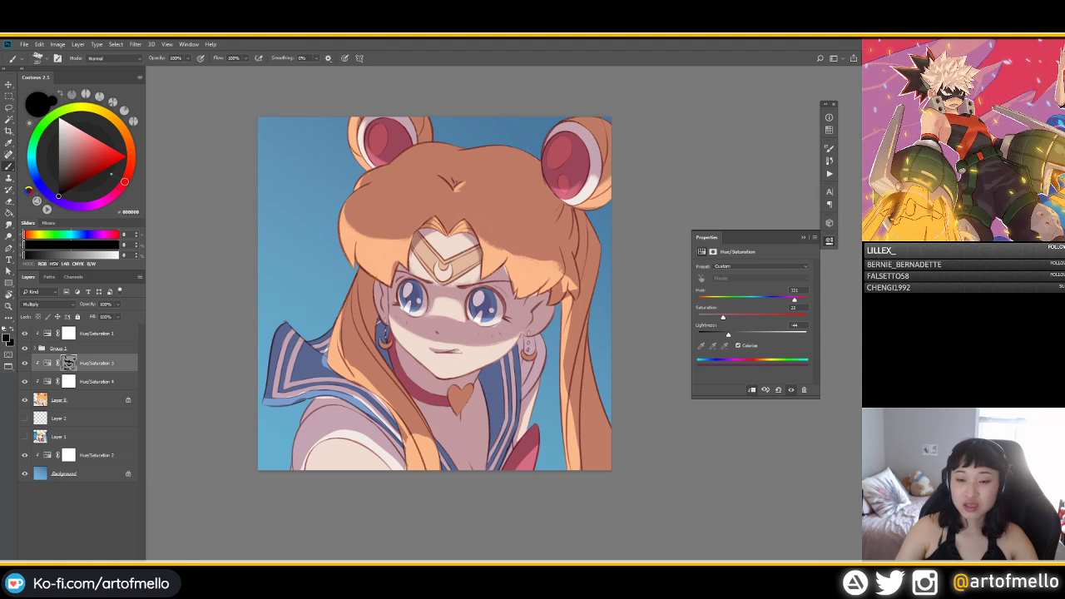
right_click(518, 233, "alt")
left_click(493, 244, "alt")
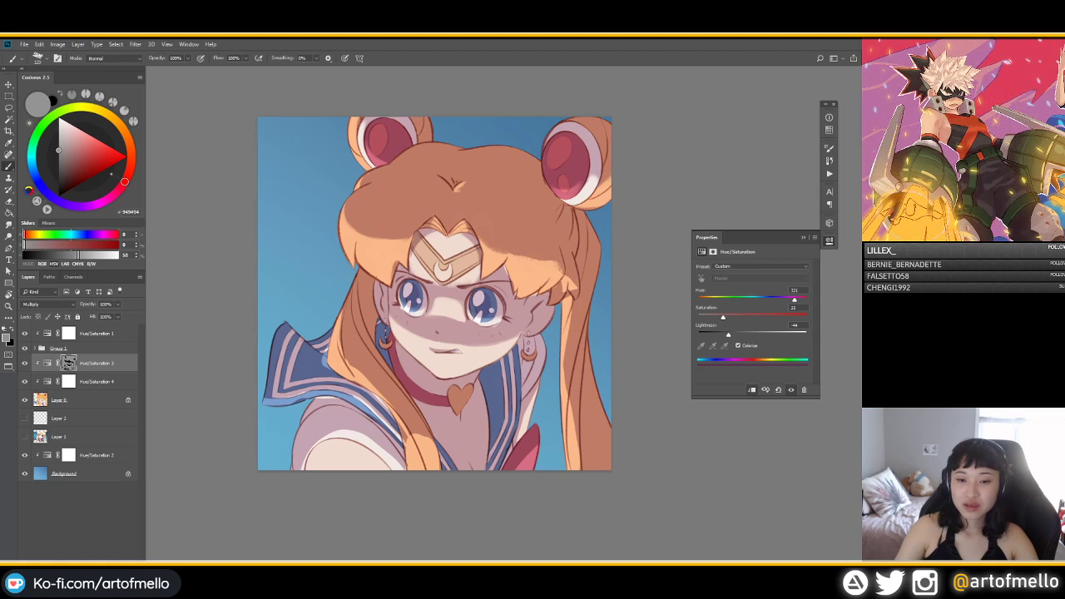
left_click(492, 260, "alt")
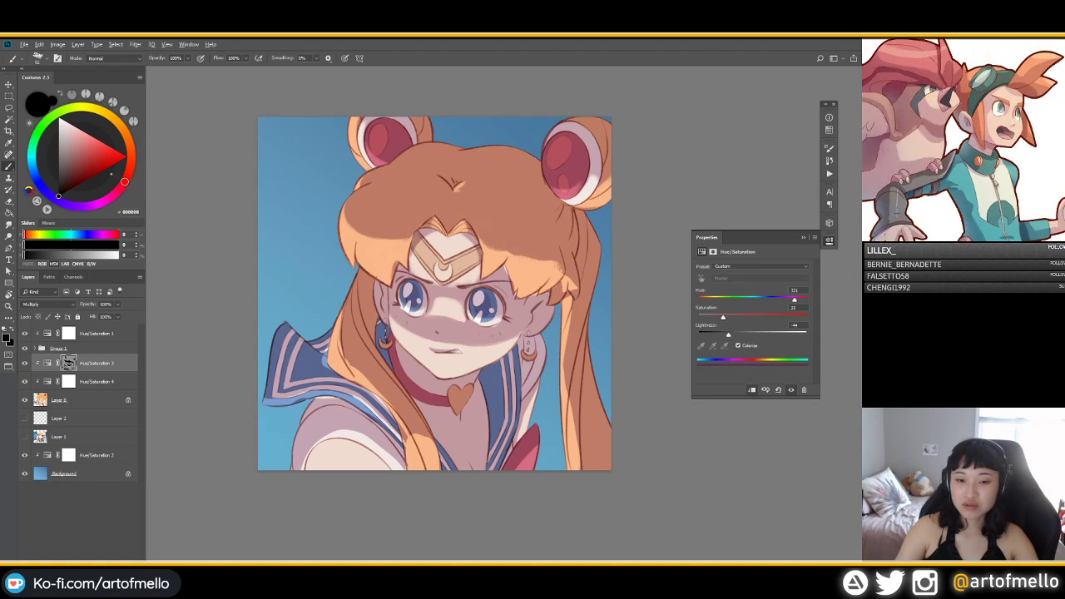
left_click_drag(489, 248, 509, 252)
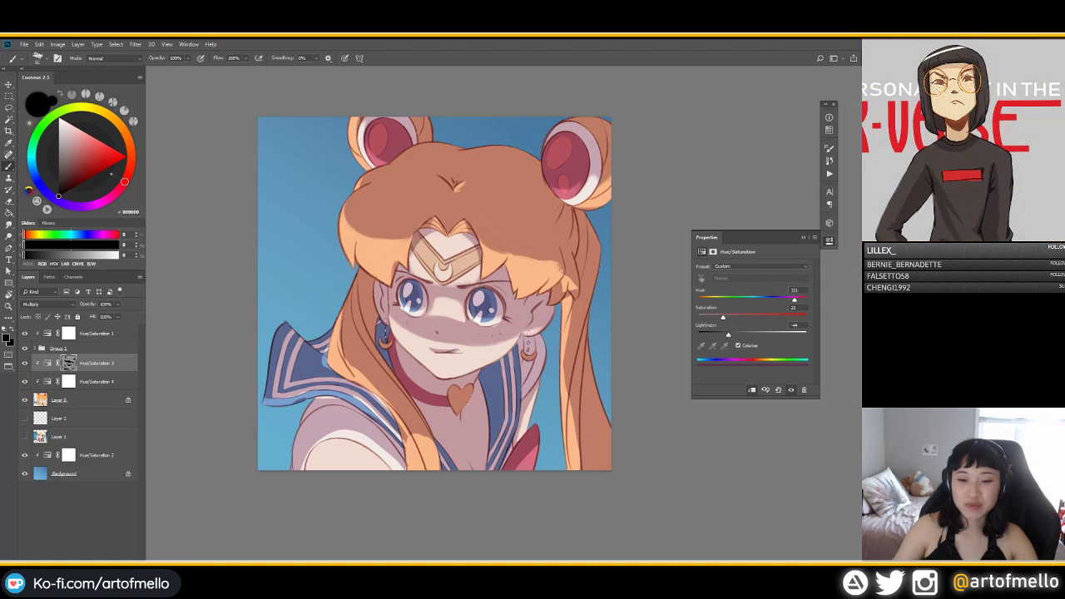
Step: Lasso the heart pendant and the adjacent neck area, fill the mask selection with black to clear the shadow, and deselect
left_click(529, 332, "alt")
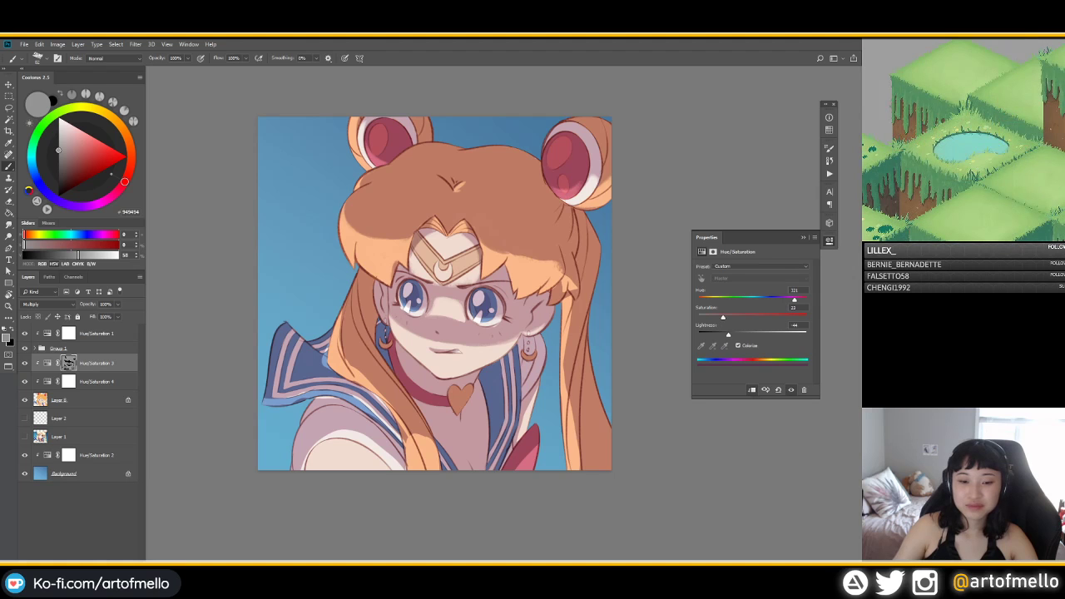
key("d")
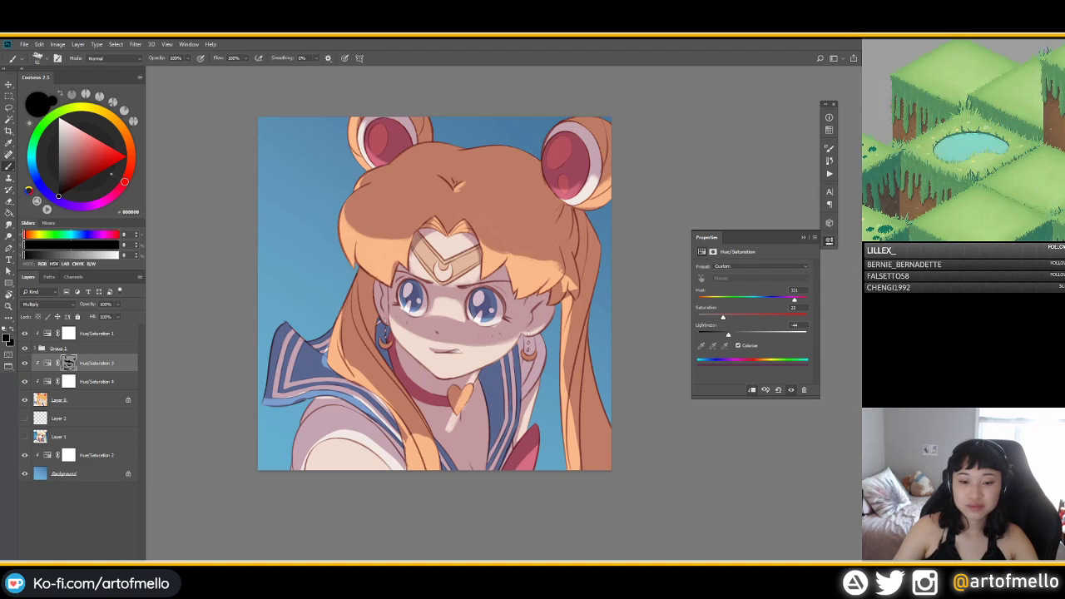
key("l")
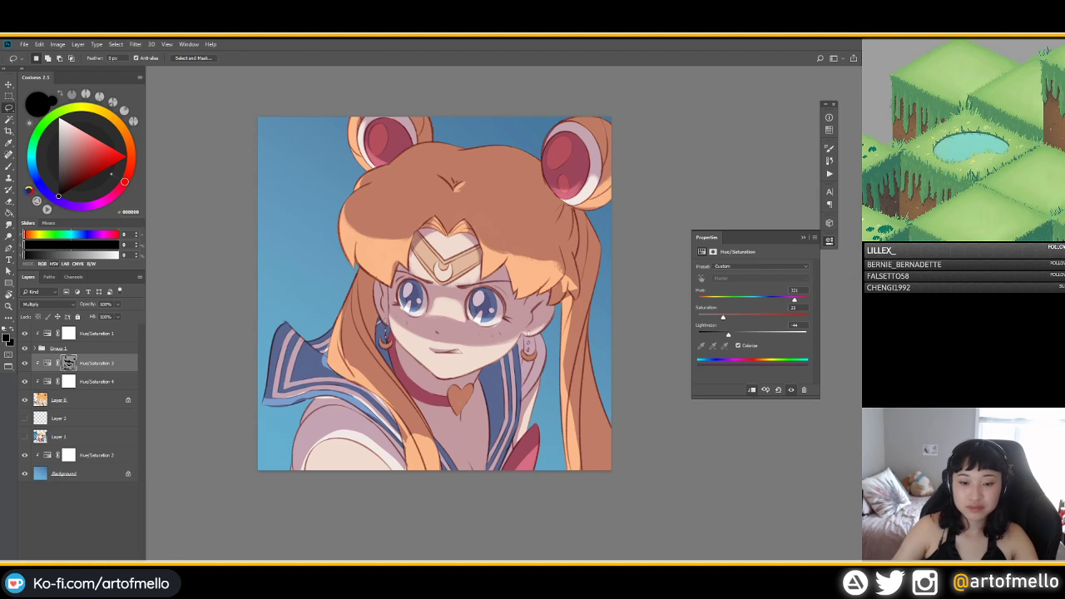
mouse_move(459, 420)
left_mouse_down()
mouse_move(433, 426)
mouse_move(428, 400)
mouse_move(479, 370)
left_mouse_up()
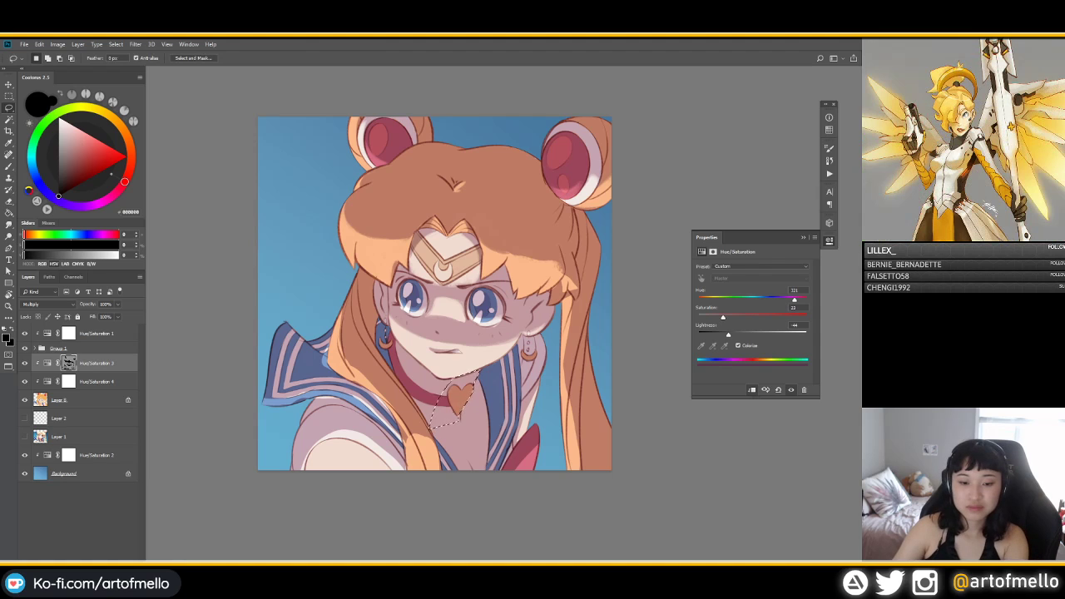
key("alt+BackSpace")
key("ctrl+d")
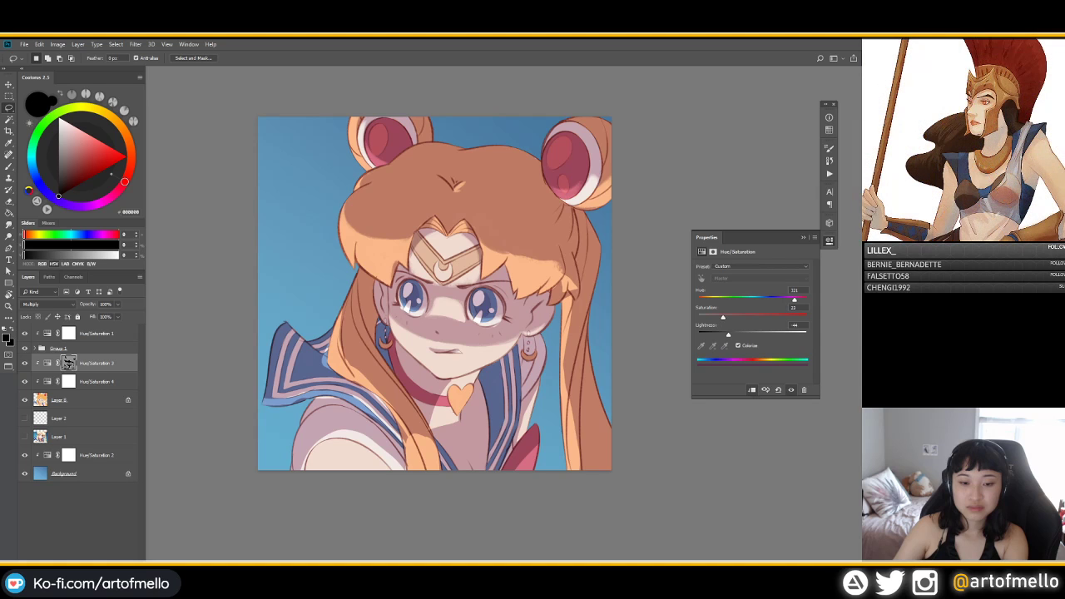
Step: Lasso the strip of neck and choker below the image's left jaw, fill it with black, and deselect
mouse_move(405, 351)
left_mouse_down()
mouse_move(425, 369)
mouse_move(424, 394)
mouse_move(402, 352)
left_mouse_up()
key("alt+BackSpace")
key("ctrl+d")
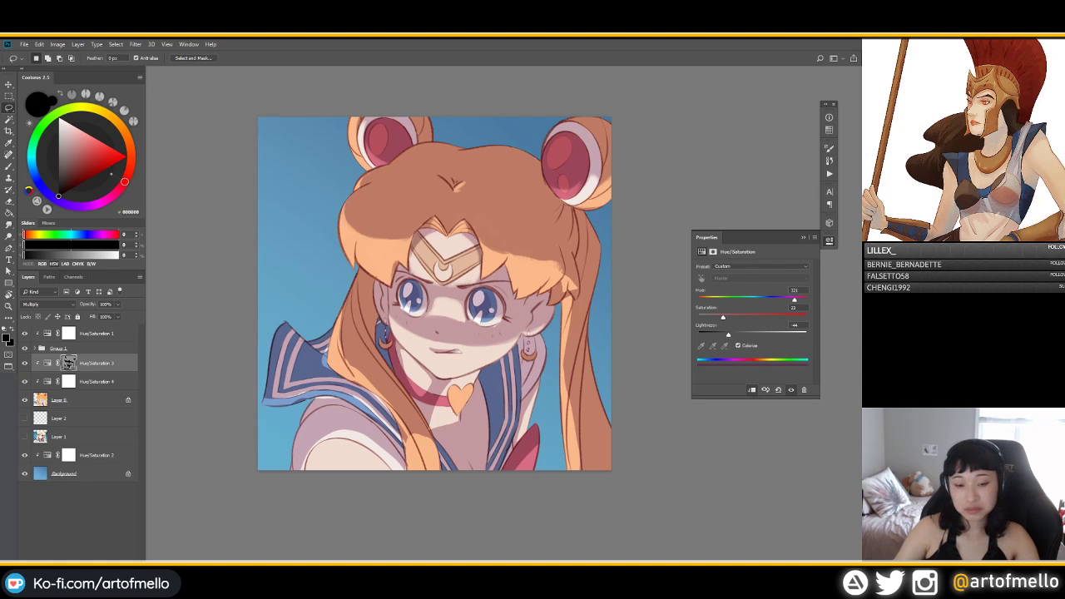
Step: Brush a shaded edge along the neck and choker beside the image's left hair strand, alternating gray and black
key("b")
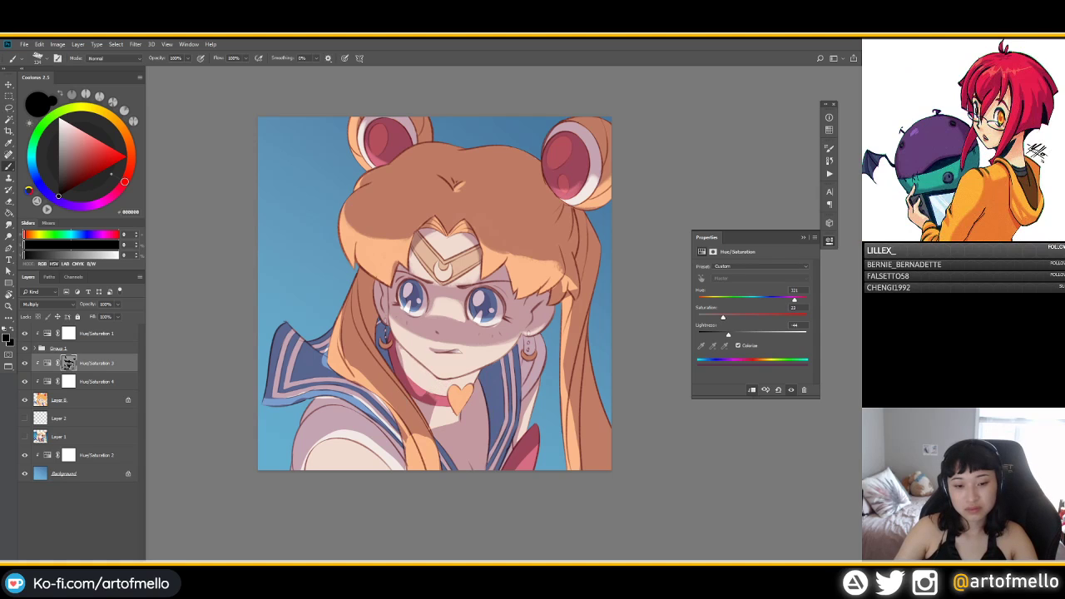
left_click(58, 150)
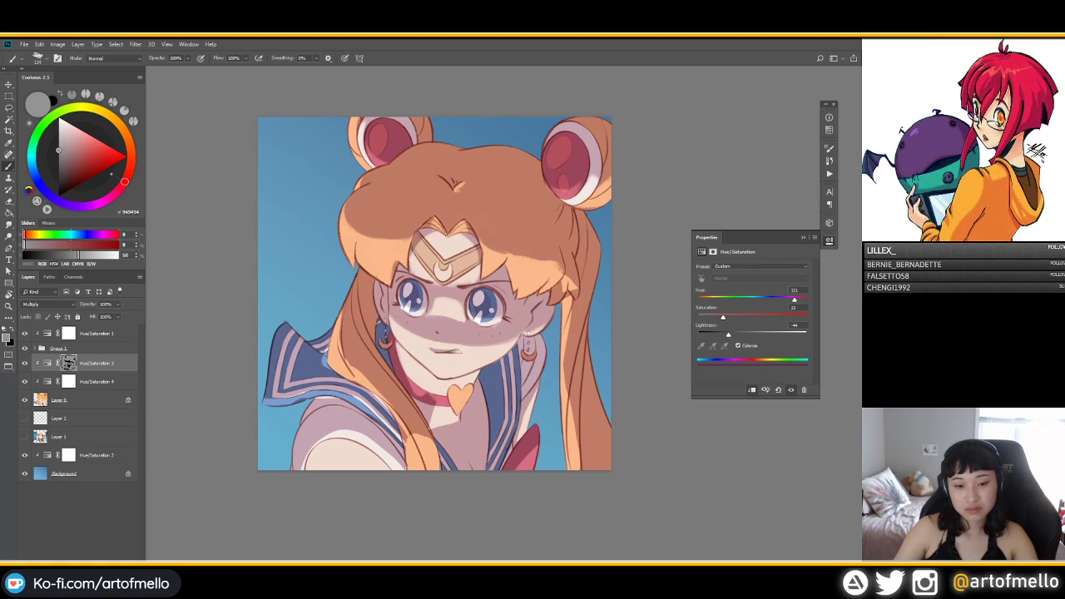
left_click_drag(406, 369, 429, 394)
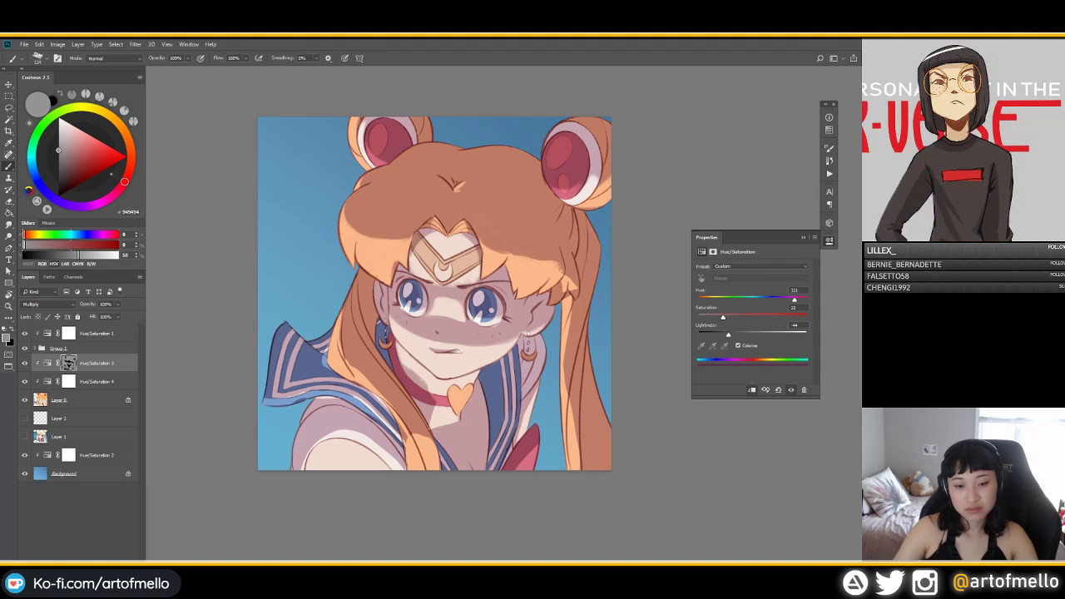
left_click(58, 194)
left_click_drag(430, 396, 431, 420)
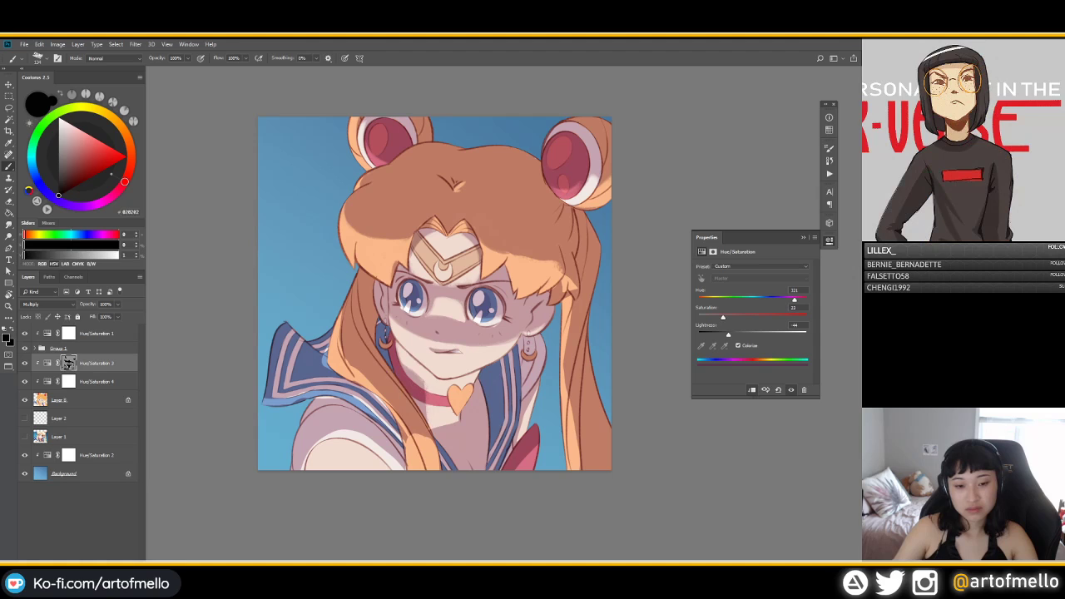
left_click(58, 150)
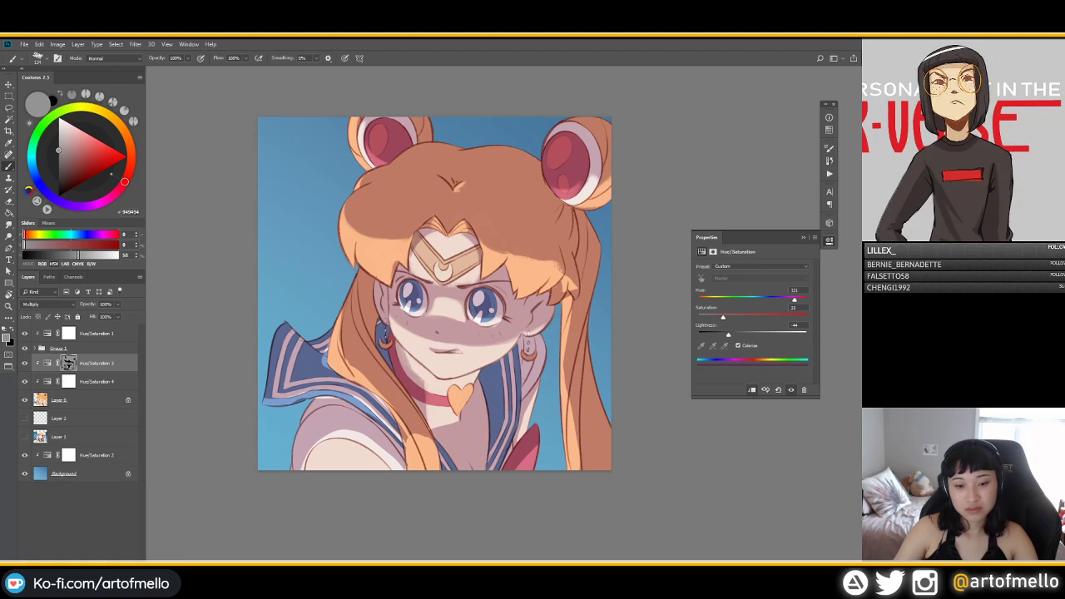
left_click_drag(404, 351, 412, 368)
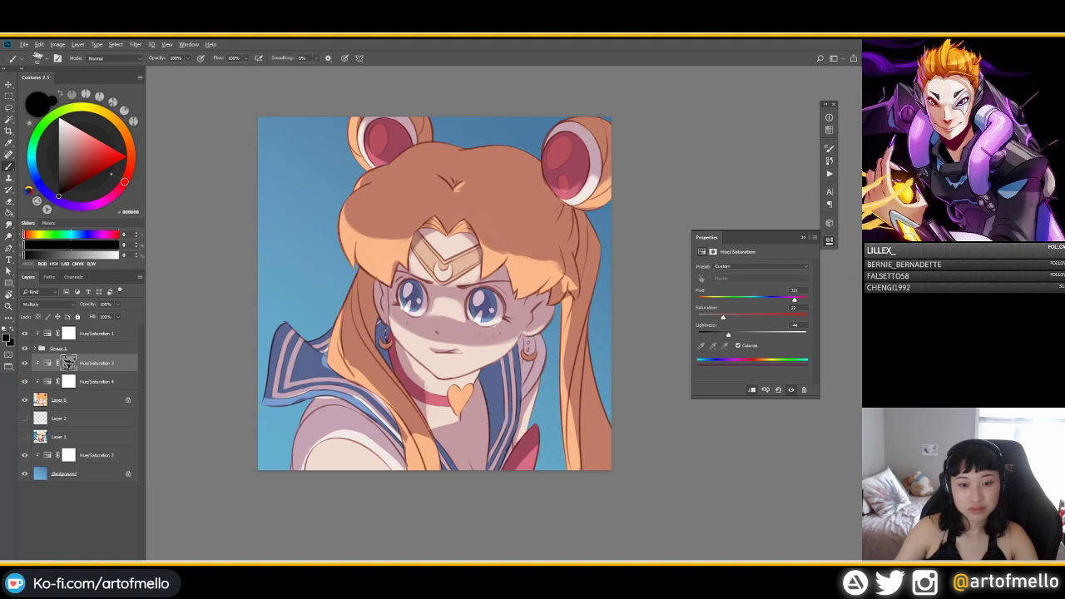
Step: Try a softer shadow along the image's left cheek and jaw in two darker grays, undoing the strokes
left_click(58, 165)
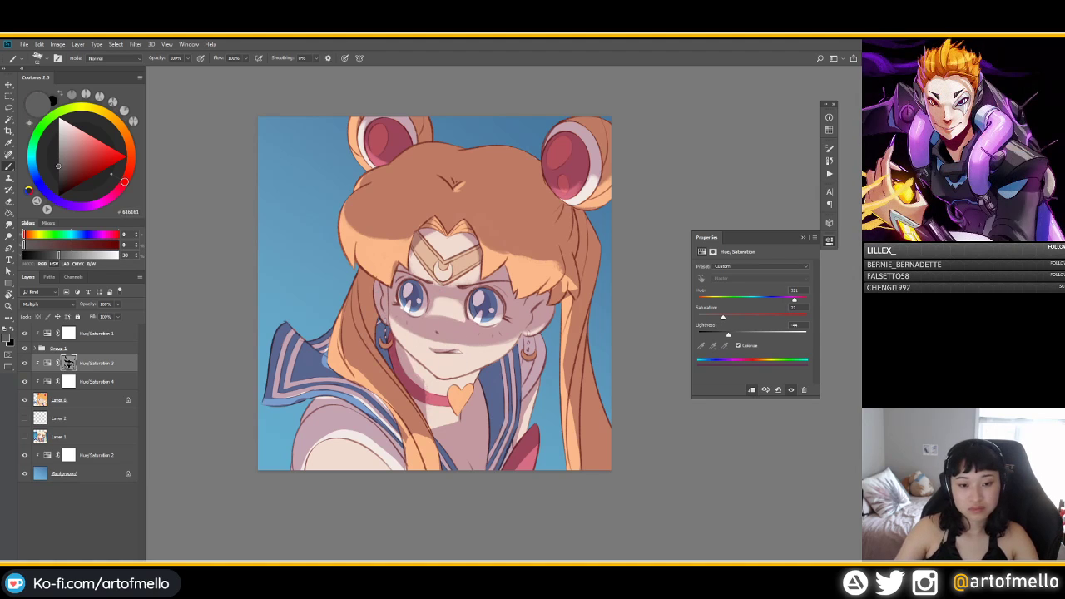
left_click_drag(393, 325, 410, 350)
key("ctrl+z")
left_click(58, 171)
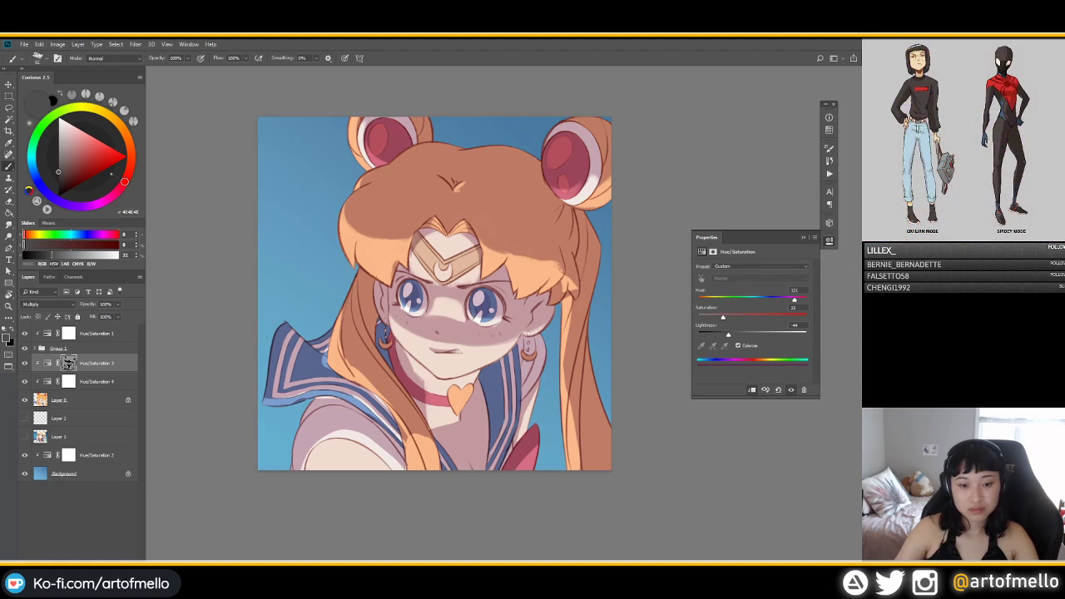
left_click_drag(393, 323, 429, 369)
key("ctrl+z")
key("ctrl+z")
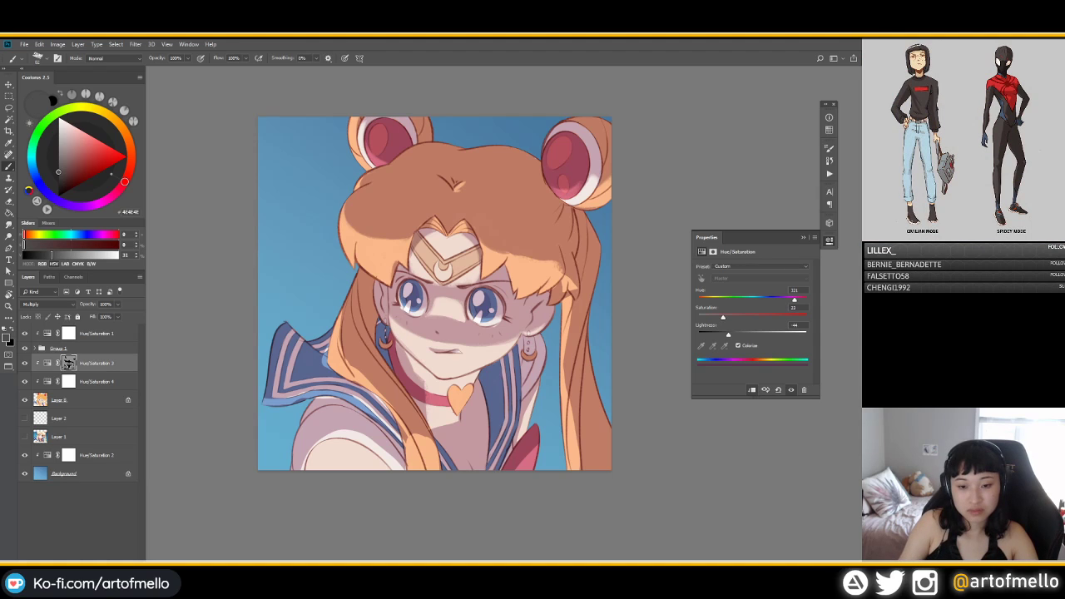
Step: Warm the shadow color by setting the Hue/Saturation layer to hue 2, saturation 40 and lightness -40
left_click_drag(513, 344, 475, 366)
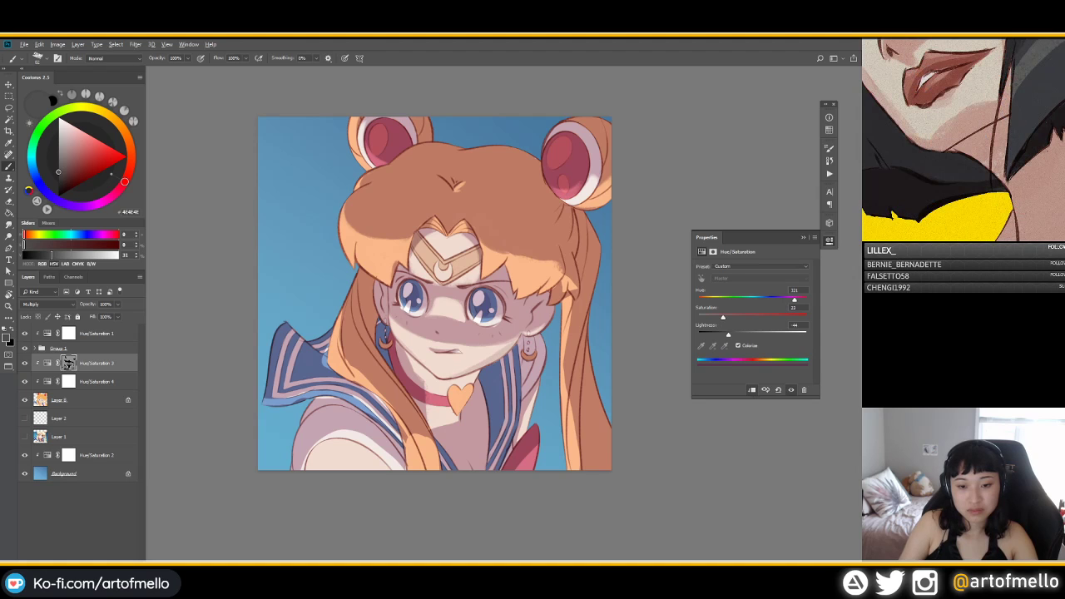
key("d")
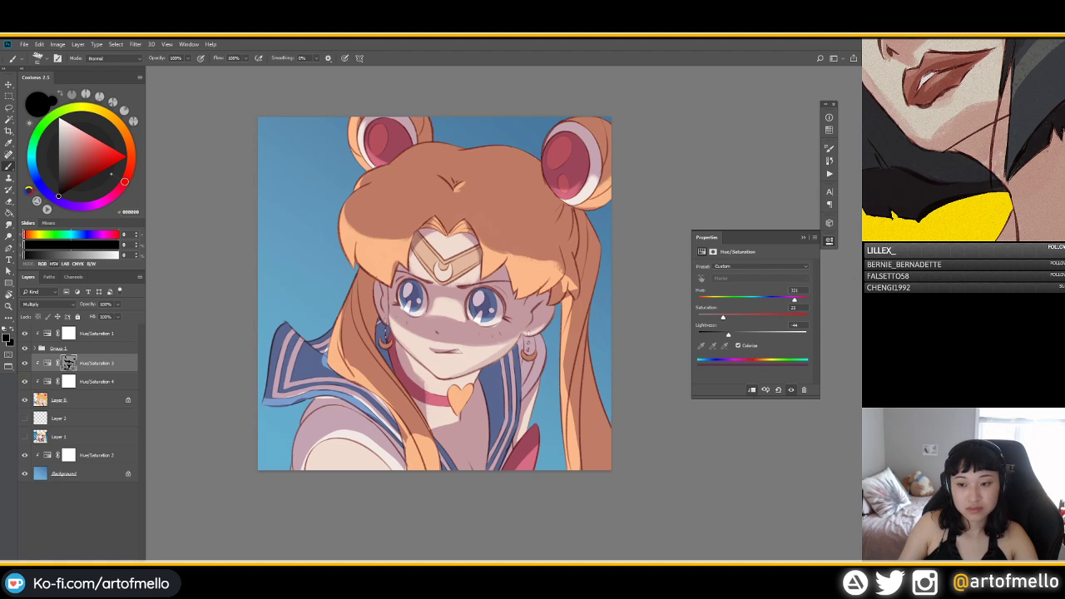
mouse_move(795, 300)
left_mouse_down()
mouse_move(698, 300)
mouse_move(727, 316)
mouse_move(731, 334)
mouse_move(728, 317)
mouse_move(729, 334)
left_mouse_up()
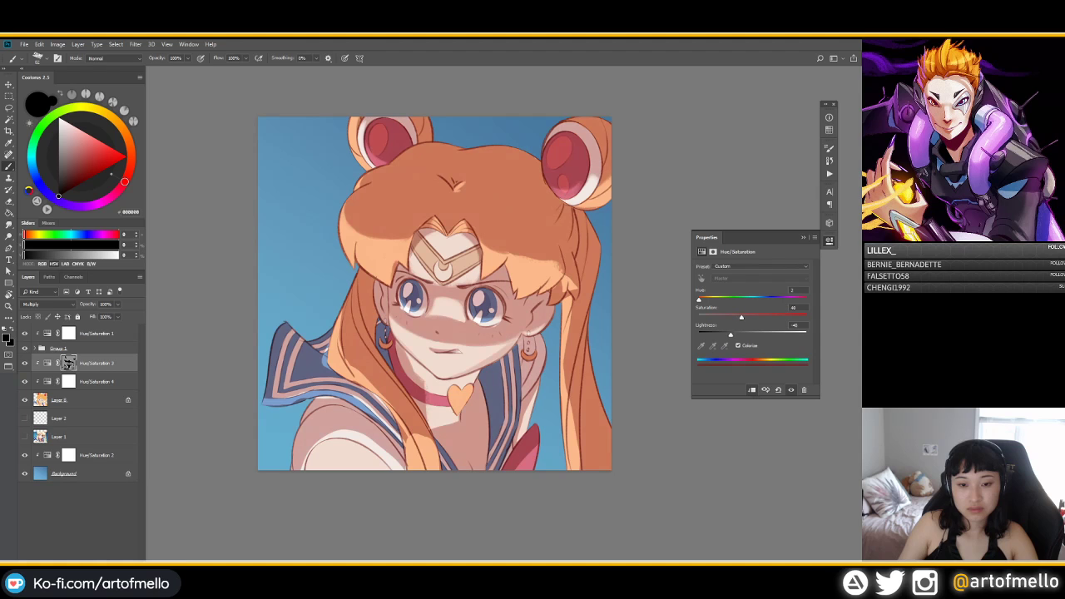
Step: Brush medium-gray mask shading around the nose and mouth, adjusting the brush size
left_click(58, 150)
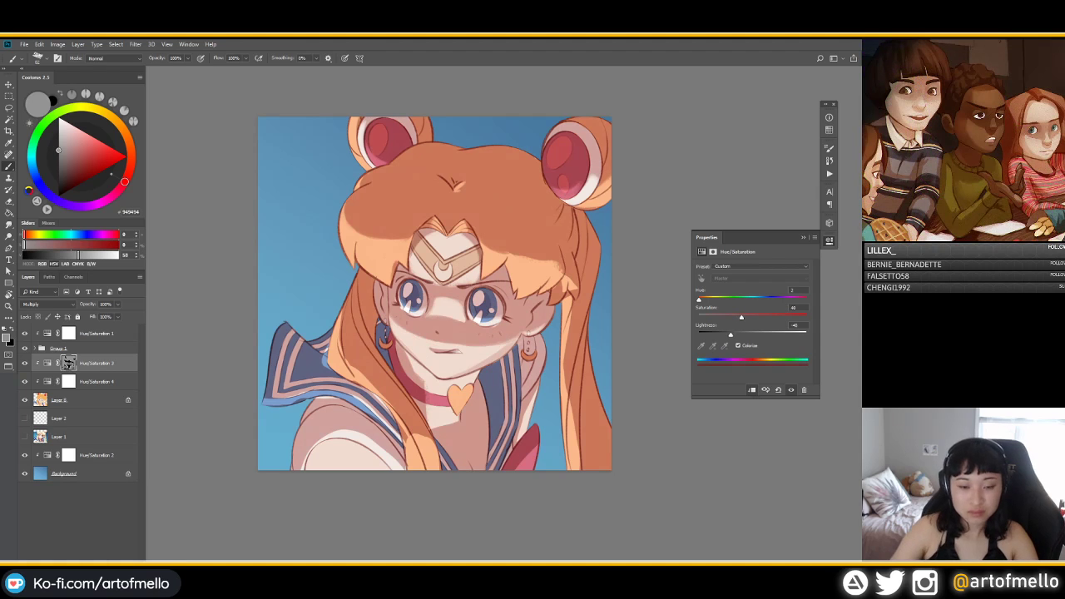
right_click(378, 332, "alt")
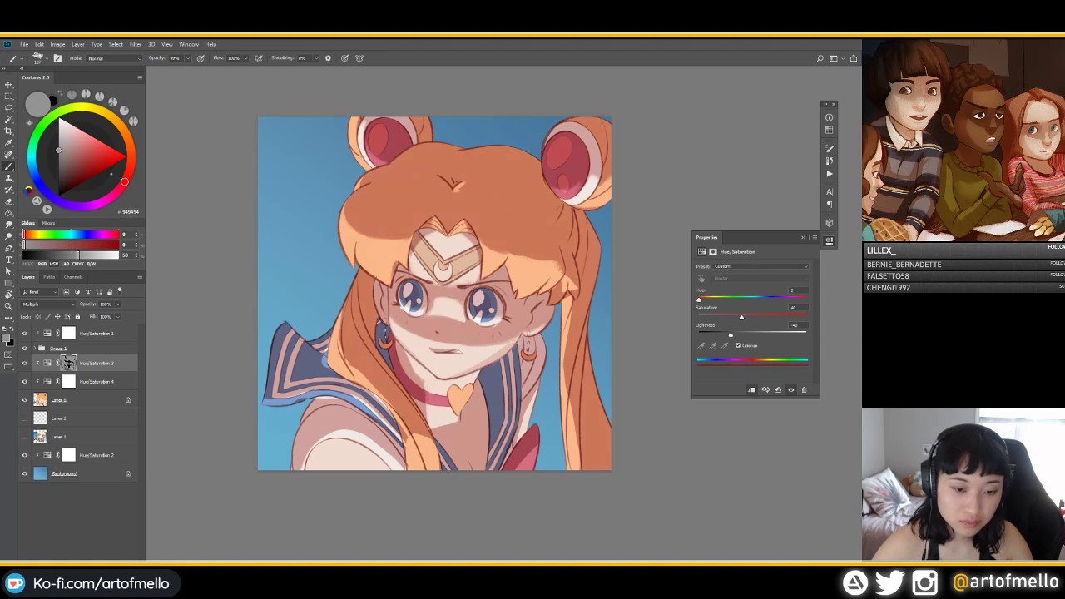
left_click_drag(423, 334, 395, 330)
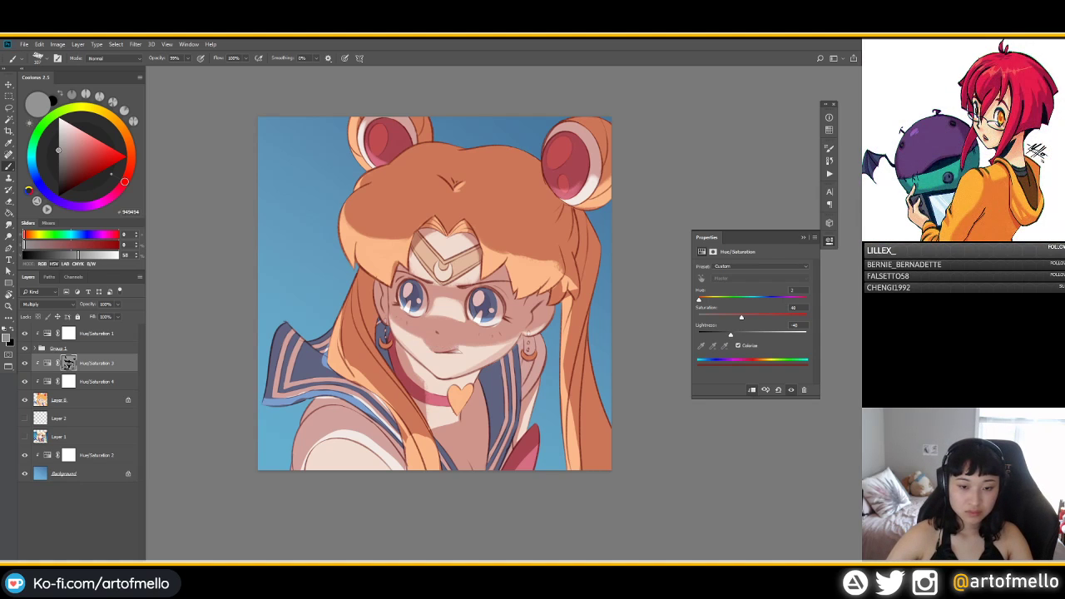
mouse_move(455, 348)
left_mouse_down()
mouse_move(425, 344)
mouse_move(449, 346)
left_mouse_up()
right_click(443, 363, "alt")
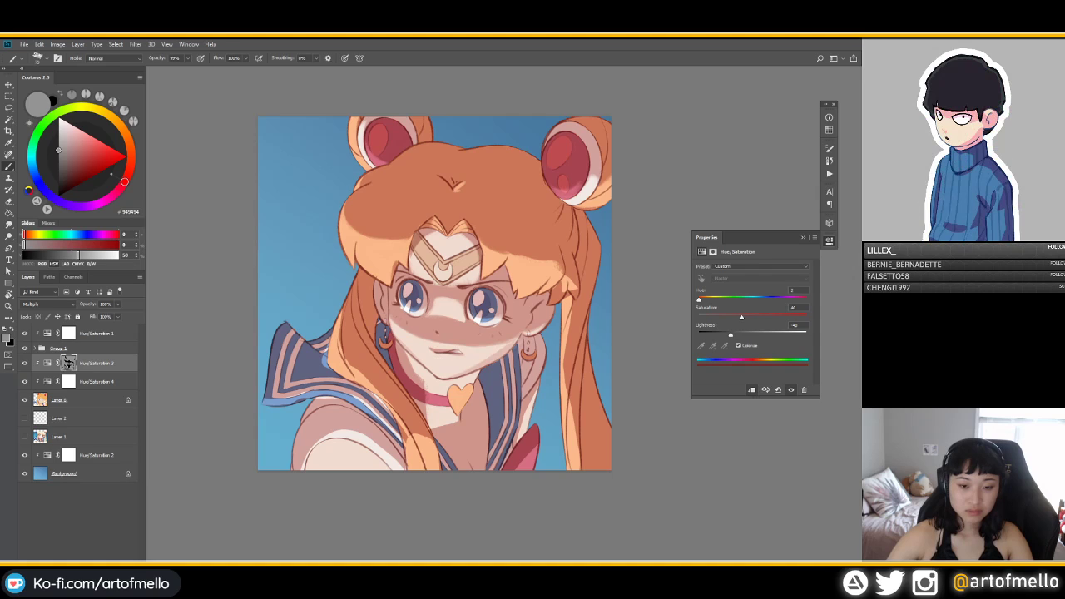
Step: Refine the shadow shapes at the nose and lower lip on the mask, alternating gray and black
key("x")
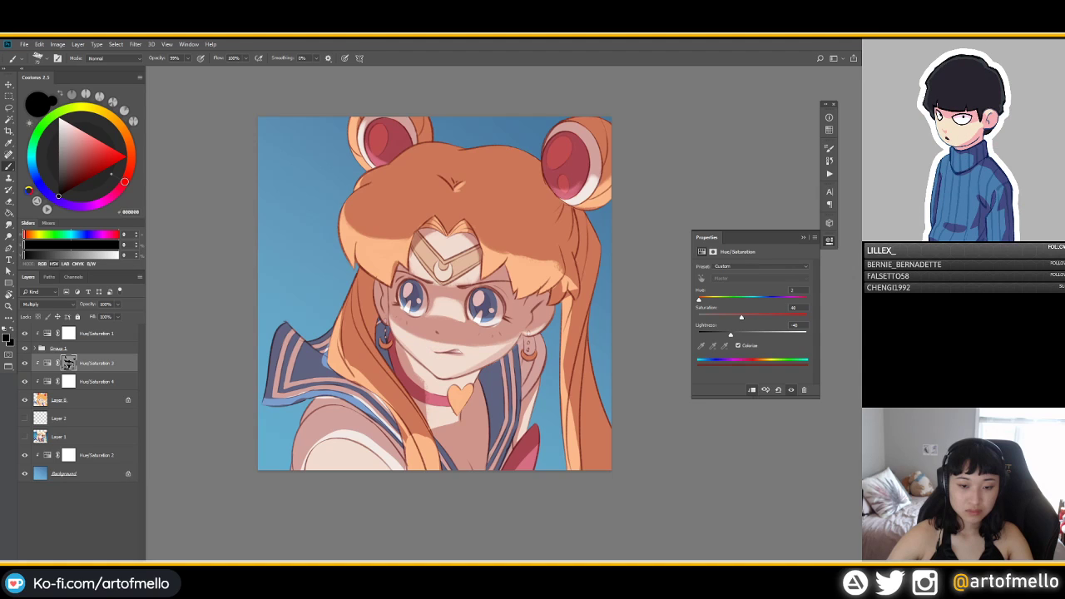
key("x")
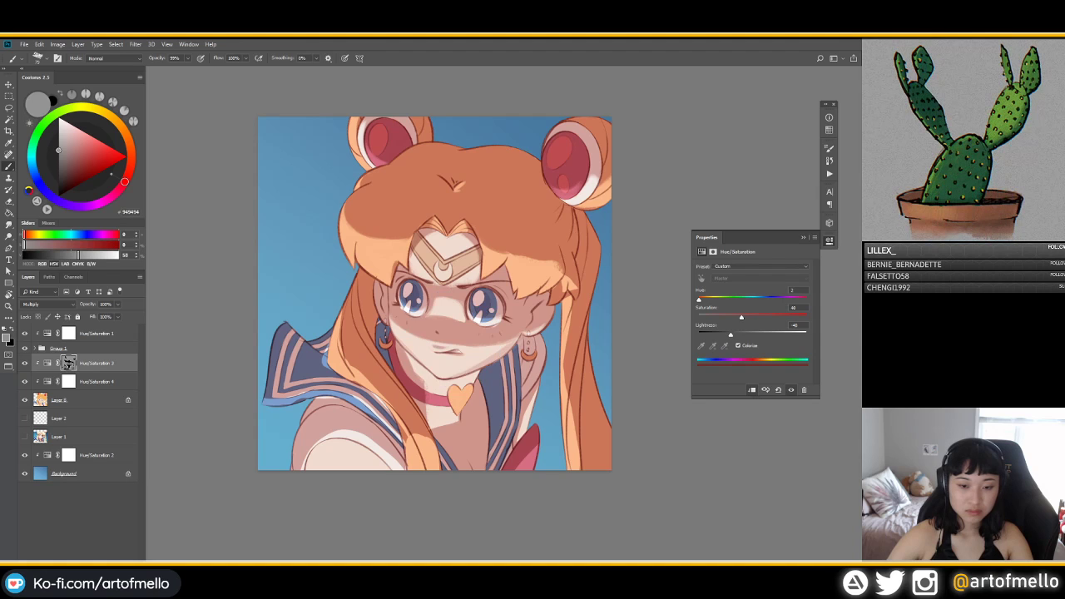
key("x")
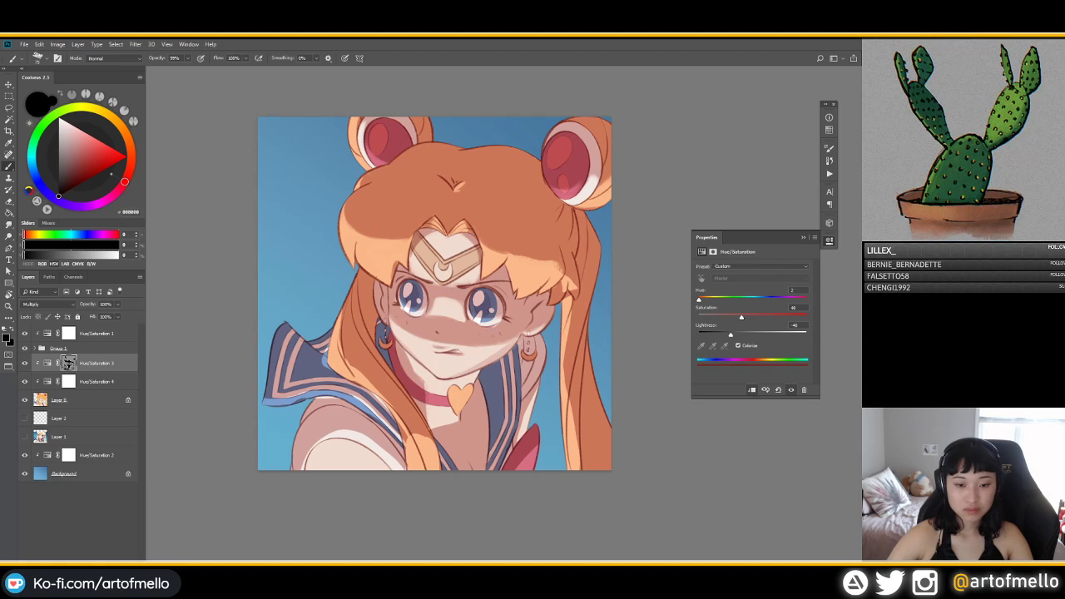
key("x")
key("x")
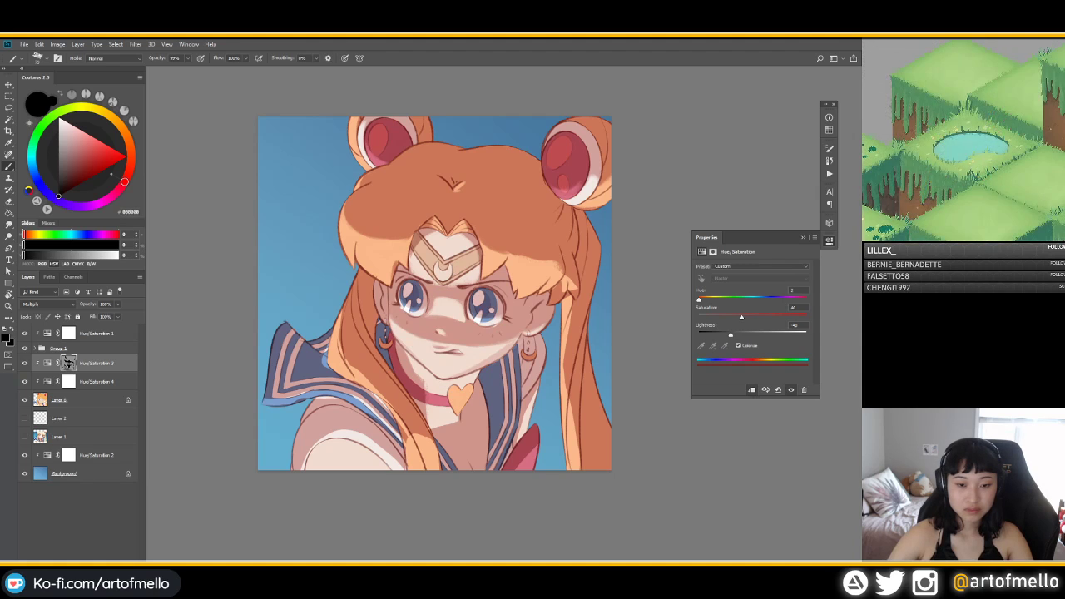
left_click(58, 150)
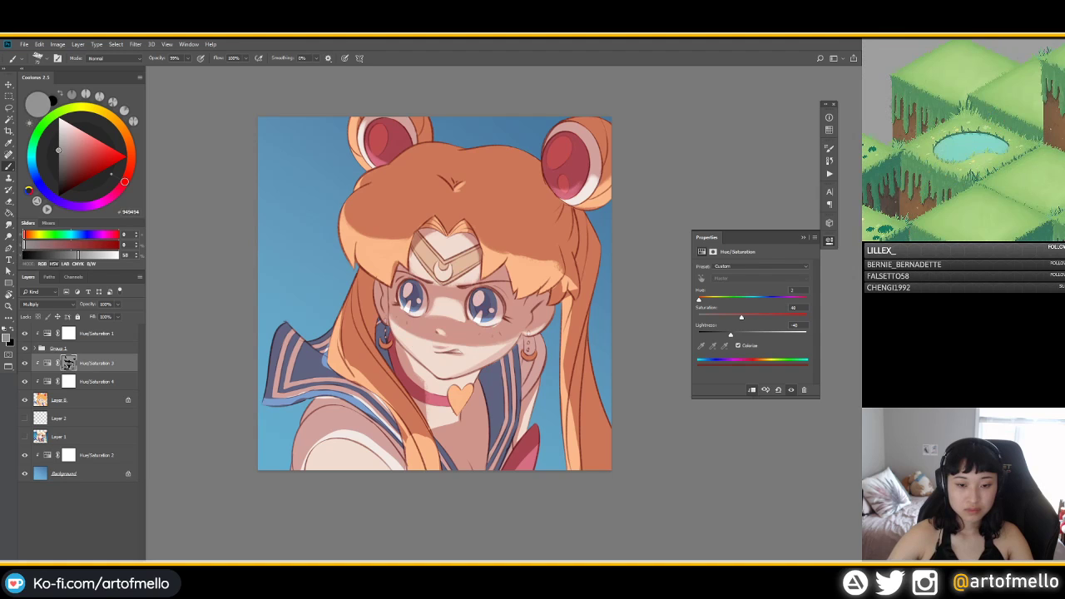
key("d")
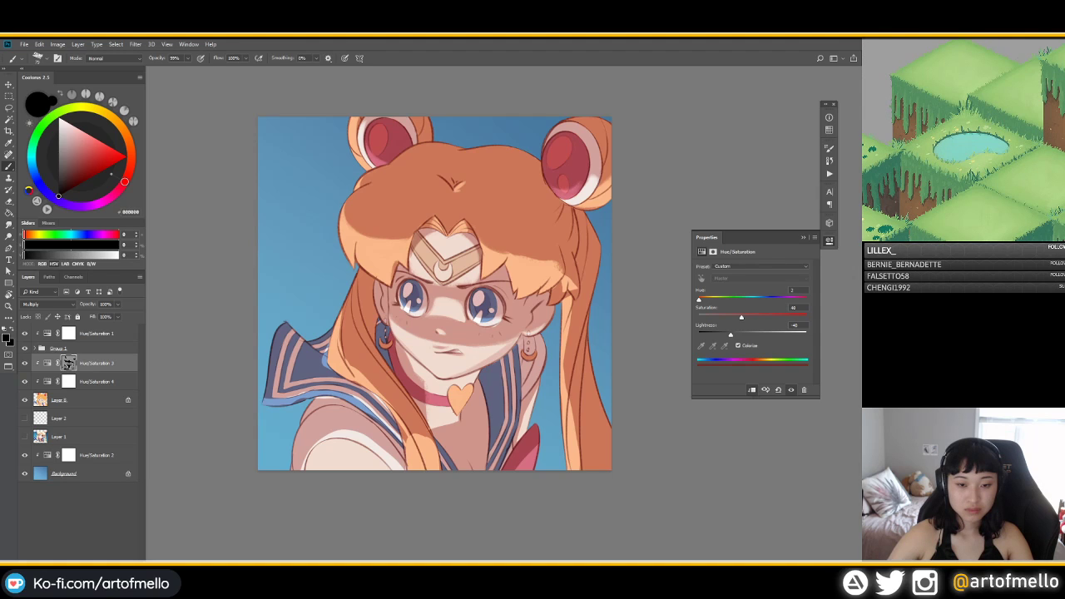
Step: Clean up the shadow along the image's left cheek and ear with sampled gray and black
left_click(426, 328, "alt")
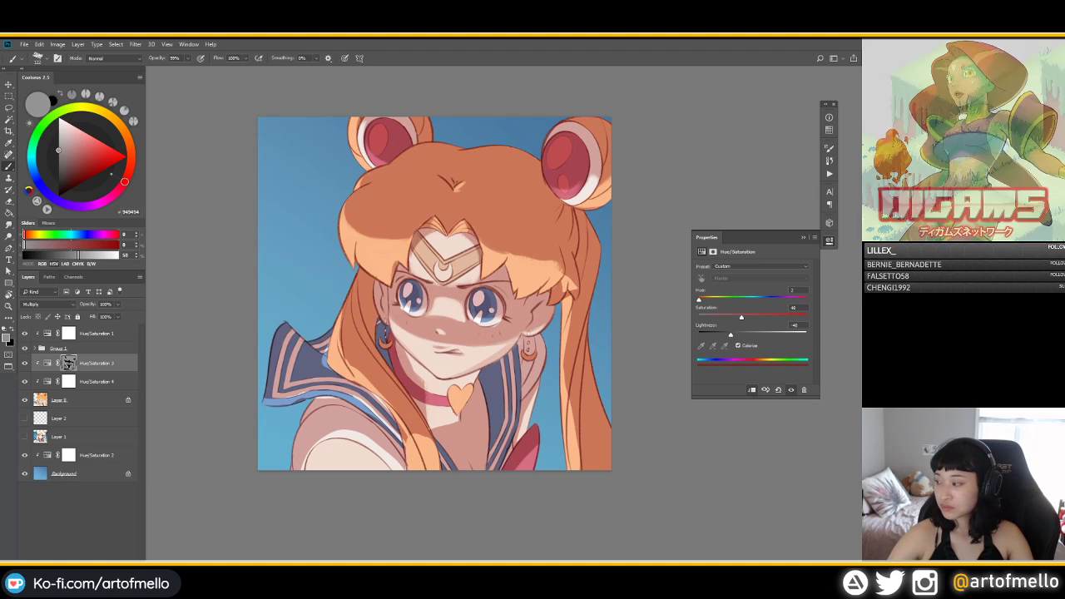
key("d")
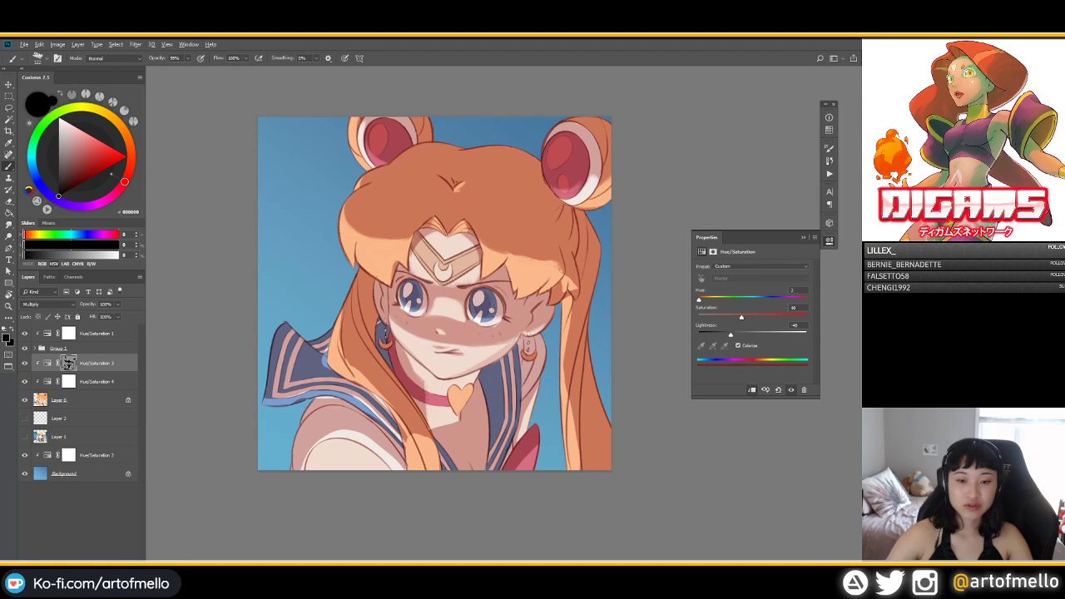
key("x")
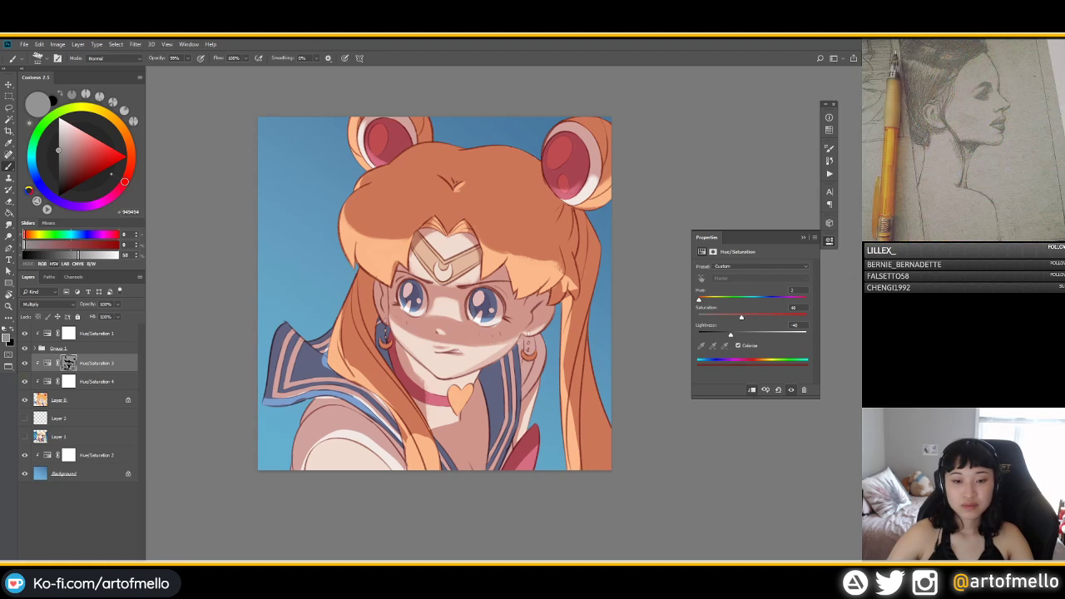
key("x")
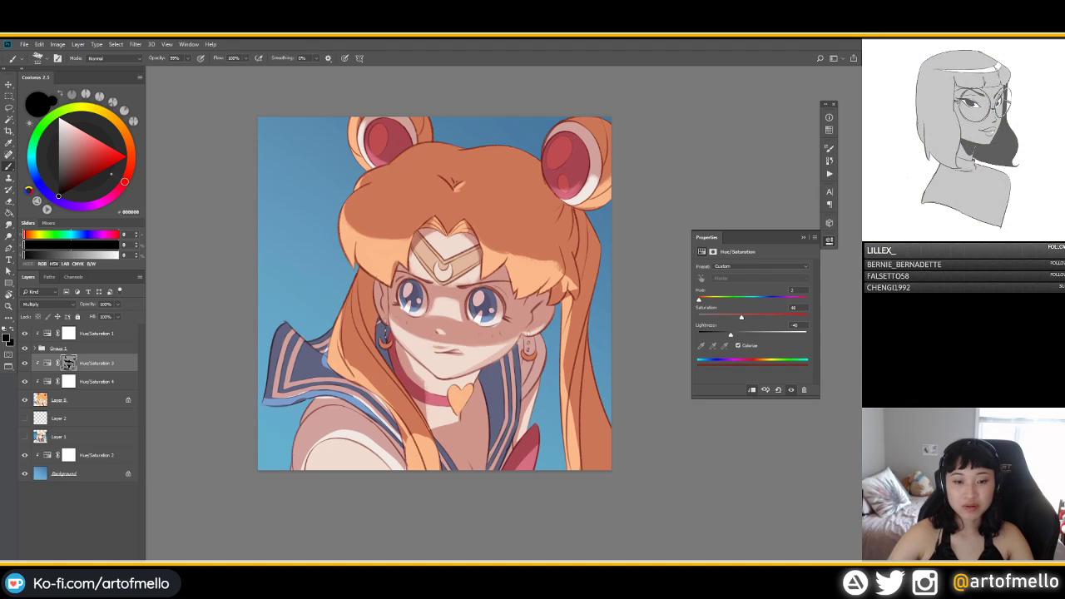
left_click(396, 322, "alt")
right_click(396, 322, "alt")
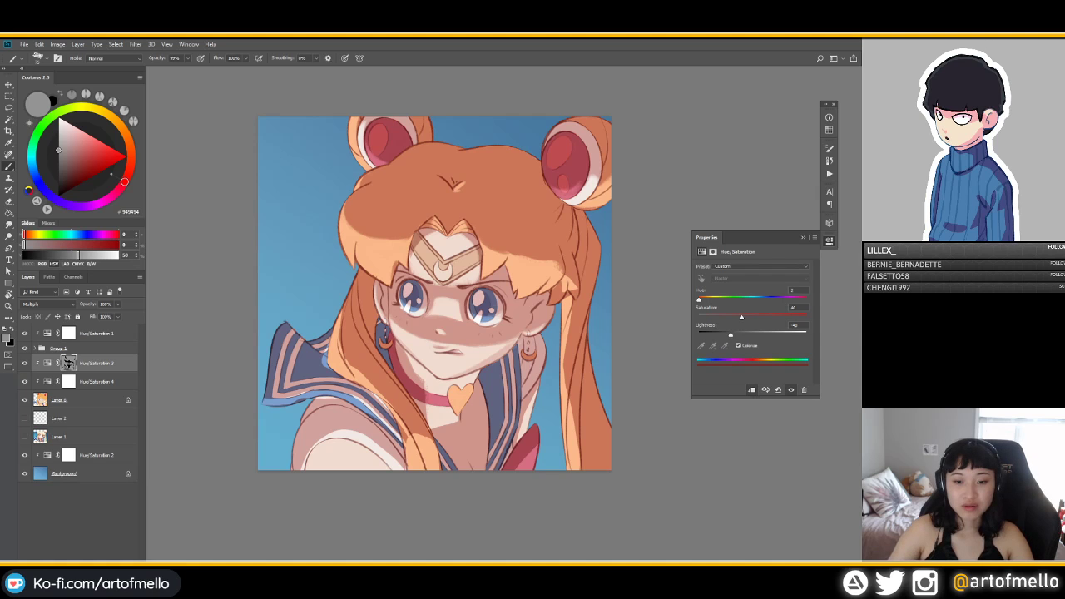
key("x")
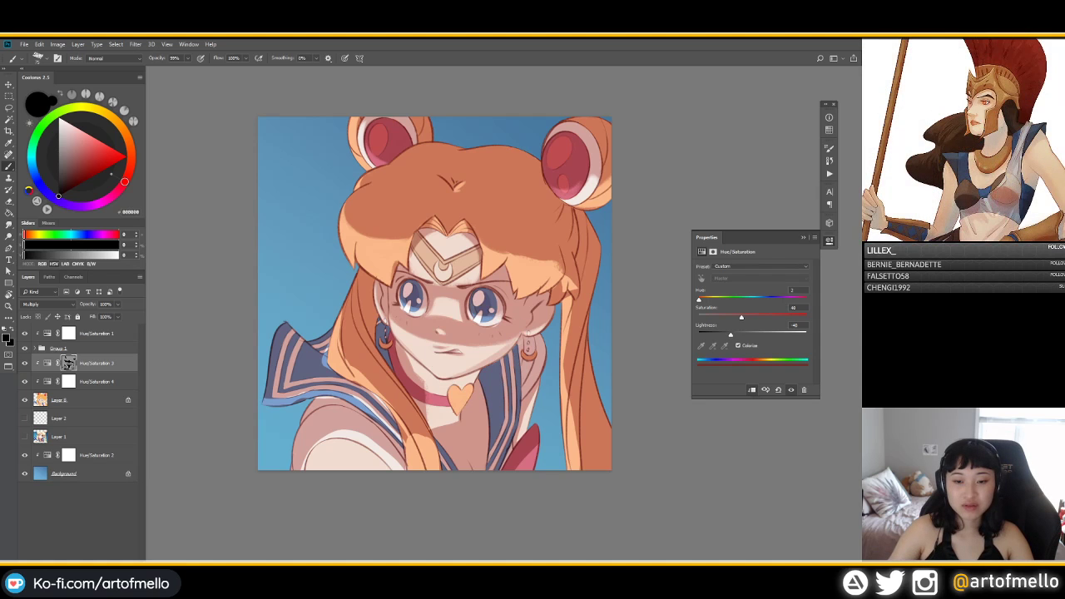
Step: Refine the shadow on the image's right cheek and ear using sampled dark gray, medium gray and black
left_click(498, 355, "alt")
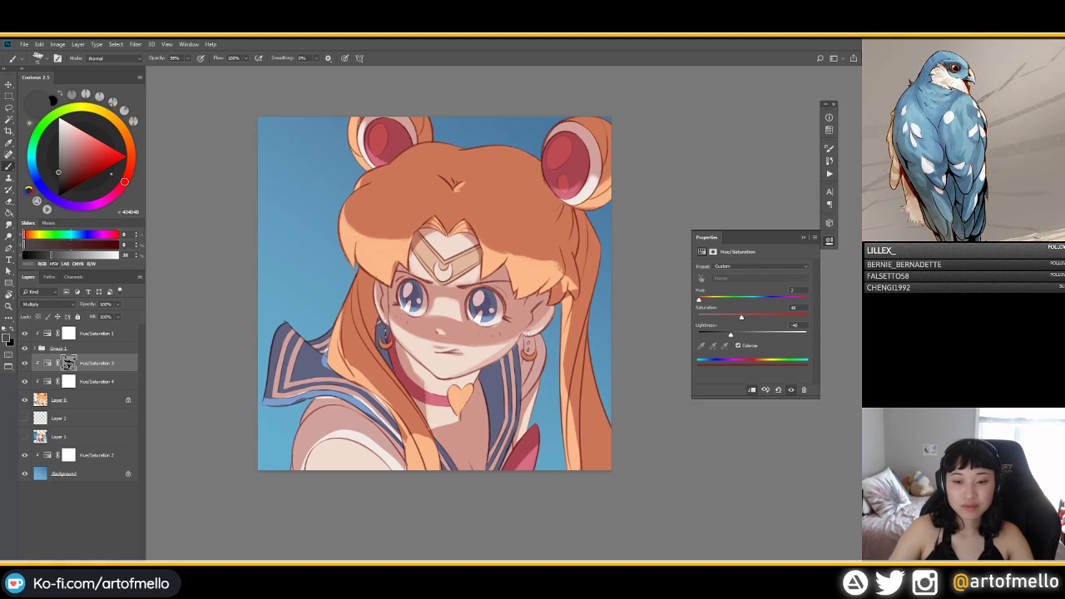
left_click(543, 317, "alt")
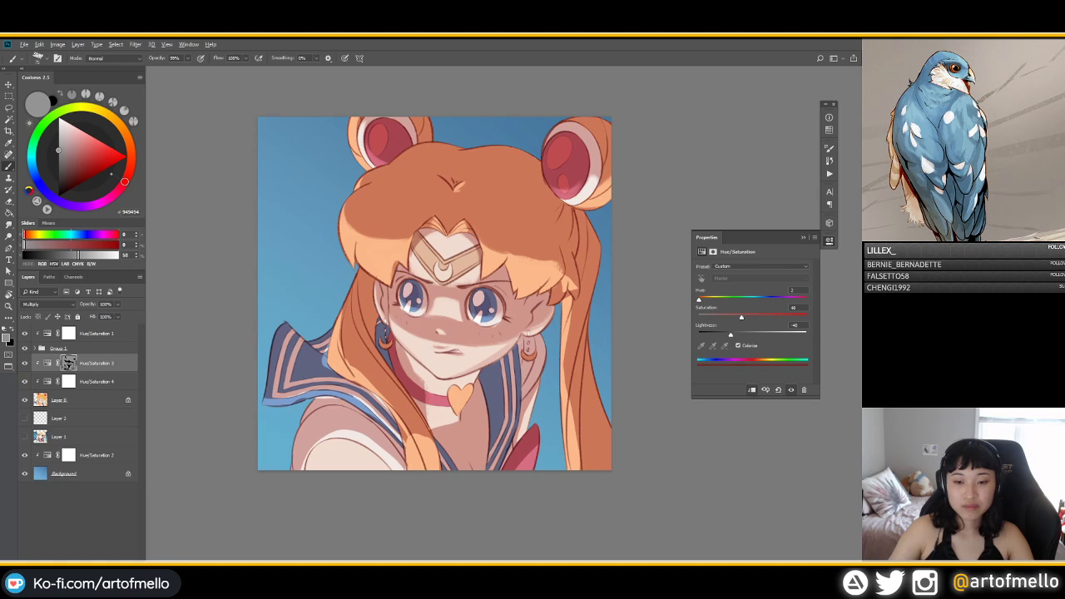
left_click(528, 340, "alt")
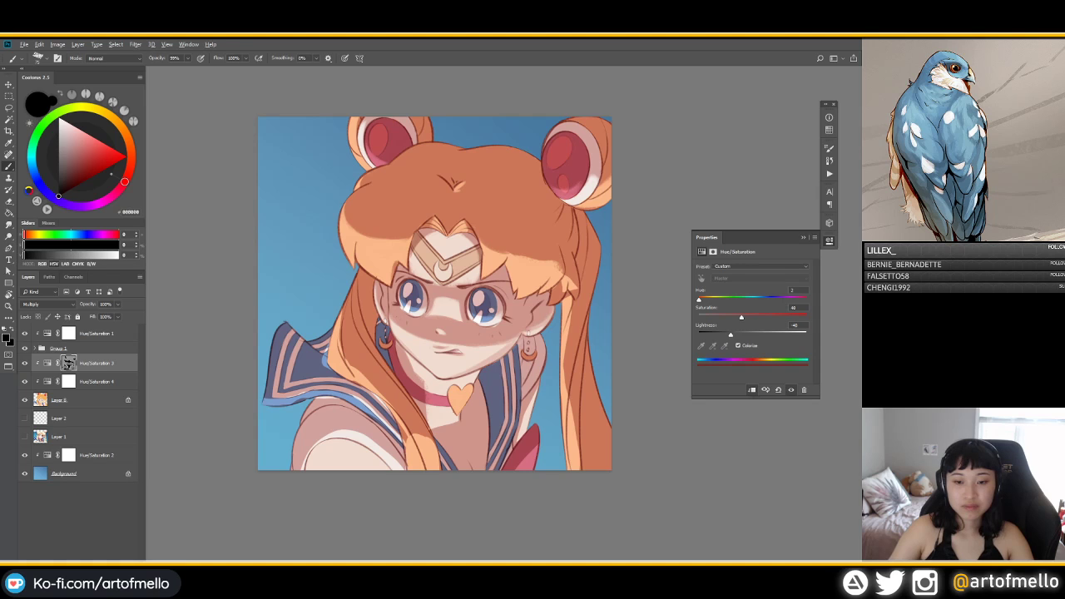
left_click(528, 340, "alt")
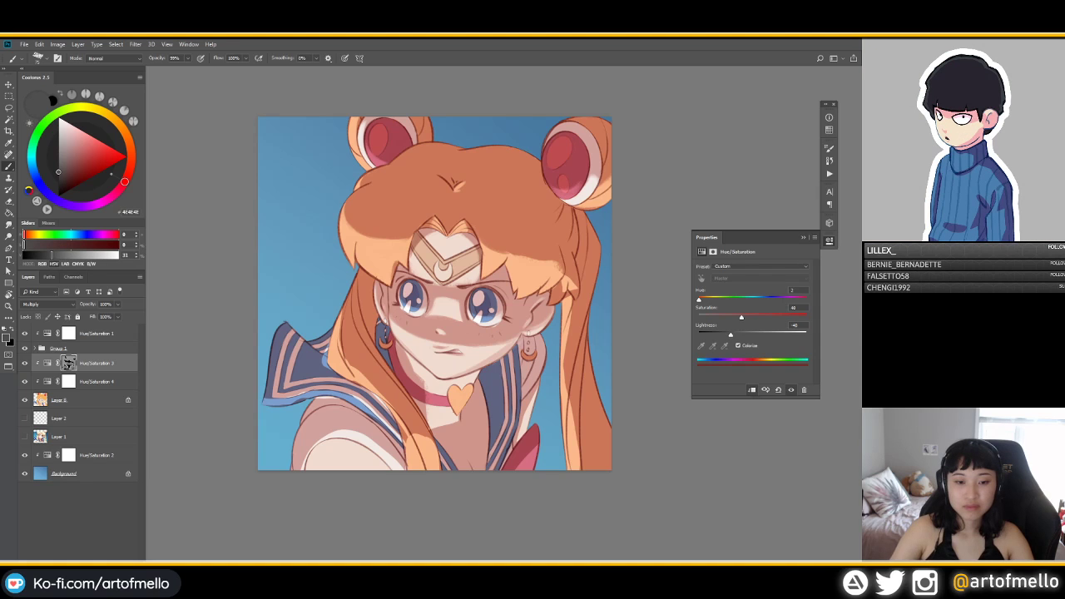
Step: Try a Paint Bucket fill in dark gray on the mask below the mouth and undo it
key("ctrl+minus")
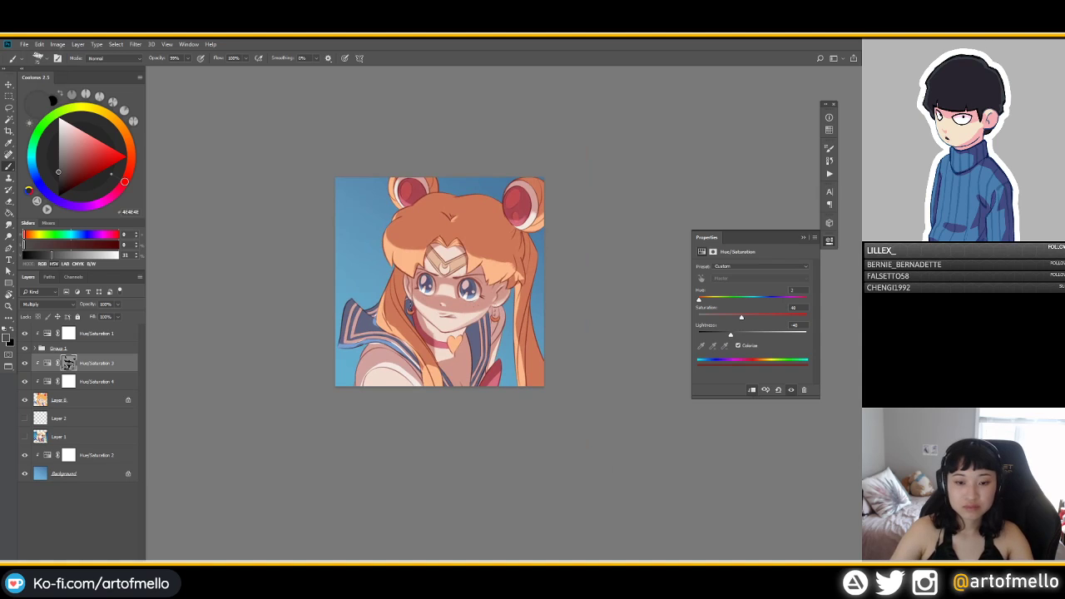
key("ctrl+plus")
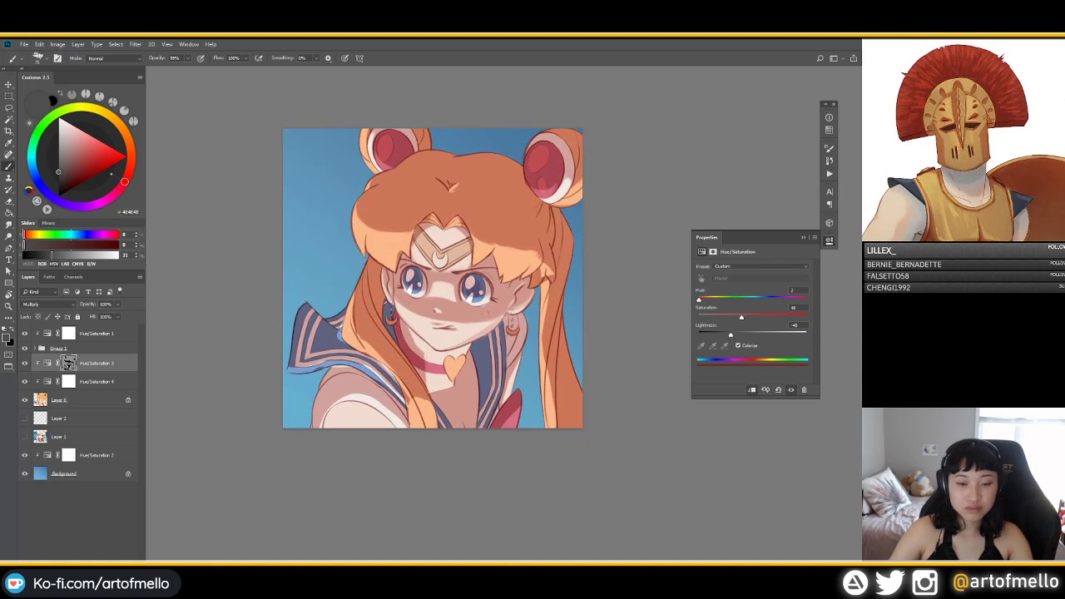
key("g")
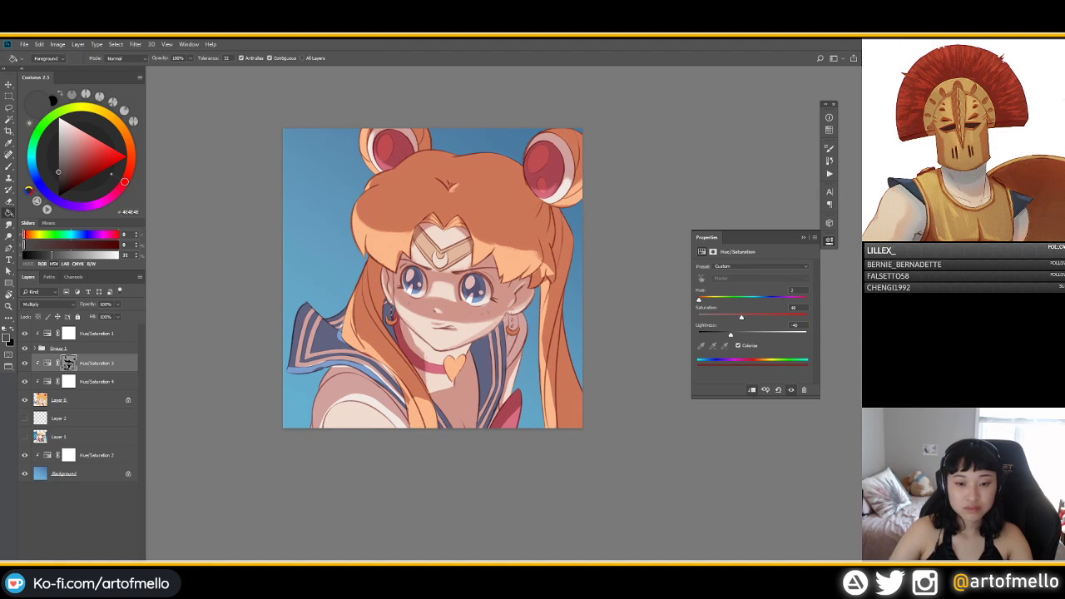
left_click(445, 337)
key("ctrl+z")
Step: Brush dark gray over the lit neck and heart pendant area, then medium gray beside the image's left hair strand
key("b")
left_click_drag(415, 334, 429, 355)
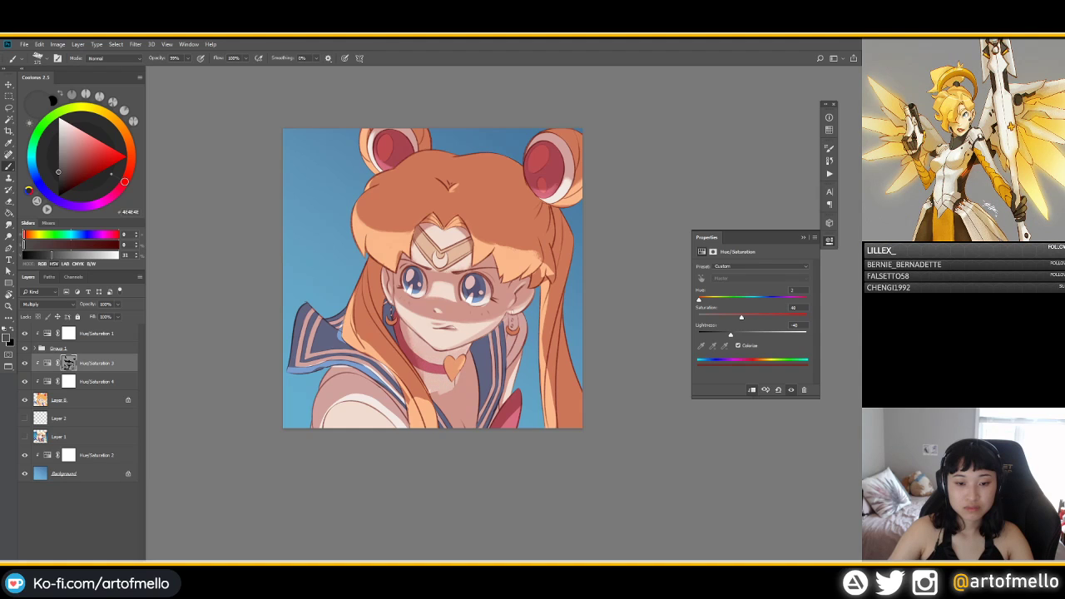
left_click(406, 327, "alt")
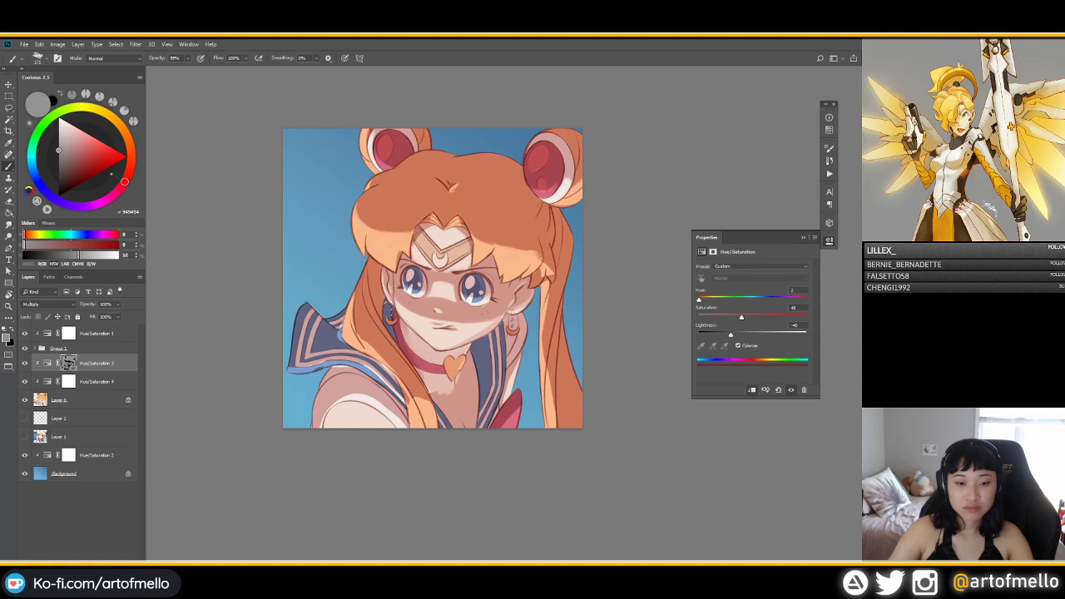
left_click_drag(406, 328, 397, 328)
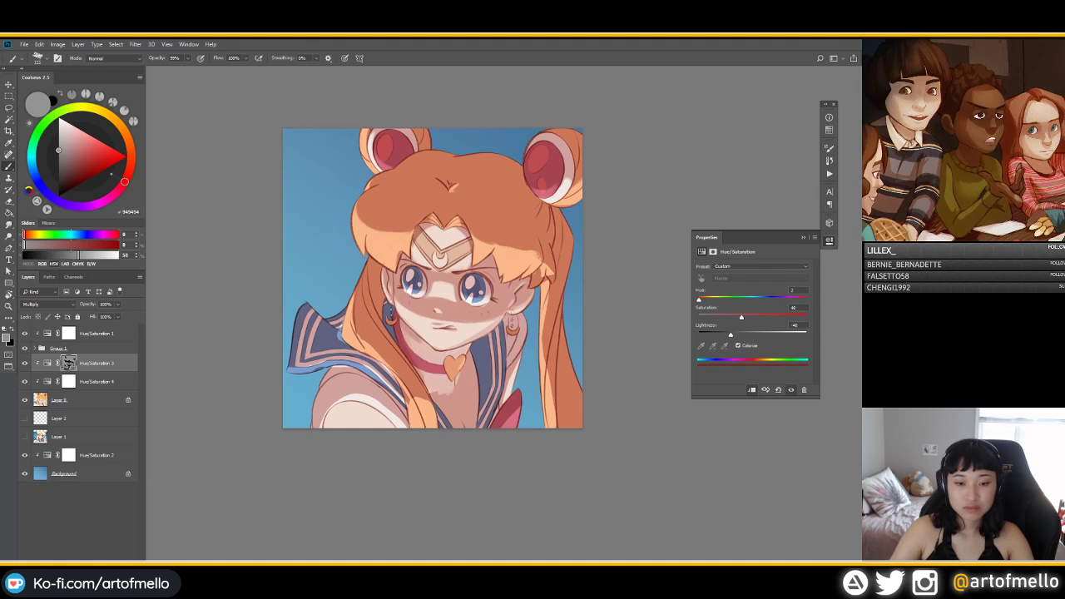
Step: Refine the neck shadow beside the image's left hair strand on the mask using dark gray, medium gray and black
left_click(408, 331, "alt")
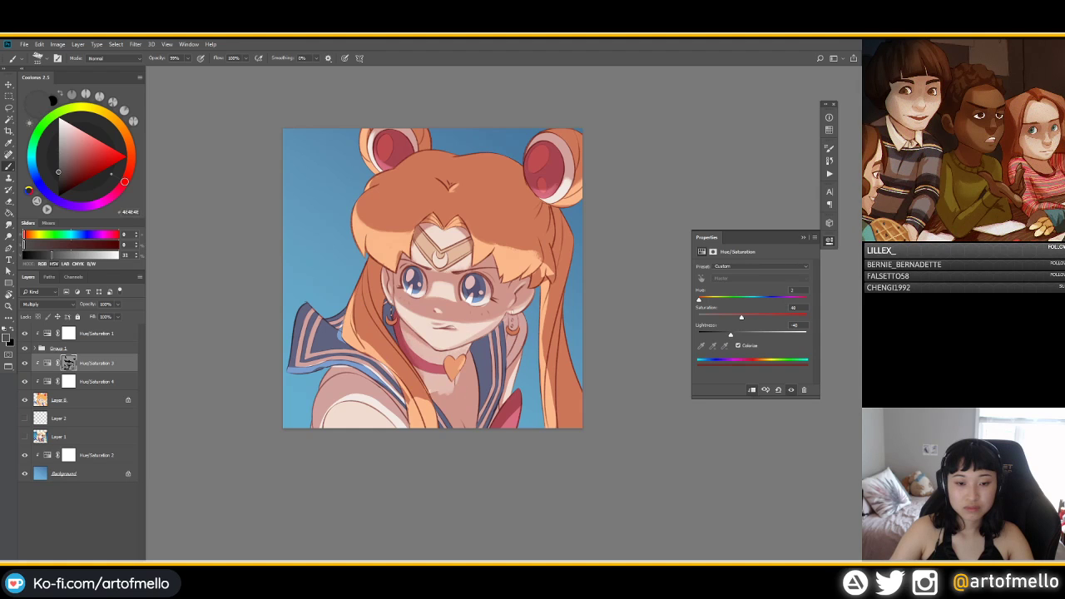
left_click(408, 331, "alt")
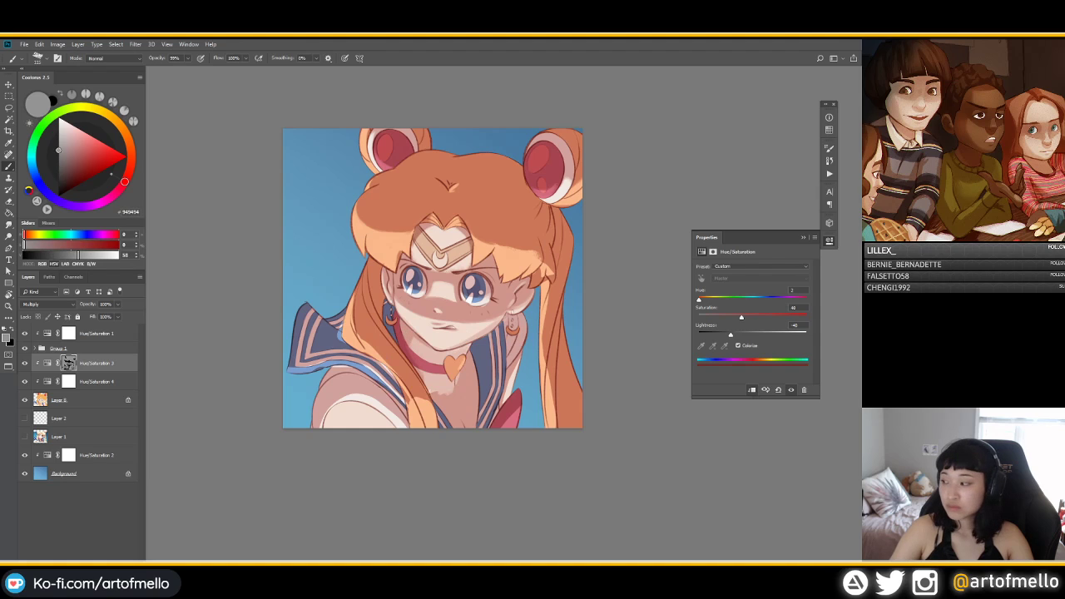
key("d")
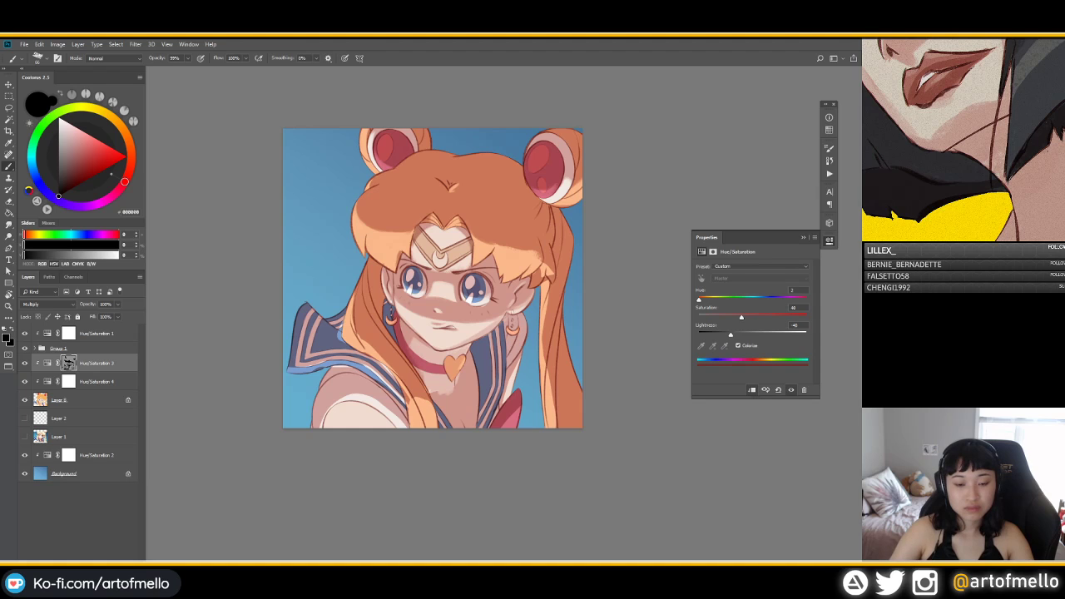
left_click(401, 334, "alt")
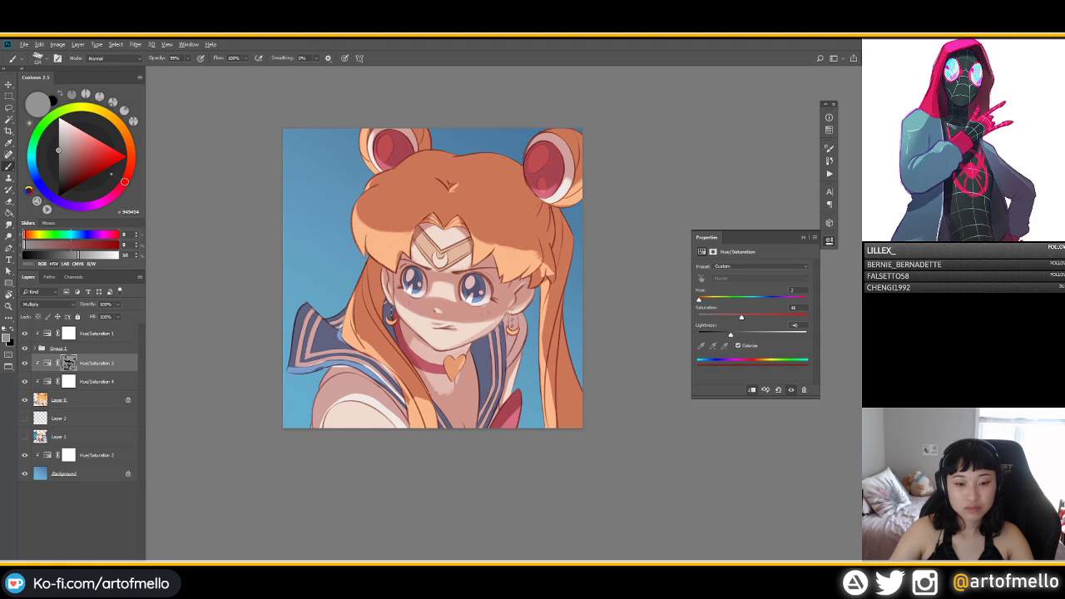
Step: Smooth the shadow on the chest below the choker and around the pendant with sampled dark and medium gray
left_click(423, 372, "alt")
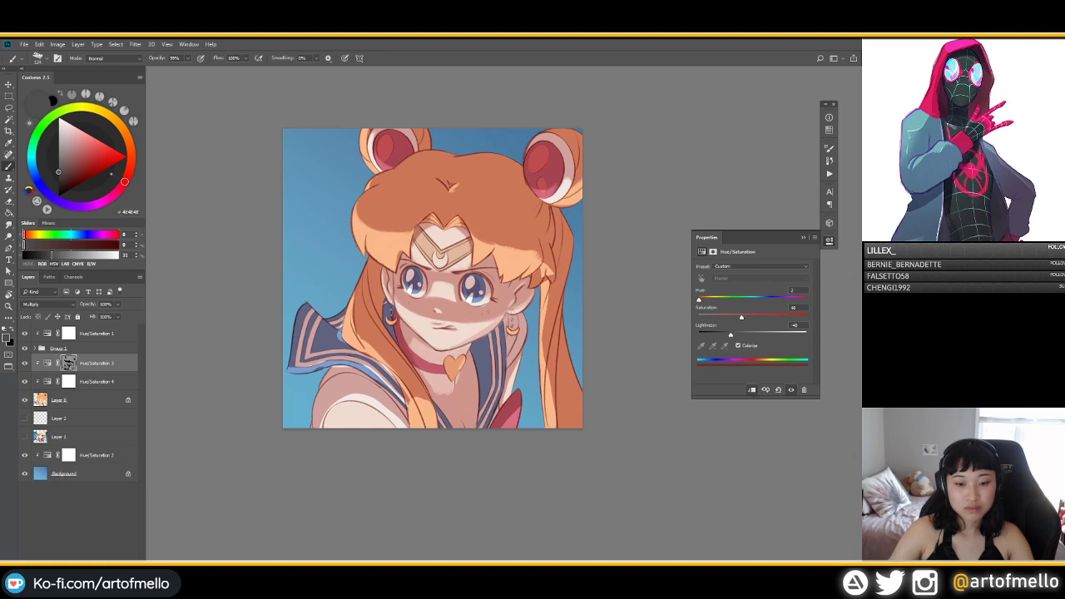
left_click(450, 406, "alt")
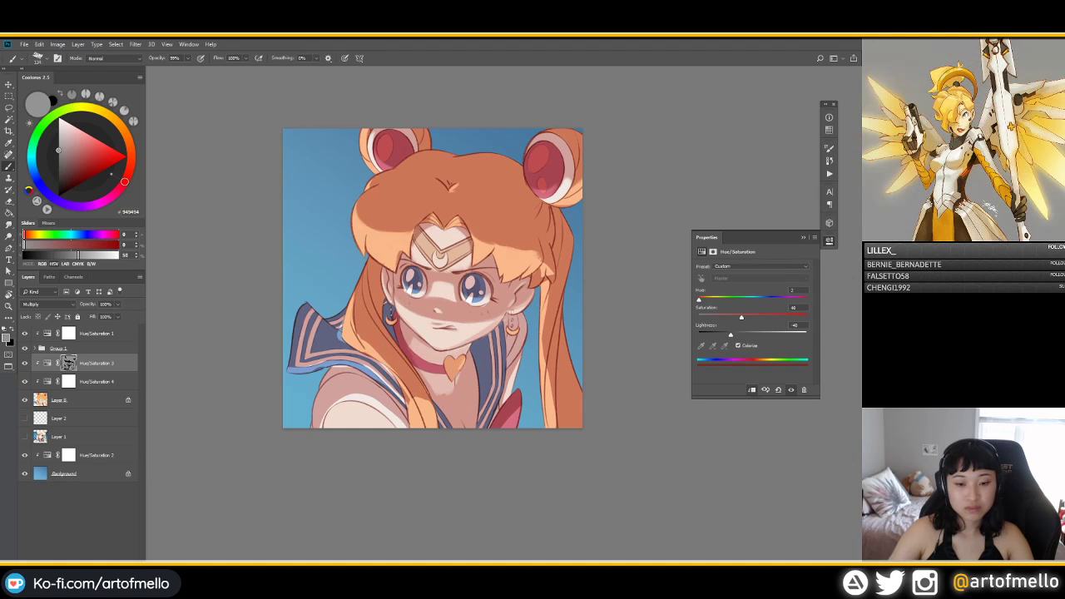
left_click_drag(429, 384, 444, 389)
left_click(422, 372, "alt")
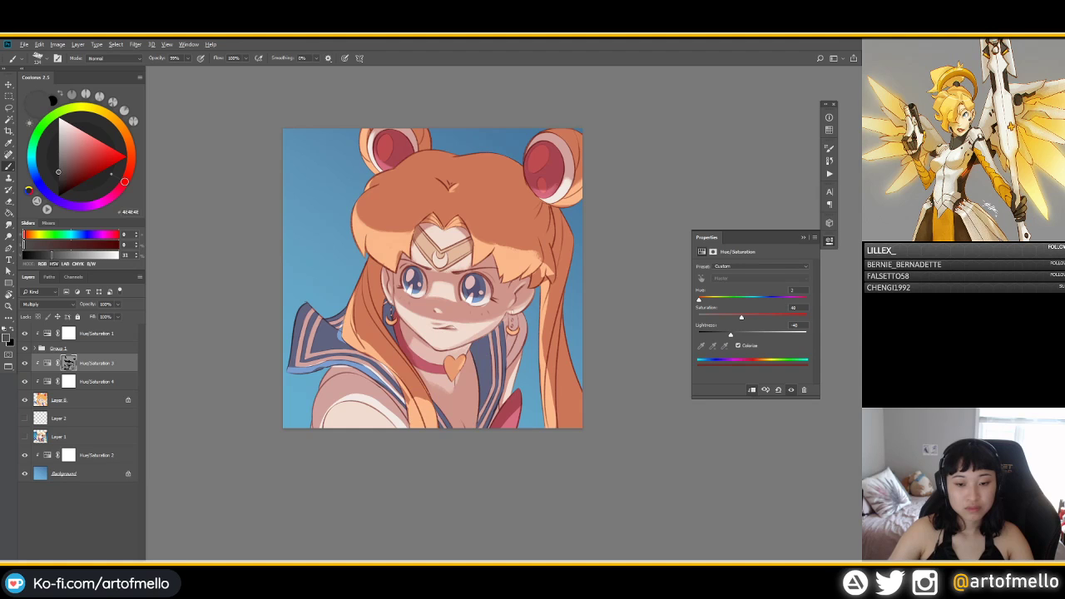
left_click(466, 384, "alt")
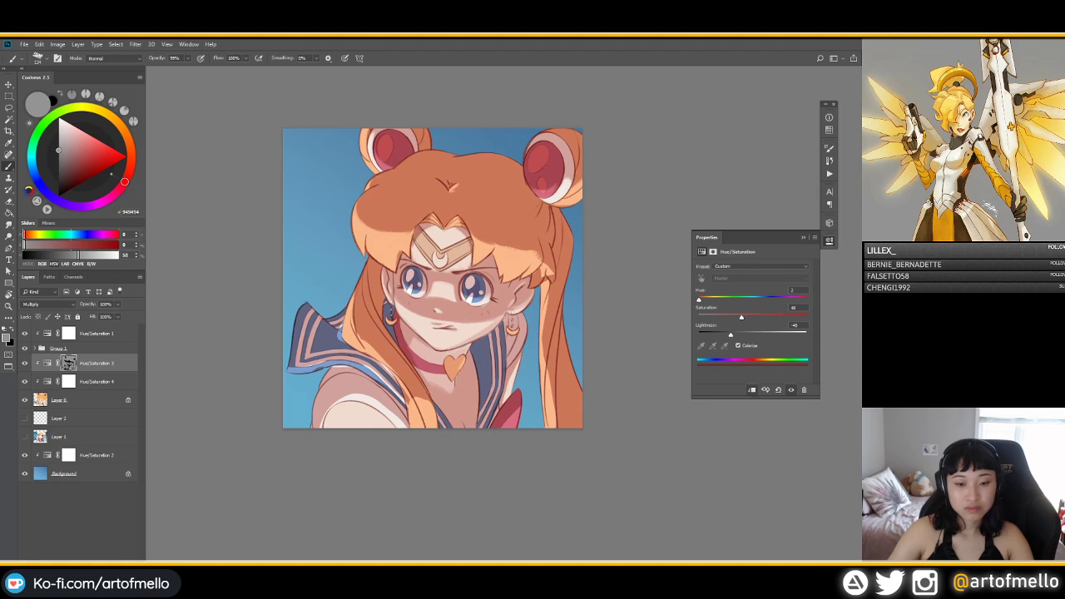
left_click(441, 384, "alt")
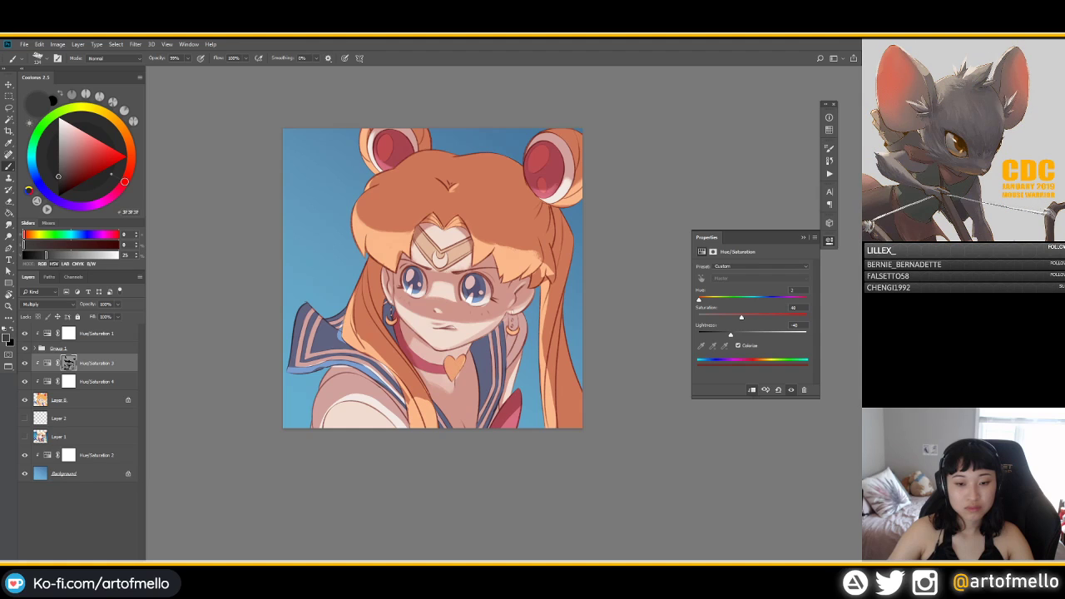
left_click(450, 387, "alt")
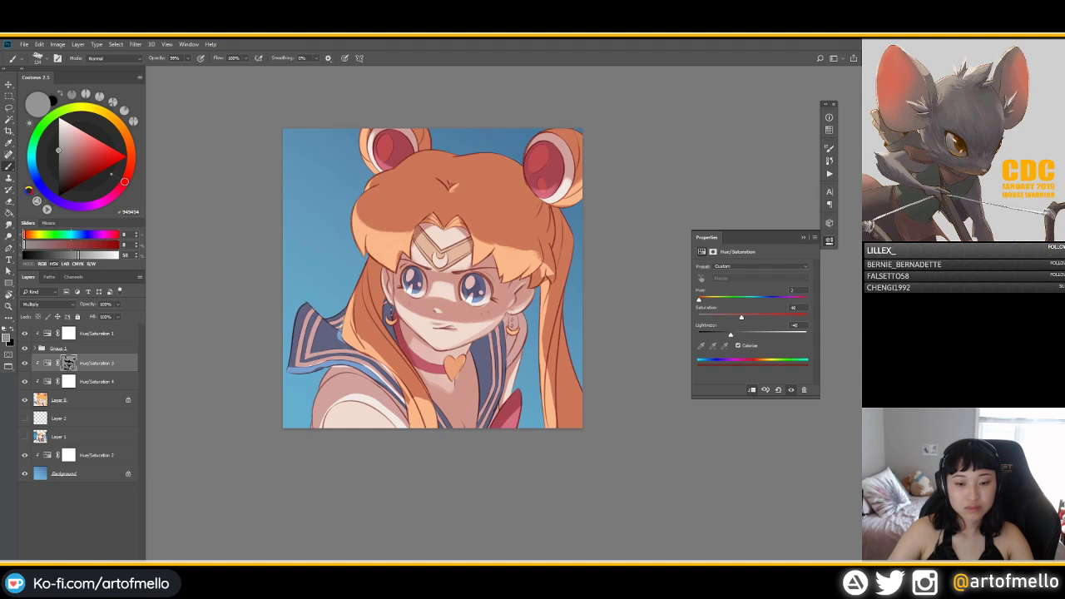
Step: Define the light and shadow on the heart pendant by alternating black, medium gray and dark gray on the mask
key("d")
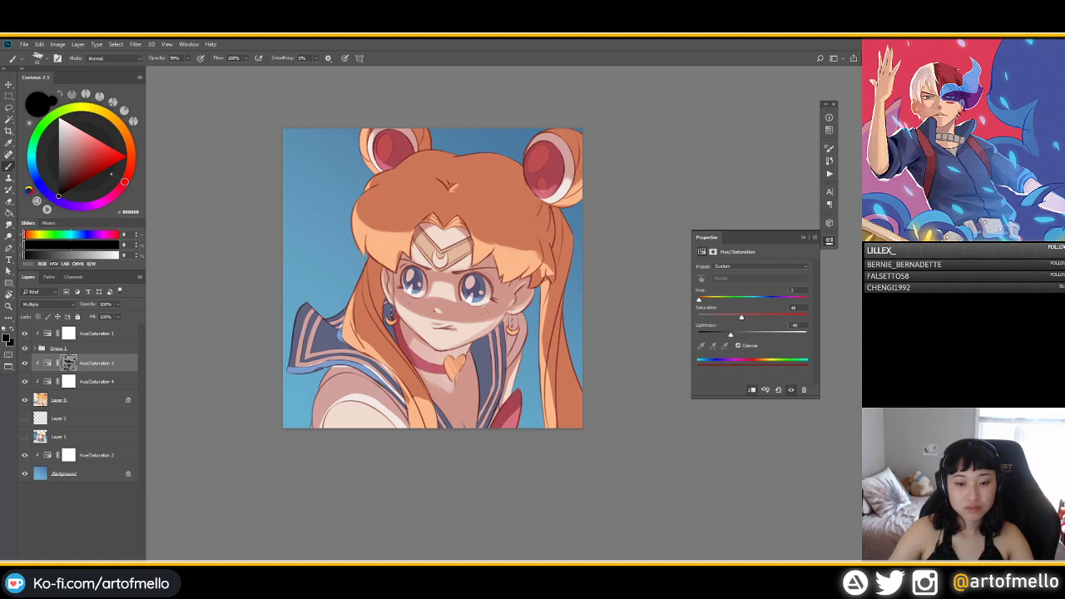
left_click(58, 150)
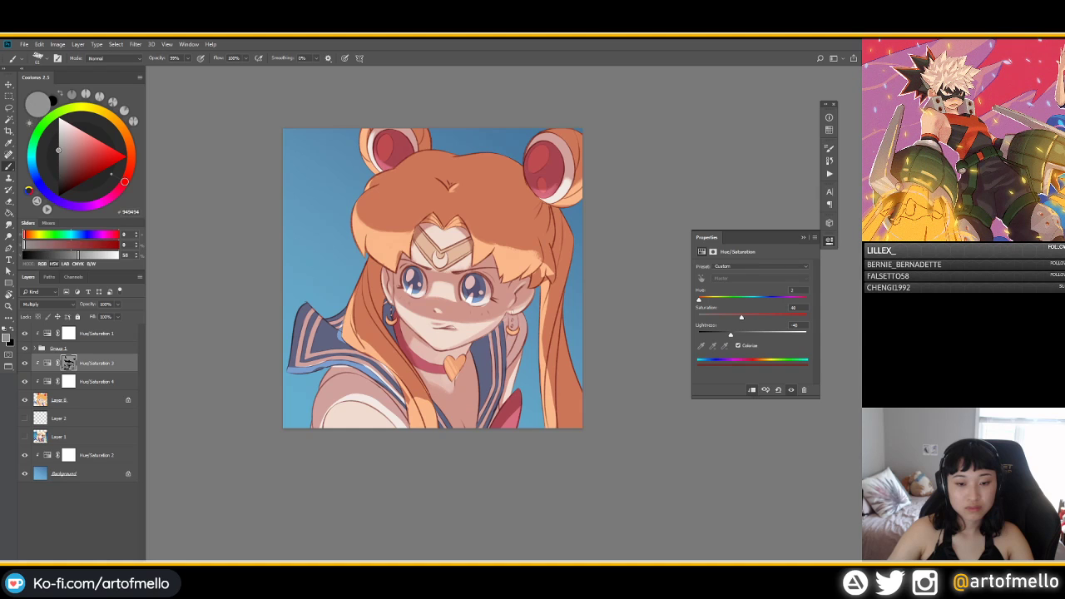
left_click(58, 171)
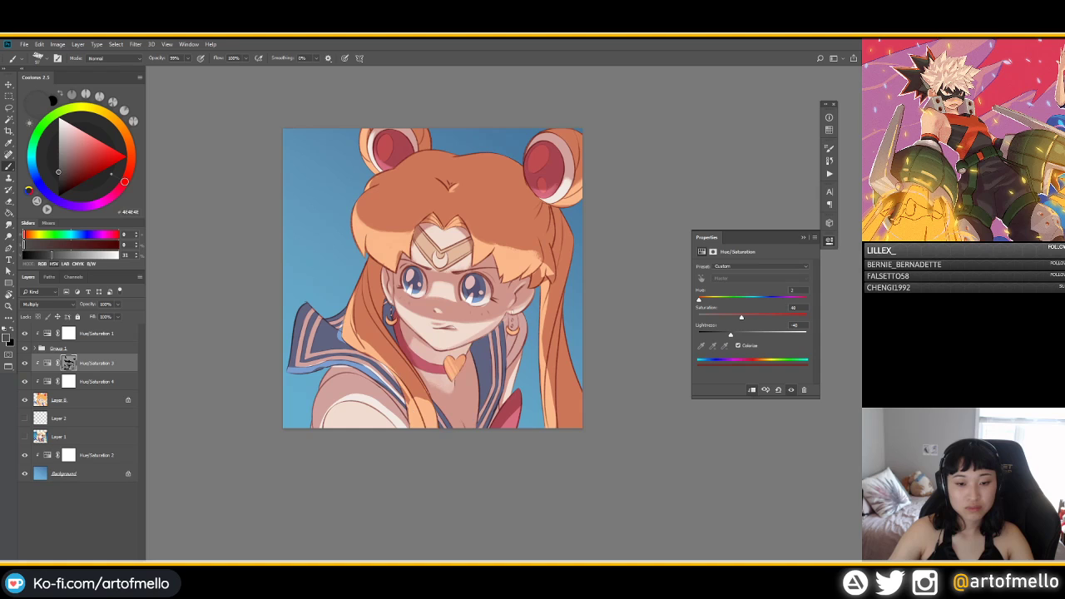
left_click(58, 150)
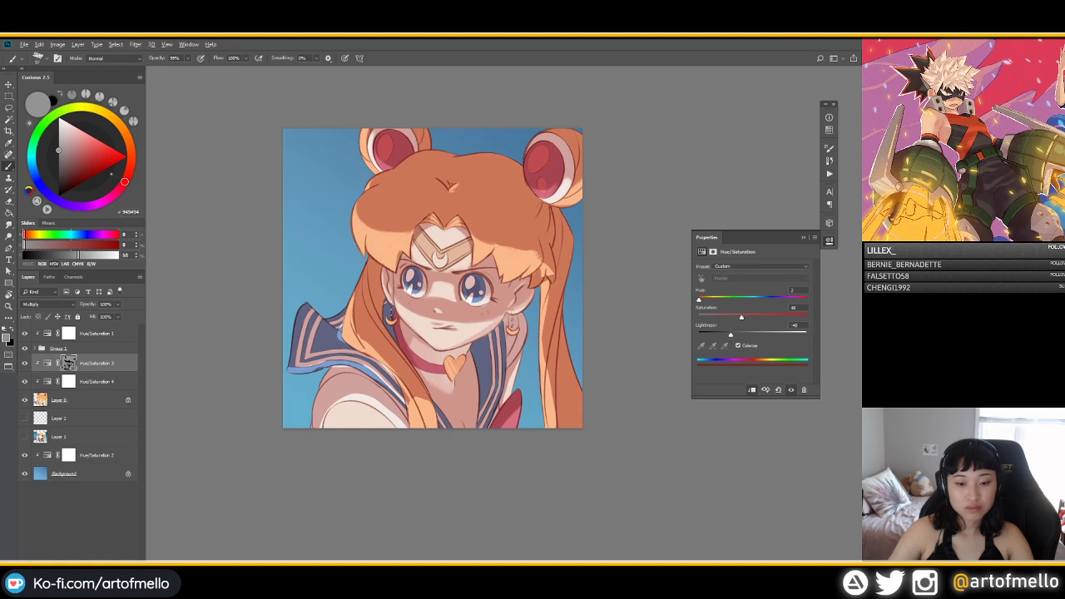
left_click(58, 176)
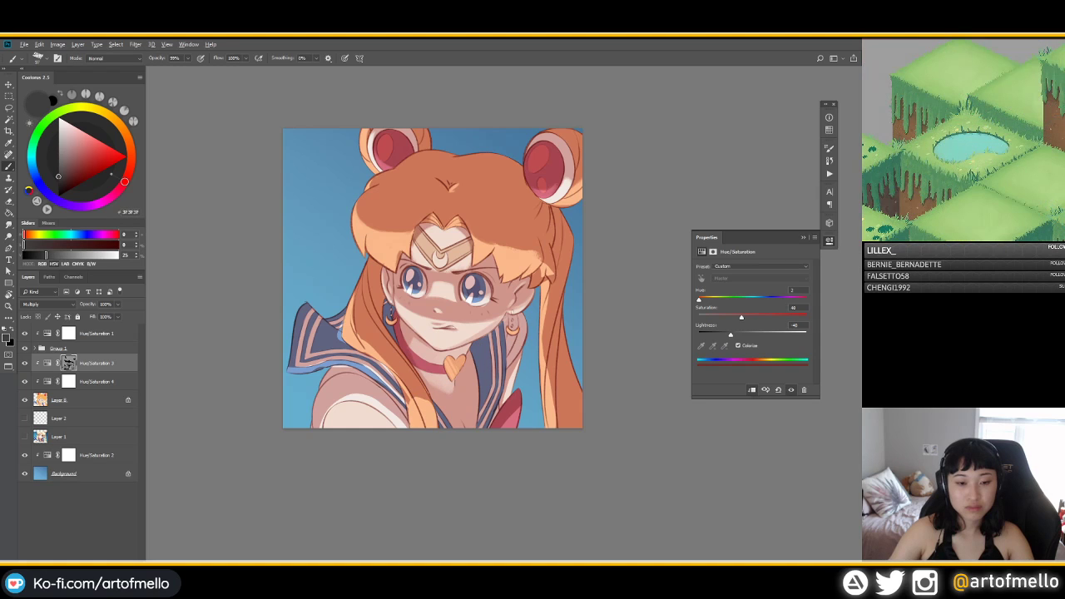
left_click(59, 150)
left_click(59, 196)
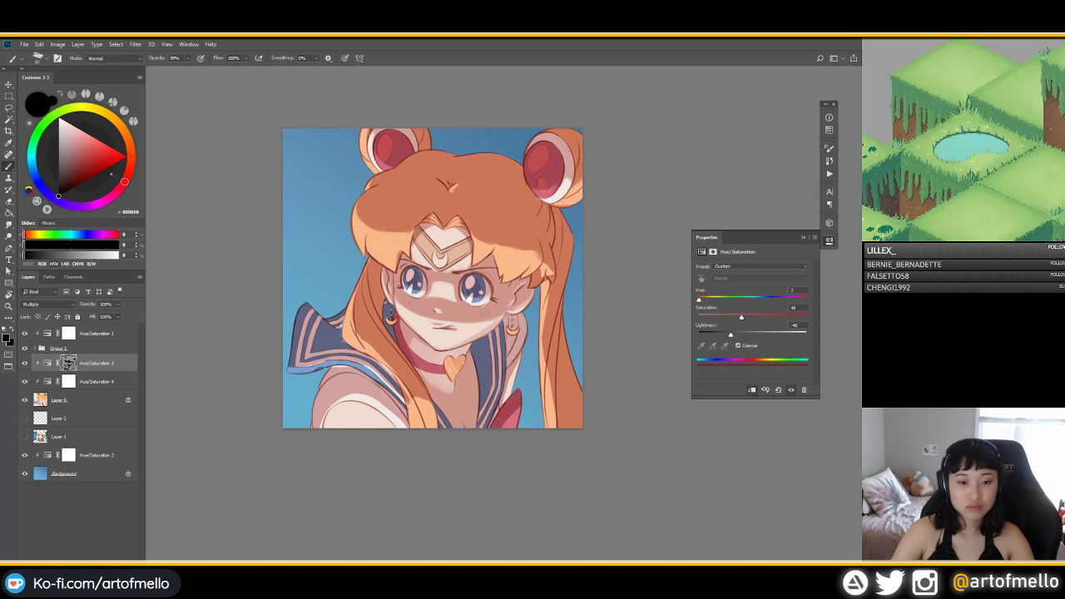
Step: Refine the shadow along the image's left hair strand down to the canvas edge with medium gray and black
left_click(361, 316, "alt")
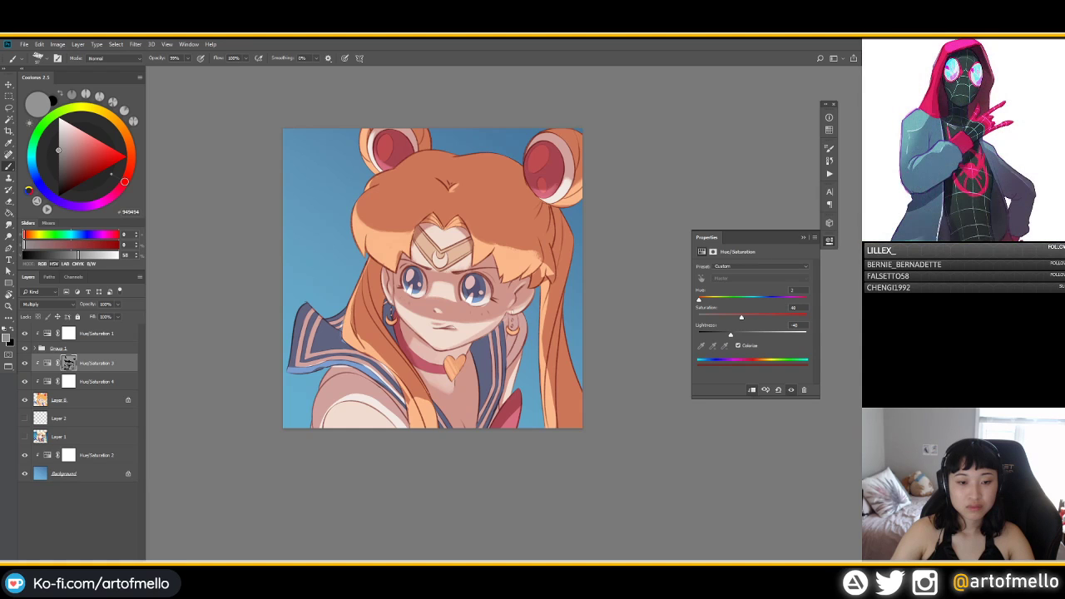
key("d")
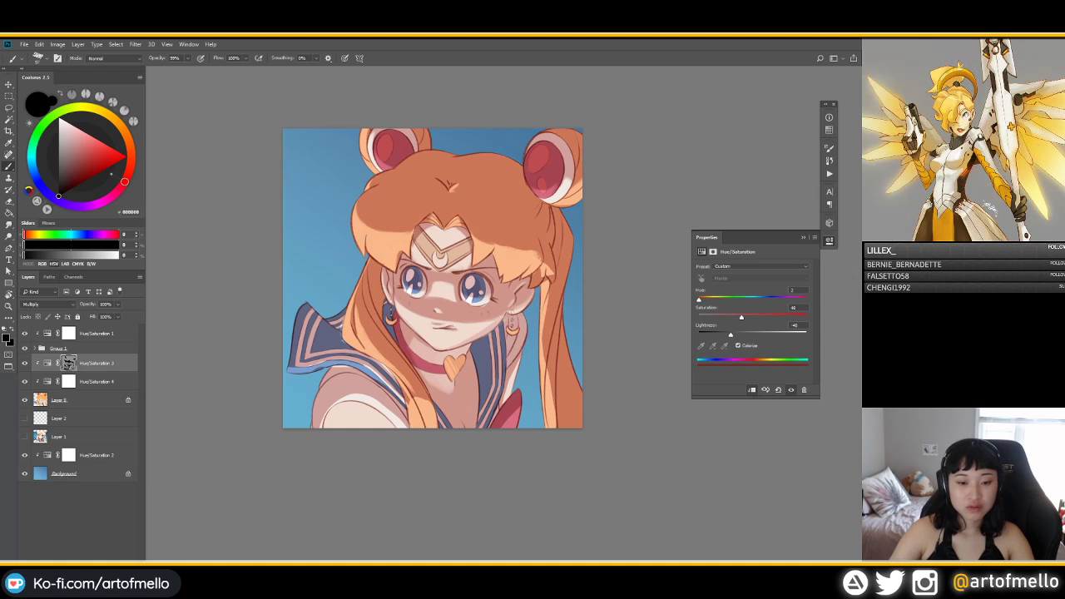
left_click(399, 381, "alt")
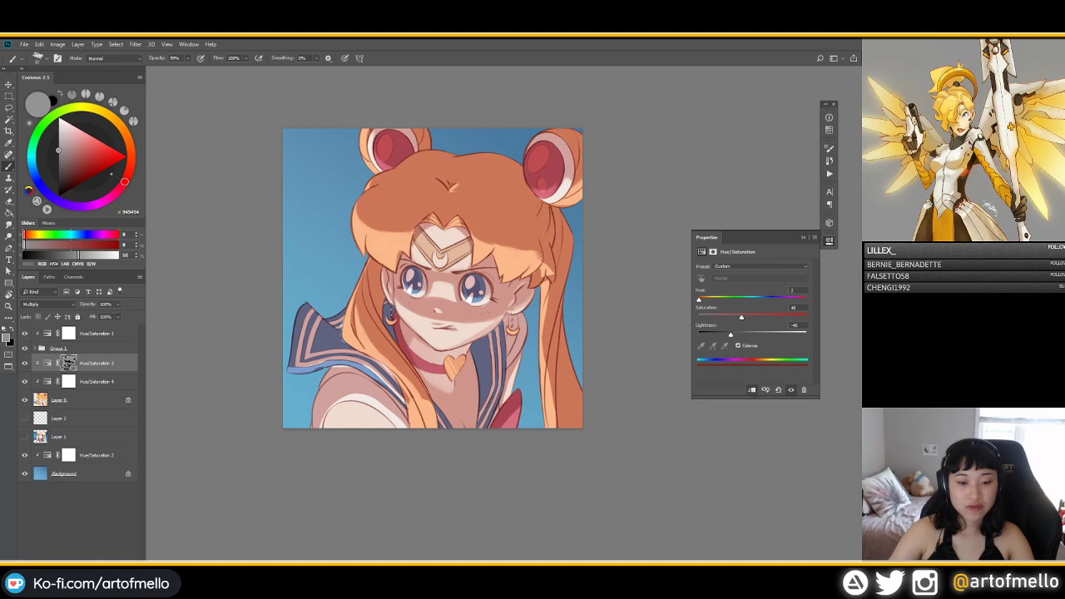
left_click_drag(395, 374, 421, 421)
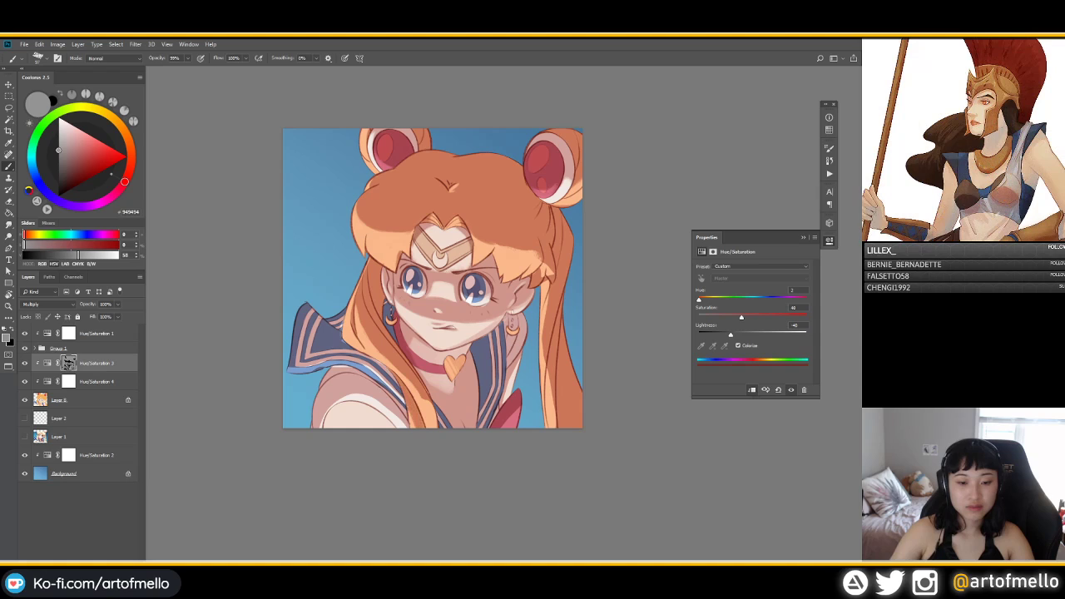
key("d")
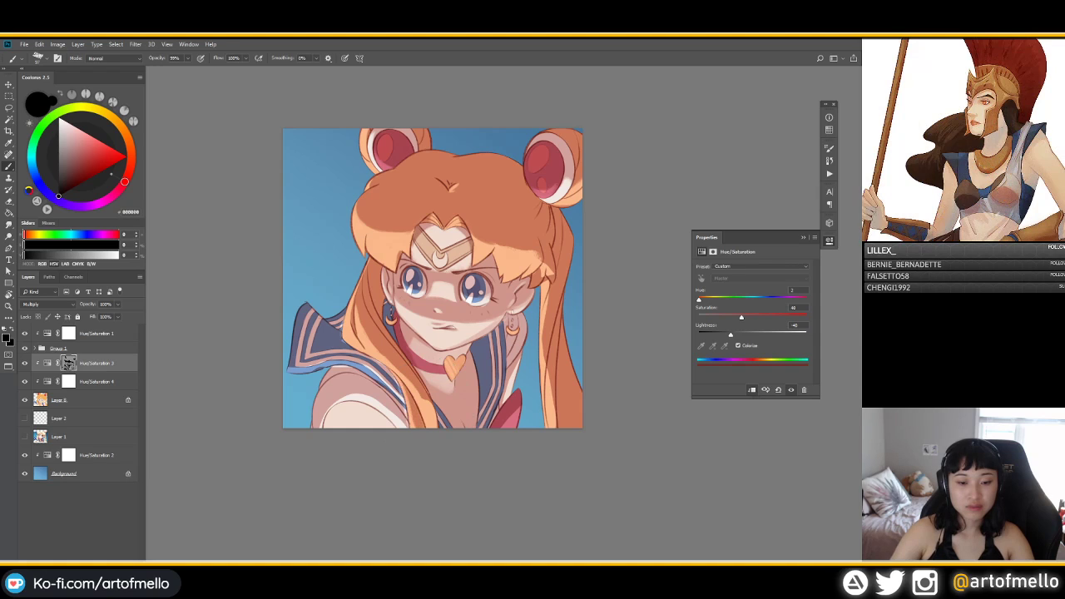
left_click_drag(404, 386, 421, 426)
left_click(384, 369, "alt")
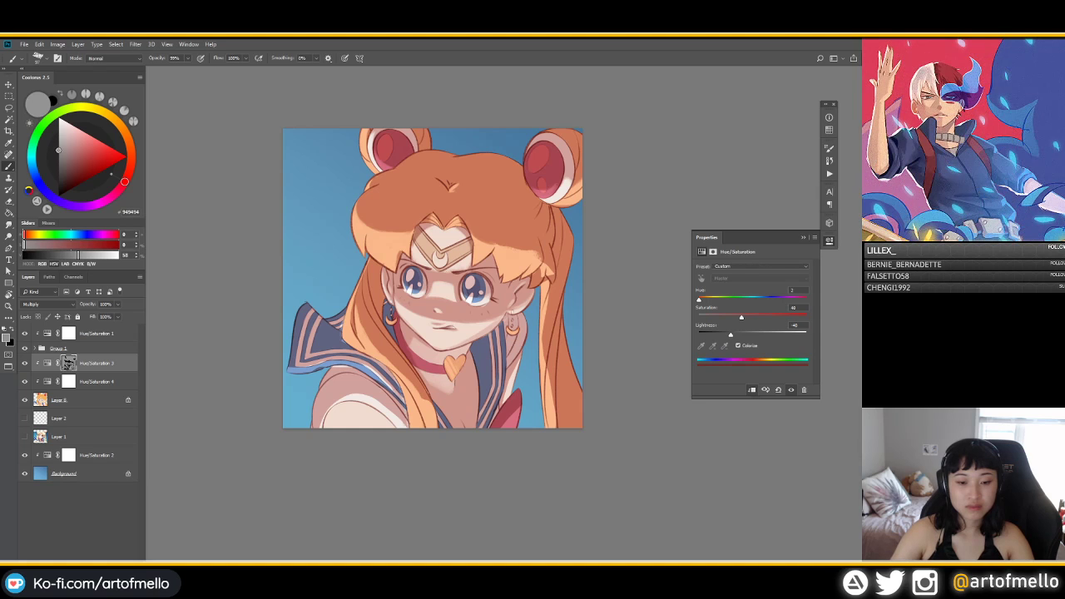
left_click_drag(403, 402, 408, 426)
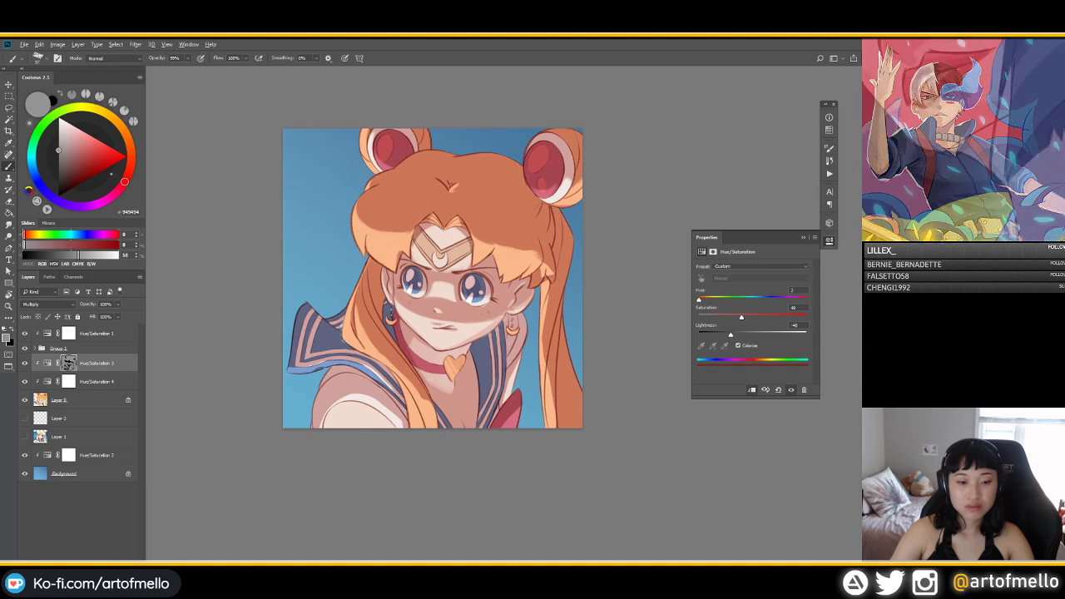
Step: Brush black on the mask over the image's left sailor collar flap to clear its shadow
left_click(58, 181)
key("d")
mouse_move(296, 365)
left_mouse_down()
mouse_move(315, 321)
mouse_move(329, 341)
mouse_move(331, 329)
mouse_move(332, 356)
mouse_move(366, 361)
left_mouse_up()
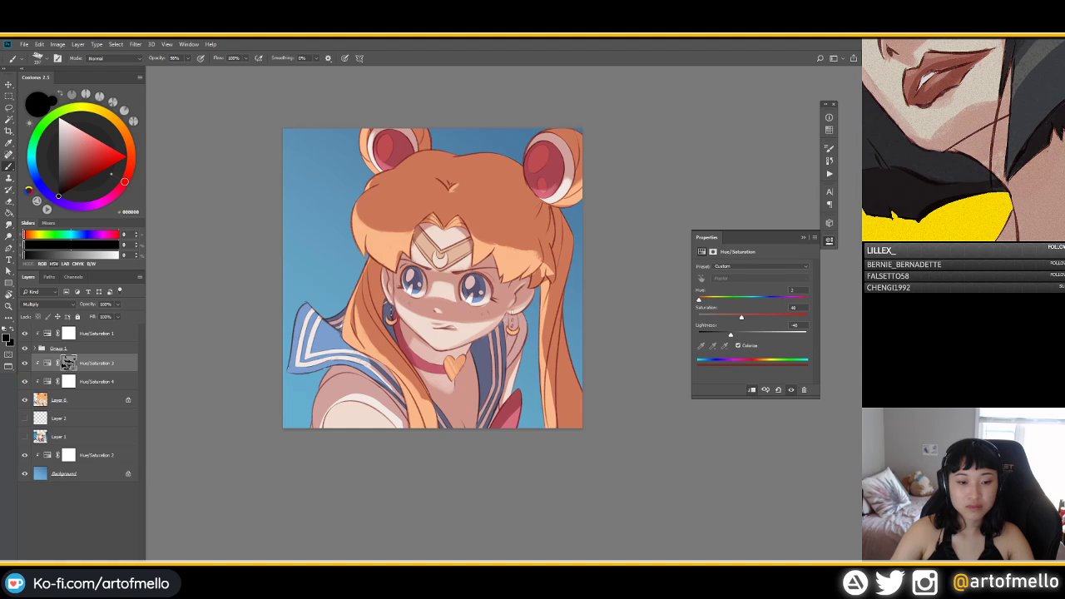
Step: Paint a medium gray shadow onto the image's left collar flap and trim it with sampled near-black
left_click(333, 357, "alt")
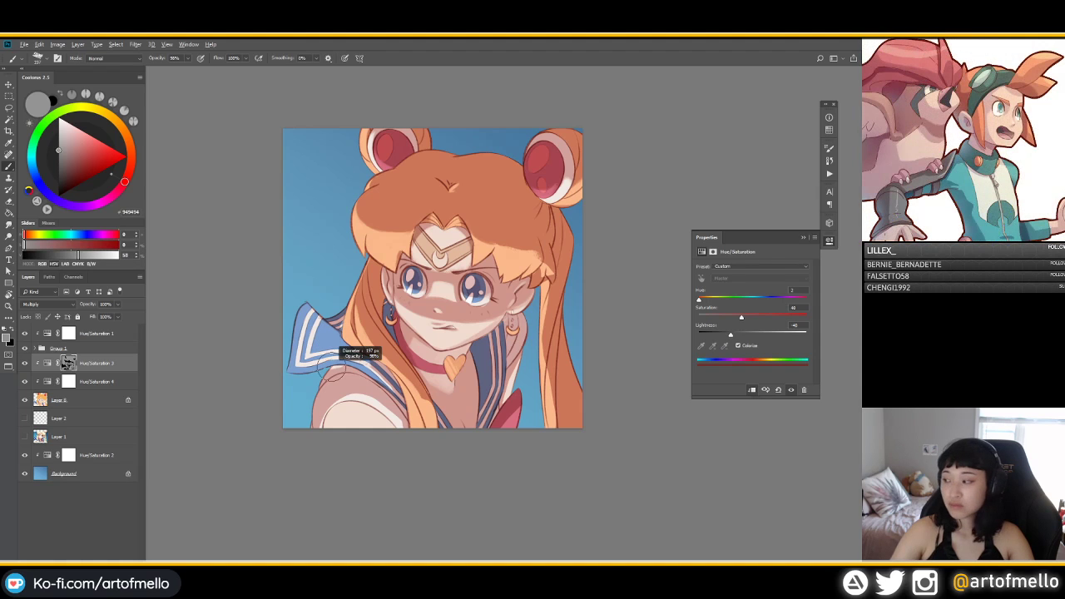
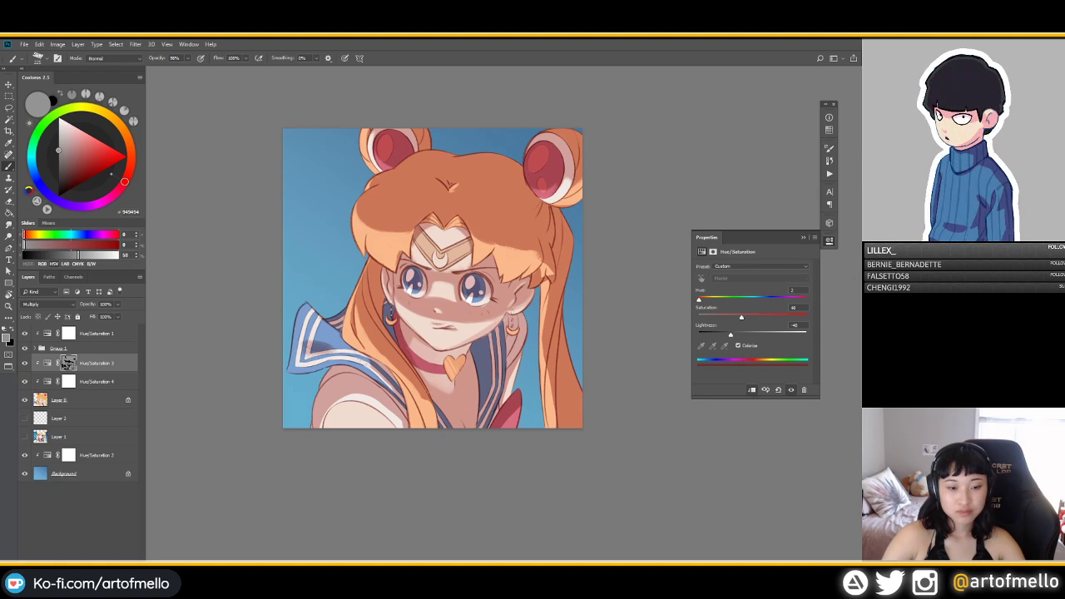
left_click(320, 329, "alt")
left_click_drag(331, 346, 306, 352)
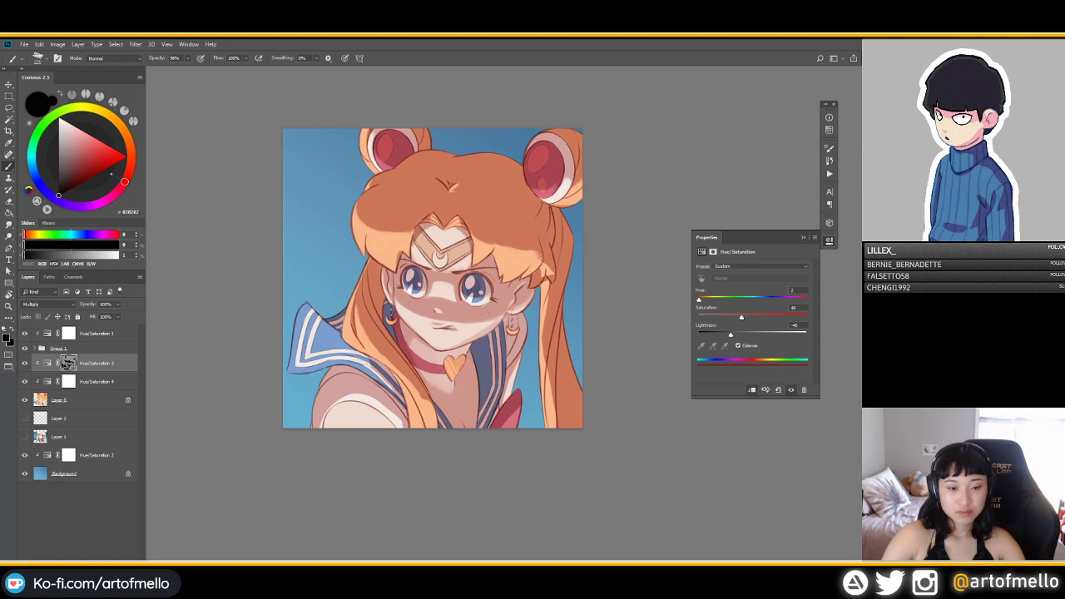
right_click(323, 337, "alt")
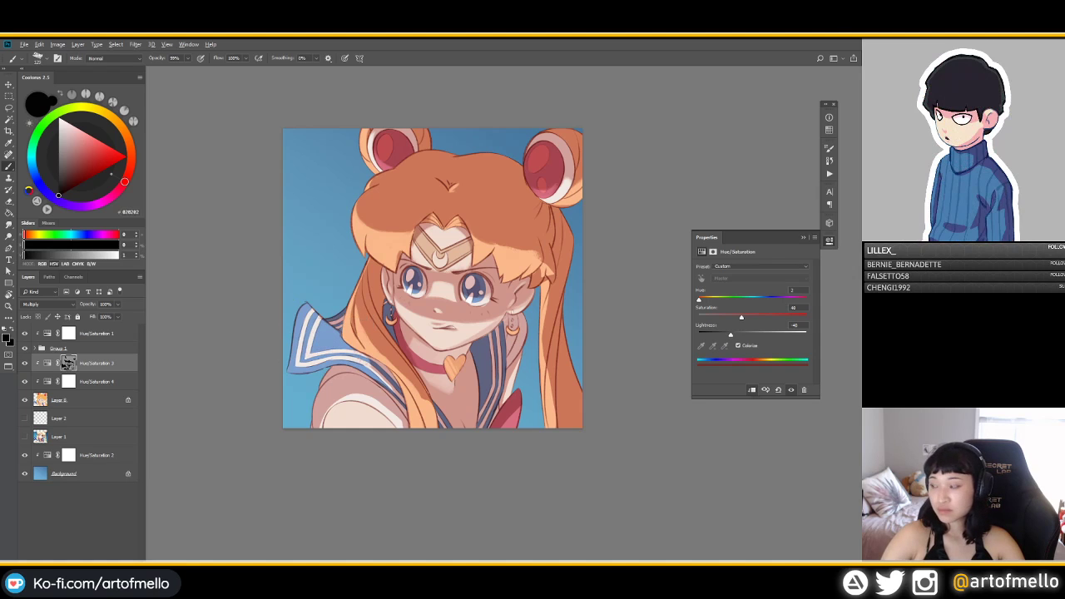
left_click(319, 335, "alt")
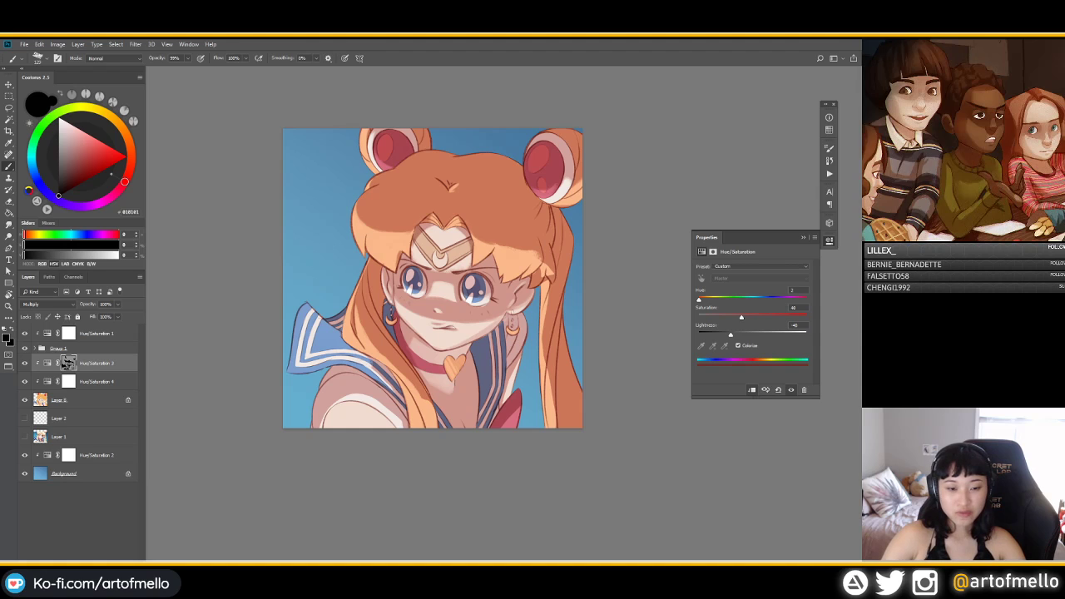
Step: Touch up the collar shadow next to the image's left hair strand with sampled medium gray and black
left_click(370, 366, "alt")
mouse_move(369, 366)
left_mouse_down()
mouse_move(386, 386)
mouse_move(371, 375)
left_mouse_up()
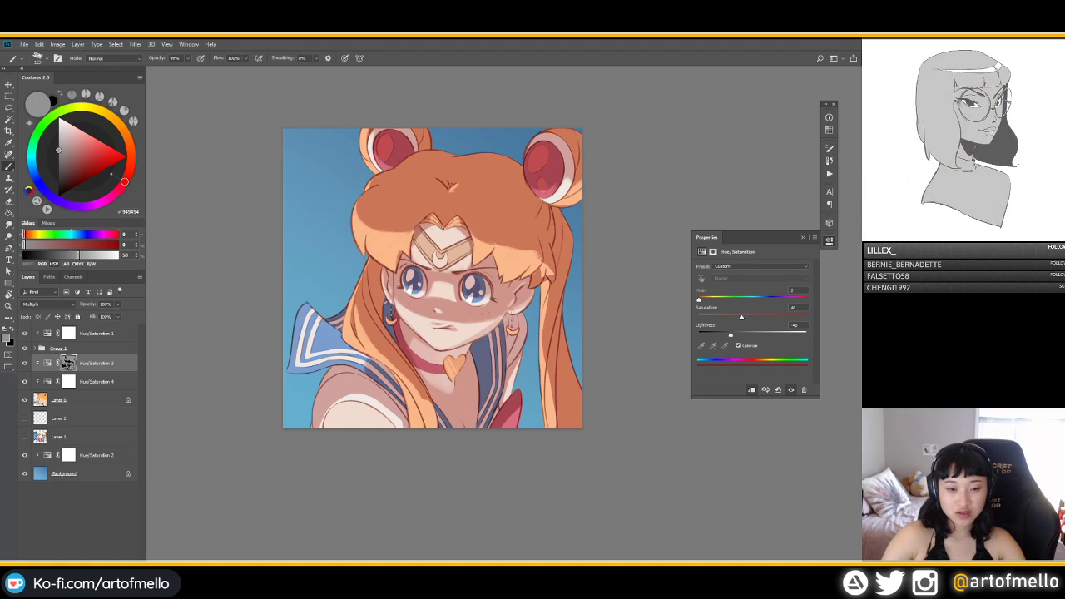
left_click(59, 195)
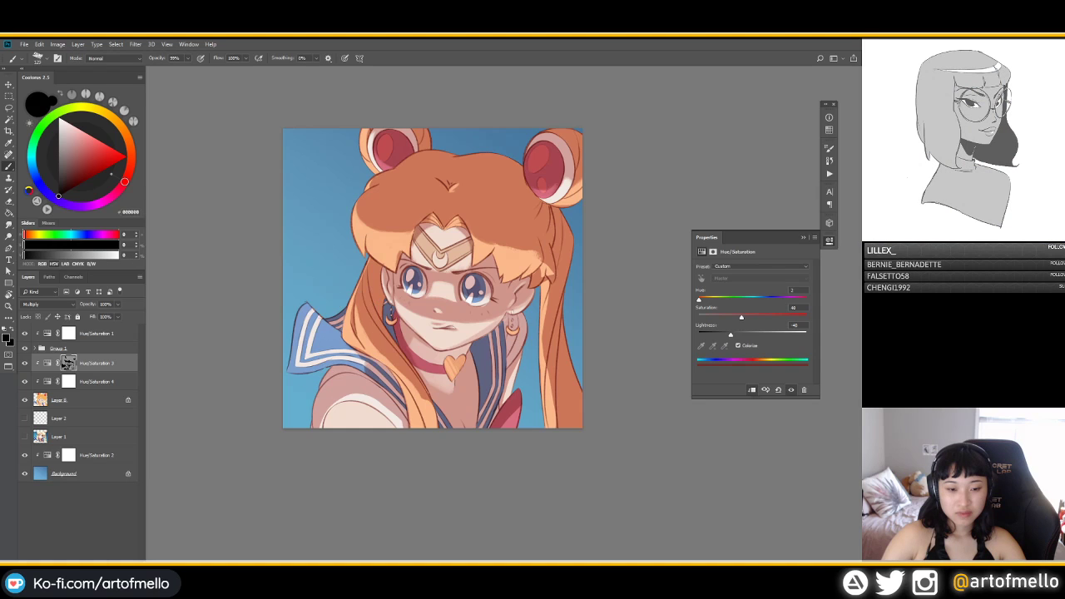
left_click(382, 362, "alt")
right_click(382, 362, "alt")
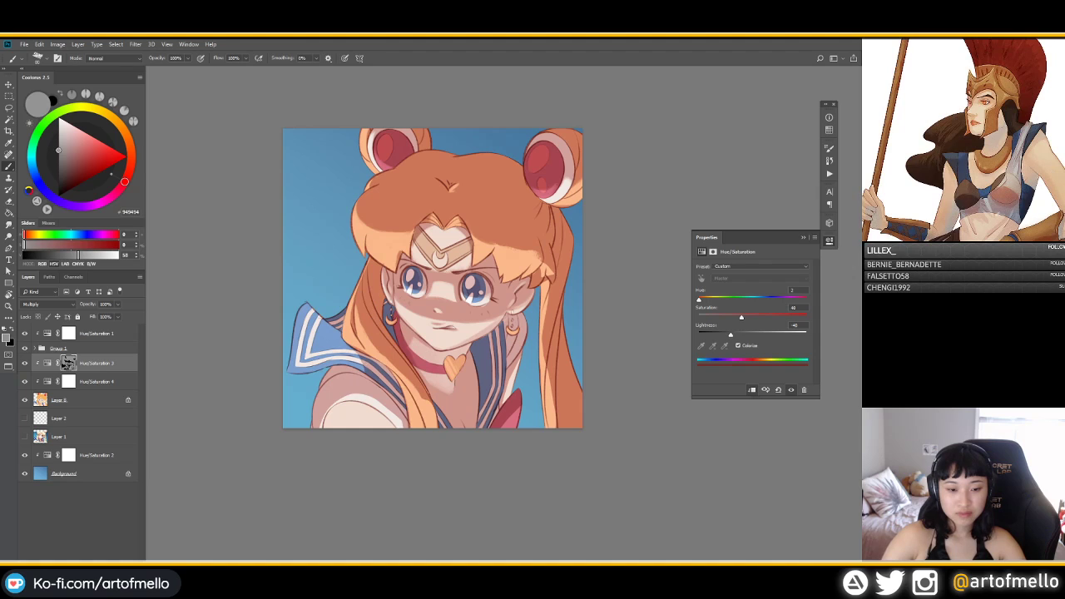
Step: Clear the shadow from the image's left shoulder with a larger black brush and refine its edges with medium gray
key("d")
key("period")
mouse_move(340, 395)
left_mouse_down()
mouse_move(321, 419)
mouse_move(336, 394)
mouse_move(323, 385)
mouse_move(393, 412)
left_mouse_up()
key("ctrl+z")
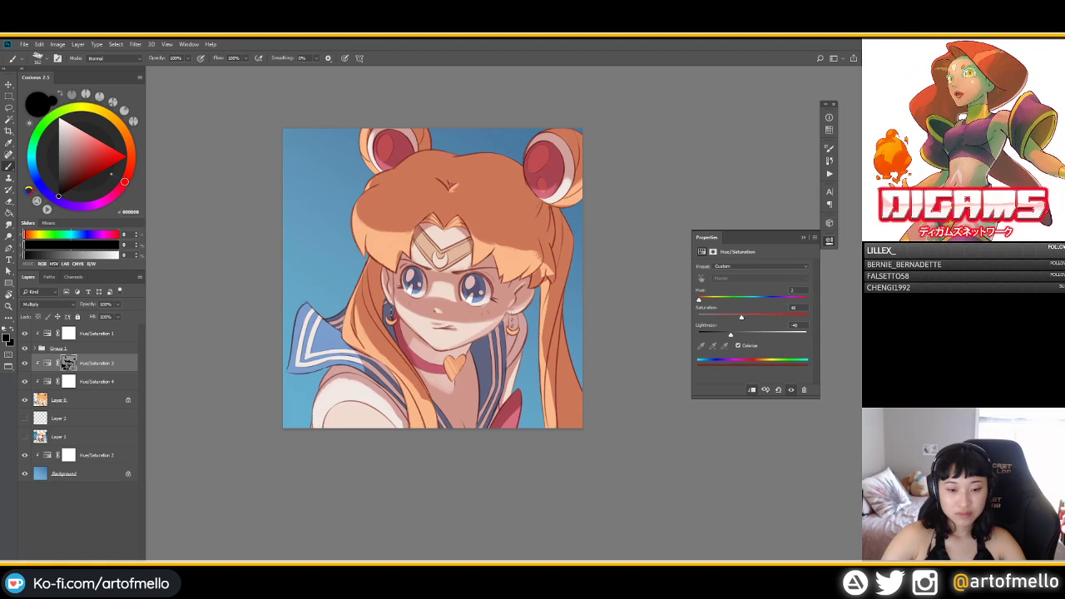
left_click(58, 150)
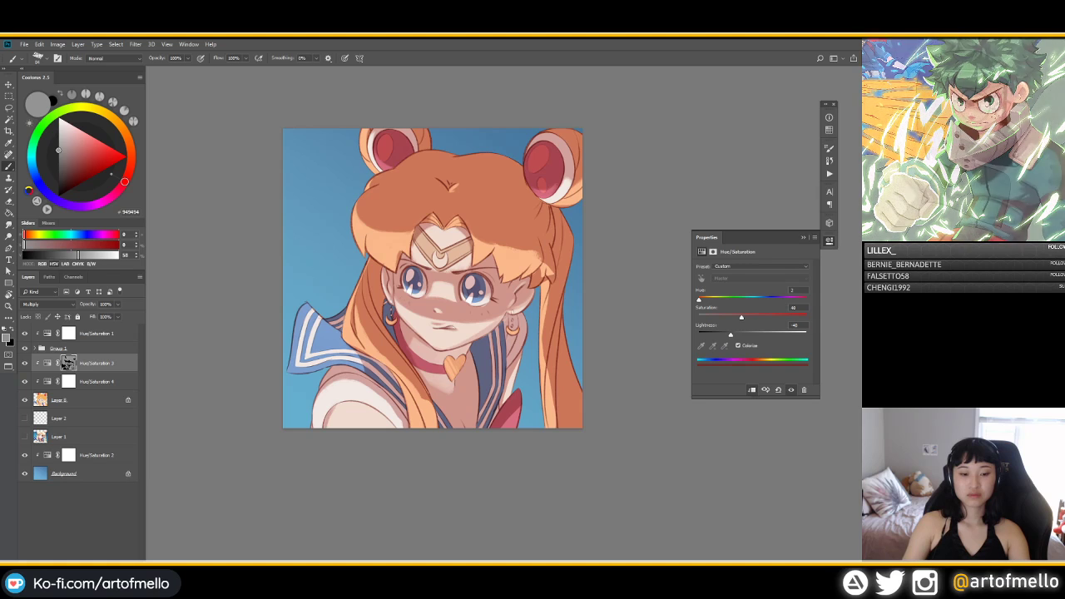
key("x")
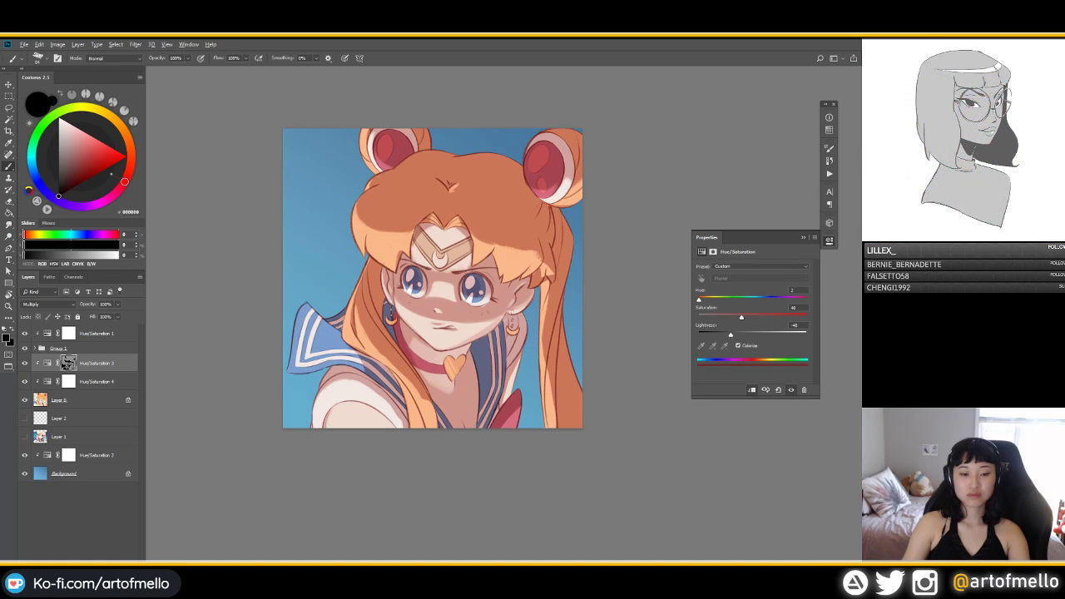
Step: Refine the shadow edge on the image's left shoulder beside the hair strand with alternating medium gray and black brush strokes
key("x")
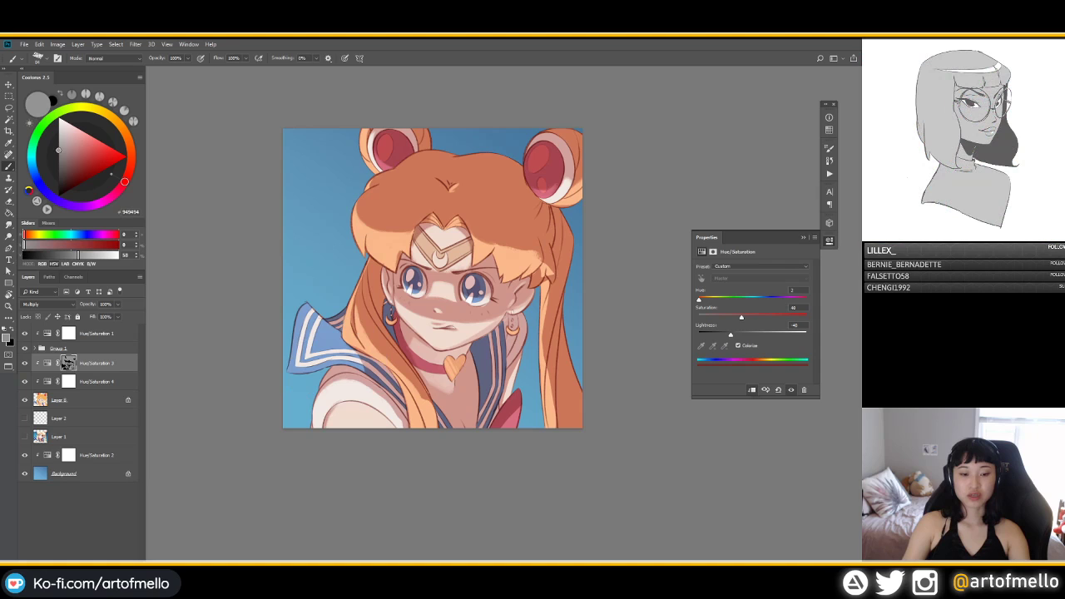
key("x")
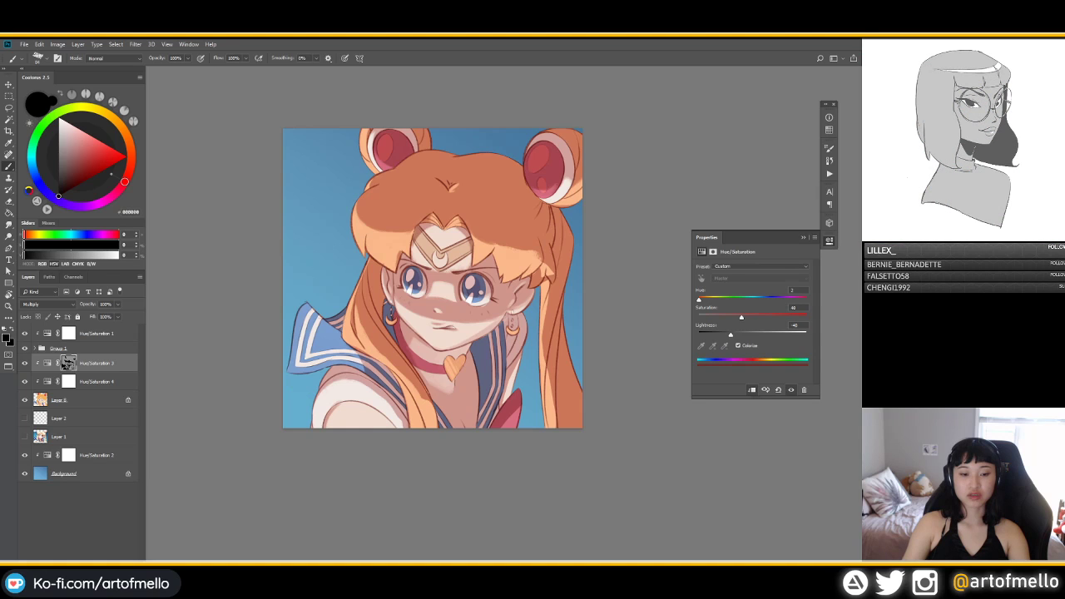
key("x")
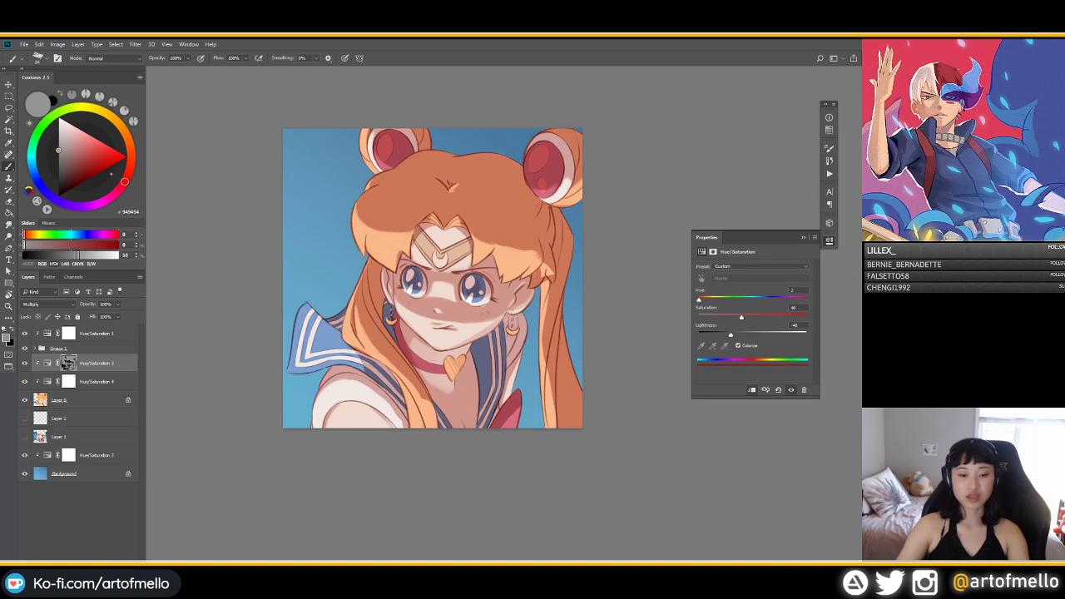
key("x")
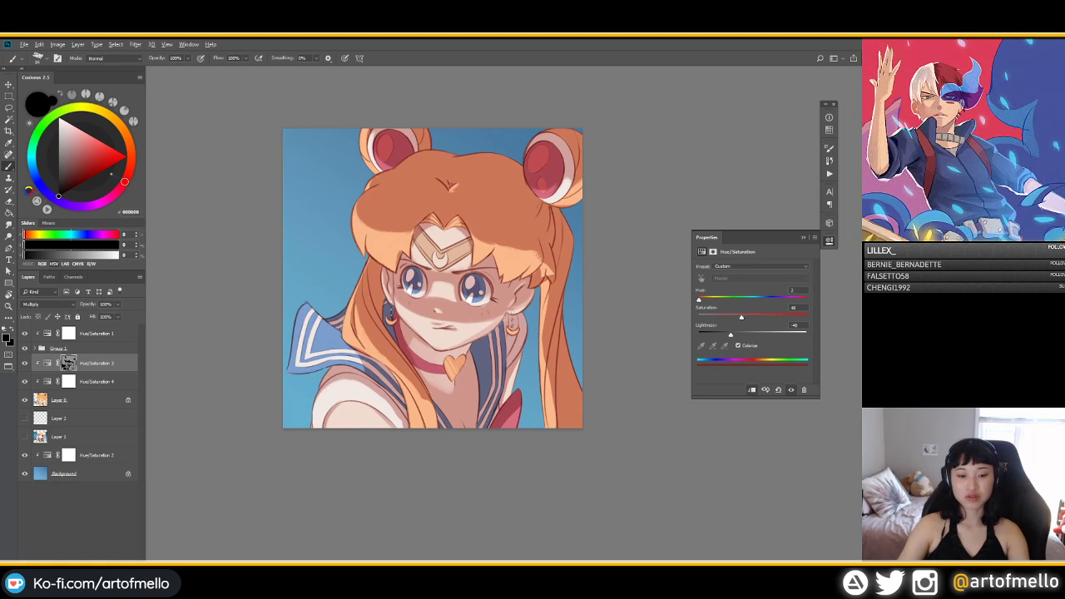
left_click_drag(371, 391, 397, 420)
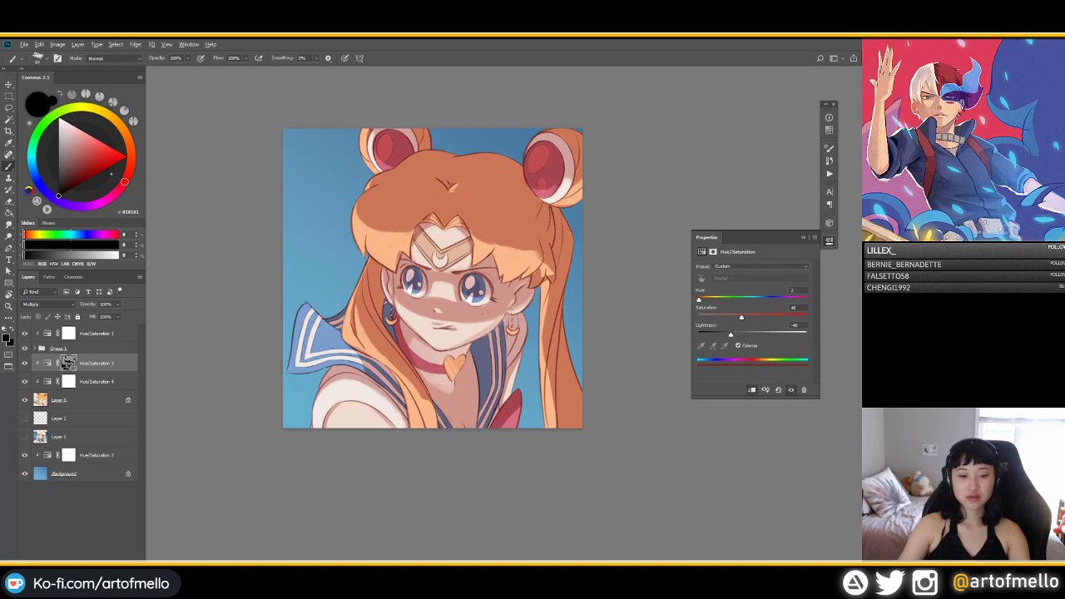
key("x")
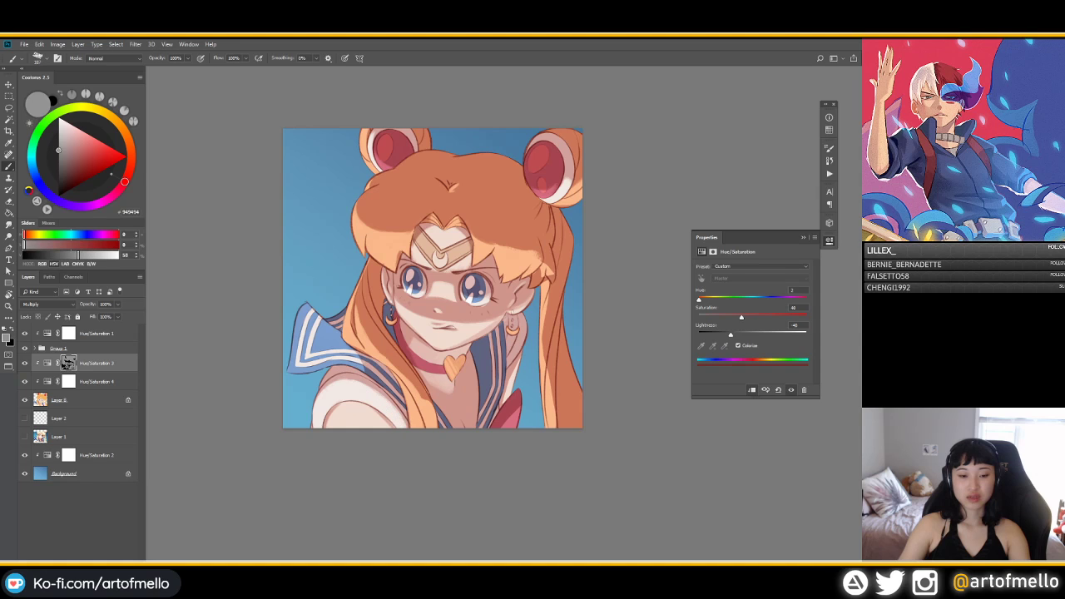
left_click_drag(376, 391, 400, 416)
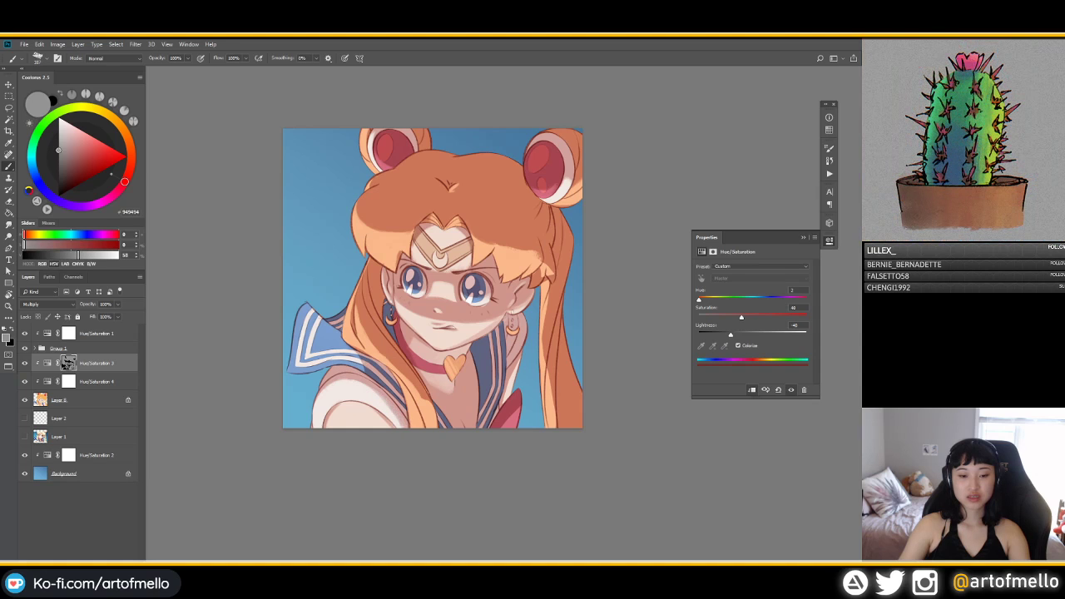
key("x")
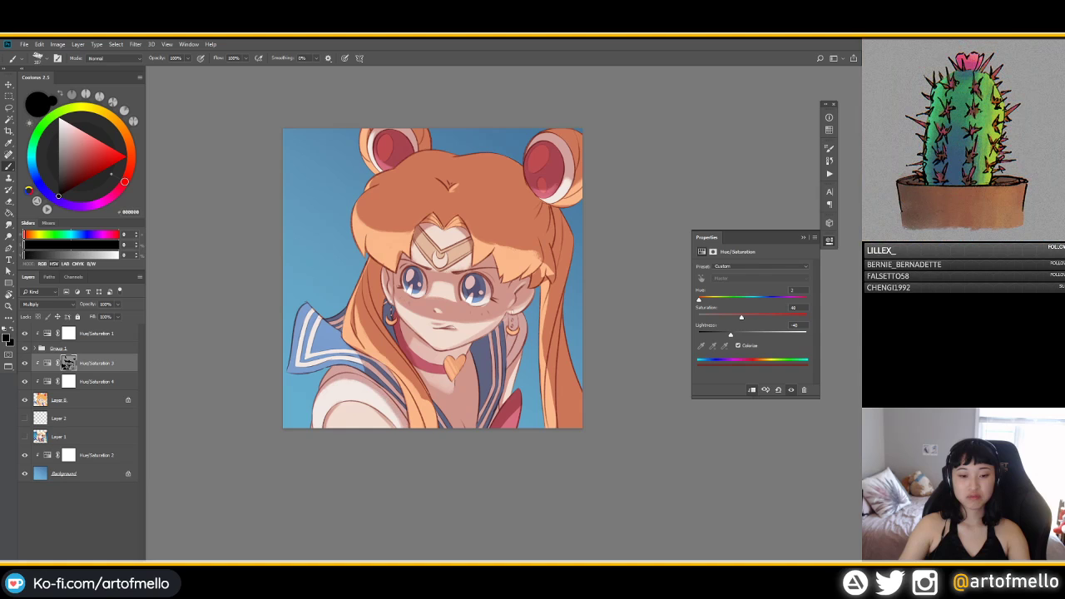
left_click_drag(382, 397, 399, 421)
key("x")
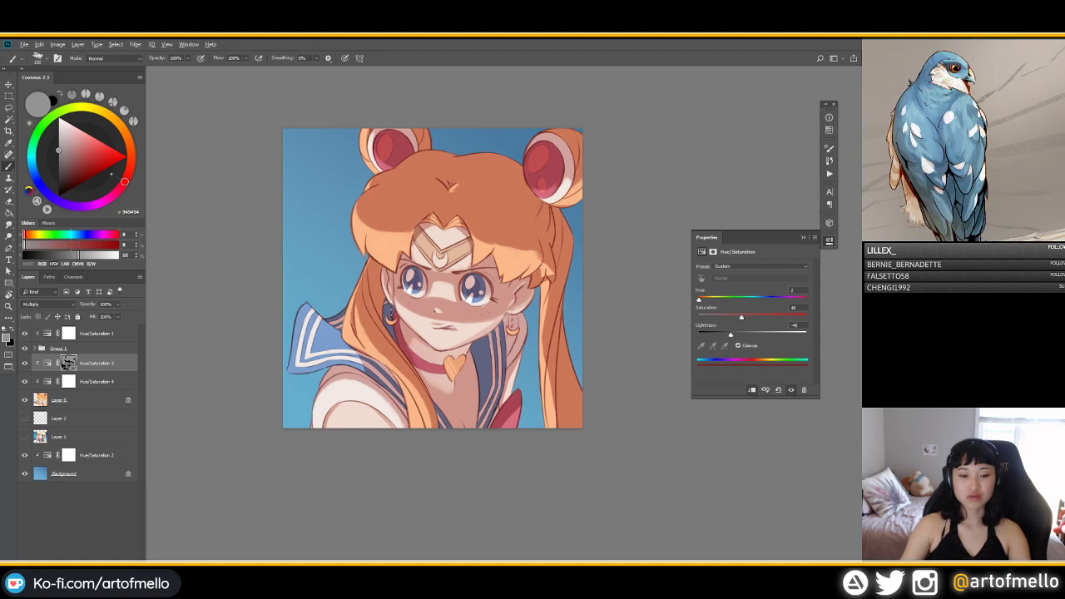
key("x")
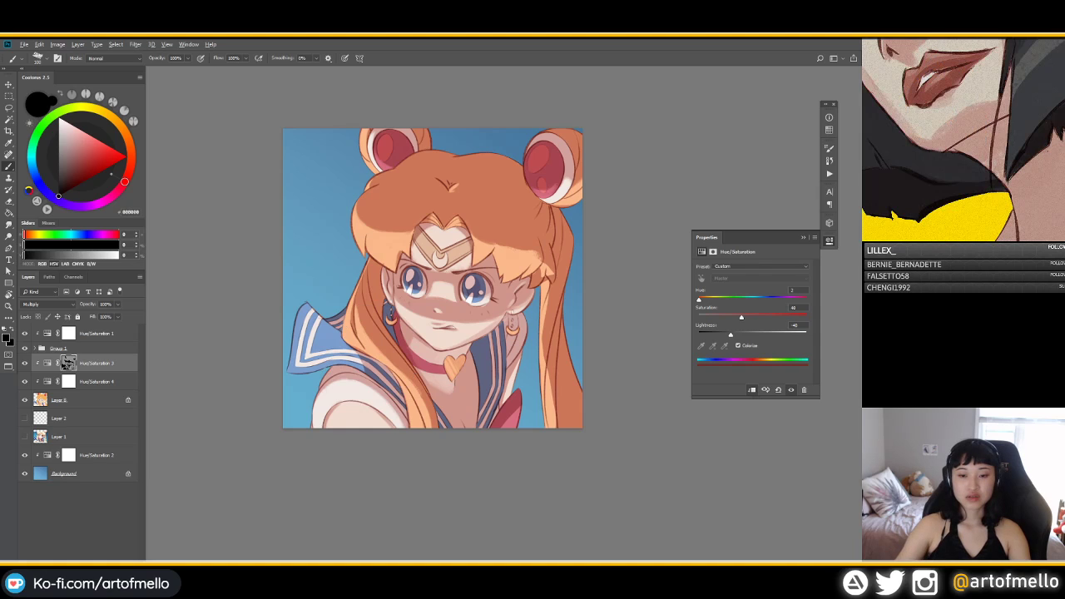
key("x")
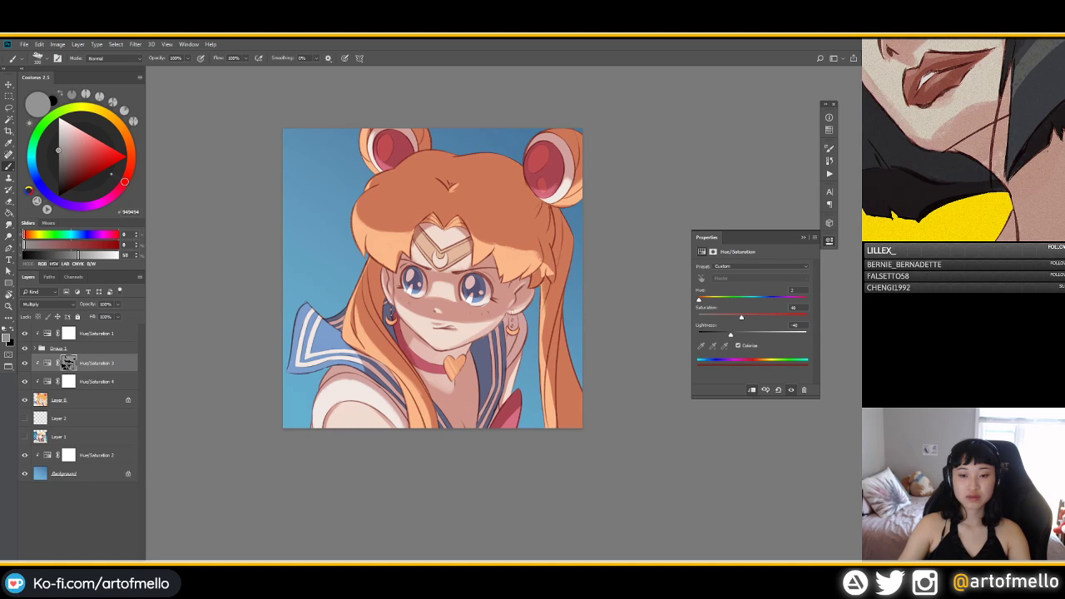
Step: Brush black down the lower part of the image's right pigtail to trim its shadow, and adjust the brush size
key("x")
left_click_drag(544, 325, 551, 381)
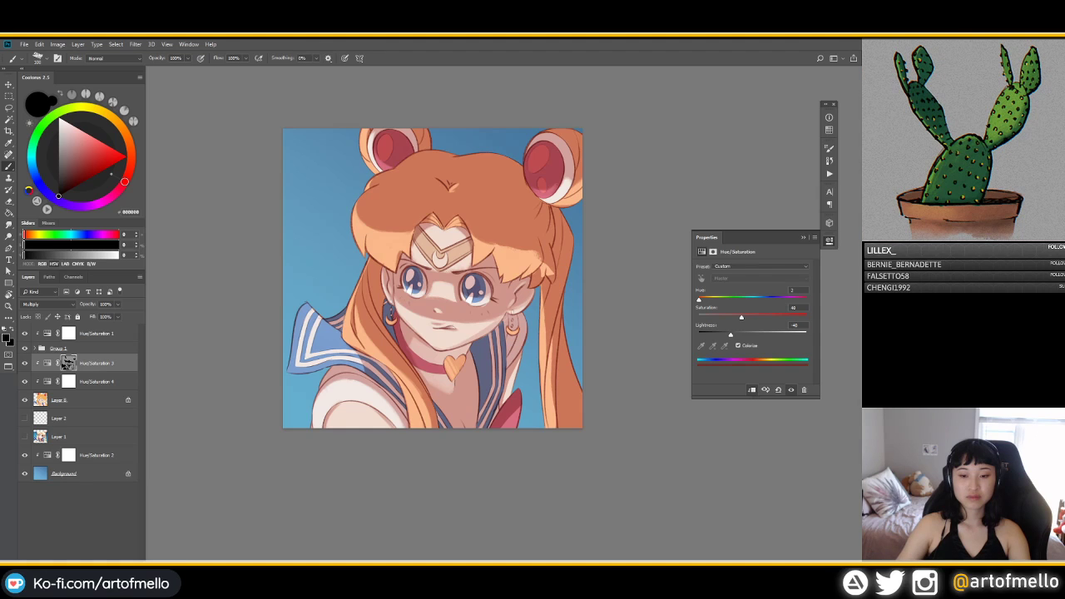
left_click(560, 368, "alt")
left_click_drag(553, 394, 554, 427)
left_click(548, 392, "alt")
right_click(556, 373, "alt")
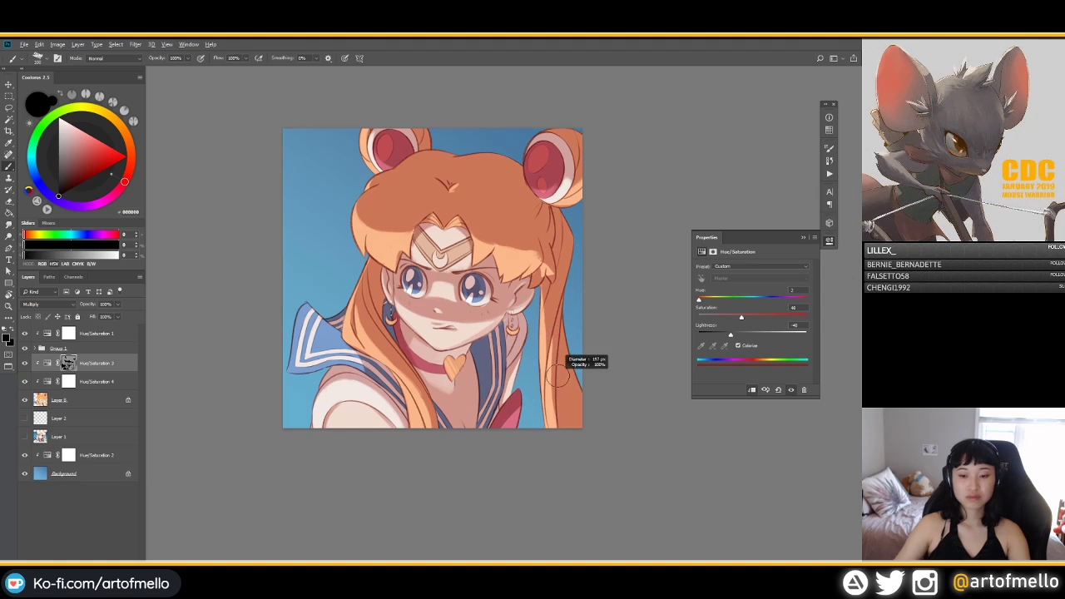
left_click_drag(559, 369, 561, 426)
key("ctrl+z")
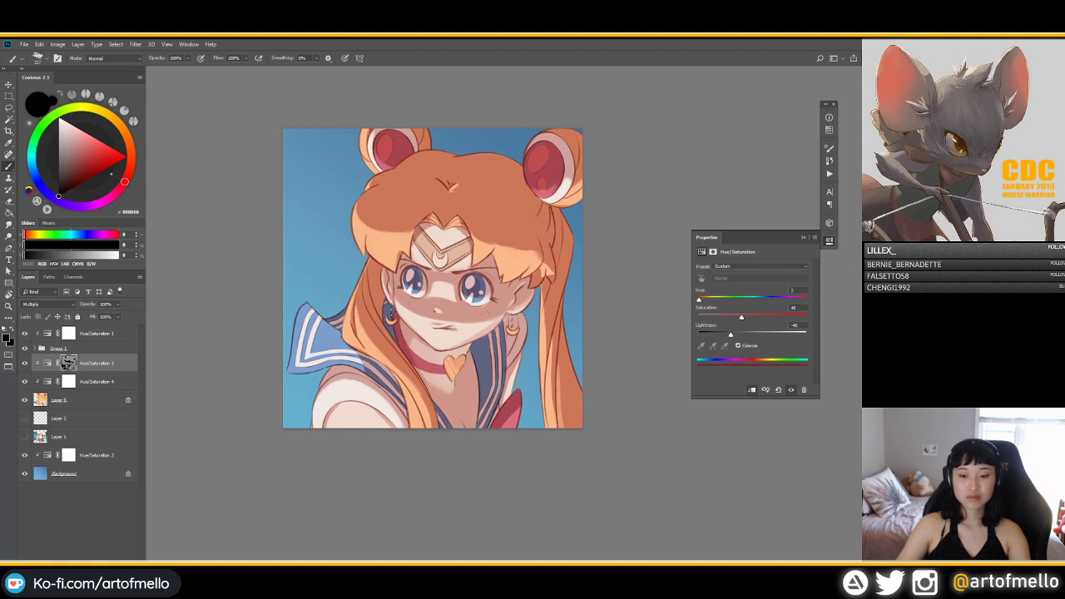
left_click_drag(562, 376, 564, 426)
key("ctrl+z")
Step: Paint a sampled medium gray shadow down the lower end of the image's right pigtail
left_click(559, 391, "alt")
left_click_drag(558, 368, 563, 427)
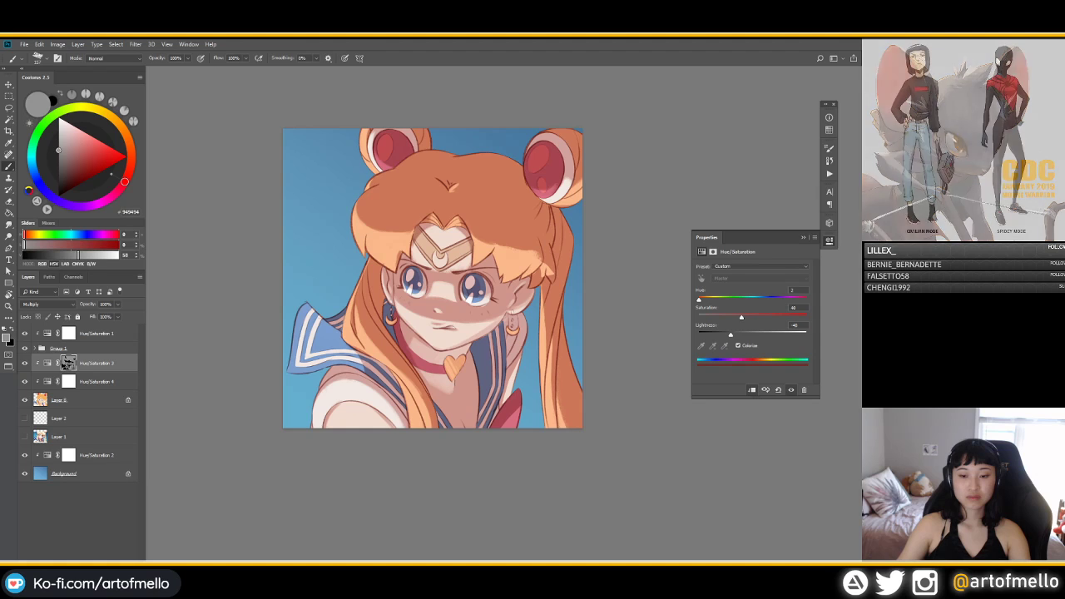
Step: Refine the shadow edge on the image's right bangs with a smaller brush, alternating sampled black and medium gray
right_click(516, 233, "alt")
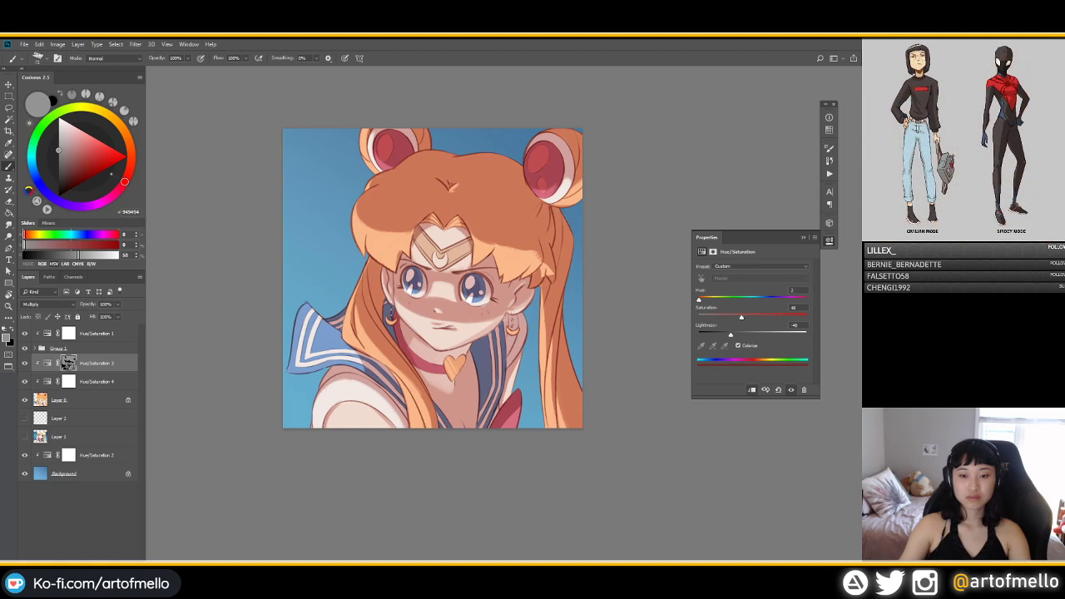
left_click(512, 236, "alt")
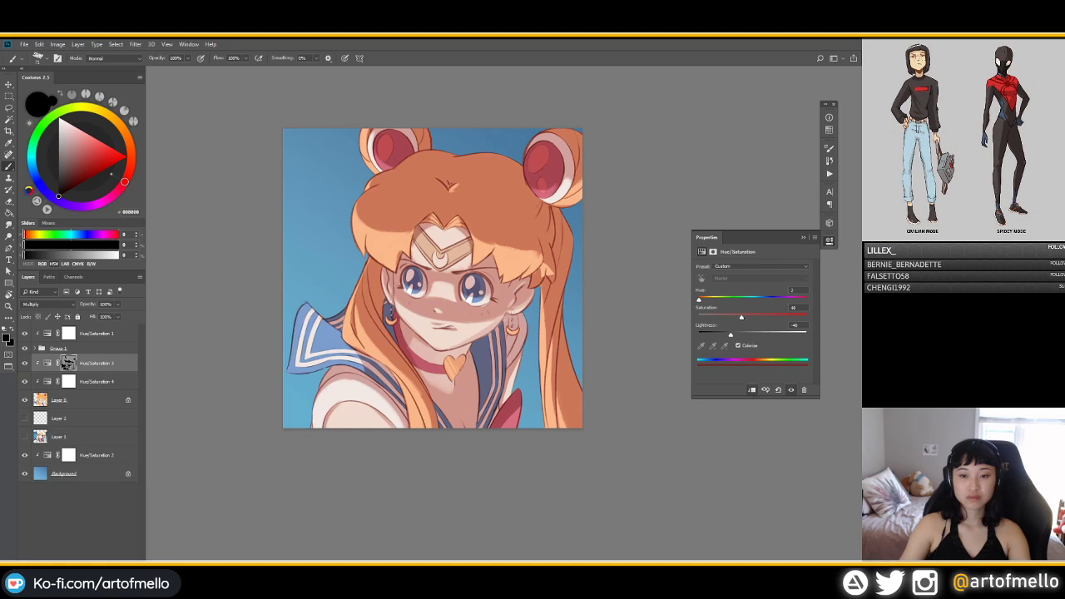
key("x")
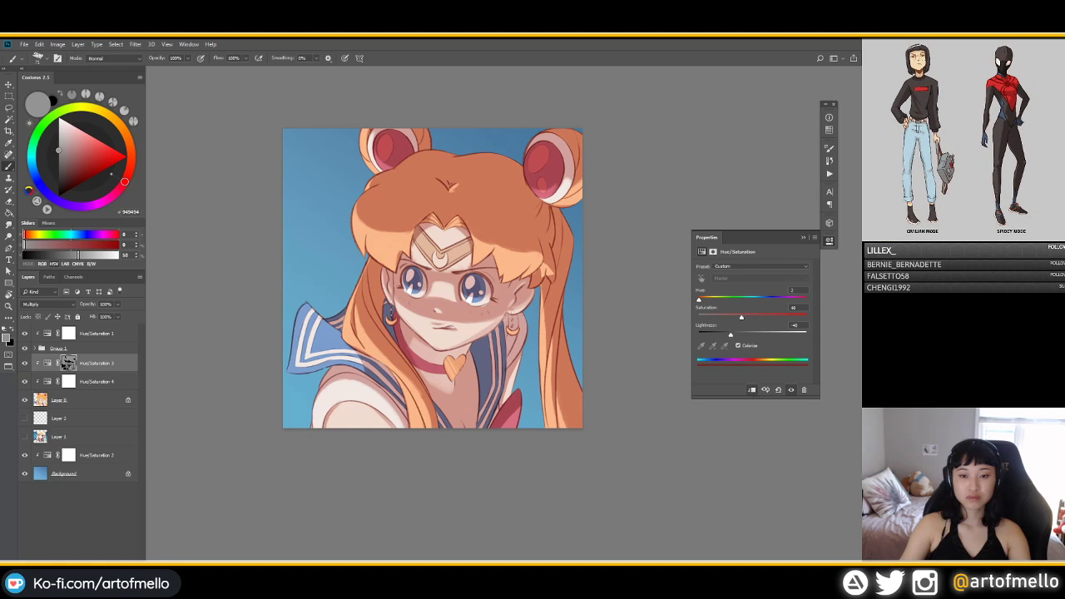
left_click_drag(522, 254, 540, 253)
key("x")
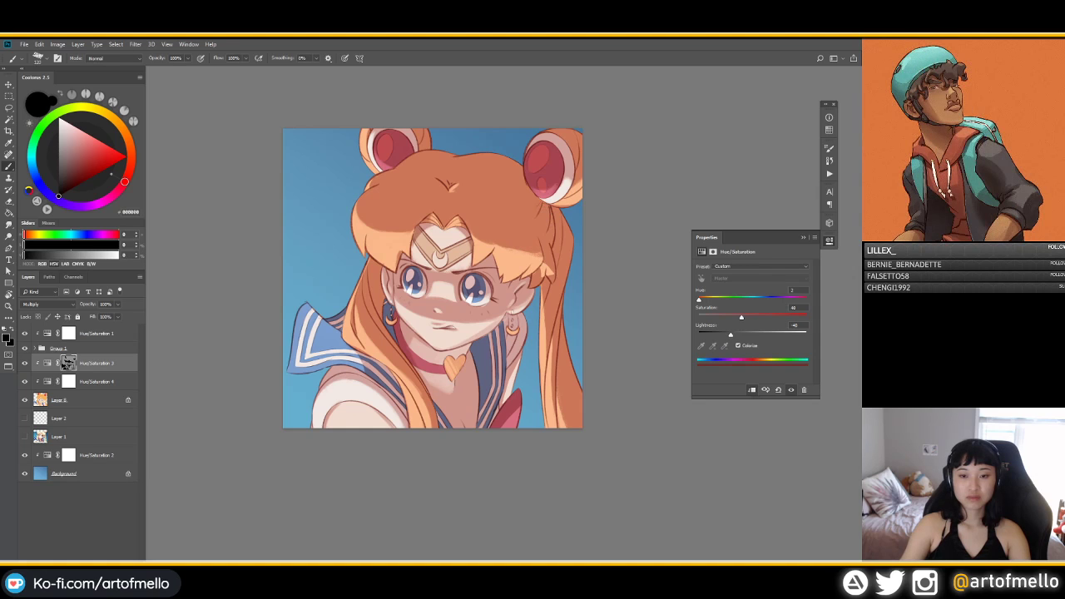
key("x")
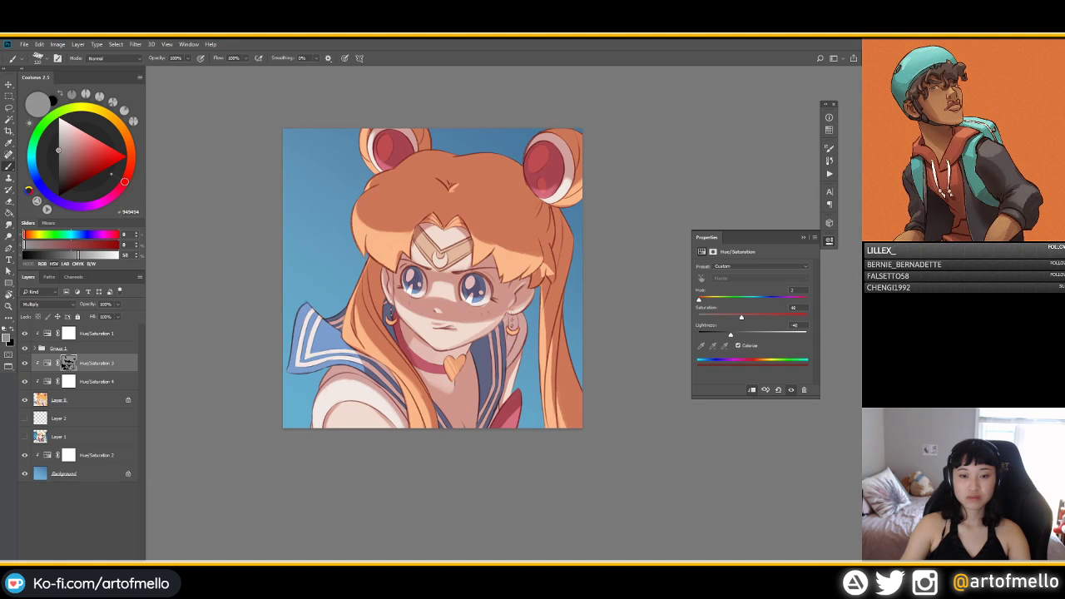
key("x")
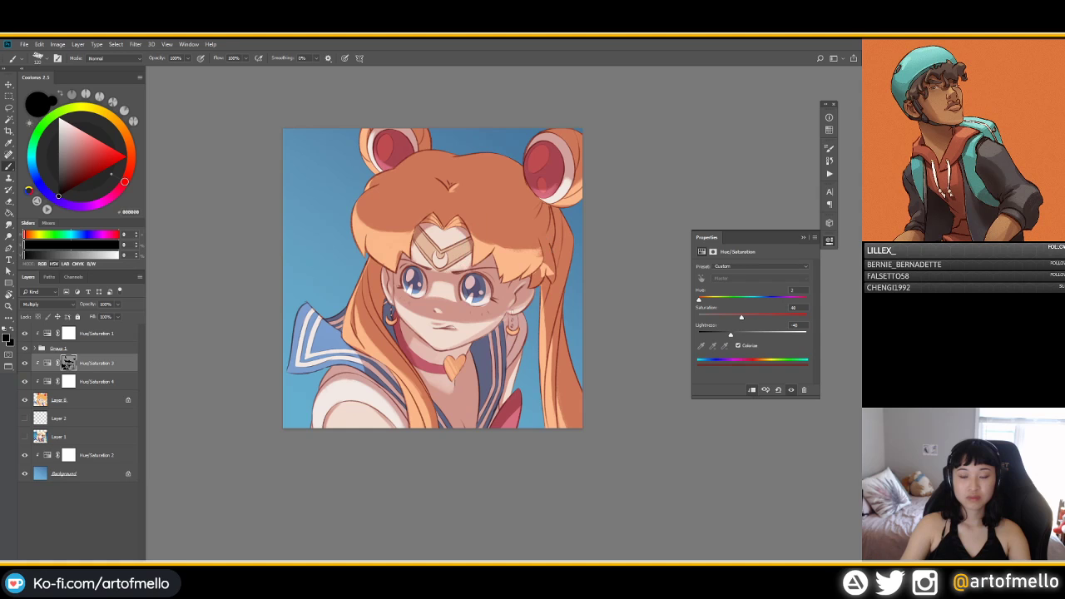
key("x")
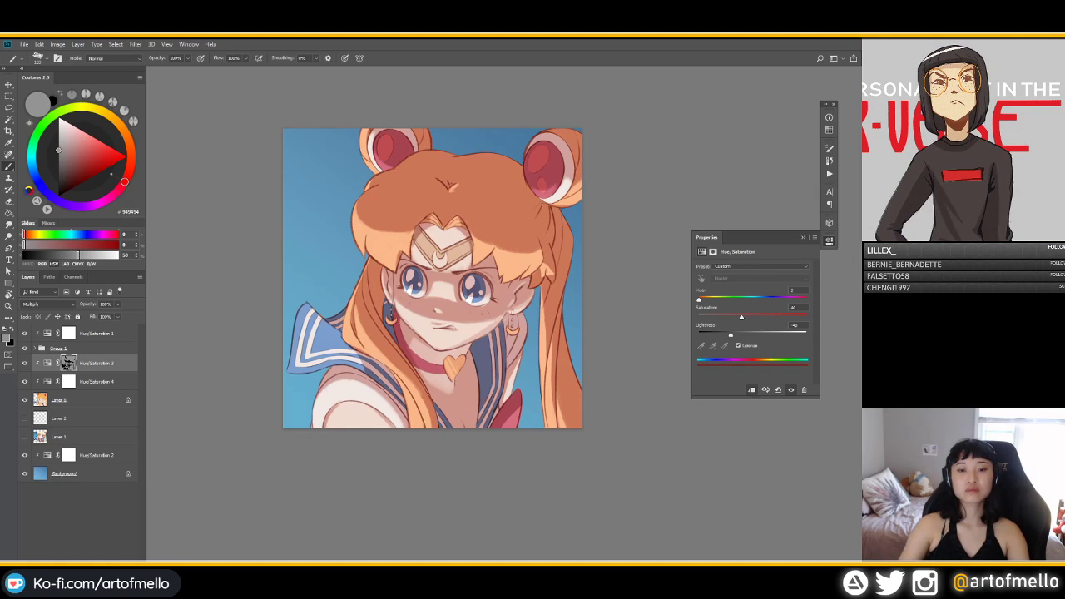
Step: Brush black over the image's right eye to clear its shadow, touching up the area with medium gray
right_click(491, 234, "alt")
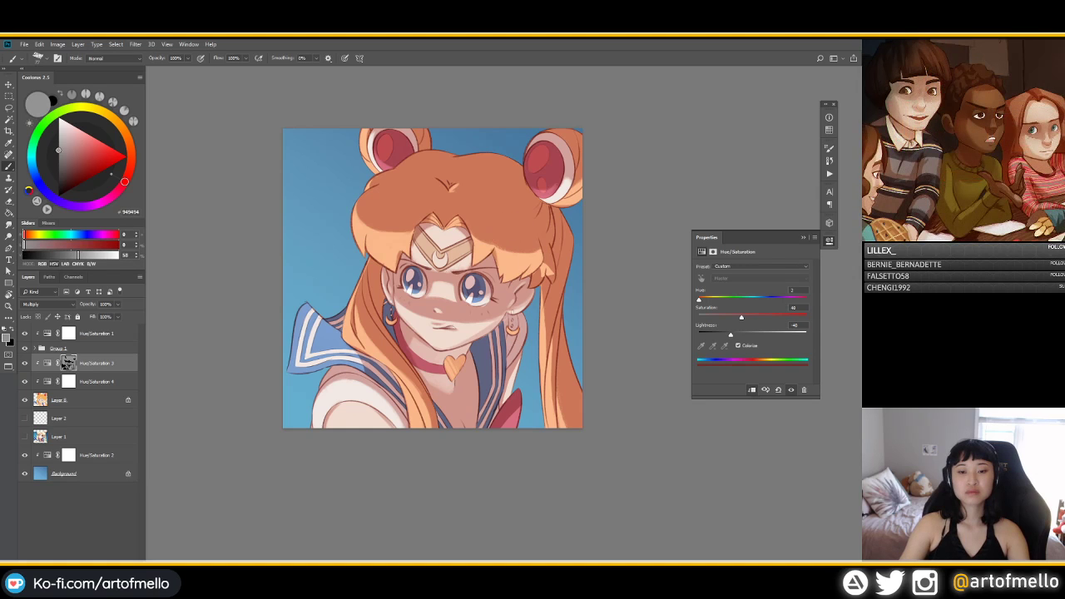
key("d")
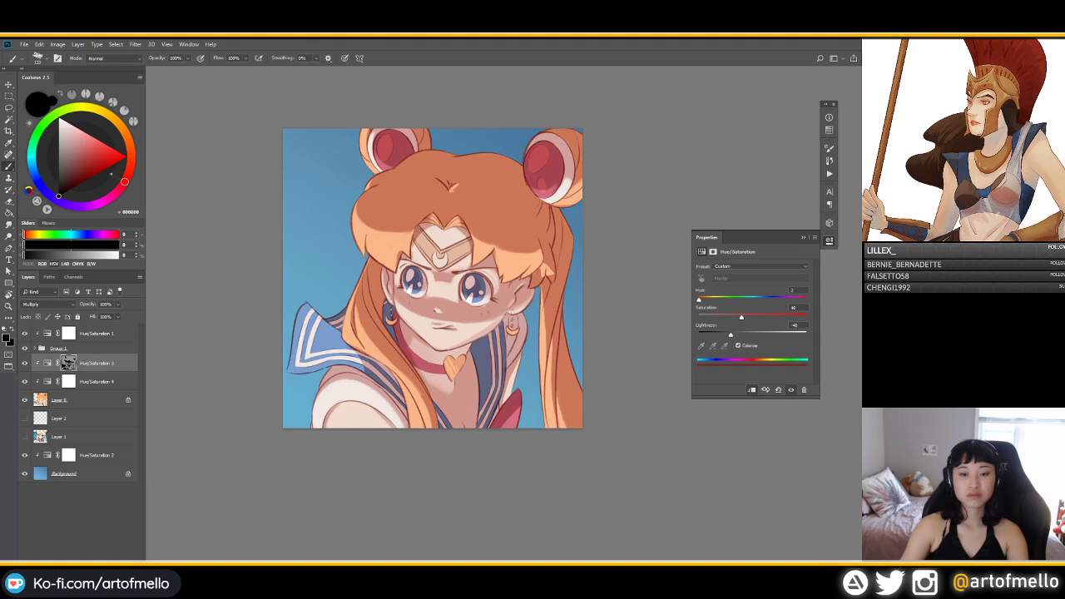
left_click_drag(468, 286, 469, 280)
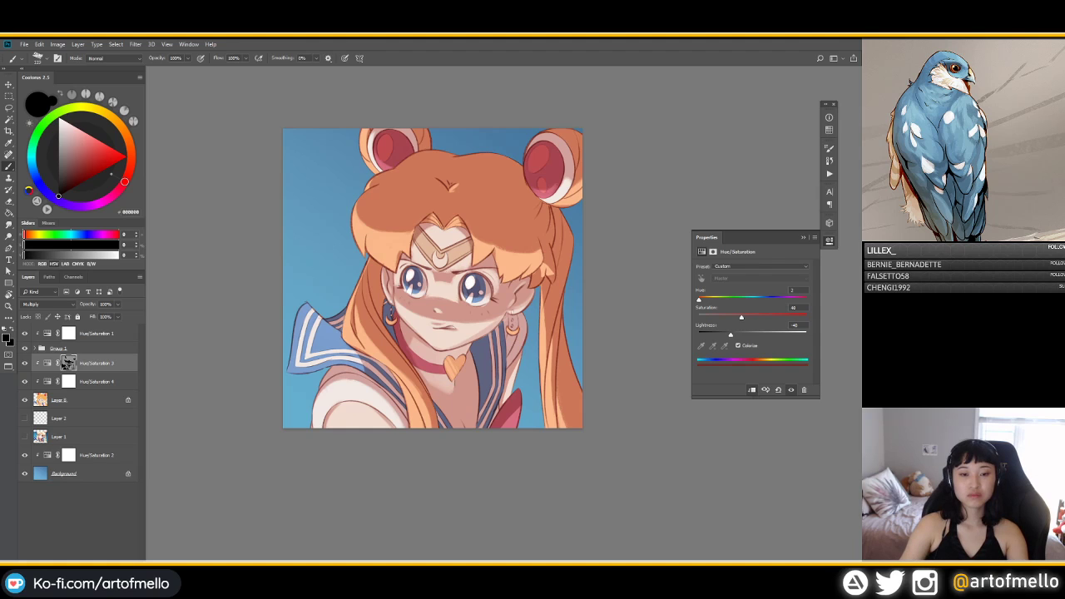
left_click(58, 150)
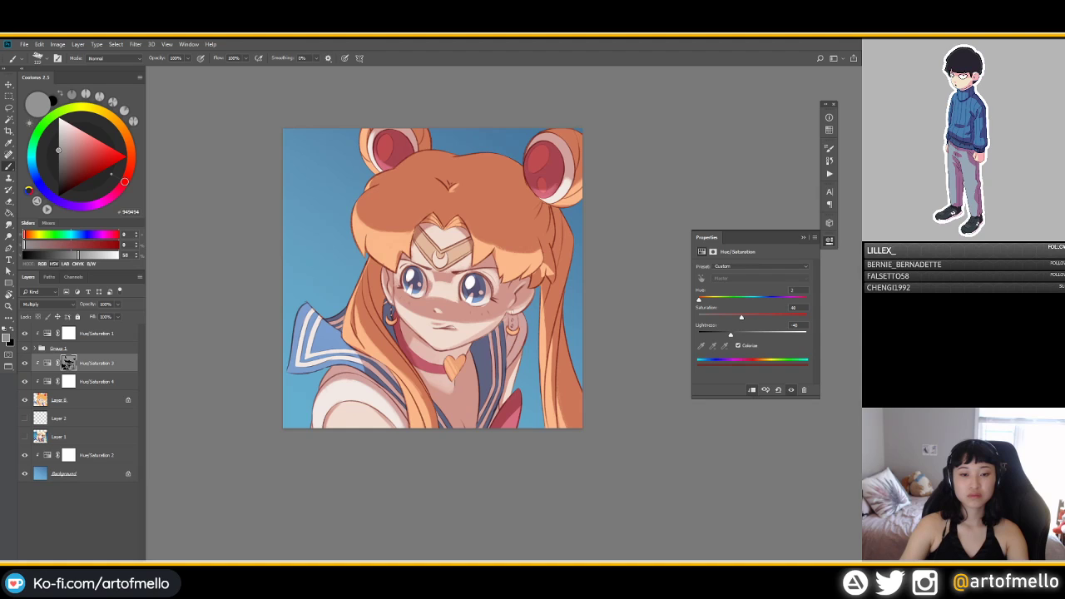
key("d")
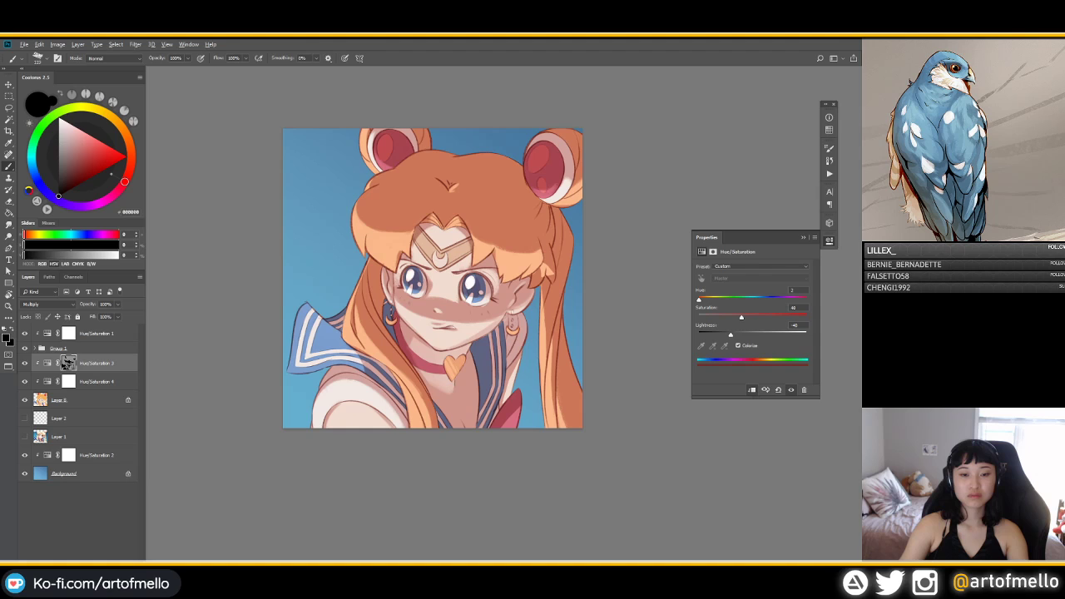
Step: Extend the face shadow around the nose bridge beside the image's left eye with a resized medium gray brush
key("x")
right_click(429, 284, "alt")
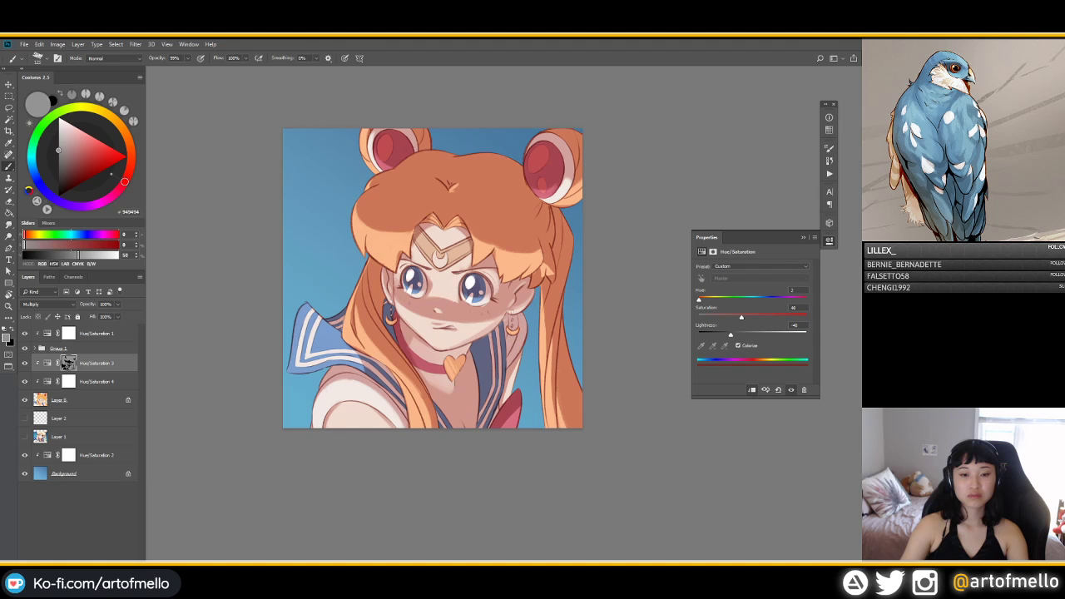
left_click(429, 285, "alt")
left_click(427, 304, "alt")
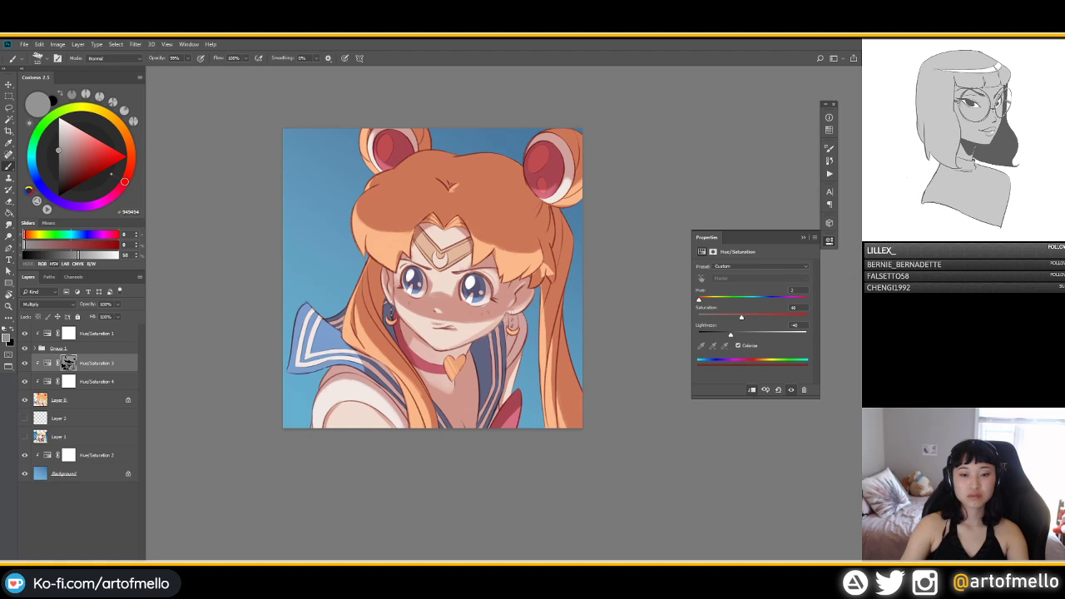
key("x")
key("x")
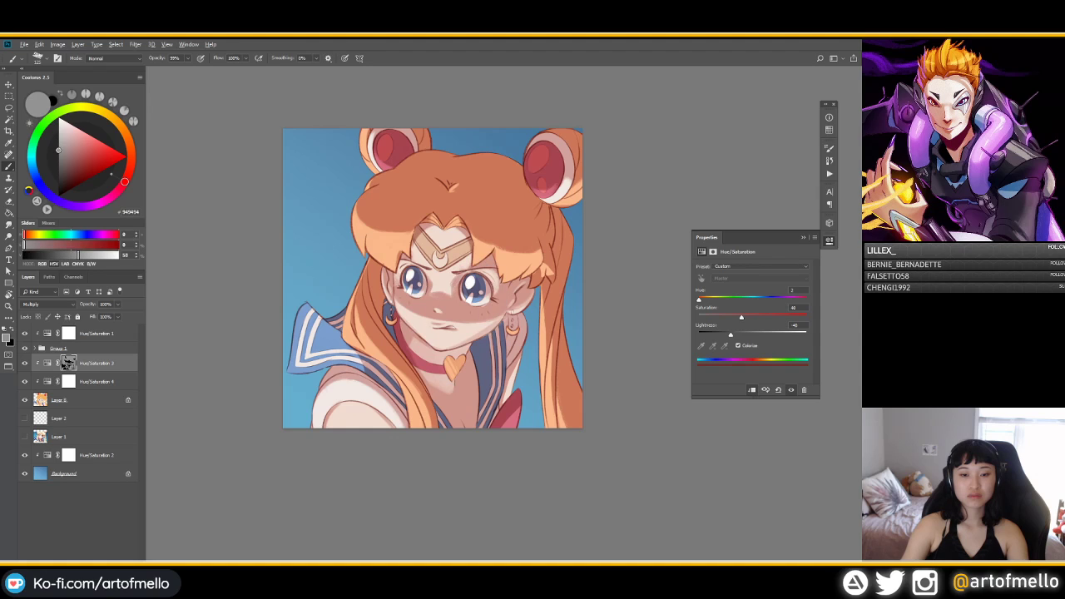
Step: Refine the shadow edge at the inner corner of the image's left eye, alternating black and sampled medium gray
key("x")
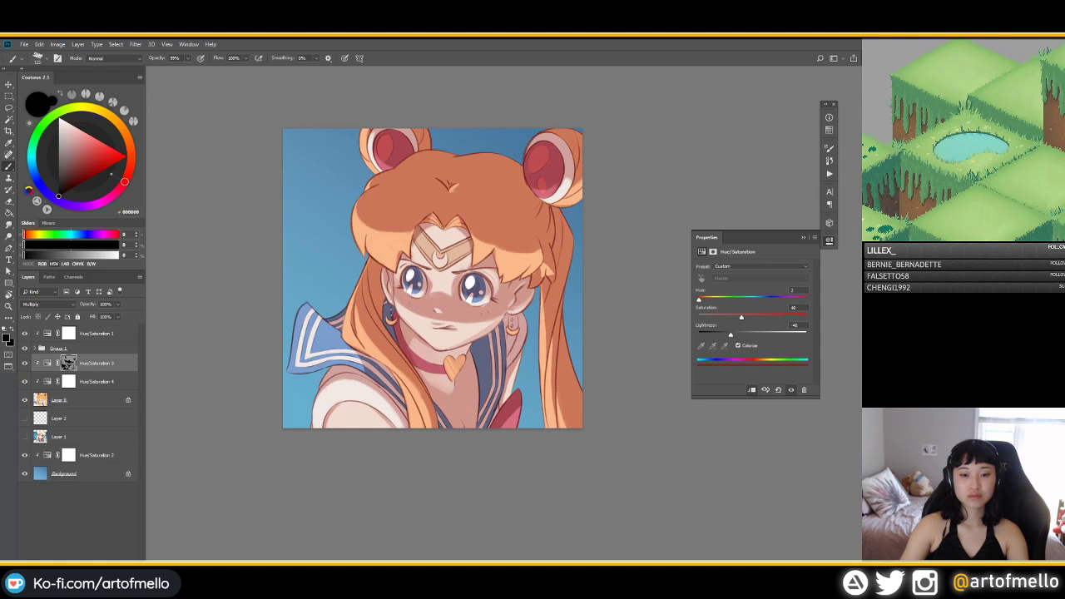
key("x")
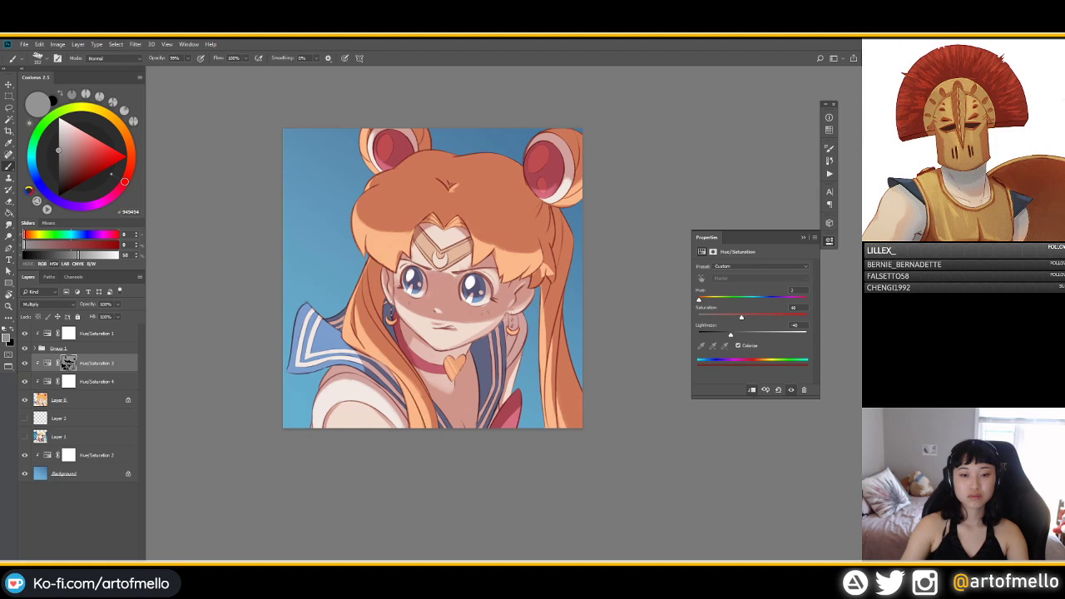
left_click(424, 265, "alt")
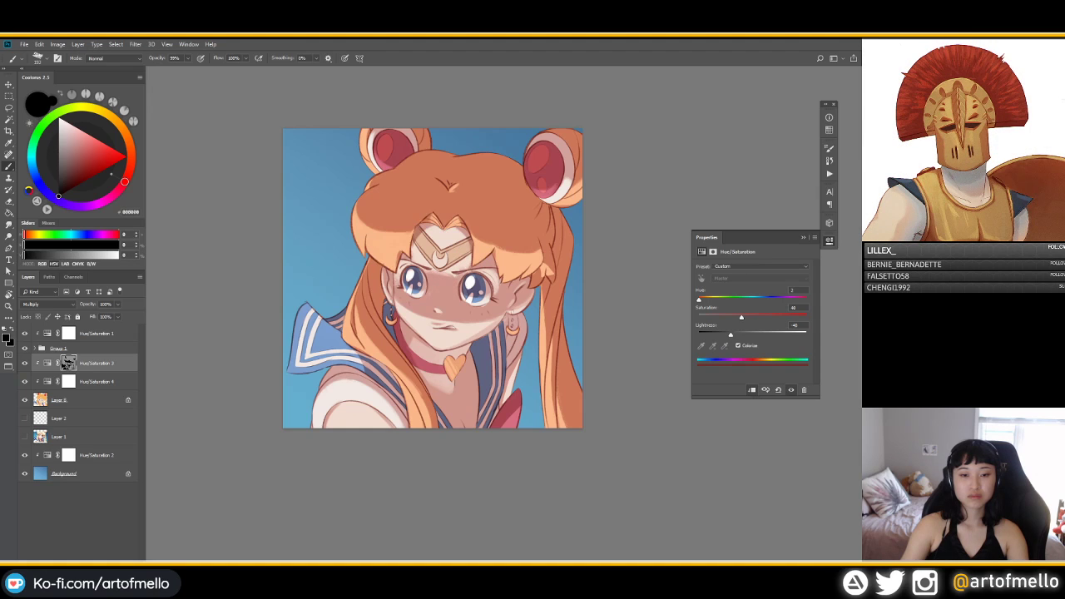
left_click(428, 267, "alt")
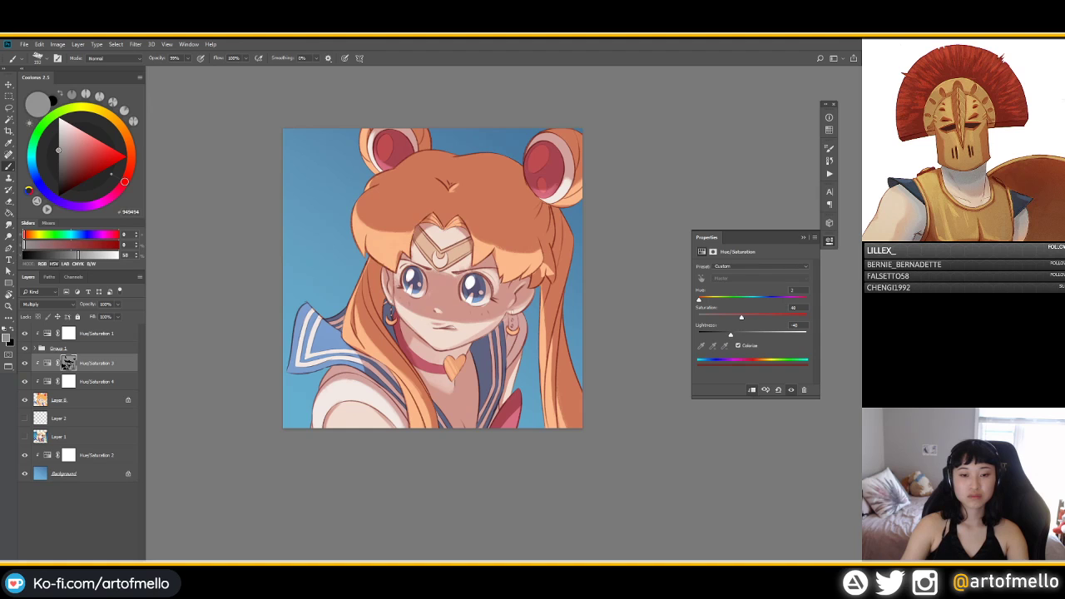
left_click(428, 268, "alt")
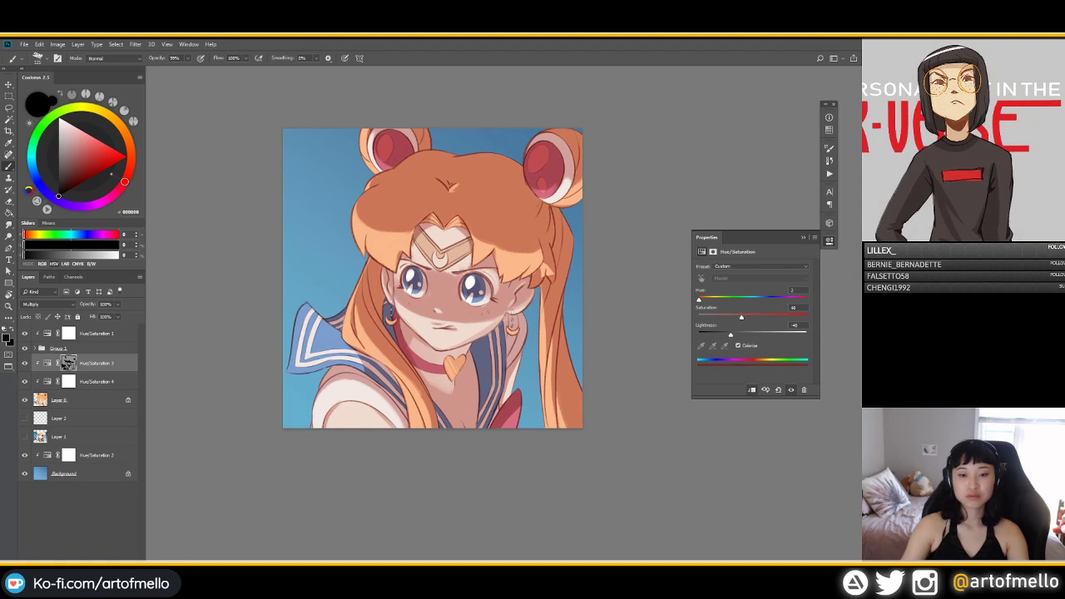
left_click(429, 267, "alt")
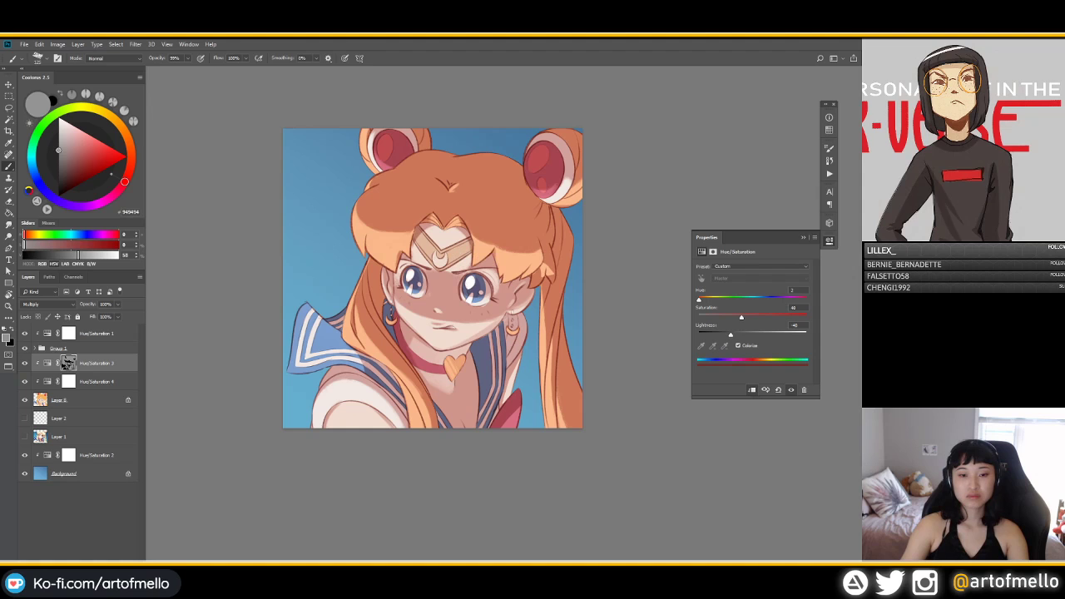
left_click(429, 268, "alt")
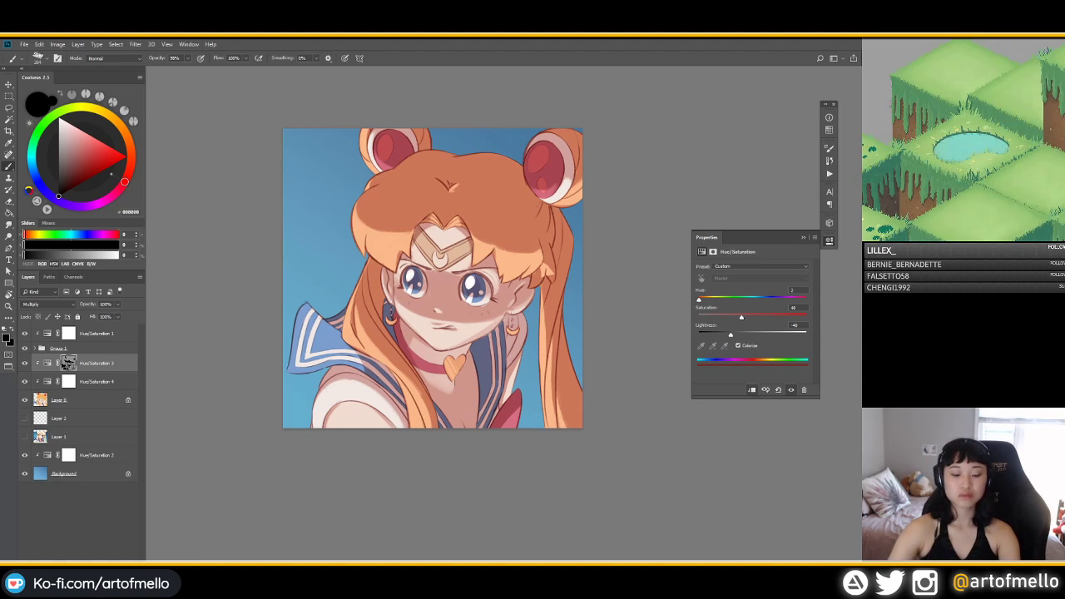
Step: Rework the shadow across the nose bridge between the eyes, undoing a black stroke and retouching with sampled medium gray and a resized brush
key("r")
left_click_drag(608, 381, 570, 442)
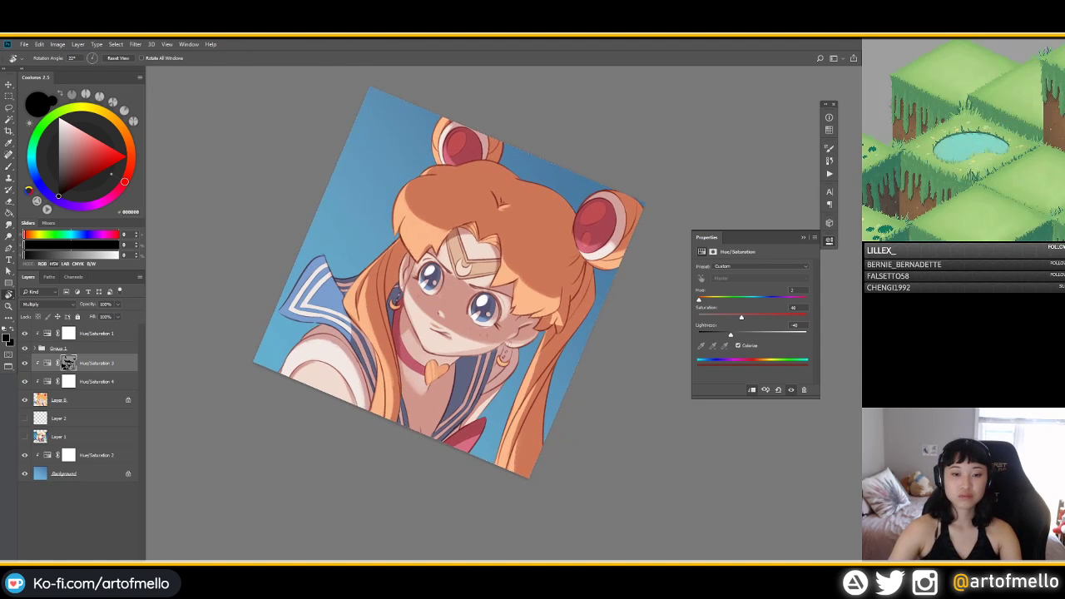
key("b")
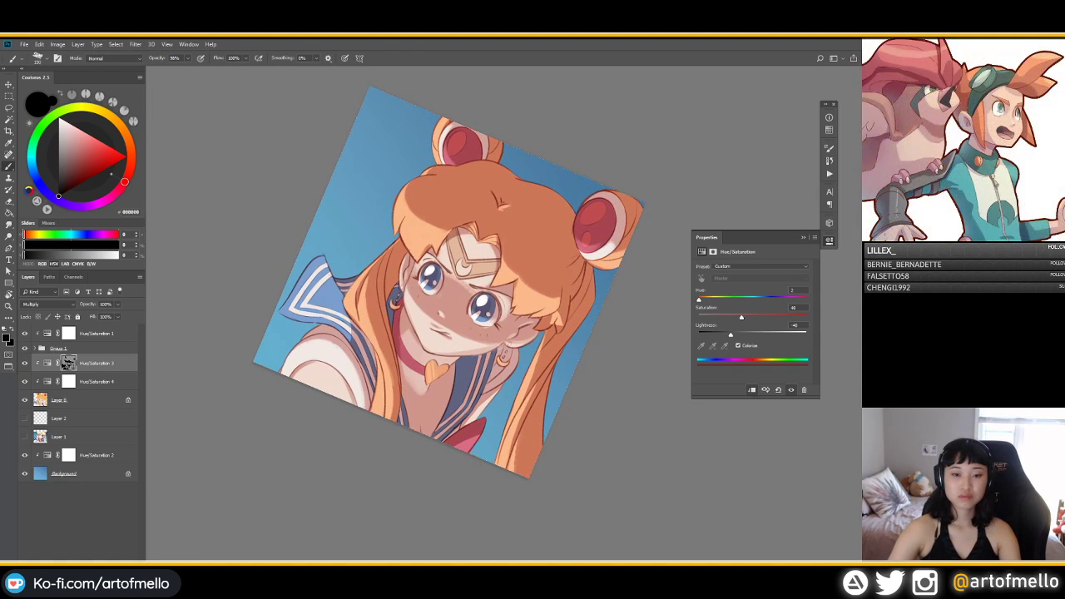
left_click_drag(445, 275, 476, 295)
key("ctrl+z")
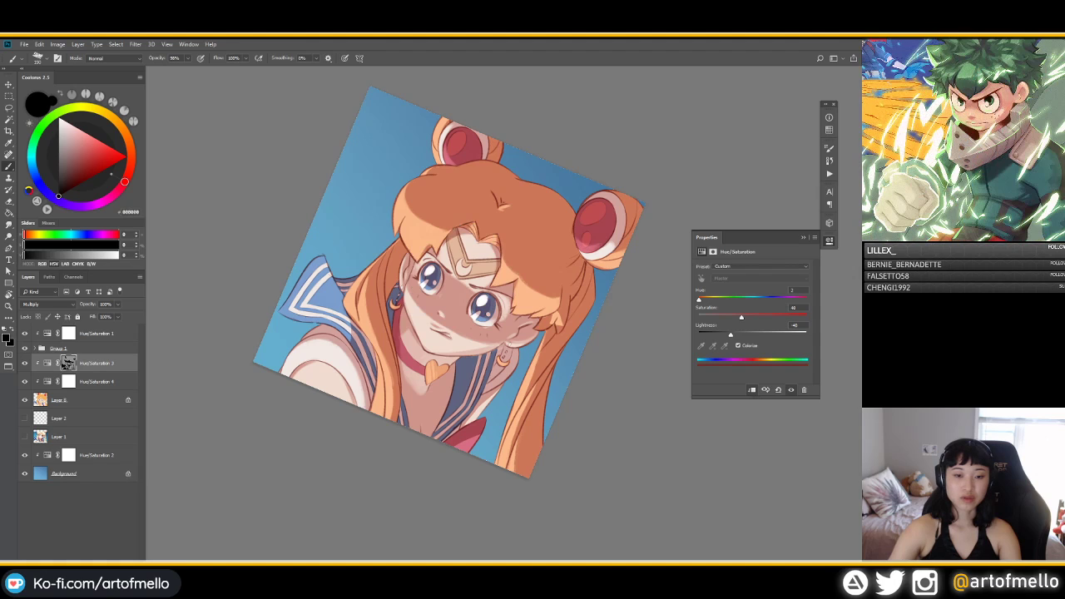
left_click(458, 281, "alt")
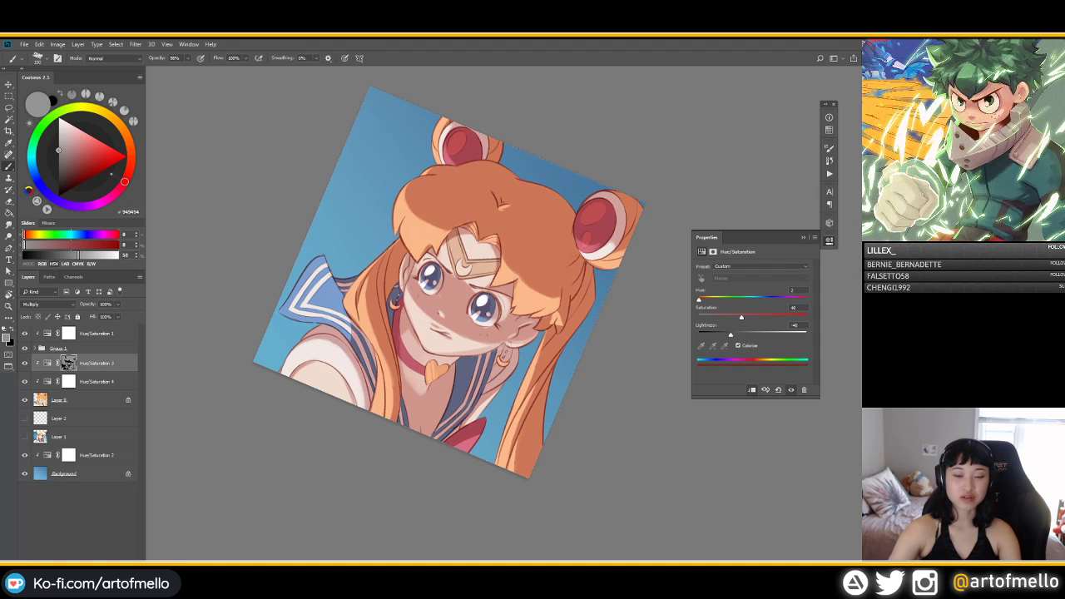
right_click(459, 281, "alt")
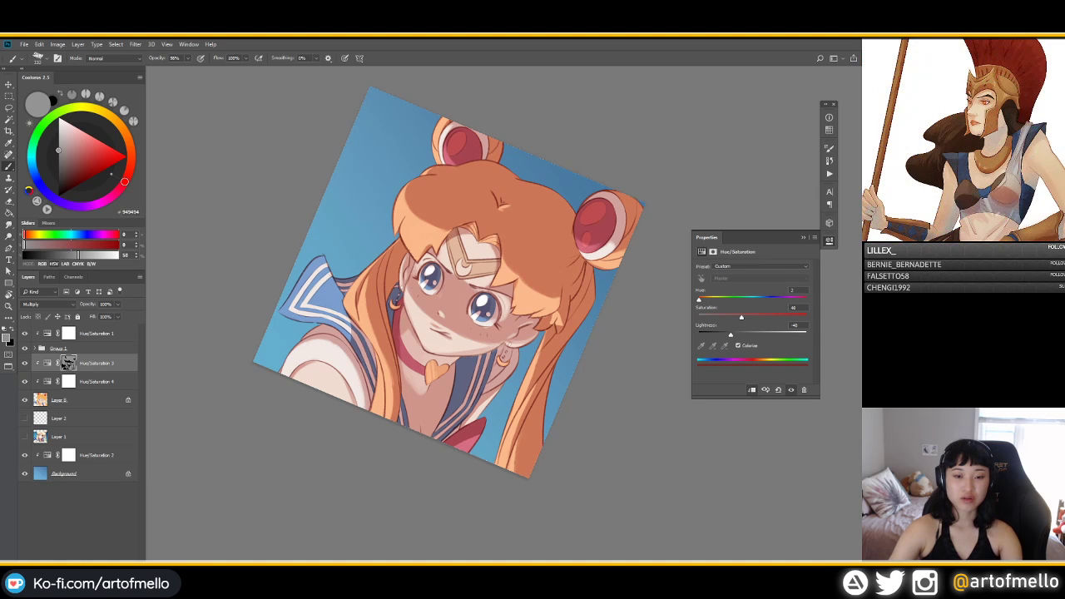
key("r")
left_click_drag(532, 323, 524, 282)
key("b")
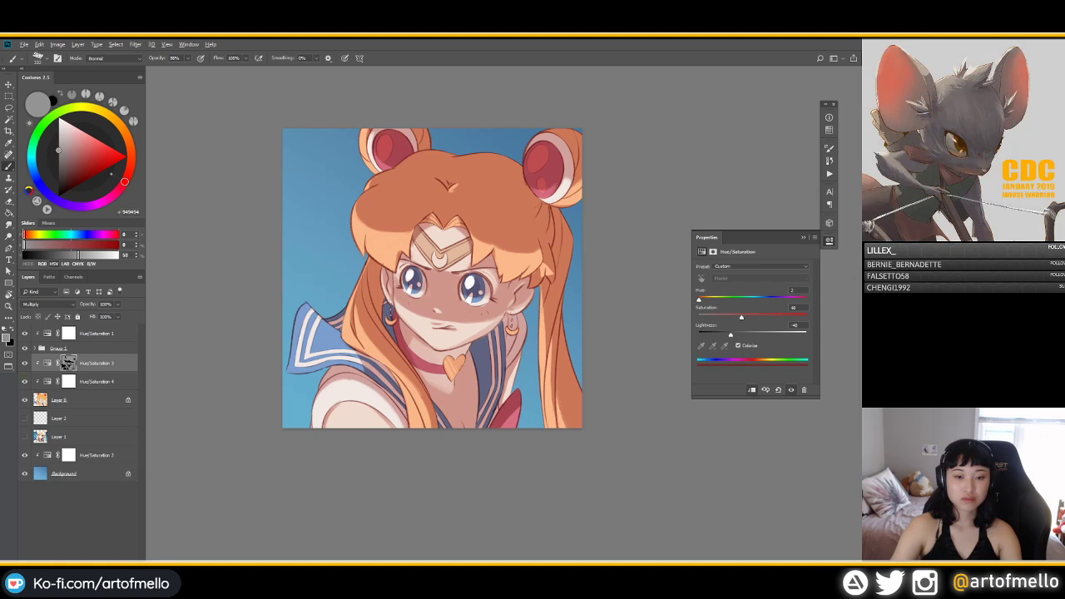
Step: Clean the shadow edge above the image's left eye with black and sampled near-black, adjusting the brush size
key("d")
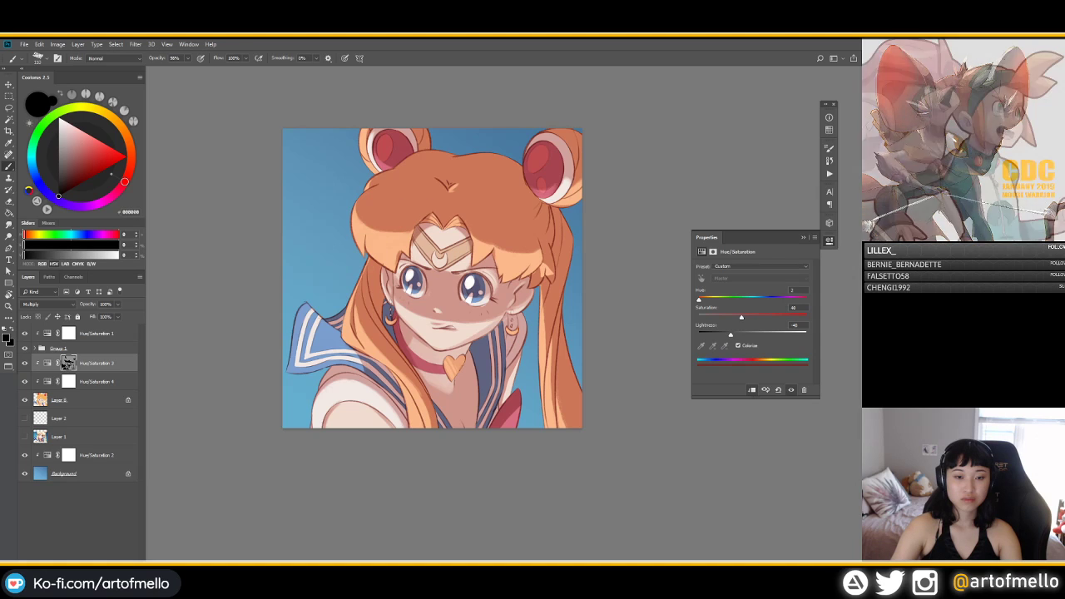
key("x")
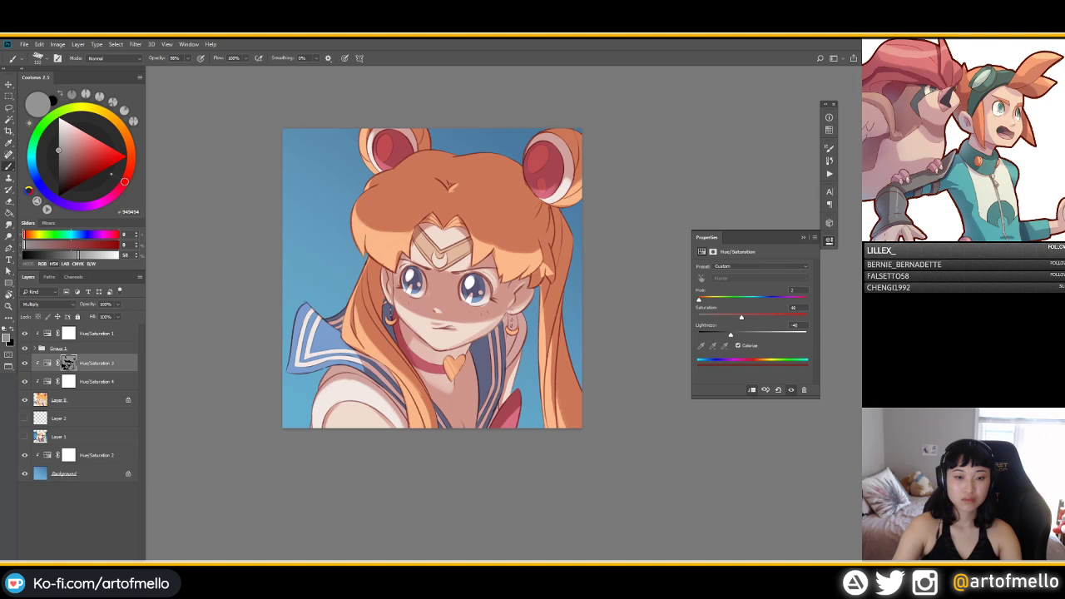
left_click(408, 264, "alt")
key("bracketright")
key("bracketright")
key("bracketright")
key("bracketright")
key("bracketright")
key("bracketright")
key("bracketright")
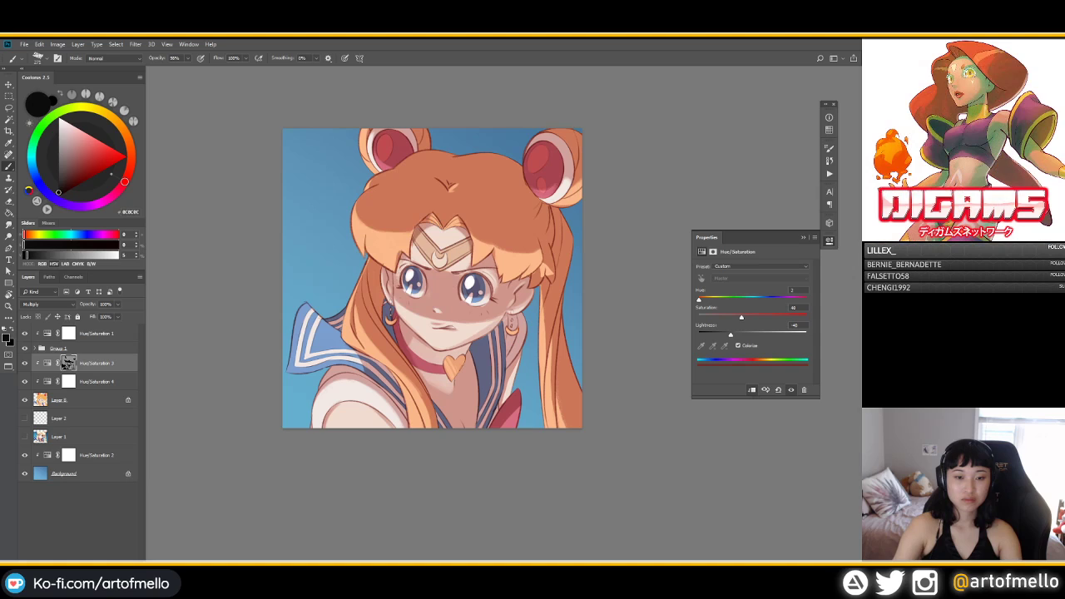
right_click(410, 266, "alt")
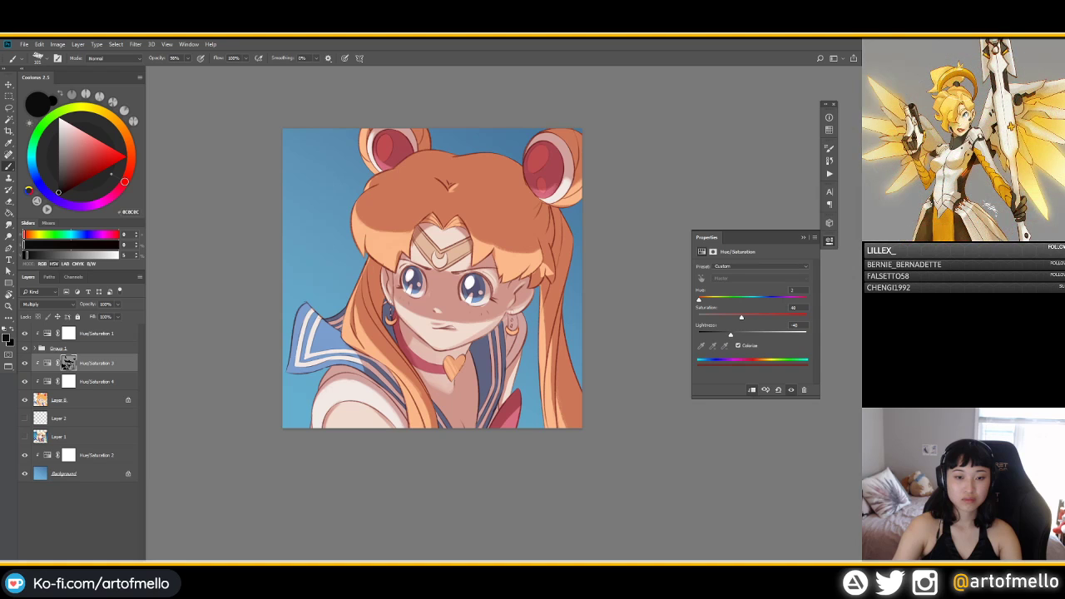
Step: Touch up the shadow on and around the image's left eye, alternating sampled medium gray and black
left_click(412, 250, "alt")
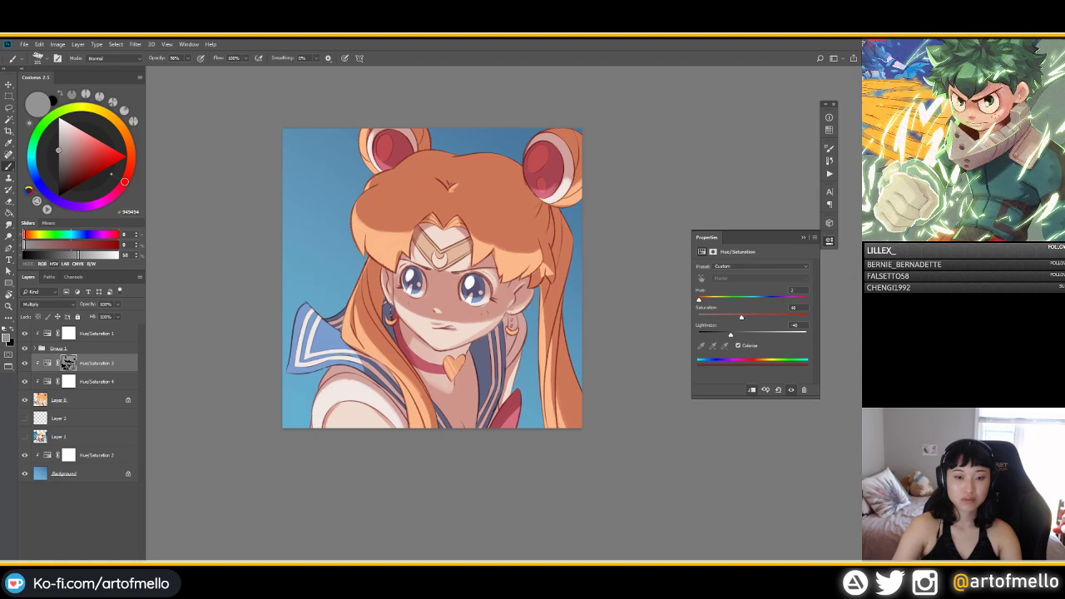
key("d")
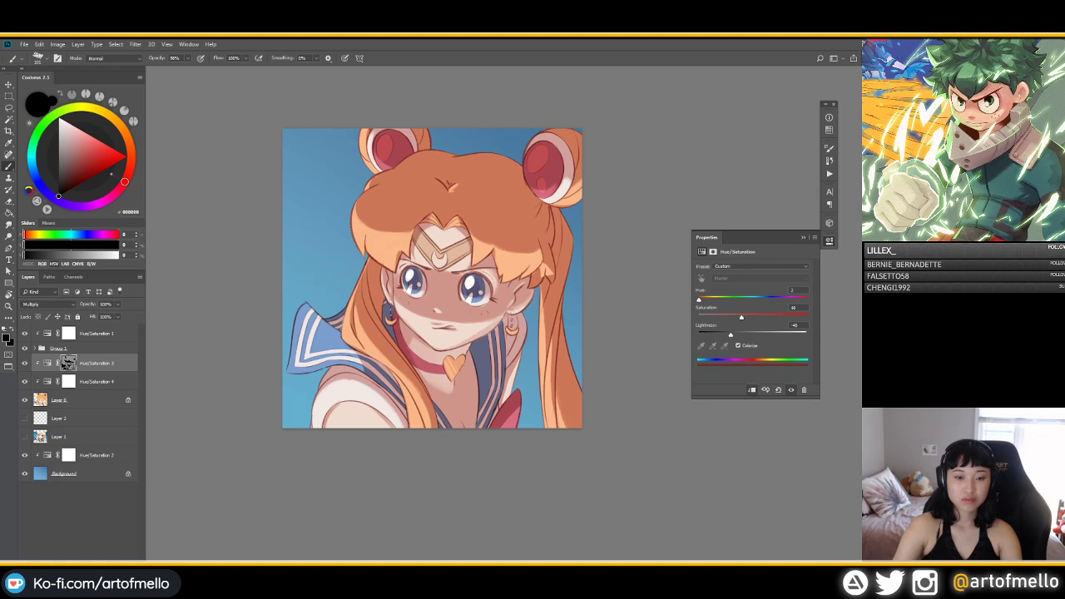
key("x")
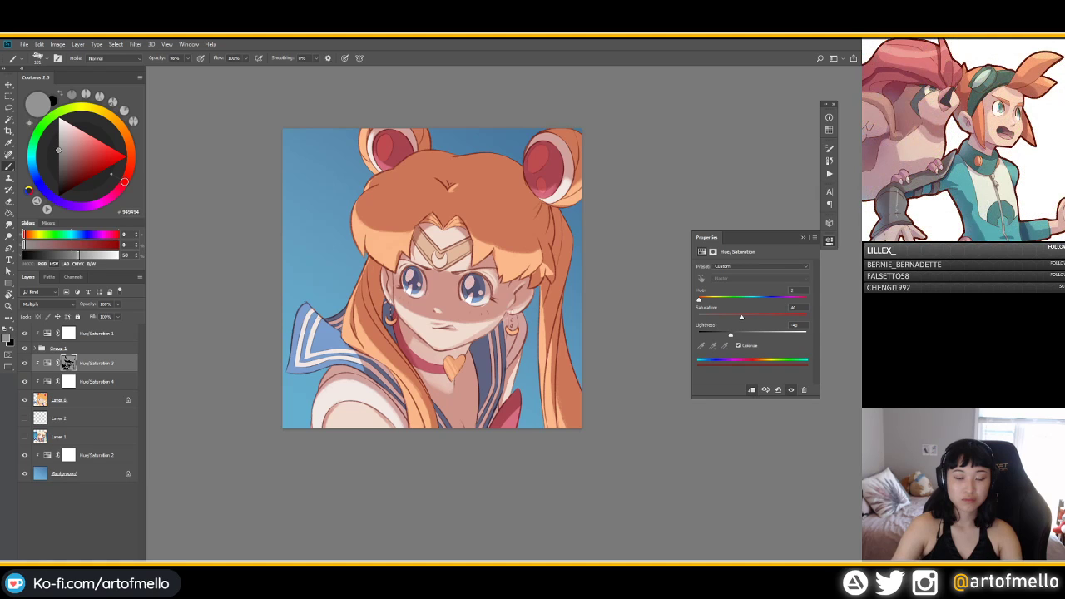
key("x")
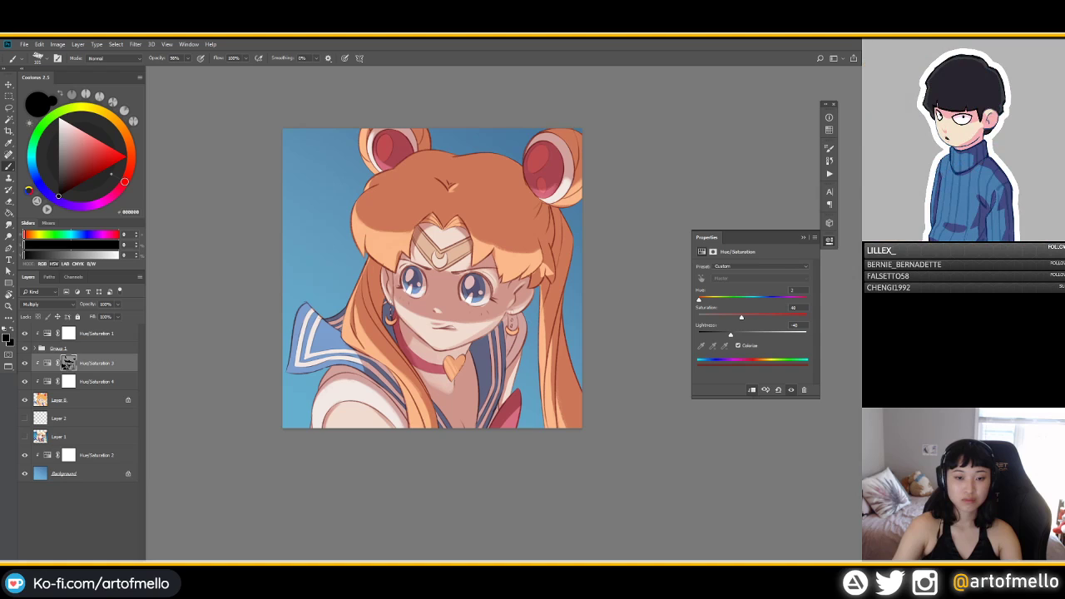
left_click(411, 287, "alt")
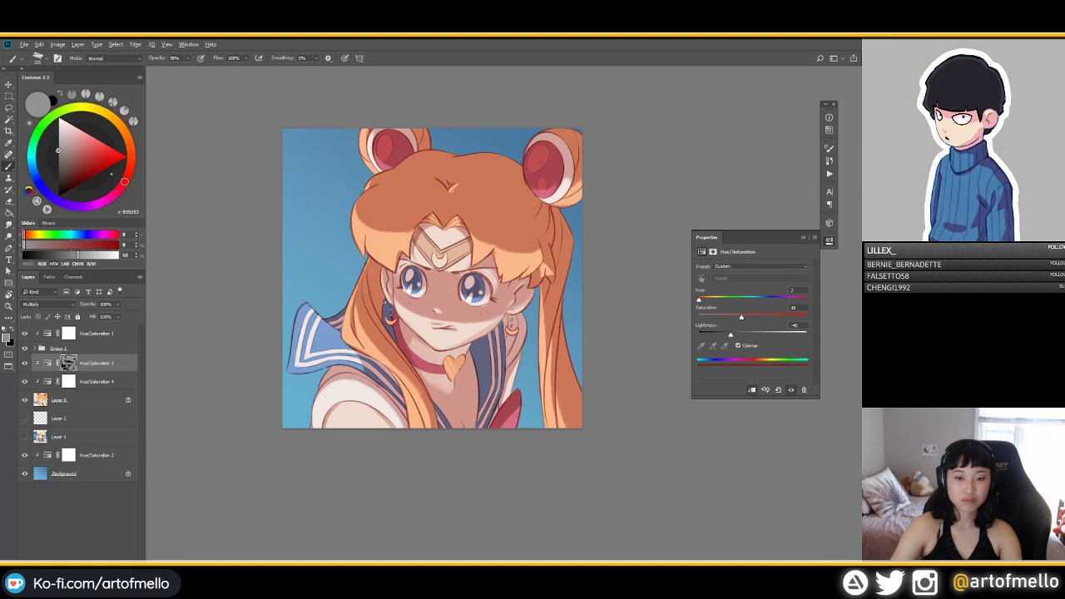
left_click(412, 287, "alt")
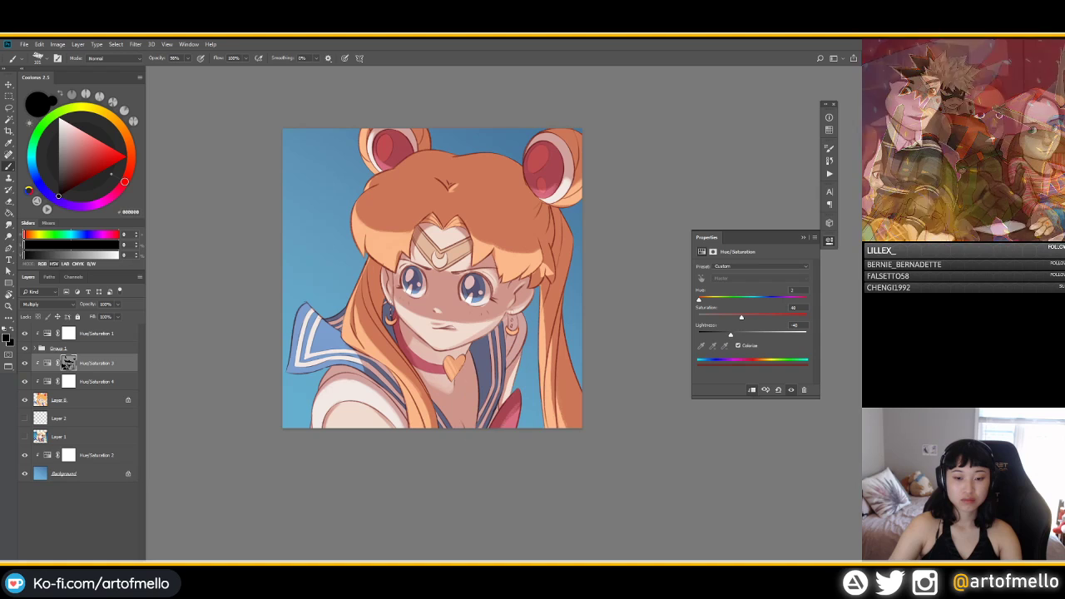
Step: Refine the shadow on the chest and the image's right collar flap with a resized brush, alternating sampled medium and dark gray
left_click(499, 409, "alt")
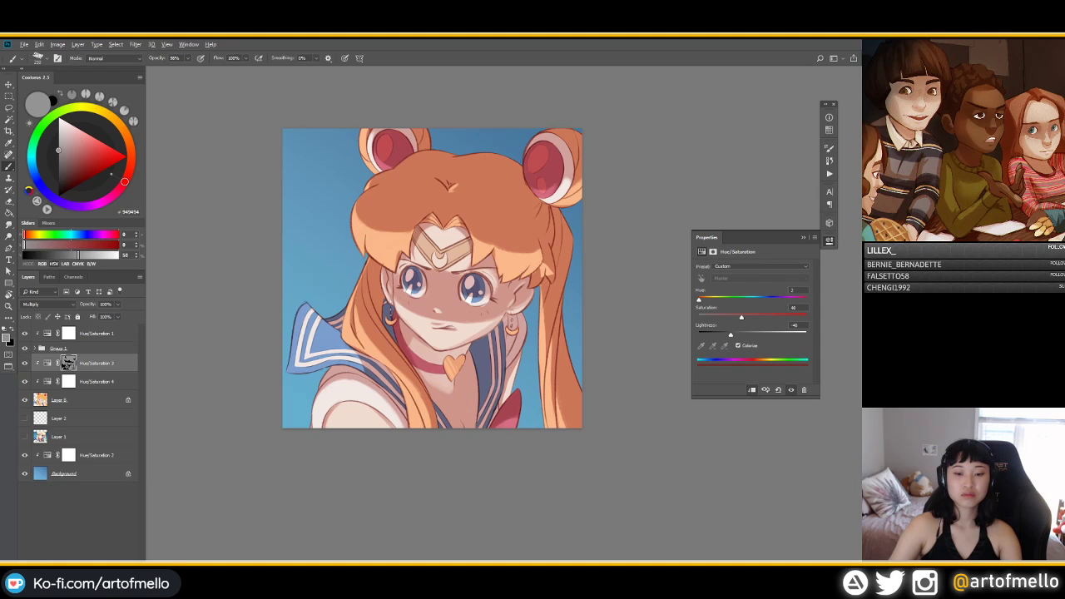
left_click(435, 377, "alt")
right_click(484, 350, "alt")
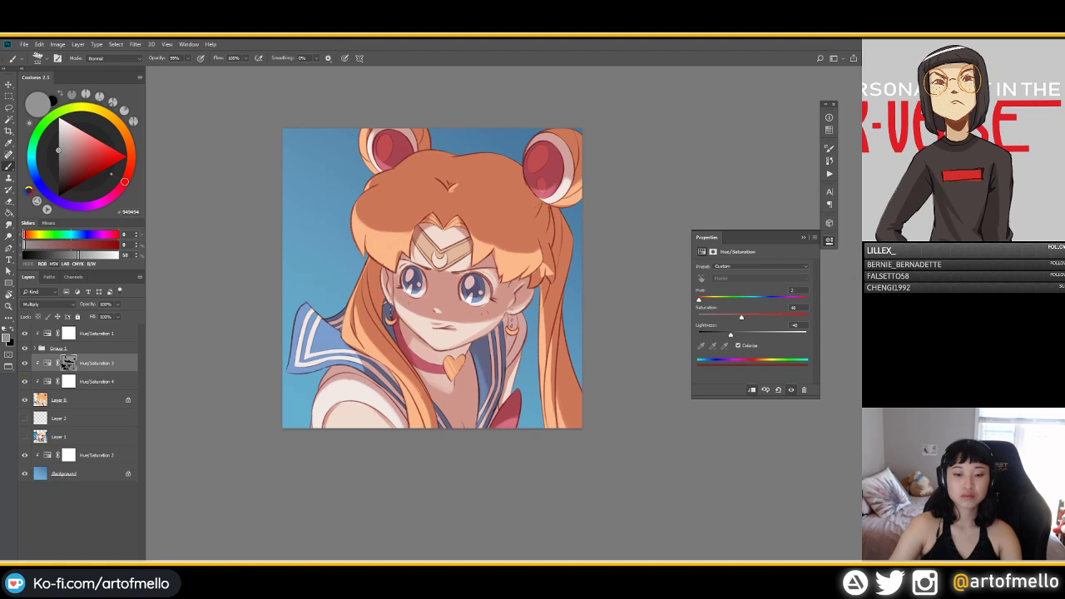
left_click(478, 366, "alt")
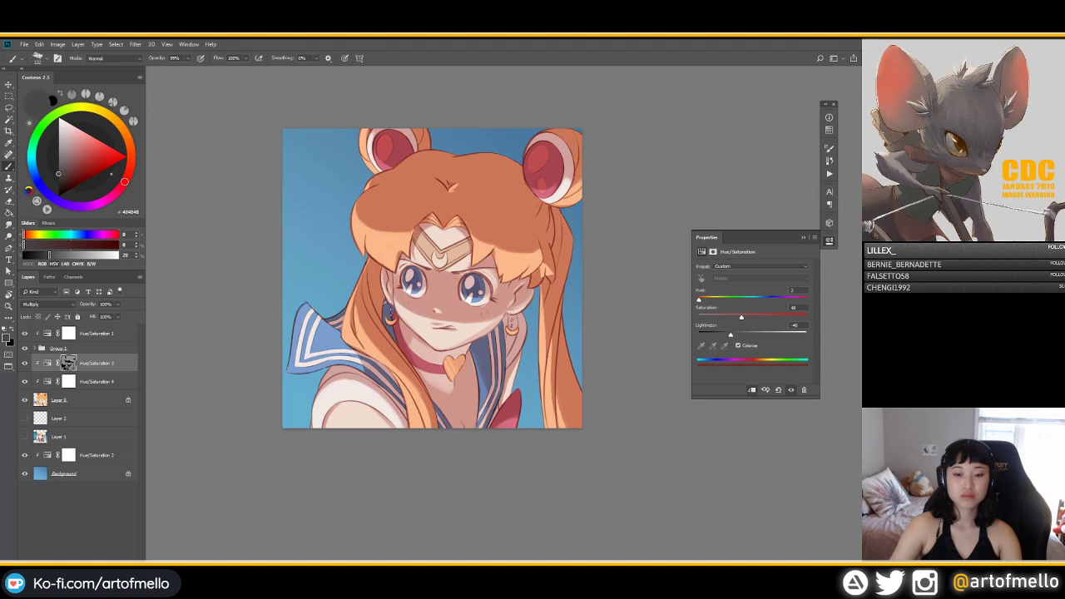
left_click(487, 398, "alt")
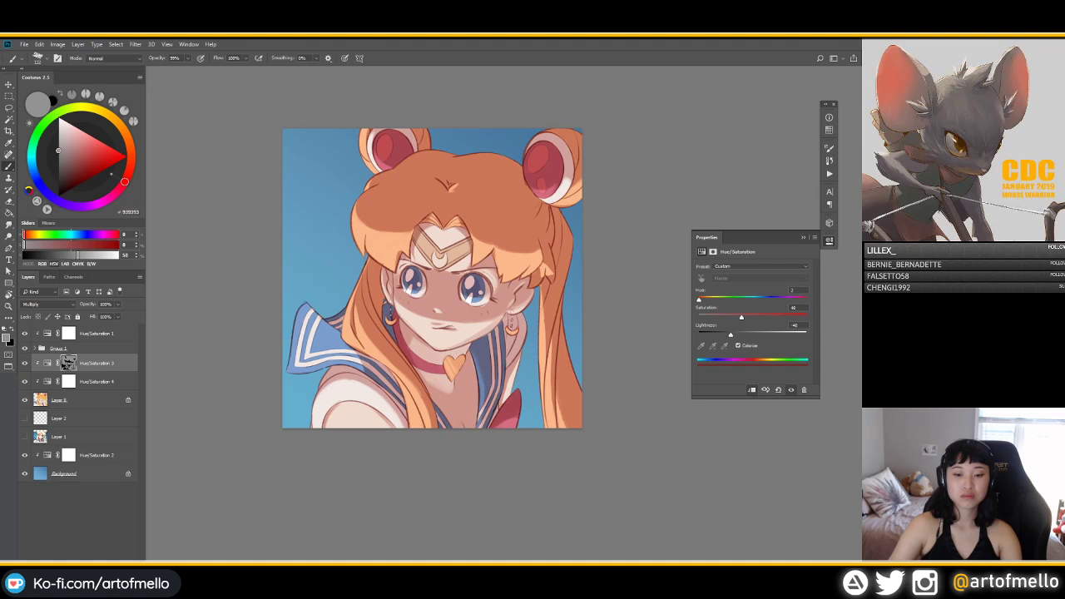
left_click(474, 393, "alt")
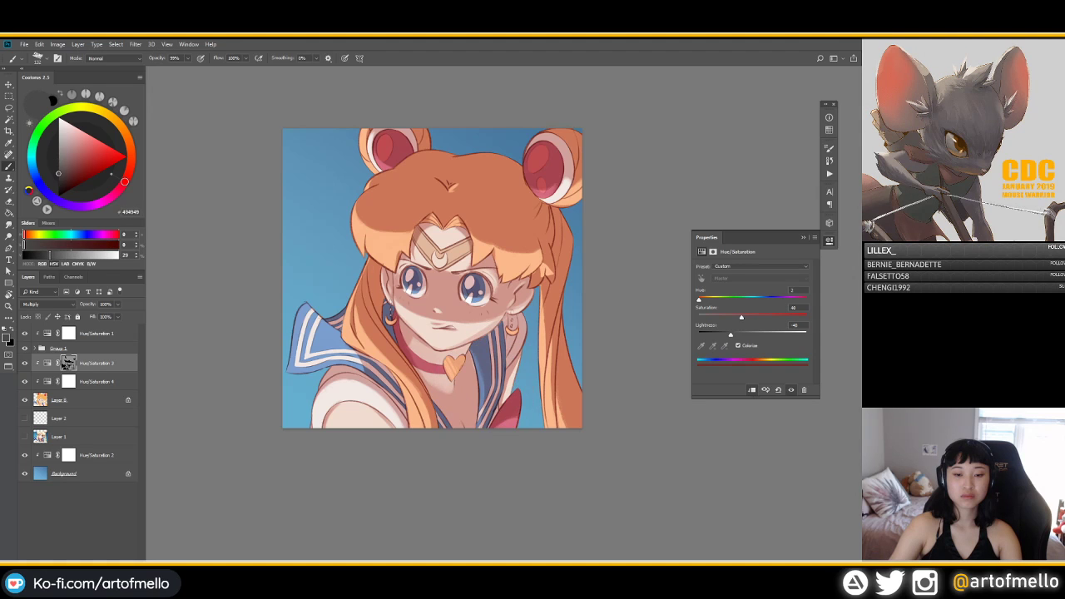
left_click(471, 391, "alt")
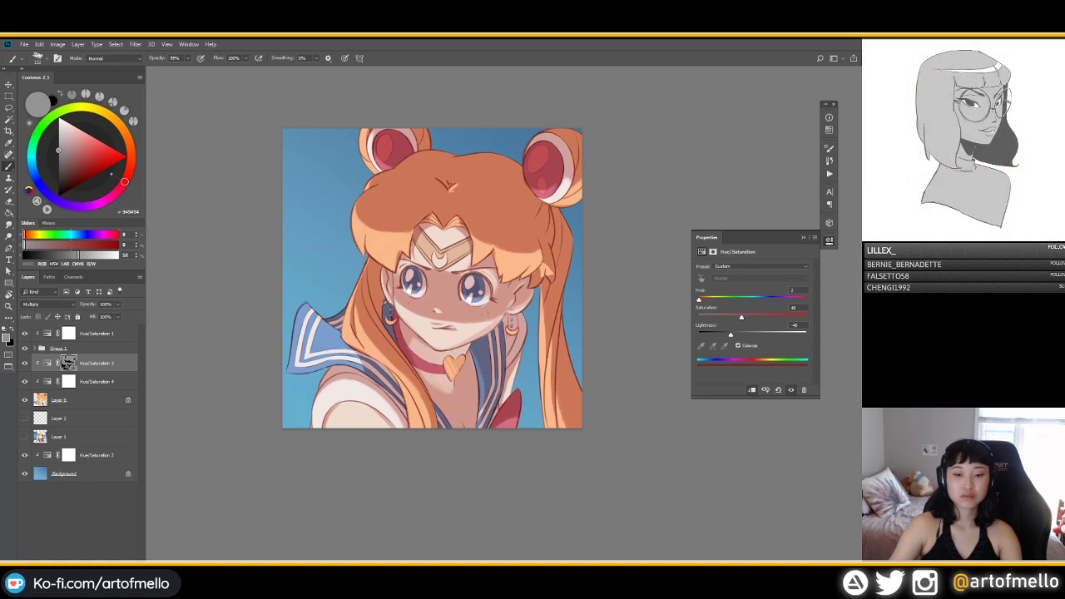
Step: Paint the shadow down the outer edge of the image's right collar flap, alternating medium gray and sampled dark gray
left_click_drag(515, 368, 503, 402)
left_click(504, 397, "alt")
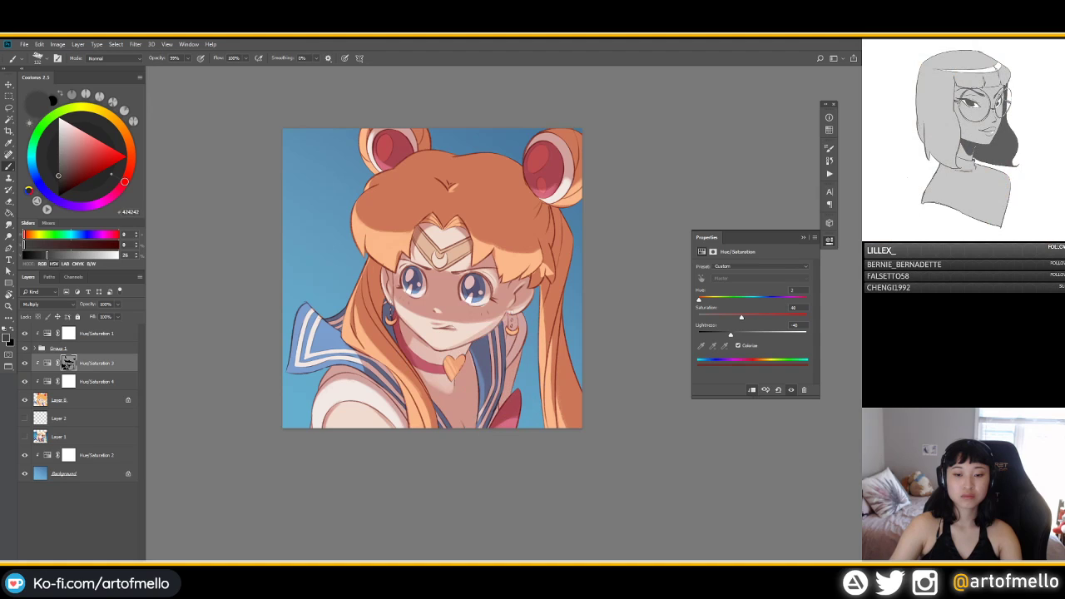
left_click_drag(516, 363, 505, 400)
left_click(512, 401, "alt")
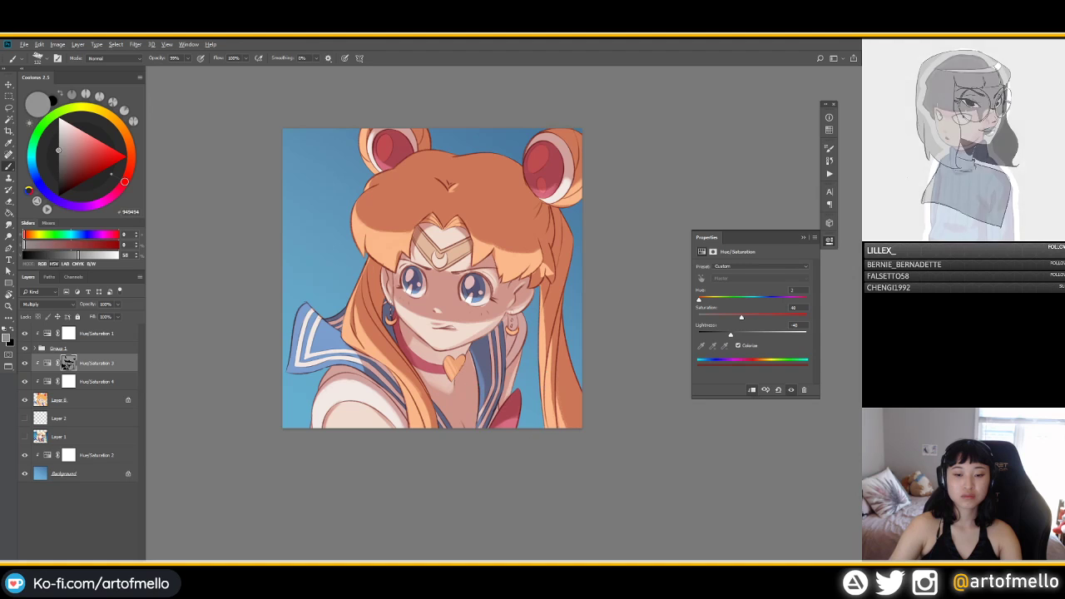
left_click(507, 399, "alt")
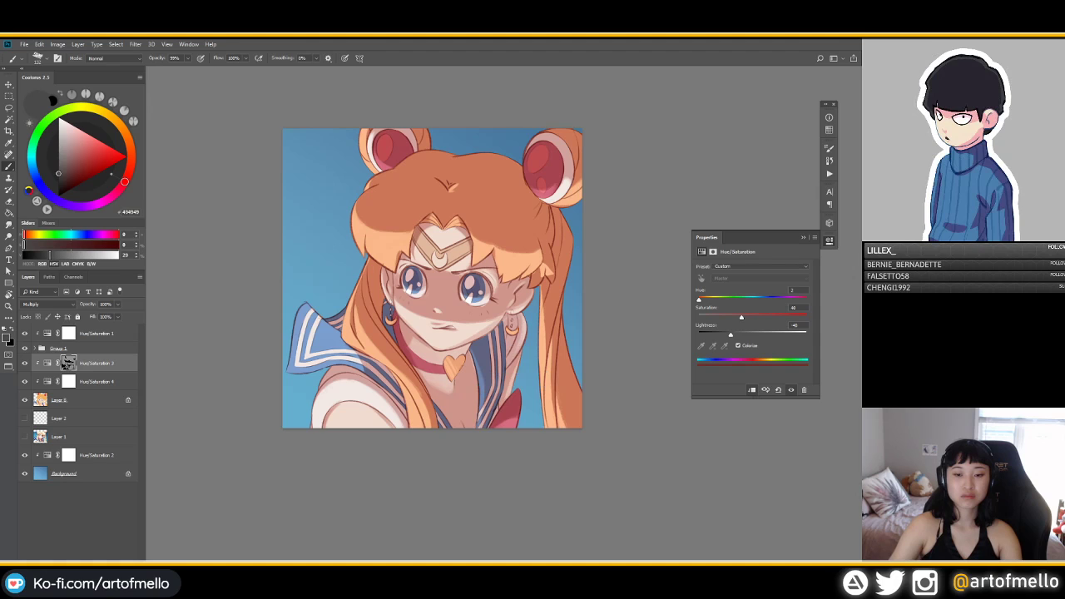
Step: Refine the shadow beneath the image's right earring and along the nearby collar edge, alternating medium gray, dark gray and black
left_click(514, 342, "alt")
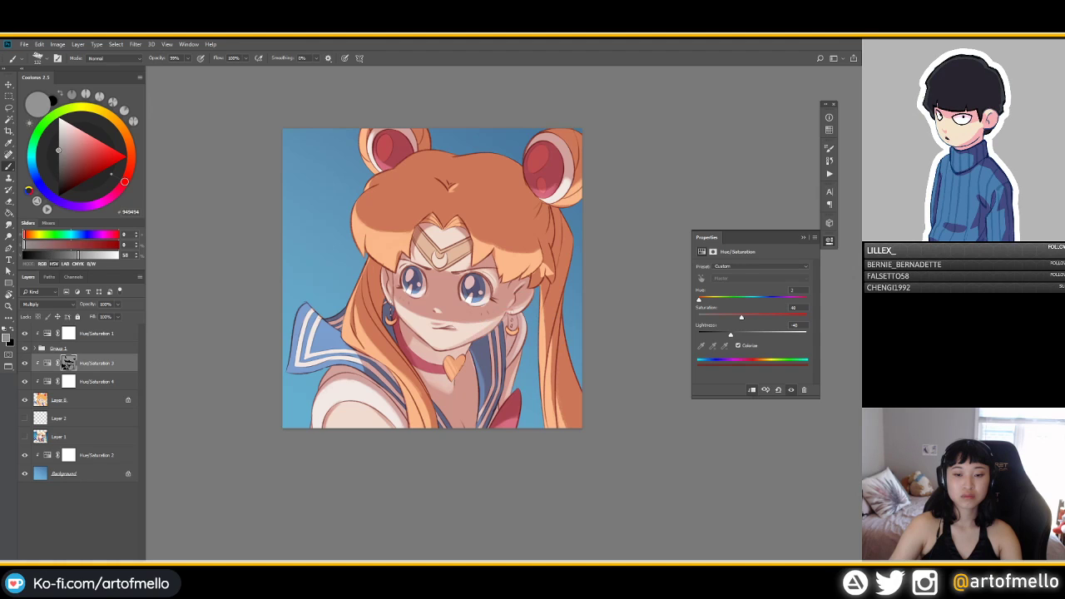
left_click(516, 330, "alt")
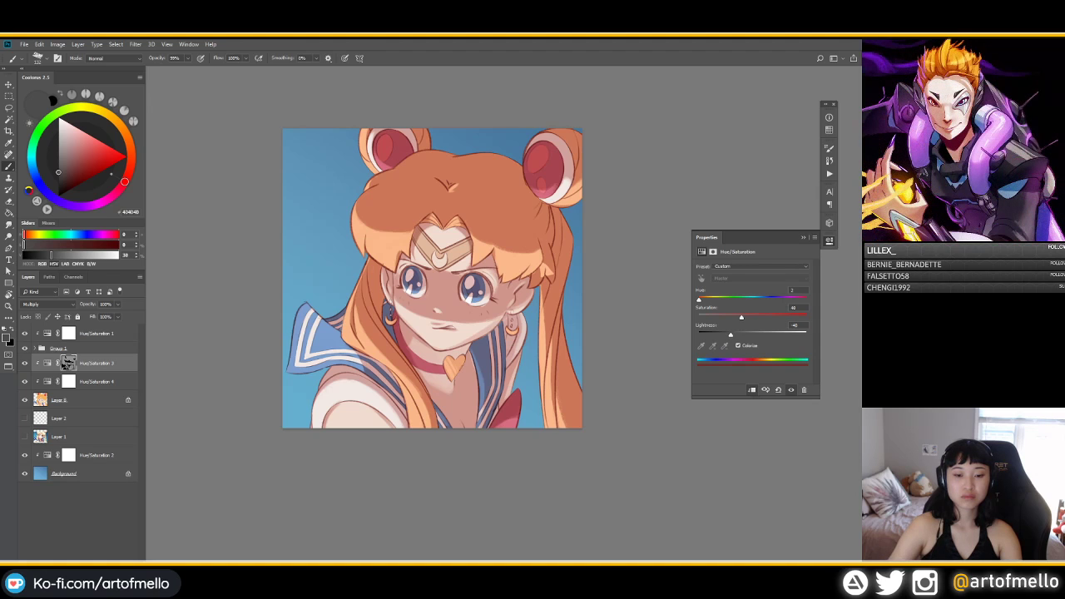
left_click(58, 150)
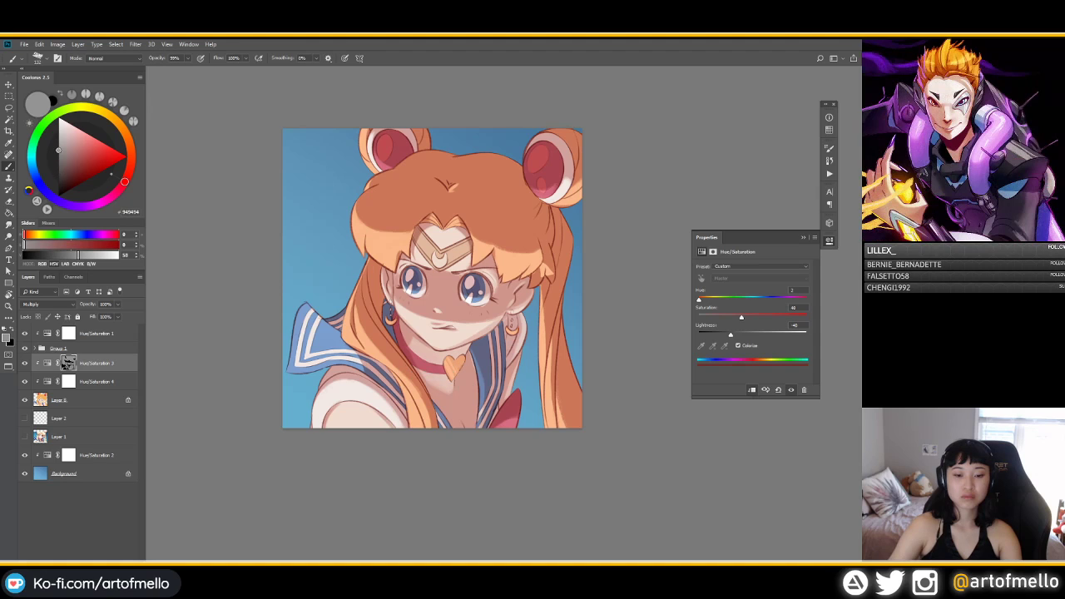
left_click(58, 194)
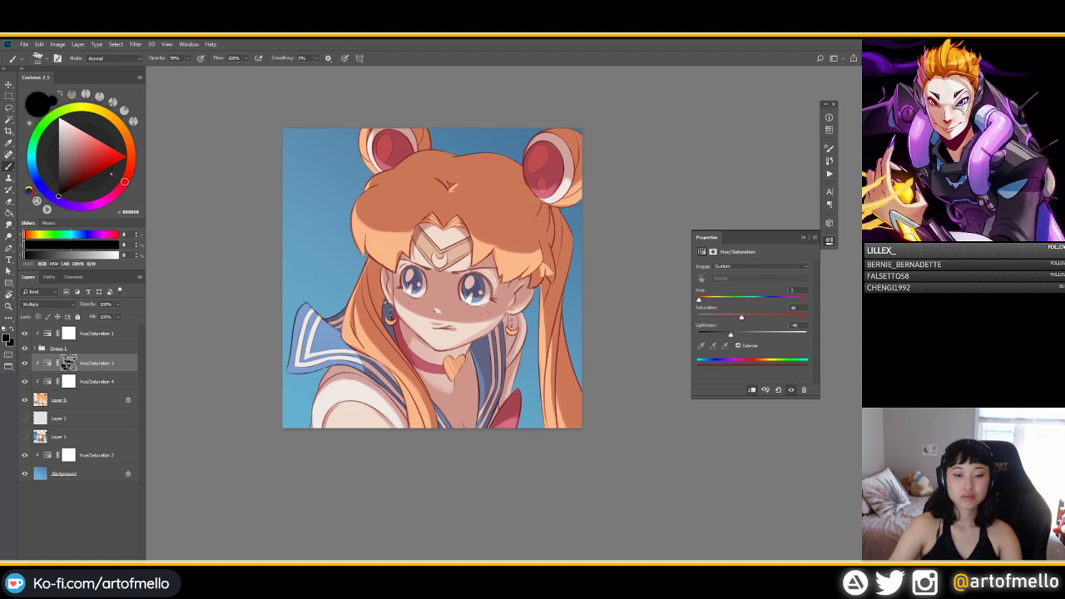
left_click(58, 175)
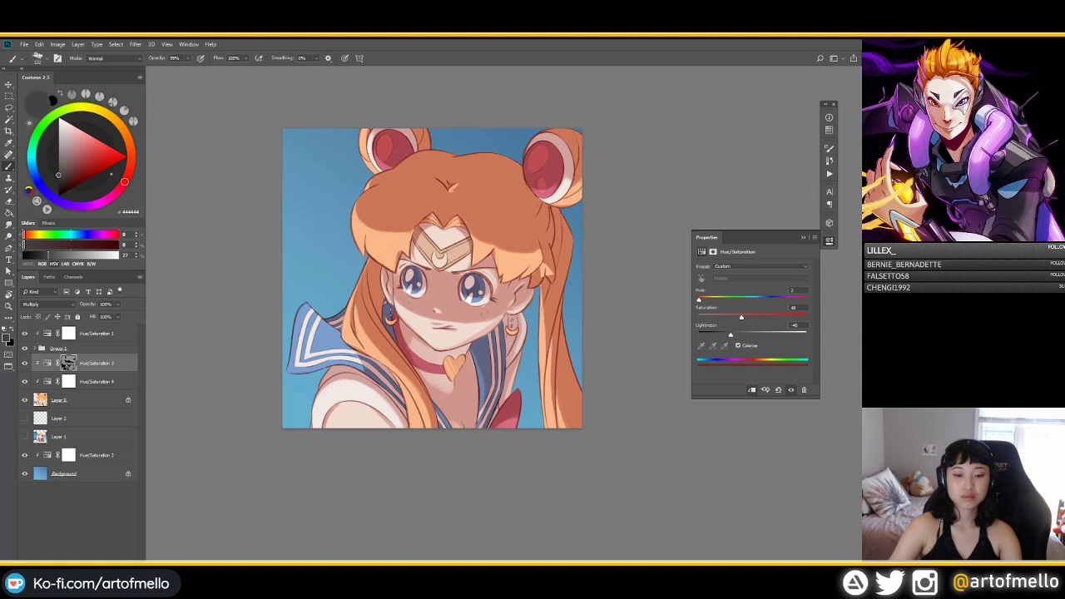
left_click(58, 150)
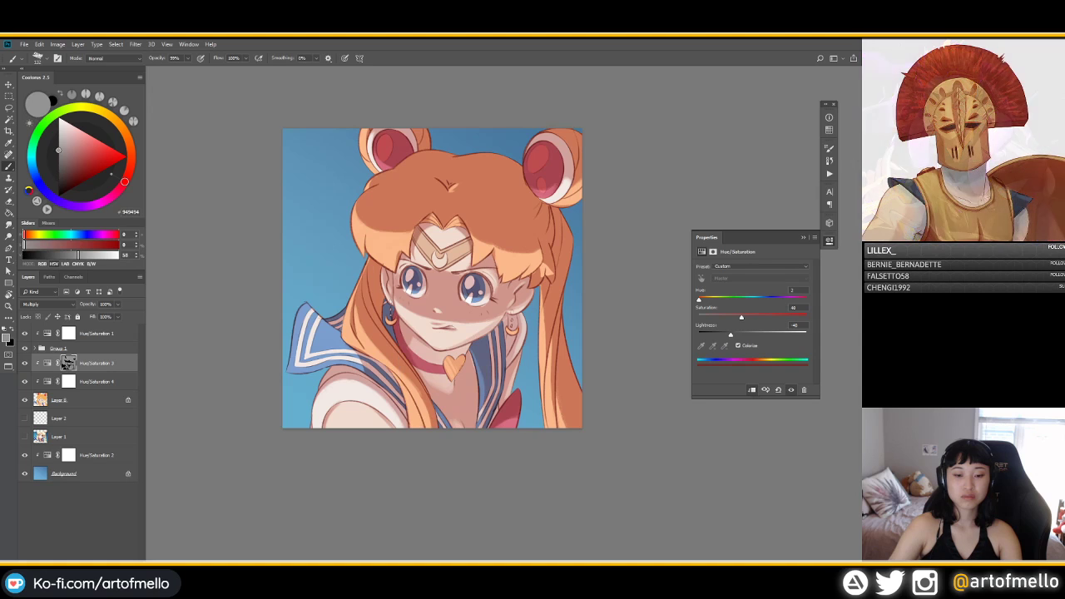
left_click(58, 169)
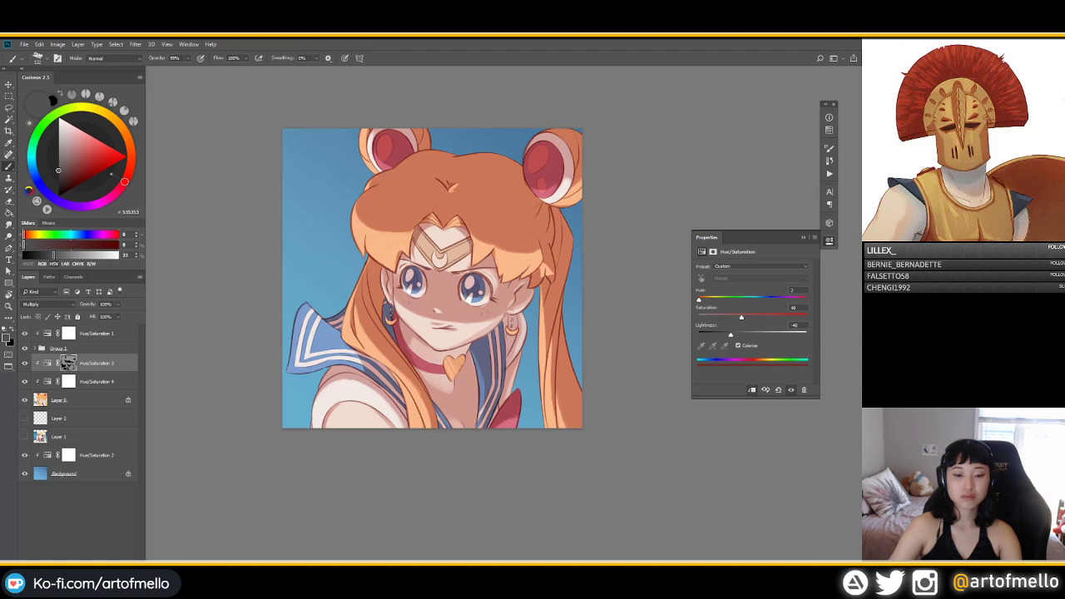
left_click(58, 150)
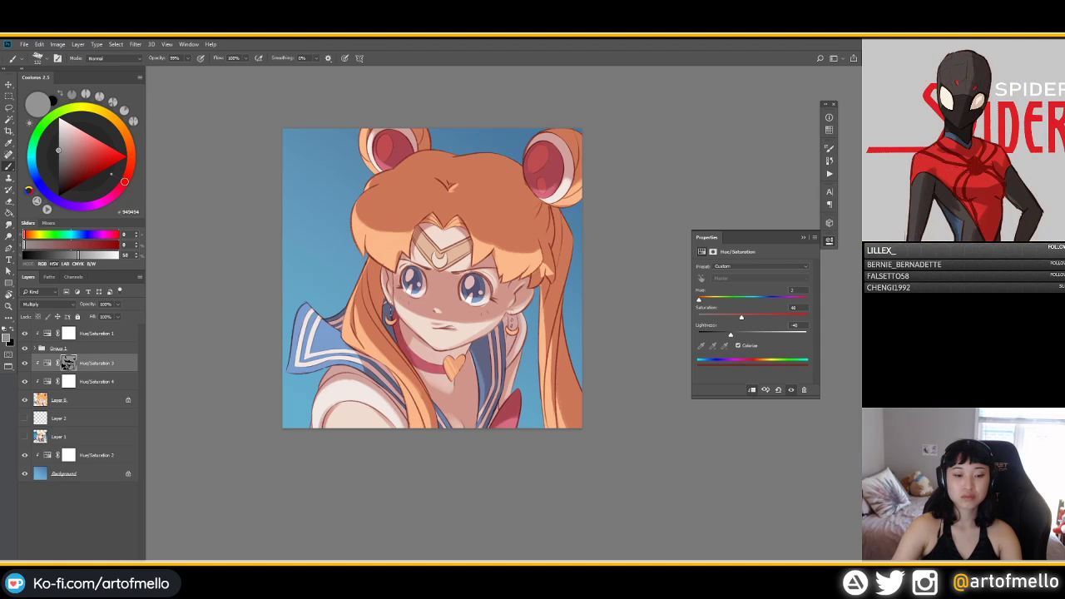
left_click(58, 195)
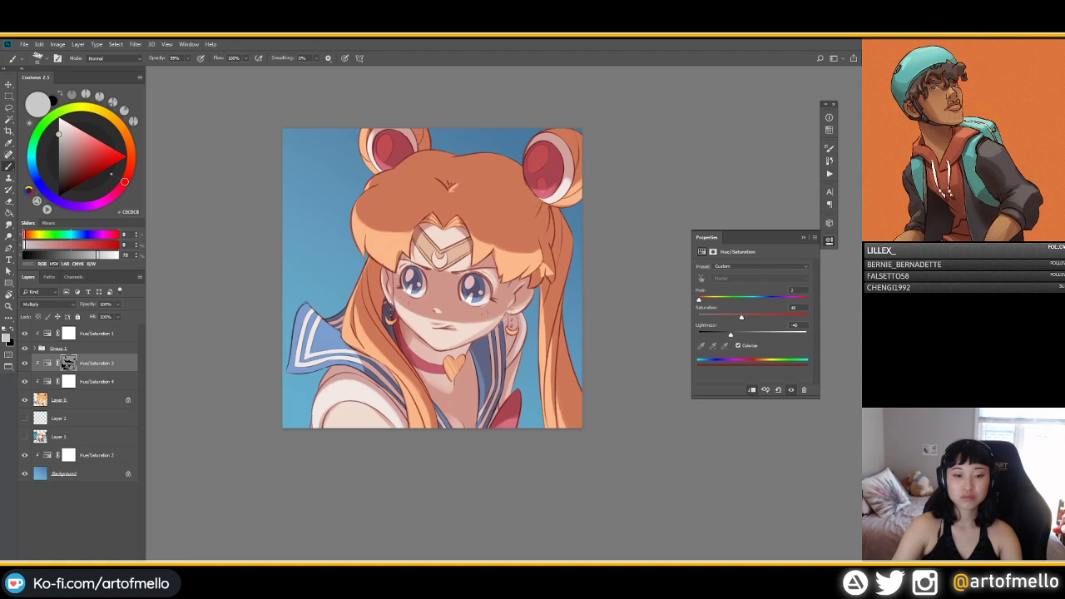
Step: Touch up the shadow on the image's left ear and earring, alternating sampled black, medium gray and light gray
key("r")
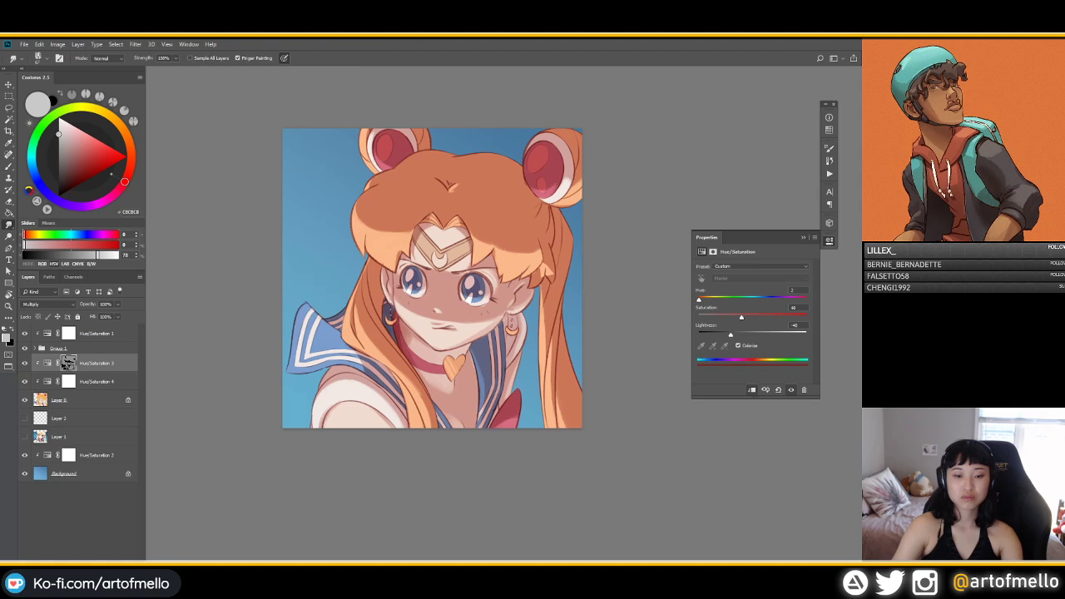
key("b")
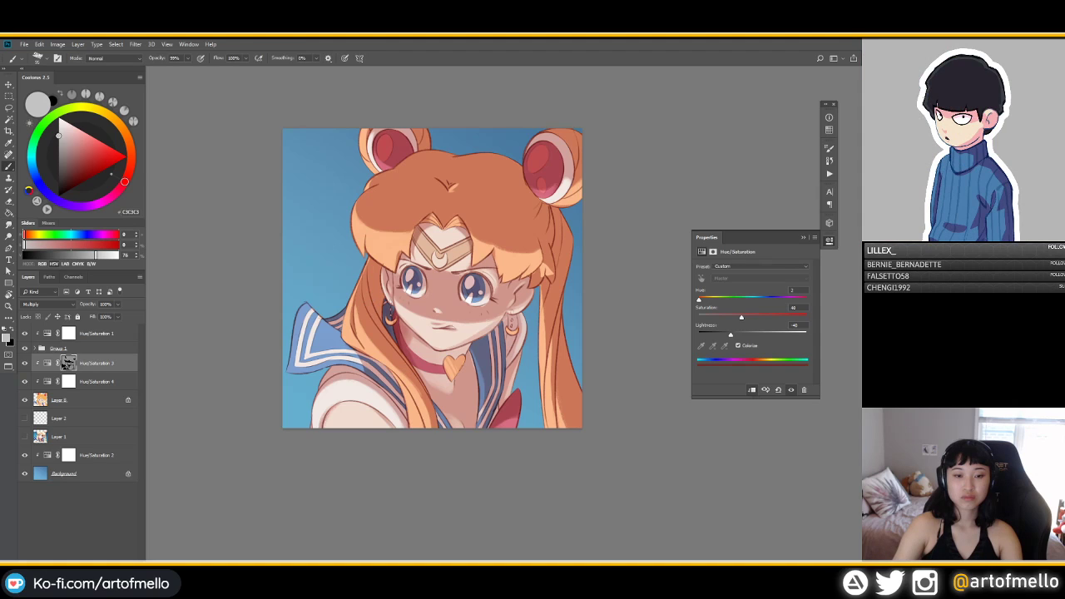
left_click(386, 296, "alt")
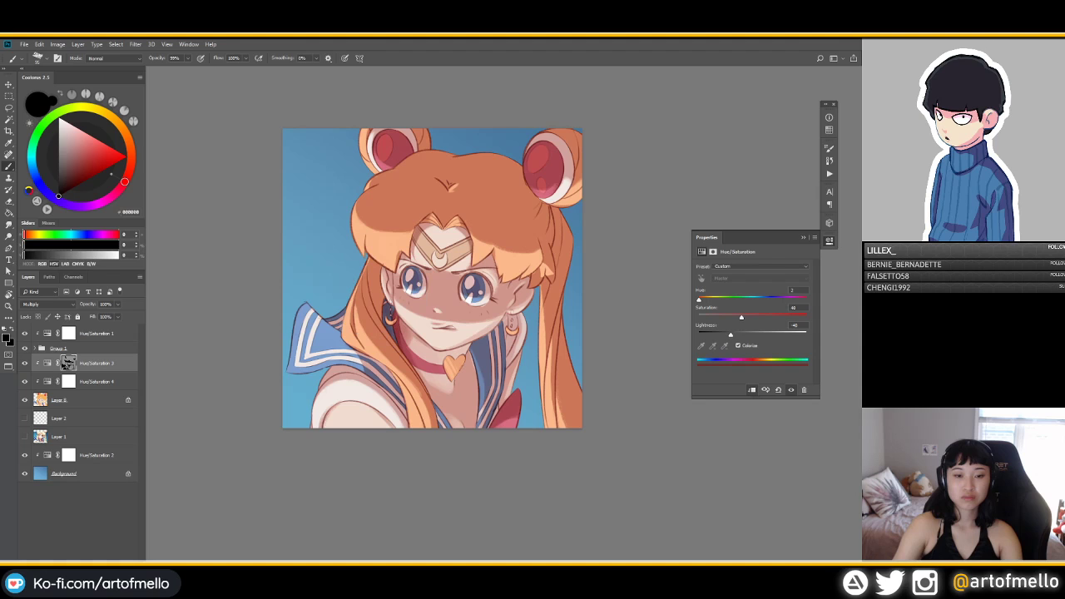
left_click(388, 281, "alt")
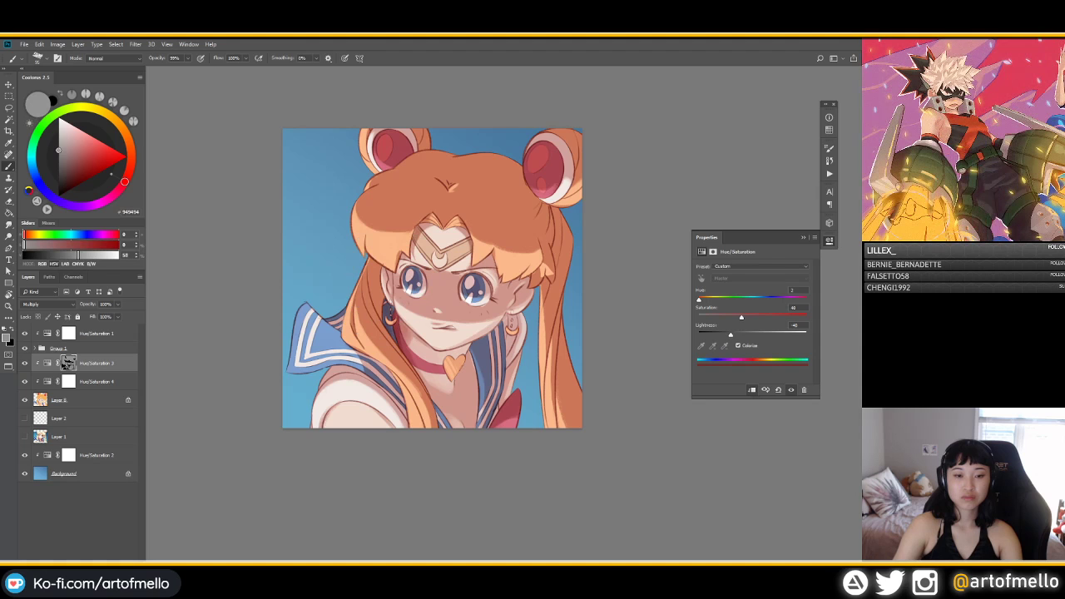
left_click_drag(383, 274, 384, 287)
left_click(391, 325, "alt")
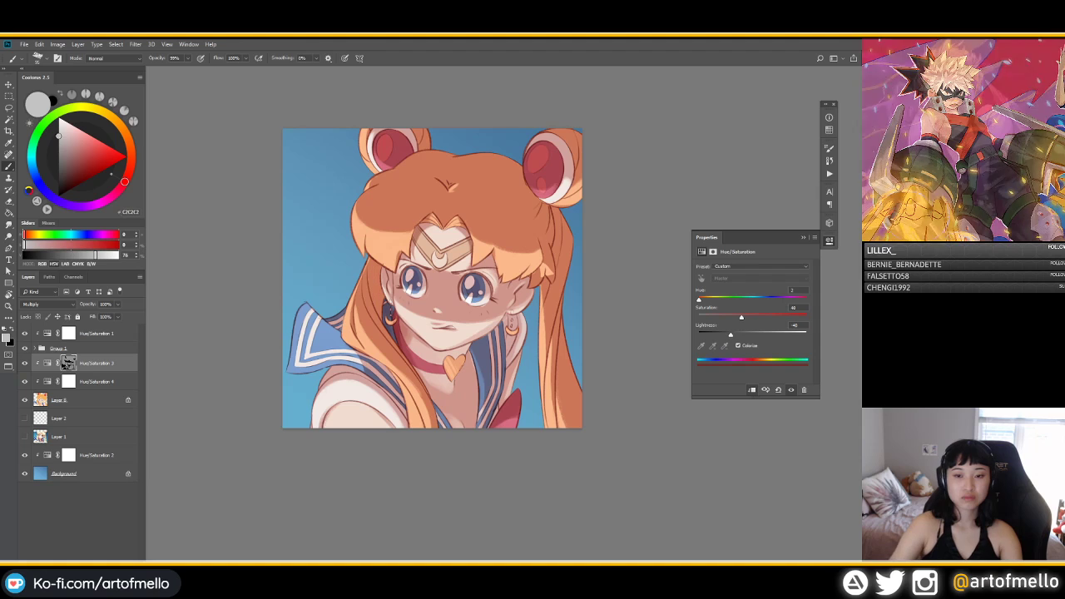
Step: Darken the small notch at the hair parting above the bangs, alternating light gray and sampled medium gray
left_click_drag(551, 227, 552, 242)
key("ctrl+z")
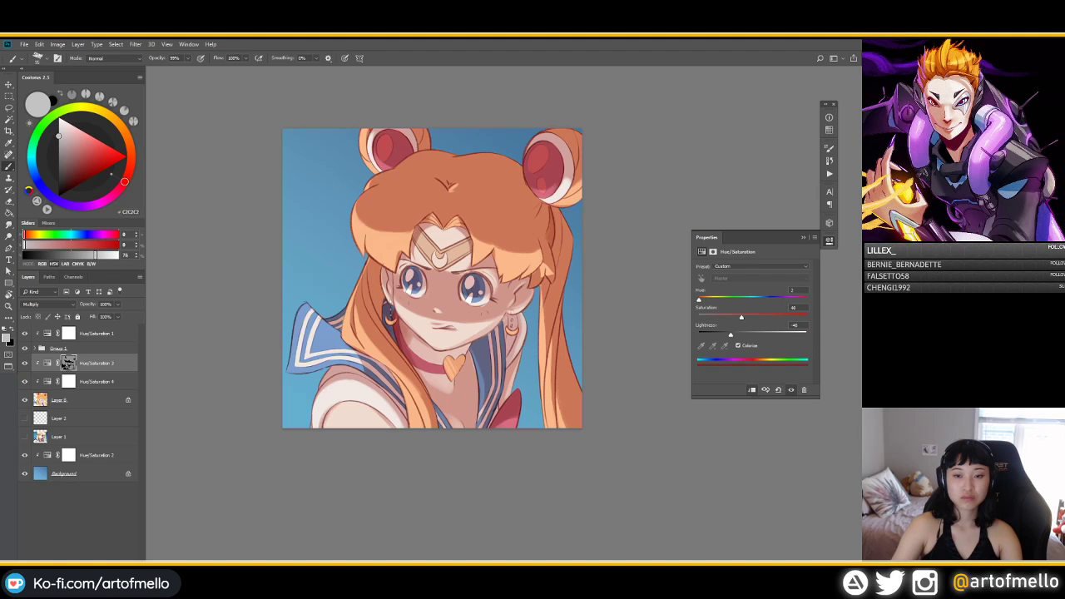
left_click_drag(446, 185, 434, 177)
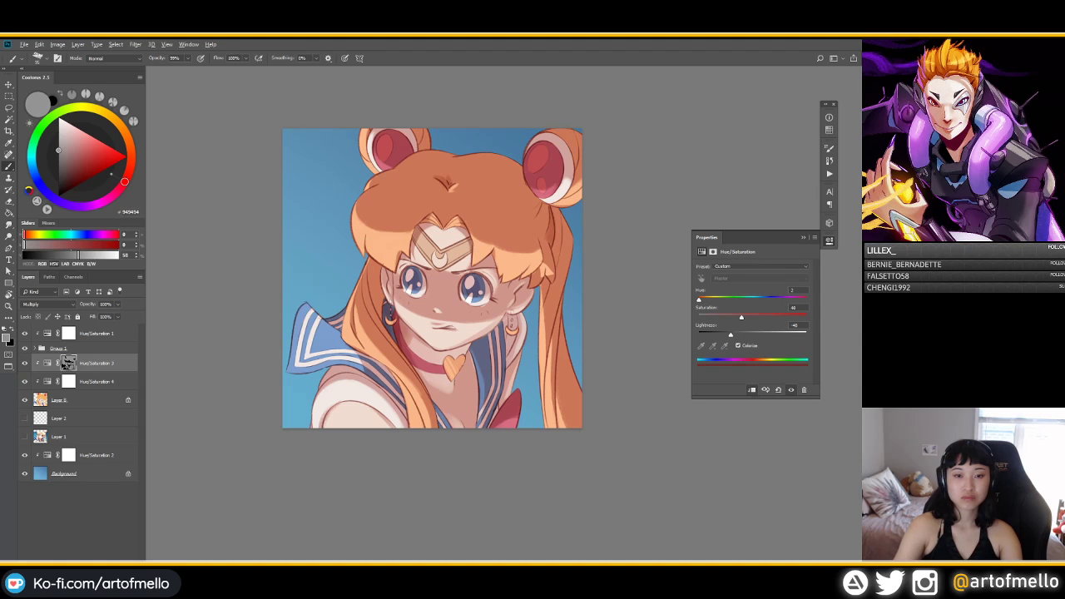
left_click(449, 184, "alt")
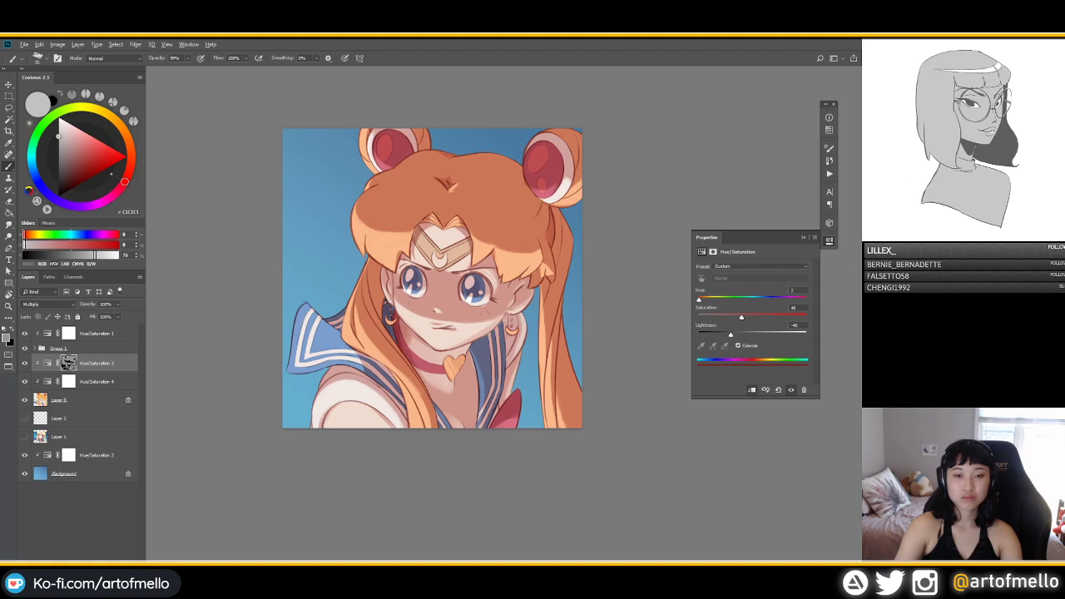
left_click(444, 184, "alt")
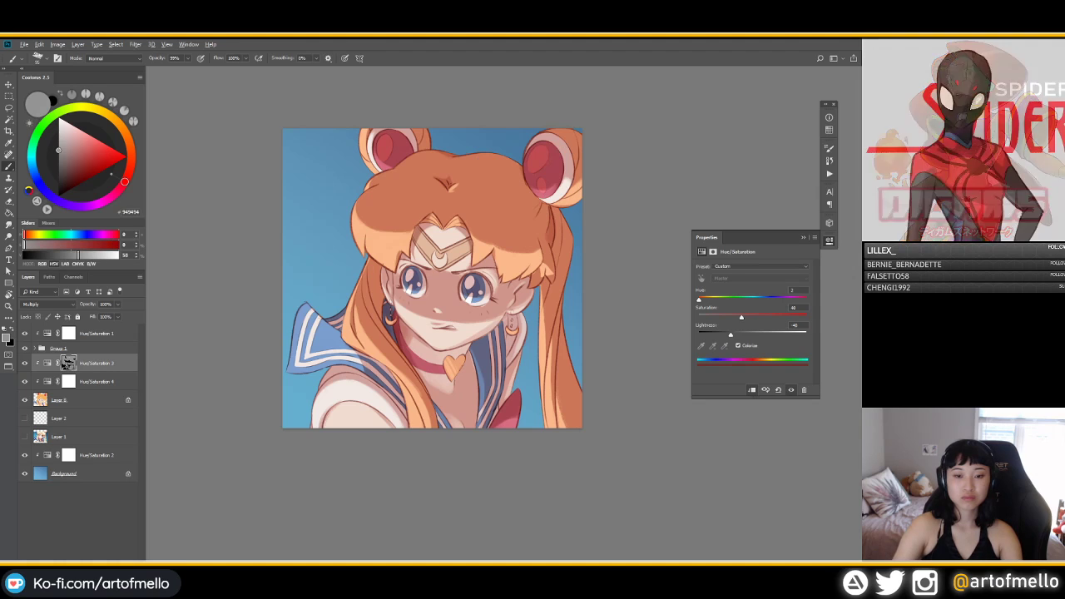
Step: Clean the shadow around the image's left earring with sampled grays, alternating between the Smudge and Brush tools
left_click(386, 320, "alt")
left_click(397, 328, "alt")
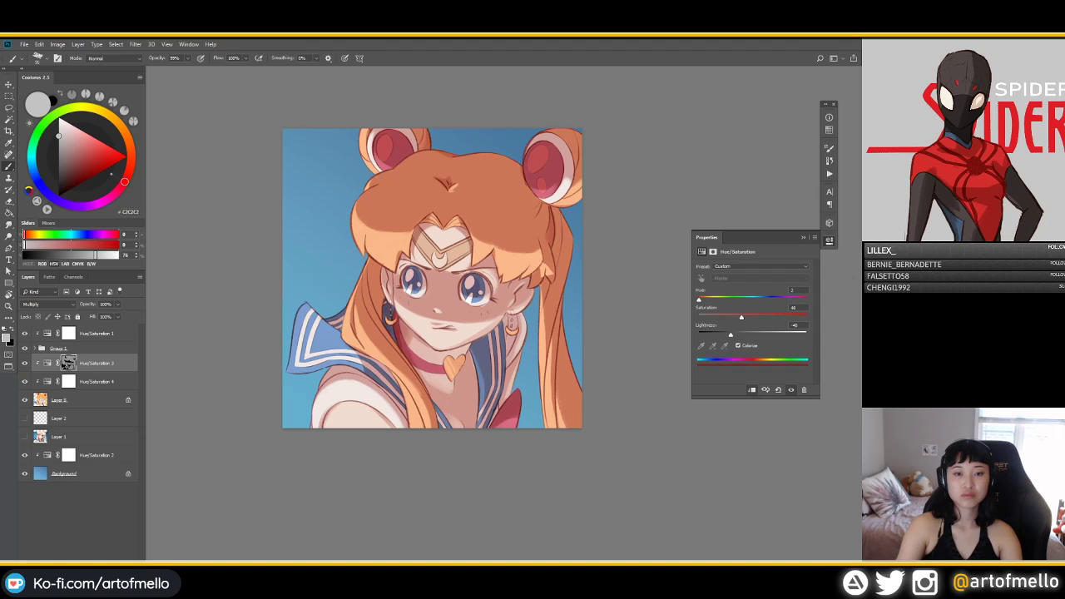
key("r")
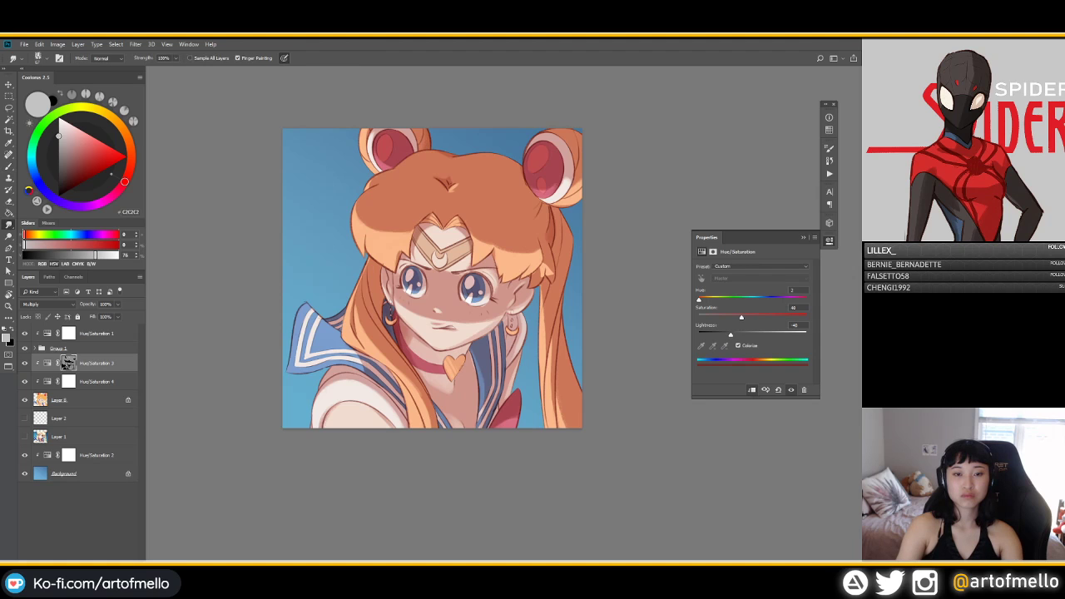
key("b")
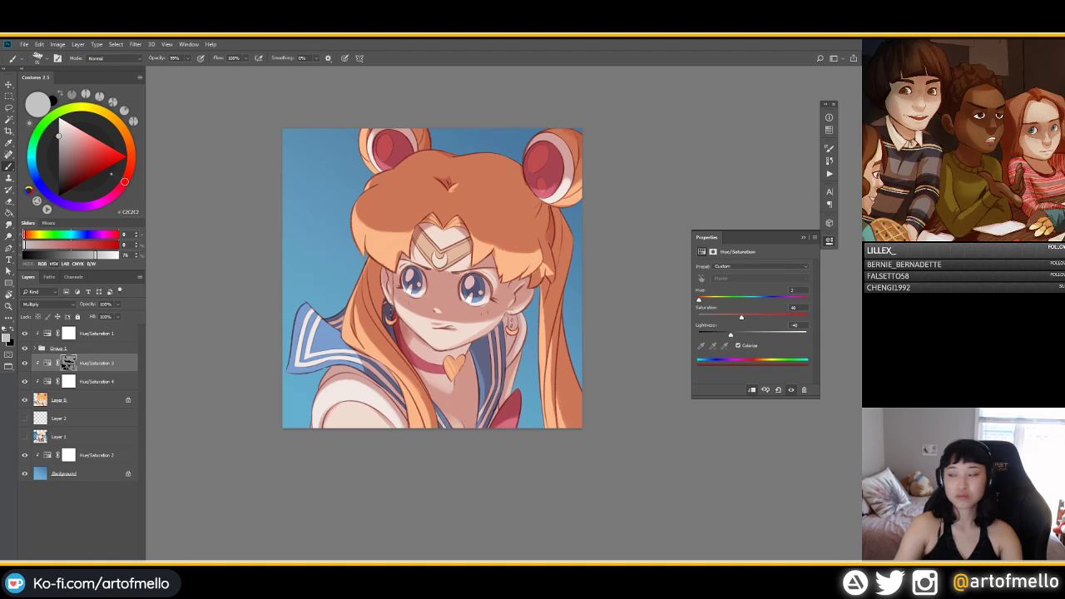
key("r")
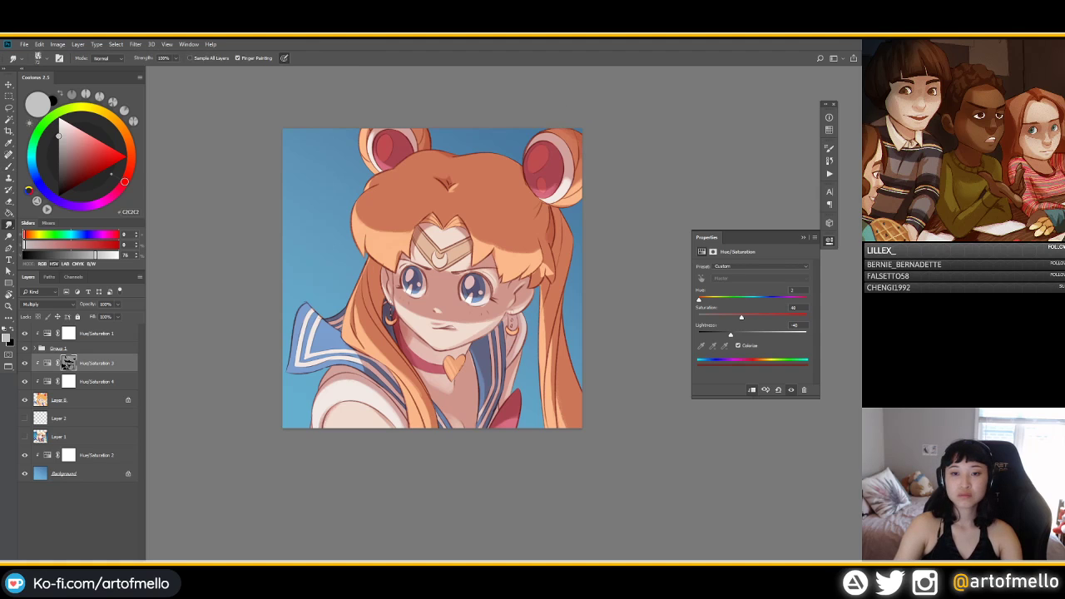
key("b")
Step: Sample medium gray from the image's right hair bun and resize the brush, setting its opacity to 100%
left_click(565, 149, "alt")
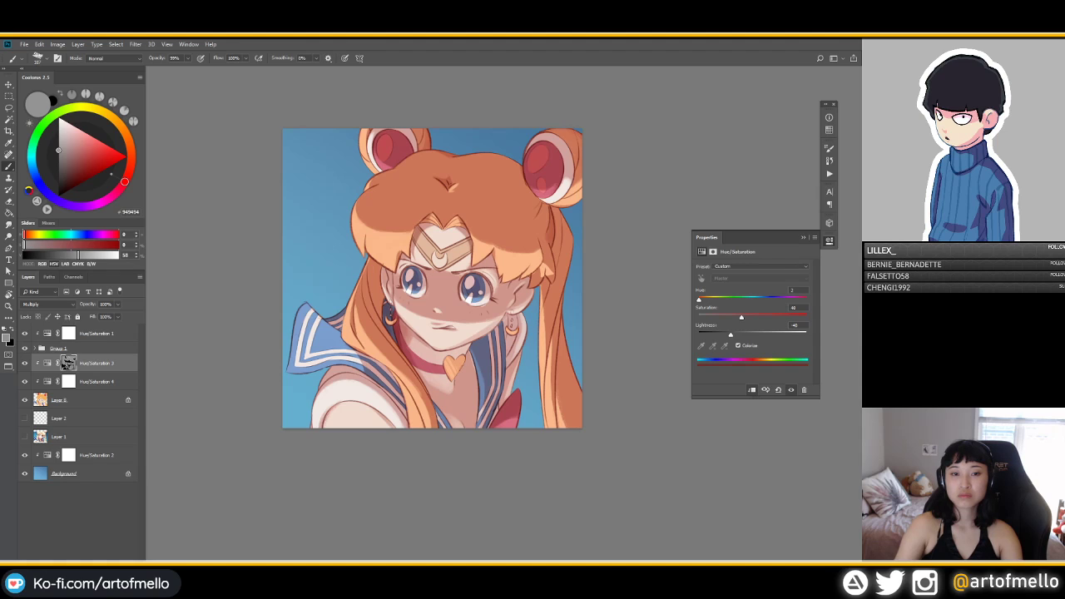
right_click(490, 185, "alt")
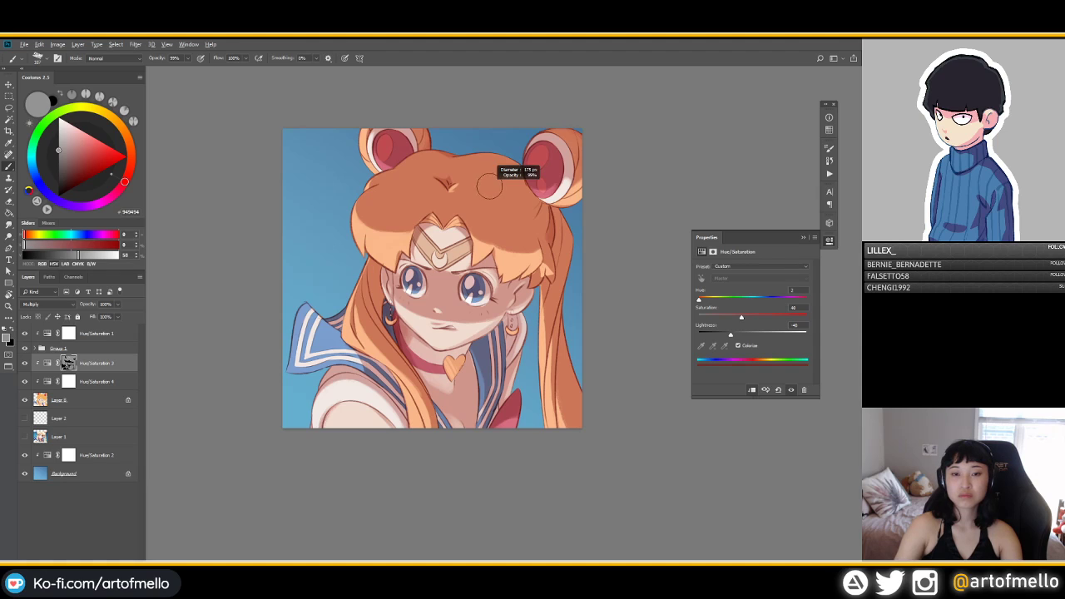
right_click(491, 186, "alt")
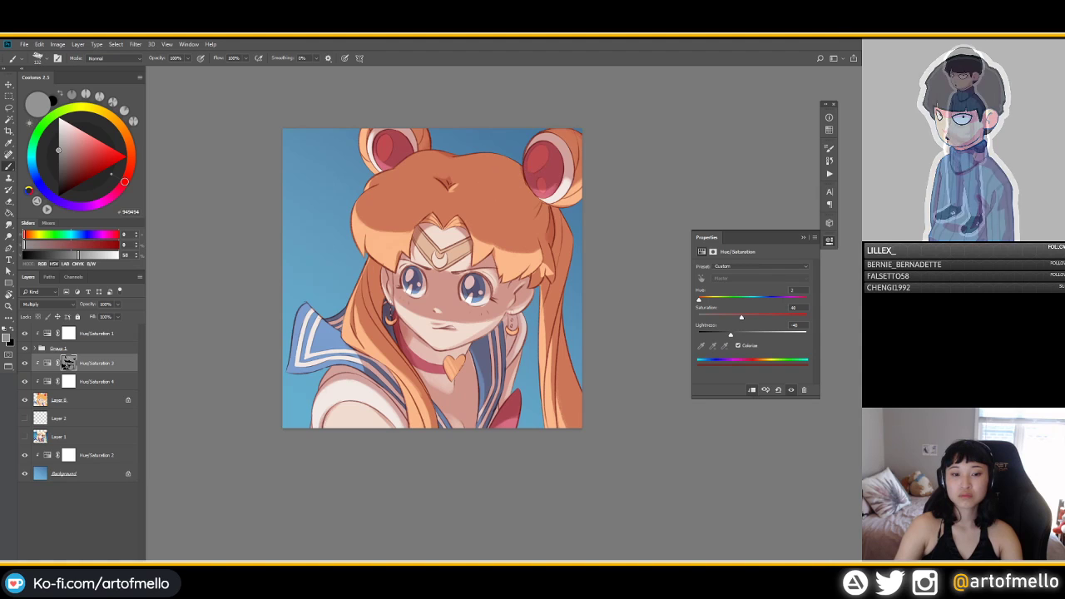
Step: Try a medium-gray shadow dab on the white shoulder with a resized brush, and undo it
scroll(523, 200, "down", 2)
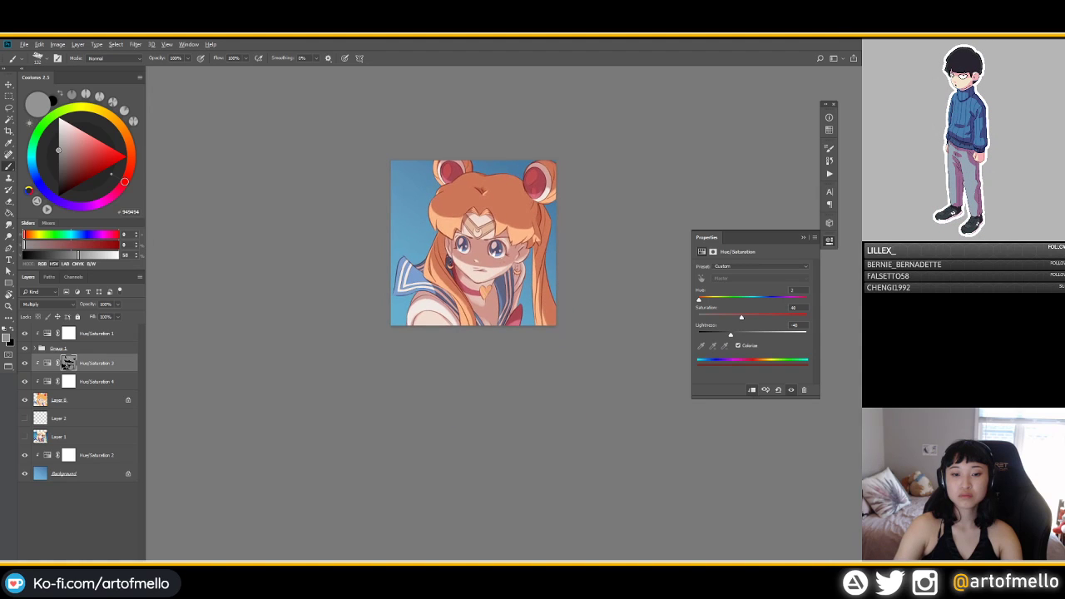
right_click(413, 287, "alt")
left_click(440, 313)
key("ctrl+z")
right_click(449, 303, "alt")
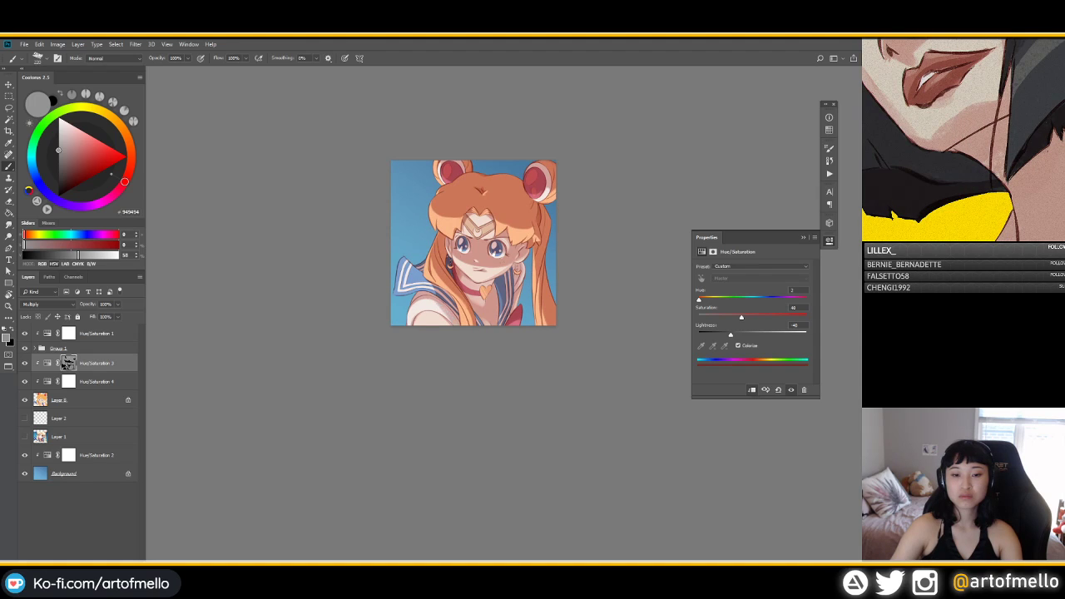
Step: Refine the shadow on the white shoulder and lower chest, alternating sampled black and medium gray
left_click(431, 304, "alt")
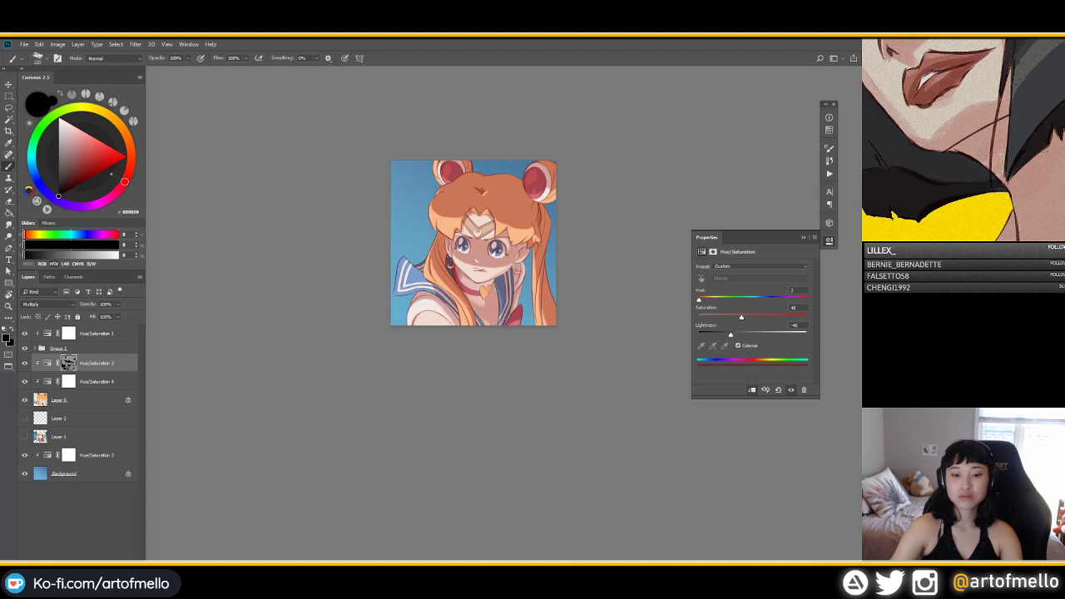
left_click(439, 309, "alt")
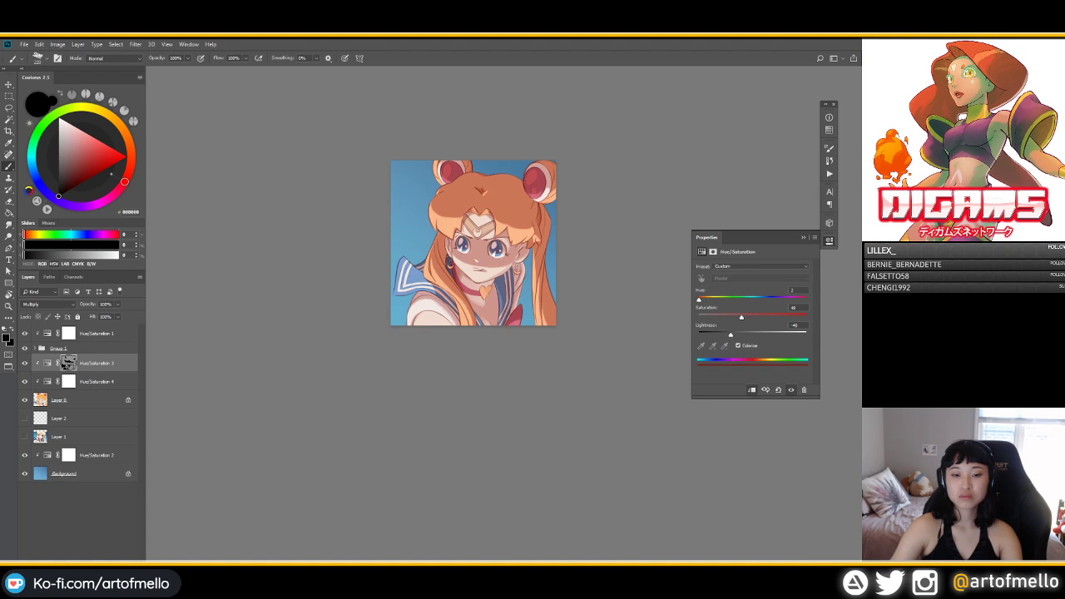
left_click(447, 317, "alt")
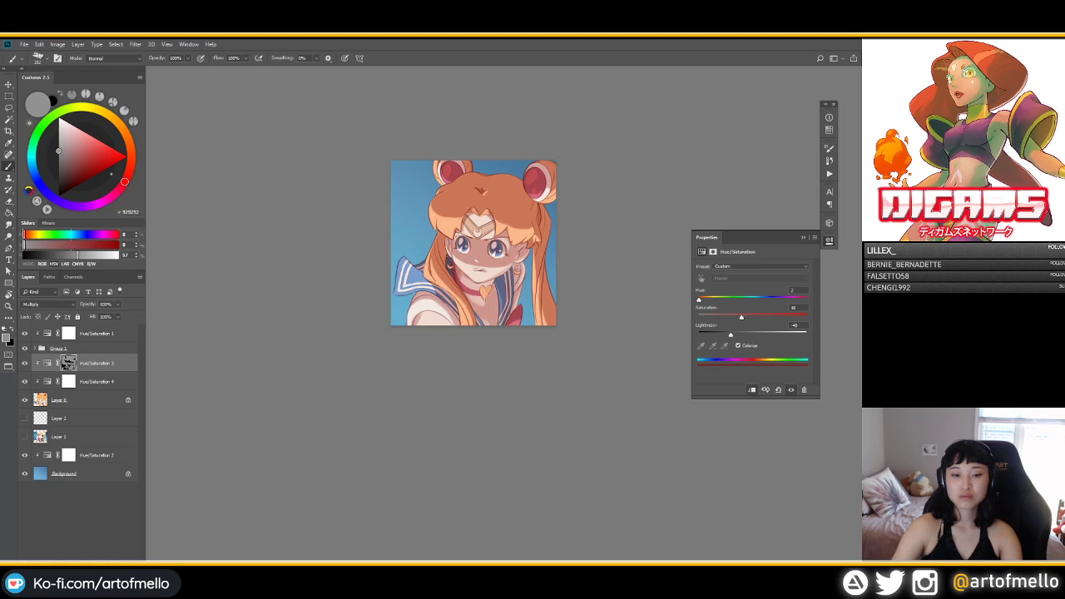
left_click(428, 314, "alt")
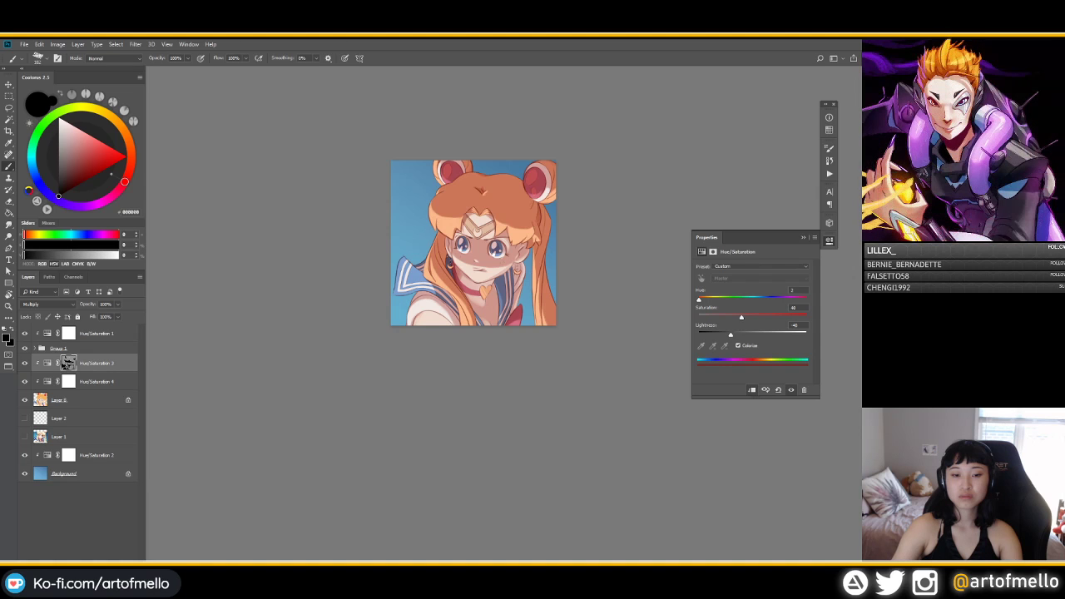
left_click(416, 320, "alt")
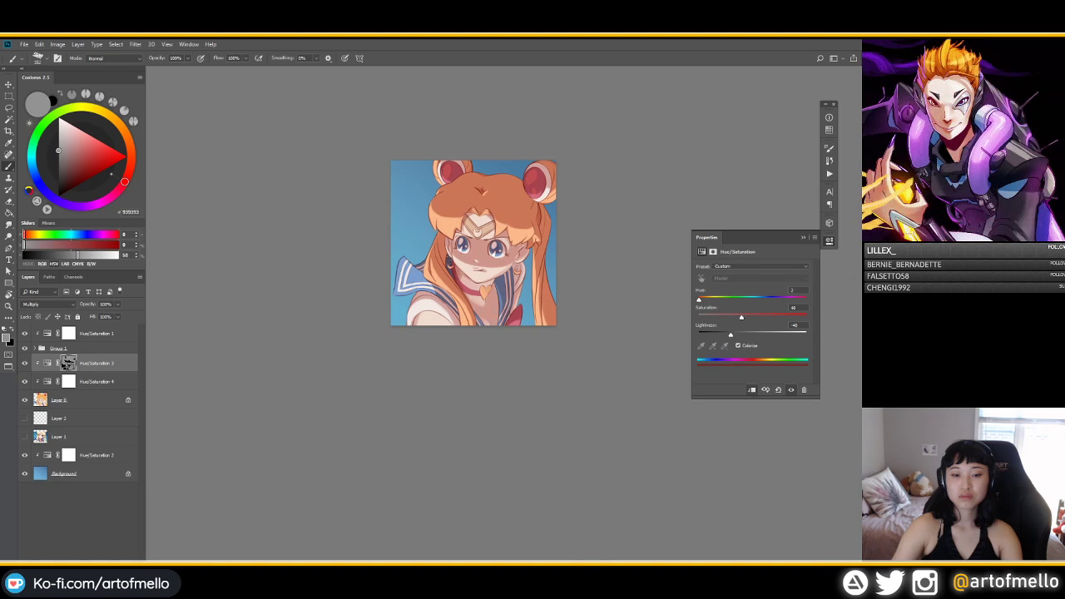
left_click(417, 320, "alt")
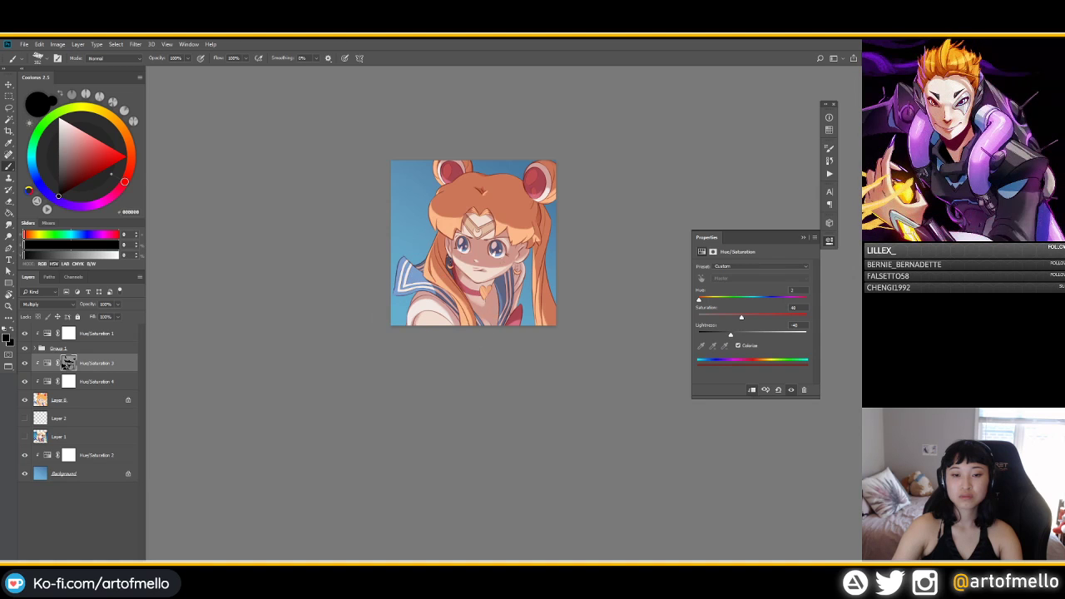
left_click(483, 316, "alt")
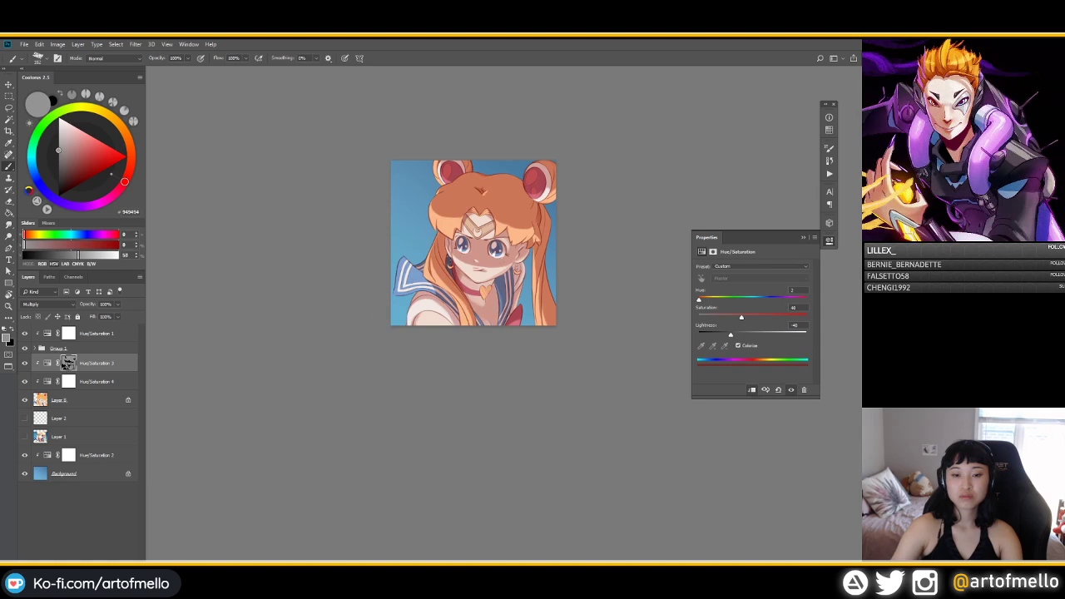
left_click(482, 316, "alt")
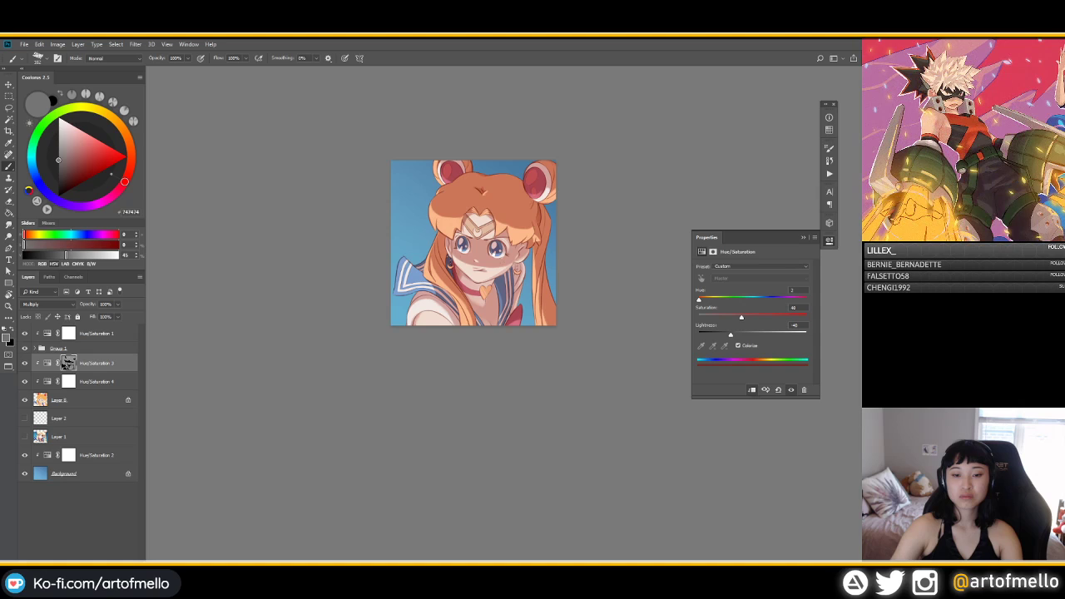
Step: Sample medium gray 949494 and dark gray 444444 for the mask, switching briefly to the Smudge tool and back to the Brush
left_click(388, 201, "alt")
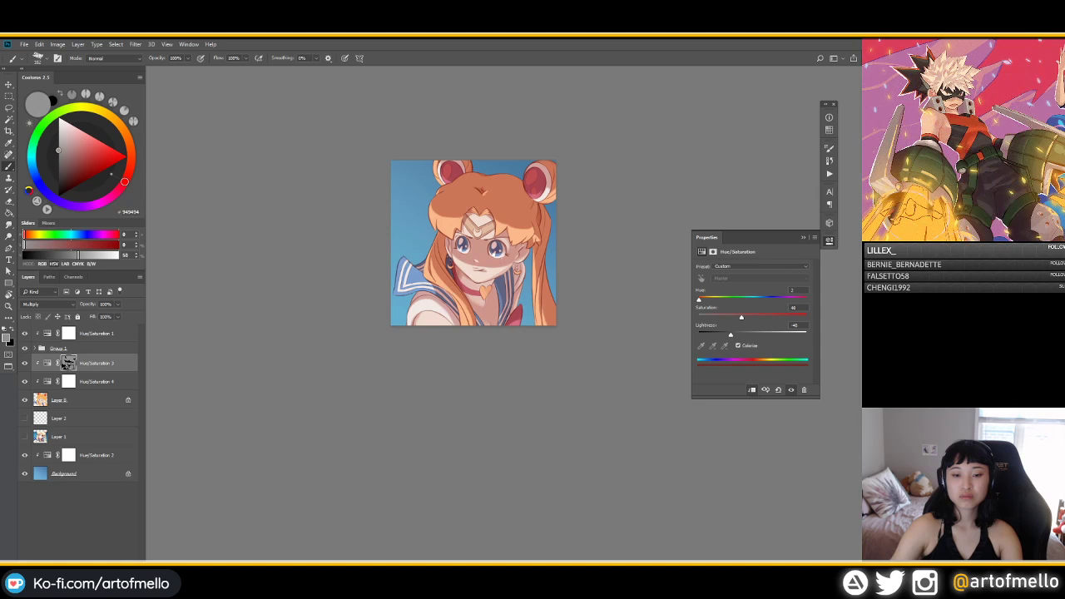
left_click(389, 201, "alt")
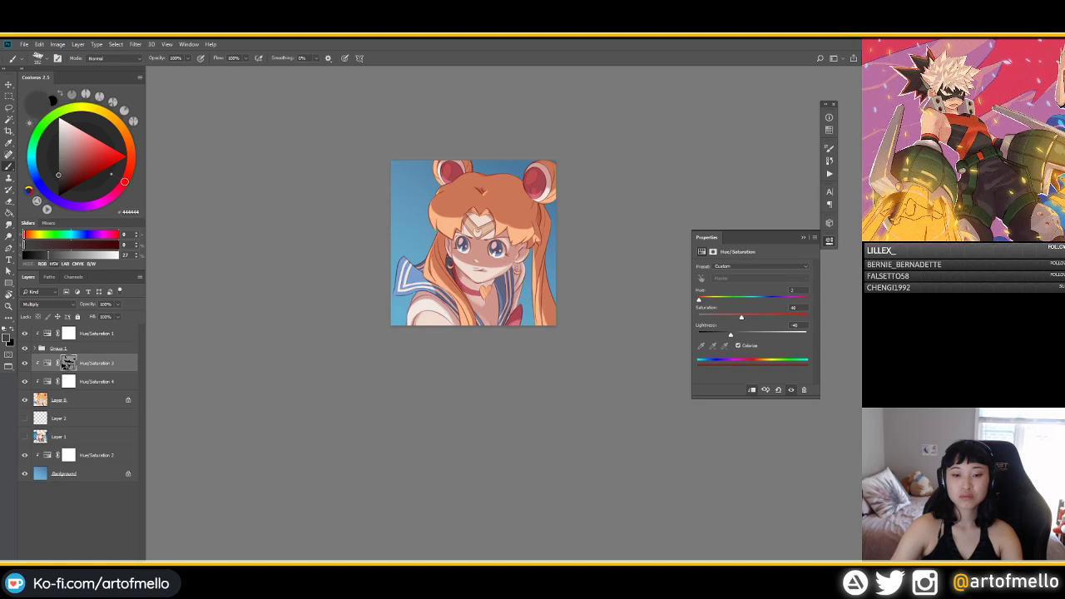
key("r")
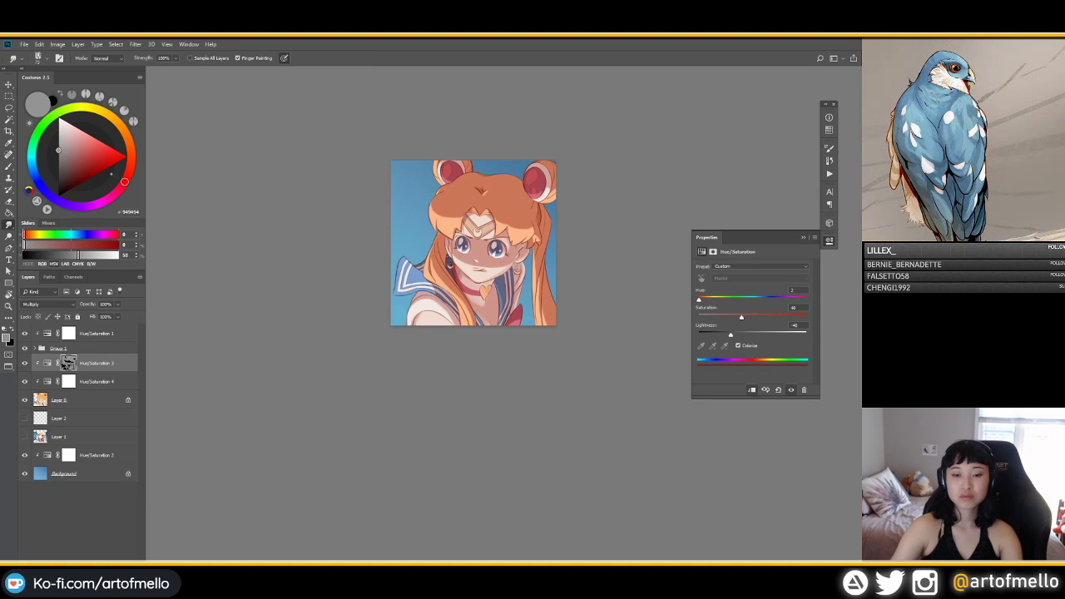
key("b")
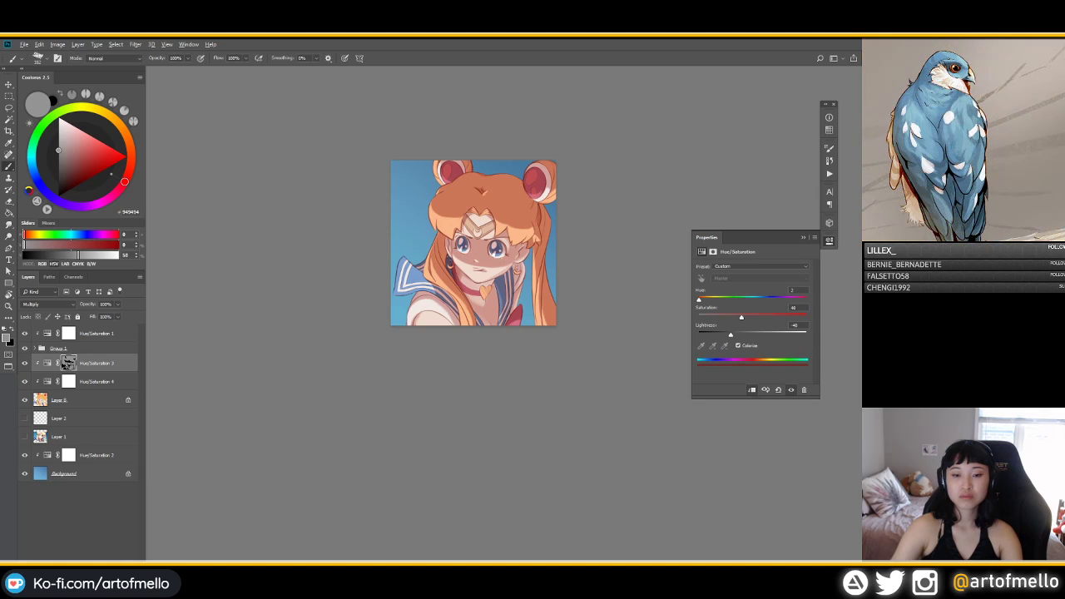
Step: Refine the mask's shadow on the lower chest near the red bow, alternating sampled medium gray with black
left_click(58, 173)
left_click(515, 308, "alt")
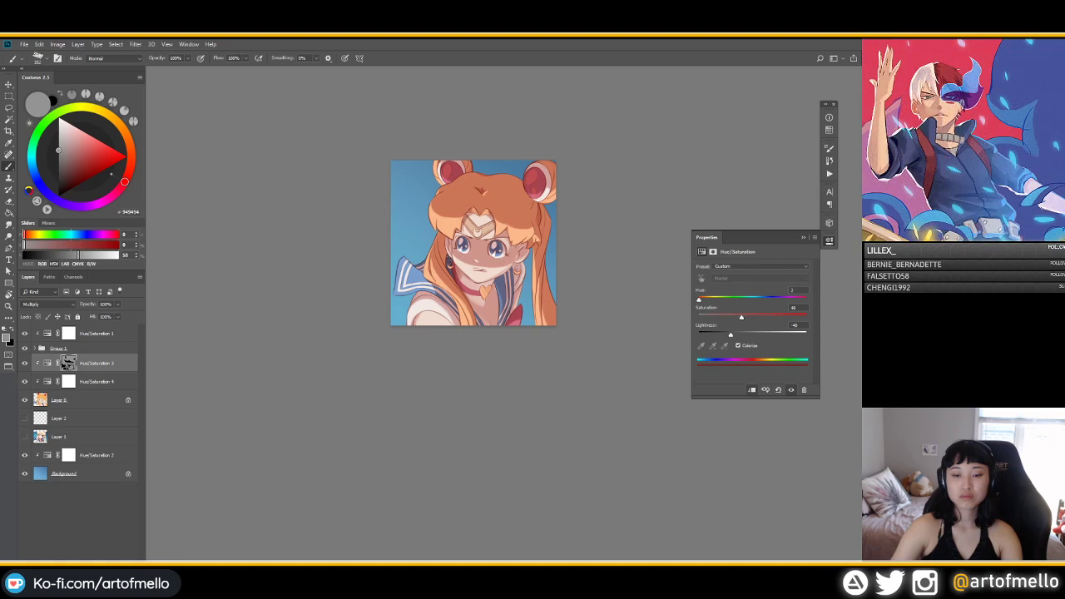
left_click(514, 308, "alt")
key("x")
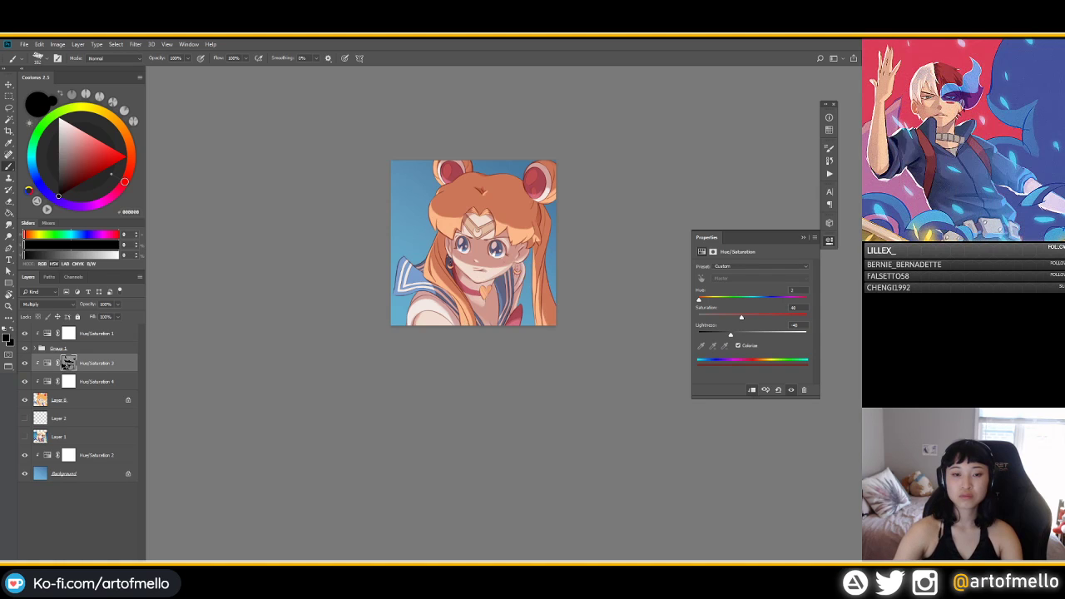
key("x")
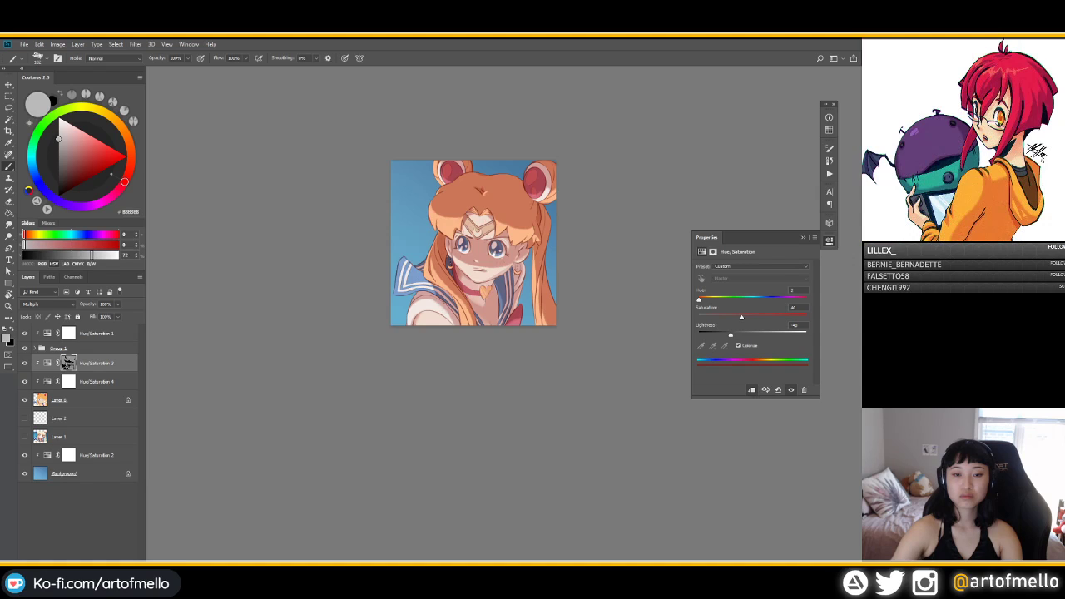
key("x")
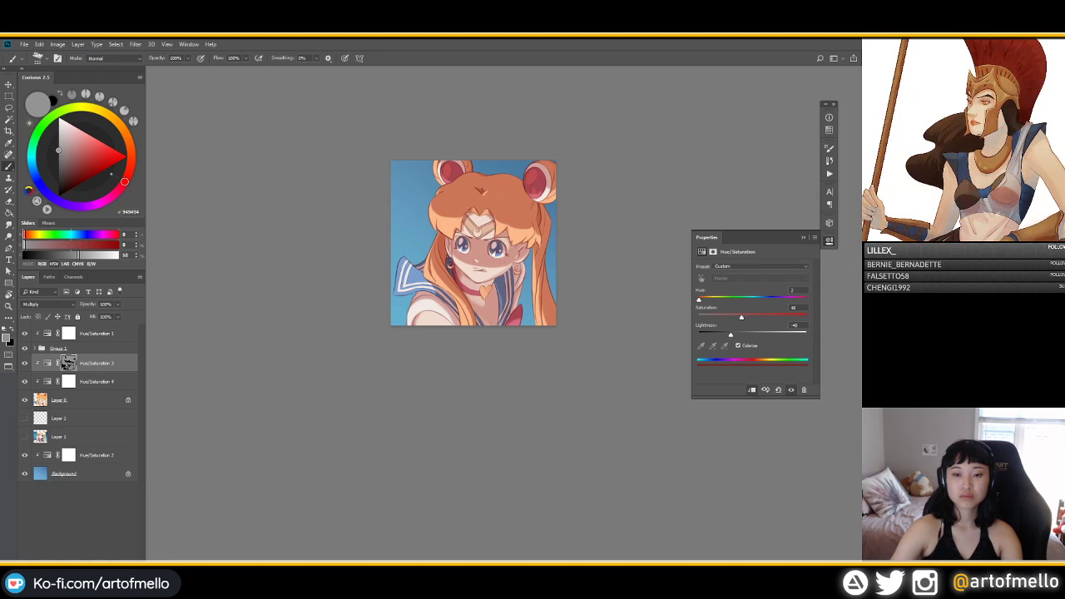
Step: Sample medium gray, black and light gray to rework the shadow along the image's right ponytail
left_click(535, 228, "alt")
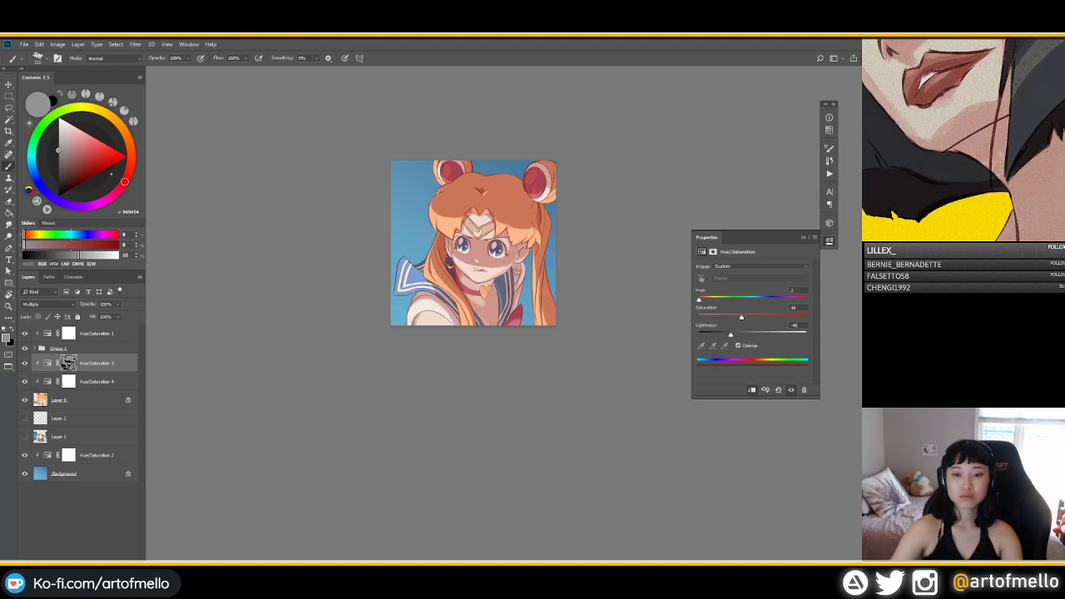
left_click(535, 236, "alt")
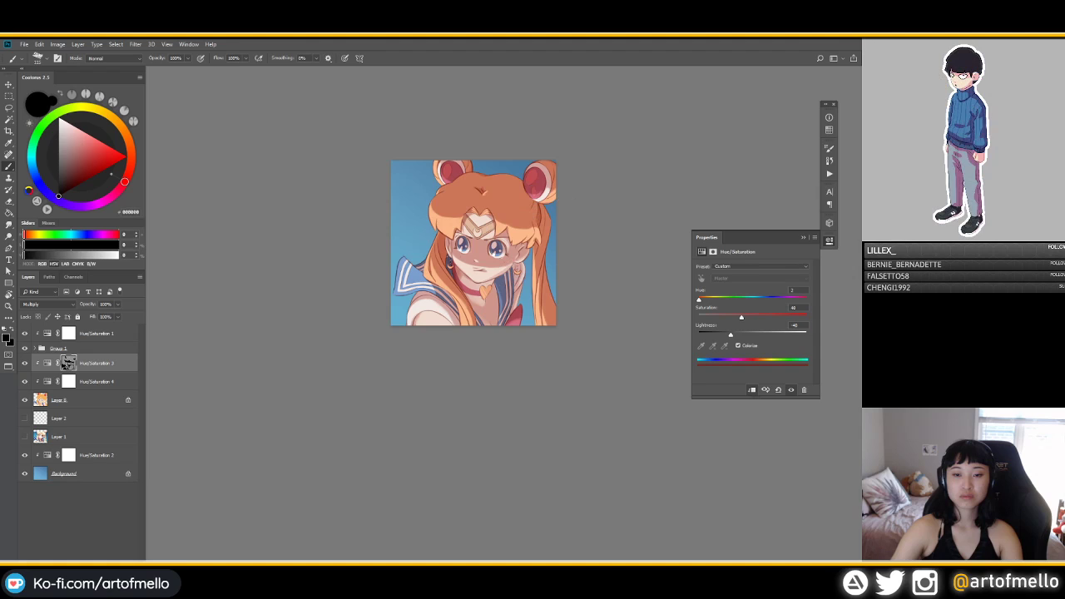
left_click(534, 259, "alt")
left_click(535, 217, "alt")
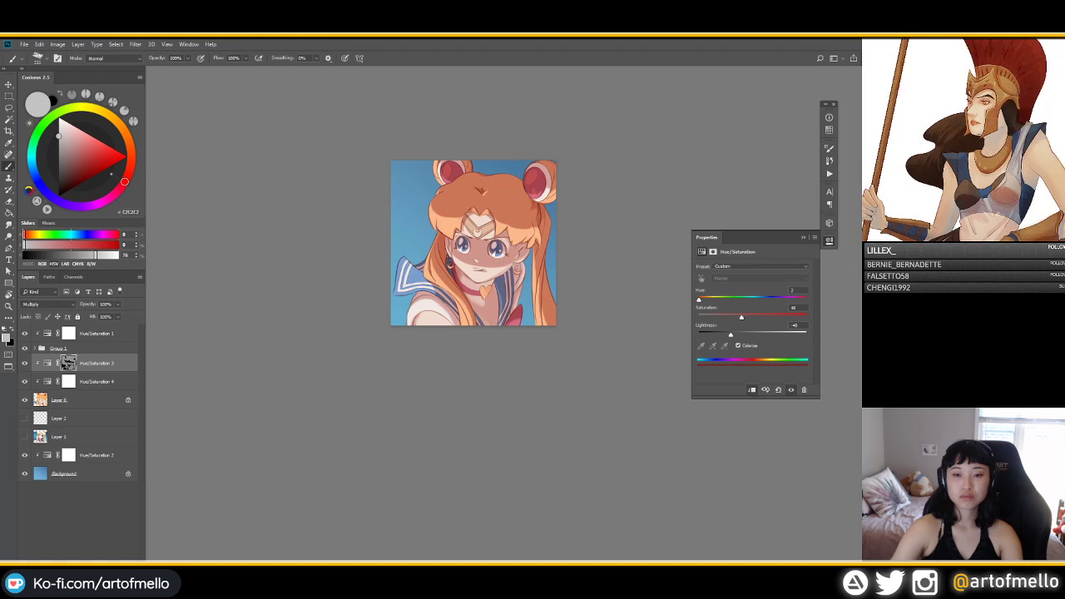
Step: Undo a trial stroke on the image's right ponytail, resize the brush and repaint the outer strand's shadow with light gray BABABA
left_click_drag(549, 217, 549, 232)
key("ctrl+z")
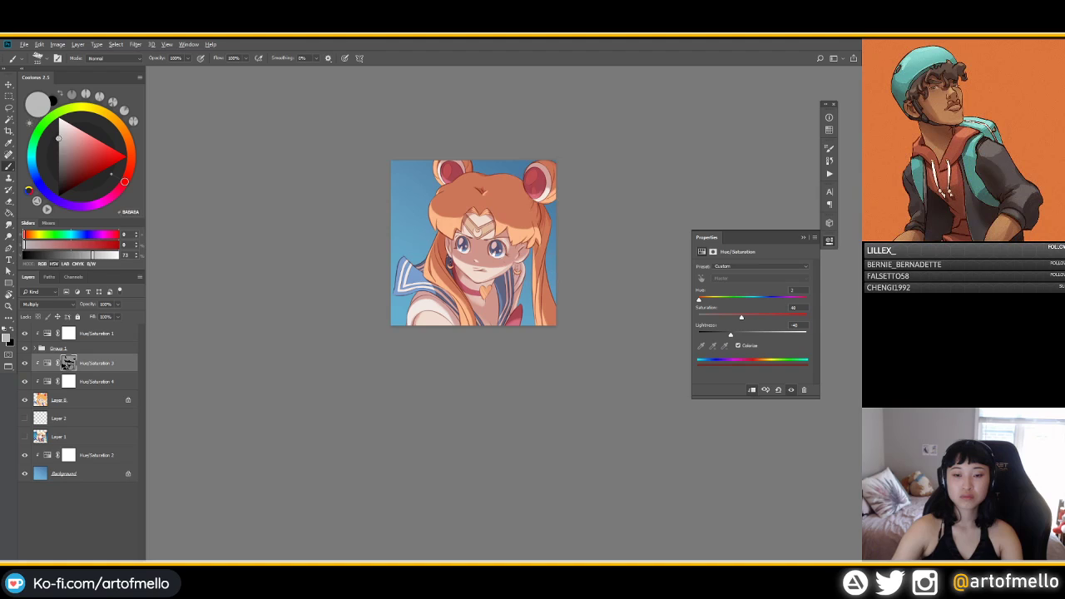
right_click(527, 269, "alt")
left_click_drag(544, 288, 554, 324)
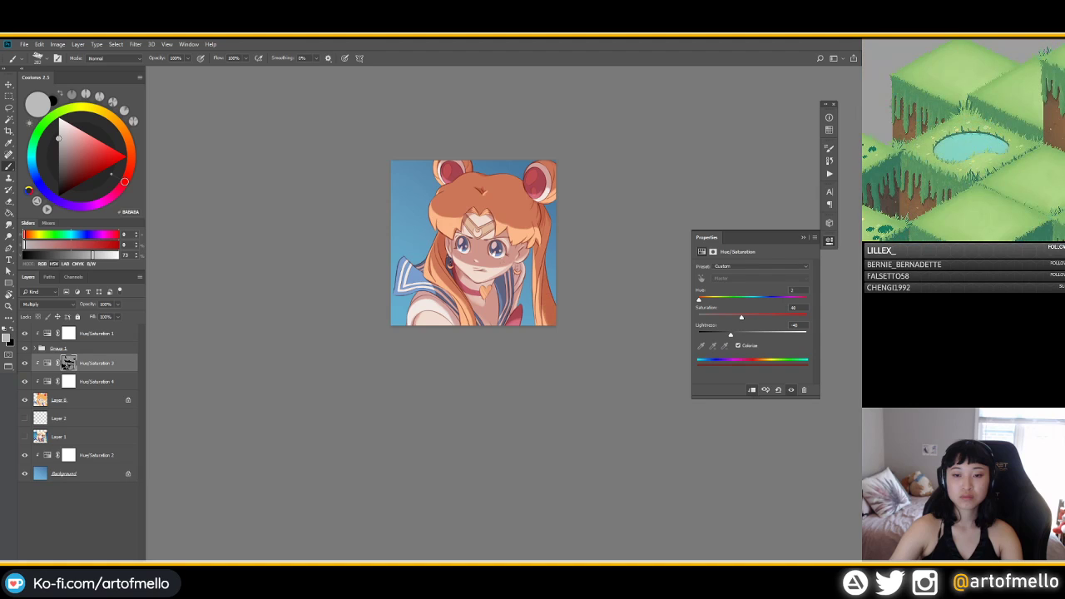
mouse_move(546, 221)
left_mouse_down()
mouse_move(546, 243)
mouse_move(547, 233)
left_mouse_up()
left_click(546, 237, "alt")
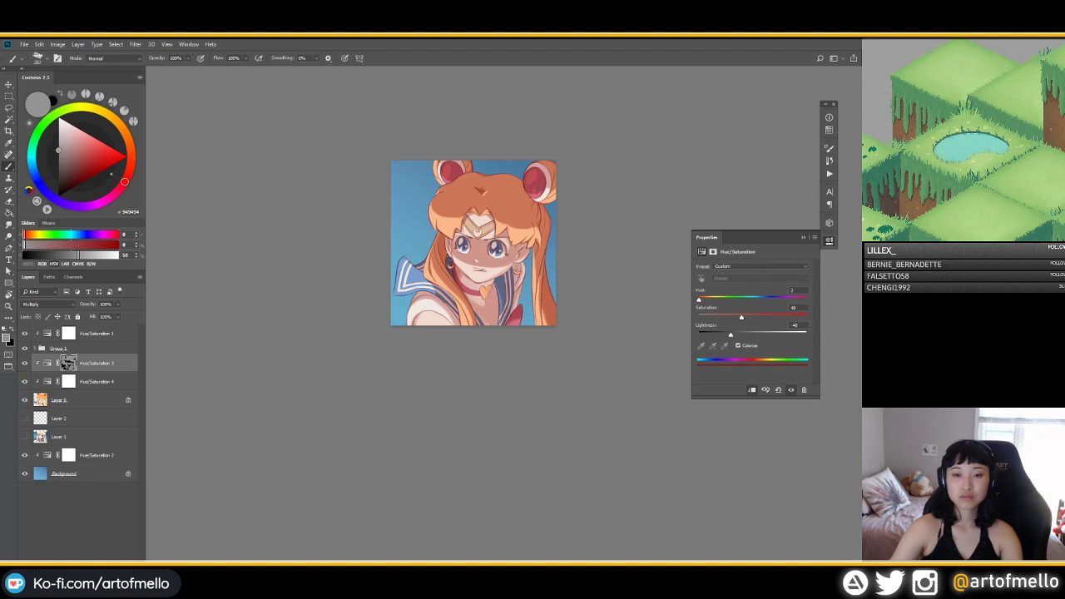
Step: Refine the shadow where the image's right ponytail meets the bangs, using light gray BABABA and black
left_click(533, 218, "alt")
left_click_drag(531, 210, 524, 209)
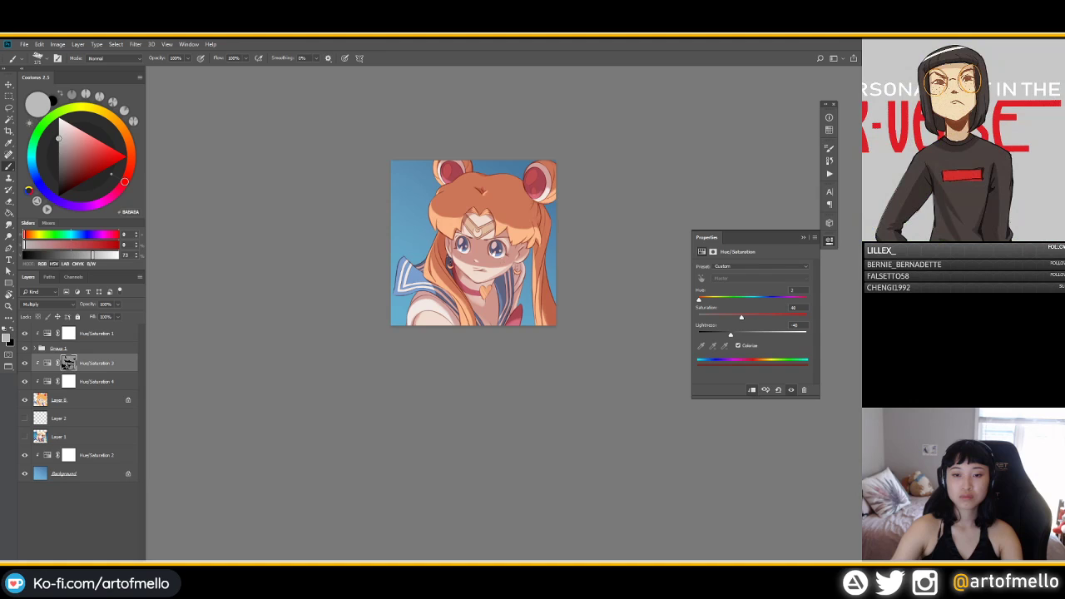
left_click(530, 210, "alt")
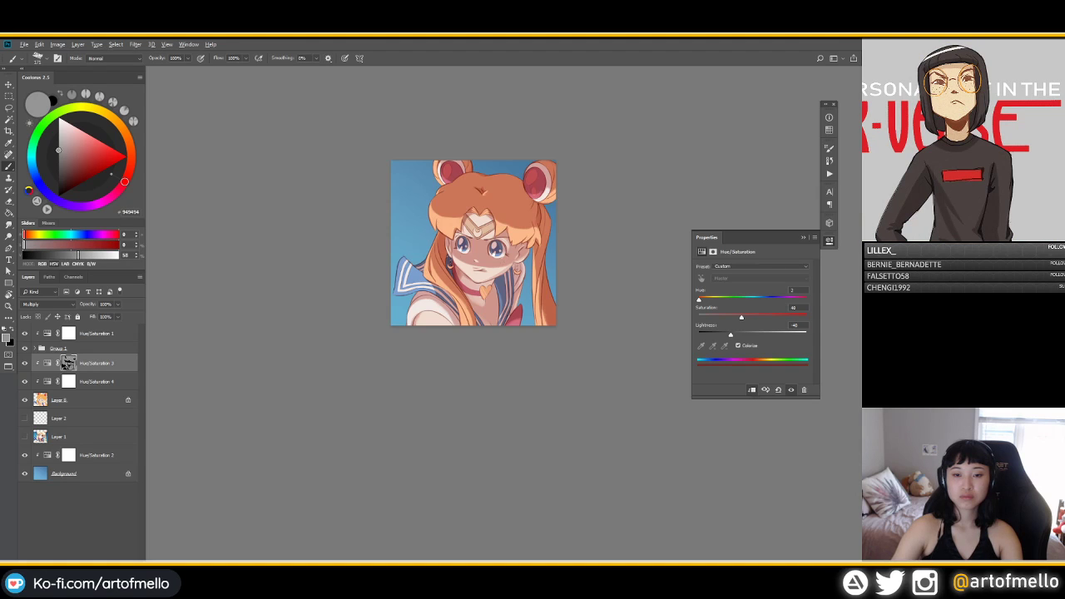
key("x")
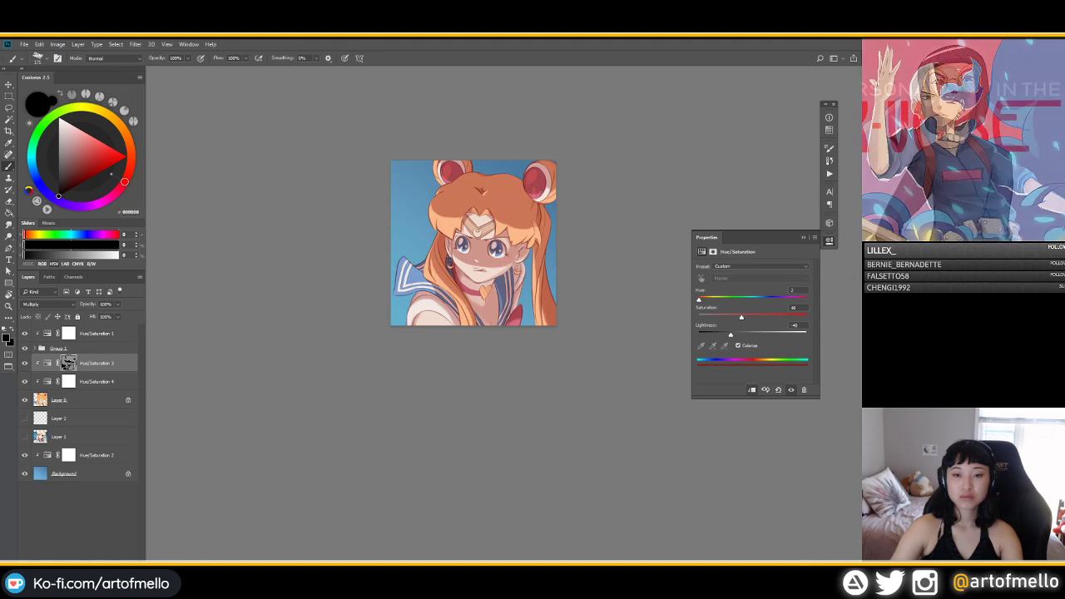
left_click_drag(530, 219, 529, 229)
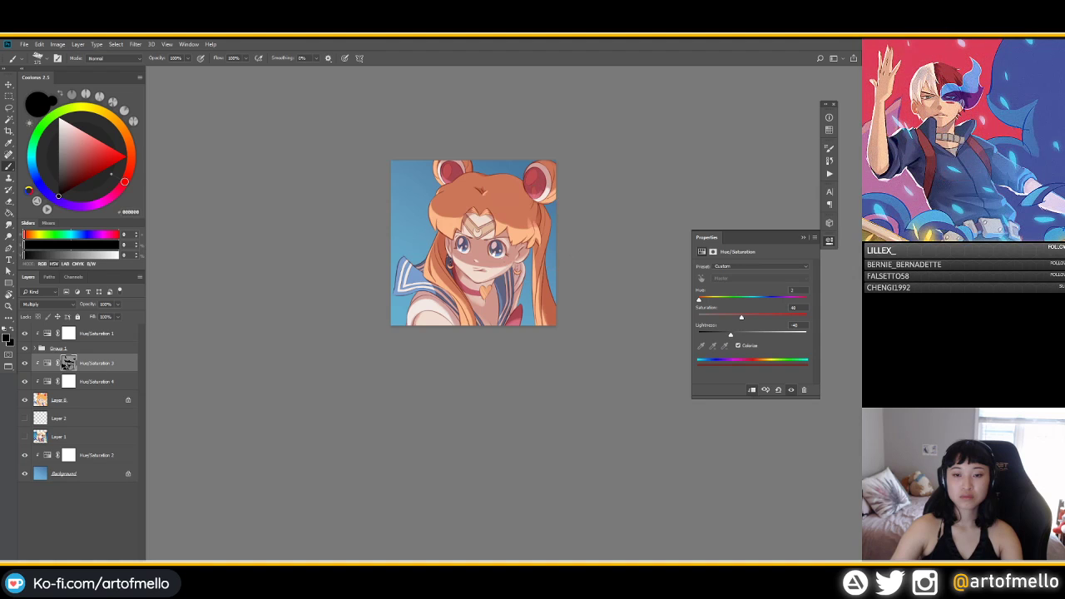
key("x")
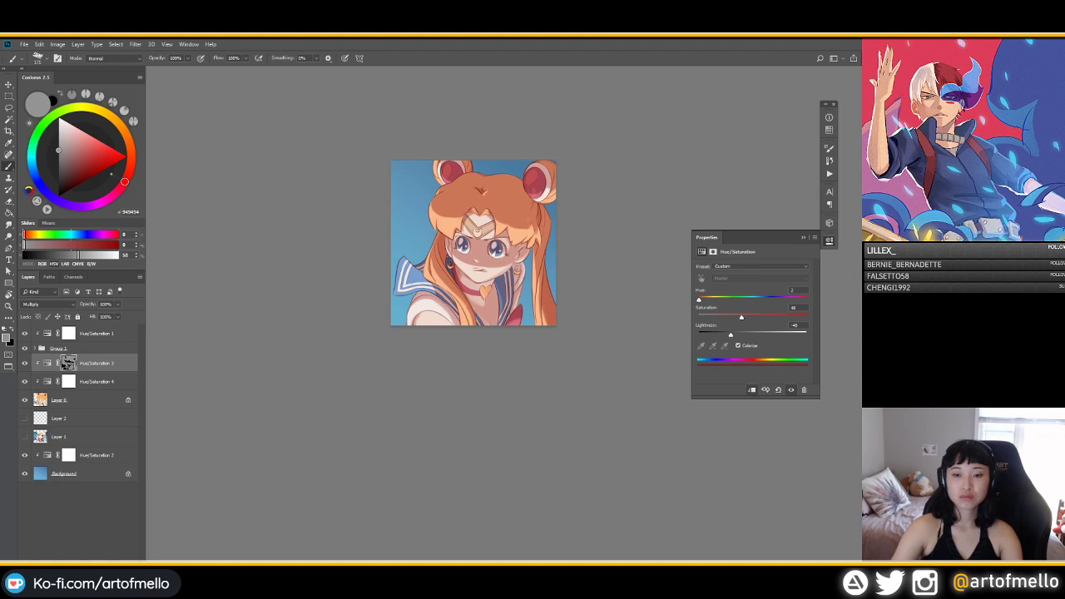
Step: Refine the shadow on the hair crown near the image's right bun, alternating black and medium gray 949494
key("x")
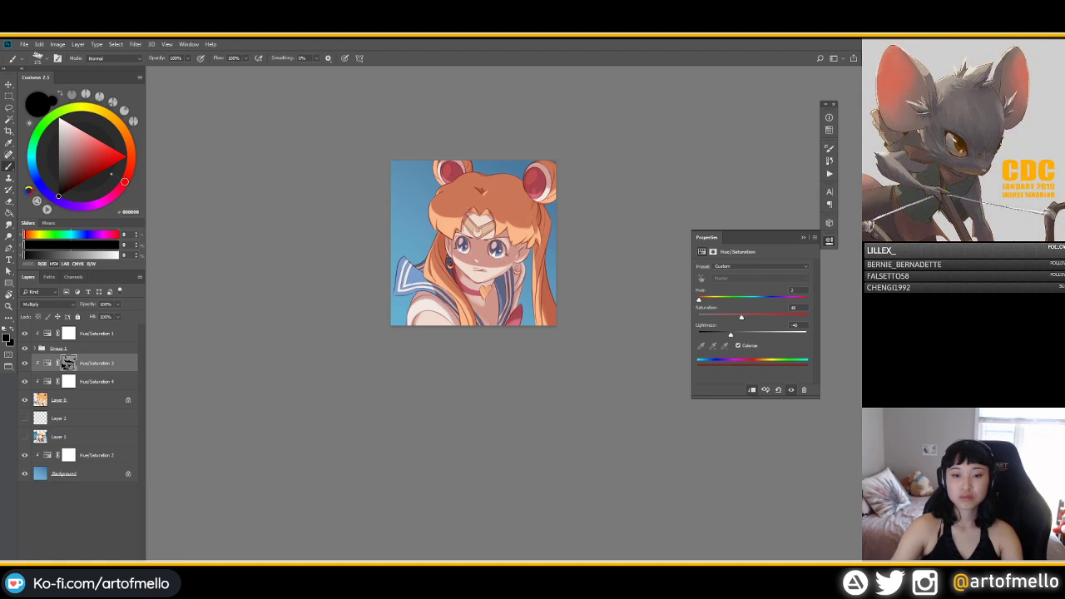
left_click(58, 150)
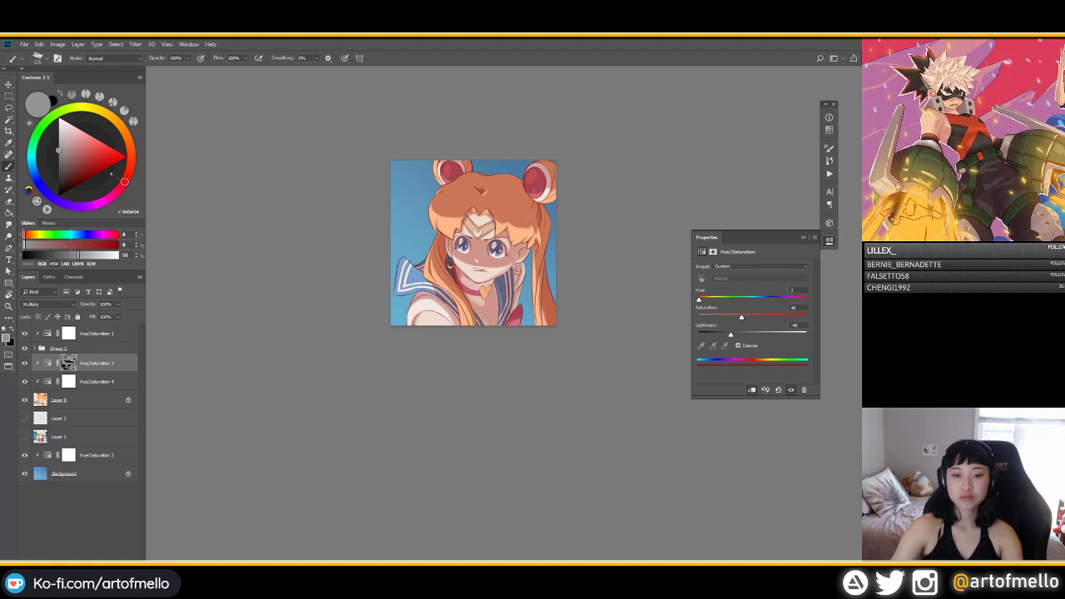
left_click(58, 195)
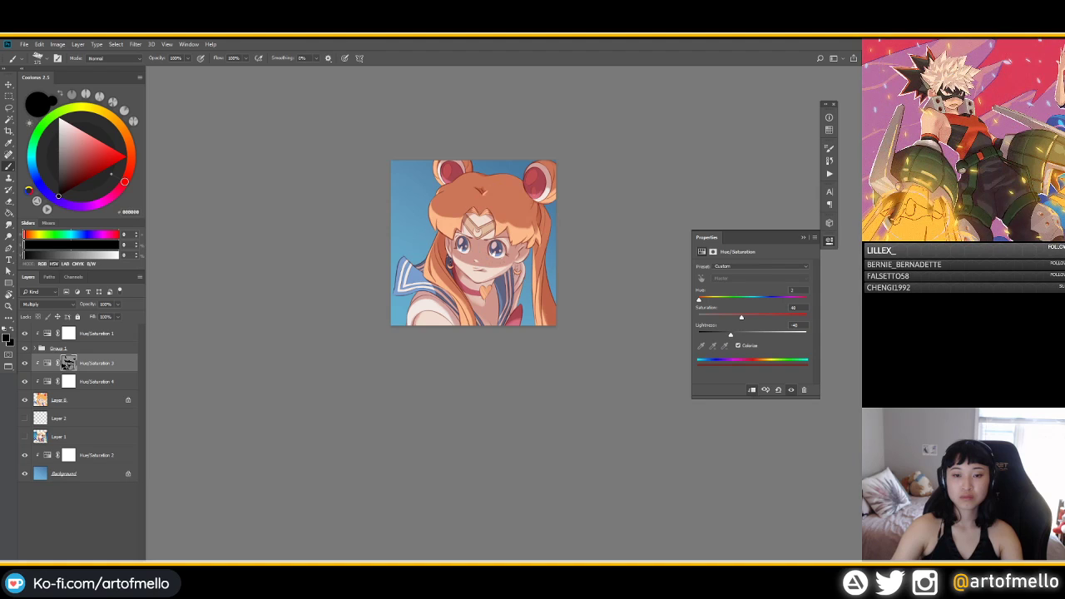
left_click(513, 196, "alt")
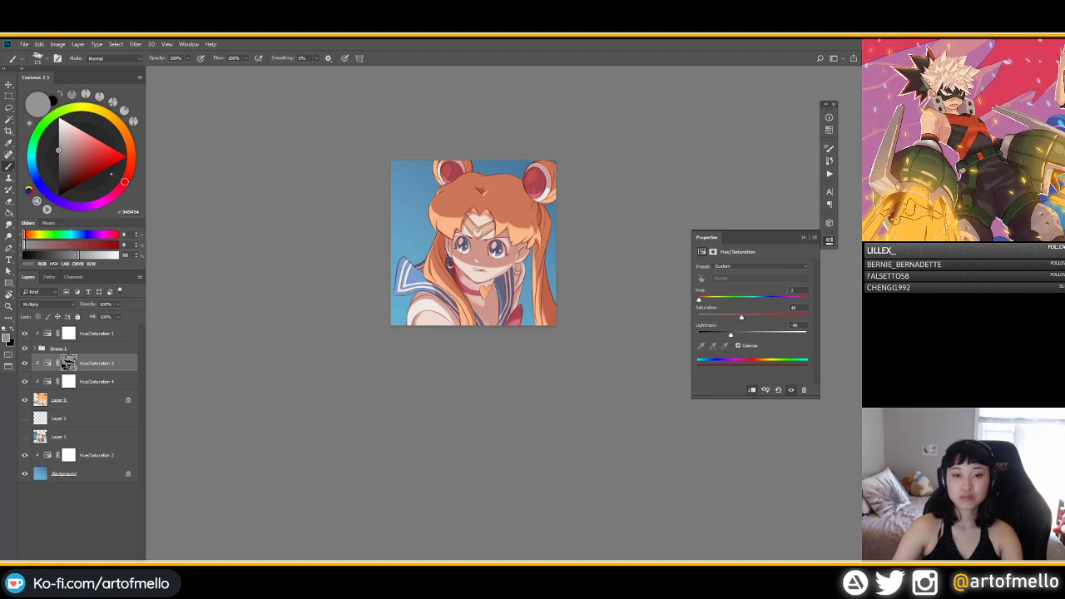
left_click(513, 196, "alt")
key("x")
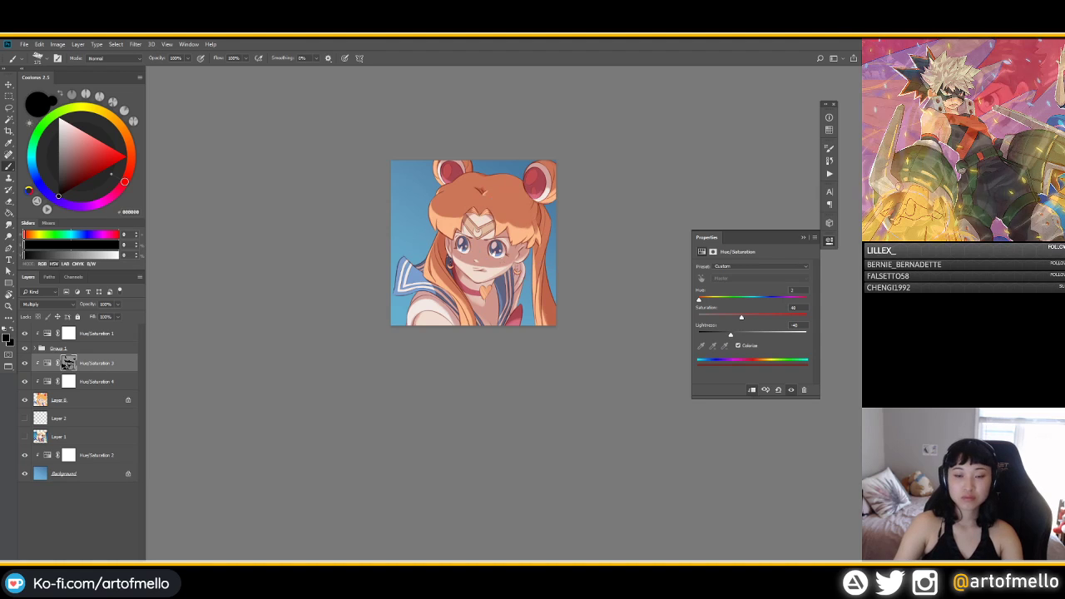
key("x")
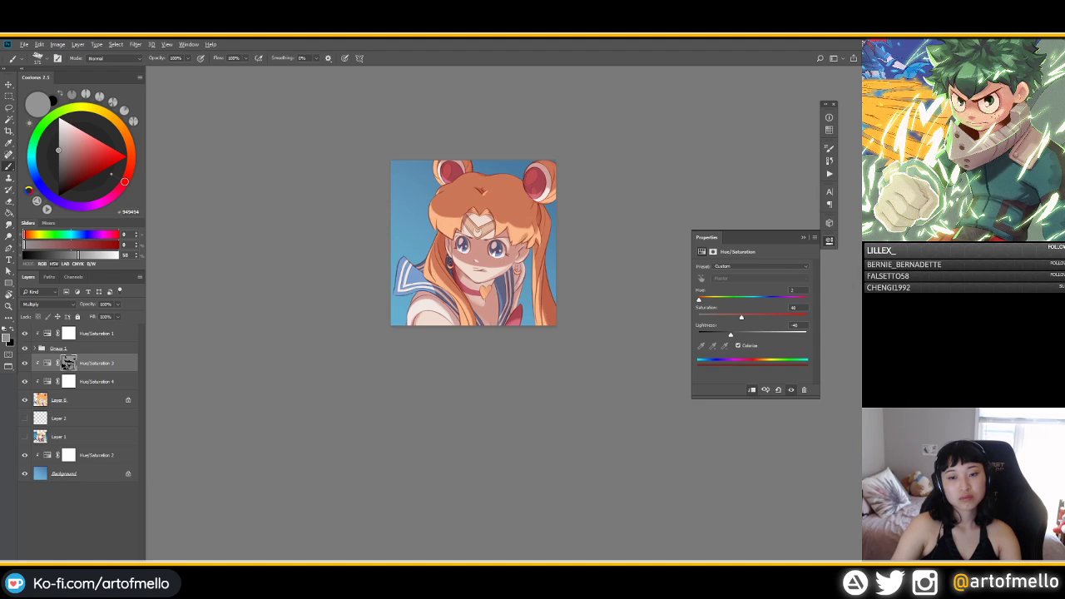
key("x")
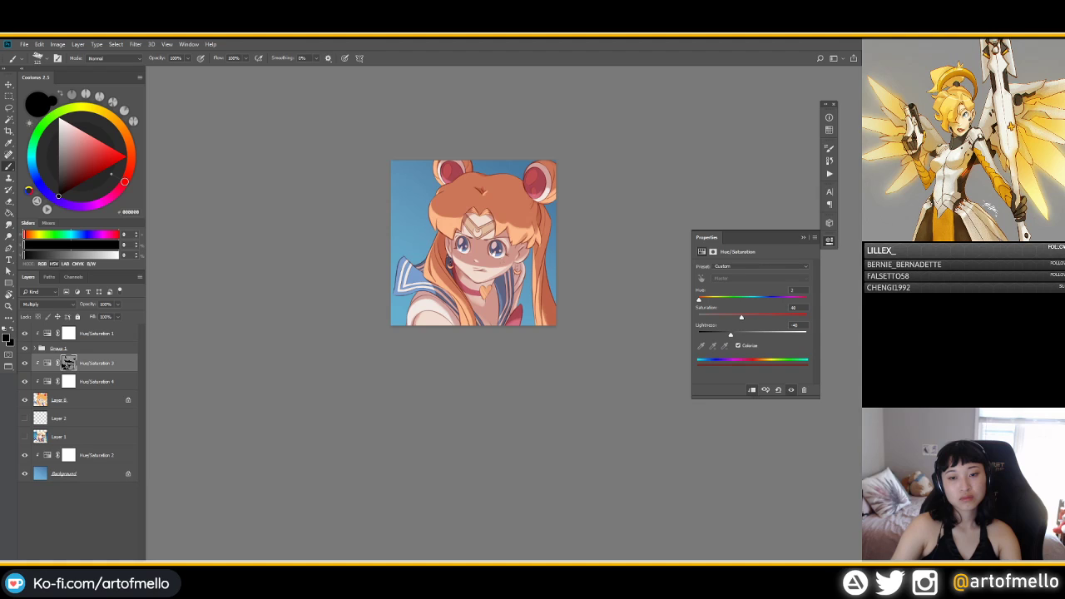
key("x")
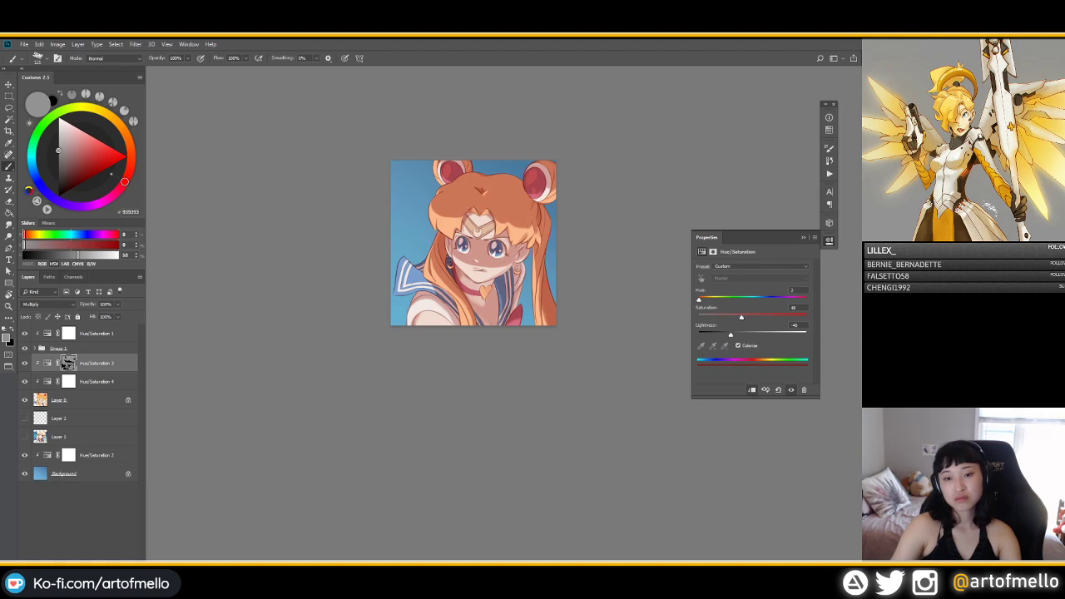
key("x")
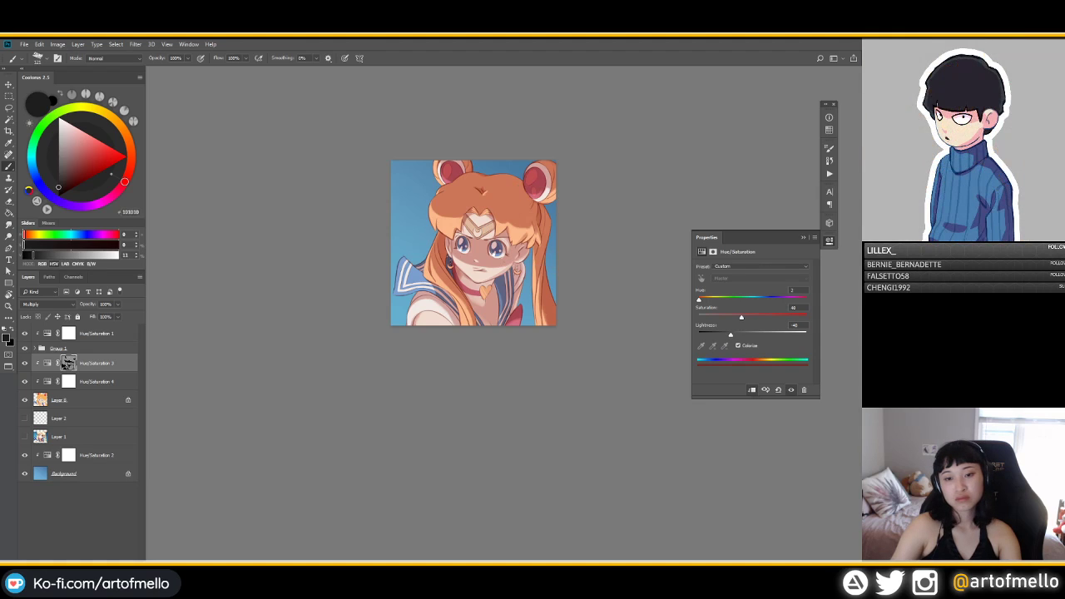
key("x")
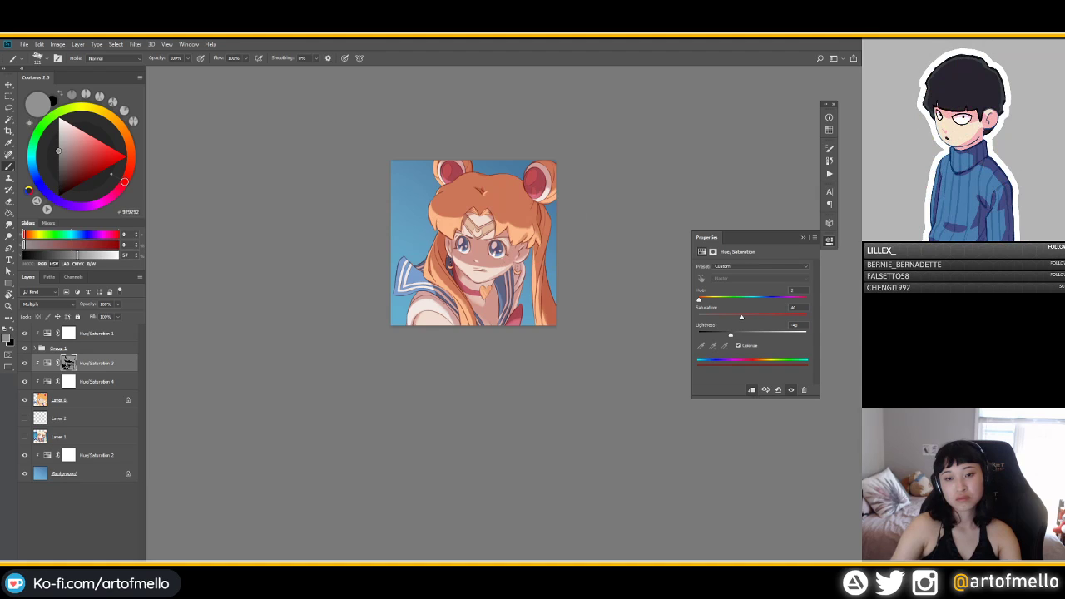
key("x")
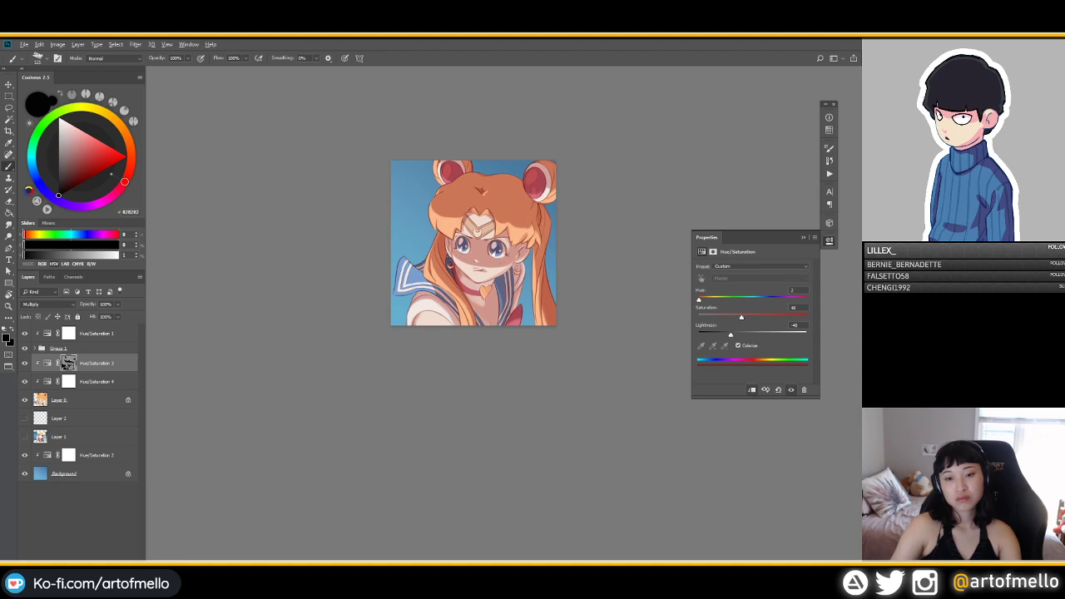
key("x")
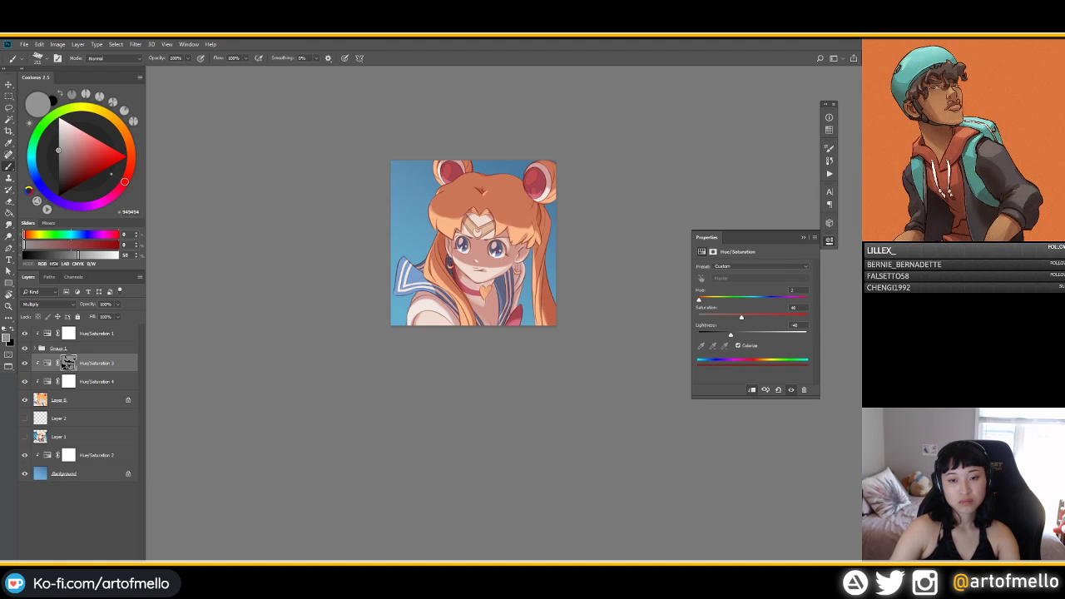
Step: Paint a light highlight patch into the crown's shadow with black, trim it with medium gray 949494, and pick darker gray 757575
key("d")
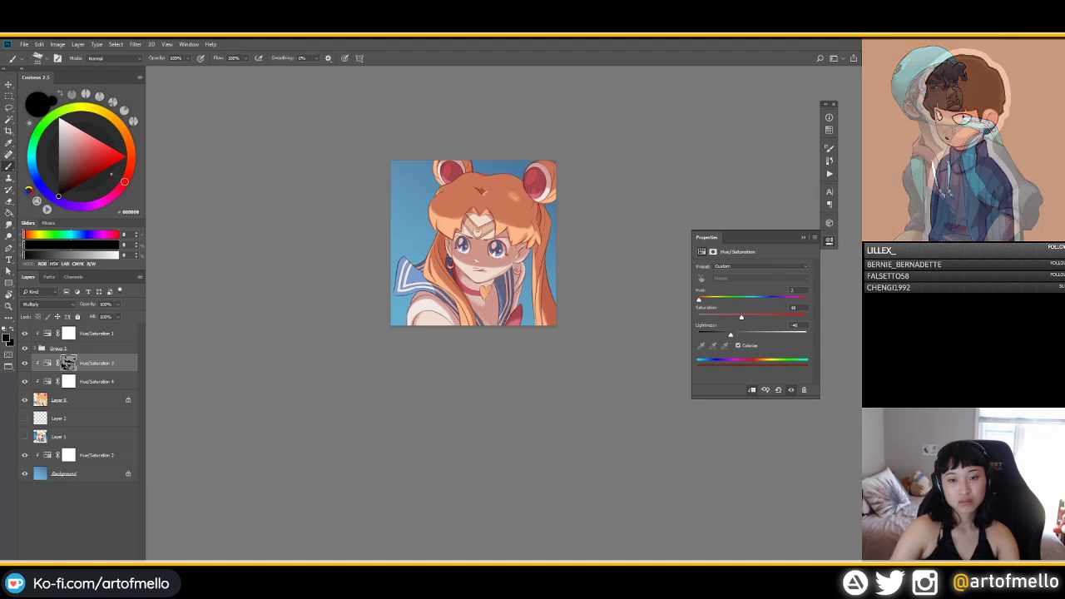
left_click(513, 194)
left_click_drag(59, 195, 59, 183)
left_click(58, 149)
left_click(512, 195)
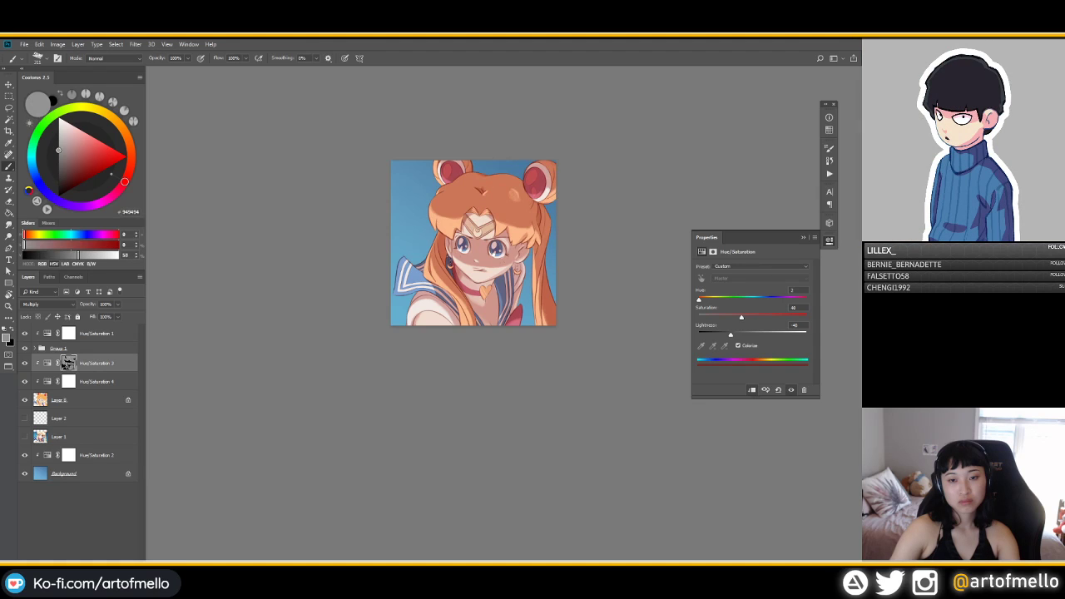
left_click(59, 160)
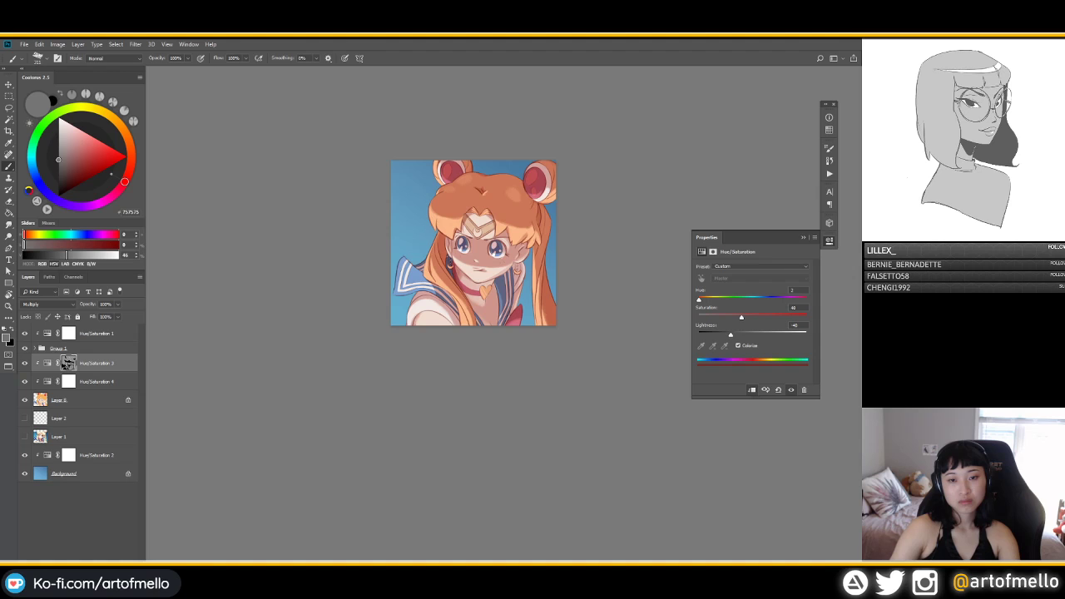
scroll(521, 161, "up", 4)
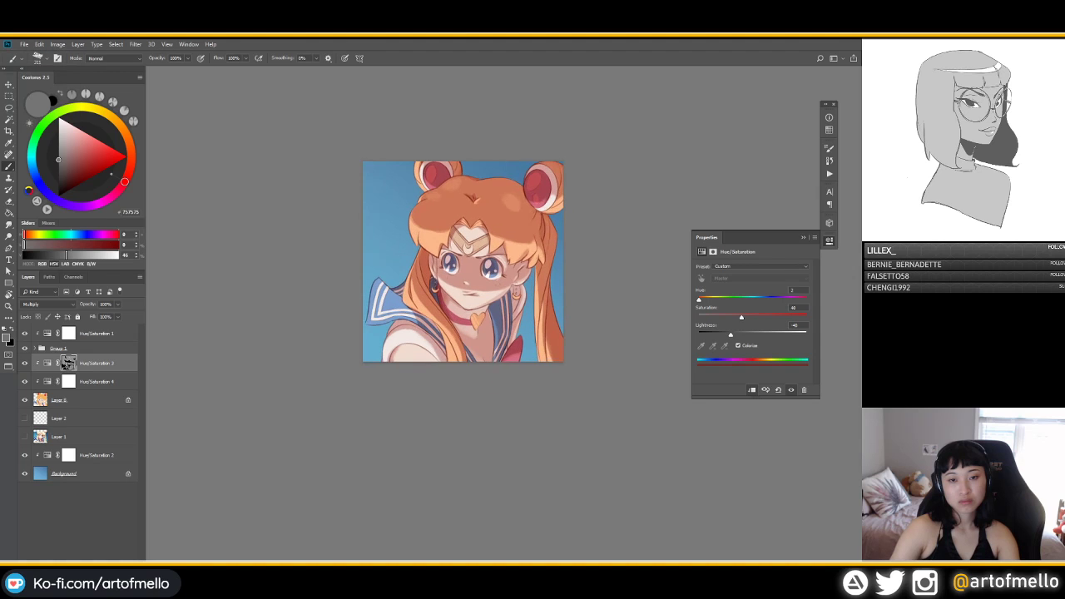
Step: Refine the hair crown's shadow near the image's right bun with resized brush, grays 949494 and 808080, and the Smudge tool
right_click(498, 203, "alt")
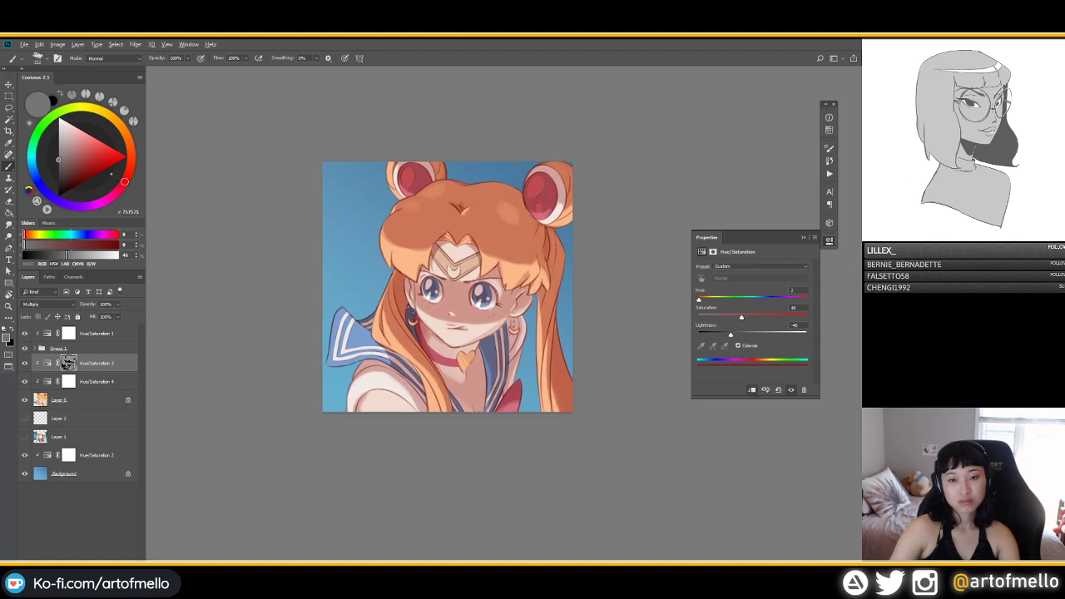
left_click(511, 210, "alt")
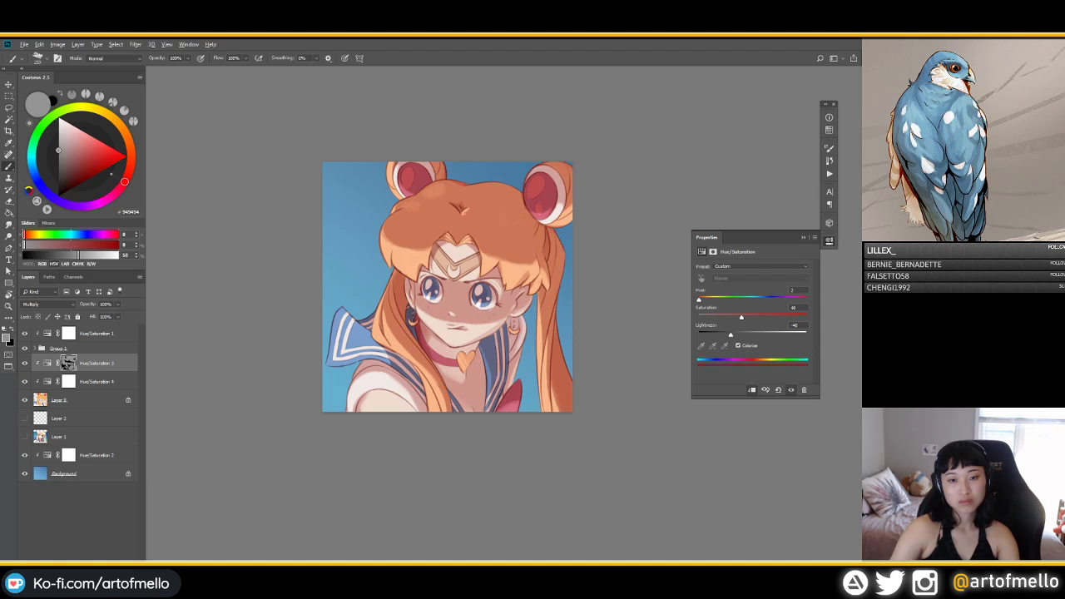
left_click(502, 210, "alt")
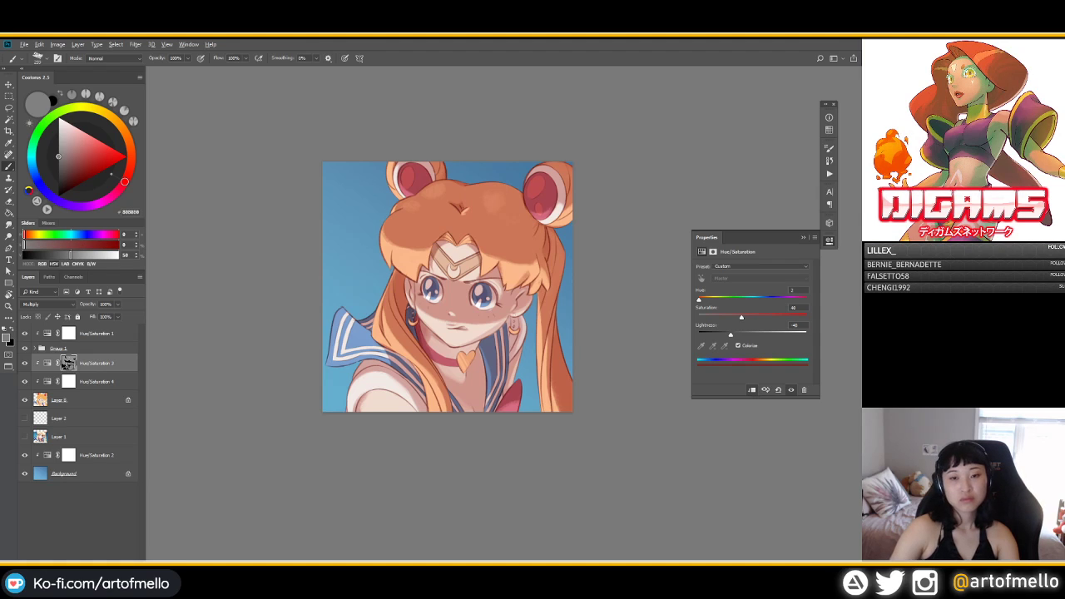
key("r")
left_click_drag(490, 202, 531, 190)
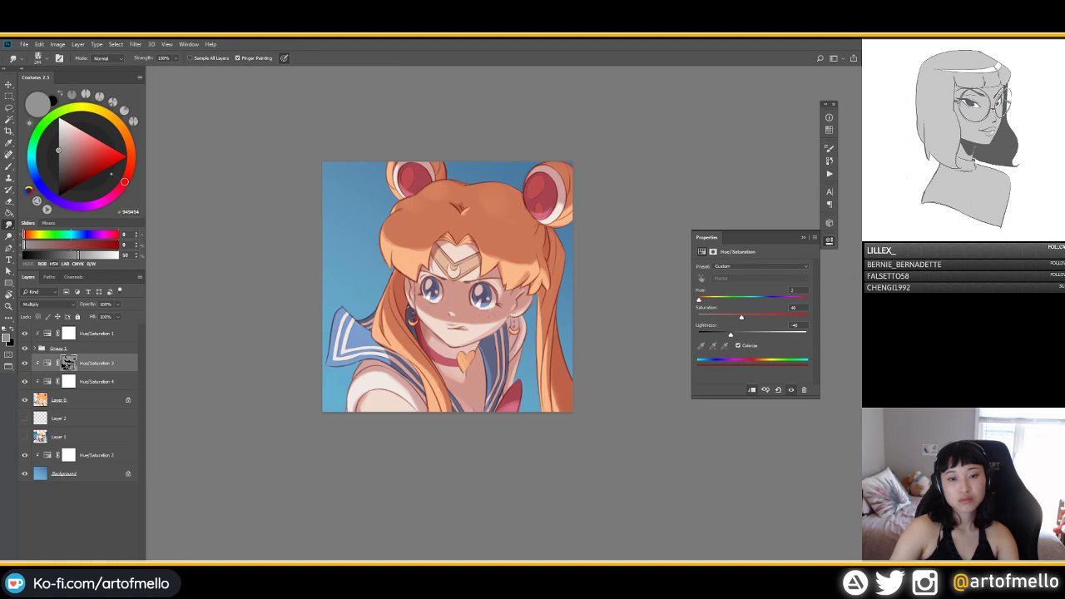
key("b")
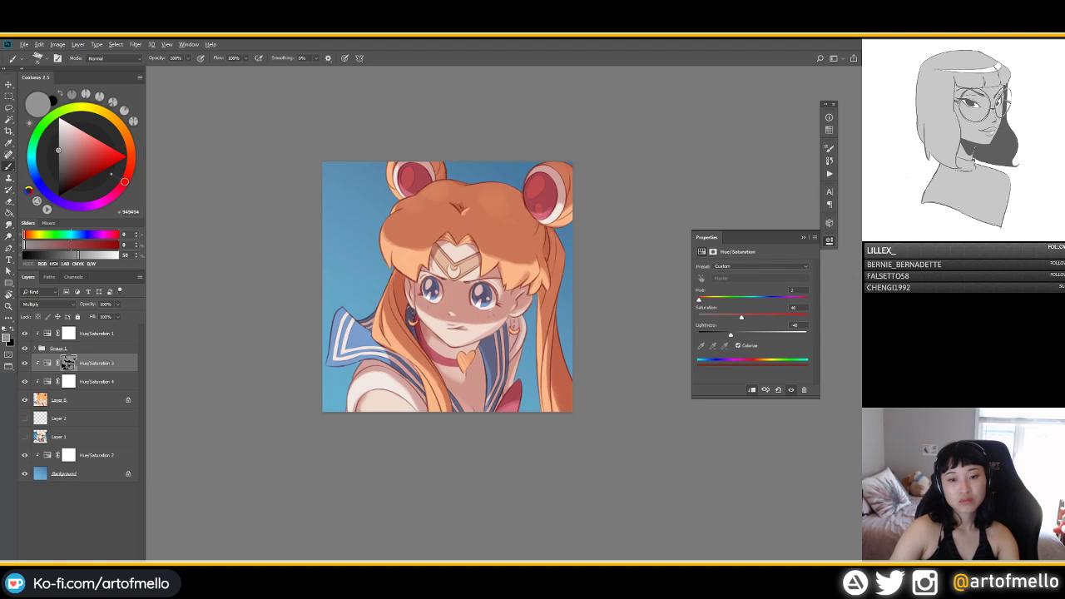
Step: Touch up the remaining hair shadow on the mask, alternating black and medium gray 949494
left_click(509, 275, "alt")
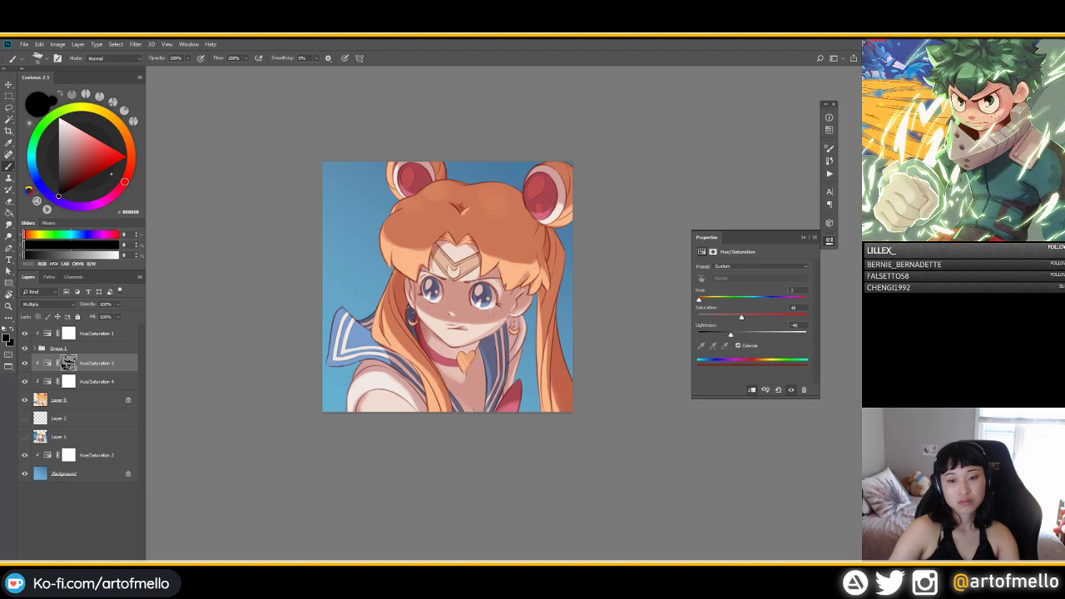
left_click(59, 151)
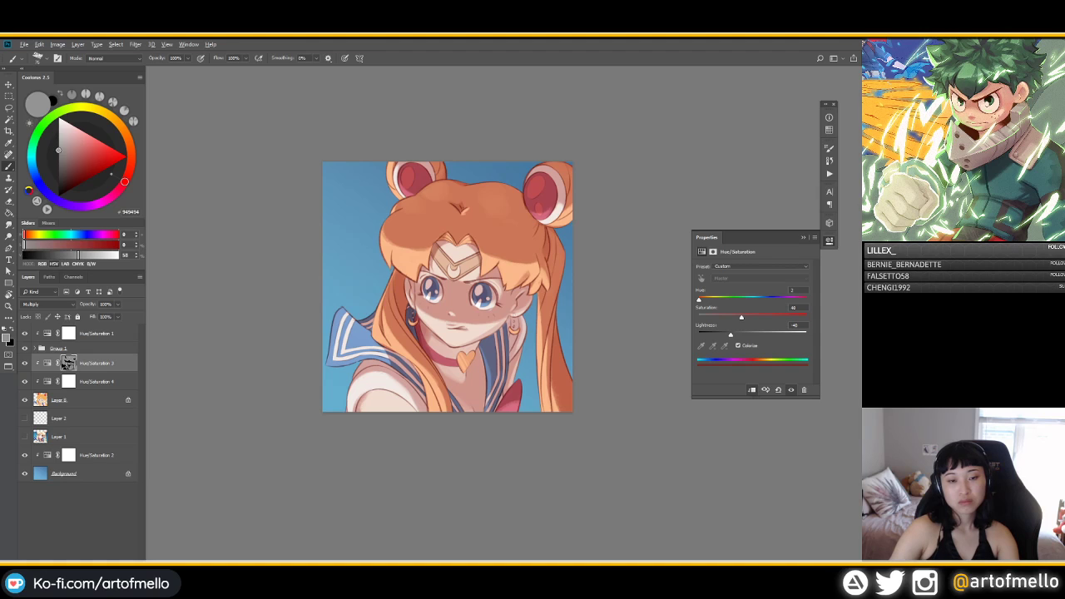
left_click(59, 195)
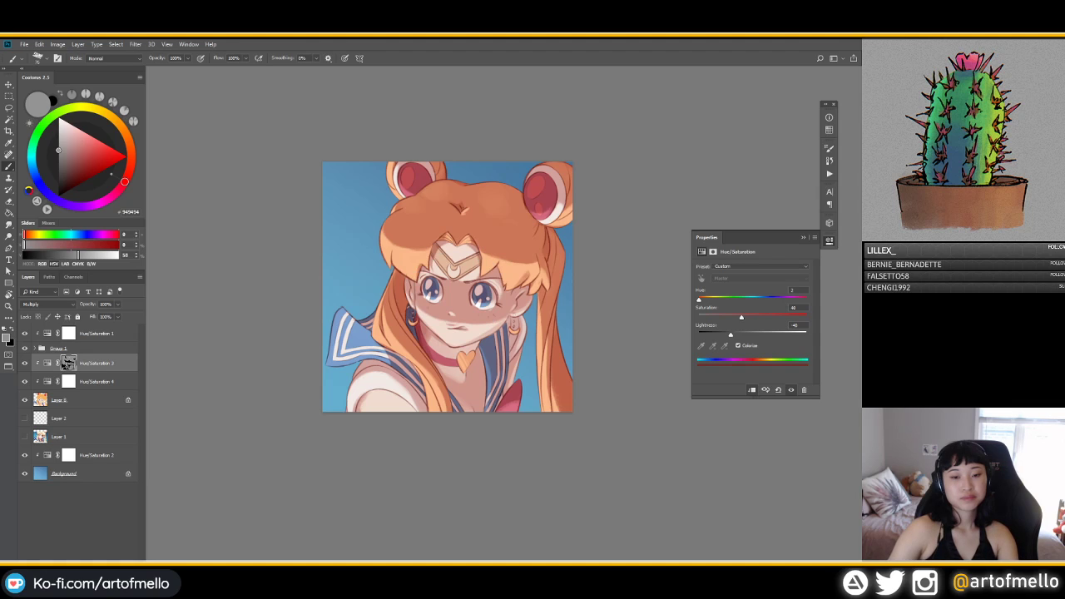
key("d")
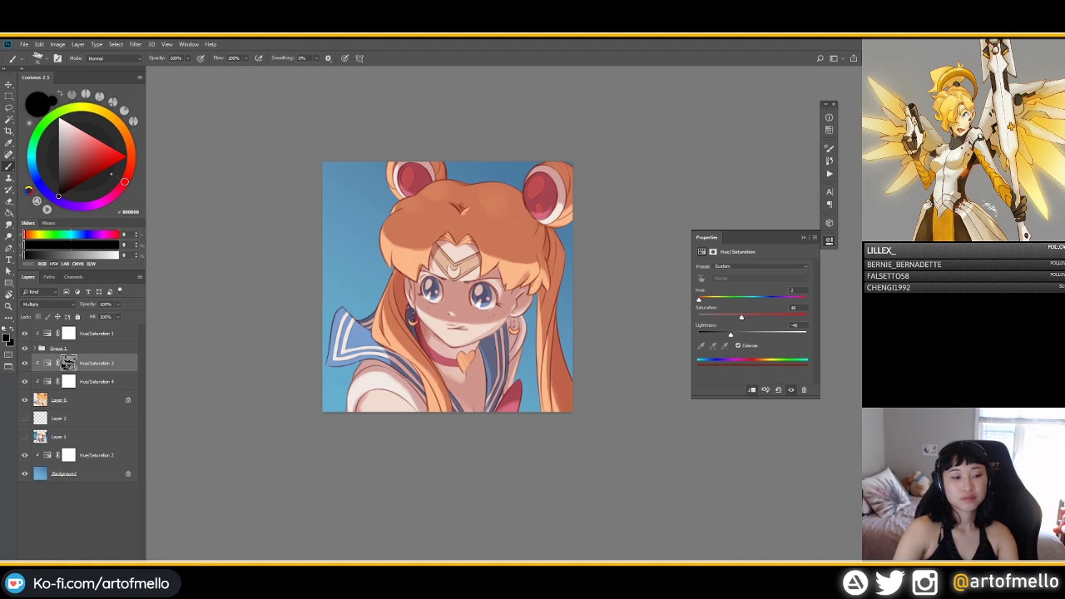
Step: Select the Hue/Saturation 4 layer directly beneath the multiply shadow layer
left_click(47, 362)
key("alt+bracketleft")
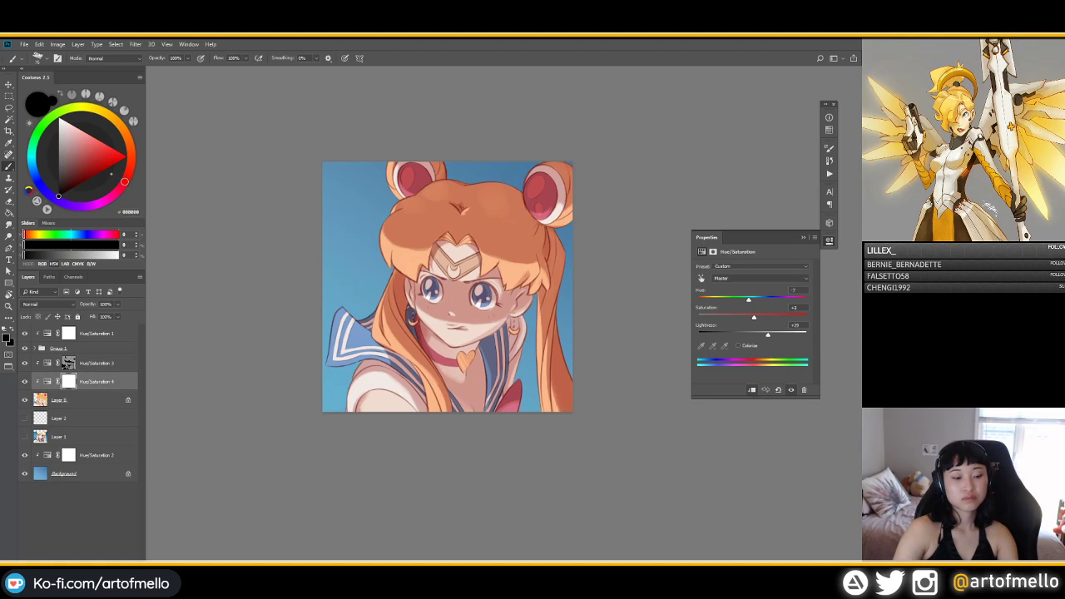
left_click(86, 560)
left_click(117, 483)
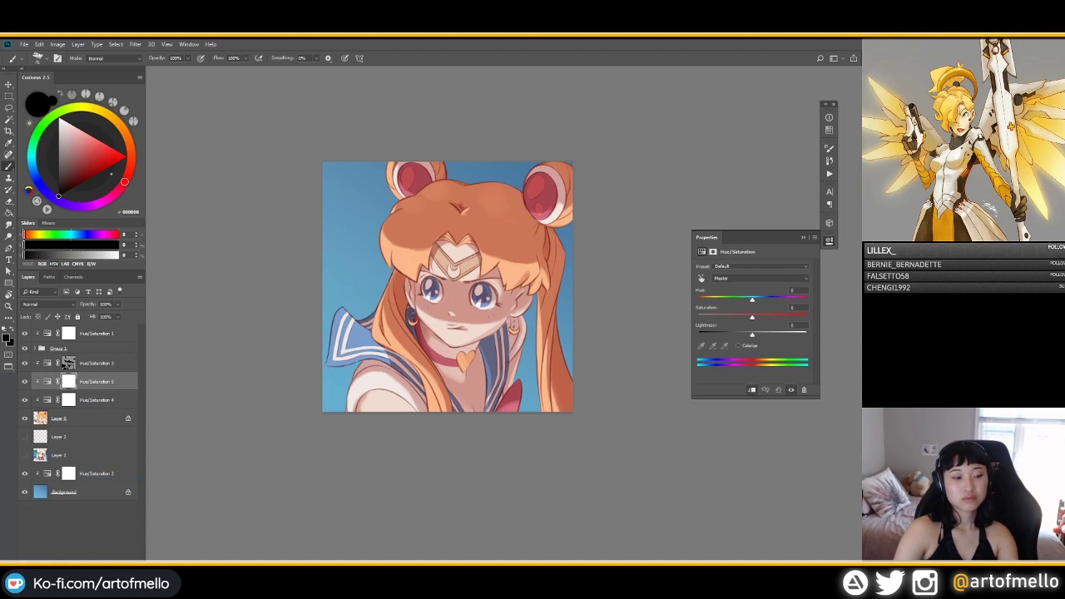
key("ctrl+z")
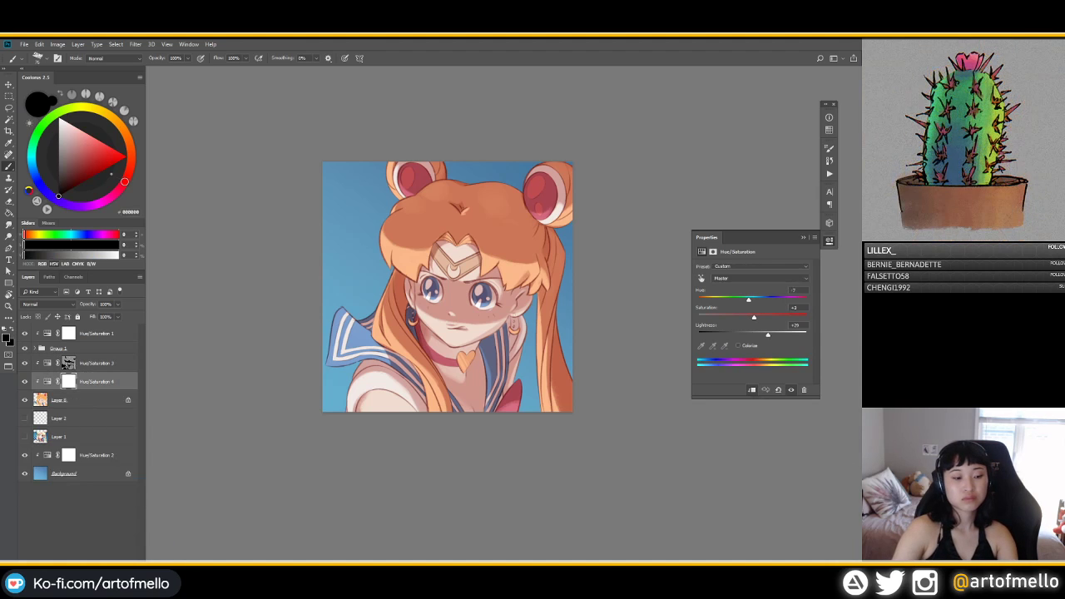
Step: Add a Solid Color fill layer in light blue 5ebbf6 above the Hue/Saturation 4 layer
left_click(87, 561)
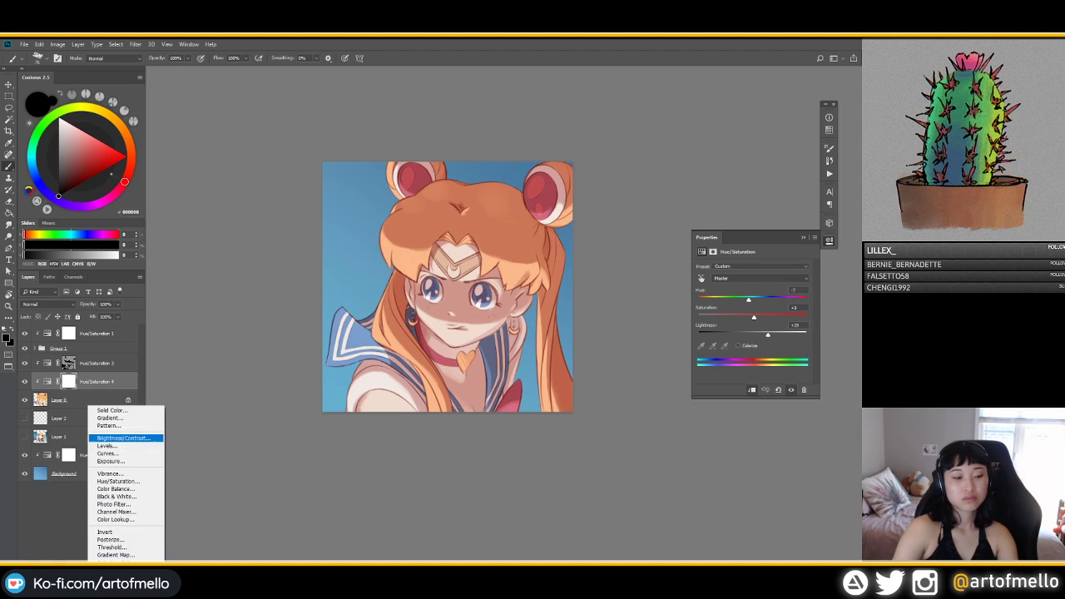
left_click(112, 410)
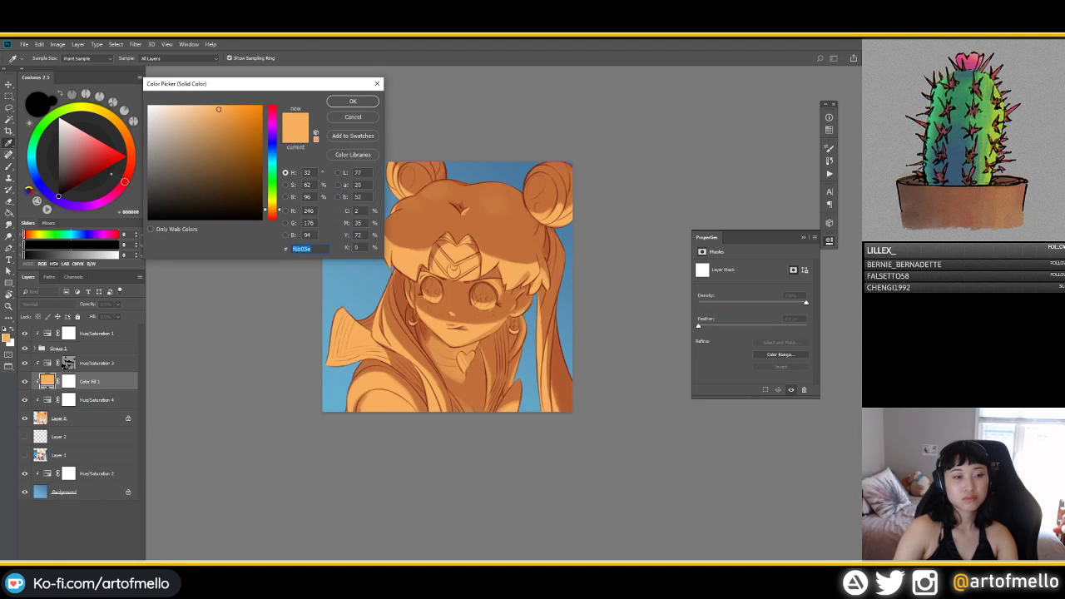
left_click(272, 155)
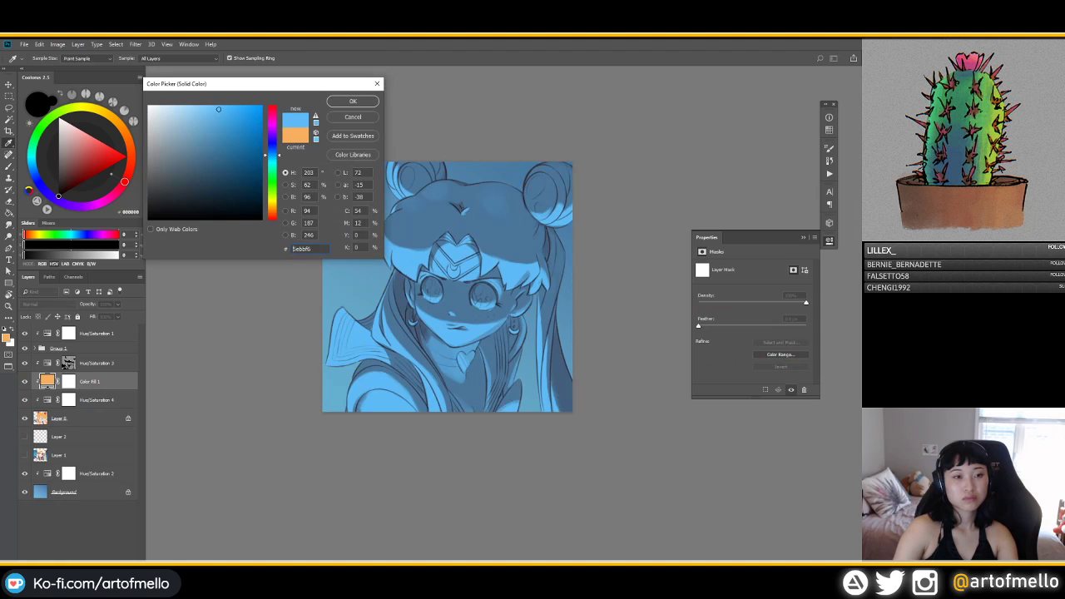
key("Return")
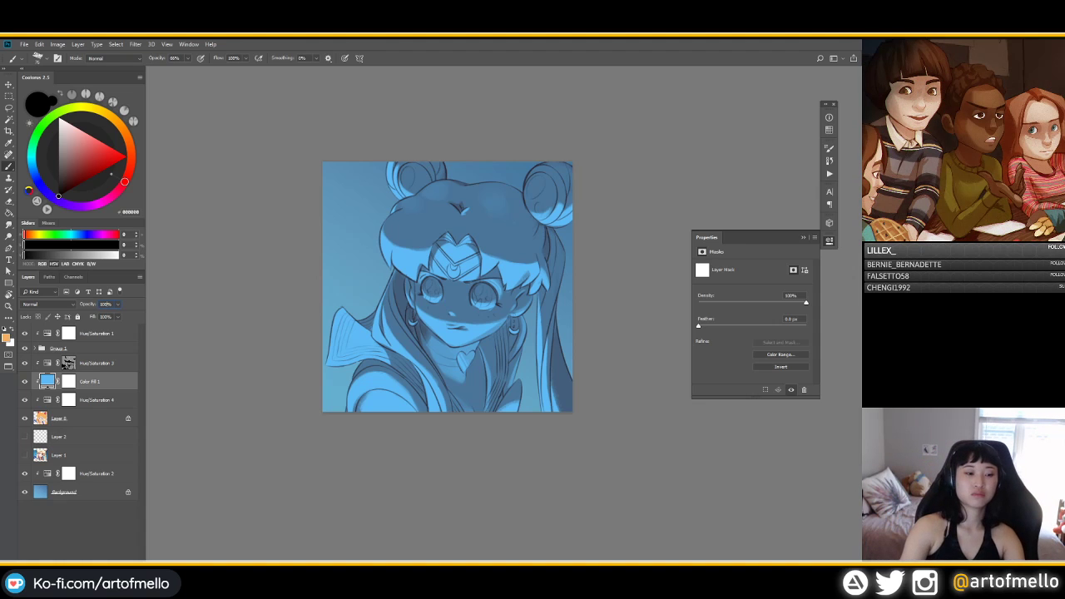
Step: Try the blue fill layer at 0% and 60% opacity in Normal mode, and lower it to a faint tint
type("0")
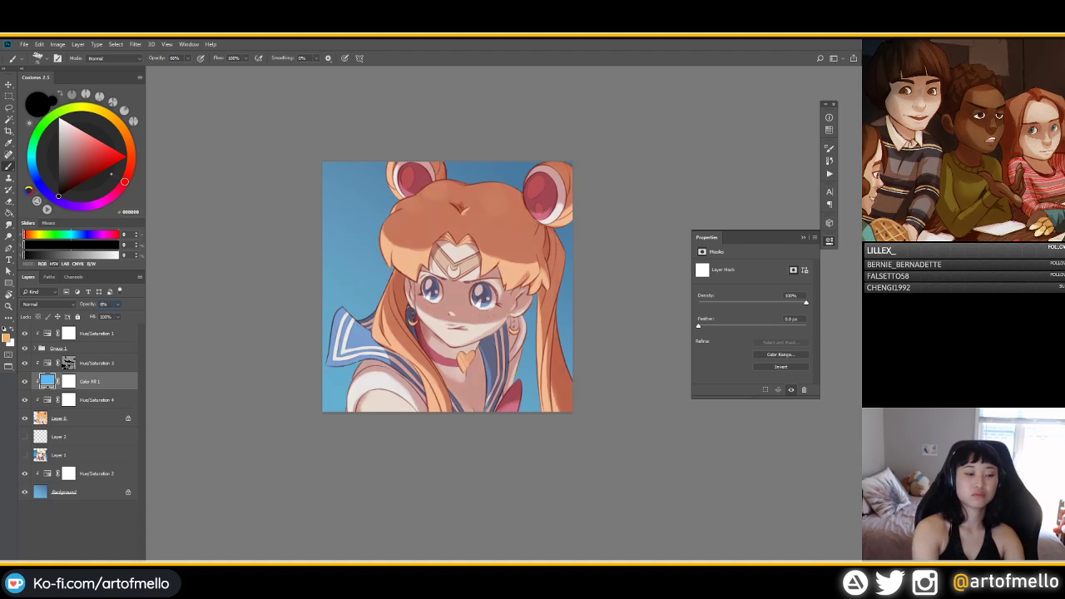
type("6")
key("Return")
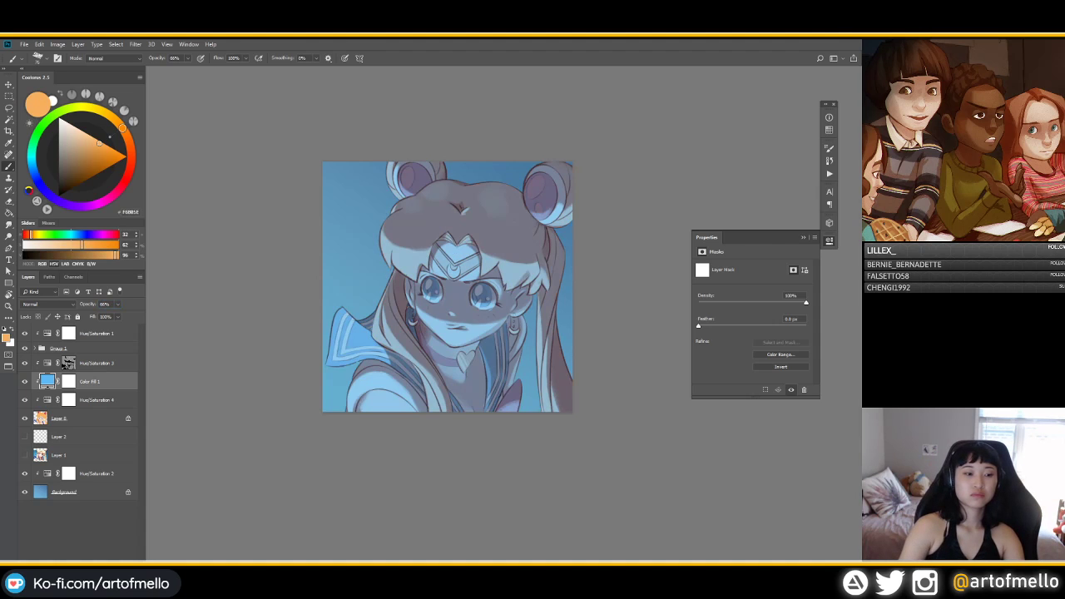
left_click(49, 304)
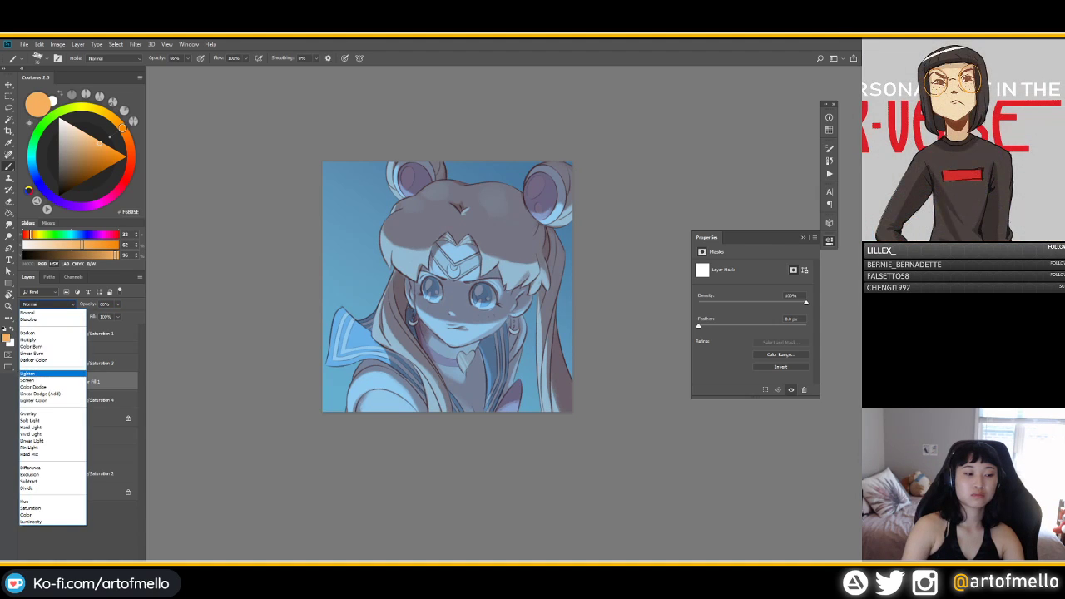
left_click(52, 313)
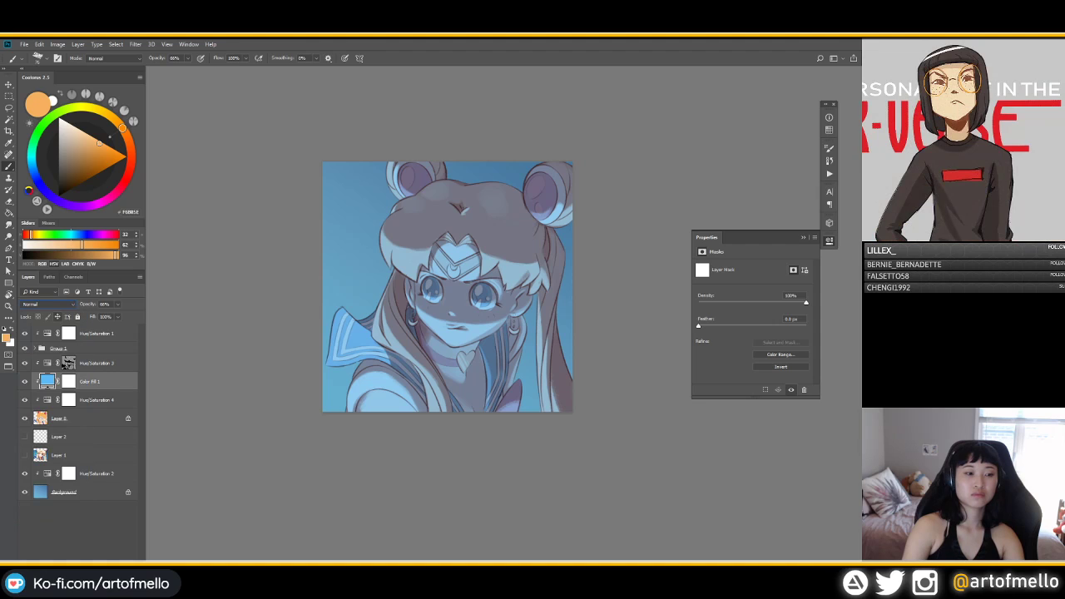
left_click(117, 304)
left_click(104, 303)
left_click(117, 303)
left_click_drag(118, 314, 98, 314)
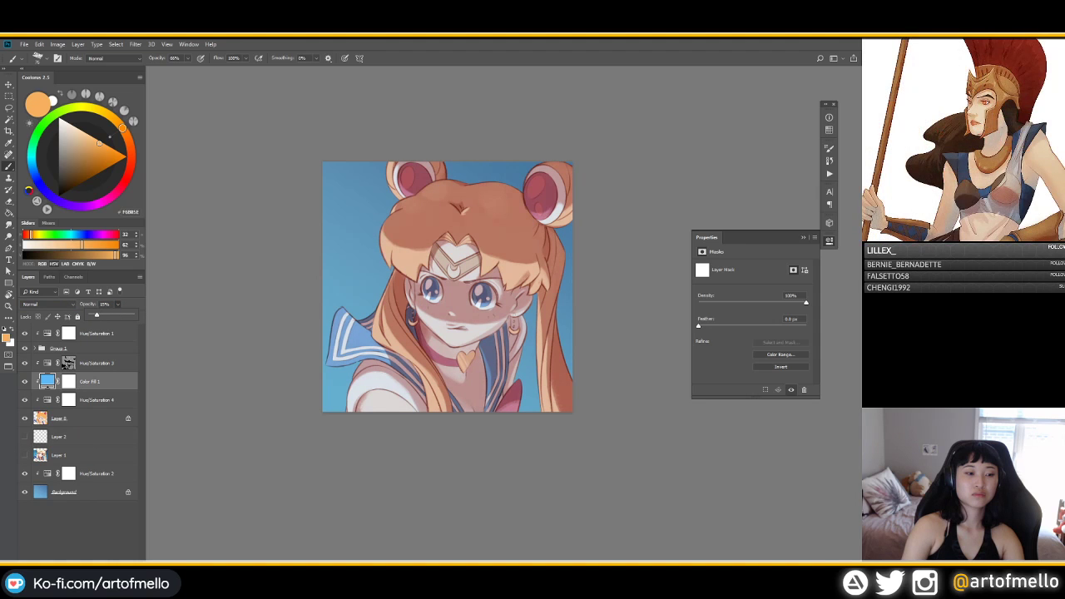
Step: Set the blue fill layer's blend mode to Multiply and change its color to a darker, more saturated blue
left_click(47, 303)
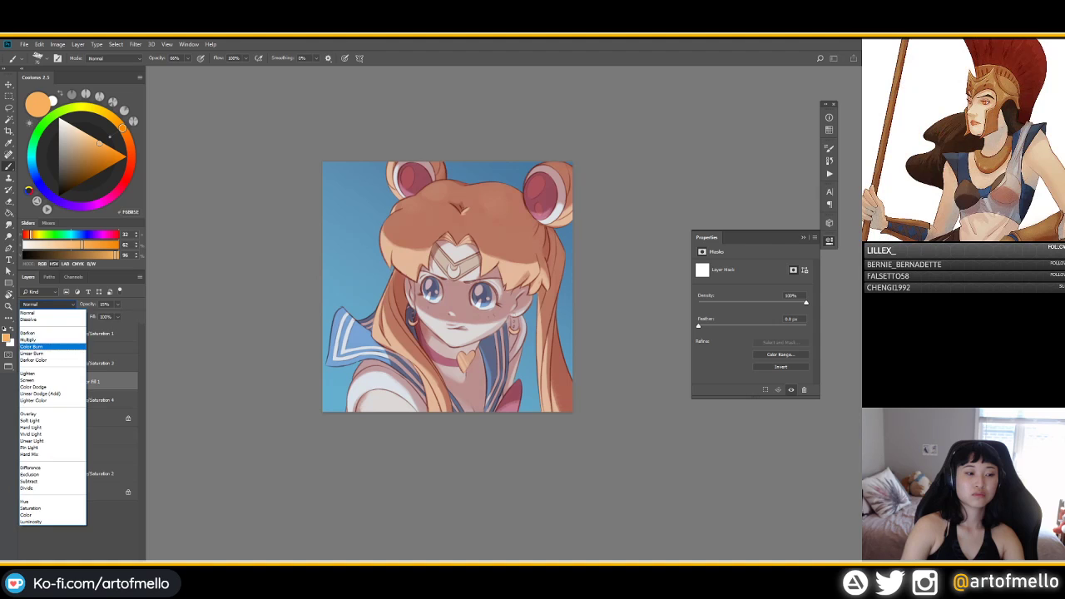
left_click(42, 344)
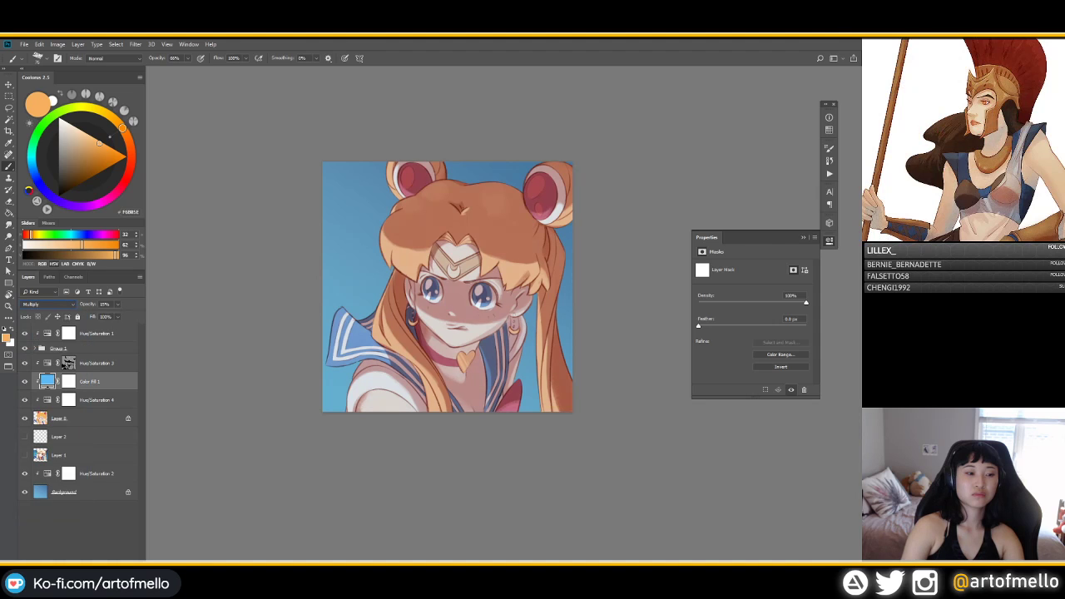
double_click(46, 381)
mouse_move(220, 109)
left_mouse_down()
mouse_move(235, 110)
mouse_move(211, 115)
mouse_move(218, 136)
mouse_move(225, 120)
mouse_move(222, 131)
mouse_move(231, 127)
left_mouse_up()
key("Return")
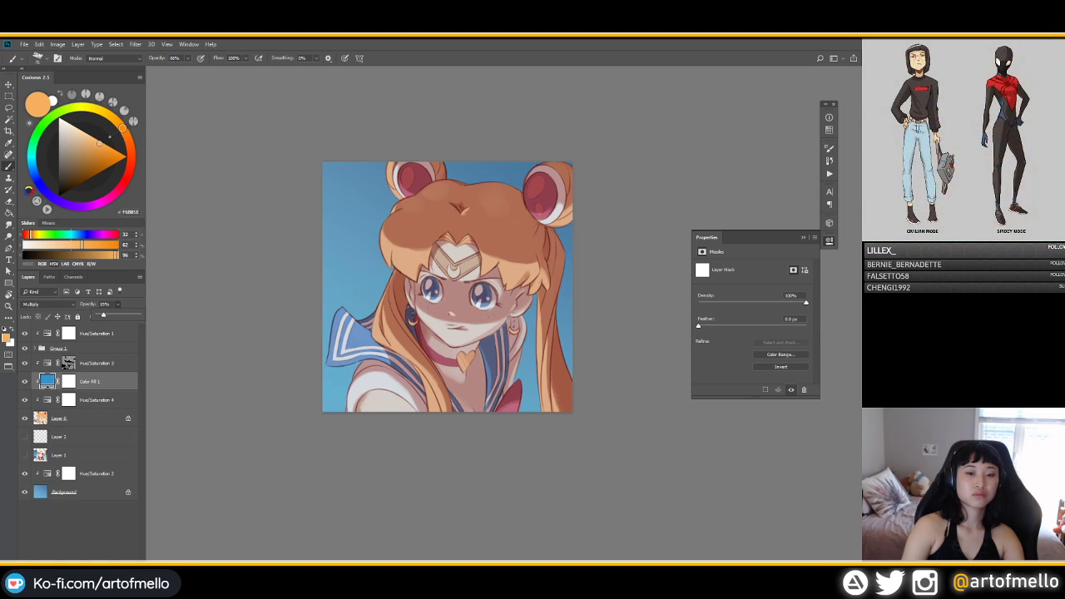
Step: Set the fill layer's opacity to 27% and change its color to muted blue 5686a5
left_click_drag(103, 315, 109, 314)
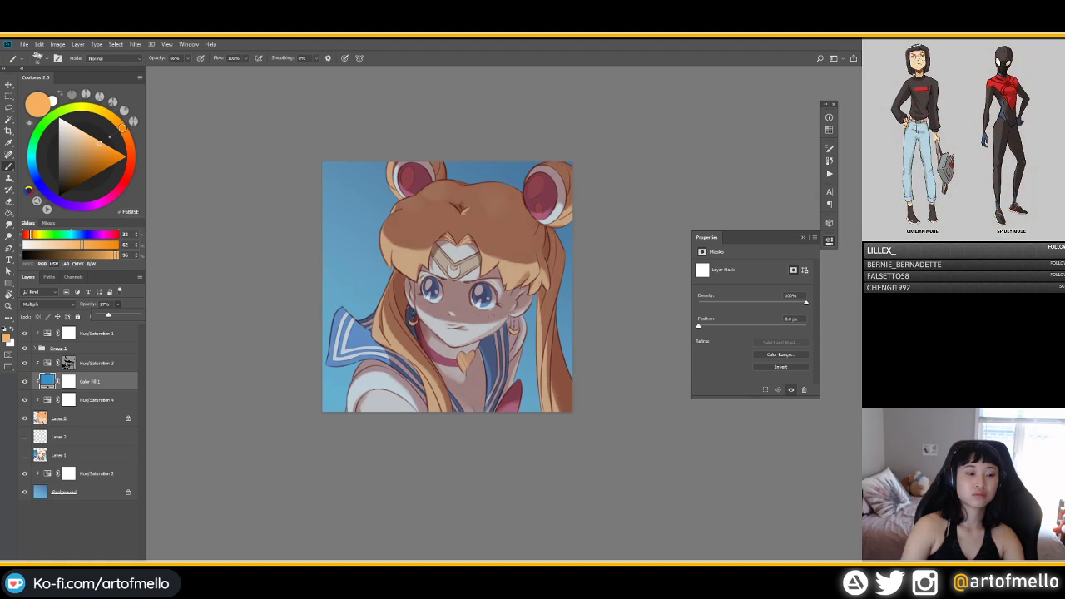
key("Return")
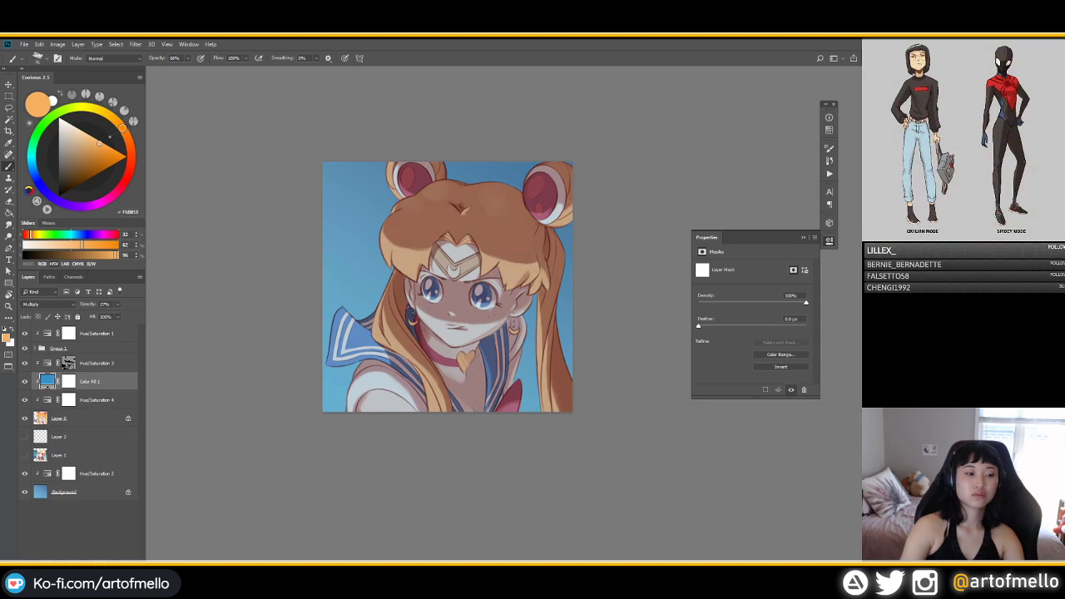
double_click(47, 380)
left_click(202, 146)
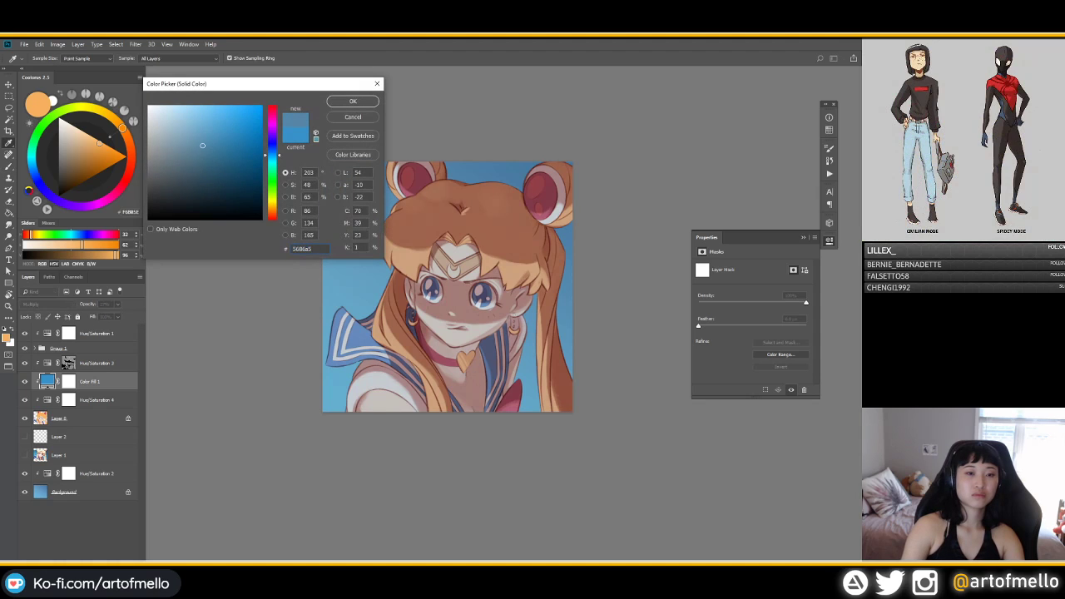
key("Return")
Step: Return the fill layer to Normal blend mode and change its color to a strongly saturated medium blue
left_click(47, 304)
left_click(38, 312)
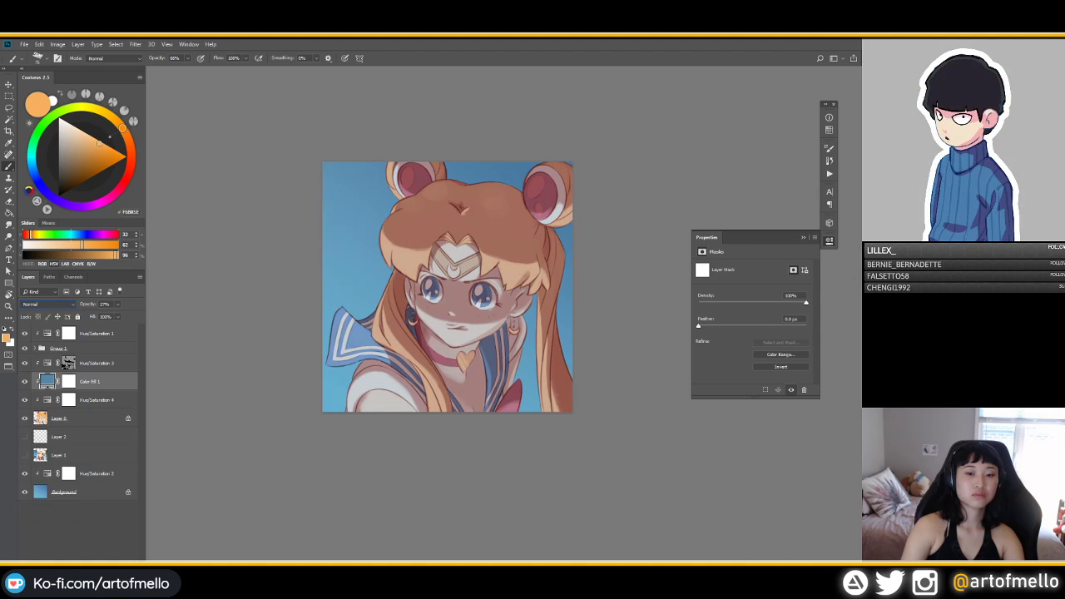
double_click(48, 381)
mouse_move(202, 145)
left_mouse_down()
mouse_move(207, 161)
mouse_move(257, 147)
mouse_move(248, 121)
mouse_move(247, 145)
left_mouse_up()
left_click(272, 156)
left_click(353, 100)
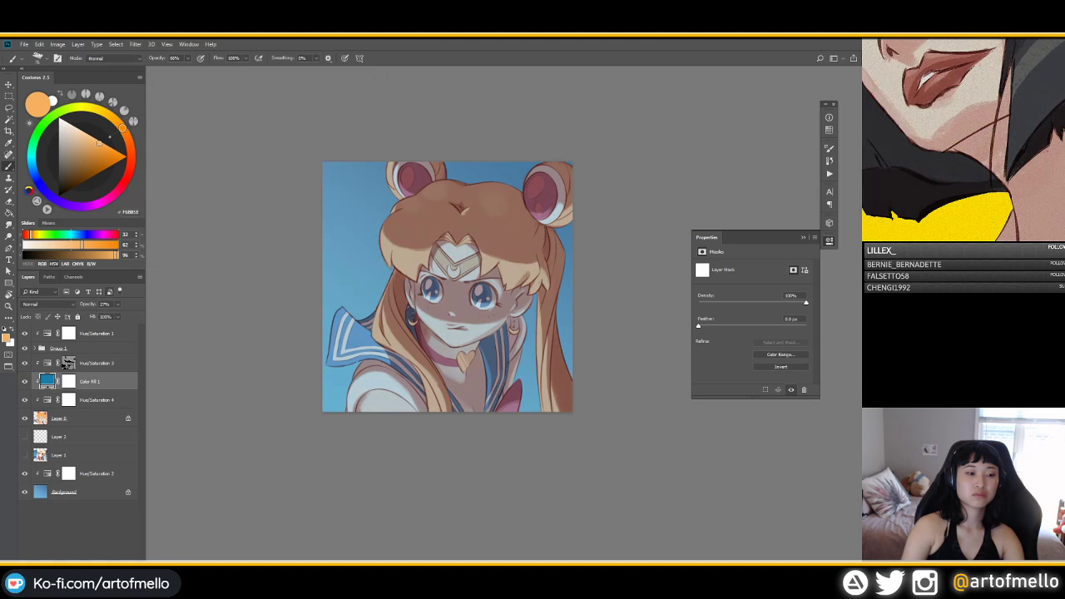
Step: Lower the opacity of the blue colour fill layer to 20%
left_click(117, 303)
mouse_move(105, 315)
left_mouse_down()
mouse_move(124, 315)
mouse_move(105, 316)
left_mouse_up()
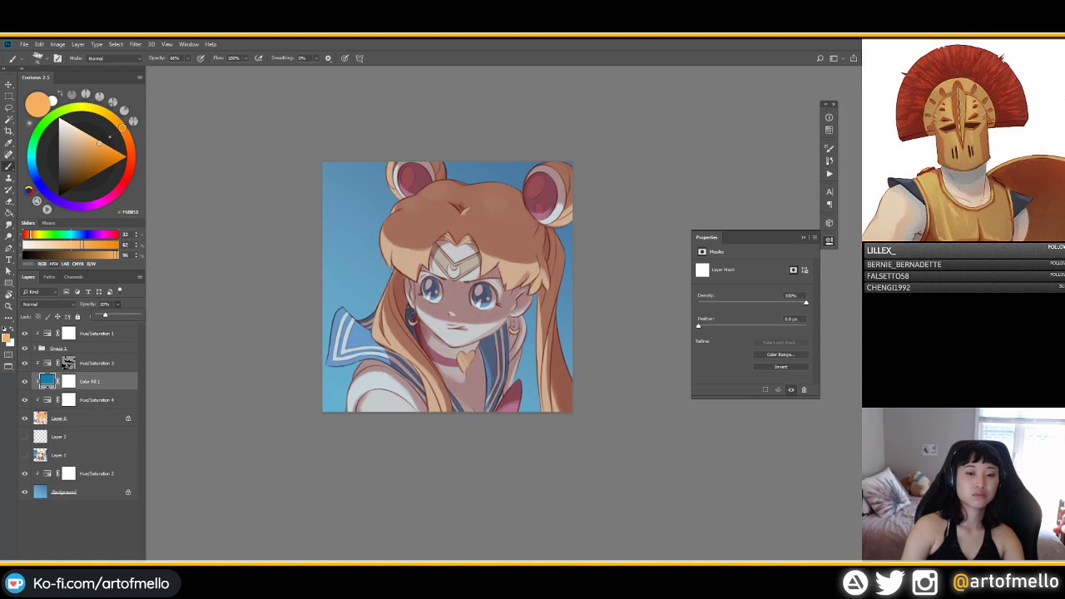
key("Return")
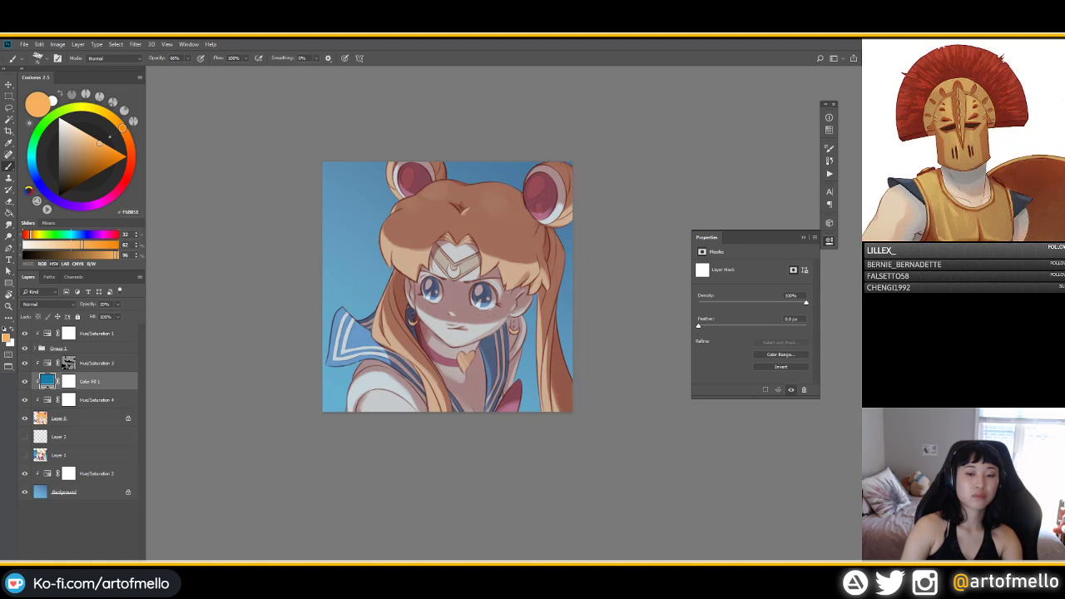
double_click(47, 381)
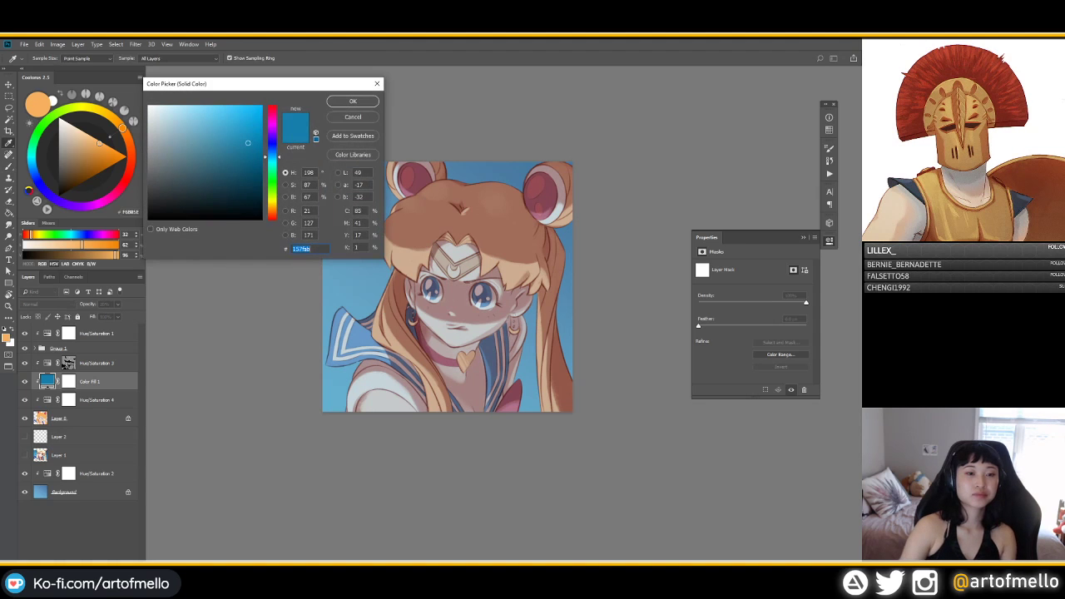
left_click(272, 125)
left_click_drag(272, 125, 272, 189)
key("Escape")
Step: Recolour the shadows on the Hue/Saturation 3 layer to pinkish purple with hue about 333, saturation 72 and lightness -32
left_click(68, 362)
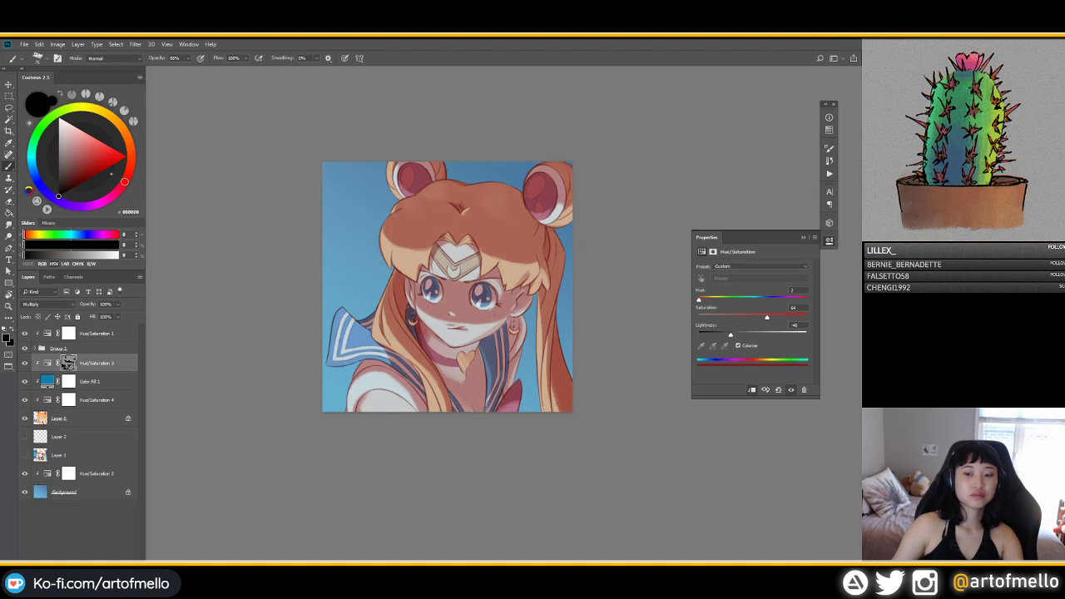
left_click_drag(730, 334, 727, 334)
left_click_drag(699, 298, 772, 299)
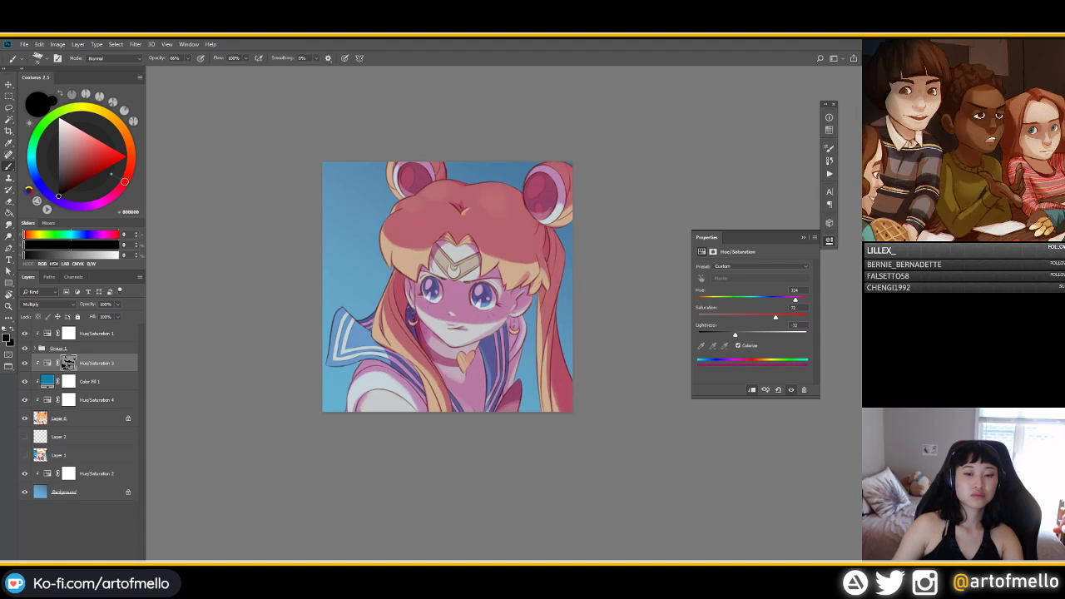
left_click_drag(791, 298, 798, 298)
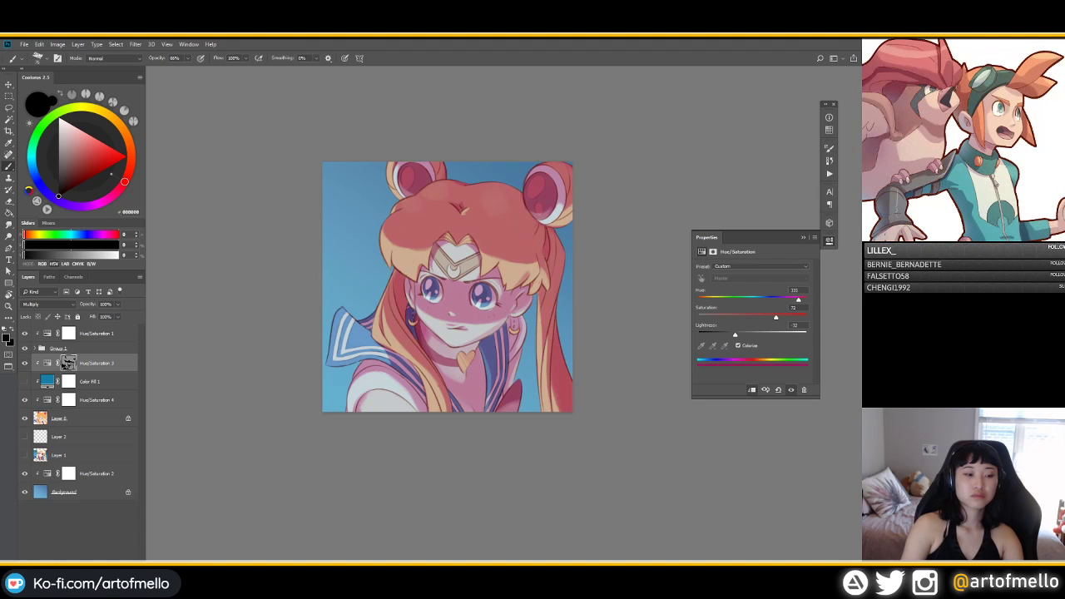
Step: Compare the artwork with the blue colour fill layer hidden and shown, leaving the layer visible
left_click(24, 381)
left_click(24, 381)
left_click(24, 381)
left_click(24, 381)
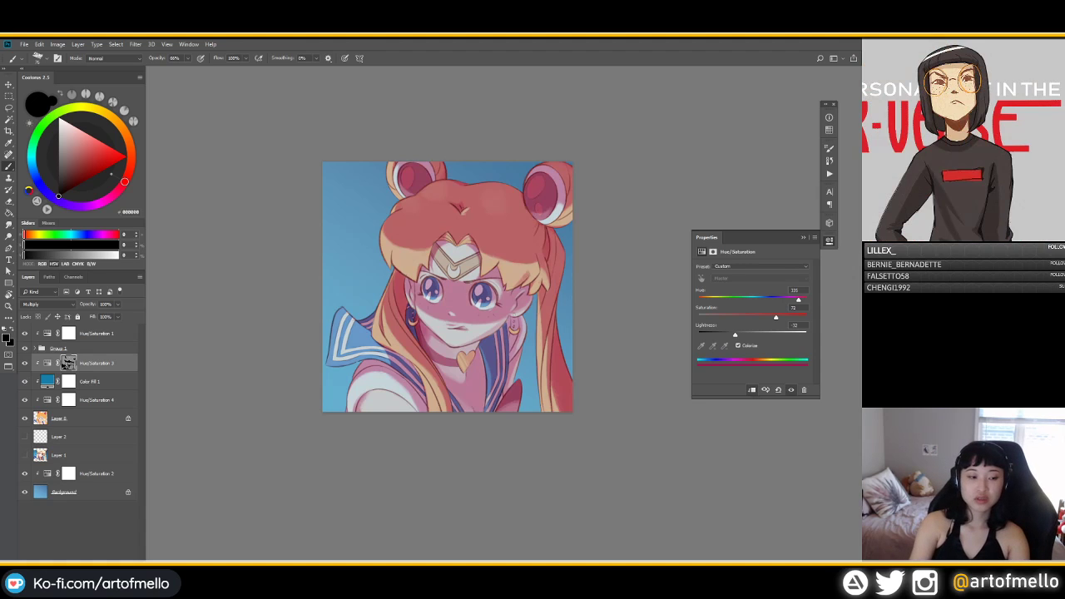
Step: Make the Hue/Saturation 3 layer's mask active and pick a mid grey as the painting colour
left_click(68, 363)
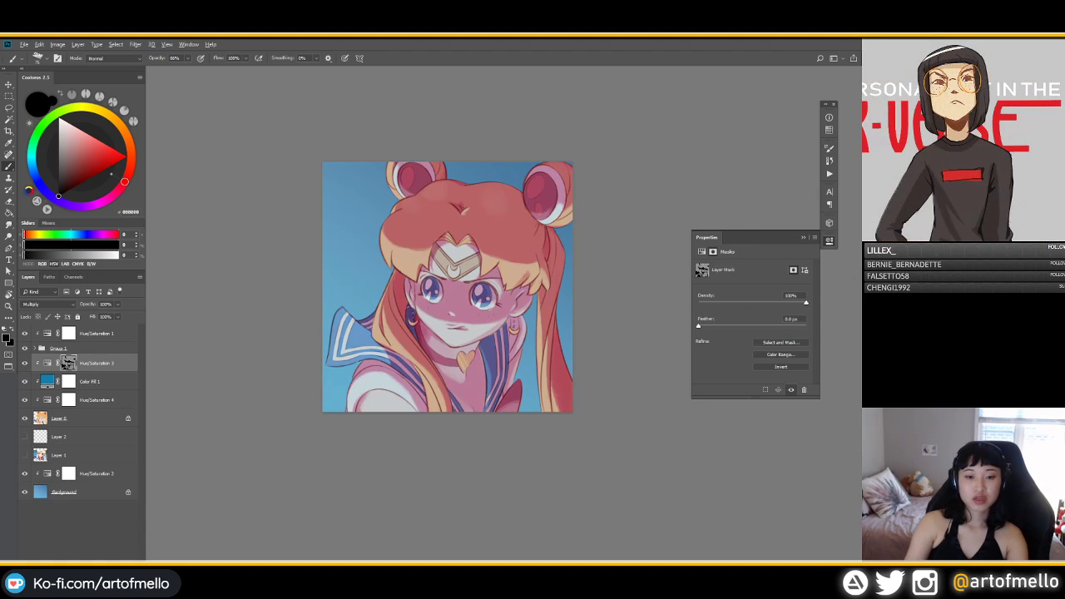
left_click(58, 151)
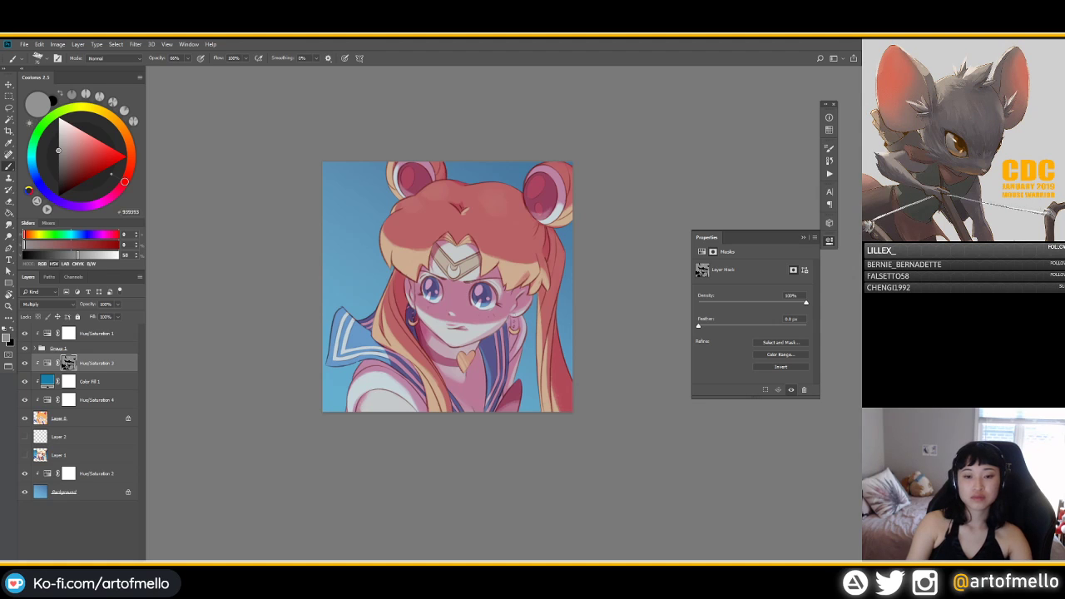
Step: Check the artwork without the blue colour fill layer, show it again and set its opacity to 10%
left_click(47, 381)
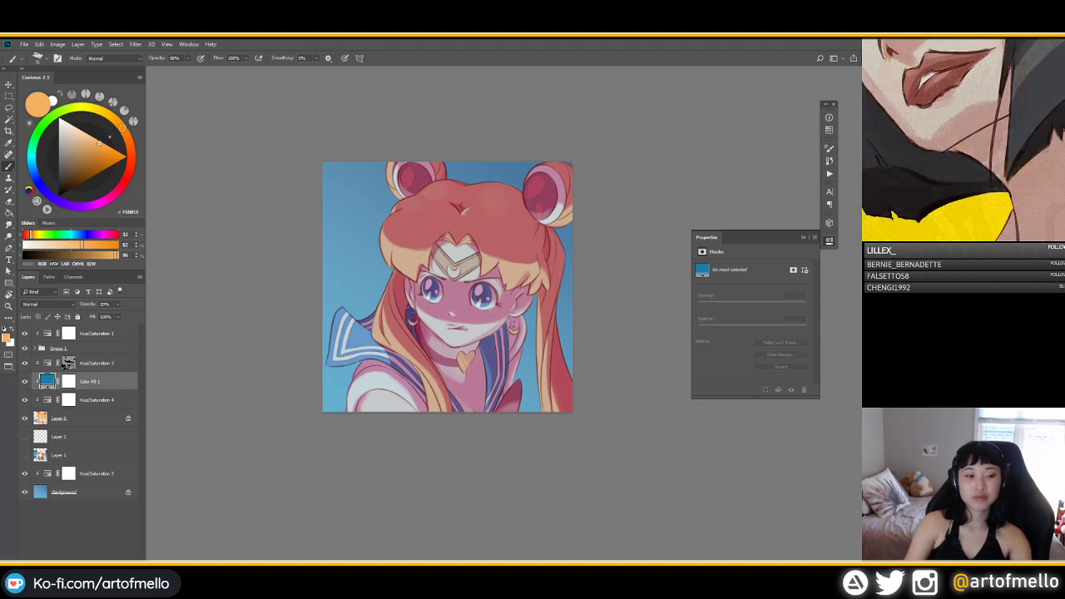
left_click(24, 381)
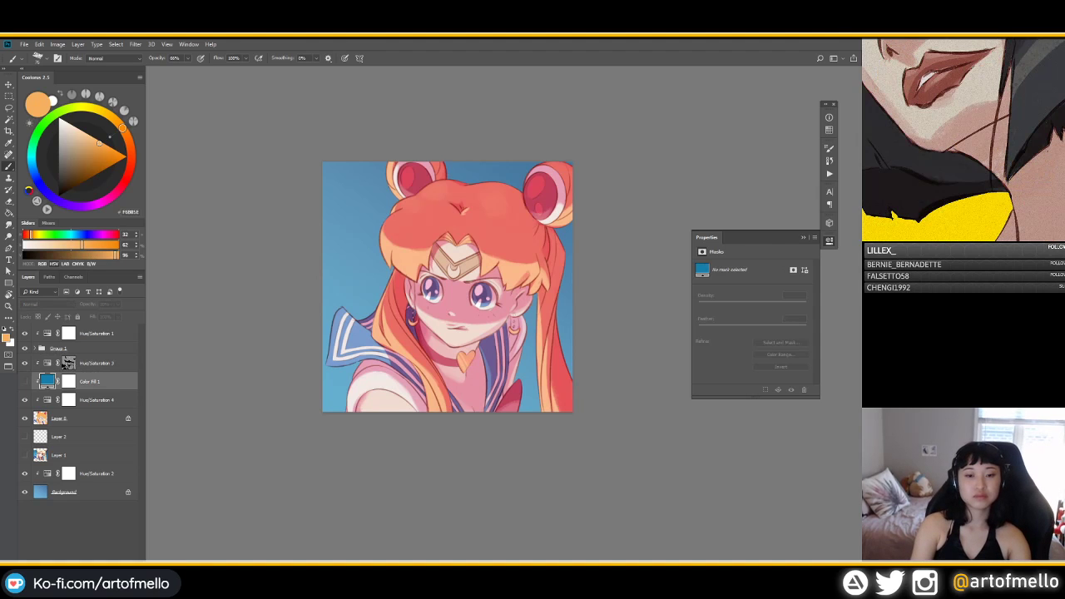
left_click(24, 381)
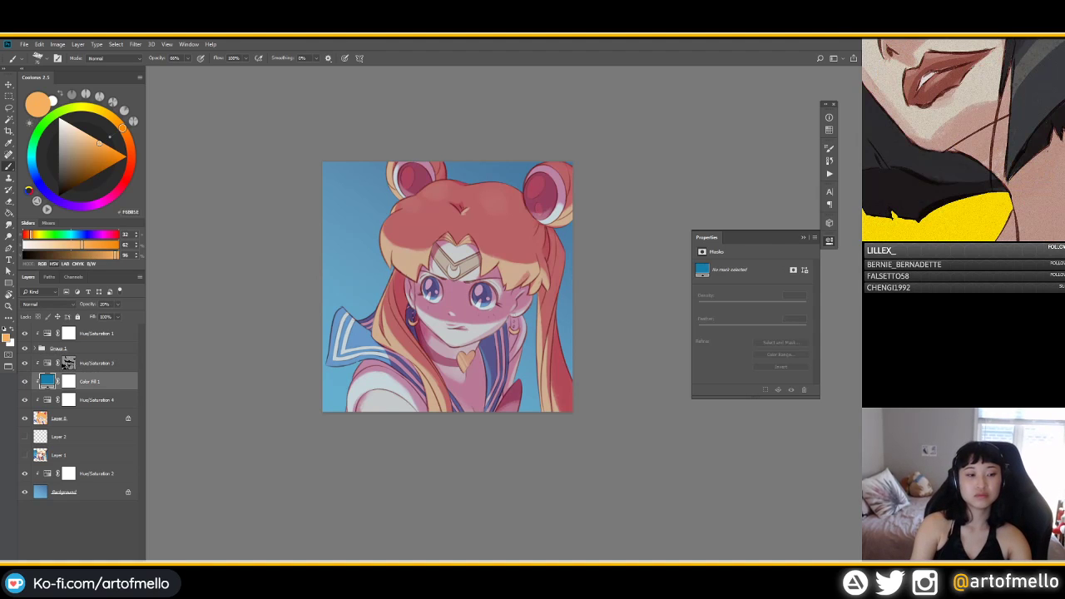
type("10")
key("Return")
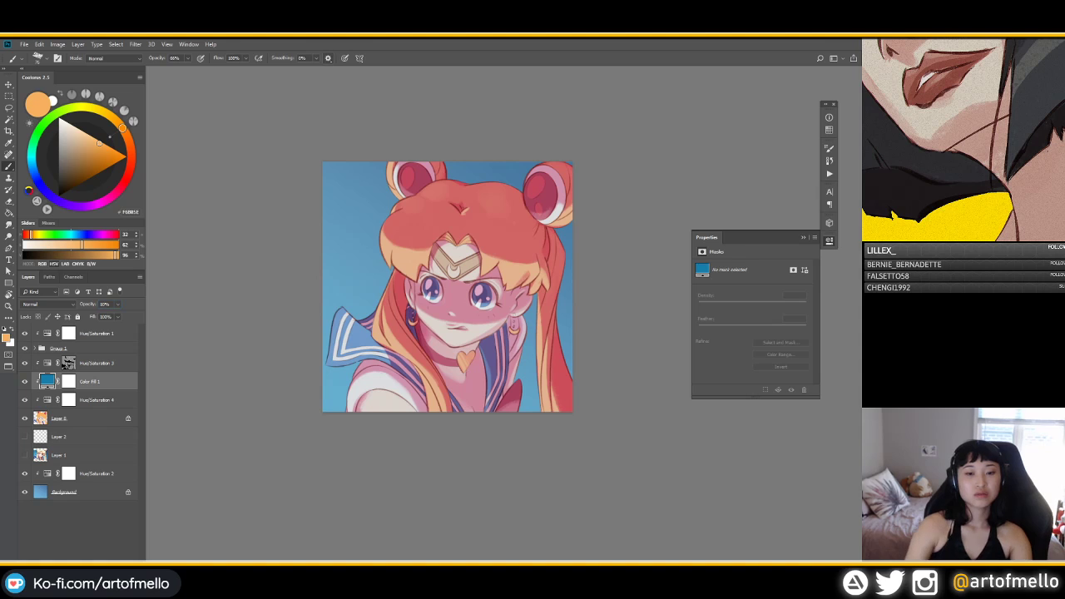
Step: Change the colour fill layer's colour to a deeper blue, about #175bb8
double_click(47, 381)
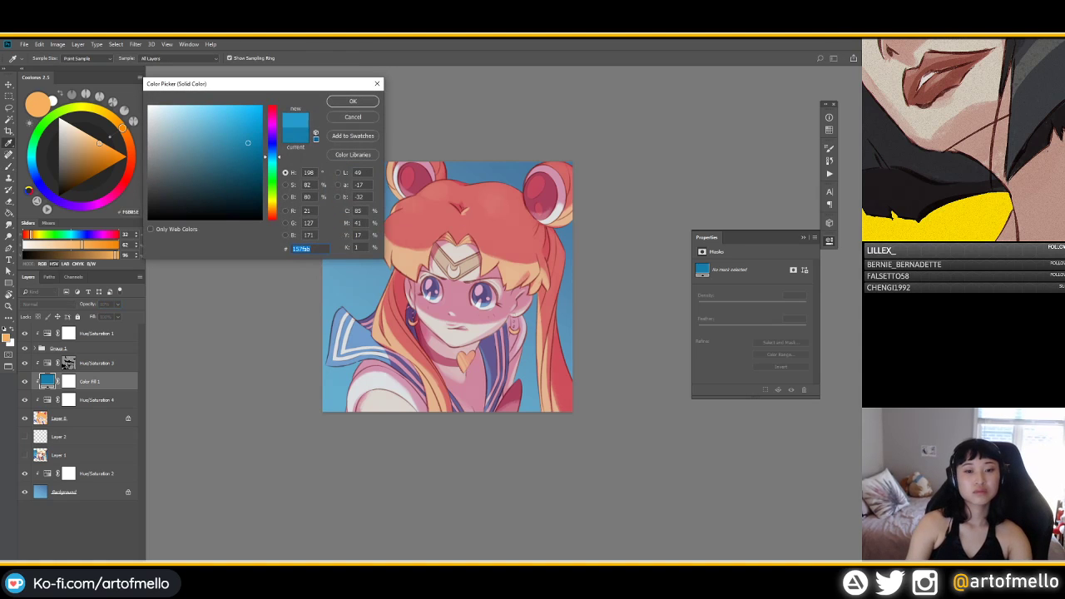
mouse_move(244, 143)
left_mouse_down()
mouse_move(254, 135)
mouse_move(253, 156)
mouse_move(272, 147)
mouse_move(251, 157)
left_mouse_up()
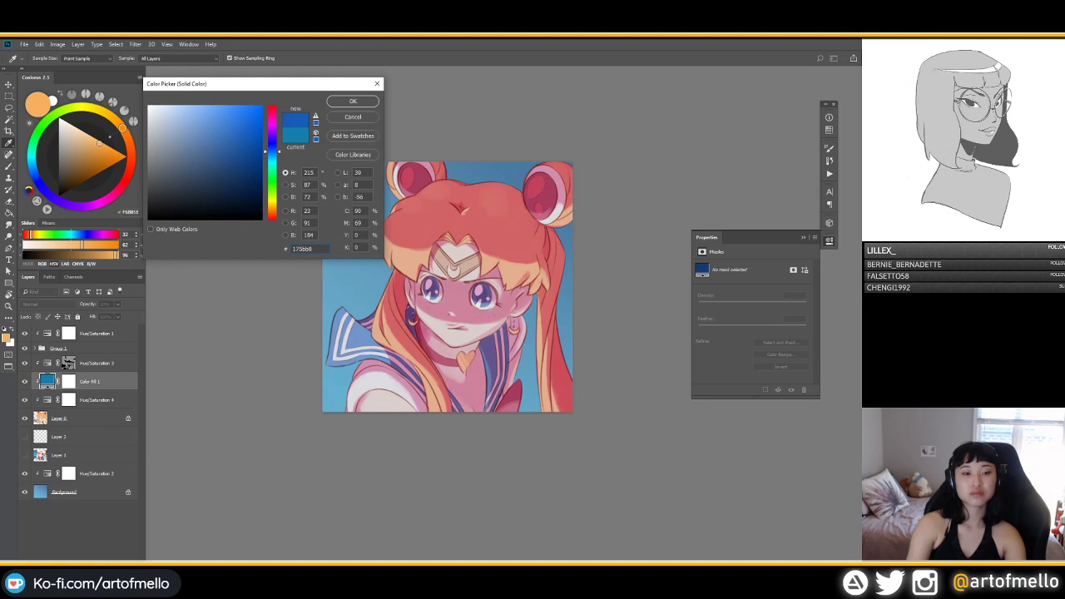
left_click(352, 100)
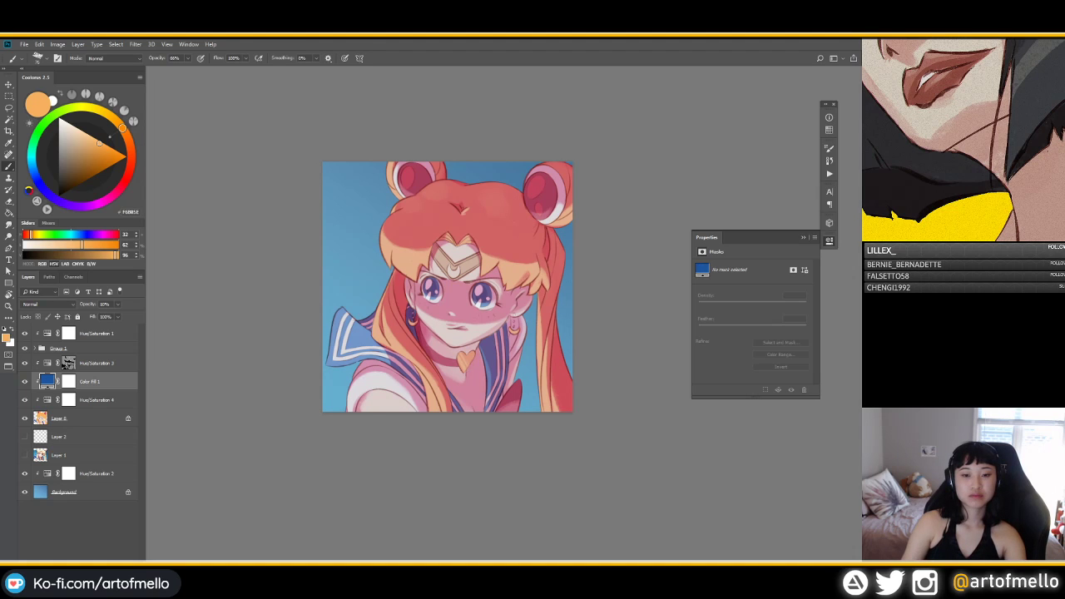
Step: Select the blue areas of the sailor collar and eyes on the character's base layer with the Magic Wand
left_click(68, 363)
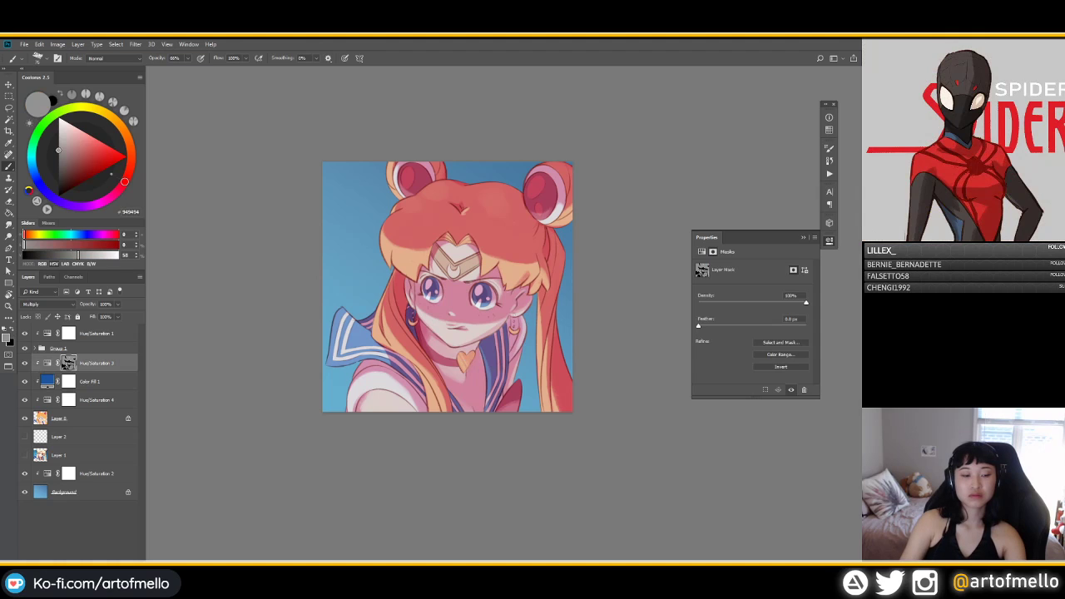
left_click(83, 418)
key("w")
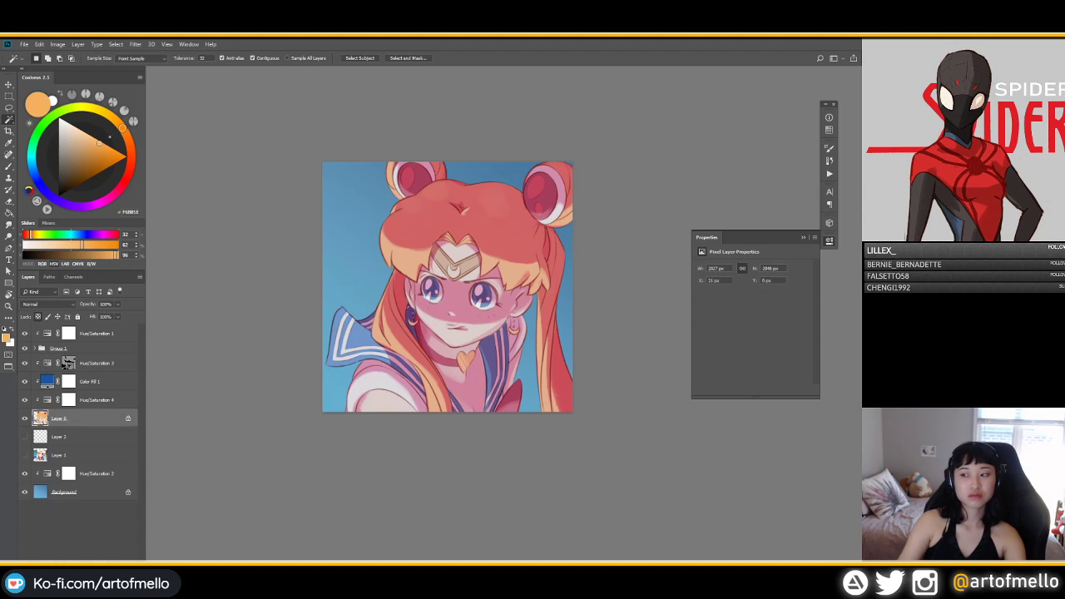
key("shift")
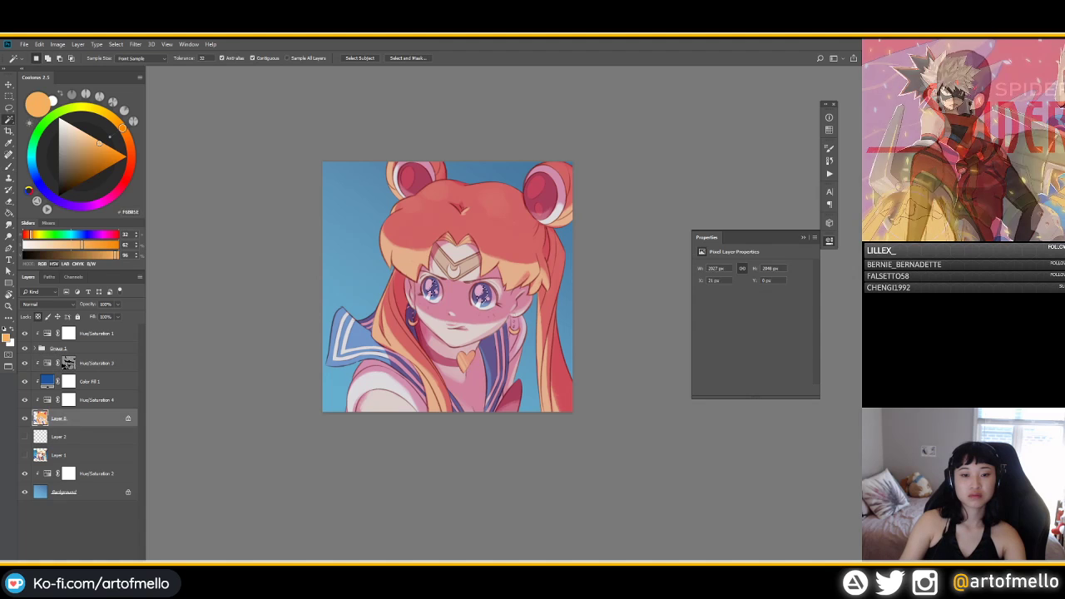
right_click(432, 286)
left_click(449, 386)
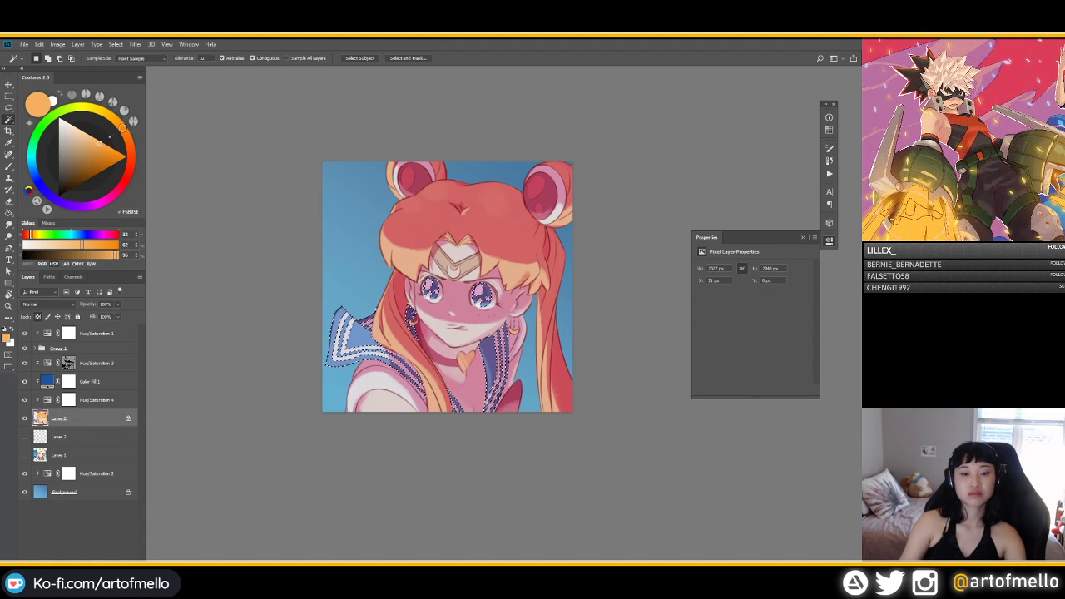
Step: Apply Hue/Saturation to the selected blue areas with saturation +24, lightness about -31 and a slight positive hue shift
key("ctrl+u")
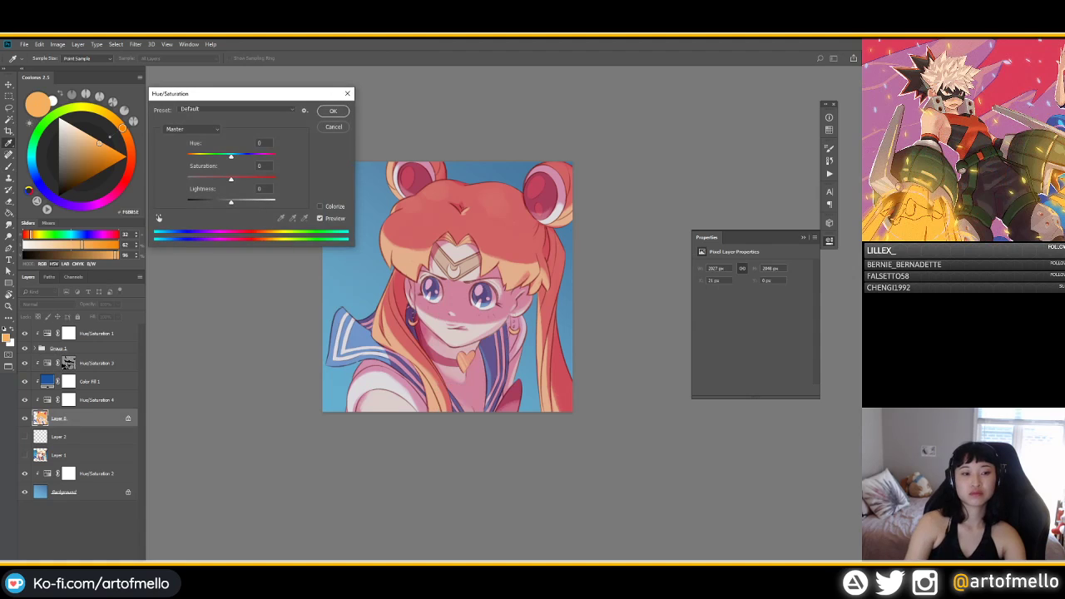
mouse_move(231, 202)
left_mouse_down()
mouse_move(213, 202)
mouse_move(242, 179)
mouse_move(217, 202)
left_mouse_up()
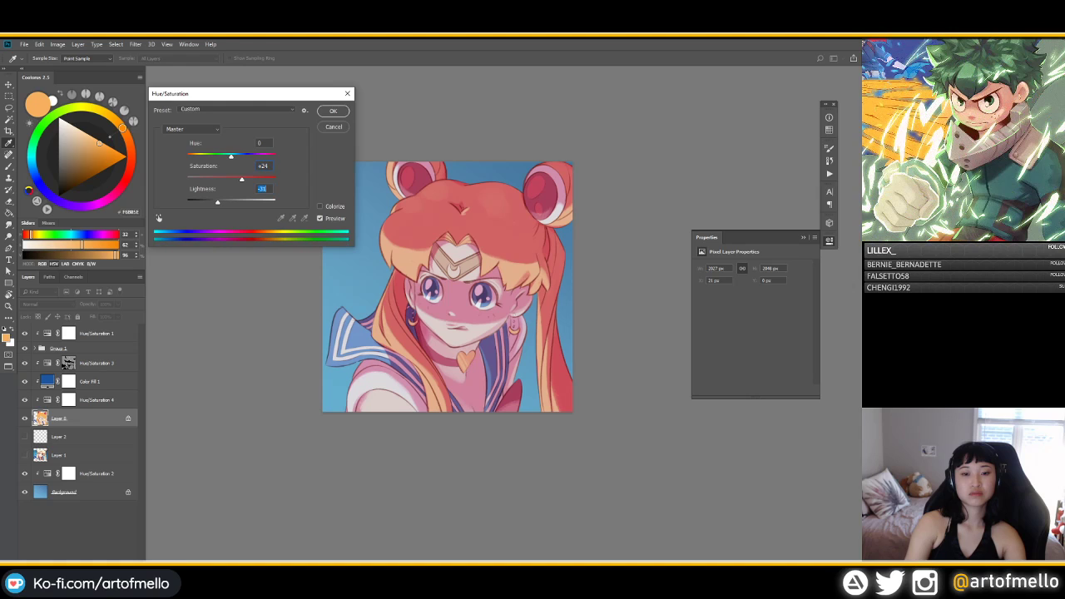
left_click_drag(231, 155, 235, 156)
key("Return")
key("e")
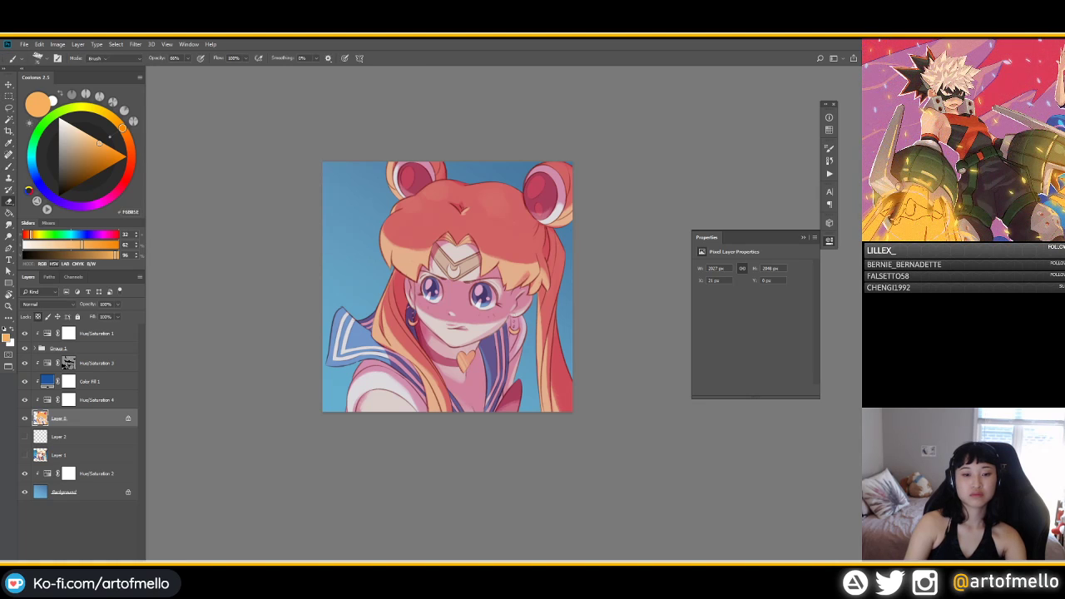
Step: Activate the Hue/Saturation 3 layer's mask with the Brush and sample black as the painting colour
key("b")
left_click(68, 362)
left_click(471, 332, "alt")
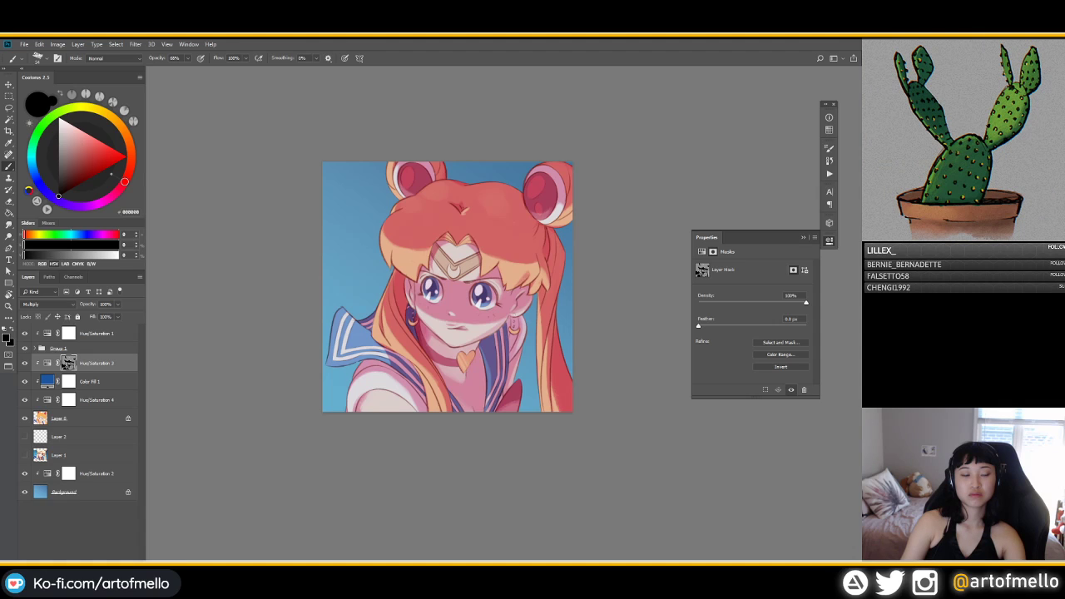
Step: Make the blue colour fill layer's mask active with black as the foreground colour
left_click(83, 417)
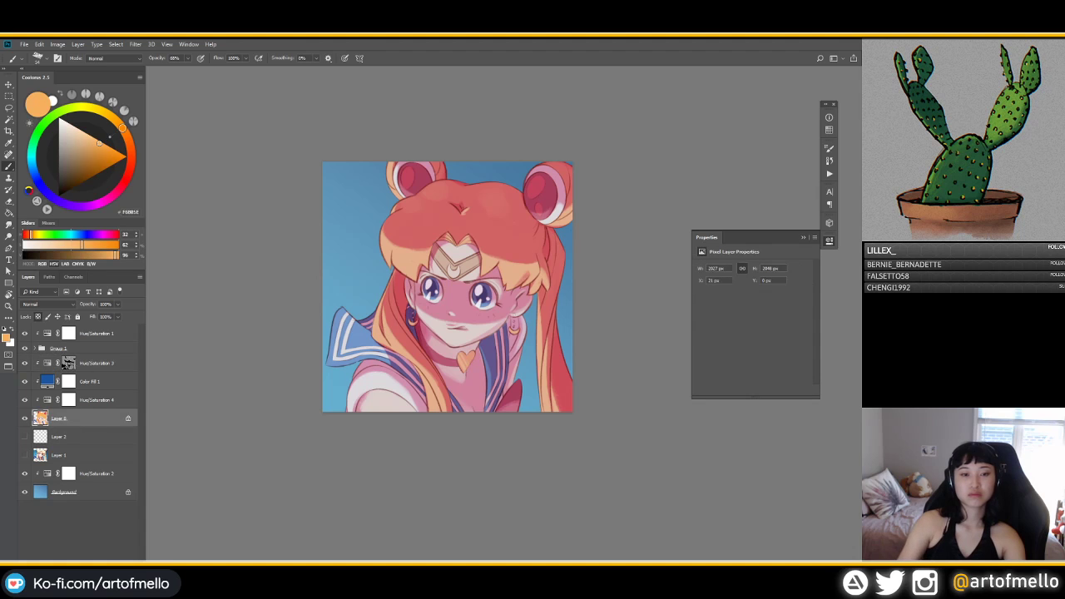
left_click(90, 381)
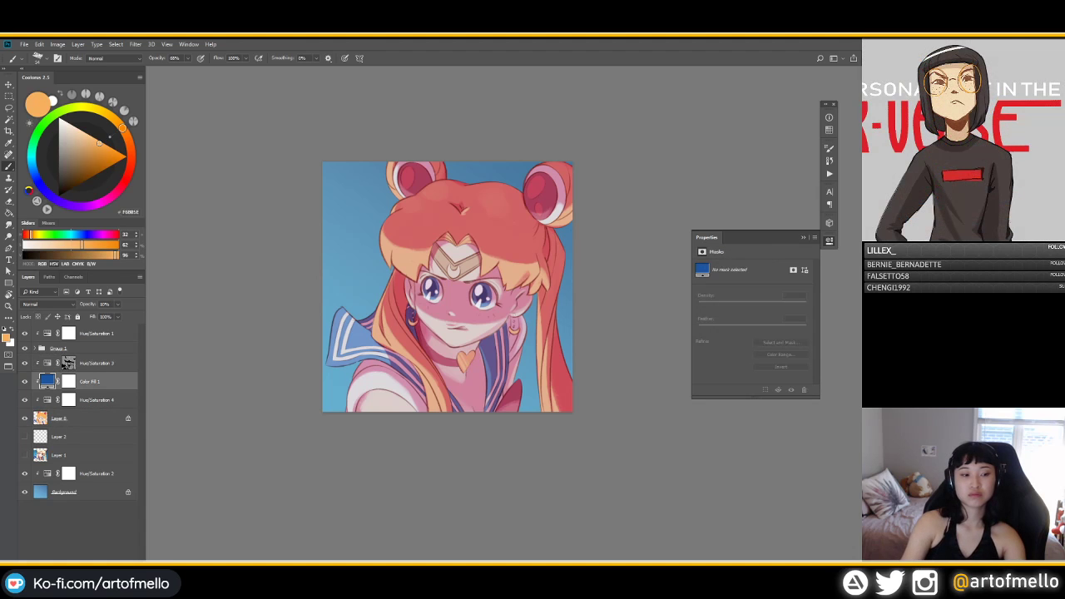
left_click(69, 381)
key("x")
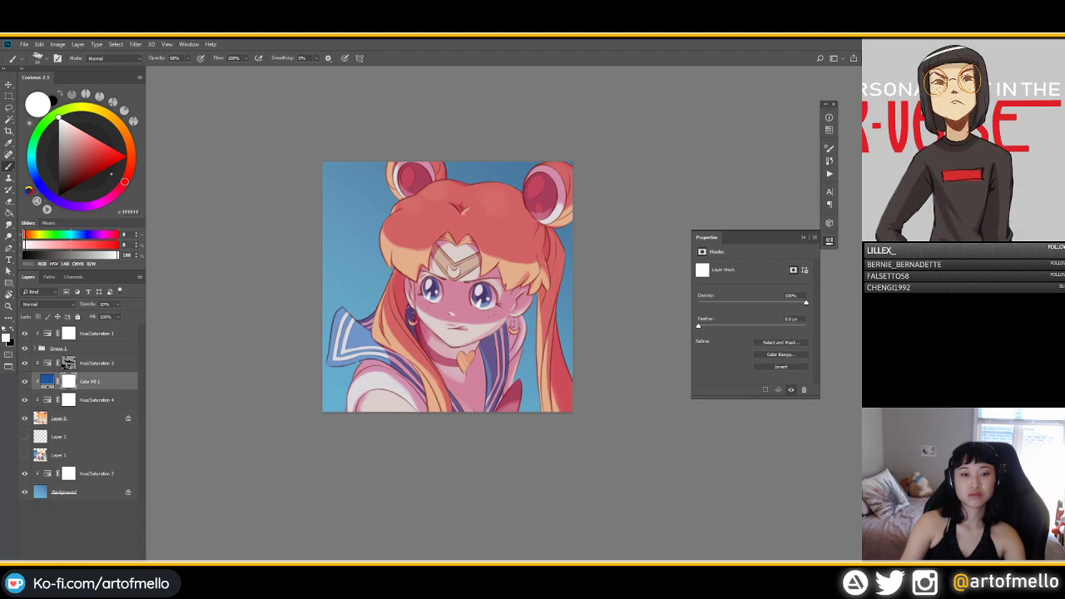
key("x")
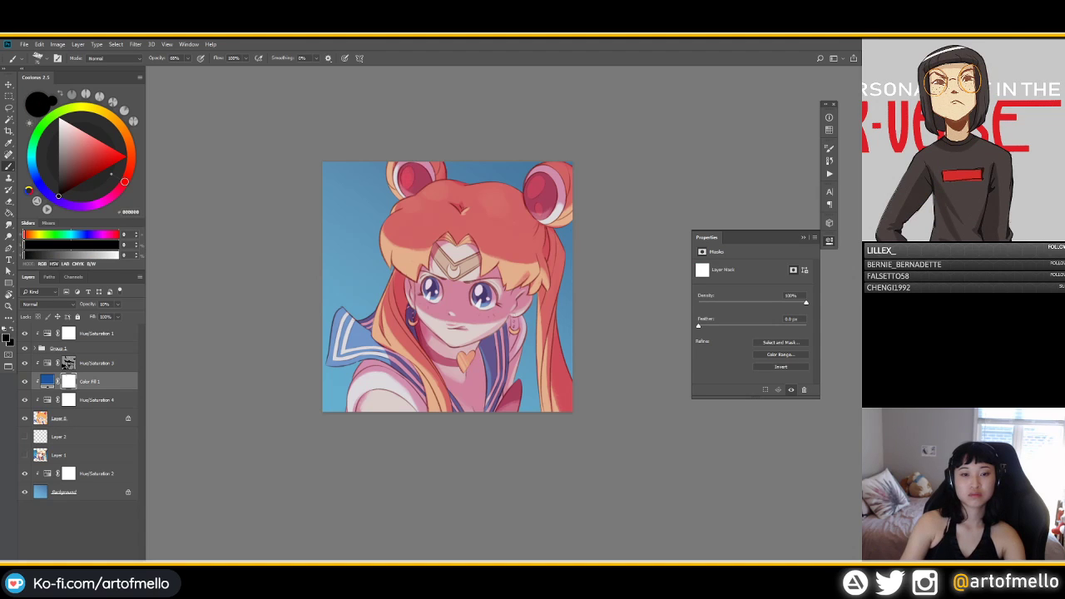
Step: Select both red hair-bun ornaments on the character's base layer with the Magic Wand and mask them out of the colour fill layer
left_click(90, 417)
key("w")
left_click(407, 178)
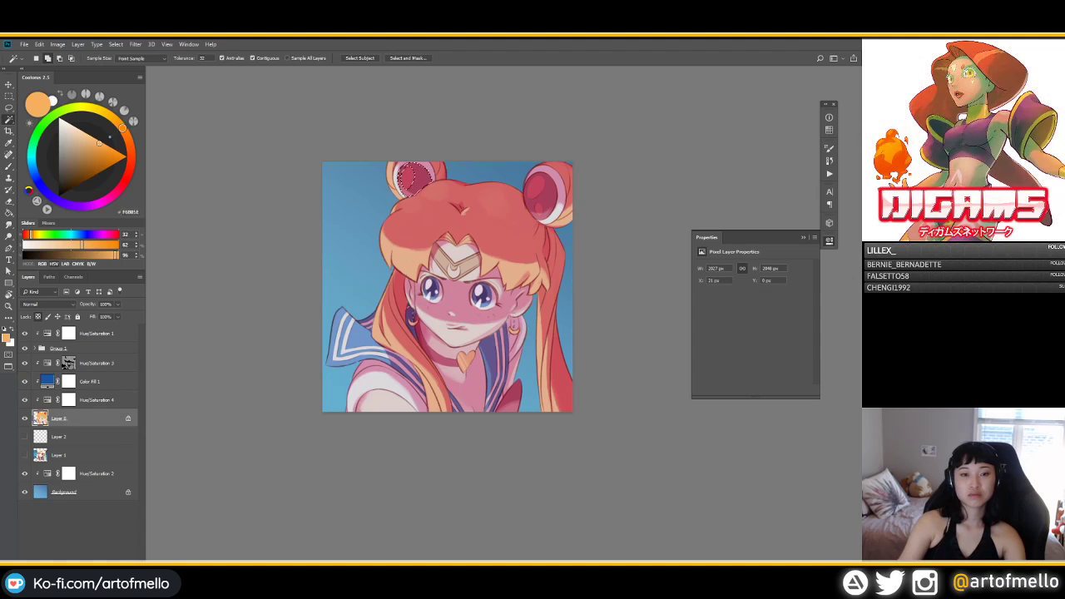
left_click(539, 189, "shift")
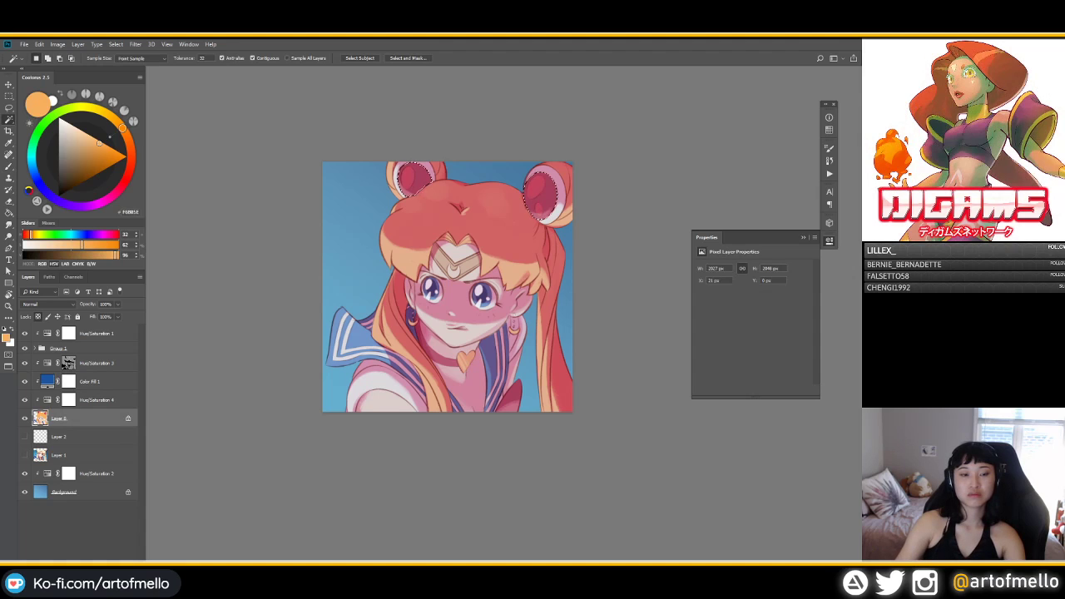
left_click(68, 381)
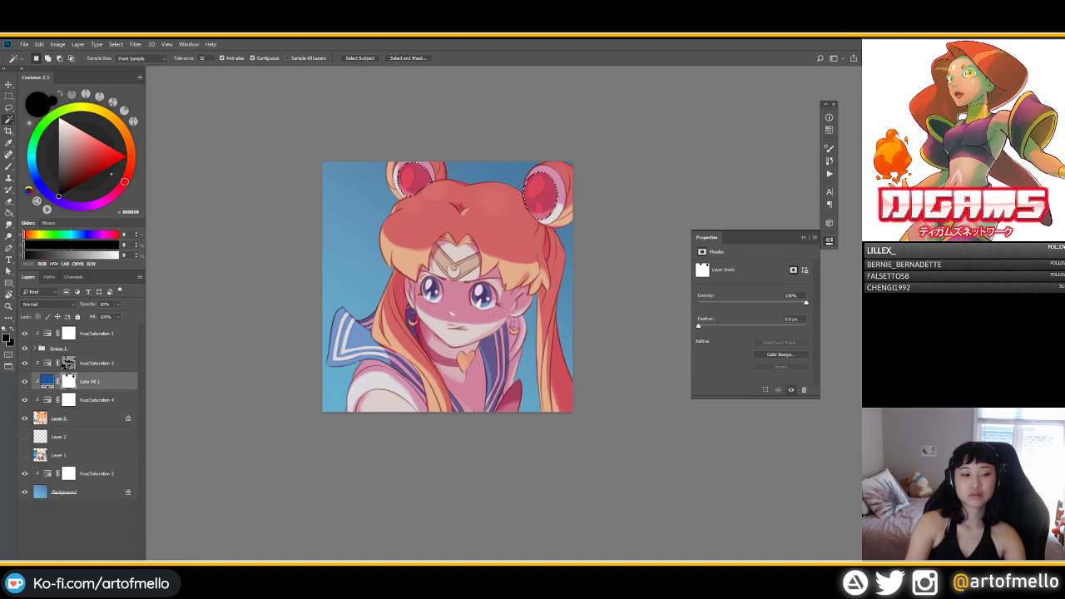
Step: Apply Hue/Saturation to the selected bun ornaments on the base layer, raising hue and saturation for a stronger red, with lightness -10
left_click(90, 418)
key("ctrl+u")
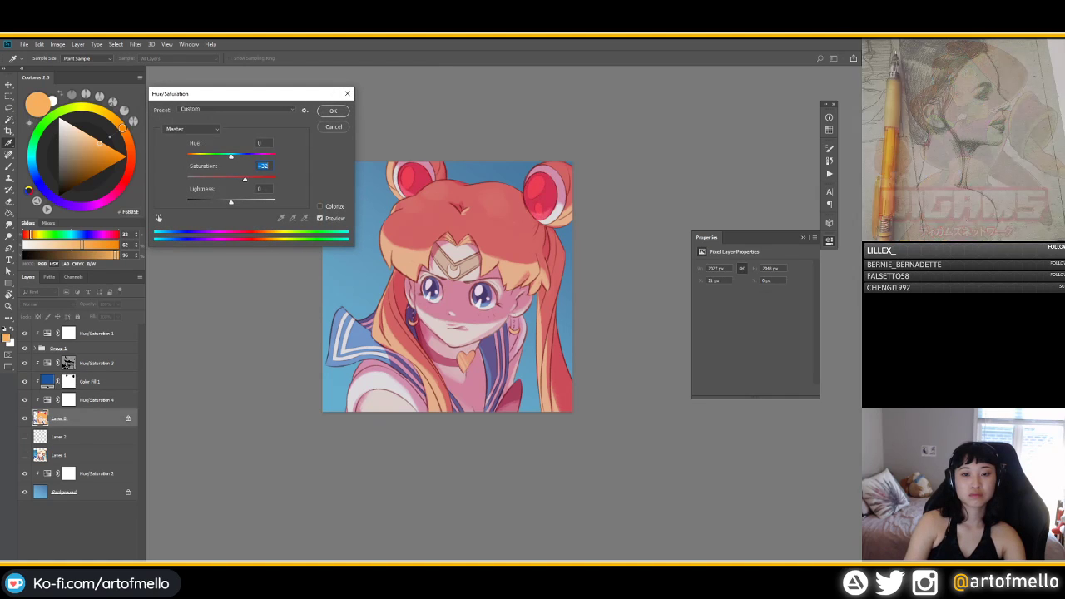
left_click_drag(231, 202, 223, 202)
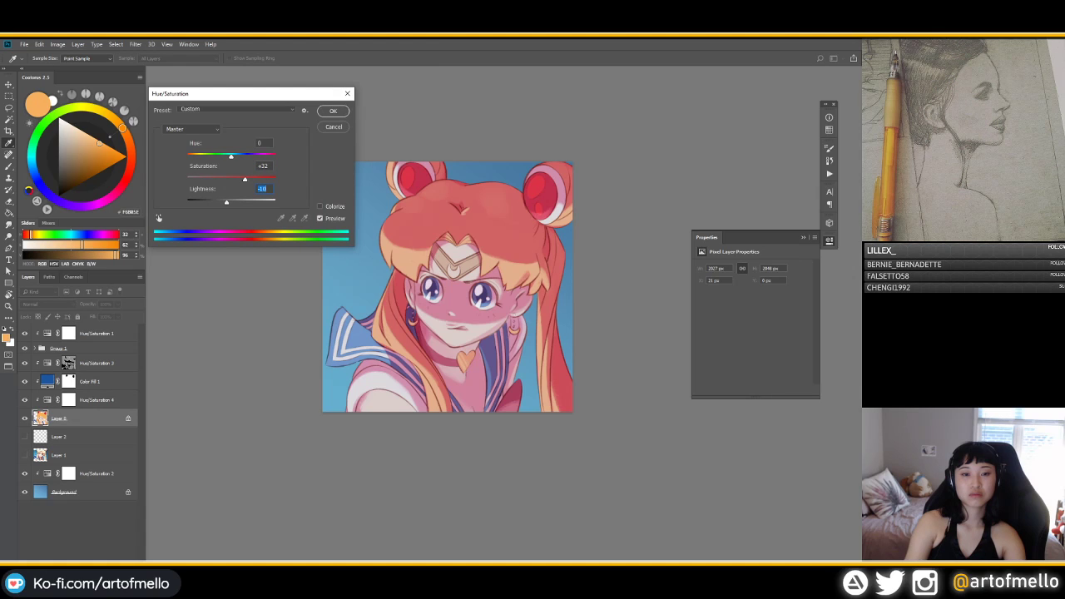
left_click_drag(245, 179, 236, 155)
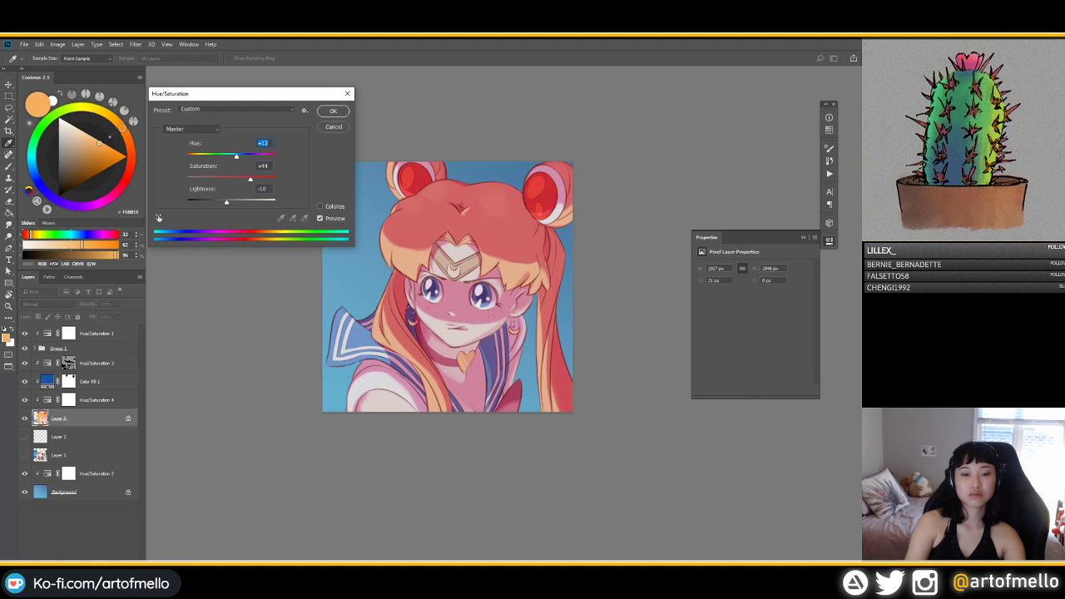
type("0")
key("ctrl+z")
left_click_drag(250, 179, 241, 179)
key("Return")
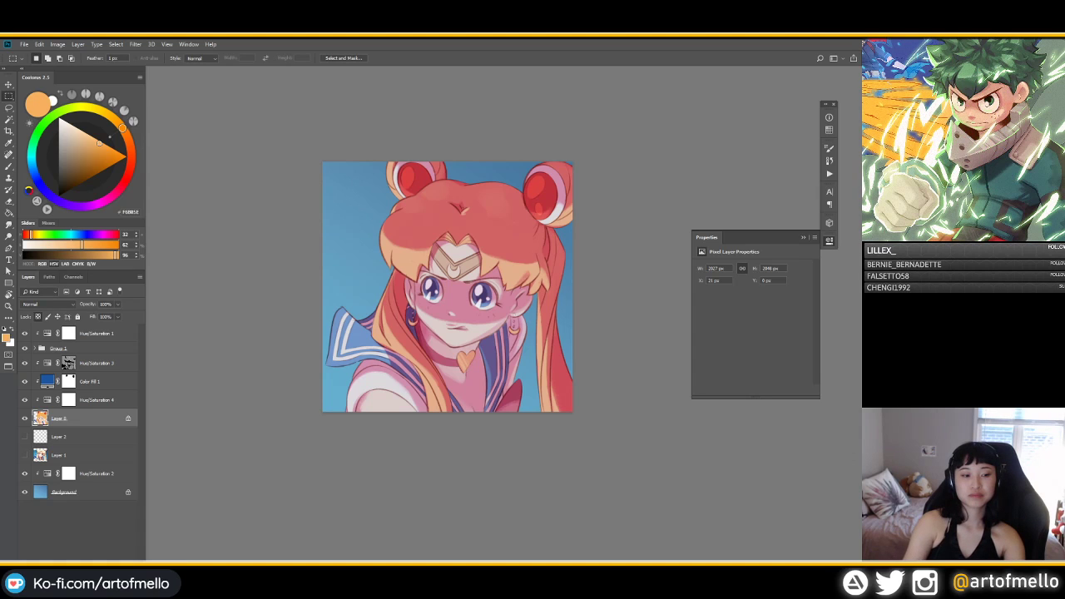
Step: Select the red choker and bow on the character's base layer with the Magic Wand and mask them out of the colour fill layer in black
left_click(69, 381)
left_click(83, 418)
key("w")
left_click(441, 361)
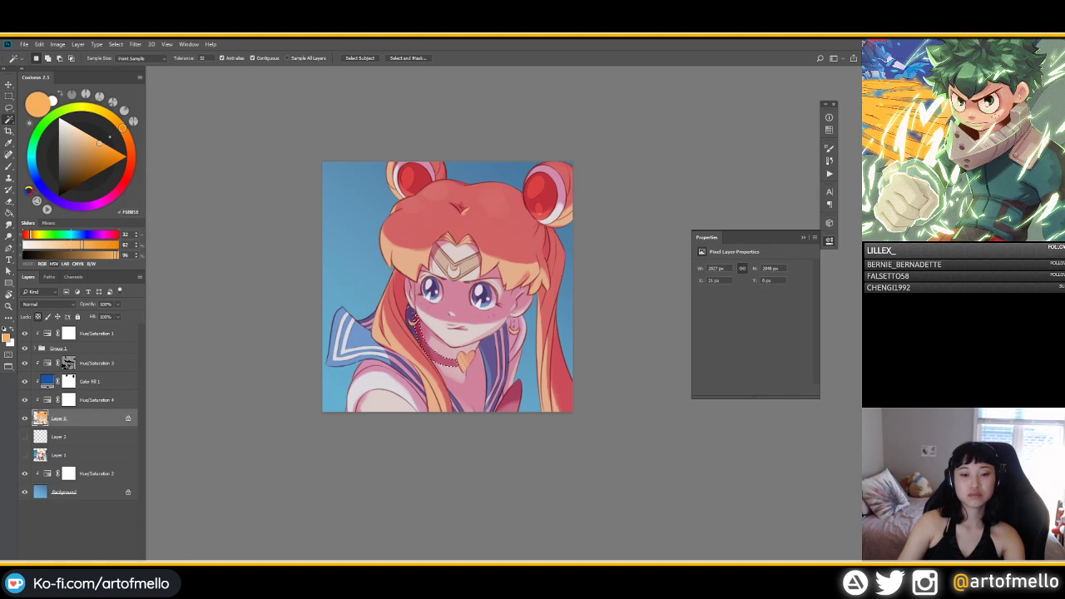
left_click(510, 397, "shift")
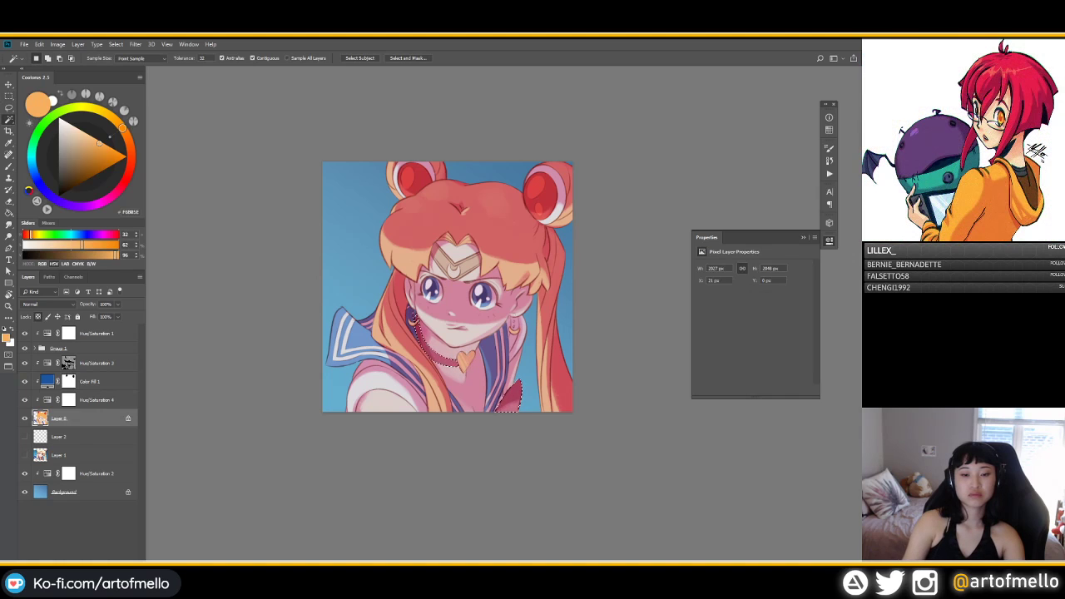
left_click(48, 381)
key("alt+BackSpace")
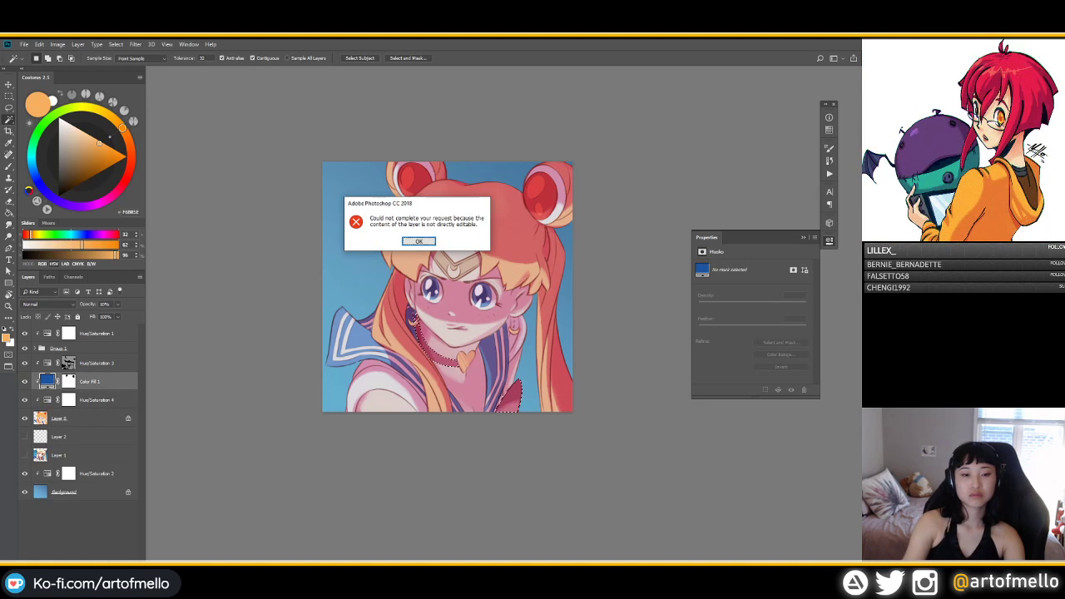
key("Return")
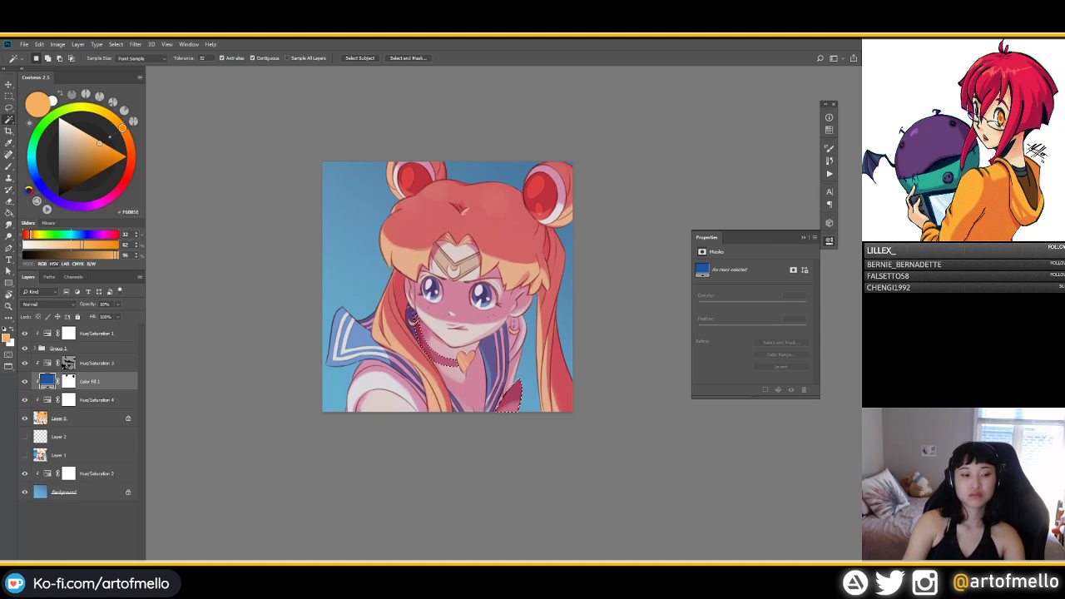
left_click(69, 381)
key("alt+BackSpace")
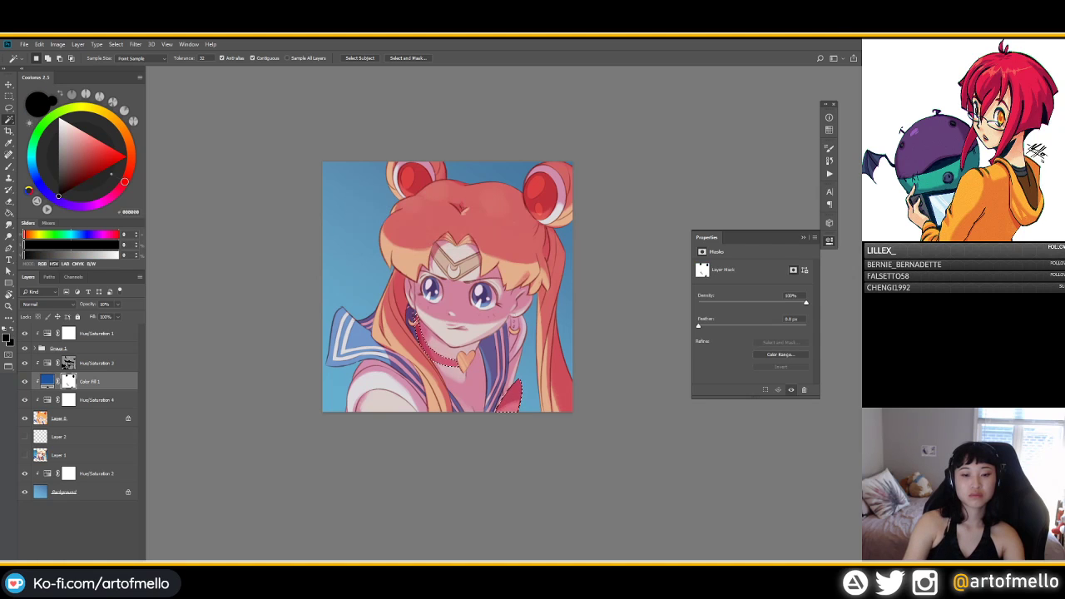
Step: Apply Hue/Saturation to the selected choker and bow on the base layer with saturation +14, keeping lightness at 0
left_click(40, 418)
key("ctrl+u")
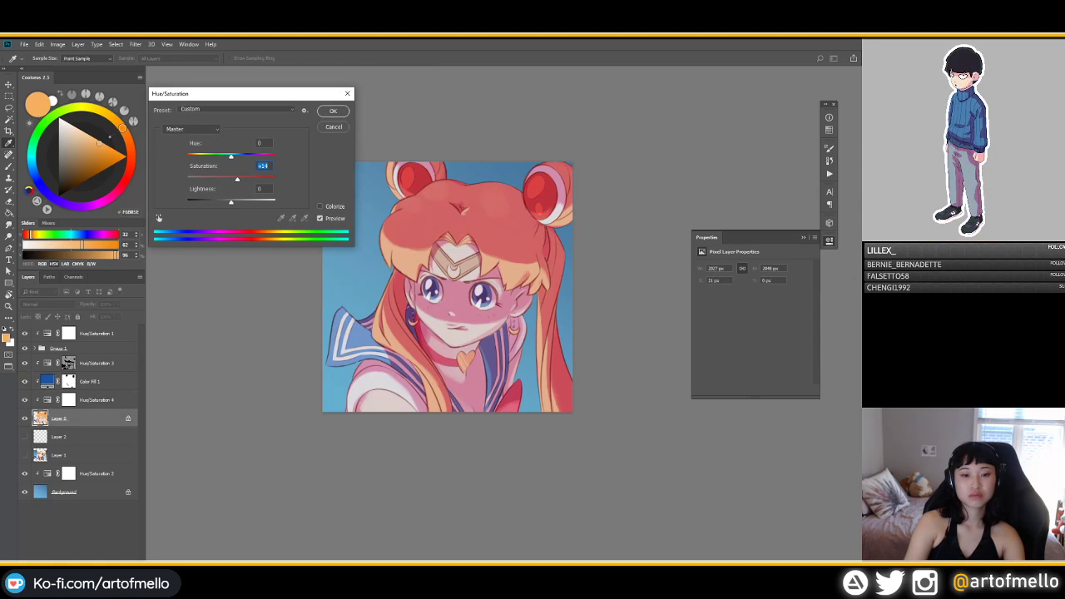
key("Tab")
type("-5")
key("ctrl+y")
key("ctrl+y")
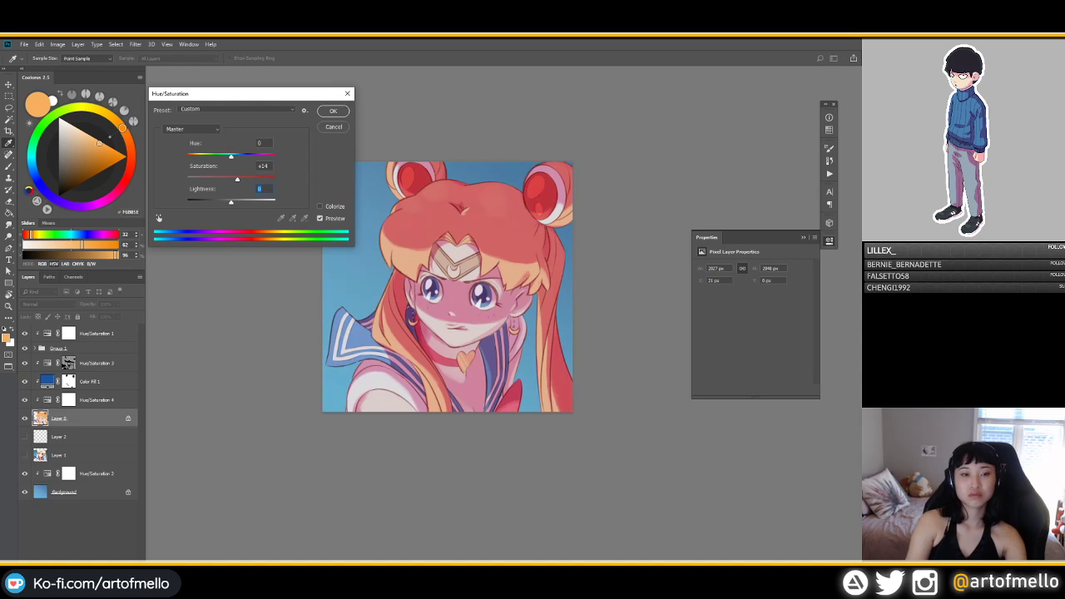
key("Return")
key("m")
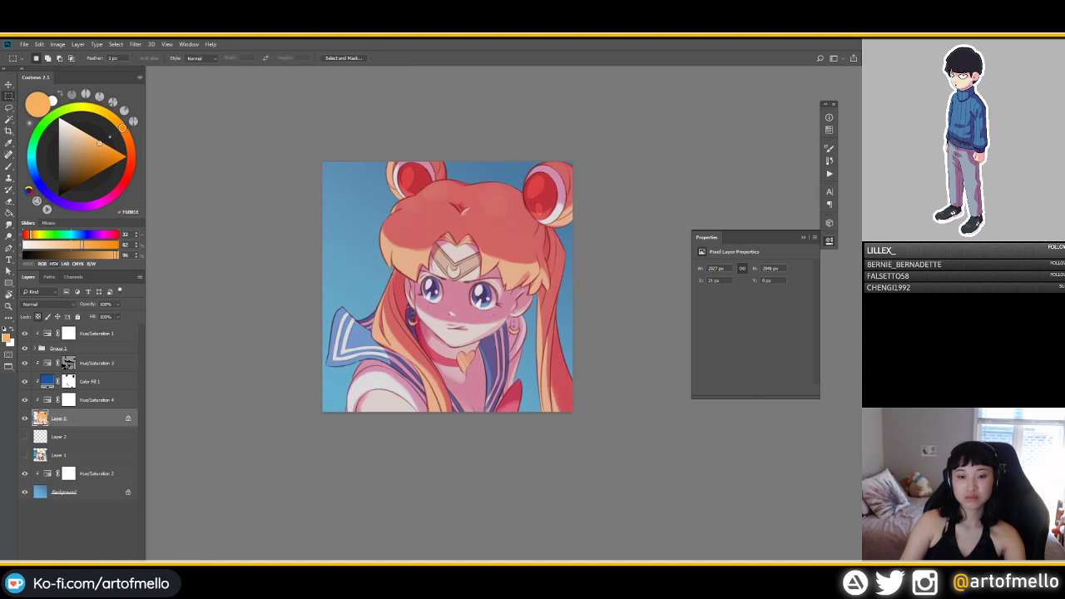
Step: Flip the canvas horizontally and make the Hue/Saturation 3 layer's mask active for the Brush
key("ctrl+shift+h")
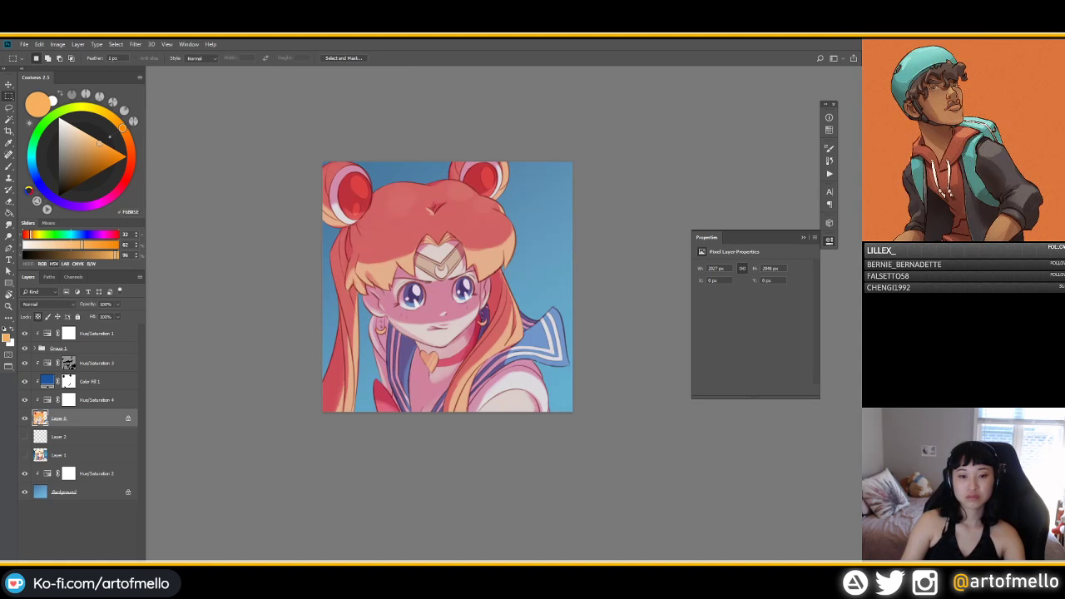
left_click(68, 363)
key("b")
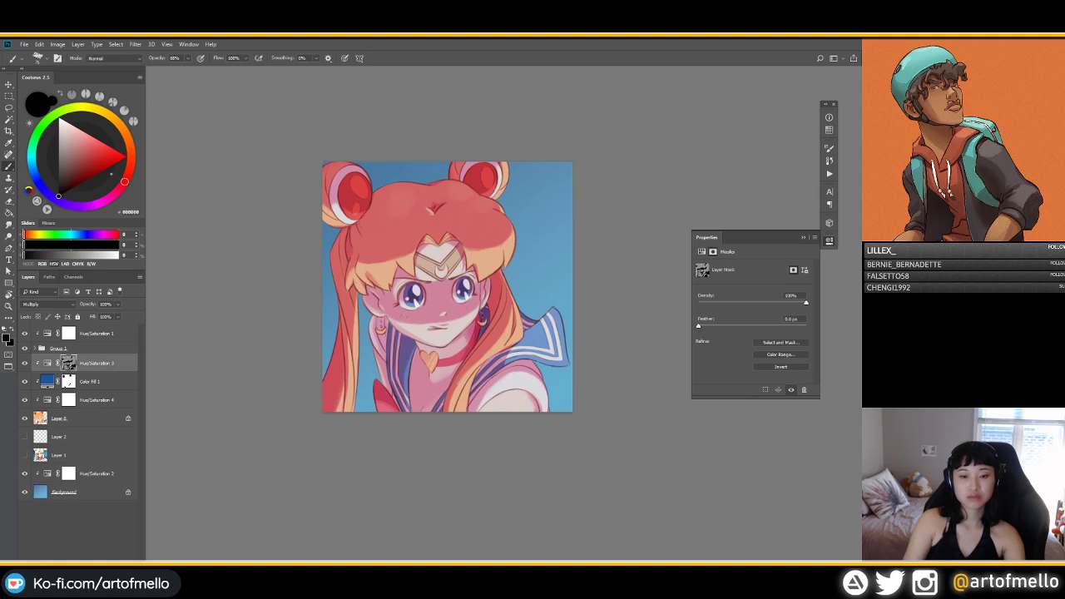
Step: Retouch the shadow shapes around the face and tiara on the Hue/Saturation 3 mask, brushing with greys sampled from the mask and black
left_click(455, 309, "alt")
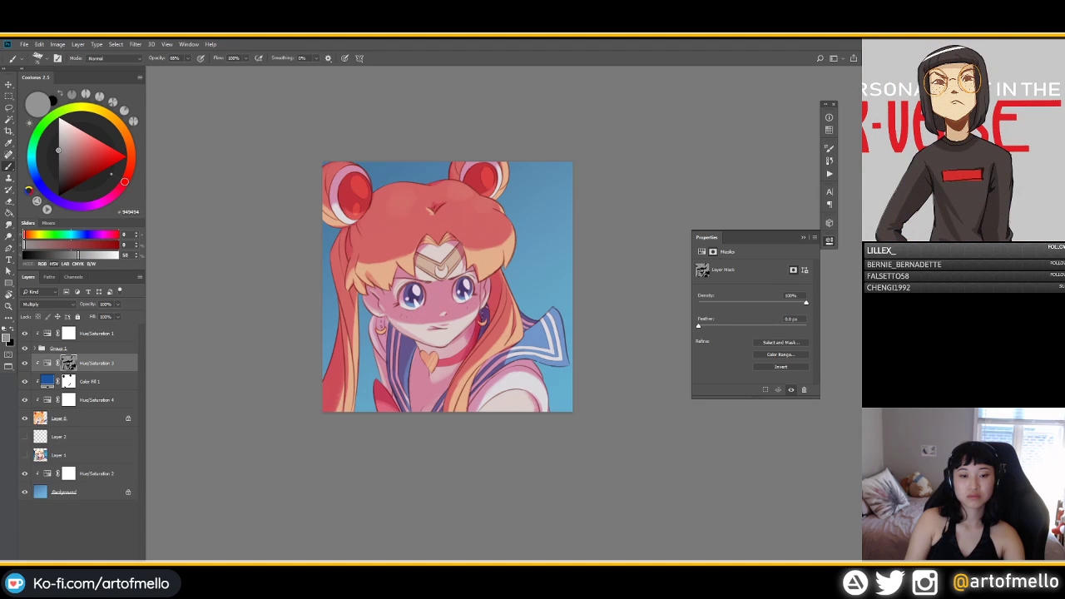
key("x")
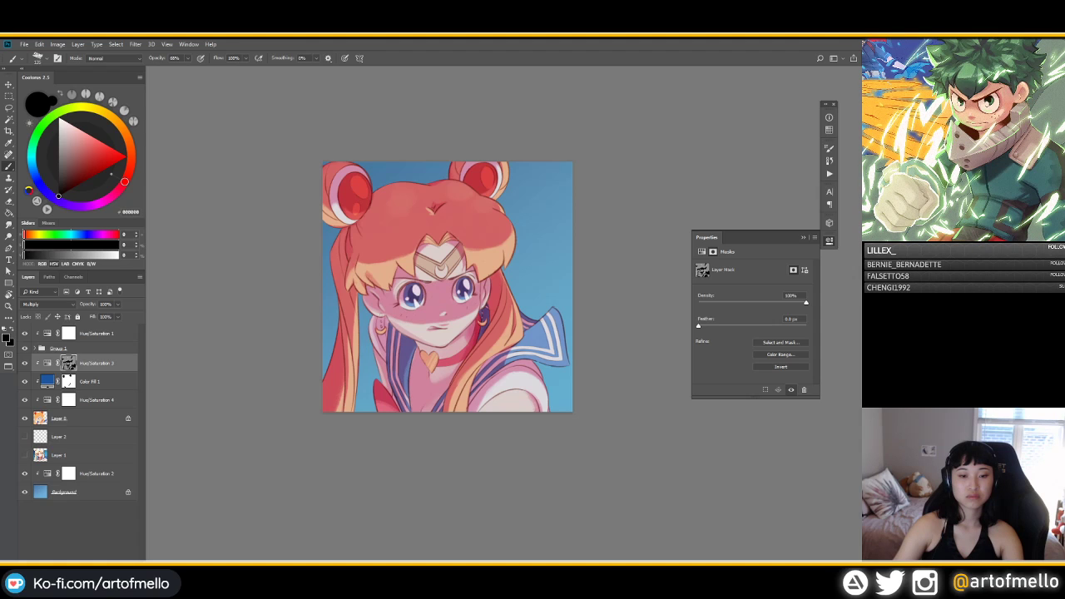
left_click(58, 172)
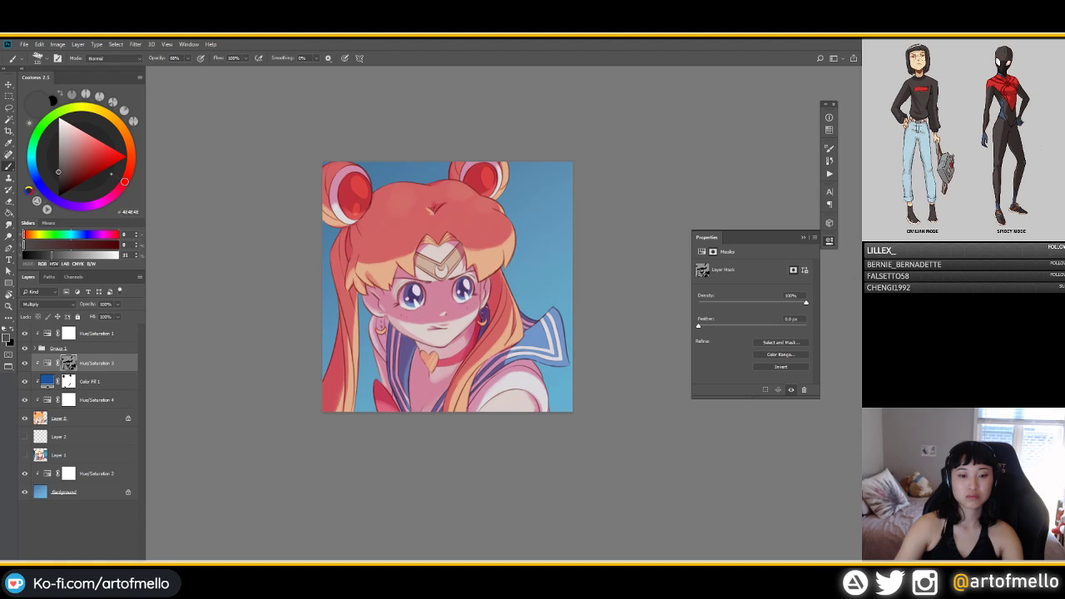
left_click(58, 150)
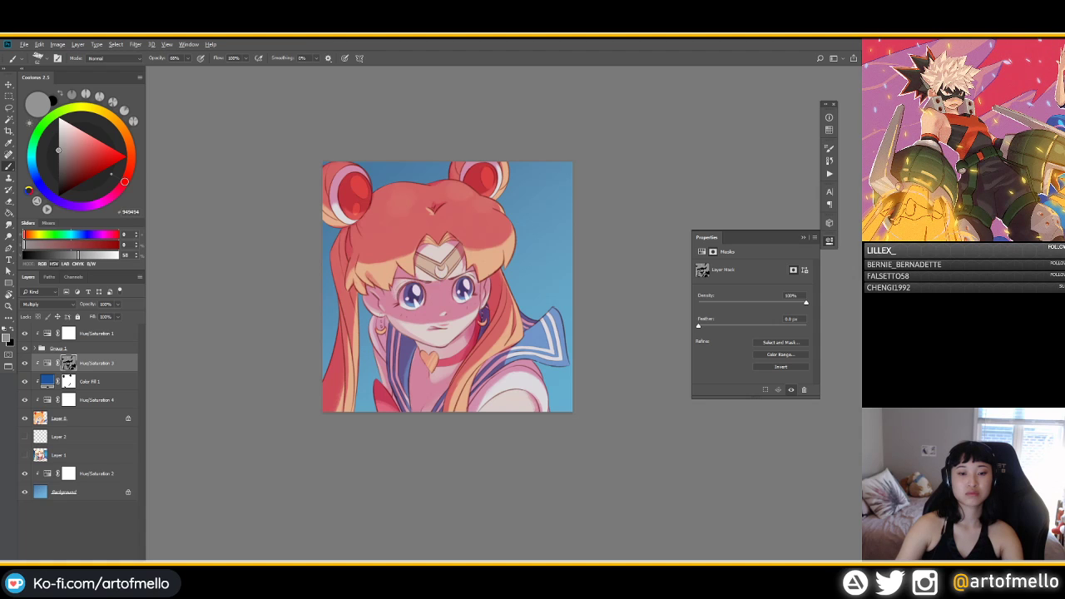
left_click(58, 160)
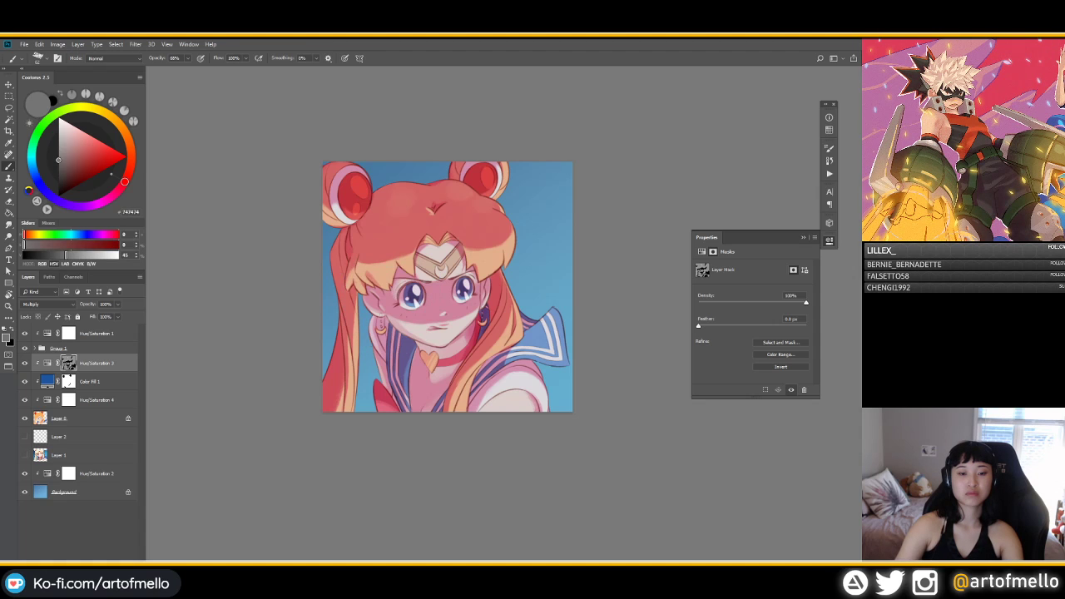
left_click(393, 308, "alt")
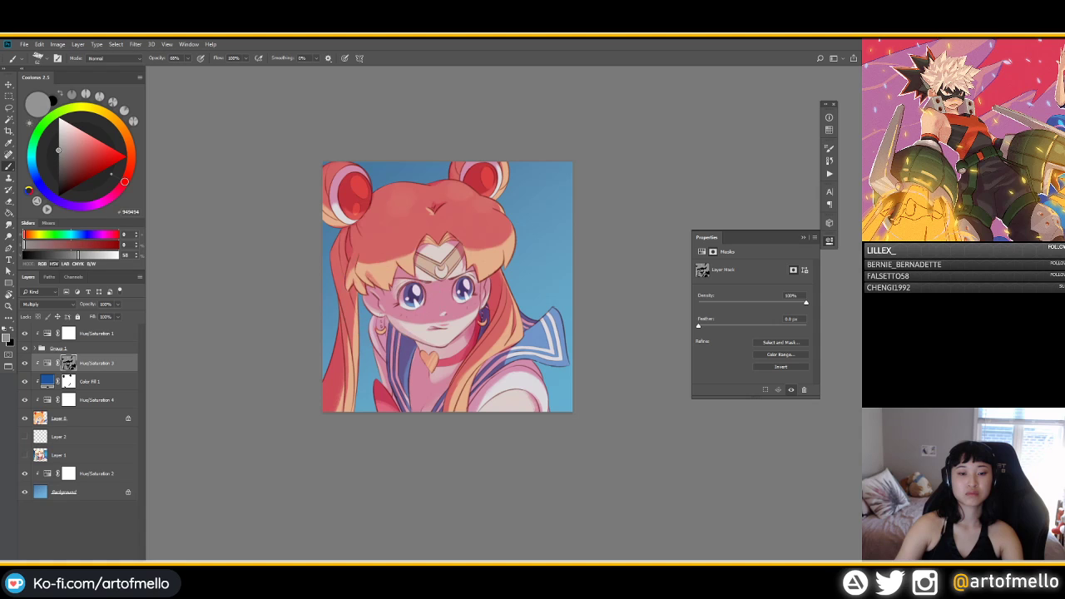
left_click(393, 291, "alt")
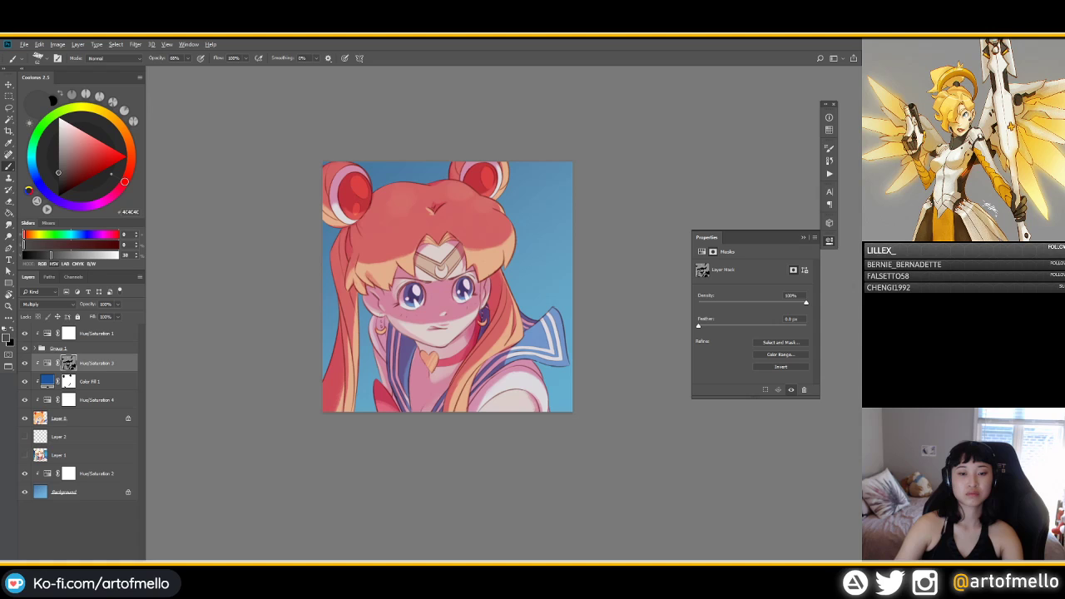
left_click(440, 261, "alt")
left_click(440, 257, "alt")
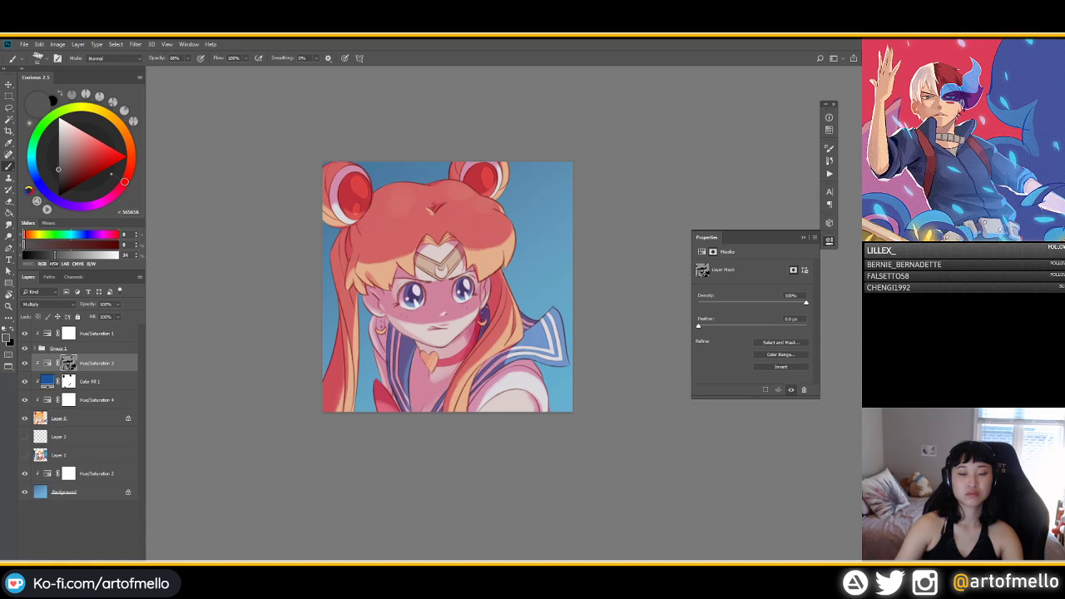
key("d")
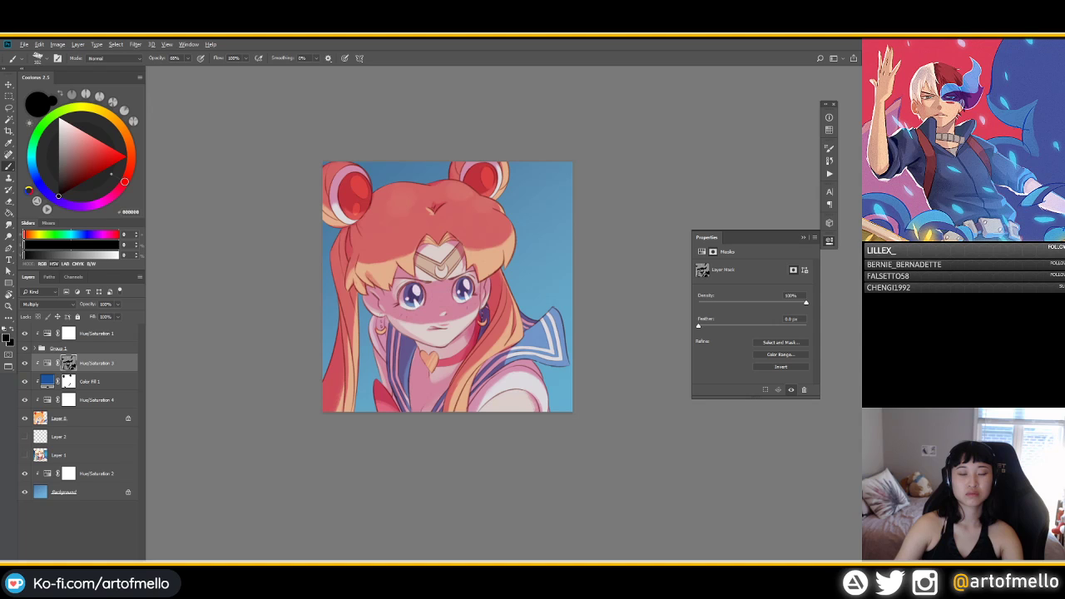
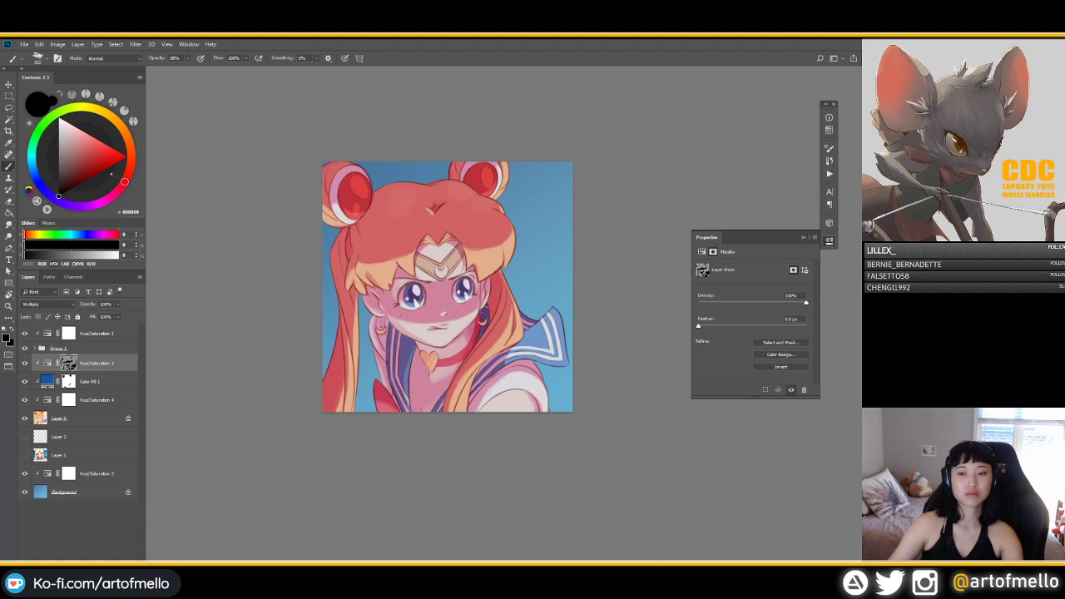
Step: Try a muted purple shadow tint on the Hue/Saturation 3 layer with saturation 28, and restore the pink shadow settings
left_click(701, 251)
left_click_drag(798, 300, 729, 317)
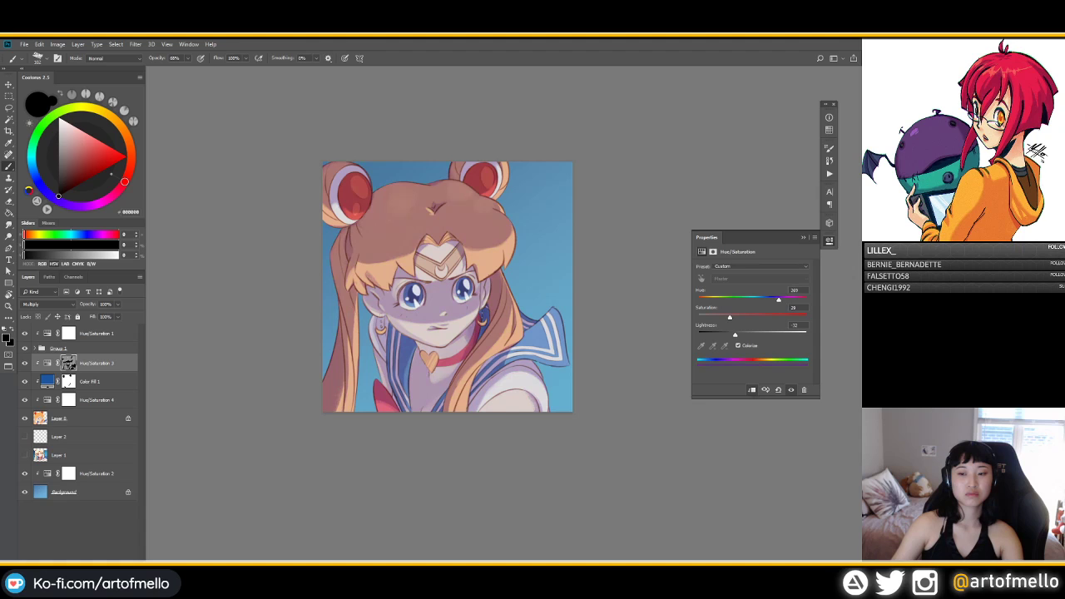
key("ctrl+z")
key("ctrl+z")
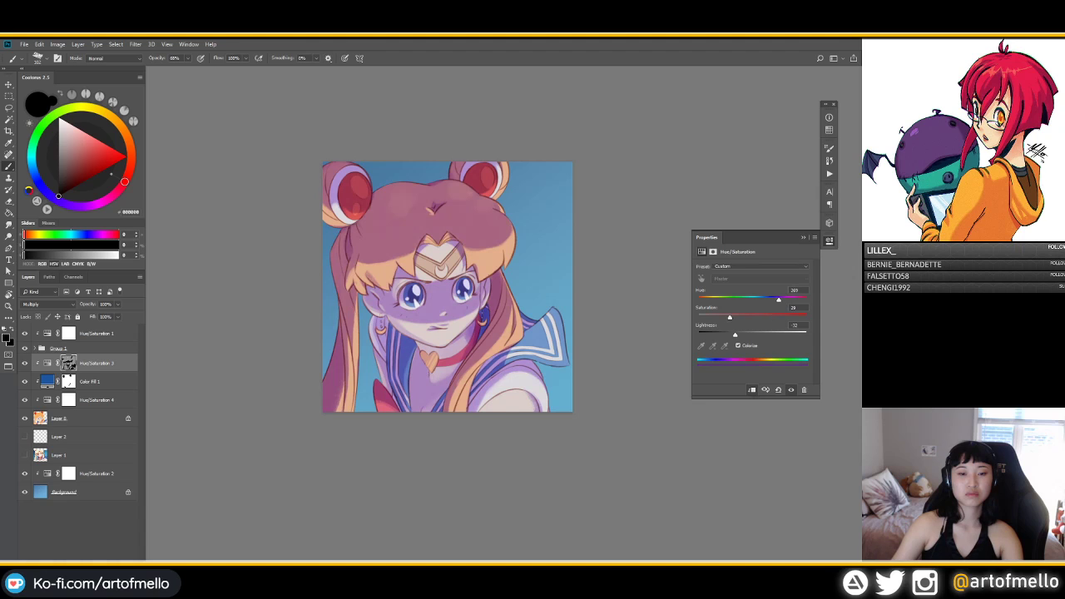
left_click(765, 389)
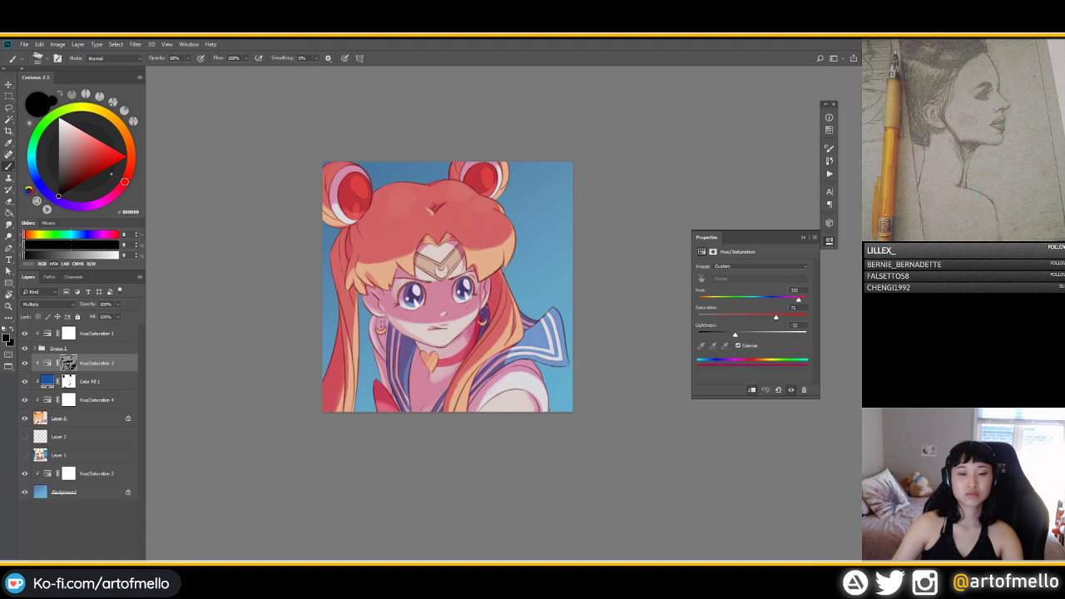
Step: Try a darker purple shadow on the Hue/Saturation 3 layer with hue 273 and lightness -48, and undo both changes
left_click_drag(798, 299, 780, 299)
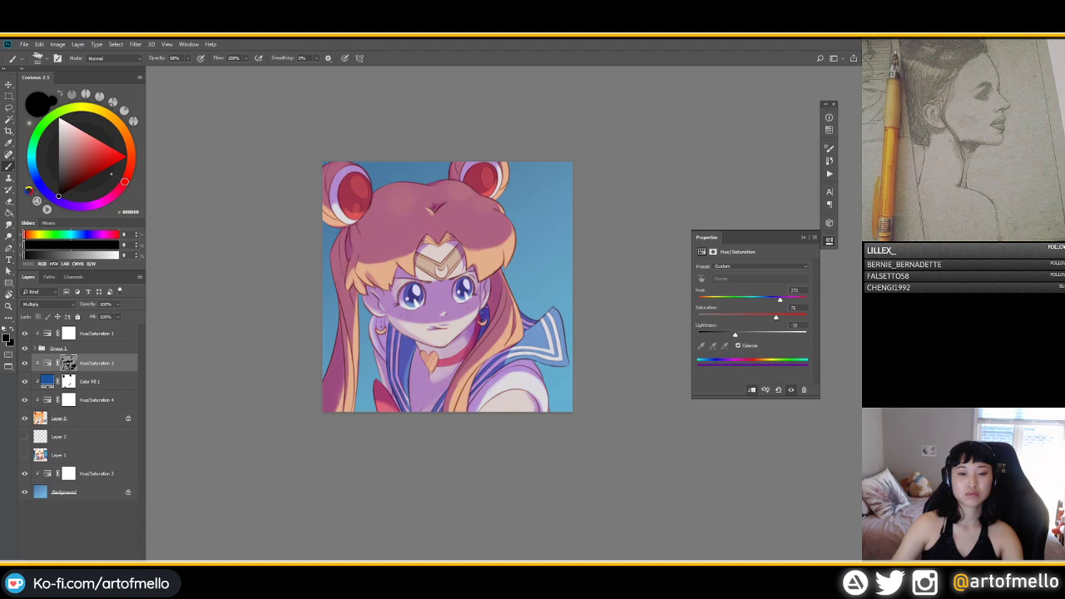
left_click_drag(734, 333, 725, 333)
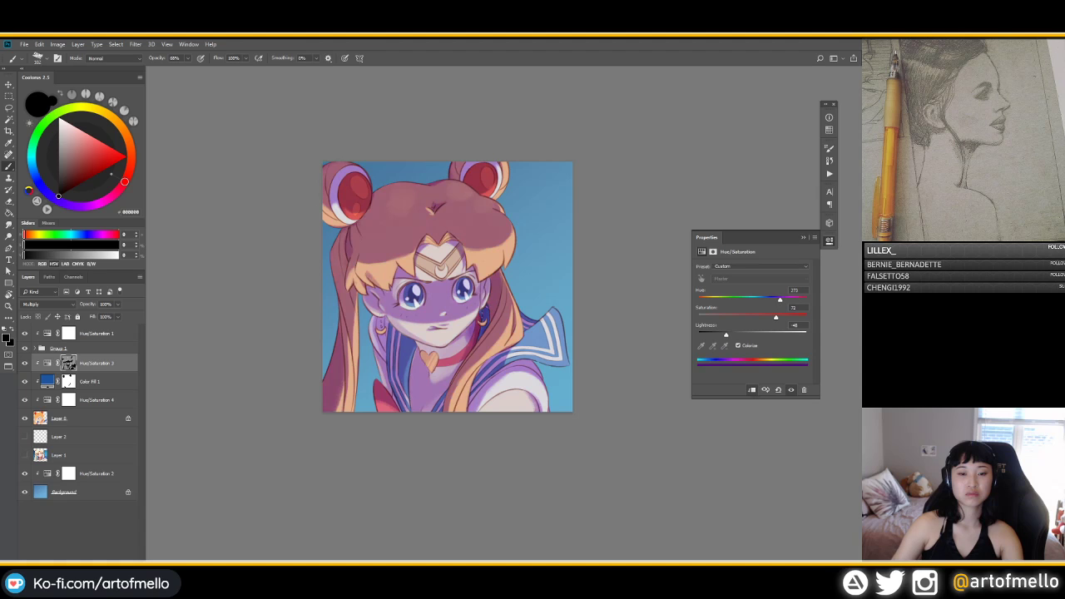
key("ctrl+alt+z")
key("ctrl+alt+z")
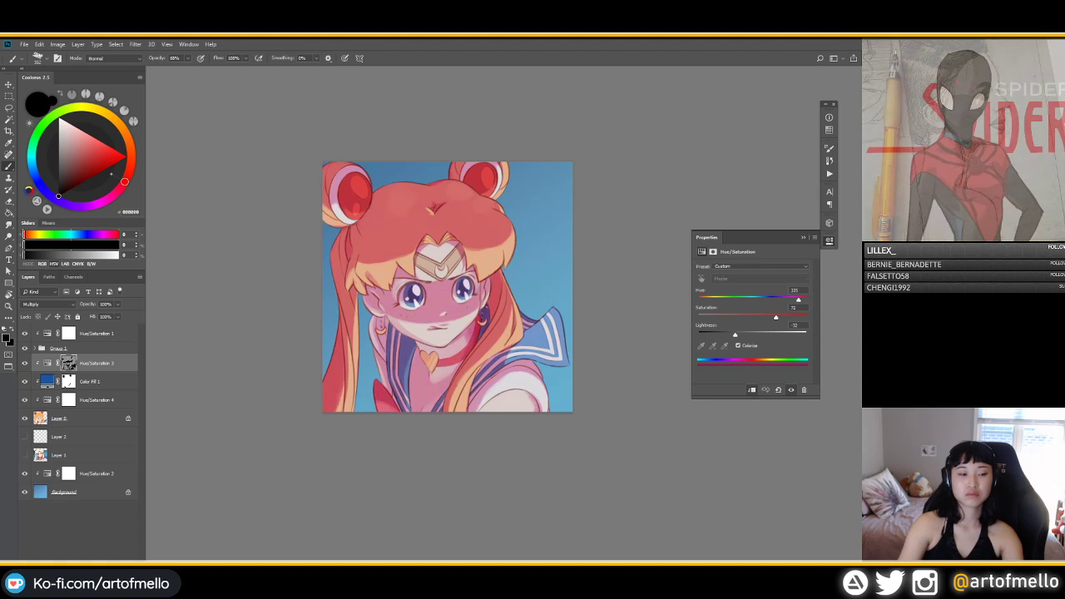
Step: Add a new empty layer directly above Hue/Saturation 3 and clip it to the character's base layer
left_click(89, 560)
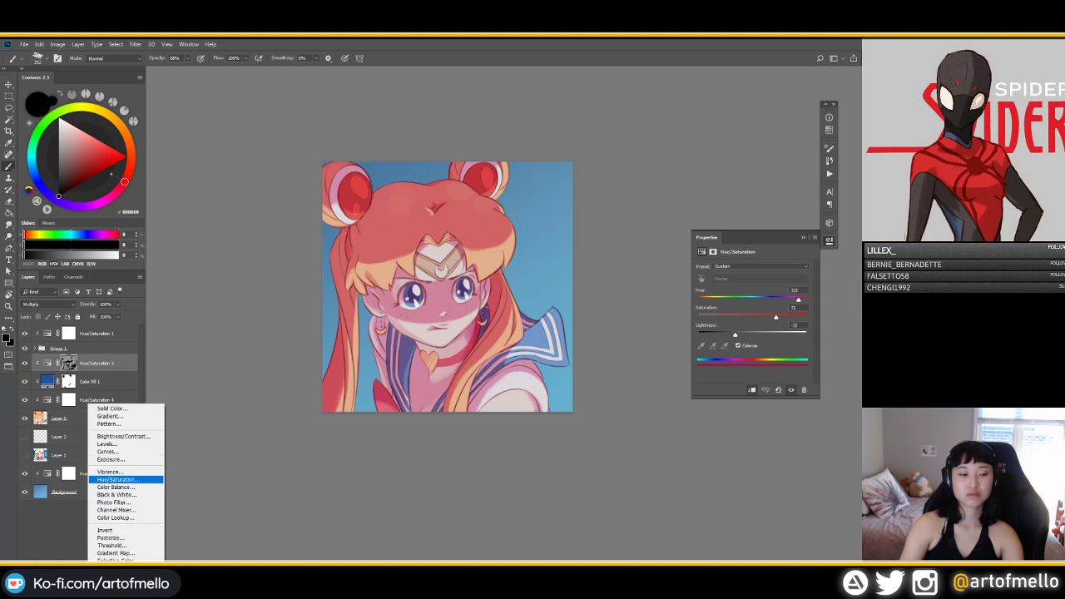
left_click(118, 479)
key("ctrl+shift+alt+n")
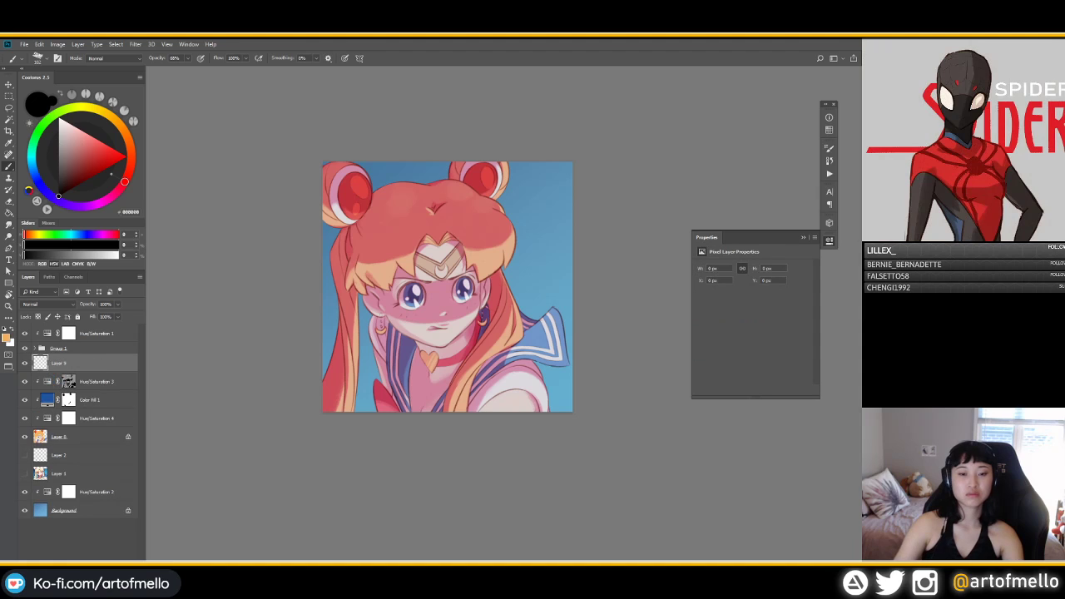
key("ctrl+alt+g")
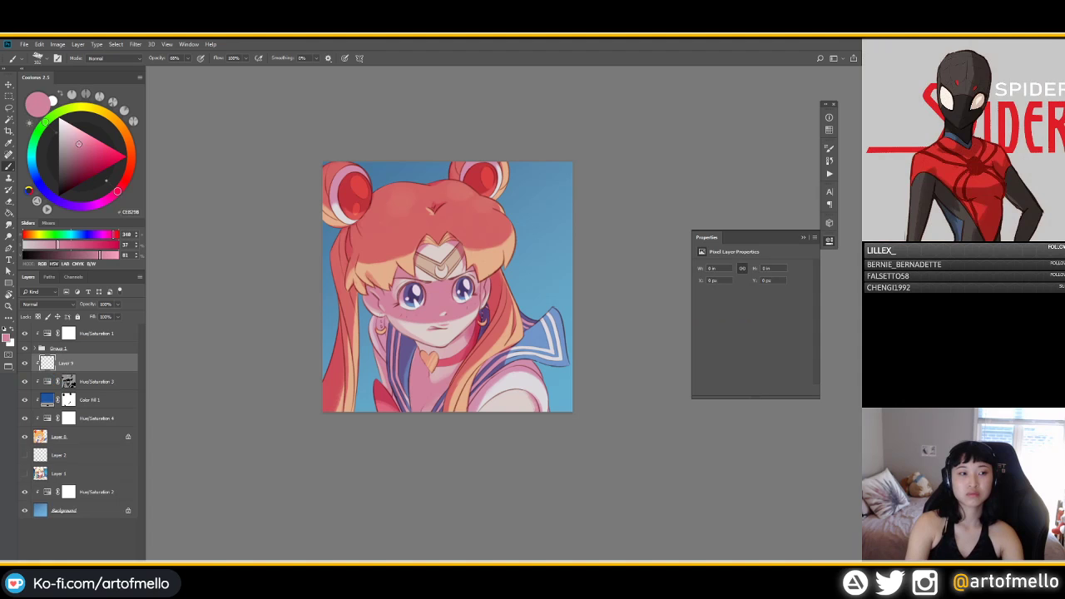
Step: Choose a light tan painting colour (HSV 33, 37, 81), try a brush stroke across the lower face and undo the stroke
left_click(99, 97)
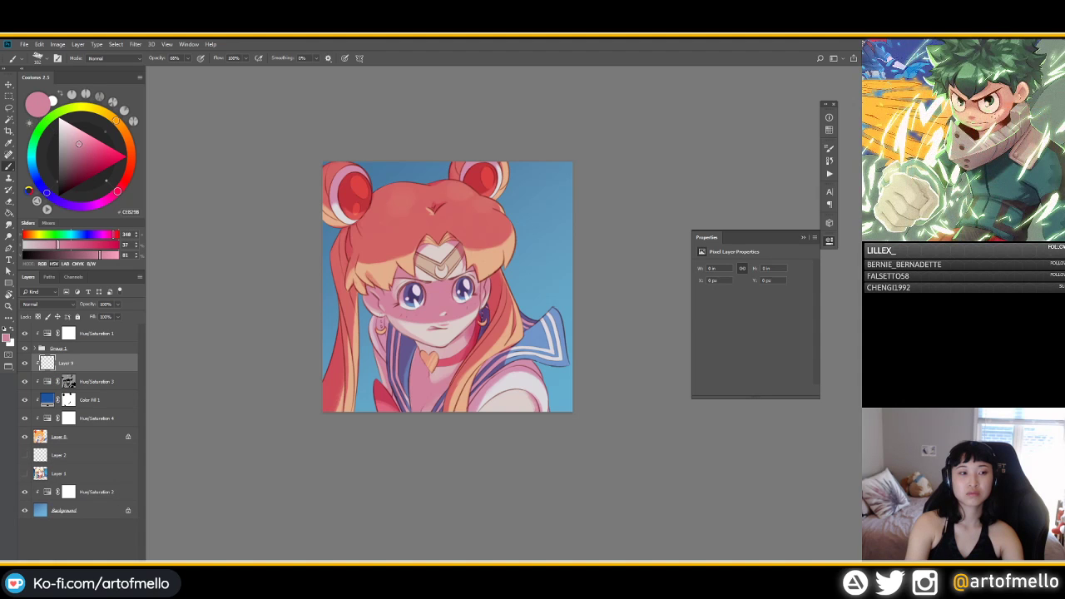
left_click(115, 120)
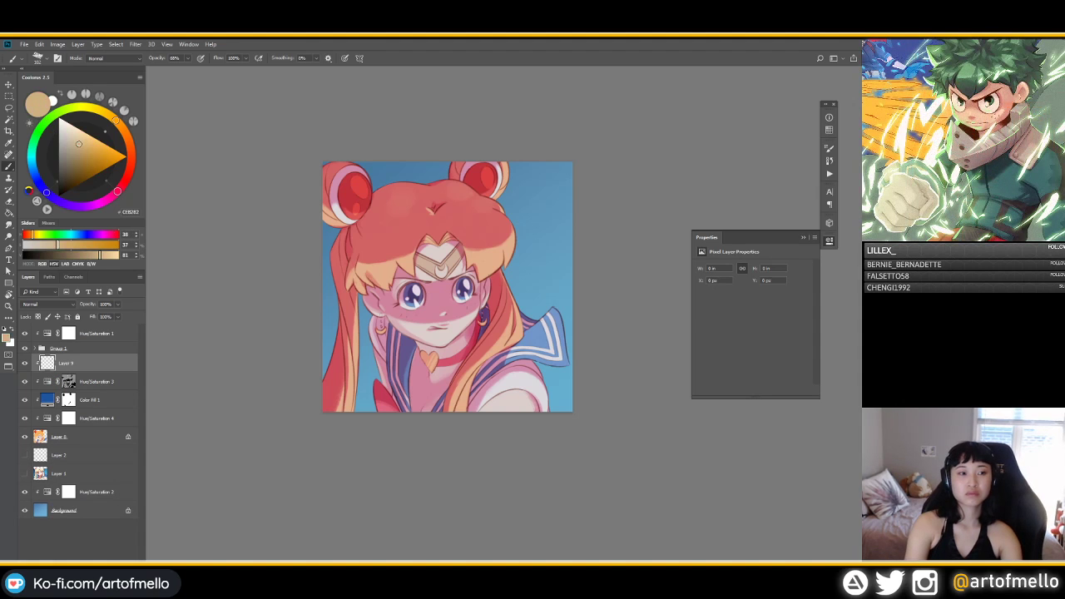
left_click(82, 151)
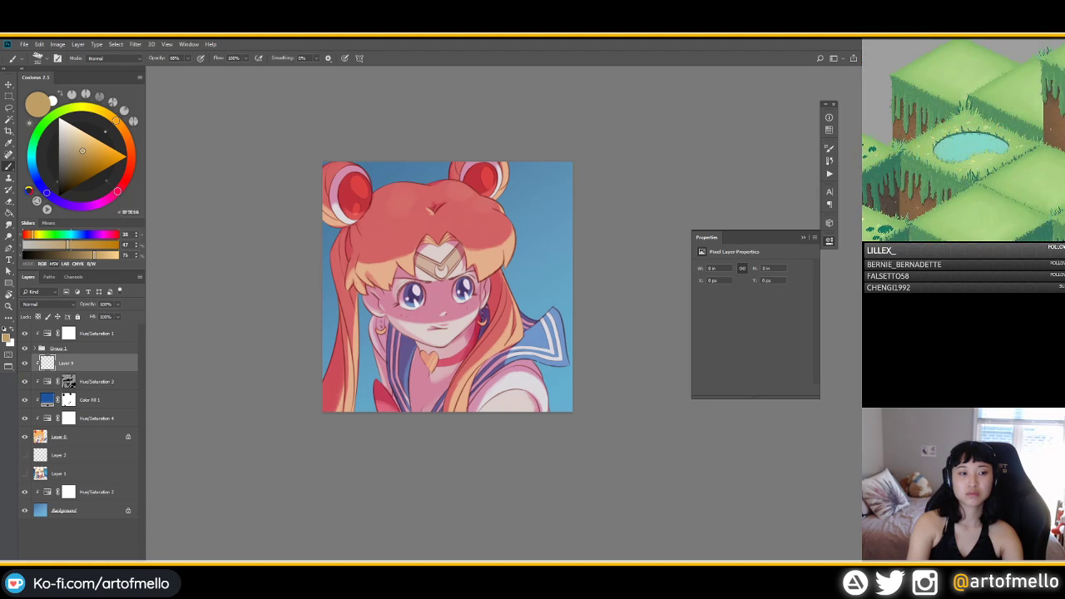
left_click_drag(118, 191, 110, 197)
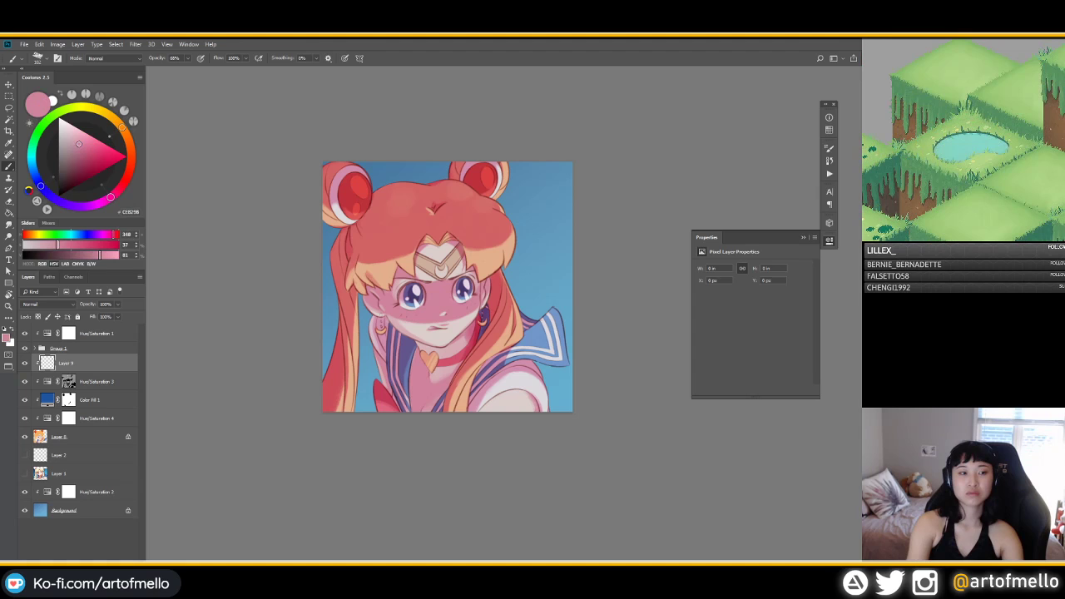
left_click(30, 234)
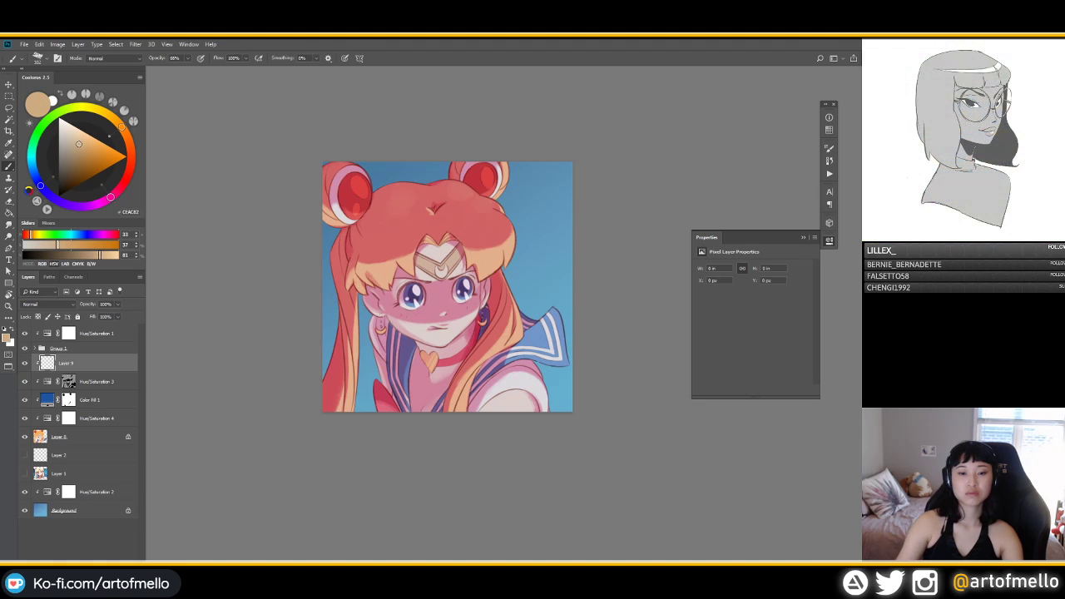
left_click_drag(412, 321, 447, 323)
key("ctrl+z")
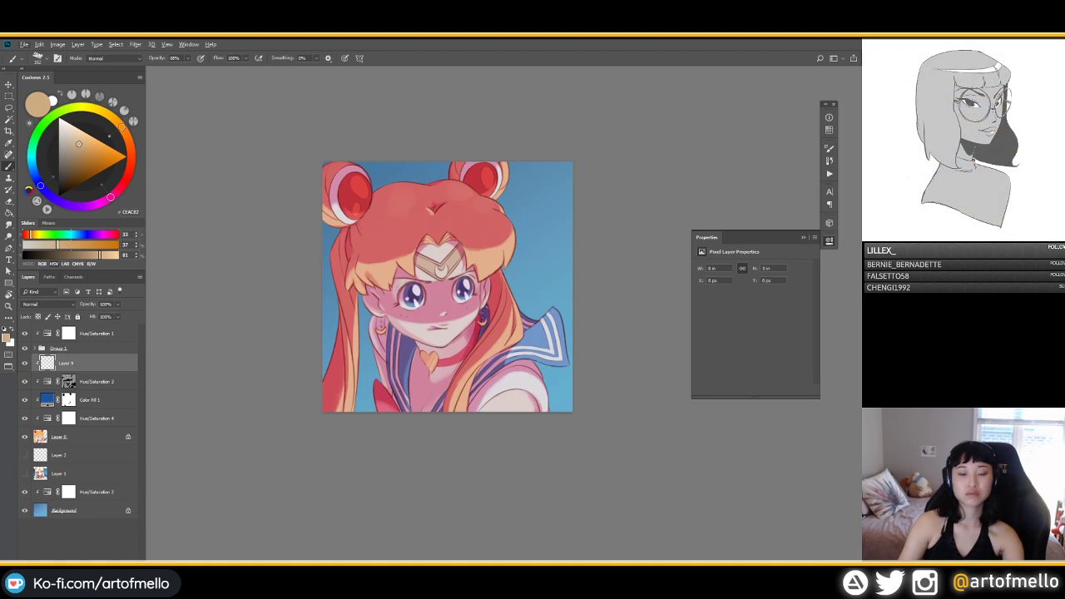
key("ctrl+shift+h")
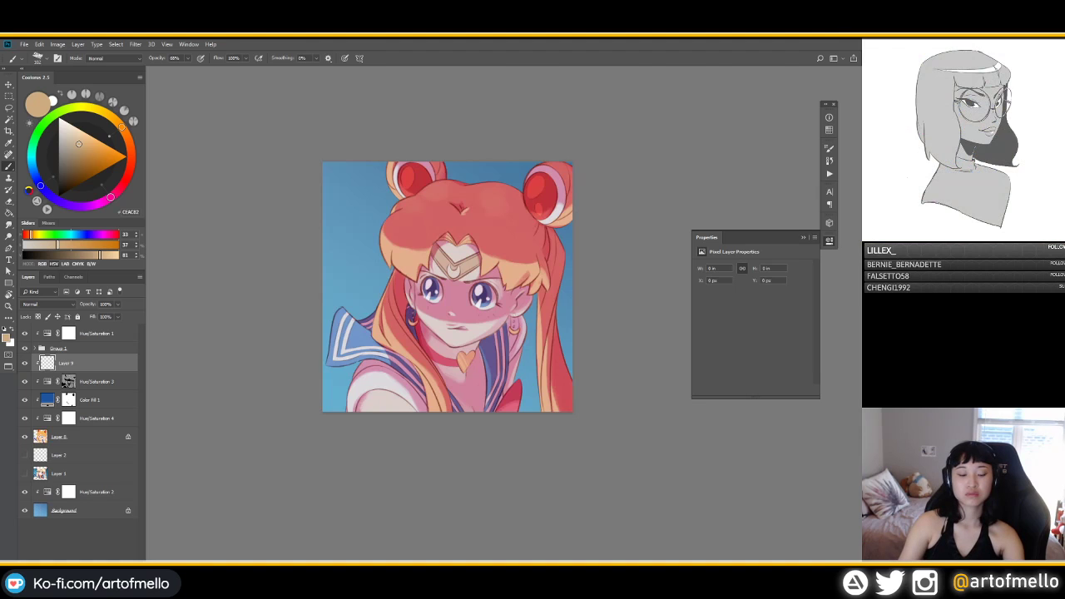
key("ctrl+r")
key("ctrl+shift+h")
key("ctrl+r")
key("ctrl+shift+h")
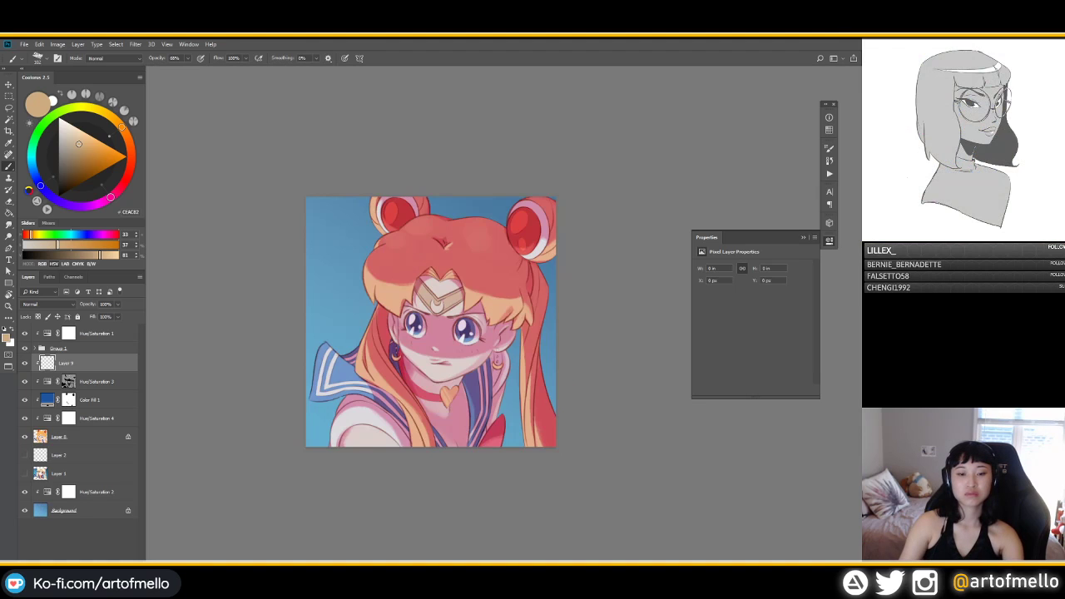
key("ctrl+shift+h")
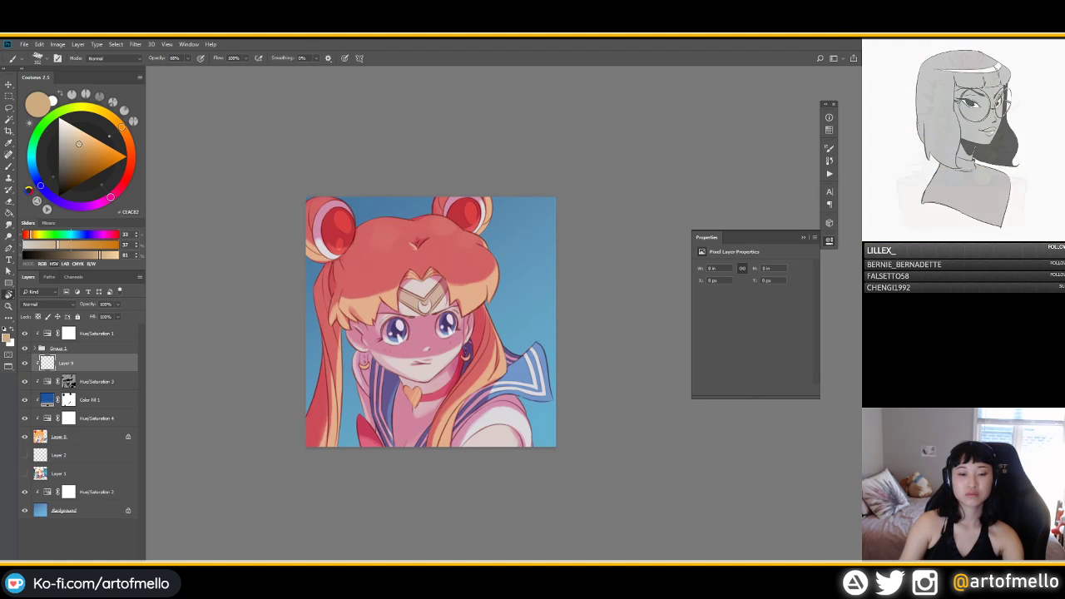
Step: Try a light tan brush stroke along the shadow edge on the cheek and undo it
key("r")
key("b")
scroll(474, 322, "up", 5)
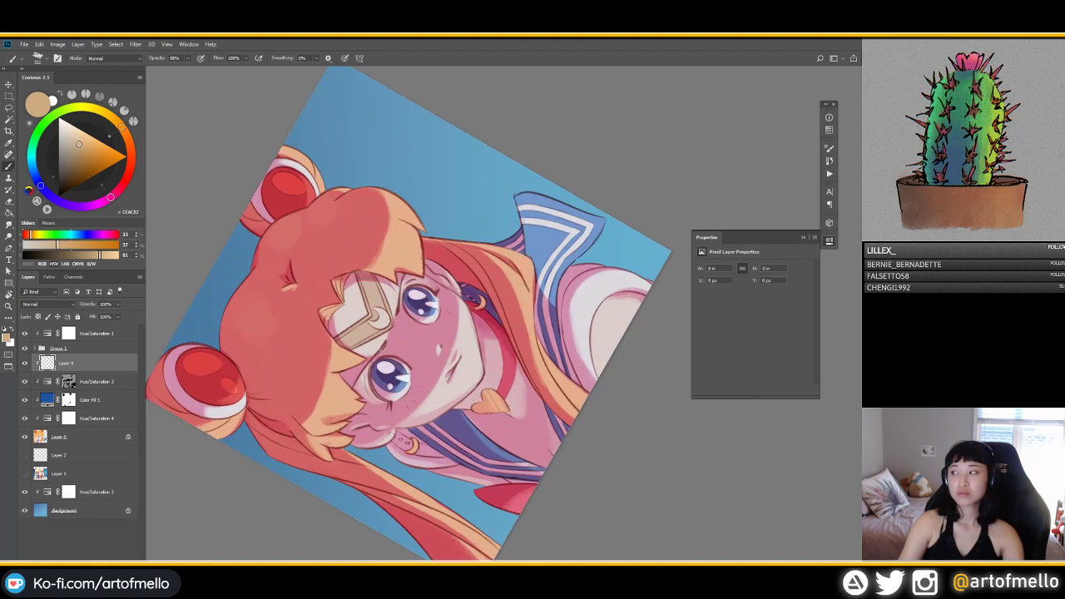
right_click(489, 291, "alt")
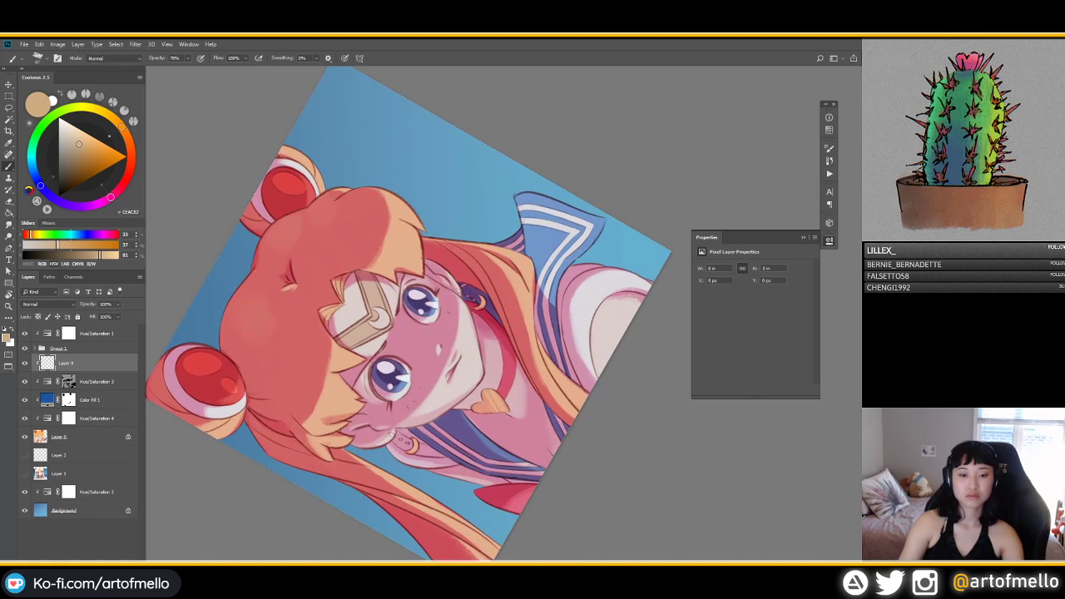
left_click_drag(454, 299, 455, 328)
key("ctrl+z")
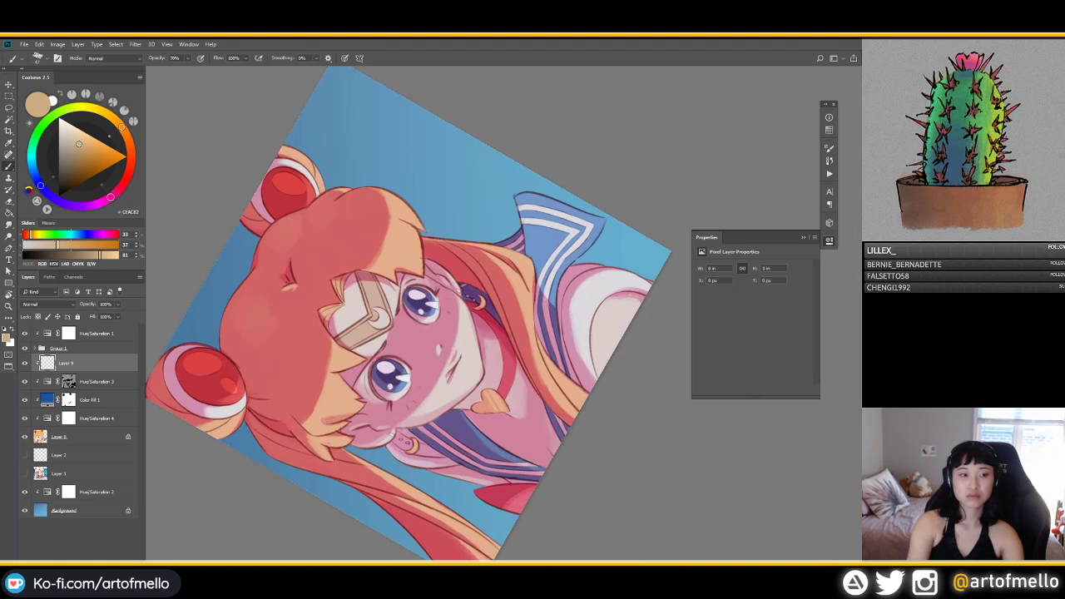
Step: Paint a thin orange band (HSV 33, 54, 90) along the shadow edge across the lower face
left_click(91, 145)
left_click_drag(455, 298, 457, 335)
key("ctrl+z")
key("ctrl+z")
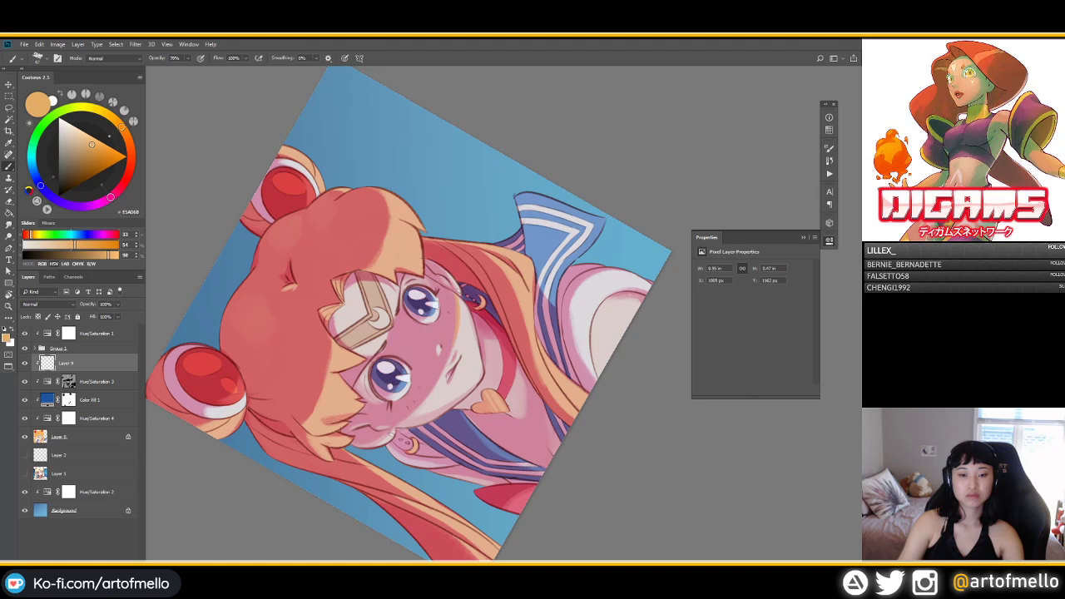
key("ctrl+z")
left_click_drag(416, 406, 405, 421)
key("ctrl+z")
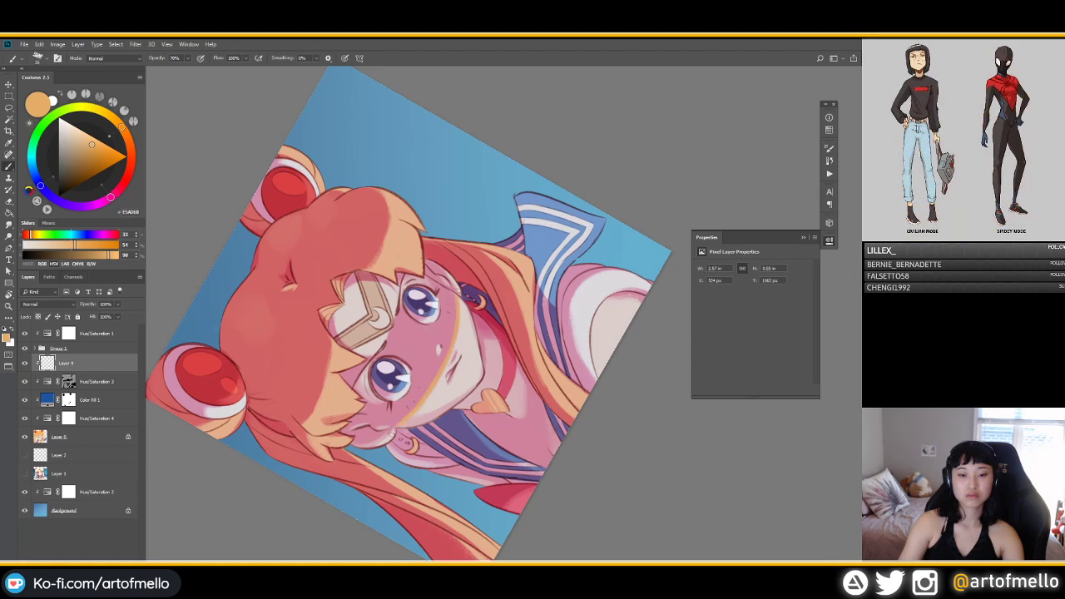
Step: Soften the orange band along the face's shadow edge with the Smudge tool and raise the smudge strength to 100%
key("r")
left_click_drag(465, 297, 454, 296)
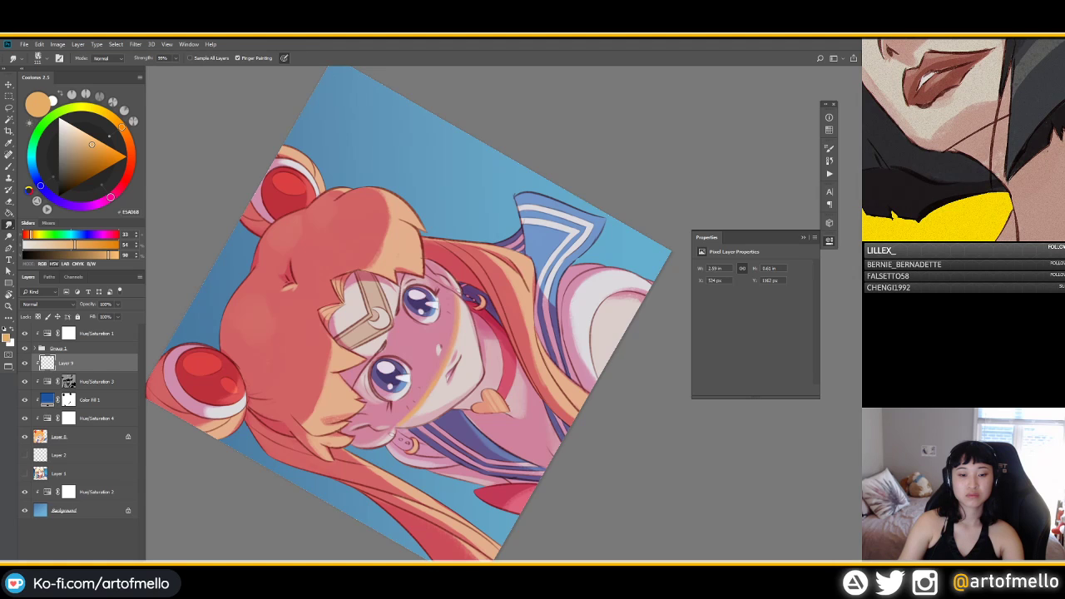
key("b")
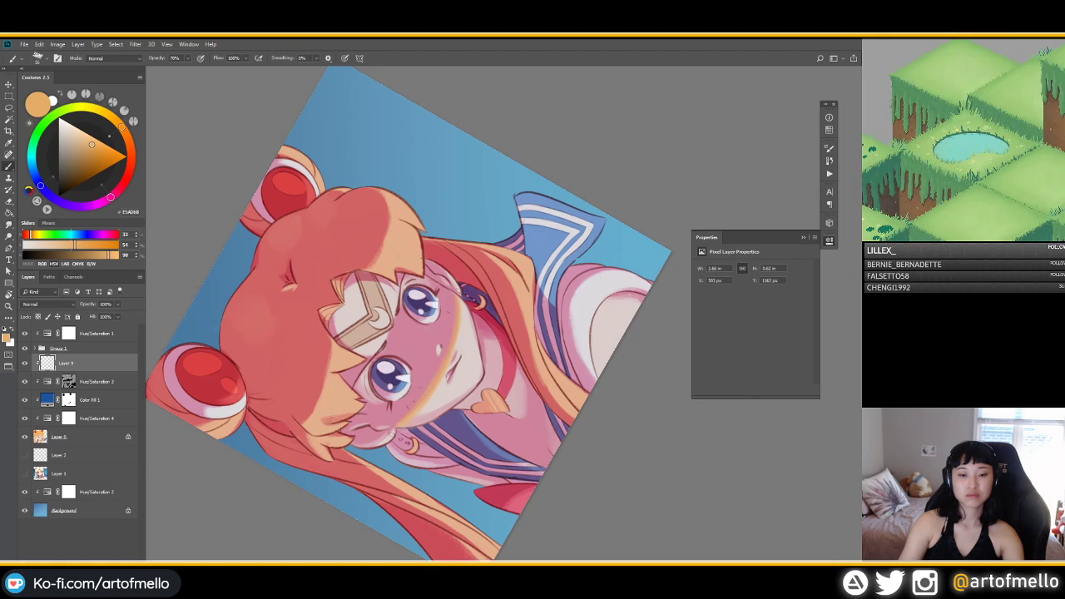
key("r")
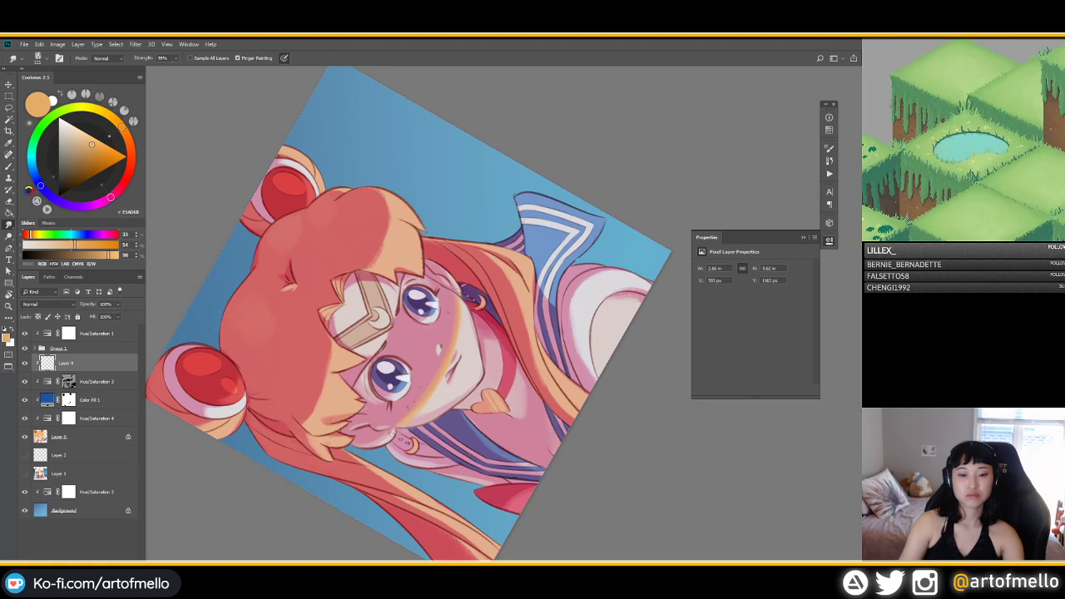
key("0")
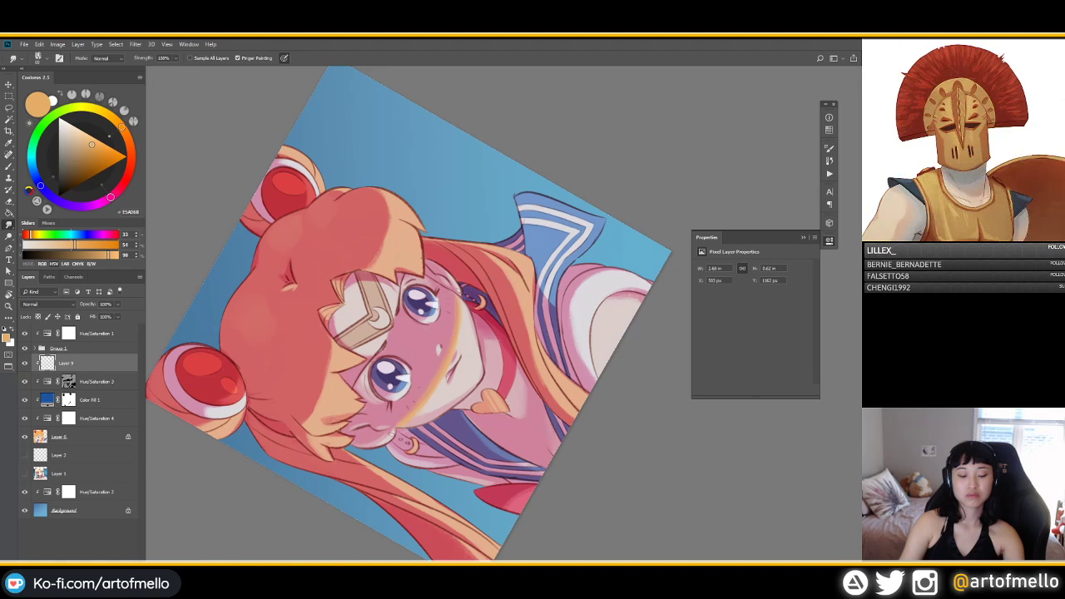
Step: Shift the orange band's hue to -15 and saturation to -17 with Hue/Saturation, and delete its layer
key("r")
key("Escape")
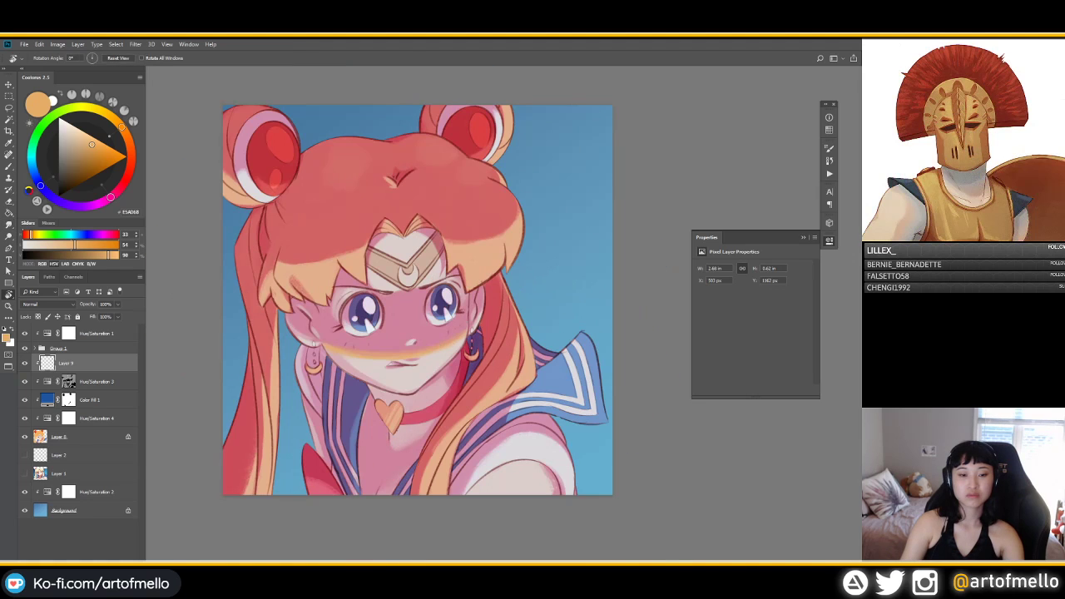
key("ctrl+u")
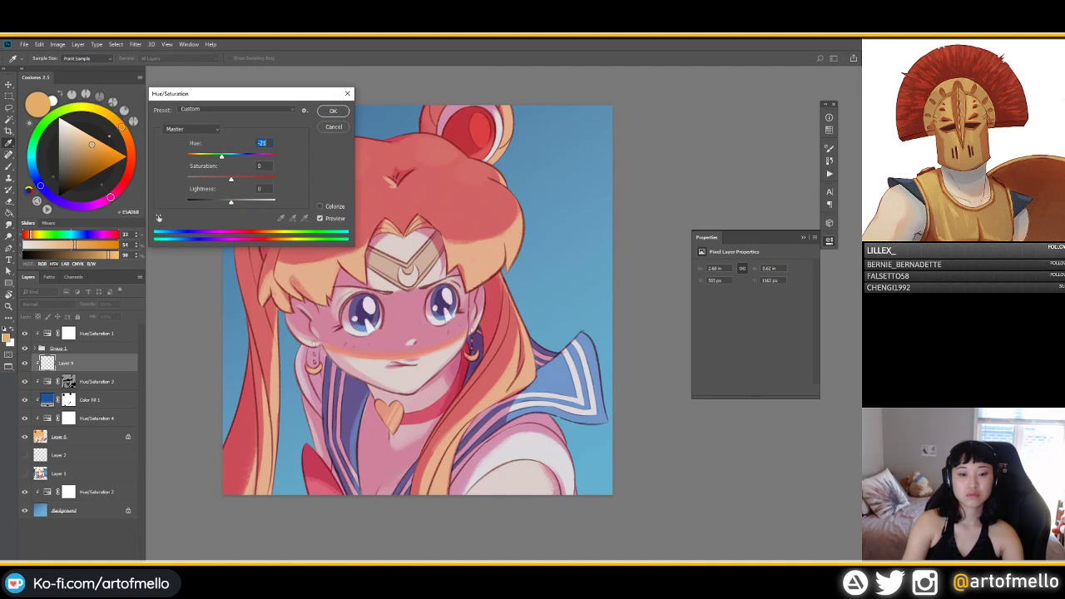
mouse_move(222, 156)
left_mouse_down()
mouse_move(210, 156)
mouse_move(232, 157)
mouse_move(216, 179)
mouse_move(231, 178)
mouse_move(231, 202)
mouse_move(222, 179)
mouse_move(235, 157)
mouse_move(225, 156)
left_mouse_up()
key("ctrl+y")
key("ctrl+y")
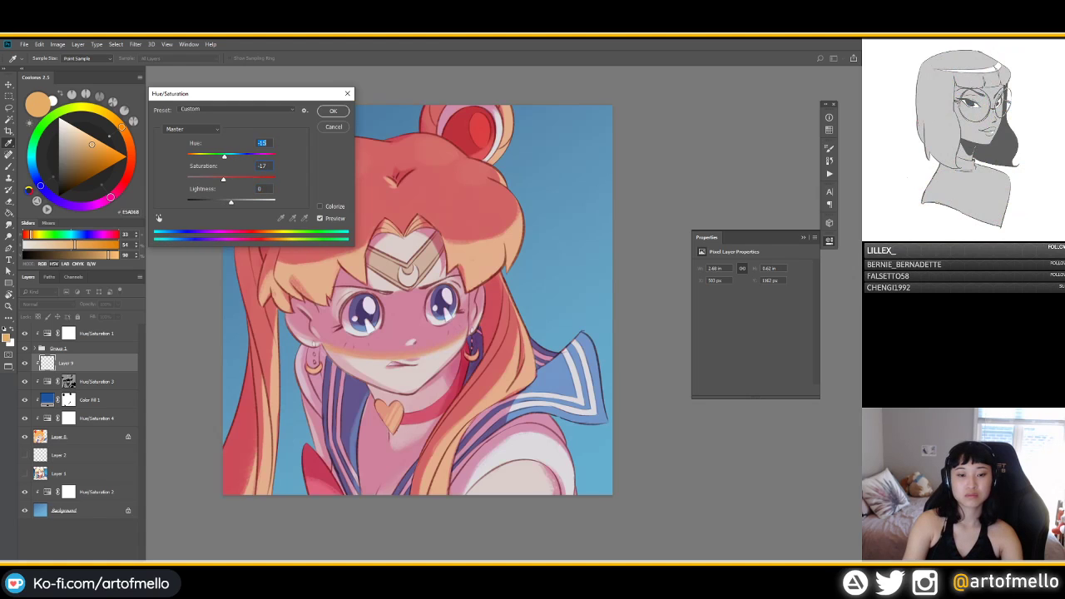
key("Return")
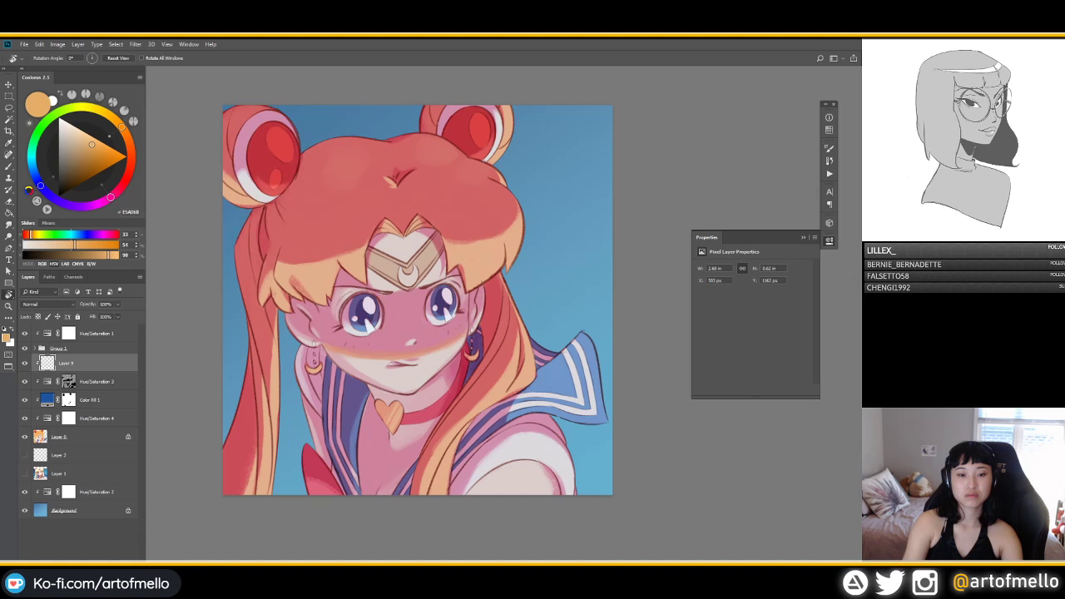
key("Delete")
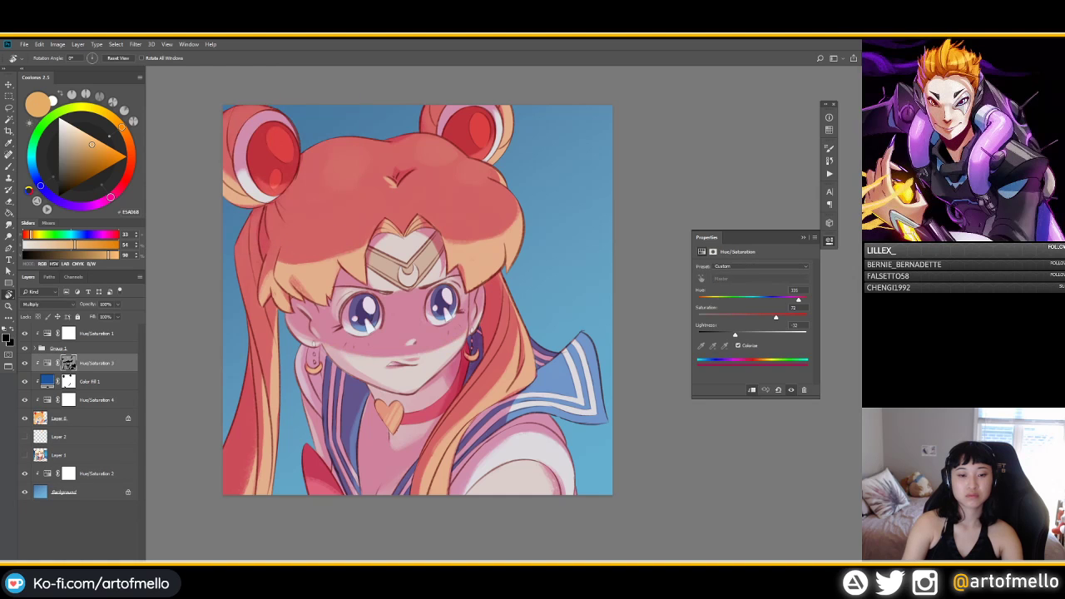
Step: Select the crescent on the forehead tiara with the Magic Wand on the character's base layer
key("d")
key("b")
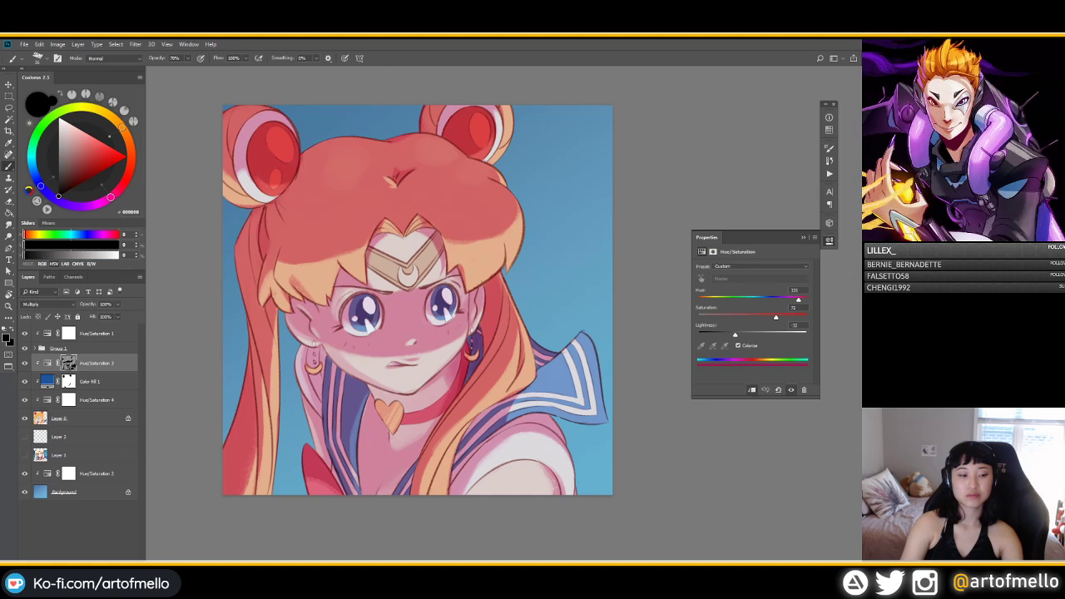
left_click(47, 381)
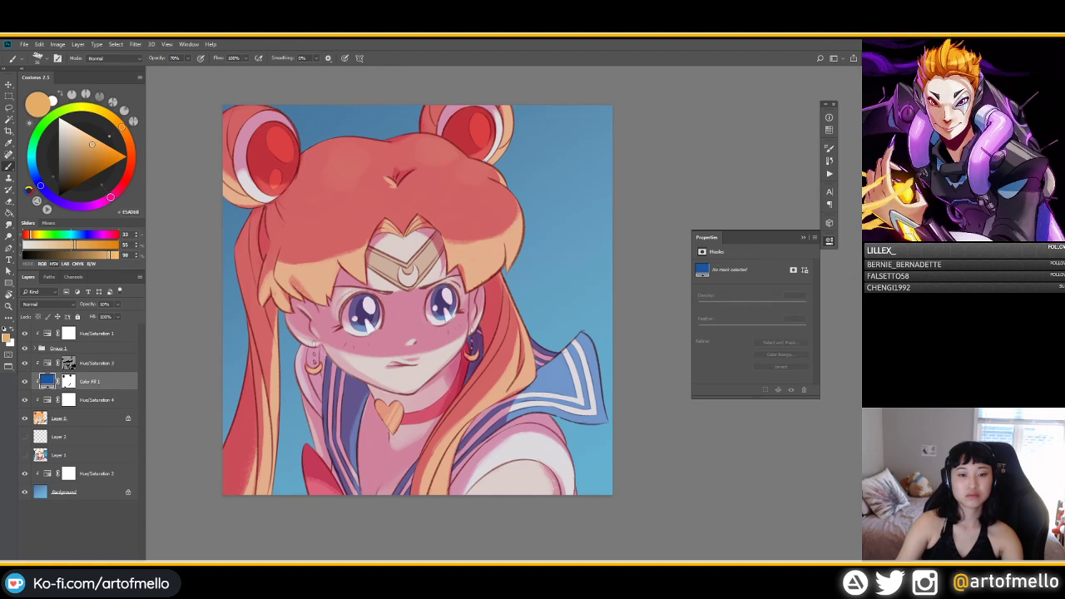
left_click(58, 418)
key("w")
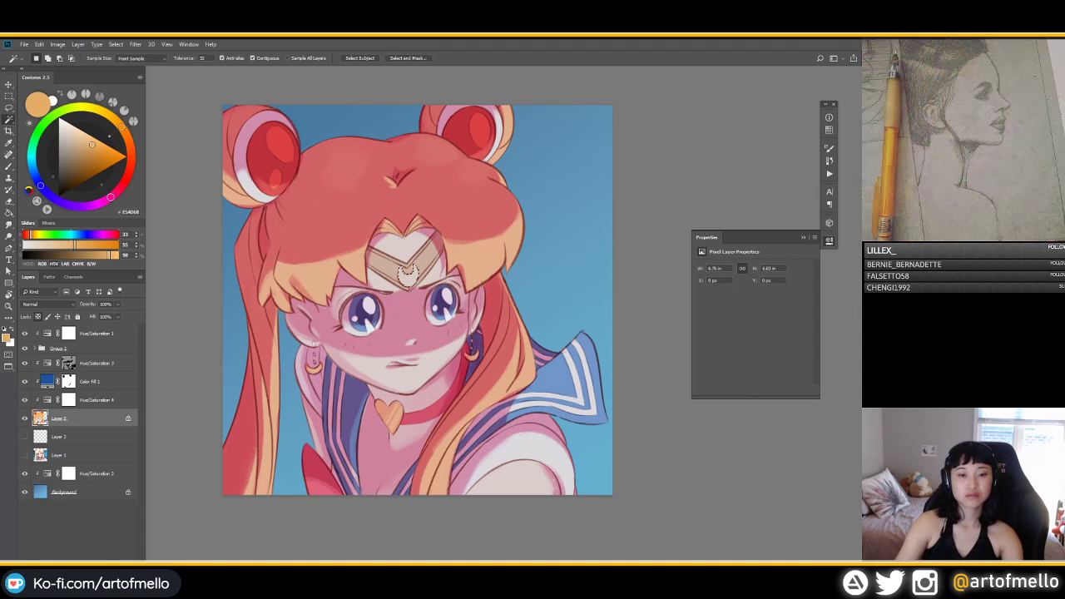
Step: Hide the selected crescent area from the Color Fill 1 layer by clearing it to black in the layer mask
left_click(47, 381)
key("Delete")
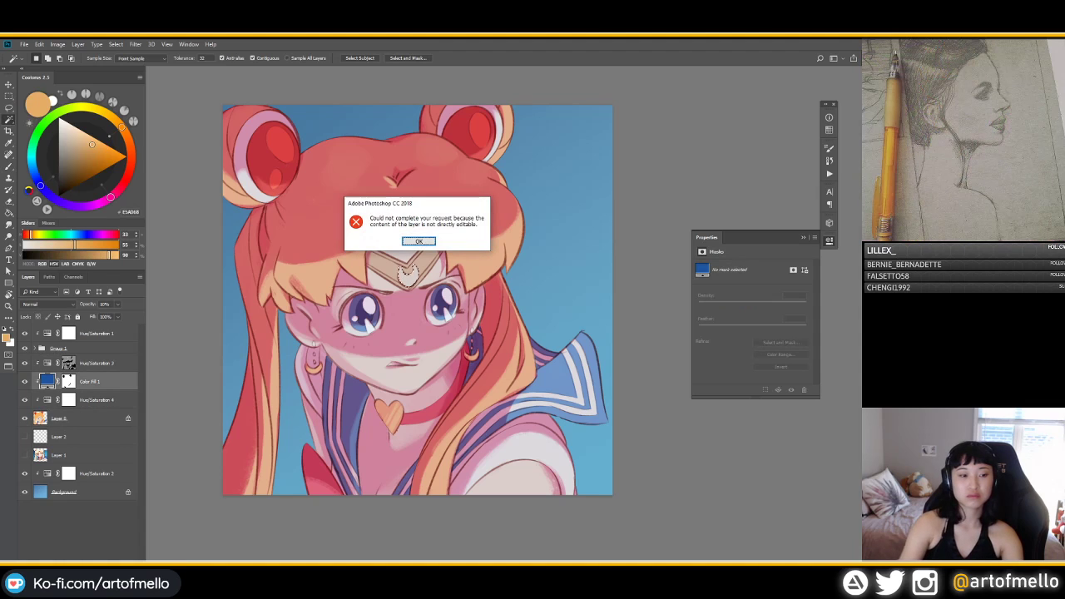
key("Return")
left_click(69, 381)
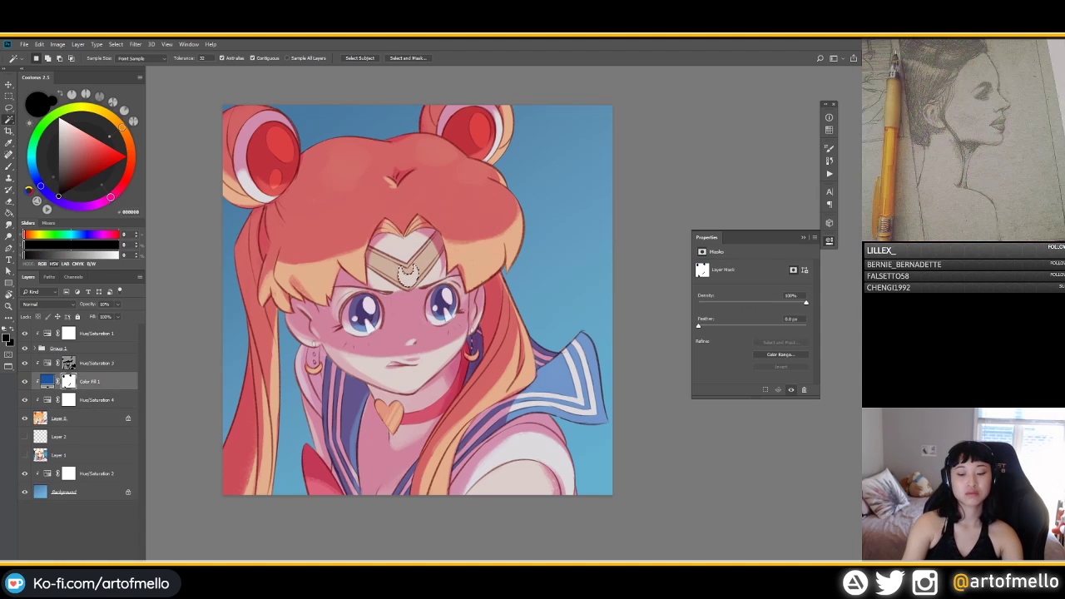
key("Delete")
Step: Fill the crescent on the character's base layer with pale yellow (HSV 47, 32, 98) and deselect it
left_click(58, 418)
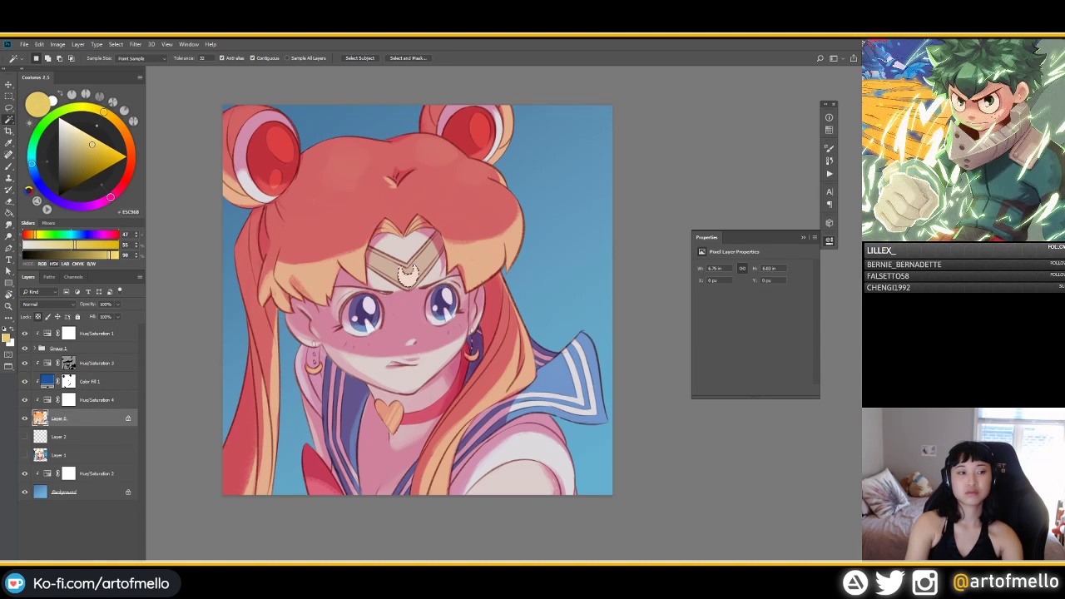
left_click(100, 145)
key("g")
left_click(407, 278)
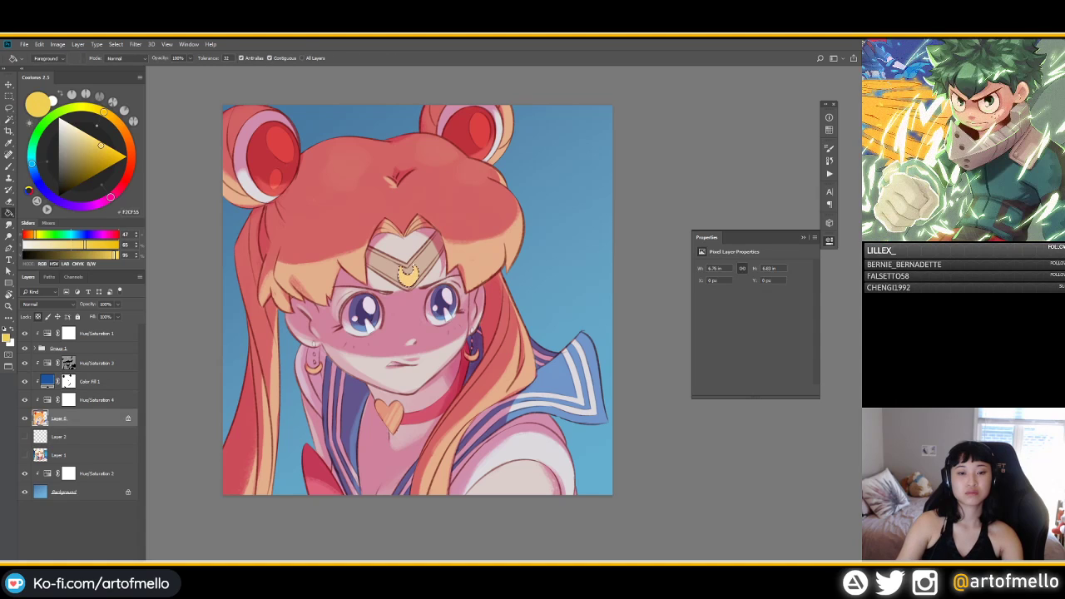
left_click(79, 130)
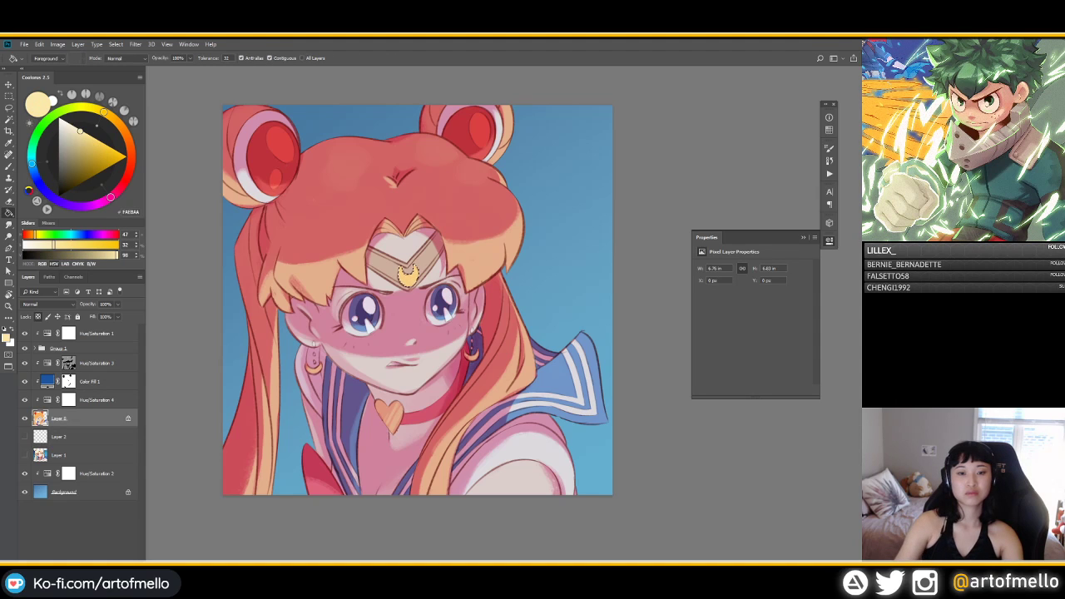
left_click(407, 276)
key("m")
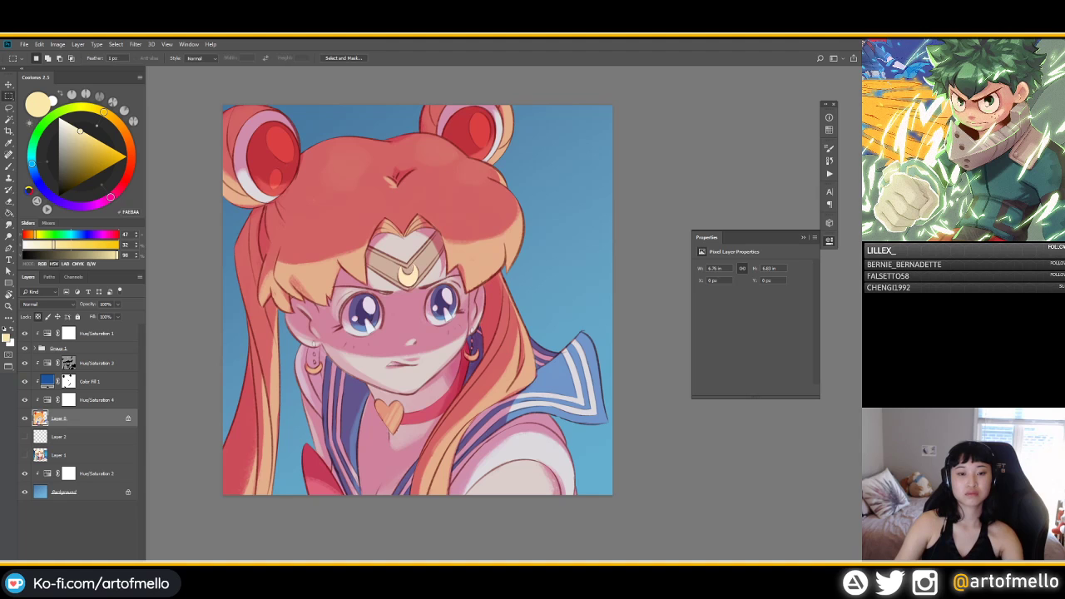
Step: Add a new empty layer above Hue/Saturation 3 and sample a light peach painting colour (HSV 40, 23, 99)
key("ctrl+minus")
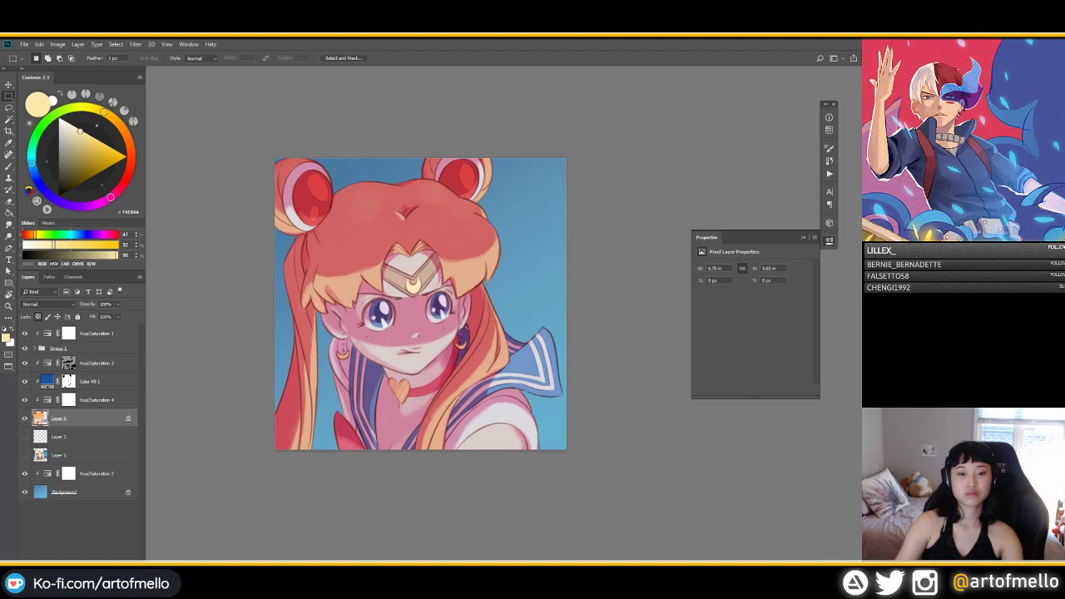
mouse_move(420, 304)
left_mouse_down()
mouse_move(450, 301)
mouse_move(440, 300)
left_mouse_up()
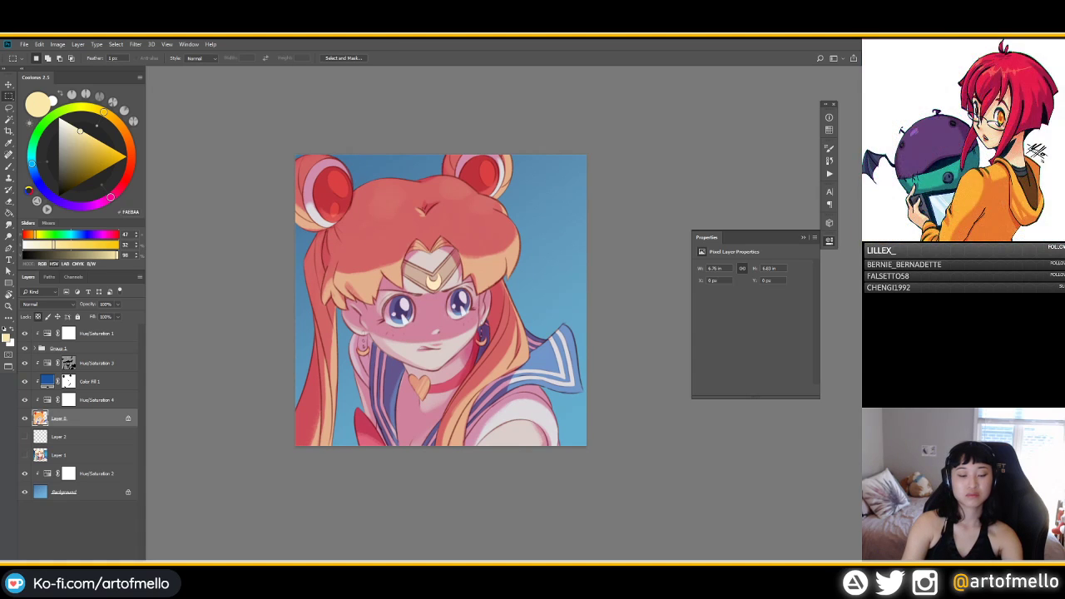
key("ctrl+shift+h")
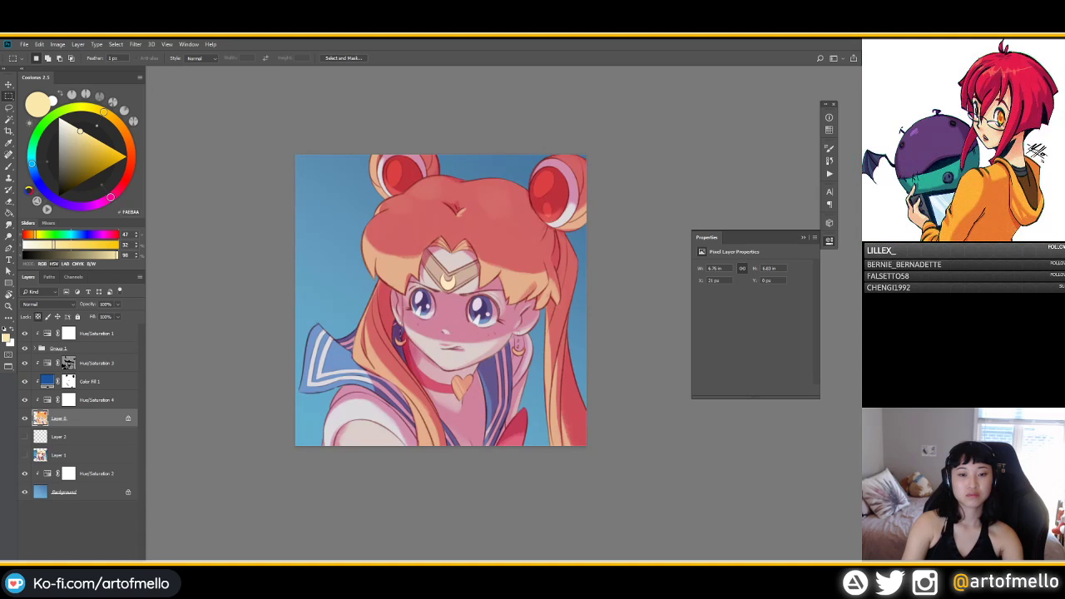
left_click(97, 363)
key("ctrl+alt+shift+n")
key("b")
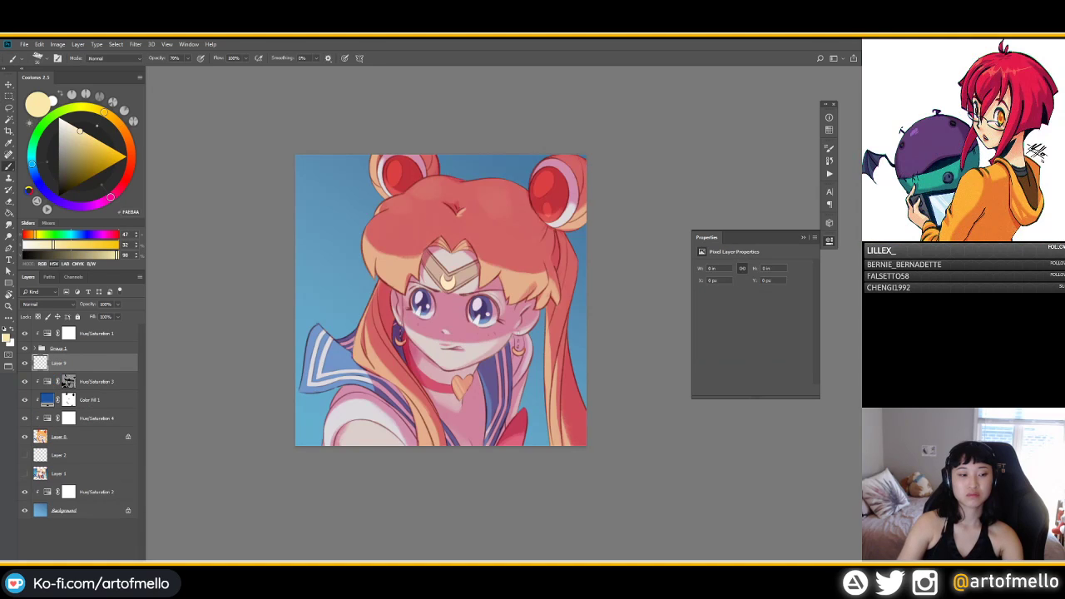
left_click(449, 286, "alt")
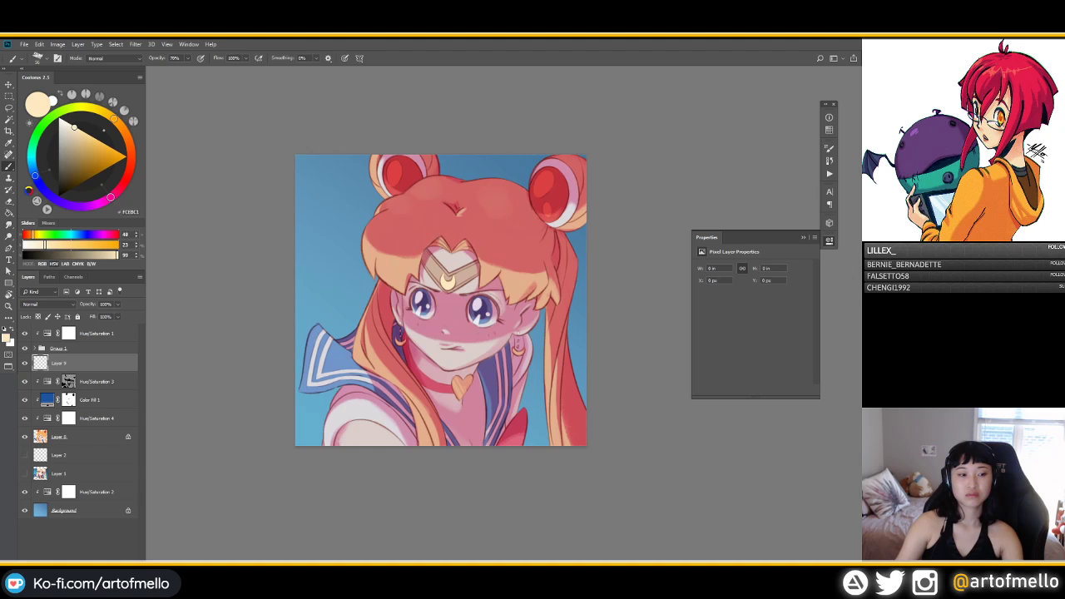
Step: Try a long vertical light peach brush stroke through the forehead crescent and undo it
left_click_drag(449, 236, 448, 336)
key("ctrl+z")
key("ctrl+z")
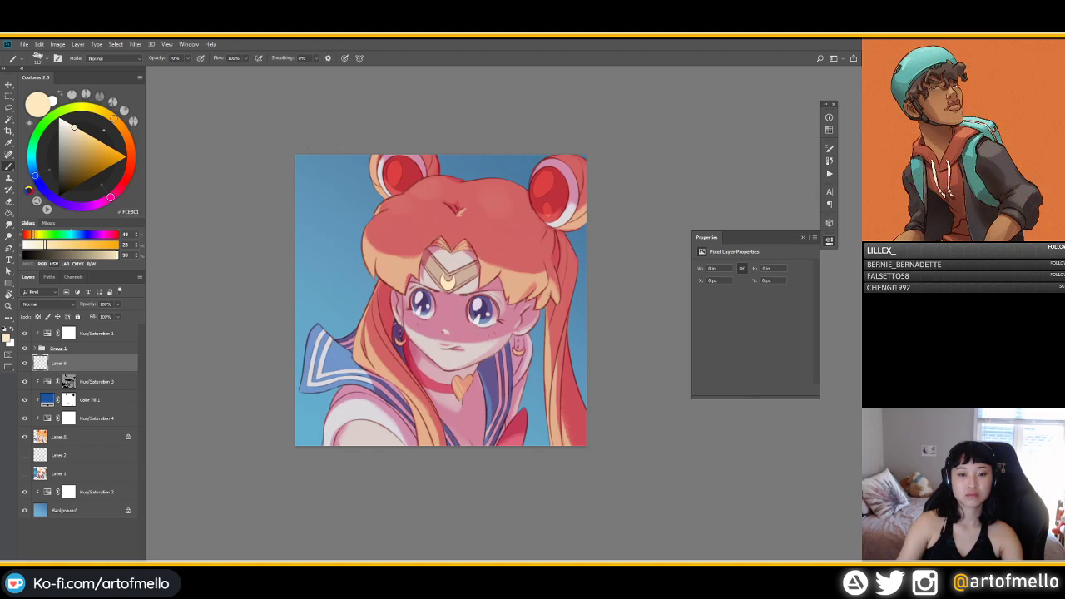
key("ctrl+shift+z")
key("ctrl+z")
Step: Bring the new layer to the front and paint a thin vertical cream line (HSV 40, 15, 100) through the crescent with a 75 px brush
left_click_drag(74, 127, 69, 123)
right_click(455, 277, "alt")
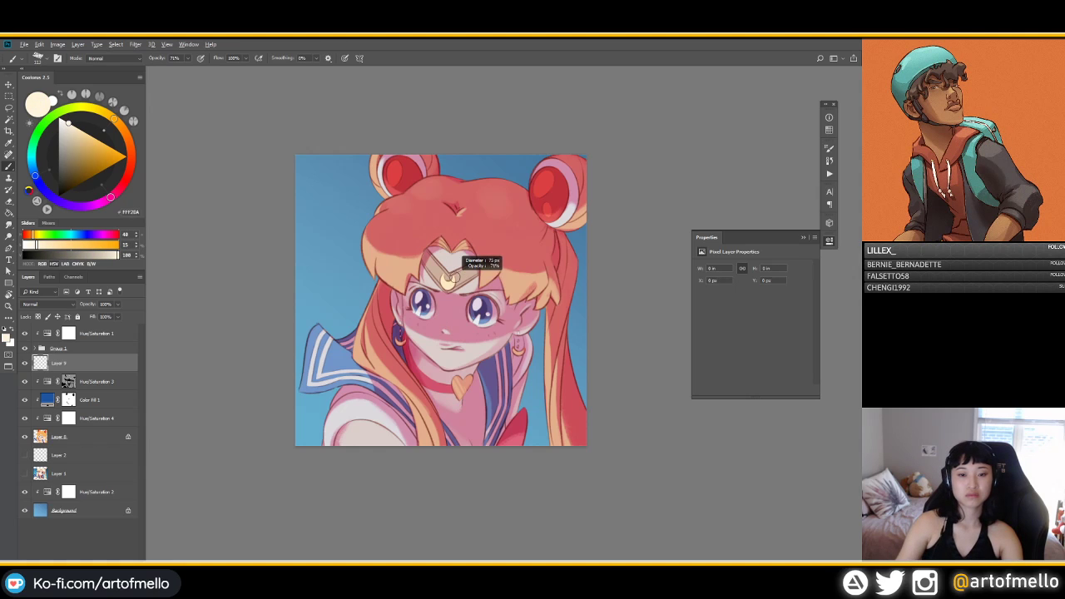
key("ctrl+shift+]")
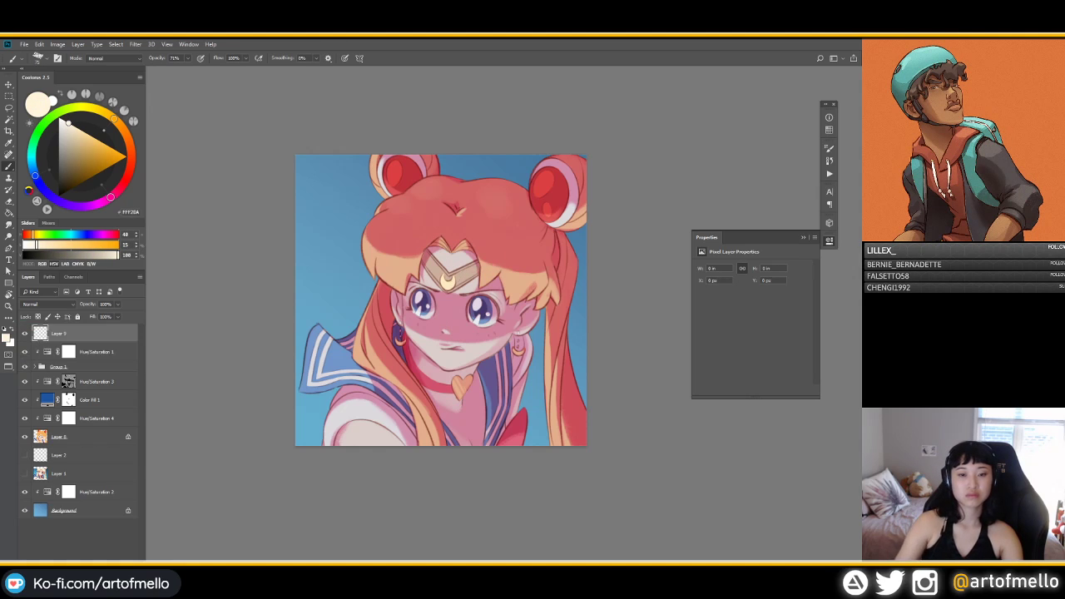
left_click_drag(447, 320, 447, 208)
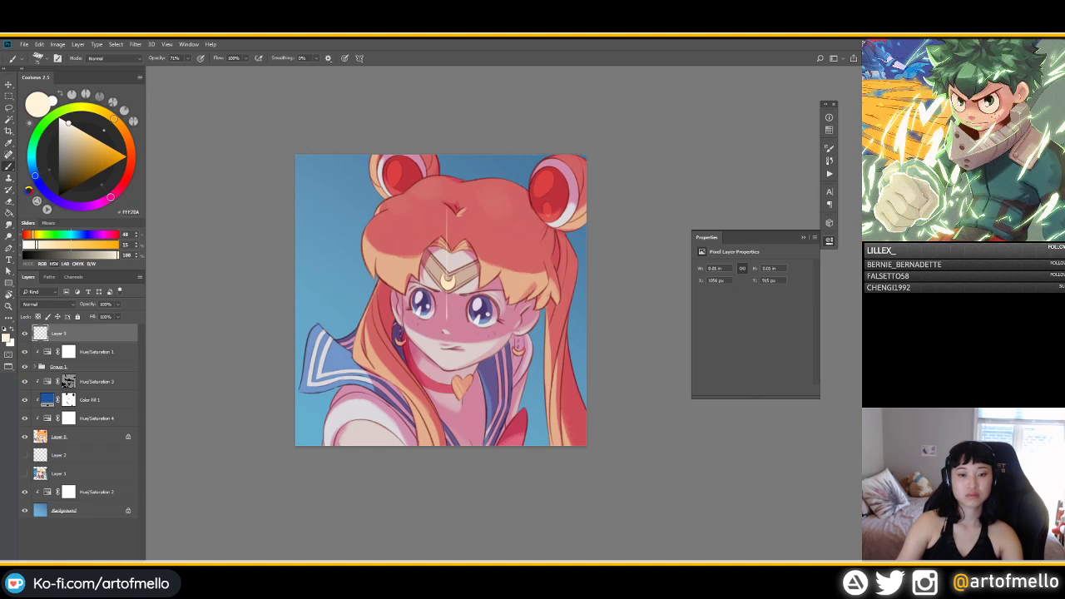
Step: Replace the vertical cream line with shorter tapered strokes running from the tiara's peak through the crescent to the nose bridge
key("ctrl+z")
mouse_move(448, 265)
left_mouse_down()
mouse_move(448, 325)
mouse_move(449, 229)
left_mouse_up()
key("ctrl+z")
left_click_drag(449, 252, 448, 303)
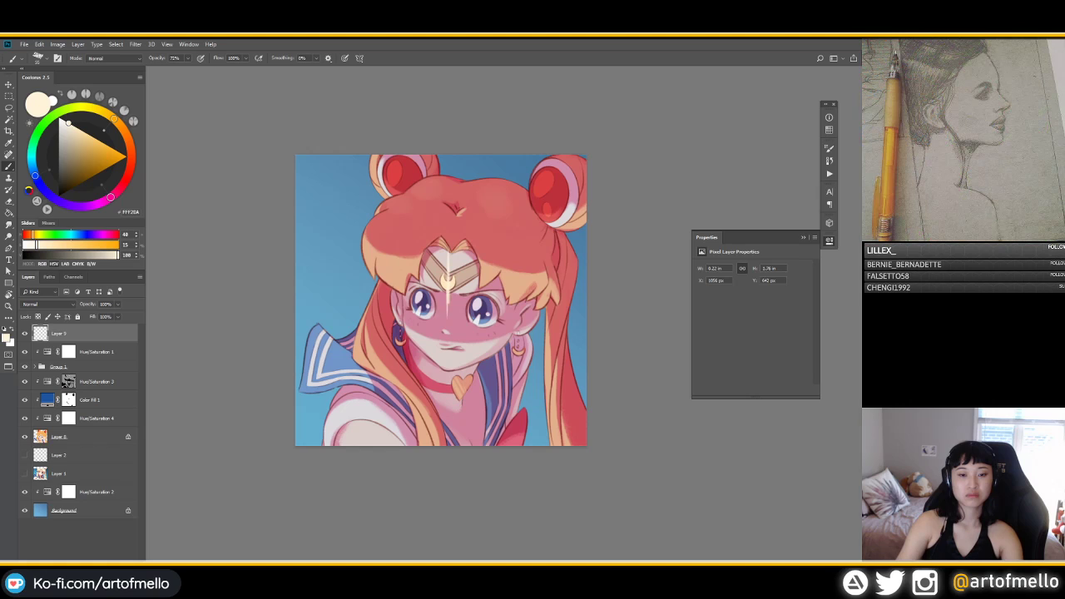
left_click_drag(449, 289, 449, 323)
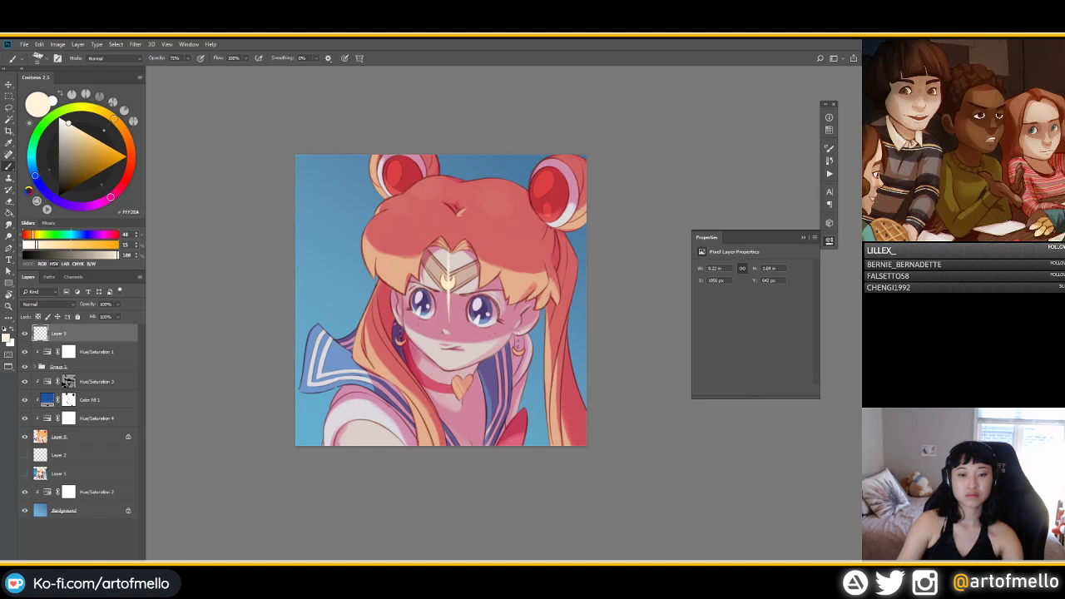
Step: Try a cross-shaped gleam with trimmed vertical rays and a long horizontal streak across the crescent, and undo the strokes
key("e")
left_click_drag(448, 301, 448, 250)
key("b")
left_click_drag(445, 288, 445, 313)
key("ctrl+z")
left_click_drag(447, 262, 447, 284)
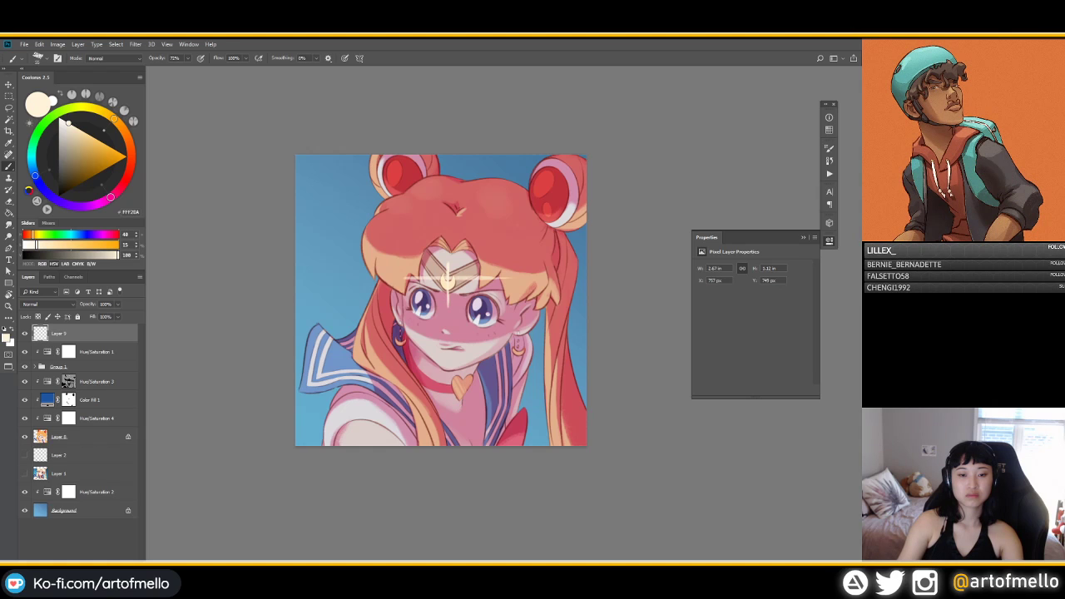
left_click_drag(492, 284, 514, 285)
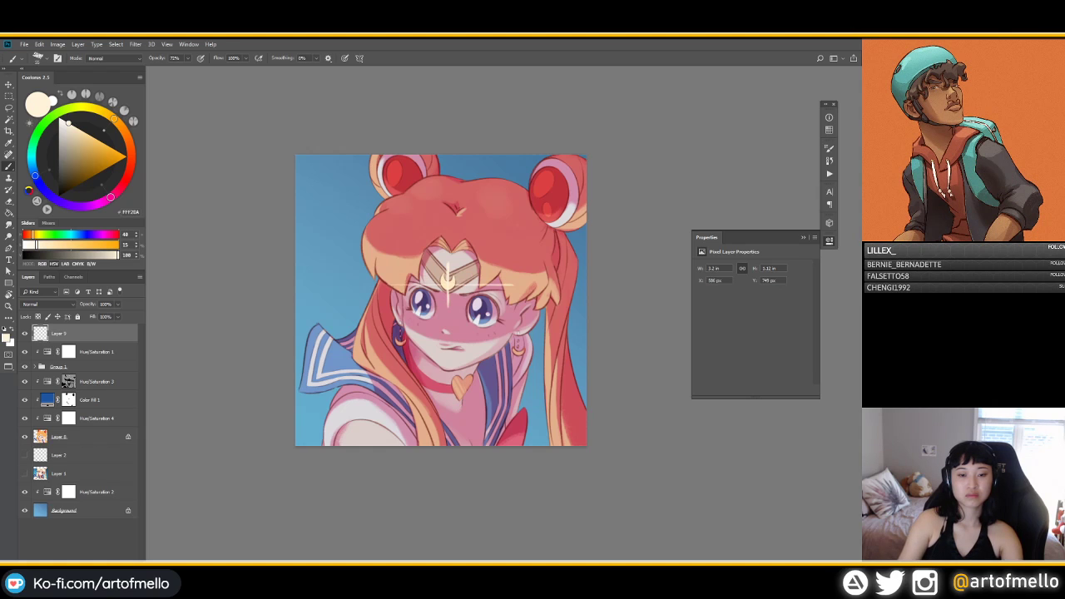
key("ctrl+z")
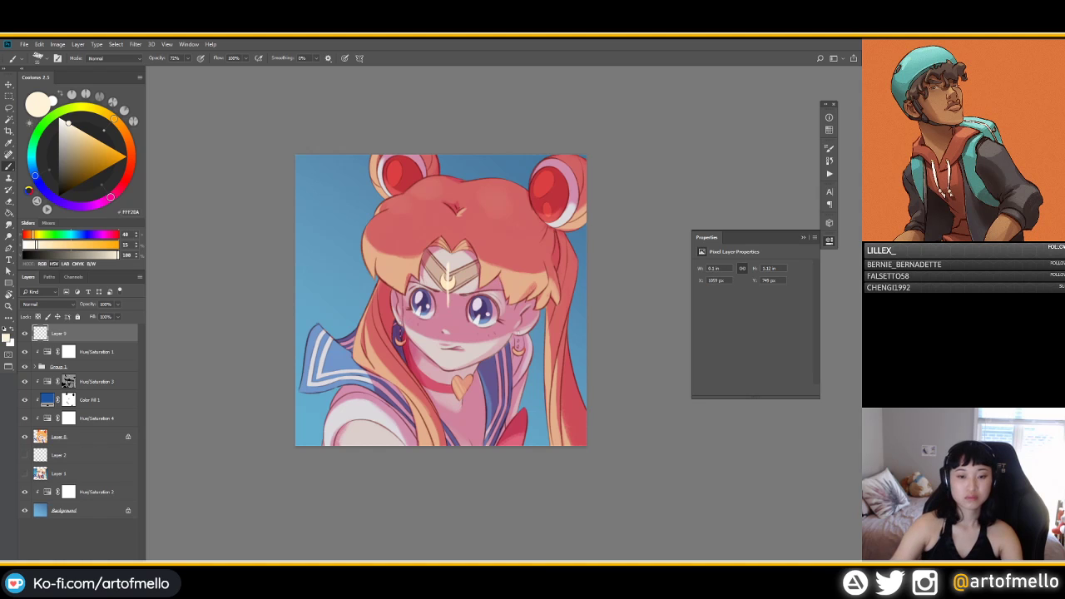
key("ctrl+z")
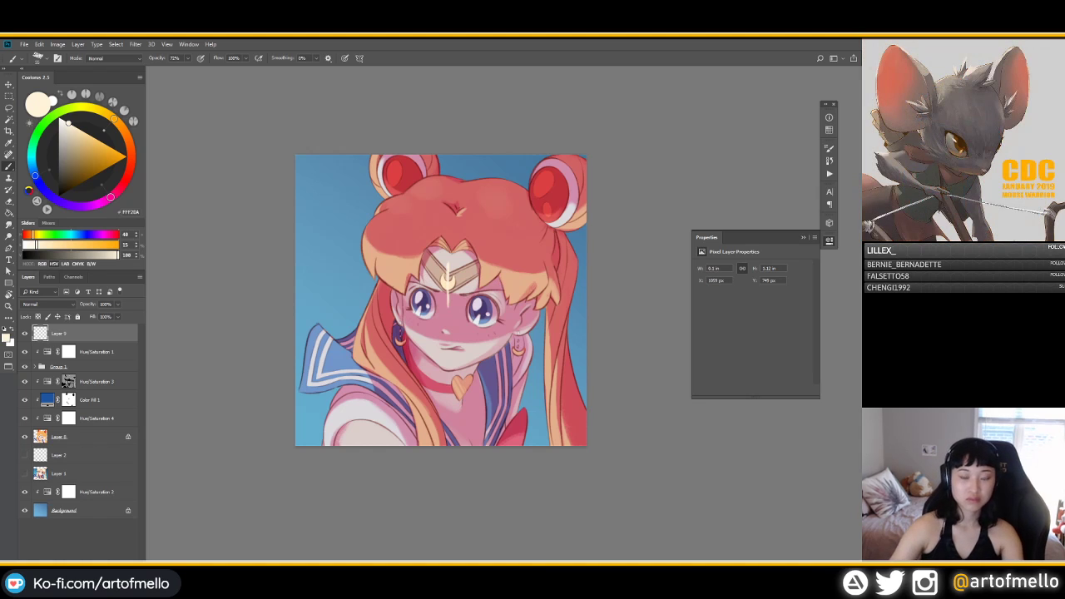
key("ctrl+z")
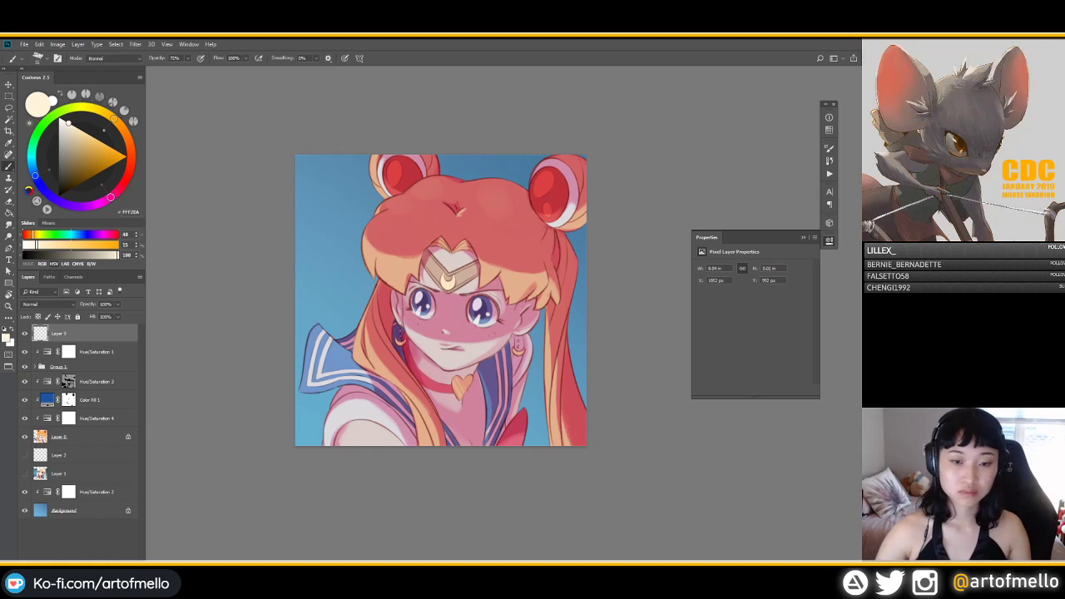
Step: Paint a cream gleam over the crescent with a vertical ray, a slanted streak across the tiara and curved glow strokes
left_click_drag(446, 252, 448, 314)
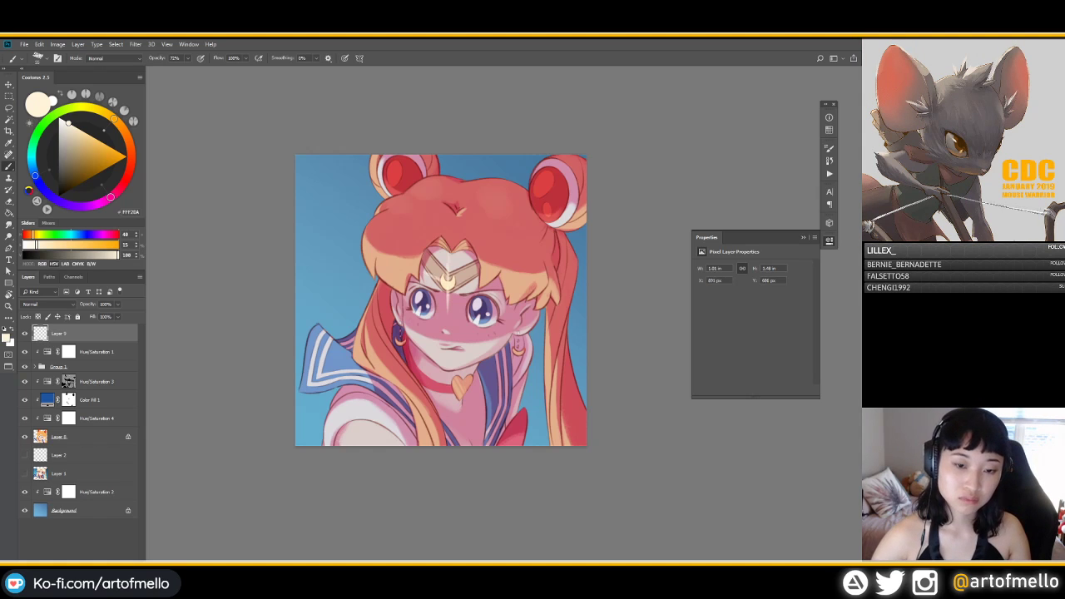
left_click_drag(421, 278, 487, 290)
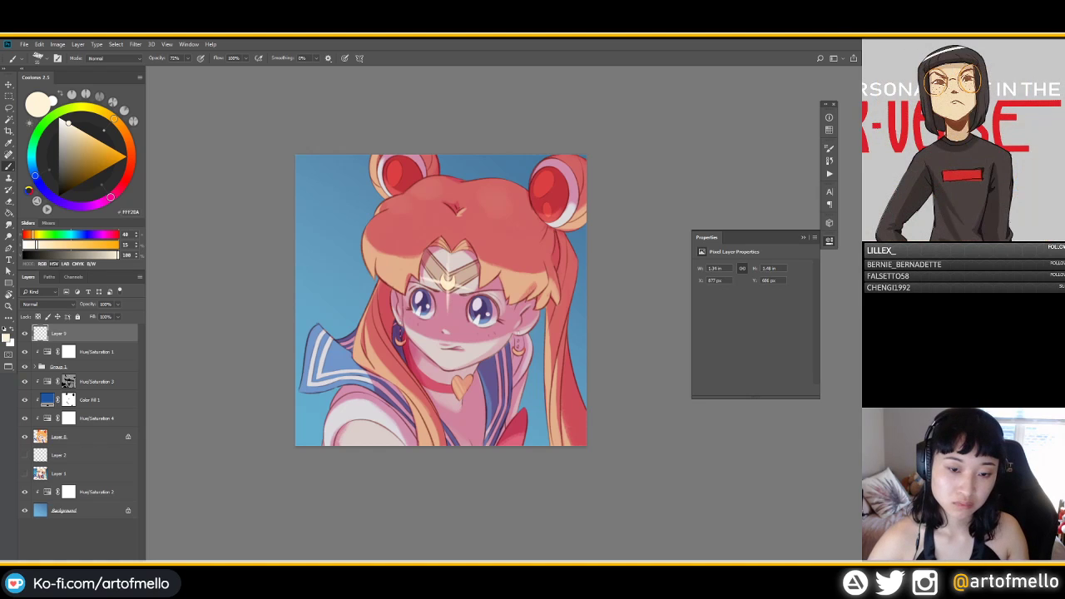
left_click_drag(403, 270, 422, 278)
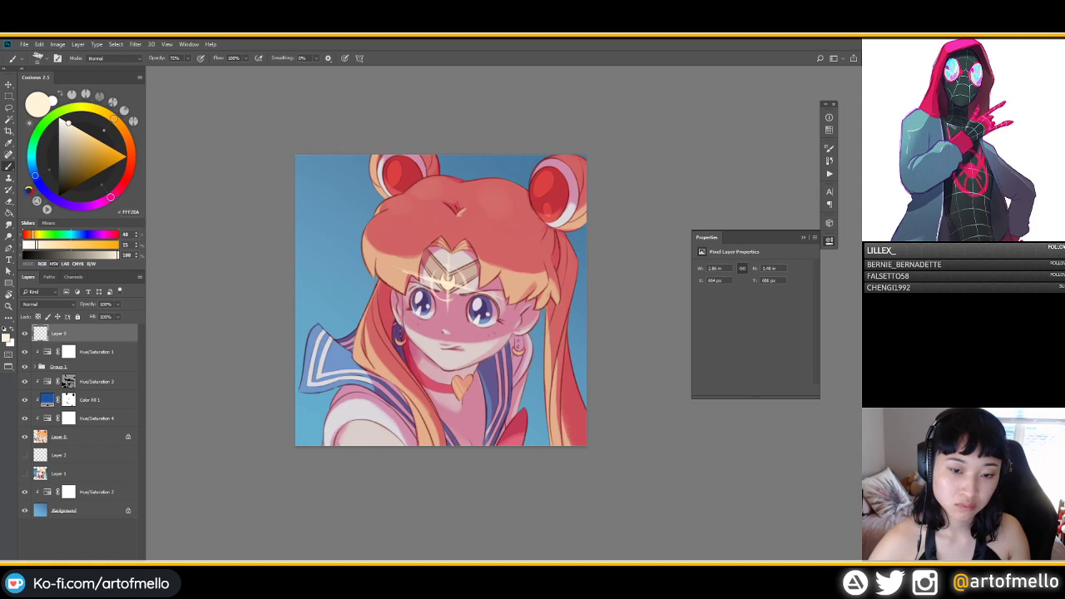
left_click_drag(457, 273, 457, 295)
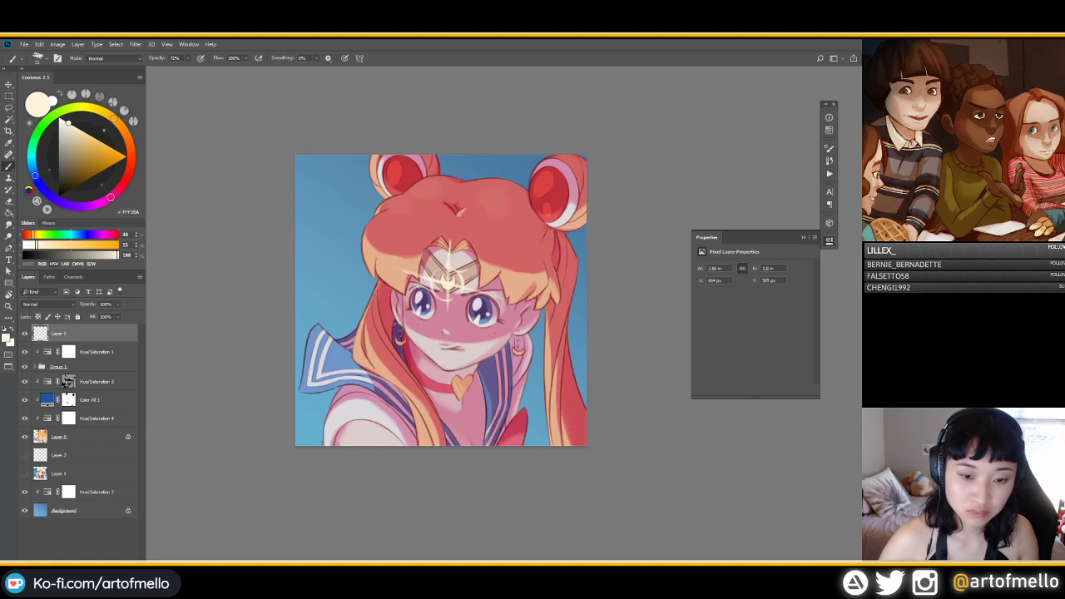
Step: Extend the slanted streak of the gleam outward from the tiara over the orange fringe with a tapered cream stroke
key("e")
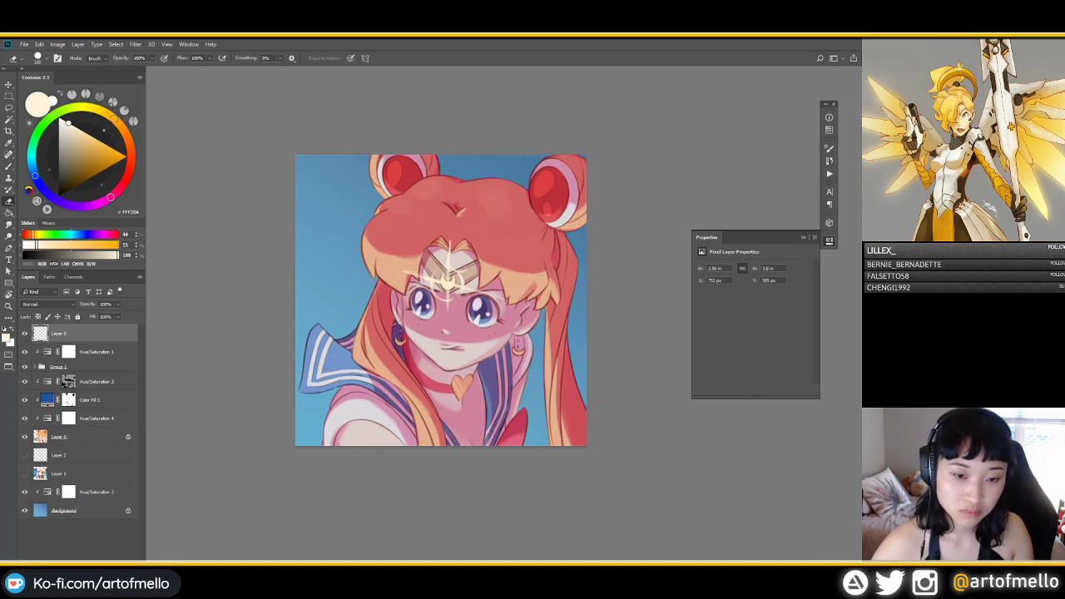
key("b")
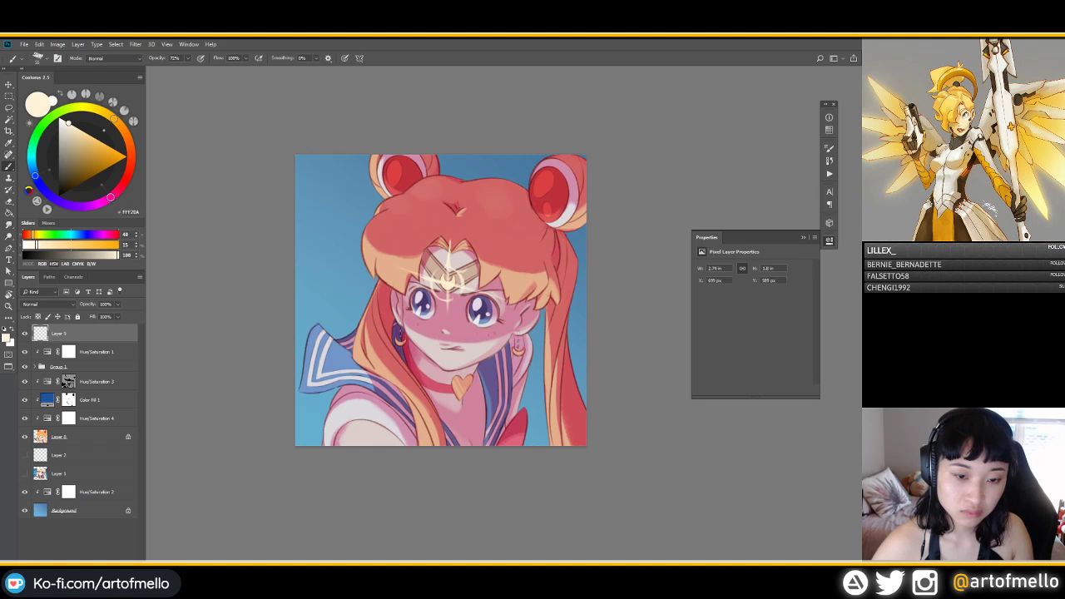
left_click_drag(413, 265, 392, 272)
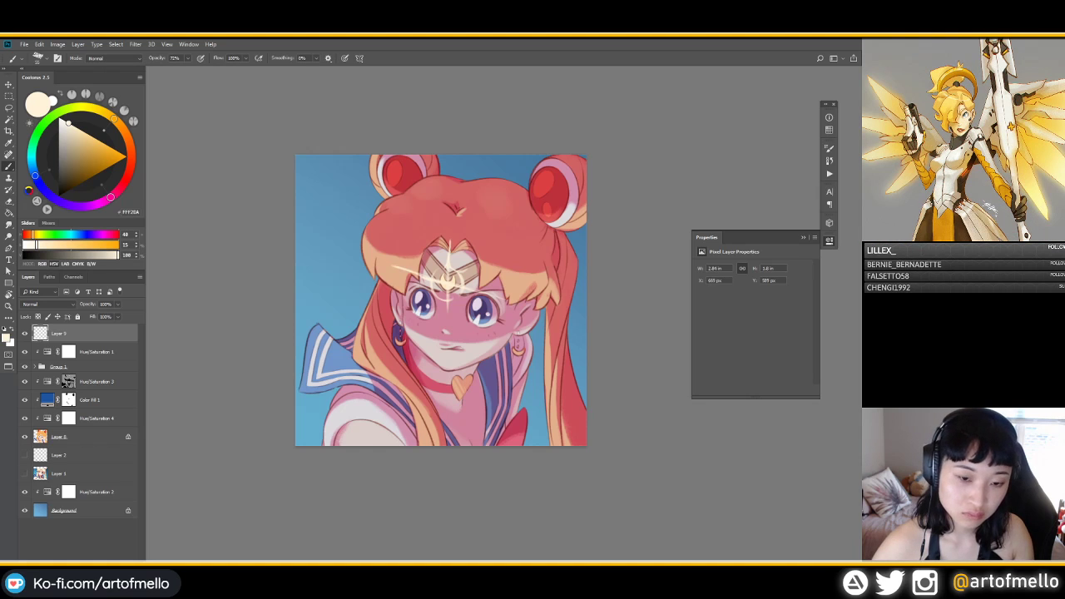
key("ctrl+z")
key("ctrl+shift+z")
key("ctrl+z")
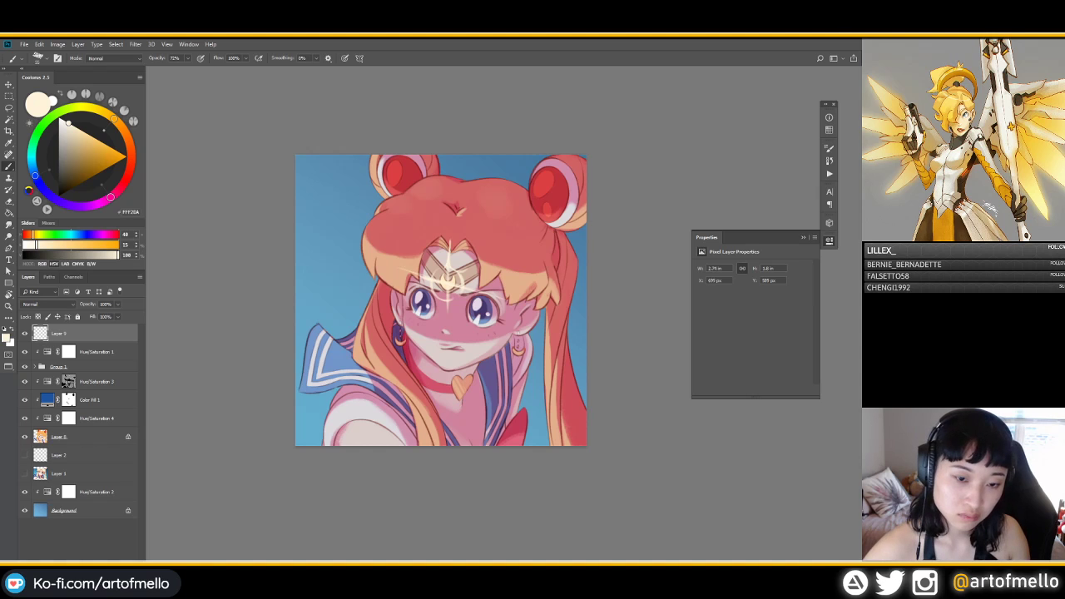
left_click_drag(420, 277, 390, 268)
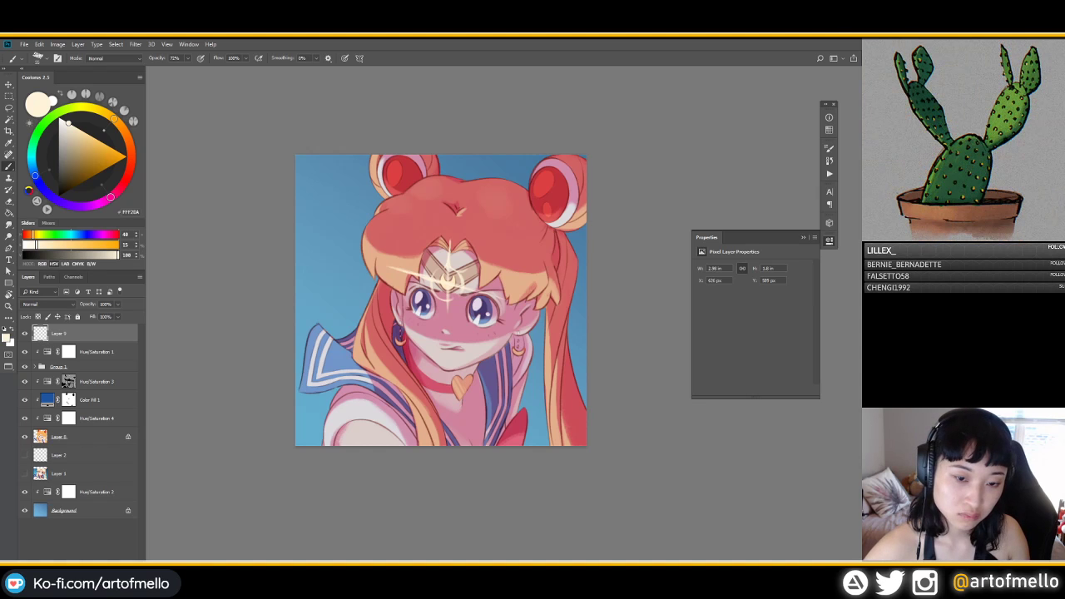
Step: Trim the outer tip of the slanted streak over the fringe with a smaller eraser
key("e")
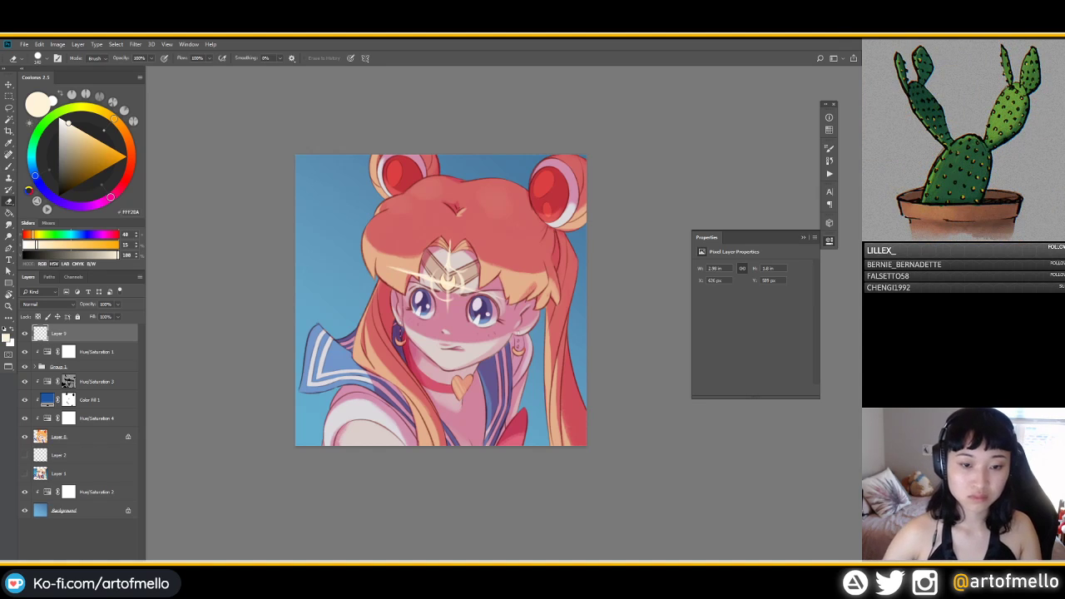
right_click(428, 272, "alt")
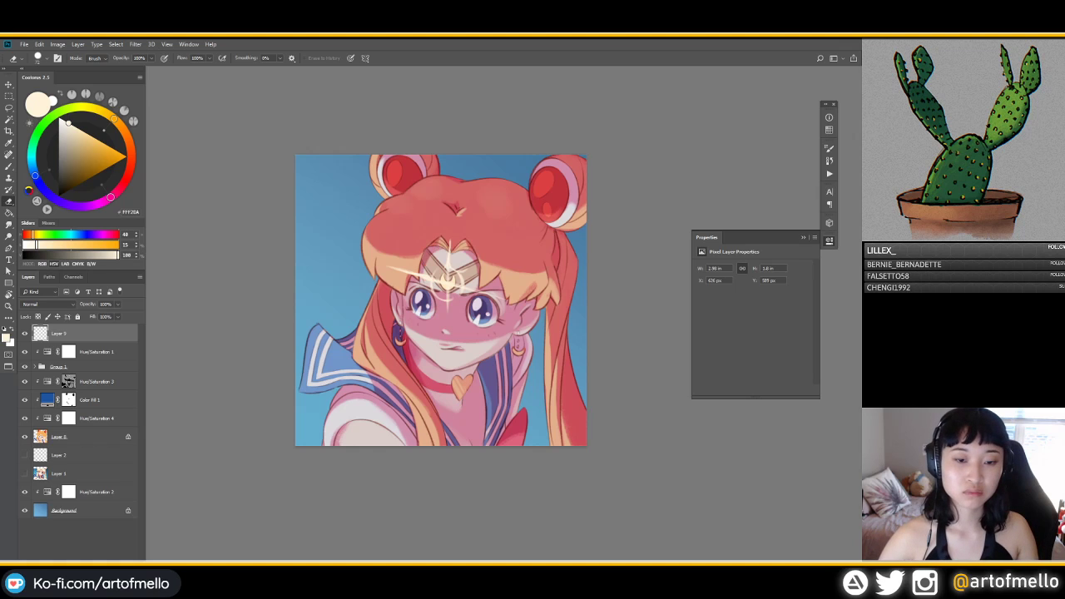
key("b")
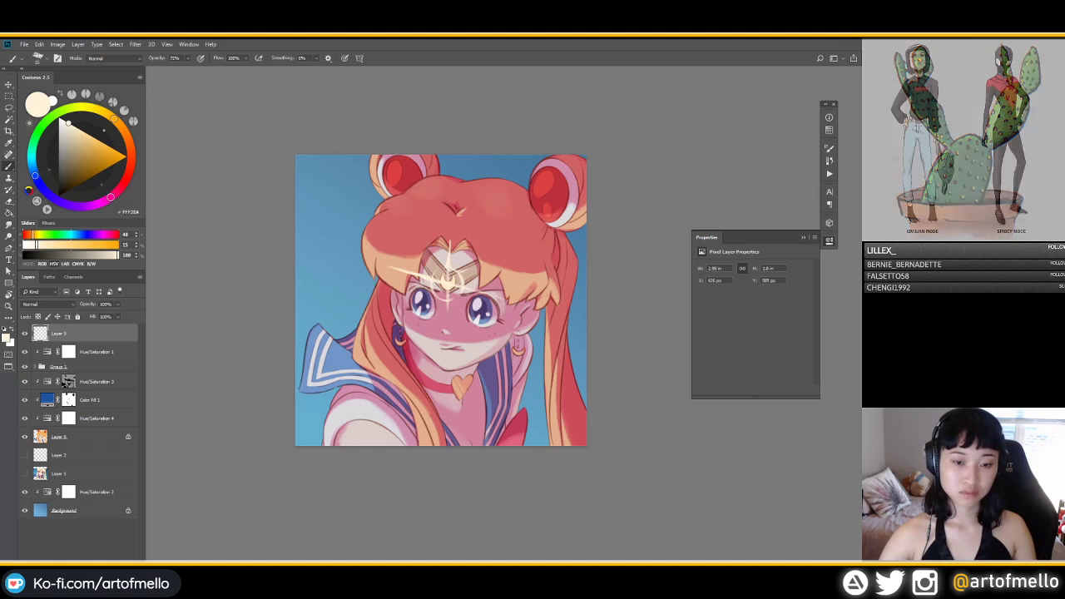
key("e")
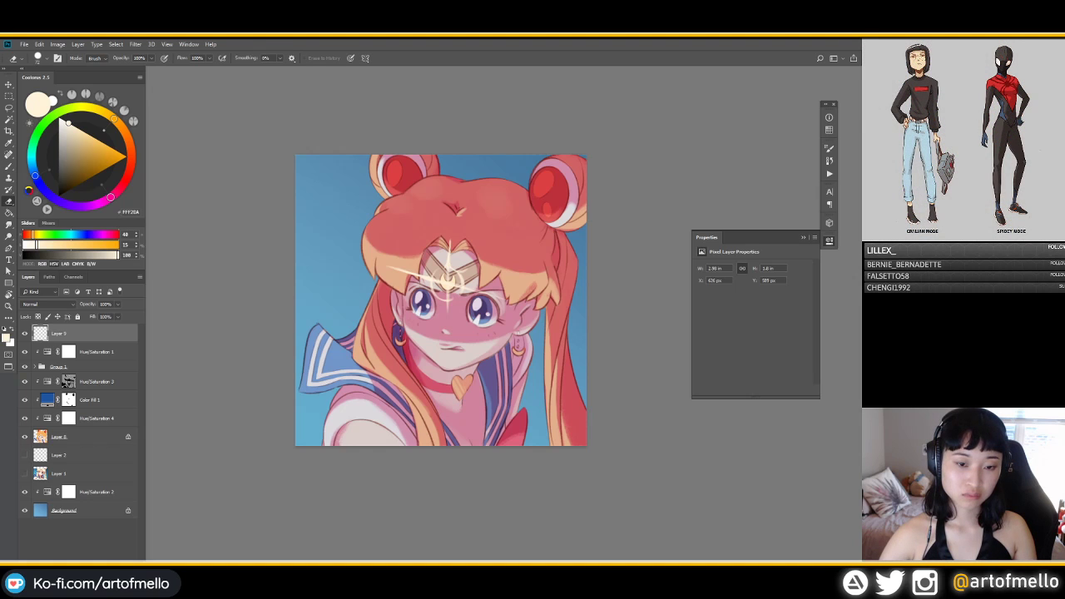
left_click_drag(395, 269, 407, 273)
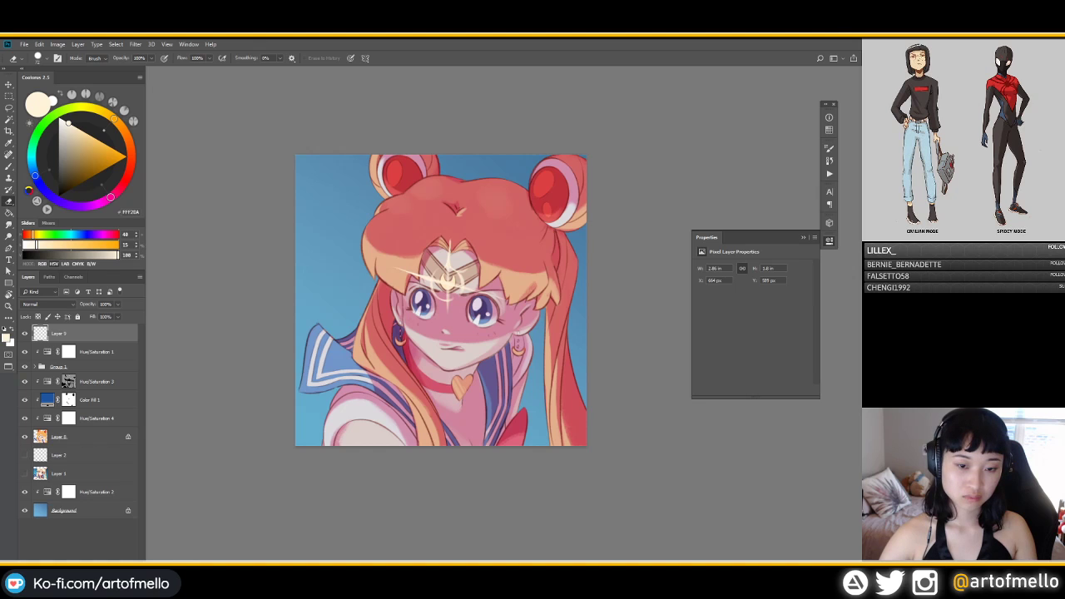
Step: Erase the light covering the crescent's centre and refine the cream glow ring around it with alternating brush and eraser strokes
key("b")
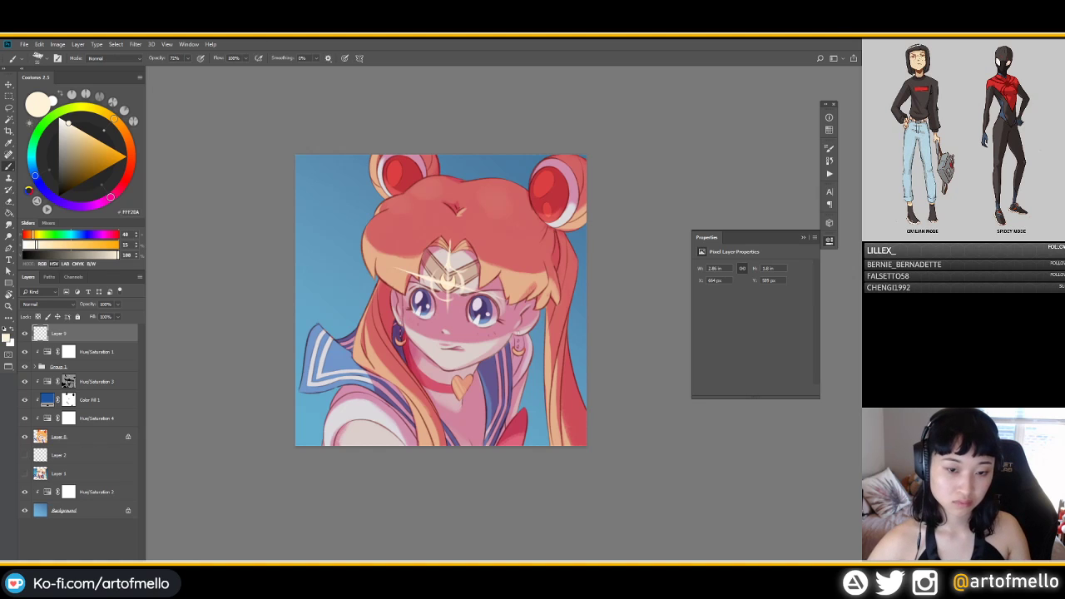
key("e")
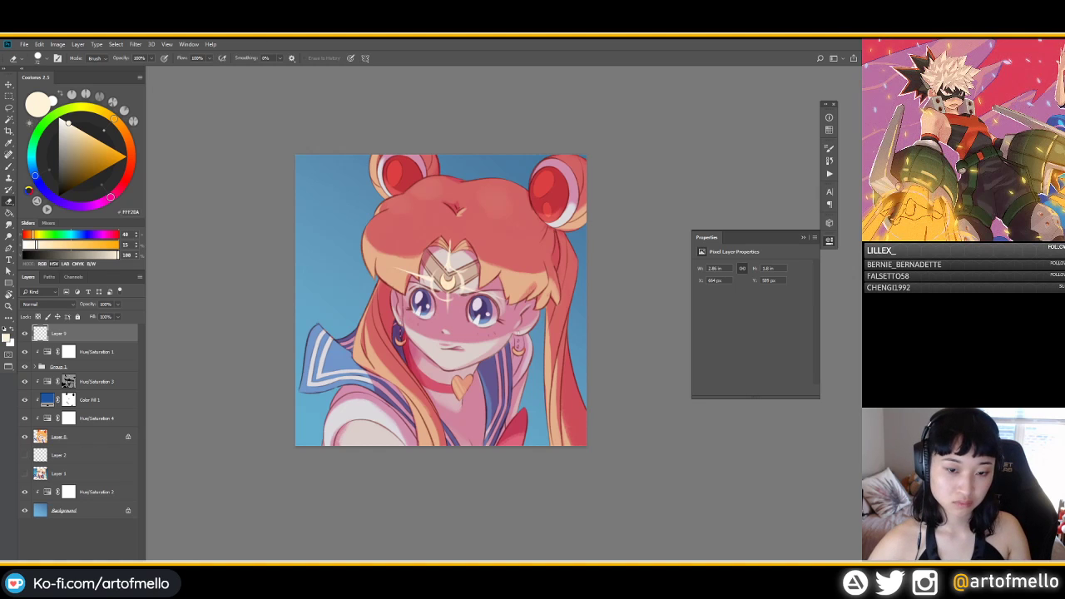
key("b")
key("e")
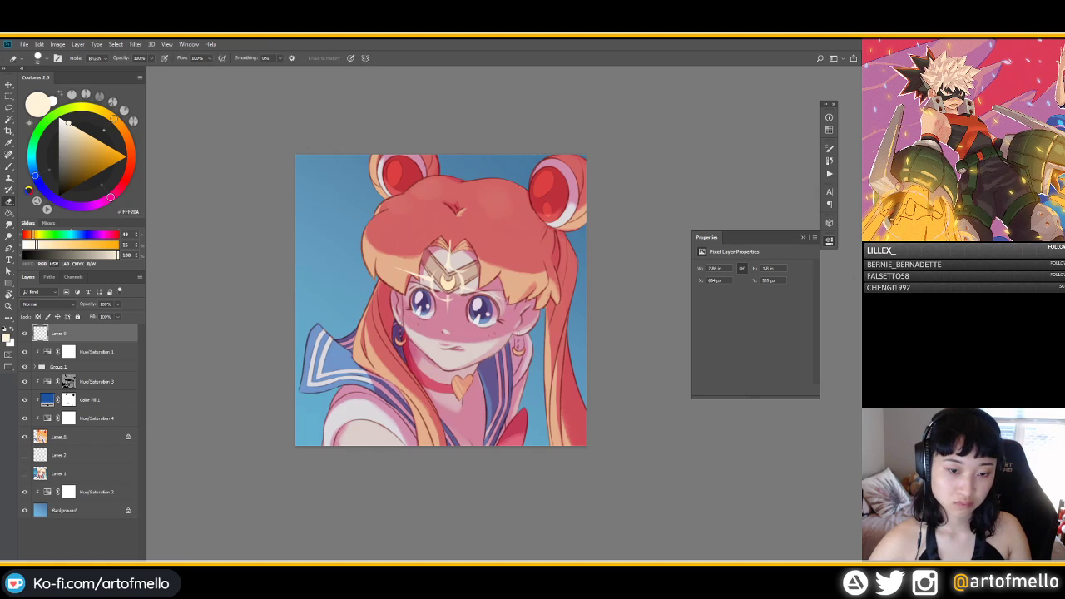
key("b")
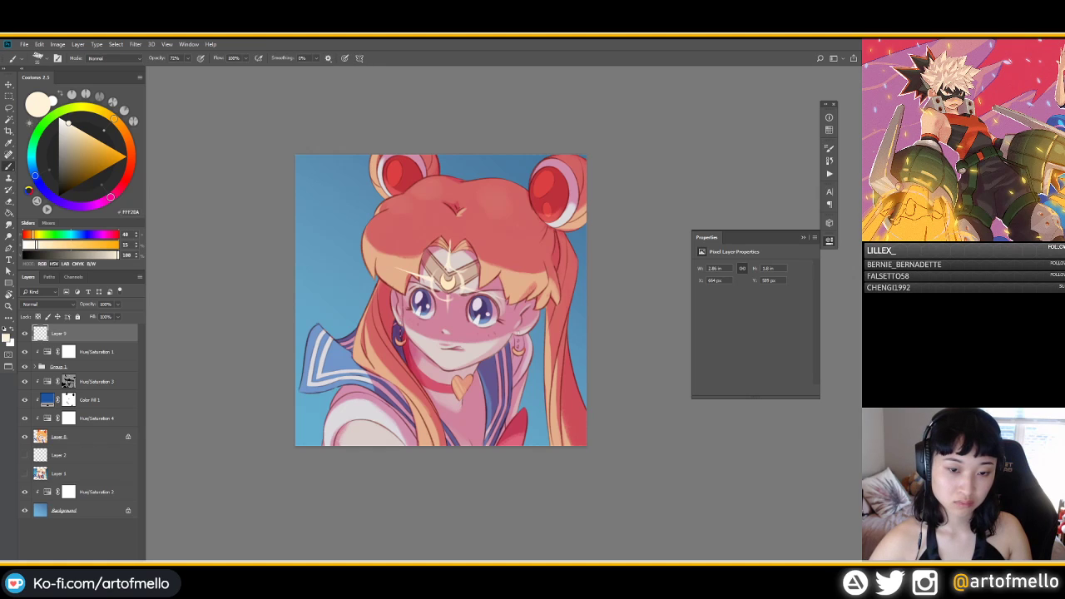
key("e")
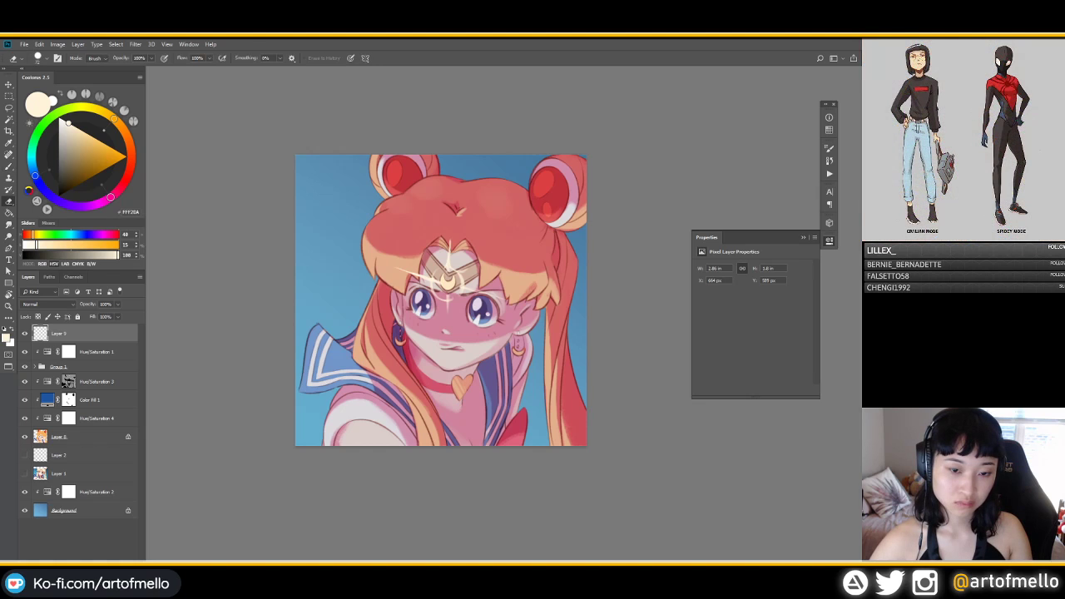
key("b")
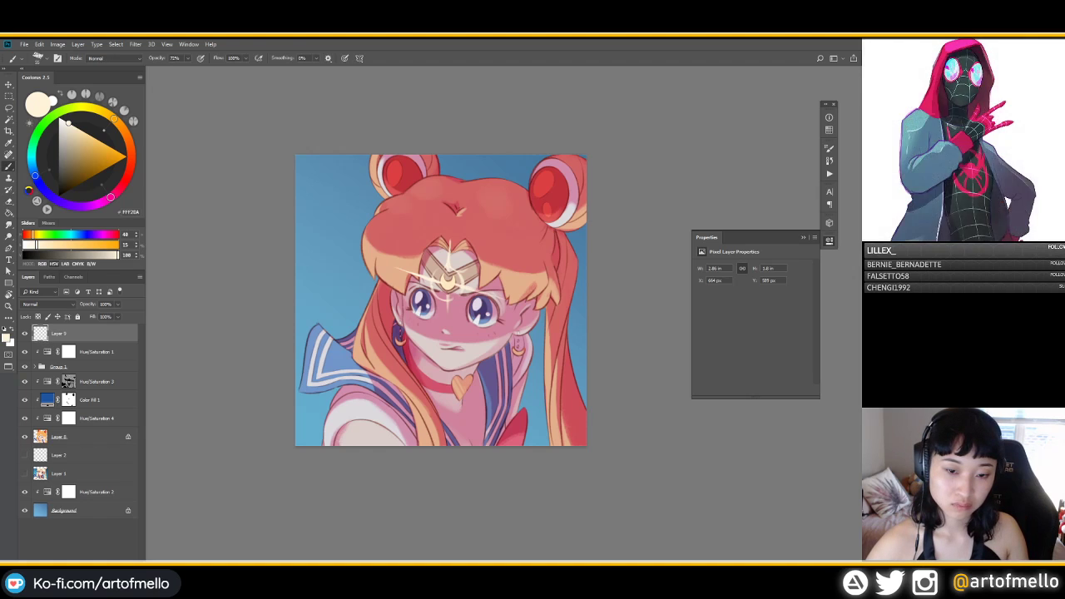
key("e")
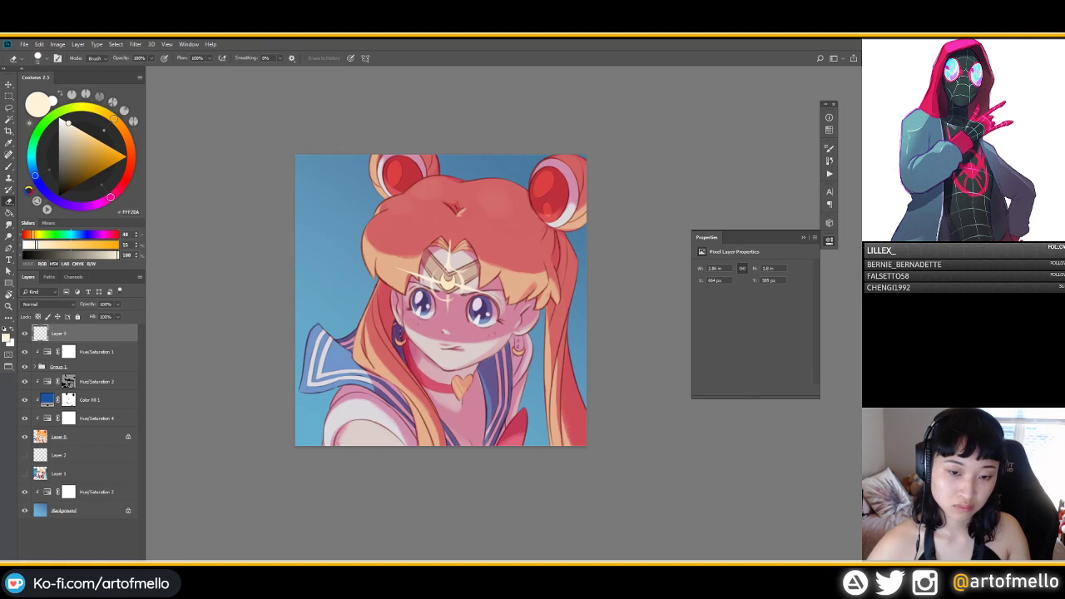
key("b")
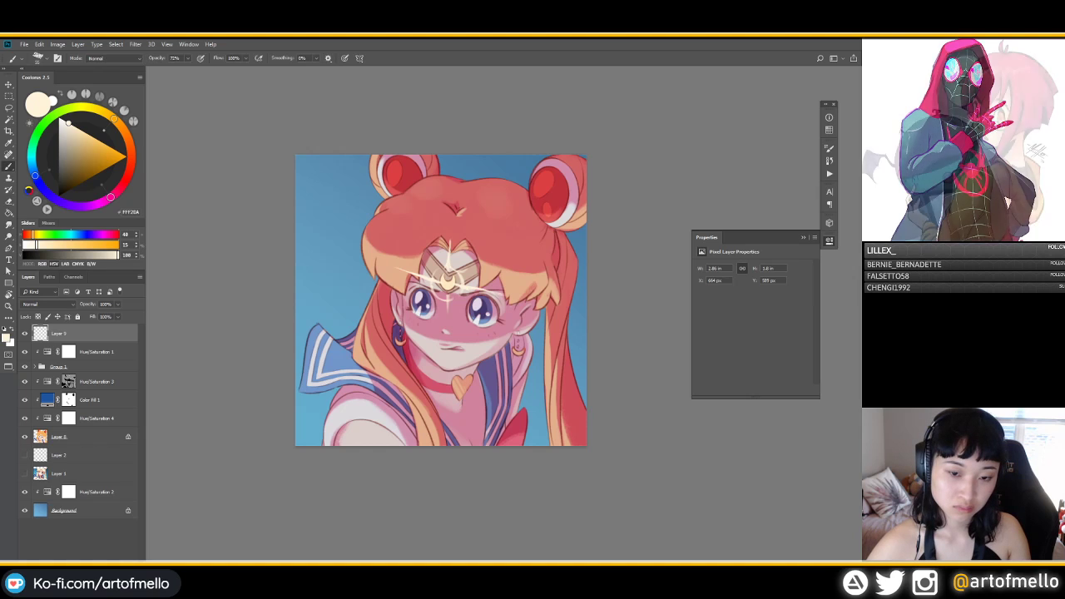
Step: Shape a small four-pointed cream sparkle between the brows below the crescent and trim the gleam's vertical ray
key("e")
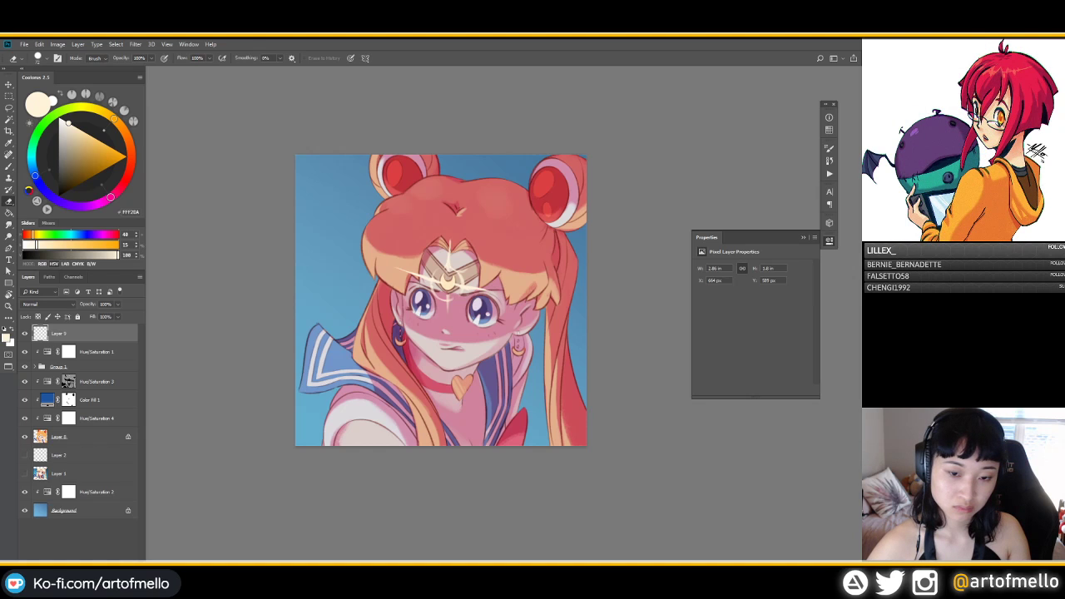
key("b")
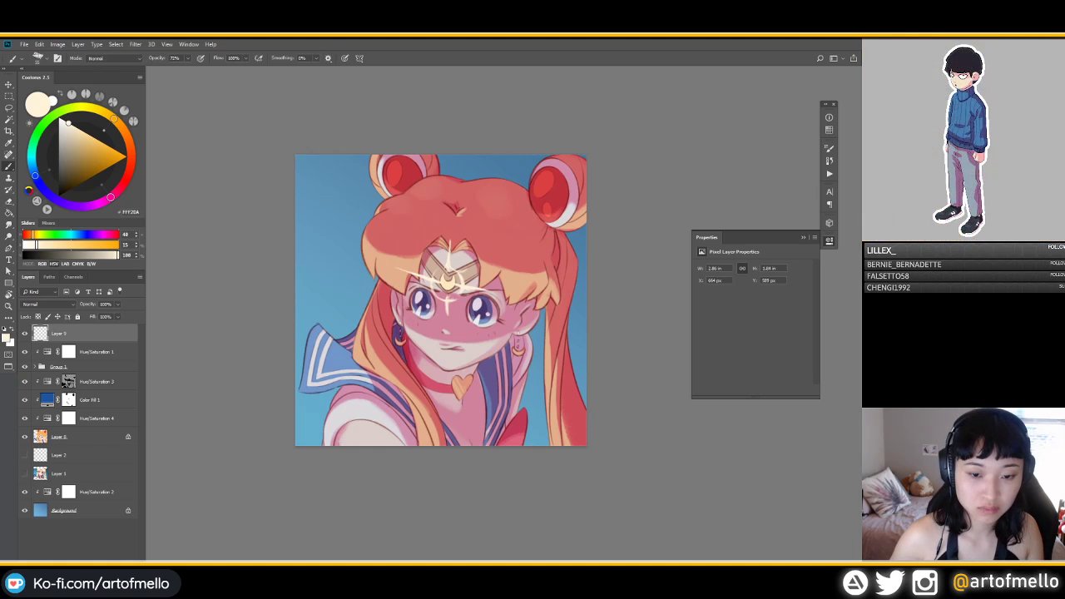
key("e")
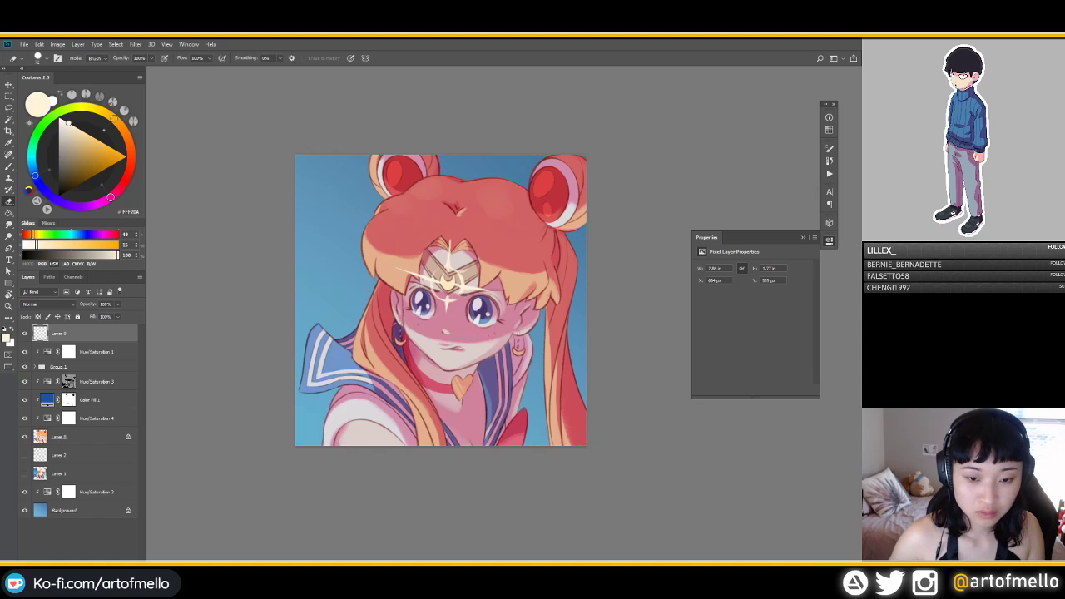
key("b")
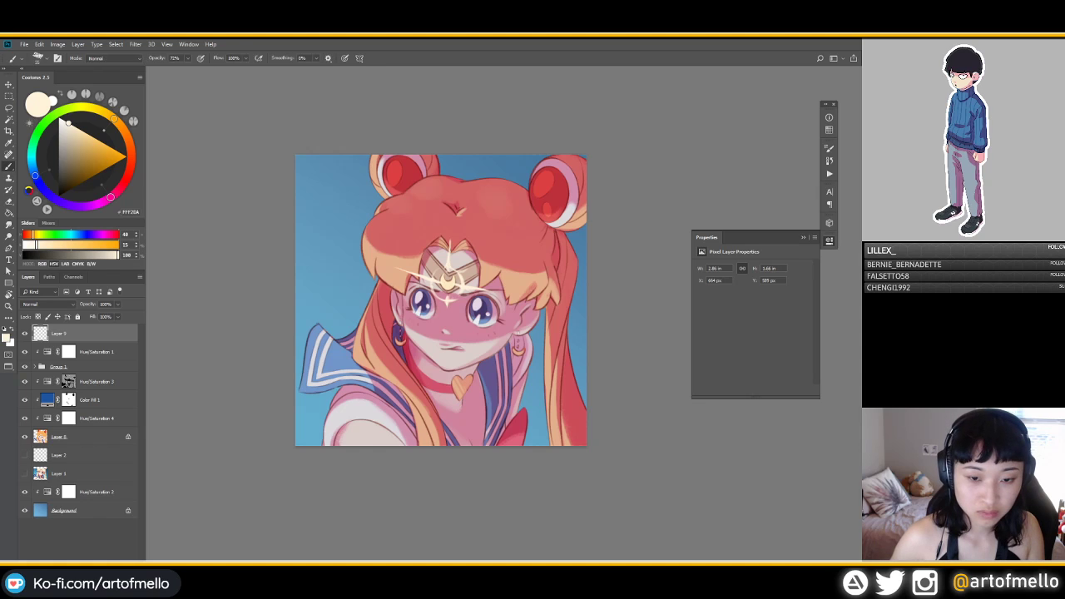
key("e")
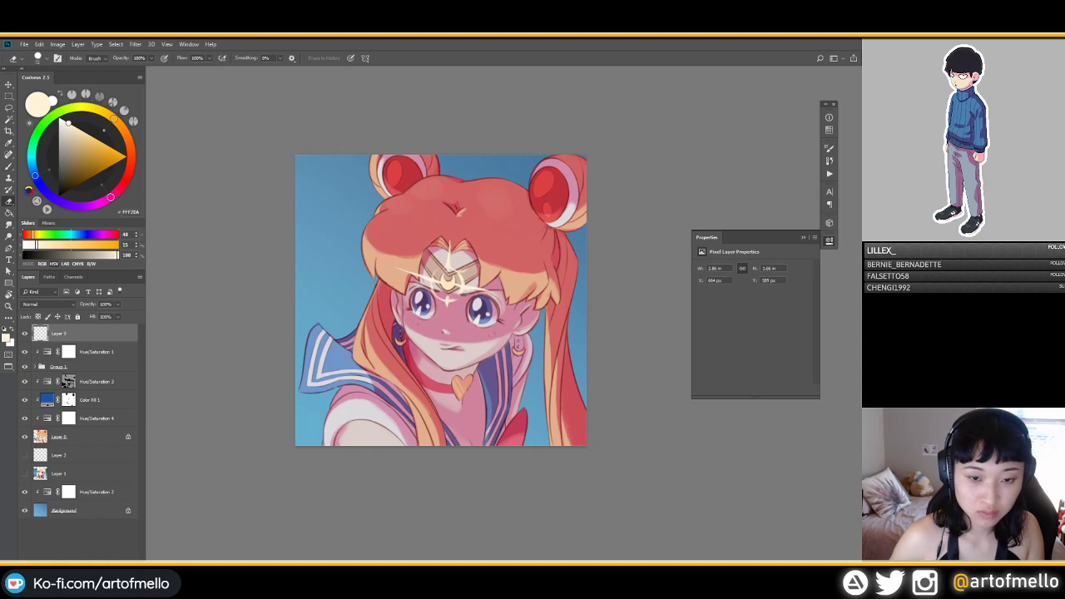
key("b")
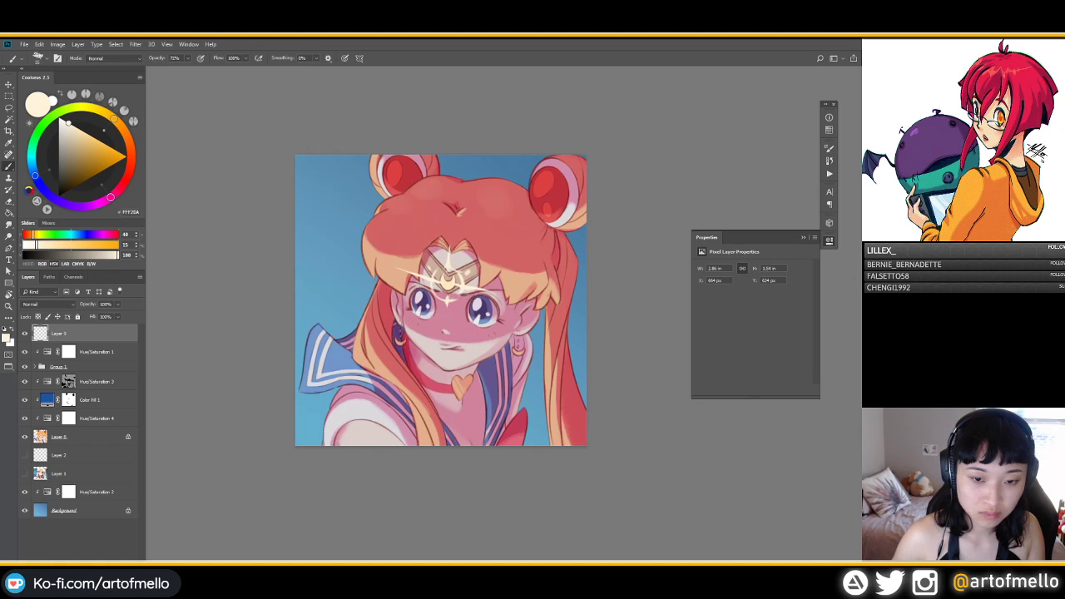
Step: Touch up the gleam with alternating eraser and brush strokes and slightly transform its layer over the tiara
key("e")
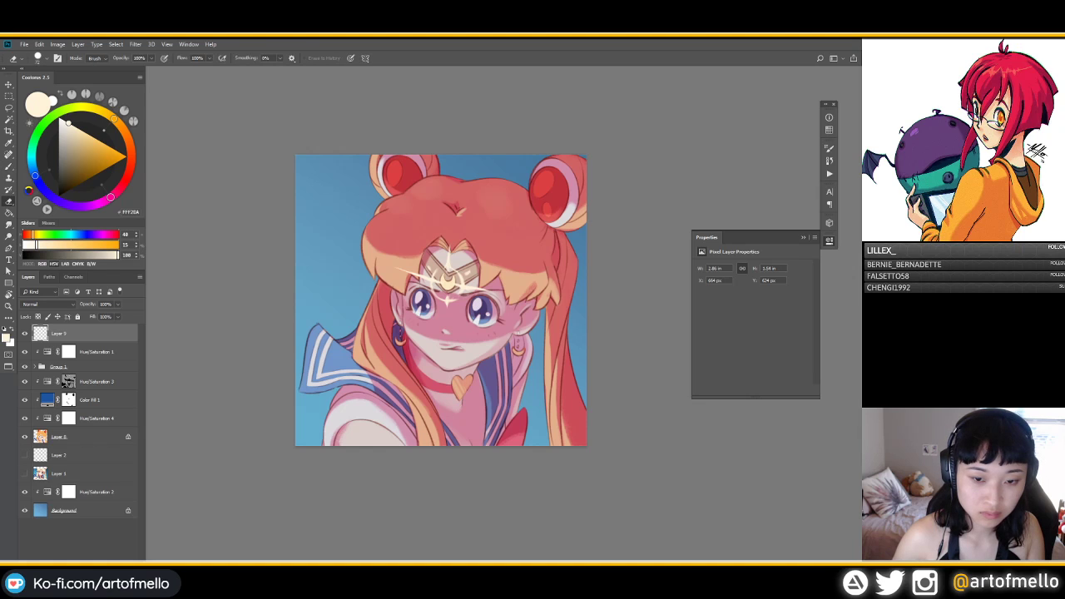
key("b")
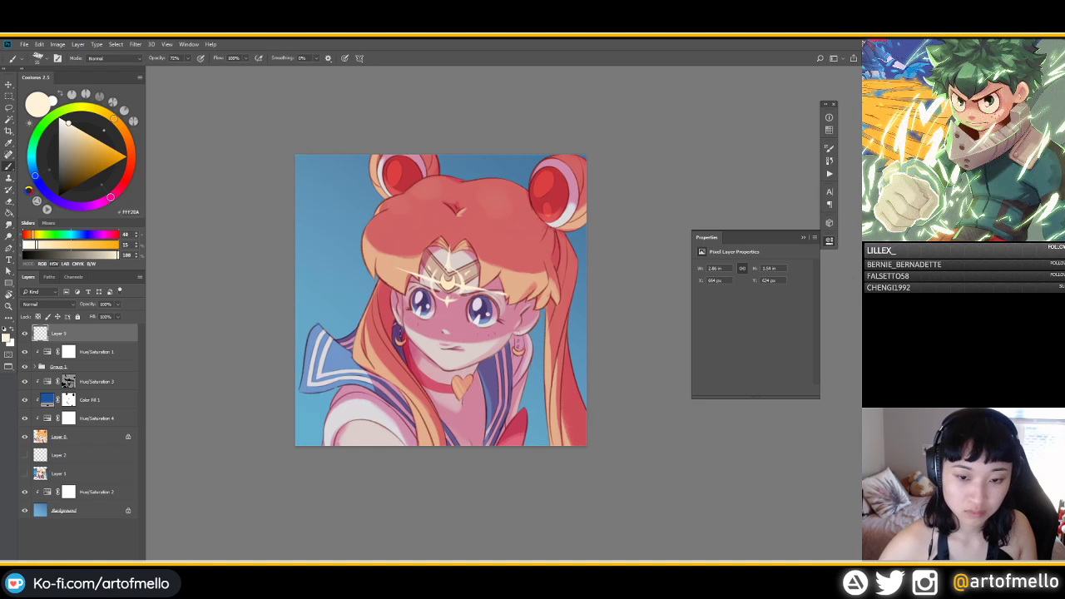
key("e")
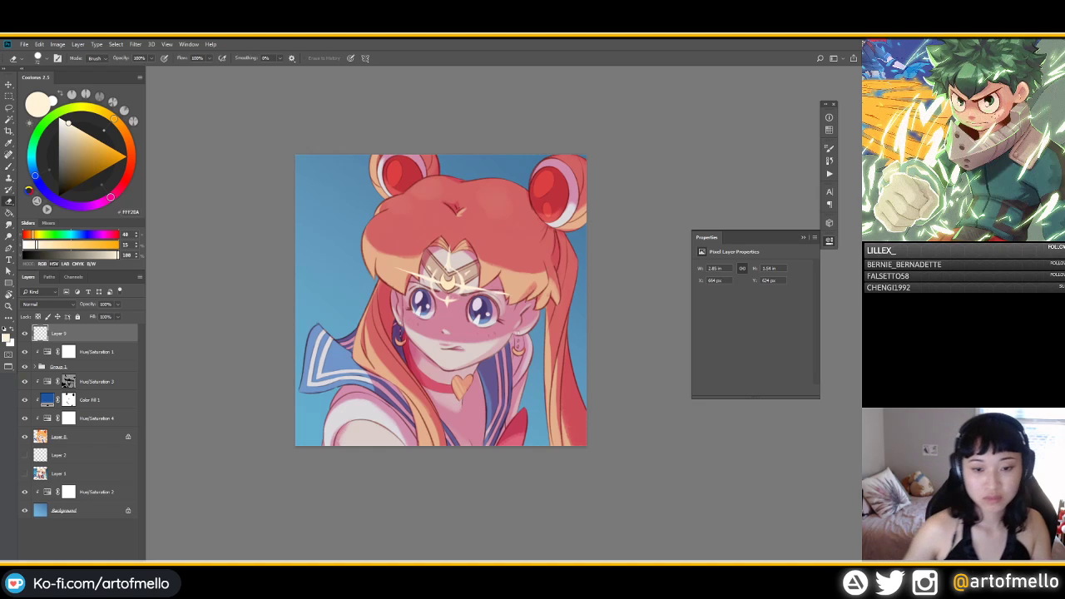
key("ctrl+t")
left_click_drag(510, 276, 531, 254)
key("Return")
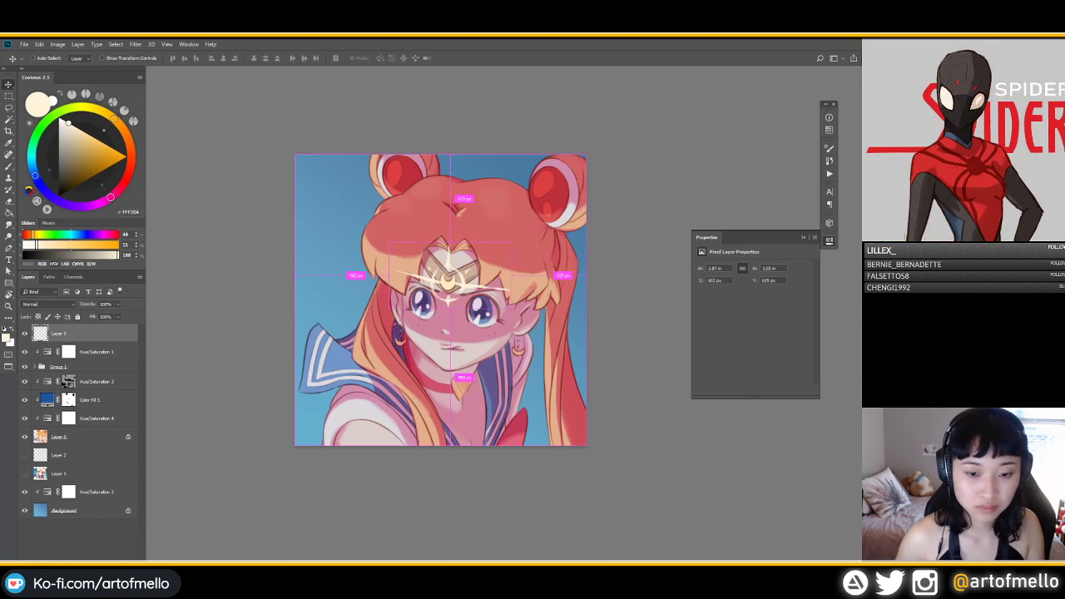
Step: Duplicate the gleam layer and apply a Gaussian Blur with a radius of 20 pixels to the copy
key("ctrl+j")
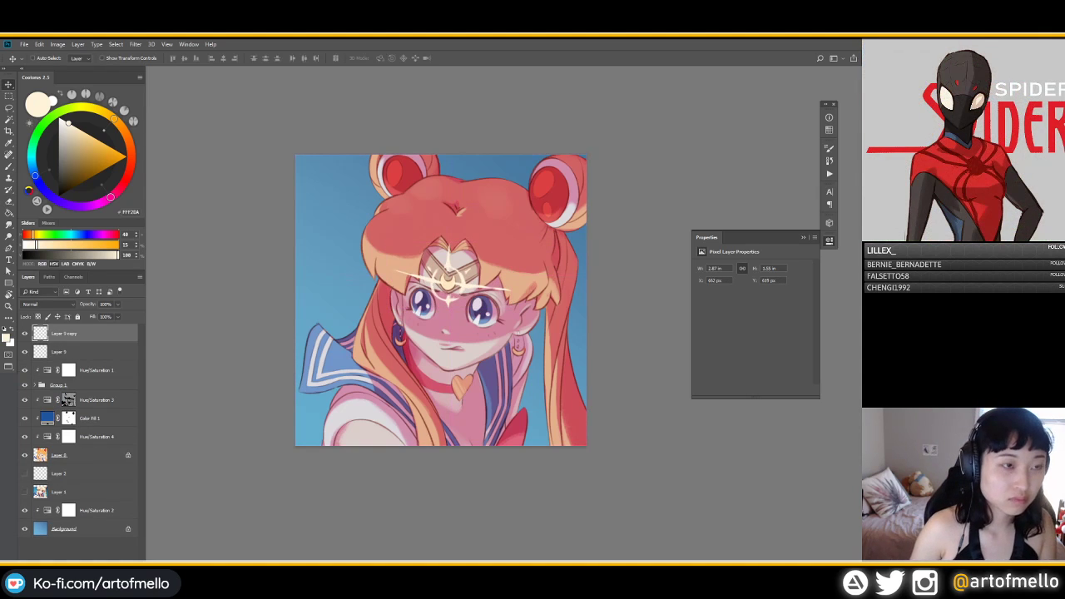
left_click(135, 44)
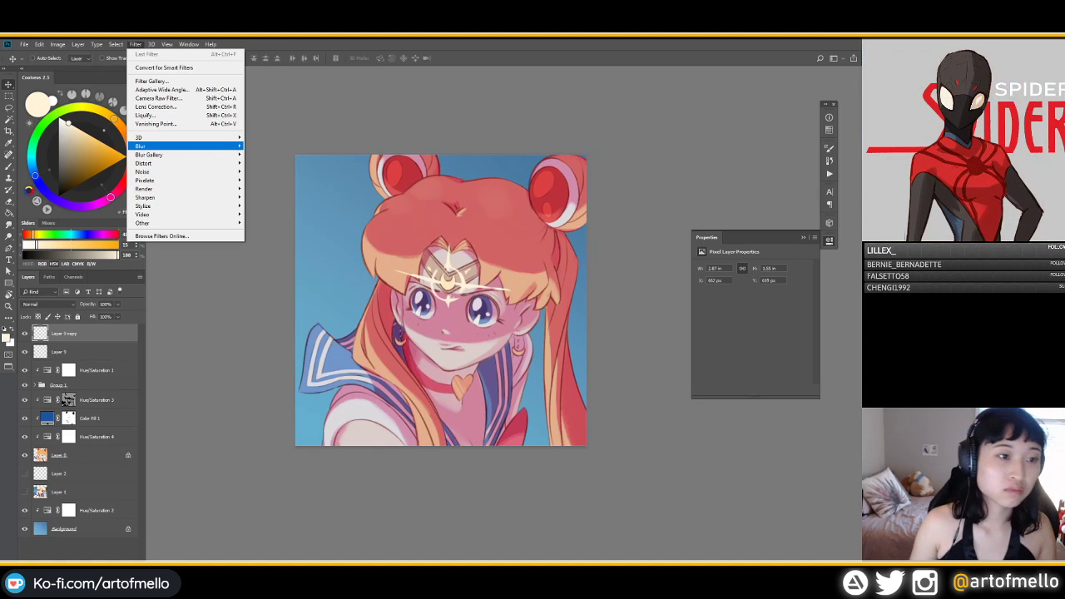
mouse_move(187, 146)
left_click(266, 179)
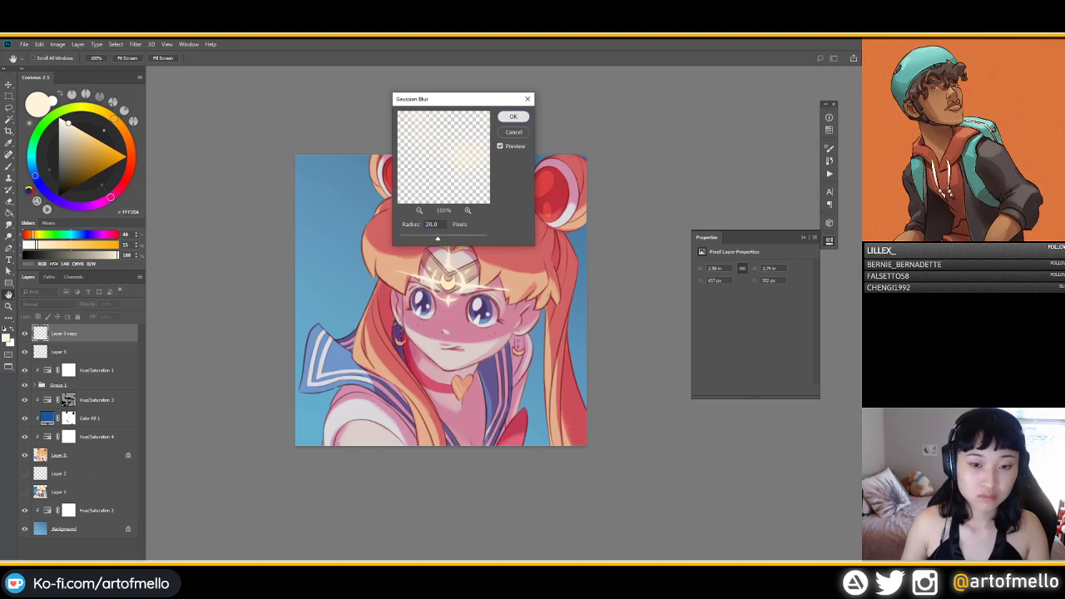
left_click(513, 117)
Step: Set the blurred gleam copy to Lighten and apply Hue/Saturation with a slightly negative hue, saturation +40 and lightness -15
left_click(48, 304)
left_click(41, 370)
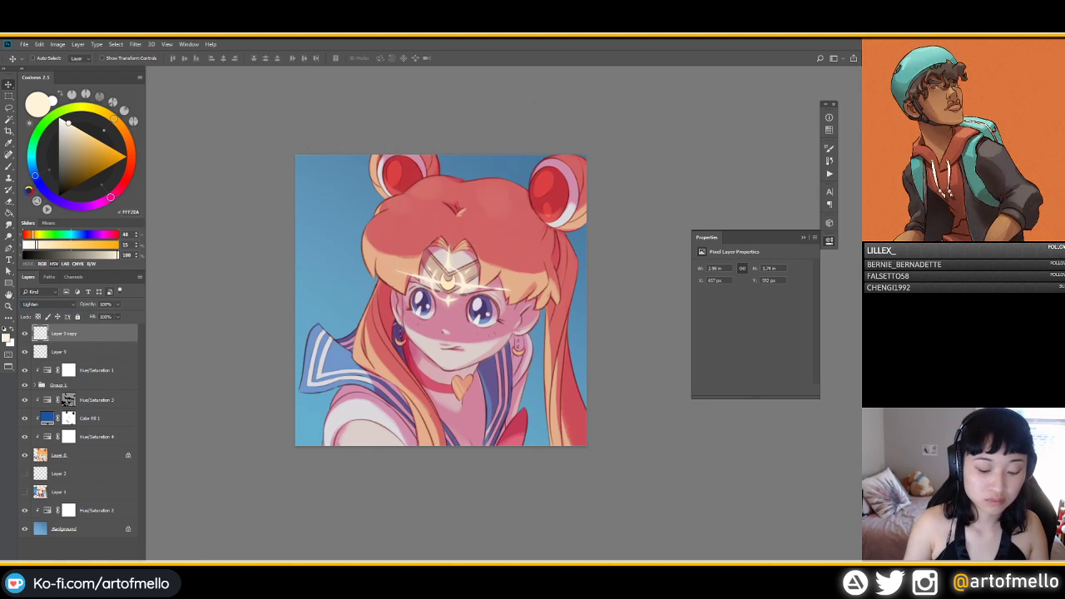
key("ctrl+u")
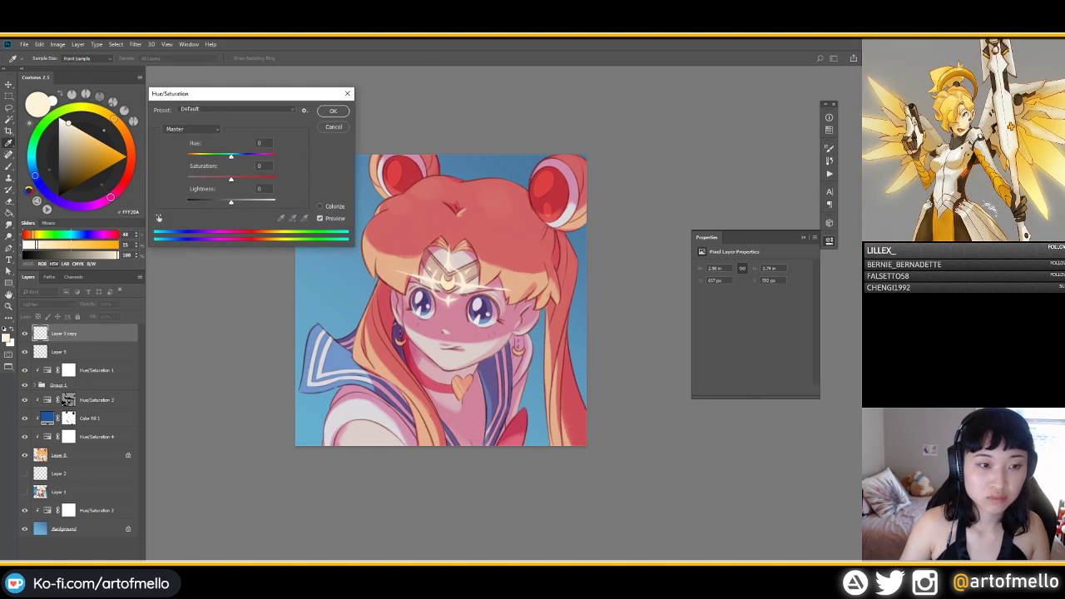
mouse_move(231, 157)
left_mouse_down()
mouse_move(241, 156)
mouse_move(212, 156)
mouse_move(231, 156)
mouse_move(248, 178)
mouse_move(223, 202)
mouse_move(238, 202)
mouse_move(223, 202)
mouse_move(236, 156)
mouse_move(253, 156)
mouse_move(187, 157)
mouse_move(227, 157)
left_mouse_up()
type("0")
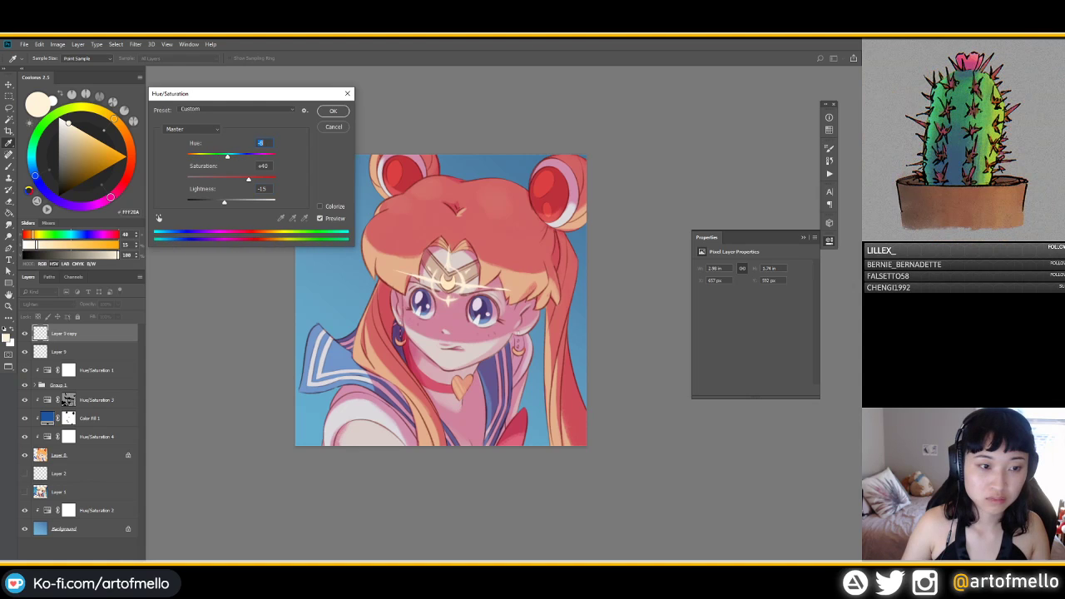
key("Return")
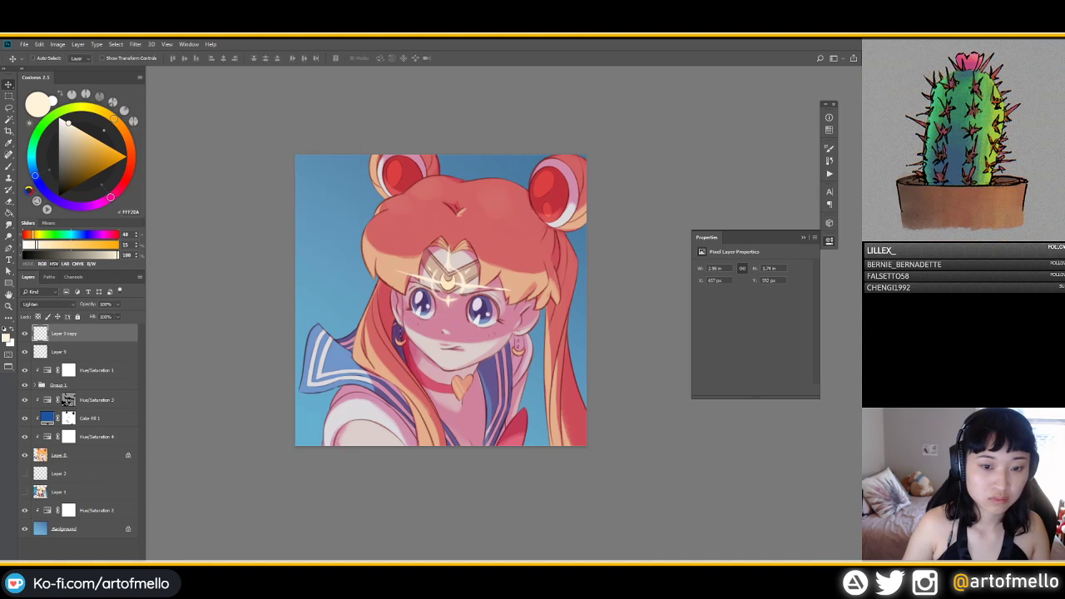
Step: Compare Normal, Color Dodge and Screen blending on the blurred gleam copy and return it to Lighten
left_click(47, 304)
left_click(47, 313)
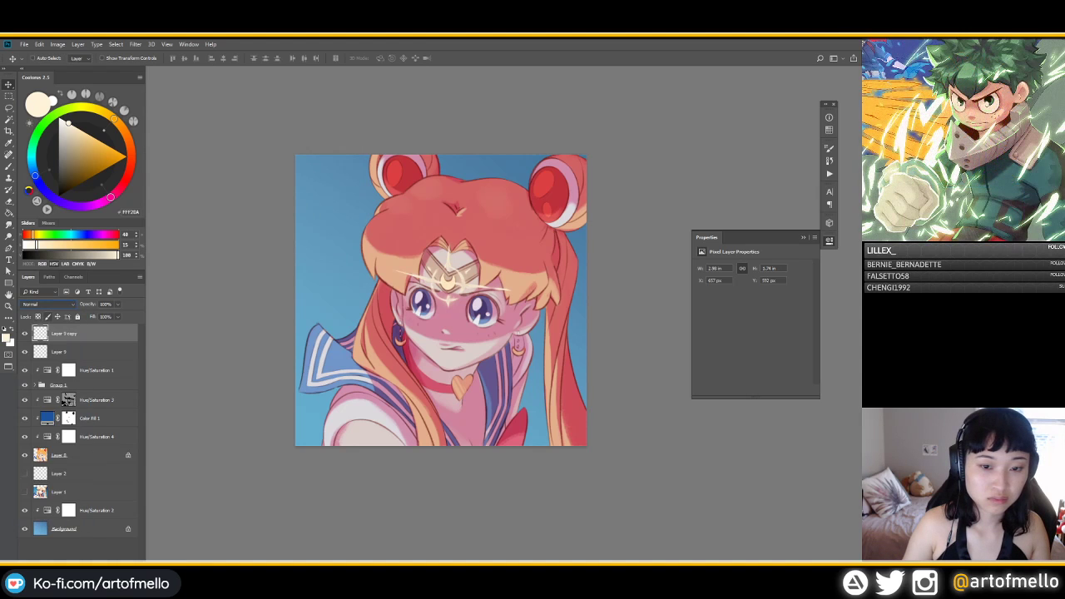
left_click(48, 303)
left_click(37, 386)
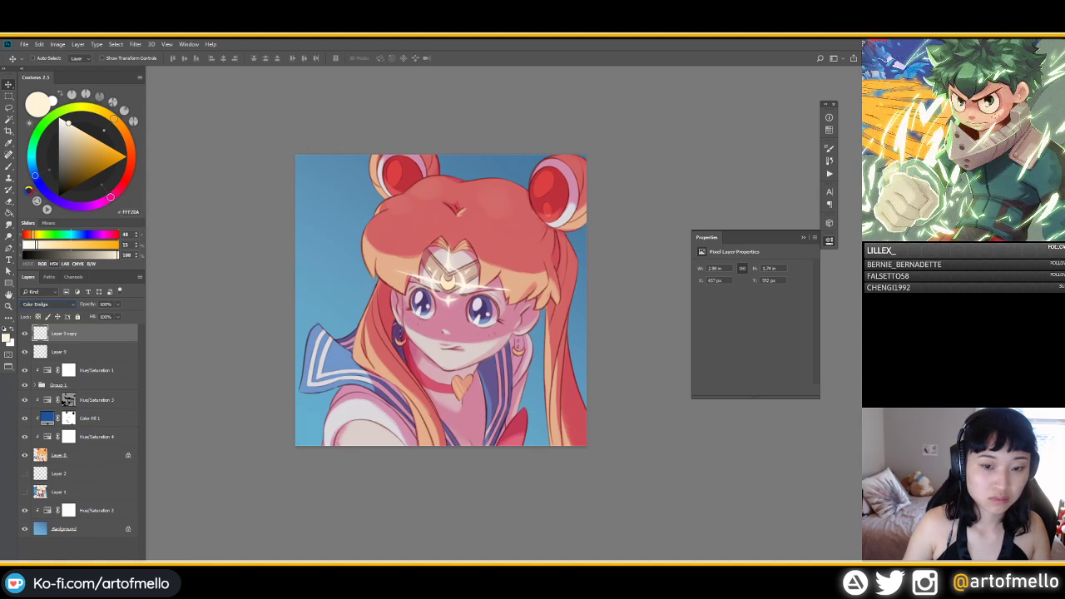
key("Up")
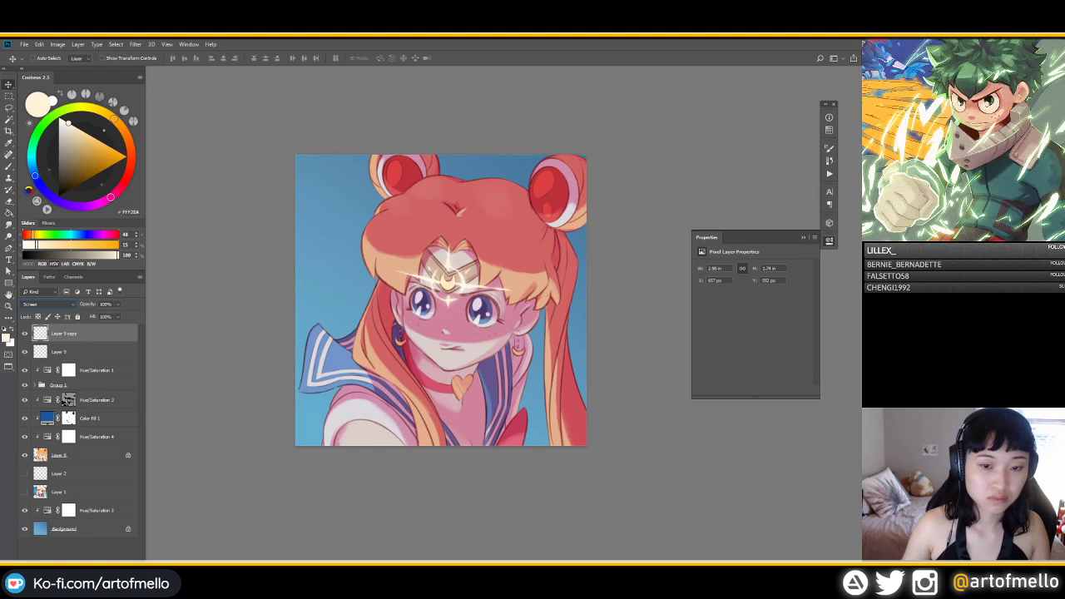
key("Up")
left_click_drag(454, 208, 448, 204)
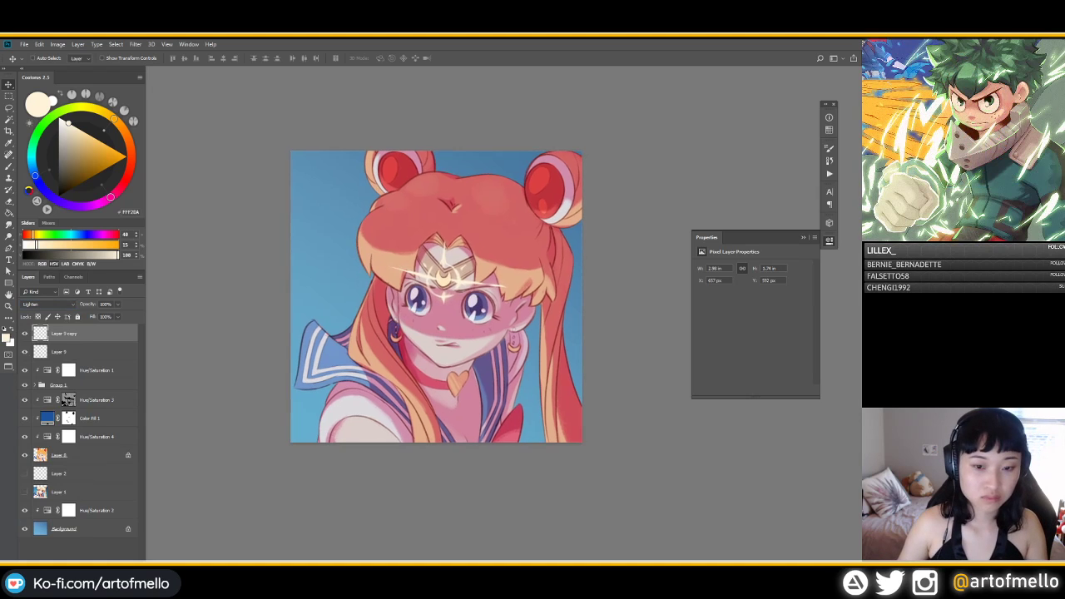
Step: Select the blue Color Fill 1 layer clipped to the character
key("m")
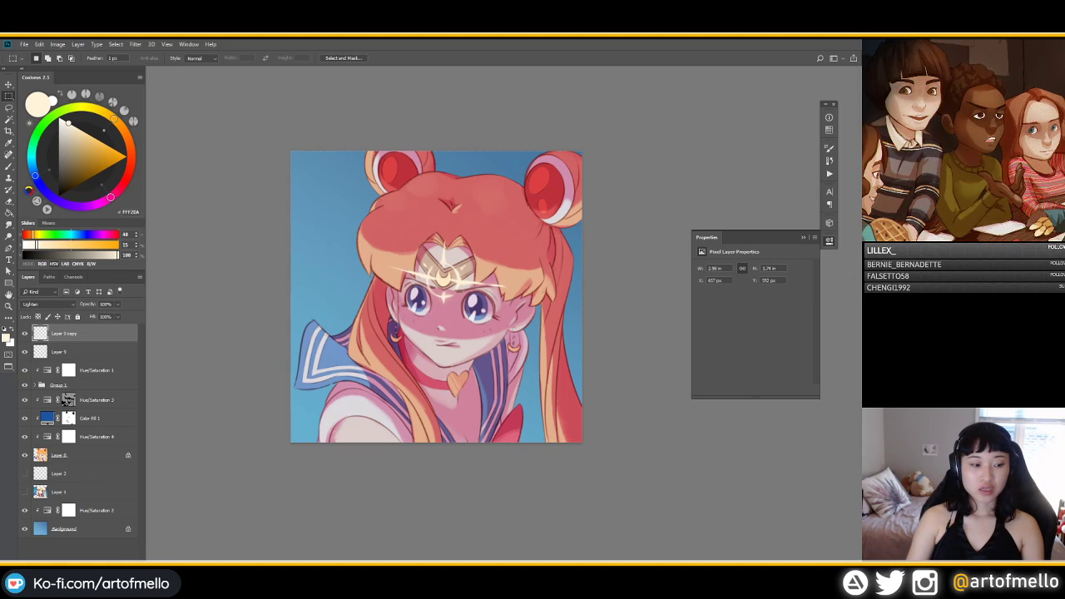
left_click(84, 455)
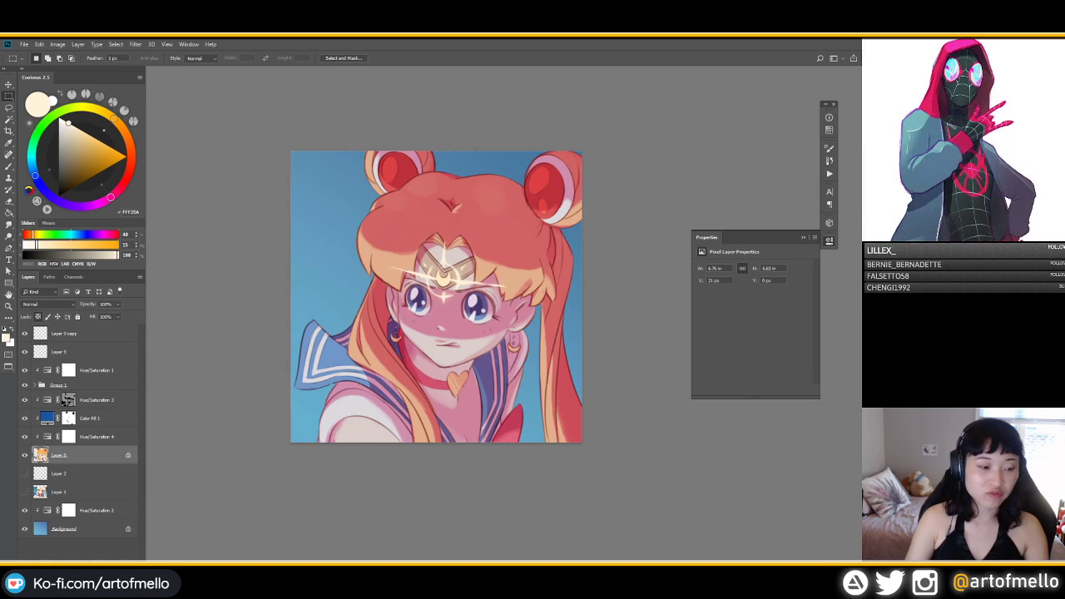
left_click(90, 418)
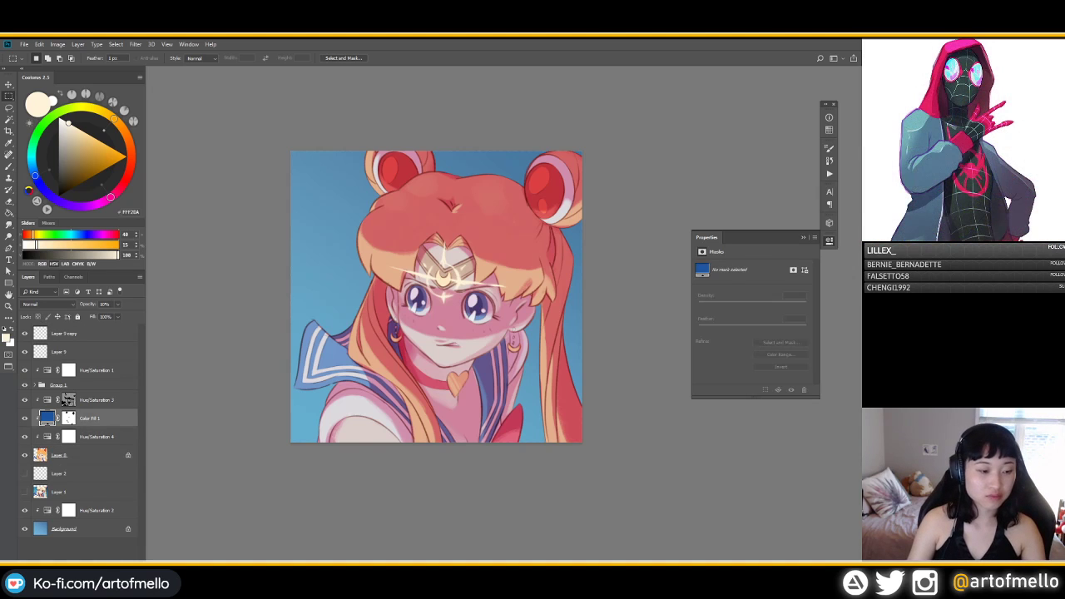
key("ctrl+shift+alt+n")
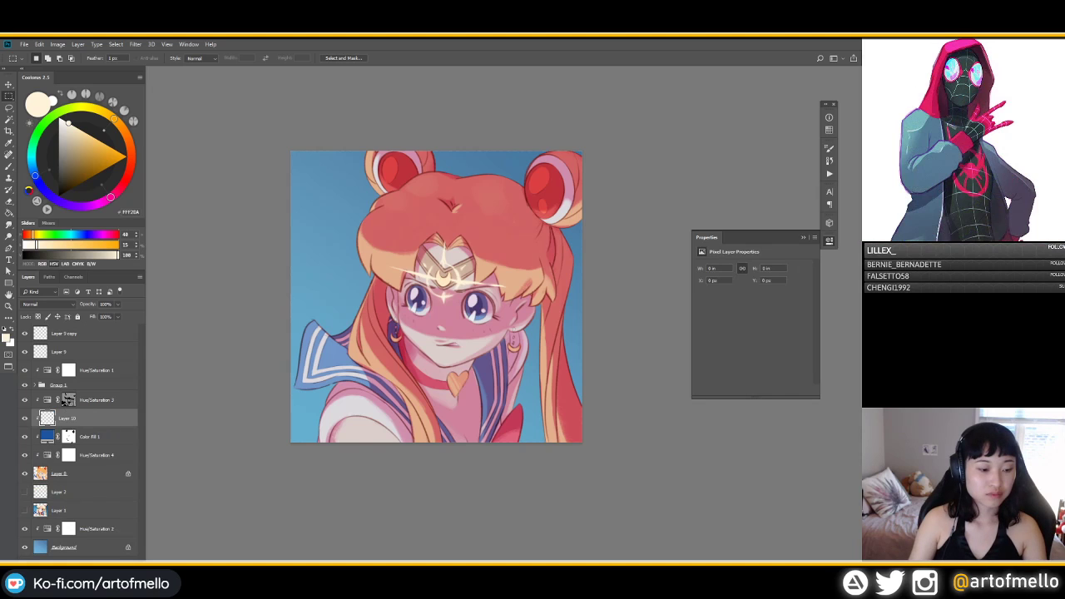
key("ctrl+z")
left_click(88, 565)
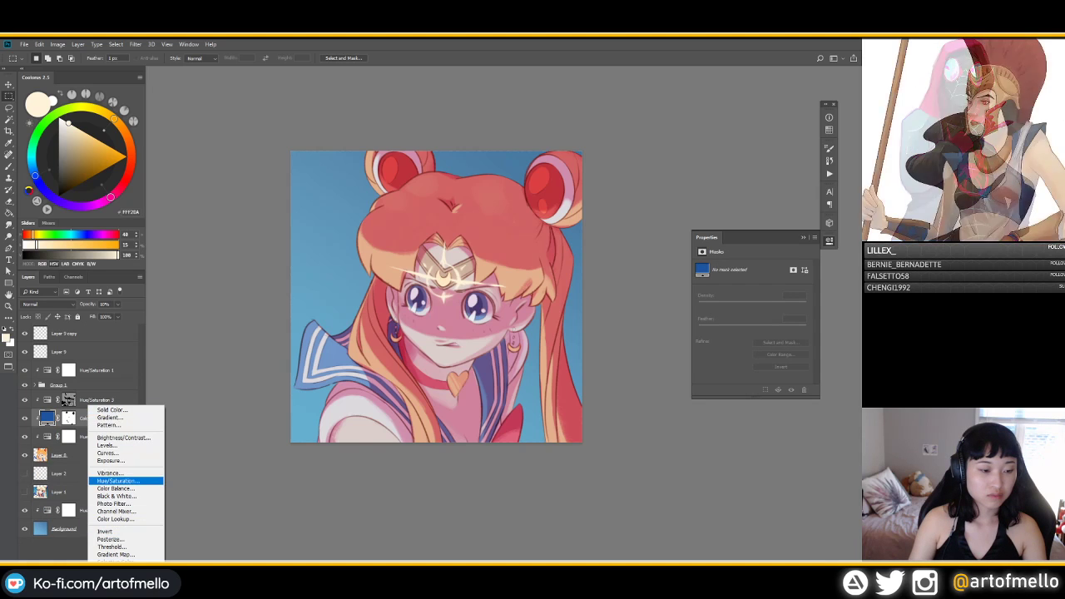
key("Escape")
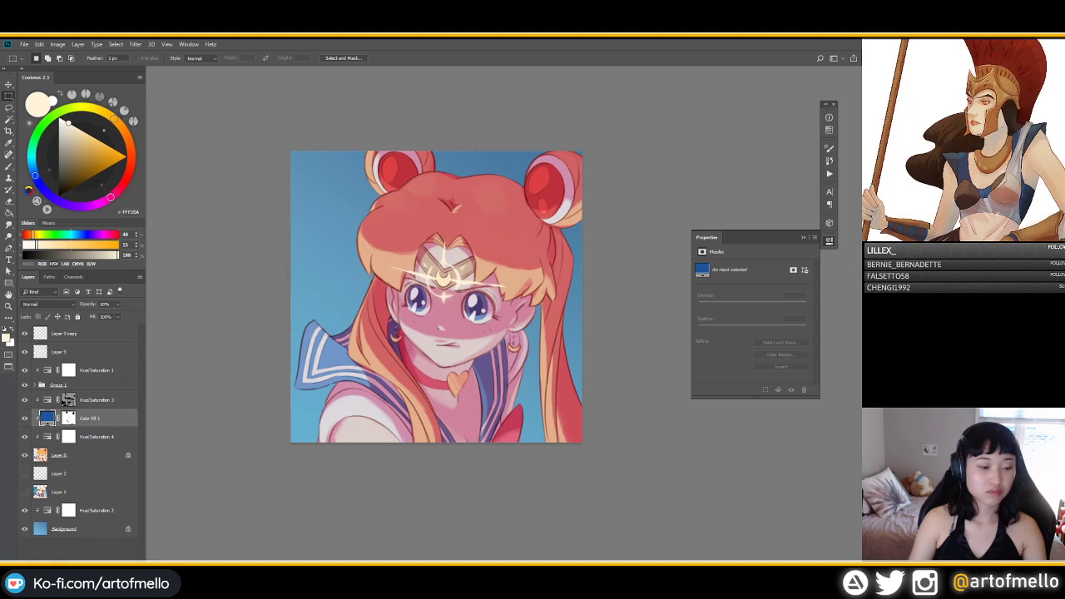
Step: Add a clipped Hue/Saturation adjustment above the blue colour fill, set it to Overlay and colorize it with a warm orange, low-saturation tint
left_click(89, 565)
left_click(108, 474)
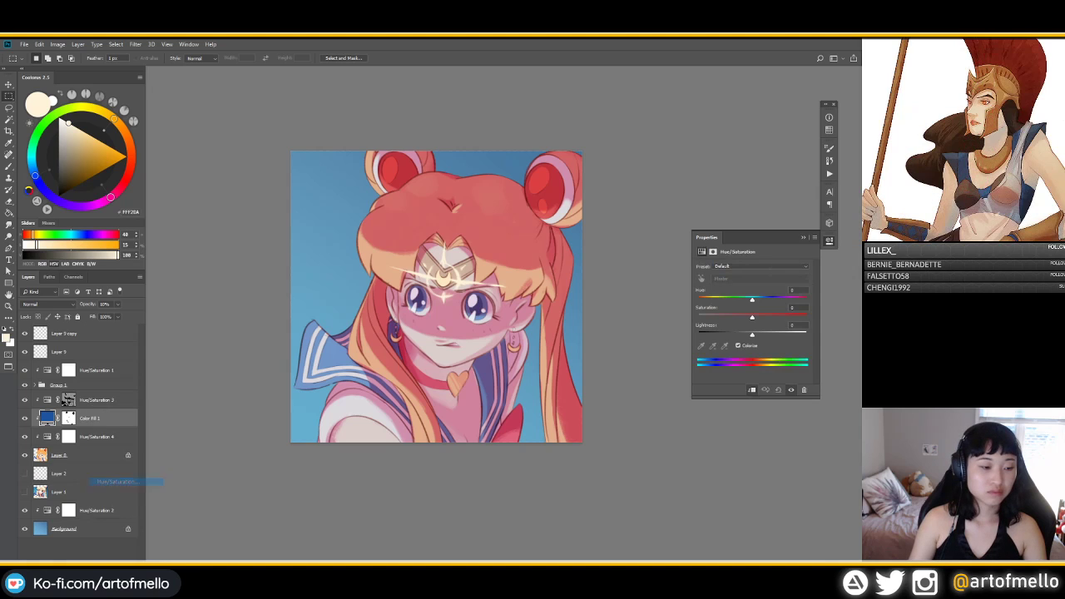
left_click(49, 304)
left_click(41, 413)
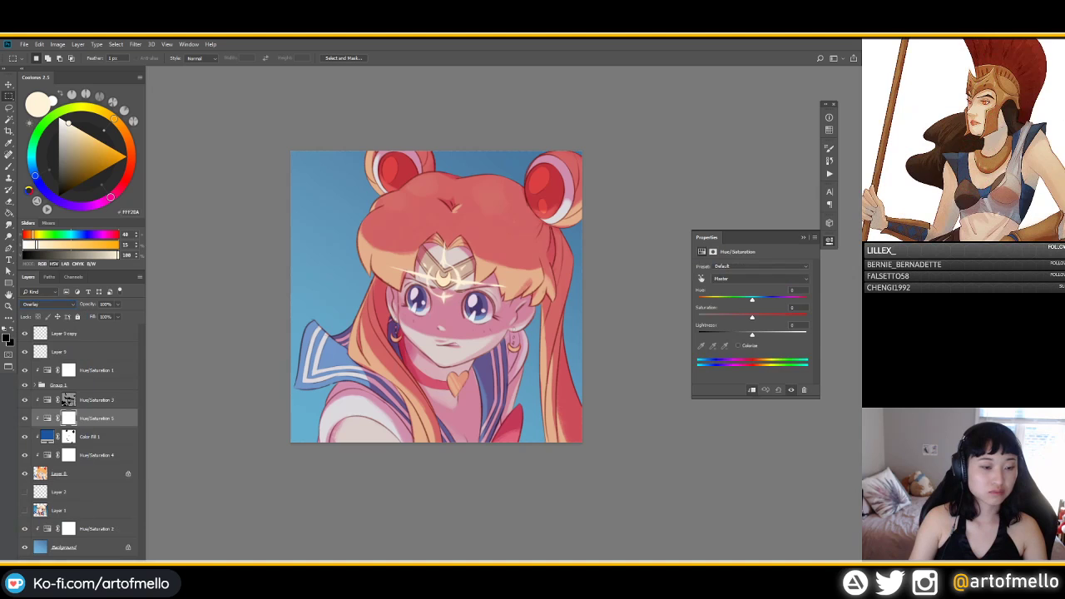
left_click(737, 345)
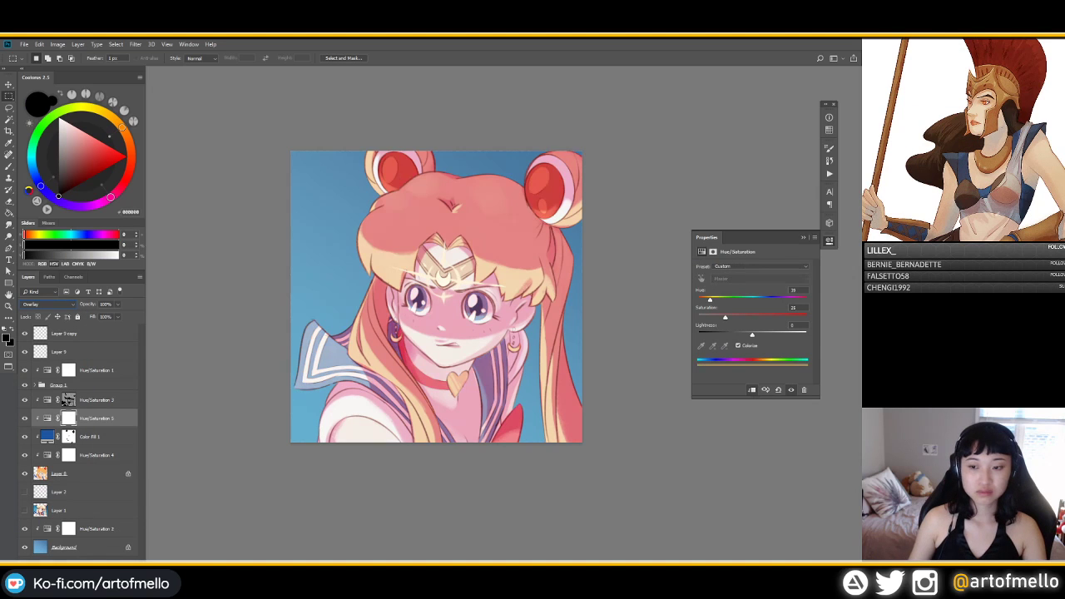
mouse_move(725, 317)
left_mouse_down()
mouse_move(698, 299)
mouse_move(721, 299)
left_mouse_up()
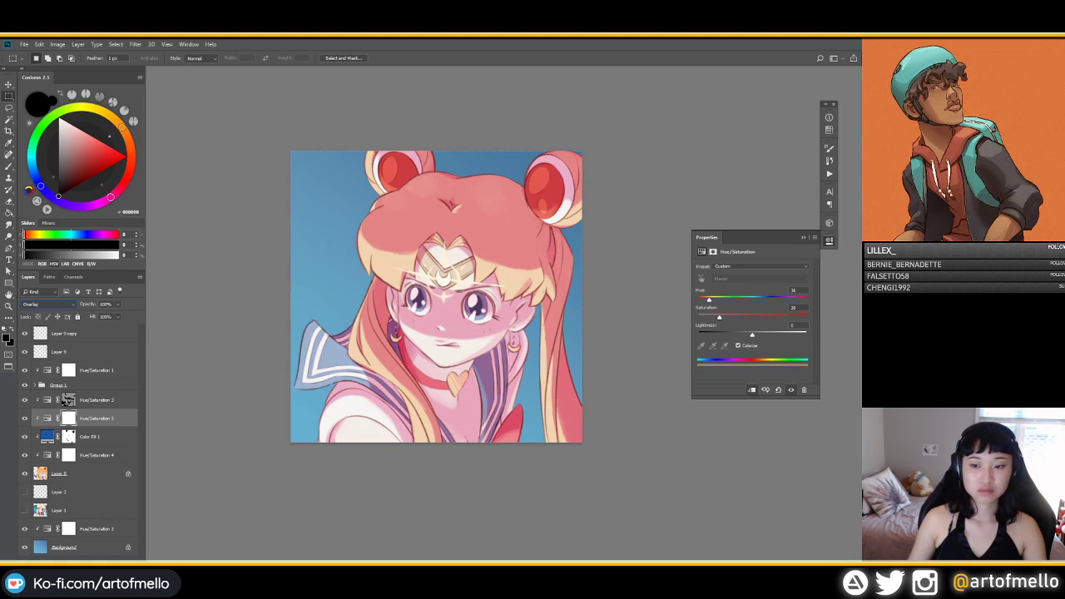
Step: Invert the new adjustment's mask to black and paint grey on it with a soft brush between the eyes
key("ctrl+i")
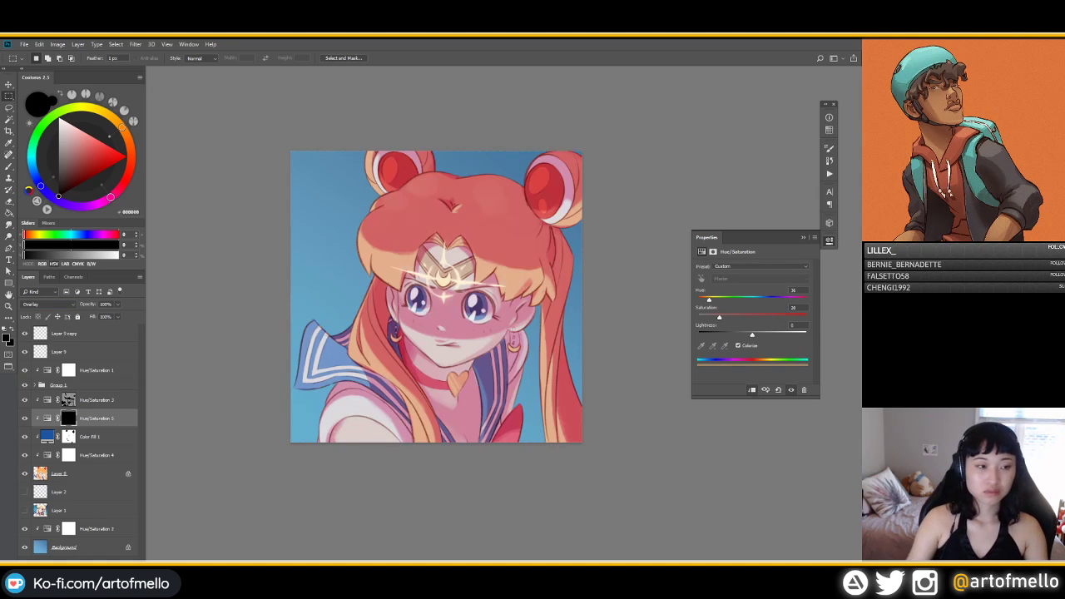
left_click(58, 153)
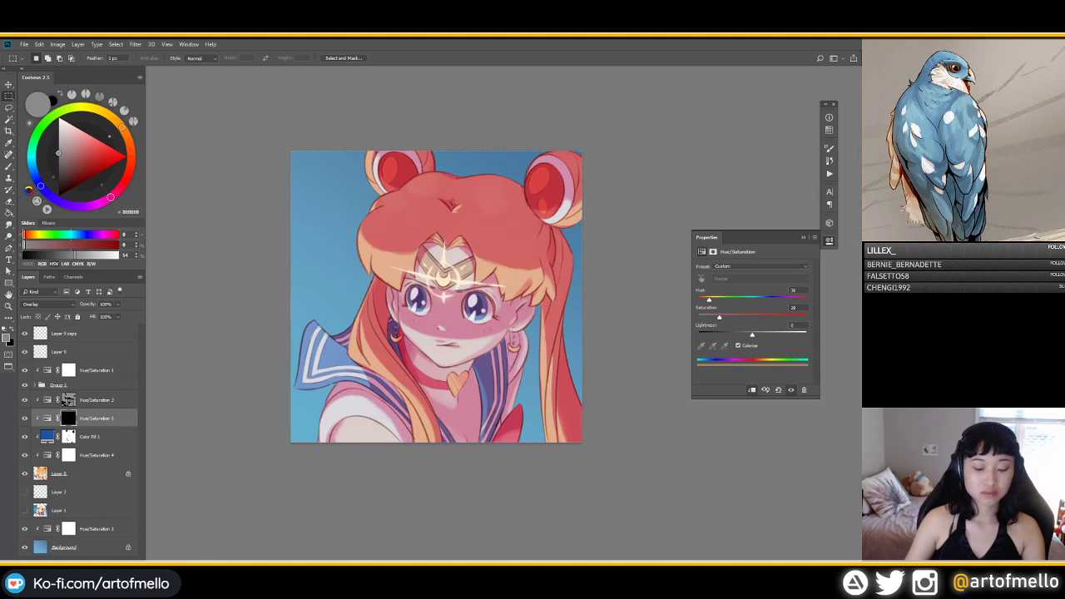
right_click(434, 296)
key("Escape")
key("b")
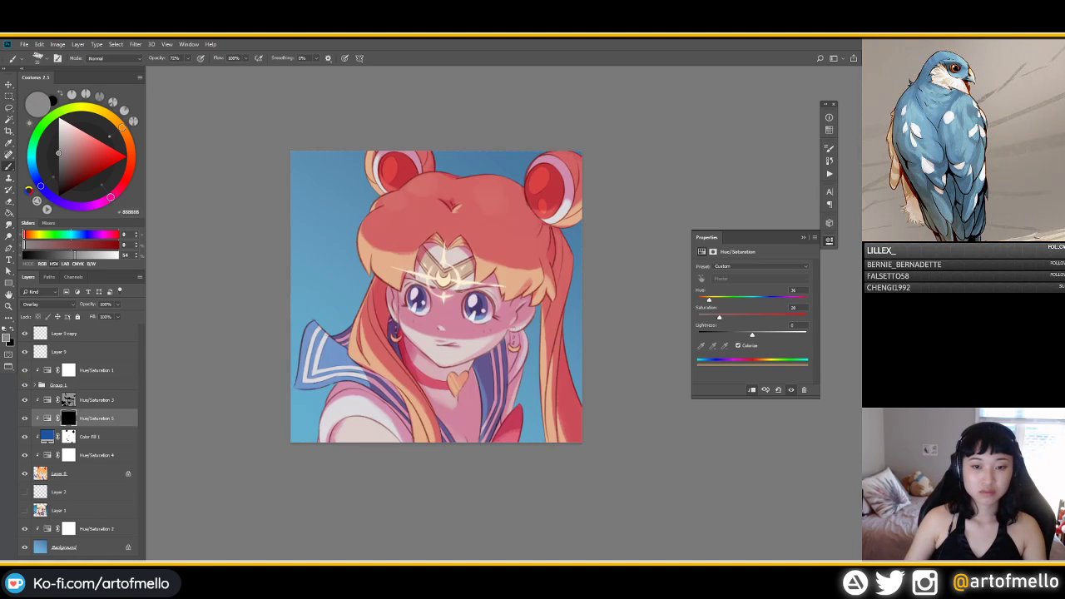
right_click(478, 263)
left_click(536, 437)
left_click_drag(443, 307, 424, 308)
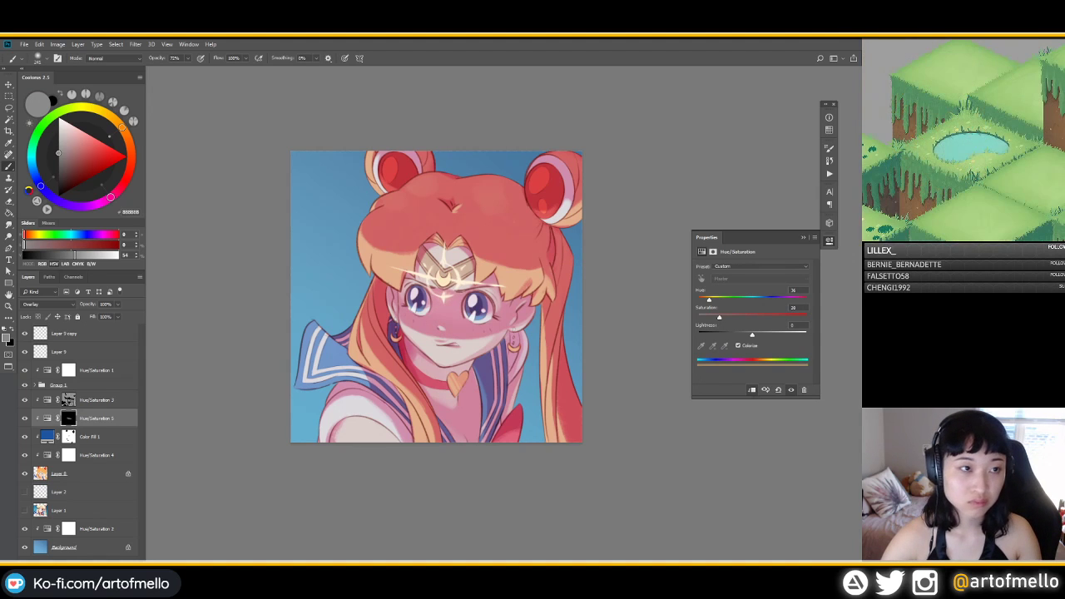
Step: Set the brush to white at 100% opacity and raise the Overlay adjustment's lightness to +53
left_click(188, 58)
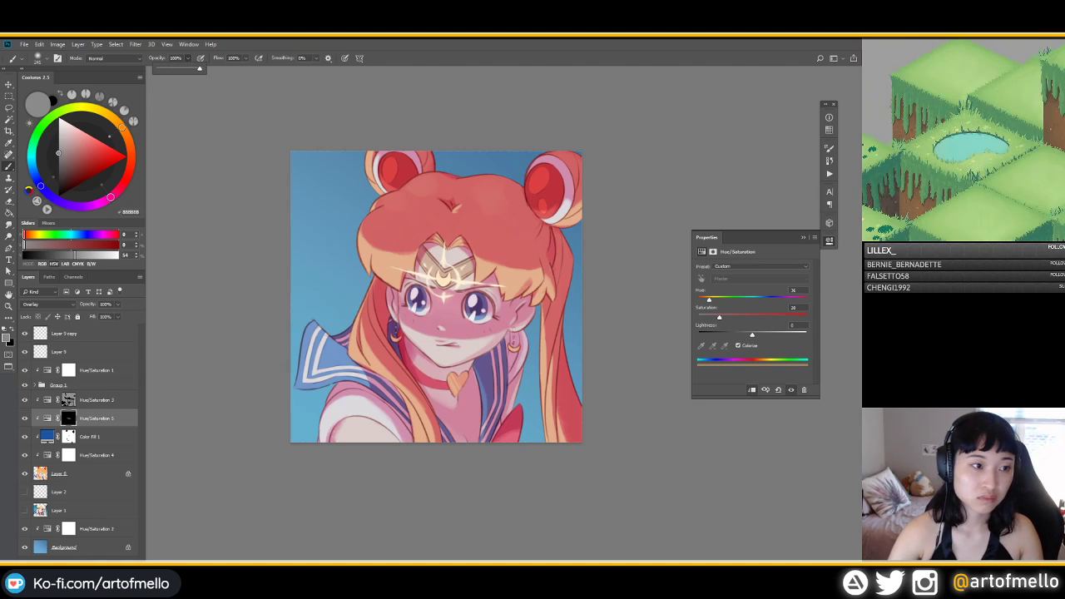
key("Return")
key("d")
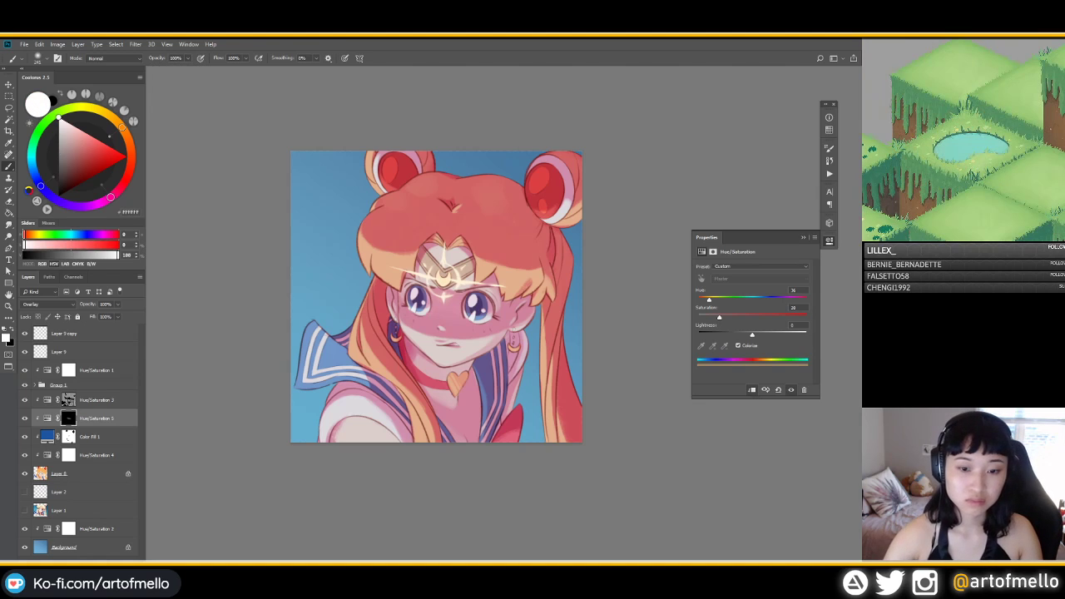
left_click_drag(752, 335, 783, 334)
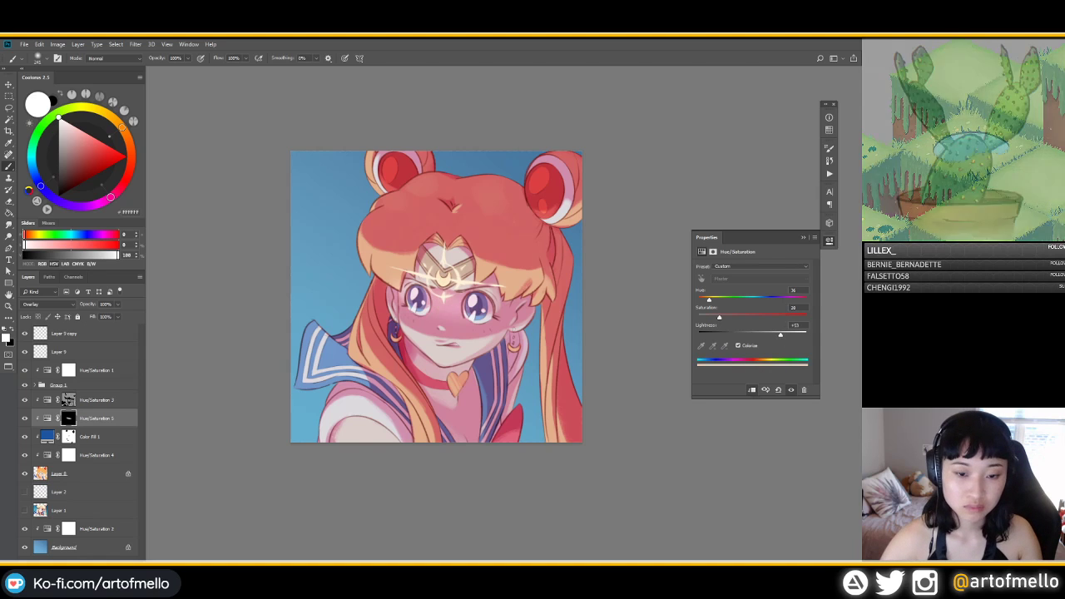
Step: Try painting white across both eyes on the Overlay adjustment's mask, and reset the mask to full white
mouse_move(487, 306)
left_mouse_down()
mouse_move(457, 308)
mouse_move(491, 307)
left_mouse_up()
key("ctrl+z")
left_click_drag(416, 301, 487, 303)
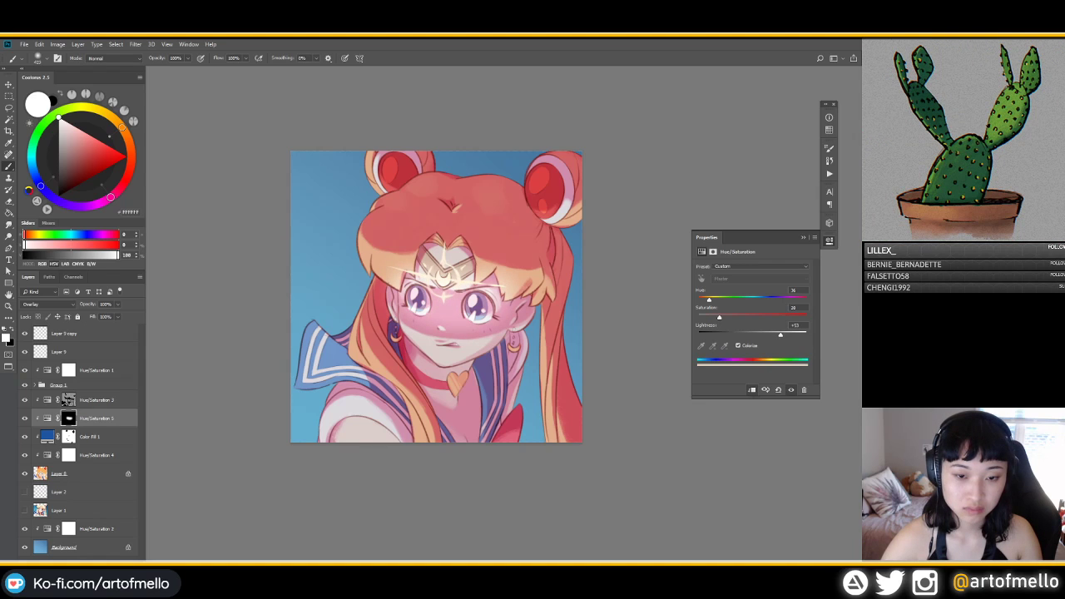
left_click(61, 140)
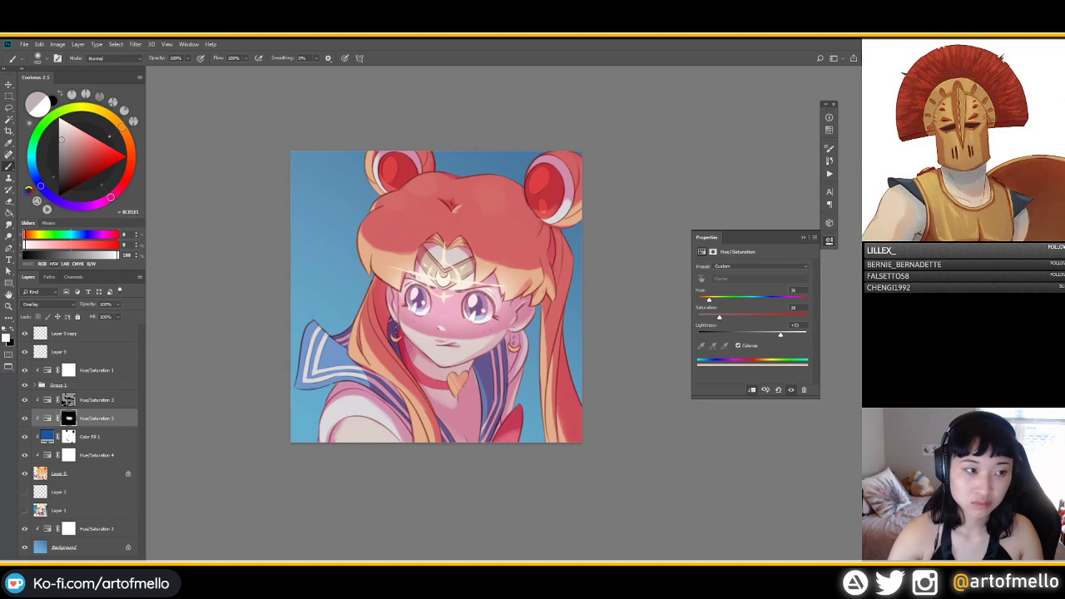
key("Delete")
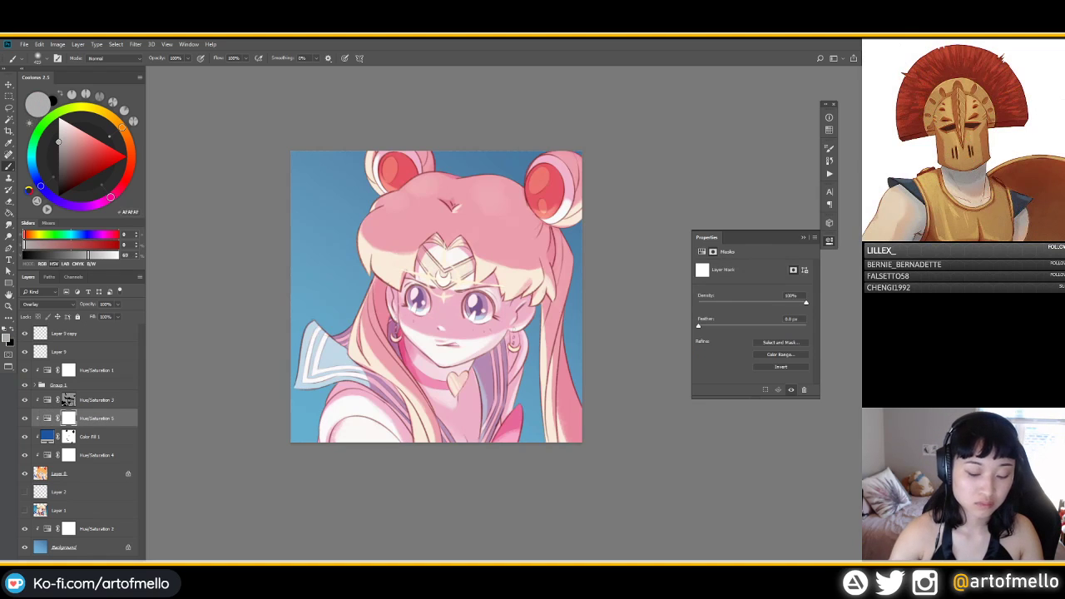
Step: Invert the Overlay adjustment's mask to black and paint light grey across the tiara and brow with a large soft brush
key("ctrl+i")
right_click(451, 301, "alt")
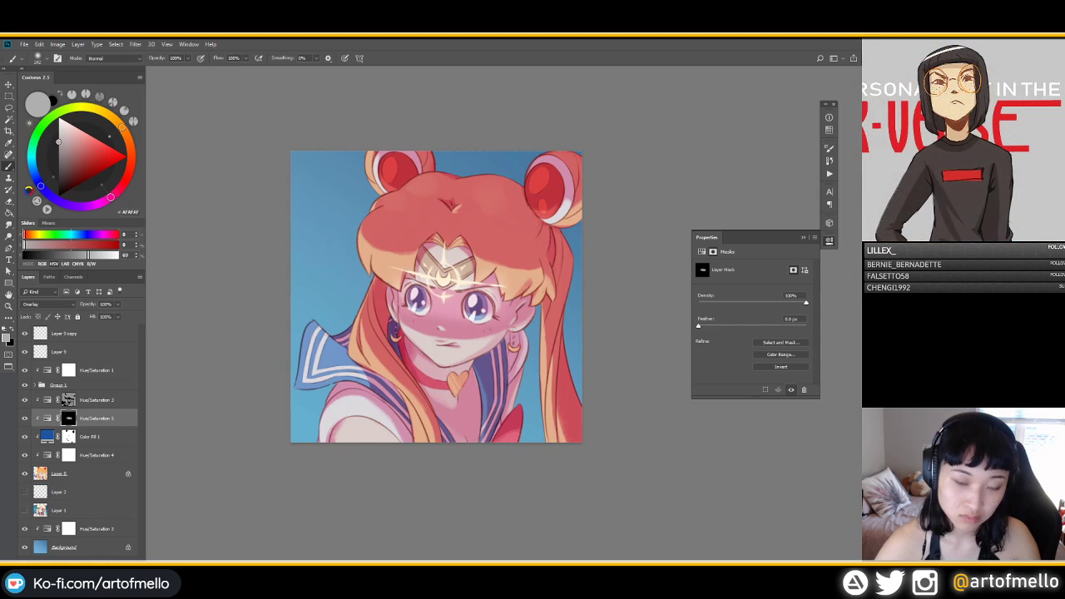
left_click_drag(414, 277, 449, 277)
left_click(447, 271)
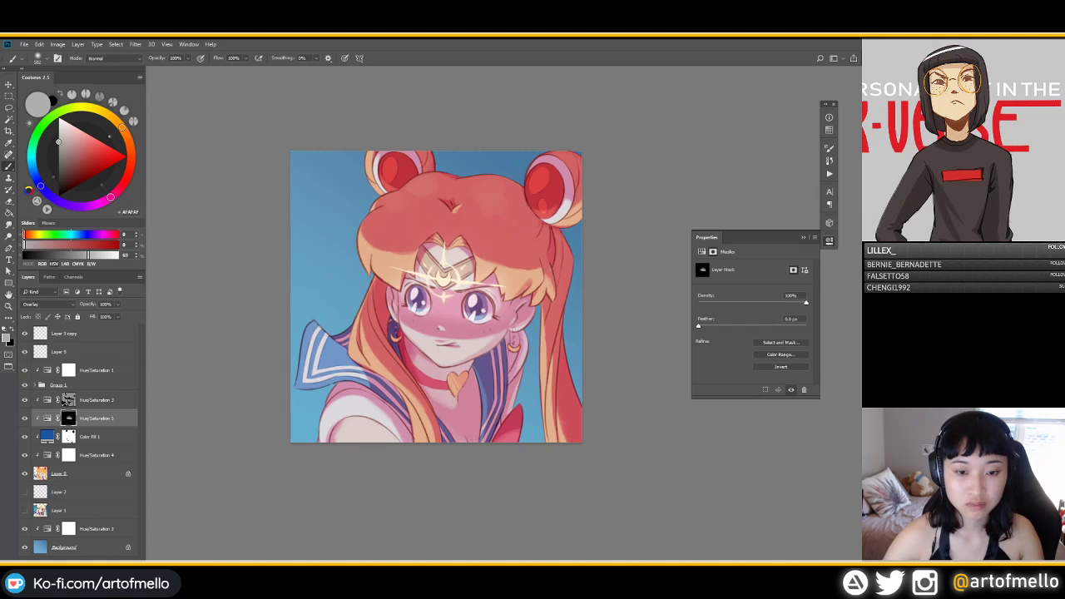
left_click(58, 123)
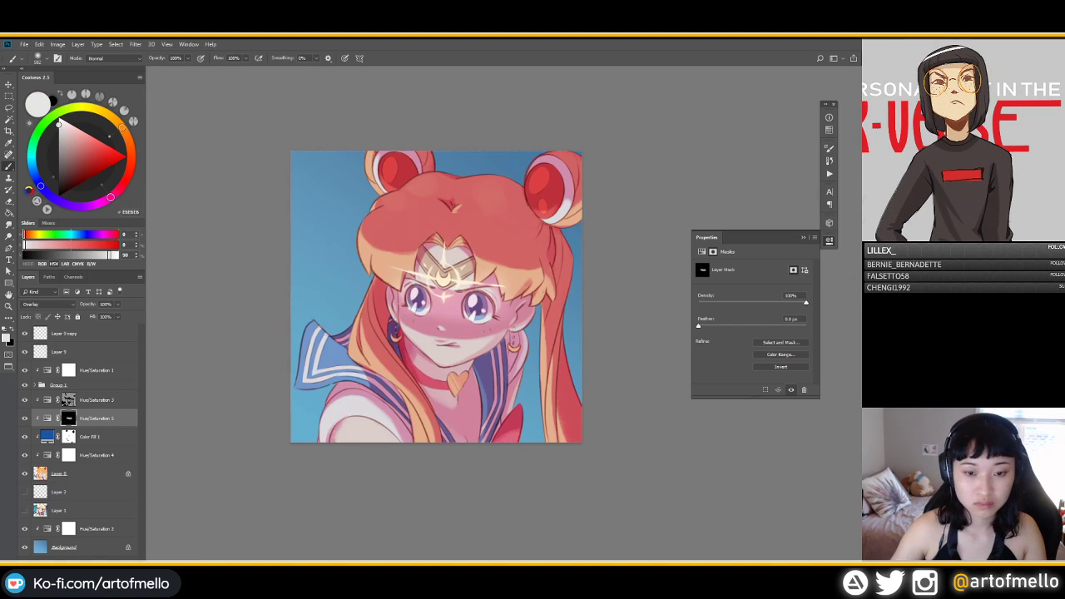
left_click_drag(426, 264, 456, 264)
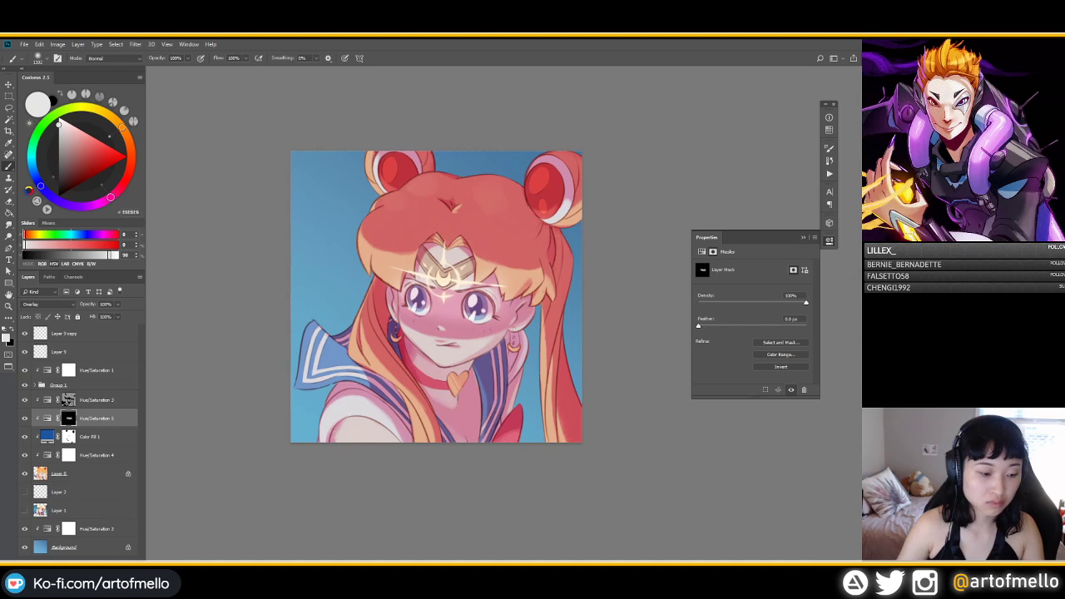
Step: Duplicate the Multiply Hue/Saturation adjustment, clip the copy to the character layer and replace its mask with a black one
left_click(87, 561)
left_click(212, 463)
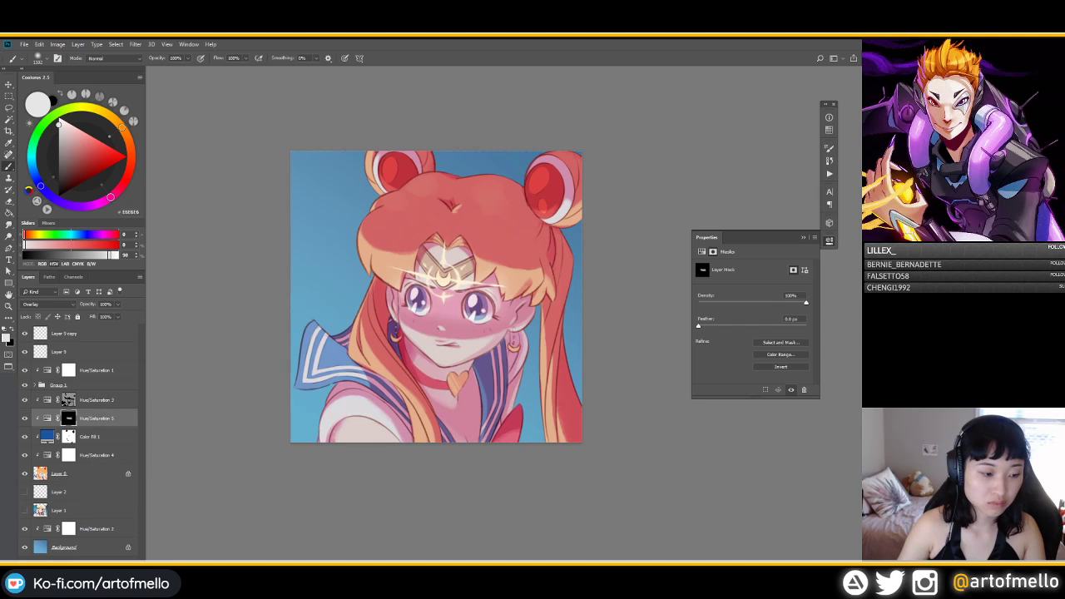
left_click(90, 436)
left_click(97, 454)
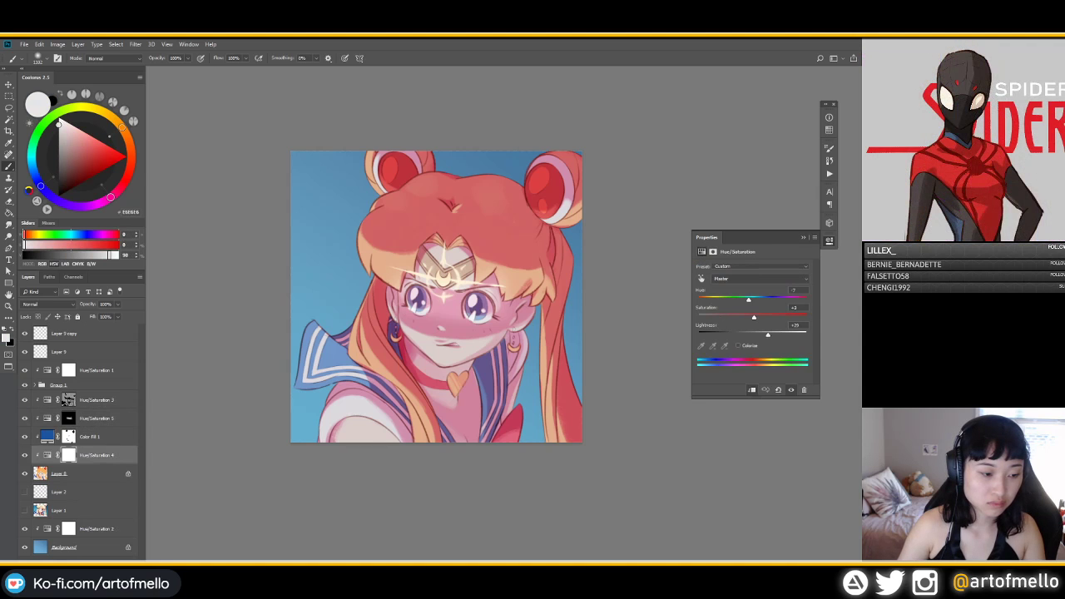
left_click(96, 399)
key("ctrl+j")
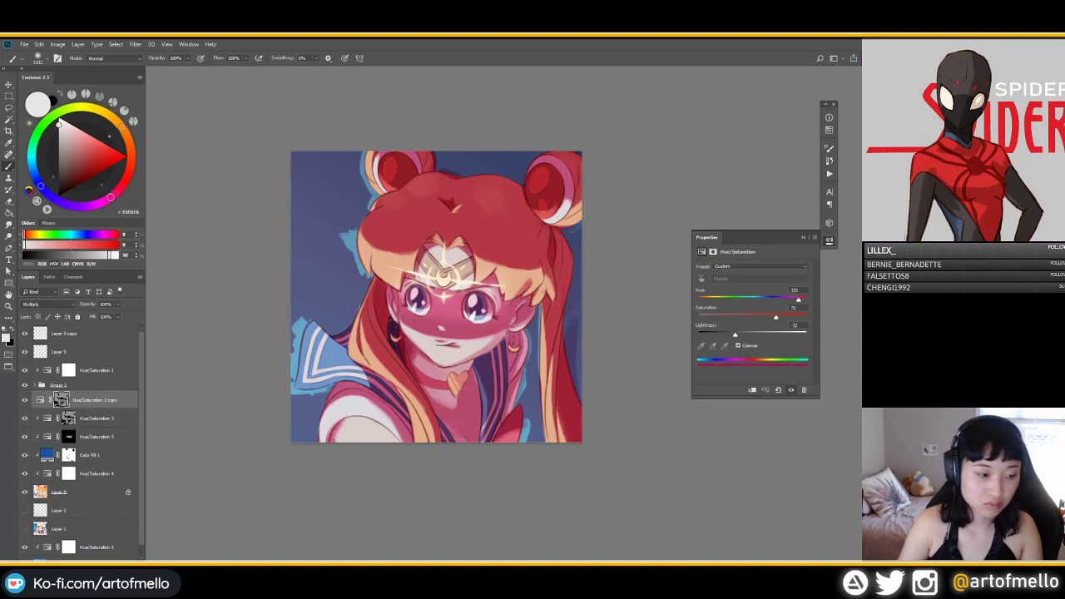
key("ctrl+alt+g")
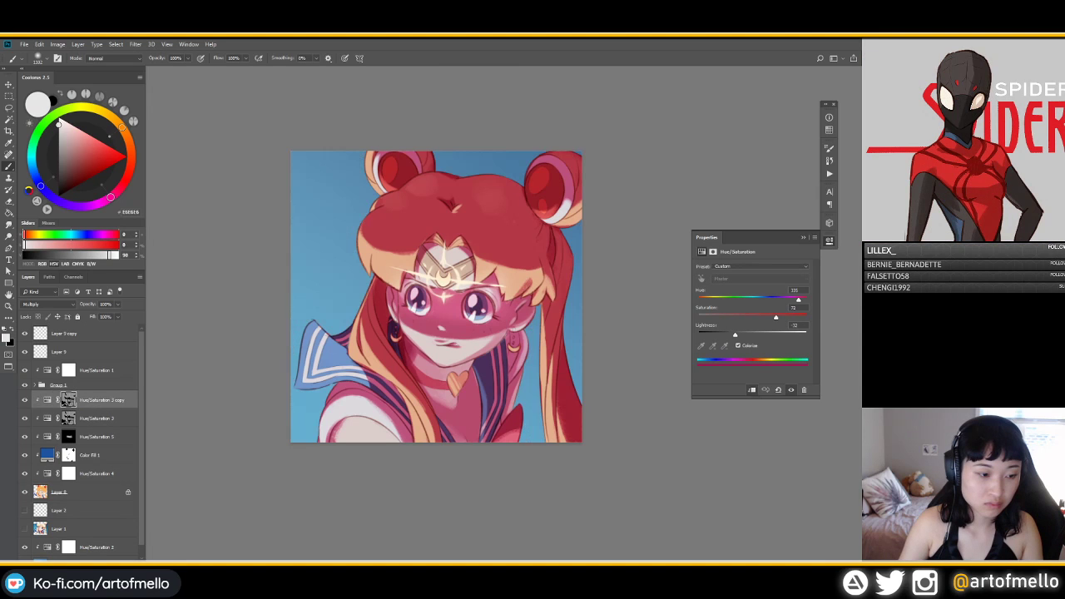
key("Delete")
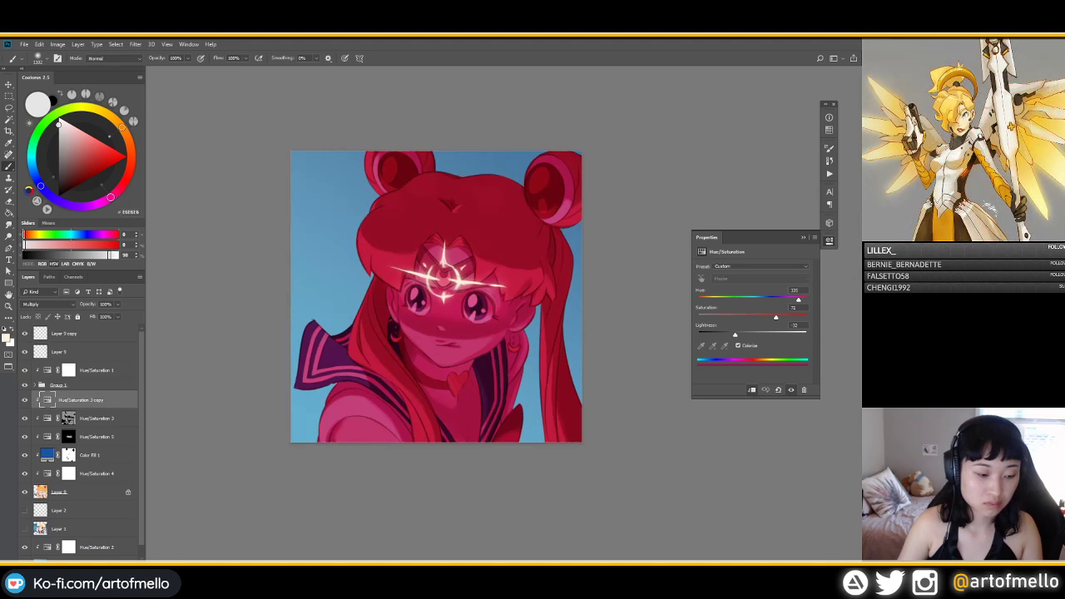
key("ctrl+i")
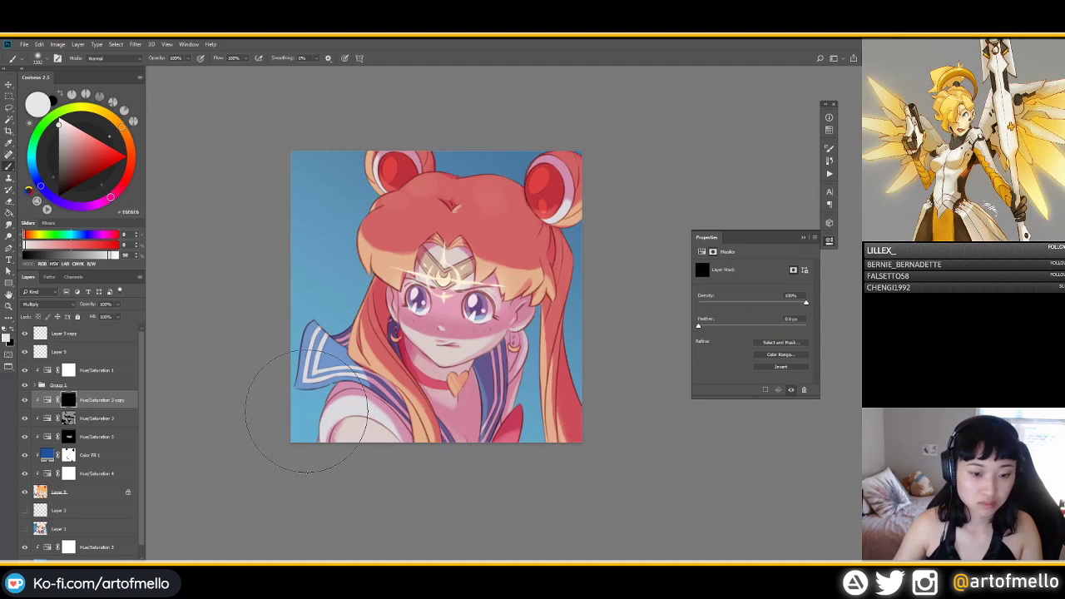
Step: Paint mid-grey with a large soft brush on the copied adjustment's mask over the character's near shoulder, sleeve and collar
left_click(58, 154)
mouse_move(301, 374)
left_mouse_down()
mouse_move(316, 386)
mouse_move(313, 423)
mouse_move(318, 391)
left_mouse_up()
right_click(364, 440, "alt")
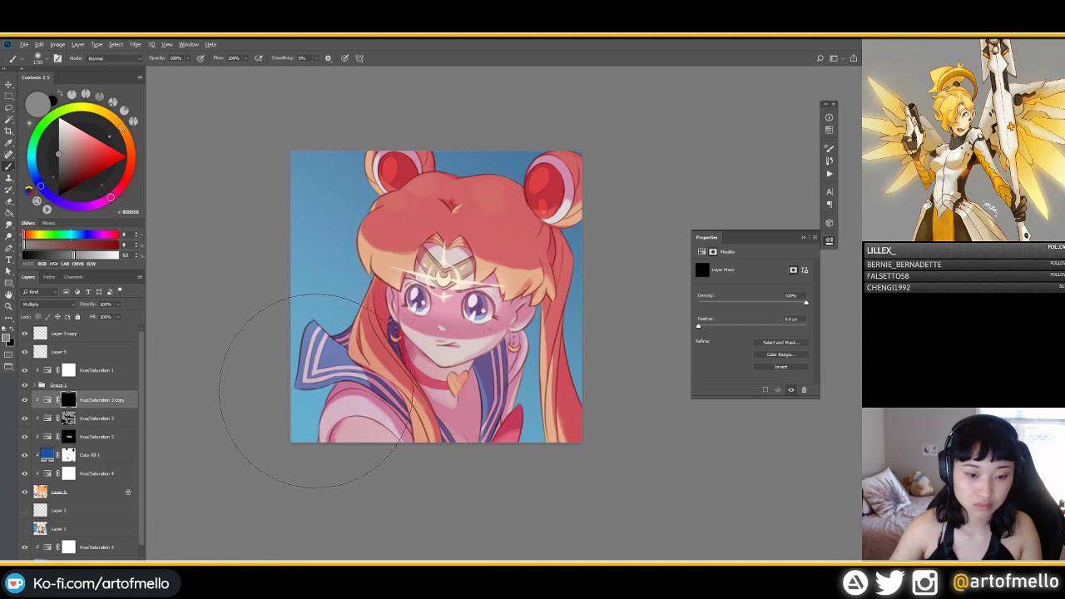
key("ctrl+z")
right_click(373, 423, "alt")
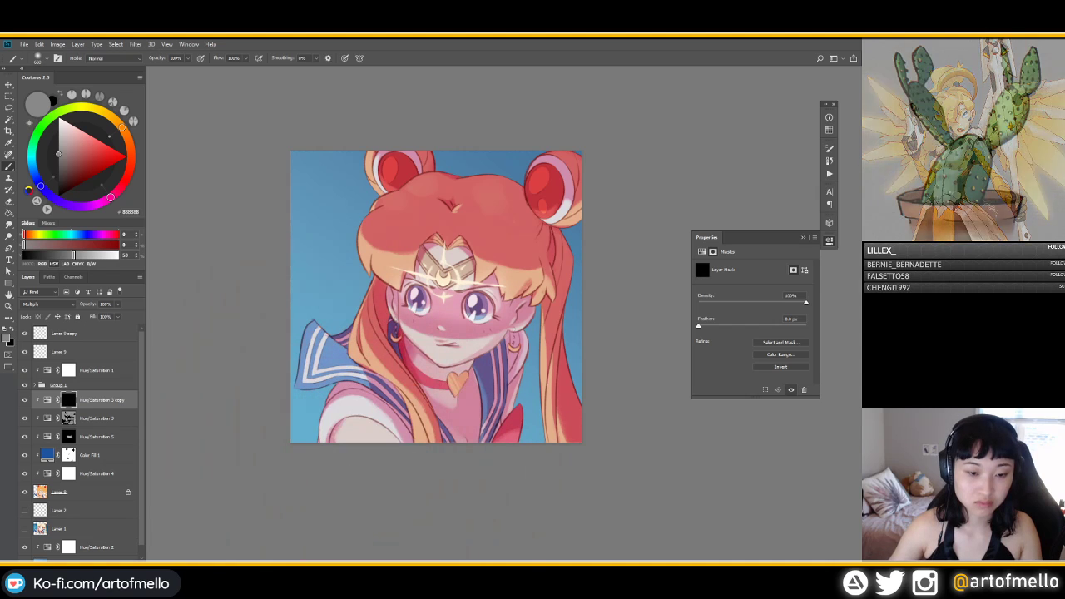
left_click(345, 356)
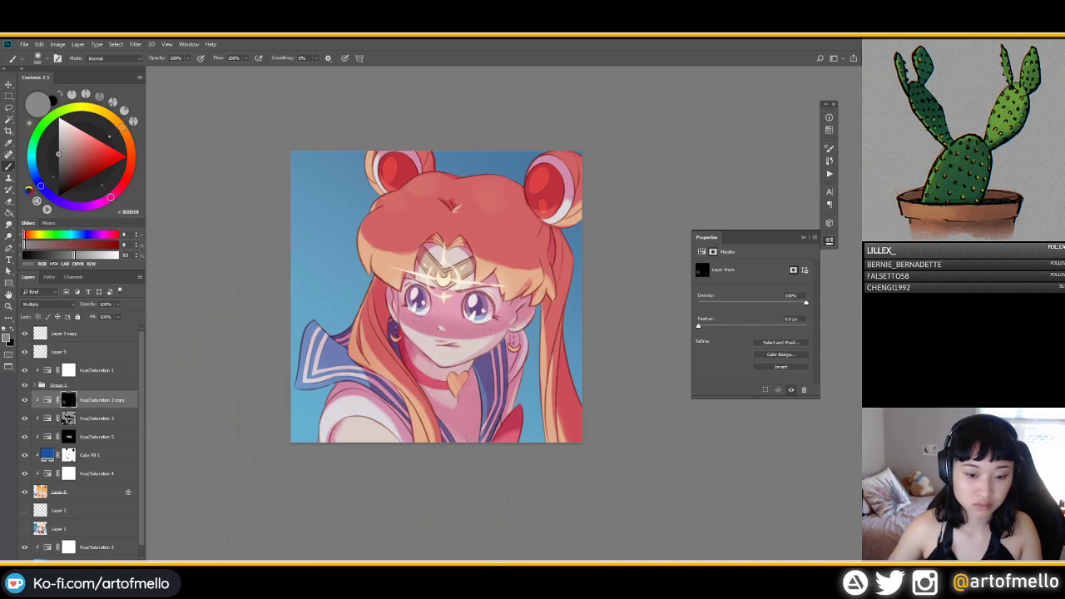
mouse_move(322, 426)
left_mouse_down()
mouse_move(397, 436)
mouse_move(379, 413)
mouse_move(425, 371)
left_mouse_up()
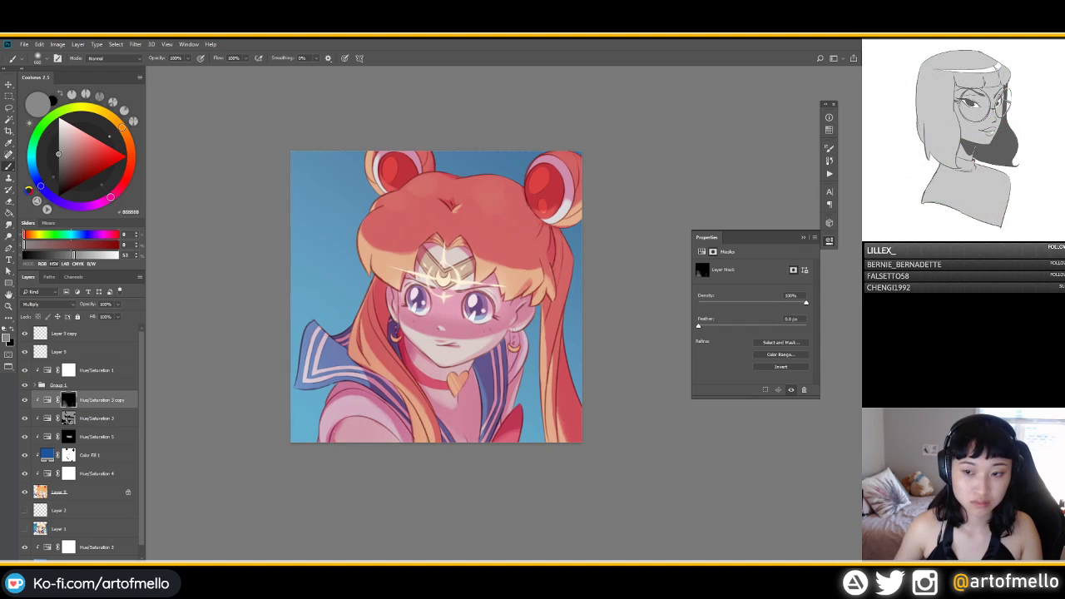
Step: Shift the copied adjustment's colorize tint to teal with hue 171 and saturation 80, and raise its lightness
left_click(701, 251)
left_click_drag(797, 299, 753, 299)
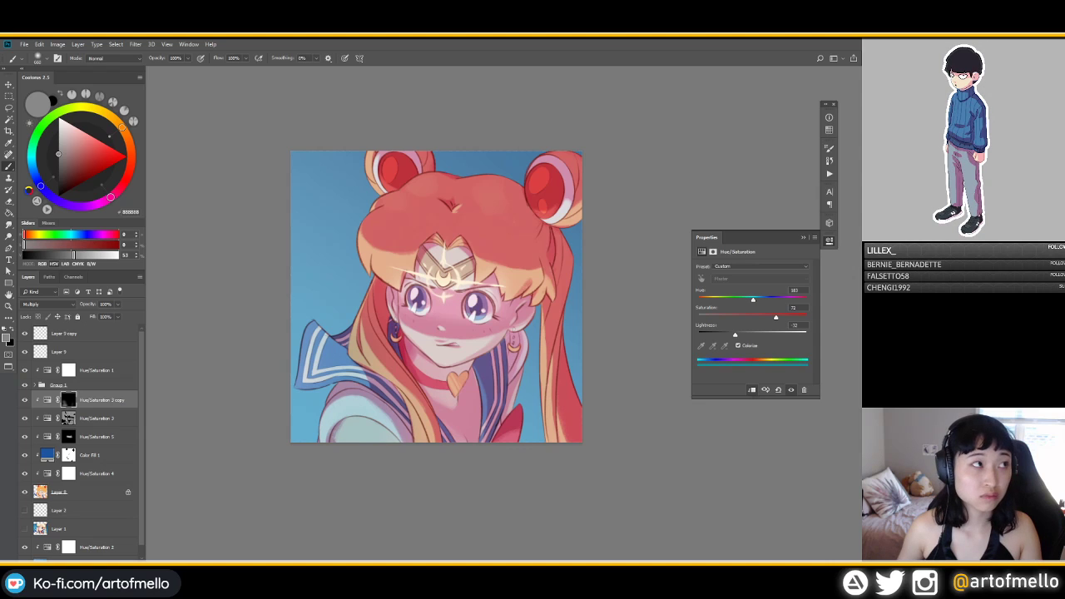
left_click_drag(734, 333, 784, 317)
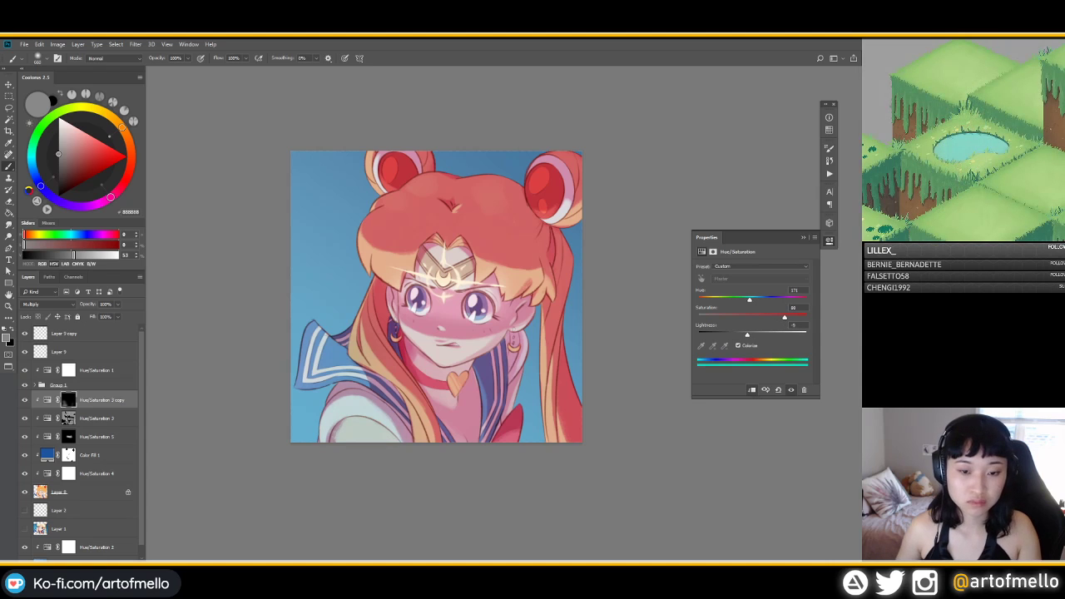
Step: Erase the teal shading from the hair beside the sailor collar with the Soft Round 500 2 eraser
right_click(386, 330, "alt")
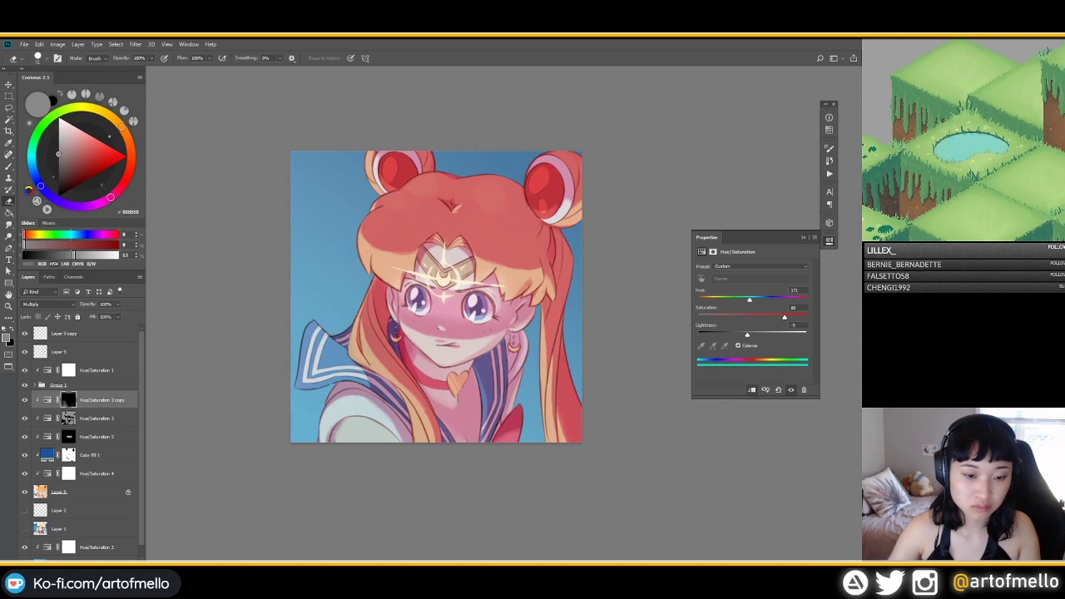
right_click(373, 332)
left_click(434, 505)
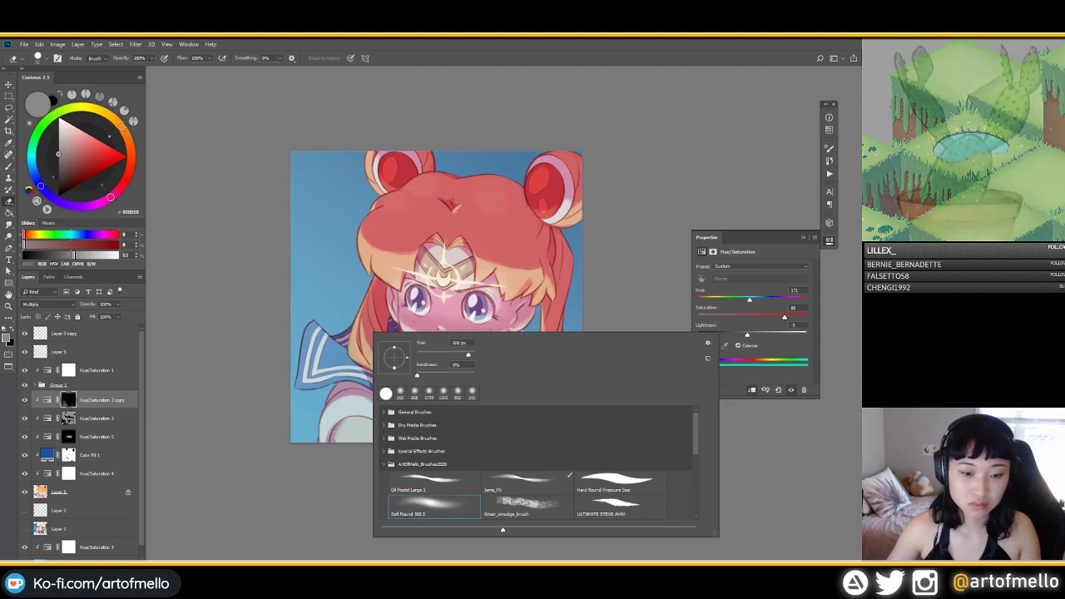
key("Return")
left_click_drag(380, 323, 364, 323)
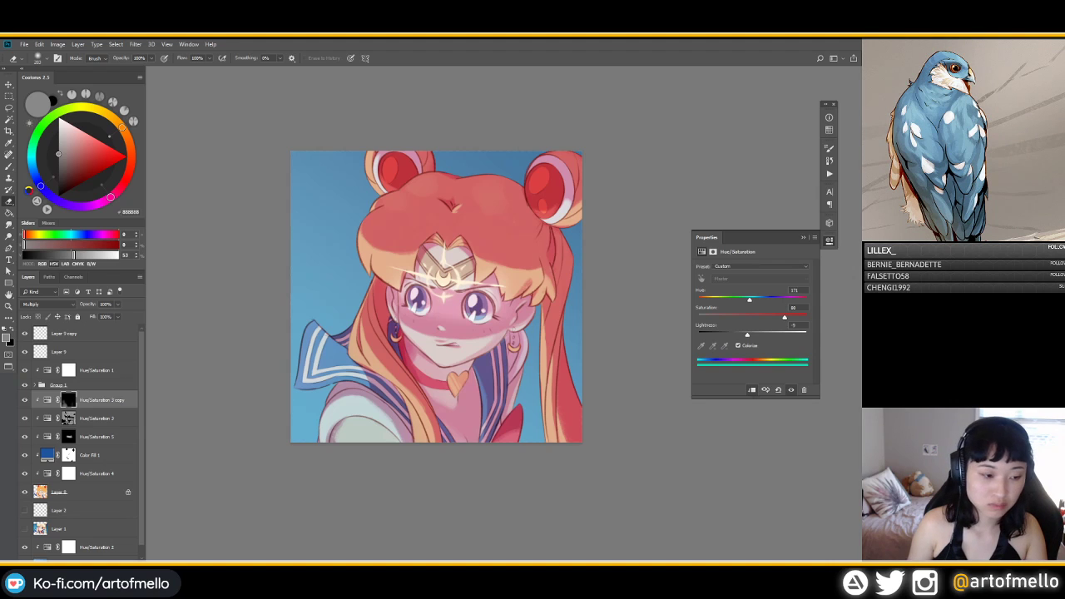
Step: Paint grey with a textured brush on the original Multiply adjustment's mask around the tiara and the upper face
left_click(68, 418)
key("b")
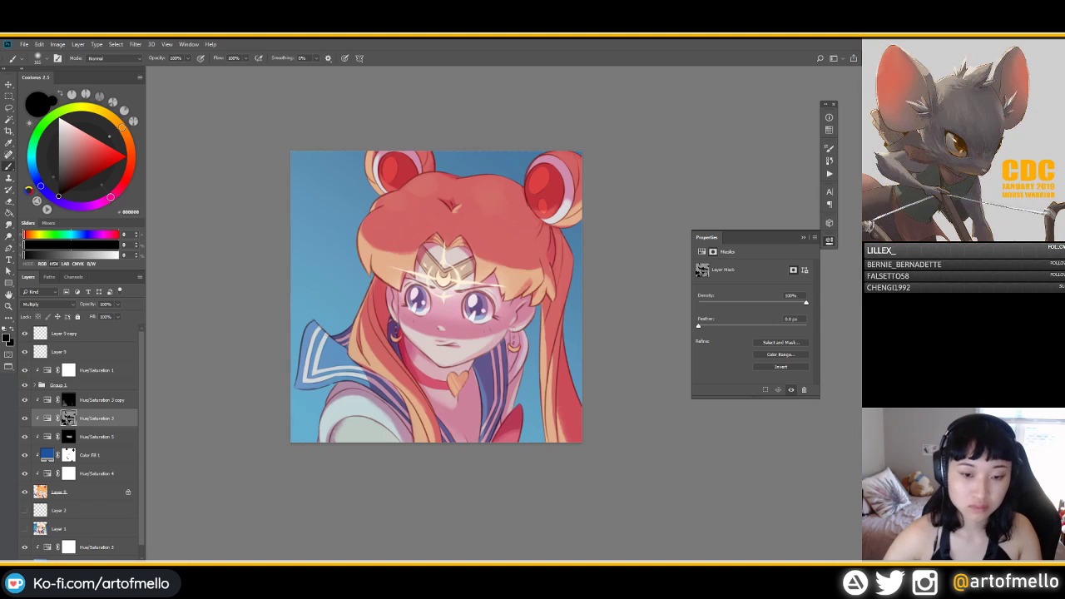
right_click(453, 323)
left_click(515, 474)
left_click(58, 150)
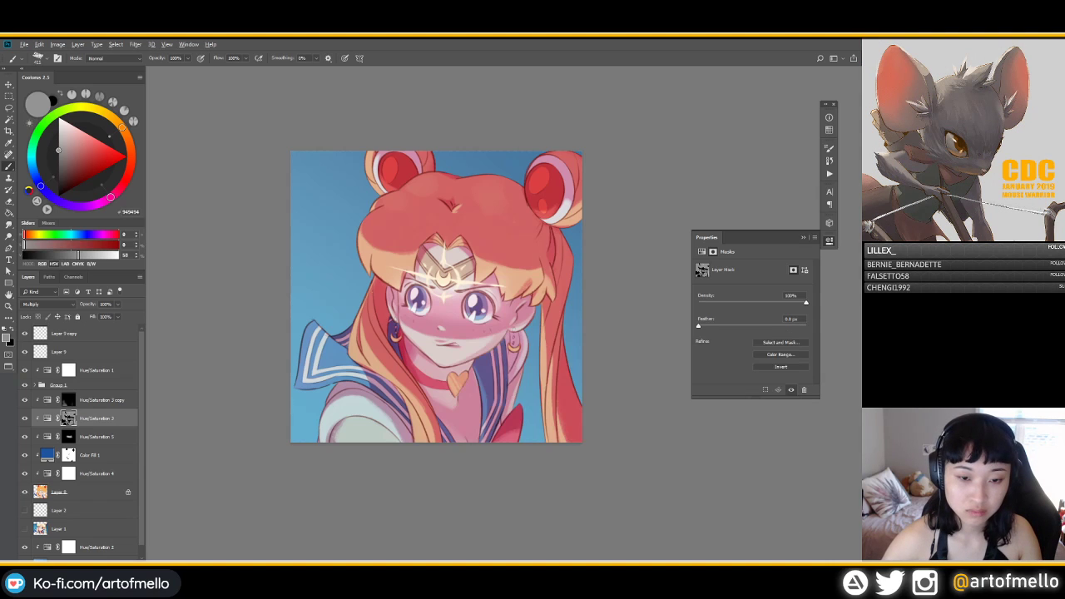
left_click_drag(409, 295, 400, 296)
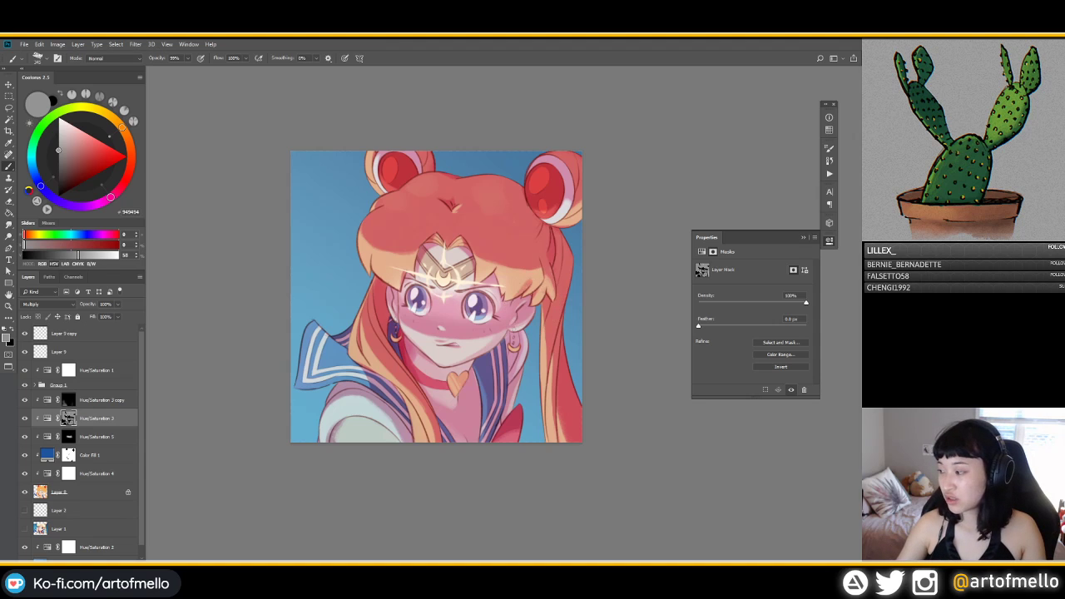
left_click_drag(421, 277, 430, 278)
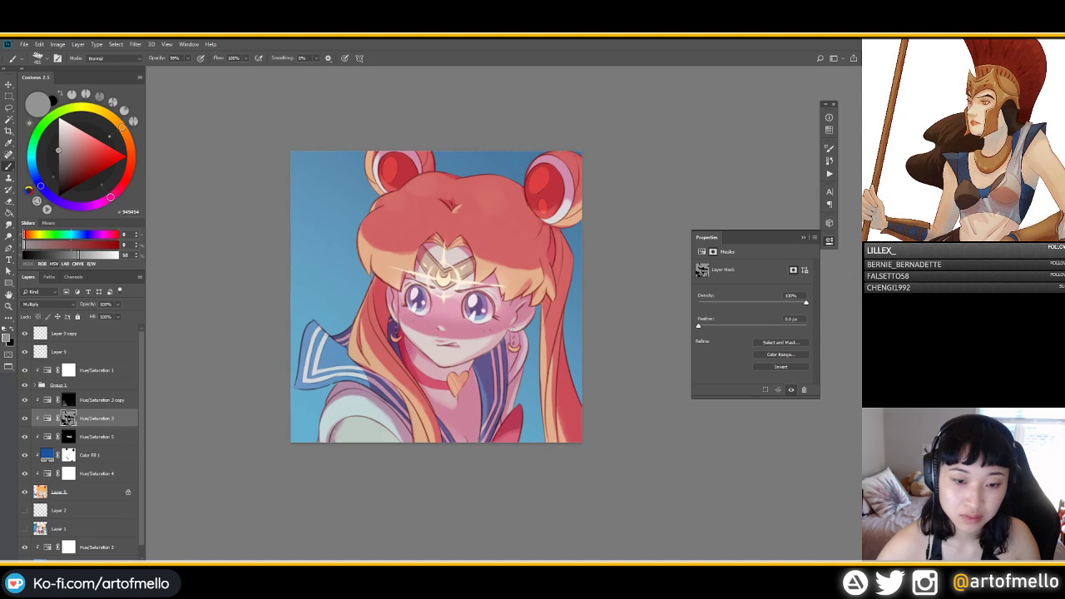
left_click_drag(457, 287, 400, 283)
left_click(442, 291, "alt")
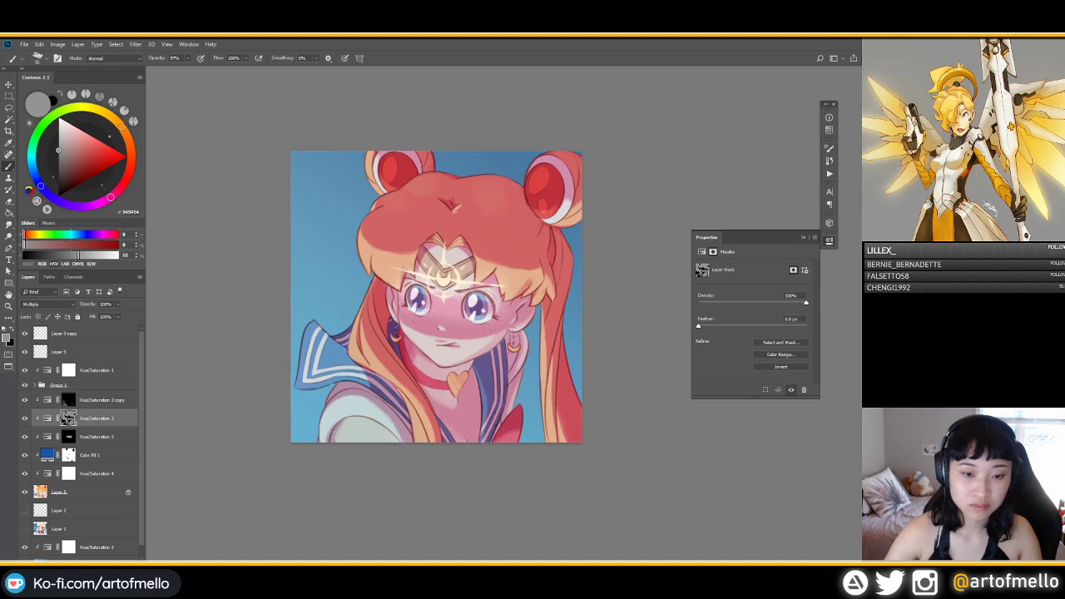
Step: Refine the Multiply adjustment's mask along the fringe, cheek and side hair using black and grey tones sampled from the mask
left_click(406, 264, "alt")
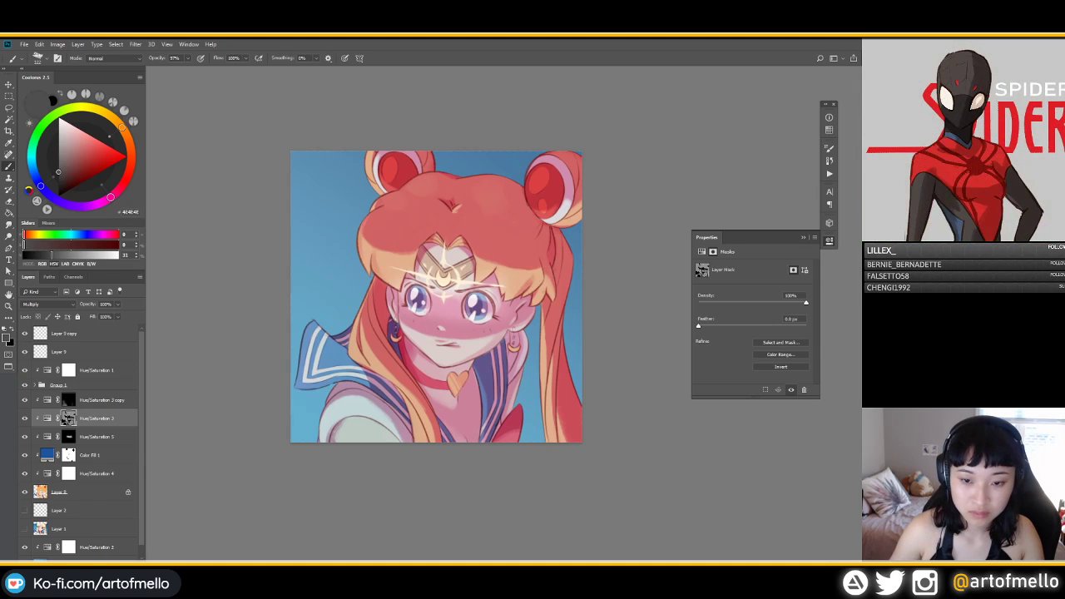
key("d")
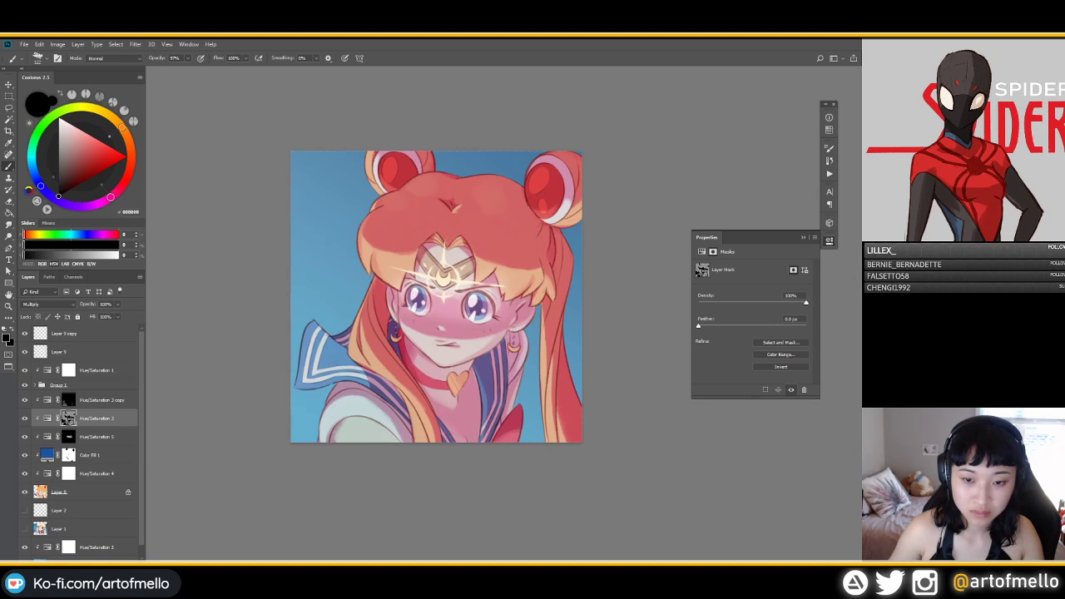
left_click(493, 343, "alt")
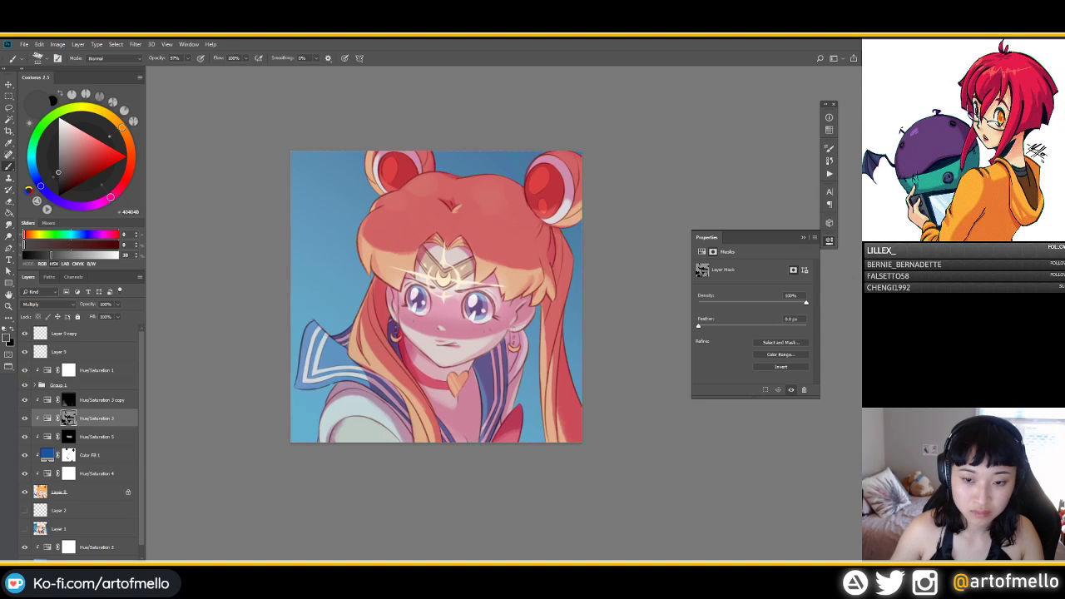
left_click(546, 284, "alt")
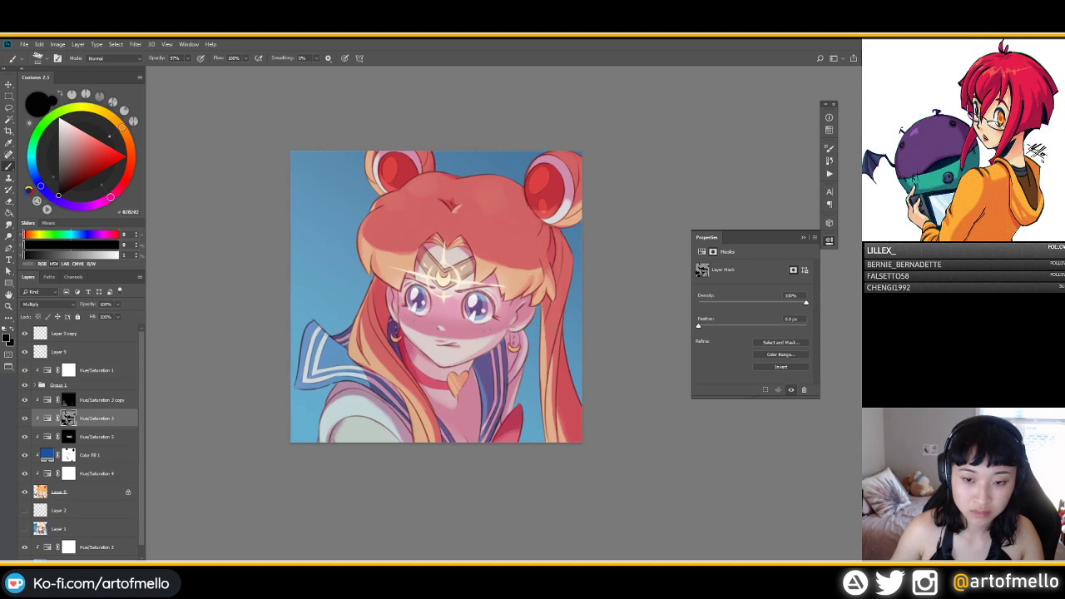
left_click(539, 262, "alt")
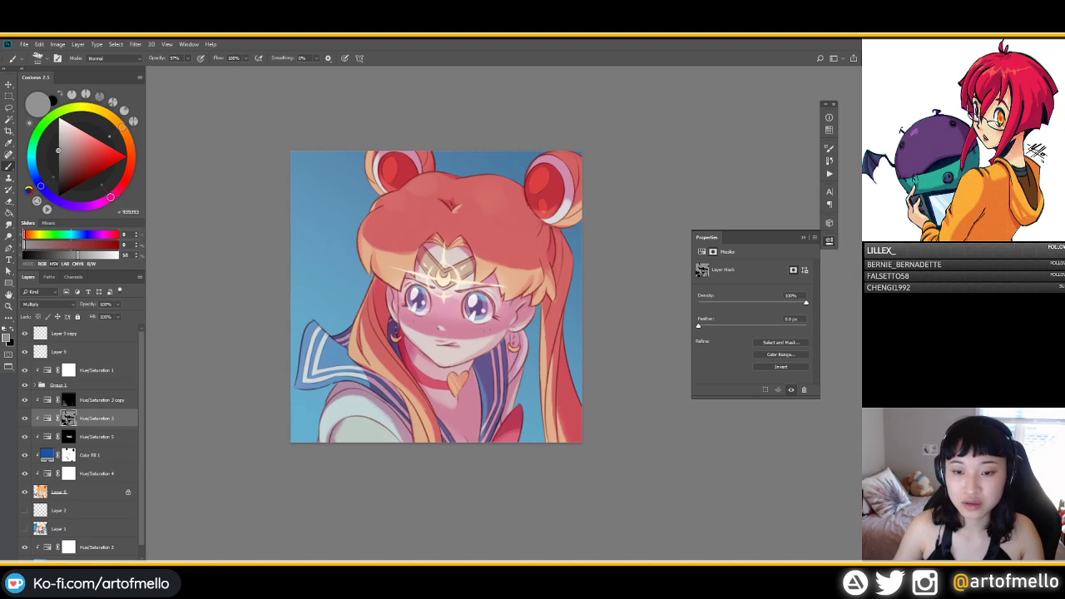
left_click(561, 242, "alt")
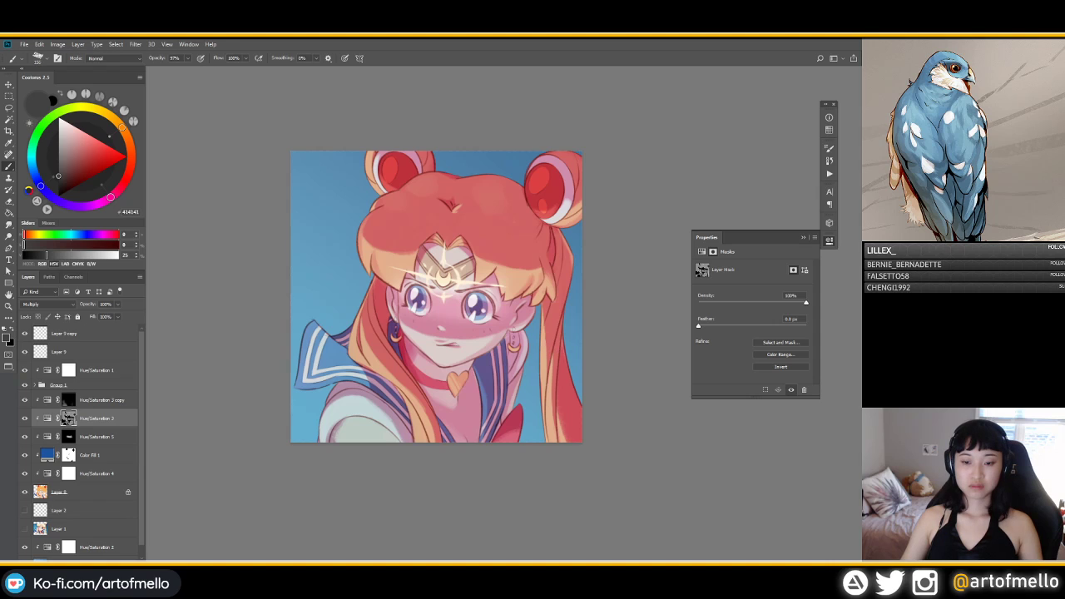
Step: Paint the Multiply adjustment's mask with mid grey 949494, dark grey 404040 and black to rework the portrait's shadow shapes
key("5")
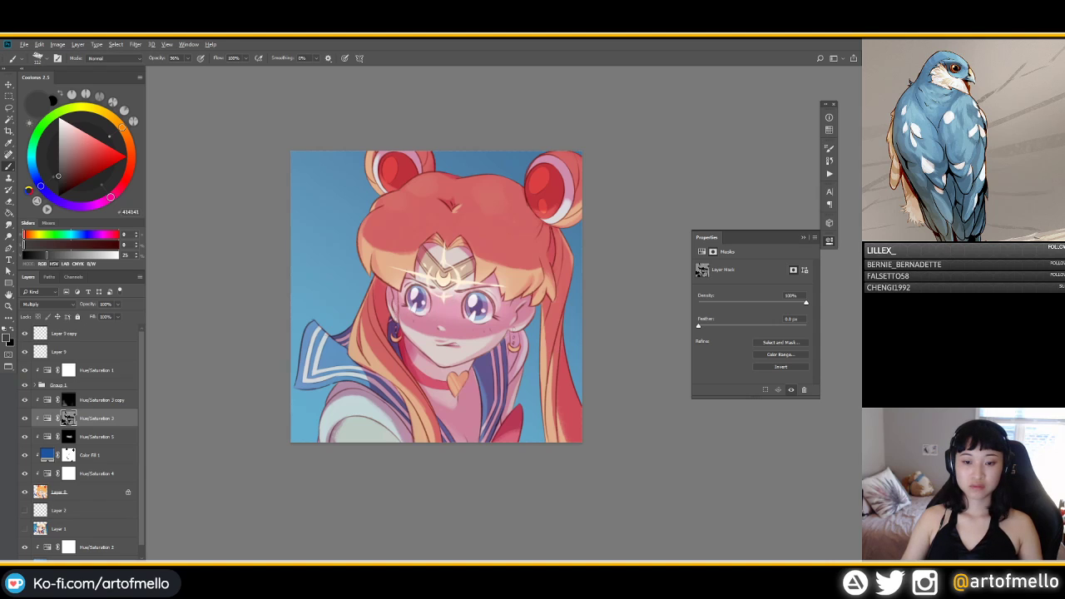
left_click(58, 150)
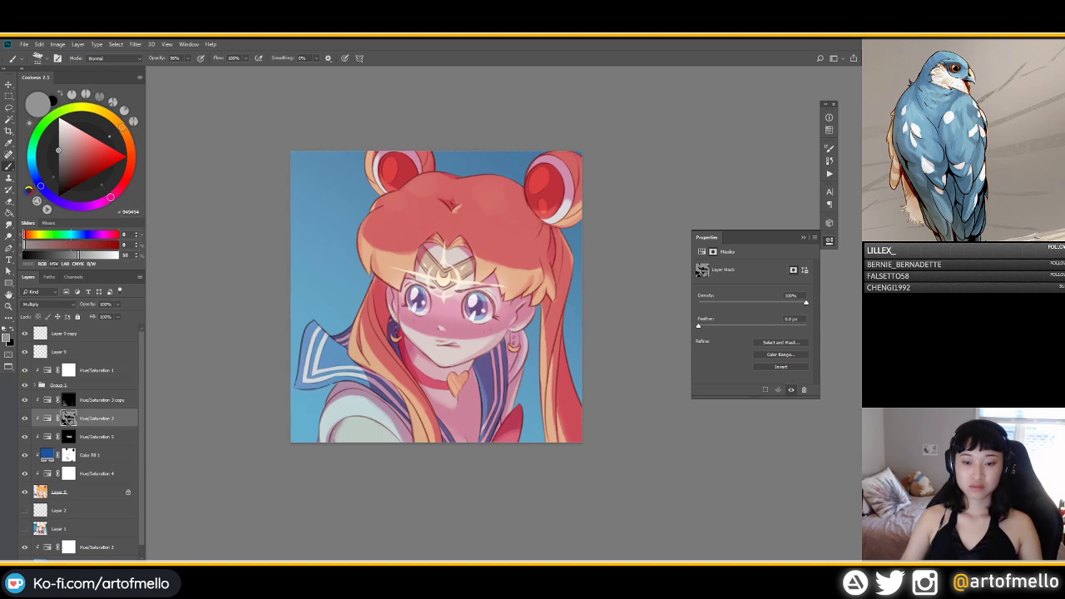
left_click(59, 172)
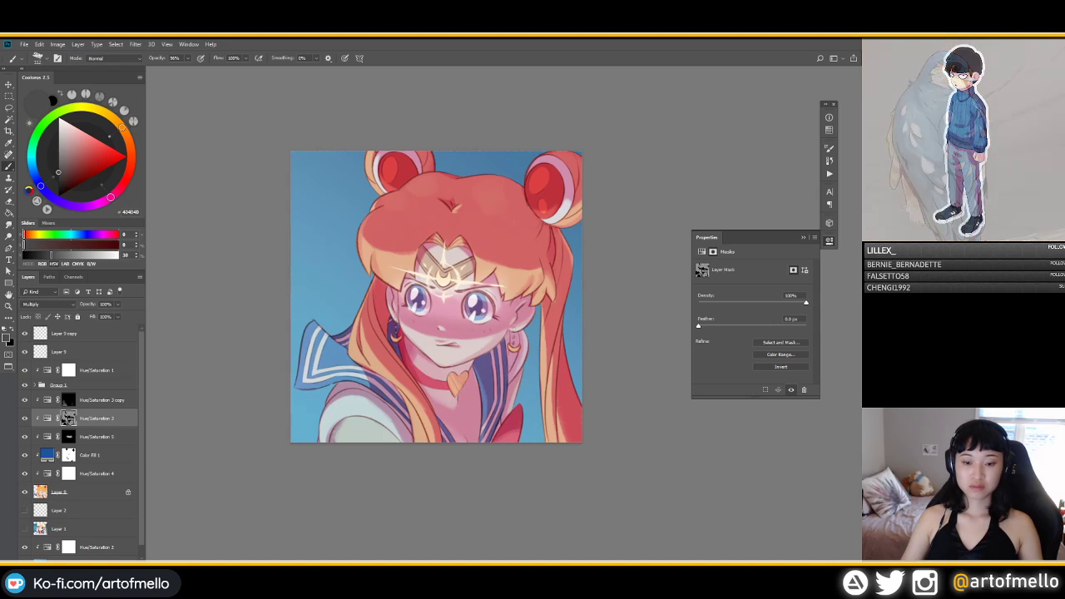
left_click(58, 197)
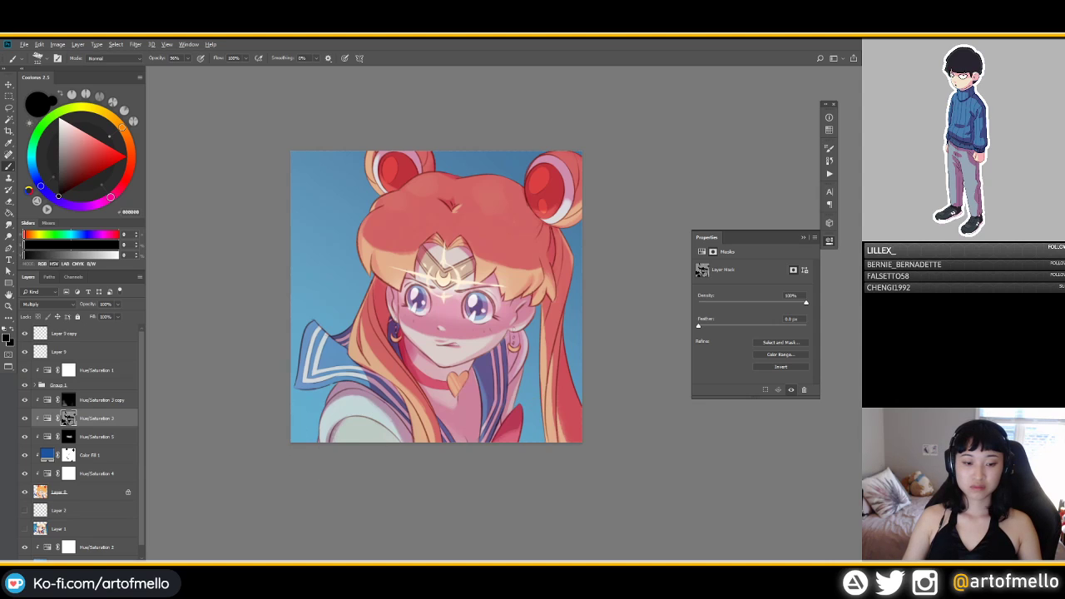
left_click(58, 150)
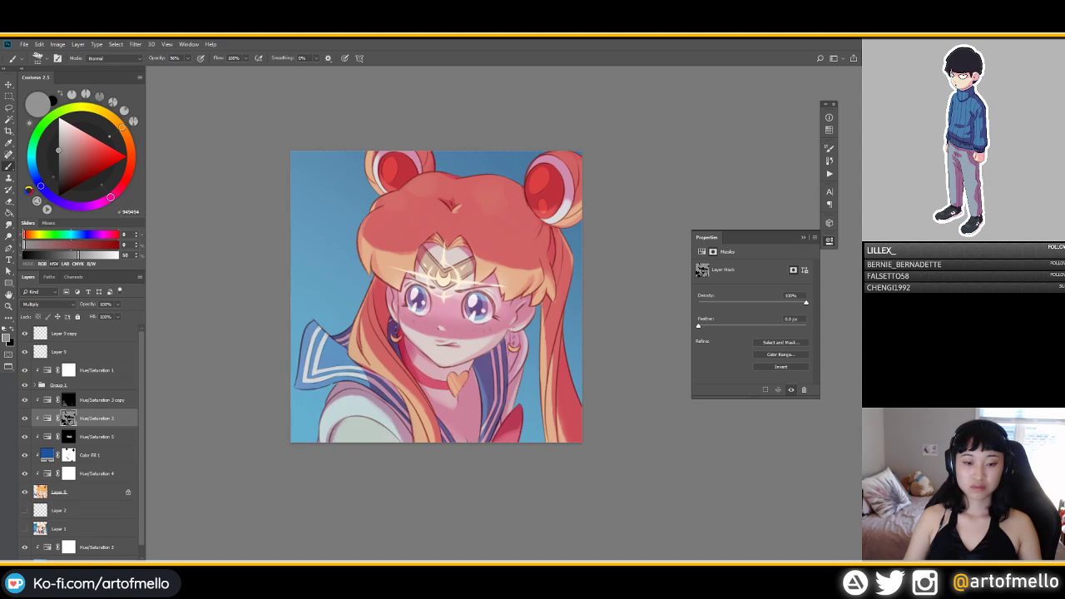
left_click(59, 174)
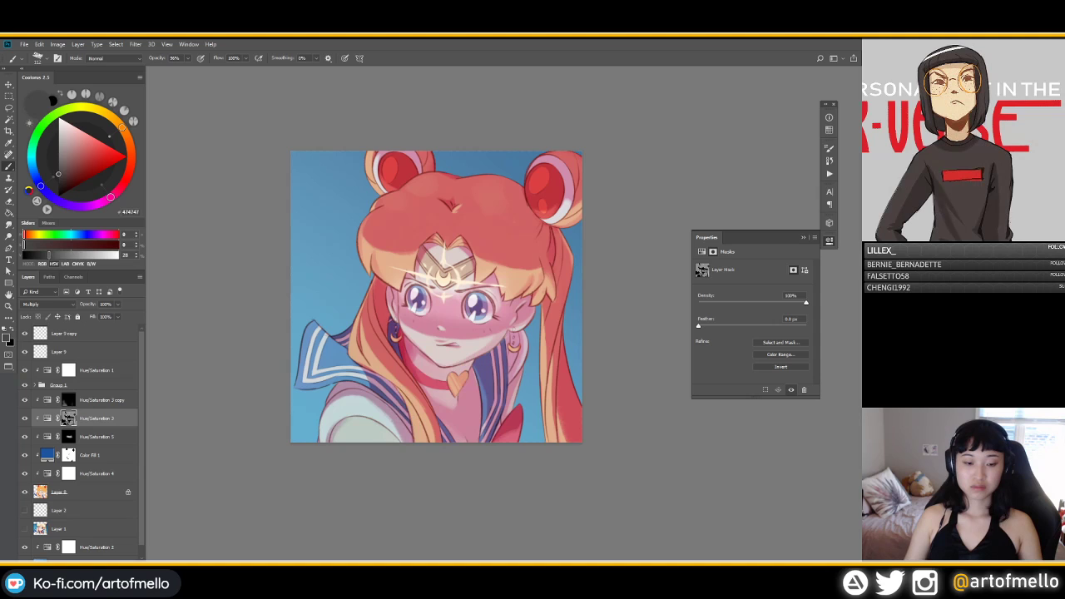
Step: Add grey 949494 and lighter C4C4C4 strokes to the Multiply adjustment's mask, and trim the shading with black
left_click(58, 149)
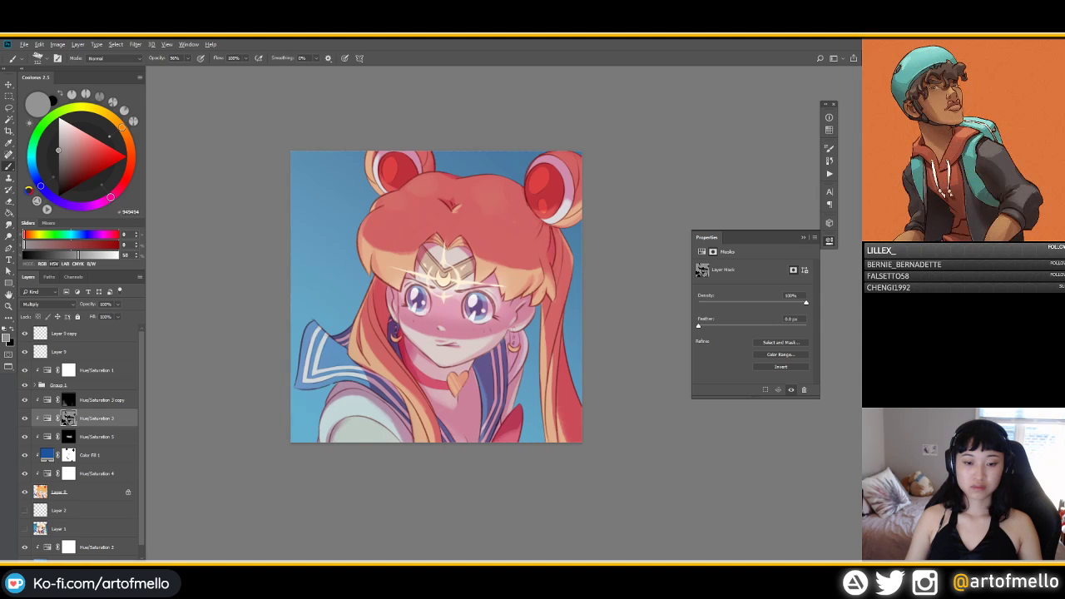
left_click(58, 135)
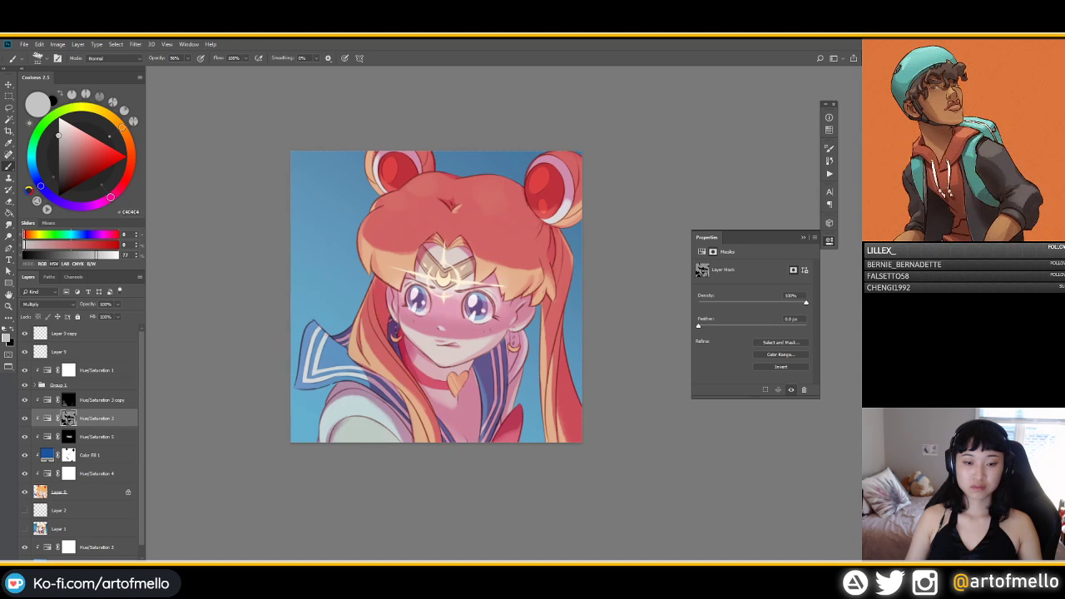
left_click(59, 135)
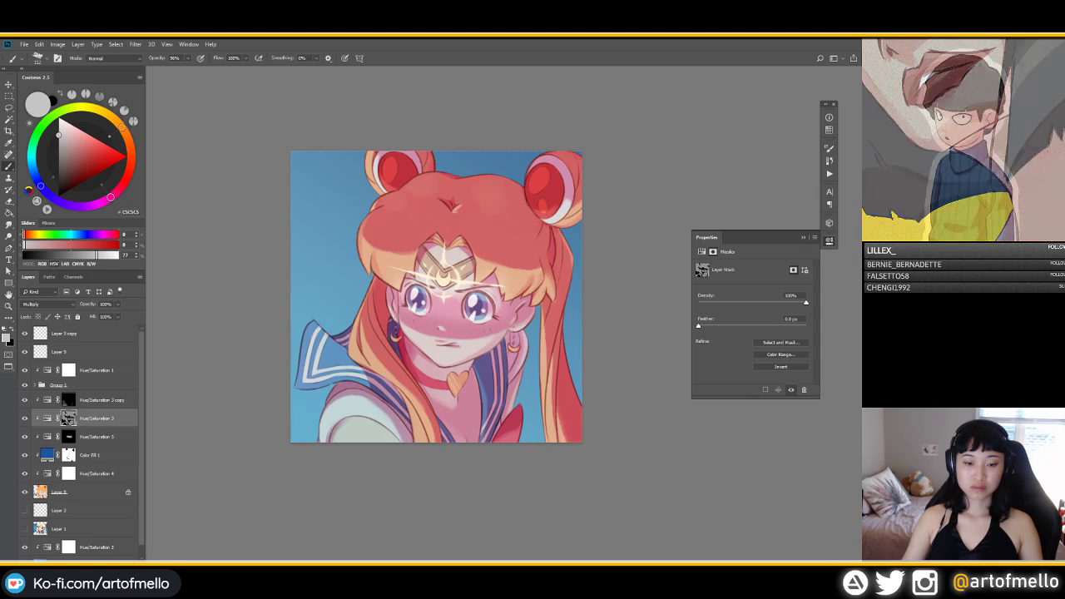
left_click(58, 196)
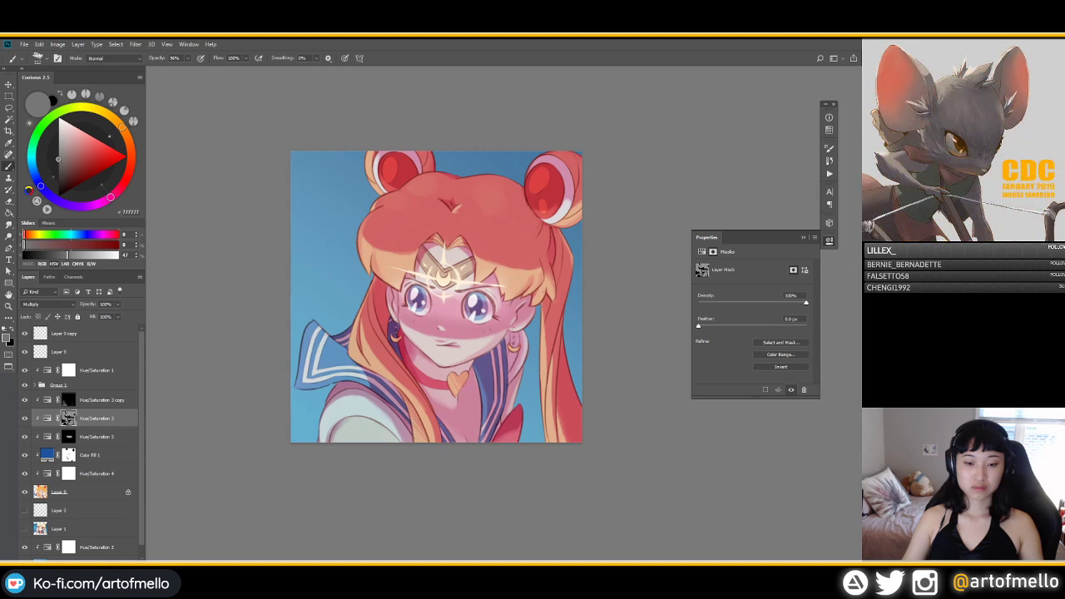
Step: Smudge the shading edges on the Multiply adjustment's mask, and brush over them with dark greys 323232 and 5F5F5F
key("r")
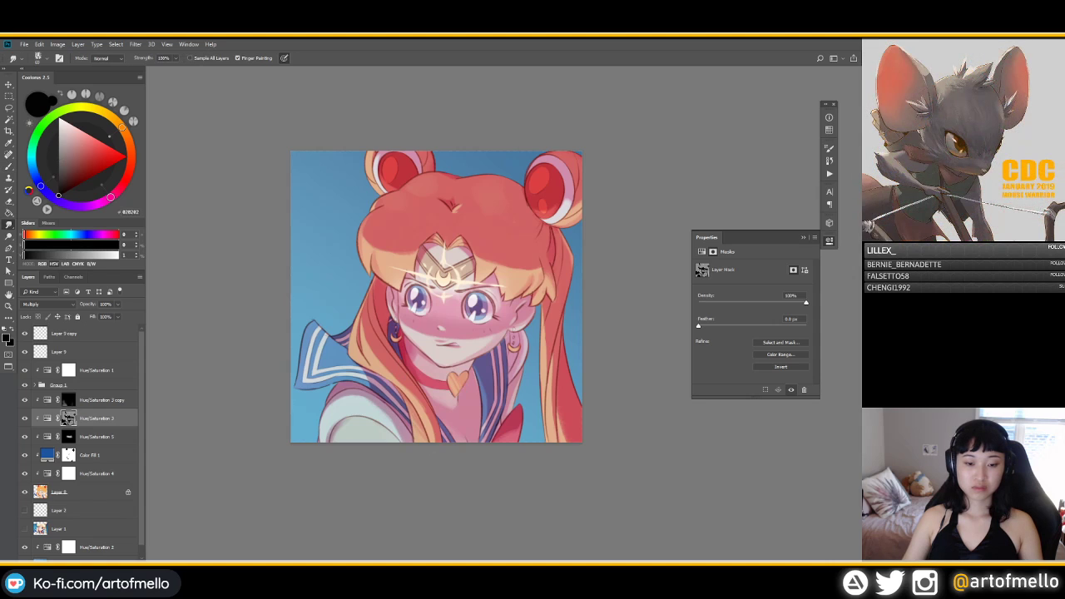
key("b")
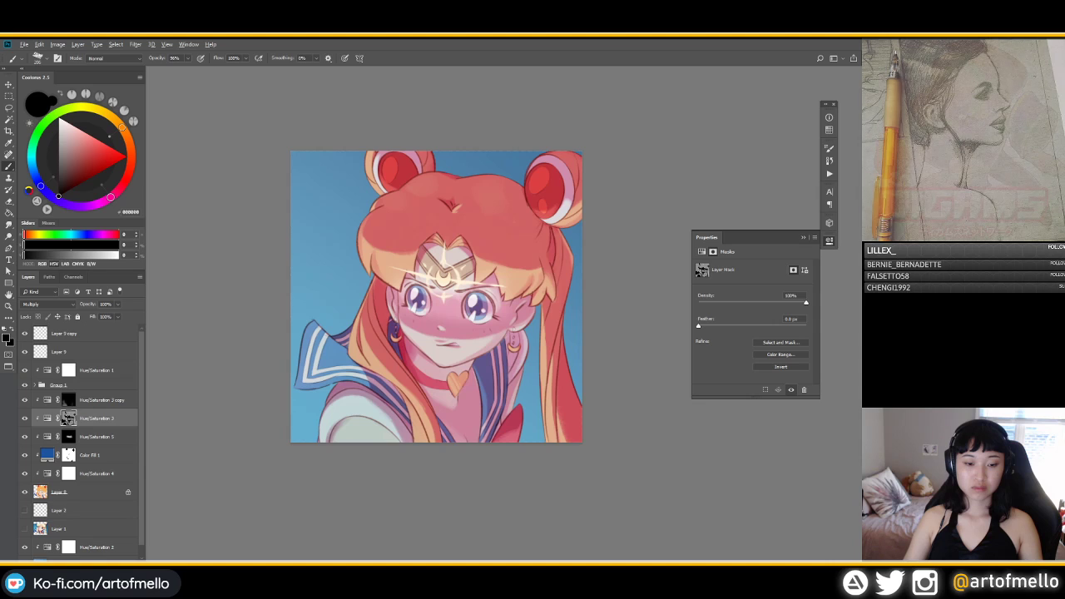
left_click(58, 180)
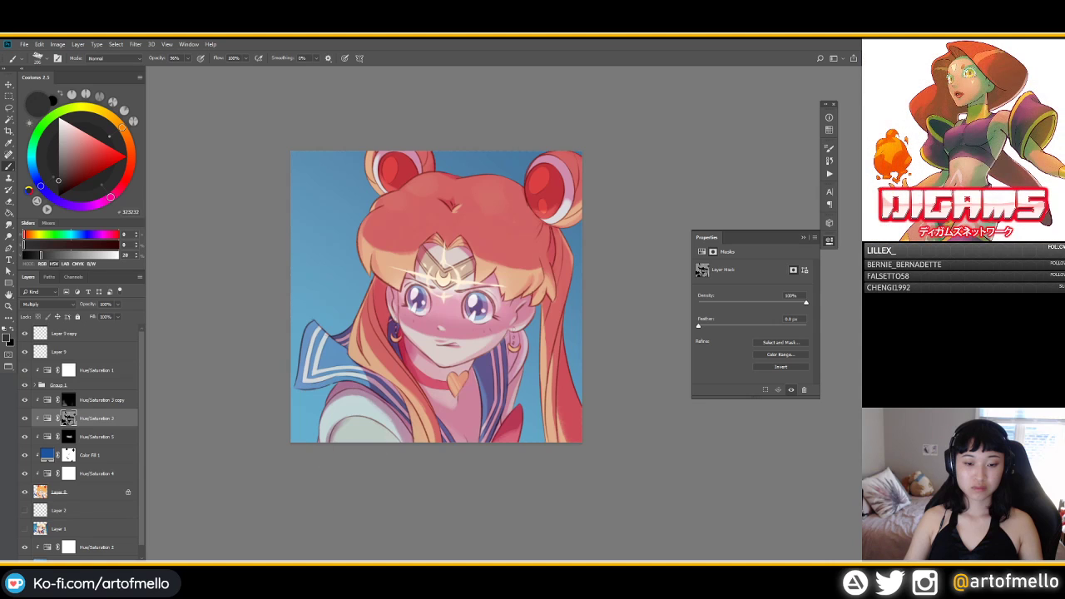
left_click(58, 166)
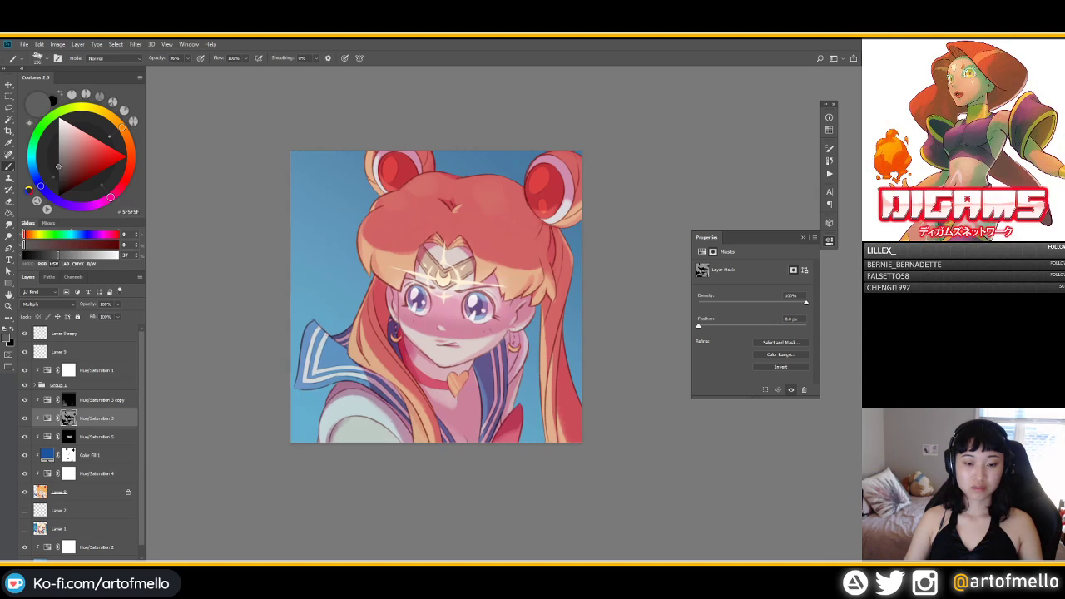
key("d")
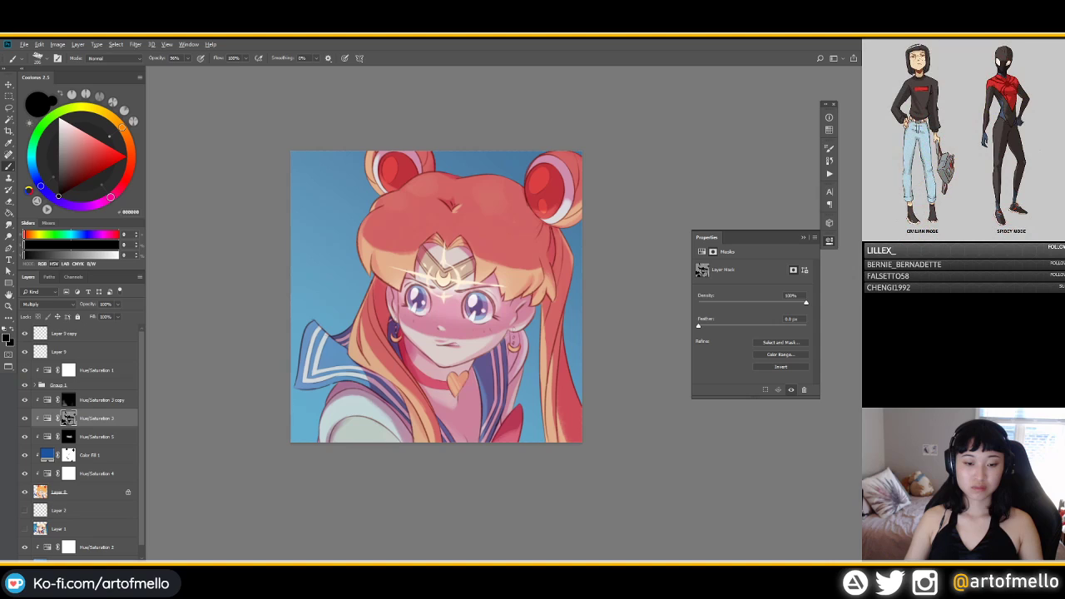
Step: Build up the Multiply mask's shading with mid and light grey strokes, and clean the edges with black
left_click(58, 149)
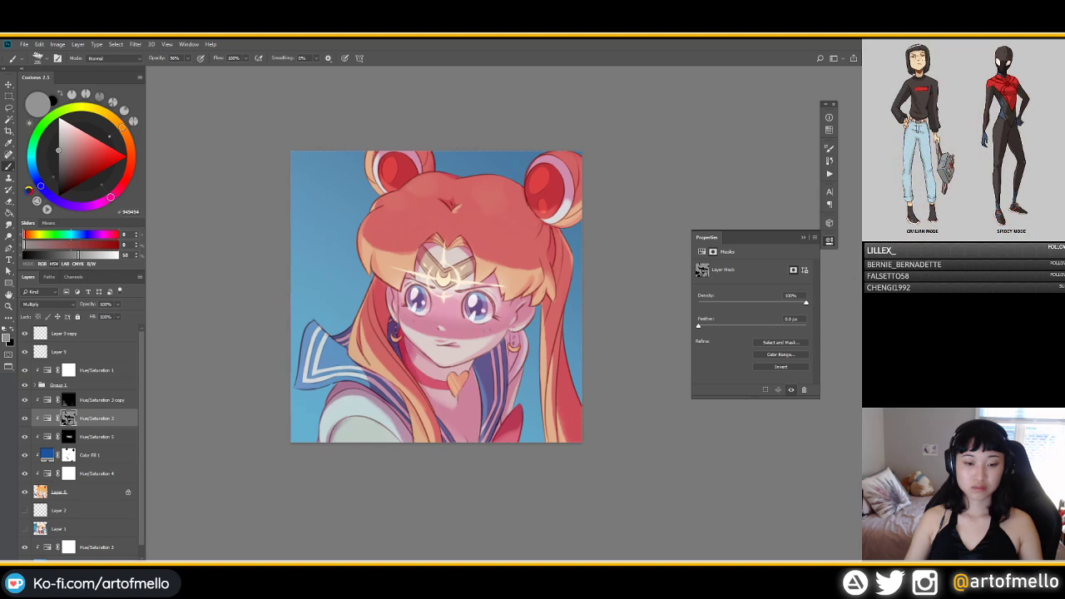
left_click(58, 135)
left_click(58, 150)
left_click(58, 193)
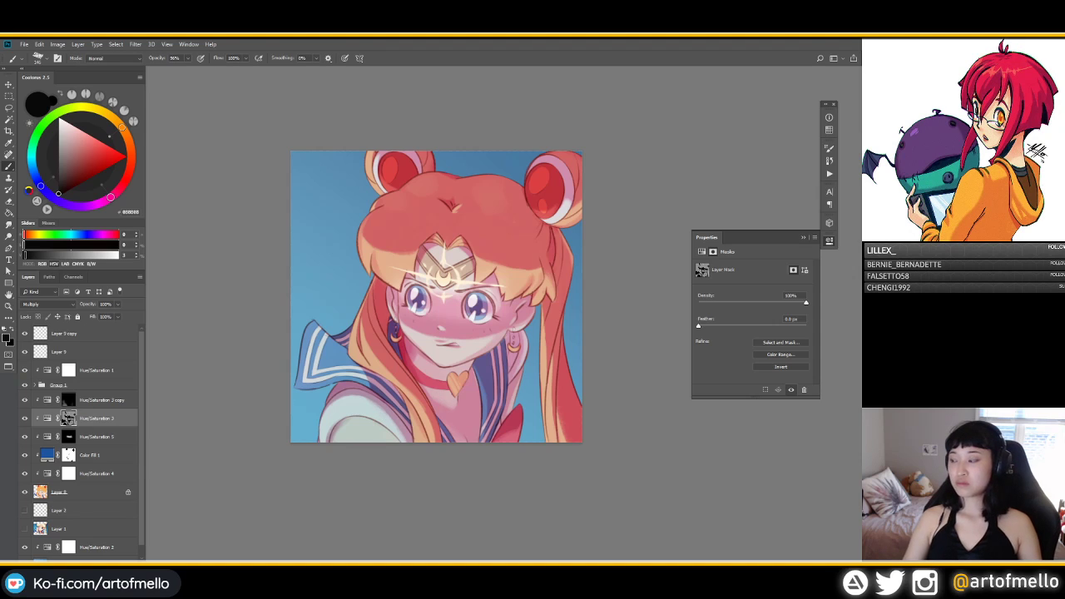
Step: Refine the Multiply mask around the sailor collar and sleeve with a smaller brush, using black and sampled greys
left_click(397, 417, "alt")
left_click_drag(375, 390, 368, 390)
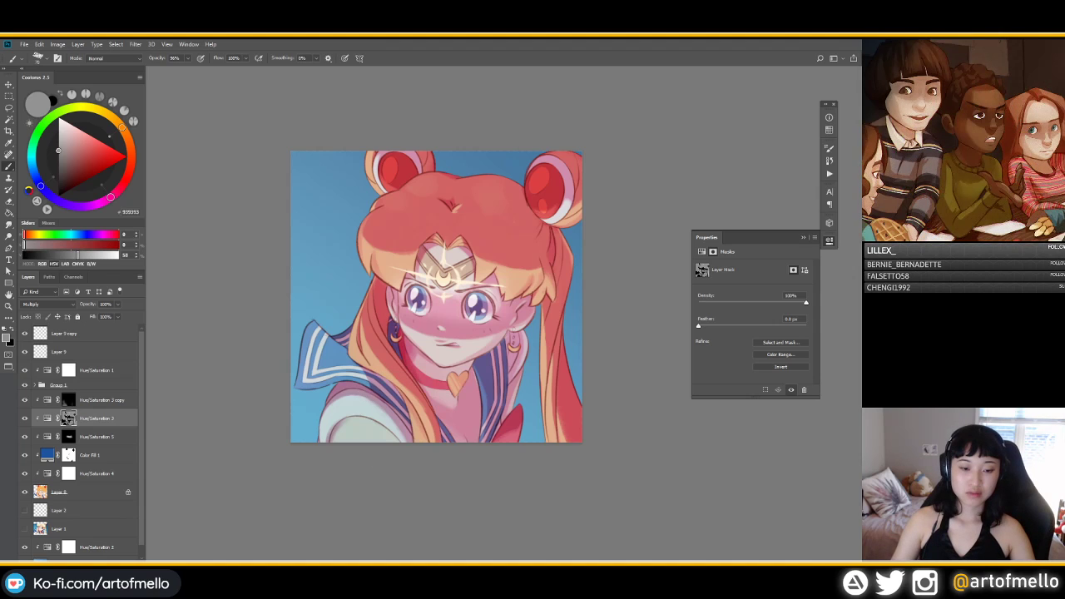
left_click(58, 193)
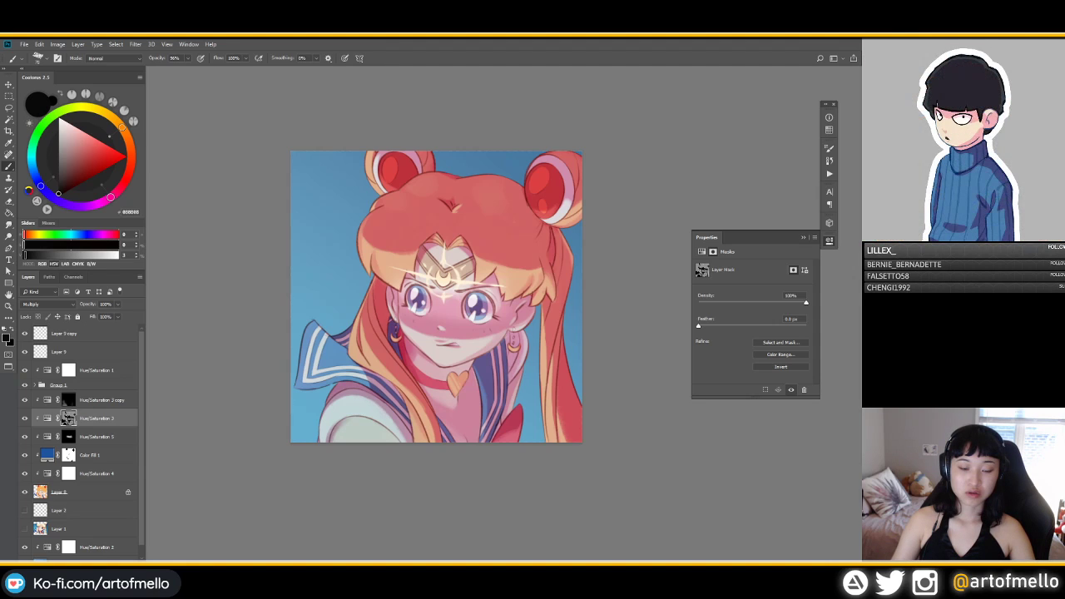
left_click(337, 424, "alt")
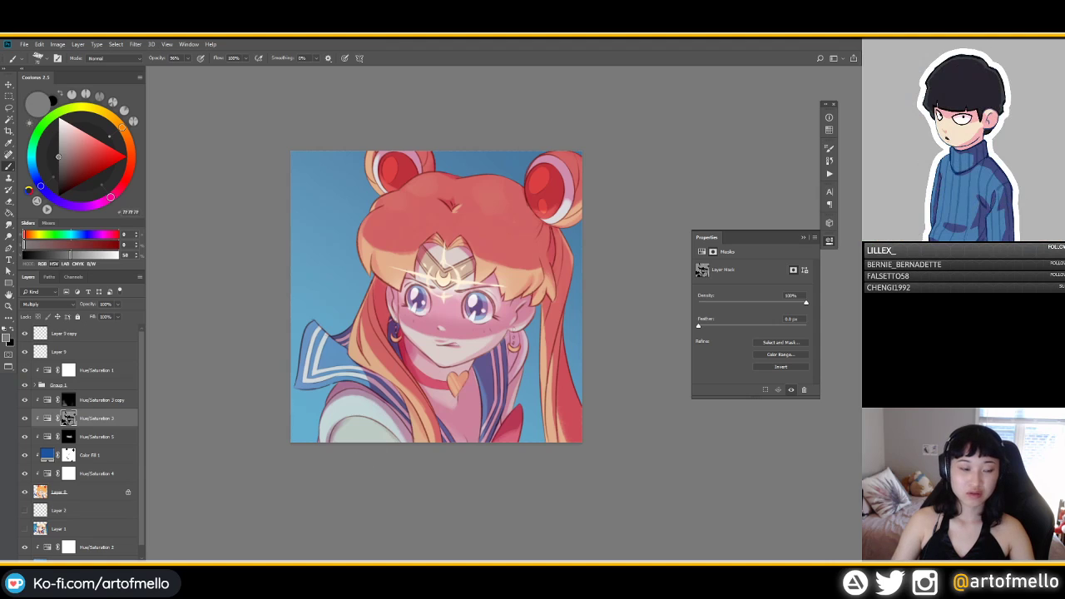
Step: Set the colorize saturation to 58 and lightness to +37 on the Hue/Saturation adjustment clipped to Group 1
left_click(96, 370)
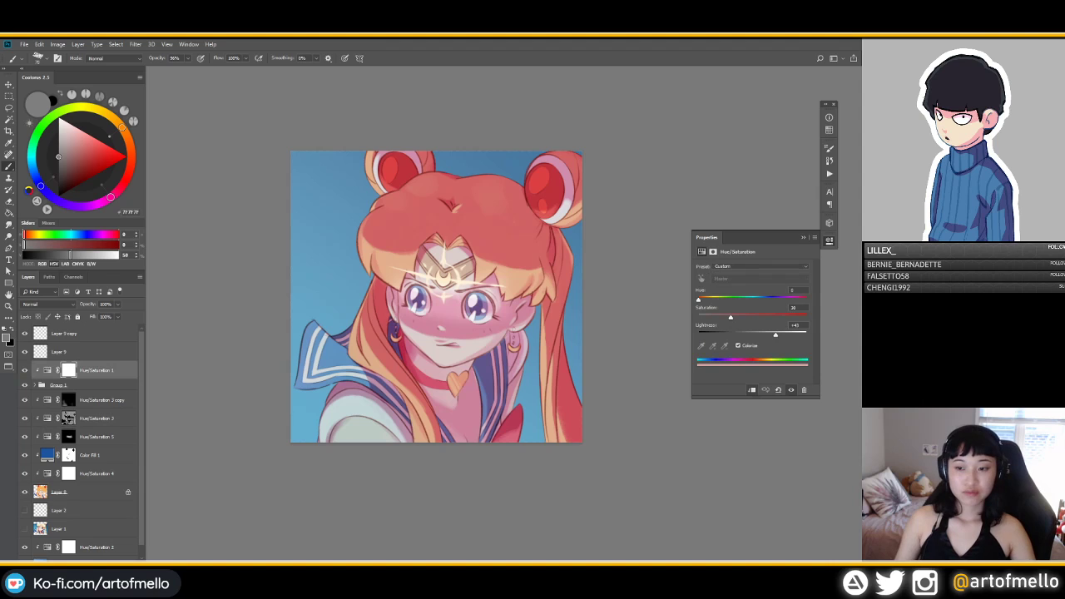
left_click_drag(731, 317, 777, 335)
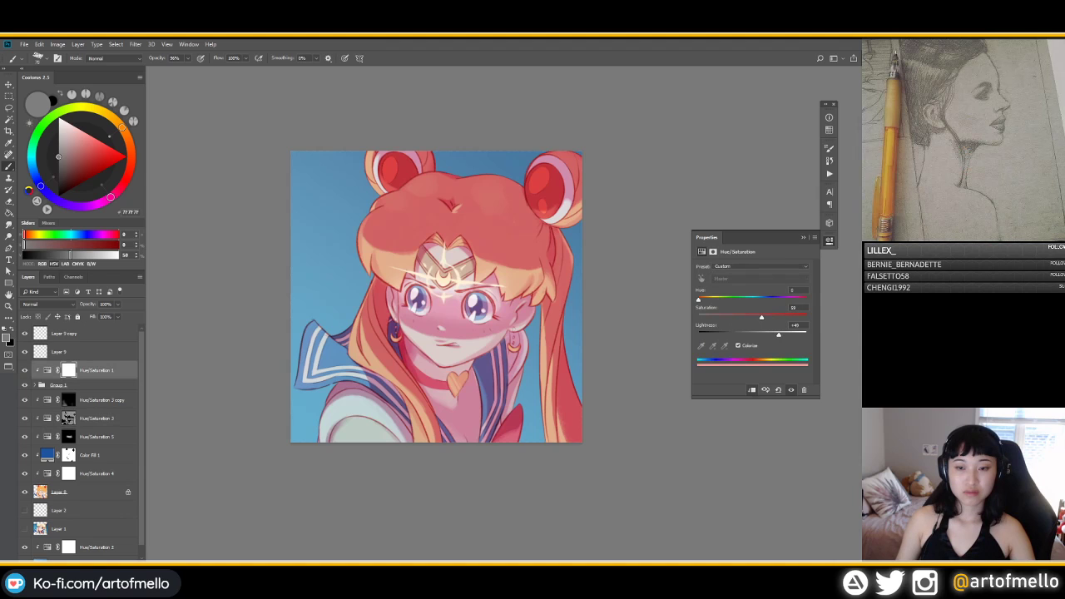
mouse_move(698, 300)
left_mouse_down()
mouse_move(784, 300)
mouse_move(698, 300)
left_mouse_up()
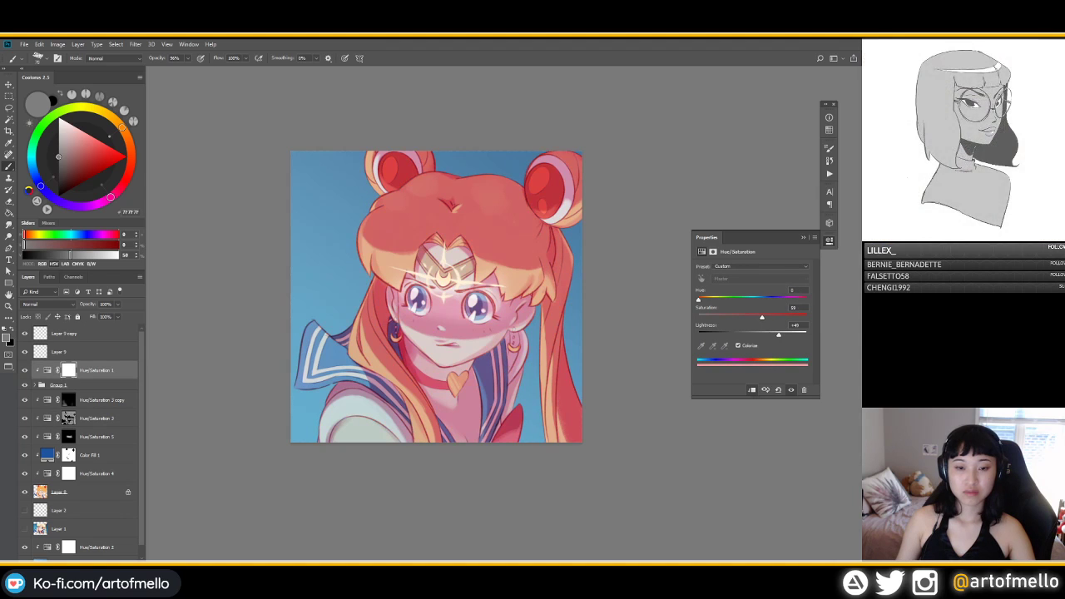
left_click_drag(779, 334, 772, 334)
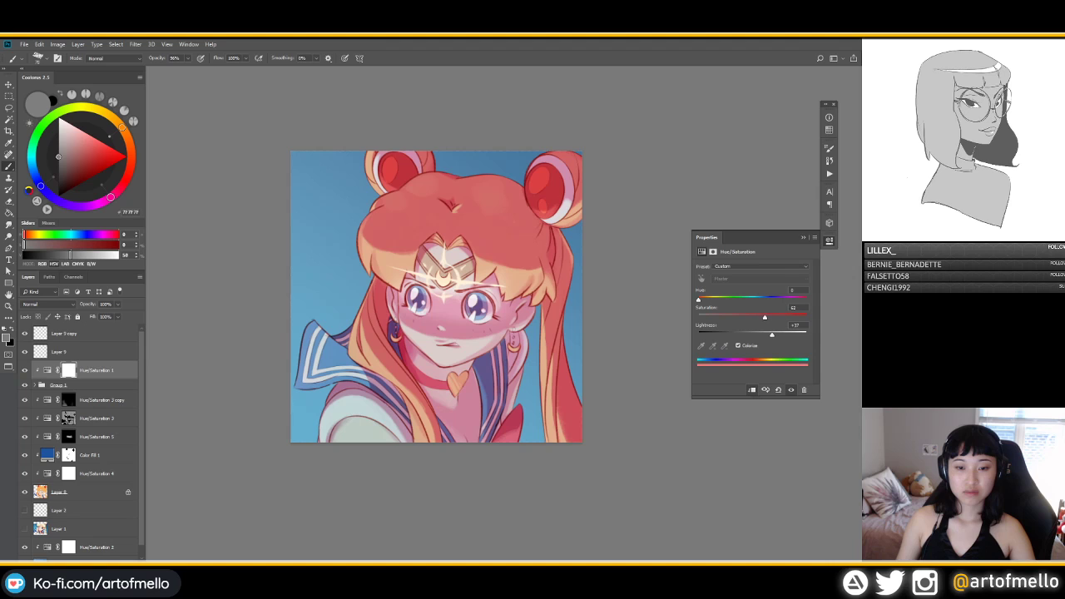
left_click_drag(768, 316, 762, 317)
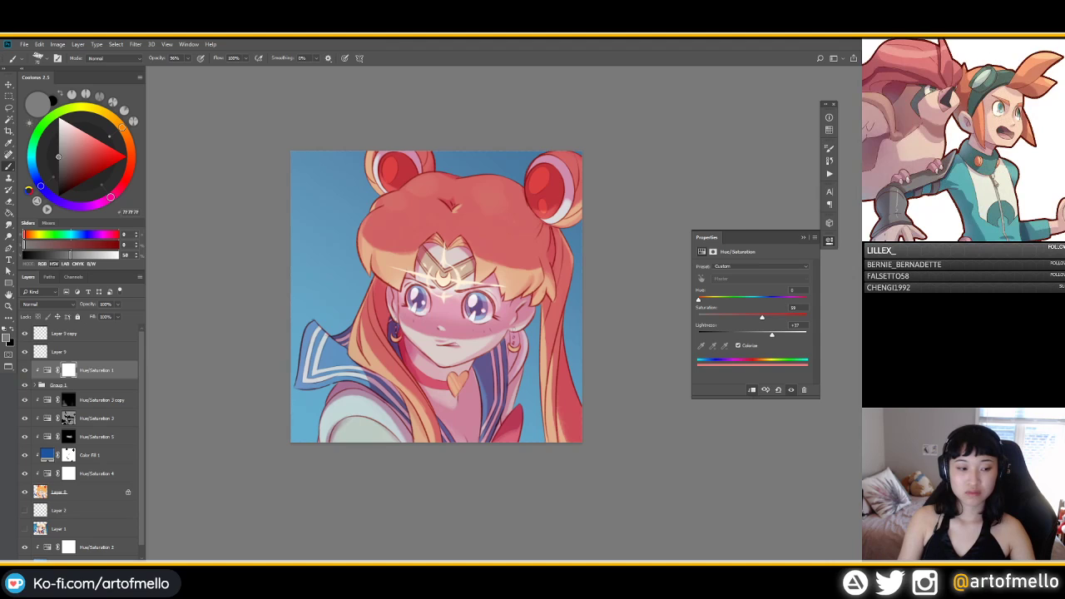
Step: Touch up the Multiply adjustment's mask around the tiara with black and a grey sampled from the mask
left_click(68, 417)
left_click(59, 196)
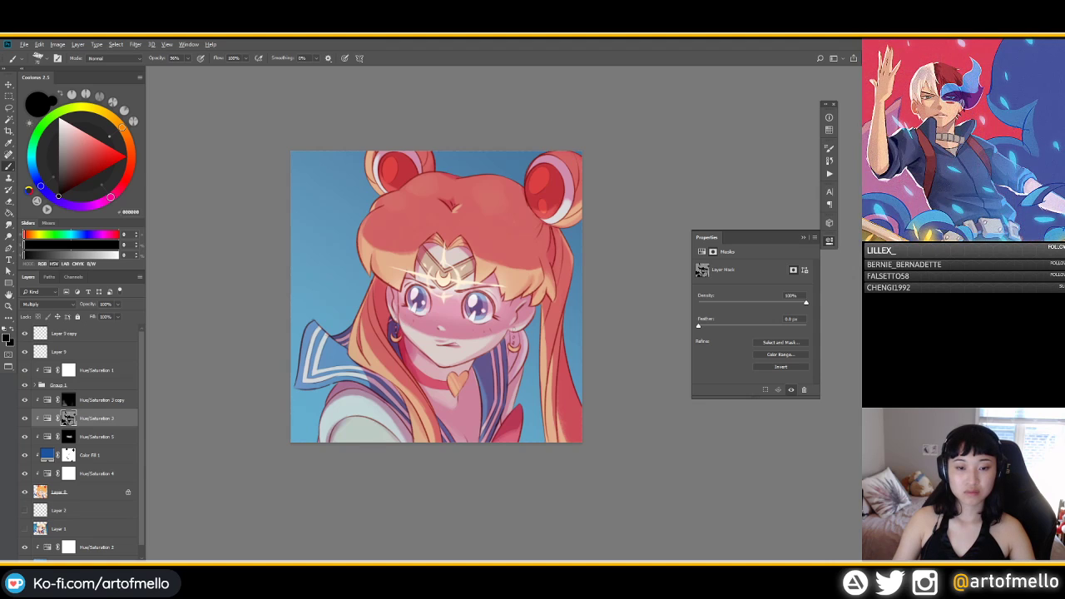
left_click(58, 155)
left_click(439, 275, "alt")
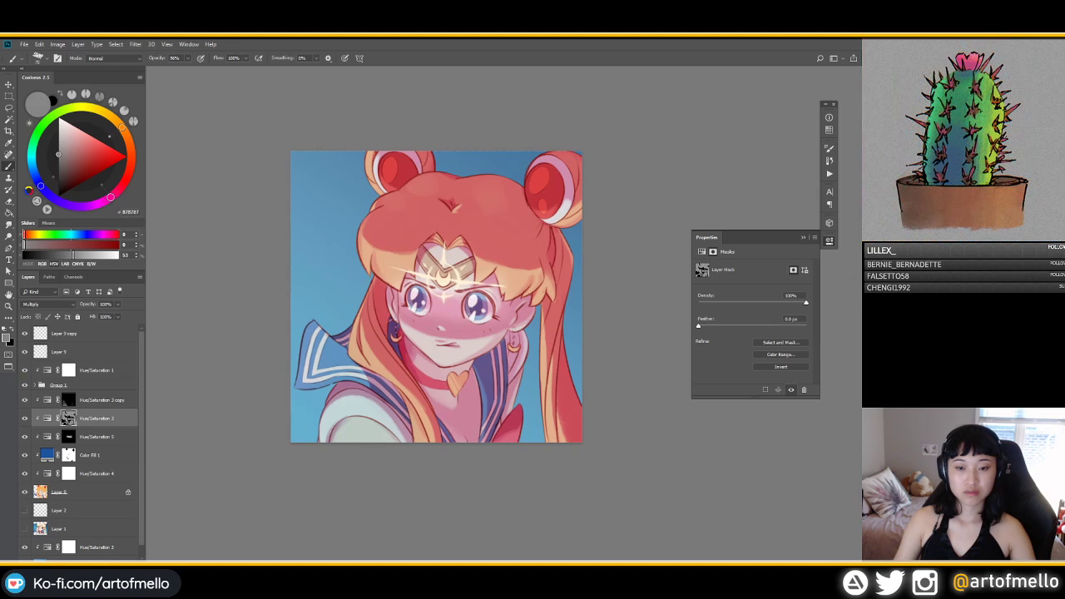
key("d")
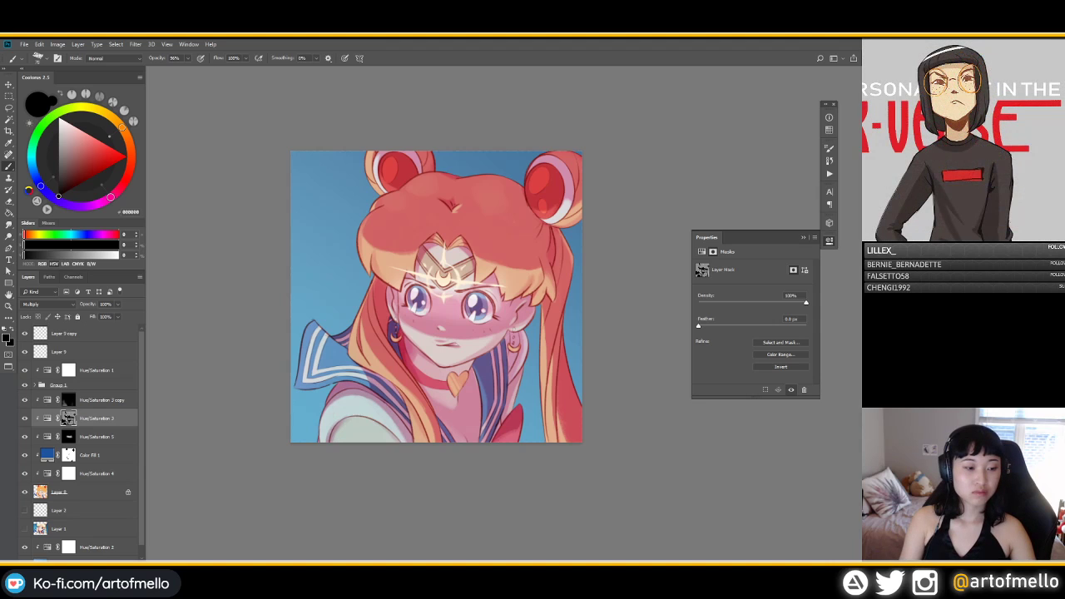
Step: Reshape the warm Overlay glow around the tiara by painting light grey and black on its mask with a soft brush
left_click(47, 455)
left_click(47, 437)
left_click(25, 437)
left_click(25, 437)
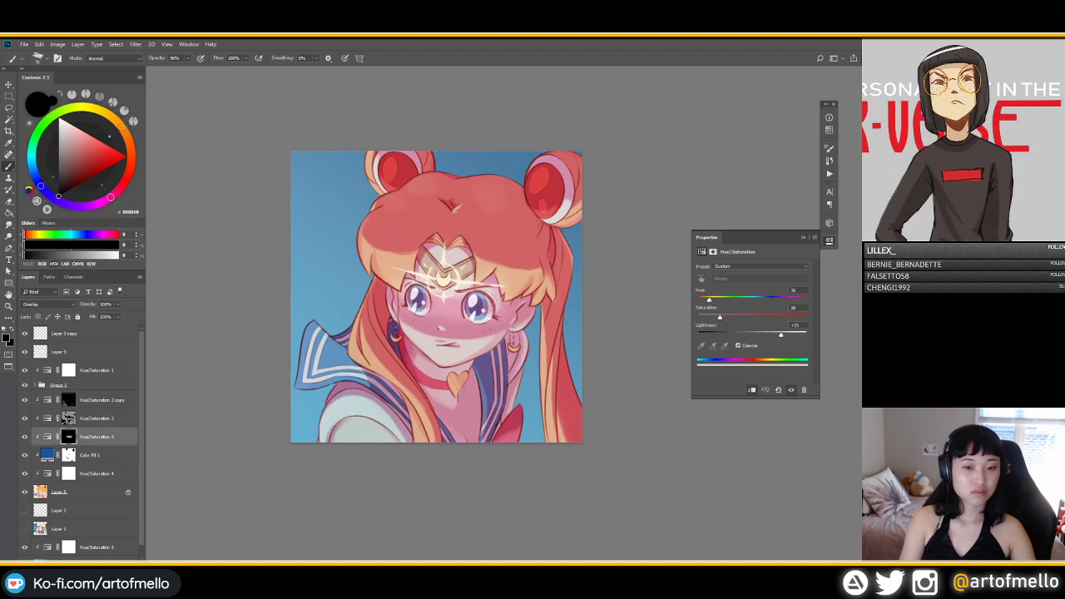
left_click(47, 436)
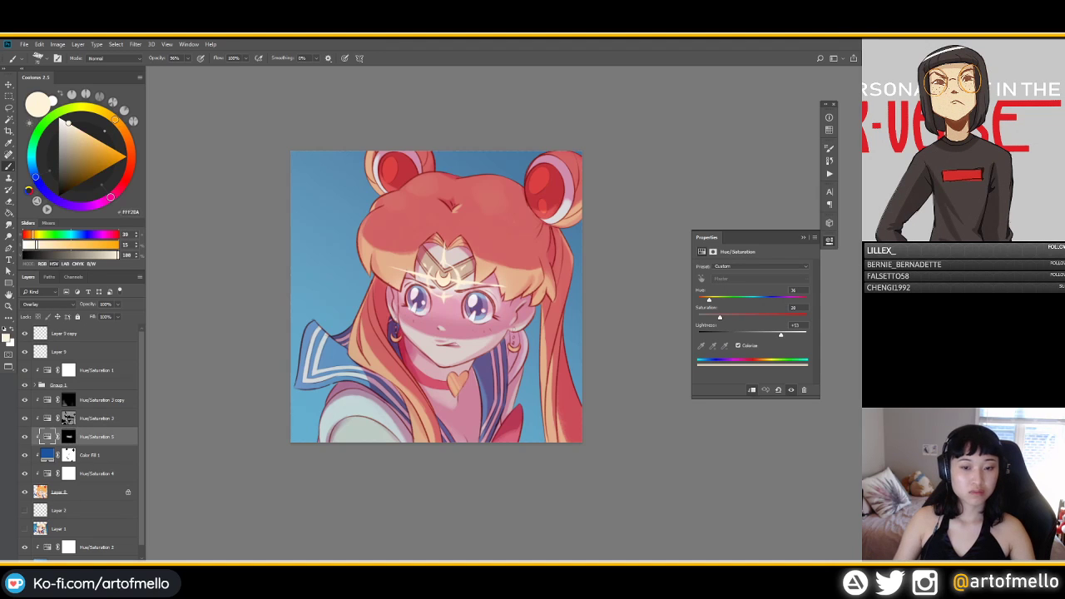
right_click(466, 320)
left_click(526, 495)
left_click(471, 297, "alt")
mouse_move(472, 297)
left_mouse_down()
mouse_move(490, 297)
mouse_move(463, 286)
left_mouse_up()
left_click(68, 436)
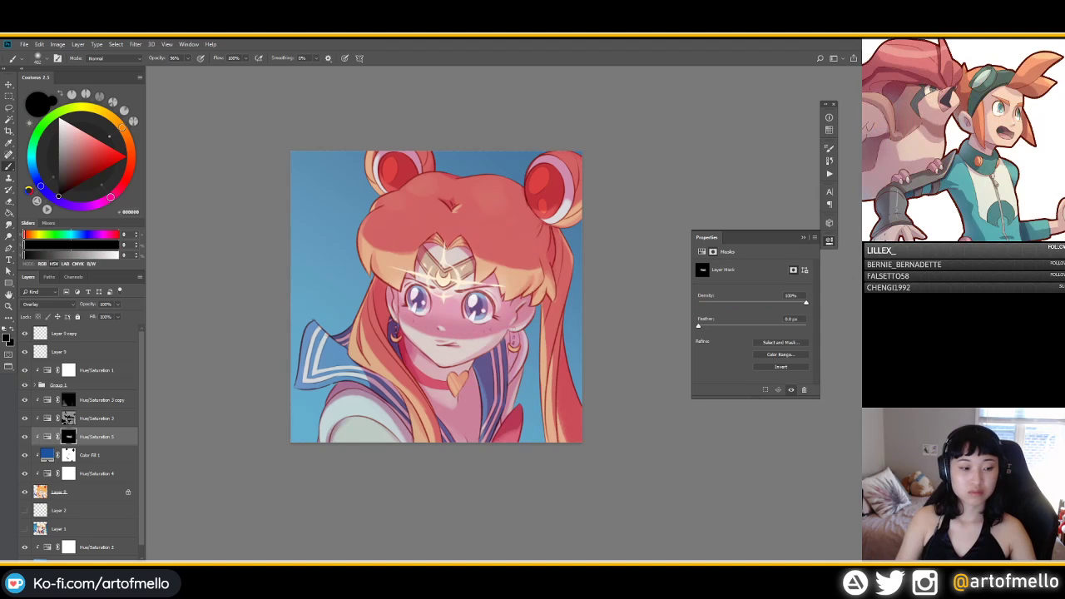
left_click(58, 142)
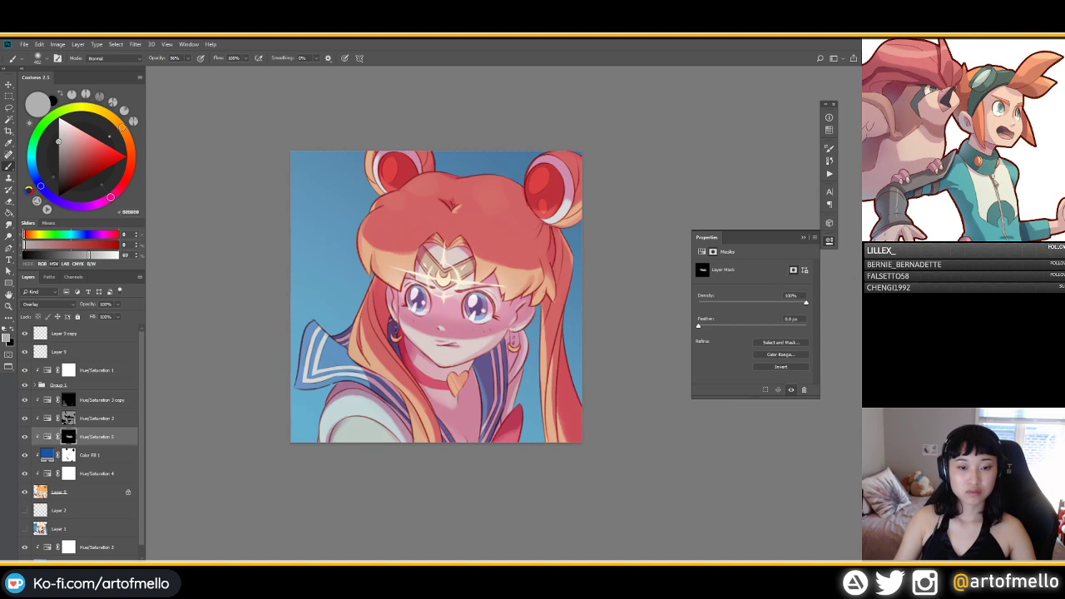
left_click(58, 196)
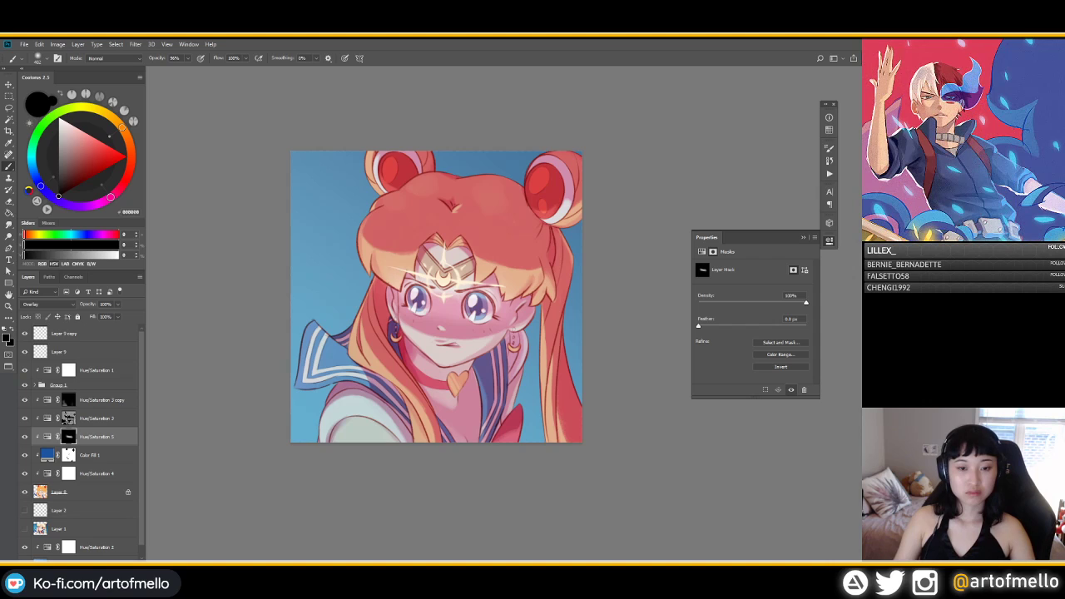
Step: Identify the sparkle layers by toggling their visibility and move Layer 9 above Layer 9 copy
left_click(24, 333)
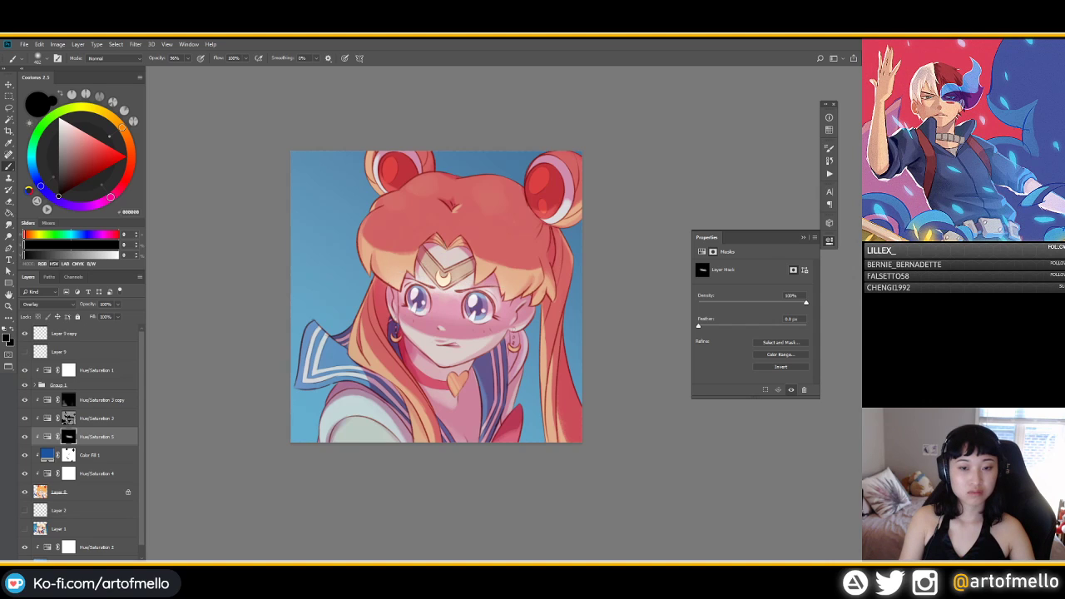
left_click(25, 351)
left_click(91, 351)
left_click(91, 333)
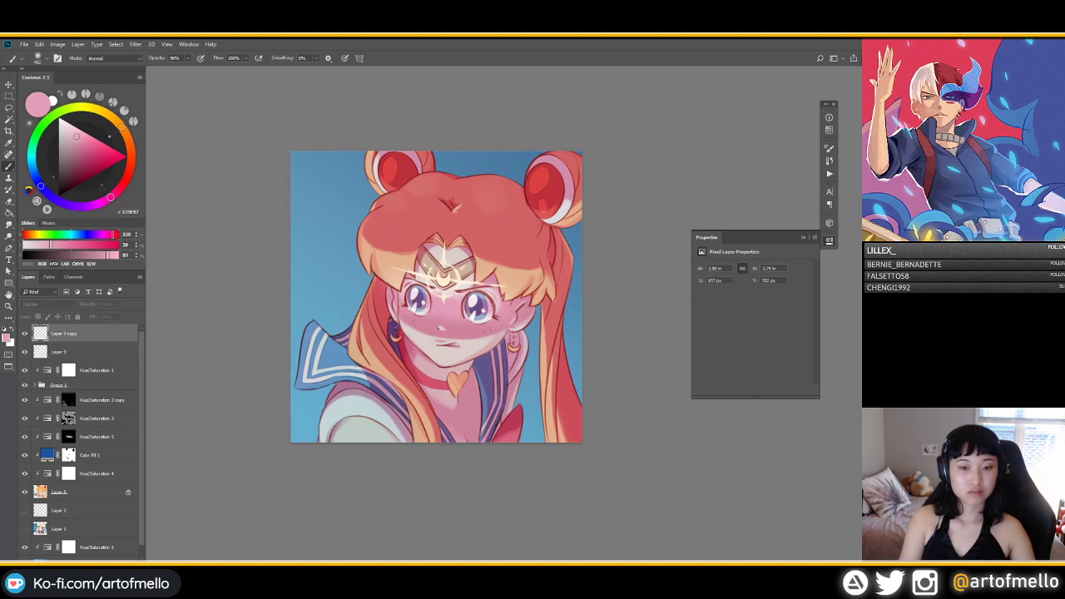
left_click_drag(92, 351, 91, 329)
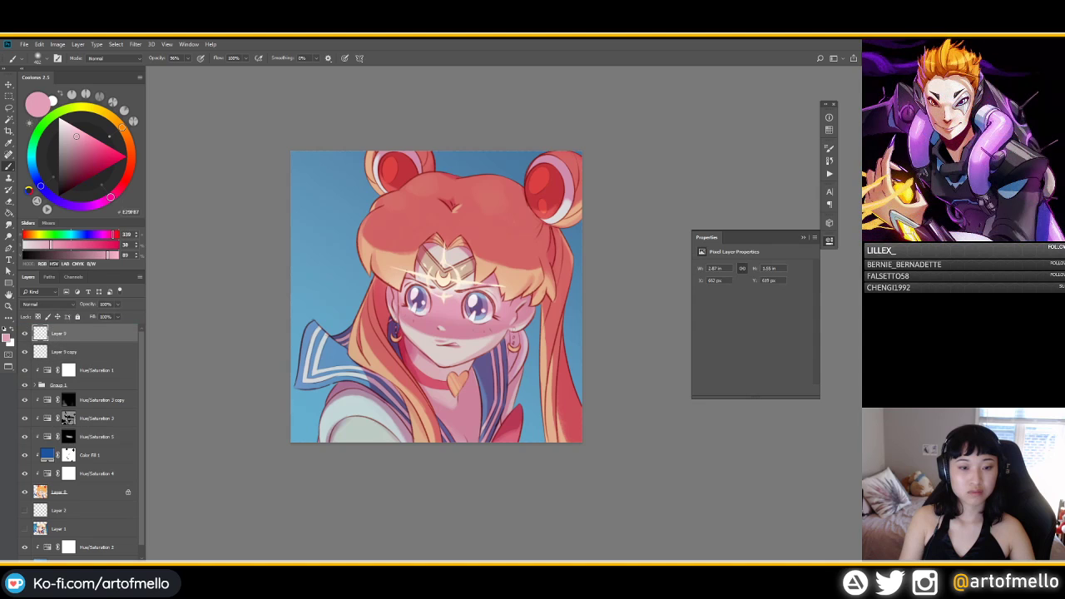
Step: Adjust the Layer 9 sparkle with Hue/Saturation, setting saturation to +49 and lightness to +27
key("ctrl+u")
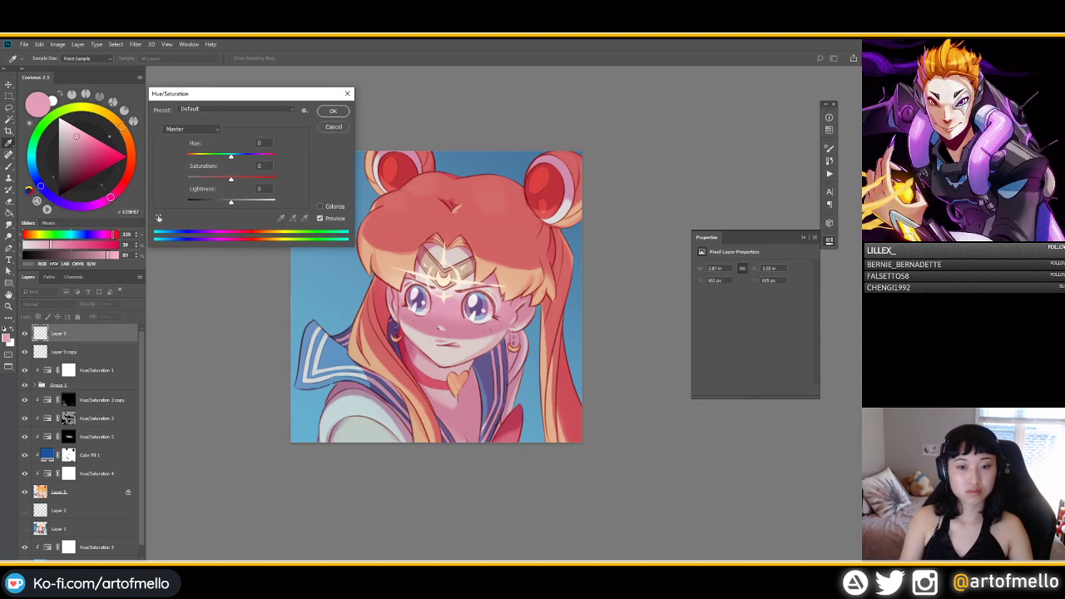
mouse_move(230, 202)
left_mouse_down()
mouse_move(275, 202)
mouse_move(241, 202)
mouse_move(253, 179)
mouse_move(242, 202)
left_mouse_up()
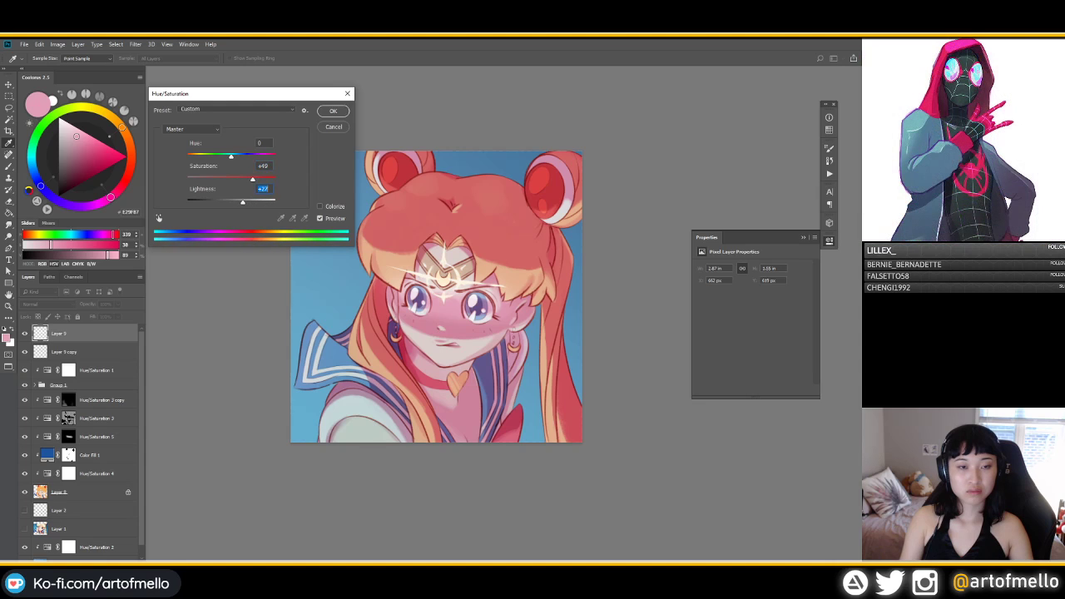
key("Return")
key("b")
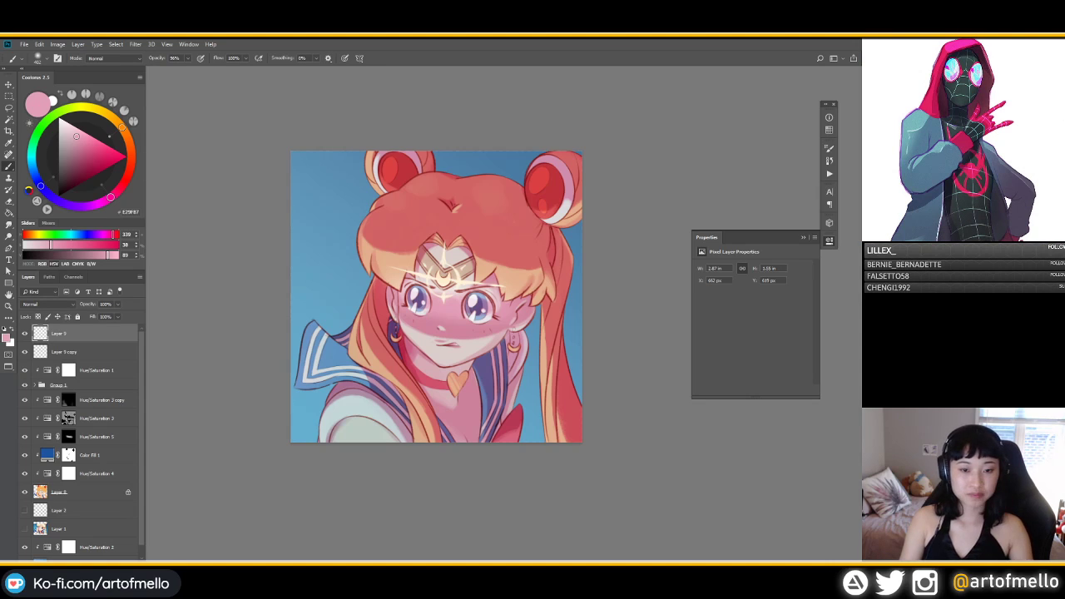
Step: Set the colorize saturation of the tiara's Overlay glow adjustment to 64
left_click(97, 436)
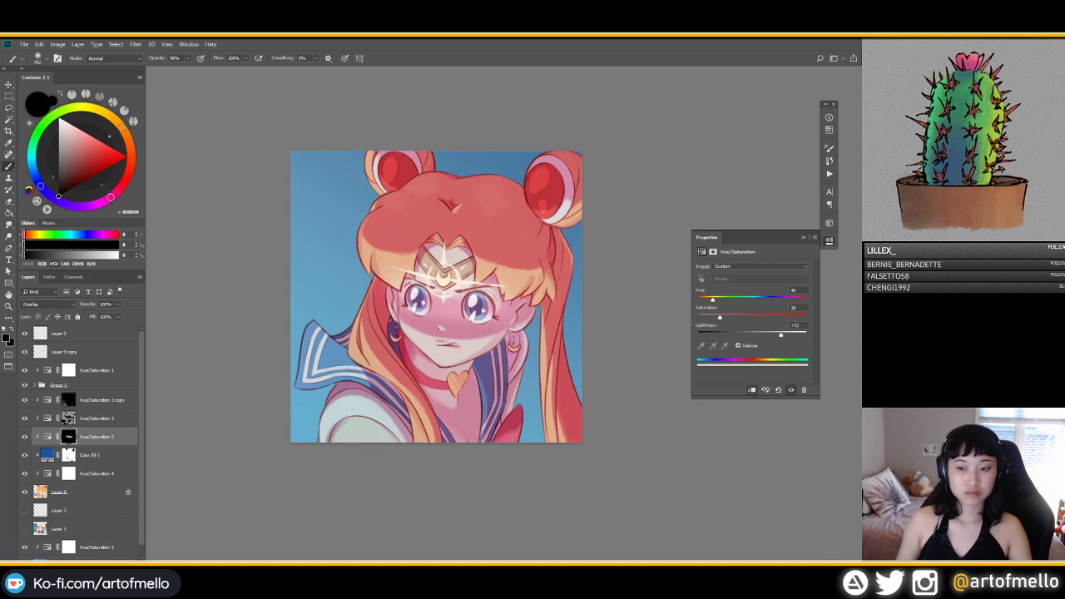
left_click_drag(719, 316, 780, 335)
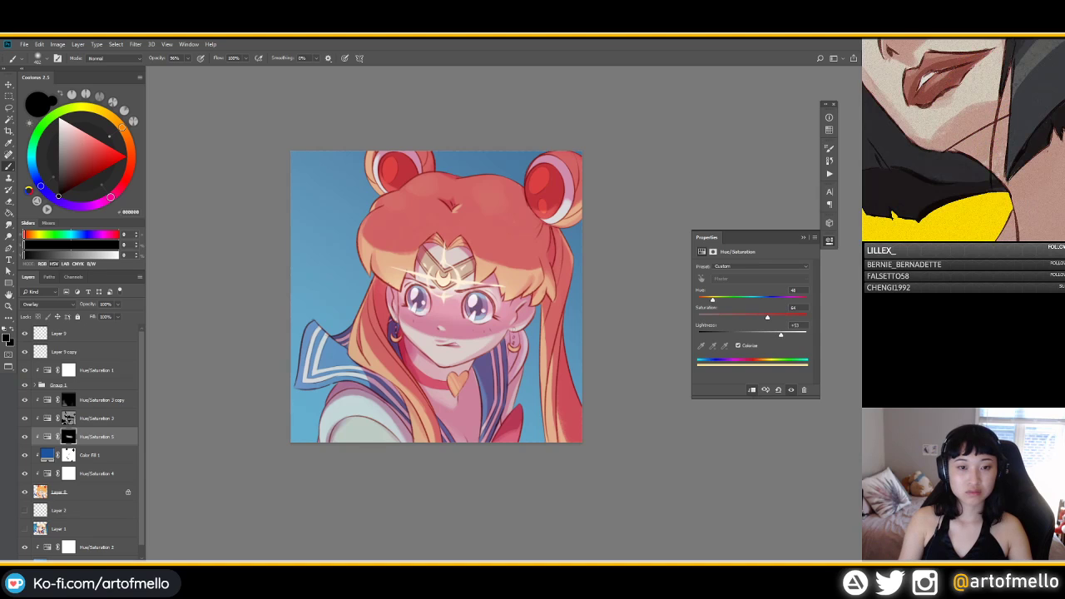
Step: Add a new empty layer at the top of the stack and ready a smaller Oil Pastel Large 1 brush in white
left_click(97, 370)
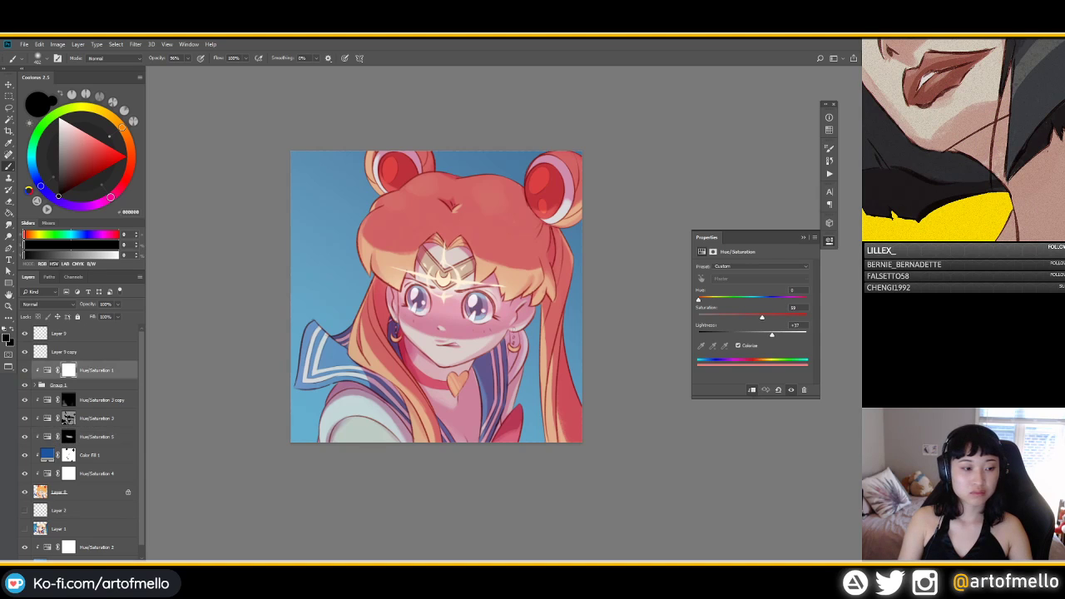
key("ctrl+shift+alt+n")
left_click_drag(83, 370, 83, 328)
left_click(58, 118)
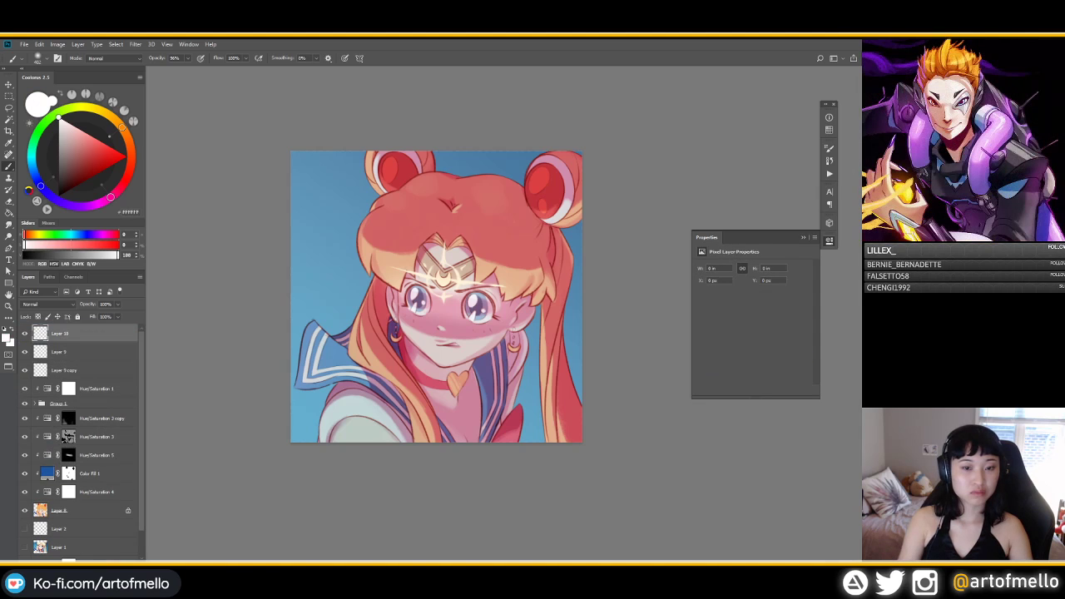
right_click(447, 356)
double_click(508, 506)
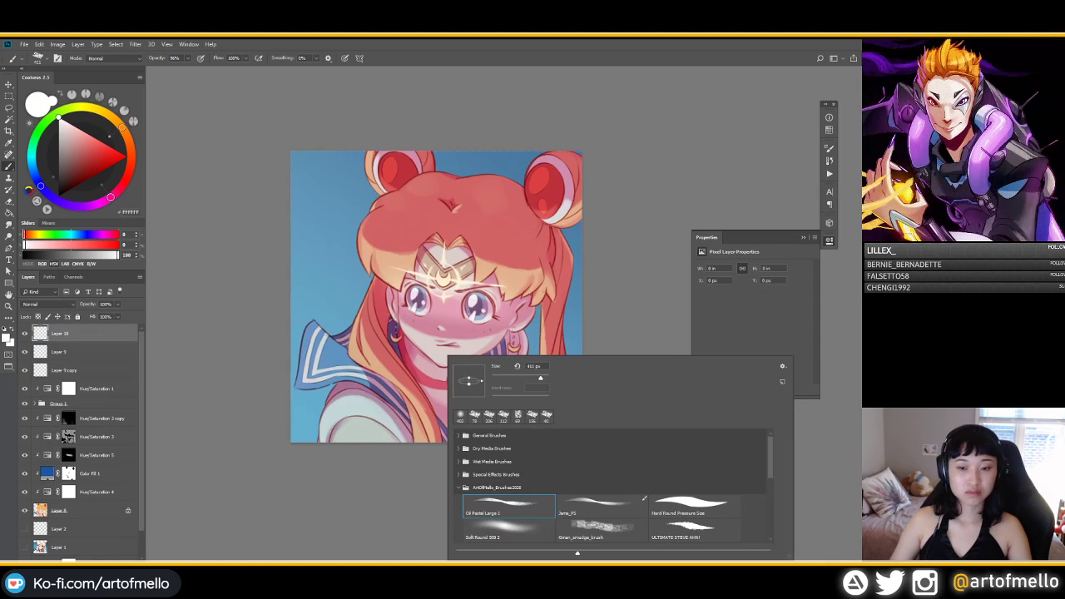
right_click(549, 305, "alt")
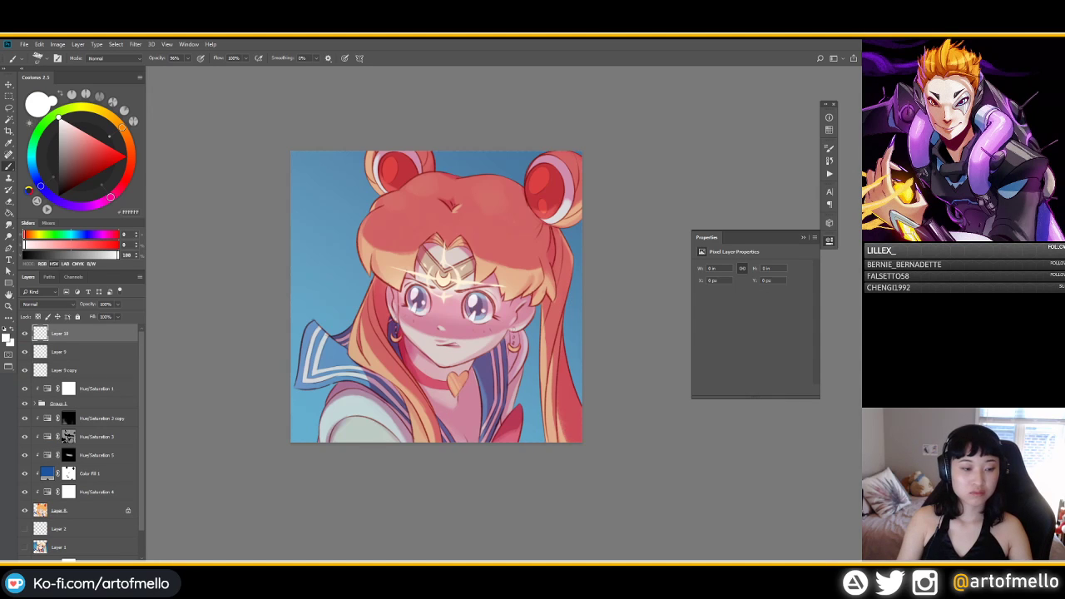
Step: Reselect the character's silhouette, merge a duplicate of Group 1 into a single layer and hide the original group
key("ctrl+shift+d")
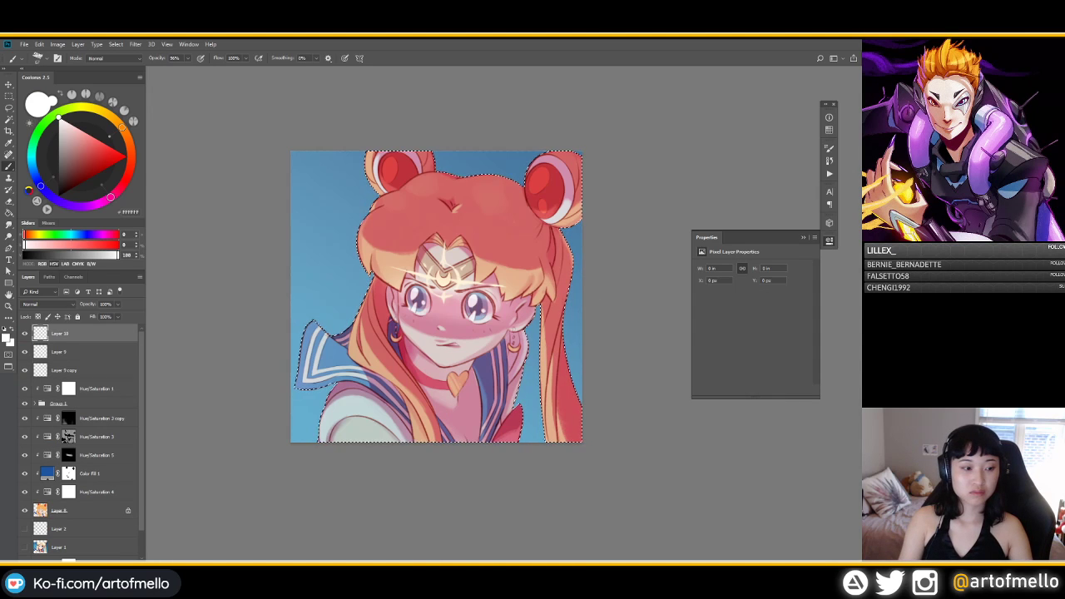
left_click(97, 388)
left_click(83, 403)
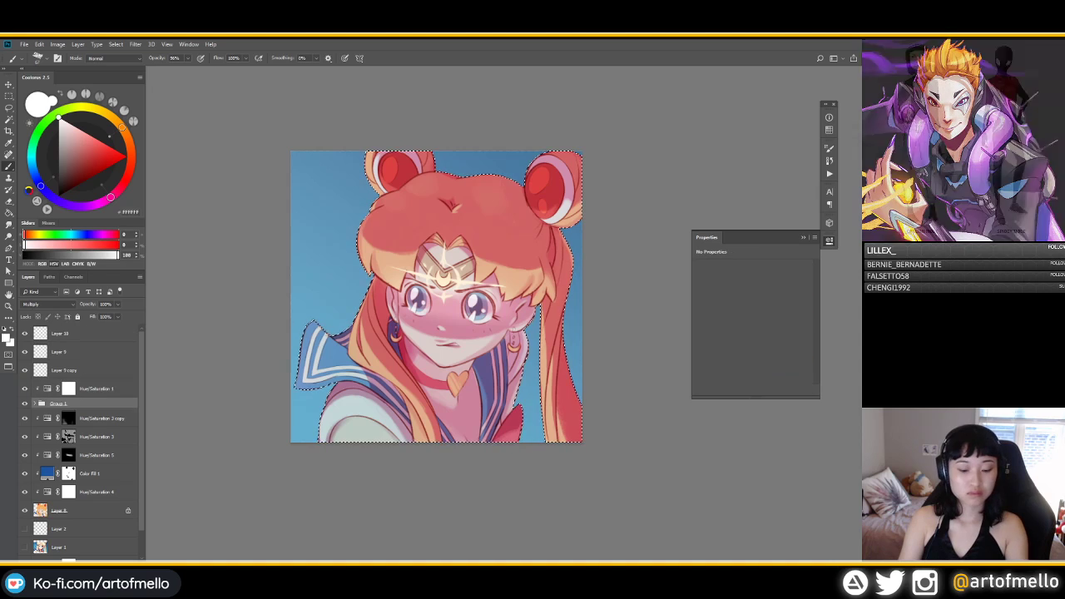
key("ctrl+j")
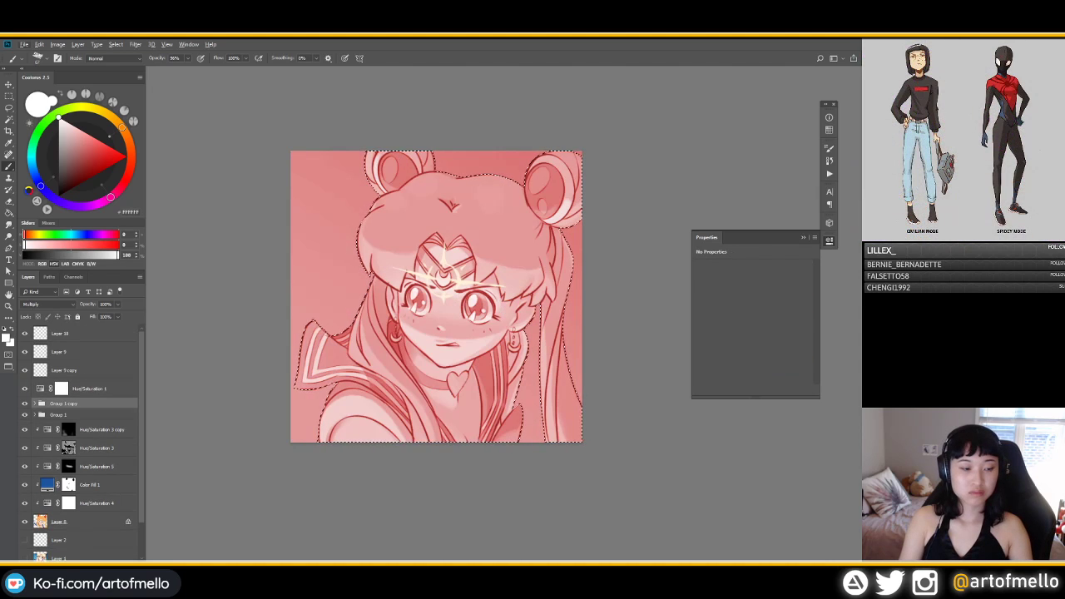
key("ctrl+e")
left_click(24, 422)
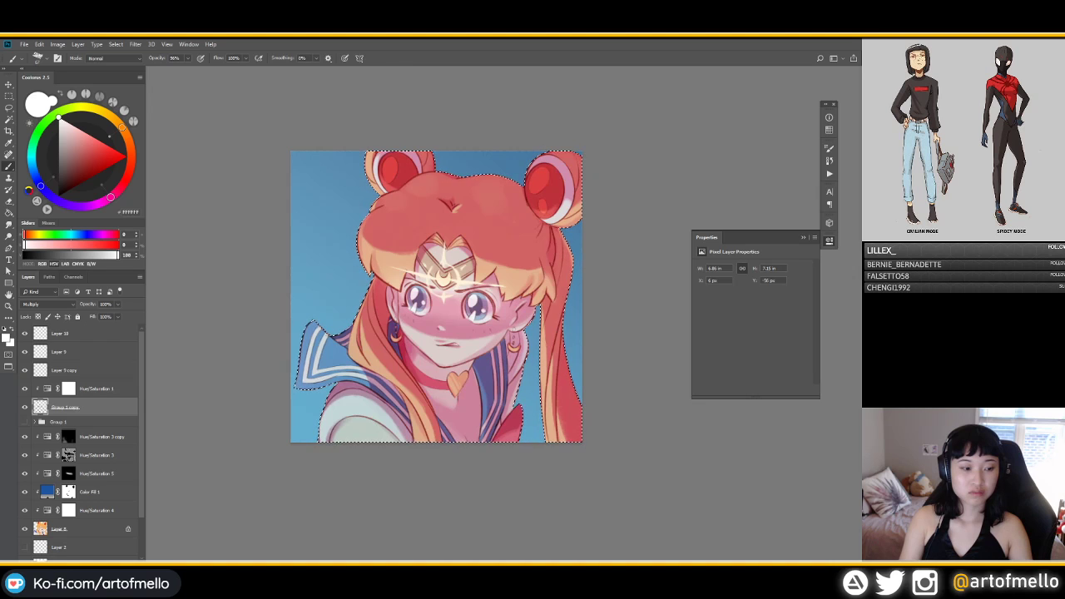
Step: Mask the new top layer with the character selection and target its pixels for painting
key("ctrl+shift+alt+n")
left_click(83, 332)
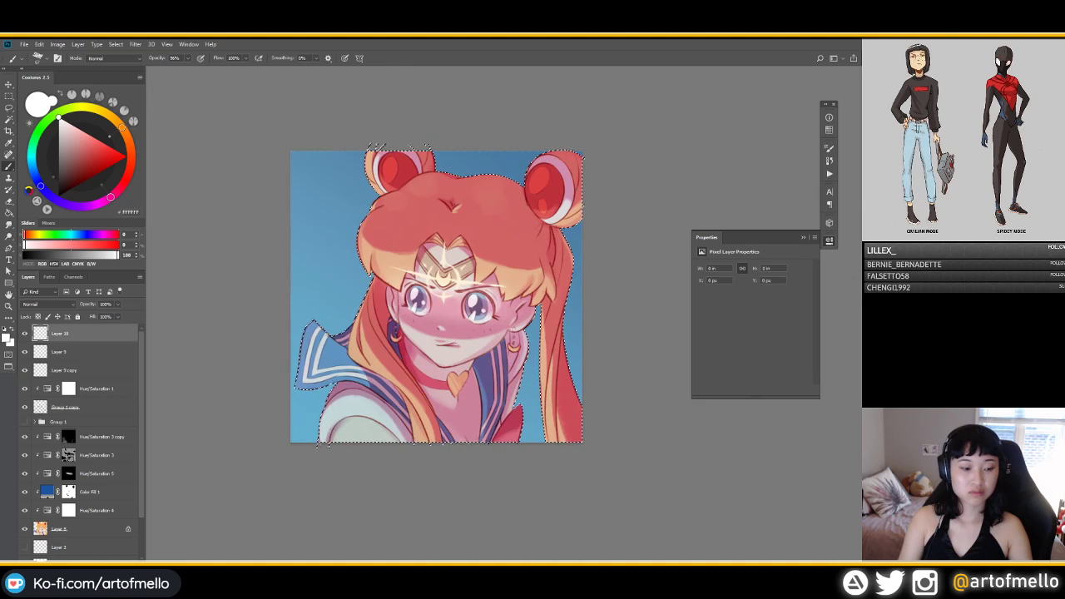
left_click(70, 564)
left_click(40, 333)
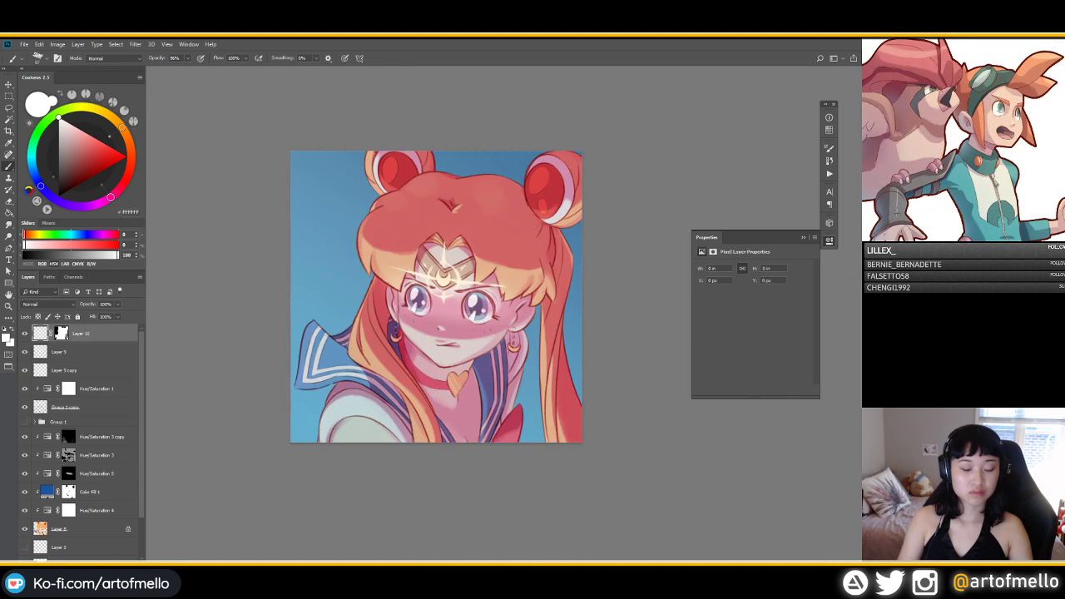
key("l")
key("b")
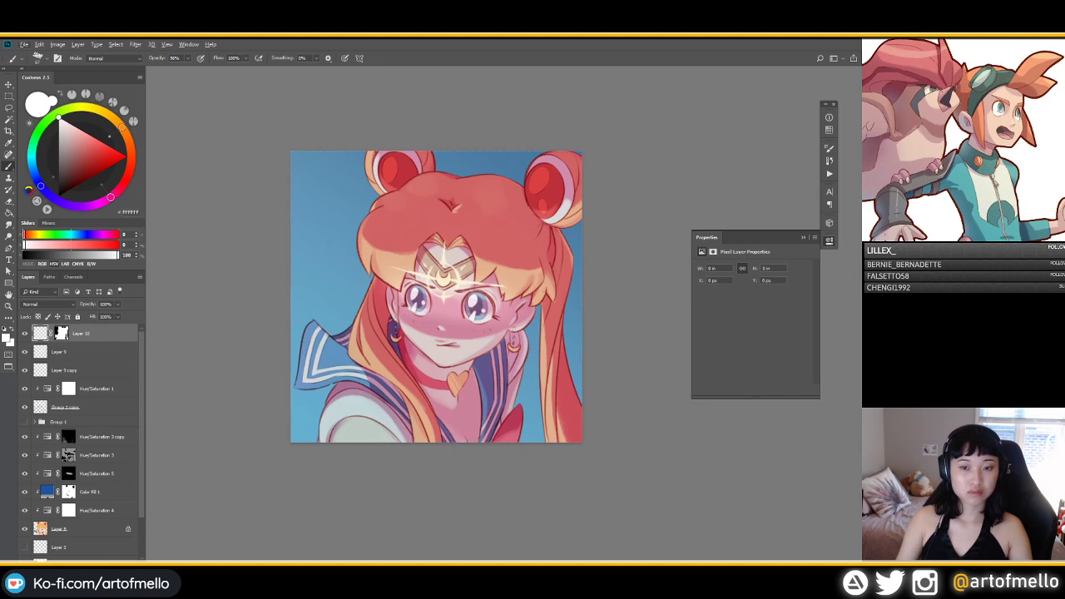
left_click_drag(374, 160, 369, 191)
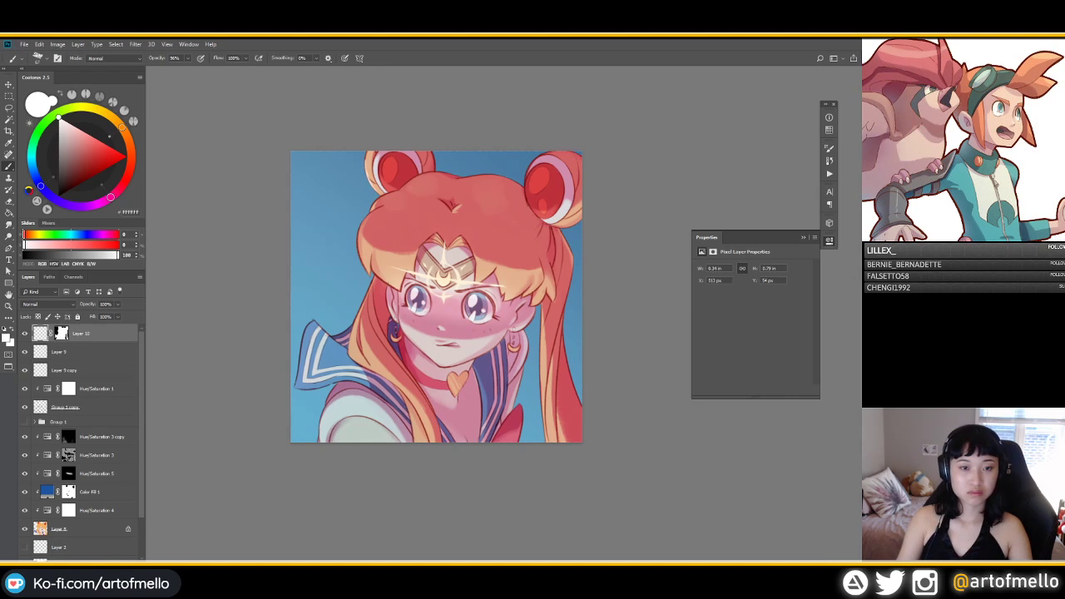
key("ctrl+z")
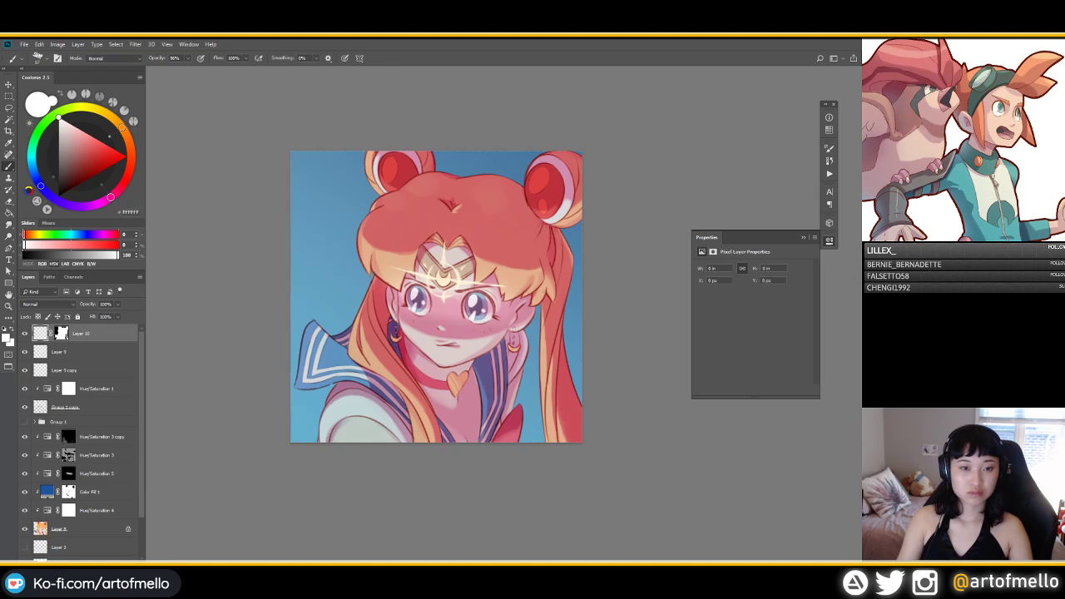
mouse_move(381, 174)
left_mouse_down()
mouse_move(390, 193)
mouse_move(380, 187)
left_mouse_up()
key("ctrl+z")
key("ctrl+z")
key("ctrl+z")
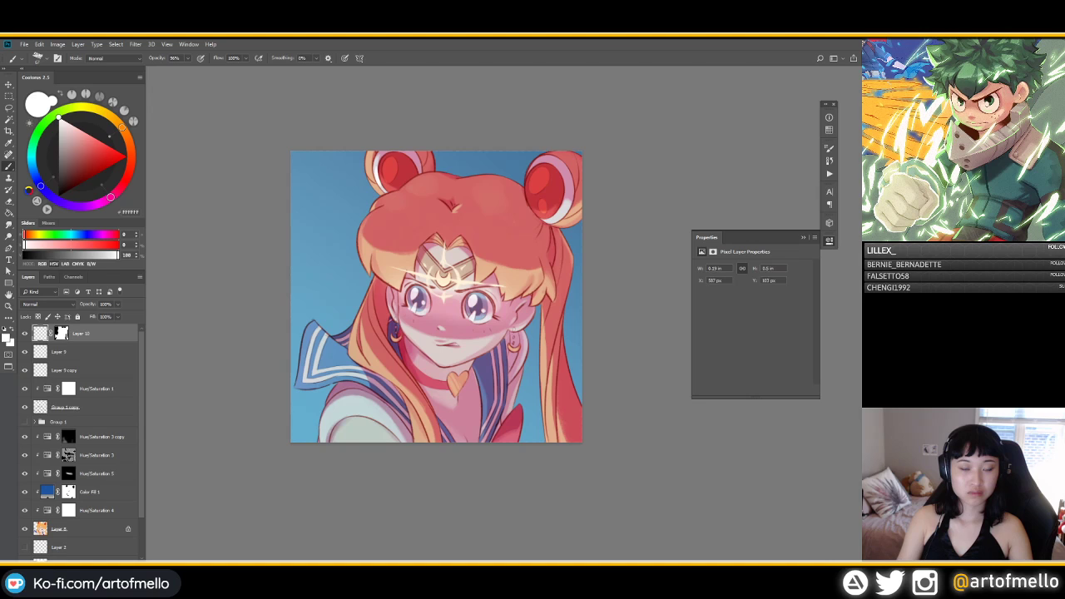
key("ctrl+z")
Step: Paint a white rim highlight on the left hair bun's outer edge and trim it with a small hard eraser
left_click_drag(367, 166, 377, 192)
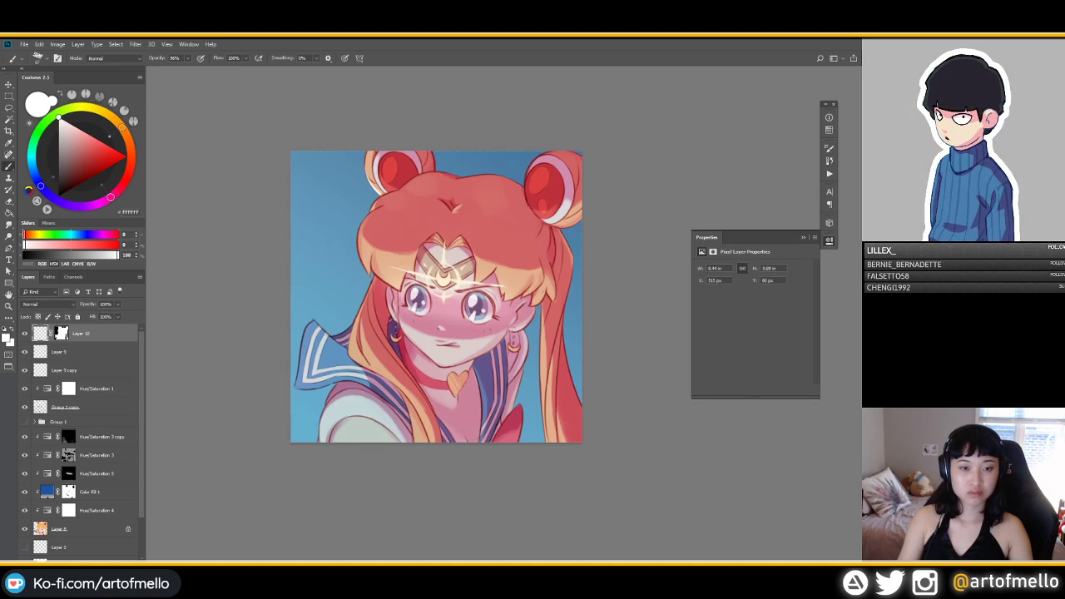
key("e")
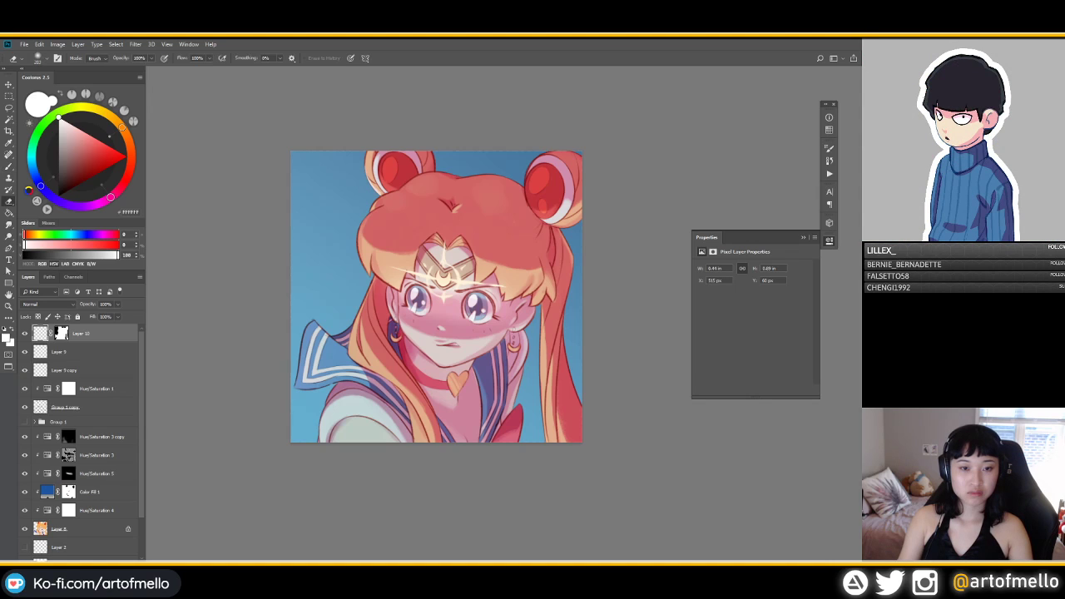
right_click(415, 224)
left_click(662, 377)
left_click_drag(403, 155, 378, 155, "alt")
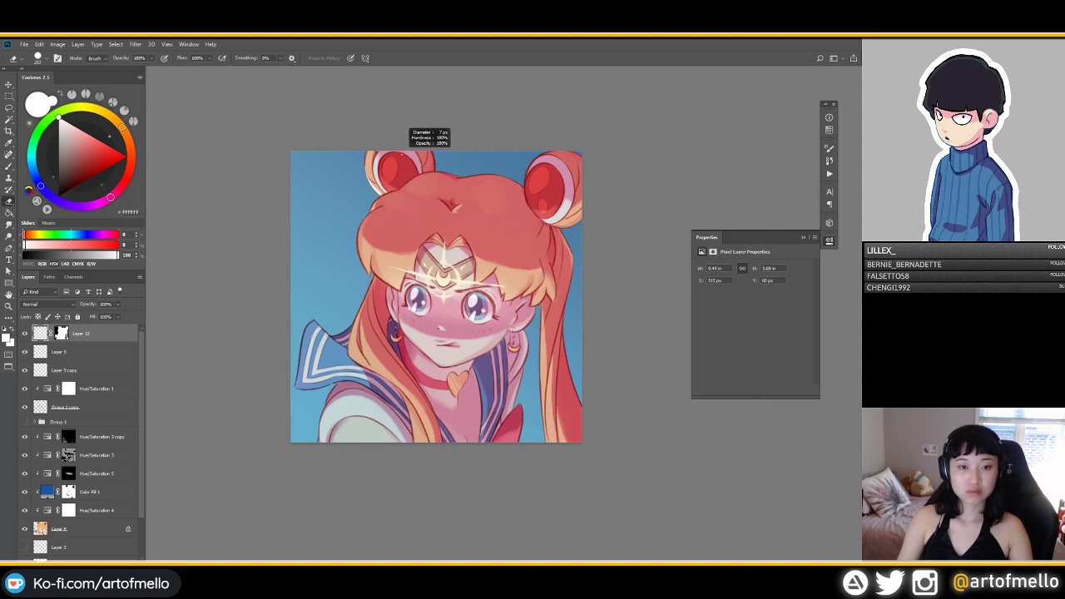
Step: Paint light peach highlights on the choker's heart pendant, undoing the stroke that misses
key("b")
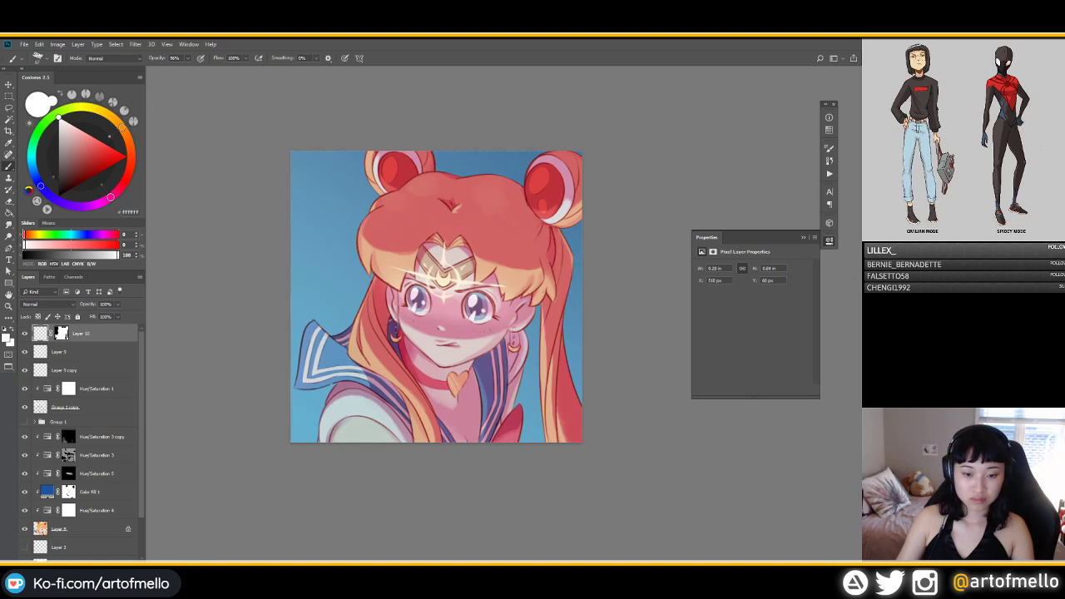
left_click(80, 140)
left_click(79, 130)
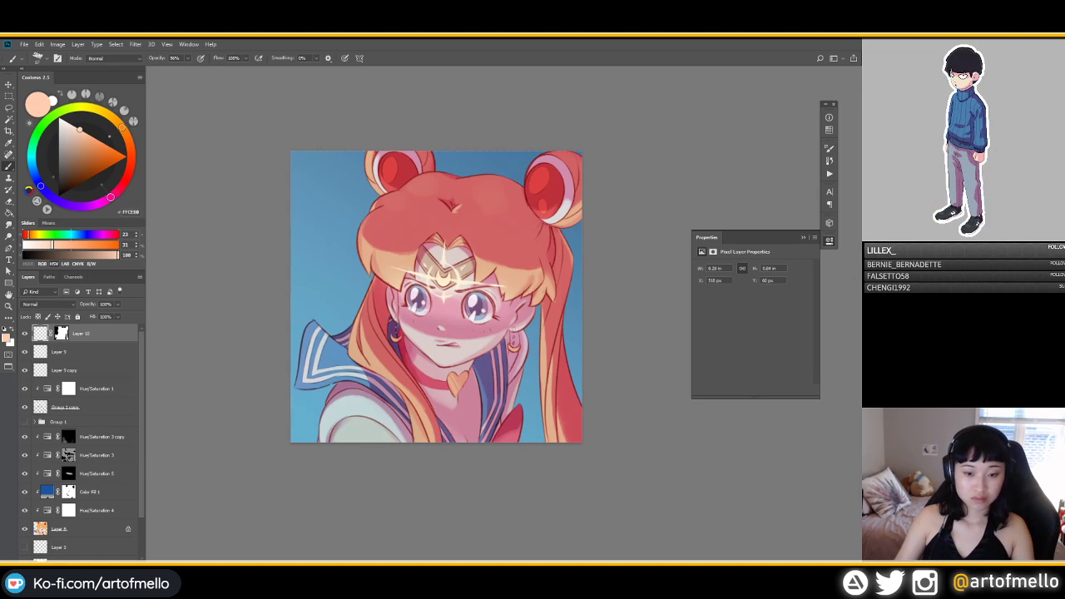
left_click_drag(455, 378, 451, 392)
key("ctrl+z")
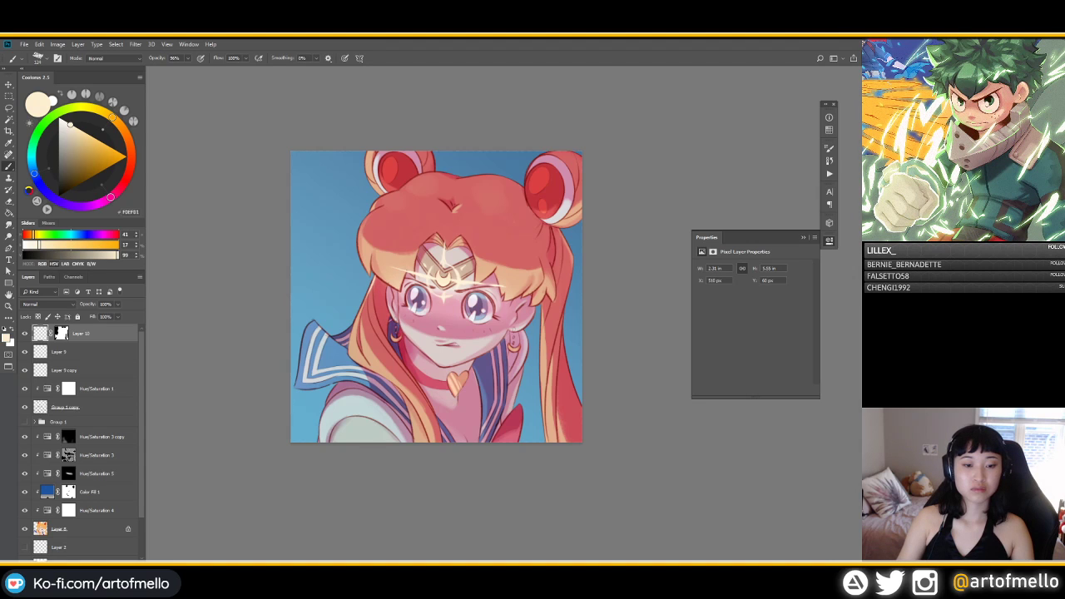
Step: Paint cream highlights along the left ponytail beside the collar, blending with colours sampled from the hair
mouse_move(356, 335)
left_mouse_down()
mouse_move(350, 357)
mouse_move(354, 323)
left_mouse_up()
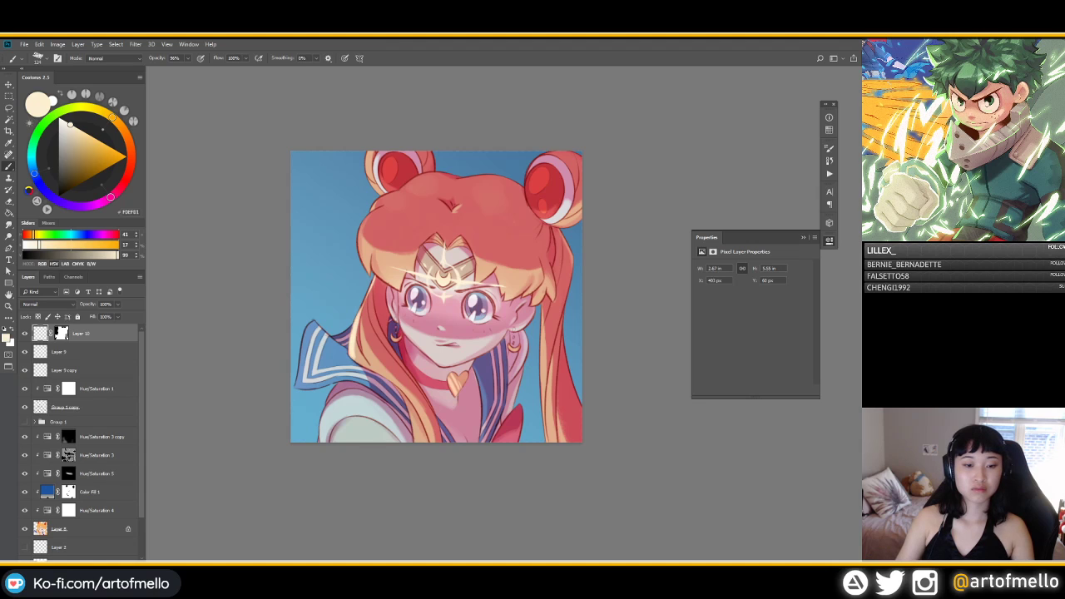
left_click_drag(356, 358, 365, 367)
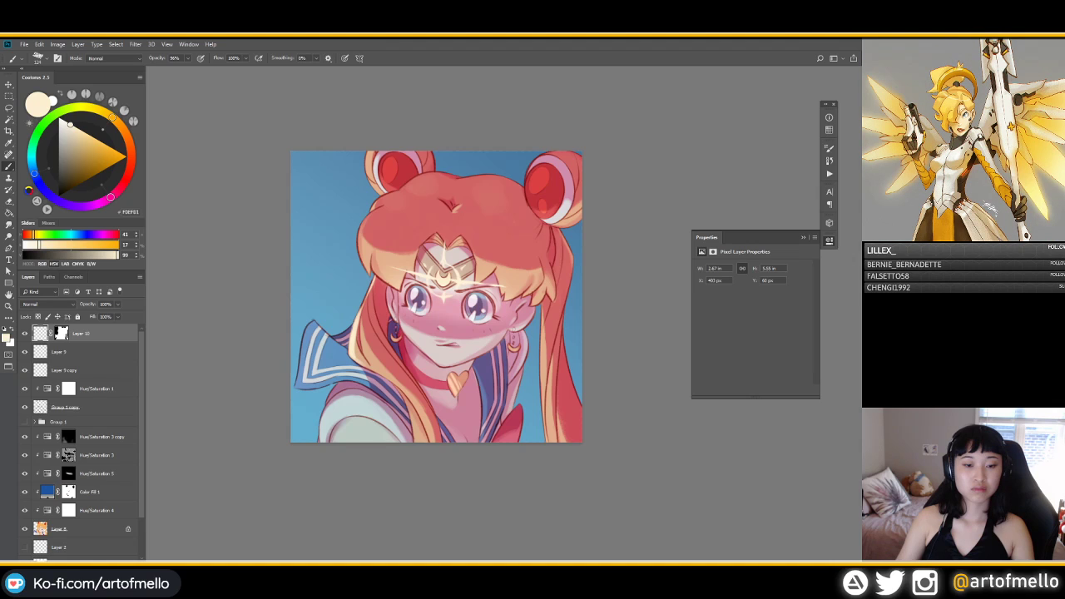
left_click(360, 362, "alt")
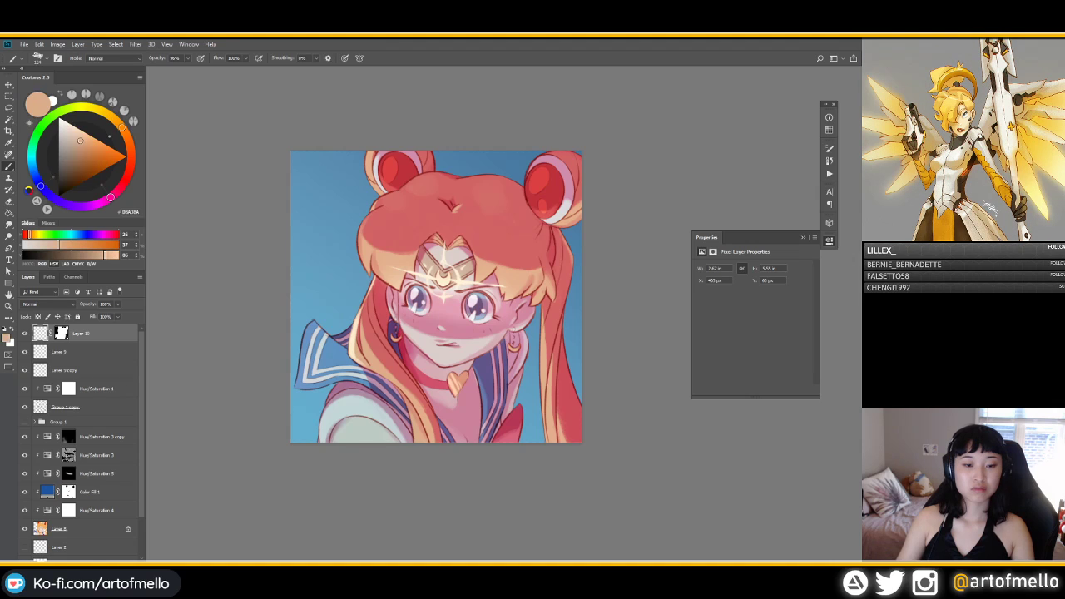
left_click_drag(373, 357, 365, 357, "alt")
left_click(352, 334, "alt")
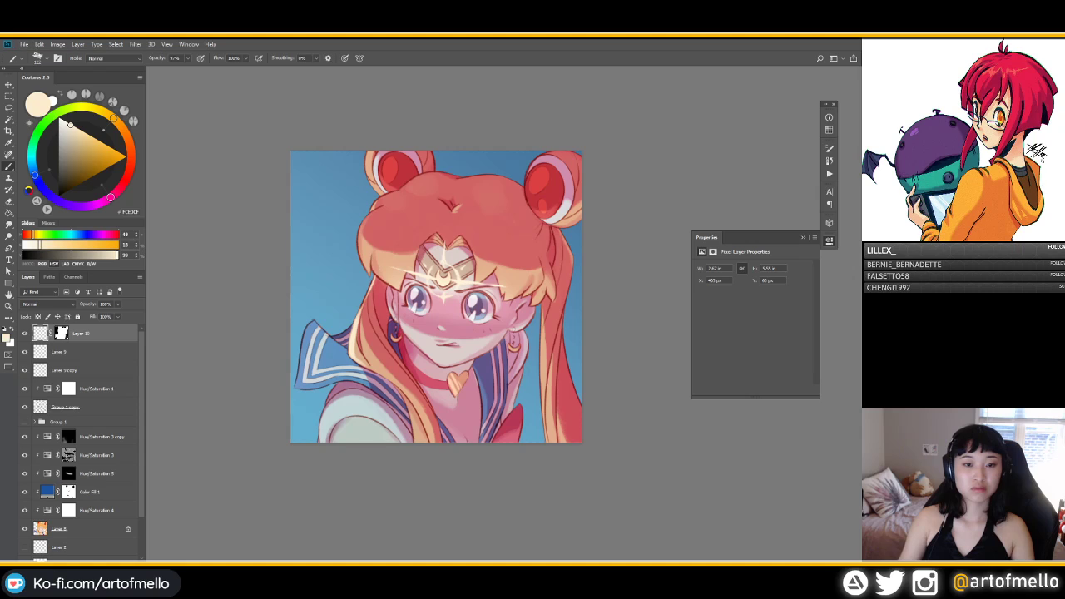
Step: Paint salmon highlight strokes across the fringe with a colour sampled from the hair and trim them with the eraser
left_click(371, 223, "alt")
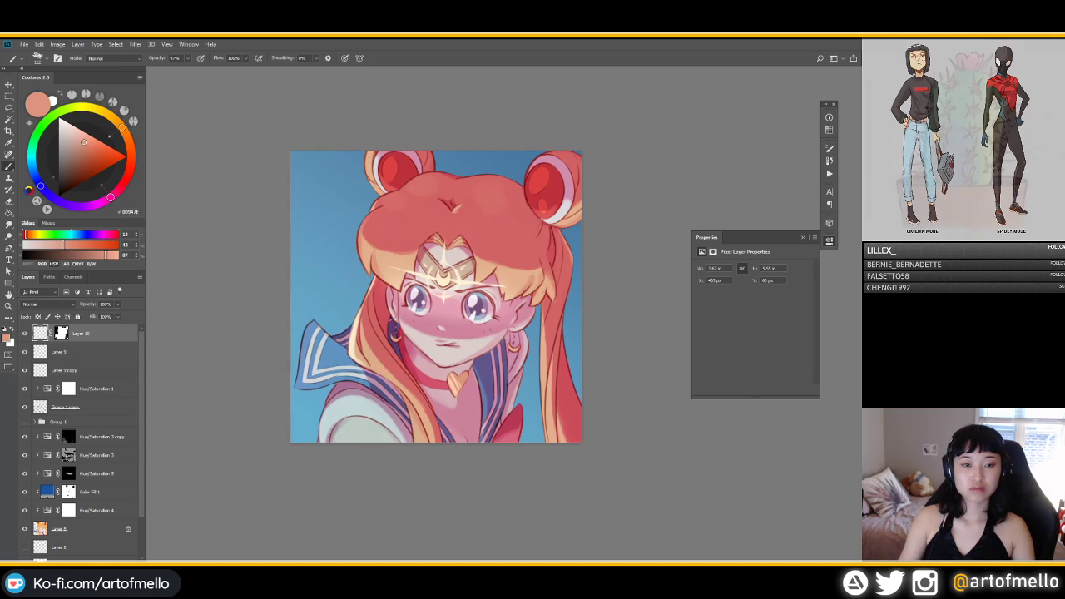
mouse_move(391, 218)
left_mouse_down()
mouse_move(382, 236)
mouse_move(472, 252)
left_mouse_up()
mouse_move(491, 224)
left_mouse_down()
mouse_move(479, 251)
mouse_move(489, 256)
left_mouse_up()
left_click_drag(506, 244, 507, 250)
mouse_move(518, 248)
left_mouse_down()
mouse_move(511, 254)
mouse_move(524, 256)
left_mouse_up()
left_click_drag(539, 246, 531, 256)
key("e")
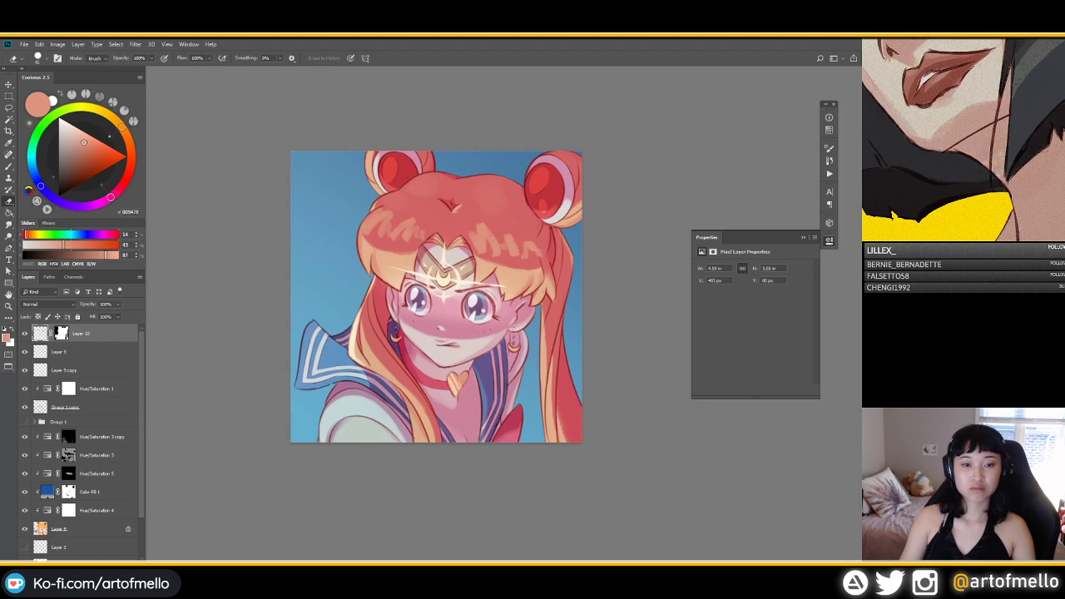
key("b")
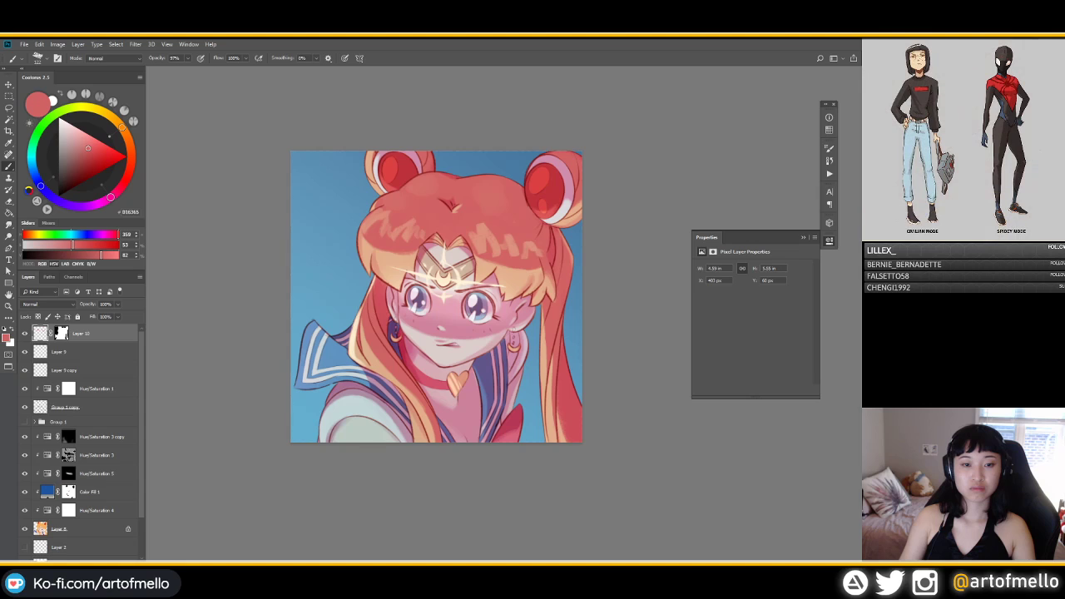
Step: Try salmon and red touch-up strokes on the fringe highlights' left end with colours sampled from the hair
left_click(381, 229, "alt")
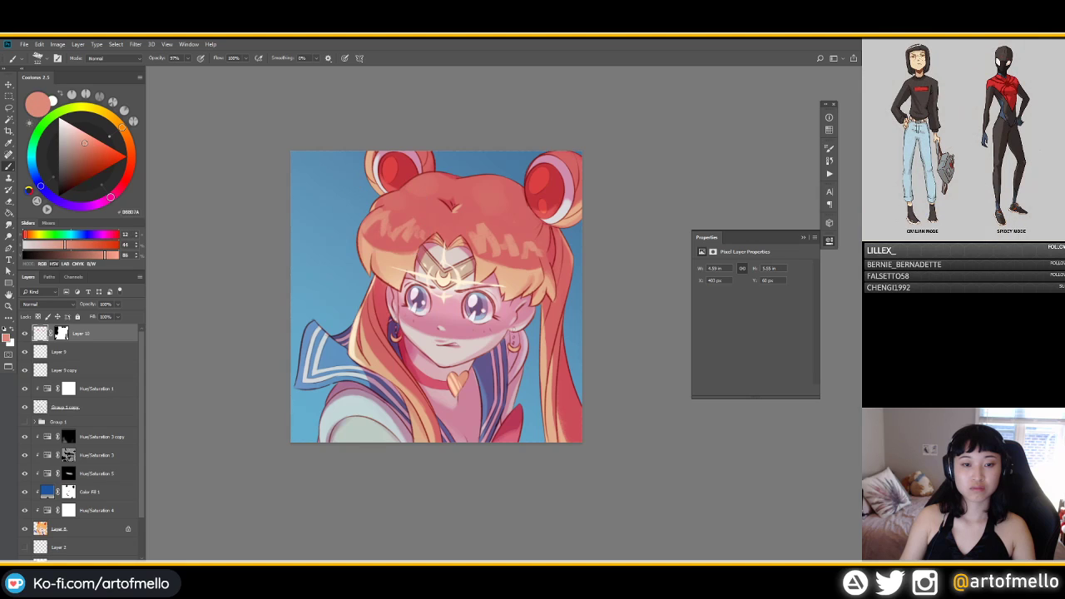
left_click_drag(391, 218, 389, 234)
left_click(385, 232, "alt")
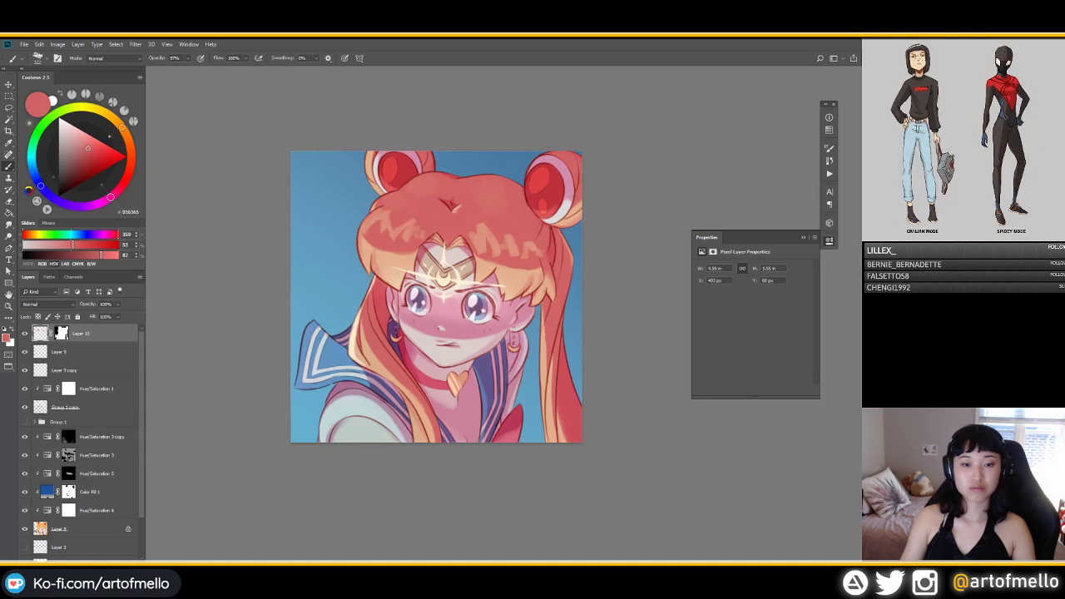
left_click_drag(406, 230, 402, 238)
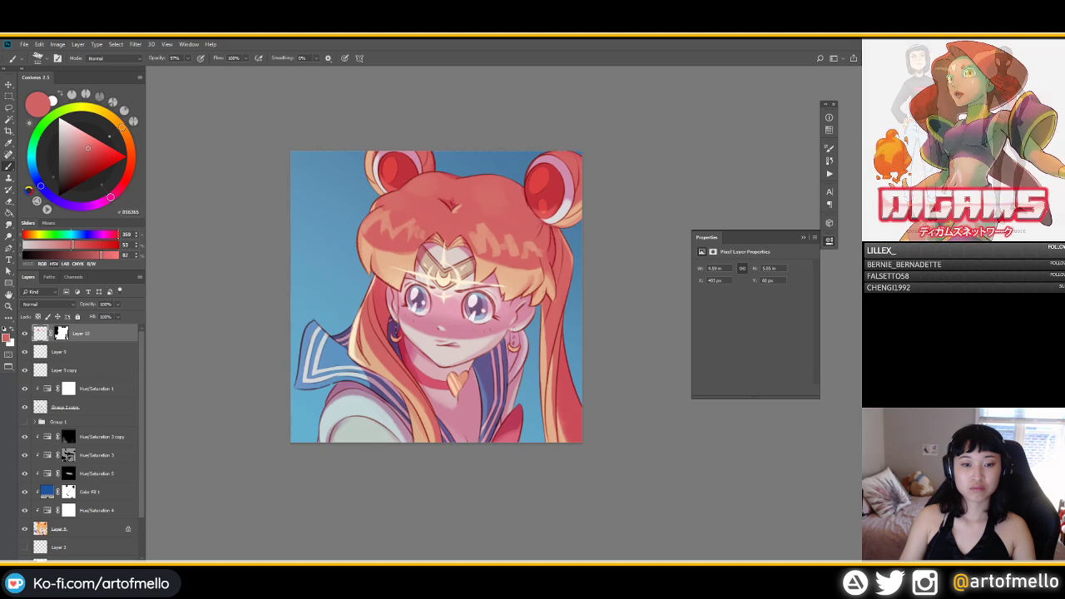
left_click(397, 226, "alt")
left_click_drag(406, 220, 400, 227)
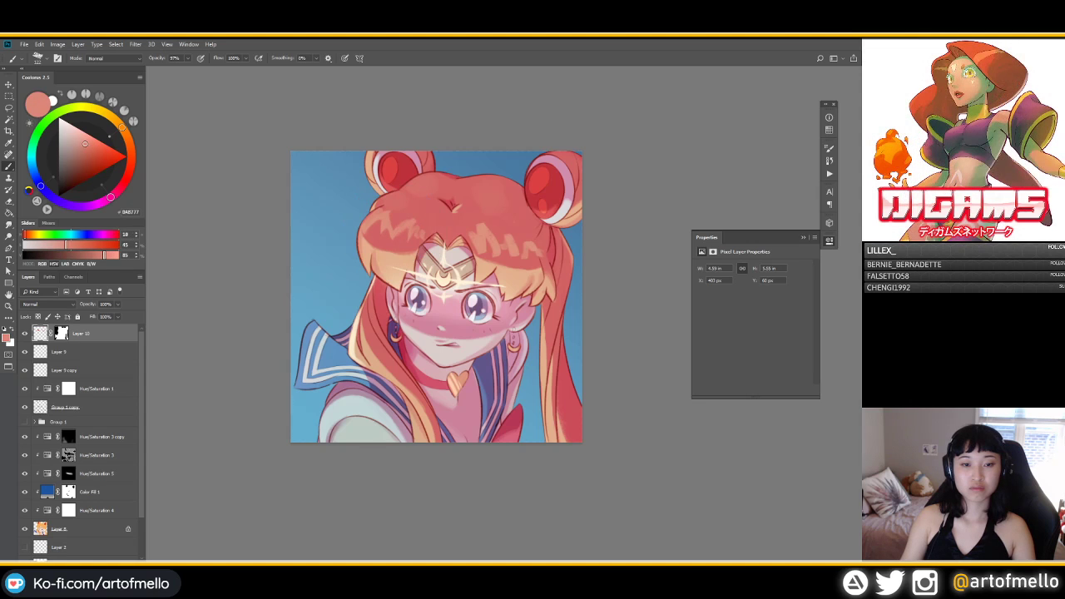
left_click(402, 218, "alt")
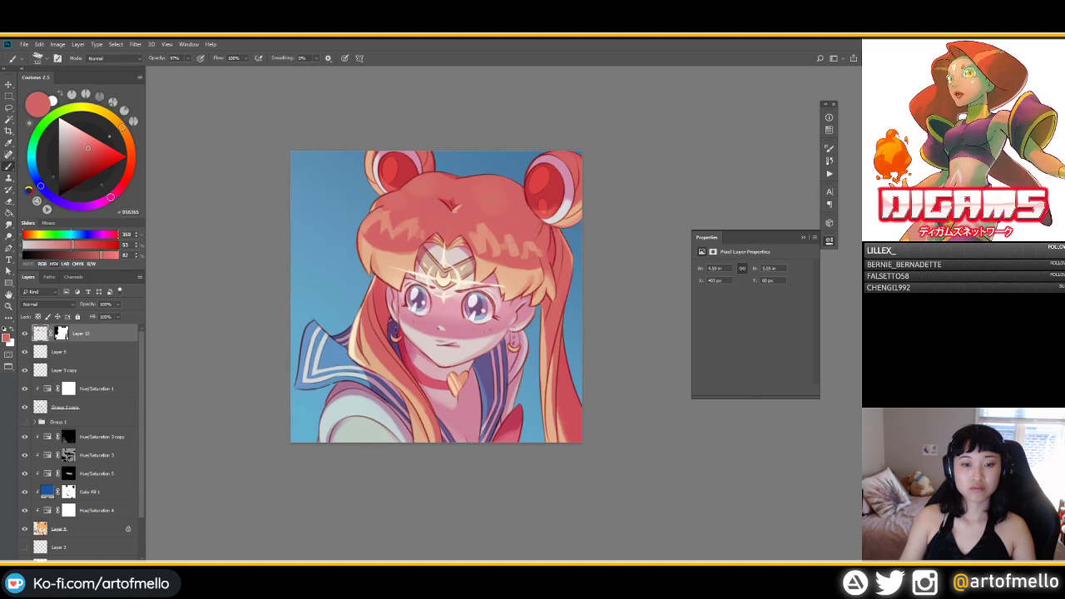
left_click(399, 224, "alt")
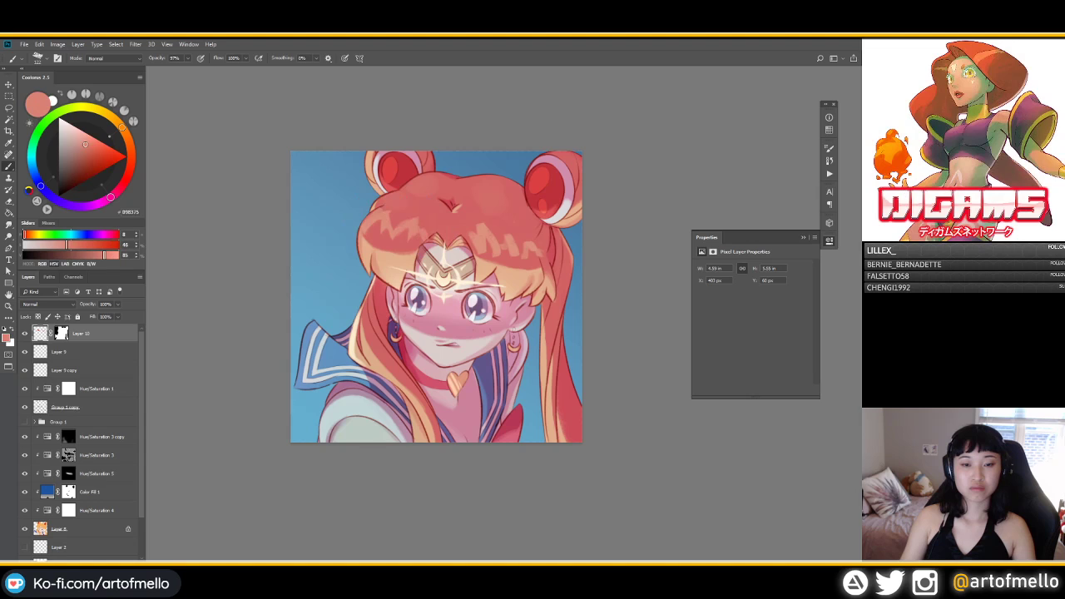
Step: Erase the salmon highlight strokes across the whole fringe with a large eraser
key("e")
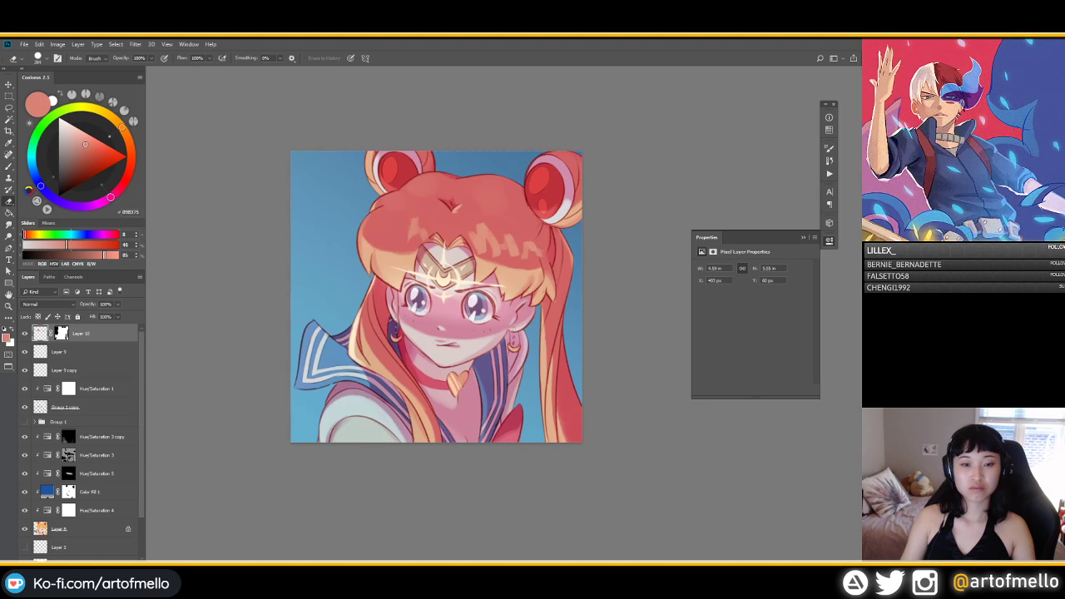
mouse_move(412, 223)
left_mouse_down()
mouse_move(426, 240)
mouse_move(532, 252)
left_mouse_up()
key("b")
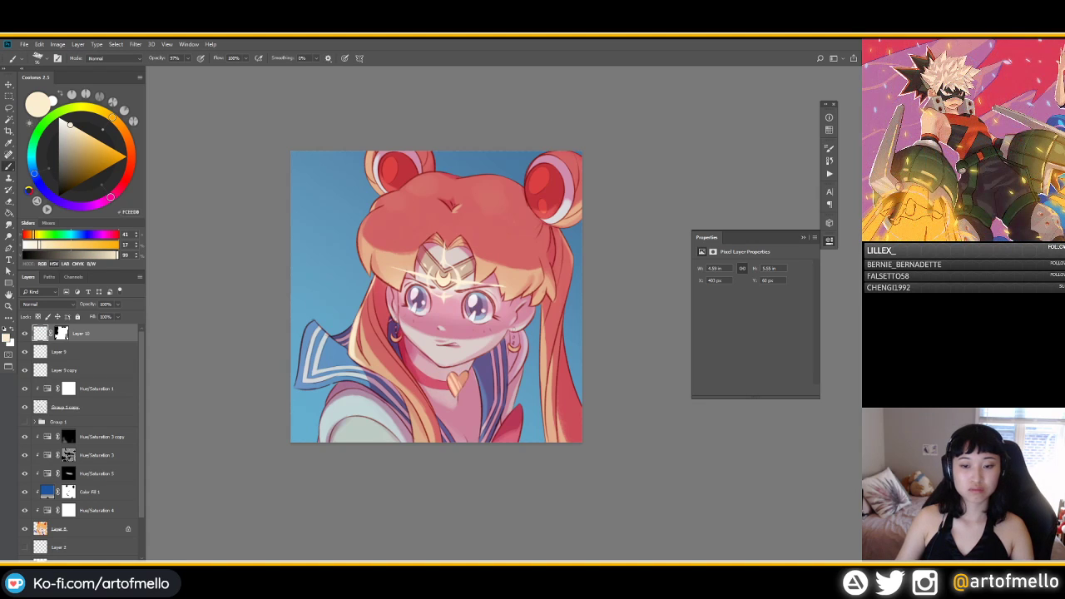
Step: Try thin cream highlight strokes along the right ponytail's inner edge, undoing each one
left_click_drag(544, 327, 541, 397)
key("ctrl+z")
key("ctrl+z")
left_click_drag(543, 333, 540, 398)
key("ctrl+z")
key("ctrl+z")
key("ctrl+z")
Step: Try longer cream highlights down the middle of the right ponytail's inner edge and erase them
left_click_drag(543, 360, 541, 413)
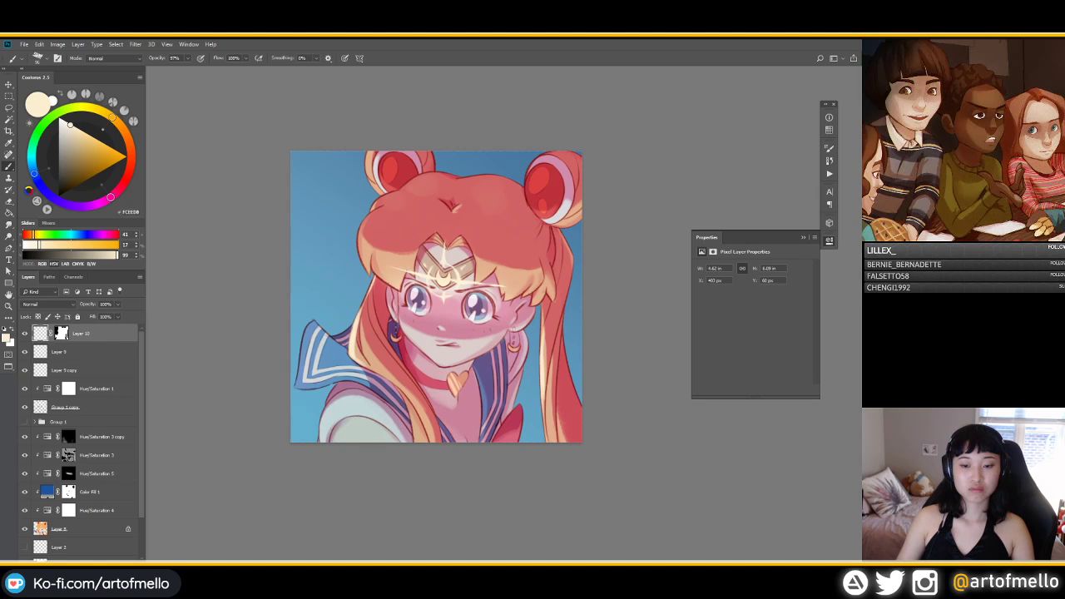
left_click_drag(542, 339, 540, 404)
key("ctrl+z")
left_click_drag(544, 329, 540, 410)
key("e")
left_click_drag(542, 359, 542, 411)
key("b")
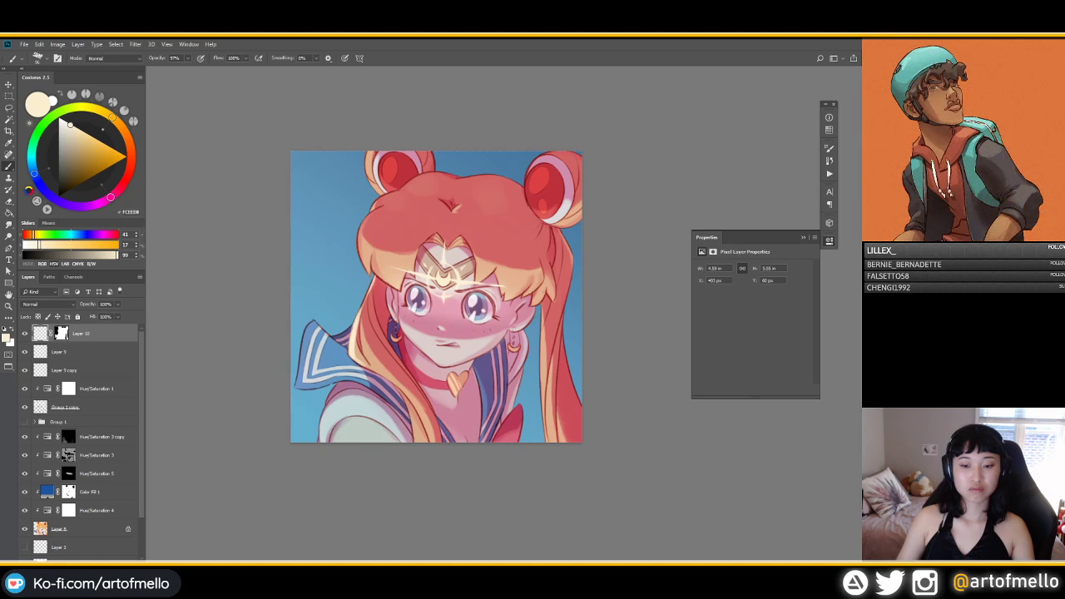
Step: Try a cream highlight along the right ponytail's lower strand down to the canvas edge, and undo it
left_click_drag(549, 391, 549, 440)
key("ctrl+z")
left_click_drag(543, 316, 549, 441)
key("ctrl+z")
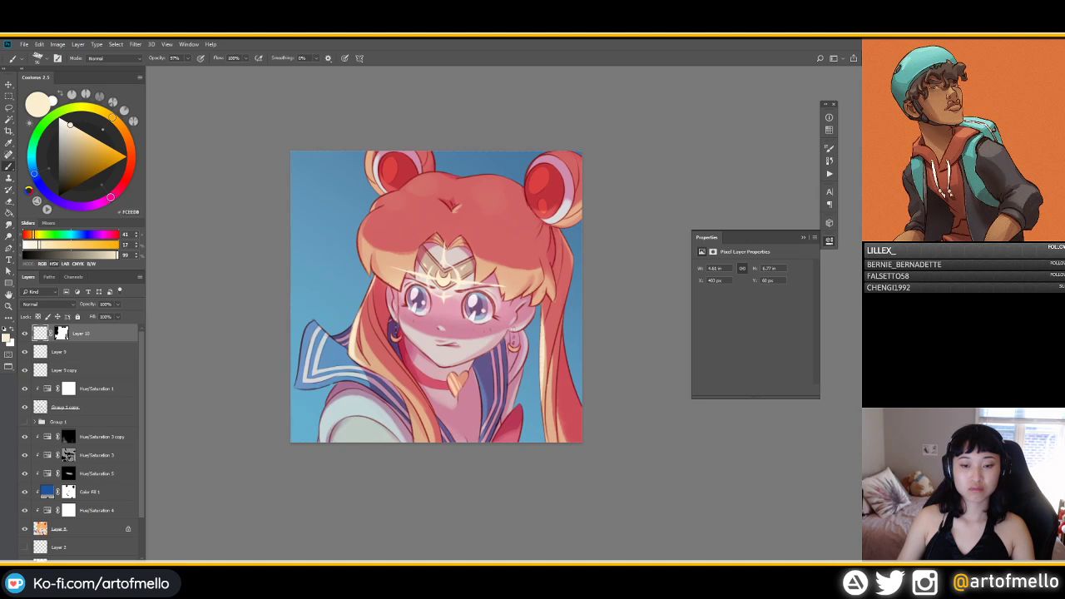
left_click_drag(545, 378, 550, 443)
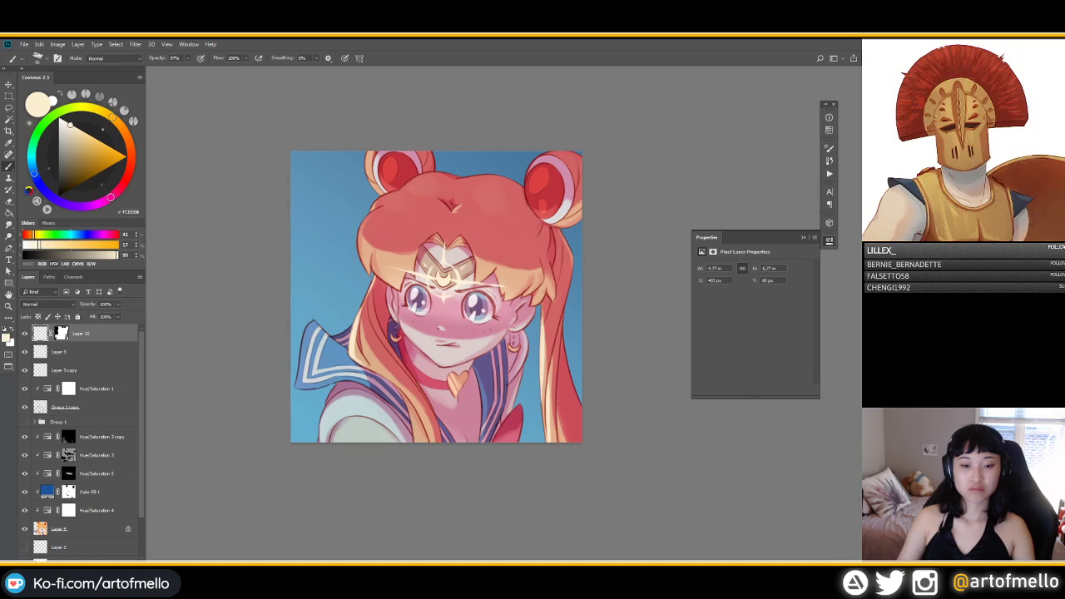
key("ctrl+z")
key("ctrl+z")
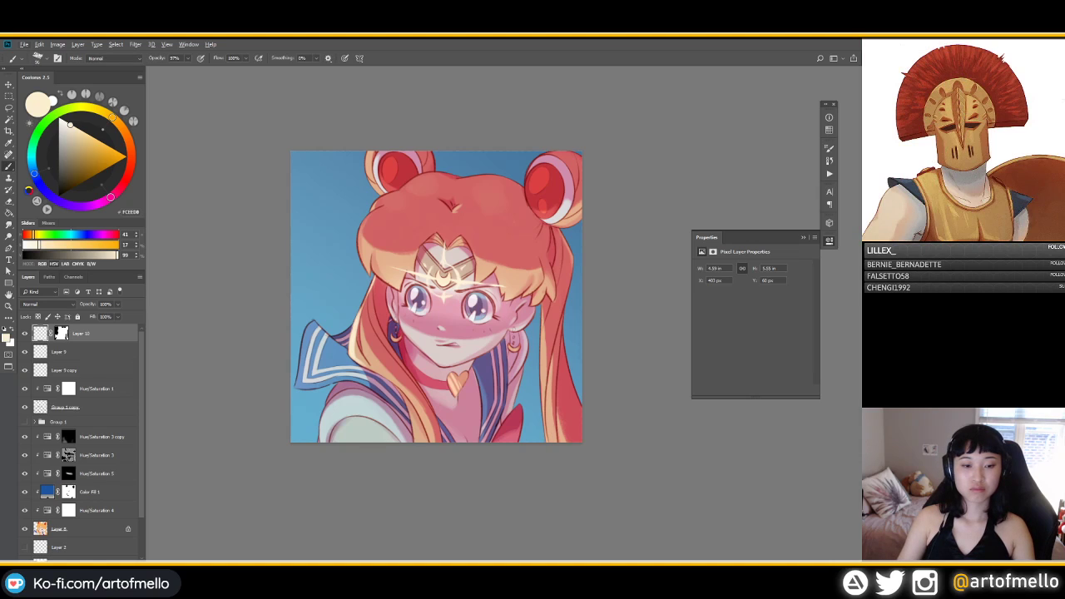
Step: Paint a near-white highlight on the left collar flap's stripe near its upper corner, undoing the darker first stroke
left_click(323, 354, "alt")
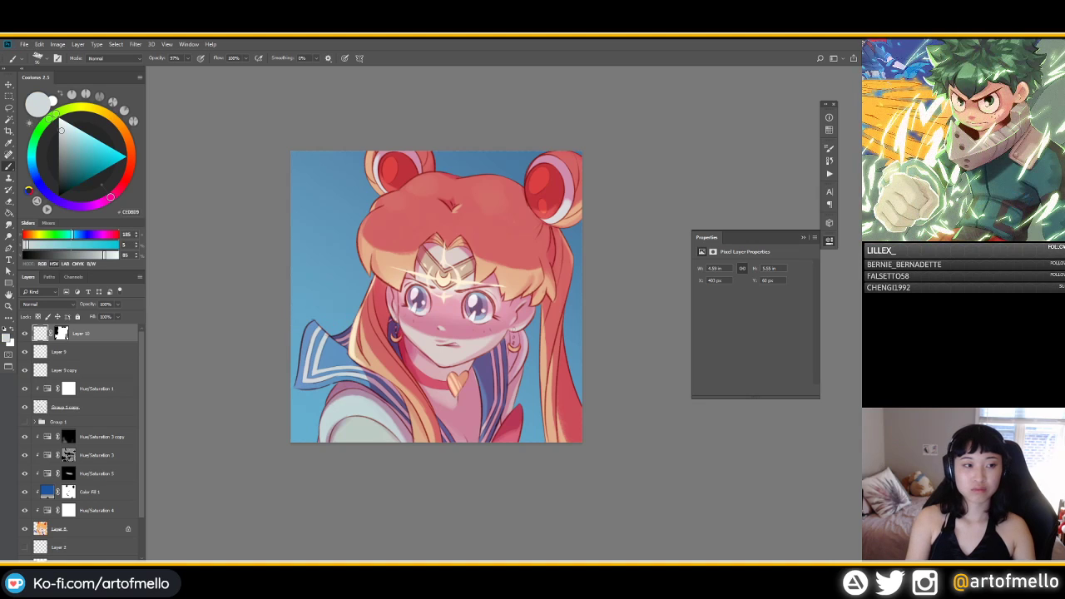
left_click(62, 124)
left_click_drag(327, 334, 323, 349)
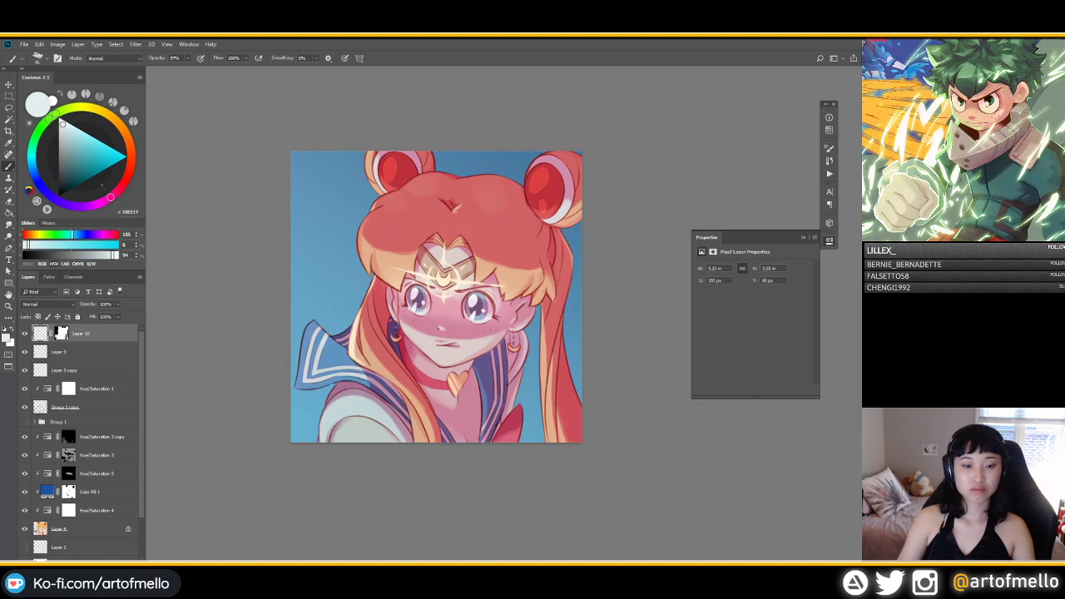
key("ctrl+z")
left_click(60, 121)
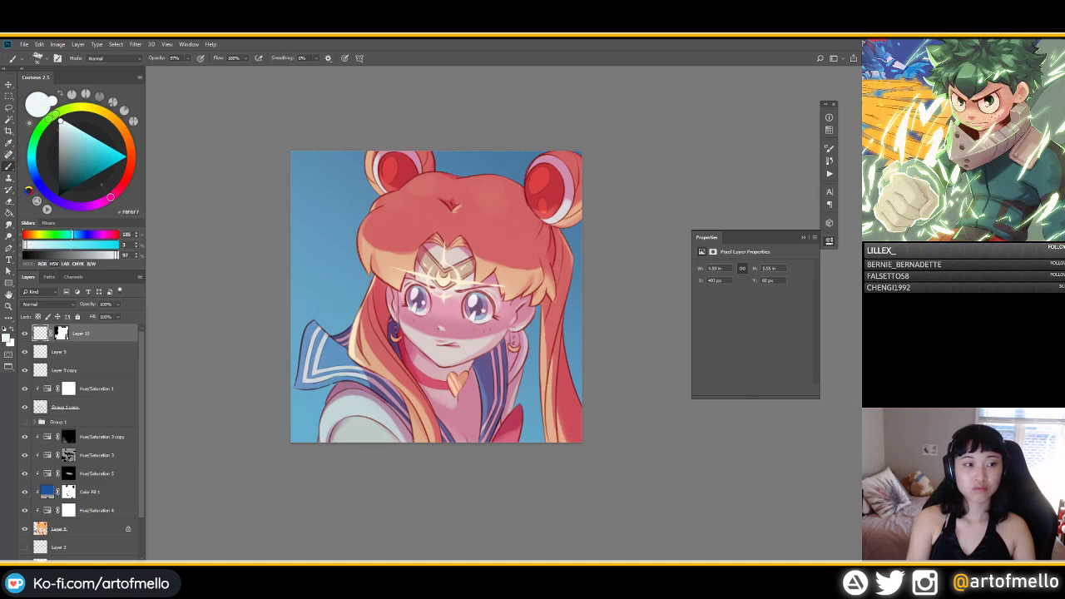
right_click(317, 330, "alt")
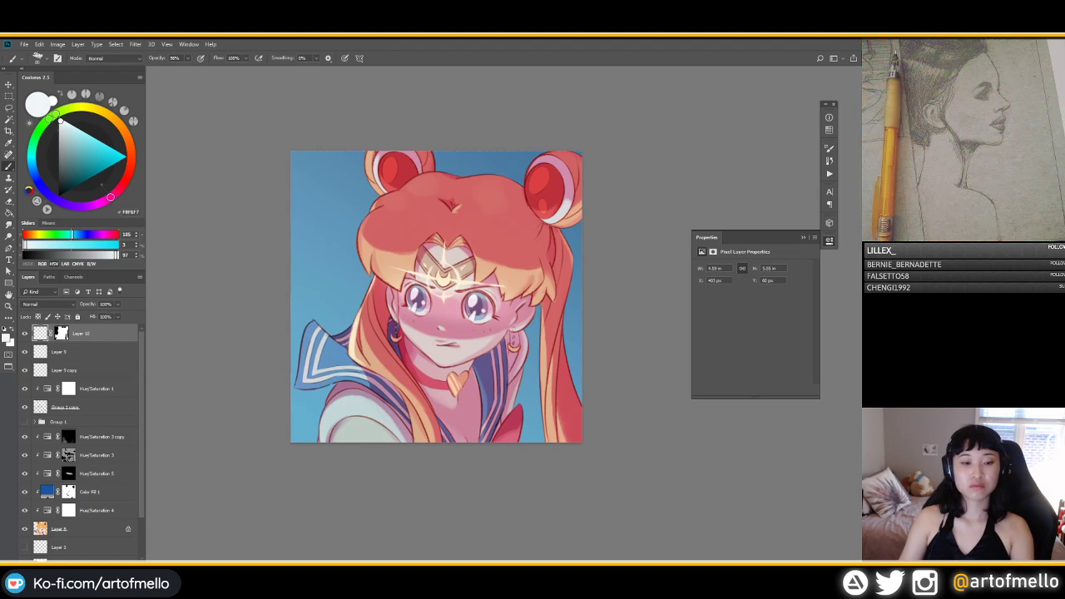
left_click_drag(326, 348, 314, 327)
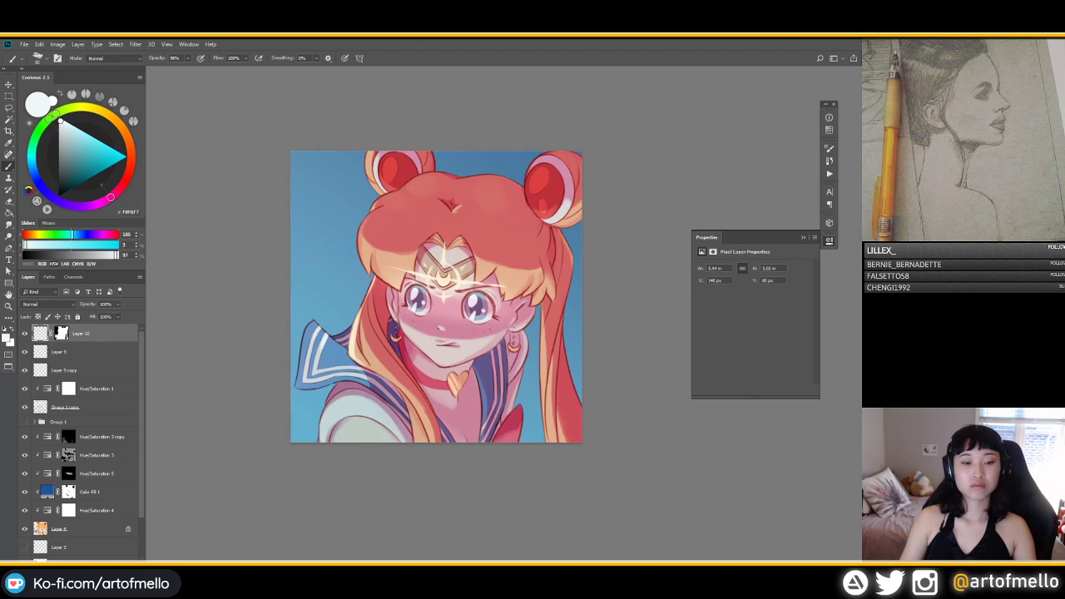
Step: Paint light blue highlights on the left collar flap's upper area, blending with blues sampled from the collar
left_click(319, 340, "alt")
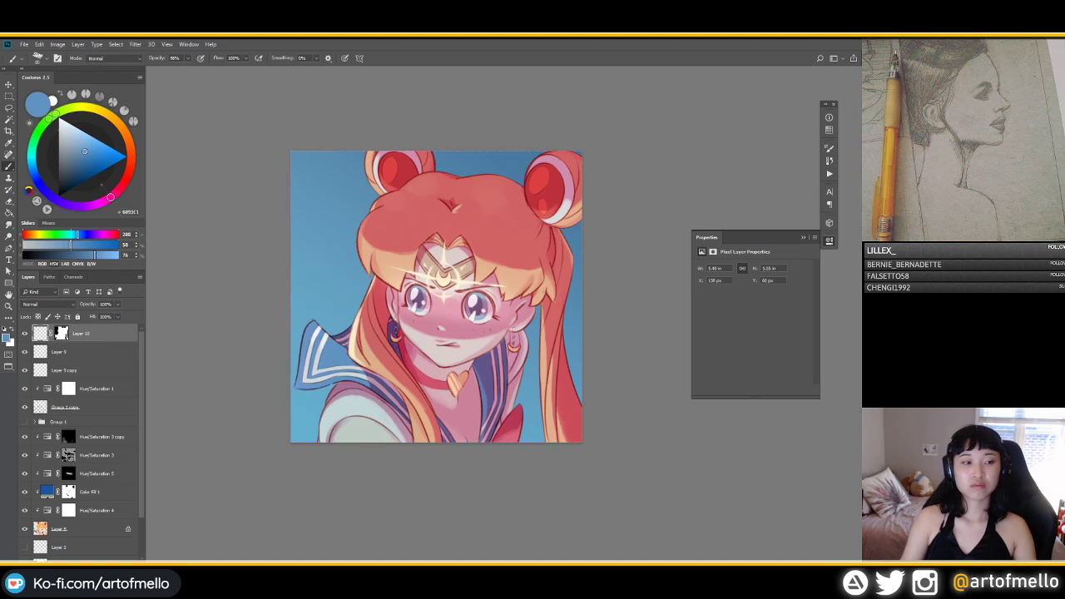
left_click(320, 339, "alt")
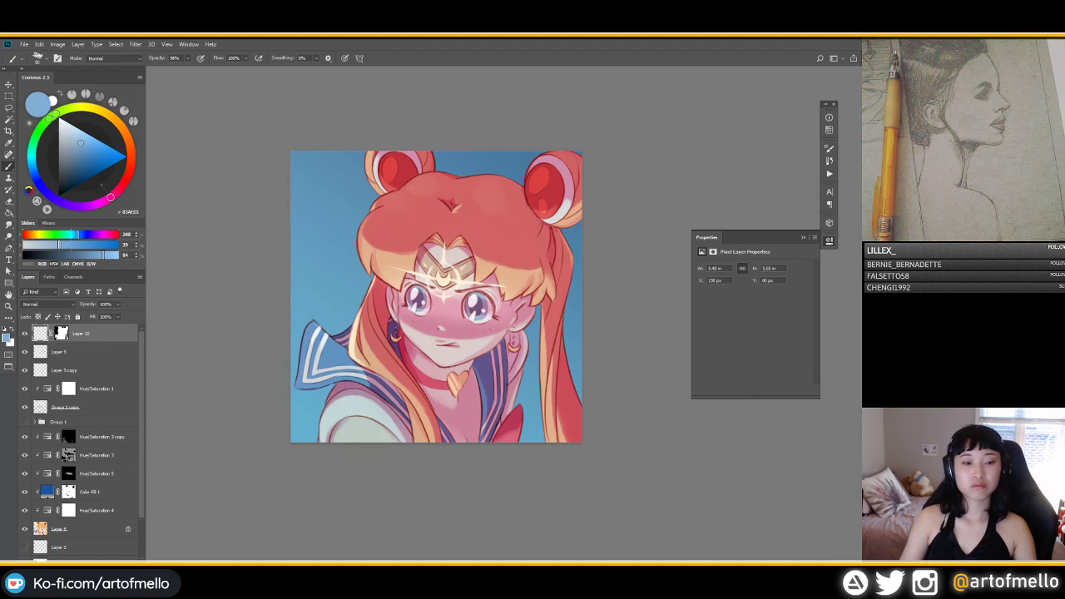
left_click_drag(318, 337, 307, 323)
key("ctrl+z")
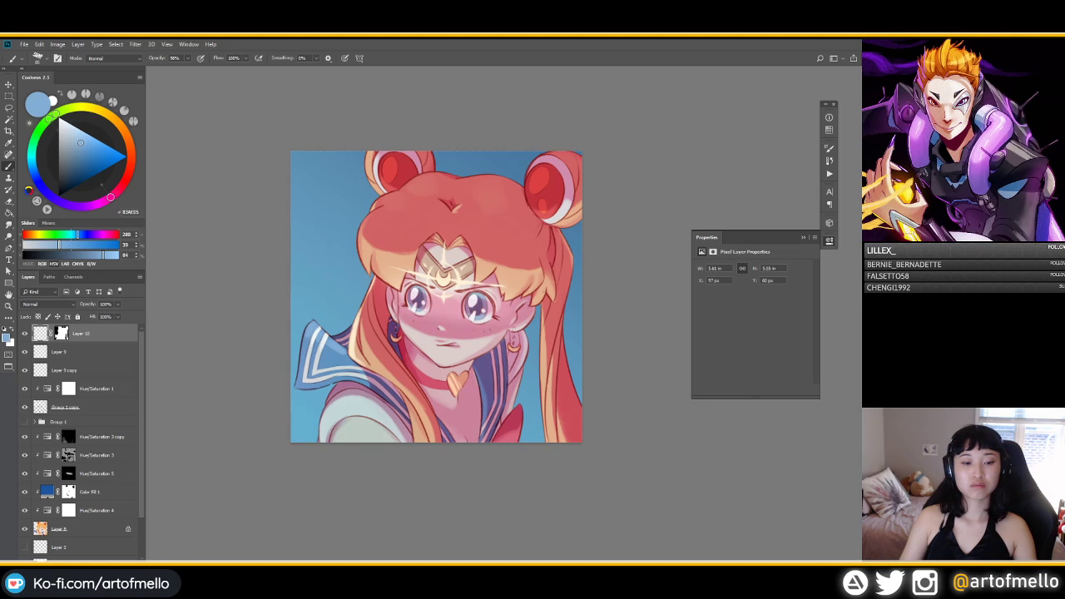
left_click(321, 337, "alt")
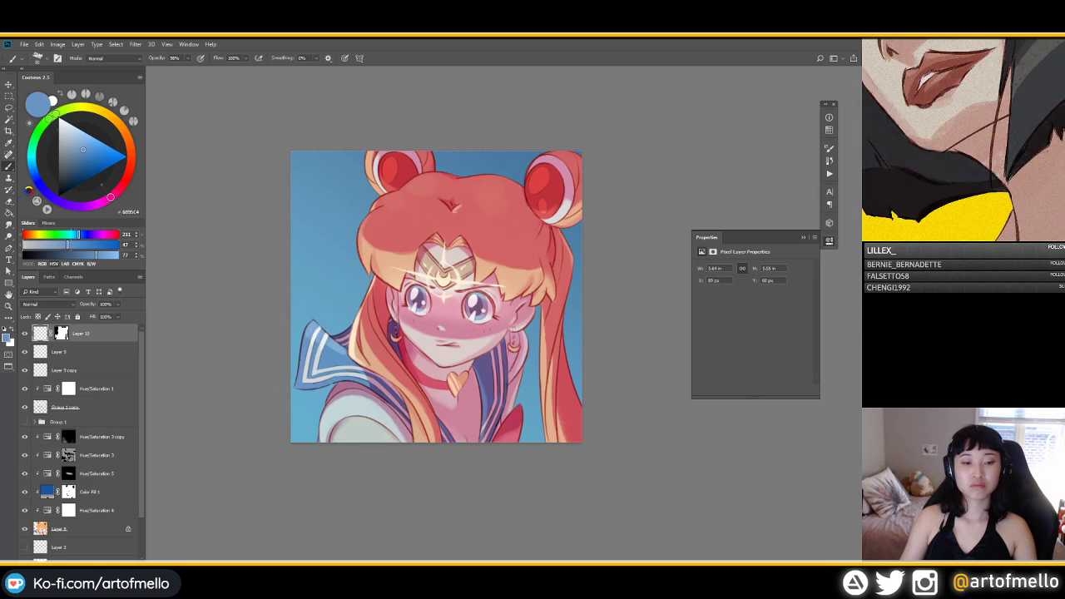
left_click(336, 347, "alt")
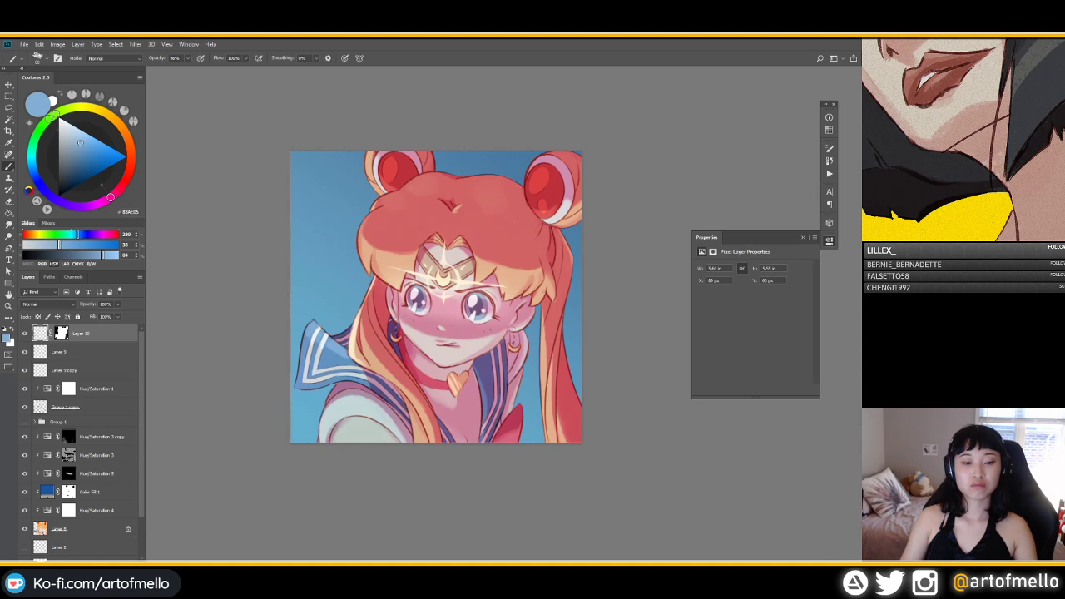
left_click(338, 360, "alt")
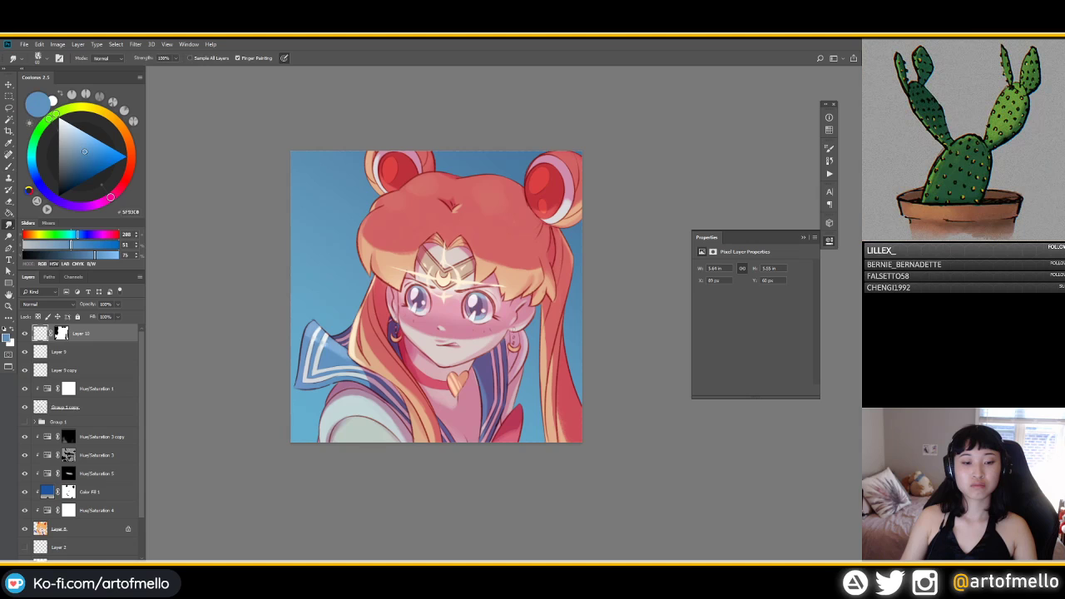
left_click(310, 341, "alt")
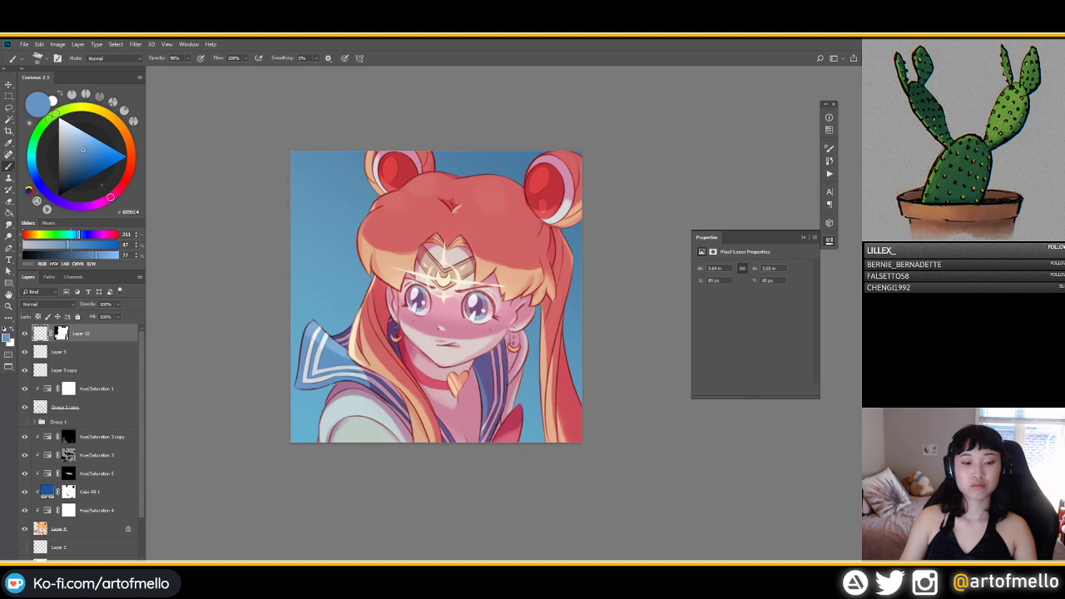
left_click(316, 345, "alt")
left_click(320, 354, "alt")
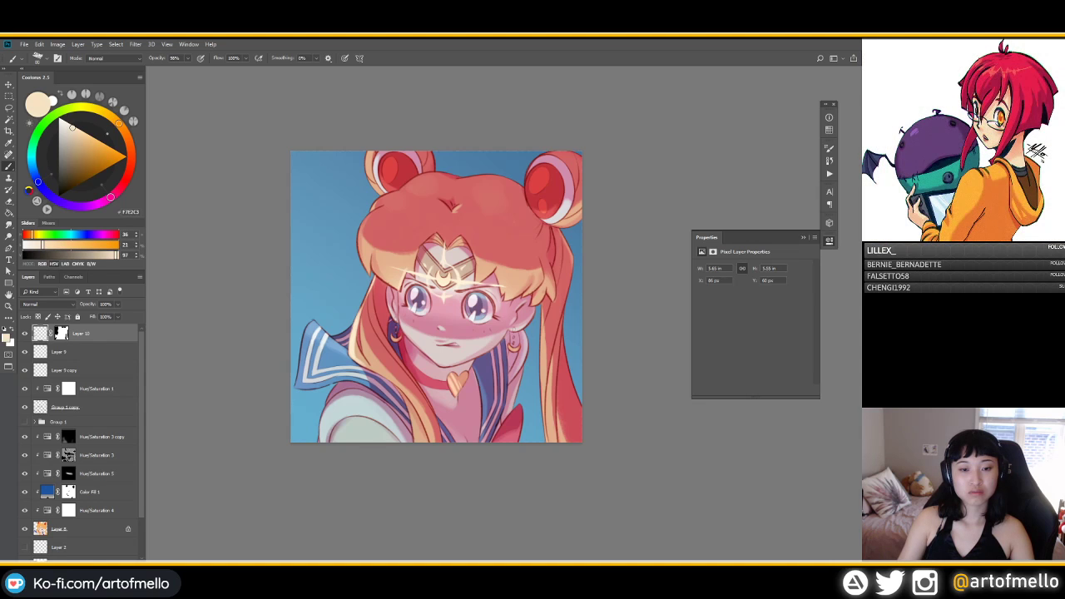
Step: Refine the cream highlights on the fringe beside the tiara sparkle, alternating between the brush and a smaller eraser
key("e")
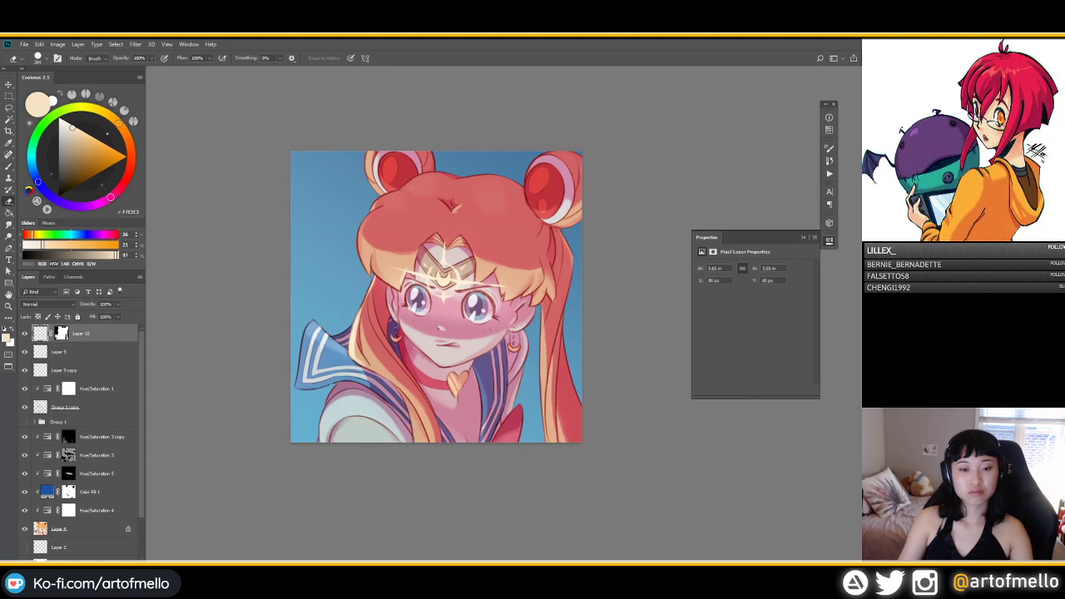
left_click_drag(405, 290, 397, 290)
left_click_drag(397, 290, 385, 289)
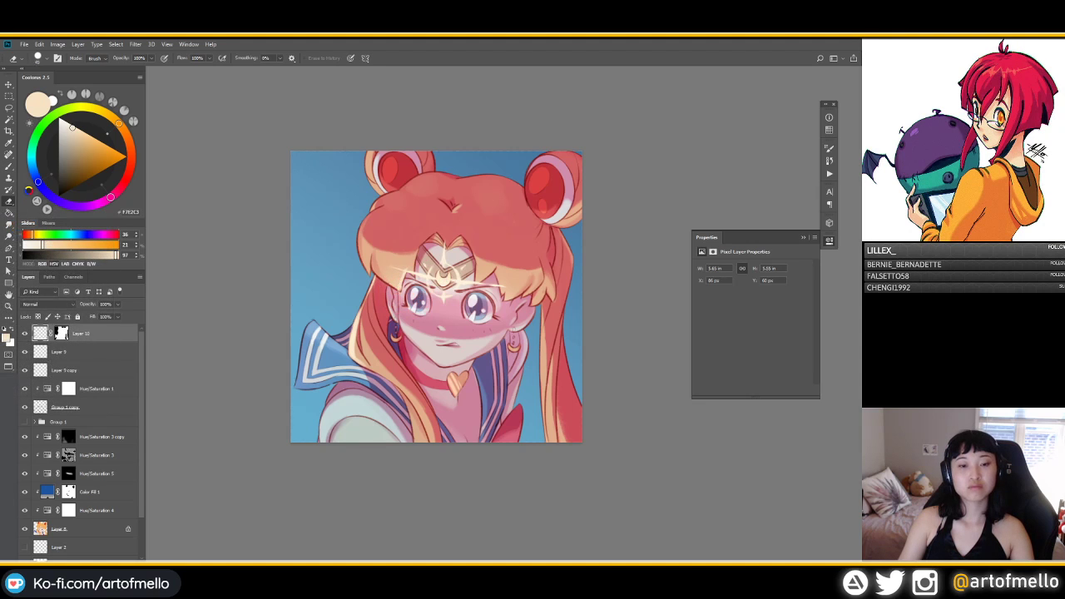
key("b")
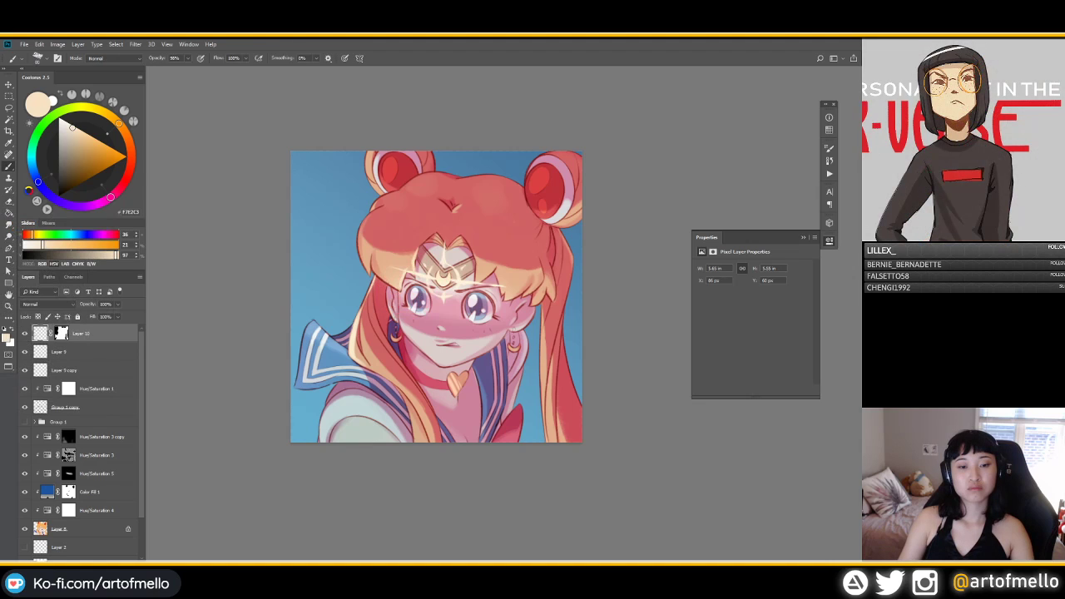
key("e")
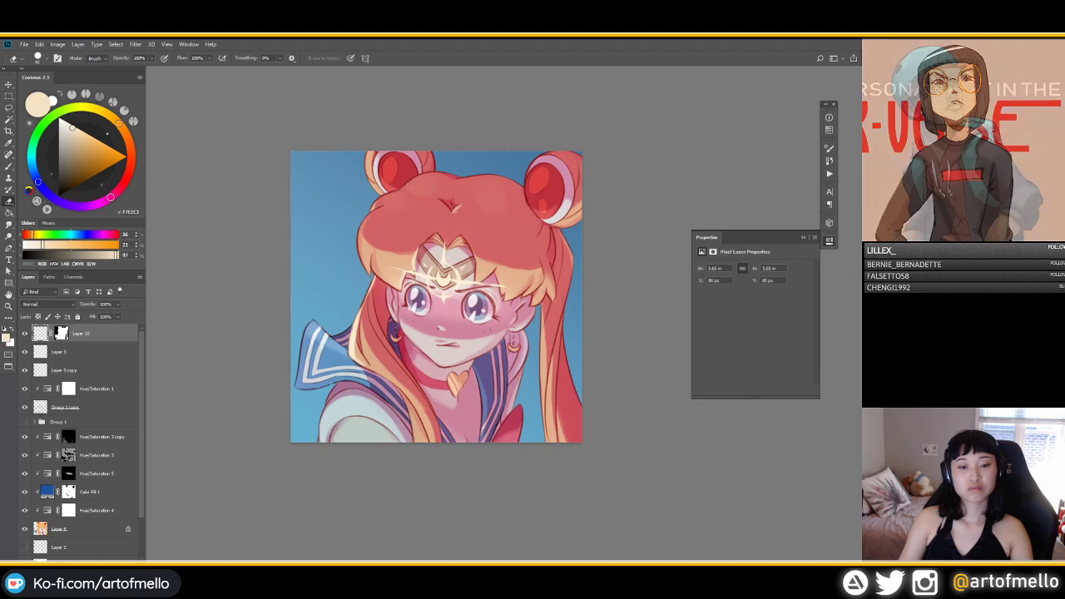
key("b")
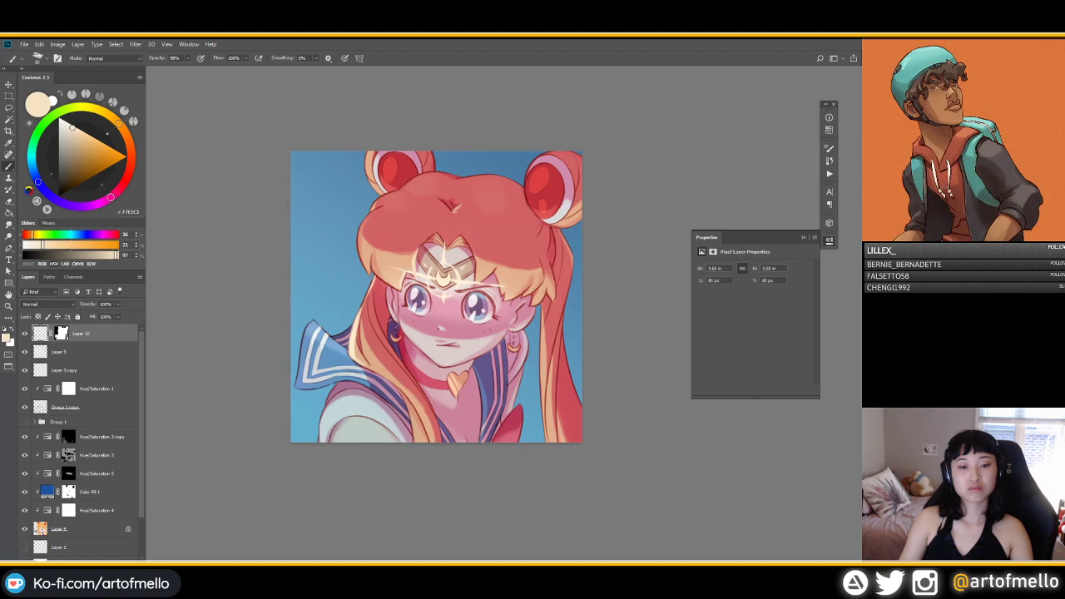
key("e")
key("b")
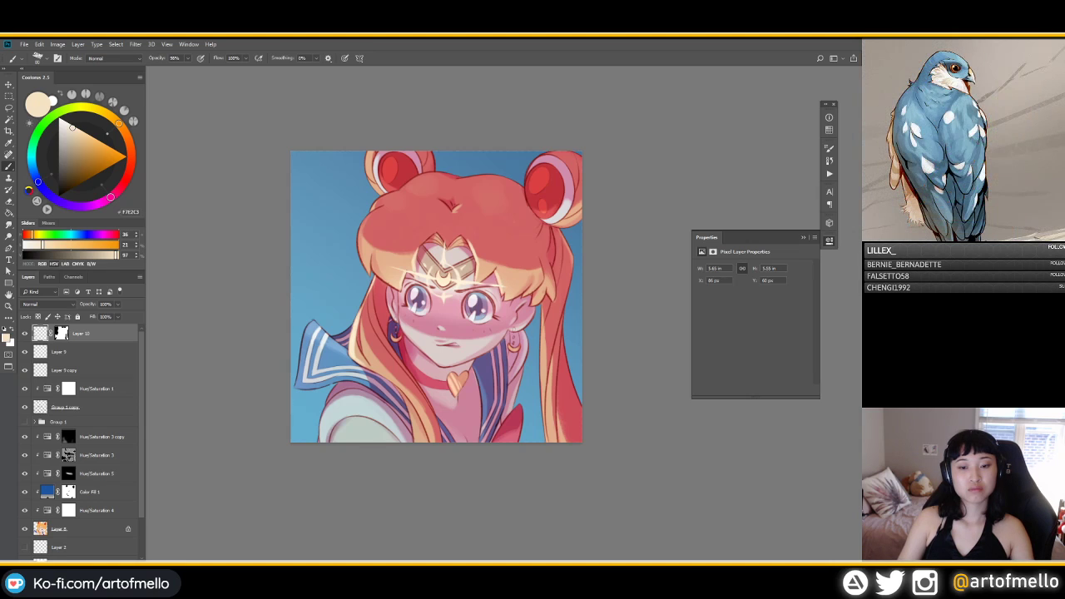
Step: Move Layer 10 with its mask below Layer 9 copy in the layer stack
key("e")
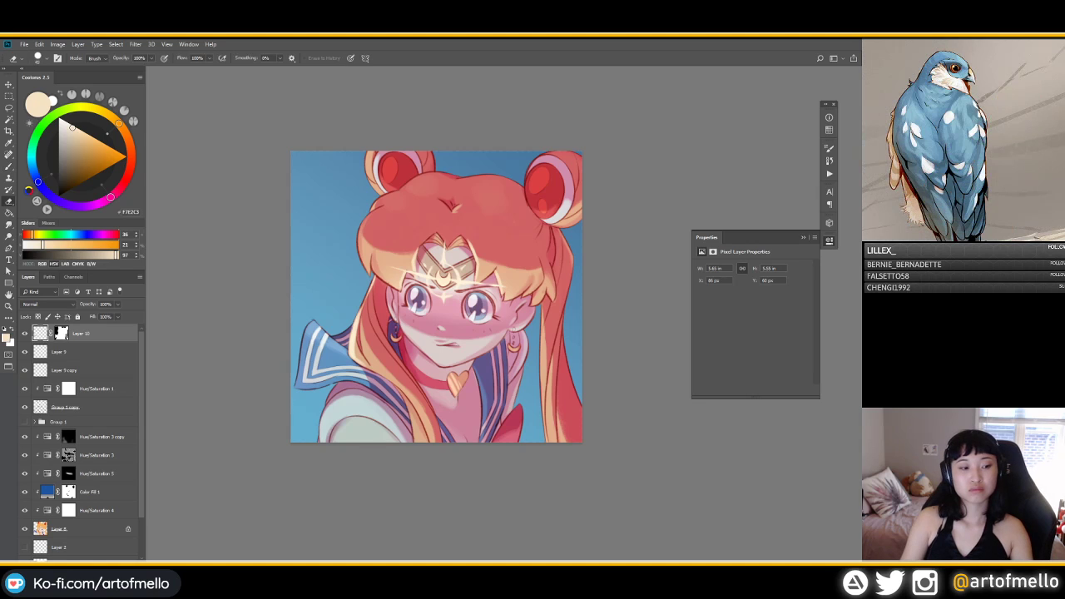
left_click_drag(91, 333, 92, 376)
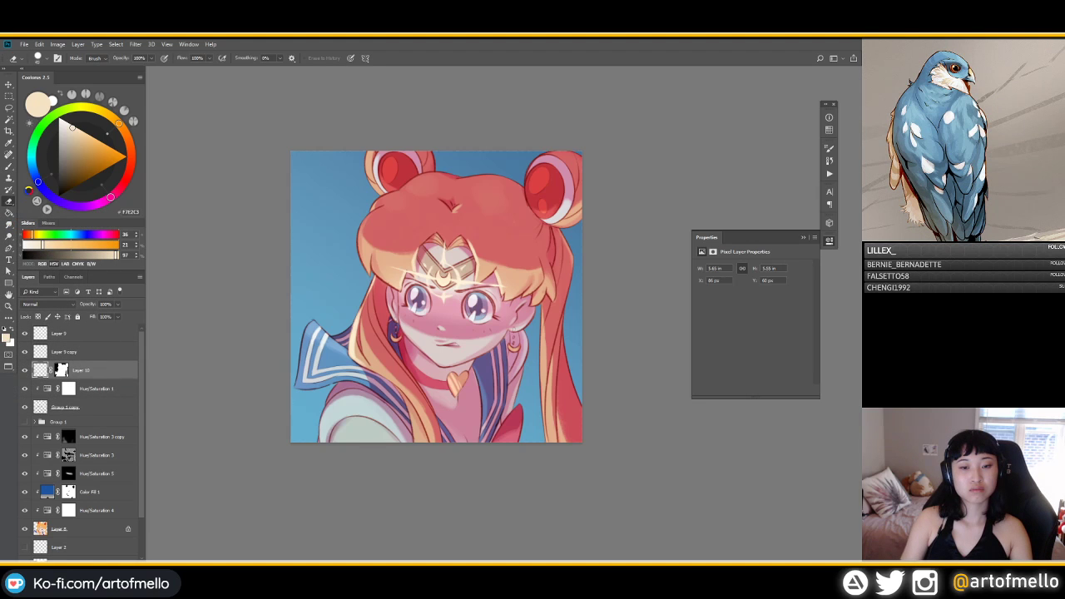
key("b")
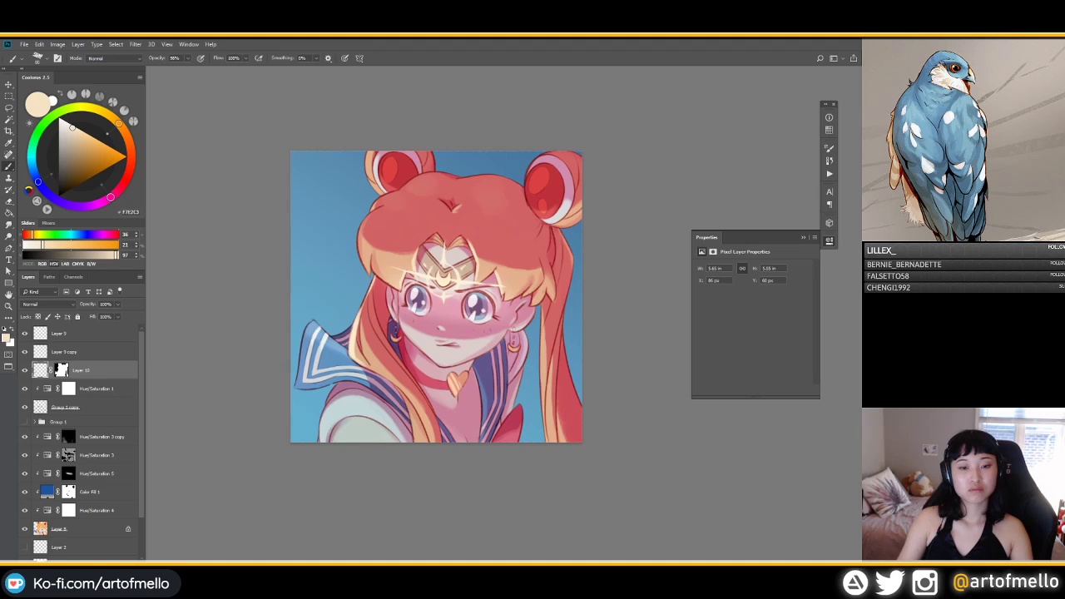
Step: Touch up the cream highlights around the tiara on Layer 10, alternating between painting and erasing
key("e")
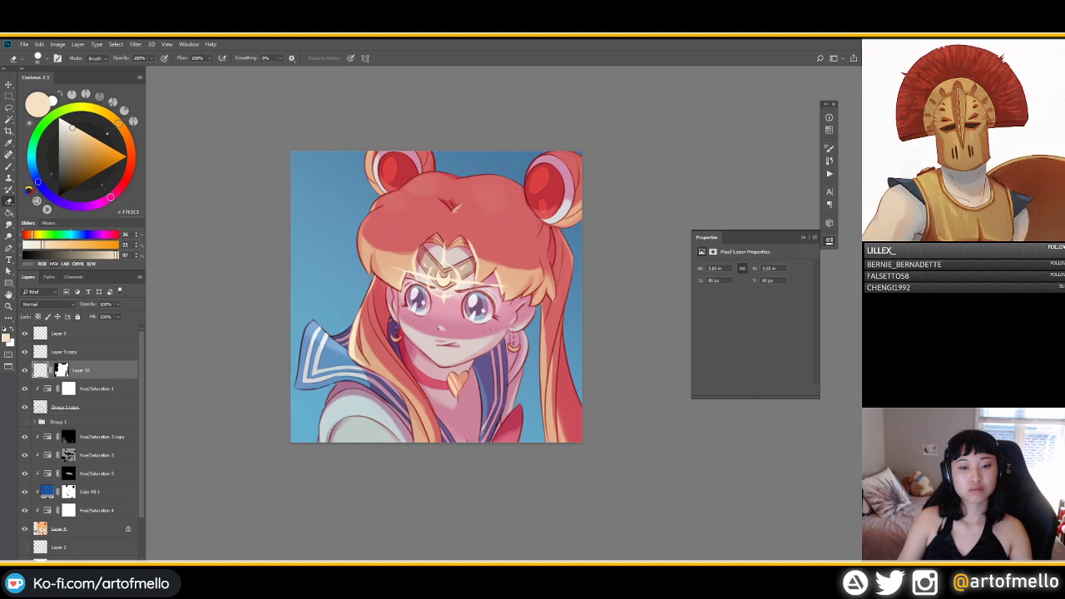
key("b")
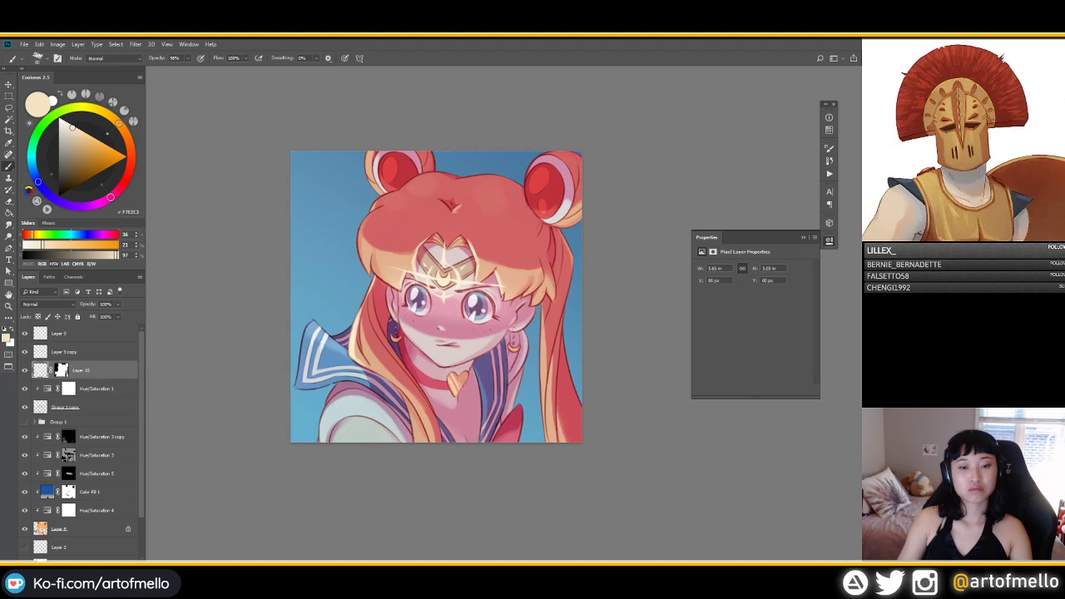
key("e")
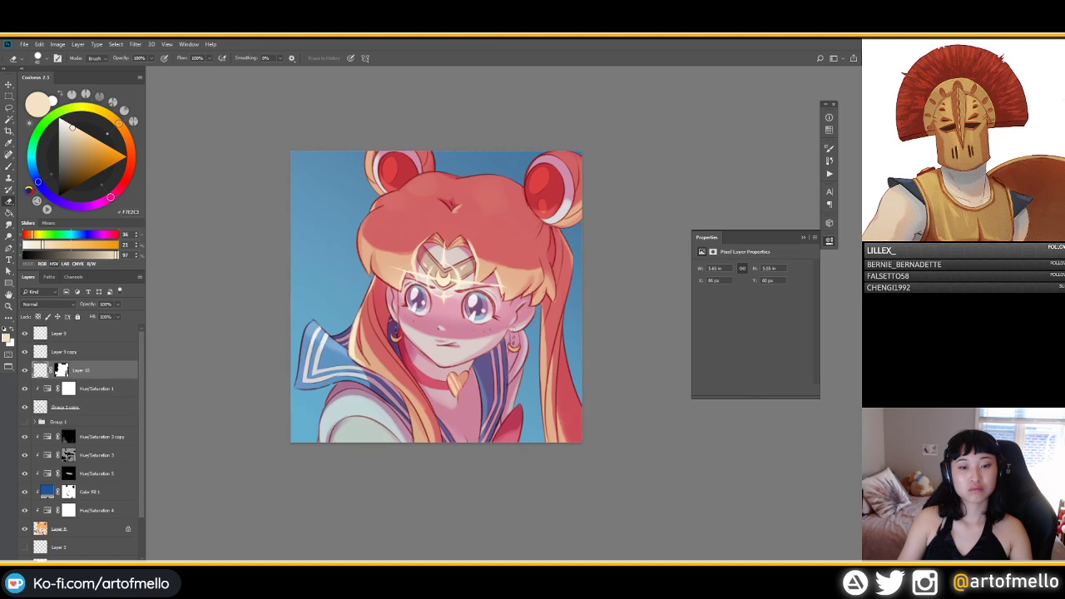
key("b")
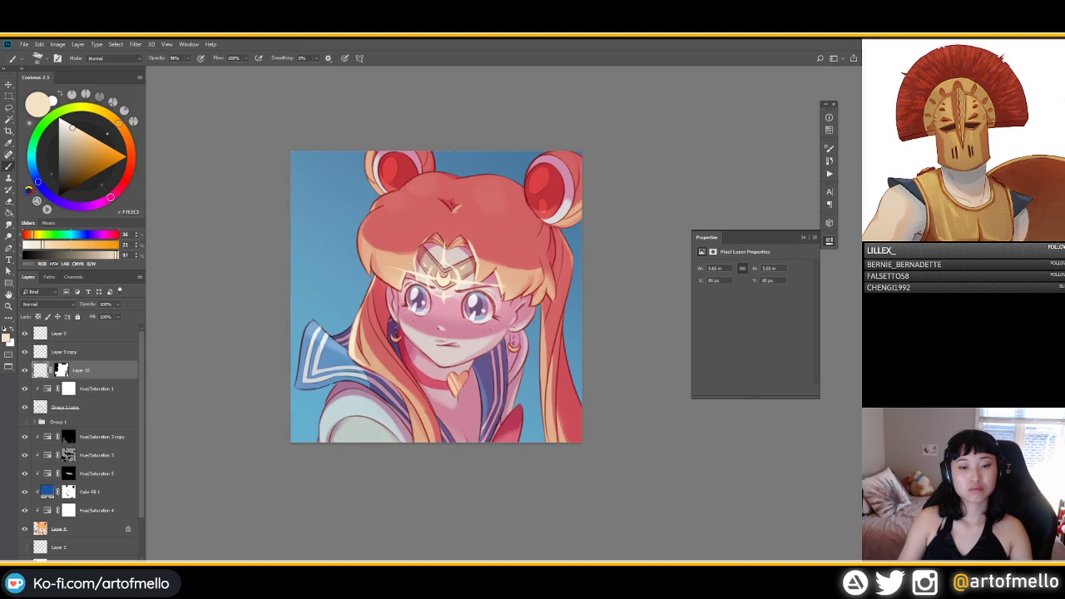
key("e")
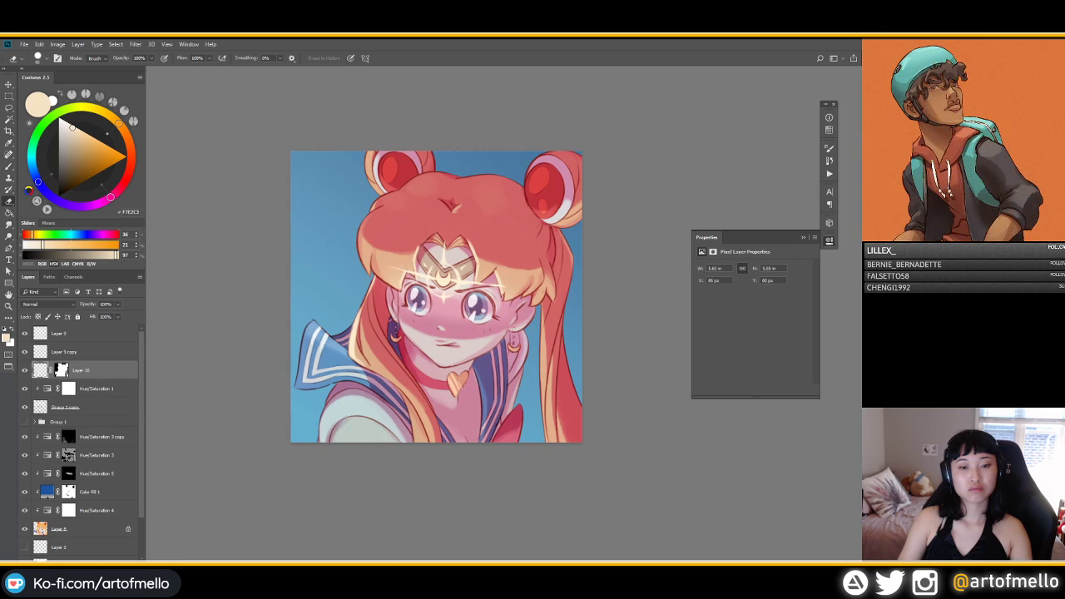
key("b")
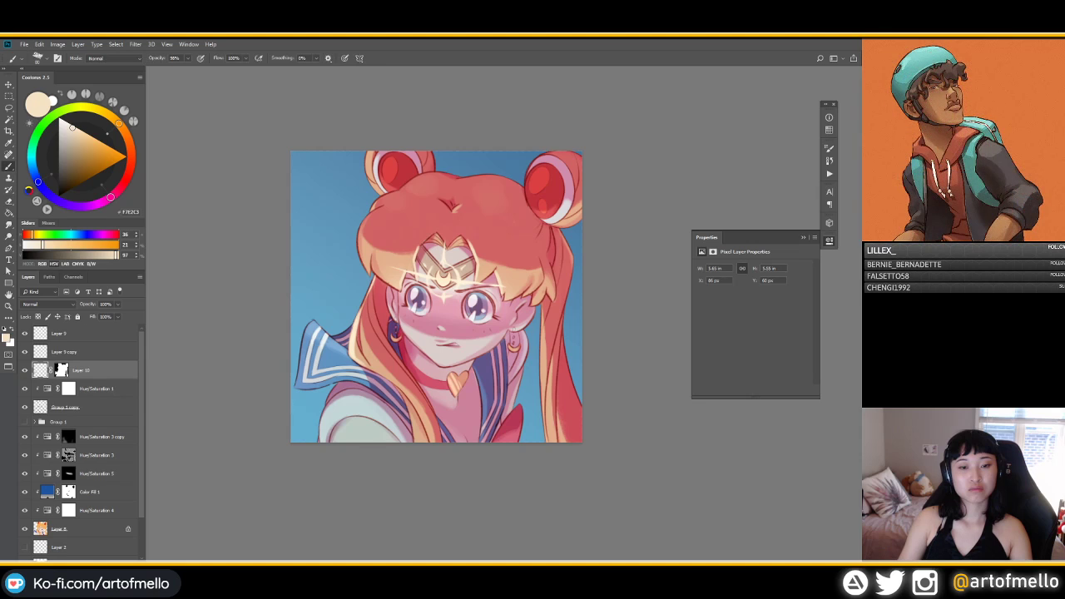
key("e")
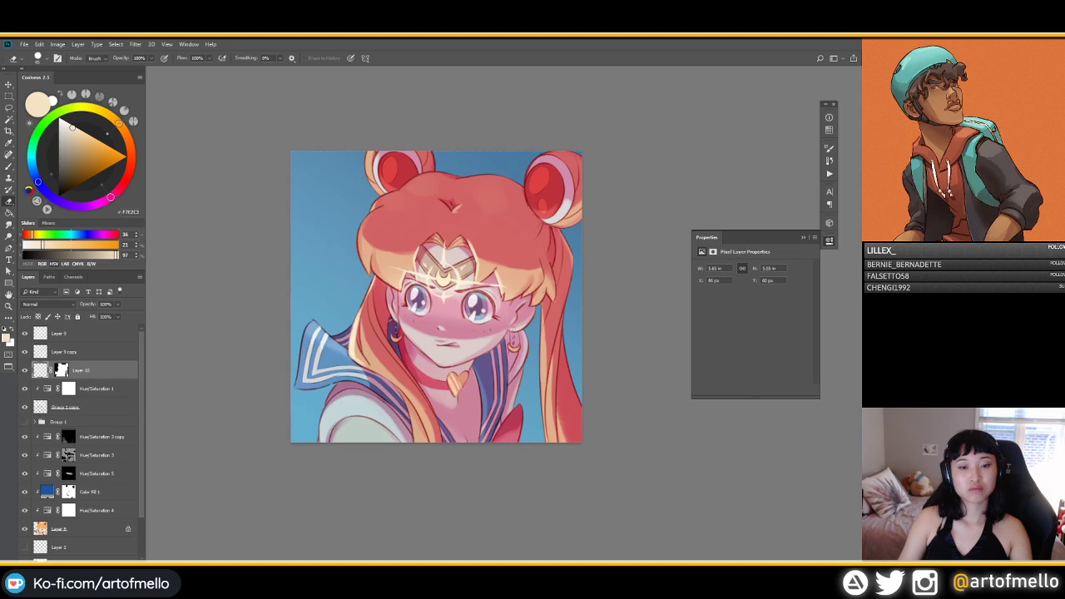
key("b")
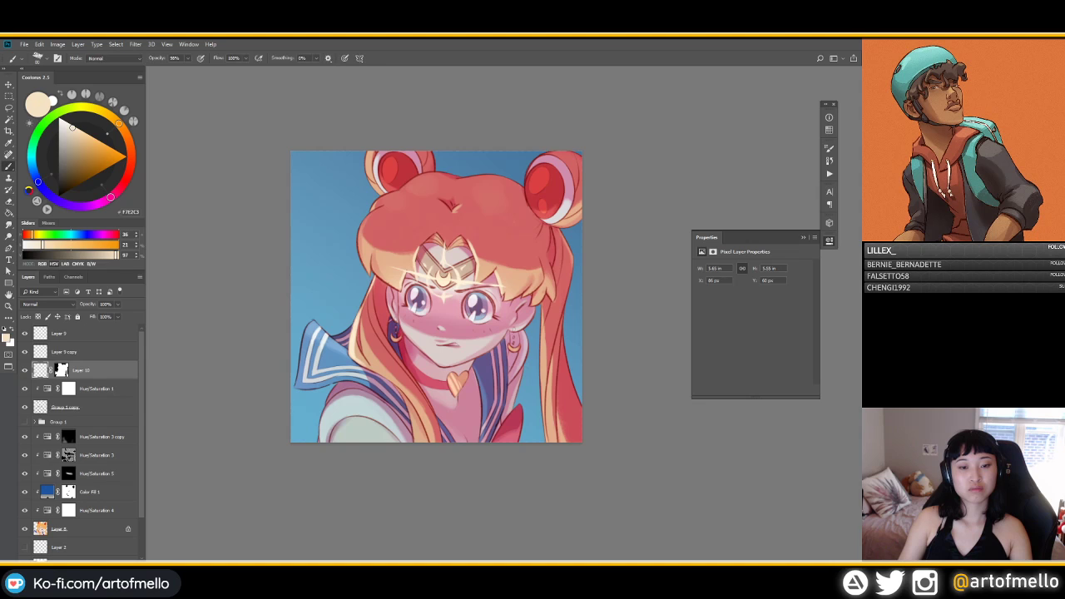
key("e")
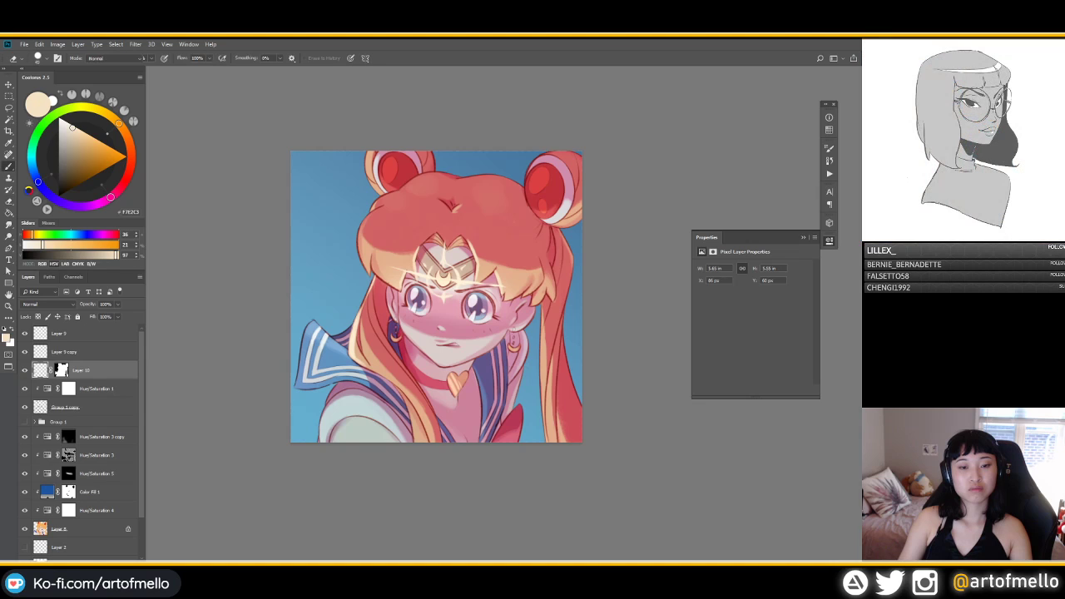
key("b")
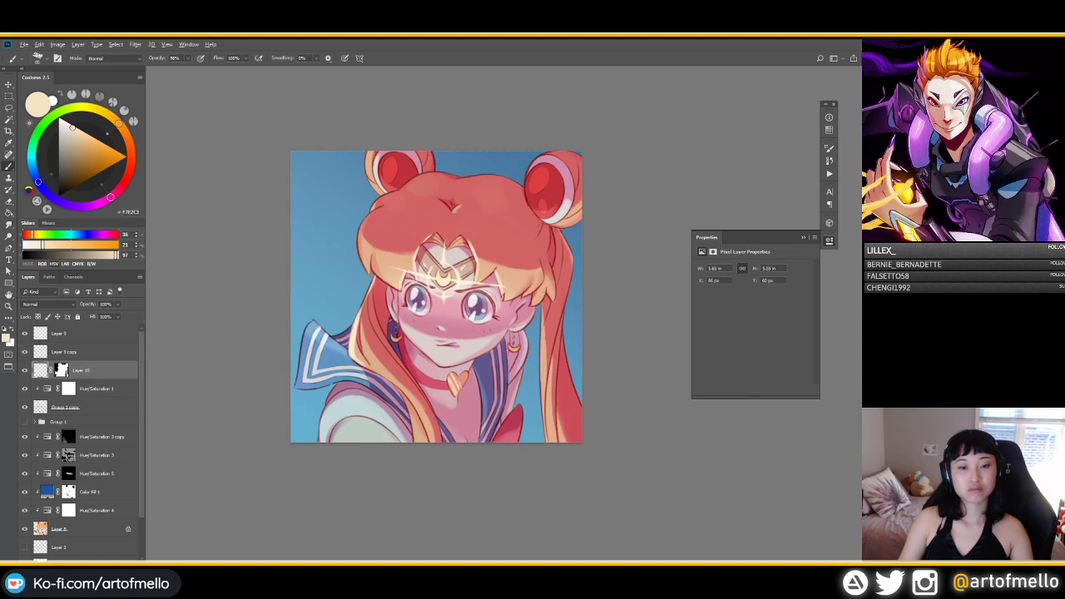
Step: Paint small highlights on the tiara's left side with cream, pale grey and white tones sampled from the artwork
left_click(427, 263, "alt")
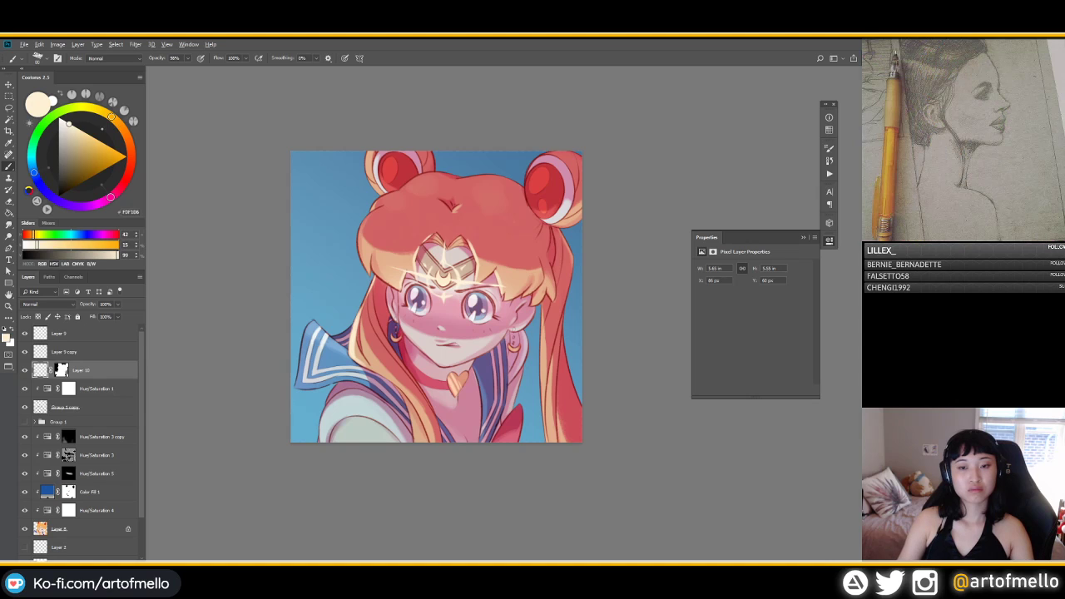
left_click(430, 256, "alt")
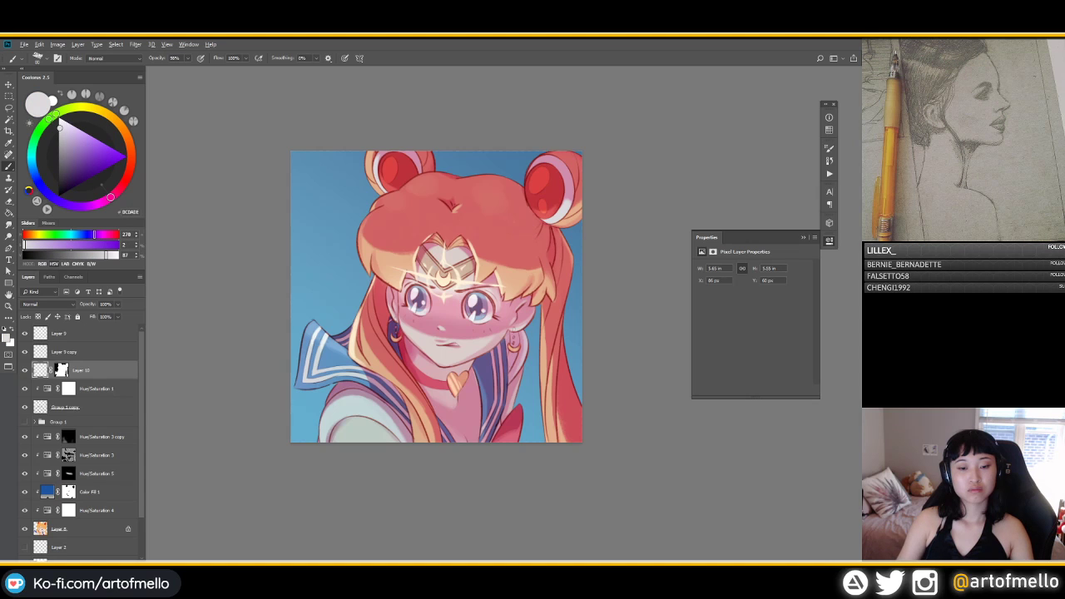
left_click(431, 261, "alt")
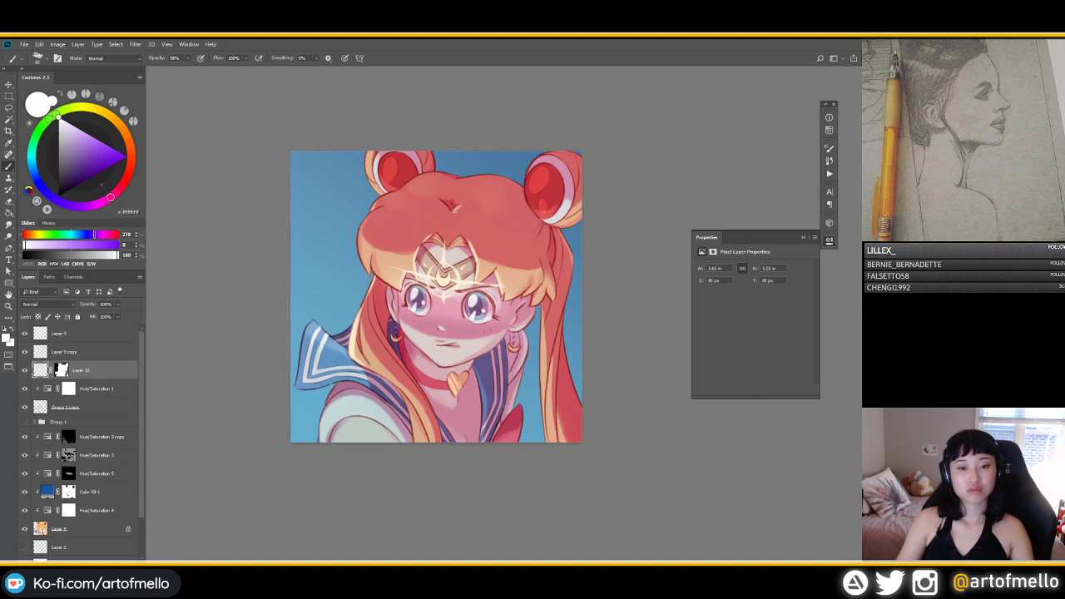
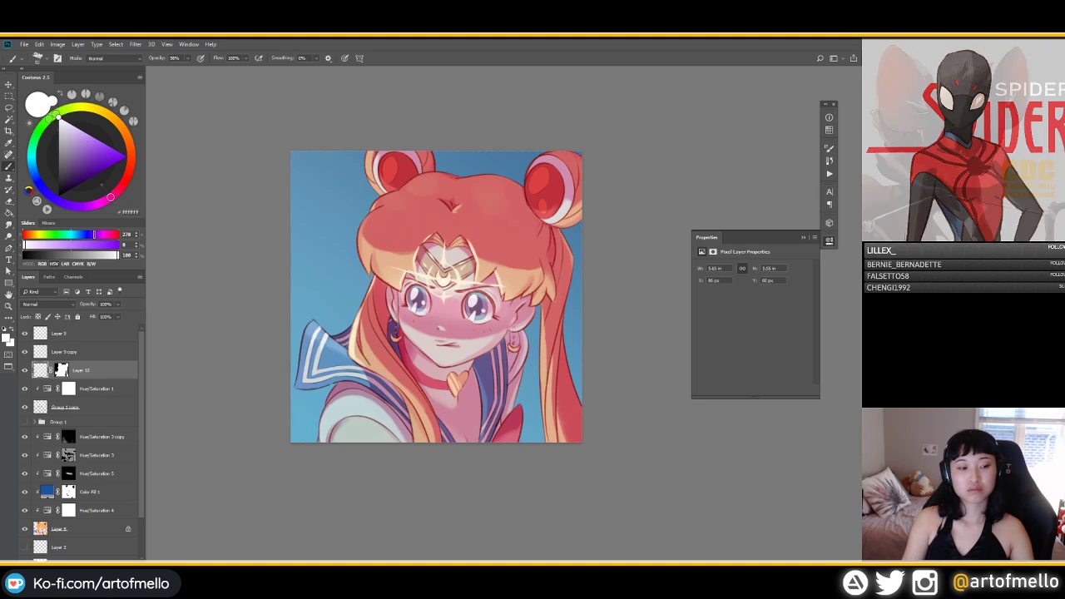
Step: Compare the portrait with and without Layer 10, Hue/Saturation 3 and Hue/Saturation 5 by toggling their visibility
key("ctrl+comma")
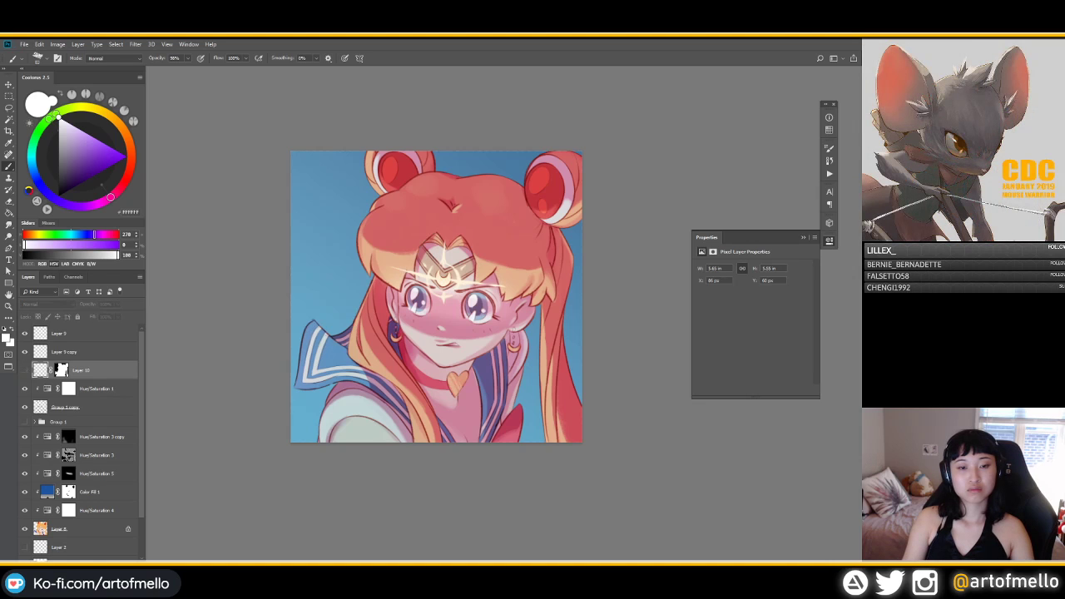
key("ctrl+comma")
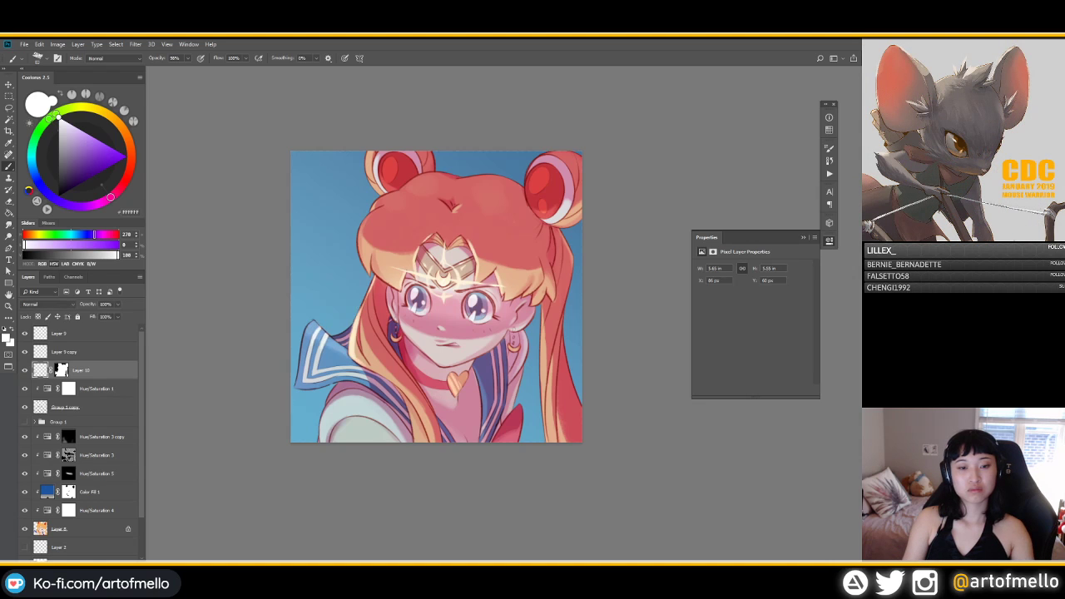
left_click(68, 455)
key("ctrl+comma")
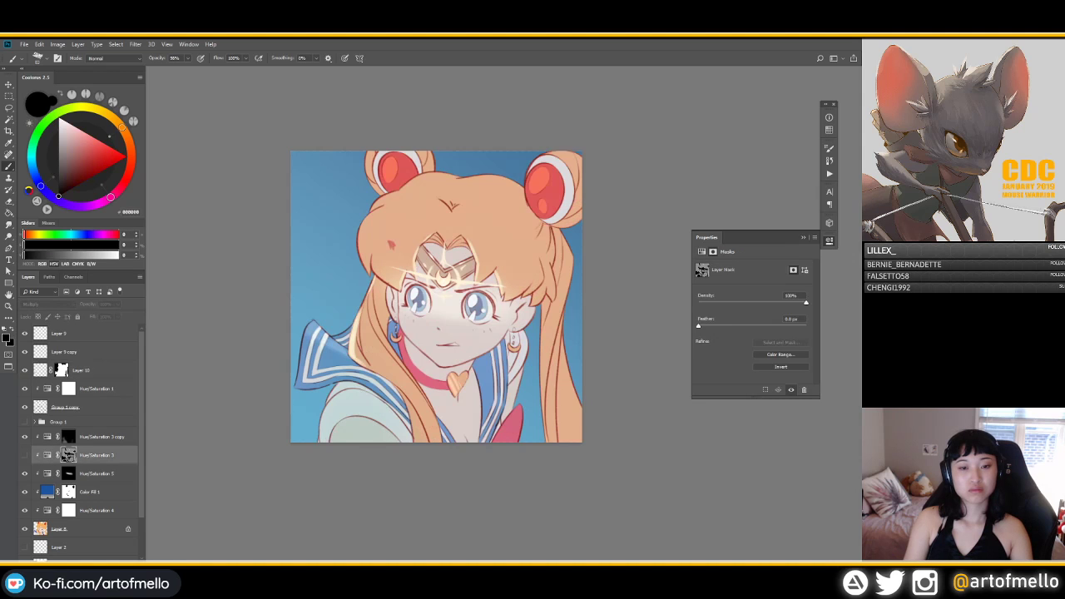
key("ctrl+comma")
left_click(24, 474)
left_click(24, 473)
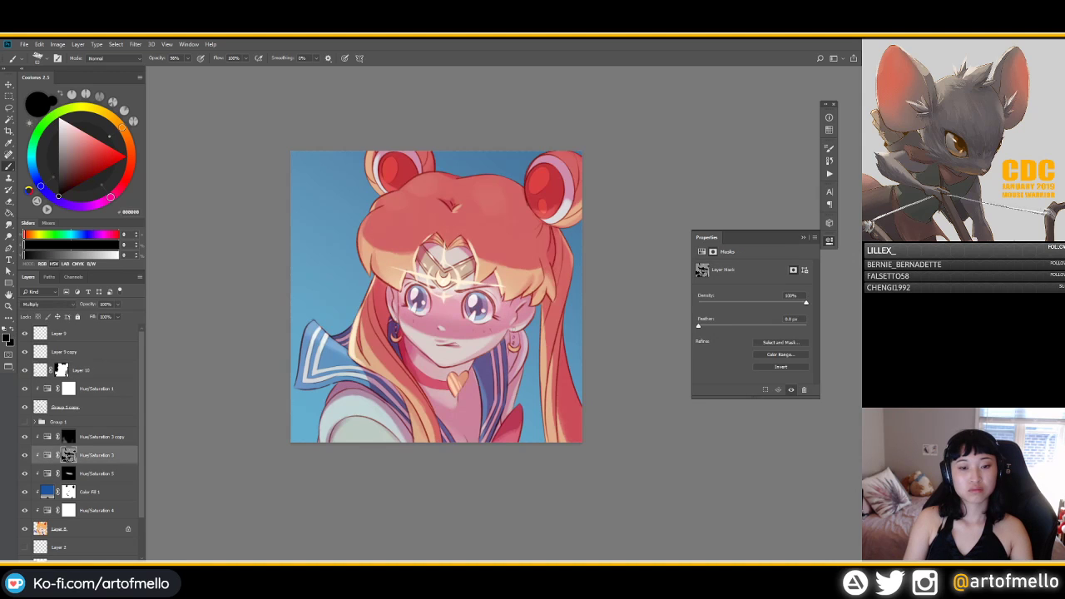
Step: Select the Hue/Saturation 5 glow layer and sample a brush tone from the tiara's lower centre
left_click(97, 473)
left_click(447, 288, "alt")
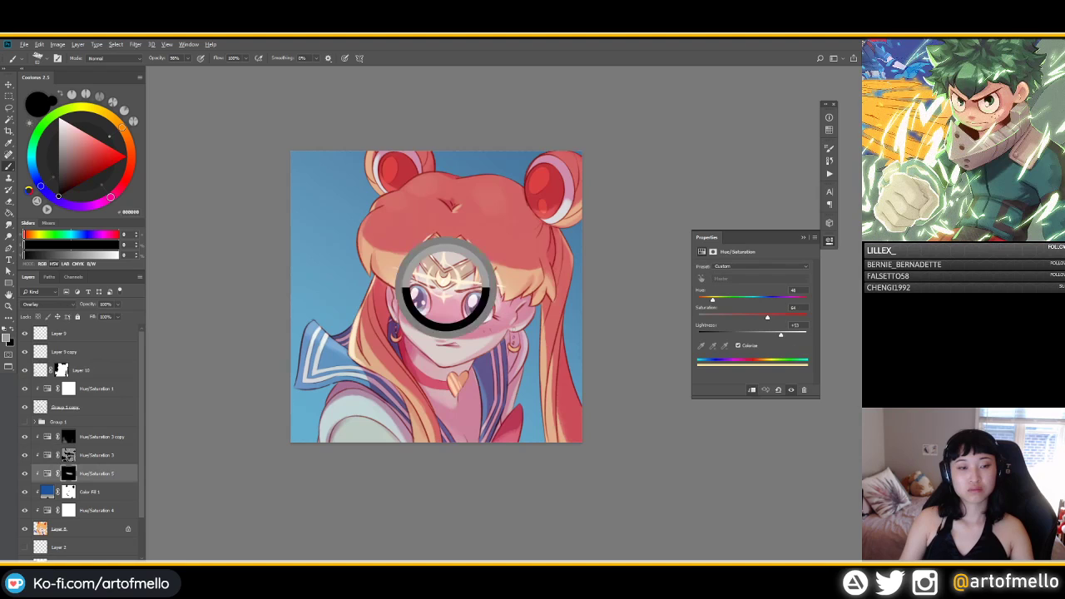
Step: Paint grey highlight patches across the upper fringe on the Hue/Saturation 5 mask with the Oil Pastel Large 1 brush
left_click_drag(393, 232, 509, 233)
key("ctrl+z")
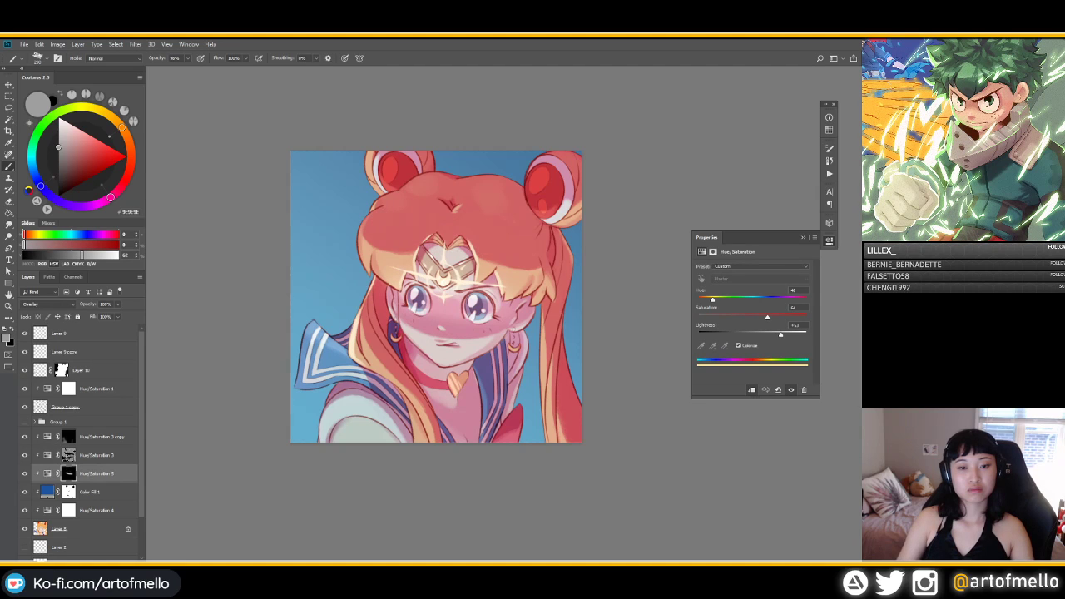
right_click(413, 218, "alt")
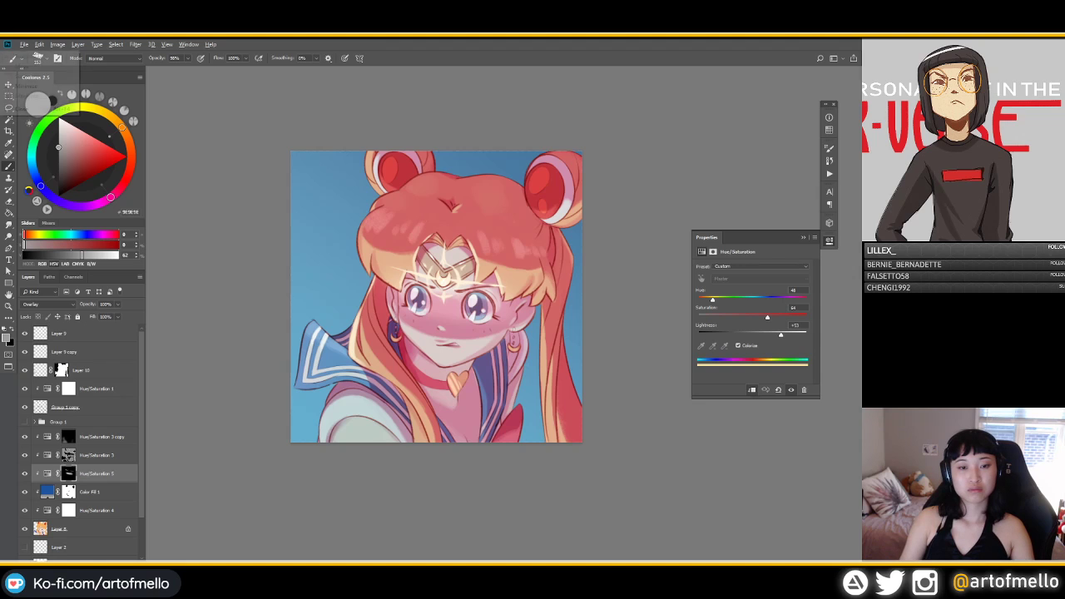
left_click(358, 182, "alt")
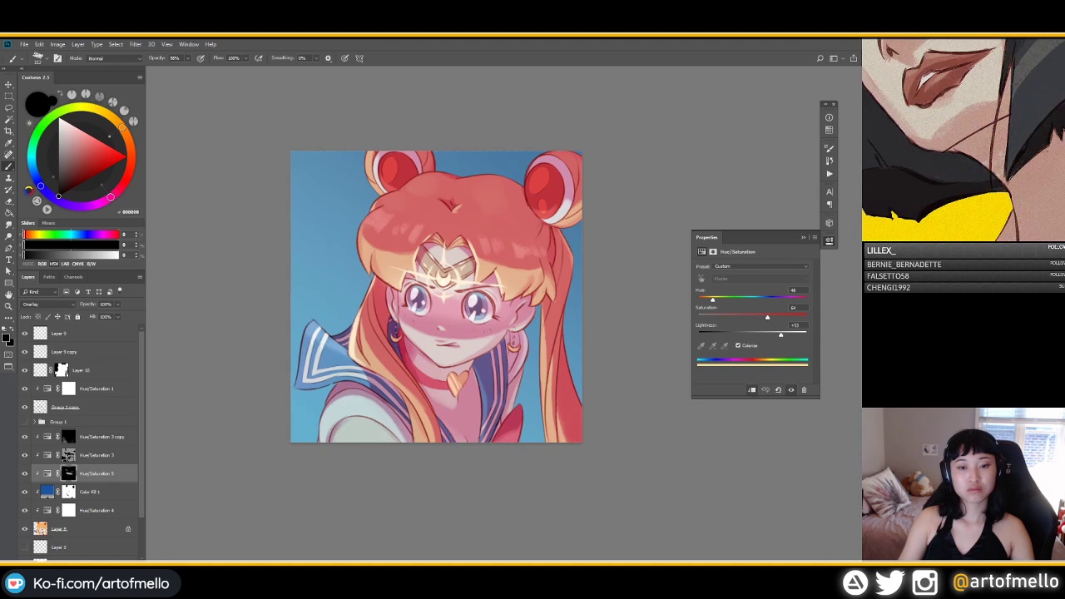
left_click(374, 222, "alt")
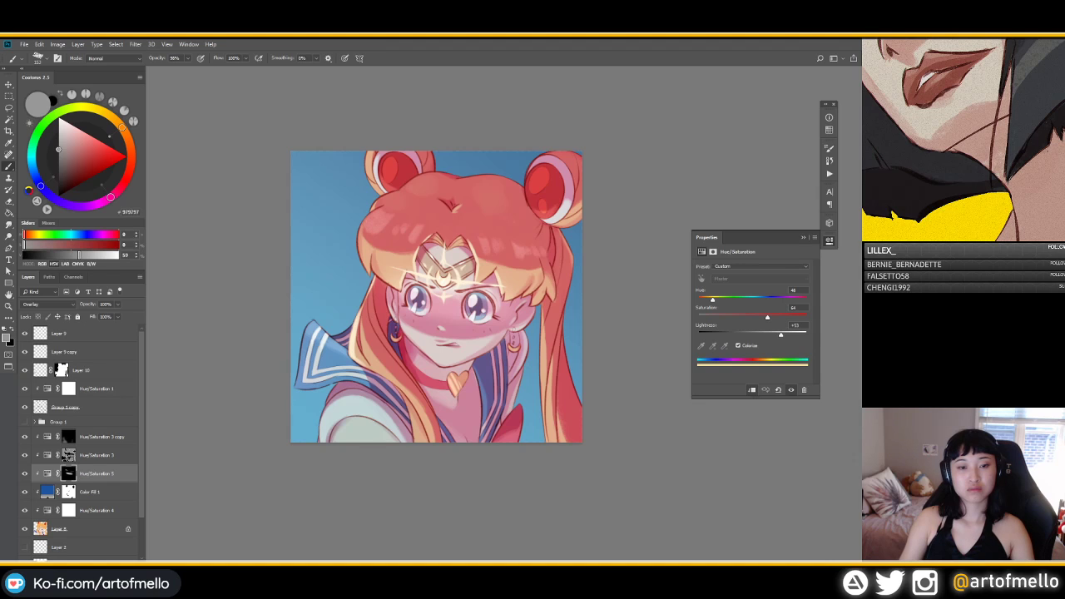
key("d")
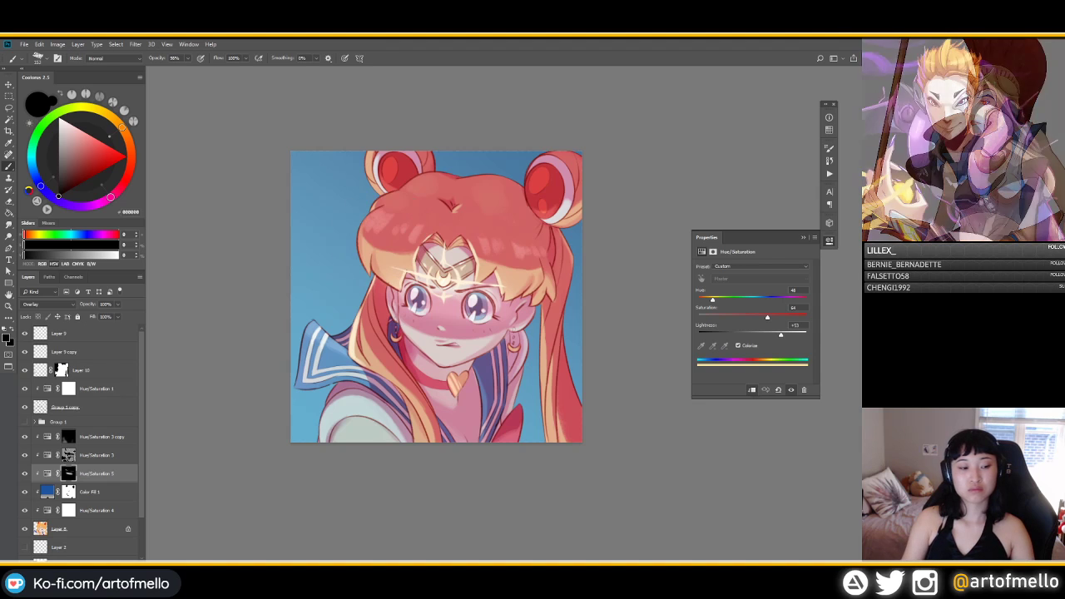
Step: Soften the hair highlight on the Hue/Saturation 5 mask in near-black with the Soft Round 500 2 brush
right_click(370, 307)
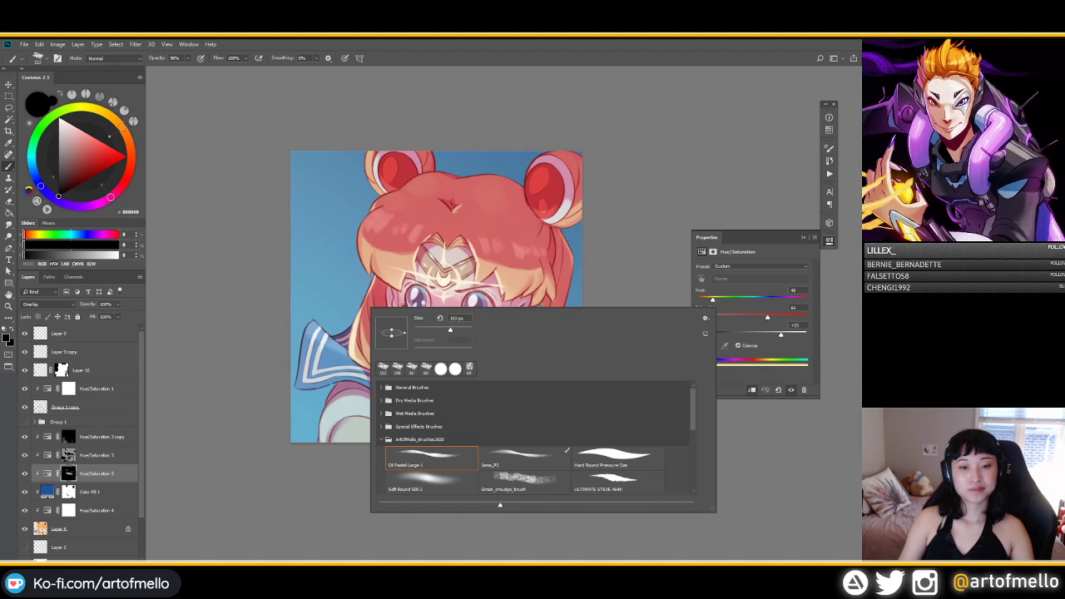
left_click(431, 482)
left_click(421, 213, "alt")
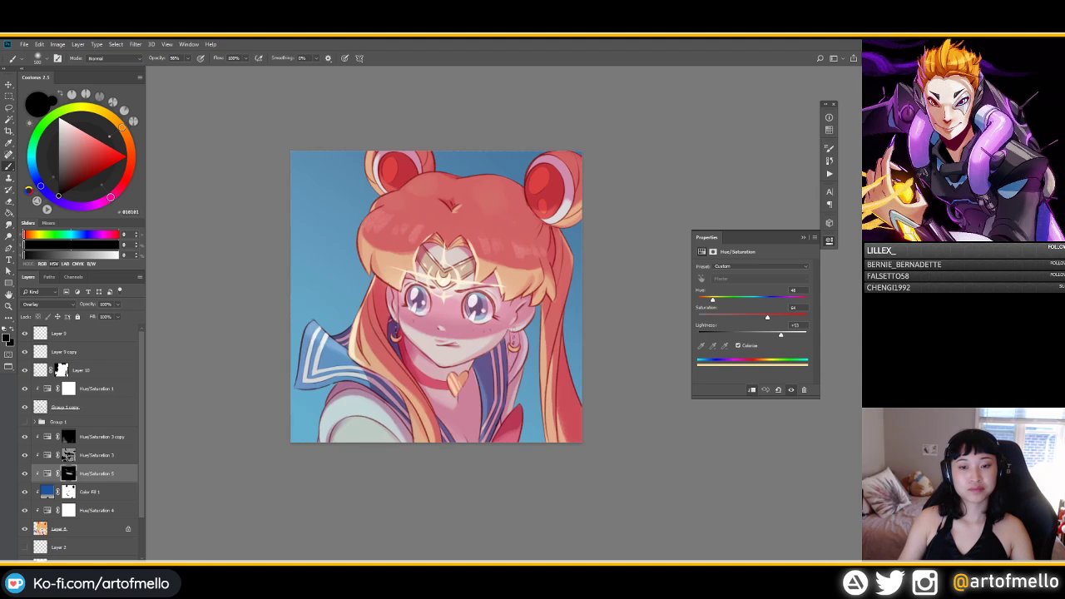
scroll(538, 208, "down", 5)
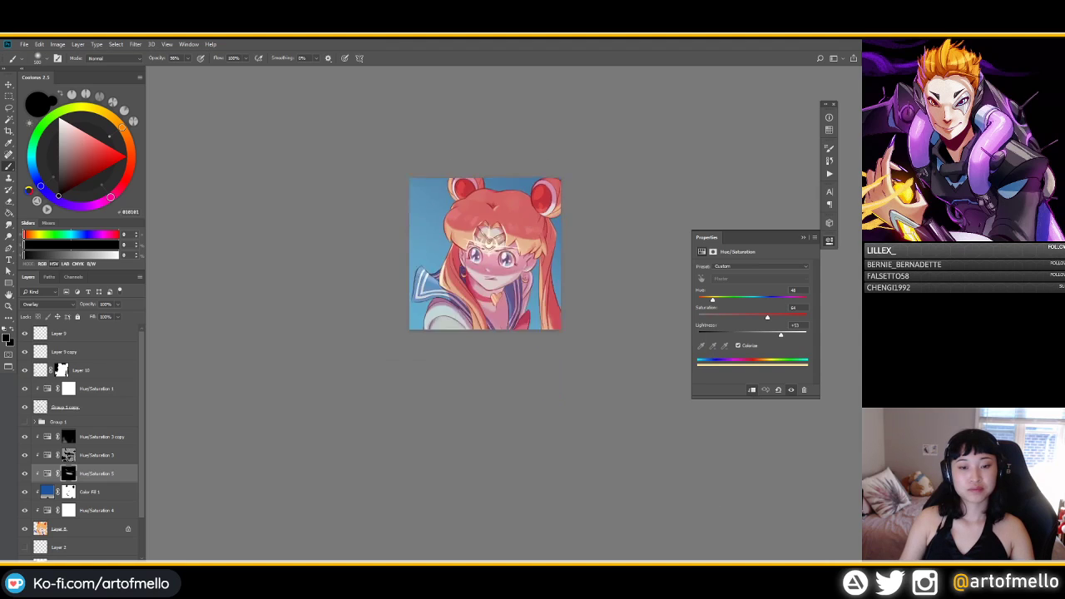
scroll(538, 207, "up", 4)
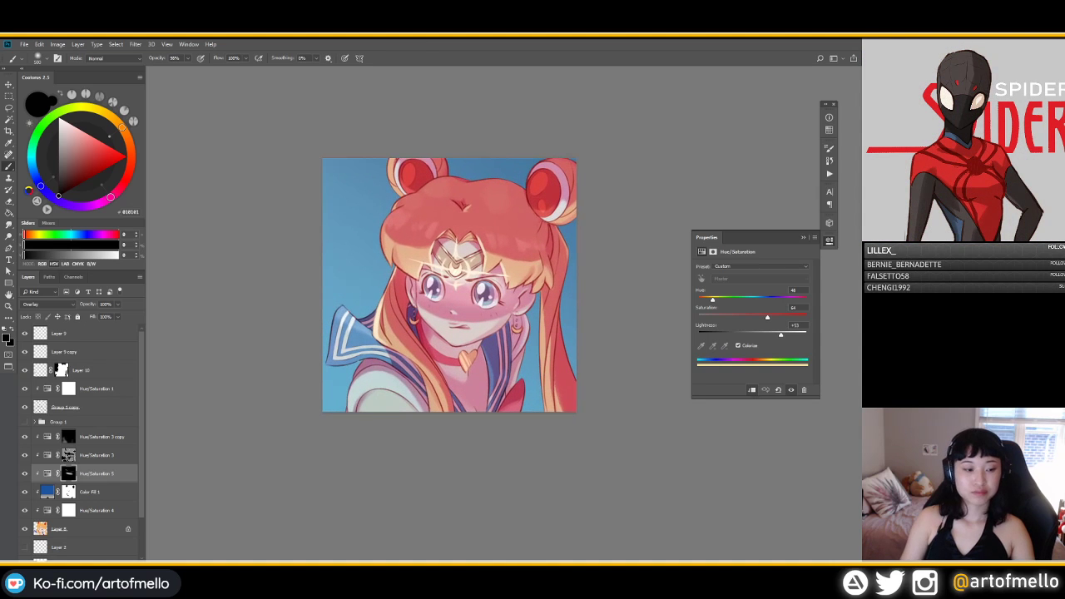
Step: Adjust the Hue/Saturation 3 copy layer to a purple-magenta tint with moderate saturation and lightness -47
left_click(68, 437)
left_click_drag(752, 300, 805, 299)
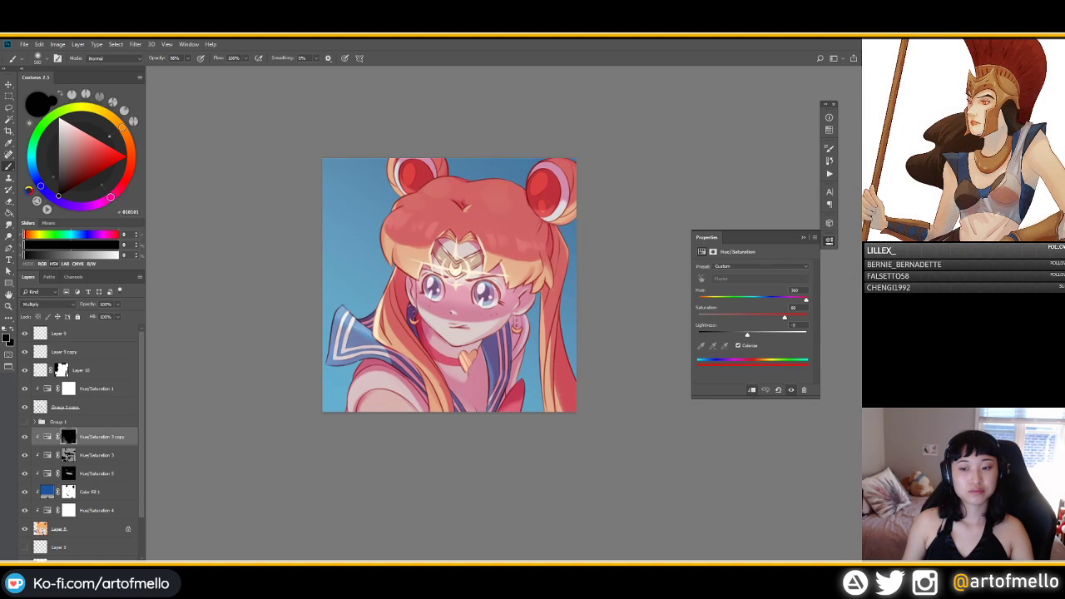
left_click_drag(746, 334, 778, 299)
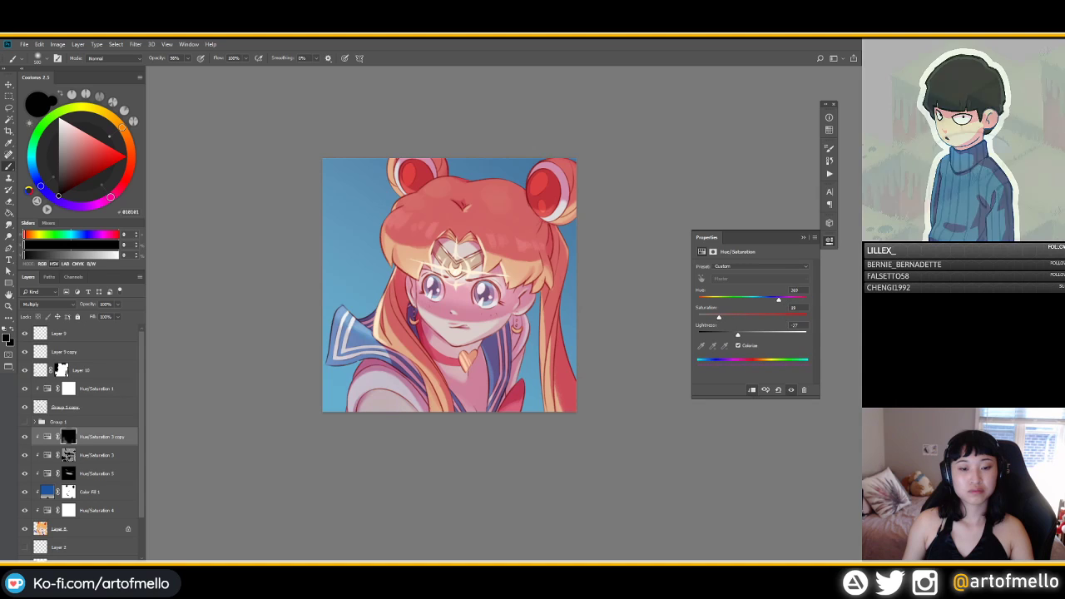
left_click_drag(718, 317, 732, 335)
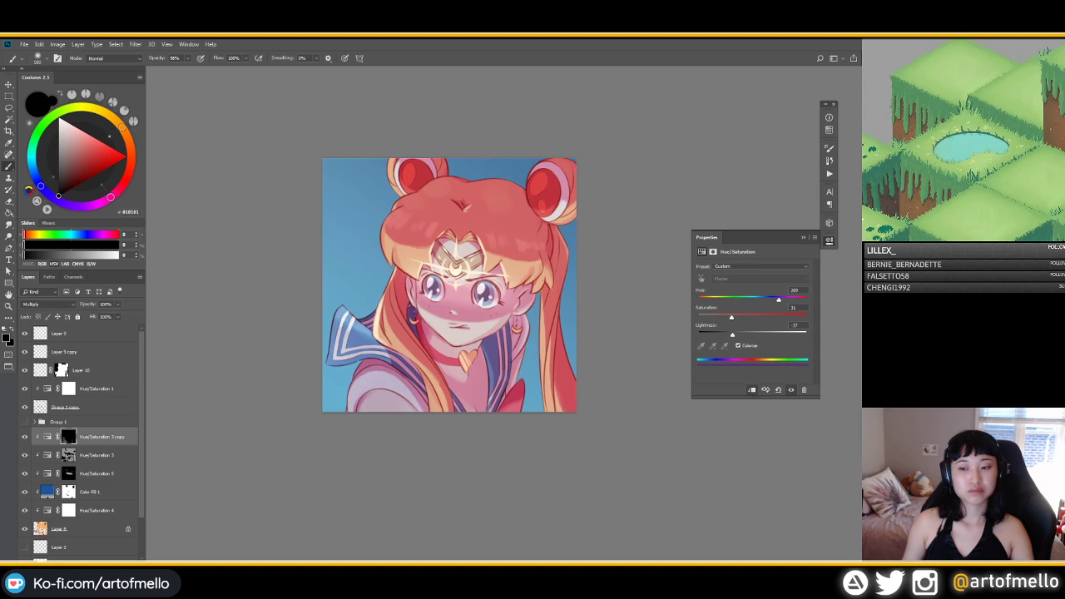
left_click_drag(778, 299, 790, 299)
left_click_drag(746, 316, 726, 335)
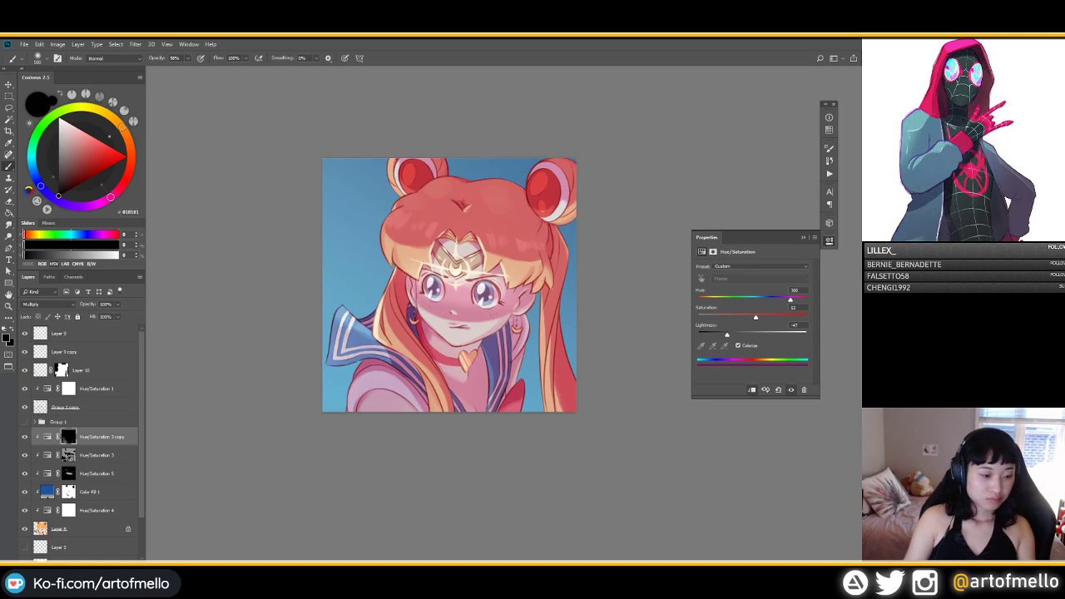
Step: Add a Hue/Saturation adjustment layer directly above Hue/Saturation 2, over the background
scroll(80, 441, "down", 3)
left_click(92, 554)
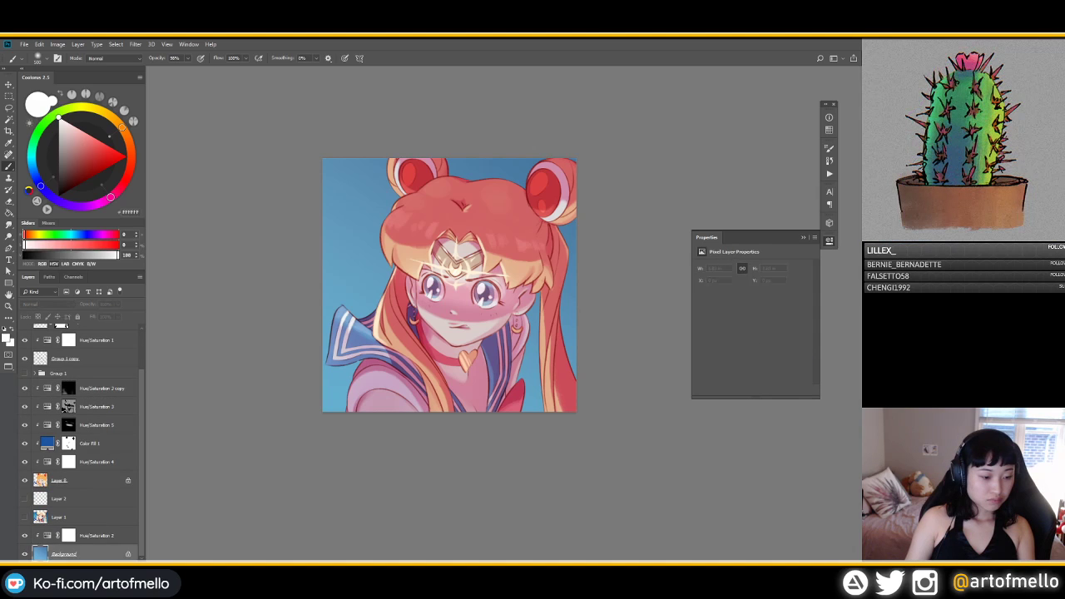
left_click(95, 535)
key("ctrl+alt+shift+n")
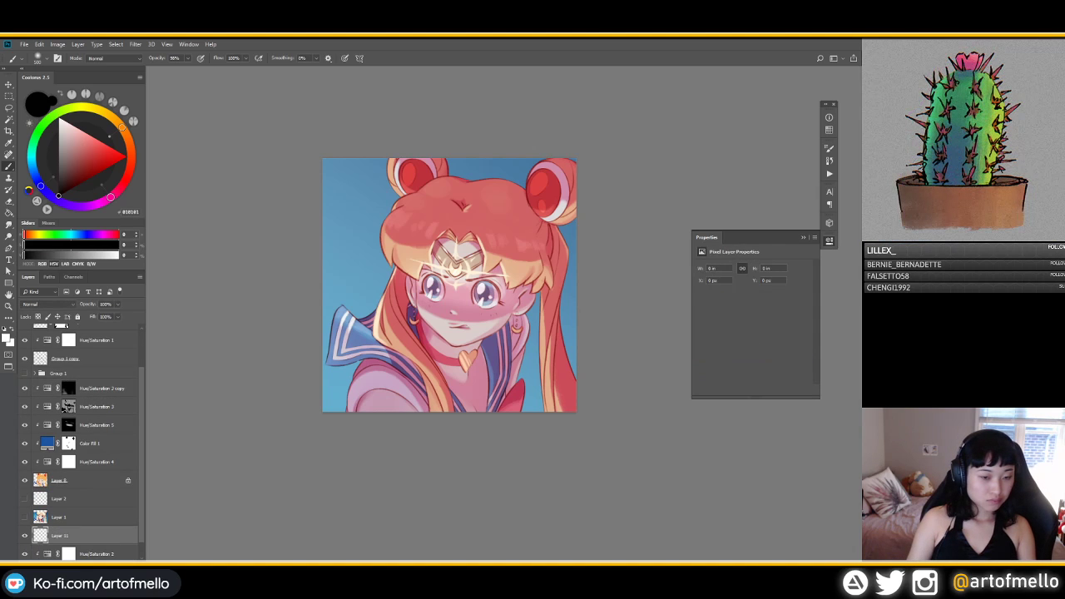
key("Delete")
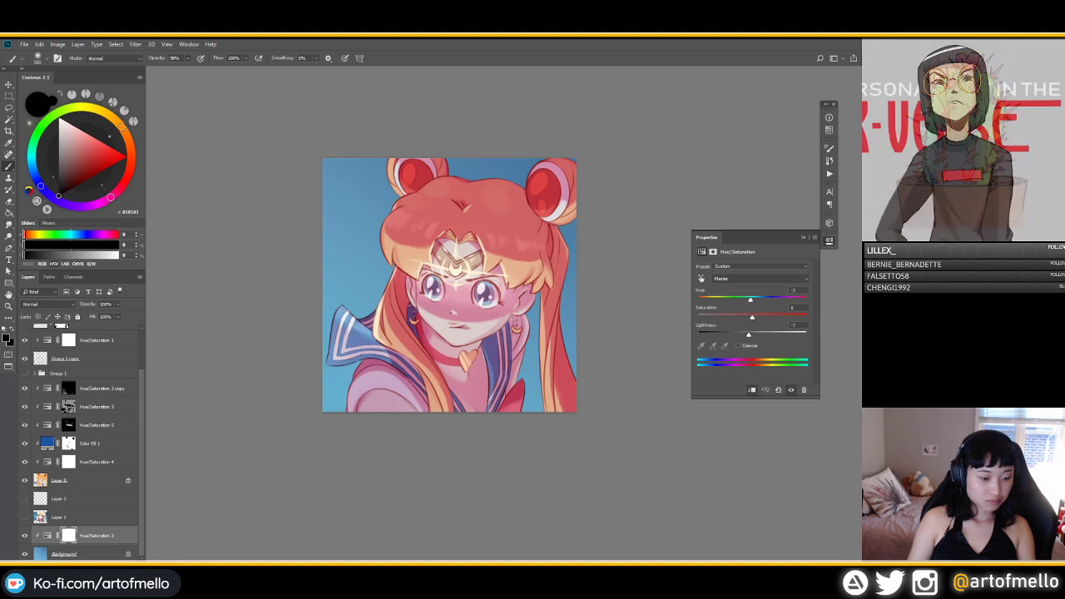
left_click(87, 563)
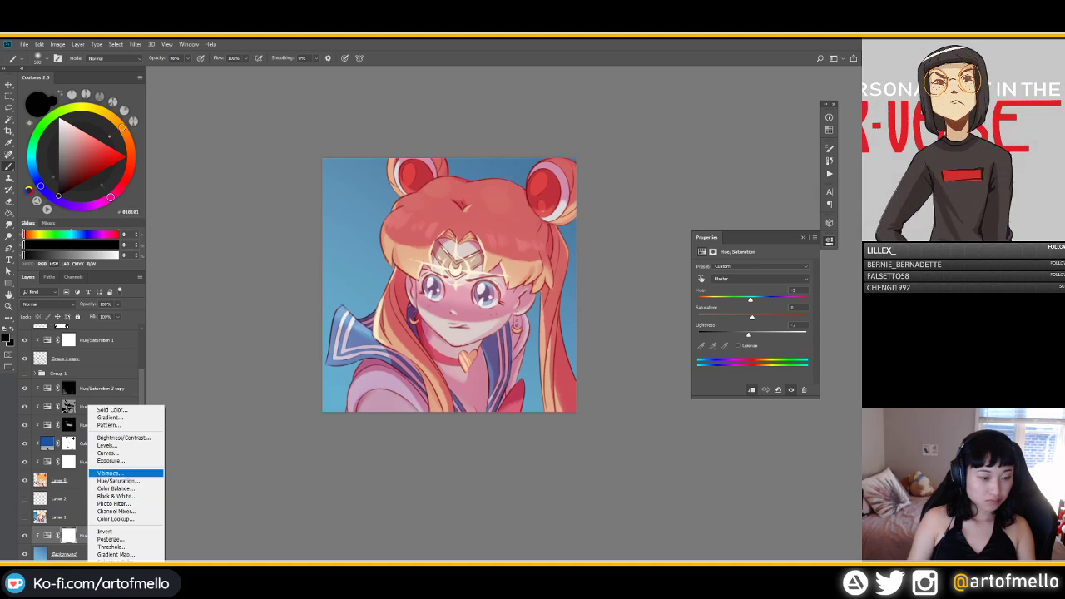
left_click(117, 480)
key("ctrl+z")
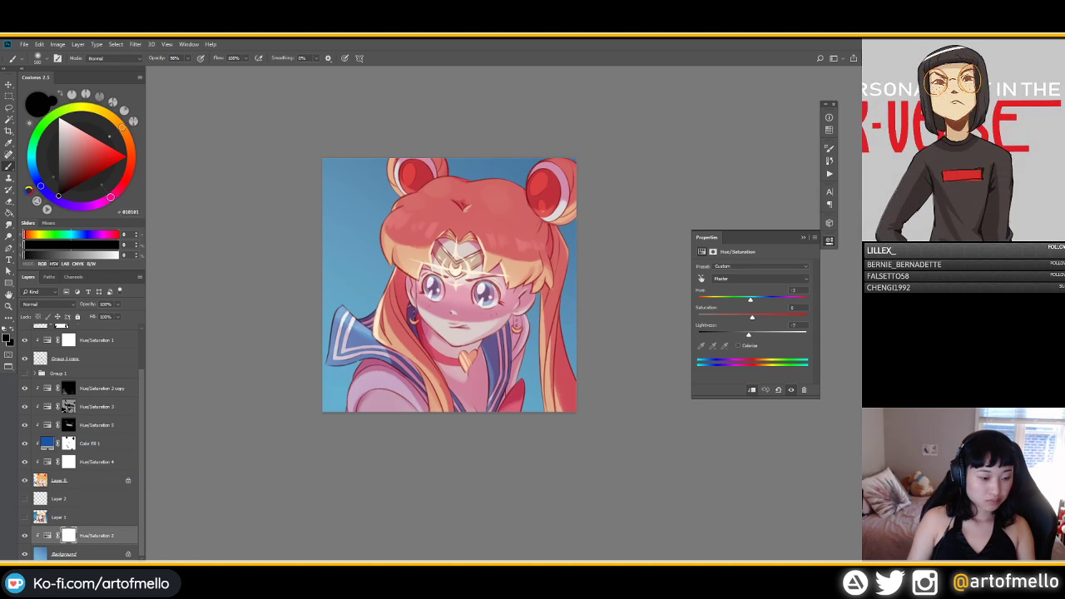
key("ctrl+shift+z")
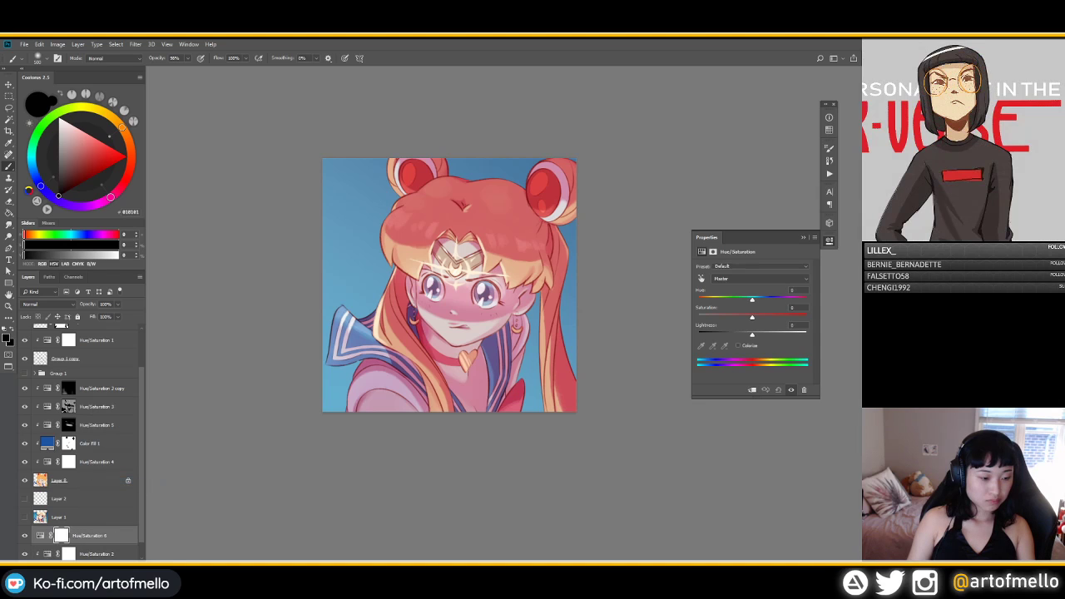
Step: Set the new adjustment layer to Overlay, colorize it with lightness +52, and invert its mask to black
left_click(45, 304)
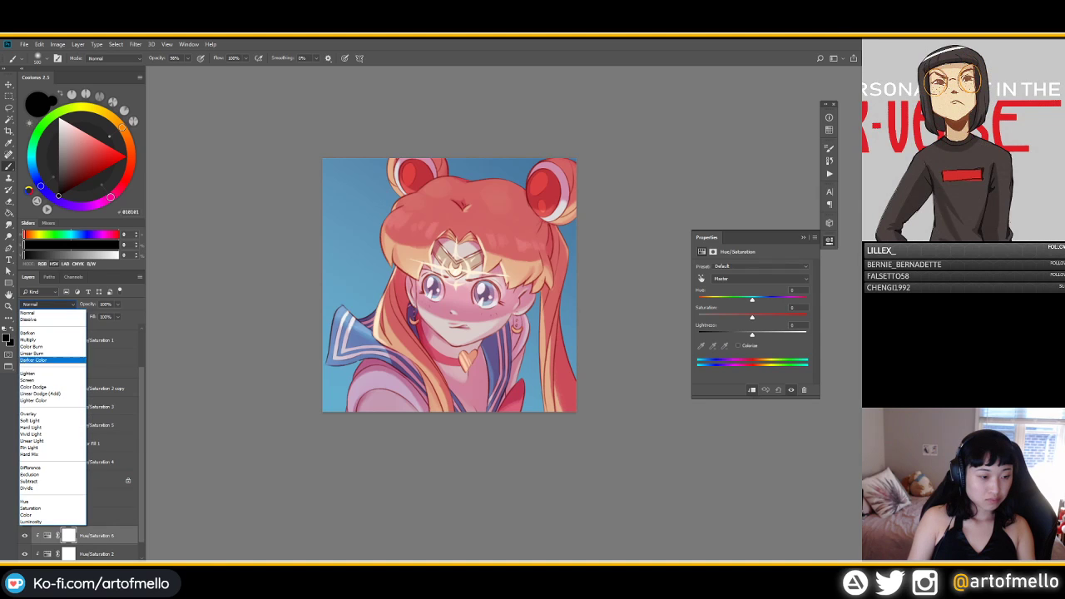
left_click(50, 414)
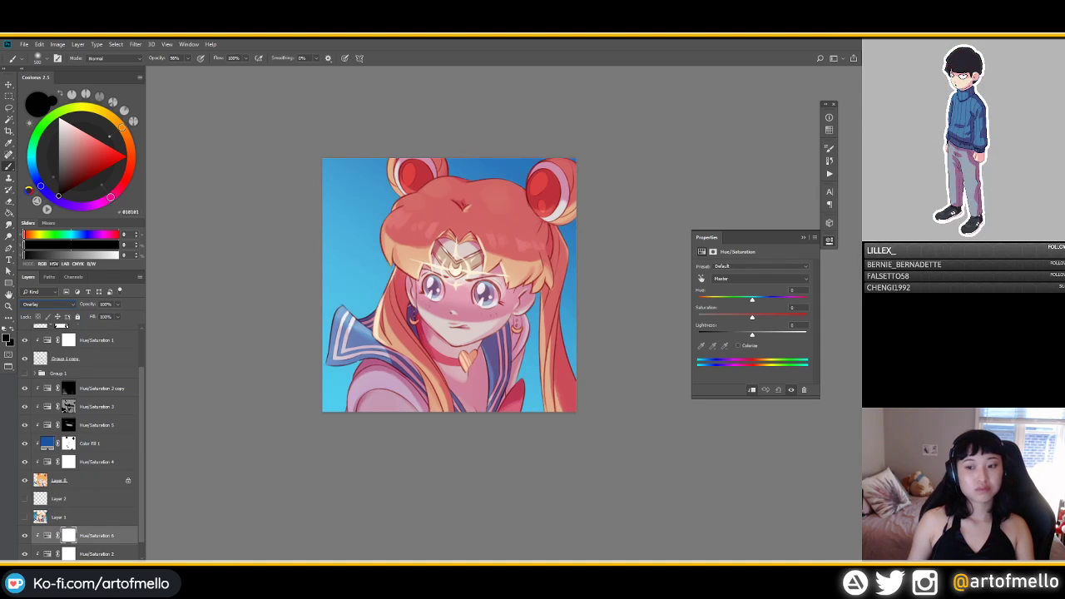
left_click(738, 345)
left_click_drag(752, 334, 779, 334)
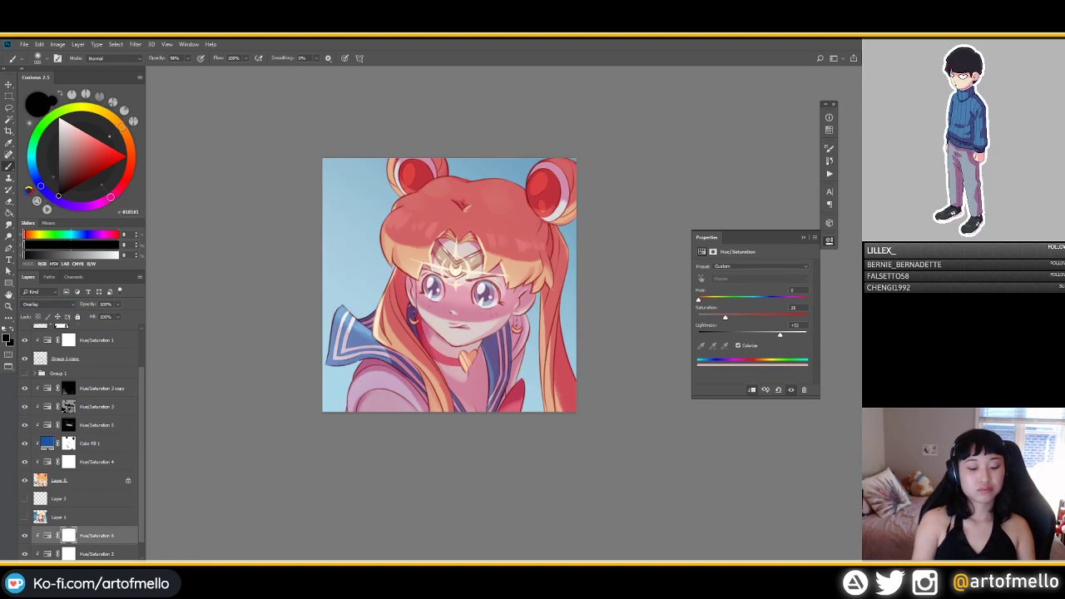
key("ctrl+i")
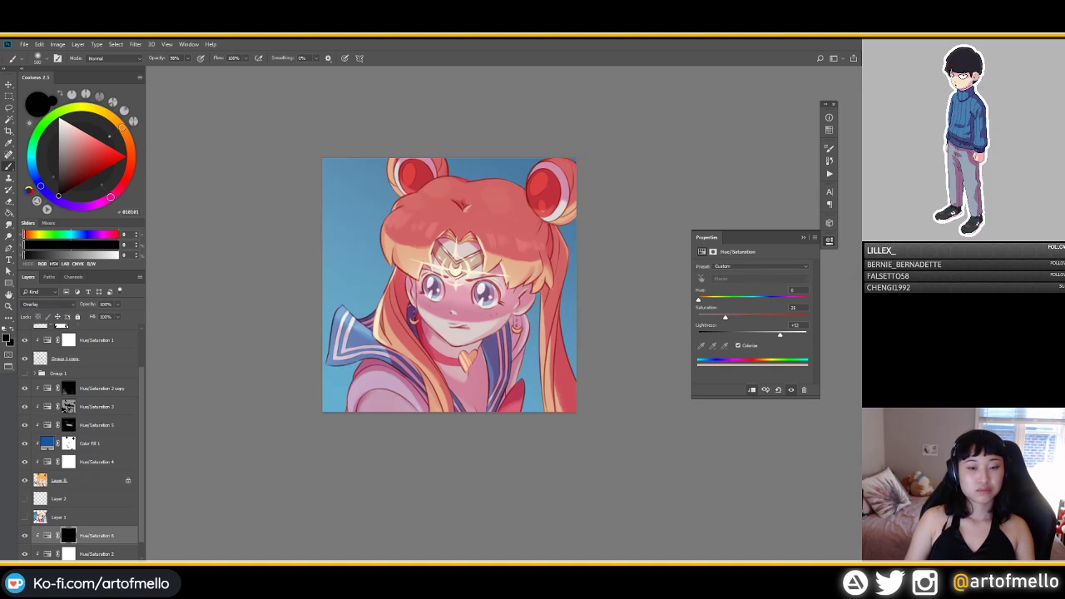
Step: Try a white streak across the background on the new mask with the Hard Round Pressure Size brush
right_click(381, 283)
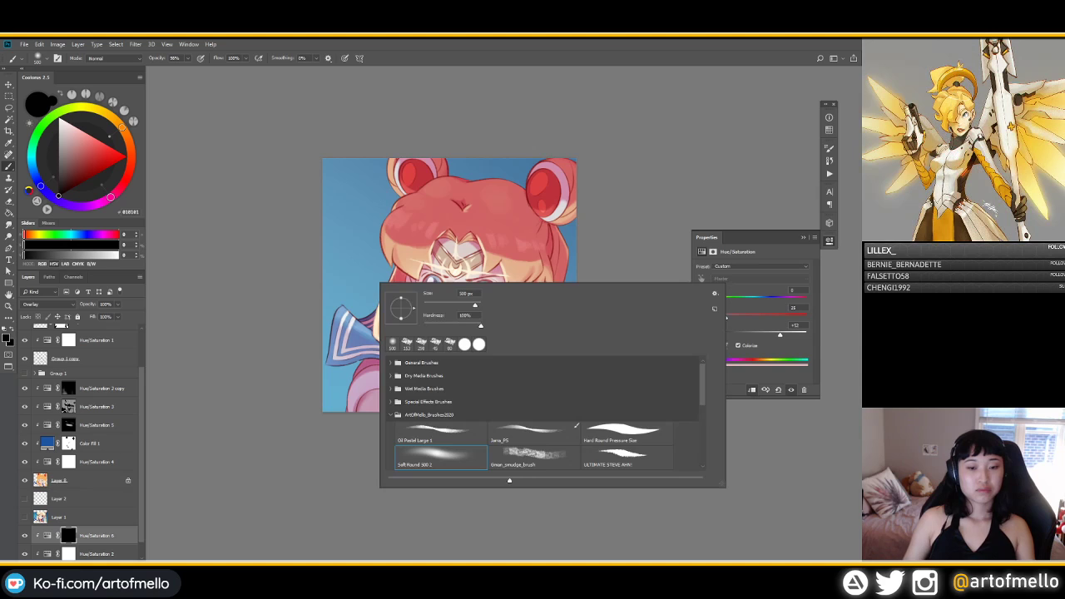
left_click(582, 430)
key("Return")
key("x")
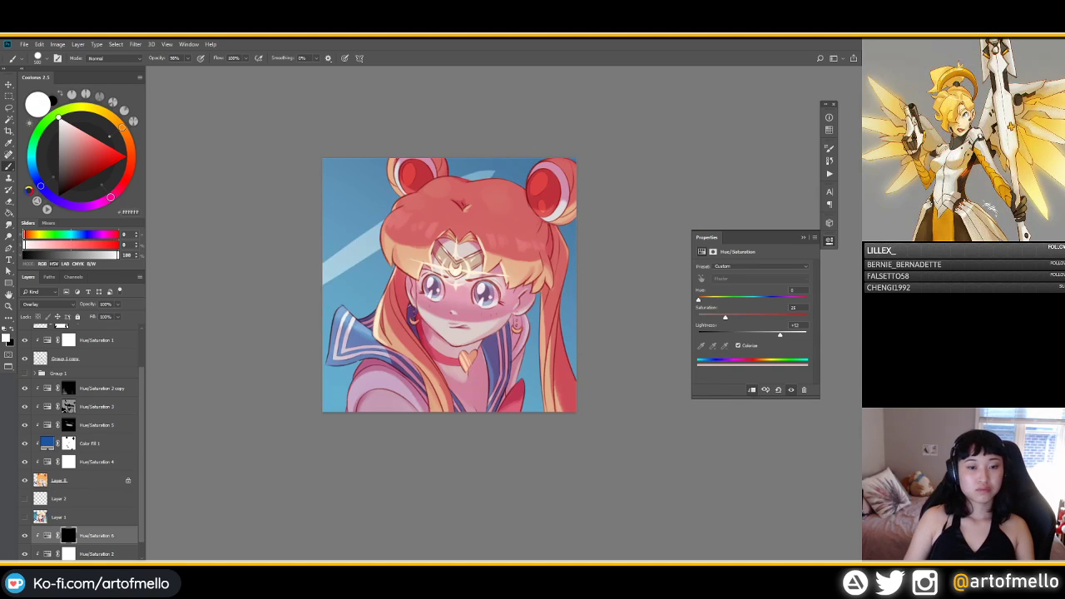
key("ctrl+z")
left_click_drag(432, 240, 404, 240)
Step: Switch the brush to Oil Pastel Large 1
right_click(405, 272)
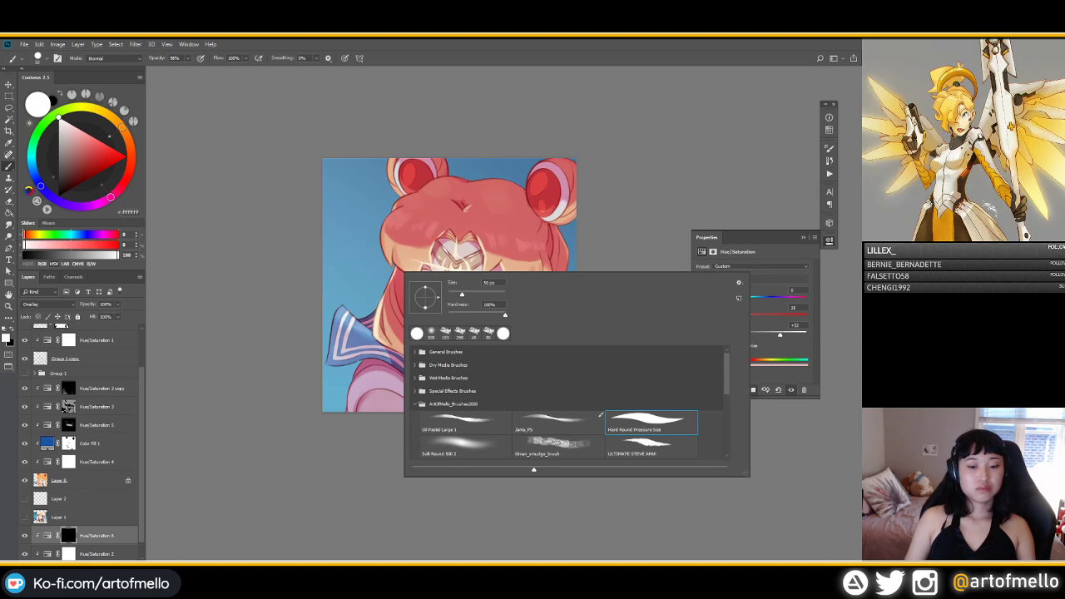
left_click(465, 422)
key("Return")
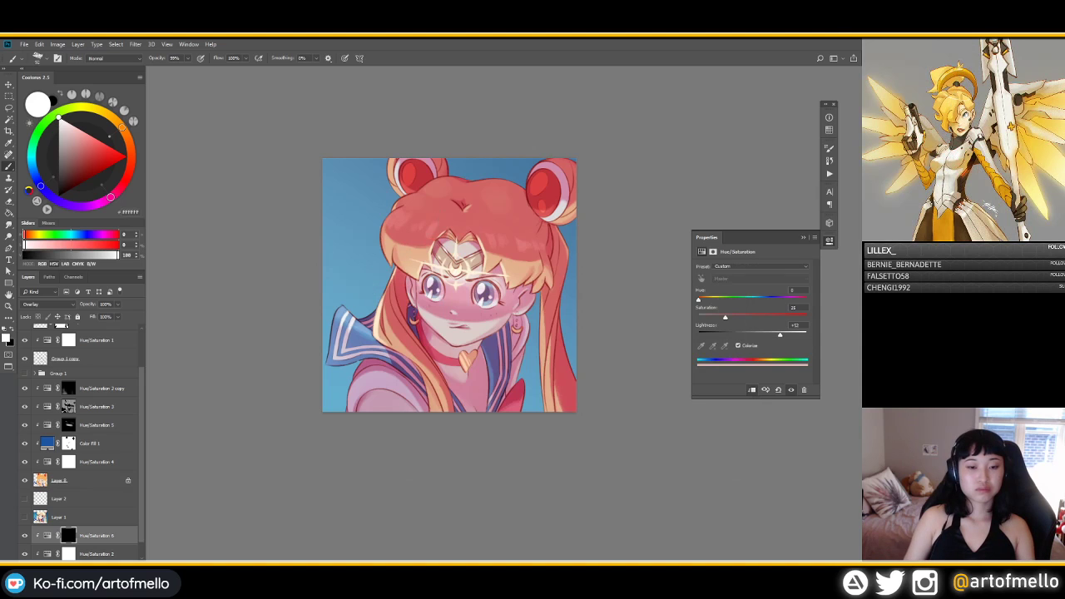
Step: Leave the full-screen view and dismiss the new version notice in Lazy Nezumi Pro
key("f")
key("f")
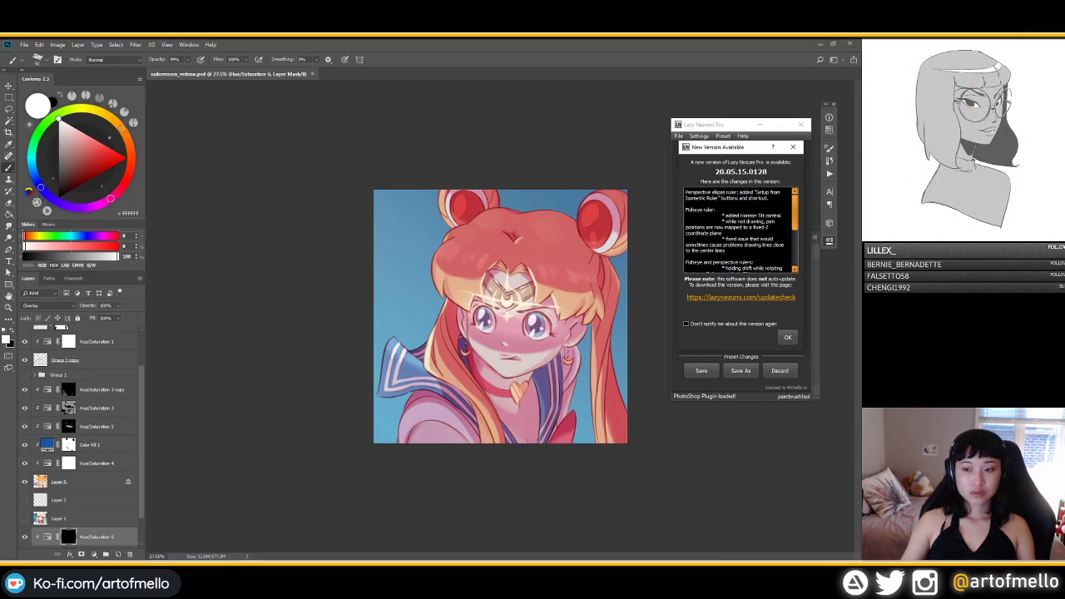
left_click(786, 337)
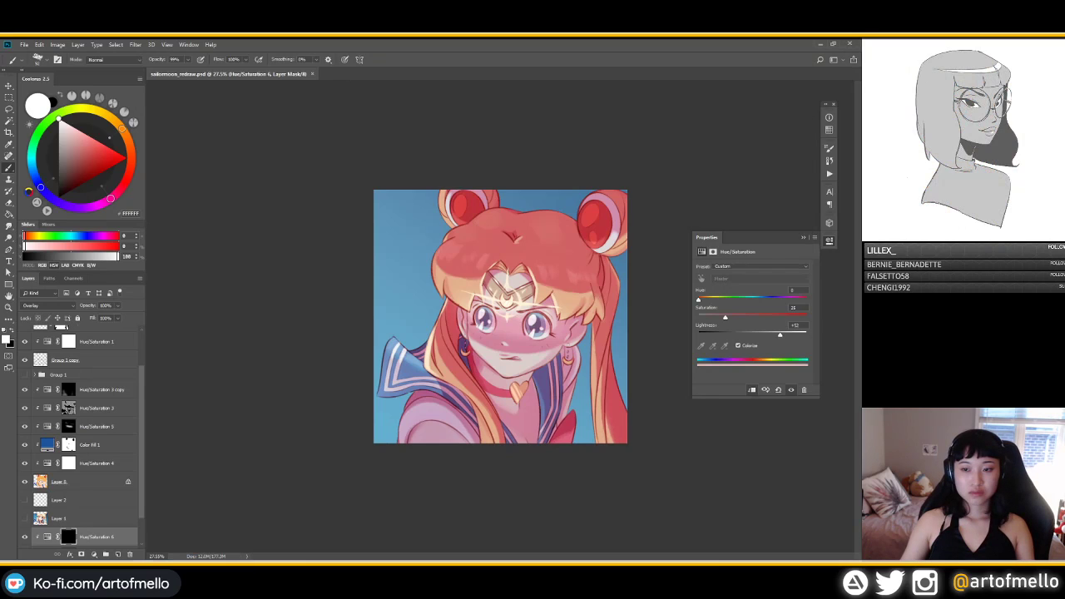
Step: Switch to Lazy Nezumi Pro, turn on the isometric ruler, try it on the canvas, and reopen its settings
key("alt+Tab")
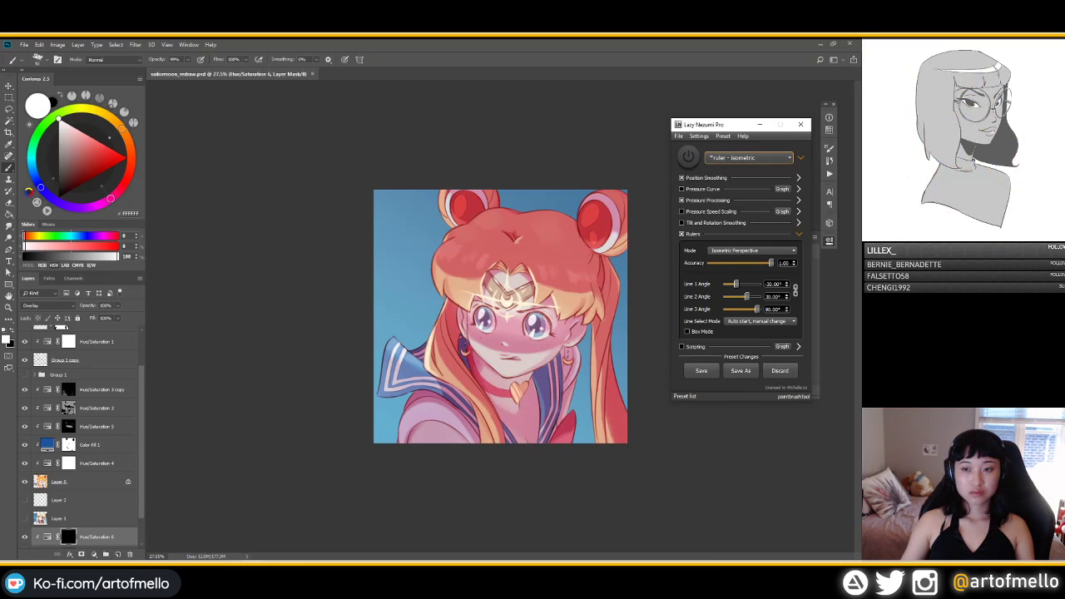
key("alt+Tab")
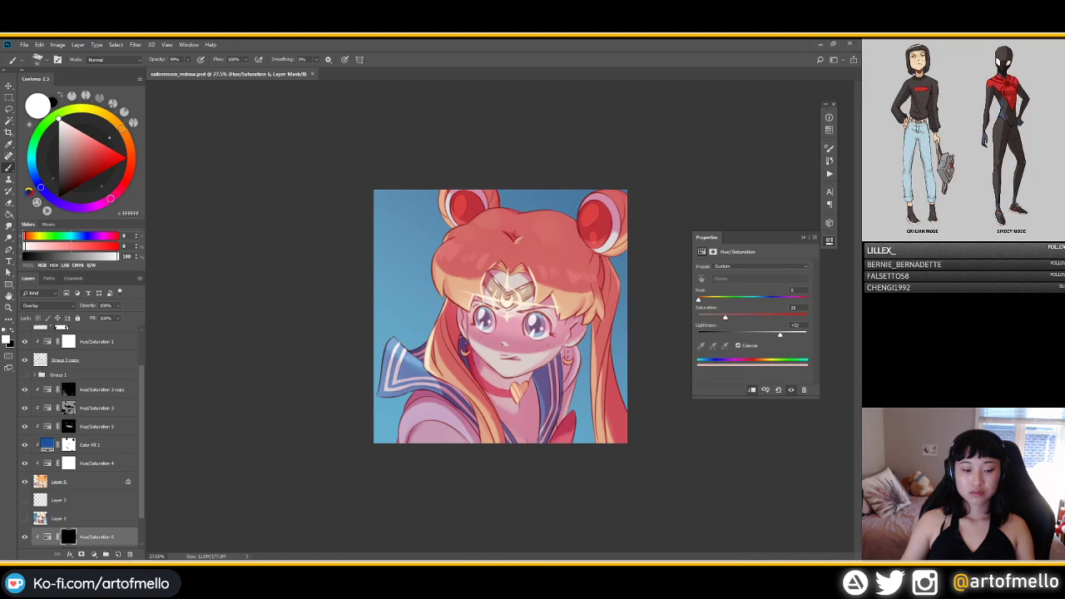
key("alt+Tab")
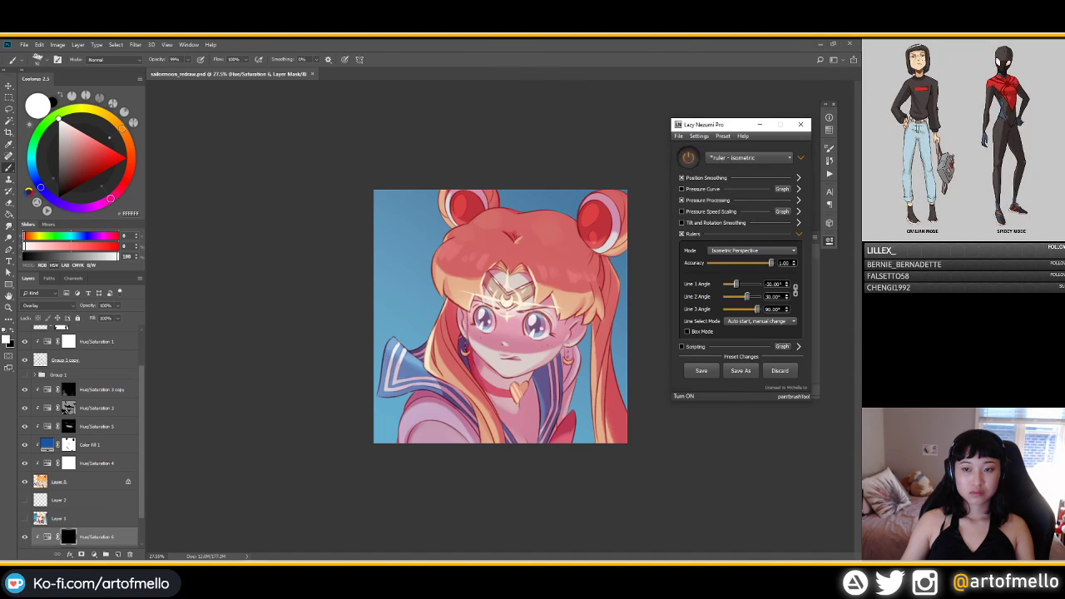
key("alt+Tab")
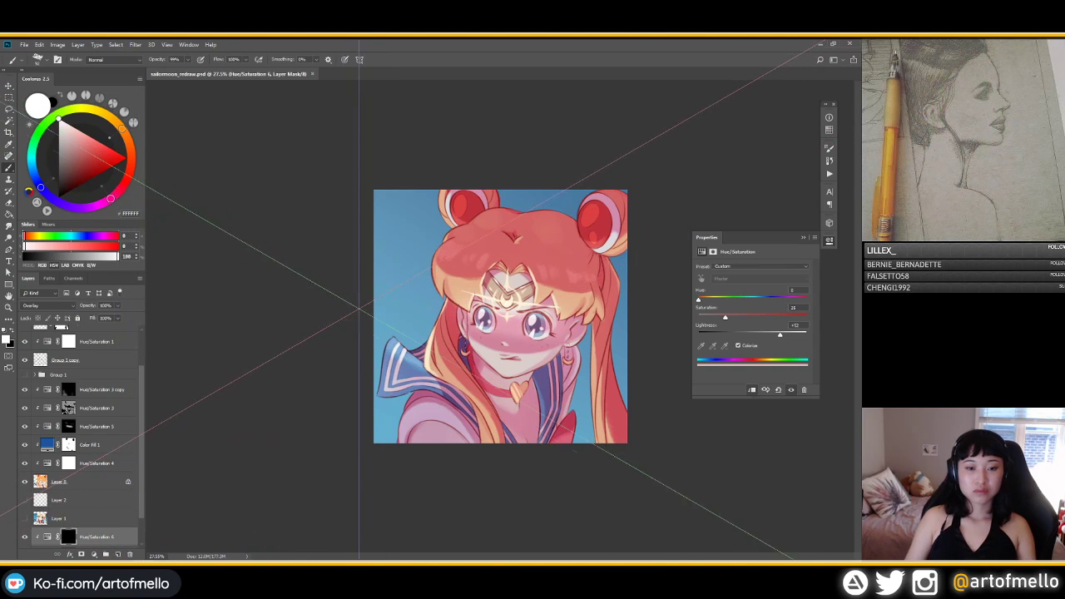
left_click(359, 308)
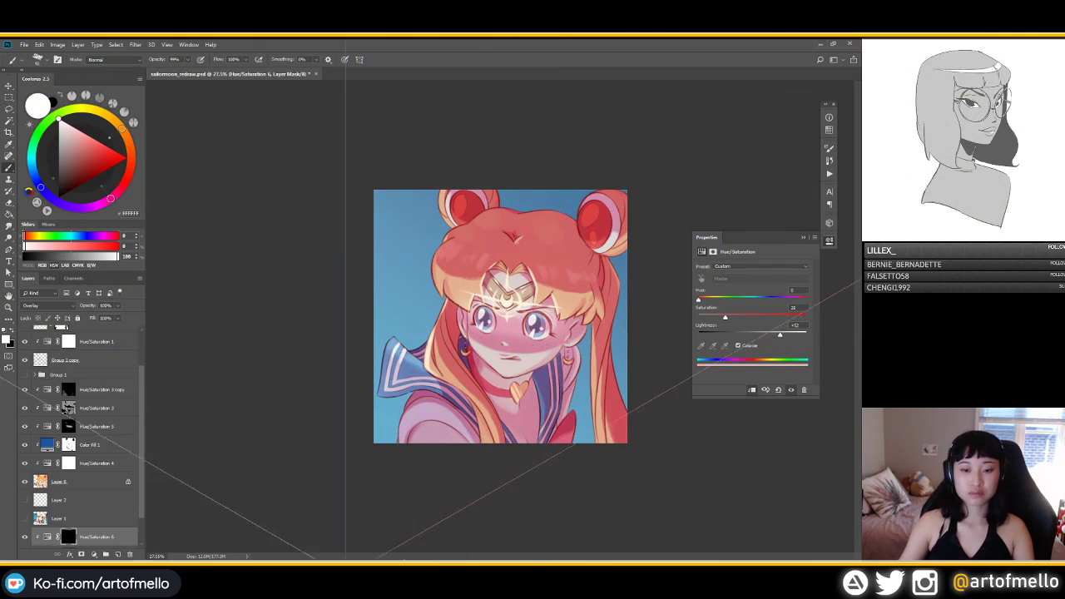
left_click(254, 571)
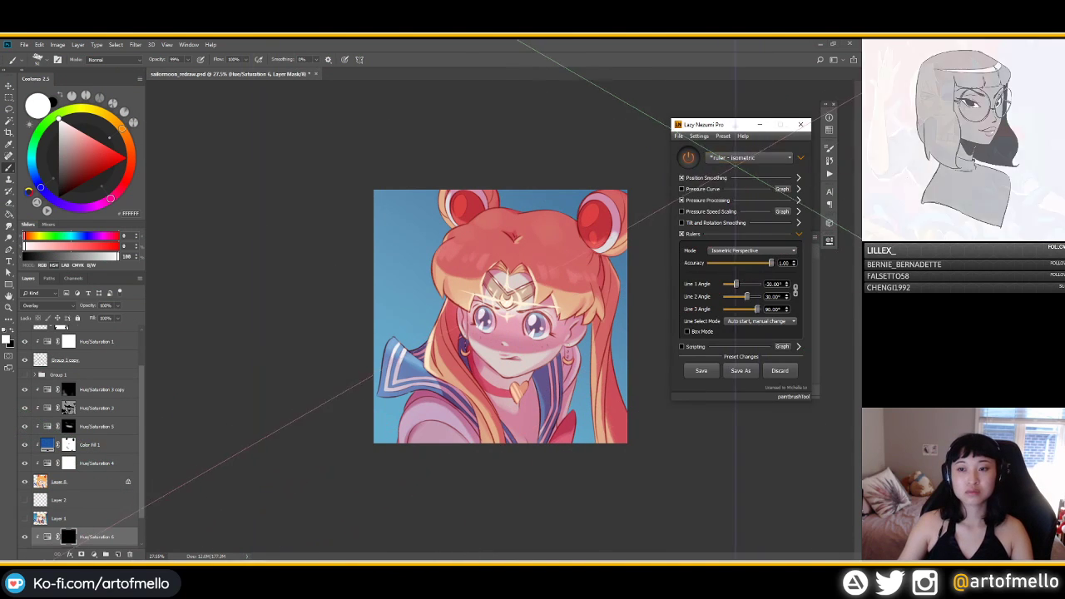
Step: Try the perspective ruler preset on the canvas, return to the isometric ruler preset, and reopen the ruler settings
left_click(736, 157)
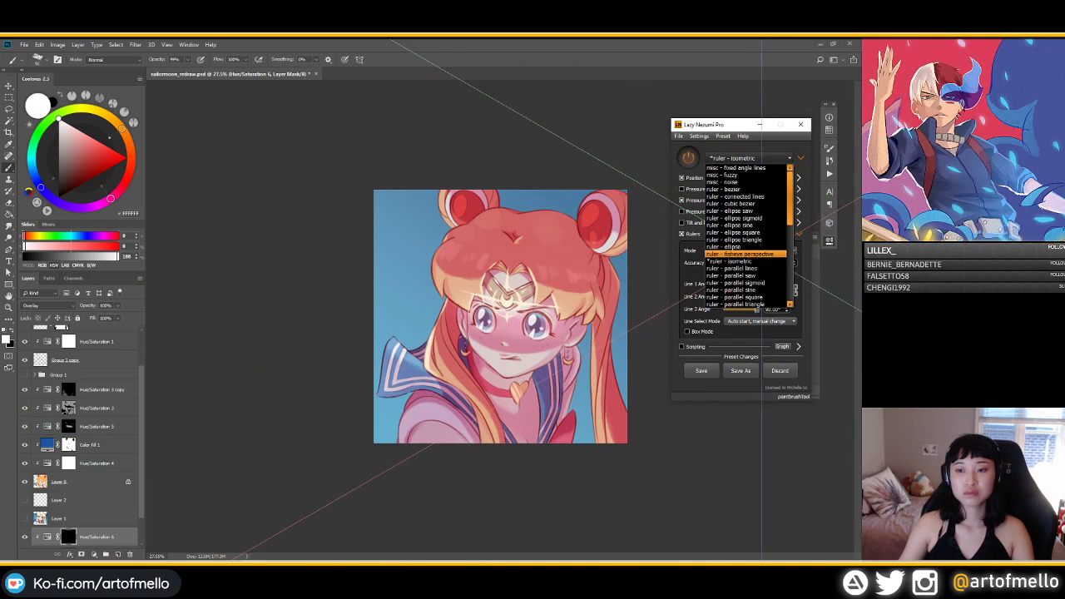
scroll(743, 264, "down", 3)
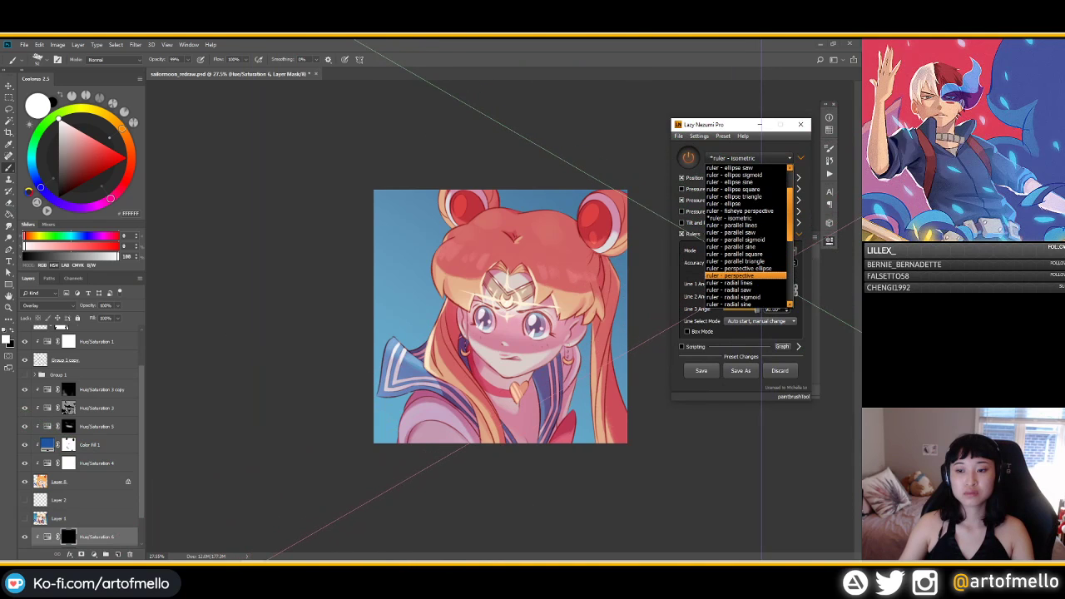
left_click(743, 274)
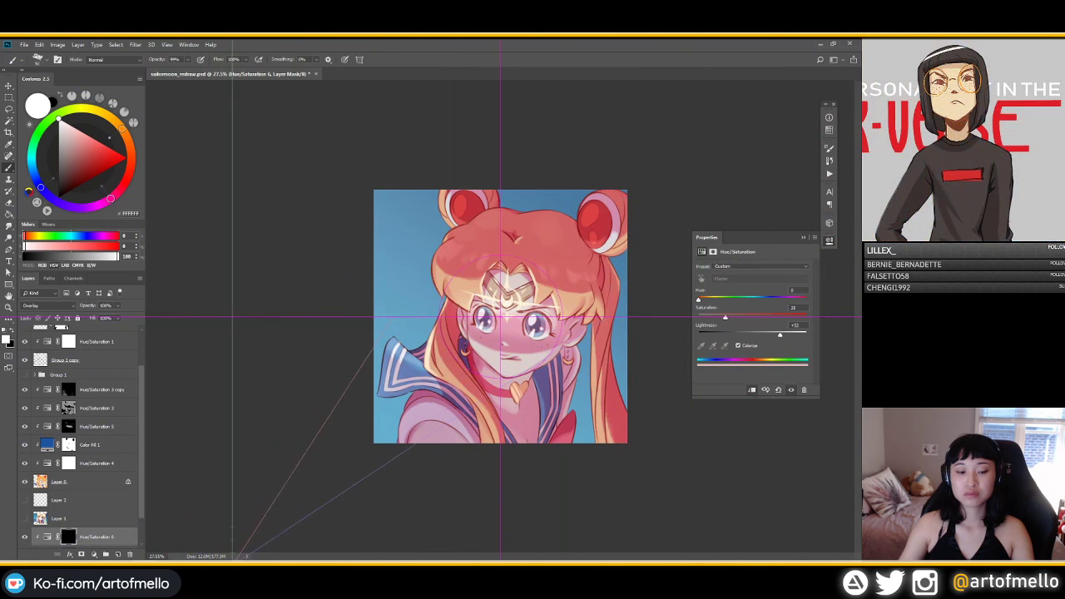
left_click(253, 562)
left_click(748, 157)
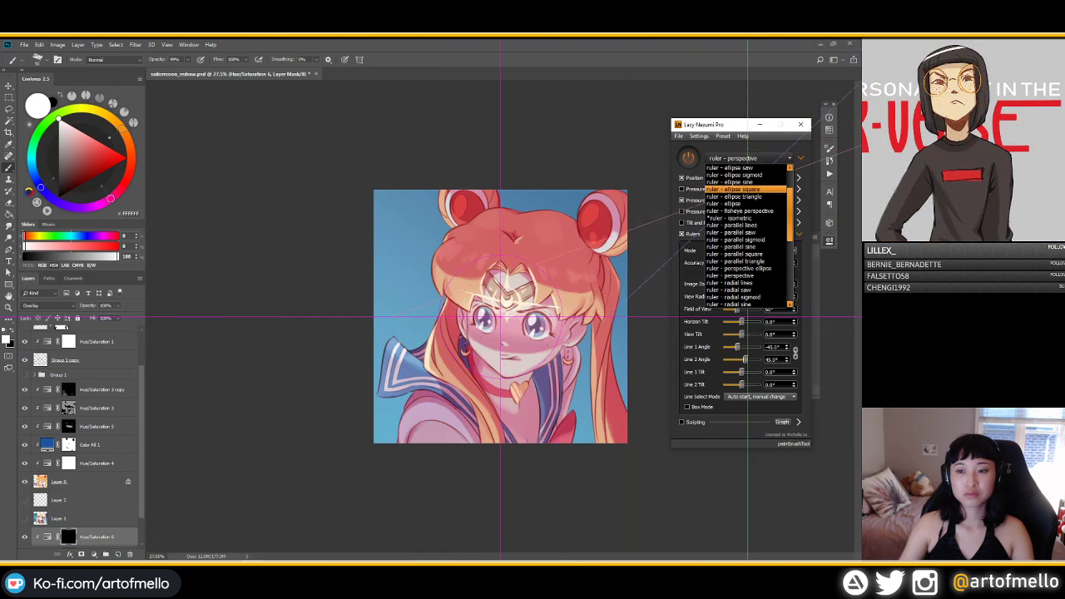
left_click(732, 217)
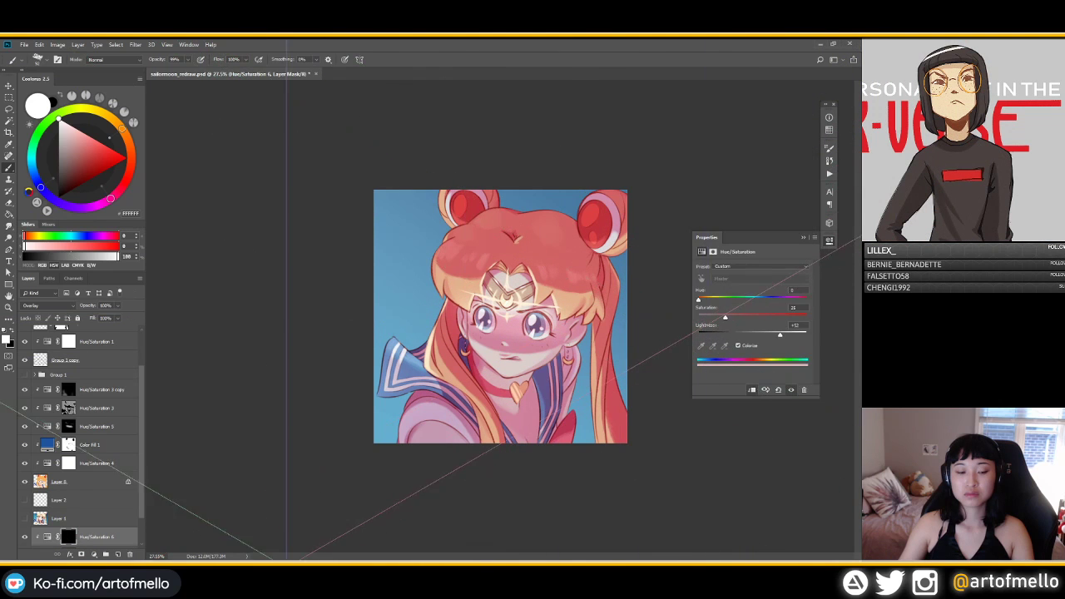
left_click(256, 571)
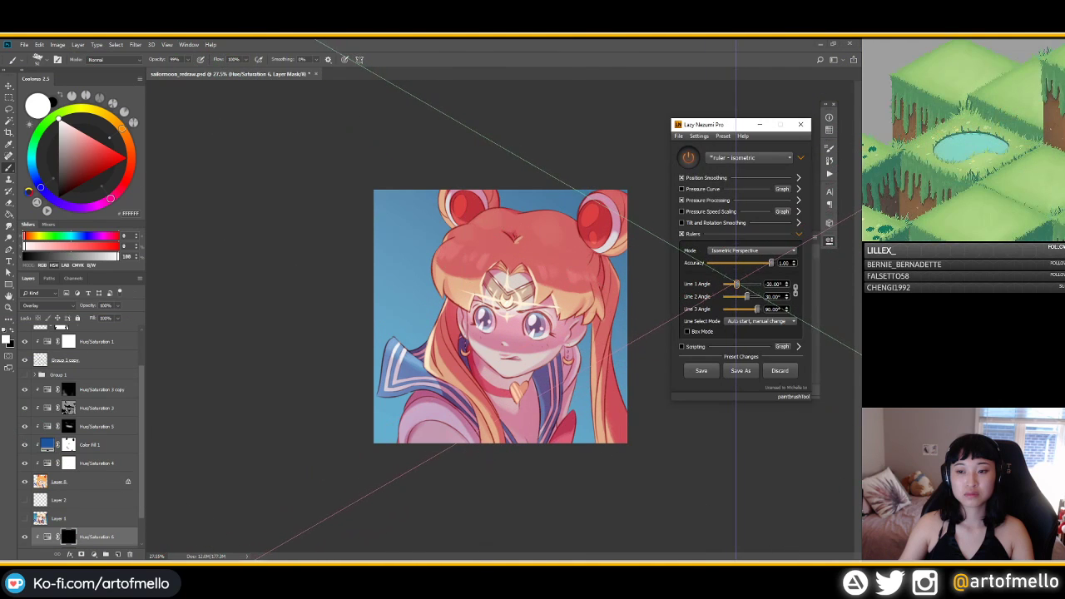
Step: Set the isometric ruler's line angles to -32.5°, 27.5° and 90°
left_click_drag(735, 284, 744, 296)
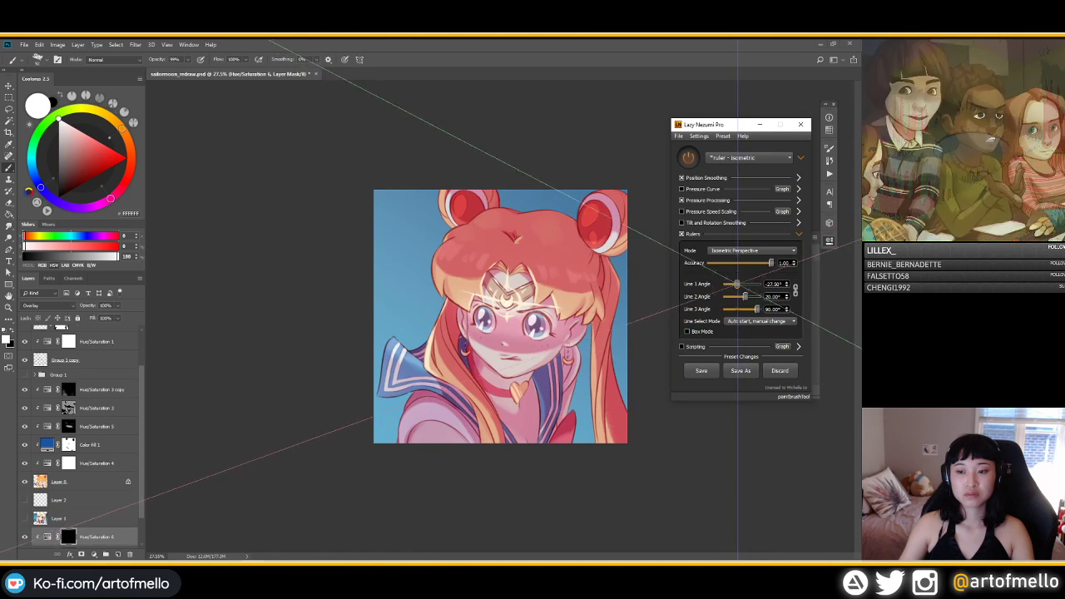
left_click_drag(756, 309, 752, 311)
type("90")
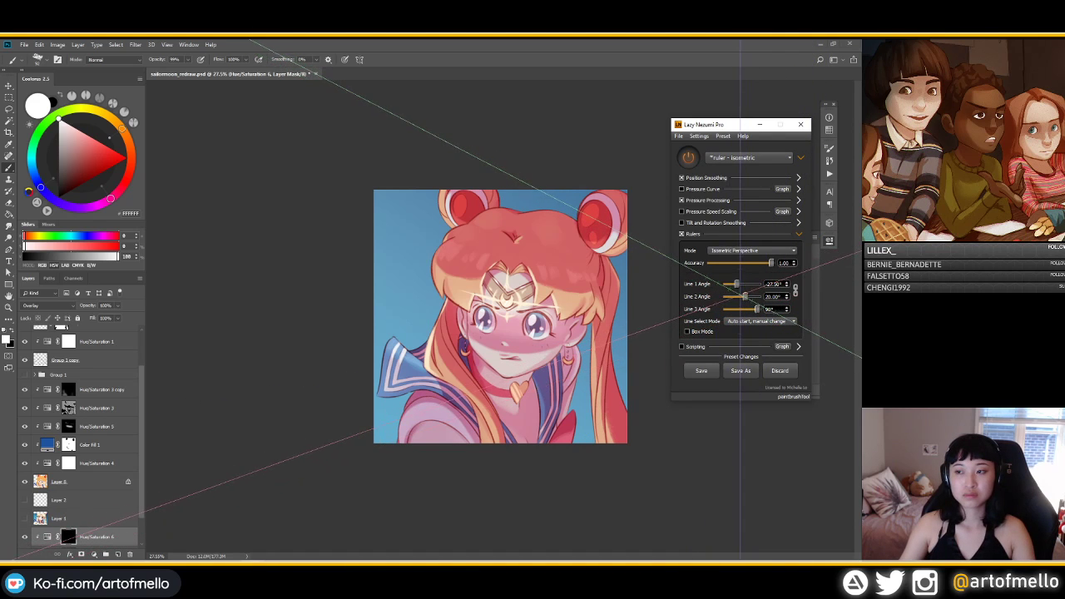
key("Return")
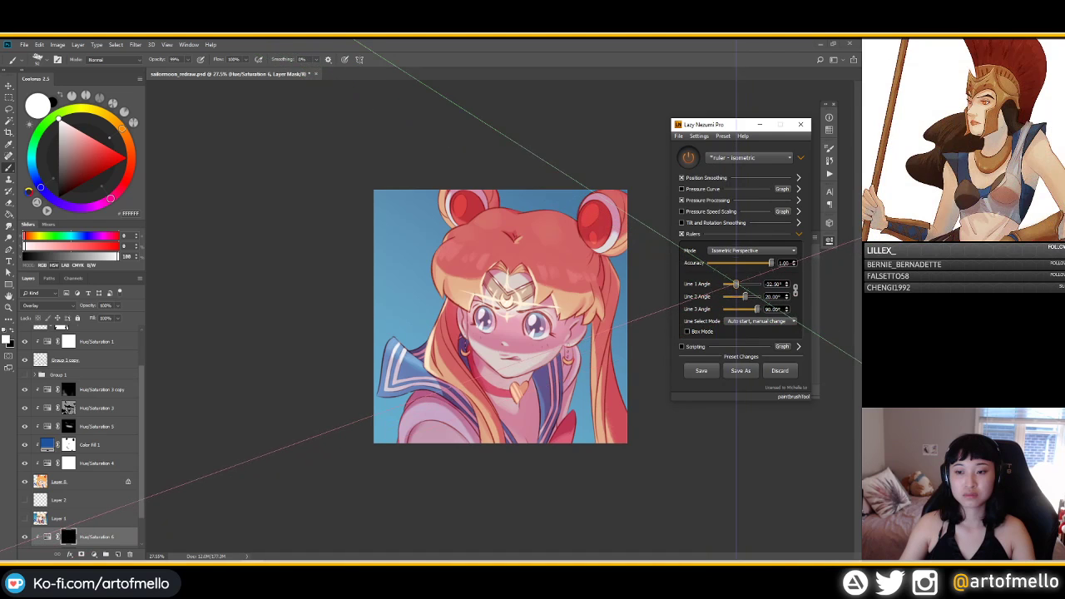
left_click_drag(742, 296, 743, 296)
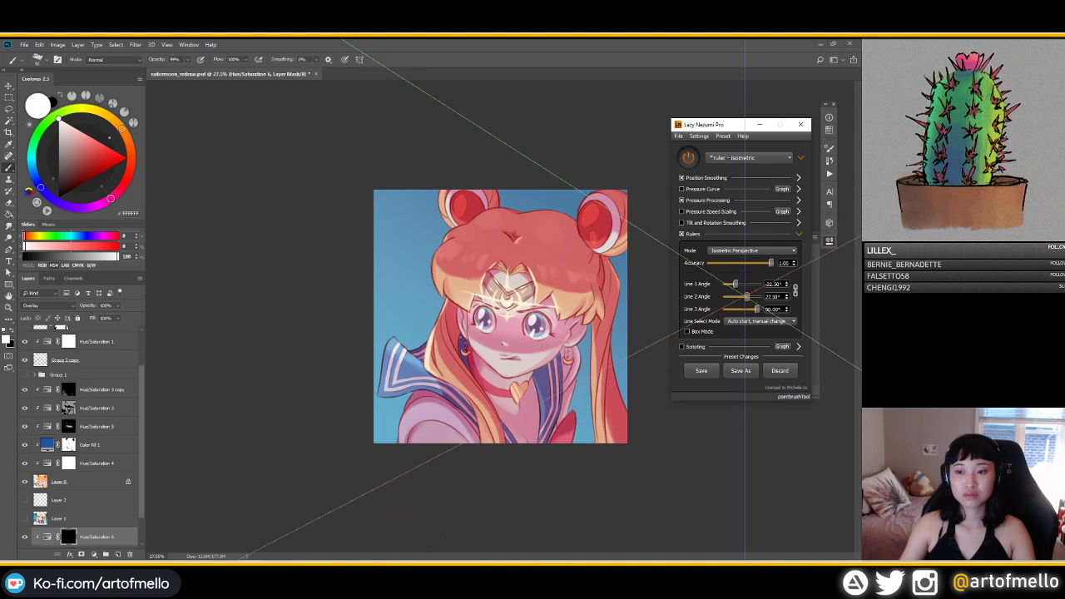
Step: Try the adjusted isometric ruler on the canvas and switch off Lazy Nezumi Pro's stroke guidance
left_click(604, 287)
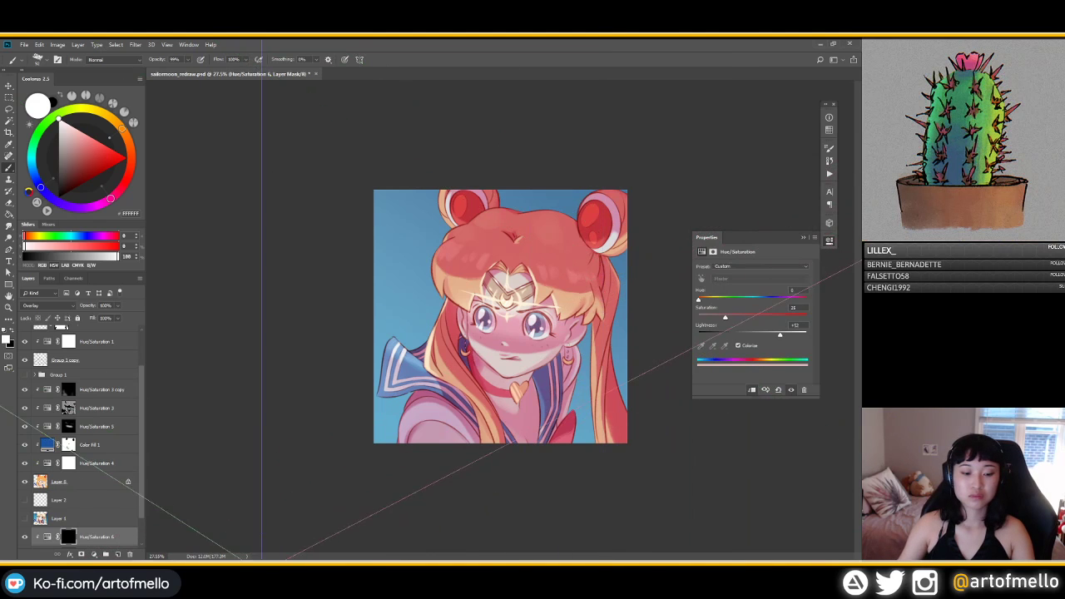
left_click(262, 572)
left_click(688, 157)
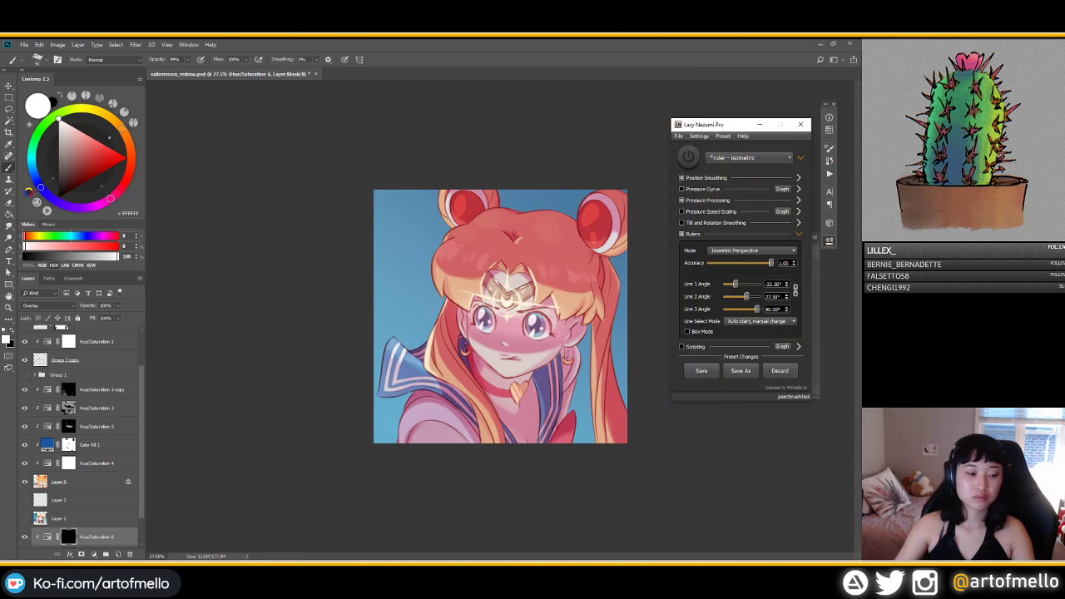
Step: Paint thin white diagonal light streaks across the blue background on the Hue/Saturation 6 layer mask
left_click(48, 537)
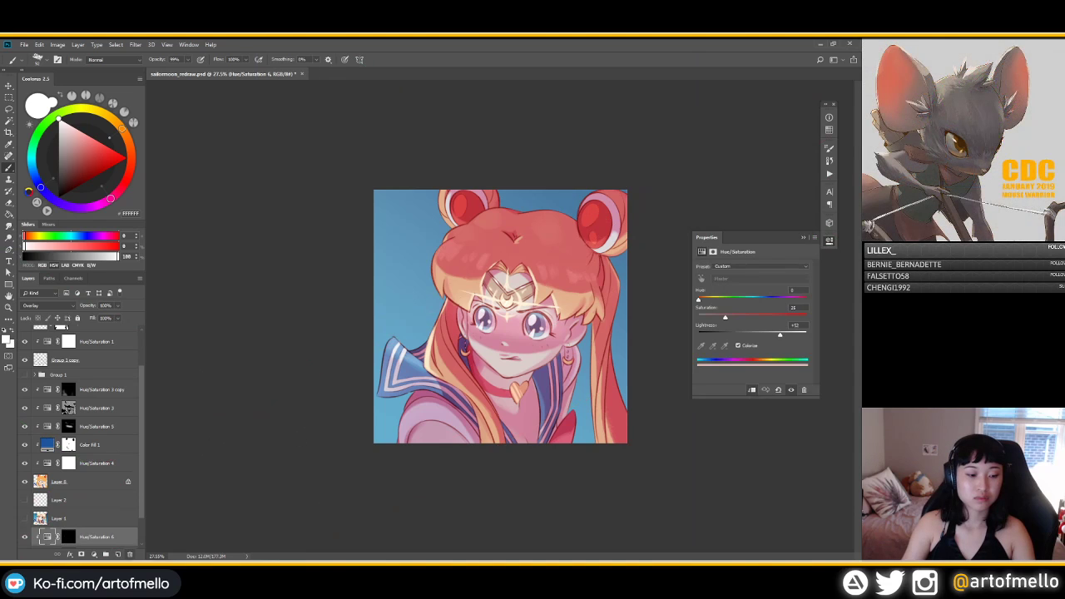
left_click(69, 536)
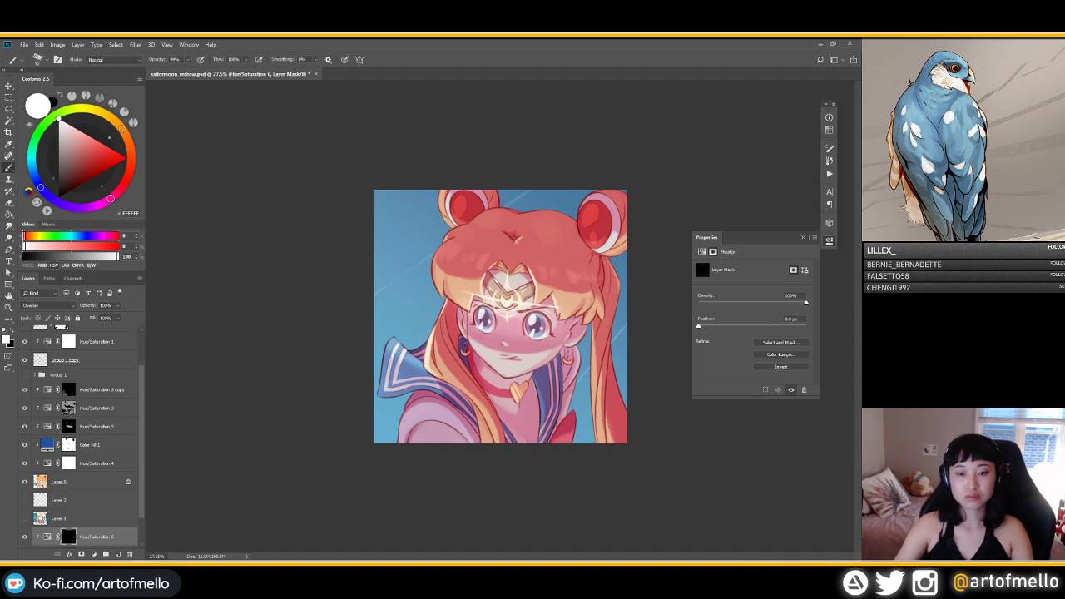
key("r")
mouse_move(582, 316)
left_mouse_down()
mouse_move(542, 386)
mouse_move(579, 337)
left_mouse_up()
key("r")
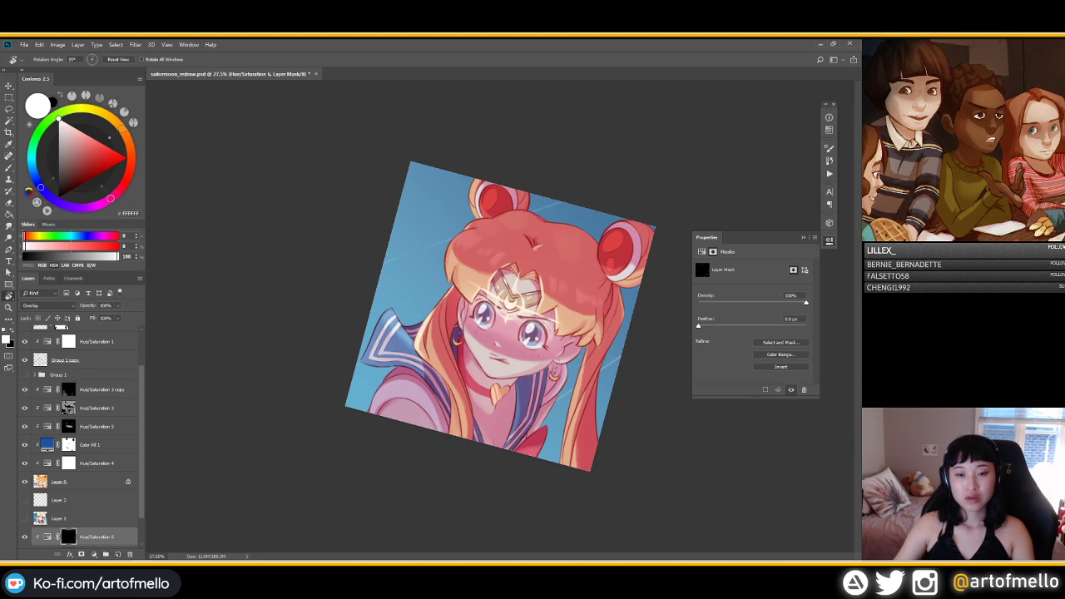
left_click_drag(579, 337, 582, 316)
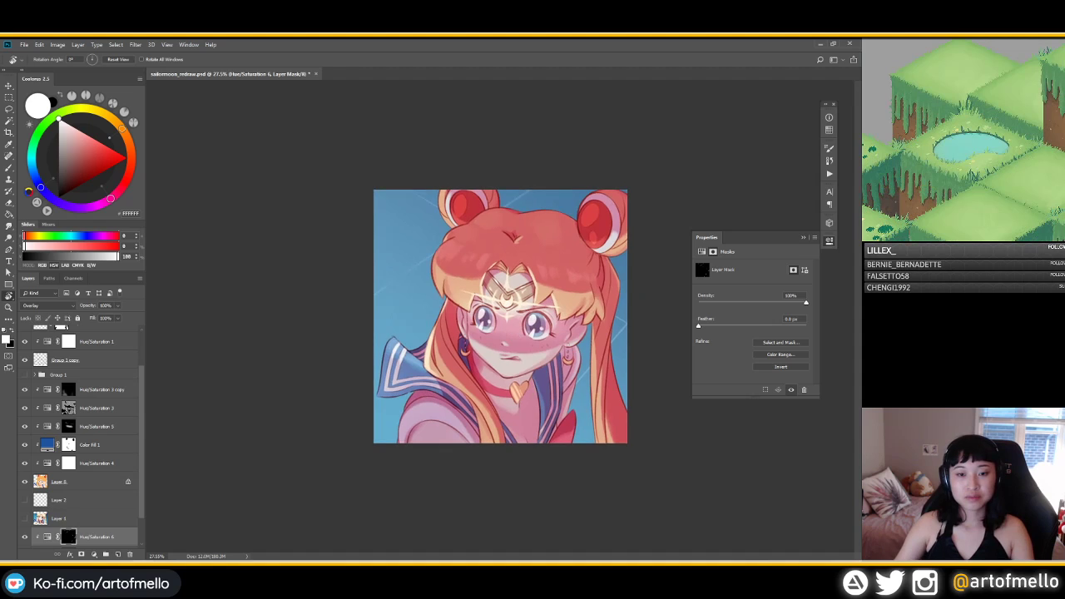
key("b")
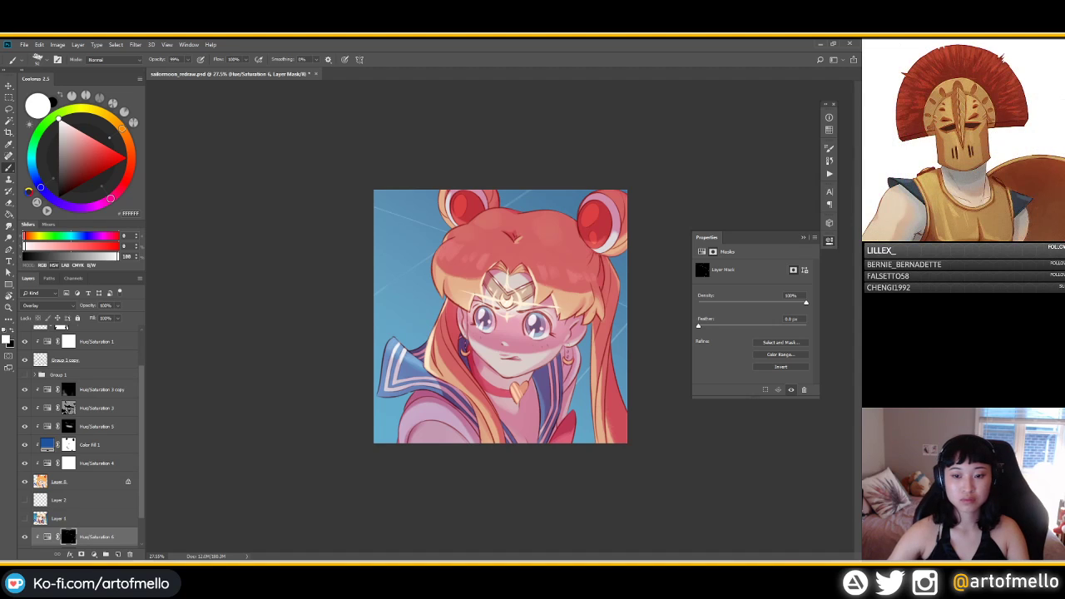
key("ctrl+i")
key("ctrl+i")
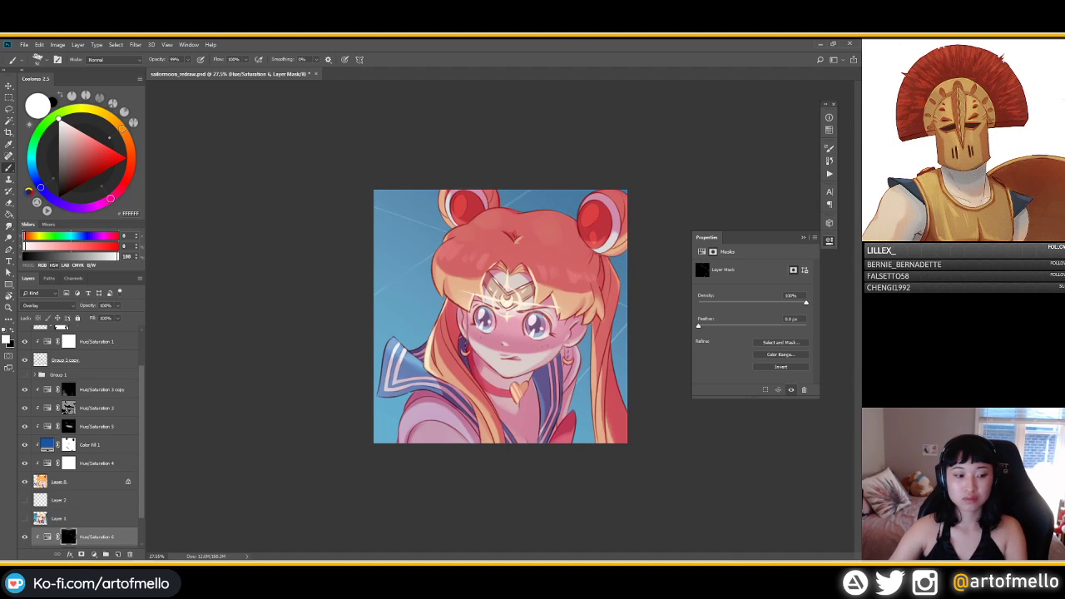
left_click(47, 536)
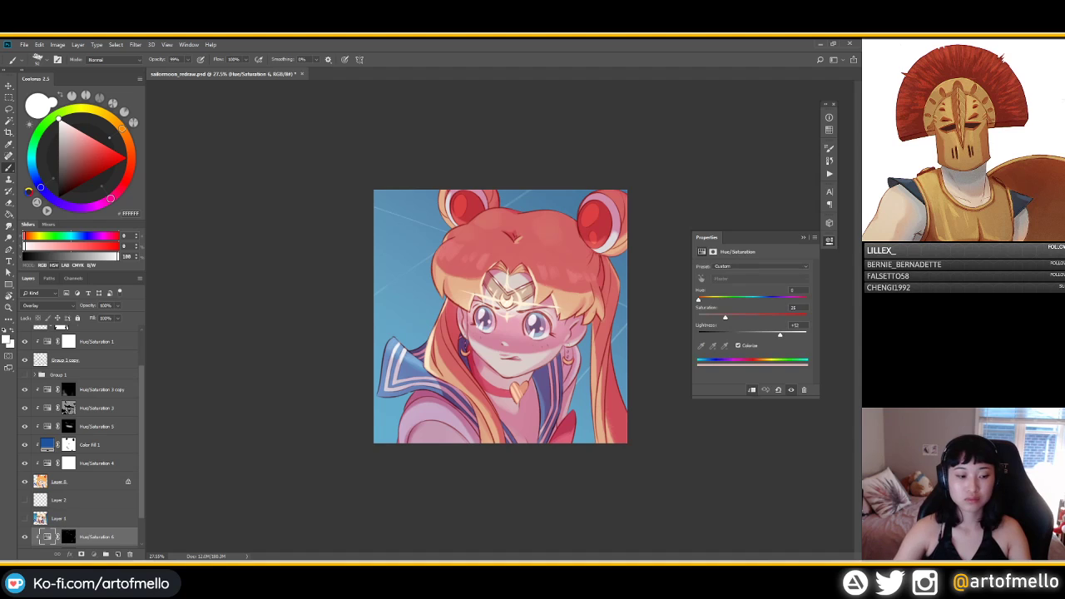
left_click(68, 536)
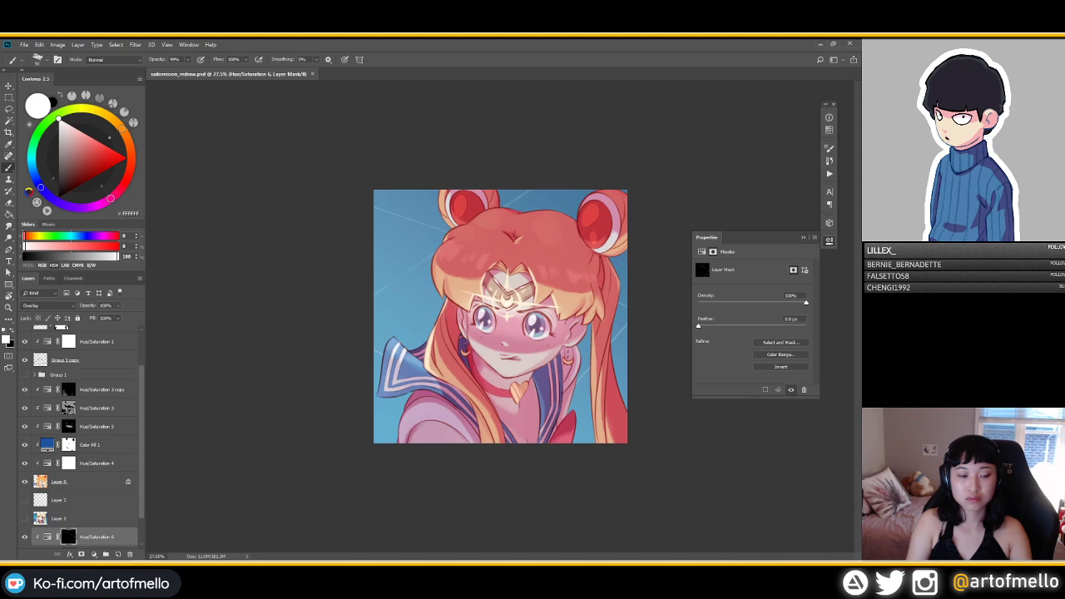
Step: Select the Background layer, activate the Gradient tool, and set the foreground to a darker blue based on the canvas background
scroll(81, 437, "down", 2)
left_click(88, 539)
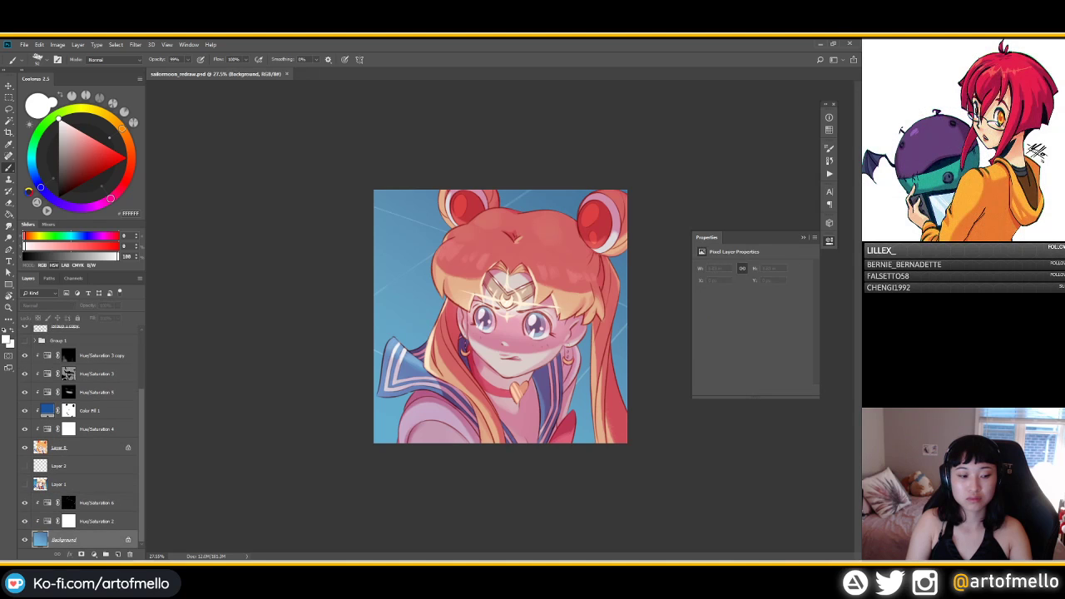
key("g")
key("shift+g")
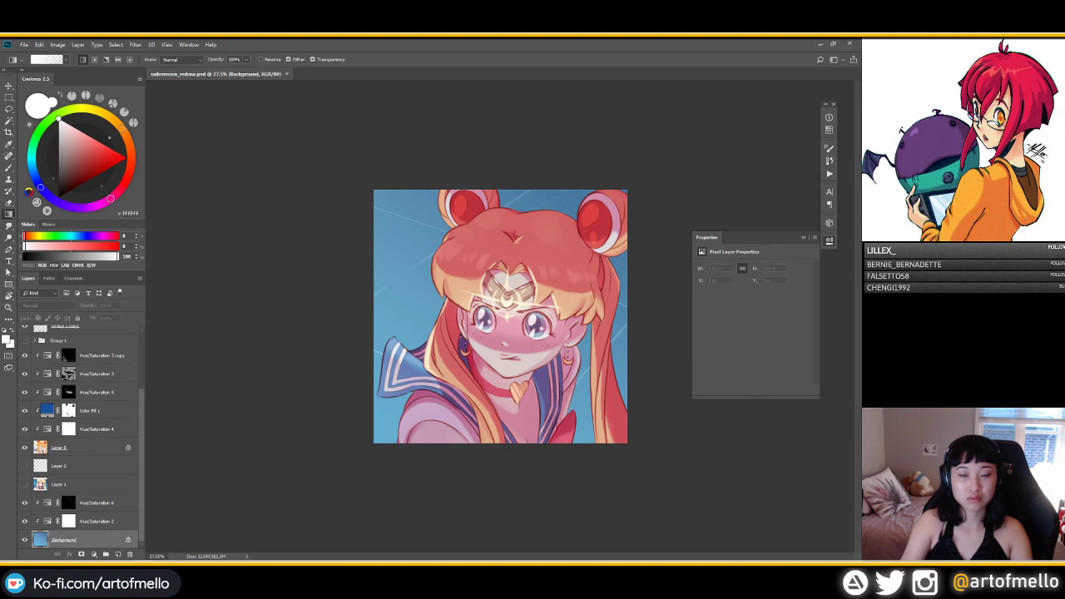
left_click(555, 201, "alt")
left_click(79, 168)
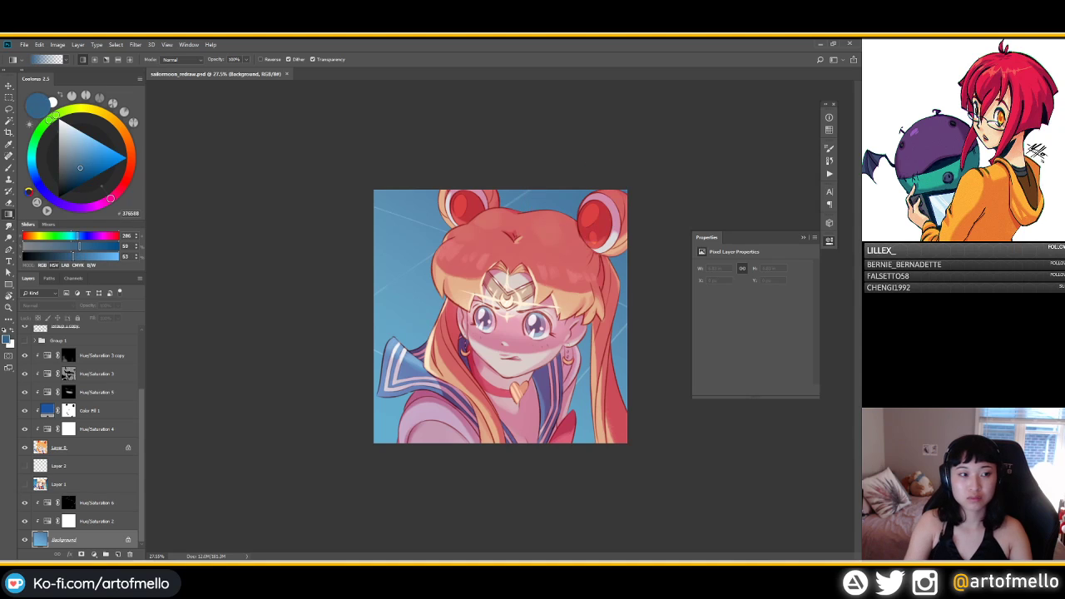
Step: Try short gradients from the canvas's upper edge on the Background layer, including one in a more saturated blue, undoing each
left_click_drag(657, 149, 632, 166)
key("ctrl+z")
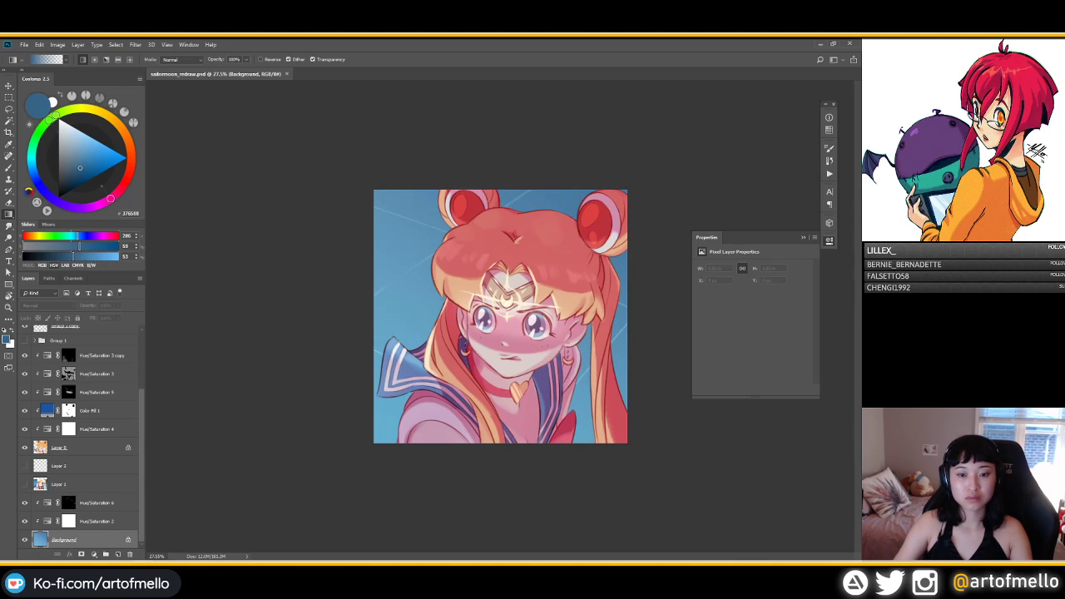
left_click(89, 166)
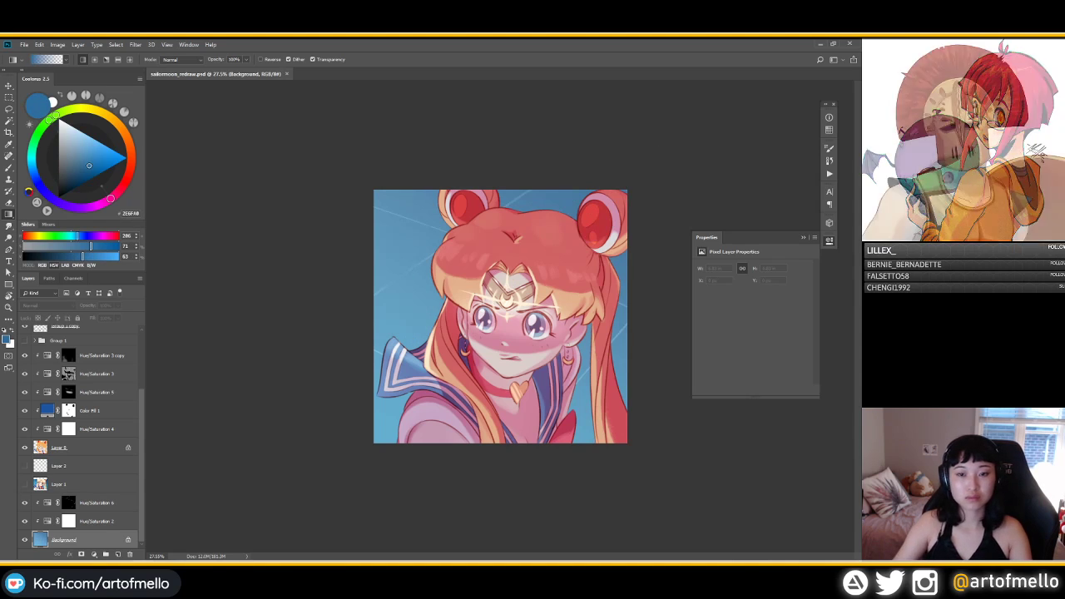
key("ctrl+z")
key("ctrl+z")
left_click_drag(543, 141, 570, 218)
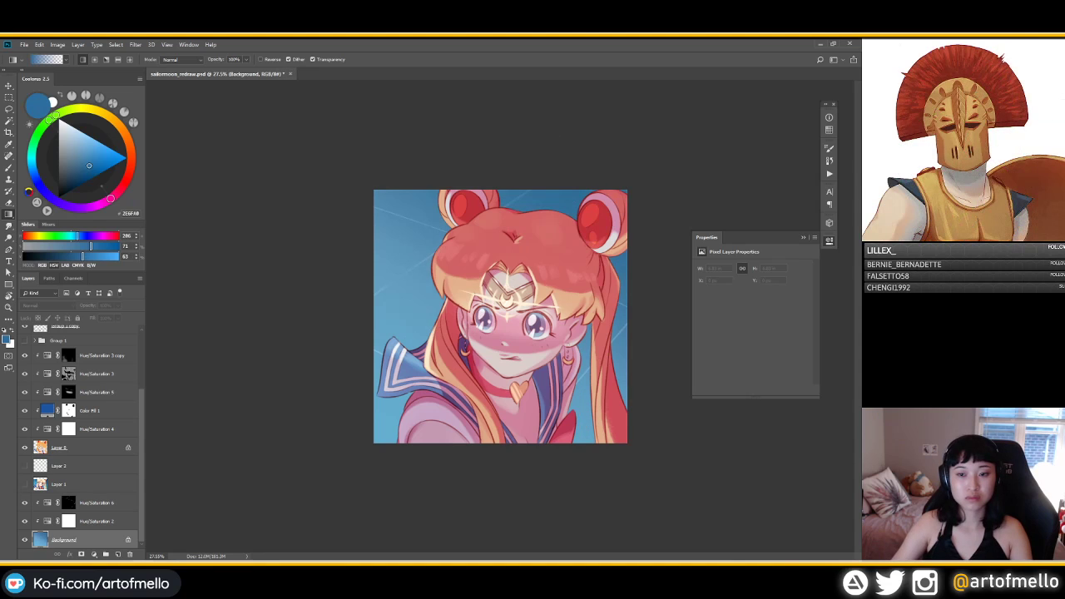
key("ctrl+z")
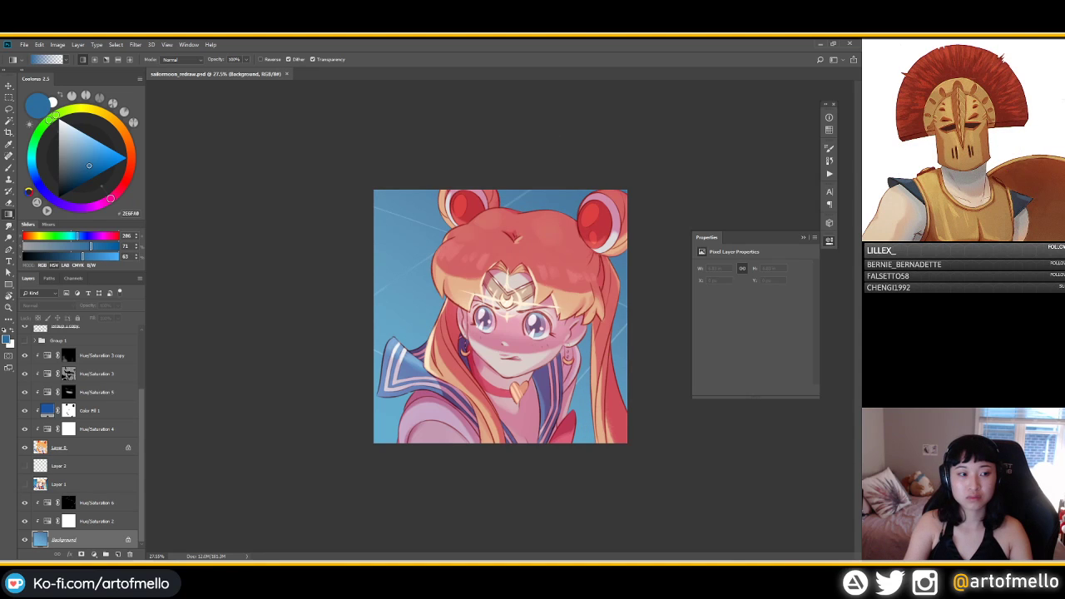
Step: Try a darker navy and a brighter saturated blue for the background gradient, undoing each attempt
left_click(84, 172)
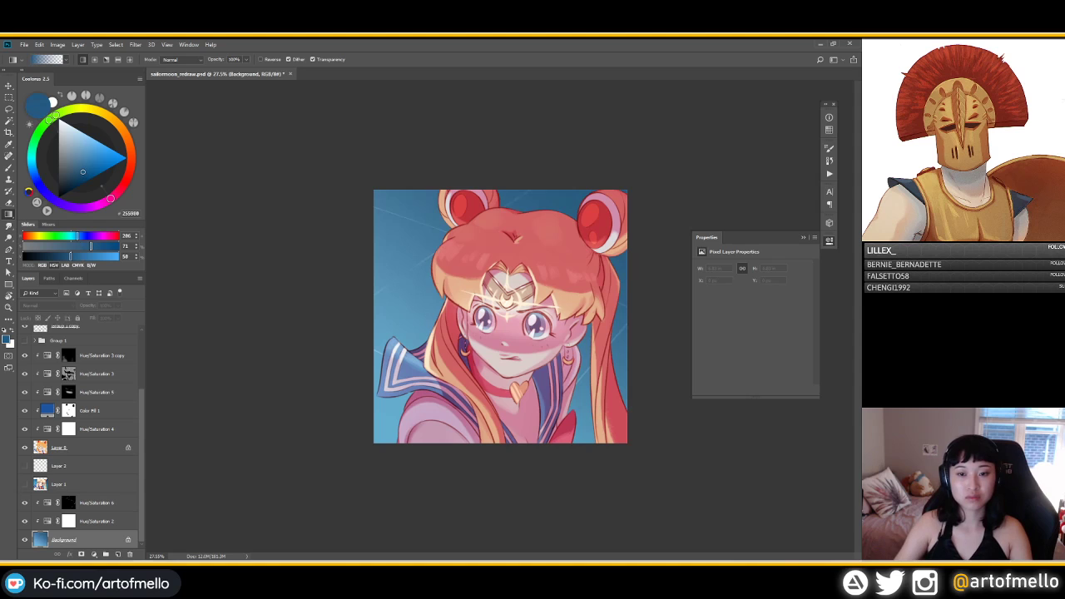
key("ctrl+z")
left_click(99, 163)
left_click_drag(636, 124, 433, 308)
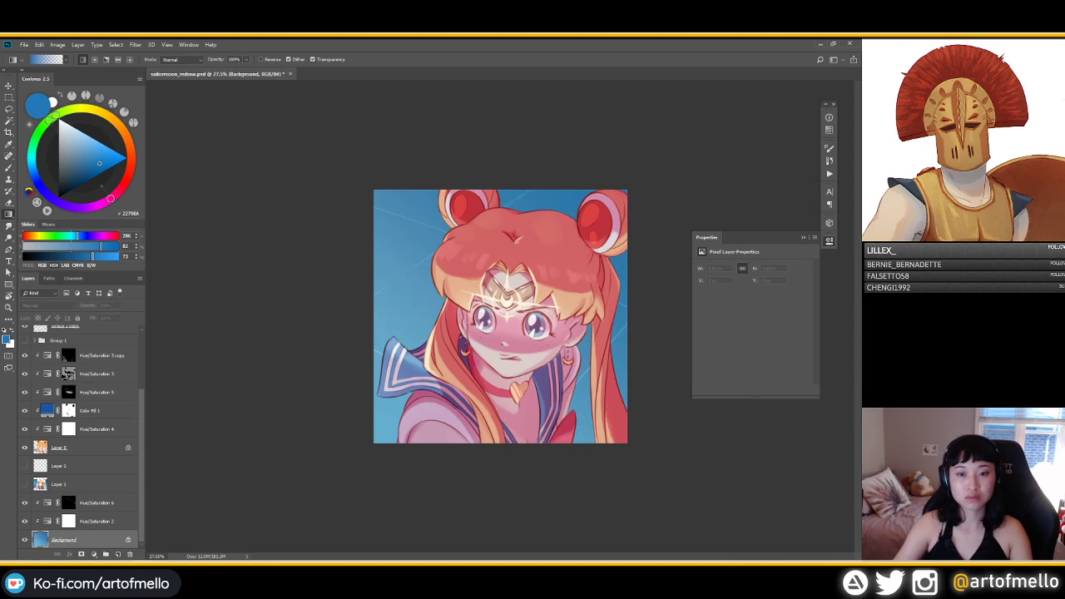
key("ctrl+z")
Step: Set the foreground to blue #266493 and layer several gradients fading diagonally inward from the background's upper-right corner
left_click(88, 169)
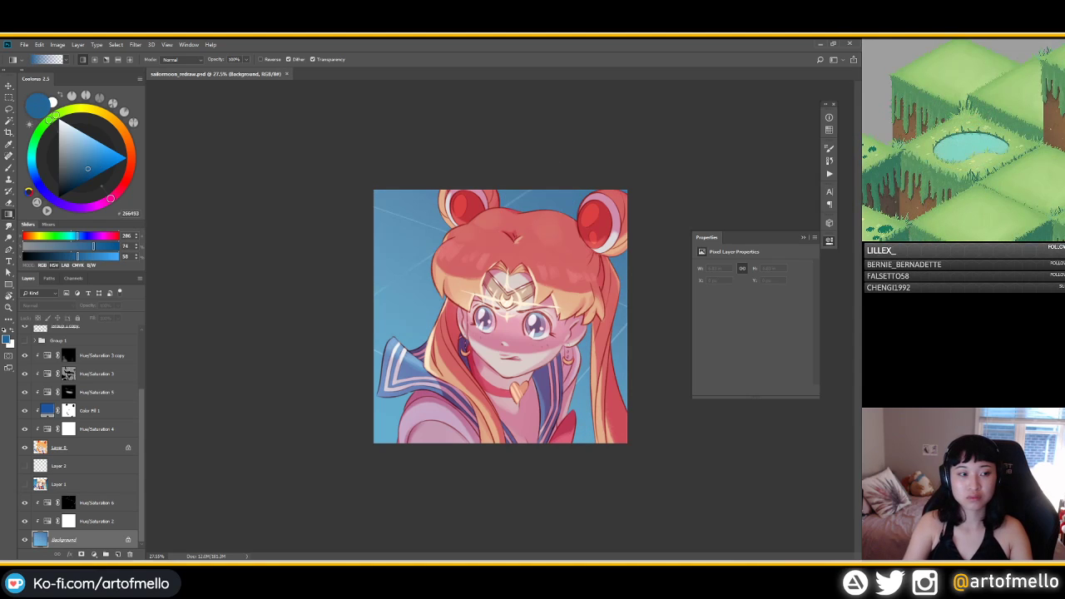
left_click_drag(544, 126, 468, 287)
key("ctrl+z")
left_click_drag(584, 169, 421, 373)
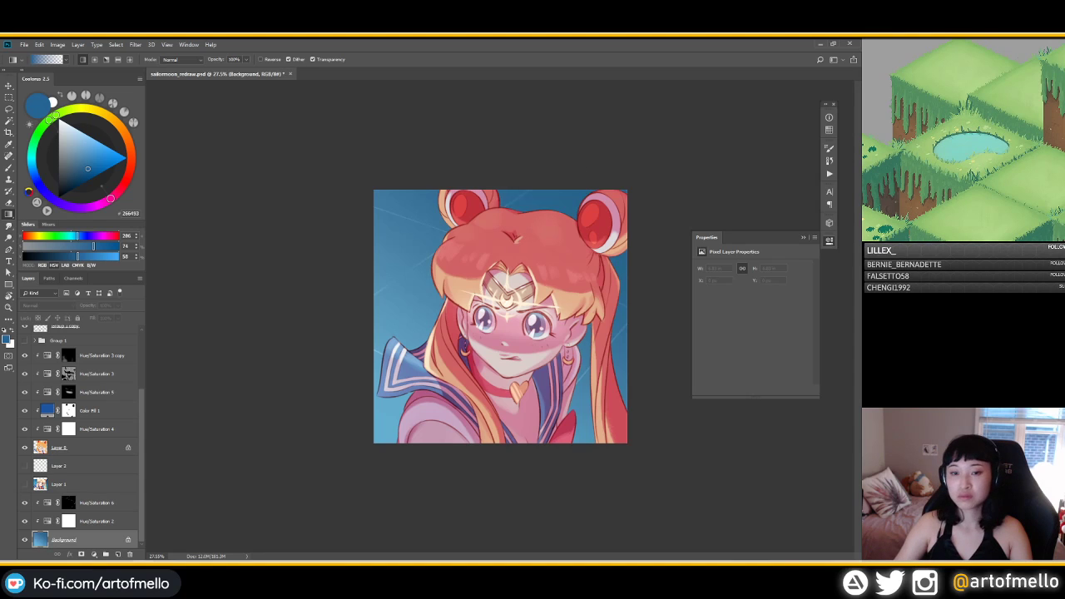
key("ctrl+z")
left_click_drag(615, 178, 532, 274)
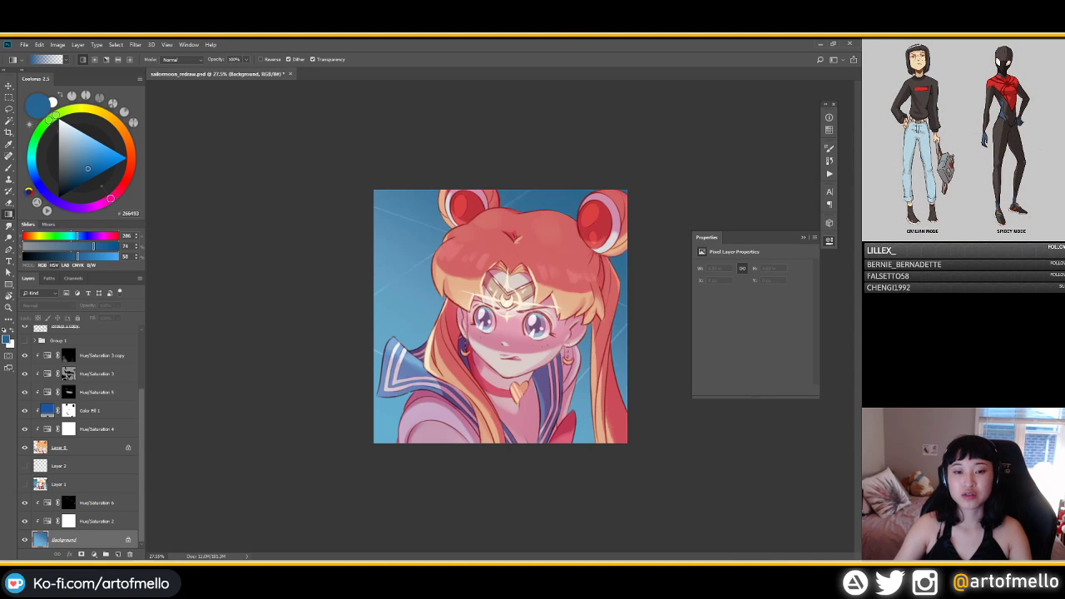
left_click_drag(648, 140, 539, 271)
left_click_drag(654, 131, 573, 198)
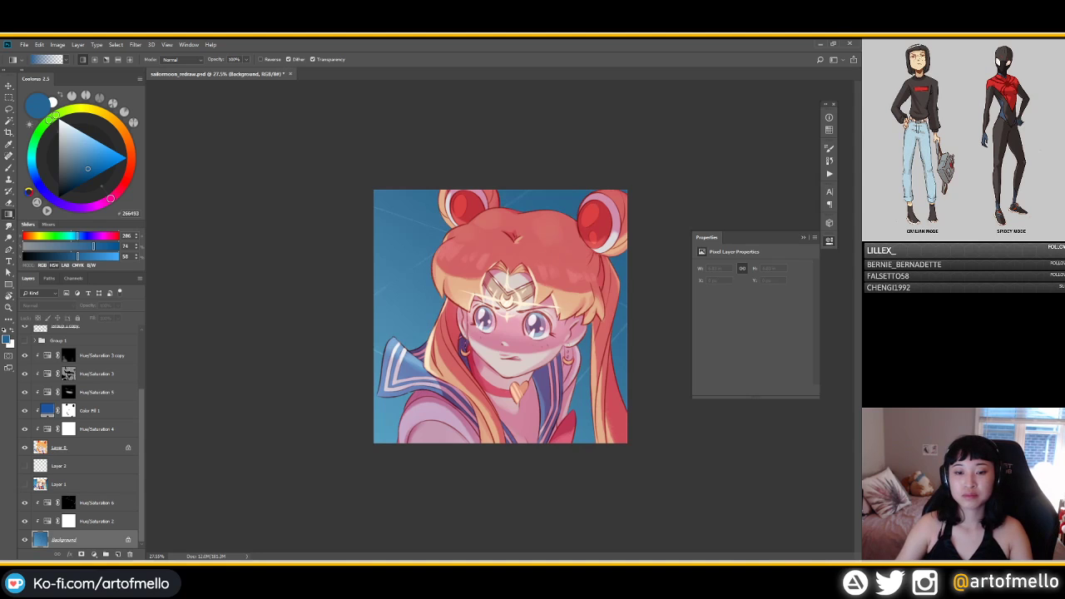
Step: Compare the painting's values in the grayscale proof with and without the last background gradient, and return to colour
key("ctrl+y")
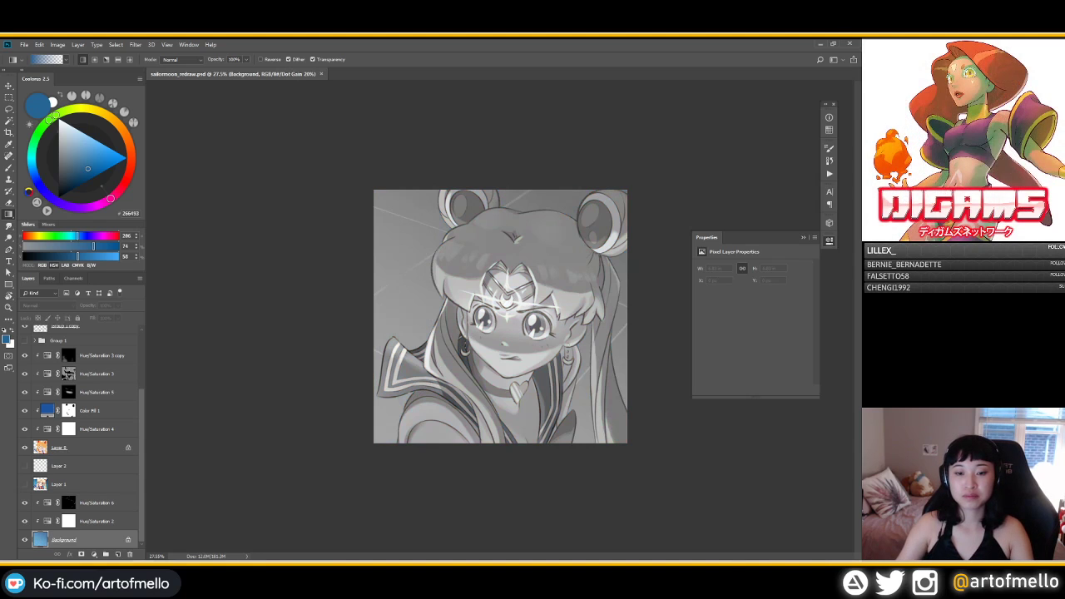
key("ctrl+z")
key("ctrl+y")
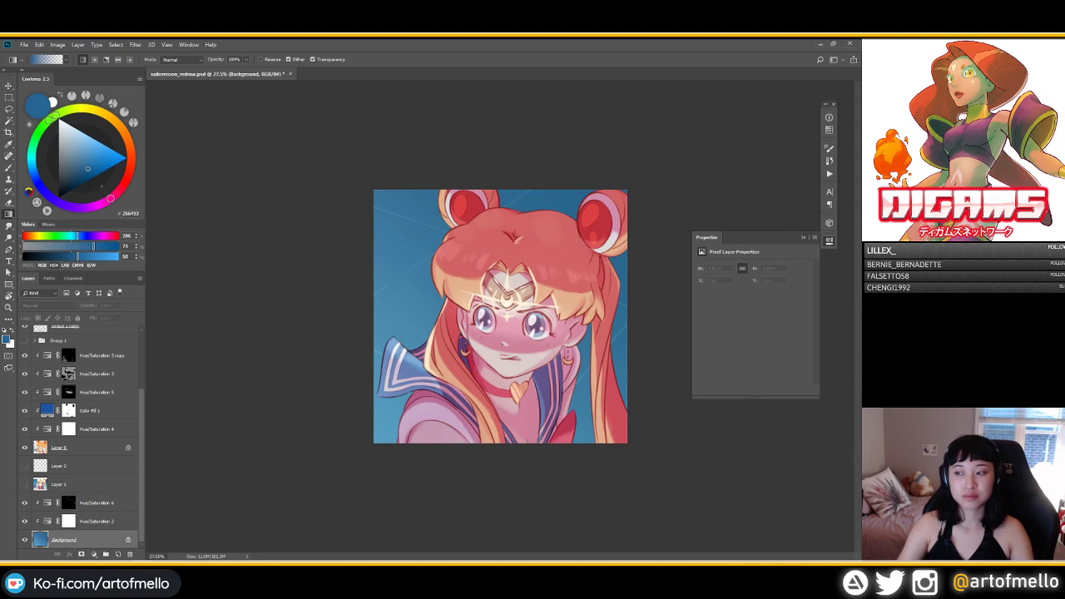
Step: Fade a lighter blue gradient in from the background's lower-left corner, and try a brighter, more saturated blue one, undoing it
left_click(93, 155)
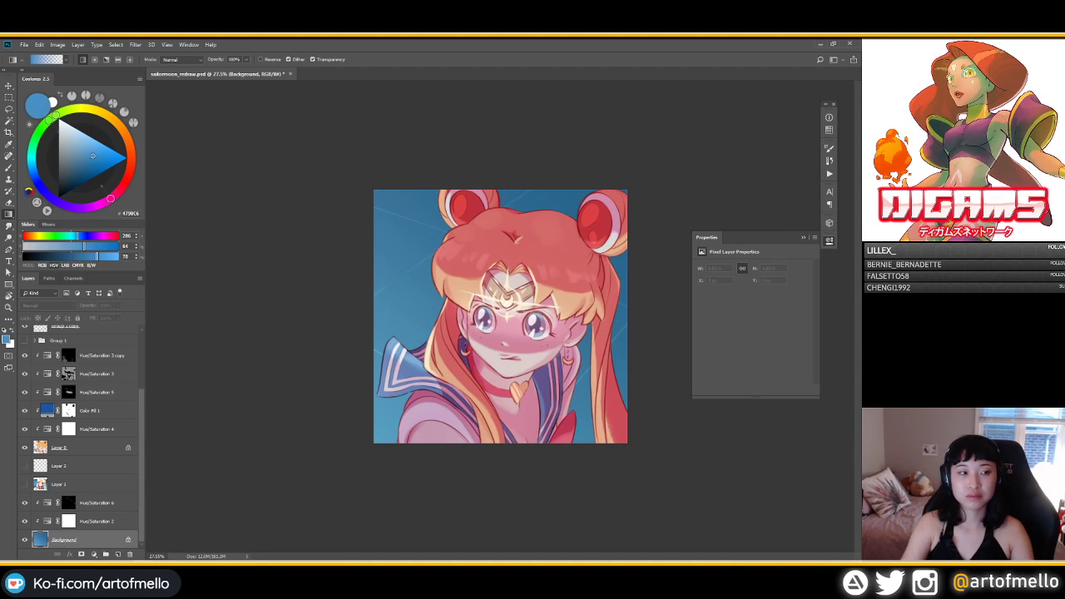
left_click_drag(300, 482, 400, 380)
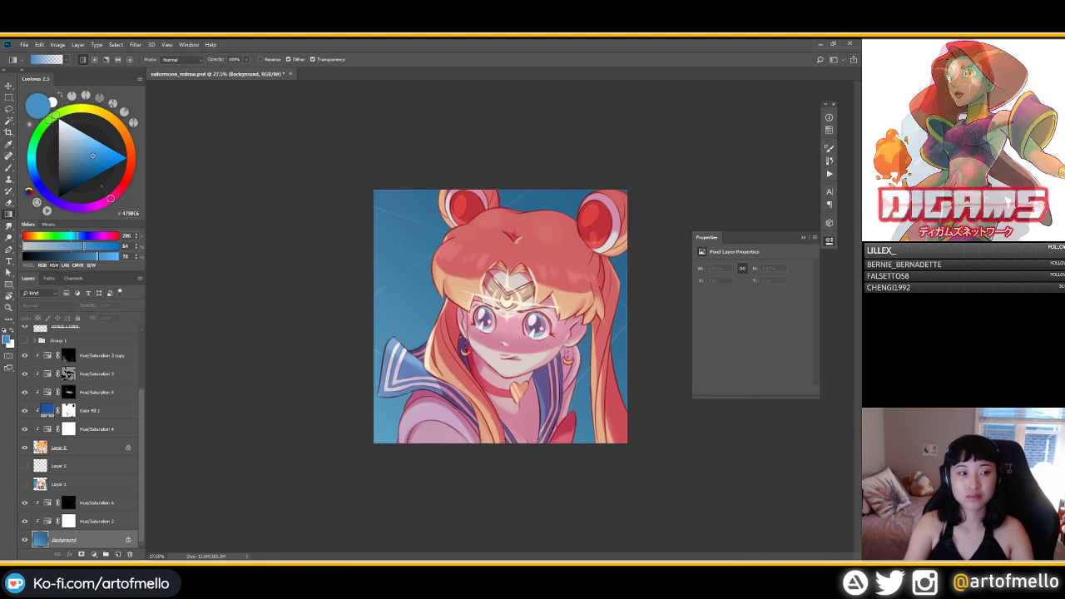
left_click(103, 148)
left_click(105, 146)
left_click_drag(349, 474, 661, 136)
key("ctrl+z")
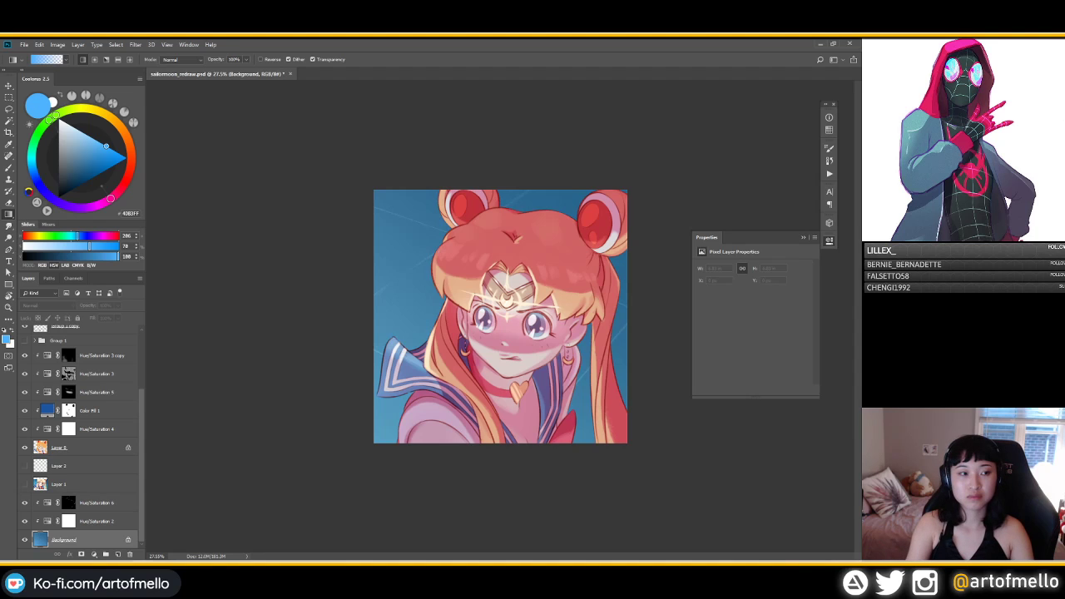
Step: Set the foreground to light cyan-blue (HSV 194, 45, 87) and try two diagonal gradients from the background's lower-left corner, undoing each
left_click(111, 199)
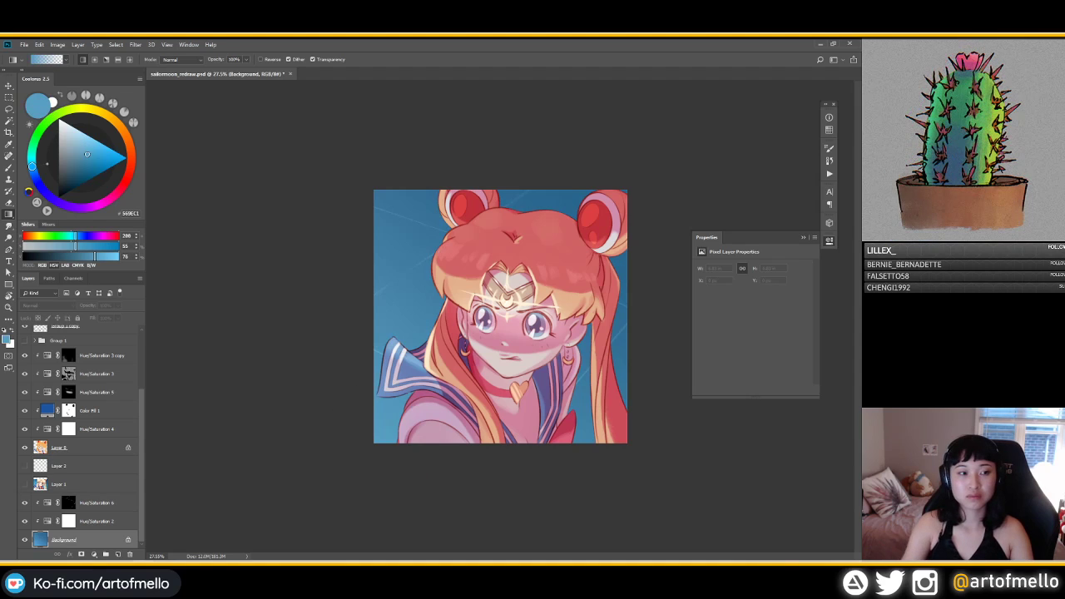
left_click(85, 144)
left_click_drag(31, 167, 31, 163)
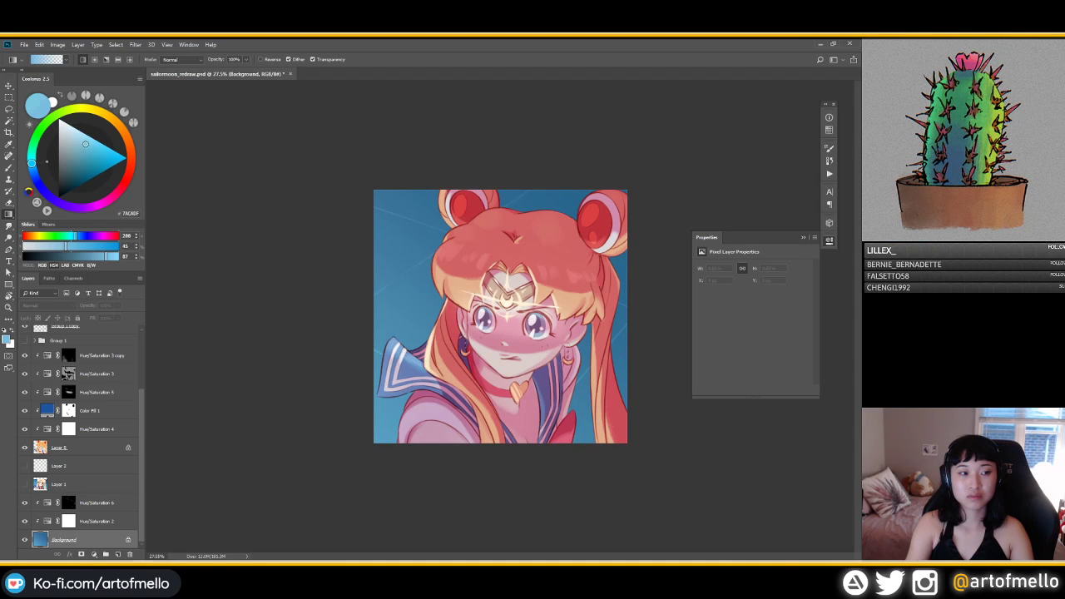
left_click_drag(352, 482, 474, 341)
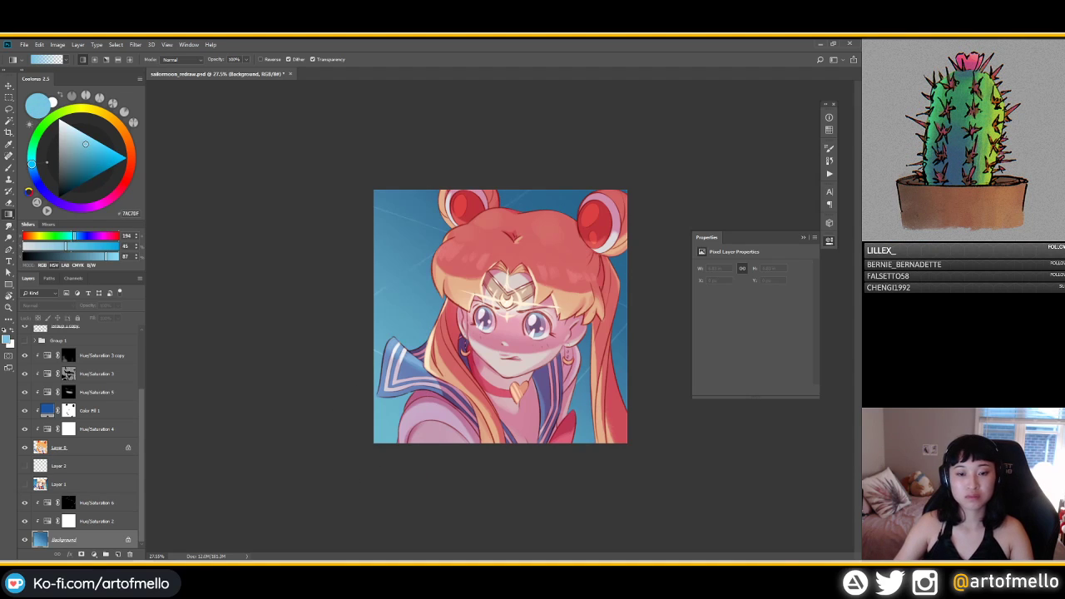
key("ctrl+z")
left_click_drag(384, 461, 463, 346)
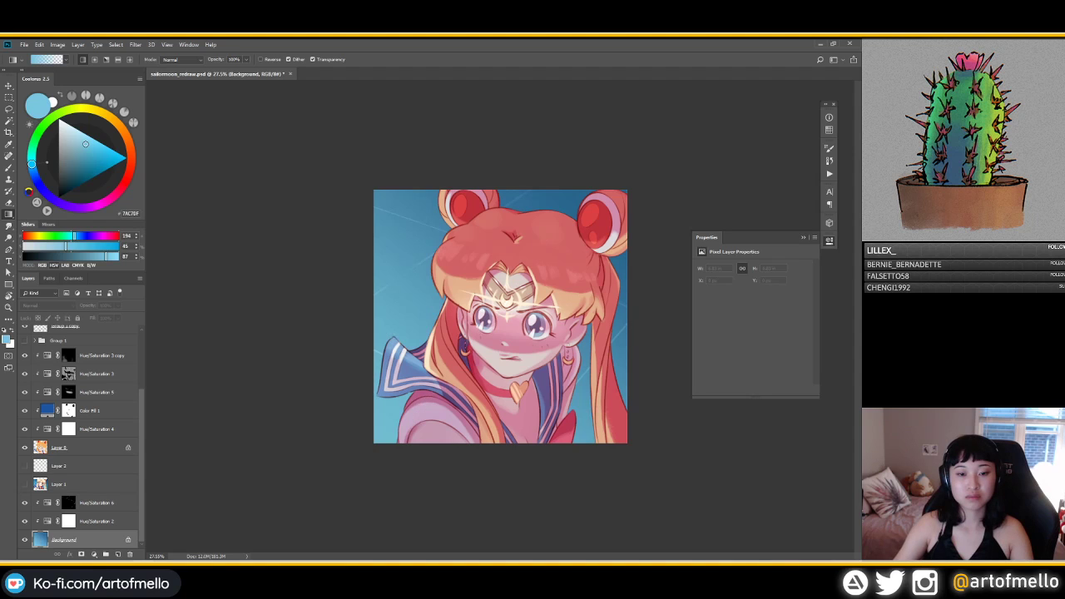
key("ctrl+z")
Step: Apply a shorter light cyan-blue gradient at the background's lower-left corner, compare it through undo and redo, and save the file
left_click_drag(366, 434, 430, 370)
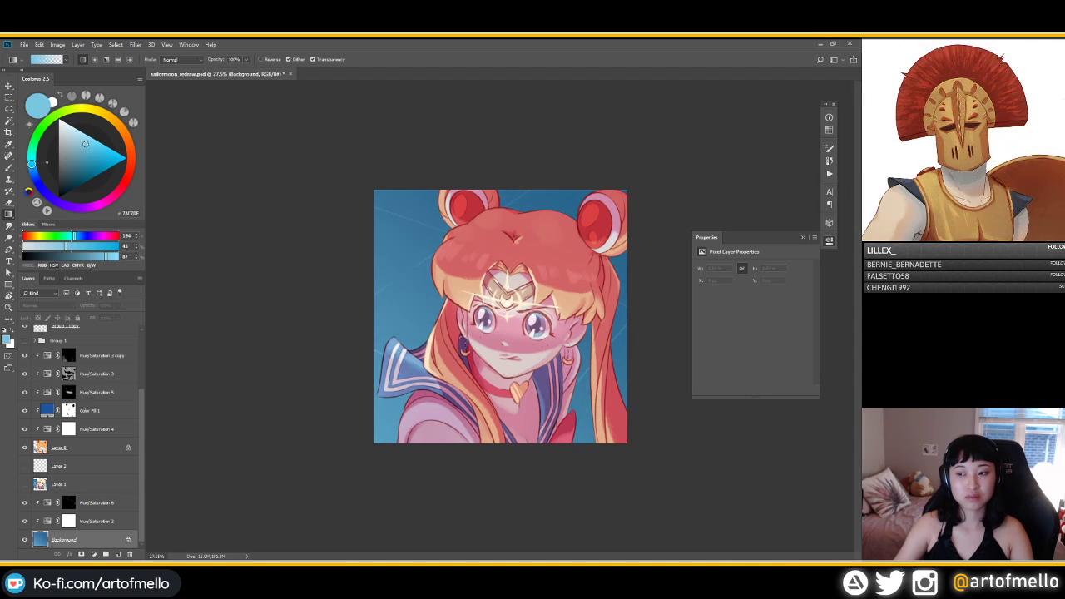
key("ctrl+z")
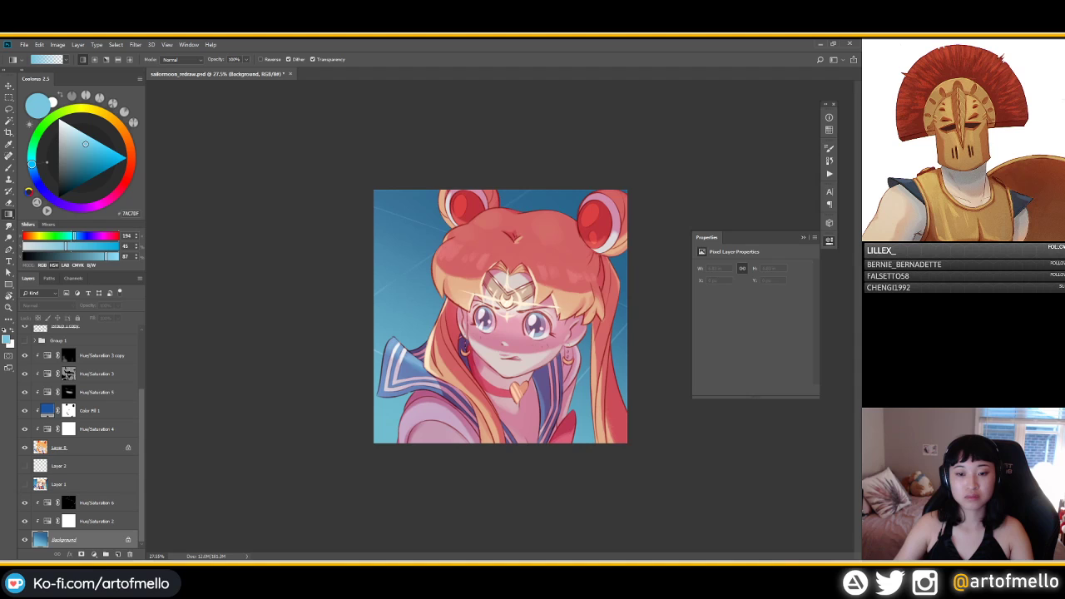
key("ctrl+y")
key("ctrl+y")
key("ctrl+s")
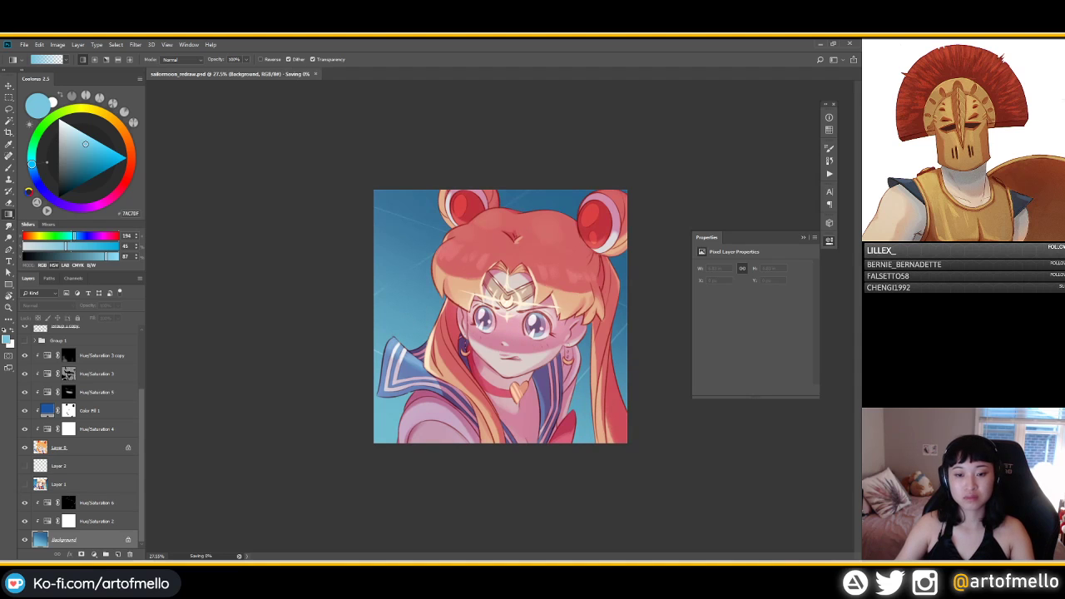
Step: Add a new empty layer clipped to the Background layer instead of a group, and save the file
scroll(500, 316, "down", 2)
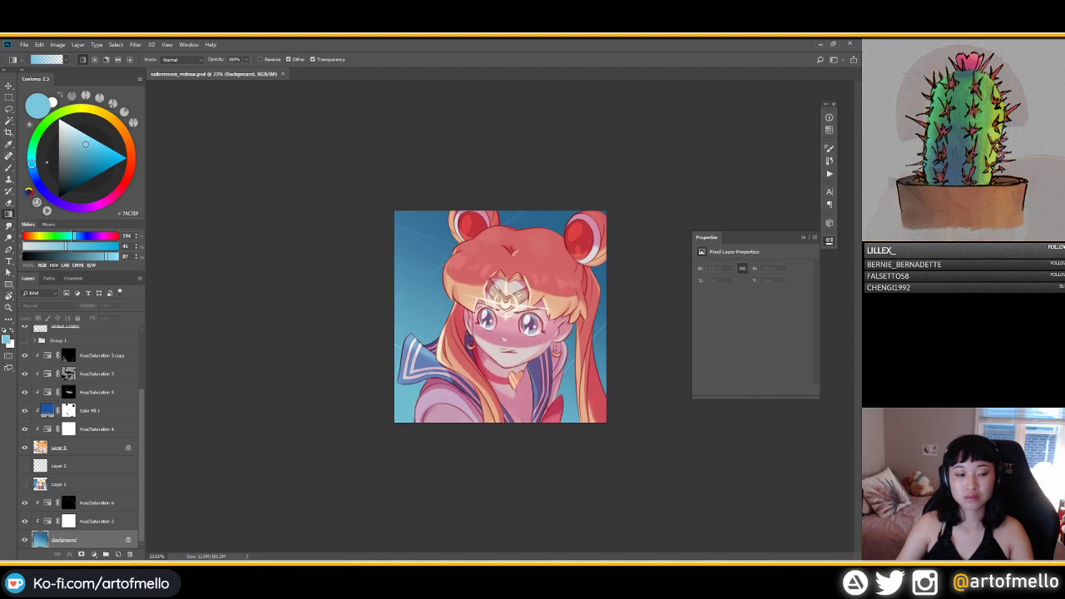
left_click(105, 554)
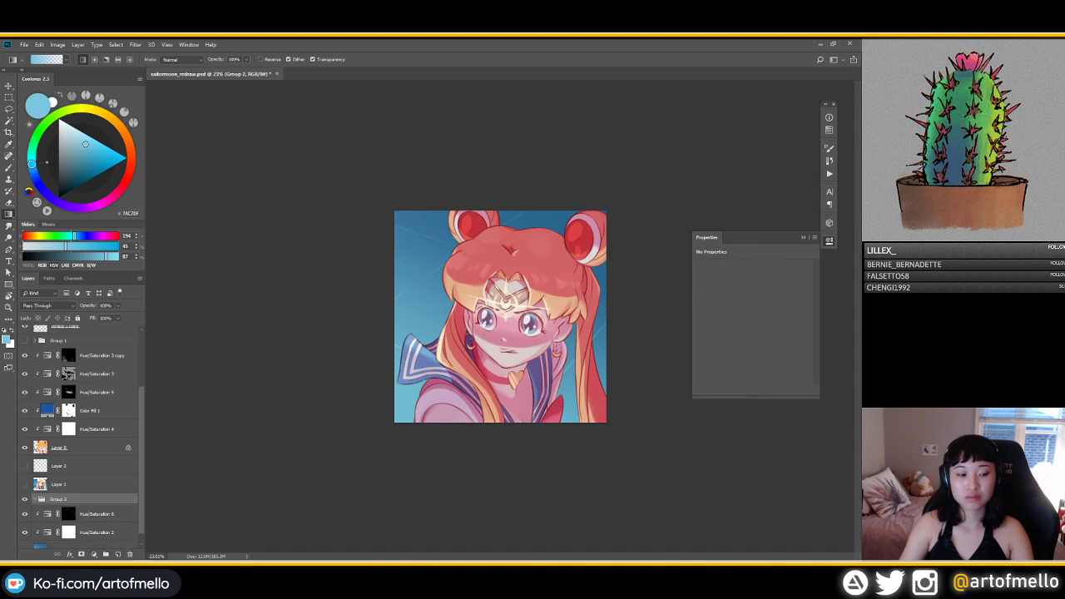
key("ctrl+z")
left_click(118, 554)
key("ctrl+s")
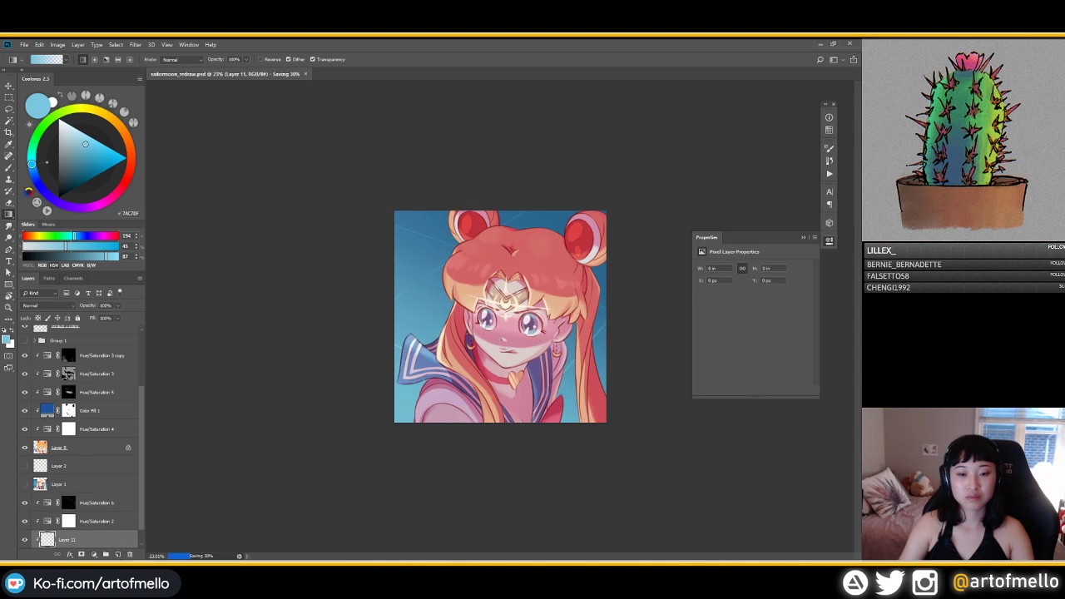
Step: Set the foreground to a saturated coral red (HSV 9, 72, 91) for the new clipped layer
key("b")
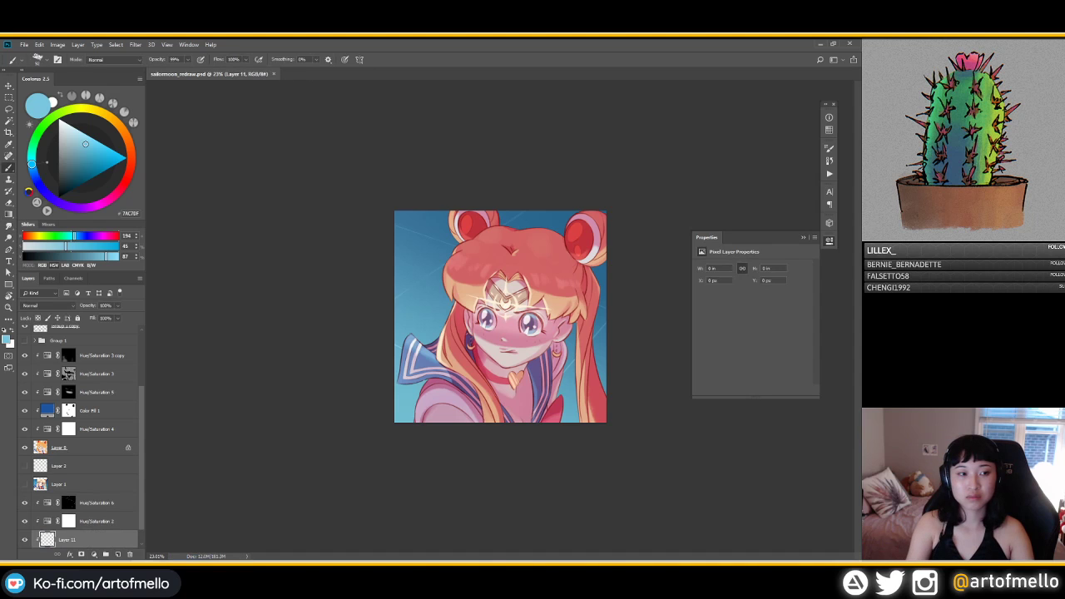
left_click(127, 140)
left_click(130, 168)
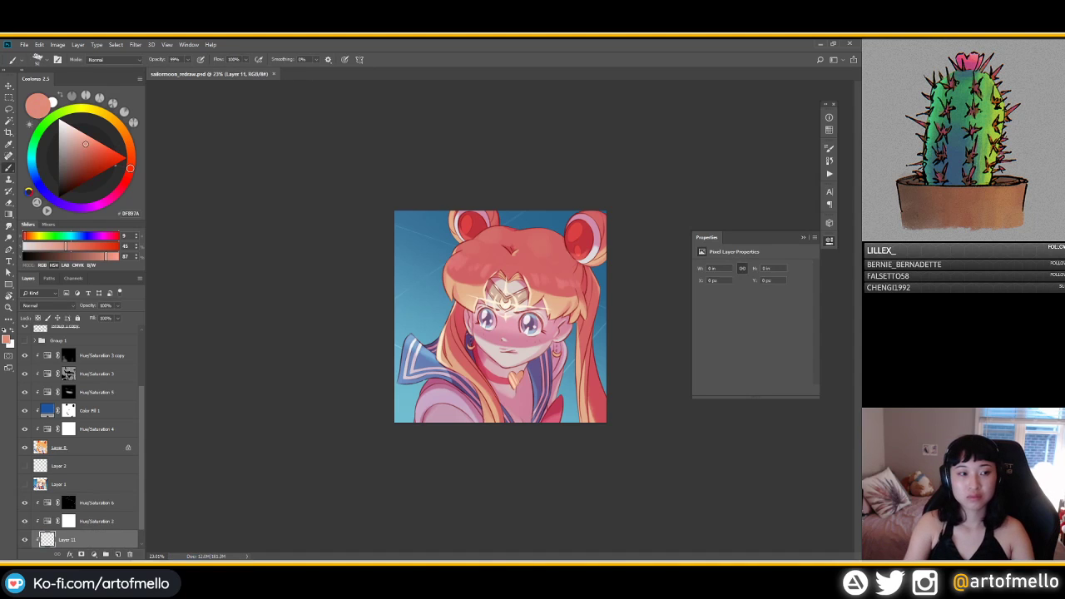
left_click(103, 152)
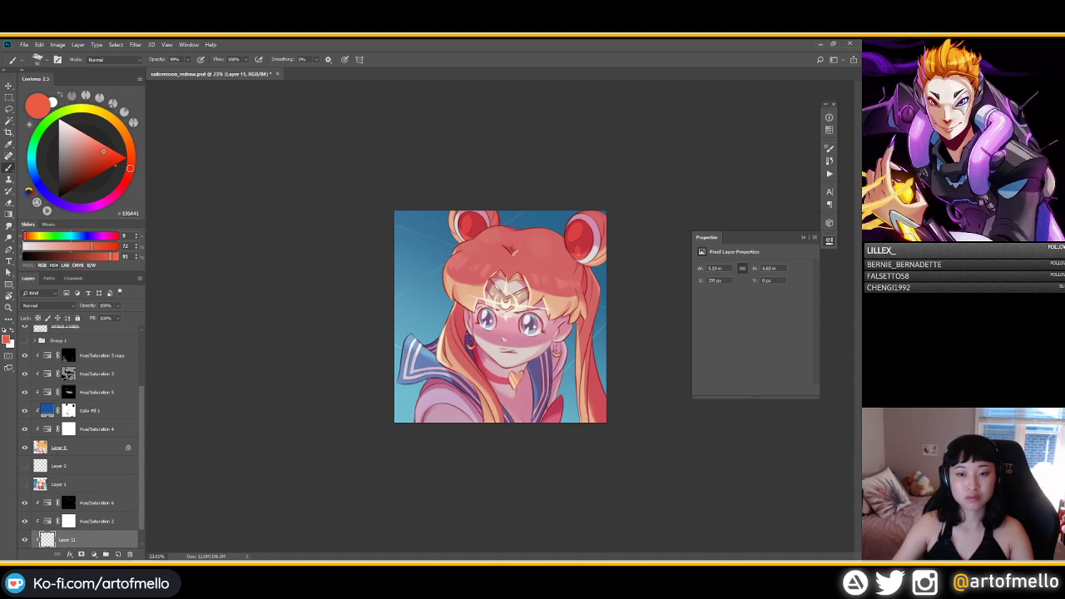
Step: Try a coral red gradient fading diagonally from the canvas's lower-left corner on Layer 11, and undo it
key("g")
left_click_drag(391, 443, 495, 316)
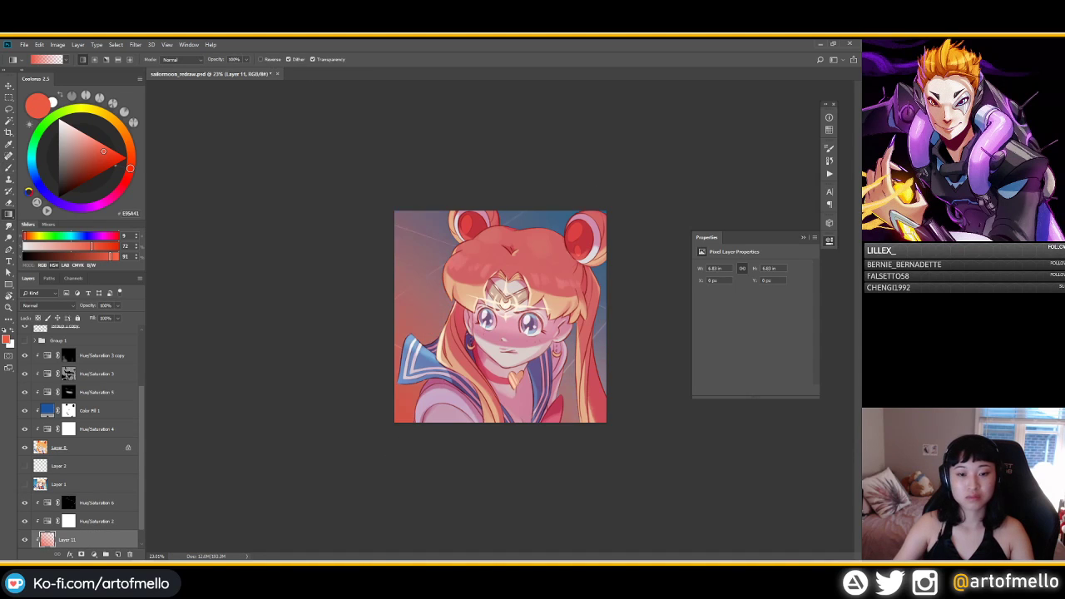
key("ctrl+z")
key("ctrl+z")
key("ctrl+z")
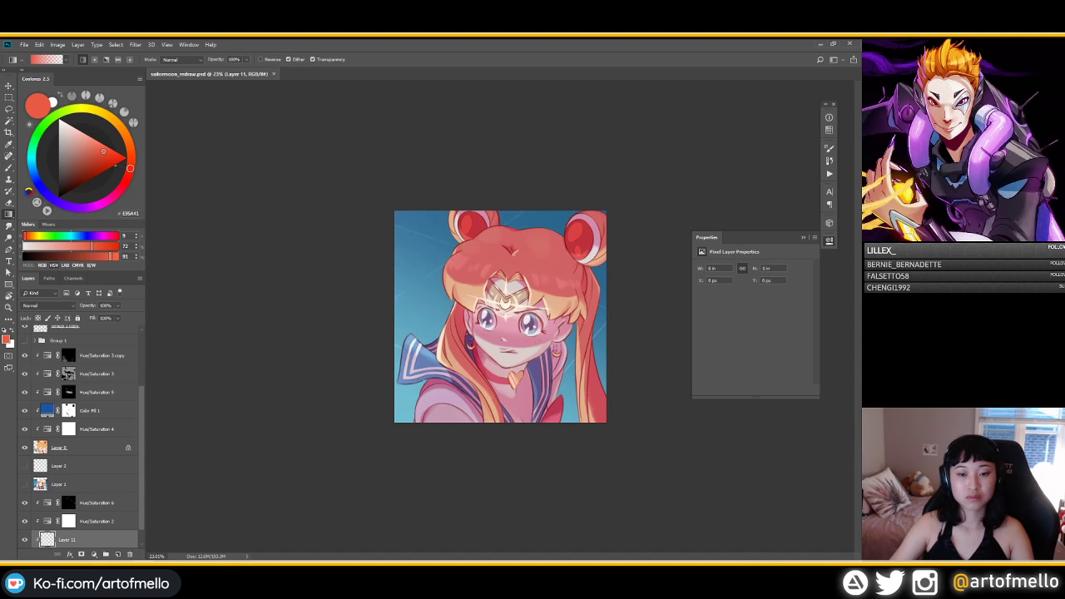
Step: Try a vertical coral red gradient on Layer 11, undo it, and fade one diagonally up from the lower-left area instead
left_click_drag(461, 454, 461, 164)
key("ctrl+z")
left_click_drag(427, 455, 444, 427)
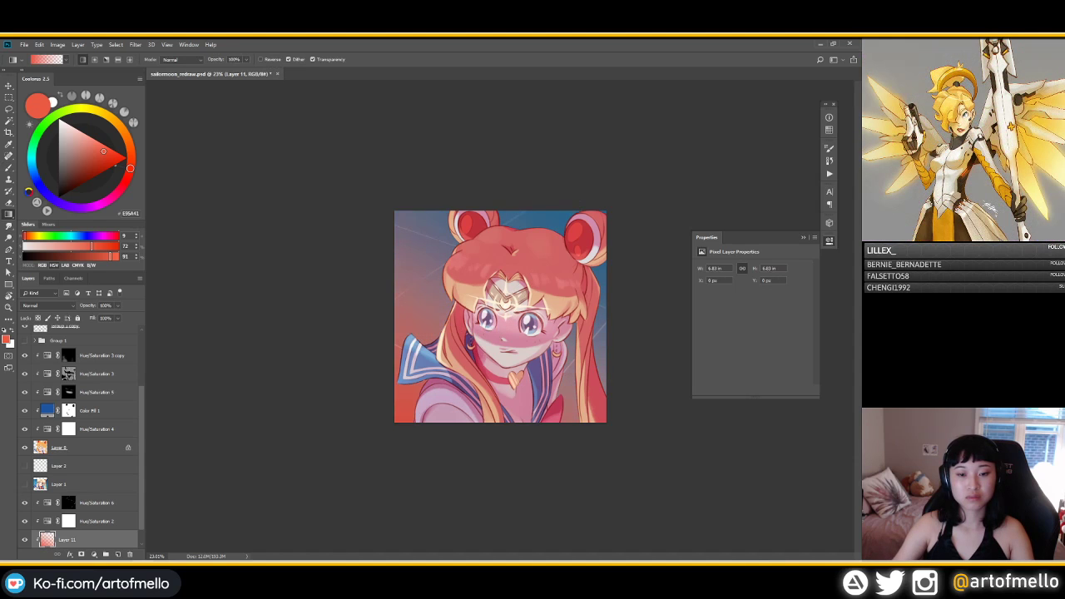
Step: Turn Layer 11's red gradient cyan with a Hue/Saturation adjustment, setting the hue to -180
key("ctrl+u")
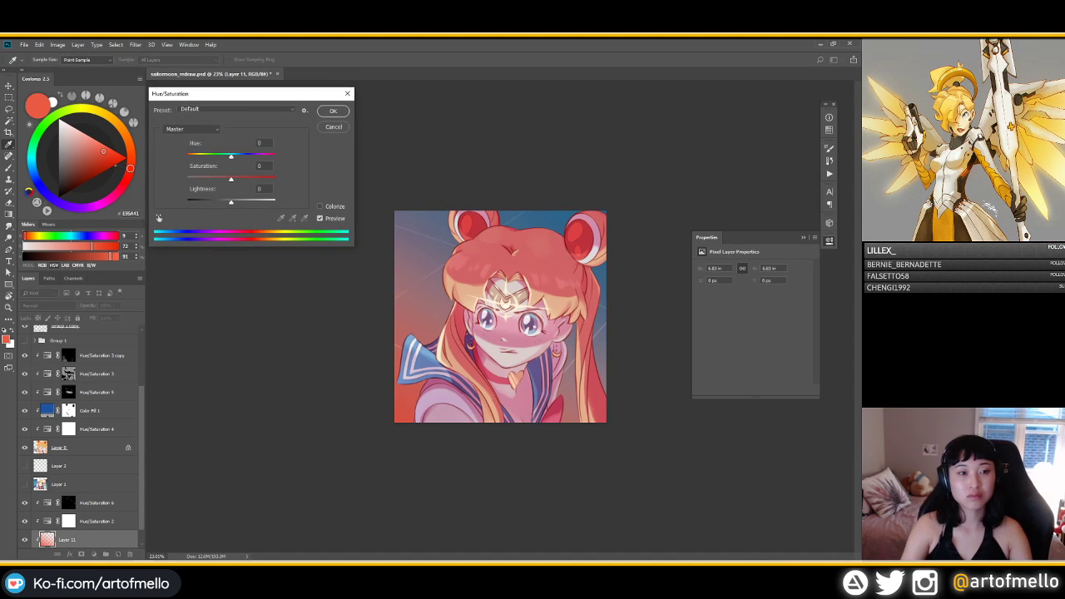
left_click_drag(230, 155, 187, 156)
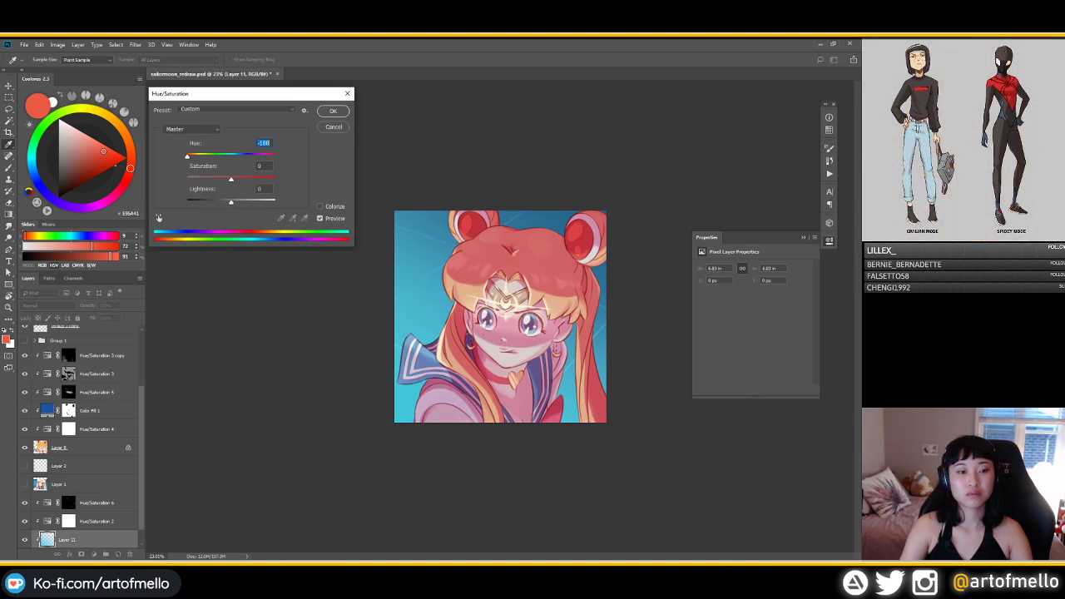
key("Tab")
key("Tab")
key("Return")
Step: Try the Overlay blend mode on Layer 11, and undo it
left_click(48, 305)
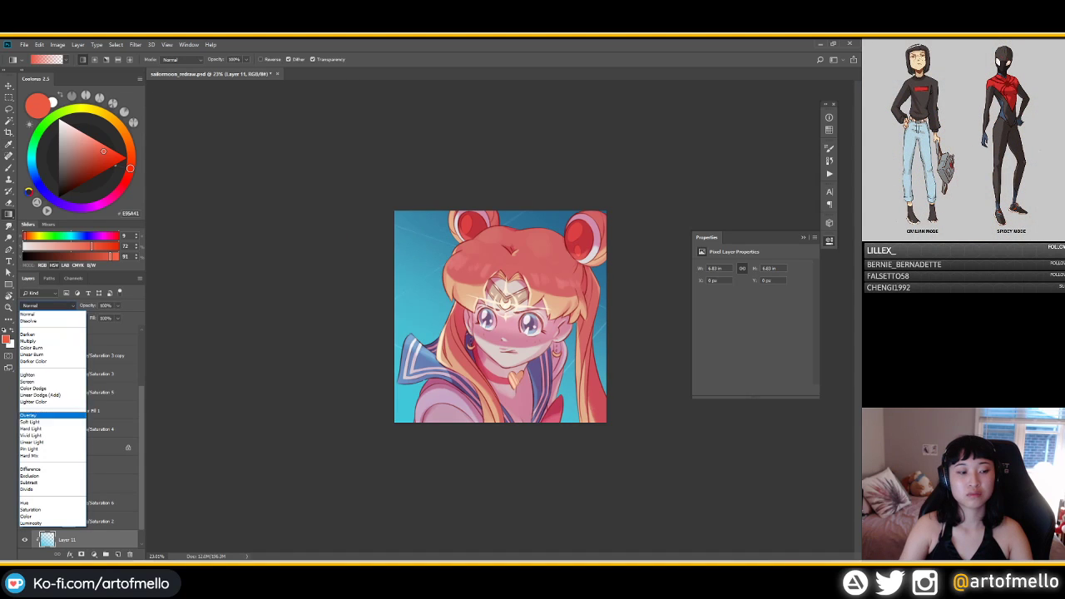
key("Return")
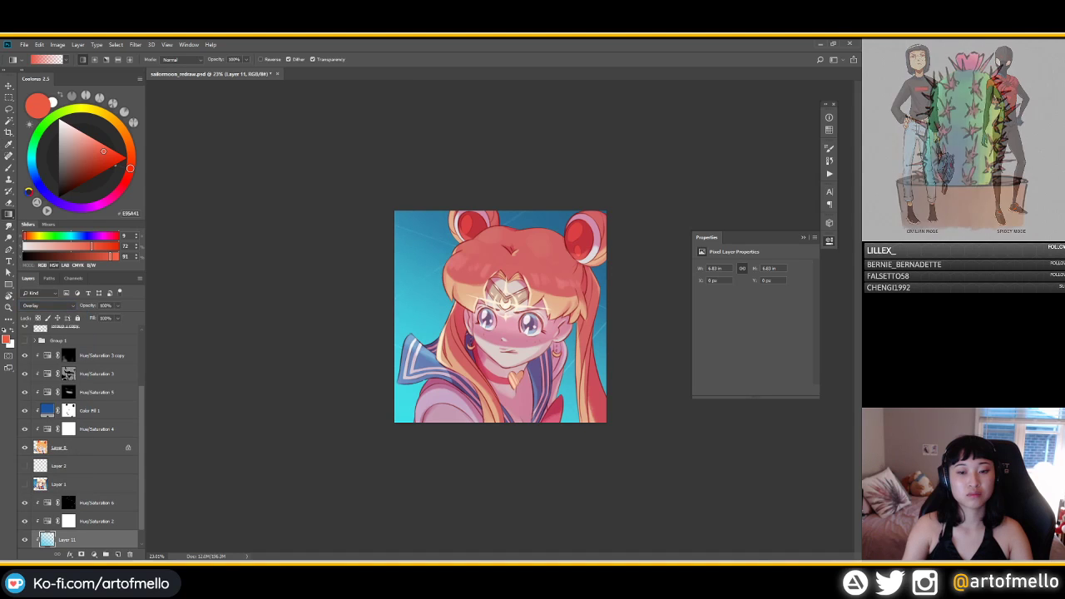
key("ctrl+z")
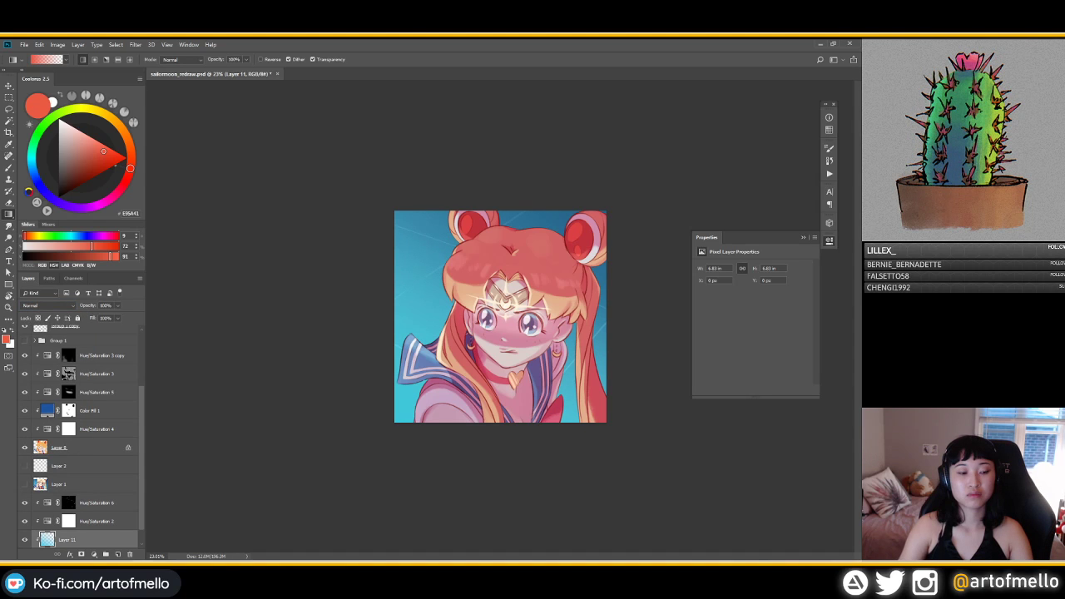
Step: Lower Layer 11's opacity to 25%, check the whole painting at a smaller size, and save the file
scroll(83, 433, "down", 1)
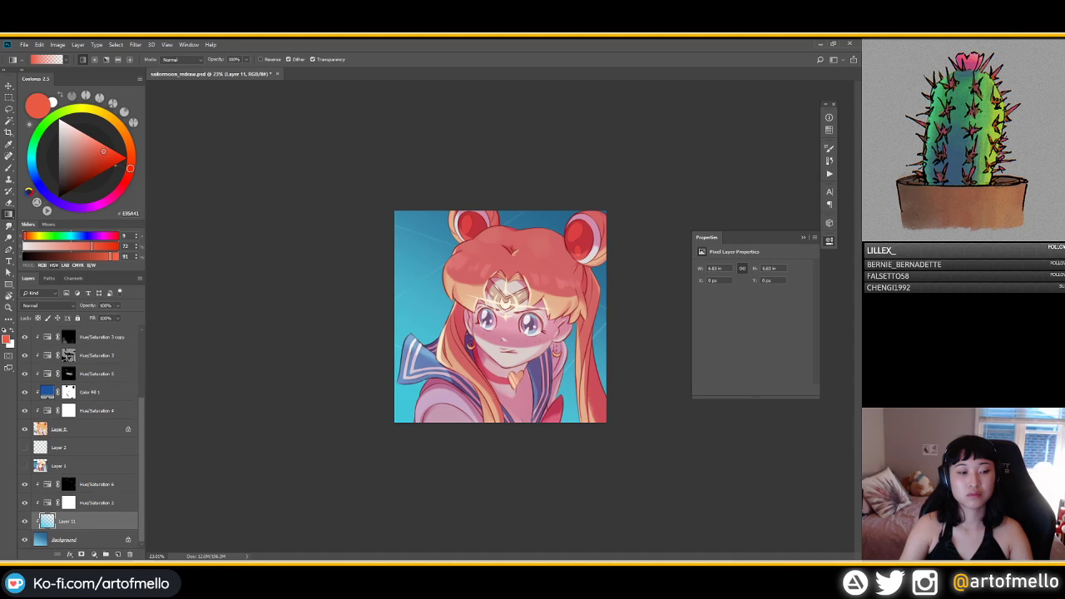
left_click(117, 306)
left_click_drag(121, 317, 92, 317)
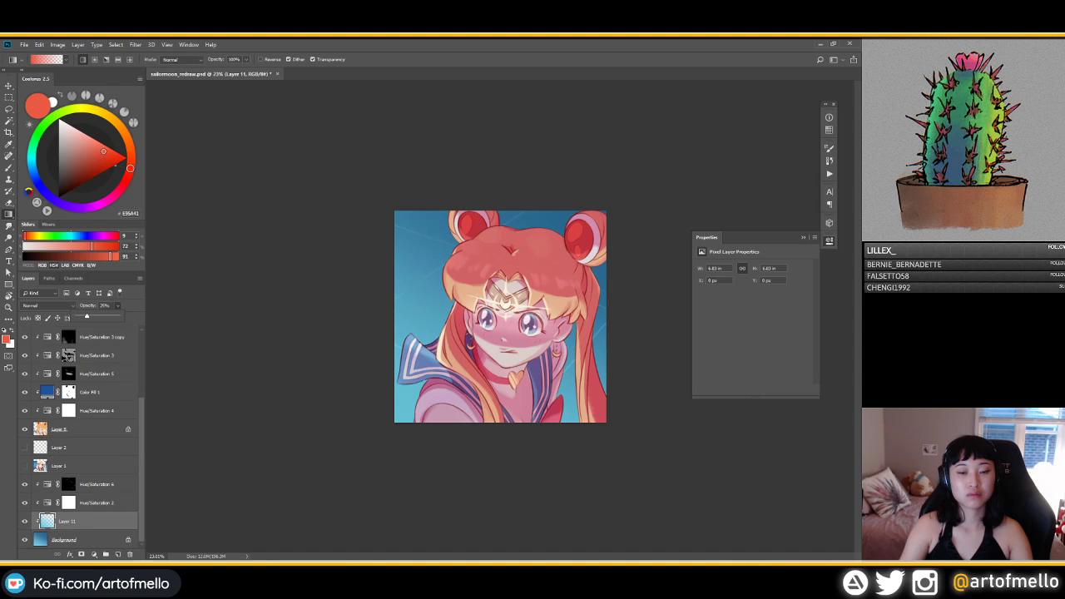
key("Return")
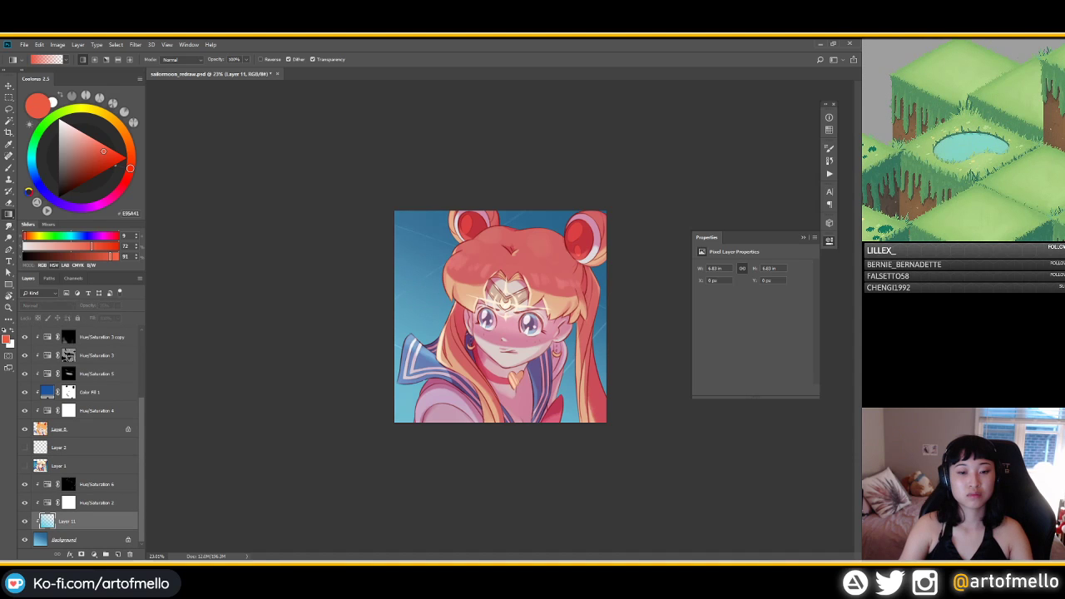
scroll(500, 316, "down", 2)
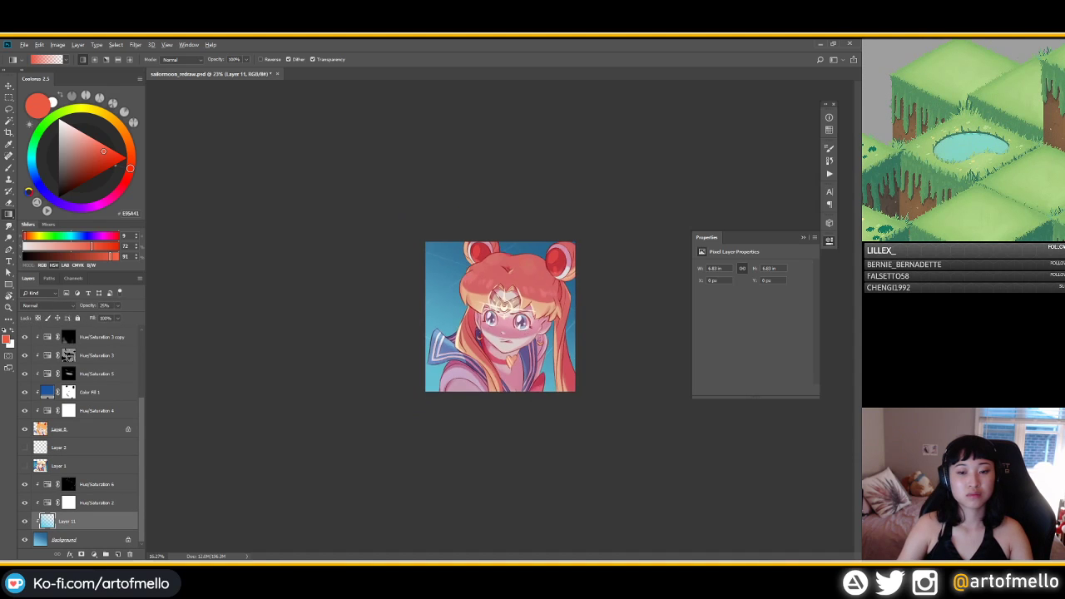
key("ctrl+s")
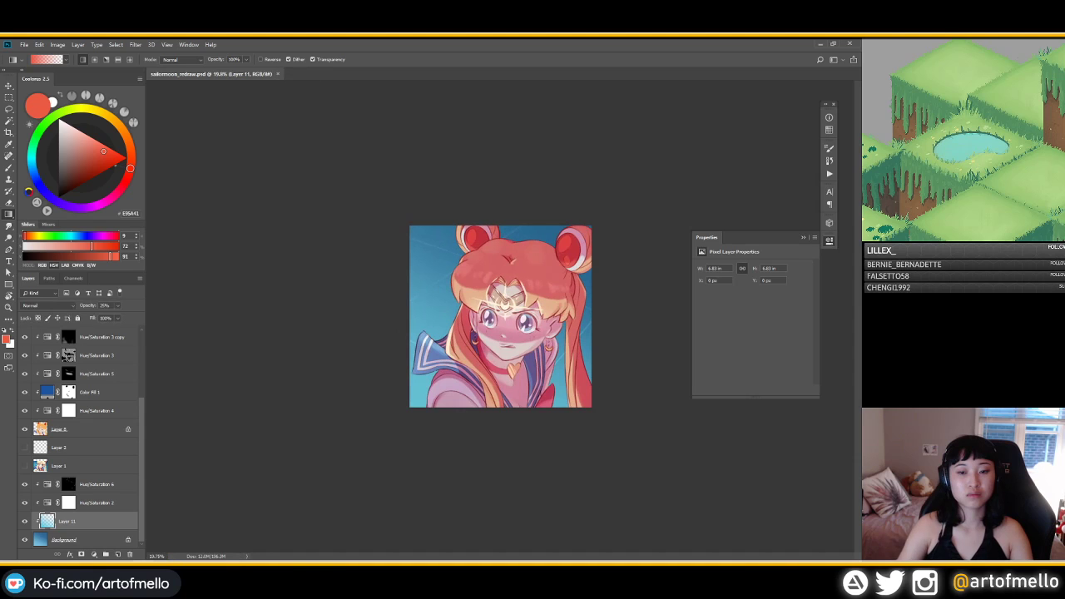
Step: Select the blue irises of both eyes on Layer 8 with the Magic Wand
scroll(500, 316, "up", 2)
scroll(500, 316, "up", 1)
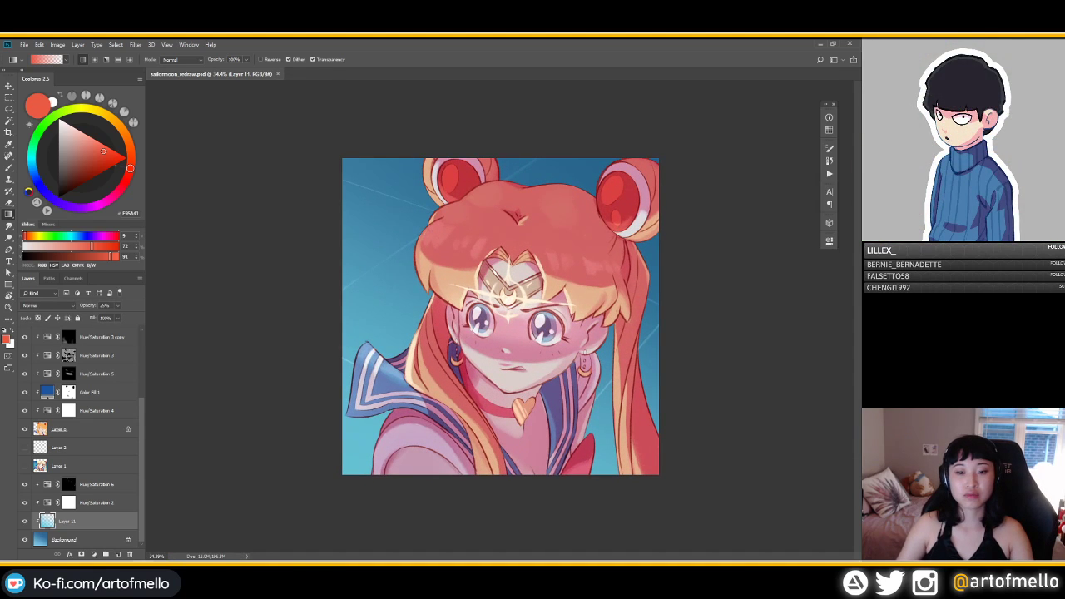
scroll(499, 316, "up", 2)
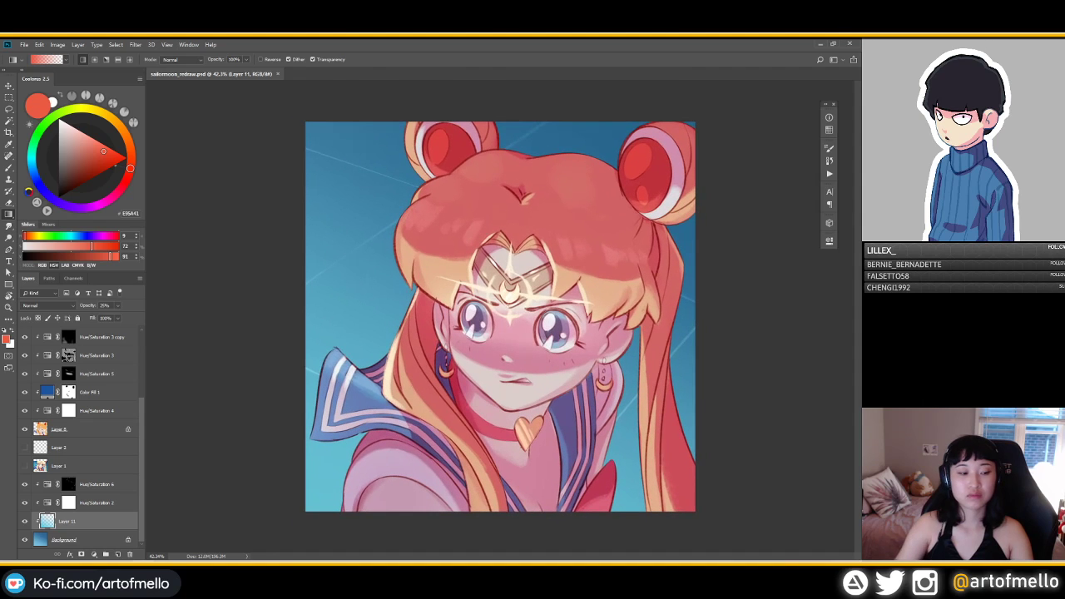
left_click(83, 428)
key("w")
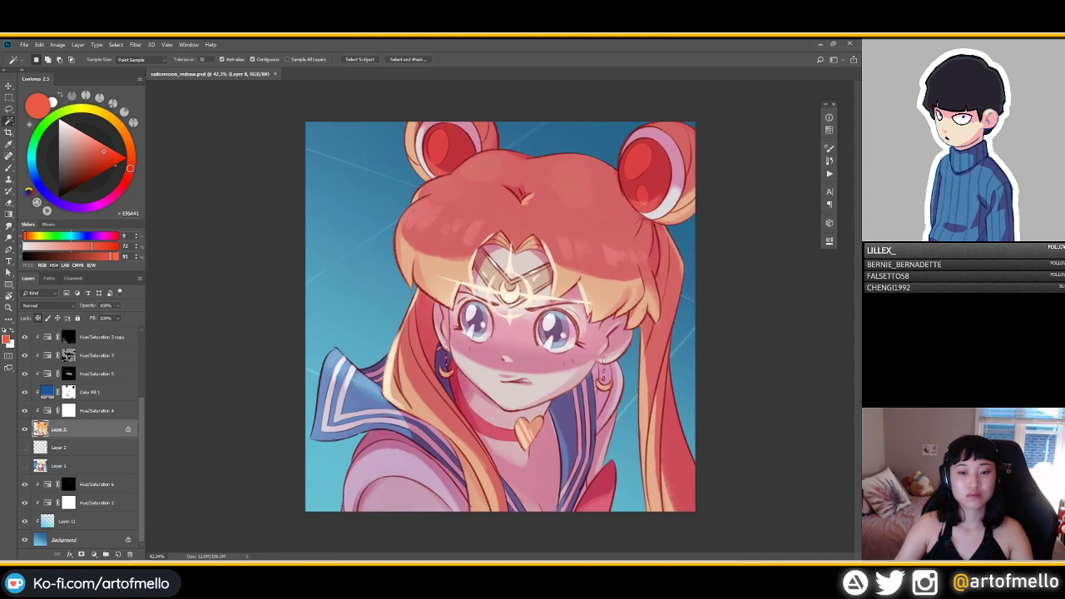
left_click(479, 324, "shift")
left_click(555, 328, "shift")
Step: Set the selected irises to saturation +38 and lightness -7 with a Hue/Saturation adjustment, and save the file
key("ctrl+u")
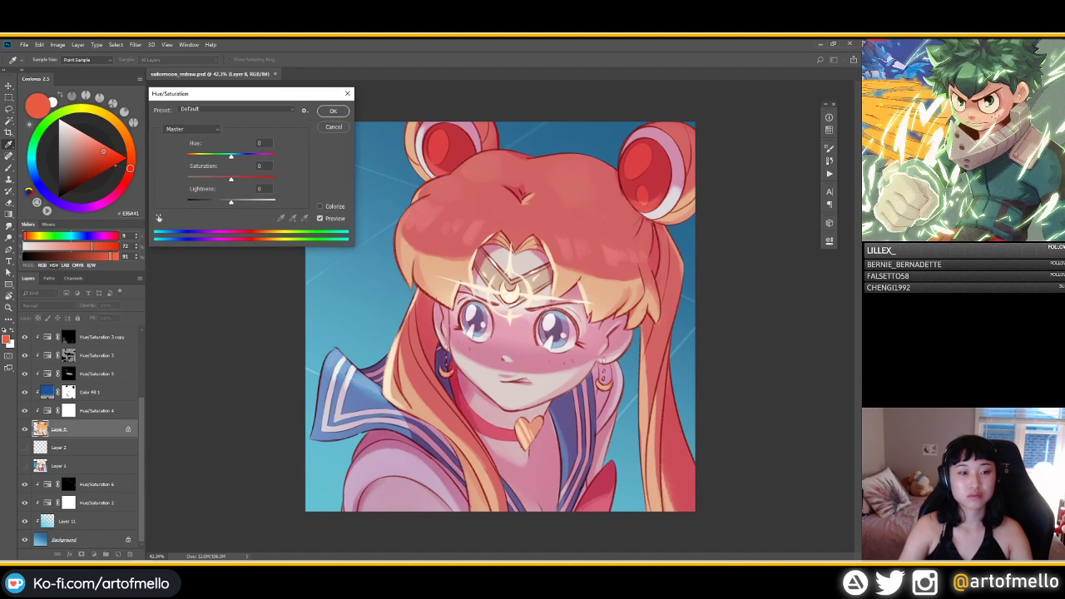
left_click_drag(231, 178, 228, 201)
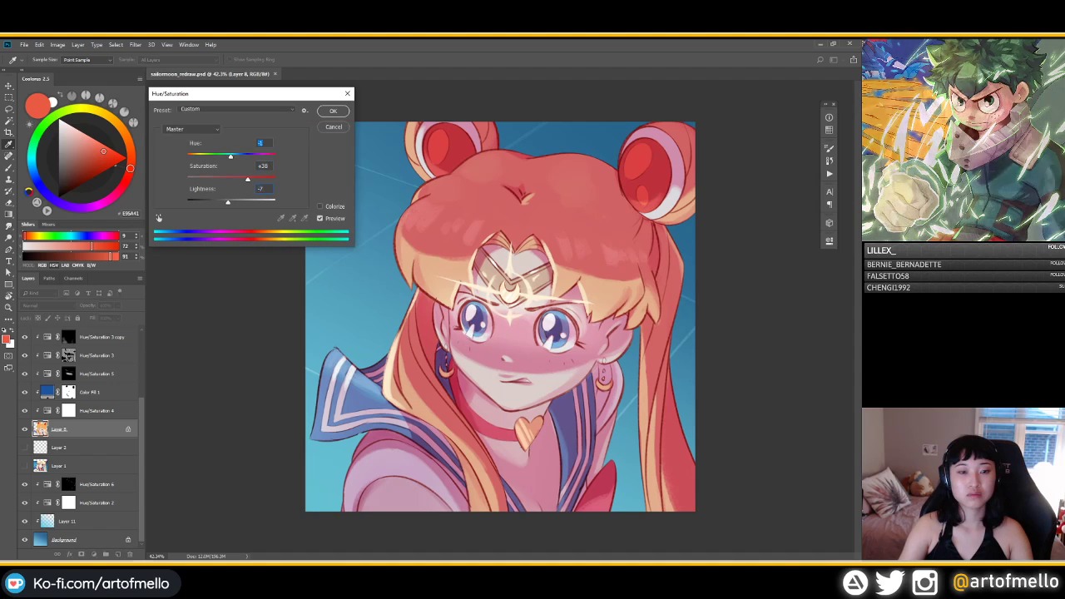
left_click_drag(231, 157, 231, 156)
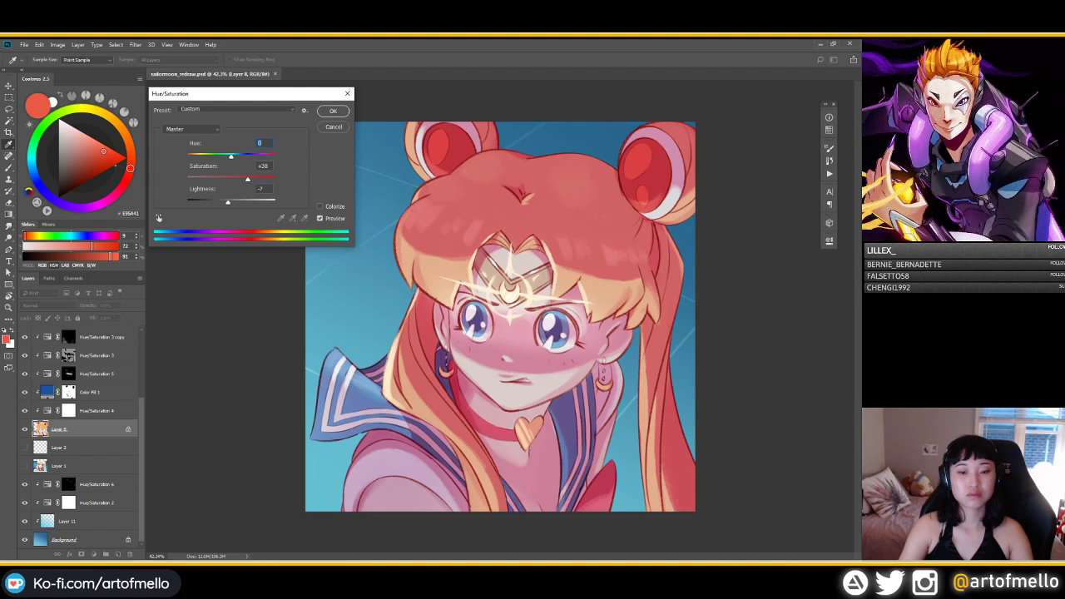
left_click(333, 111)
scroll(500, 316, "down", 2)
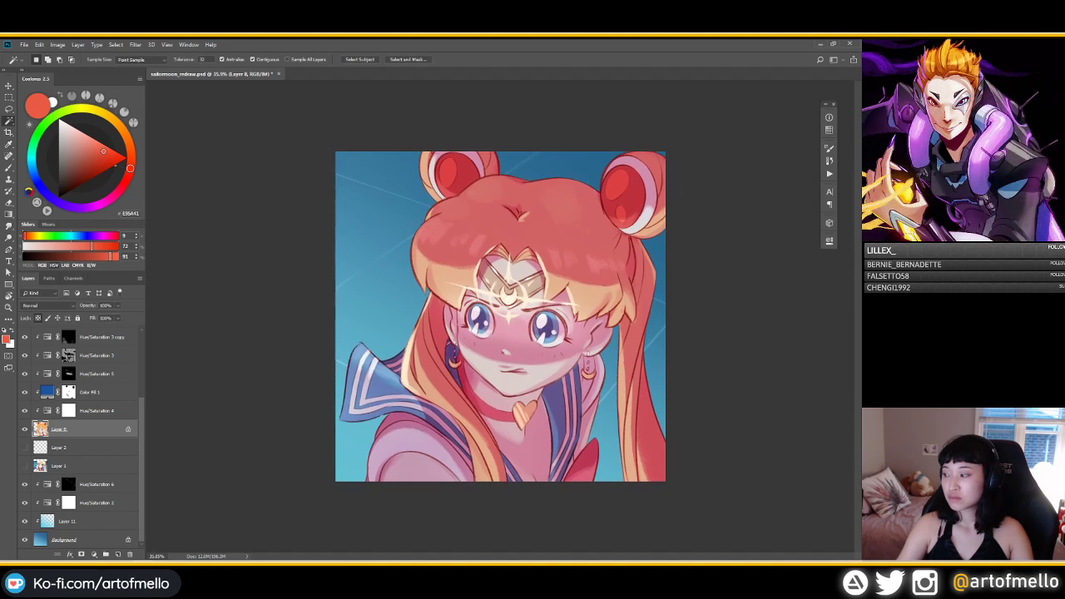
key("ctrl+s")
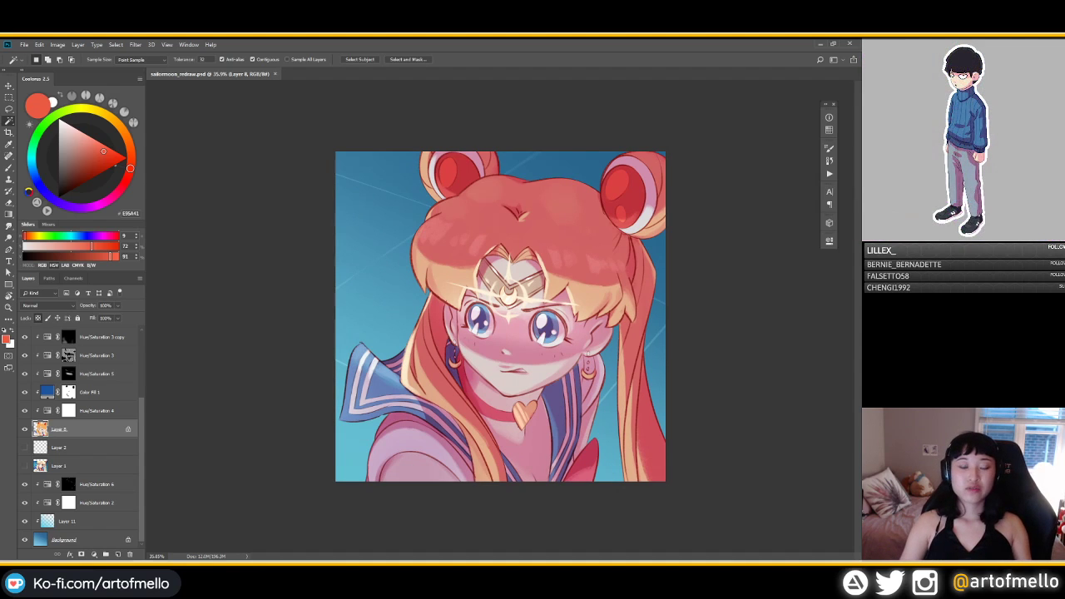
Step: Set the Hue/Saturation 3 copy adjustment to hue 207 and lightness +20, save, and check the whole painting at a smaller size
key("b")
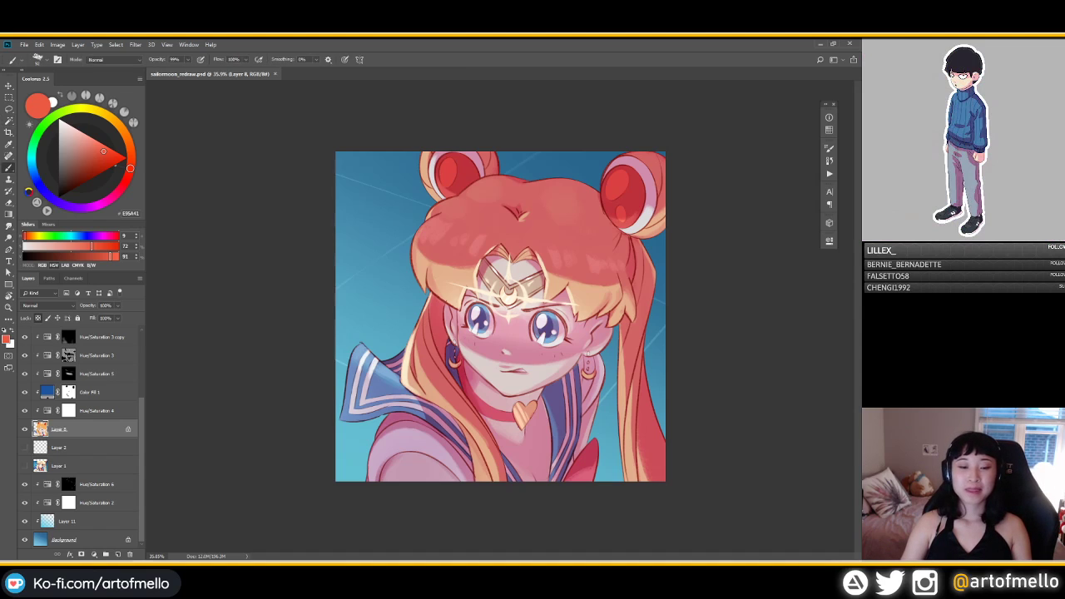
left_click(68, 337)
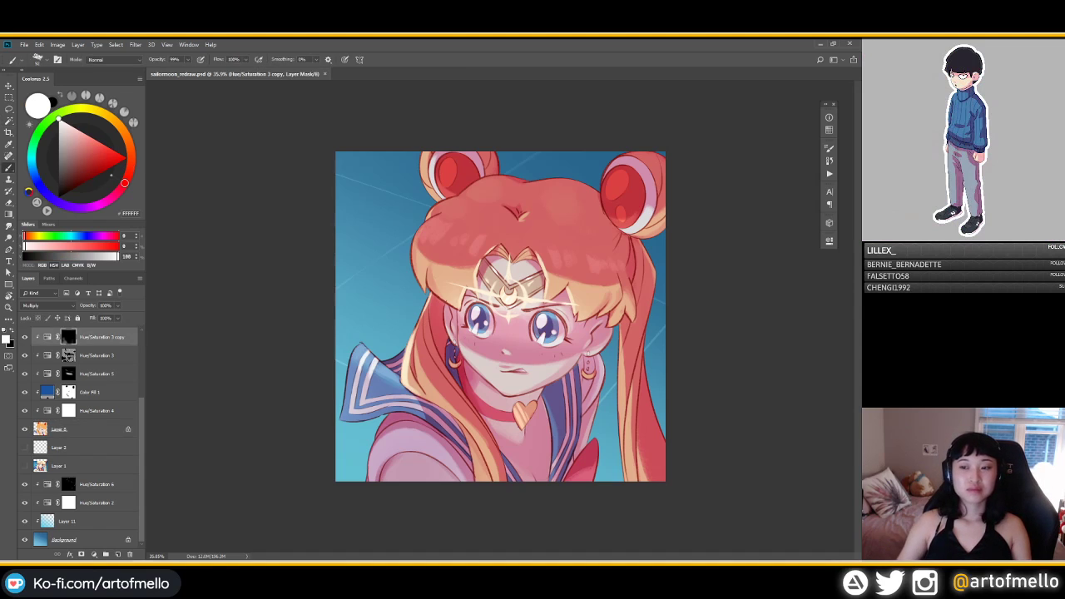
double_click(48, 337)
mouse_move(728, 334)
left_mouse_down()
mouse_move(756, 334)
mouse_move(758, 299)
left_mouse_up()
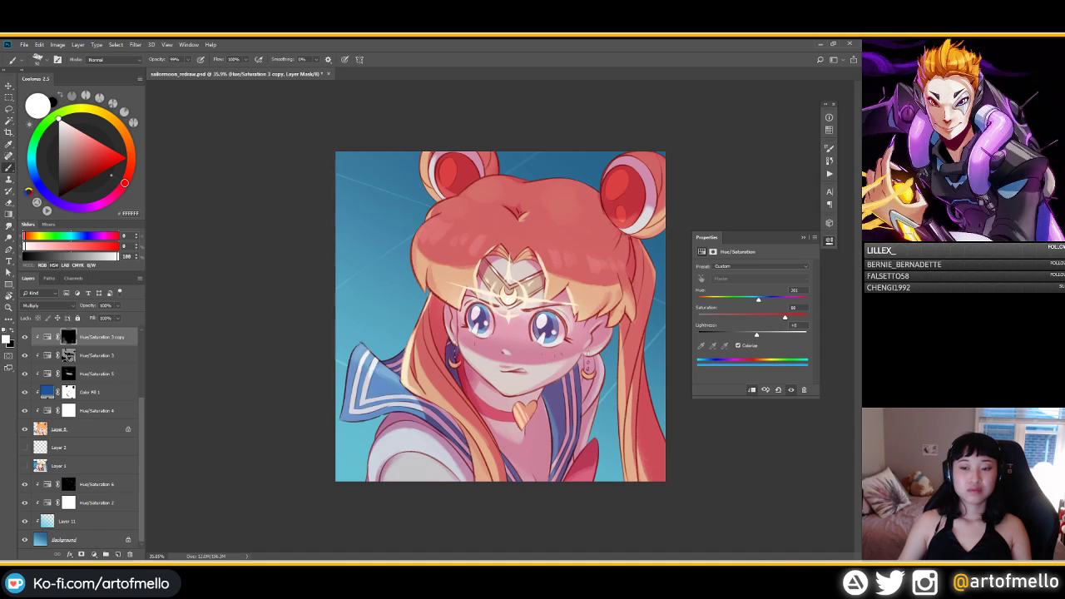
left_click_drag(757, 335, 759, 299)
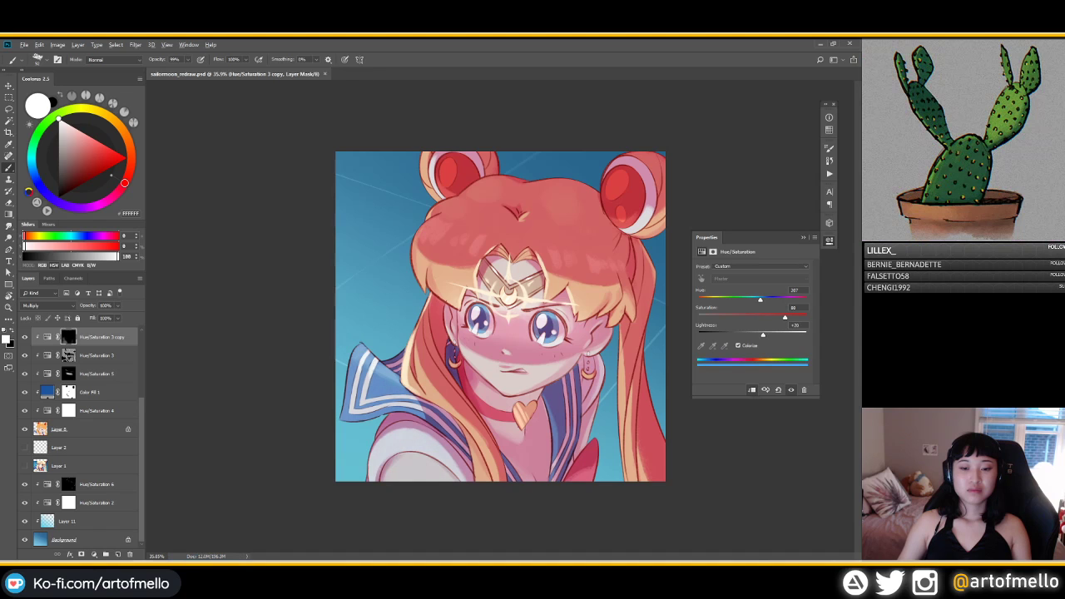
scroll(499, 316, "down", 4)
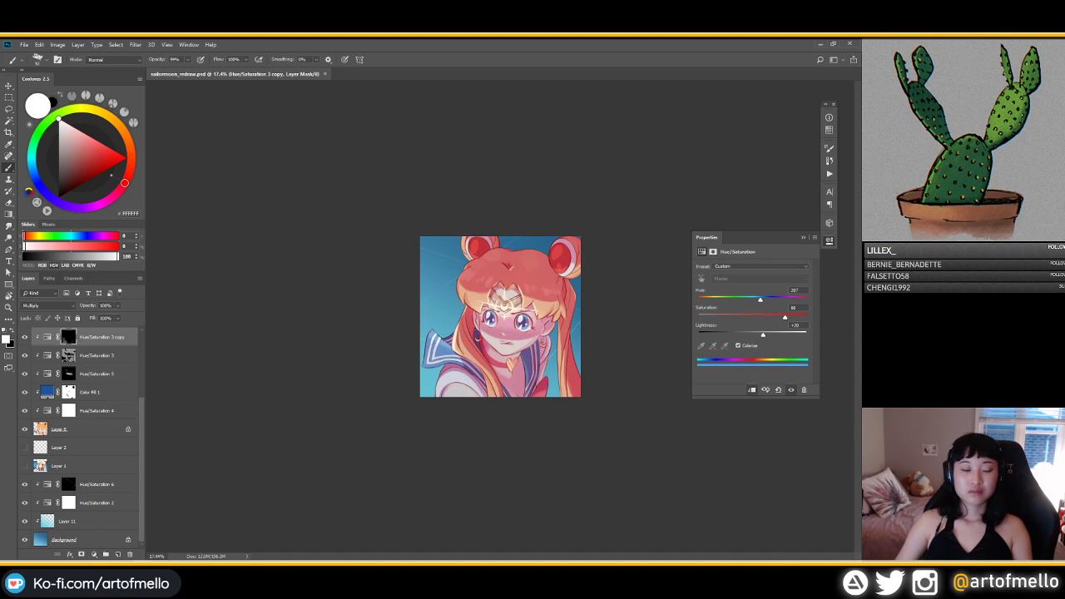
Step: Touch up the Hue/Saturation 3 layer mask around the lower cheek with dark grey and black, and save the file
left_click(67, 355)
scroll(499, 316, "up", 4)
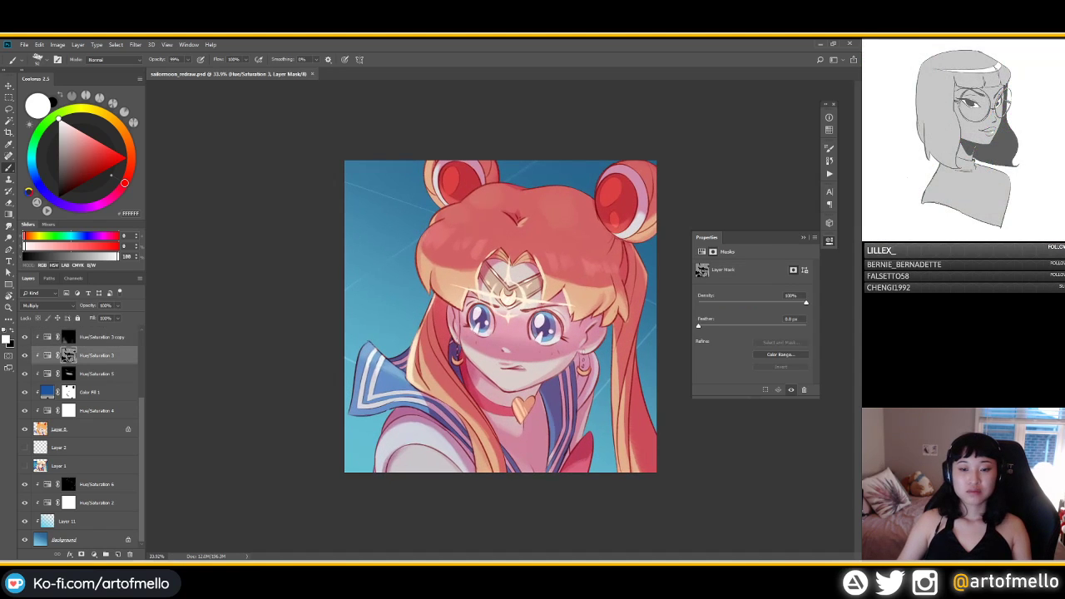
left_click(59, 173)
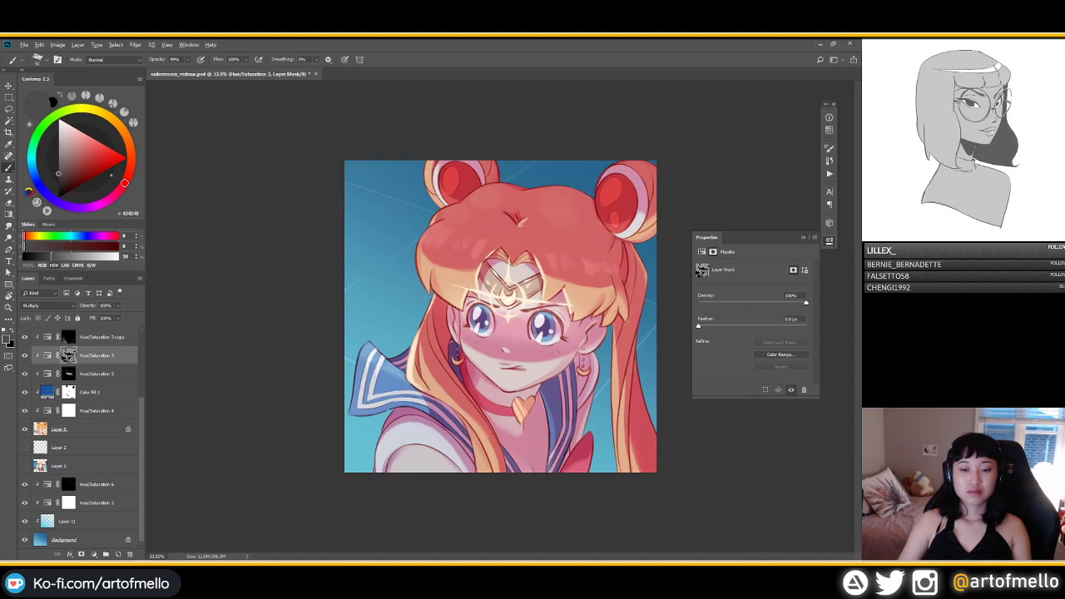
key("m")
key("b")
left_click(563, 365, "alt")
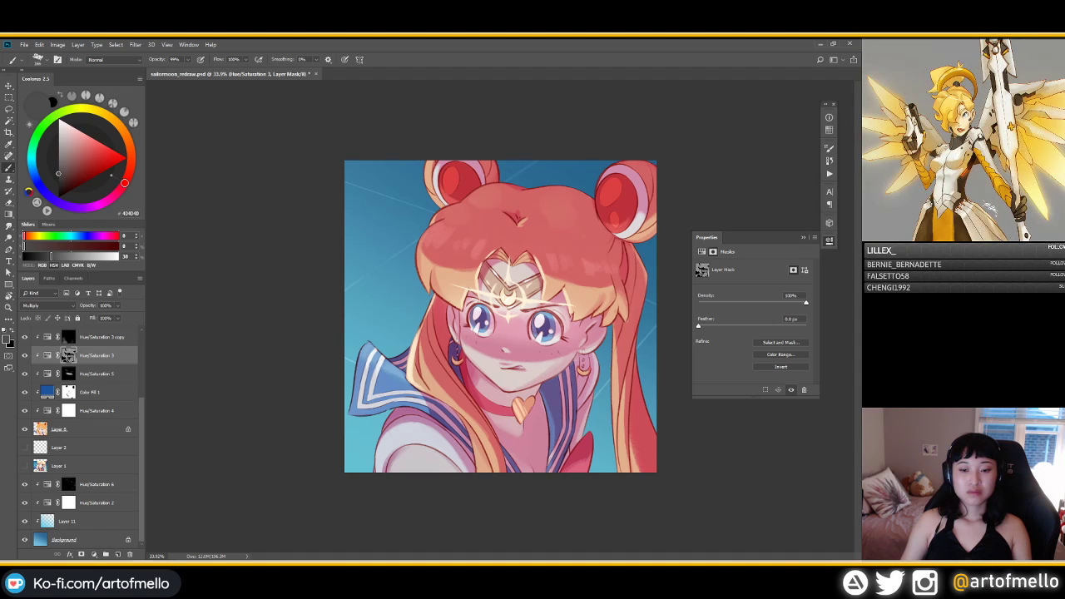
key("d")
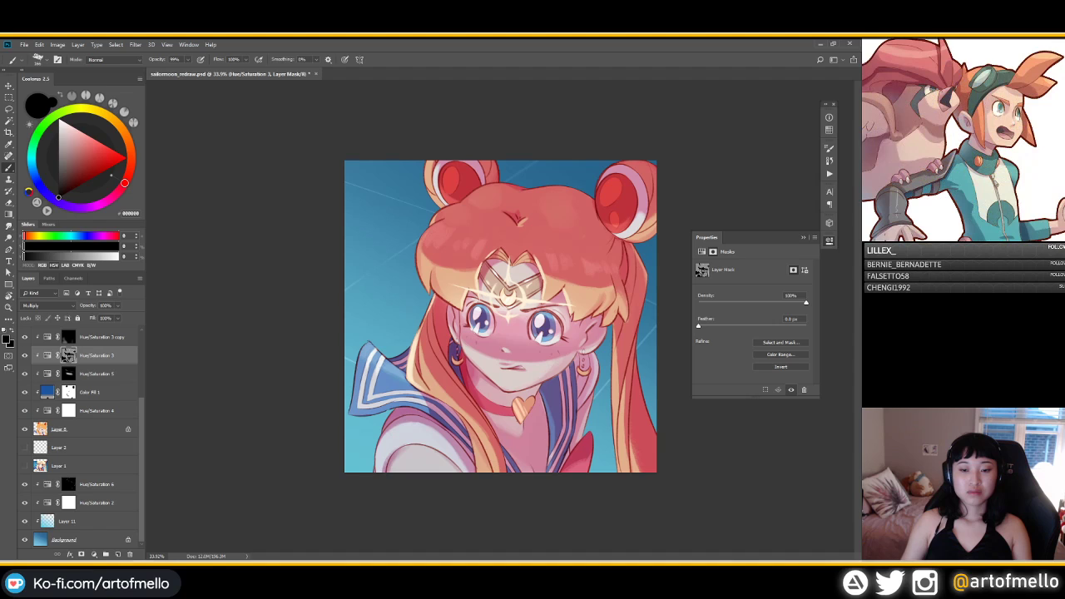
key("r")
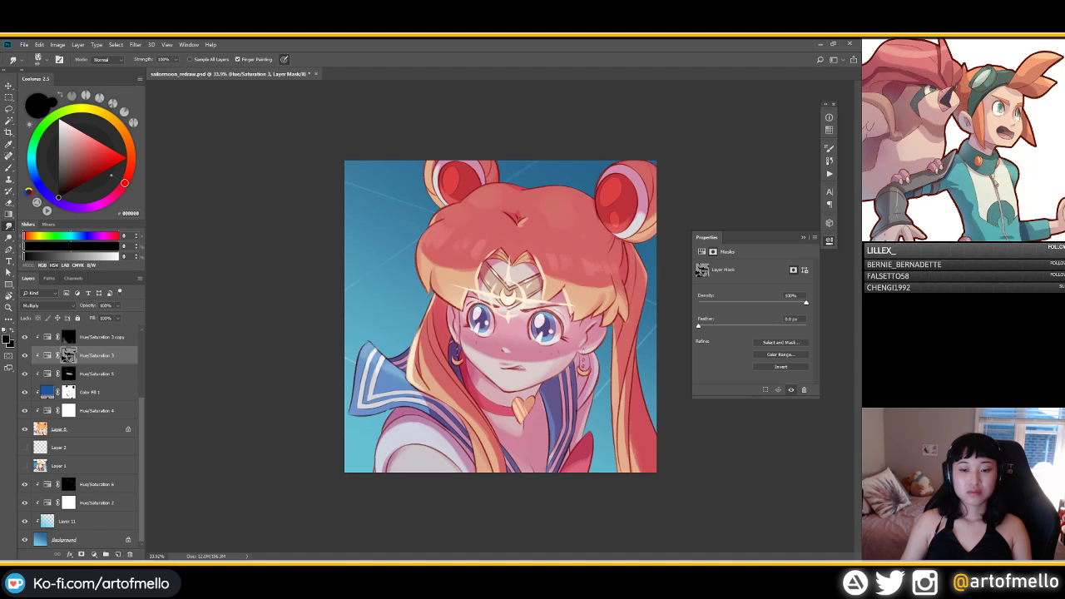
key("b")
key("r")
key("alt+s")
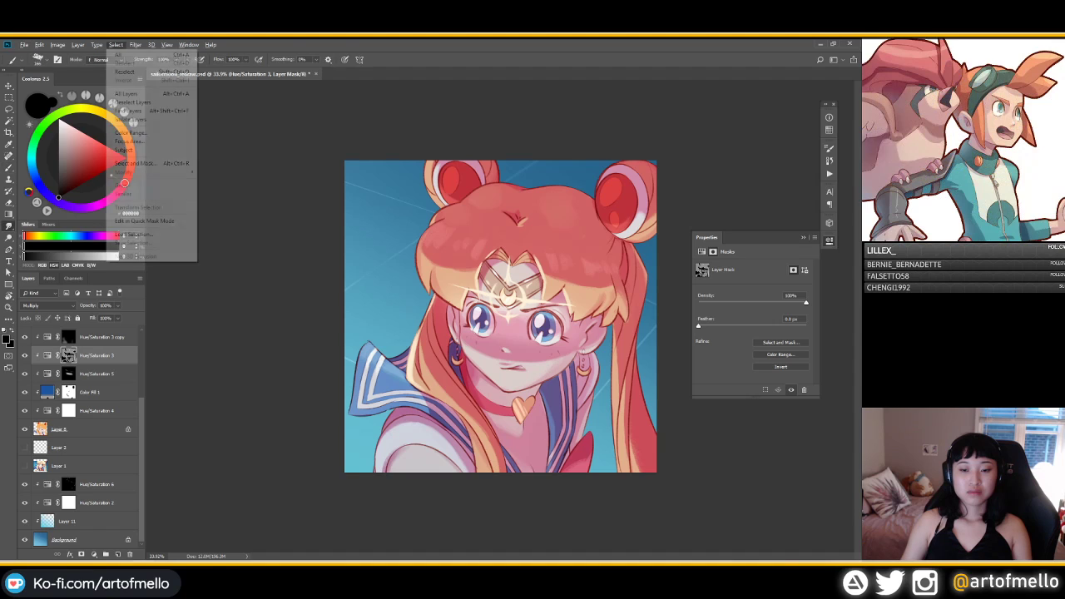
key("Escape")
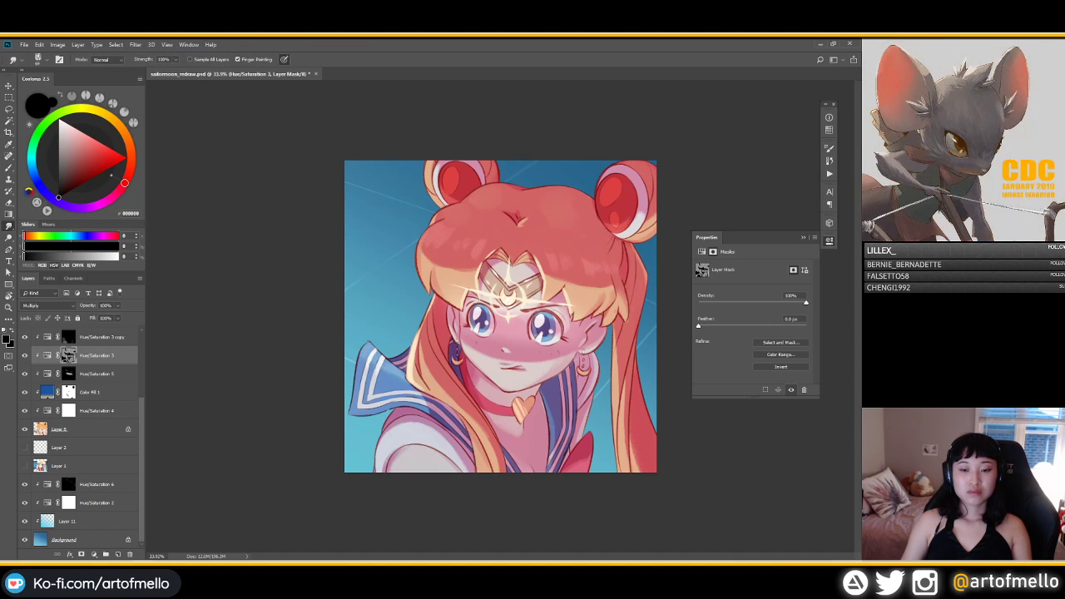
key("b")
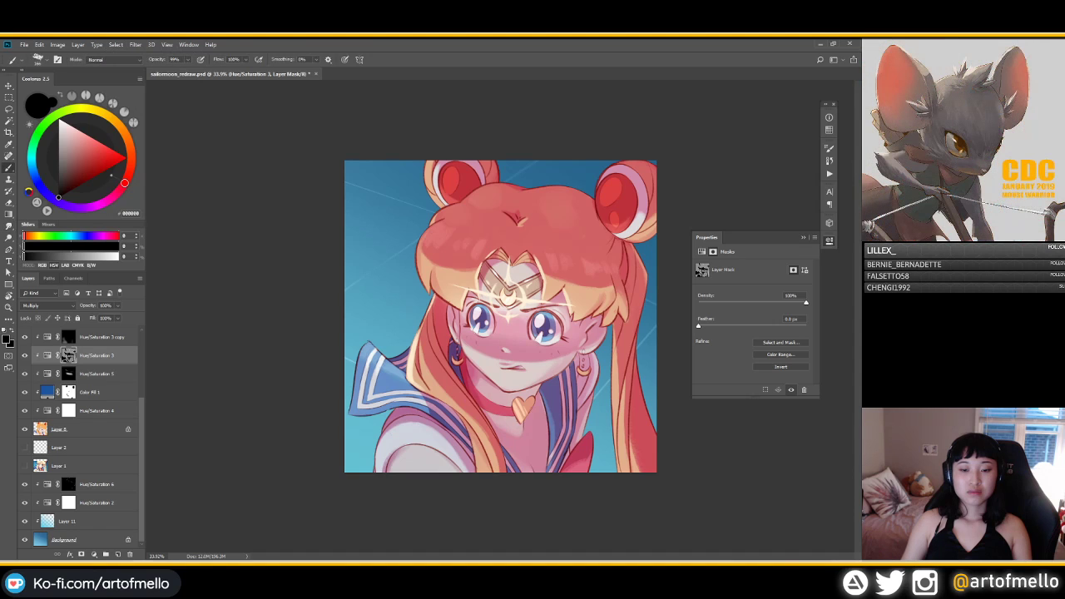
key("ctrl+s")
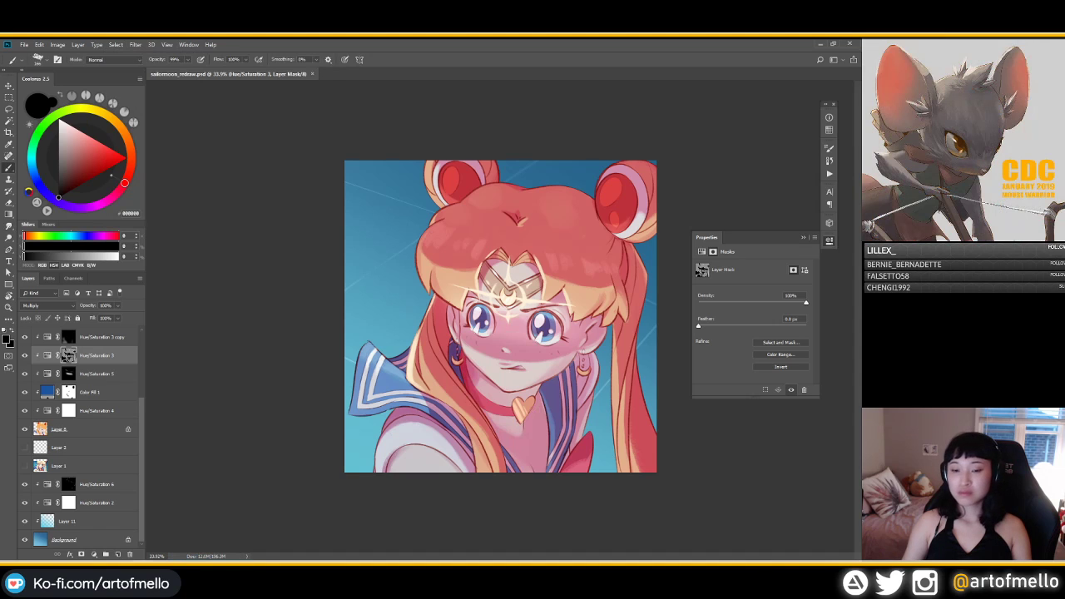
Step: Brush white along the jaw on the Hue/Saturation 3 copy mask with a Soft Round brush, and save the file
left_click(58, 152)
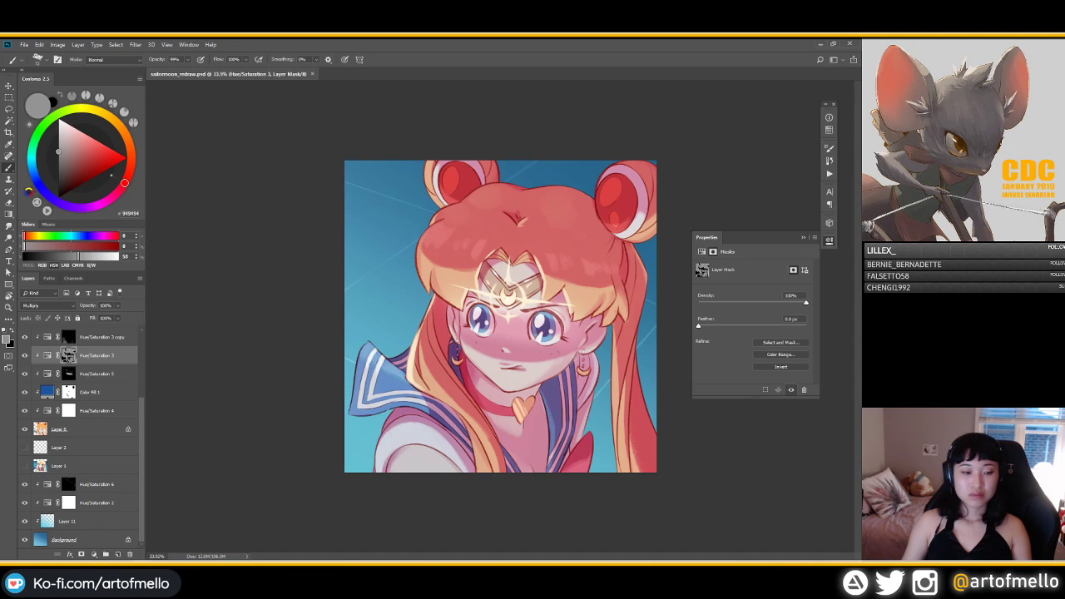
left_click(68, 337)
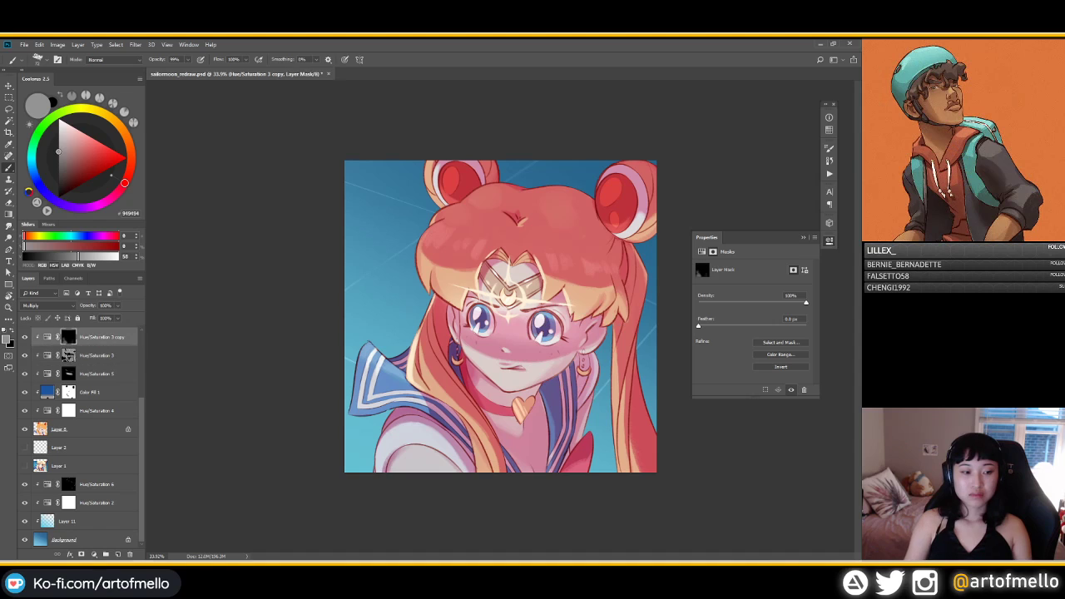
key("d")
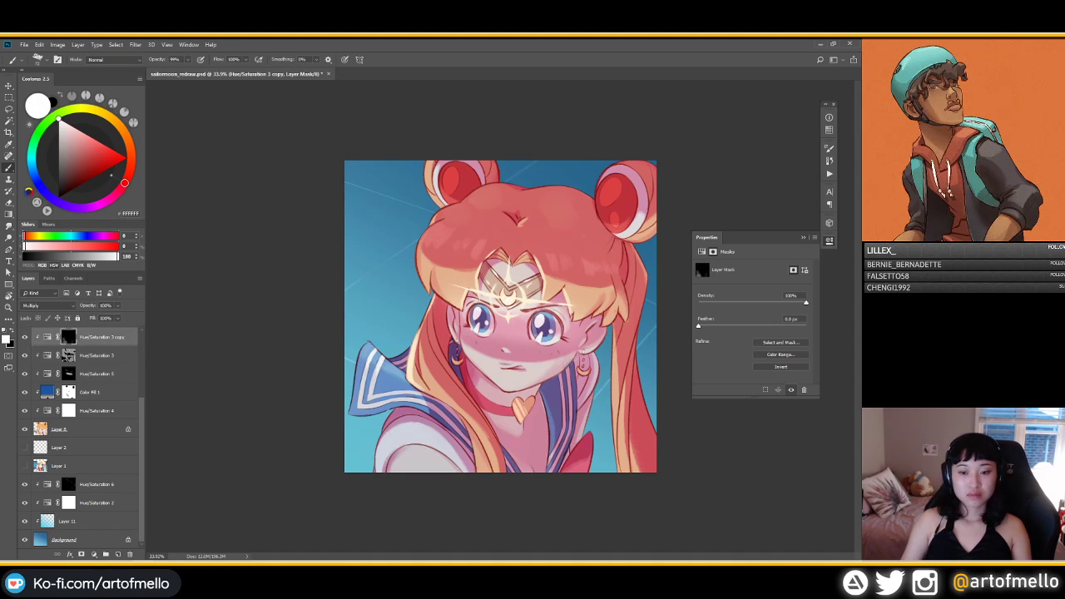
right_click(552, 371)
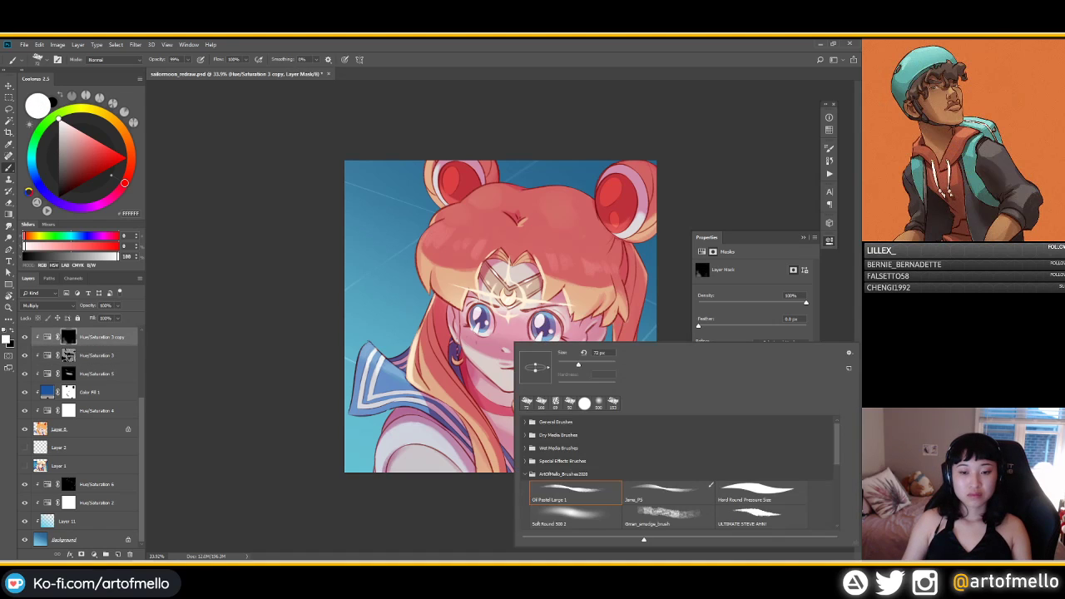
double_click(575, 515)
left_click_drag(570, 319, 564, 319)
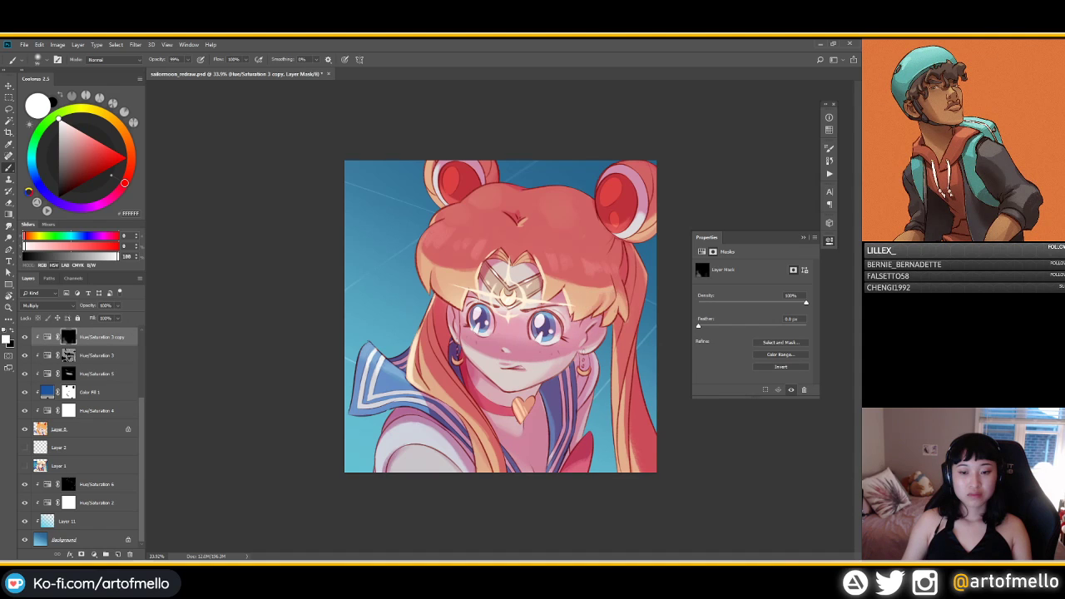
left_click_drag(563, 363, 543, 377)
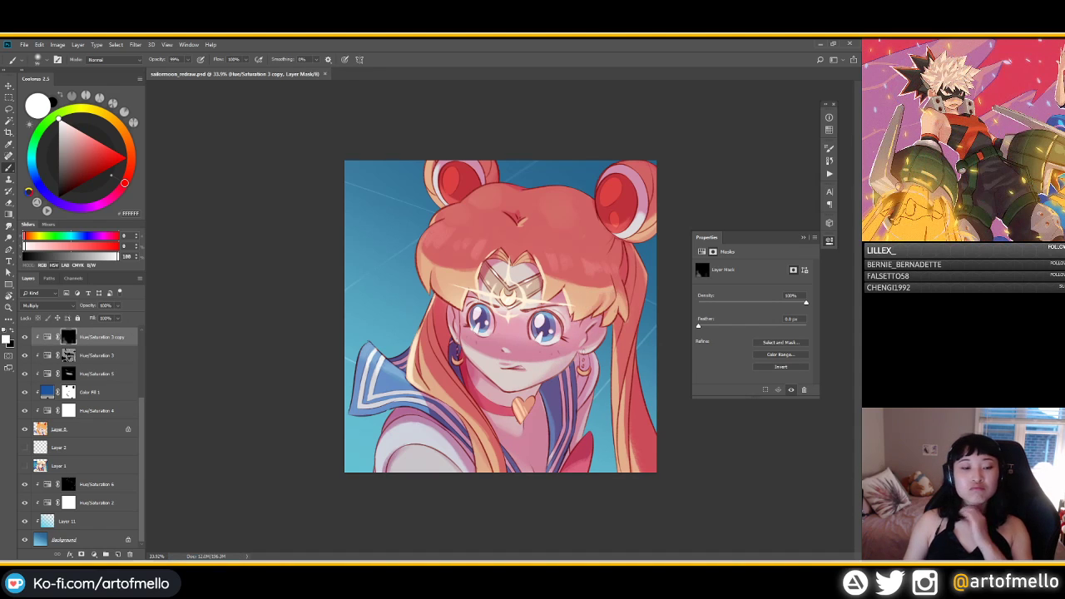
left_click(390, 347, "alt")
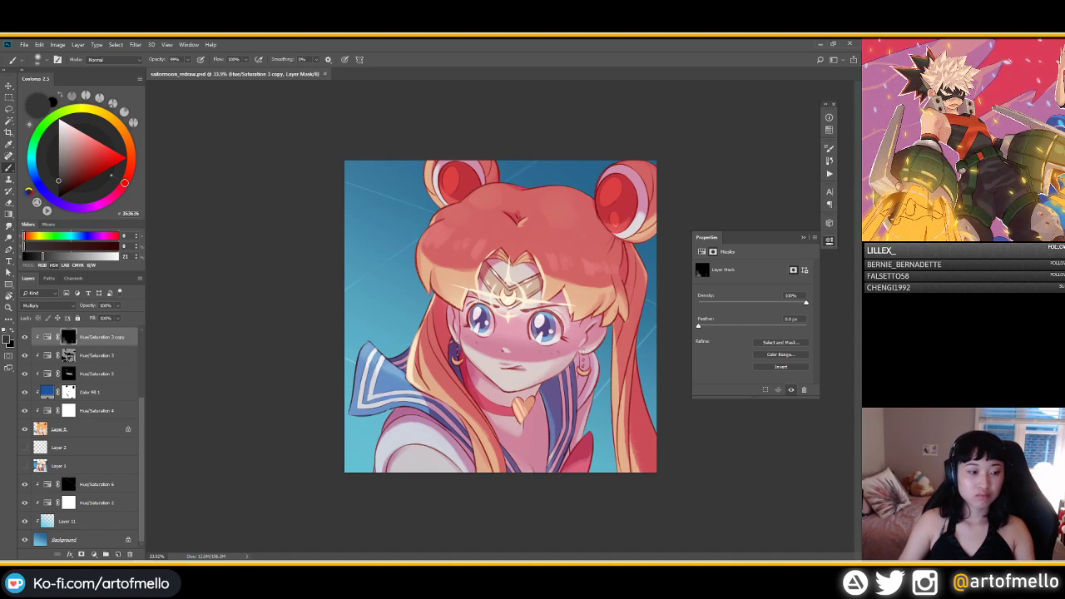
Step: Compare the painting with and without Layer 9, add a new layer above it, and sample the background's light blue
scroll(83, 416, "up", 3)
left_click(83, 334)
left_click(25, 334)
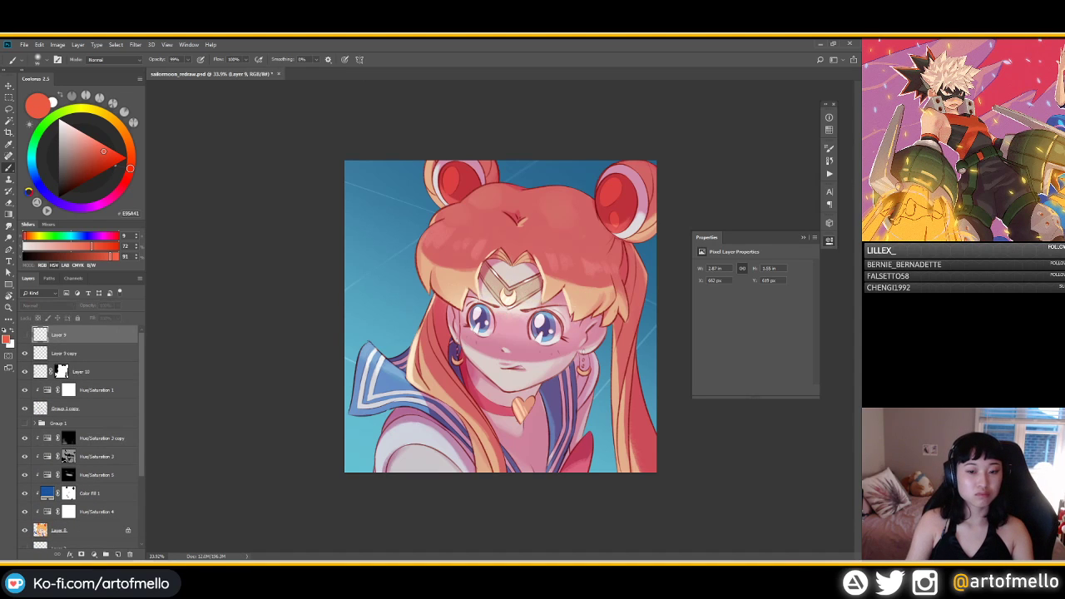
left_click(25, 334)
left_click(117, 554)
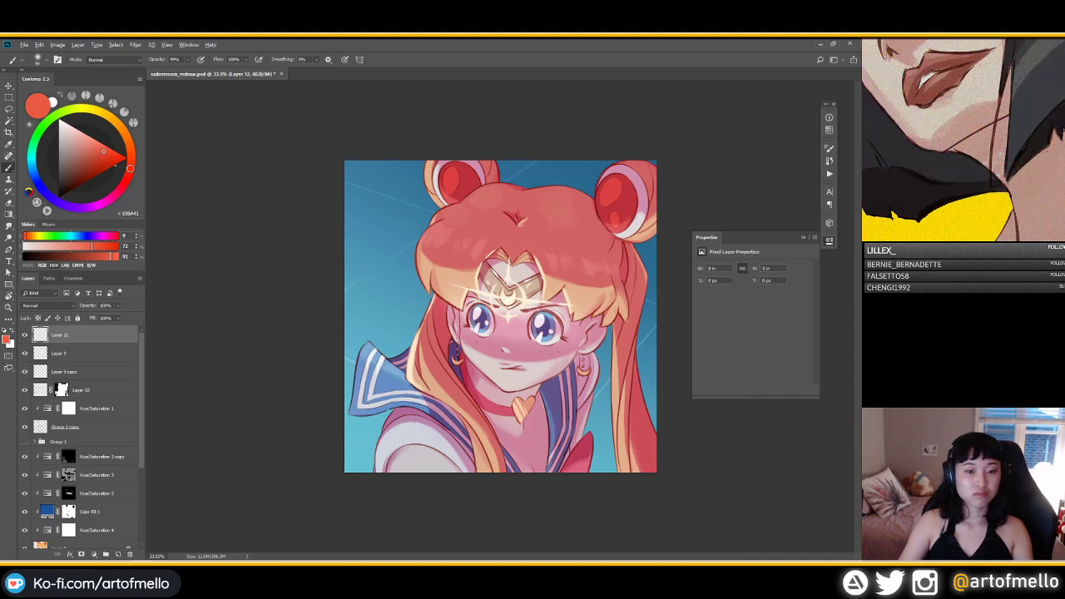
left_click(366, 437, "alt")
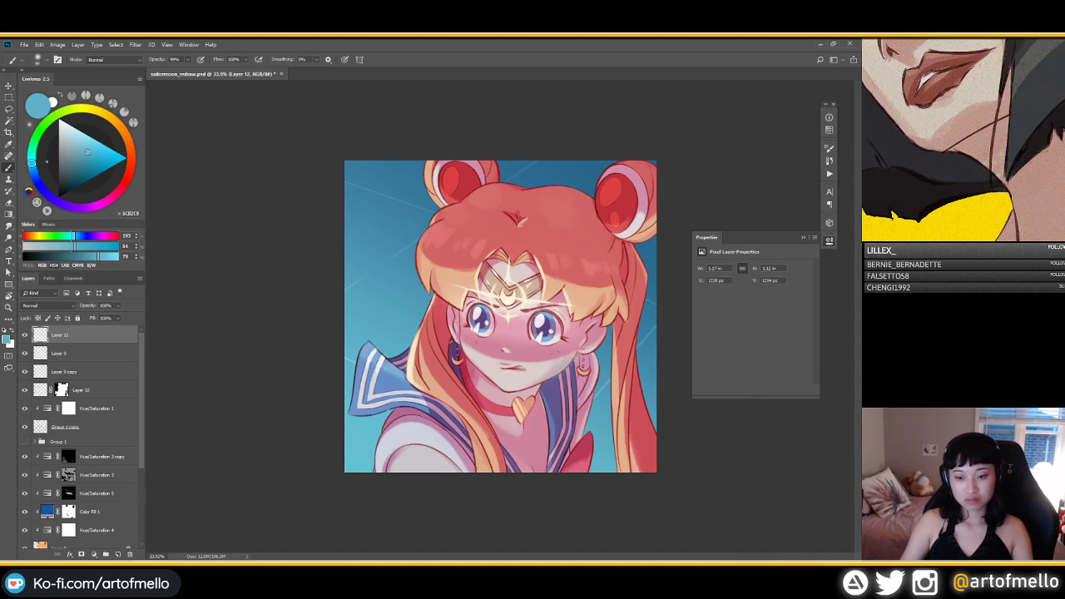
Step: Paint a soft, lighter blue glow along the jaw and chin on Layer 12 with a Soft Round brush
right_click(516, 345)
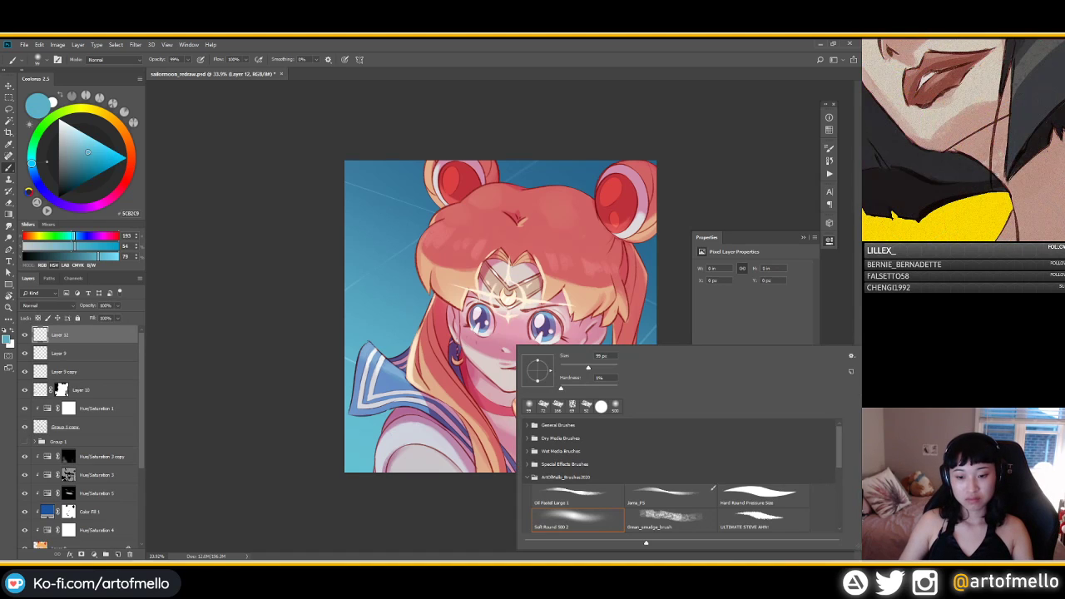
left_click(577, 495)
right_click(573, 296, "alt")
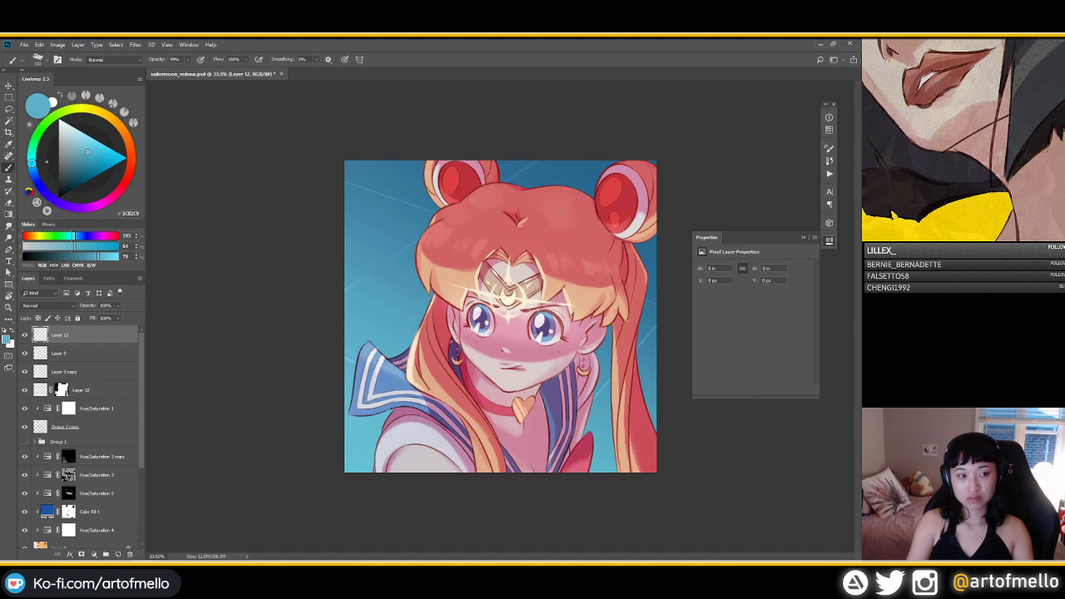
right_click(517, 356)
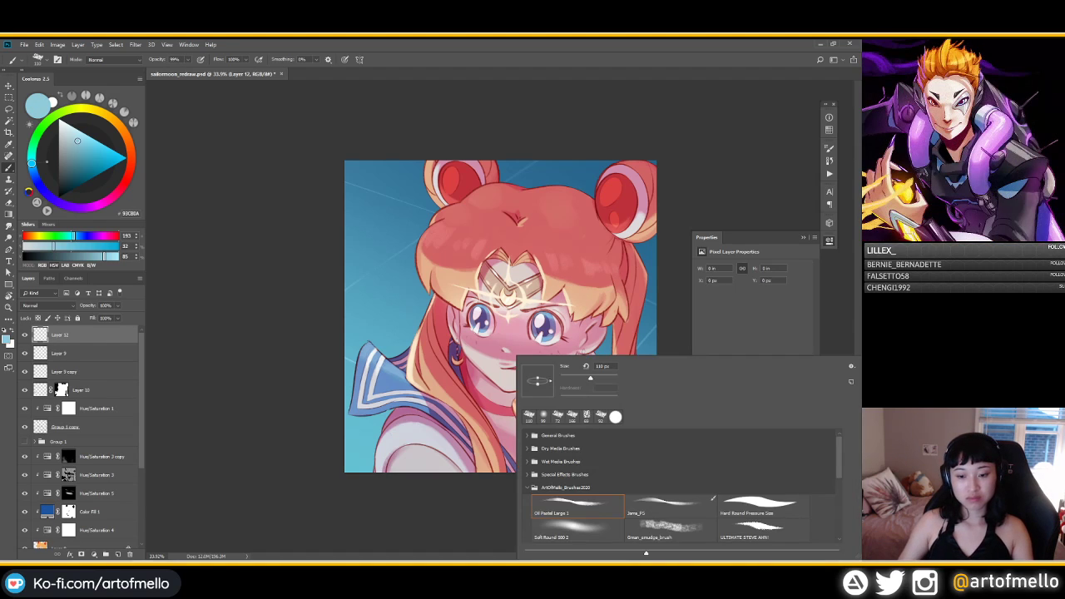
left_click(577, 529)
key("Return")
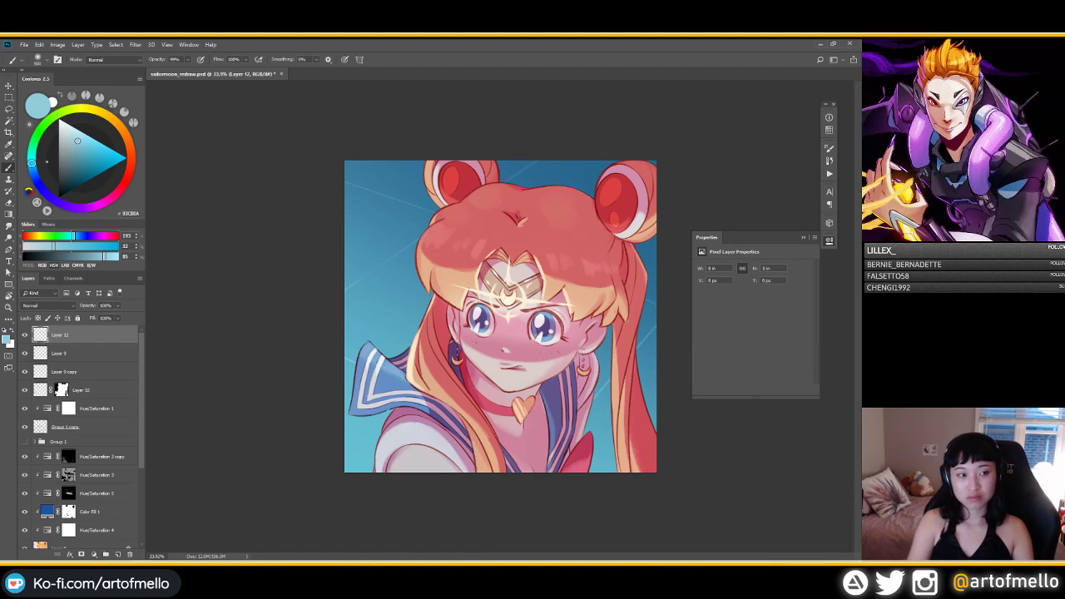
left_click(83, 140)
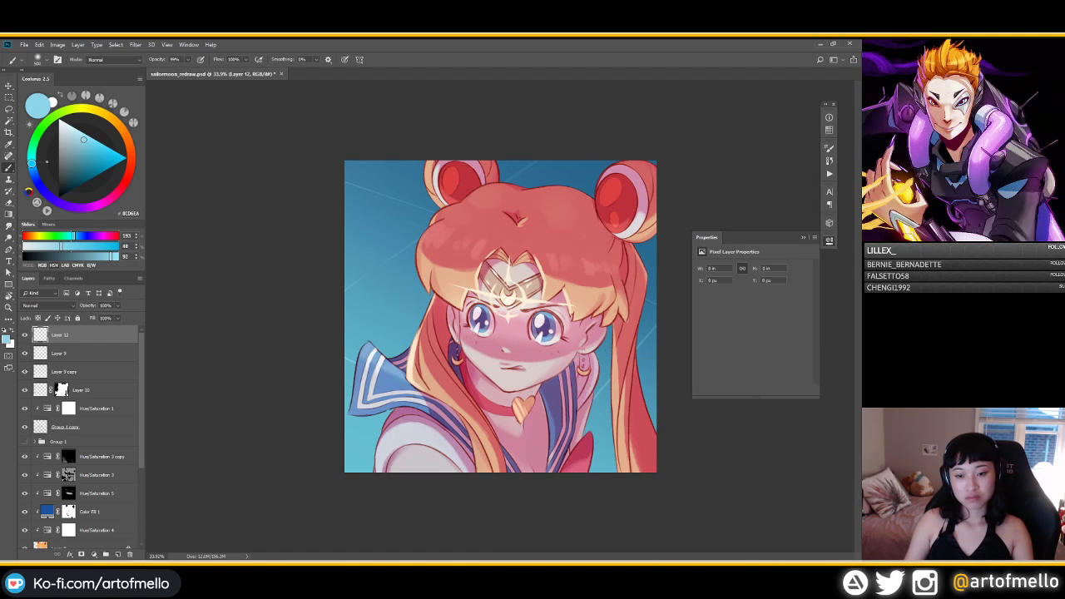
mouse_move(567, 359)
left_mouse_down()
mouse_move(533, 359)
mouse_move(542, 382)
mouse_move(523, 388)
left_mouse_up()
left_click(565, 362)
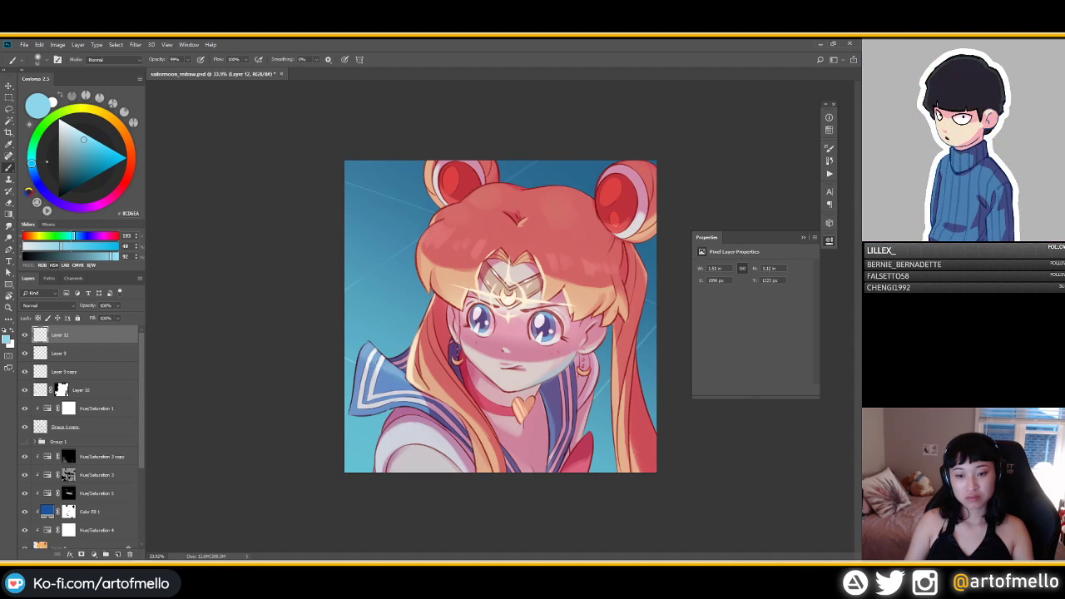
Step: Soften and trim the blue glow along the jaw on Layer 12 by alternating between the Eraser and Smudge tools
key("e")
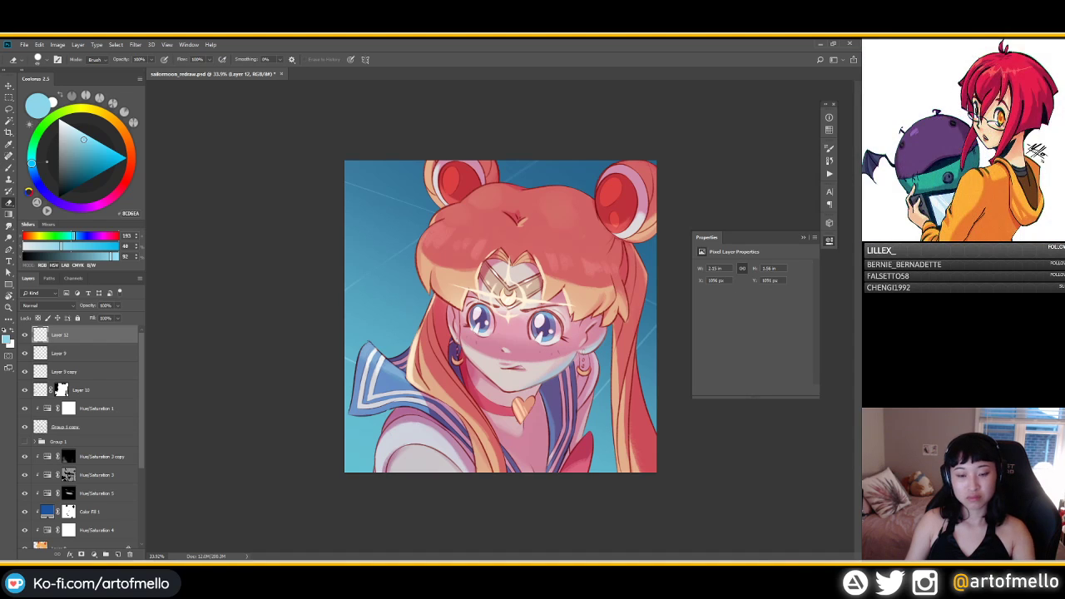
key("ctrl+y")
key("ctrl+y")
key("r")
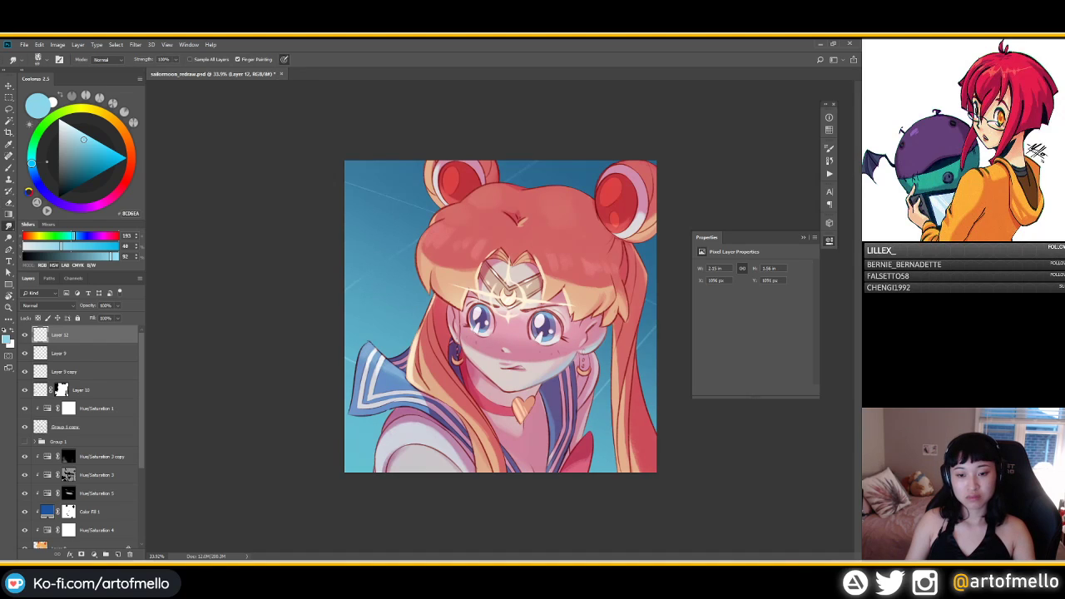
key("e")
key("r")
key("e")
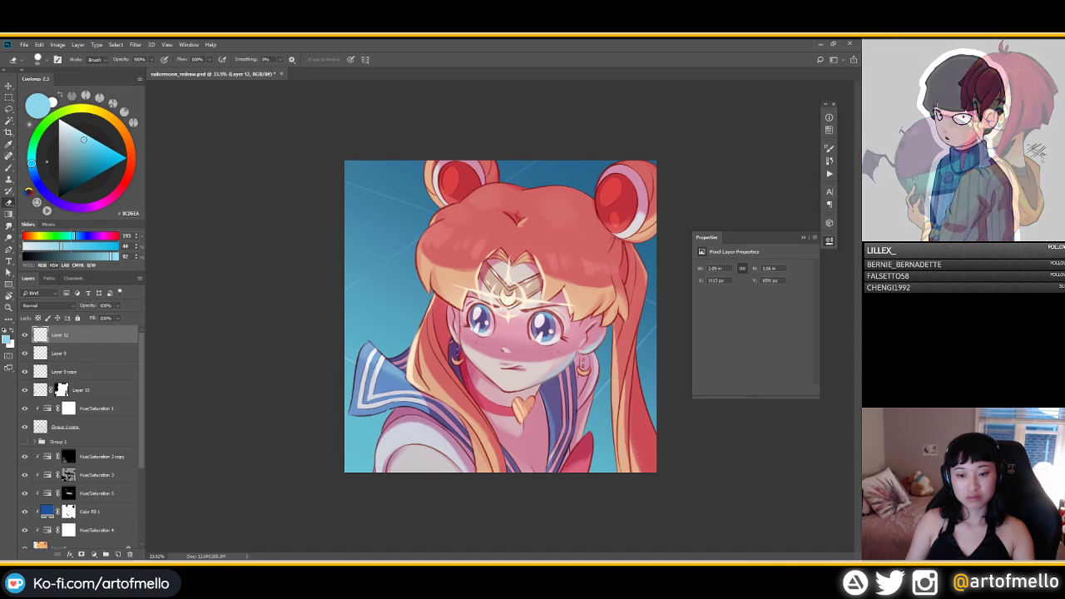
key("r")
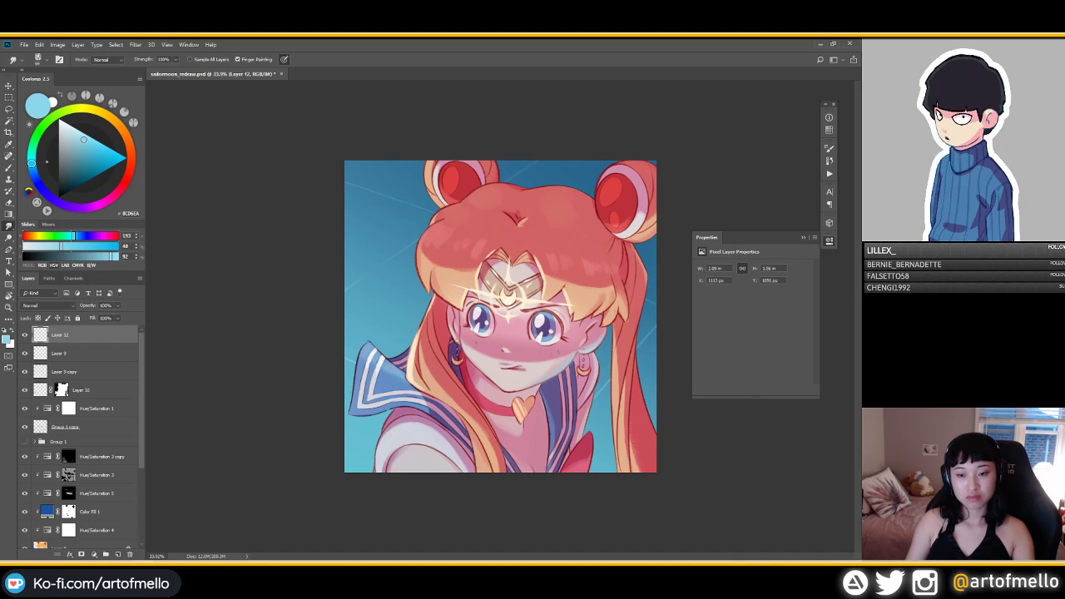
key("e")
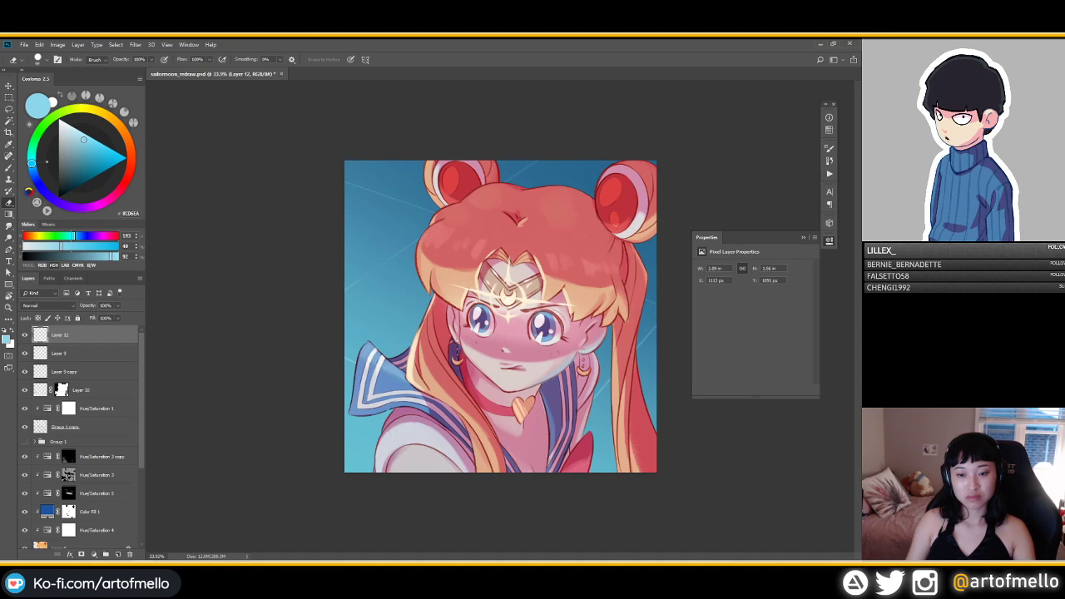
key("b")
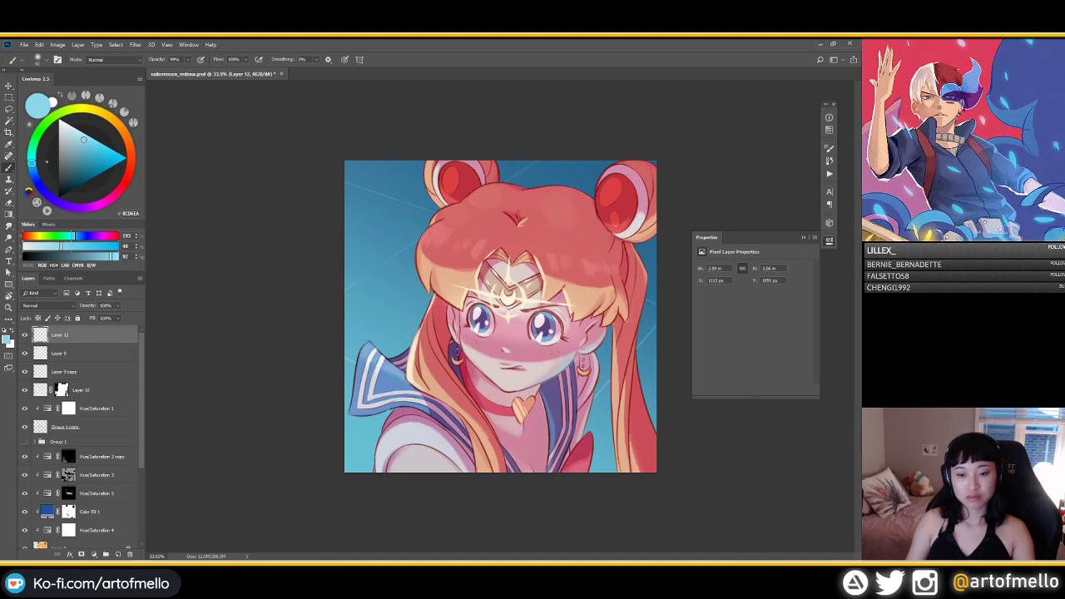
key("e")
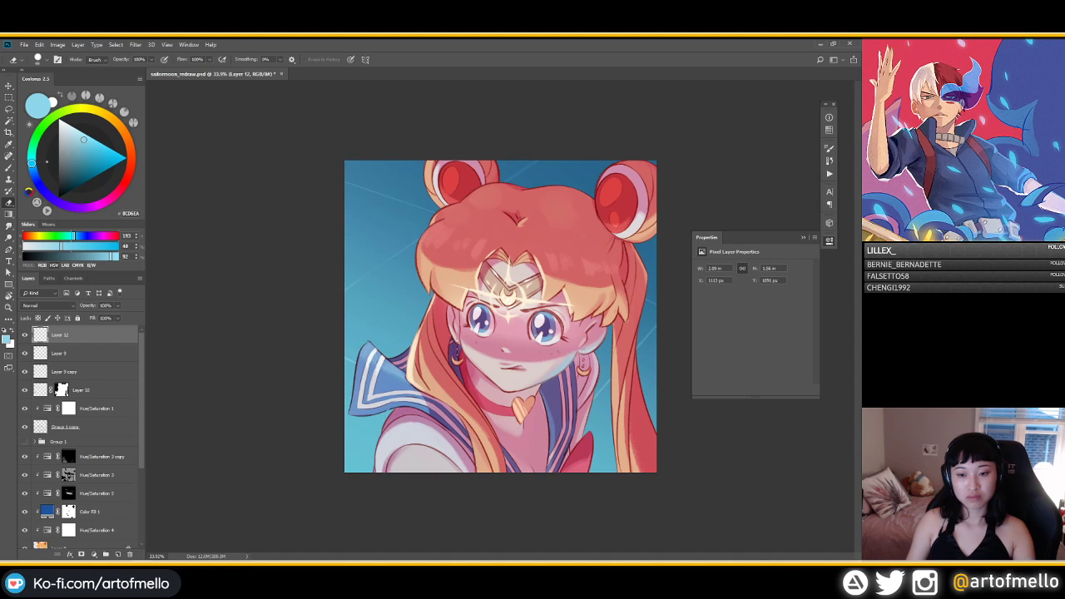
key("r")
key("e")
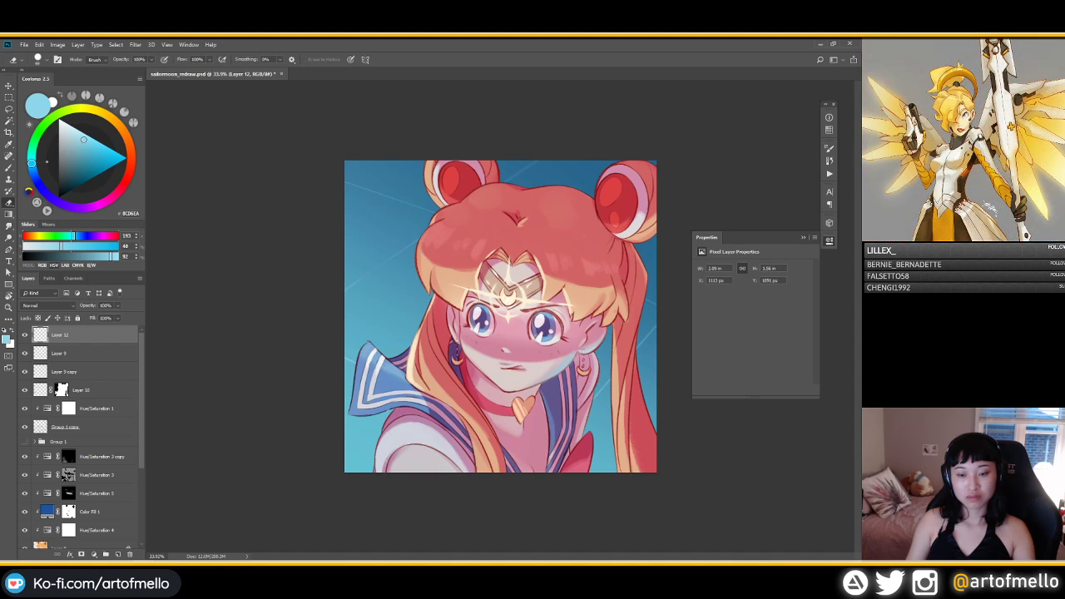
Step: Adjust Layer 12 with Hue/Saturation, setting hue to +13, saturation to -20 and a slightly lower lightness
key("ctrl+u")
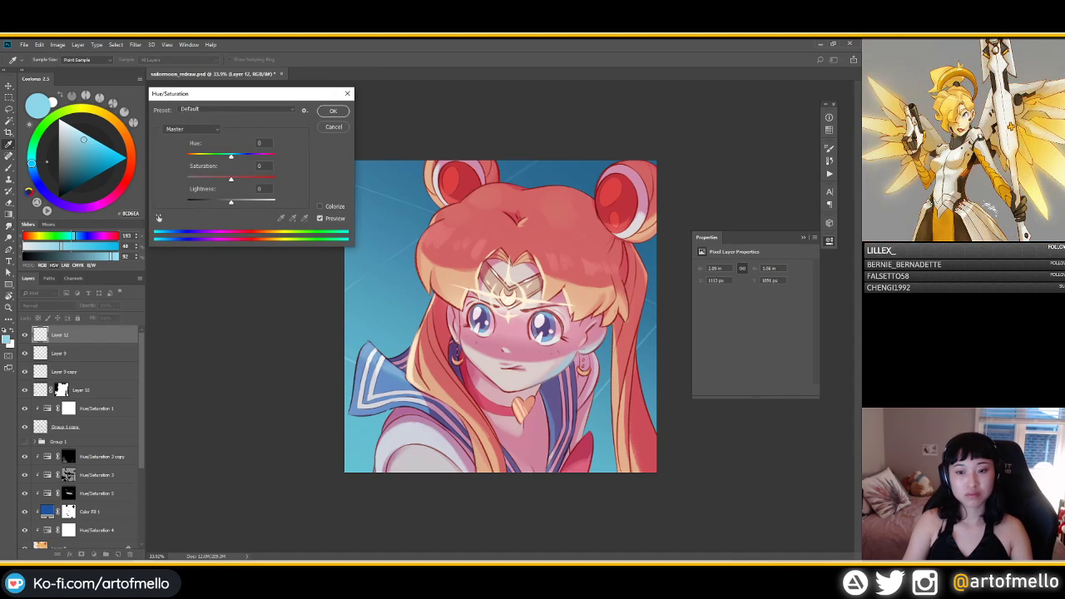
left_click_drag(228, 179, 232, 202)
left_click_drag(231, 156, 236, 157)
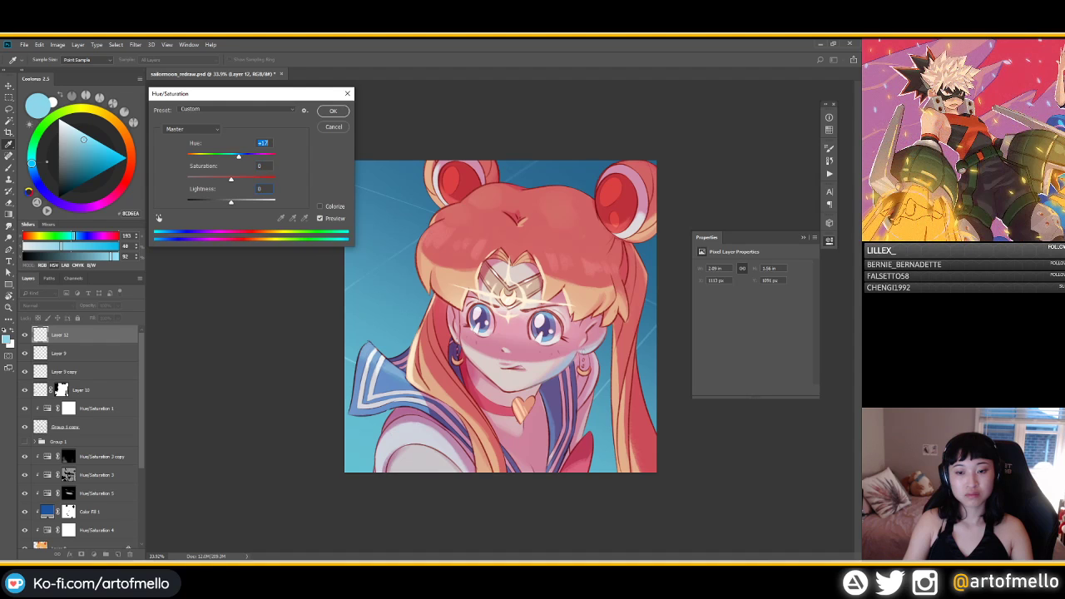
left_click_drag(230, 179, 228, 202)
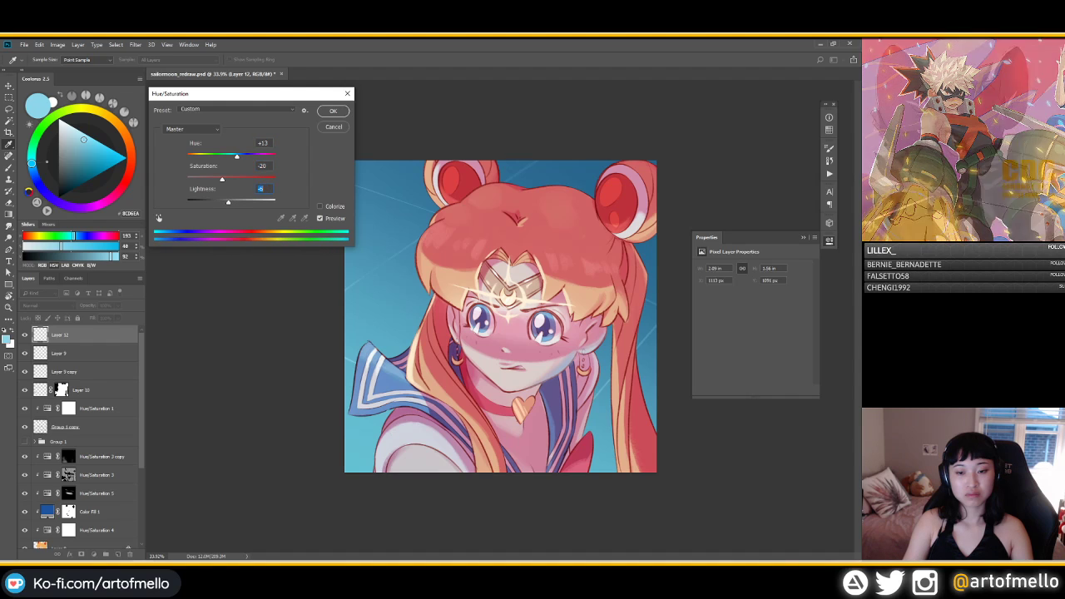
key("Return")
Step: Erase some of the blue glow on the lower cheek and lower Layer 12's opacity to 60%
key("e")
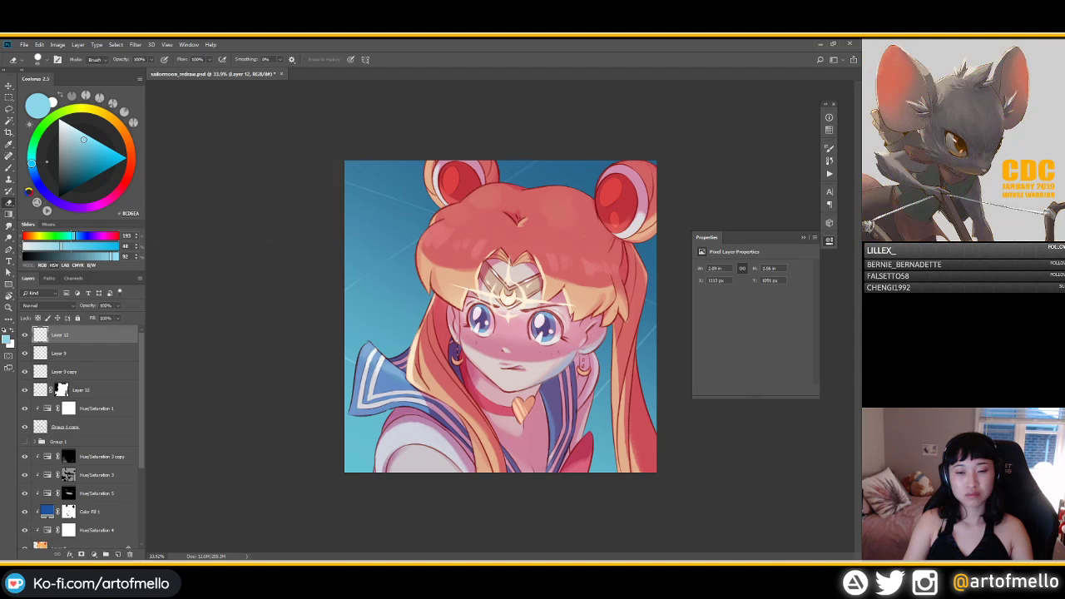
left_click_drag(549, 359, 568, 376)
left_click_drag(117, 305, 106, 316)
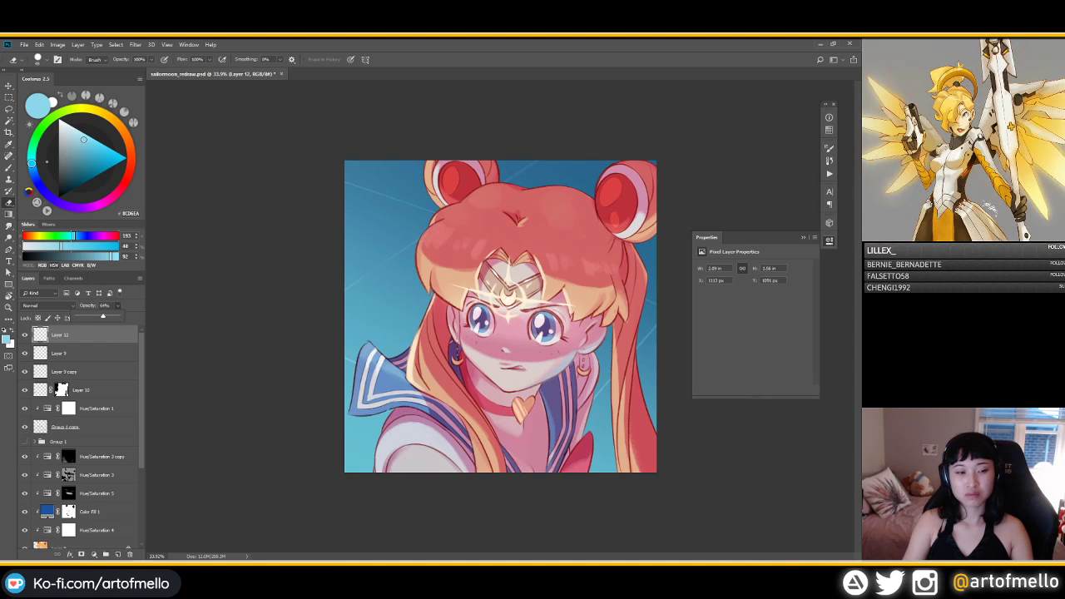
key("Return")
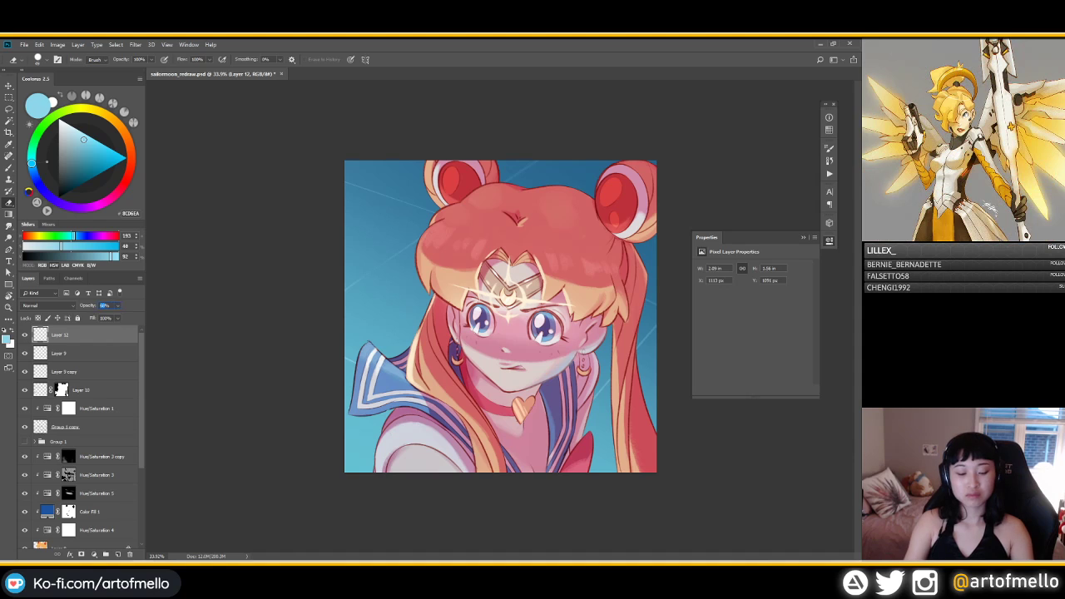
key("ctrl+minus")
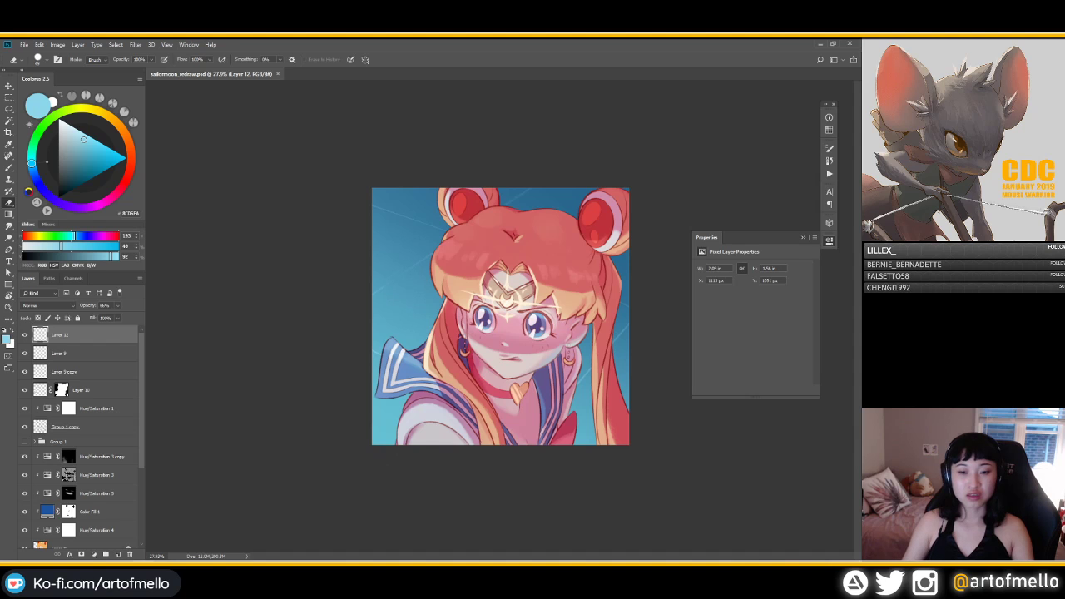
Step: Choose the Jana_PS brush, sample dark red from the eye linework, and touch up the lines around the eyes in close-up
key("ctrl+0")
key("b")
right_click(514, 316)
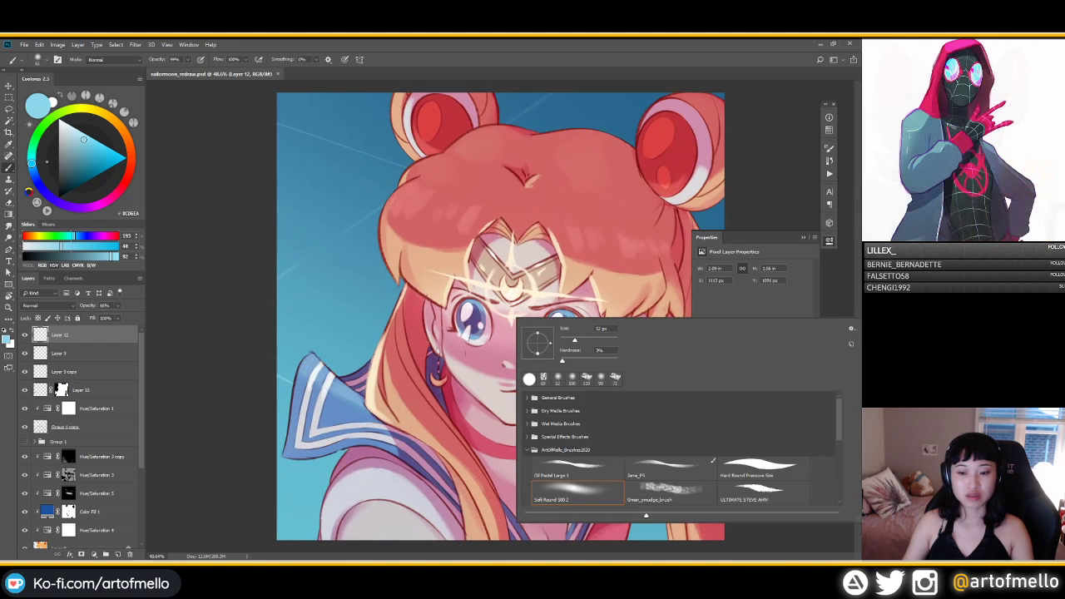
double_click(669, 469)
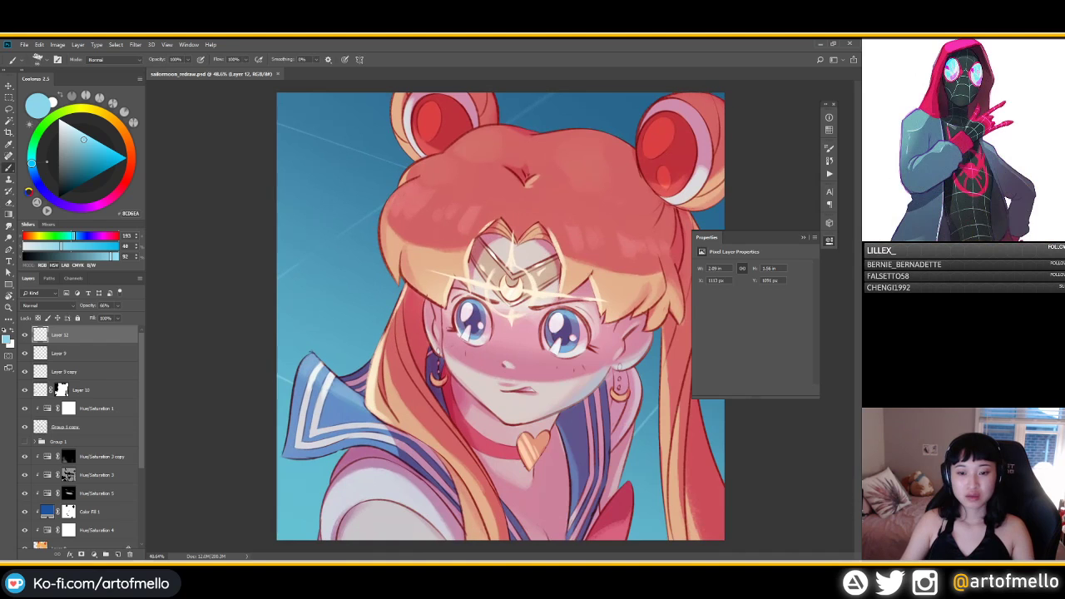
left_click(558, 306, "alt")
mouse_move(559, 306)
left_mouse_down()
mouse_move(479, 306)
mouse_move(545, 305)
left_mouse_up()
key("alt+space")
key("Escape")
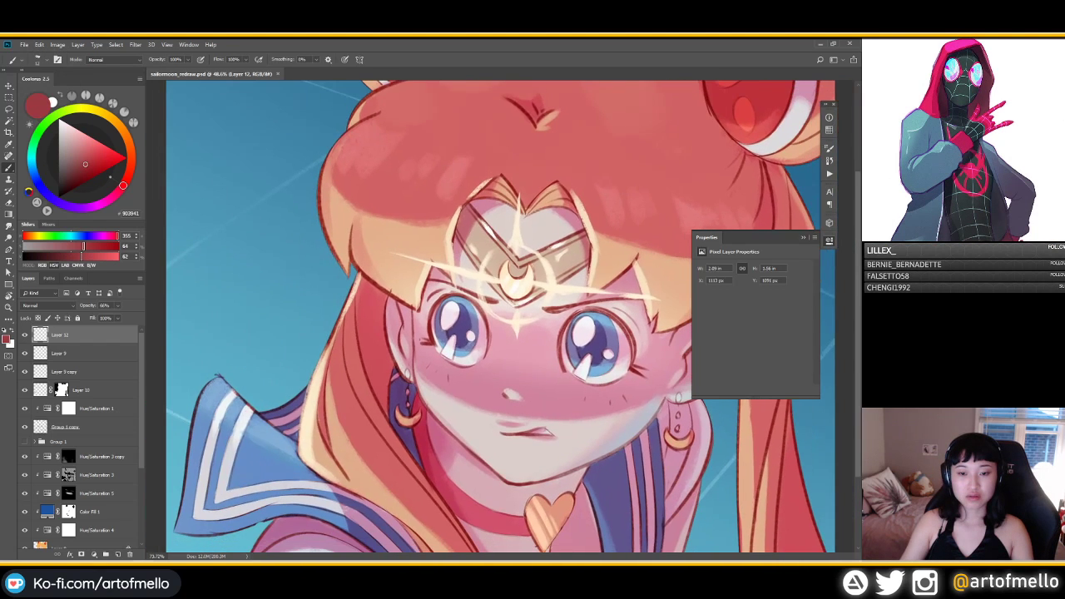
key("f")
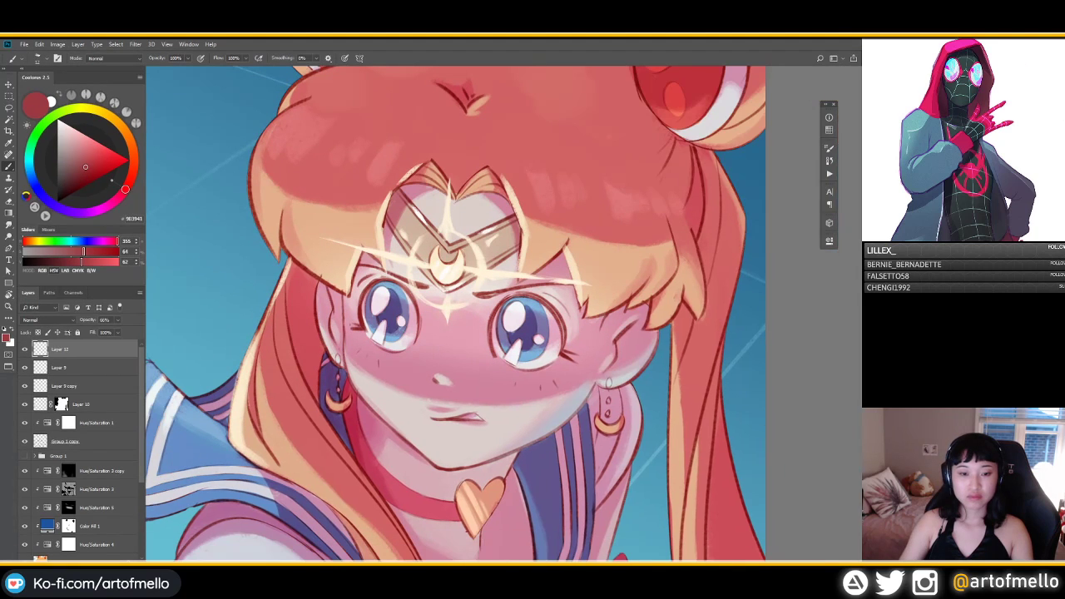
key(".")
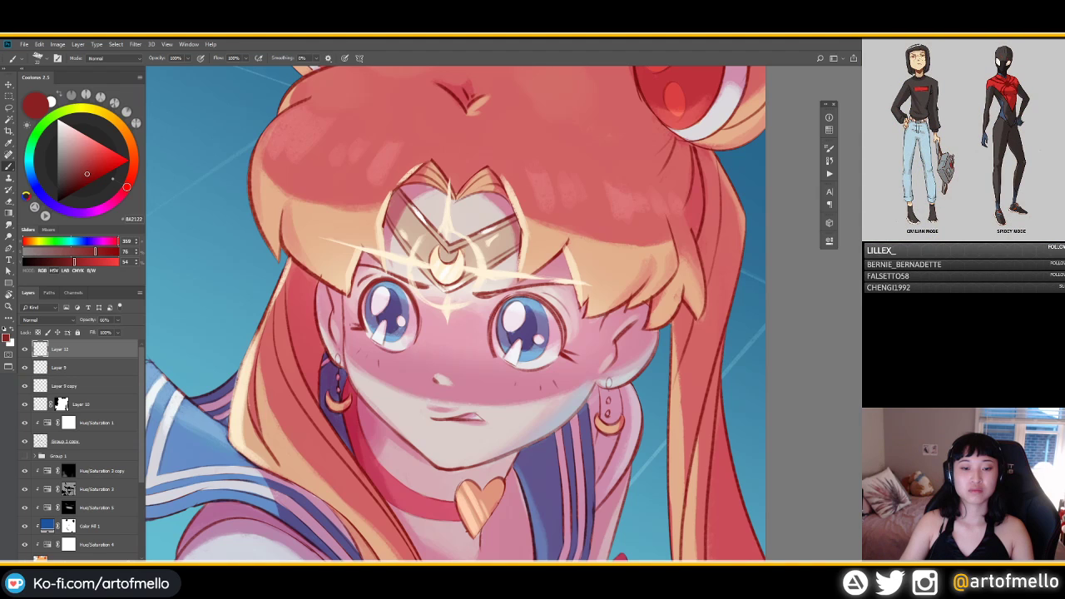
Step: Clean up the rim and white of the eye on the picture's left with sampled pink skin, off-white and dark red
left_click(416, 323, "alt")
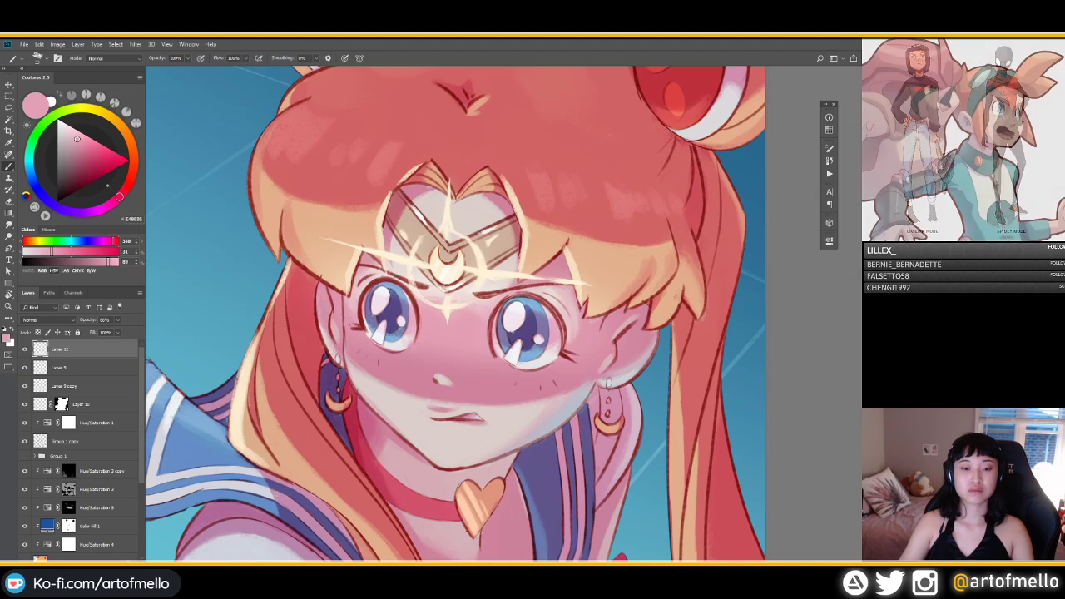
left_click(405, 341, "alt")
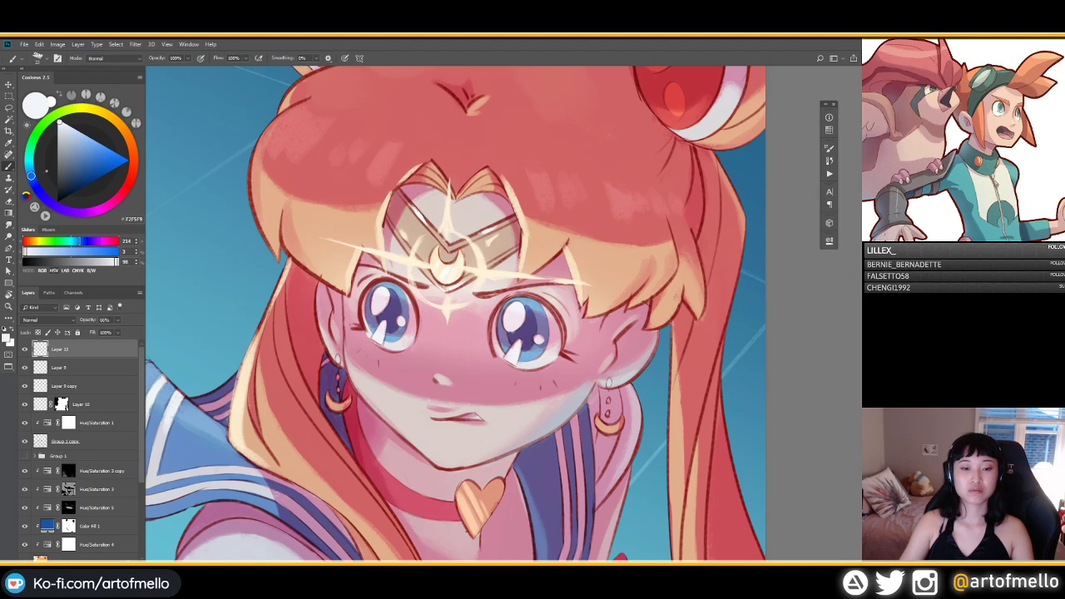
right_click(376, 323, "alt")
left_click(376, 322, "alt")
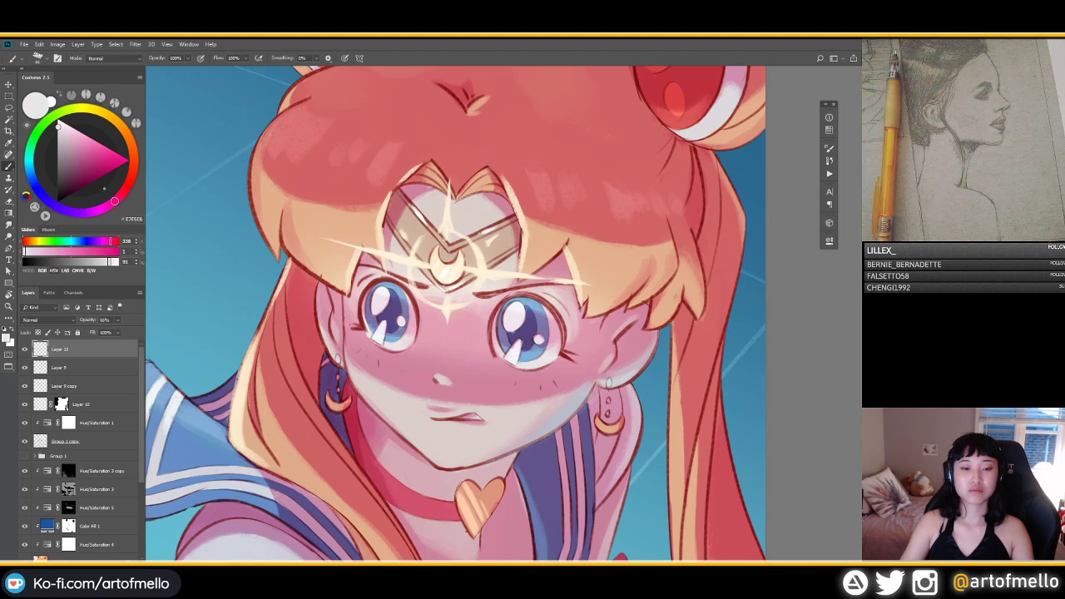
right_click(388, 342, "alt")
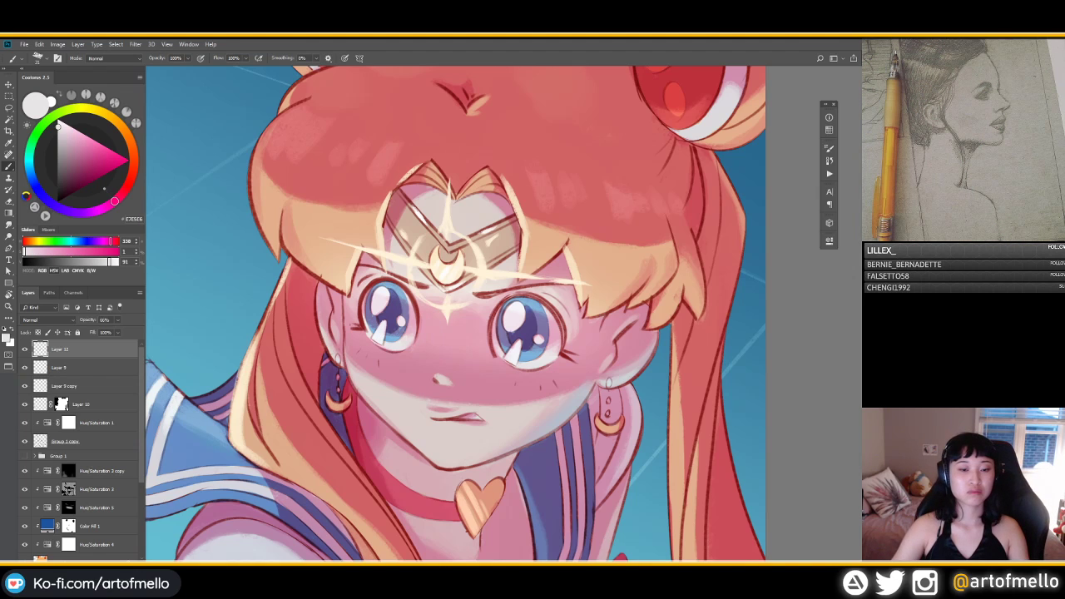
left_click(389, 354, "alt")
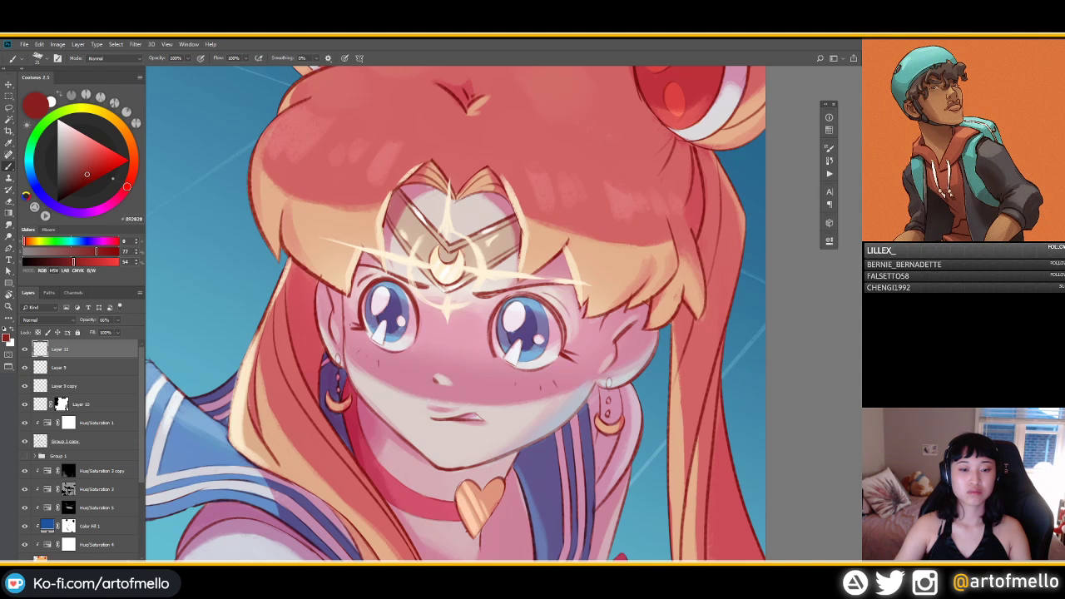
Step: Refine the lashes and outer corner of the picture's left eye with sampled skin pinks and dark red
key("x")
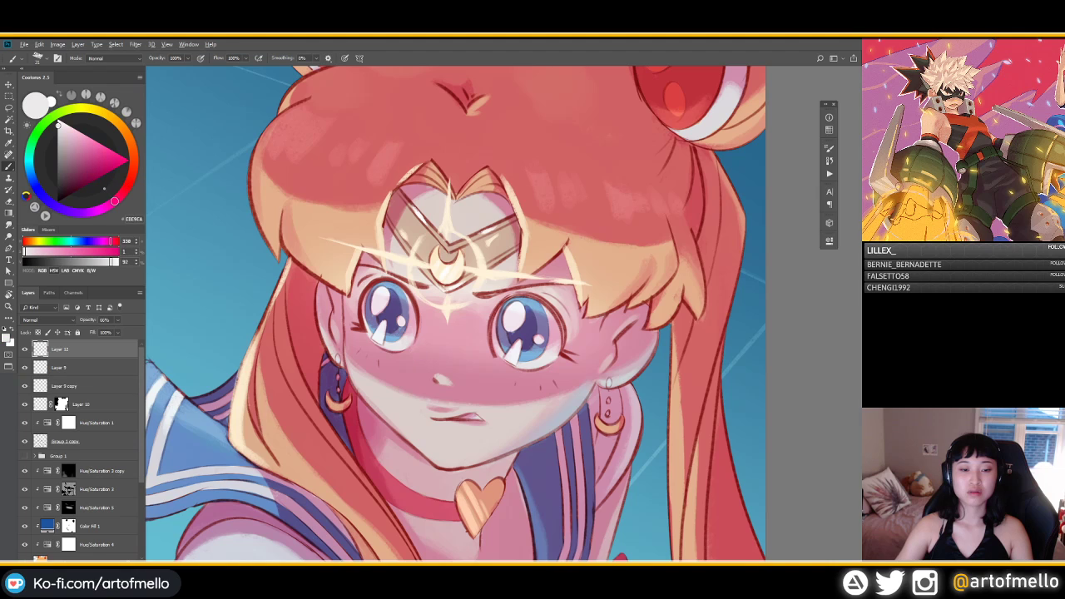
left_click(357, 337, "alt")
left_click_drag(362, 330, 353, 330)
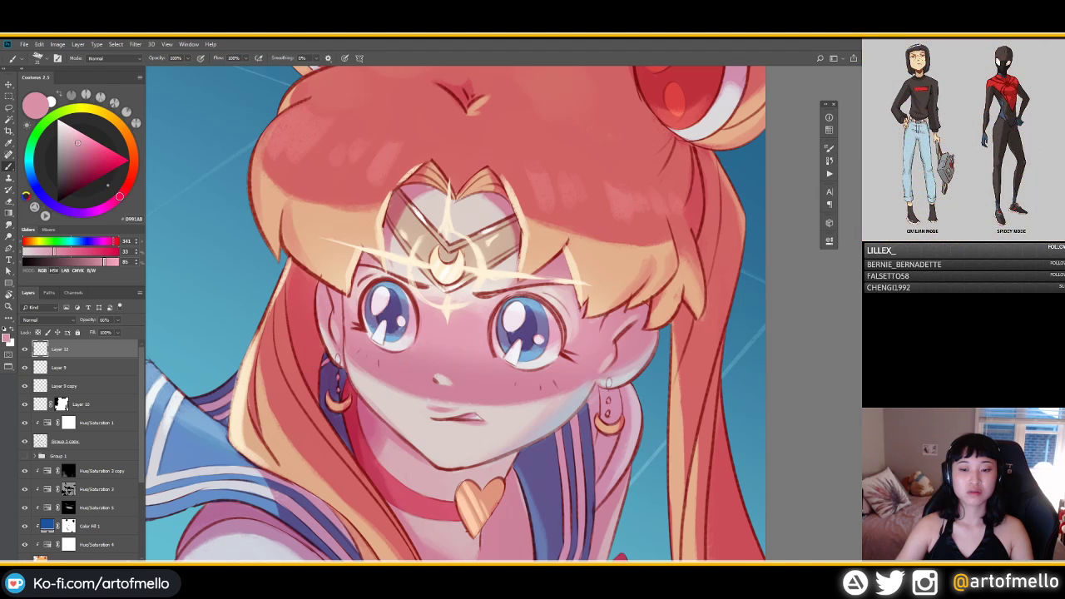
left_click(357, 338, "alt")
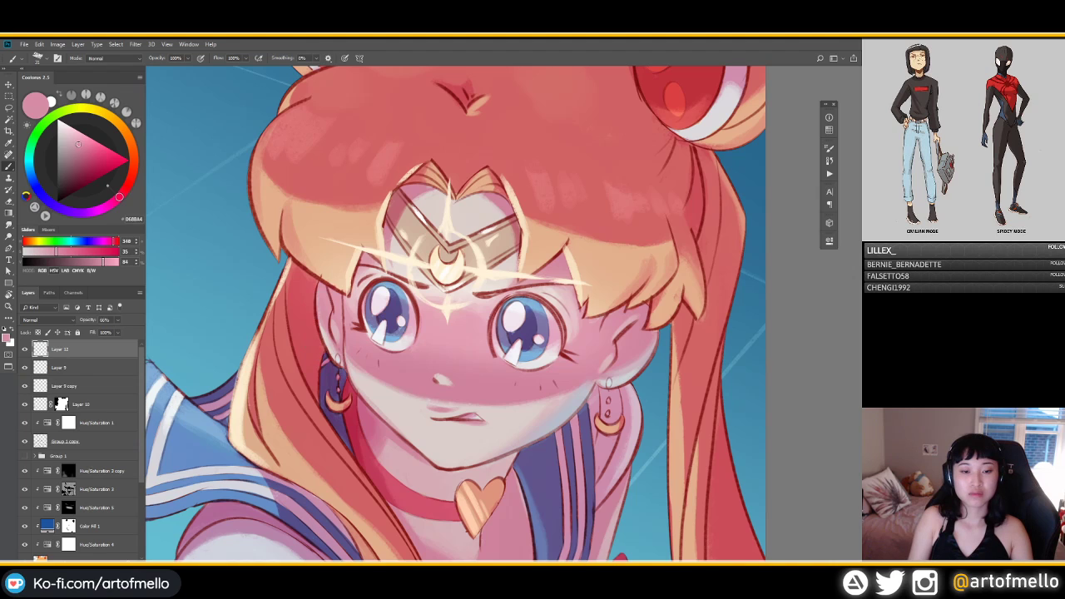
left_click(364, 327, "alt")
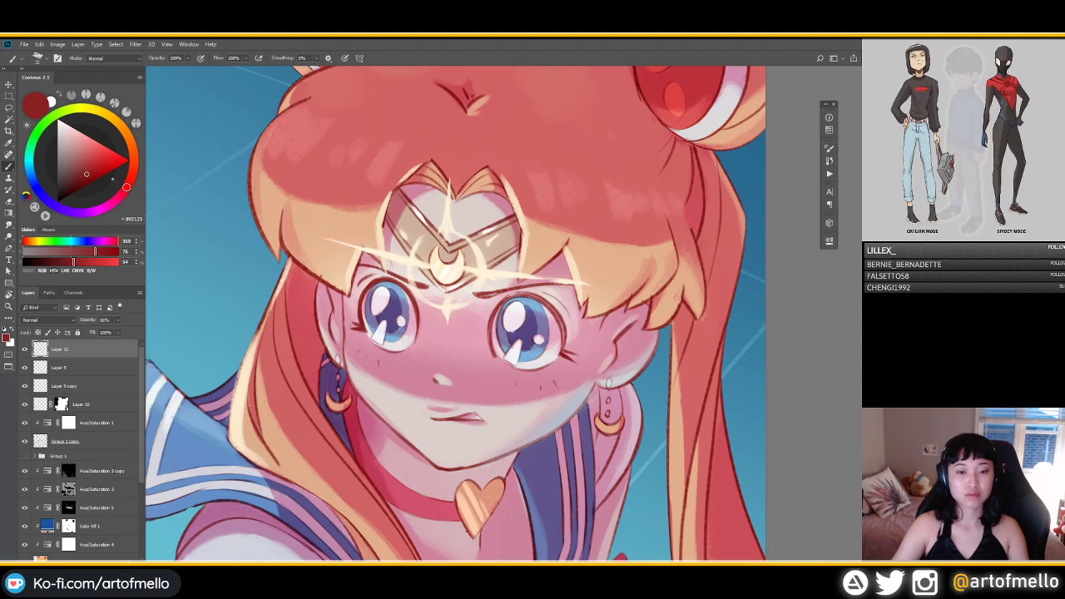
Step: Touch up the inner ends of the eyebrows with sampled dark red, and compare the face with and without Layer 12
left_click(418, 282, "alt")
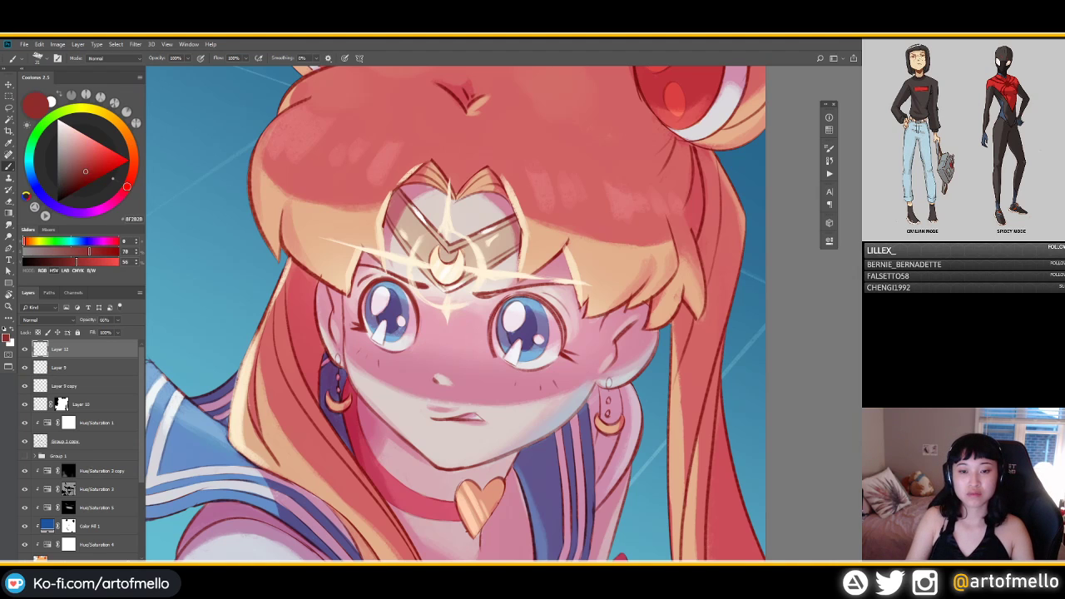
left_click_drag(486, 294, 499, 294)
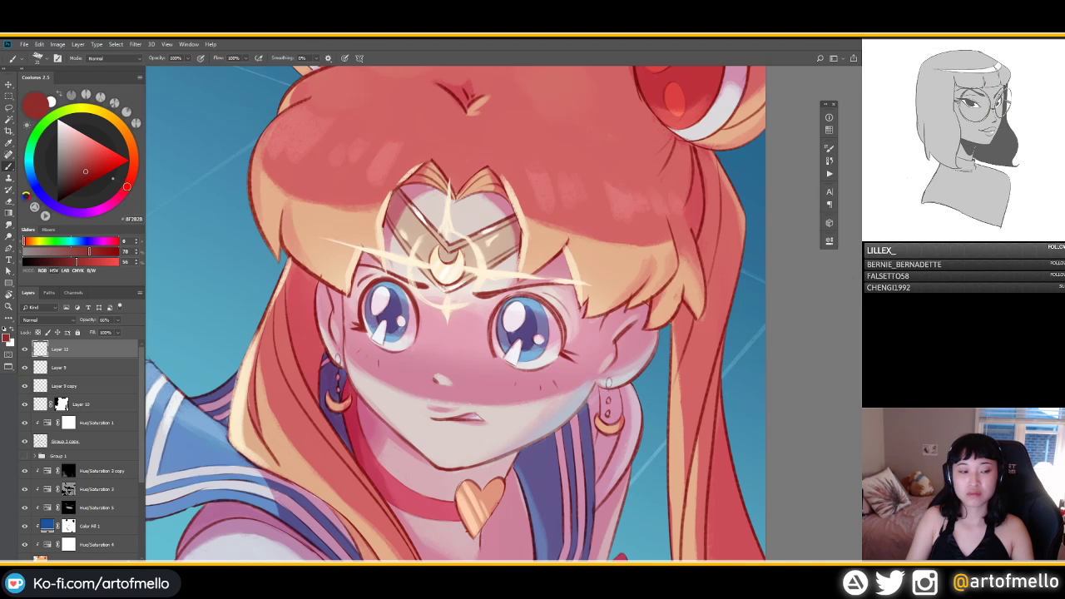
key("ctrl+comma")
key("ctrl+comma")
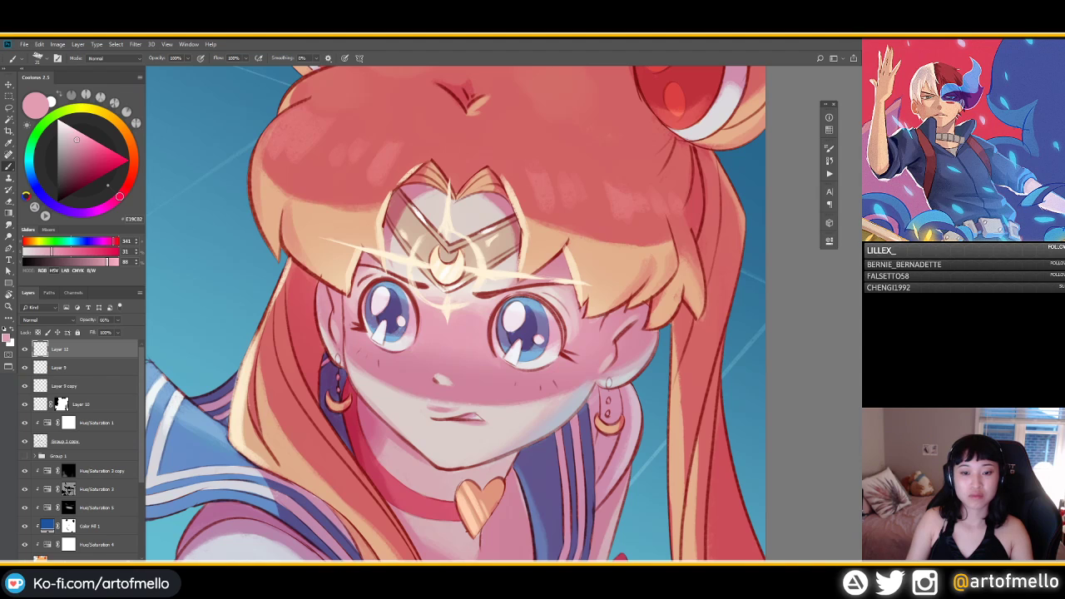
Step: Raise Layer 12's opacity to 100% and rework its soft edges with a large, soft eraser at reduced opacity
left_click(77, 138)
left_click(76, 141)
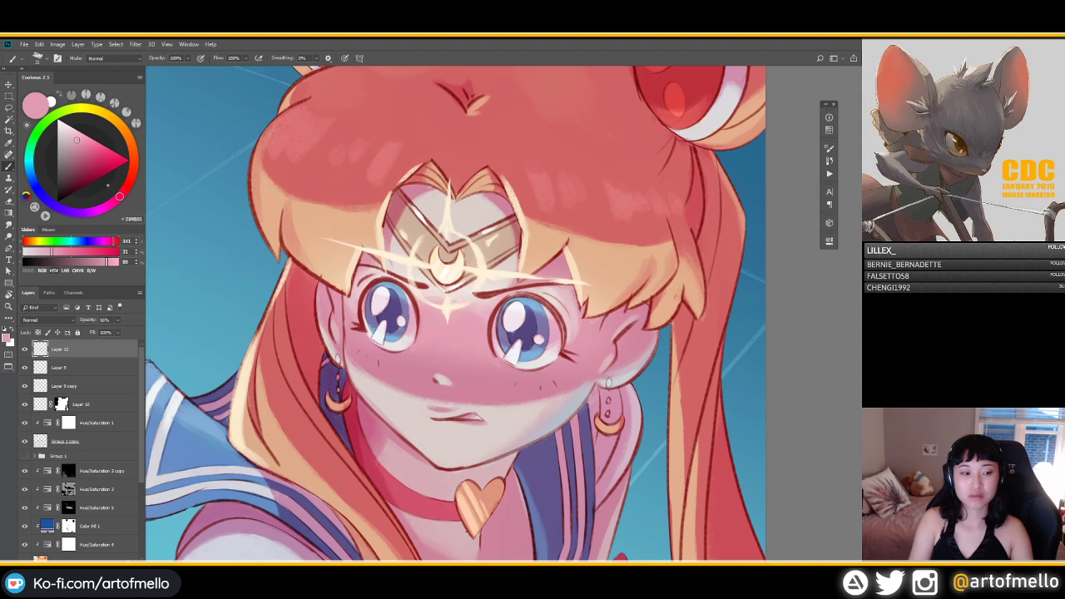
left_click(119, 319)
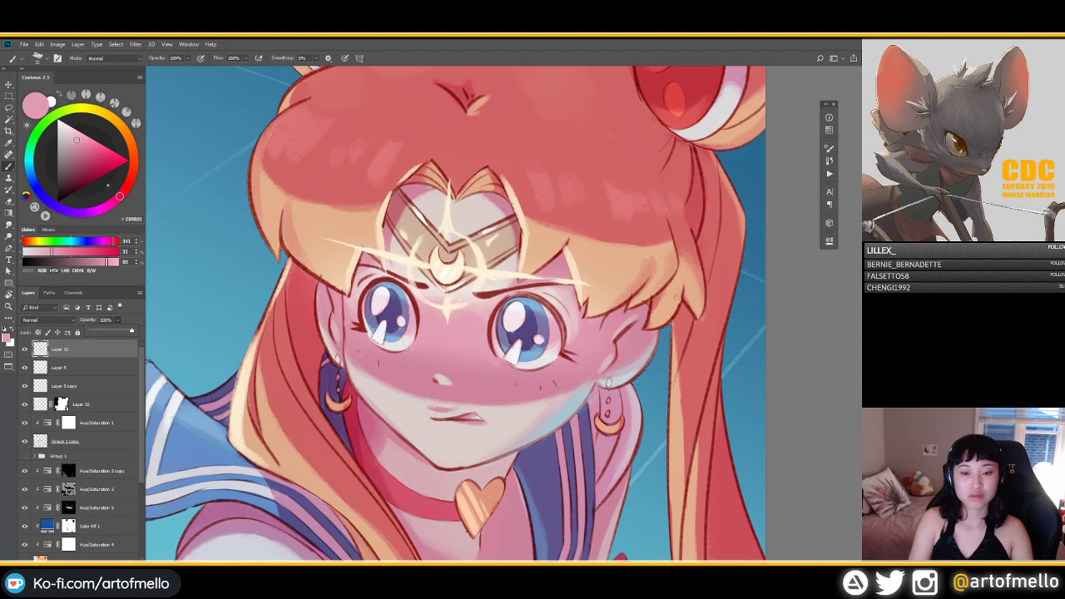
key("e")
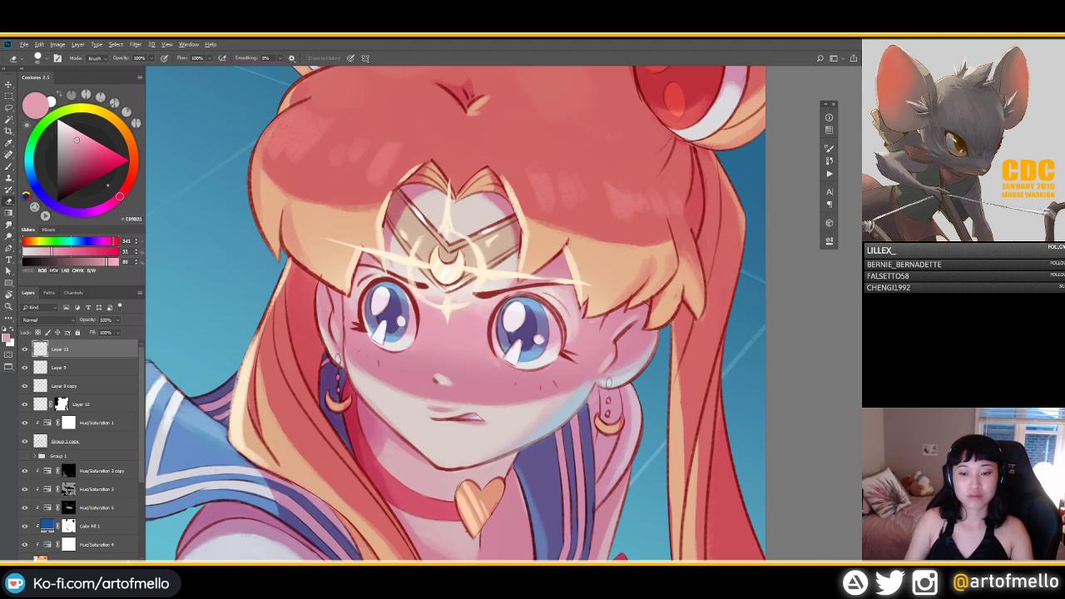
right_click(594, 386)
left_click(577, 529)
mouse_move(452, 398)
left_mouse_down()
mouse_move(479, 398)
mouse_move(394, 398)
left_mouse_up()
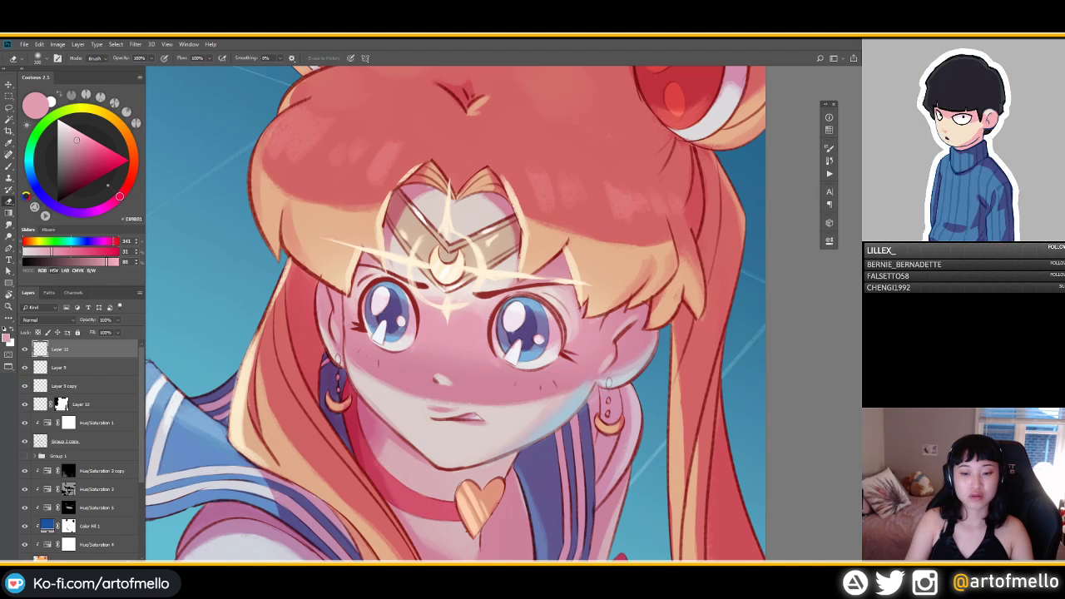
left_click_drag(386, 301, 451, 301)
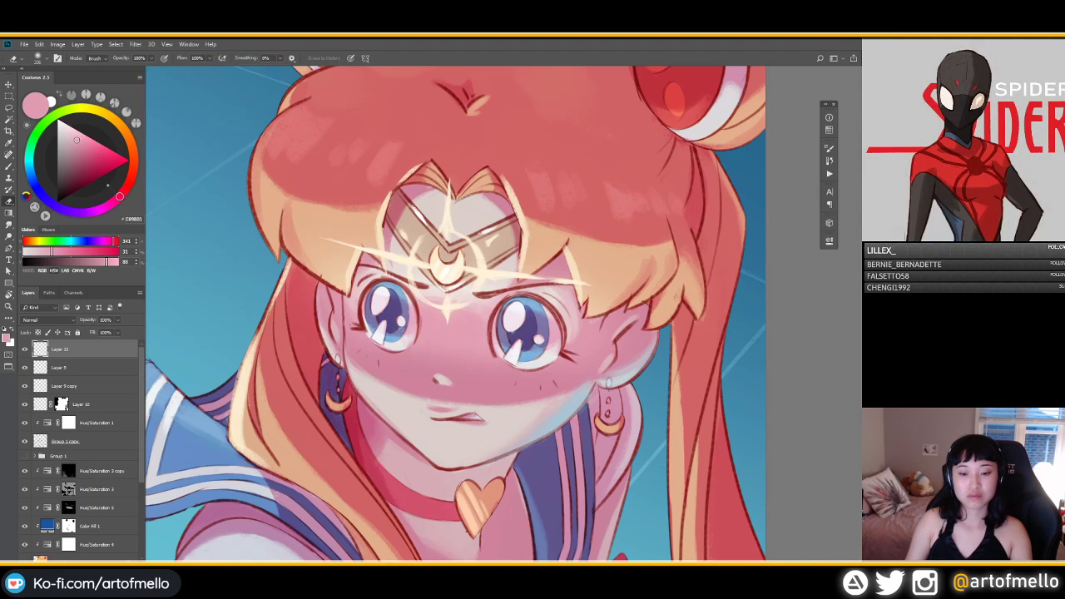
key("6")
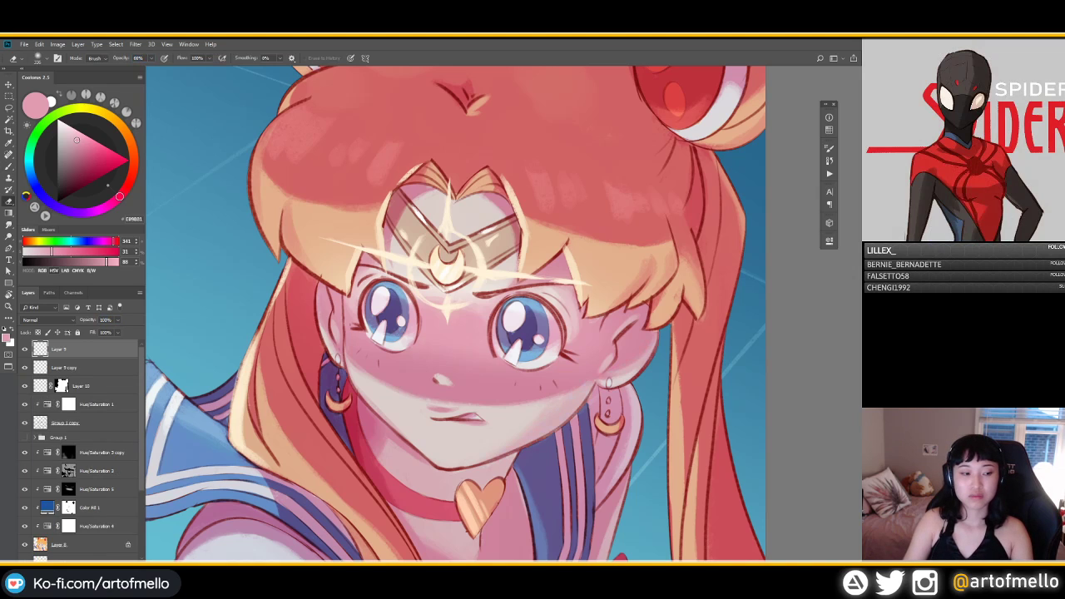
Step: Add a new layer above Layer 12, and reselect Layer 12 with the Eraser tool
key("ctrl+shift+alt+n")
key("b")
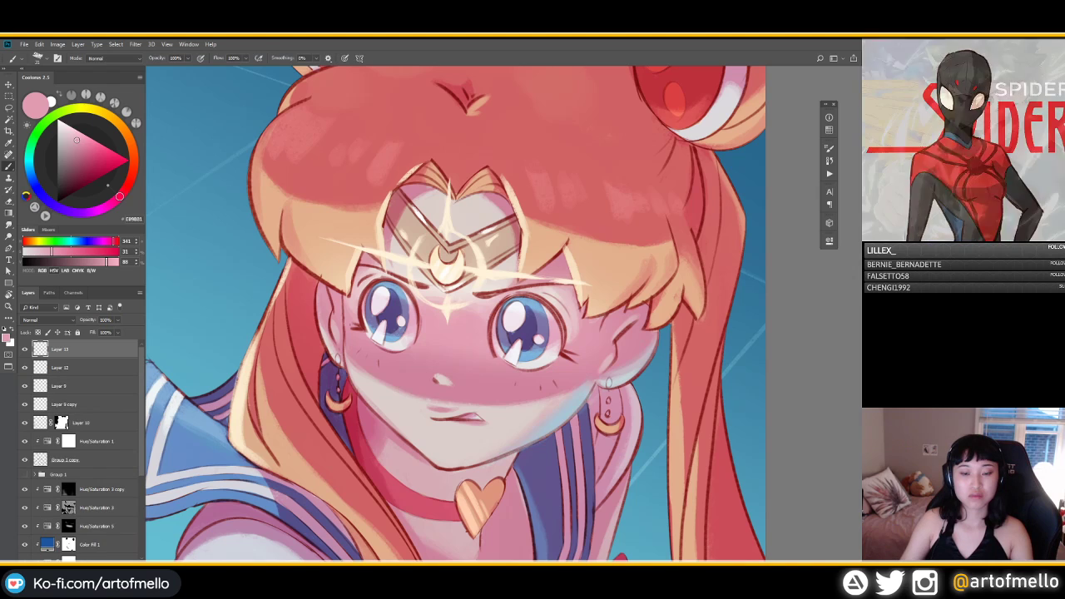
key("alt+bracketleft")
key("e")
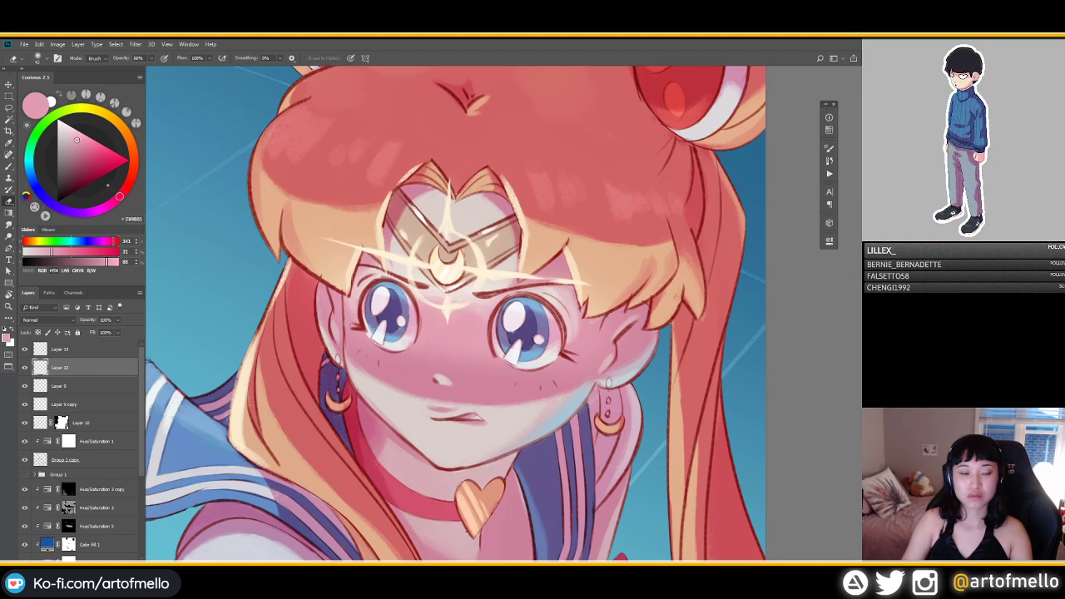
left_click(83, 348)
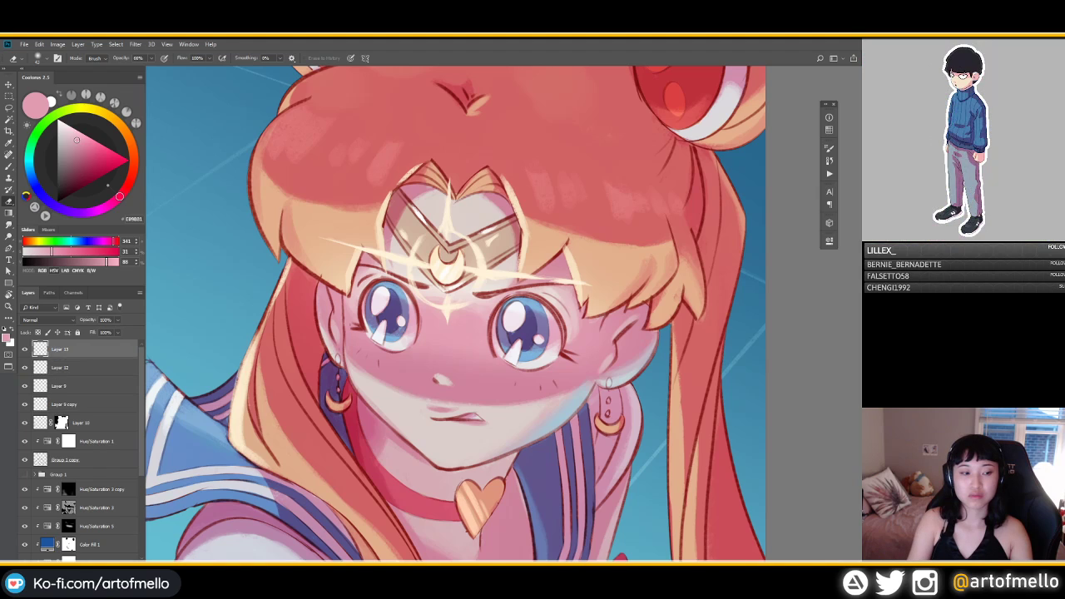
left_click(83, 367)
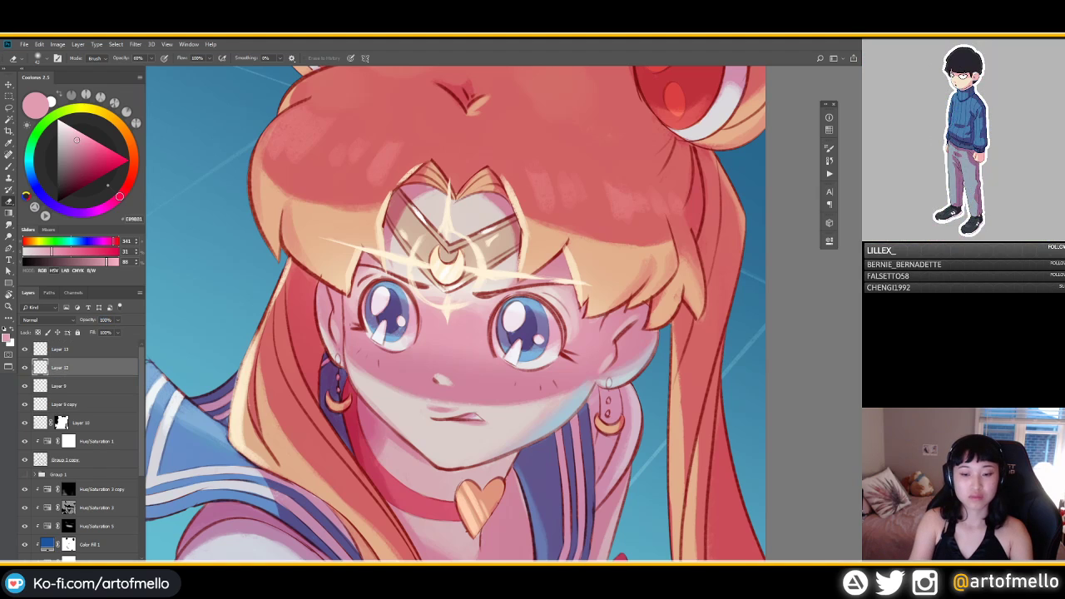
Step: Compare the face with and without Layer 12, and lower that layer's opacity slightly
key("6")
key("6")
left_click(24, 367)
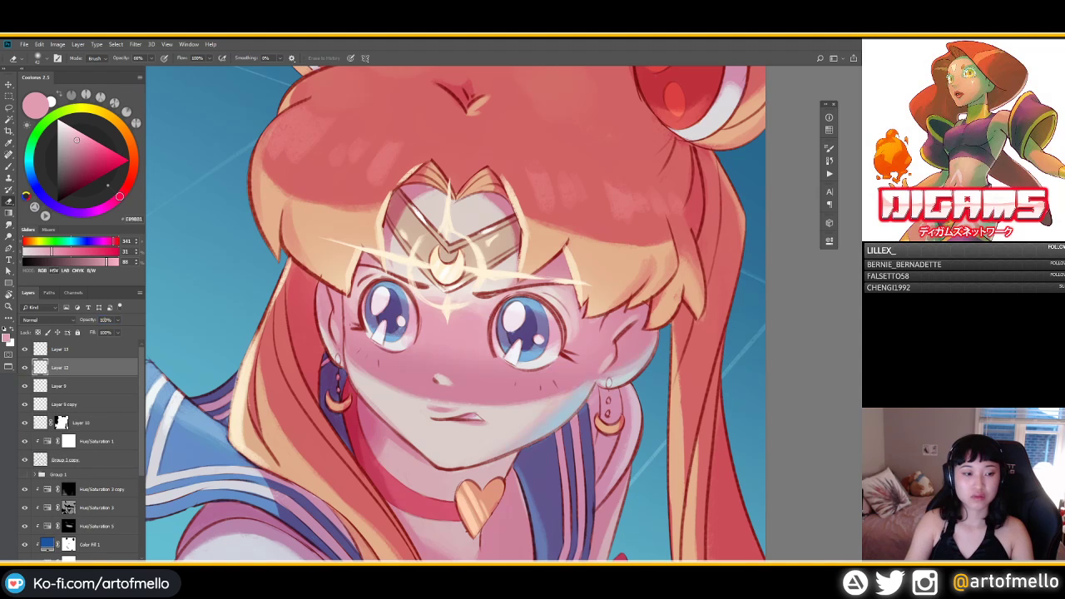
left_click_drag(87, 320, 74, 320)
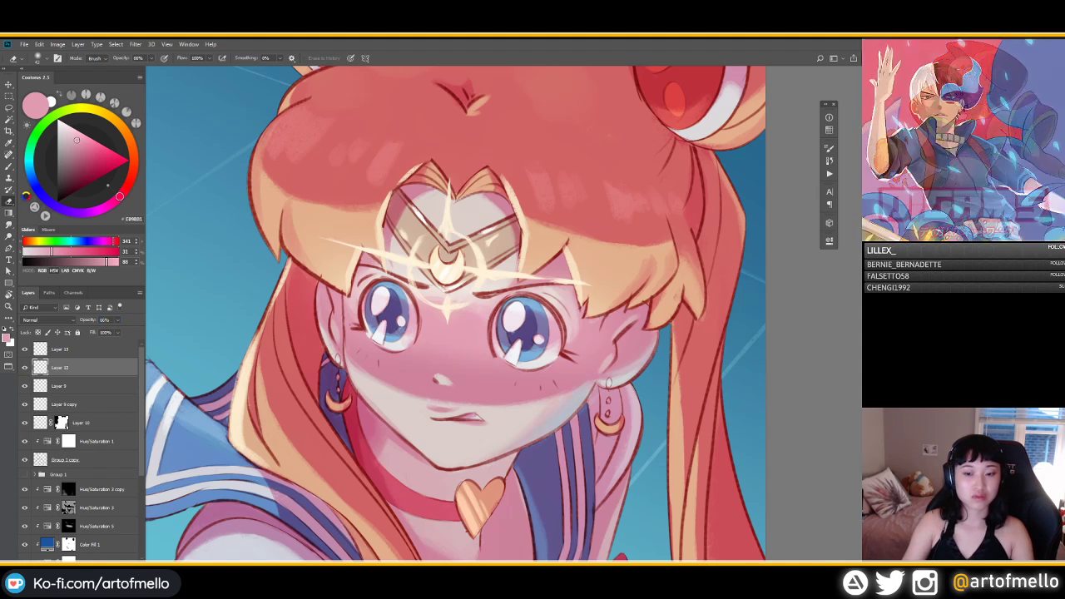
Step: On Layer 13, touch up the outer rim and white of the picture's left eye with sampled pinks and off-white, undoing the last stroke
left_click(84, 350)
key("b")
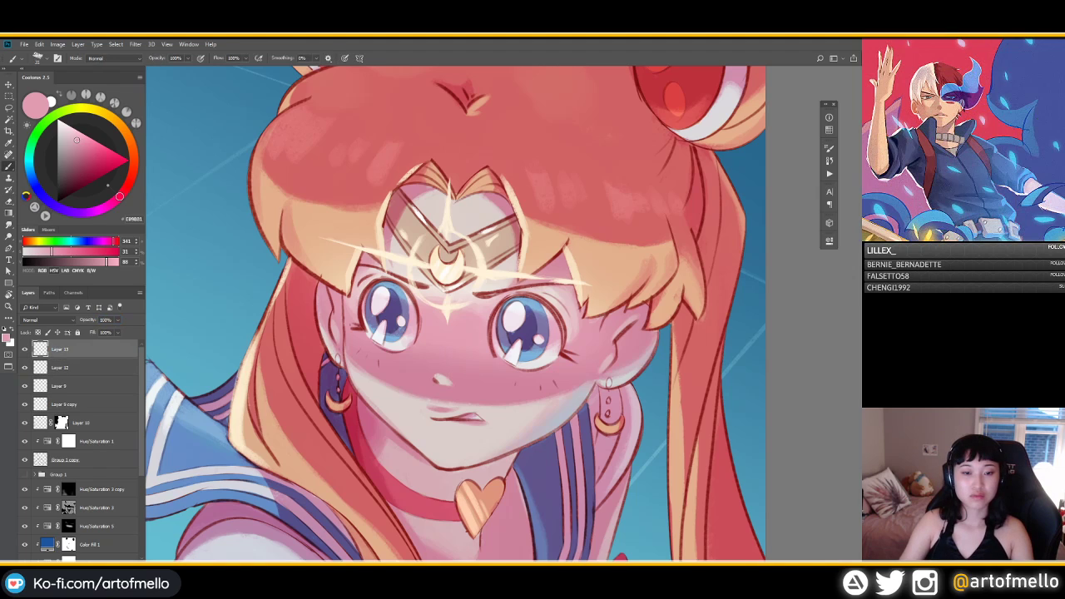
left_click_drag(362, 293, 357, 306)
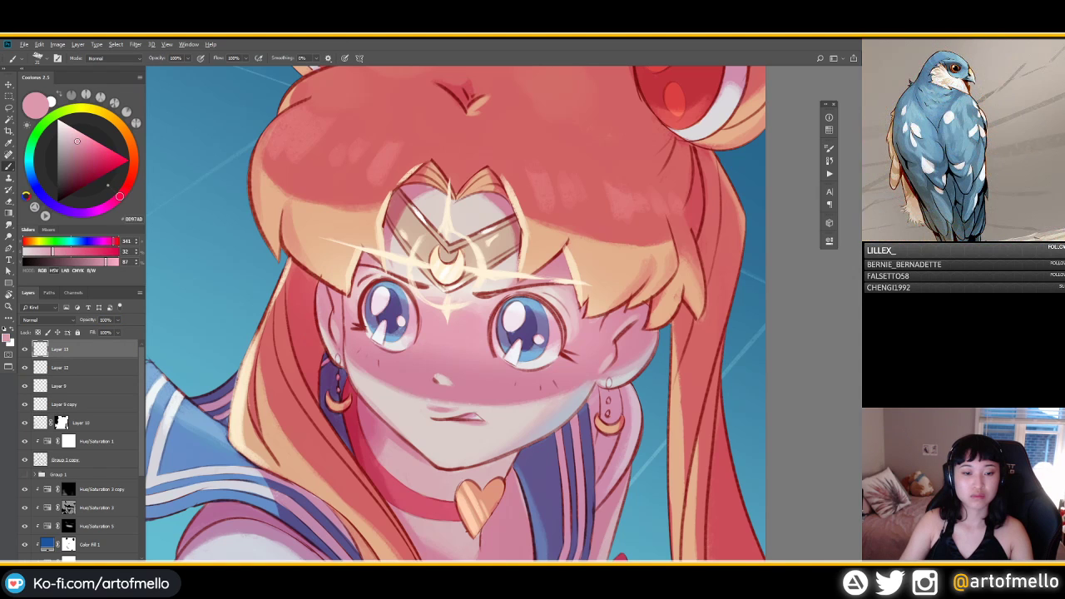
left_click(362, 322, "alt")
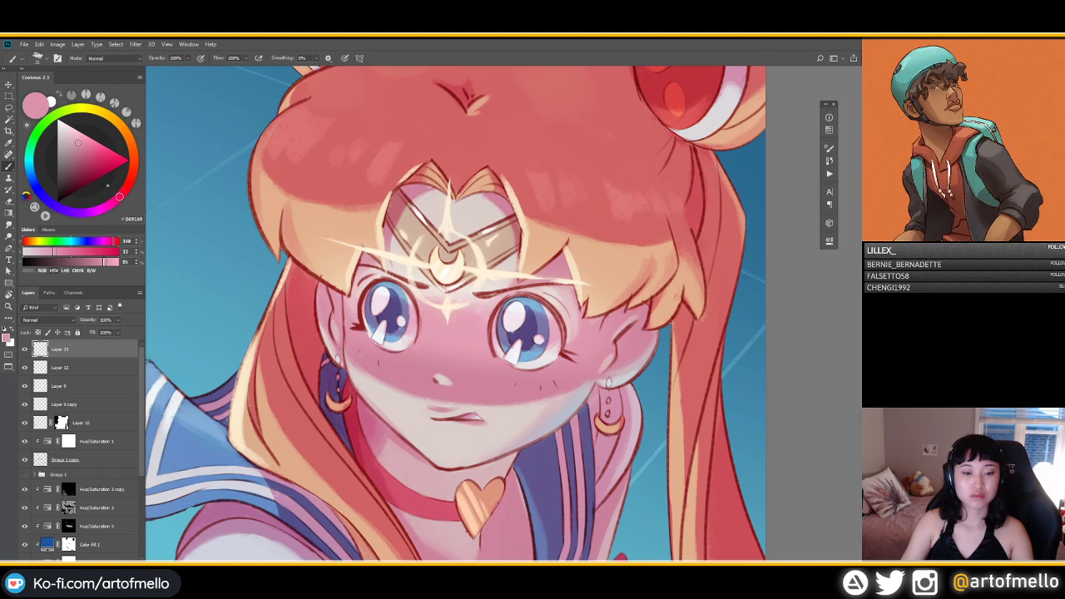
left_click(396, 344, "alt")
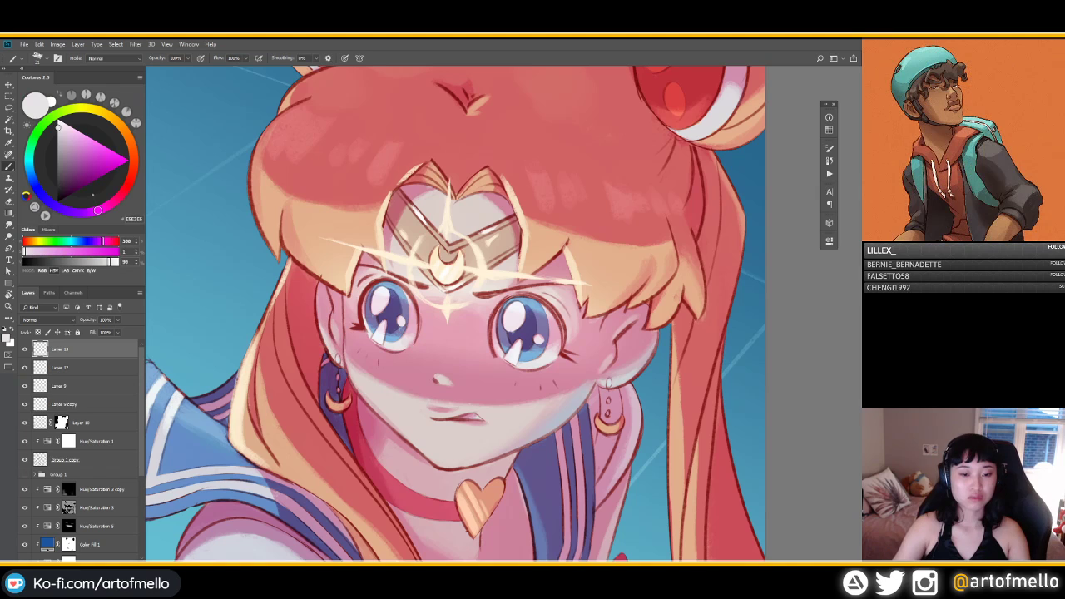
left_click_drag(374, 341, 388, 349)
key("ctrl+z")
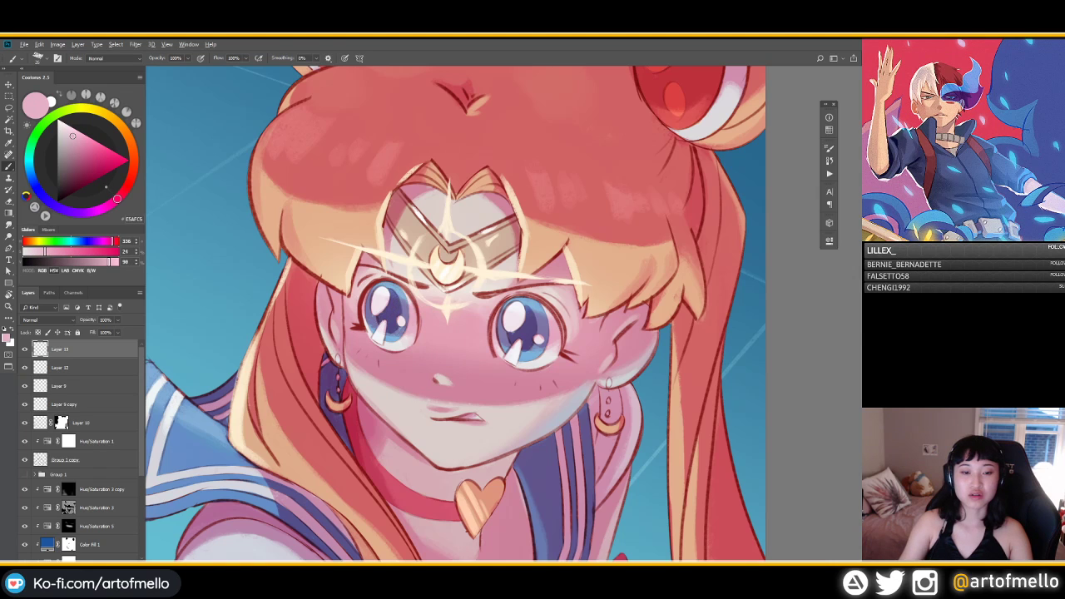
Step: Refine the highlights and iris edge of the picture's left eye with bluish white and sampled dark purple
left_click_drag(385, 321, 384, 333)
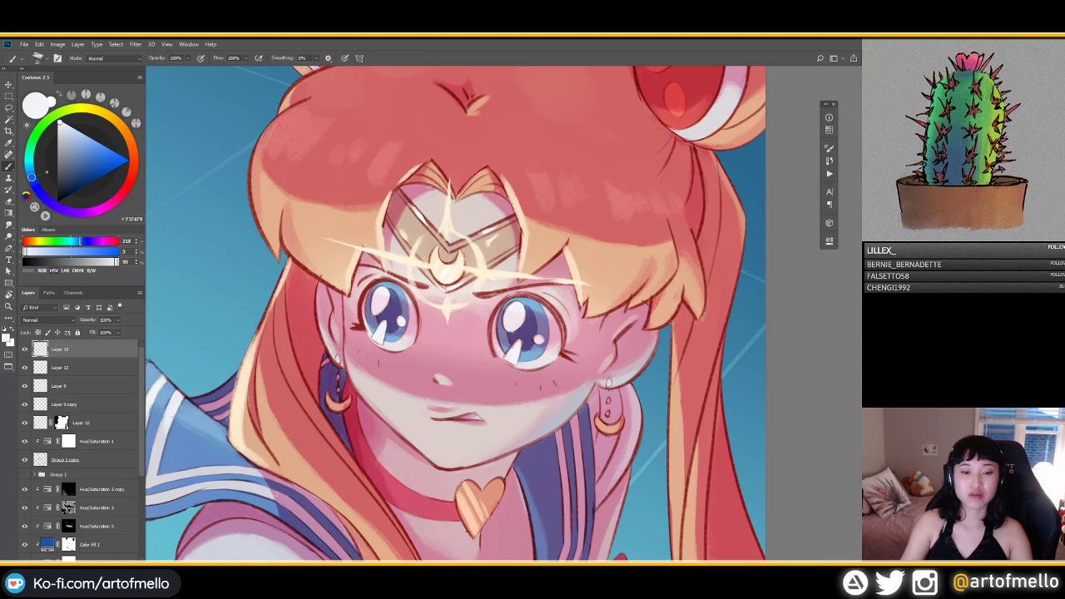
left_click_drag(379, 297, 380, 307)
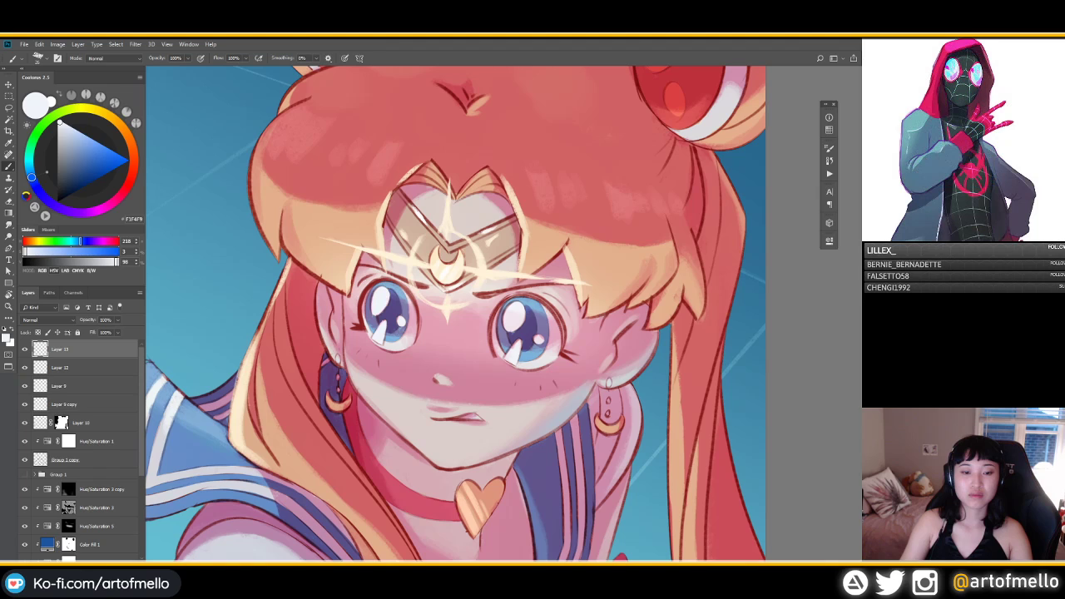
left_click(370, 315, "alt")
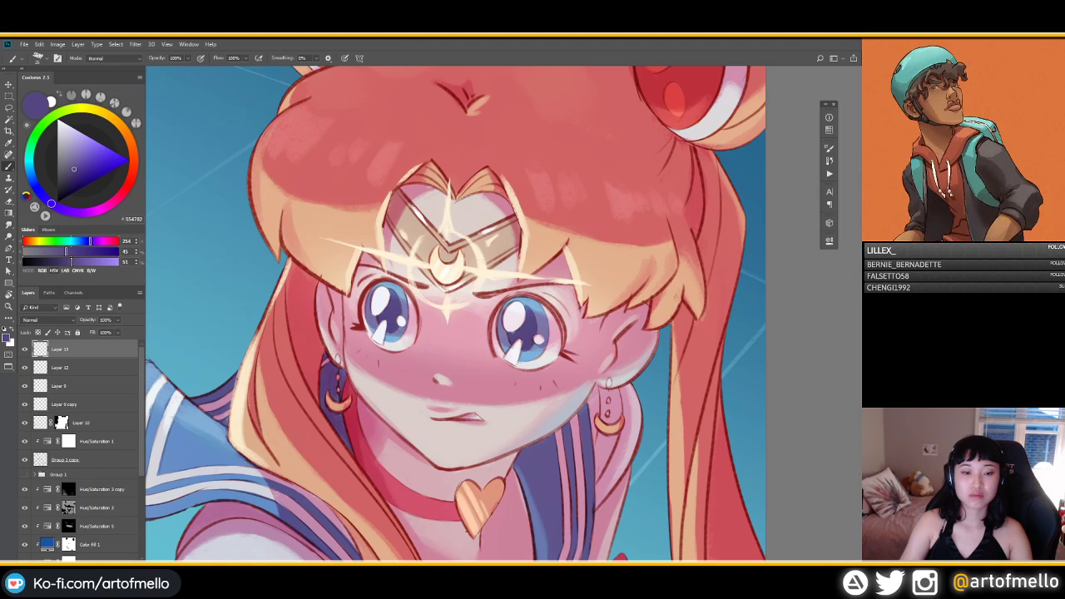
left_click_drag(368, 293, 365, 314)
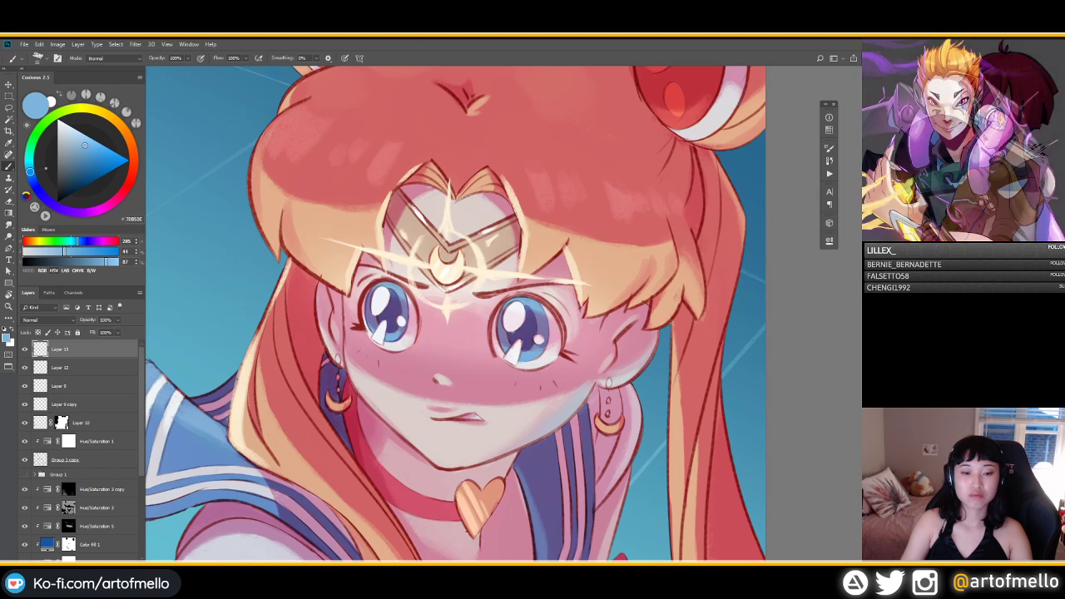
Step: Clean up the upper lid line of the picture's left eye with sampled pale pink and dark red
left_click(372, 279, "alt")
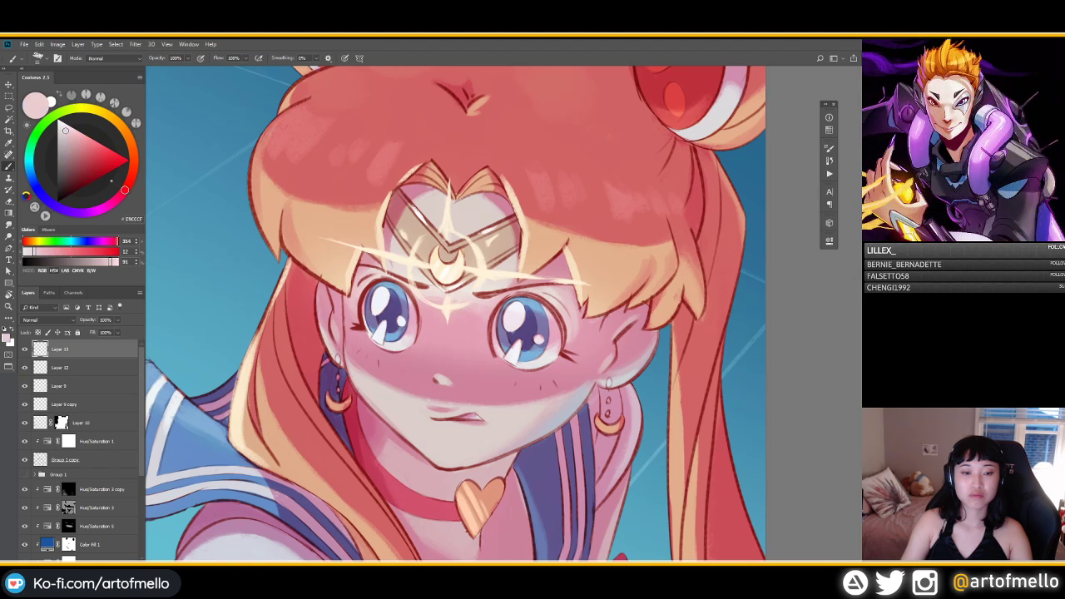
left_click(369, 285, "alt")
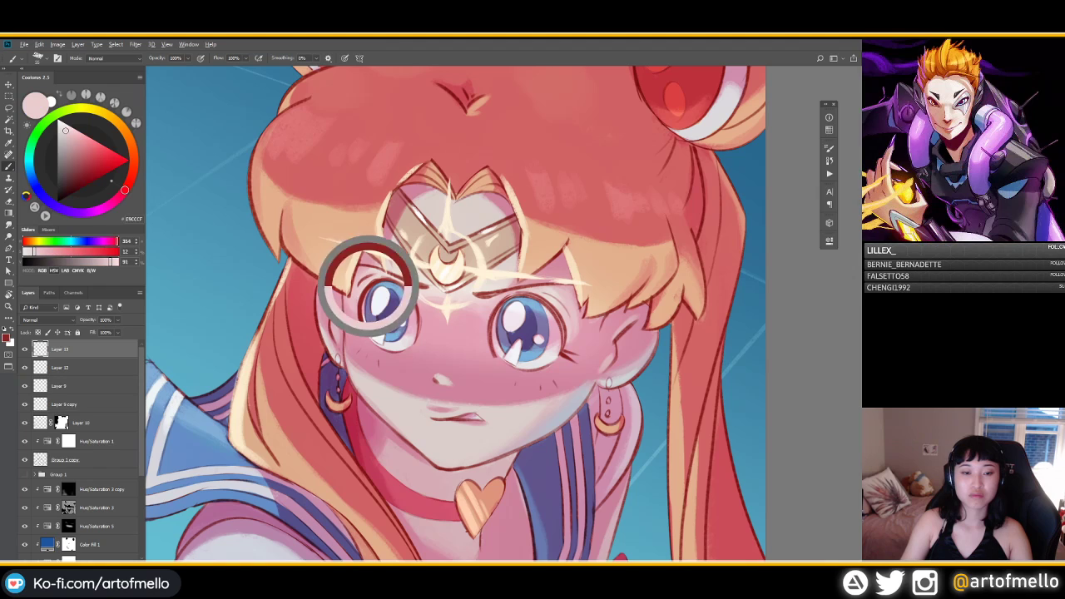
left_click_drag(375, 269, 365, 269)
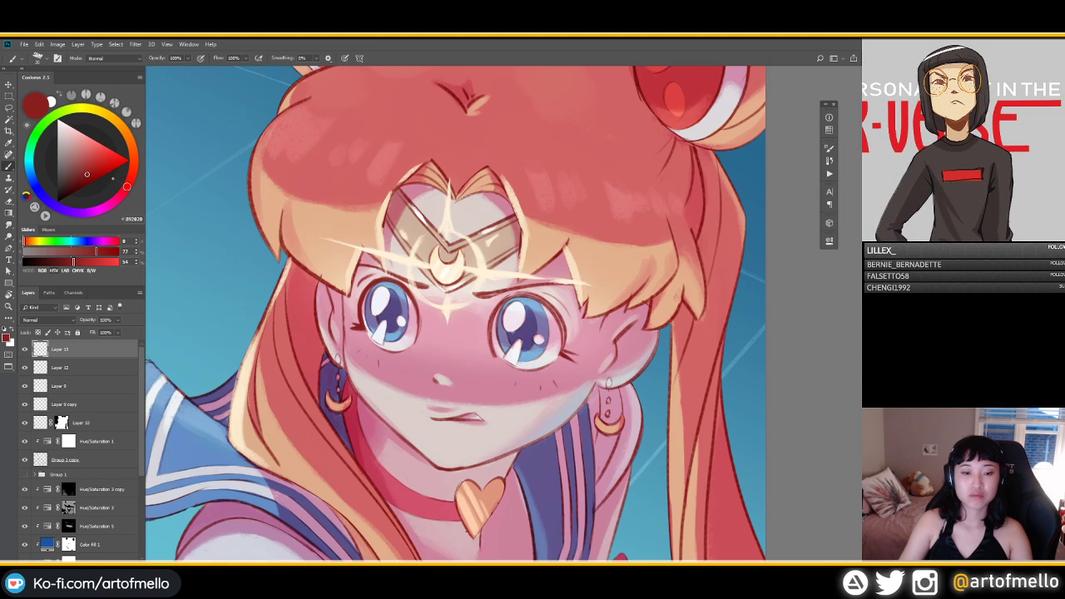
left_click(370, 274, "alt")
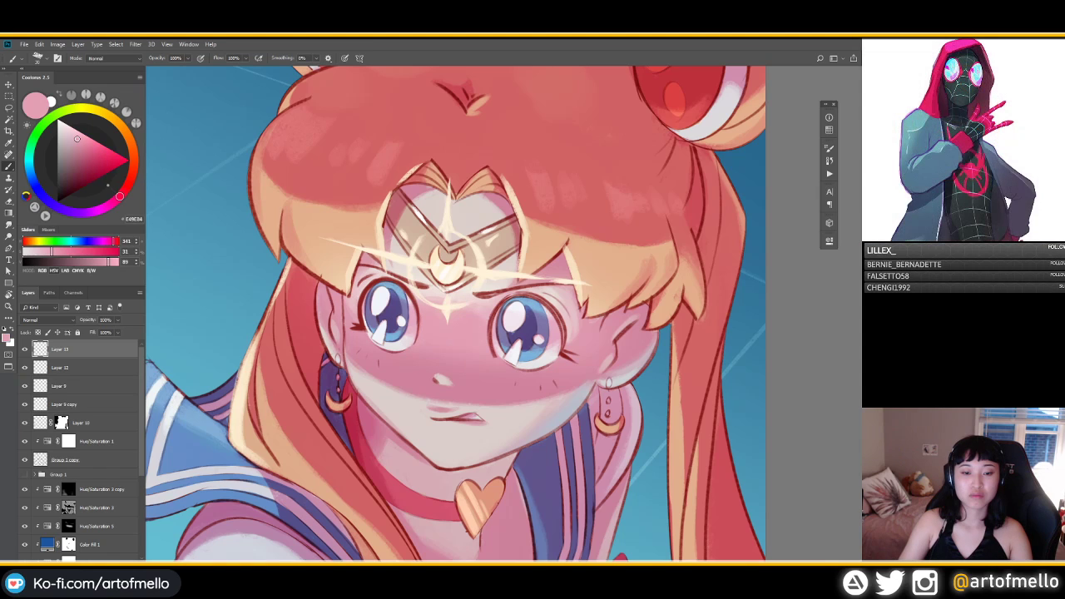
Step: Redraw the inner end of the picture's left eyebrow with sampled dark red
left_click(417, 321, "alt")
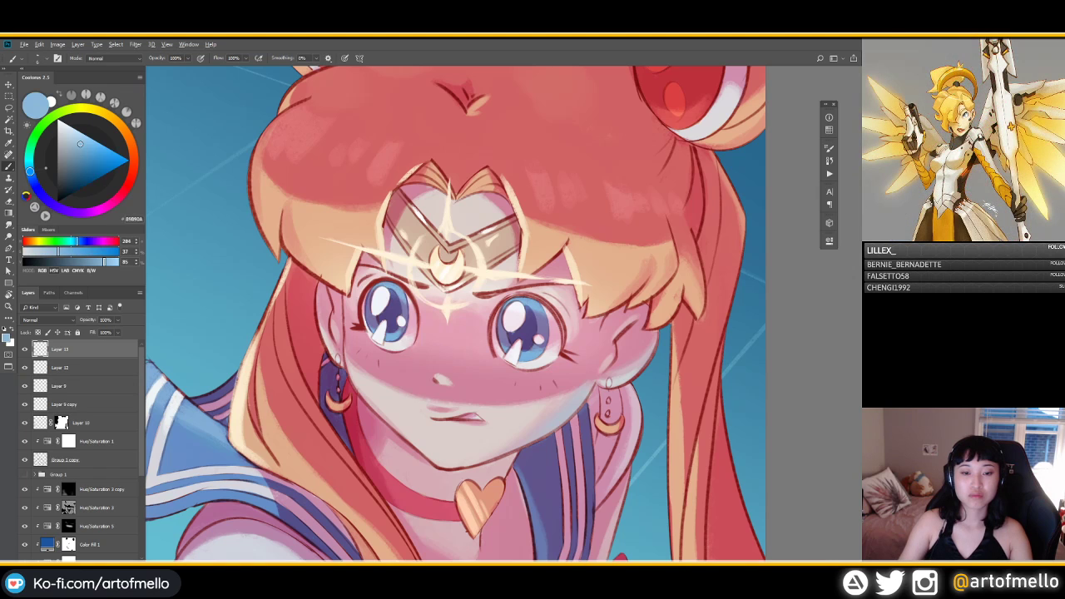
left_click(410, 270, "alt")
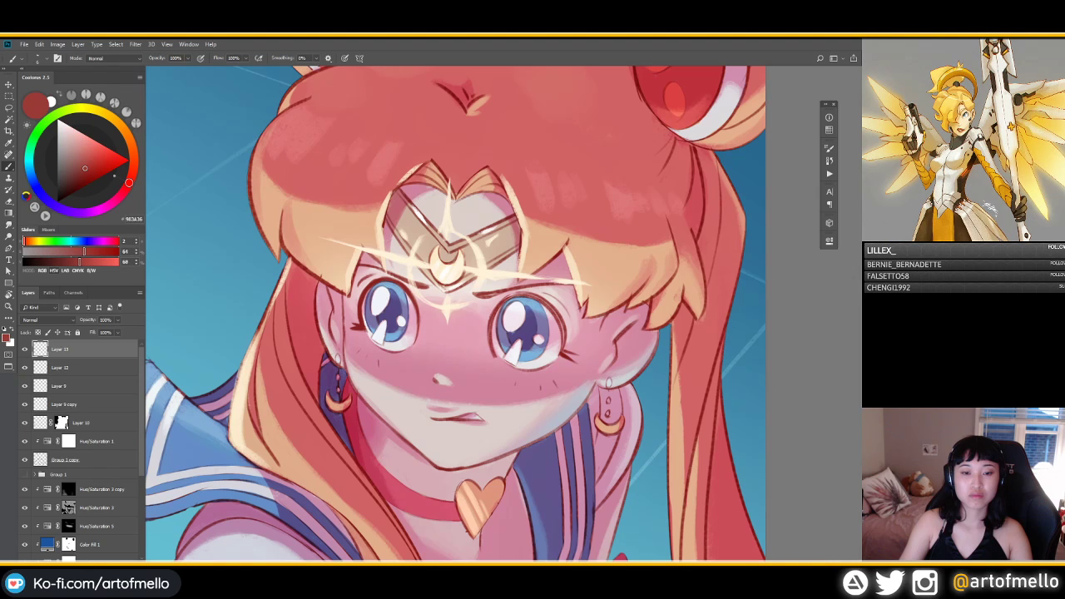
left_click_drag(410, 271, 432, 270)
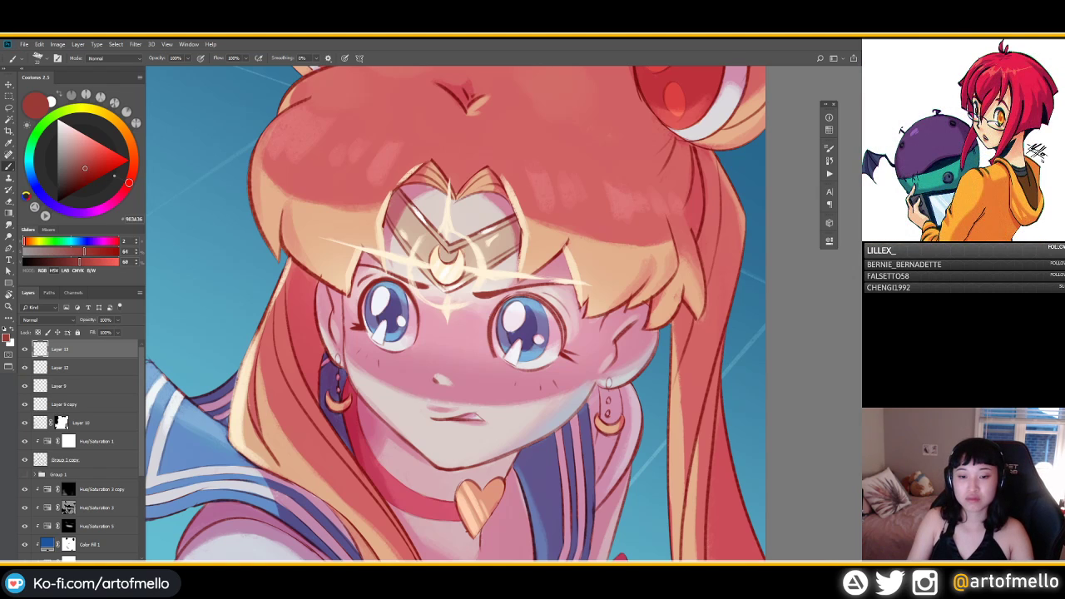
Step: On Layer 13, clean up the rim and lid line of the picture's right eye with sampled pinks and dark red
left_click(483, 344, "alt")
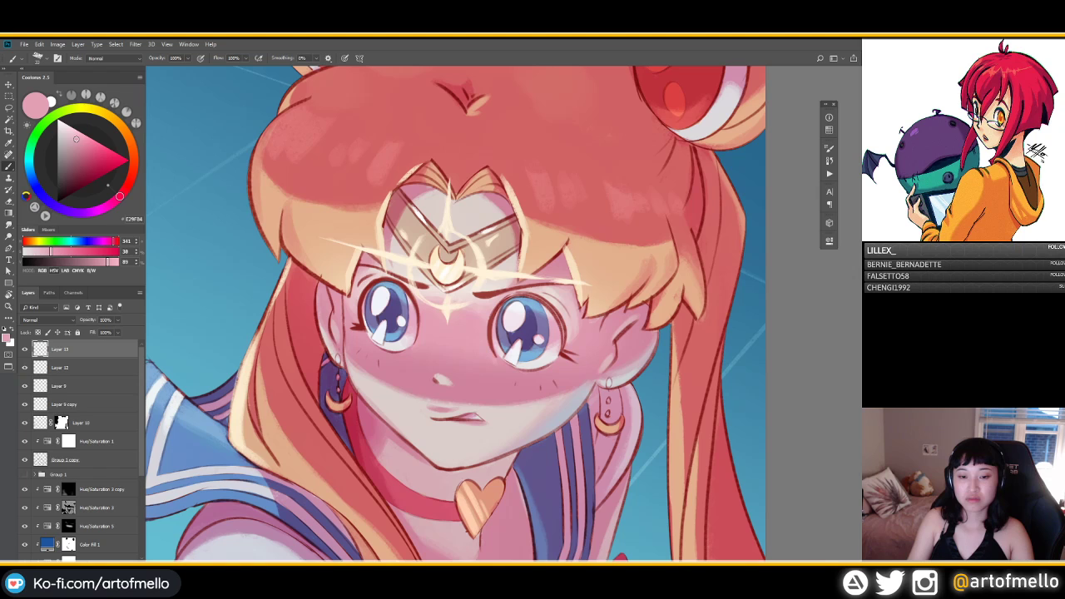
key("alt")
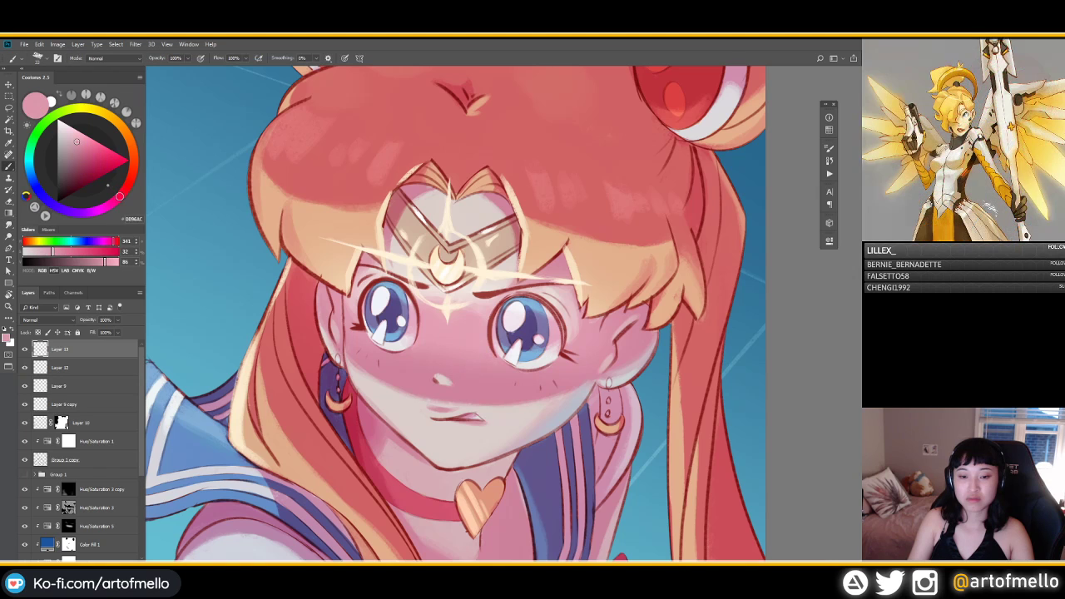
left_click(489, 336, "alt")
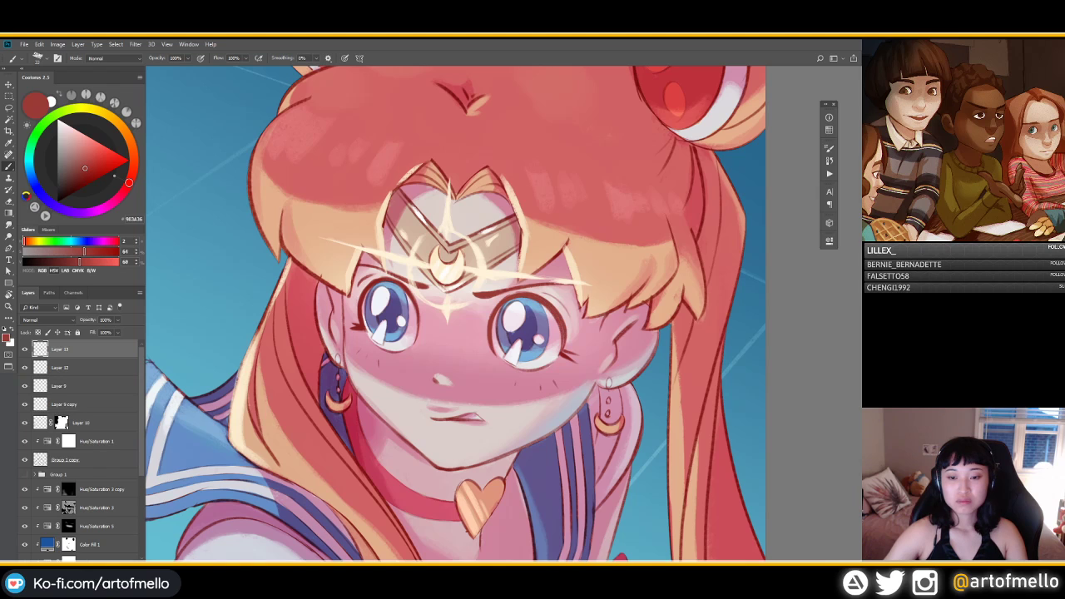
left_click(502, 302, "alt")
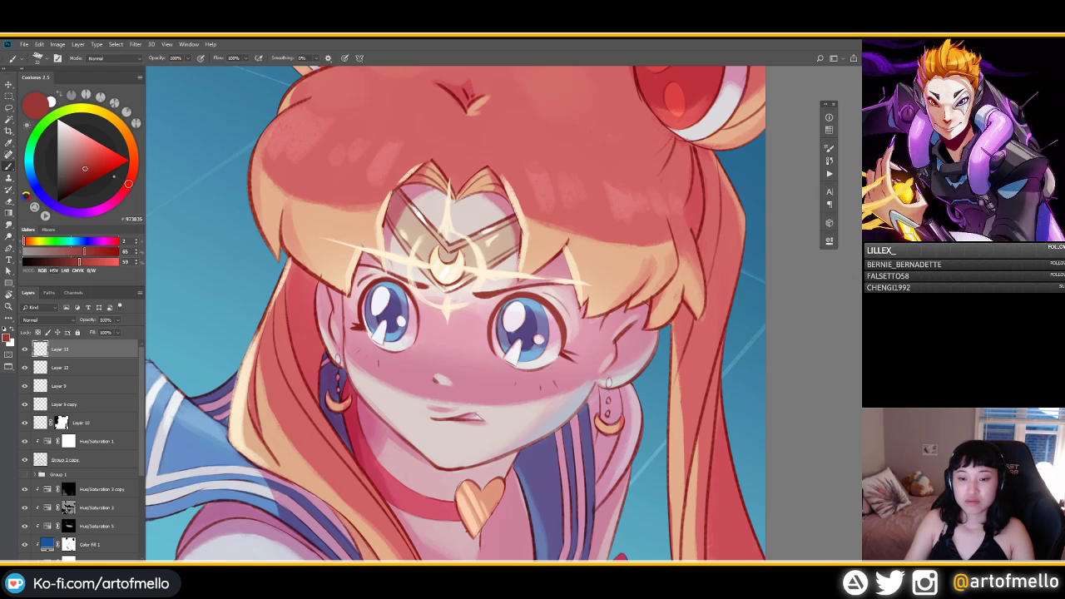
left_click(562, 348, "alt")
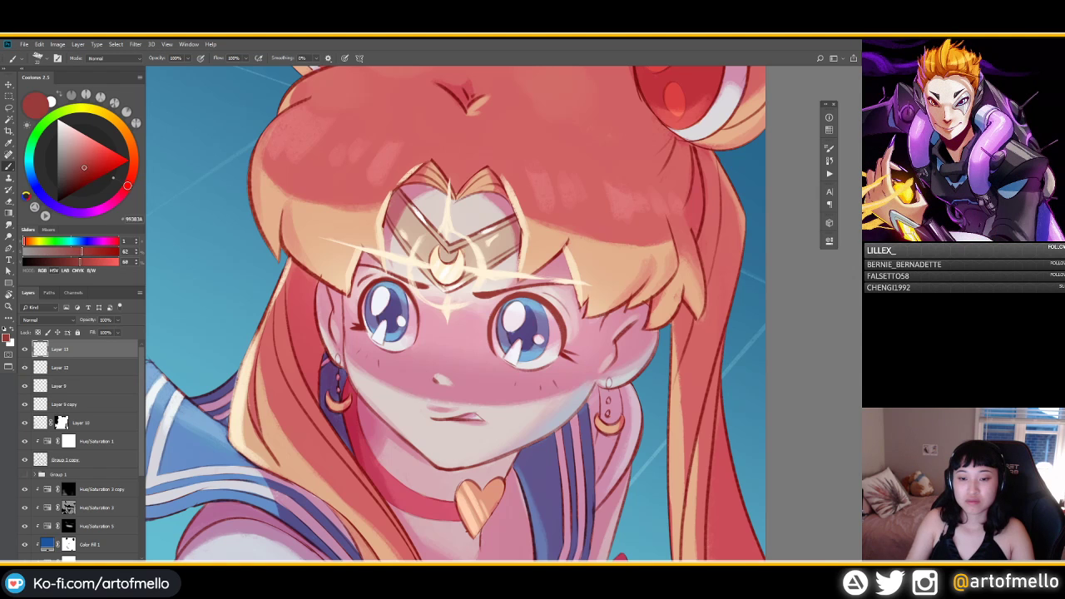
left_click(563, 366, "alt")
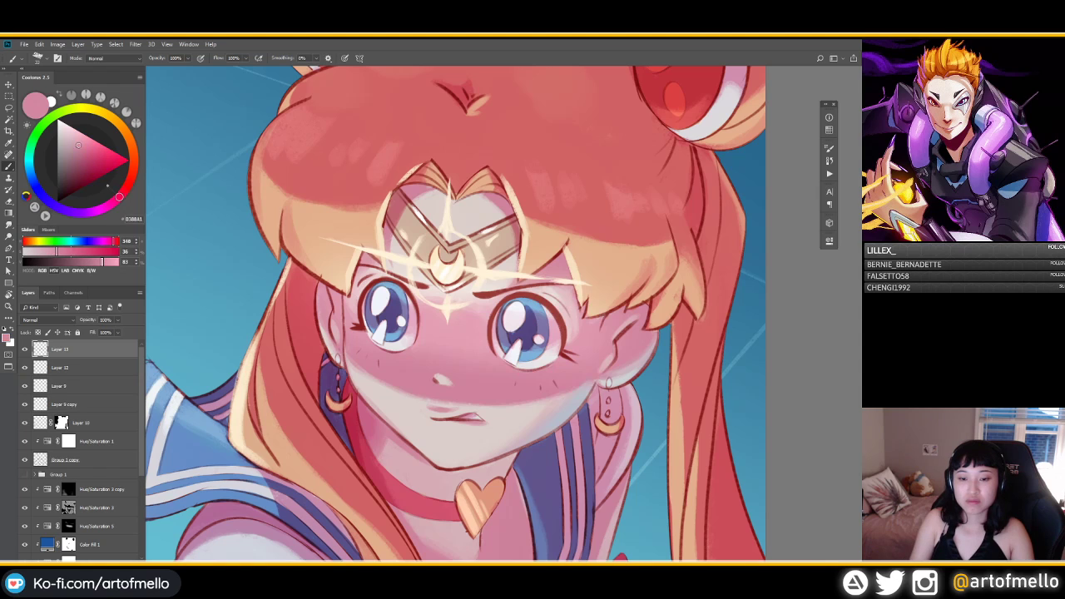
Step: Touch up the lower white of the picture's right eye with sampled off-white tones
left_click(539, 361, "alt")
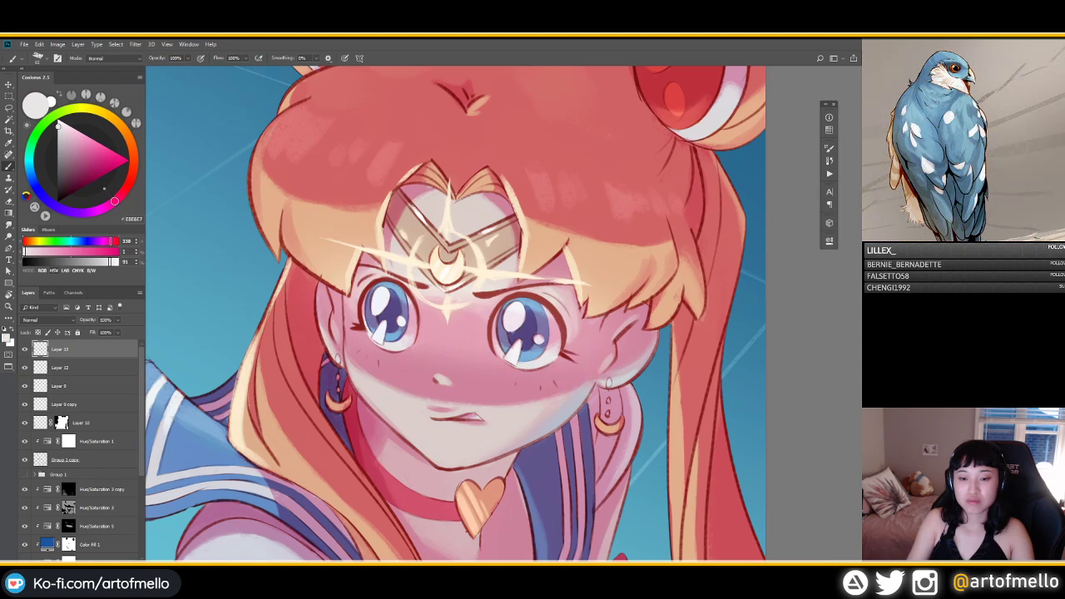
left_click(536, 343, "alt")
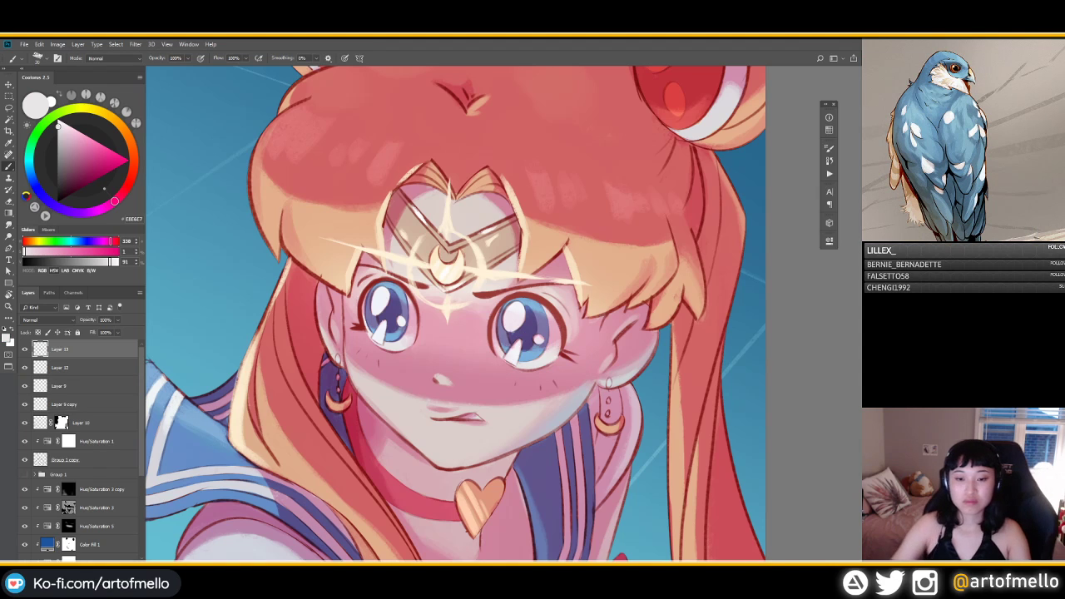
left_click(536, 343, "alt")
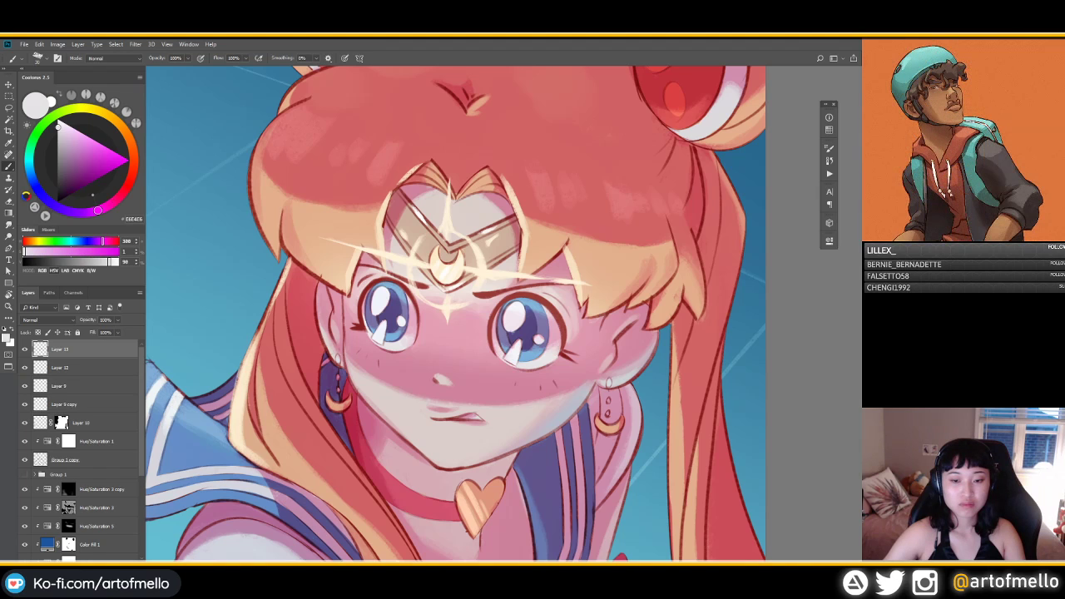
Step: Refine the highlights and iris of the picture's right eye with sampled bluish white, purples and blues
left_click(518, 342, "alt")
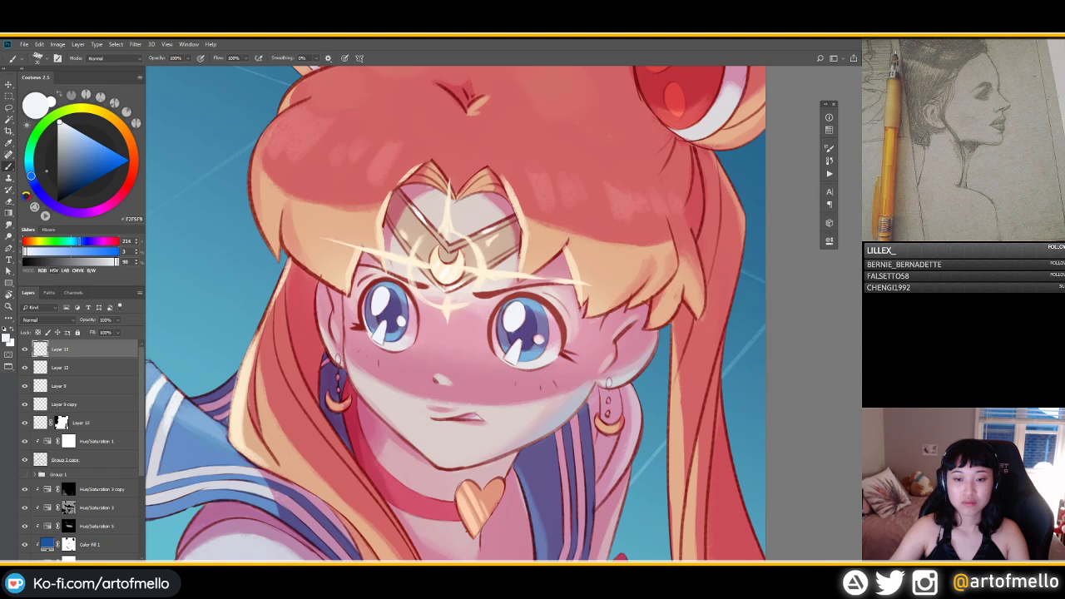
left_click(524, 333, "alt")
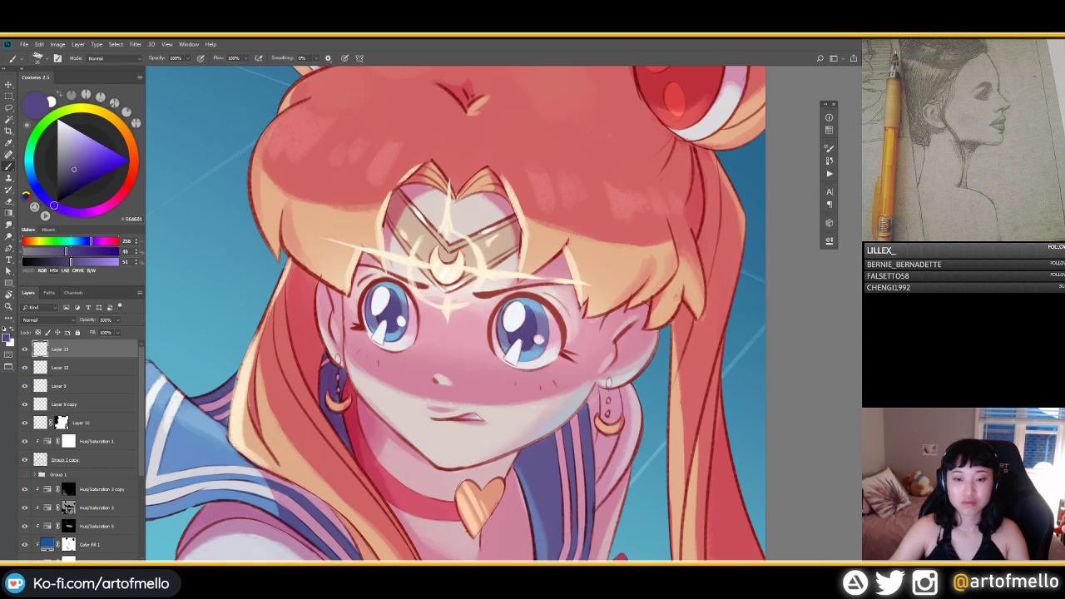
left_click(524, 332, "alt")
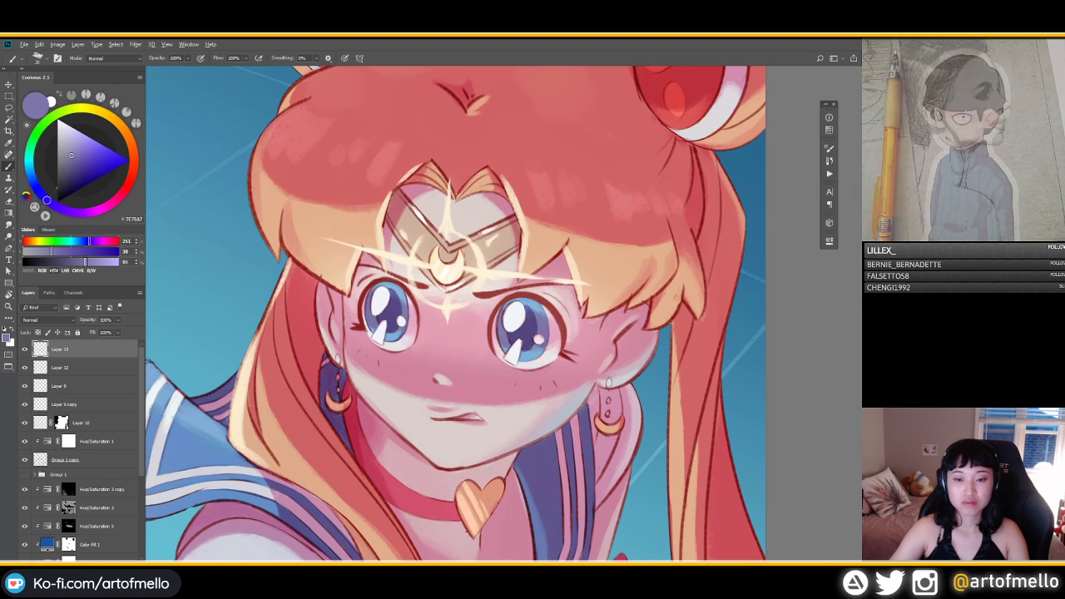
left_click(533, 329, "alt")
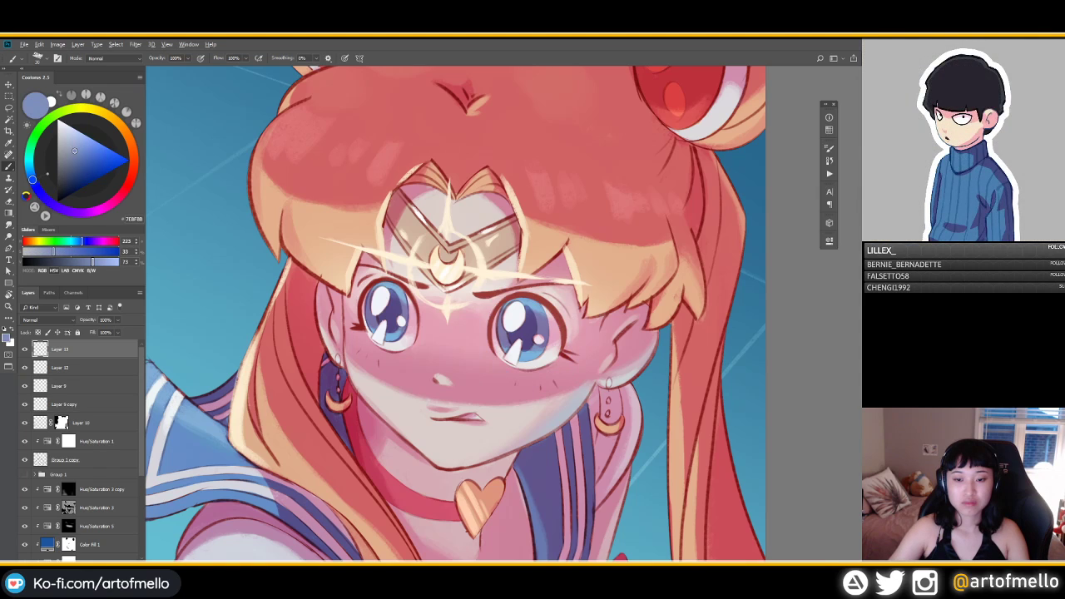
left_click(536, 336, "alt")
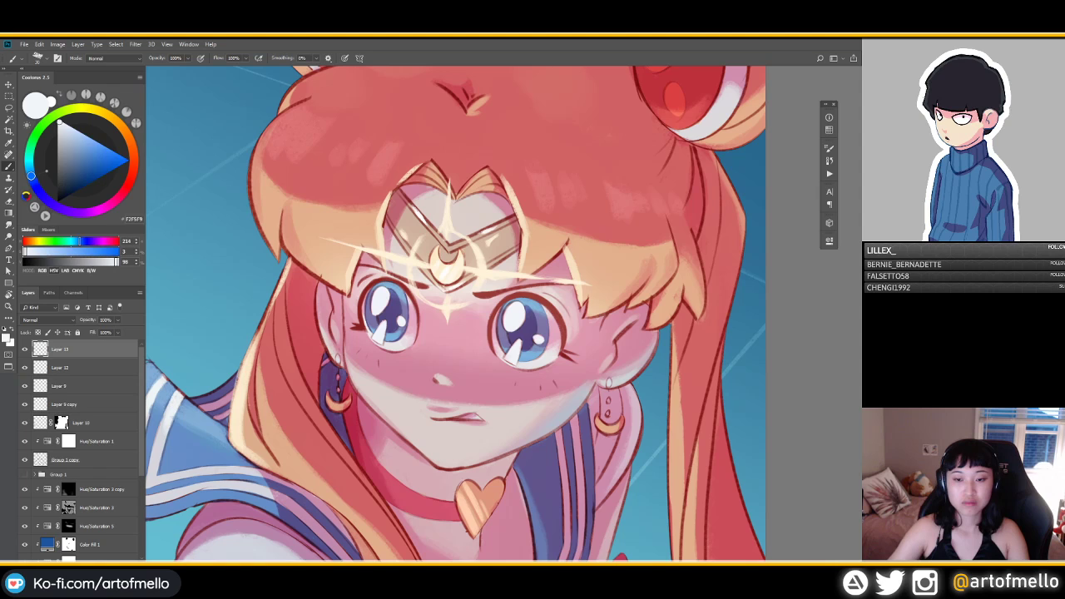
left_click(524, 306, "alt")
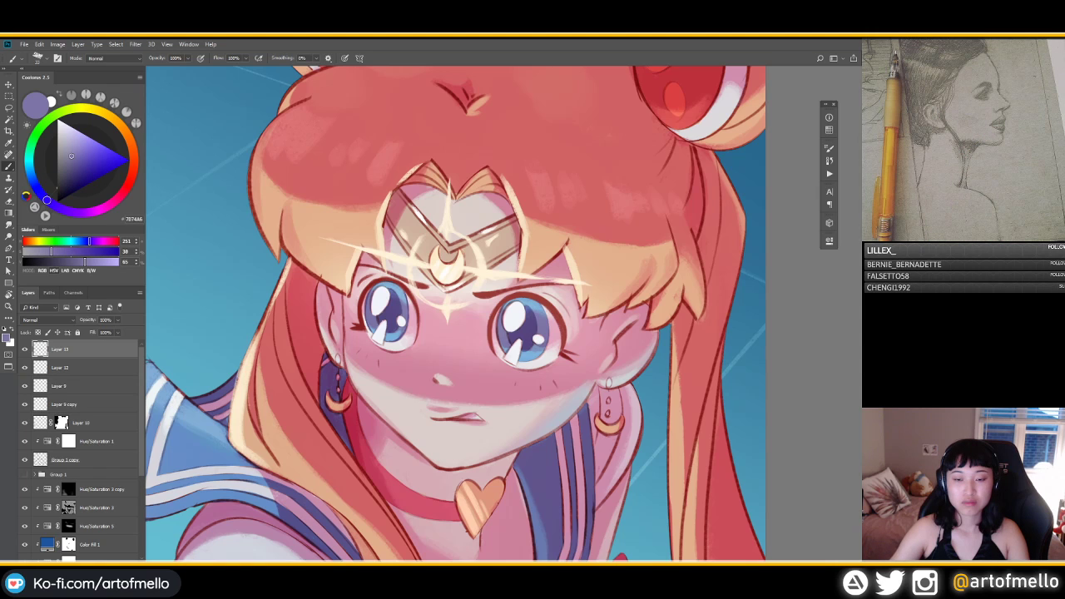
left_click(532, 323, "alt")
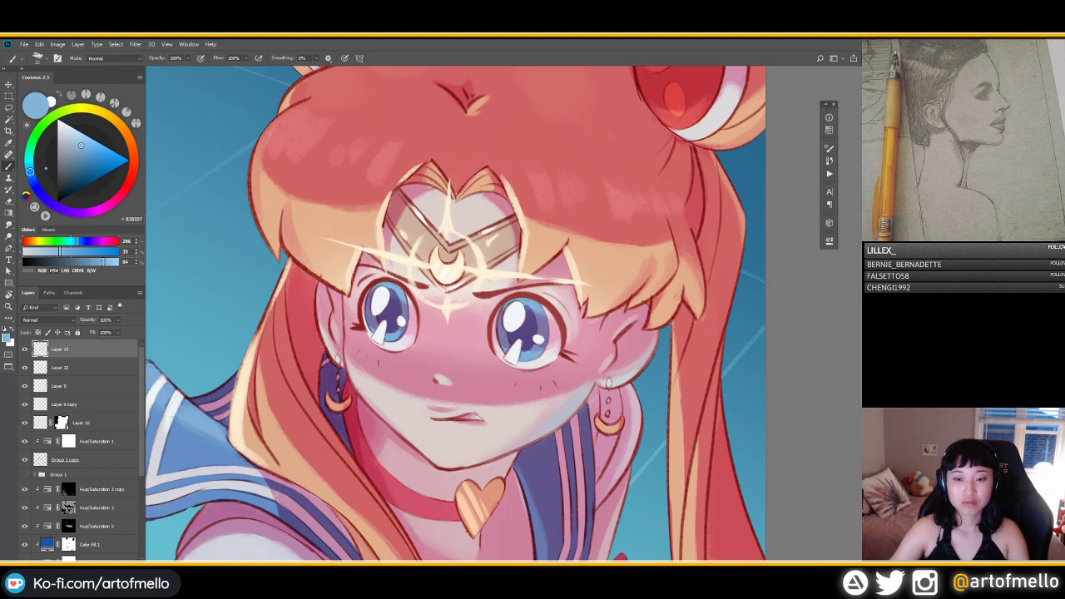
left_click(525, 325, "alt")
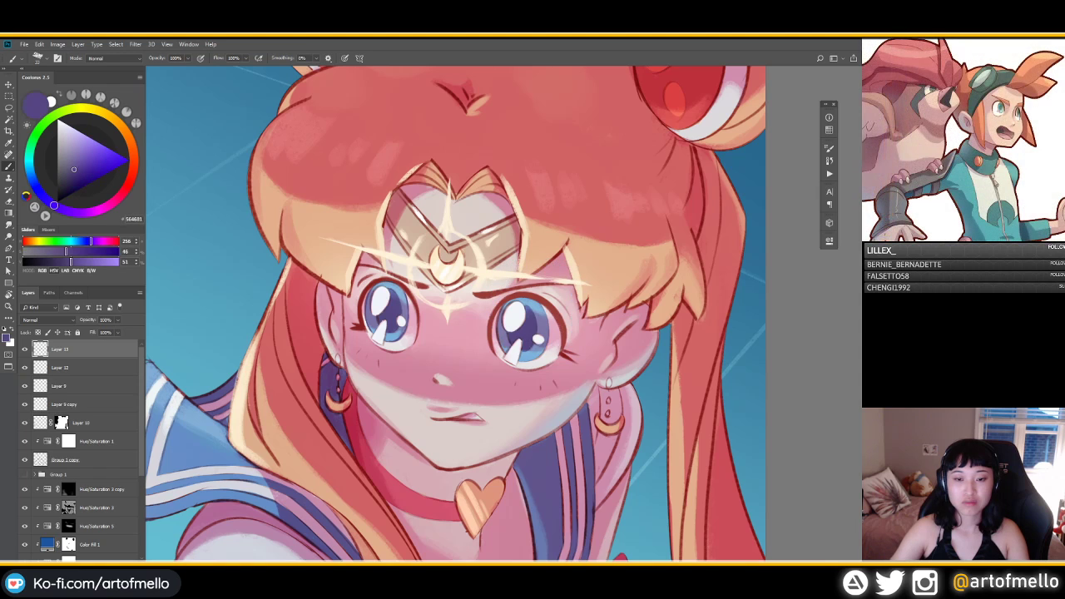
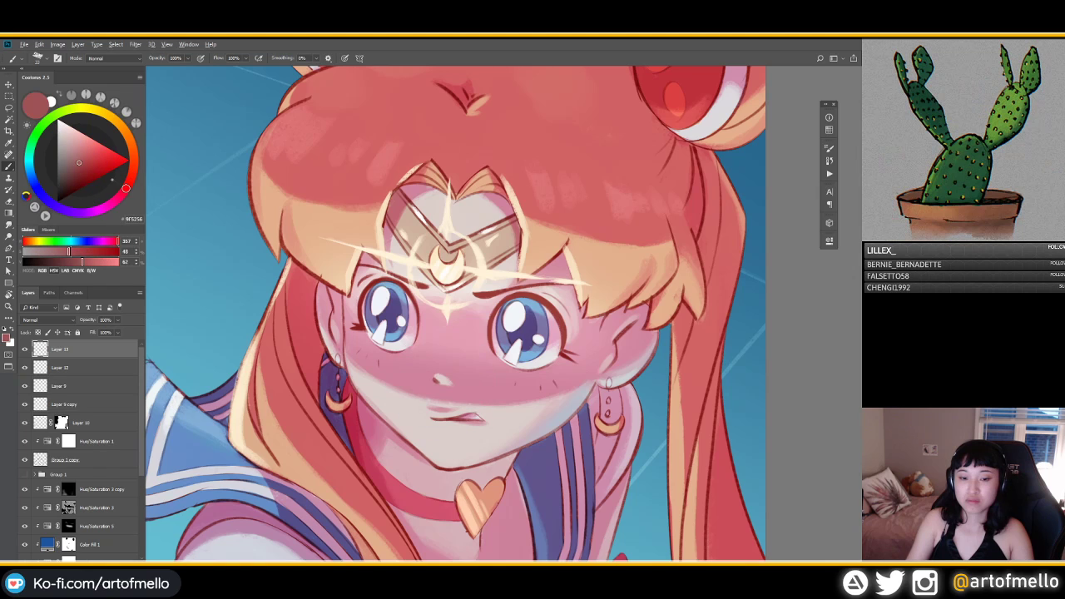
Step: Clean up the mouth line with sampled dark red and pale pinkish white
left_click(469, 416, "alt")
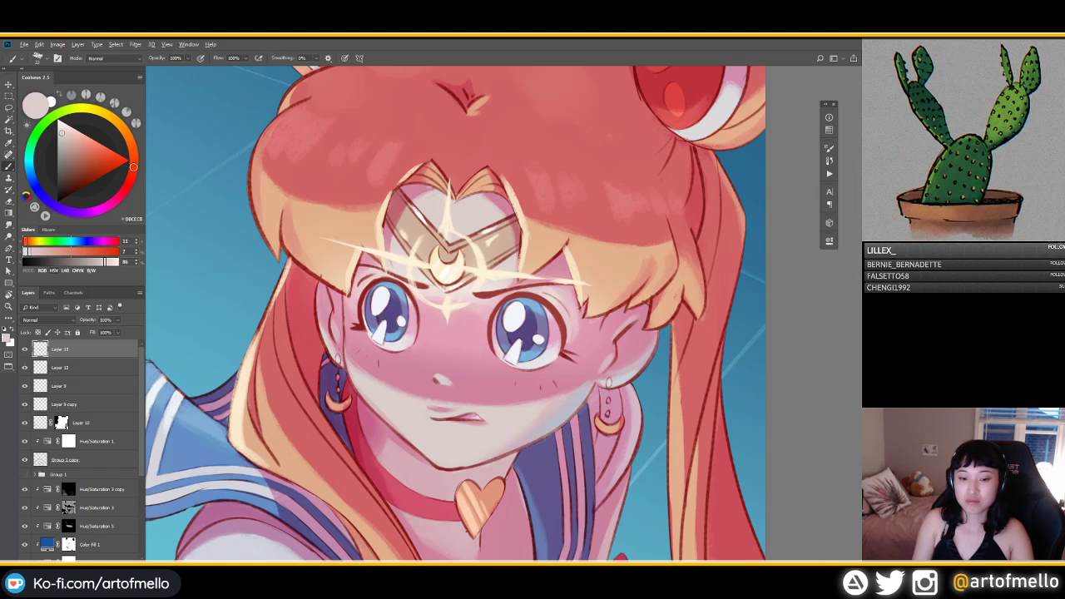
left_click(452, 419, "alt")
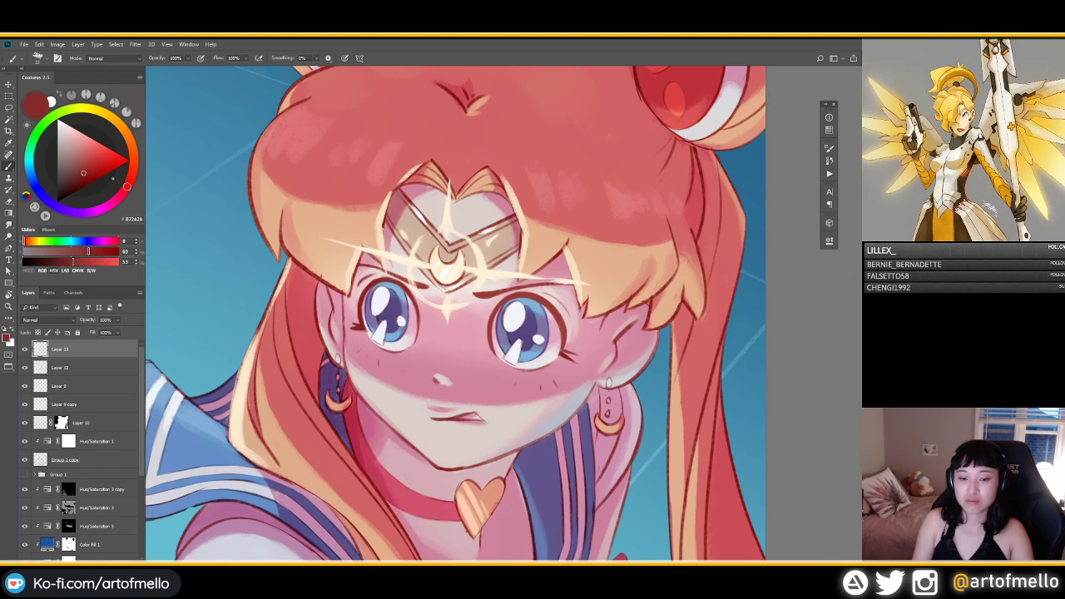
left_click(464, 409, "alt")
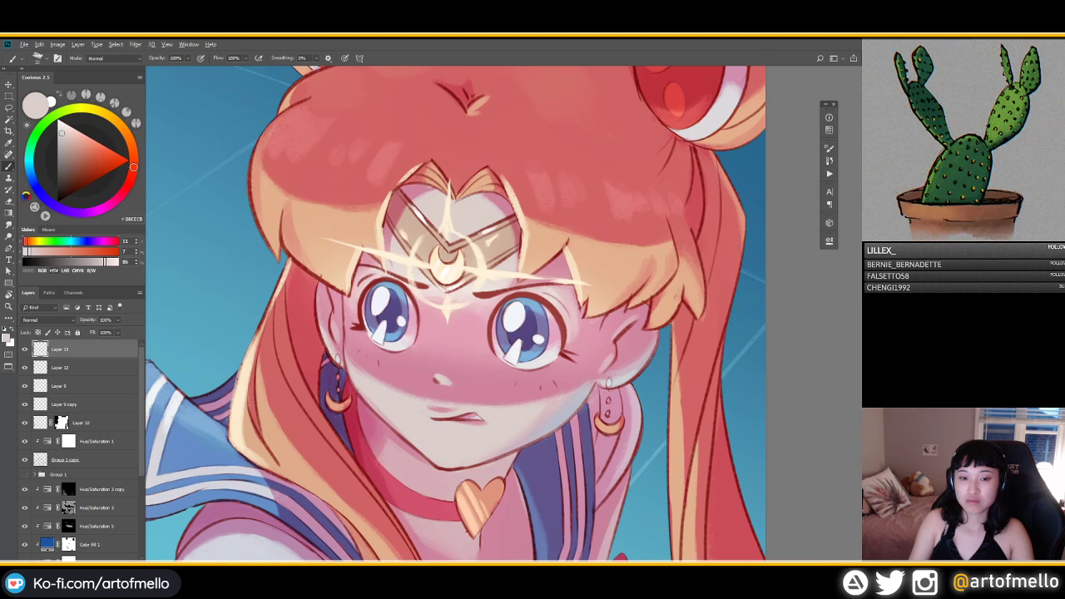
Step: Compare the whole picture with Layer 13 hidden and shown, and check it mirrored horizontally
scroll(516, 319, "down", 5)
left_click(24, 349)
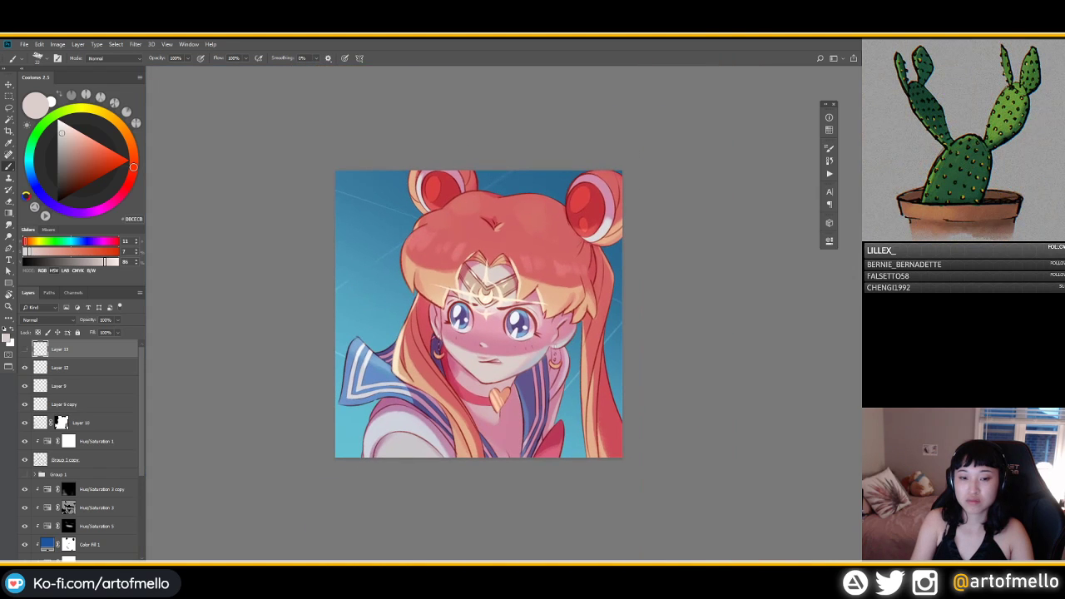
left_click(24, 348)
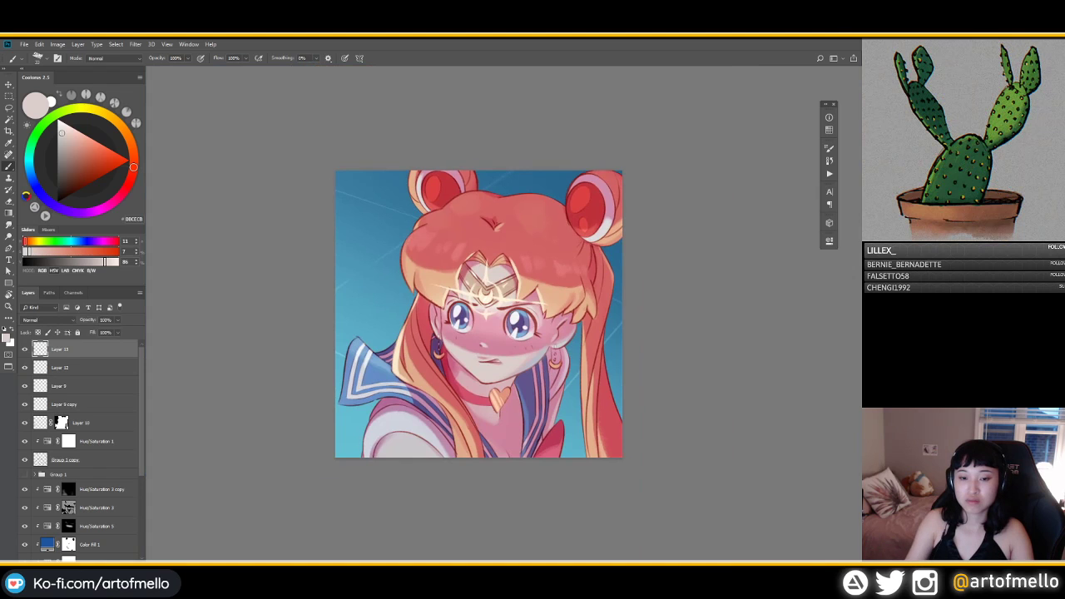
key("ctrl+shift+h")
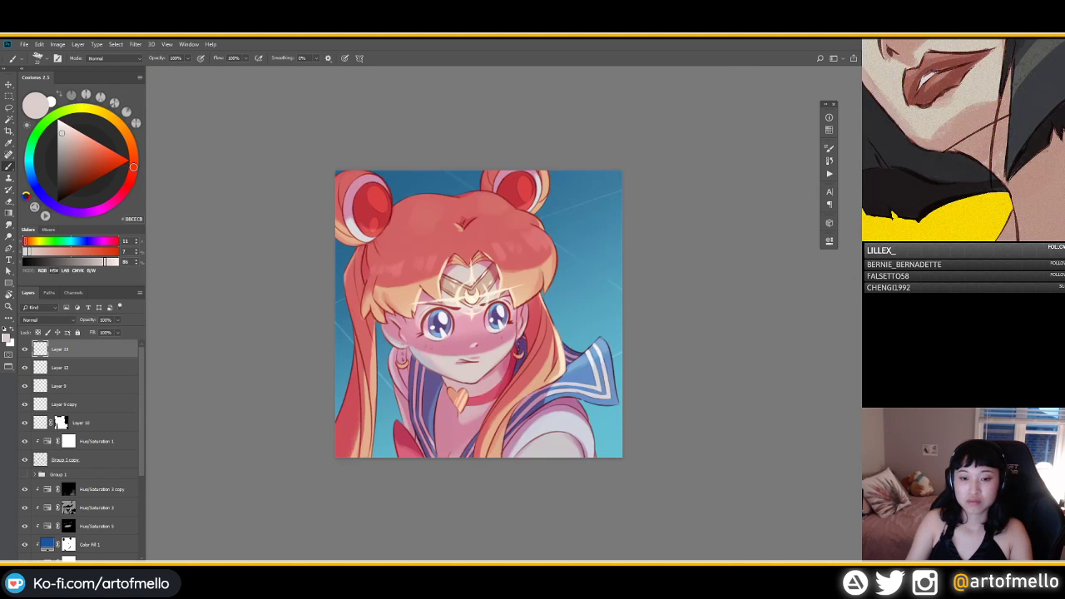
key("ctrl+shift+h")
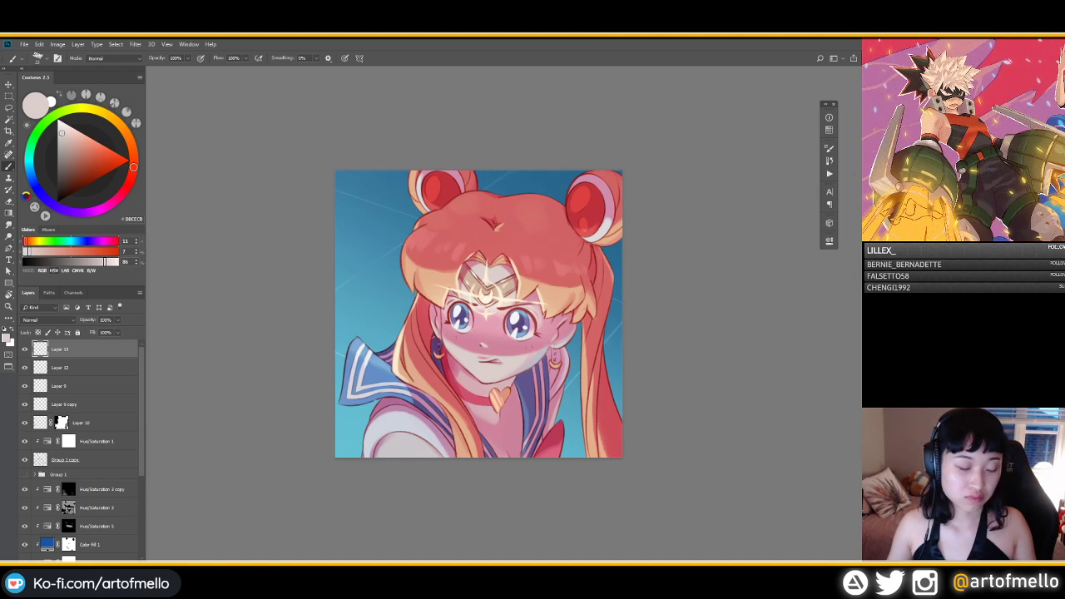
Step: Stamp all visible layers into a new layer at the top of the stack
key("ctrl+shift+alt+e")
Step: Try the Add Noise filter on the stamped layer with 40% Gaussian monochromatic noise
left_click(136, 44)
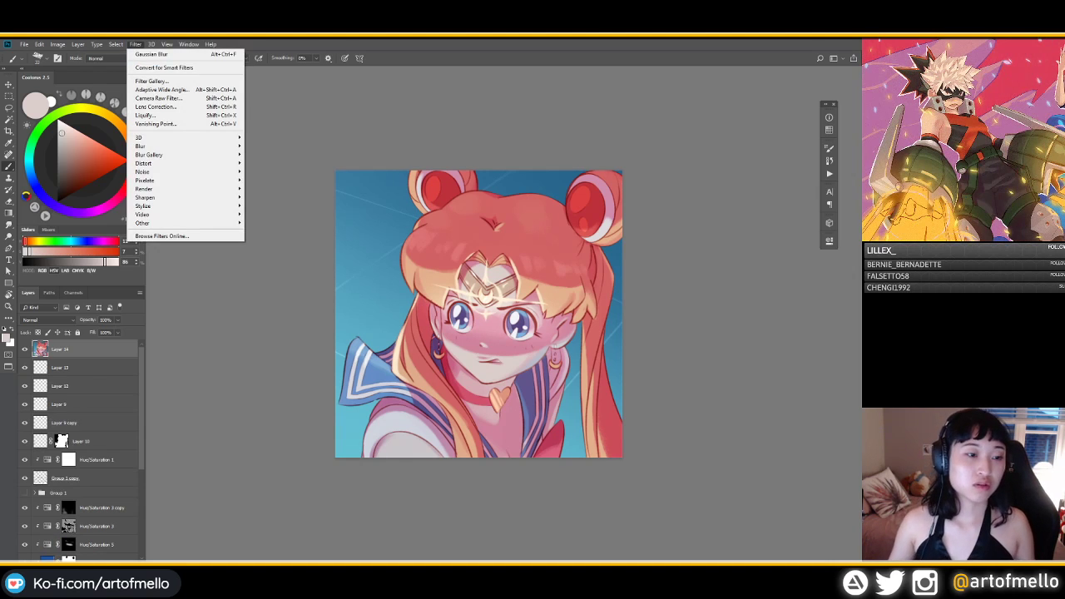
mouse_move(143, 223)
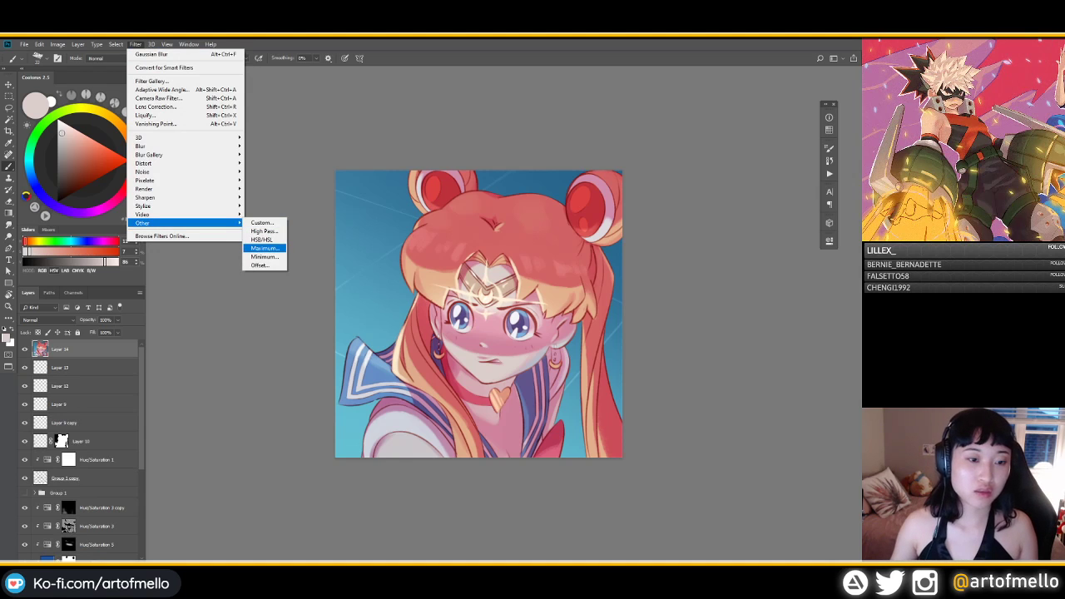
mouse_move(146, 171)
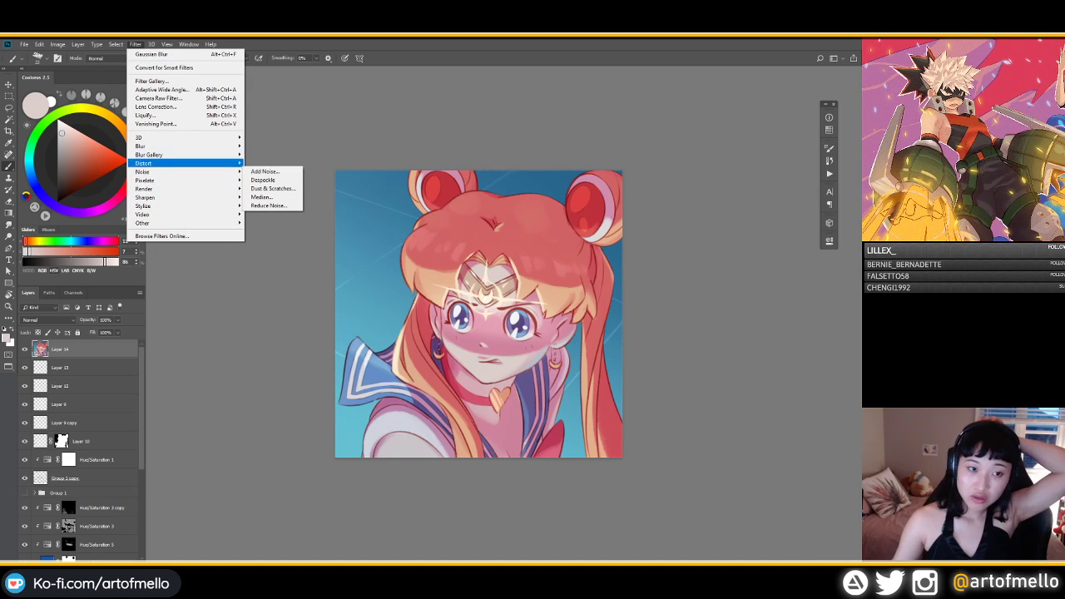
left_click(265, 171)
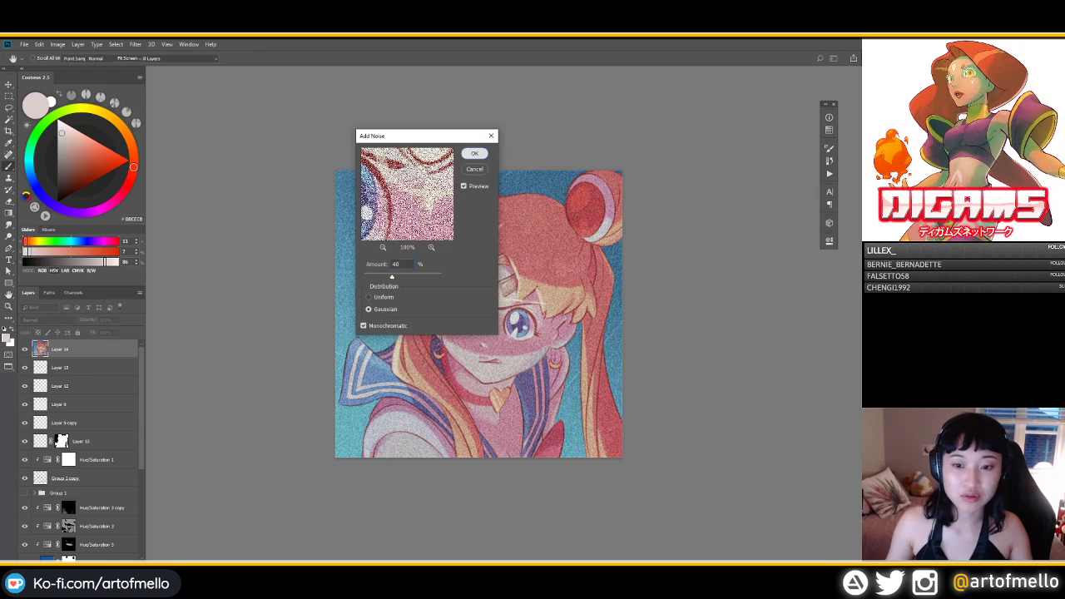
left_click(474, 153)
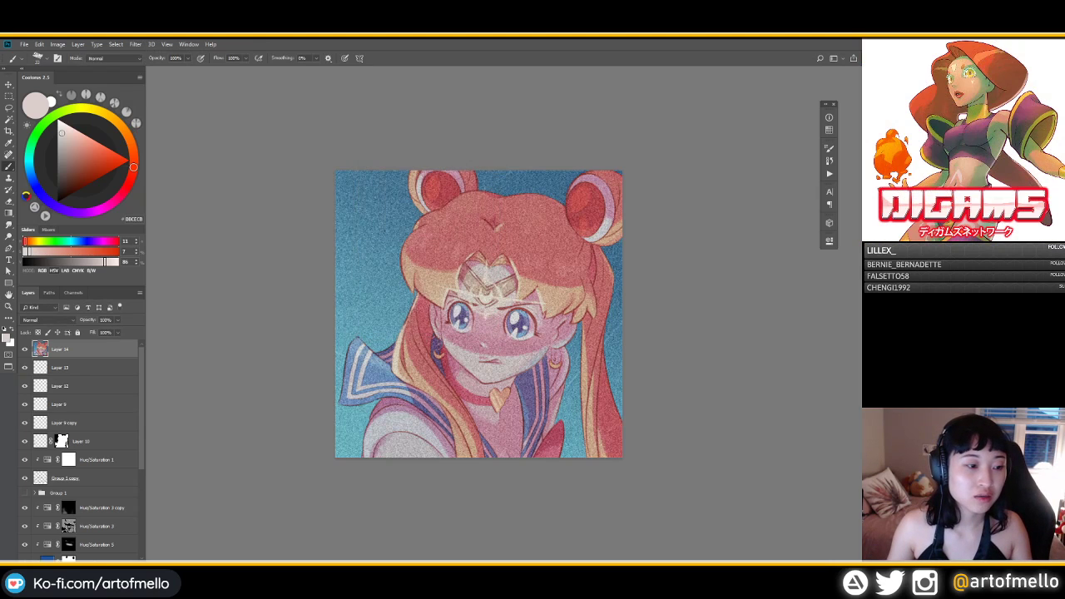
Step: Try the noisy layer in Multiply mode at 15% opacity, and undo these settings and the noise
left_click(49, 319)
left_click(50, 355)
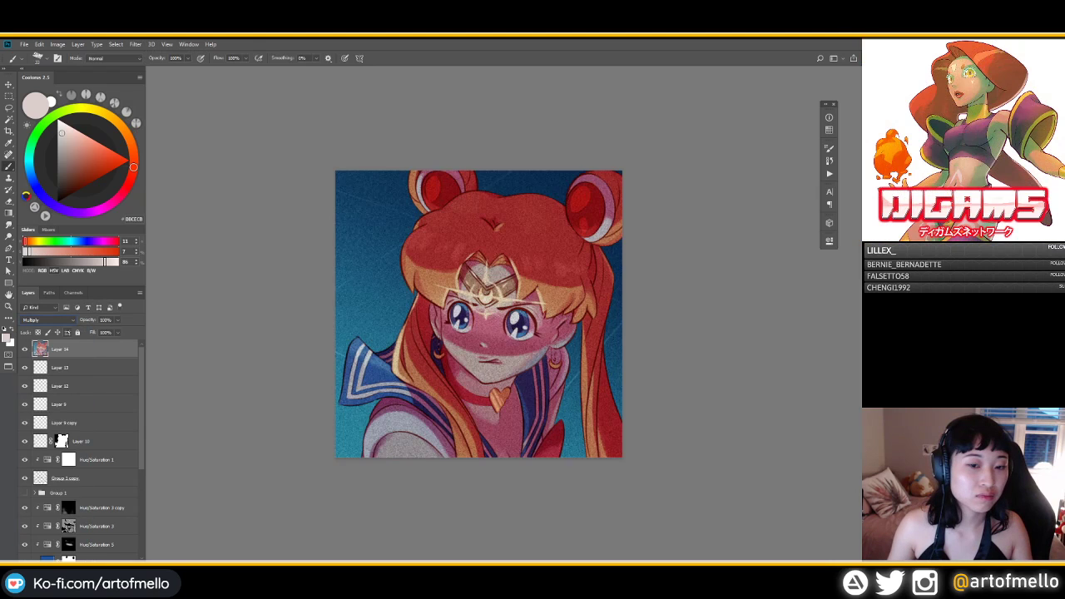
left_click(105, 320)
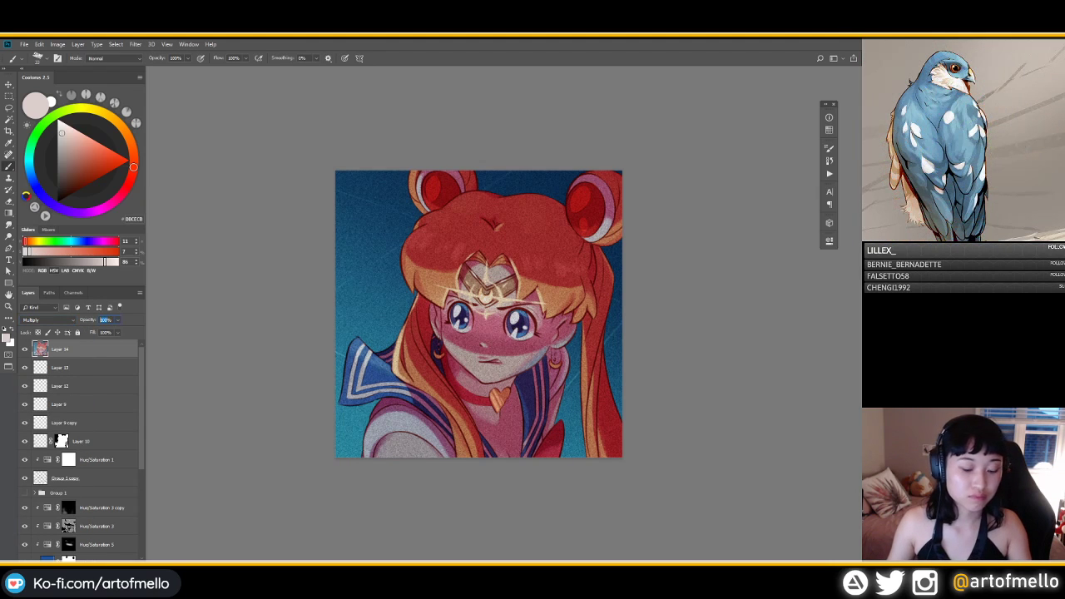
type("15")
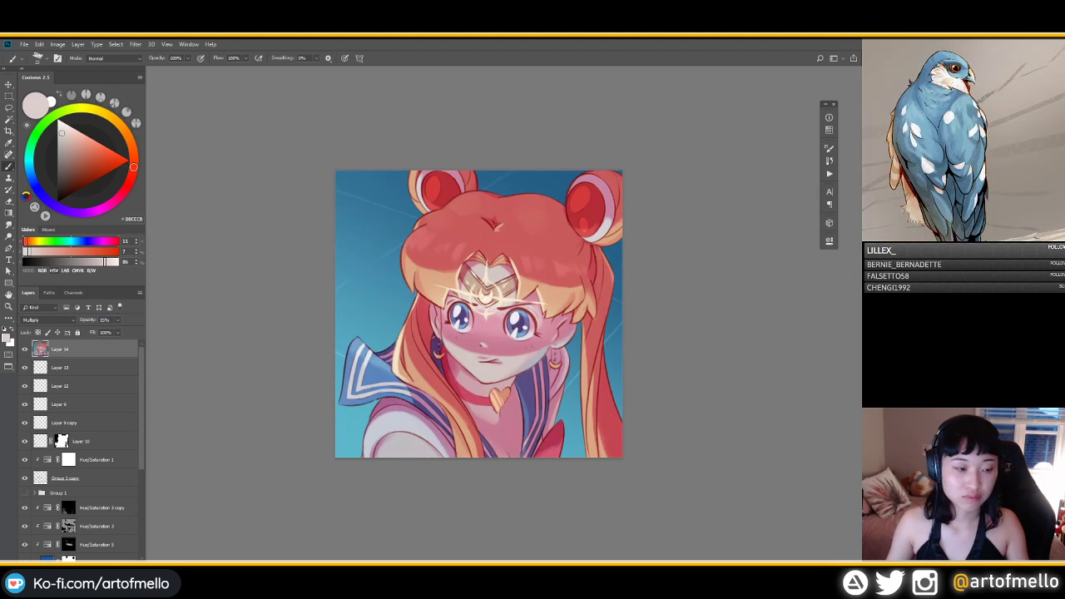
key("ctrl+z")
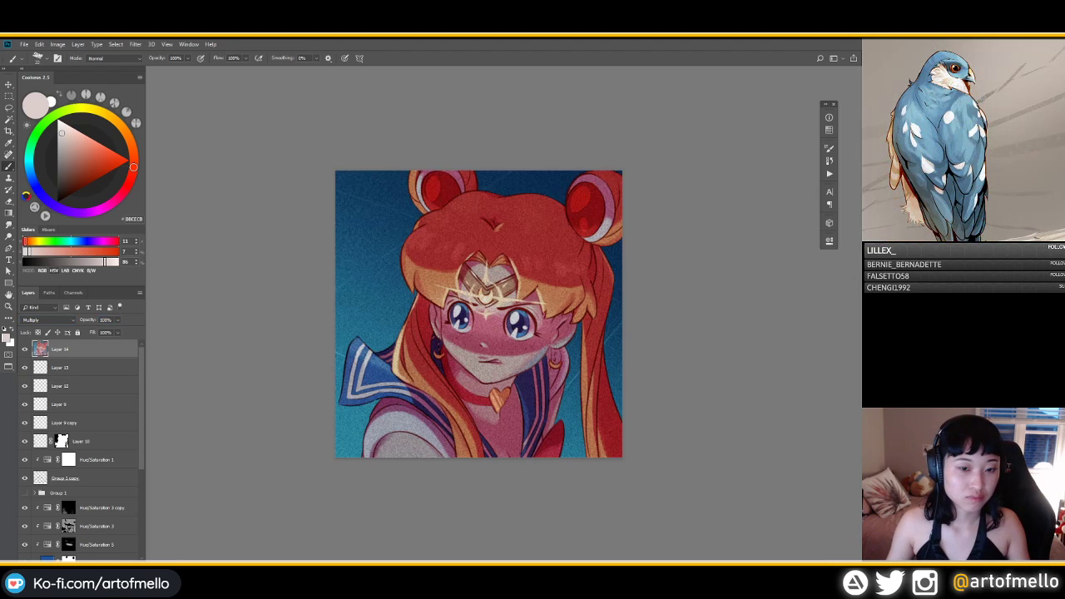
key("ctrl+alt+z")
key("ctrl+alt+z")
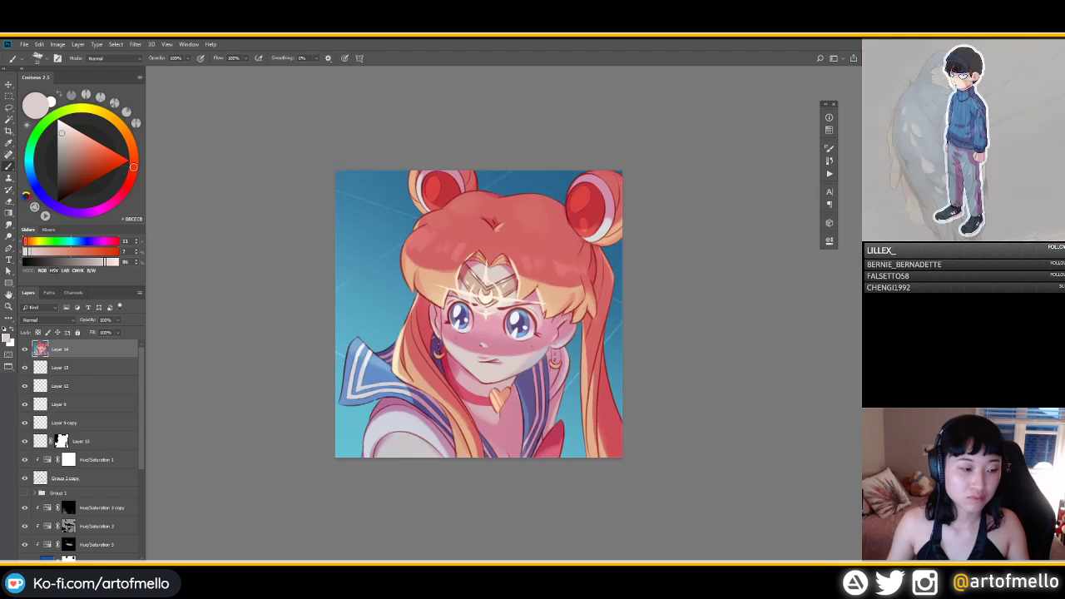
Step: Create a new layer above the stamped copy, fill it with white and apply the Add Noise filter with its last settings
key("ctrl+shift+alt+n")
key("x")
key("g")
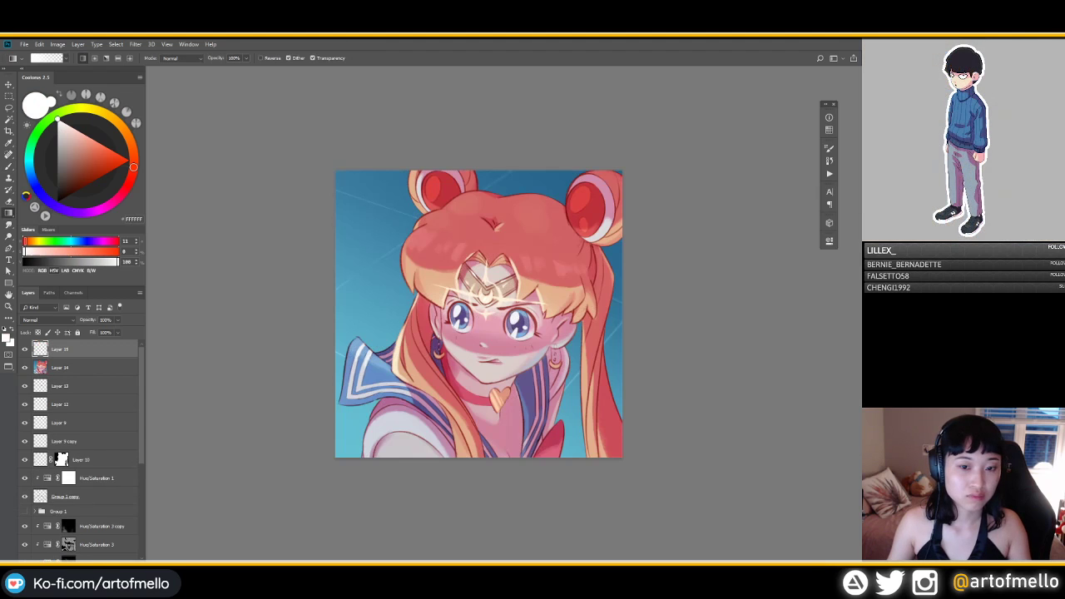
key("shift+g")
key("alt+BackSpace")
left_click(135, 44)
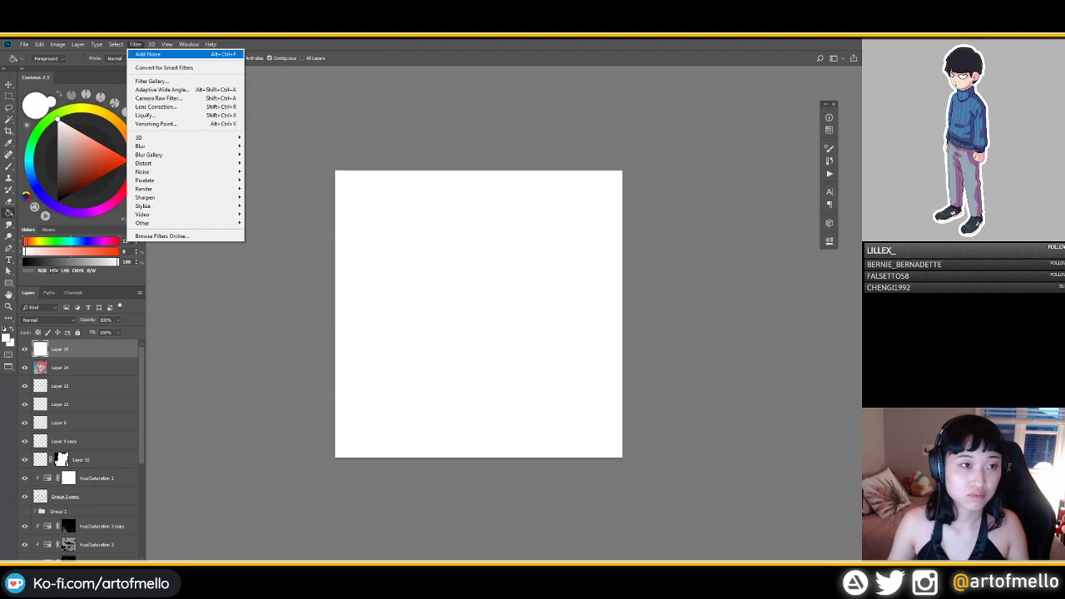
left_click(148, 54)
Step: Set the white noise layer to Multiply mode at 15% opacity
left_click(50, 319)
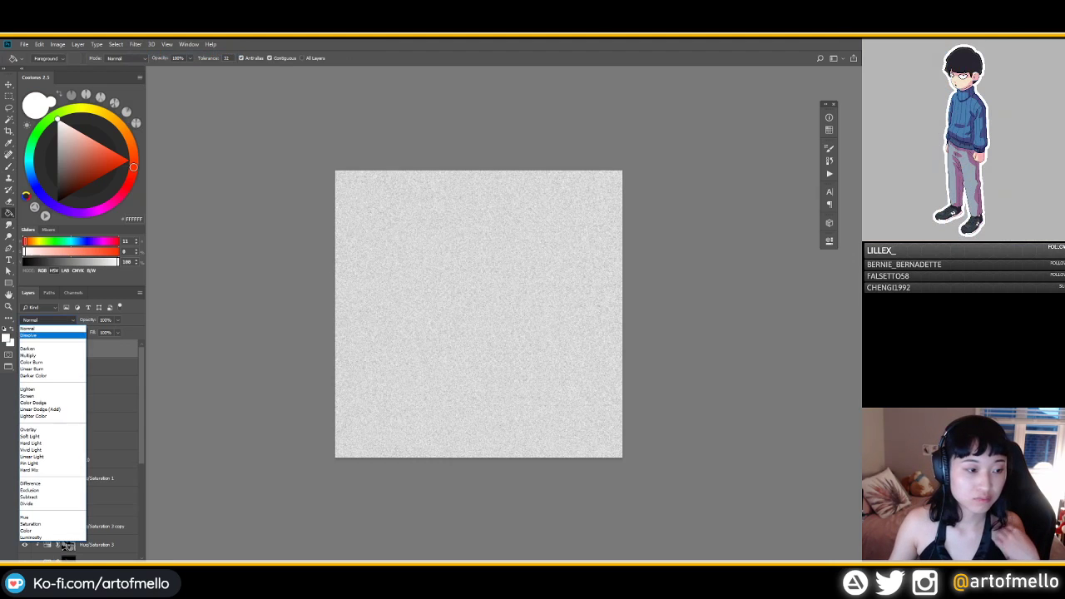
left_click(41, 348)
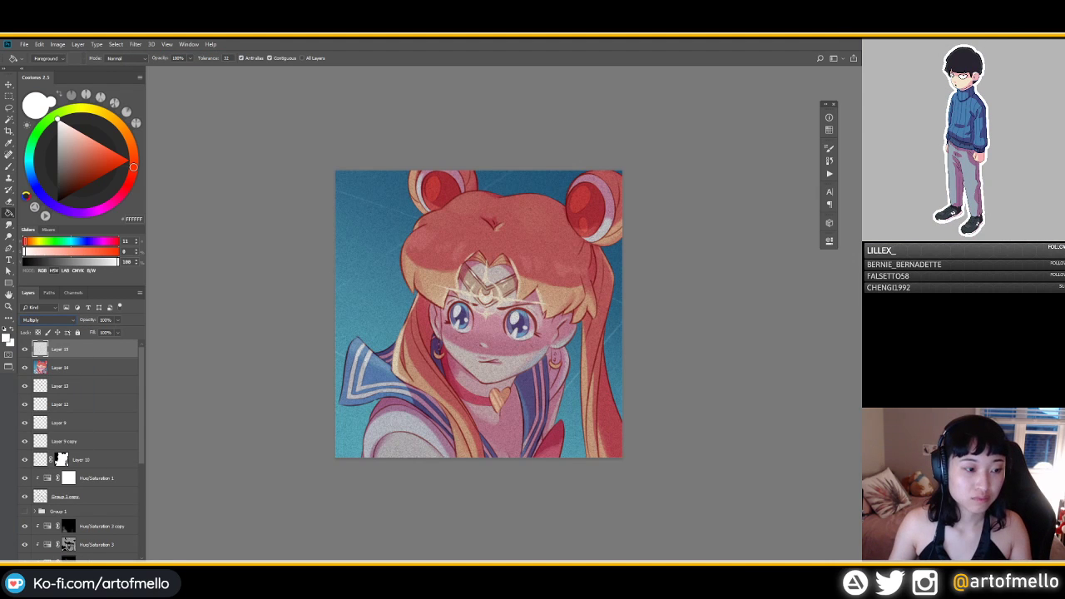
left_click(106, 320)
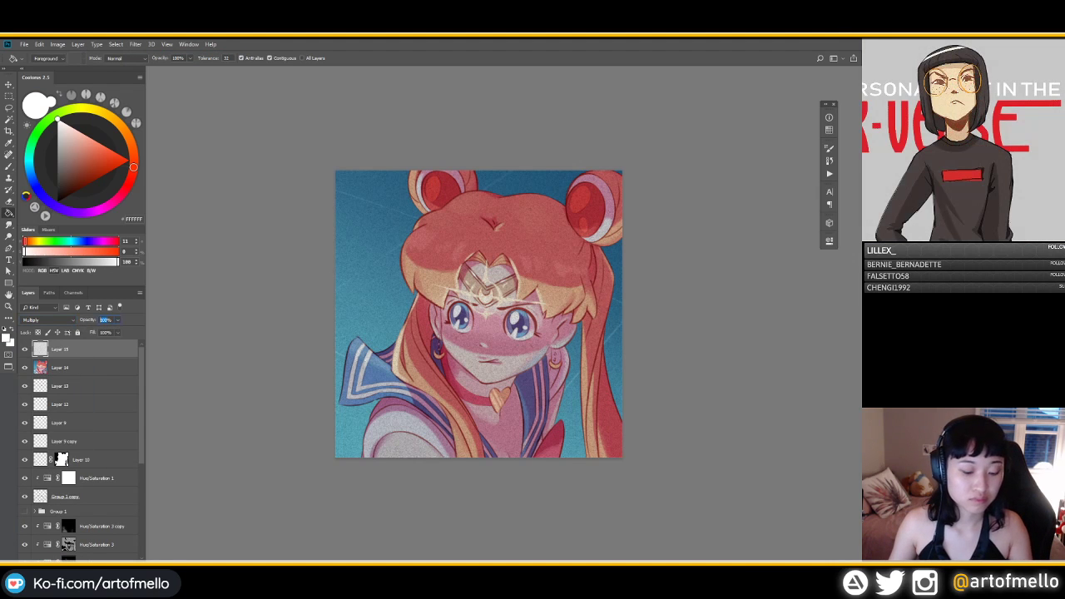
type("15")
Step: Try enlarging the noise layer to about 385% for a coarser grain, and delete the layer after inspecting it
key("ctrl+t")
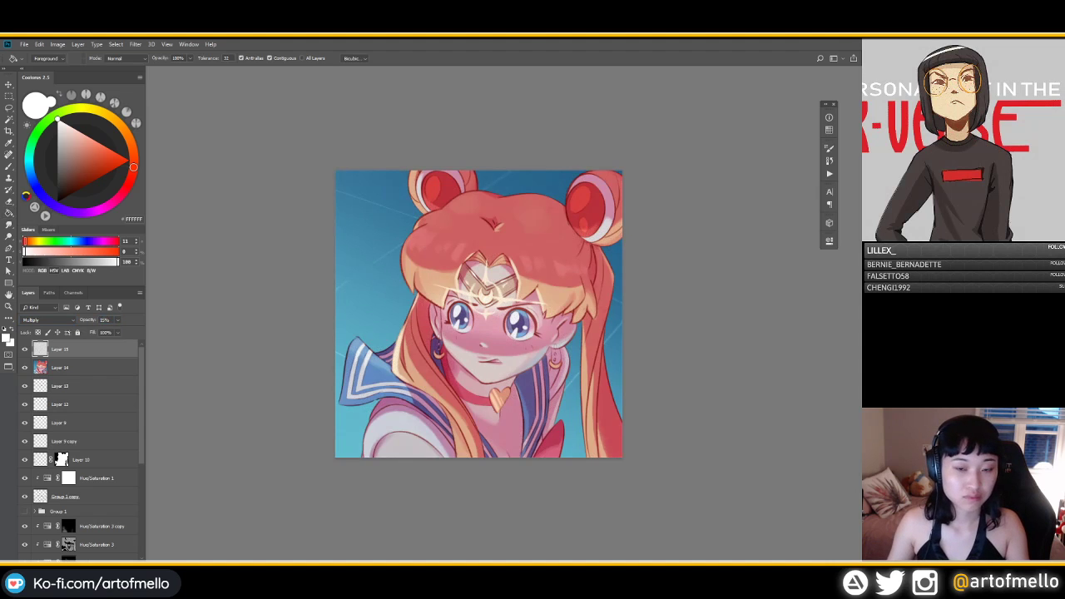
scroll(431, 322, "down", 8)
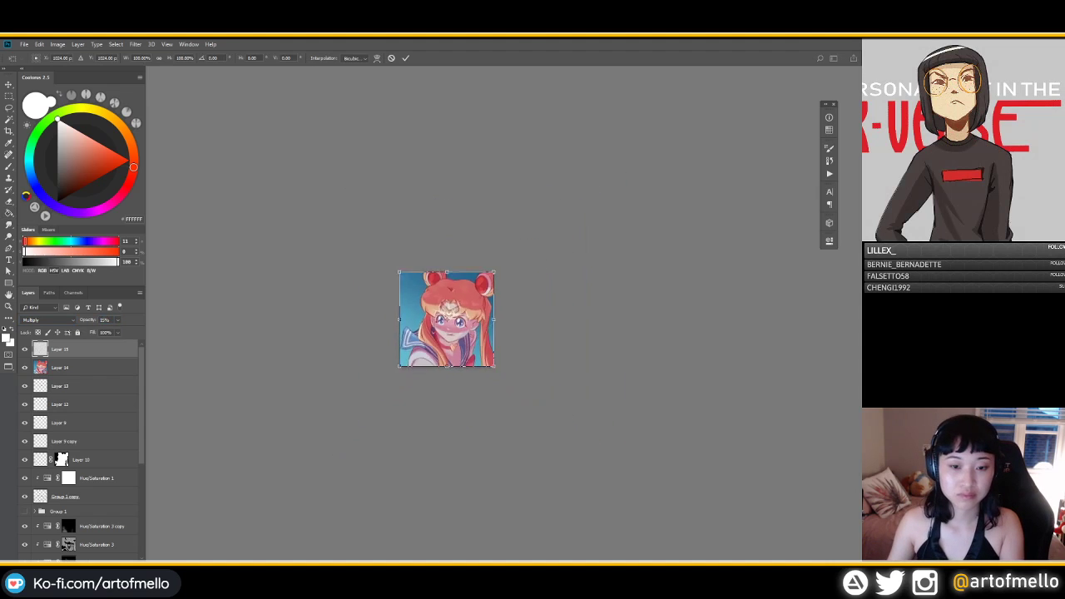
left_click_drag(469, 291, 729, 126)
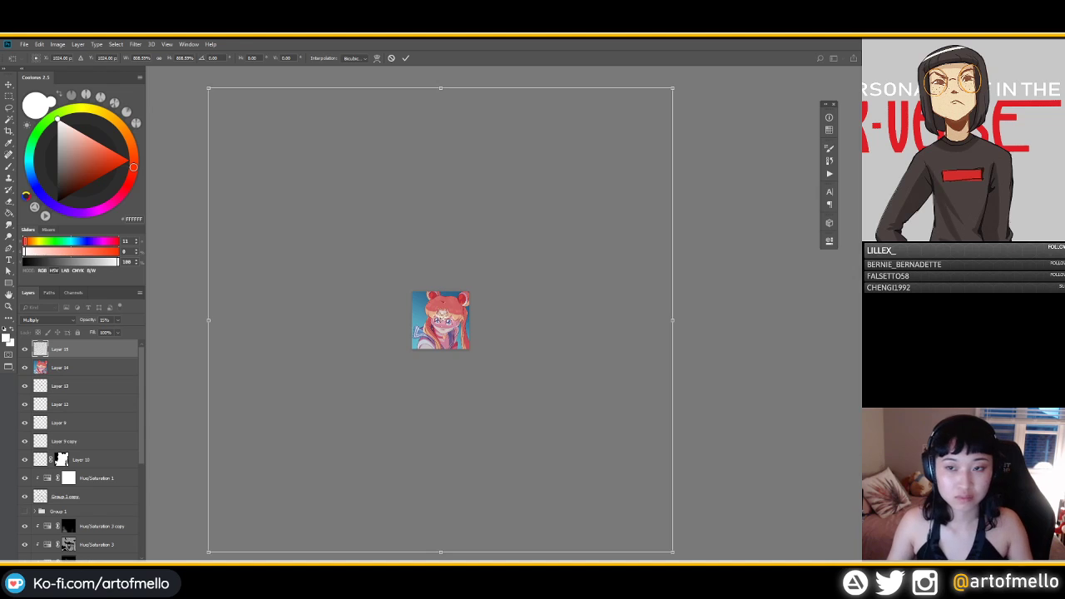
left_click_drag(672, 88, 553, 240)
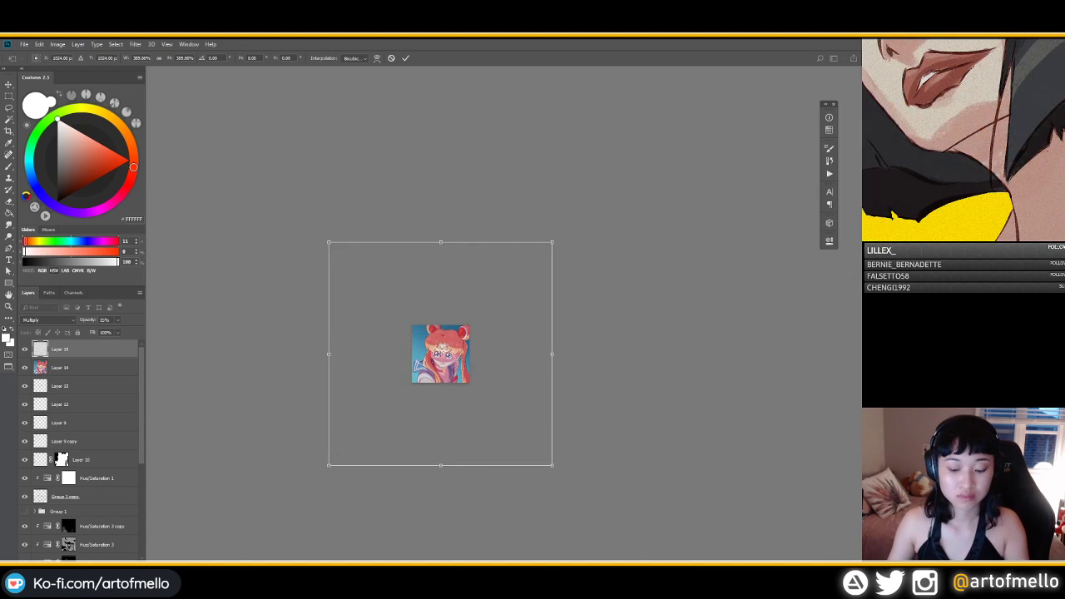
key("Return")
scroll(433, 329, "up", 8)
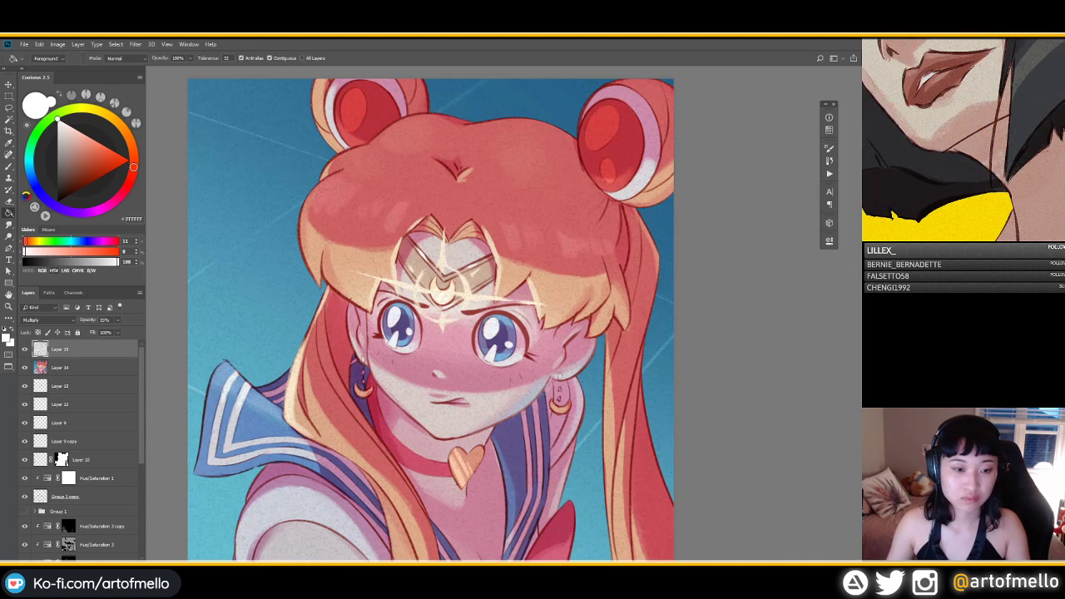
scroll(431, 321, "down", 4)
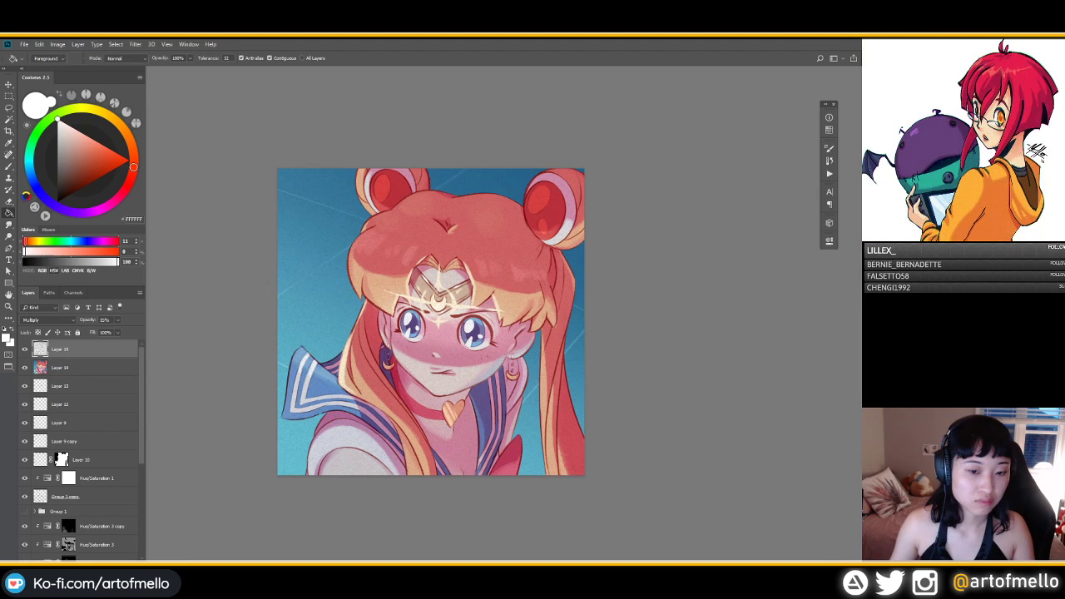
key("Delete")
Step: Try the Add Noise filter with its last settings directly on Layer 14 and undo it
left_click(134, 45)
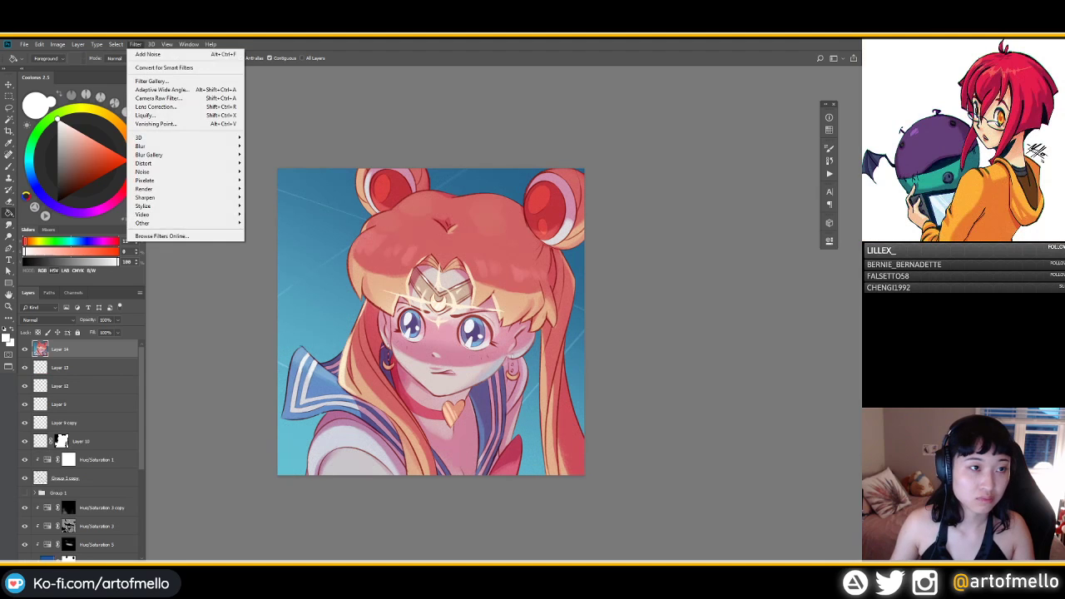
left_click(158, 53)
key("ctrl+z")
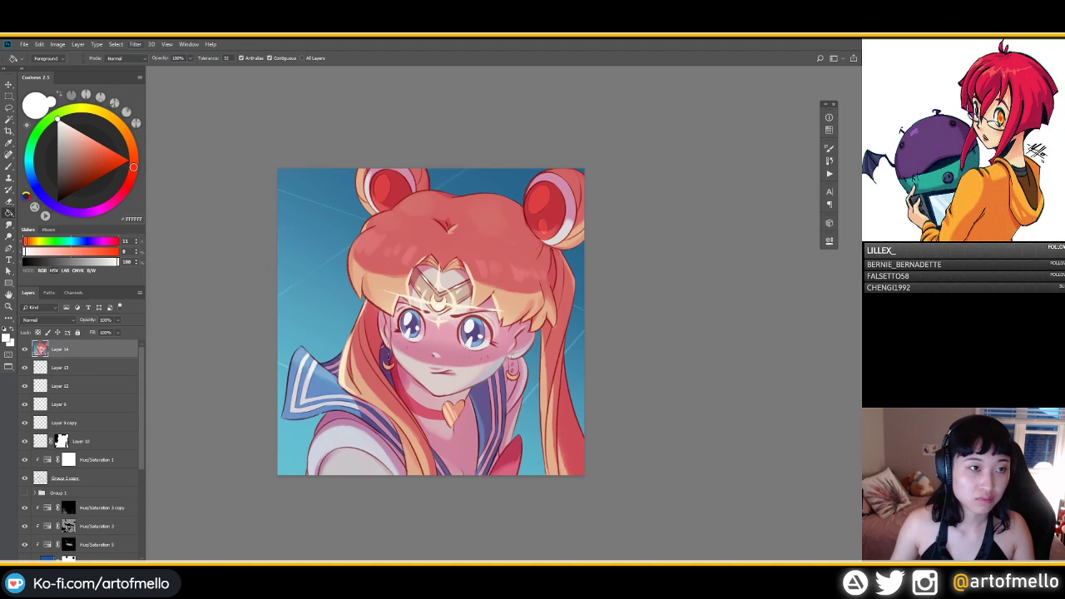
Step: Apply Add Noise to Layer 14 with 10% Gaussian noise and Monochromatic switched off
left_click(135, 44)
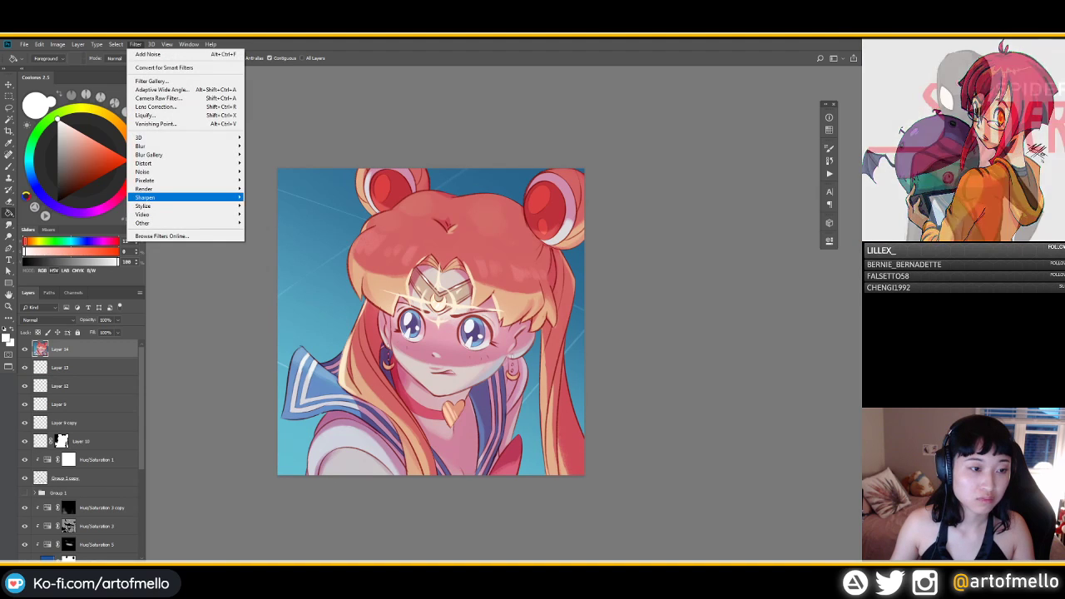
mouse_move(191, 172)
left_click(268, 172)
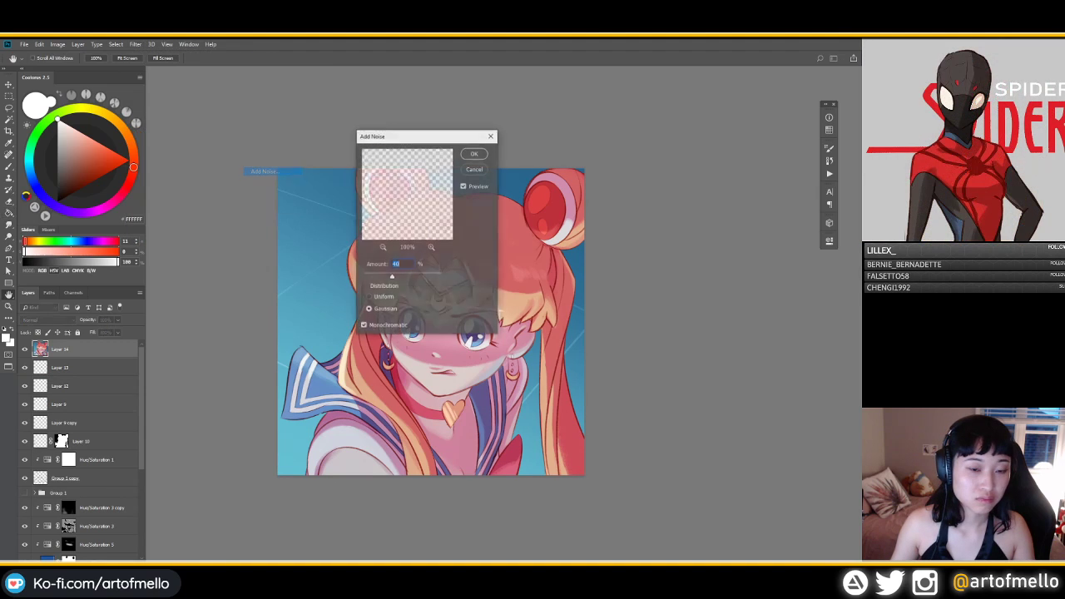
left_click(368, 297)
left_click(368, 309)
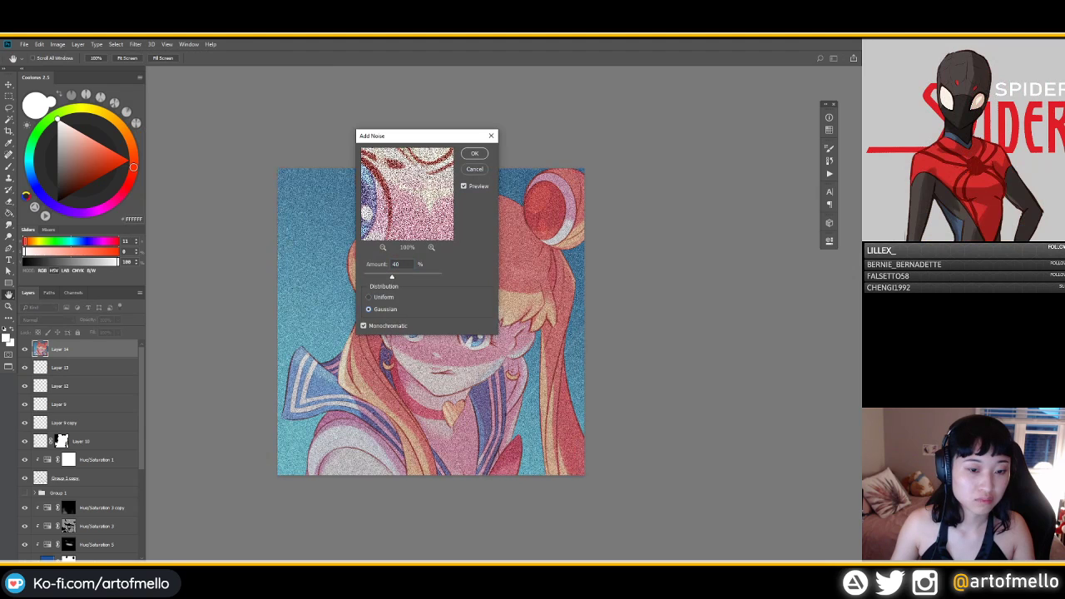
left_click(363, 325)
mouse_move(392, 276)
left_mouse_down()
mouse_move(411, 276)
mouse_move(373, 276)
left_mouse_up()
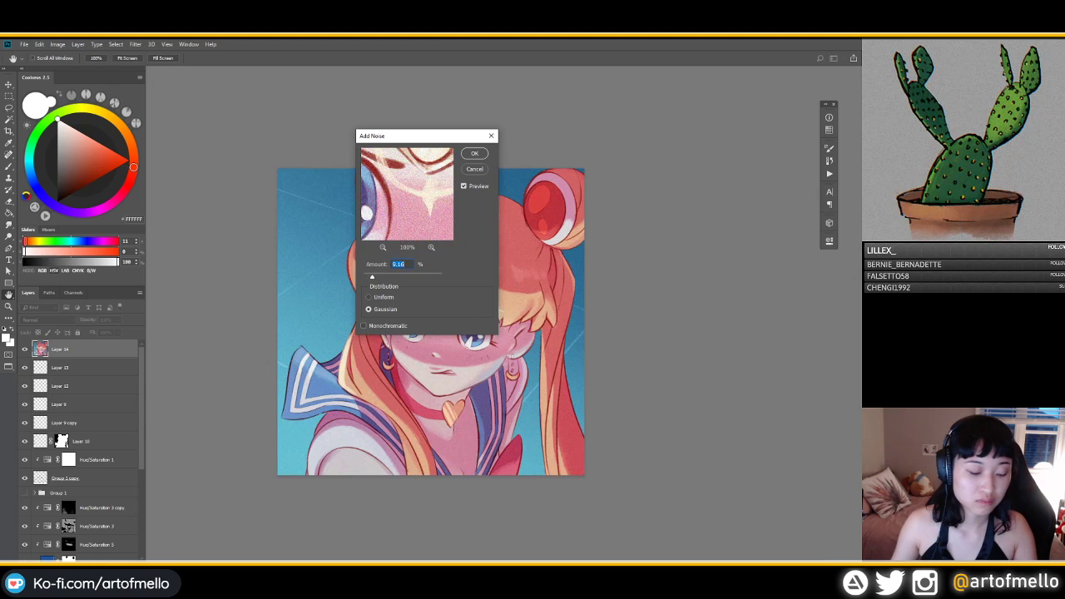
type("10")
key("Return")
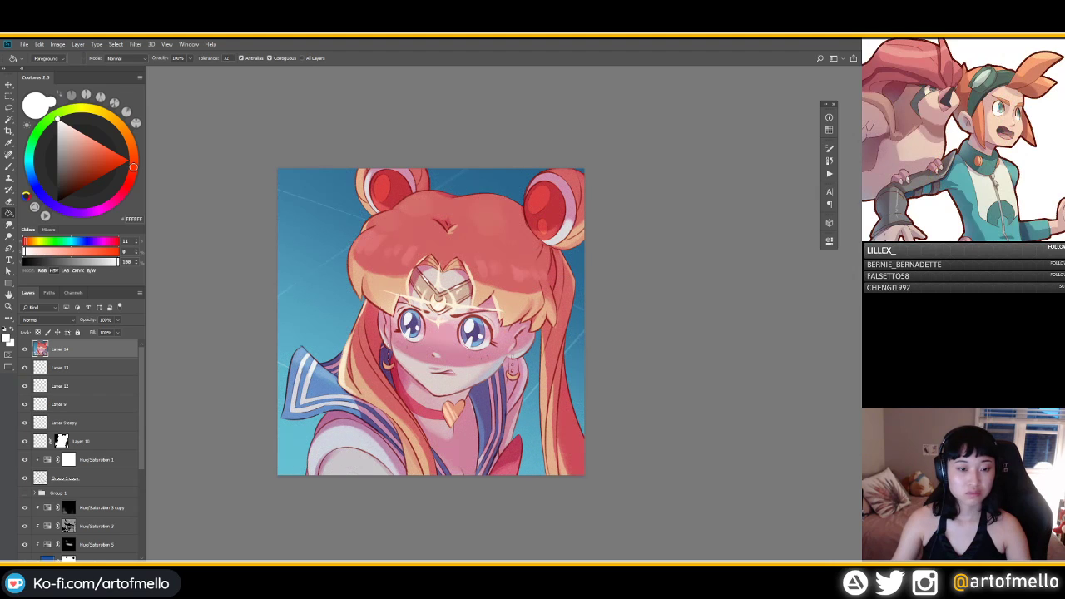
Step: Create a new layer above Layer 14, fill it with white and apply the 10% colour noise
key("ctrl+shift+alt+n")
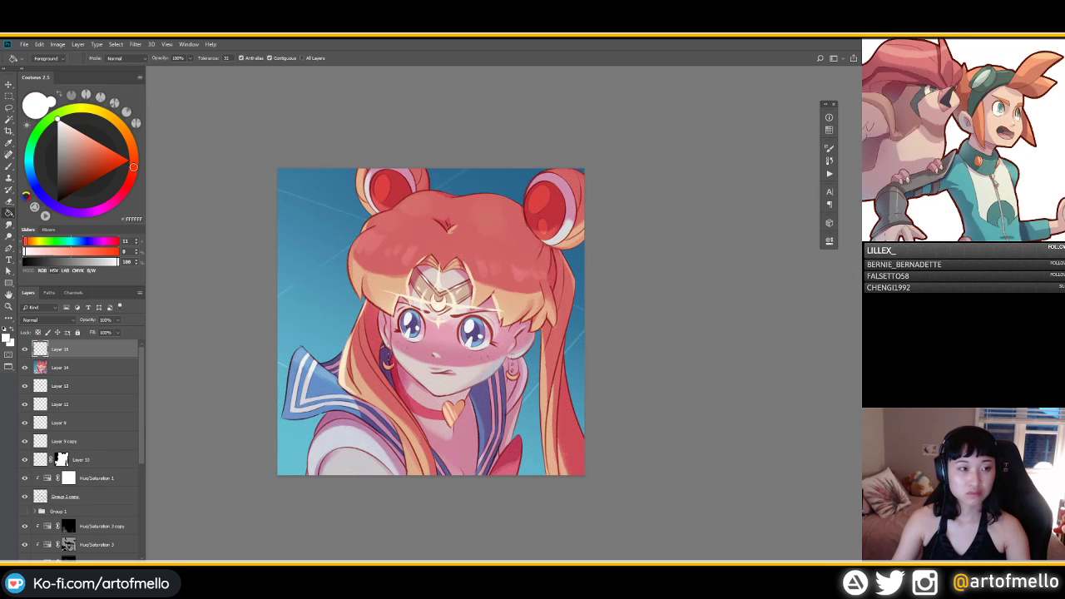
key("alt+BackSpace")
left_click(135, 44)
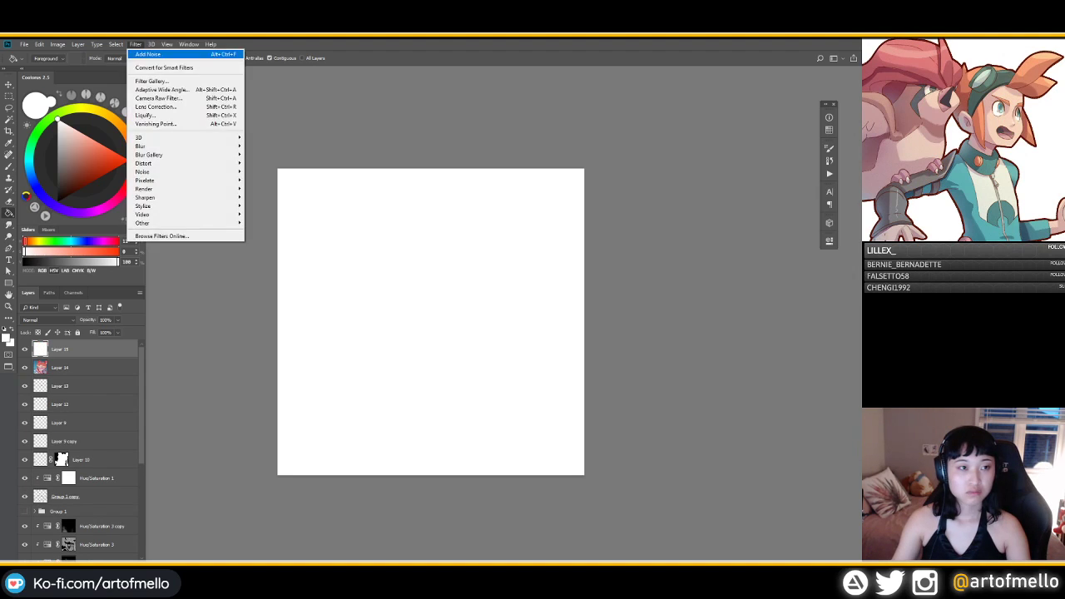
left_click(149, 54)
Step: Compare the Multiply and Darken modes on the new noise layer and leave it in Multiply
left_click(47, 319)
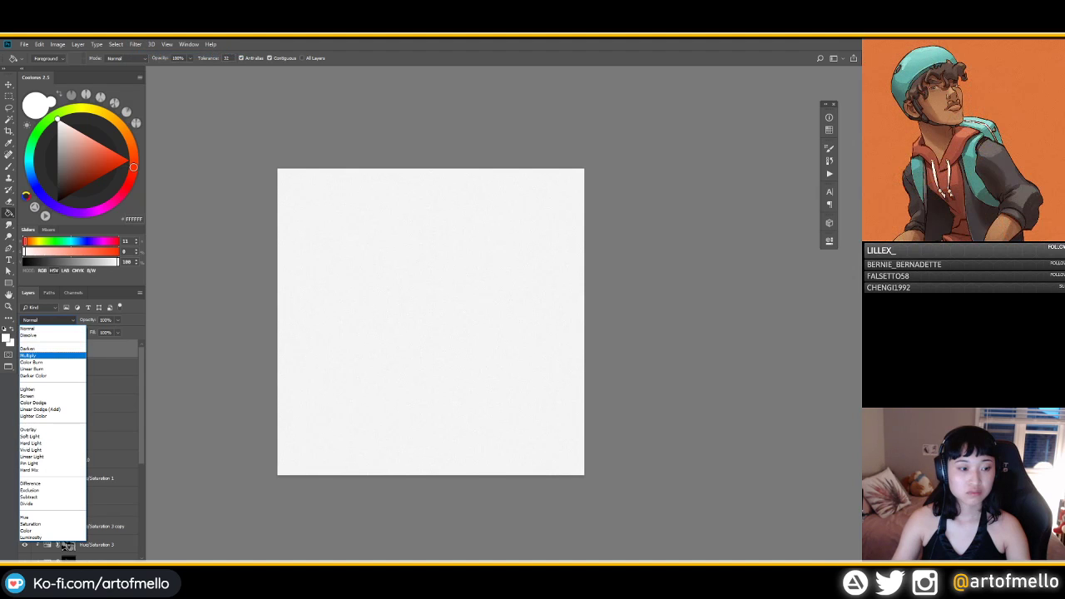
left_click(42, 348)
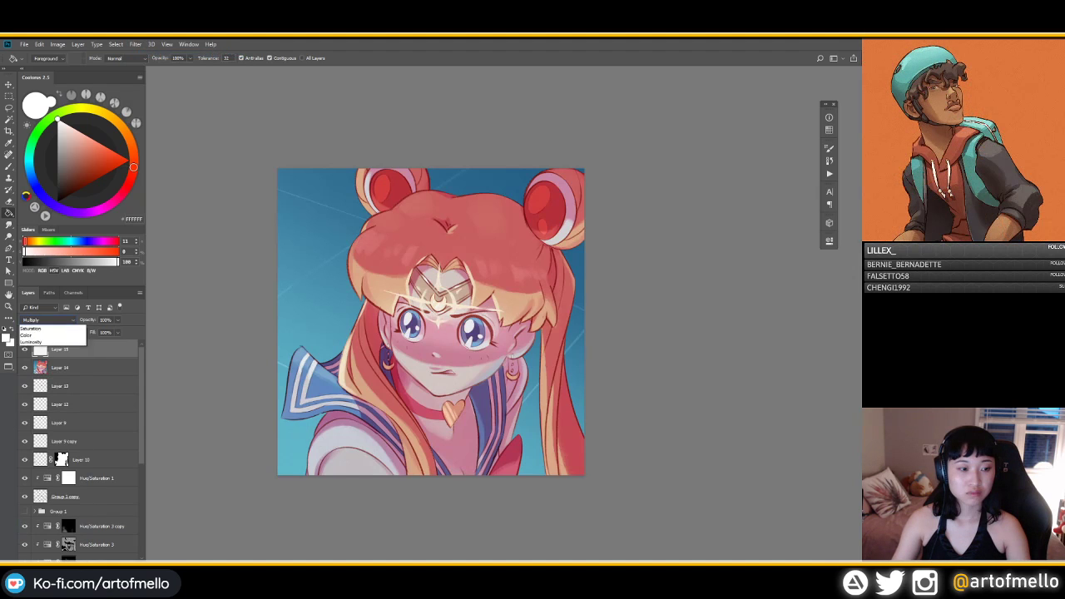
left_click(50, 319)
left_click(50, 338)
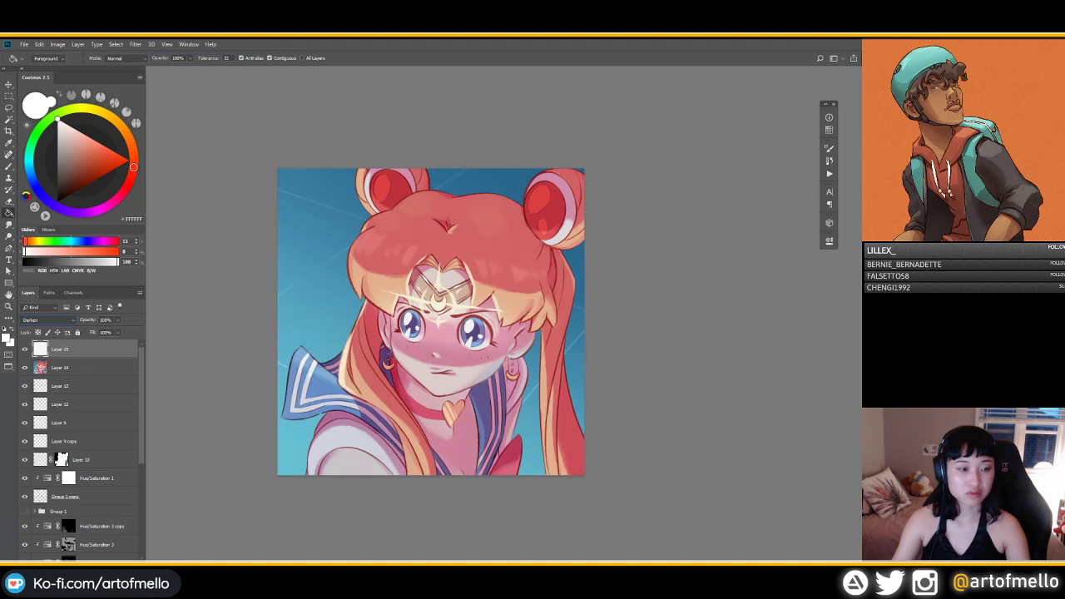
left_click(47, 320)
left_click(42, 348)
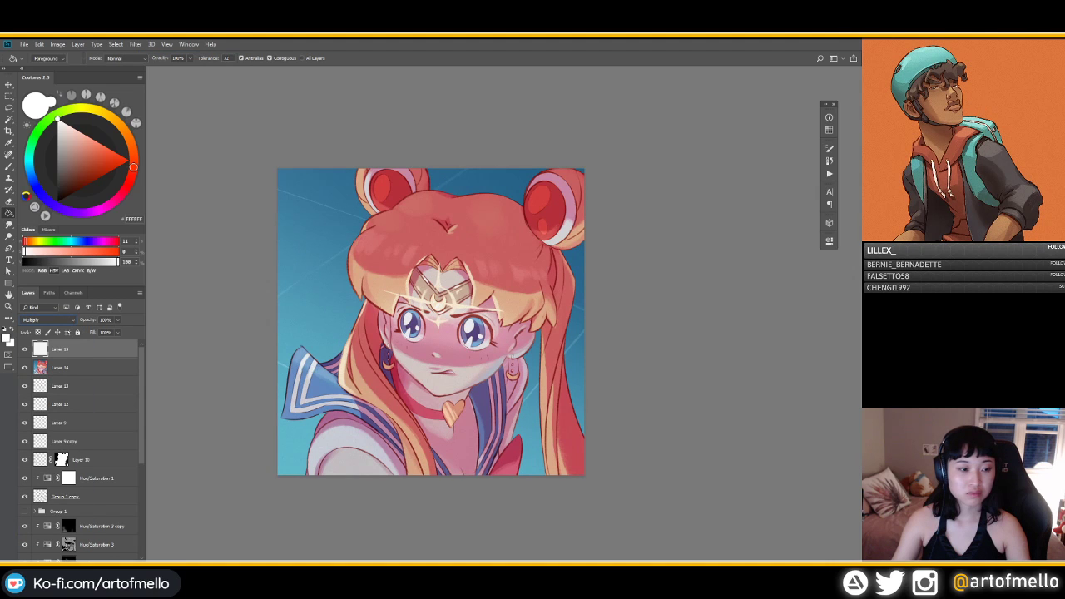
Step: Duplicate the Multiply noise layer twice to strengthen the grain, and merge the copies back into Layer 15
key("ctrl+j")
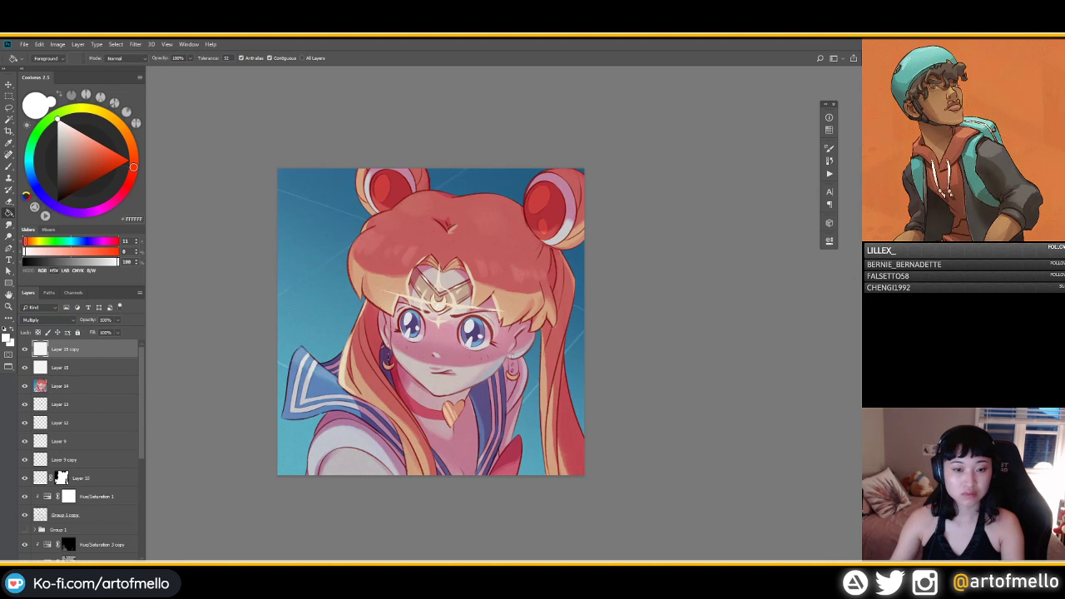
key("ctrl+j")
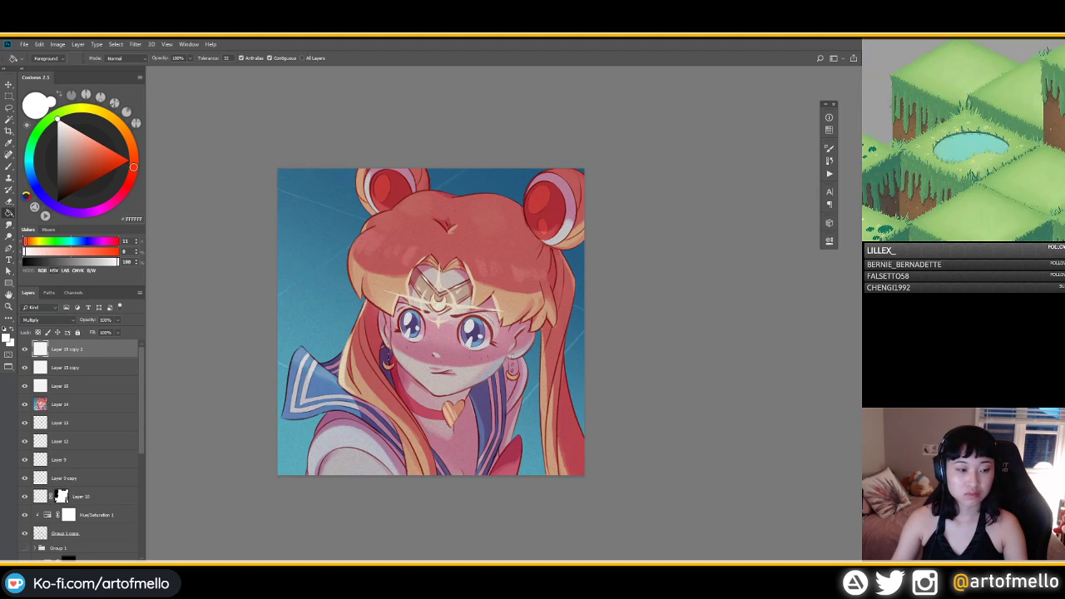
key("Delete")
key("Delete")
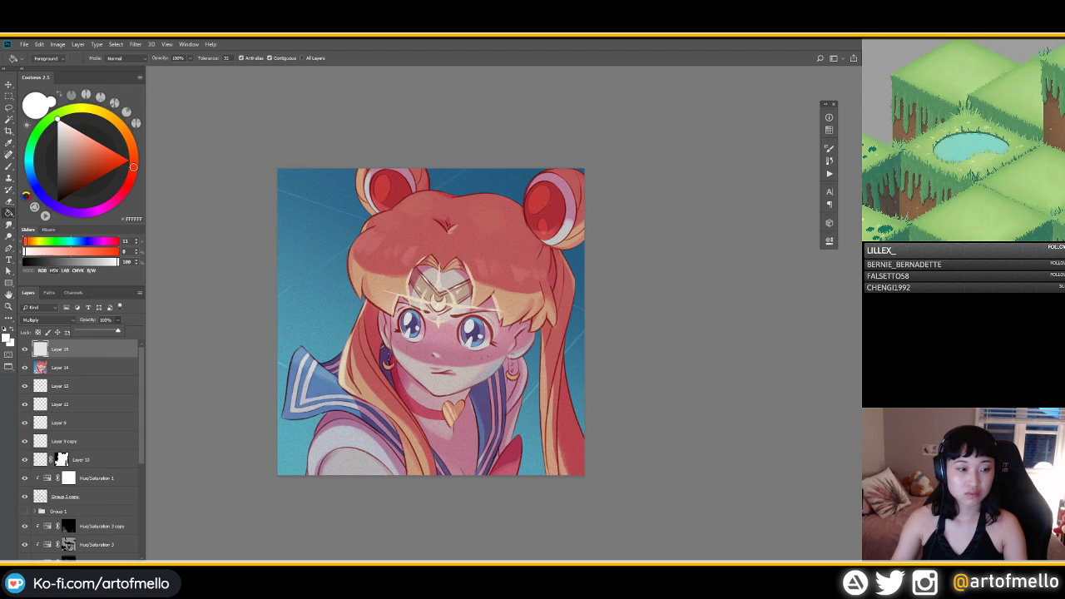
Step: Set the opacity of noise Layer 15 to 15%
left_click(105, 319)
type("15")
key("Return")
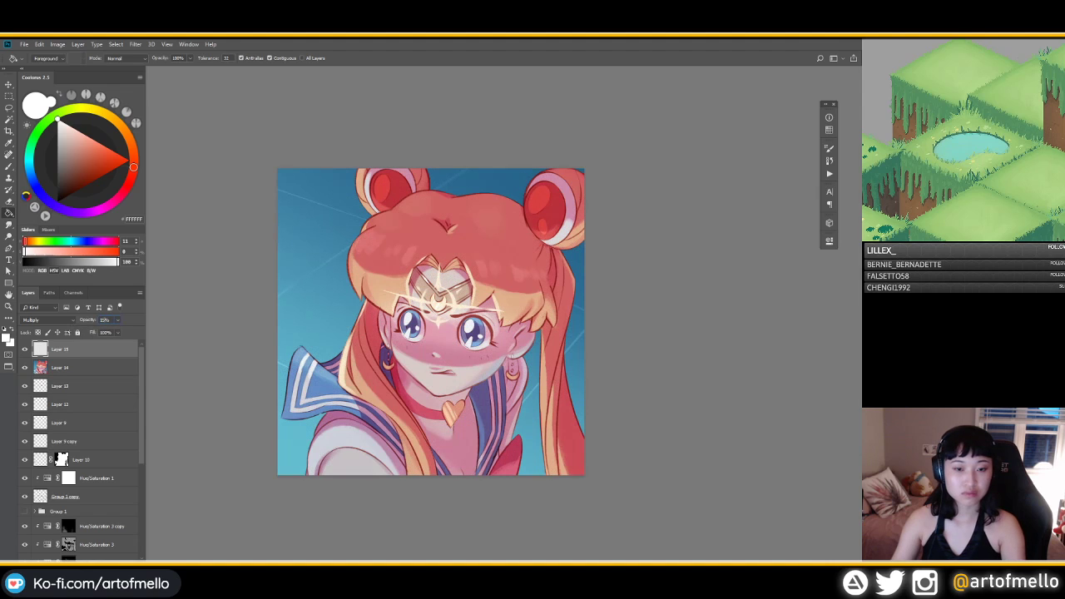
Step: Try enlarging noise Layer 15 to about 165%, and delete the layer
key("m")
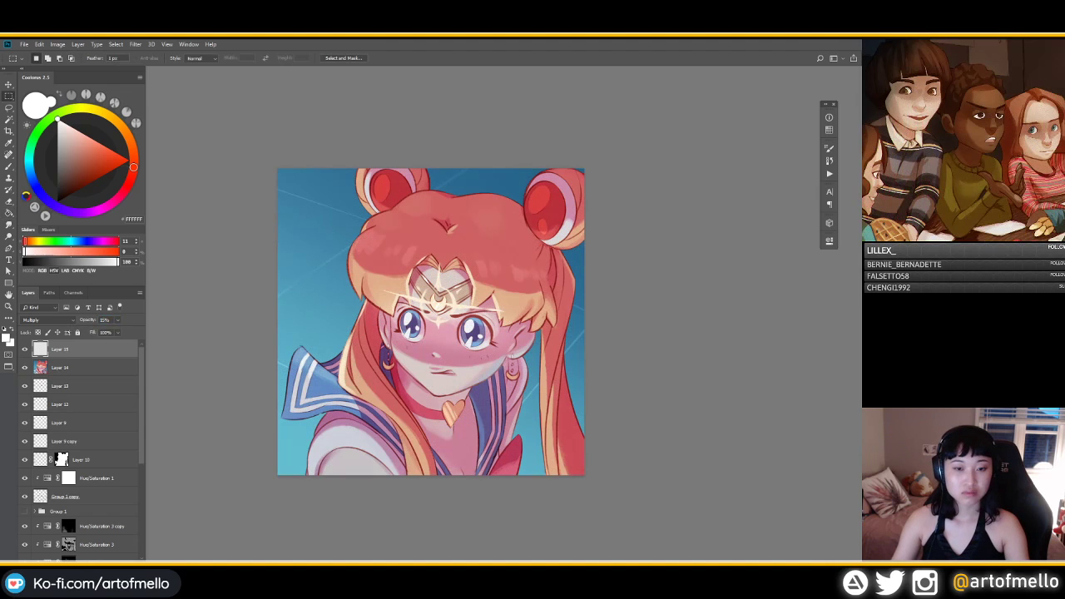
key("ctrl+t")
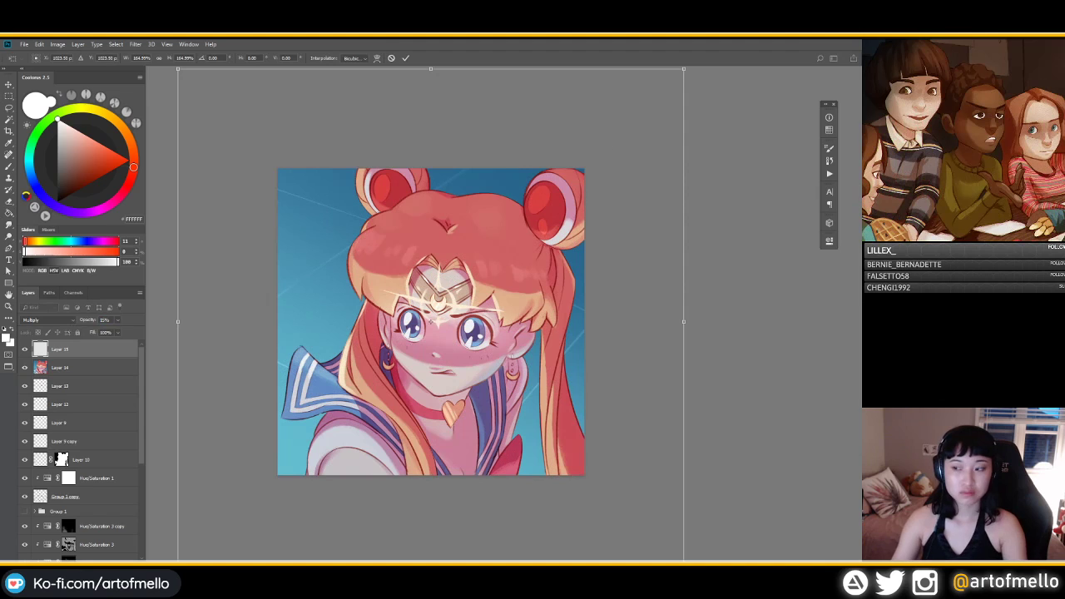
key("Return")
key("Delete")
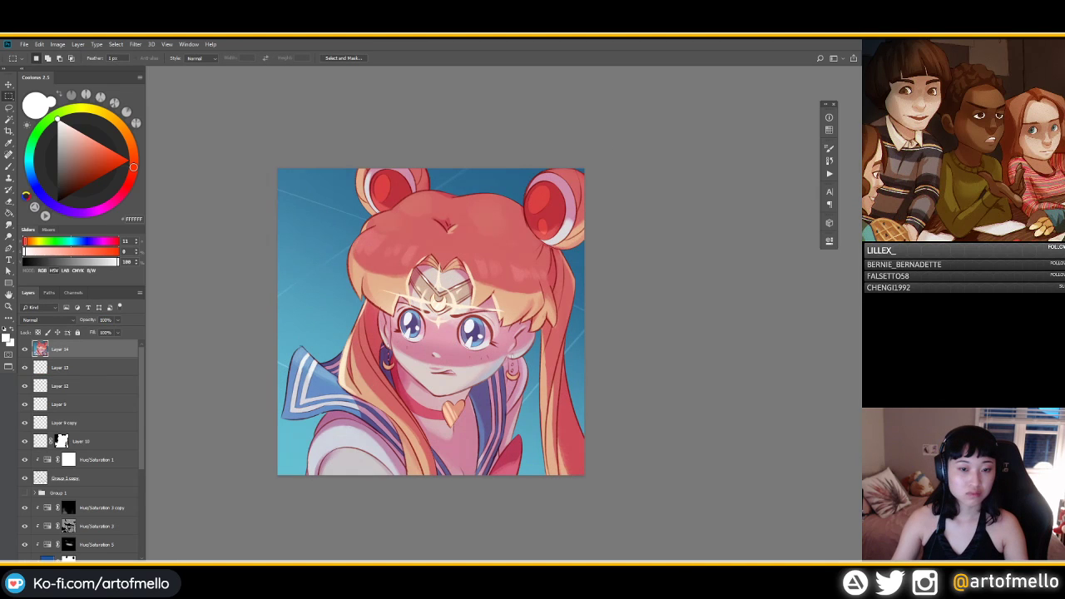
Step: Apply the Add Noise filter with its last settings directly to Layer 14
left_click(135, 44)
left_click(153, 54)
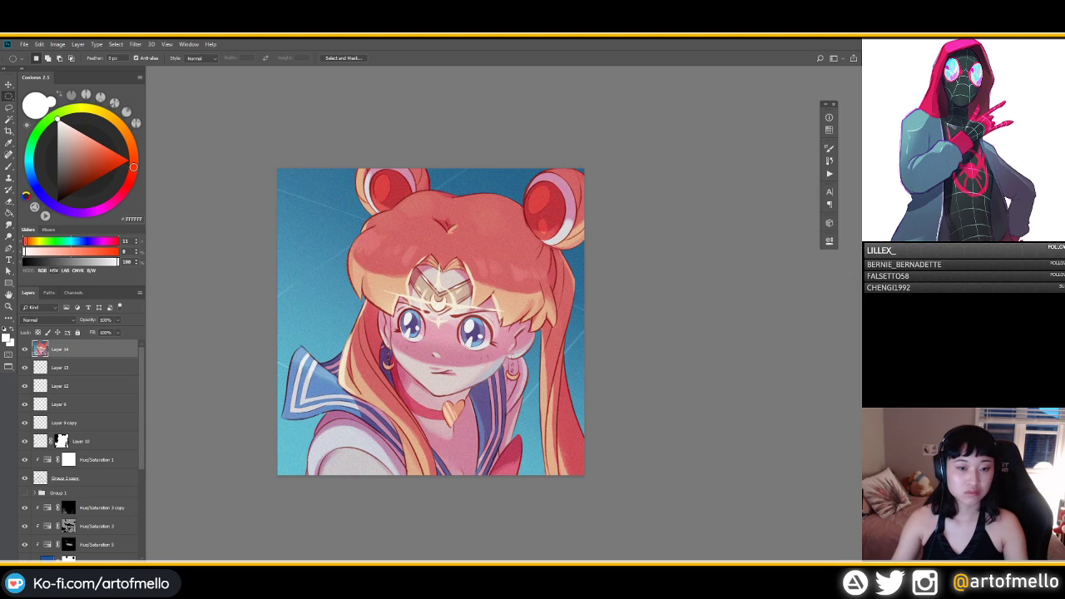
double_click(100, 348)
left_click(347, 95)
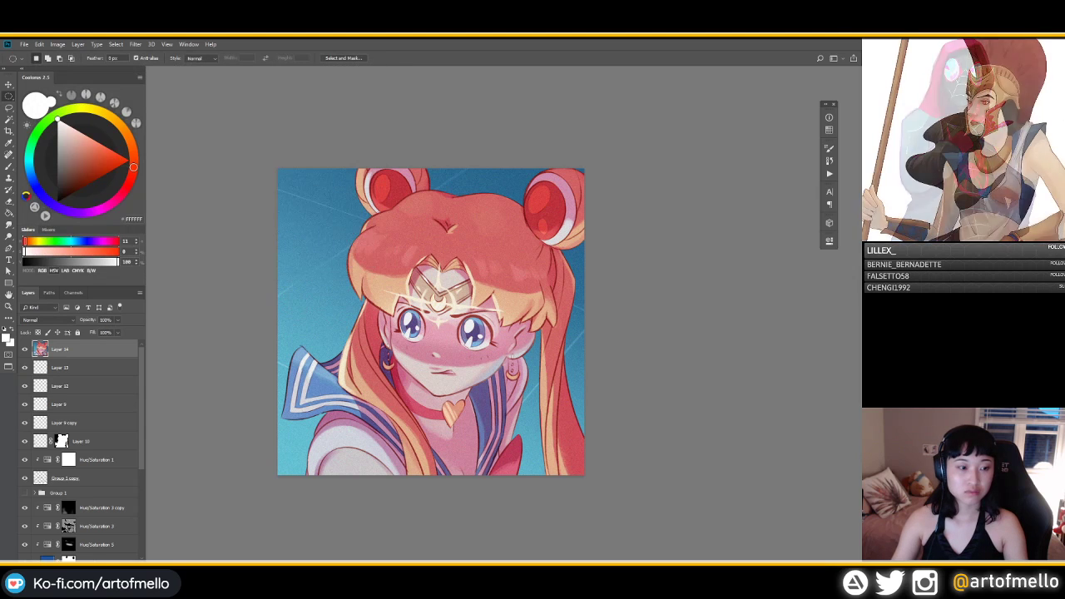
left_click(91, 367)
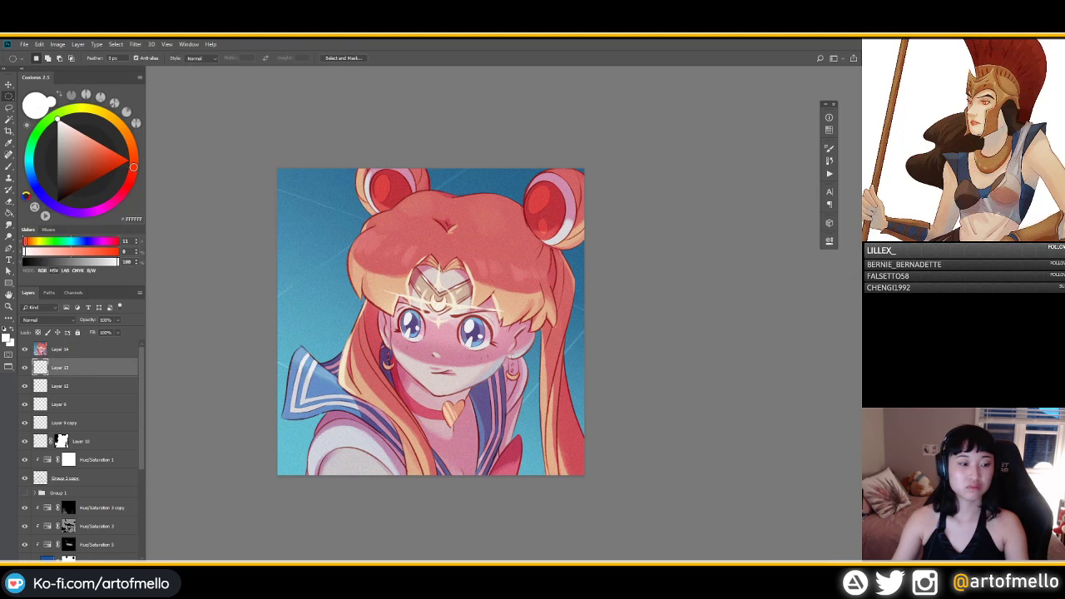
left_click(91, 348)
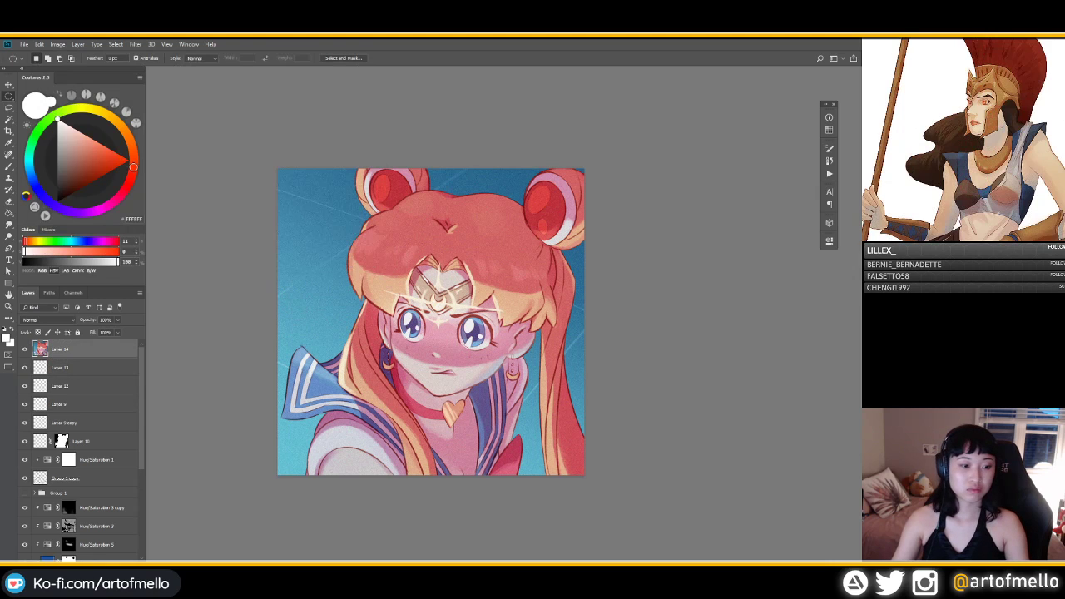
Step: Save the document under its existing name, sailormoon_redraw.psd, replacing the earlier file
scroll(83, 450, "down", 3)
scroll(83, 449, "up", 3)
key("ctrl+shift+s")
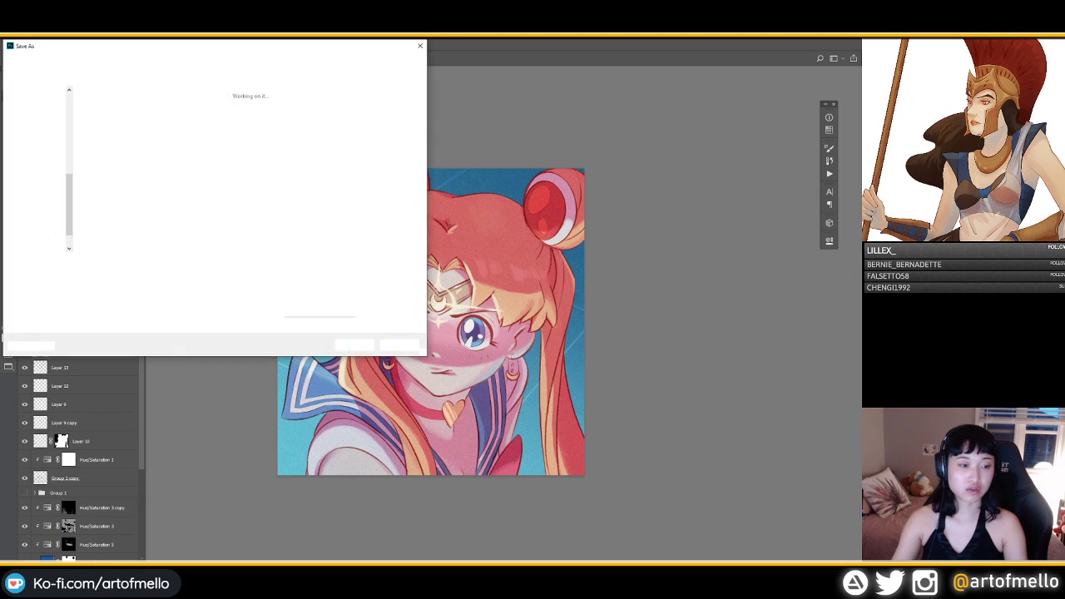
key("Return")
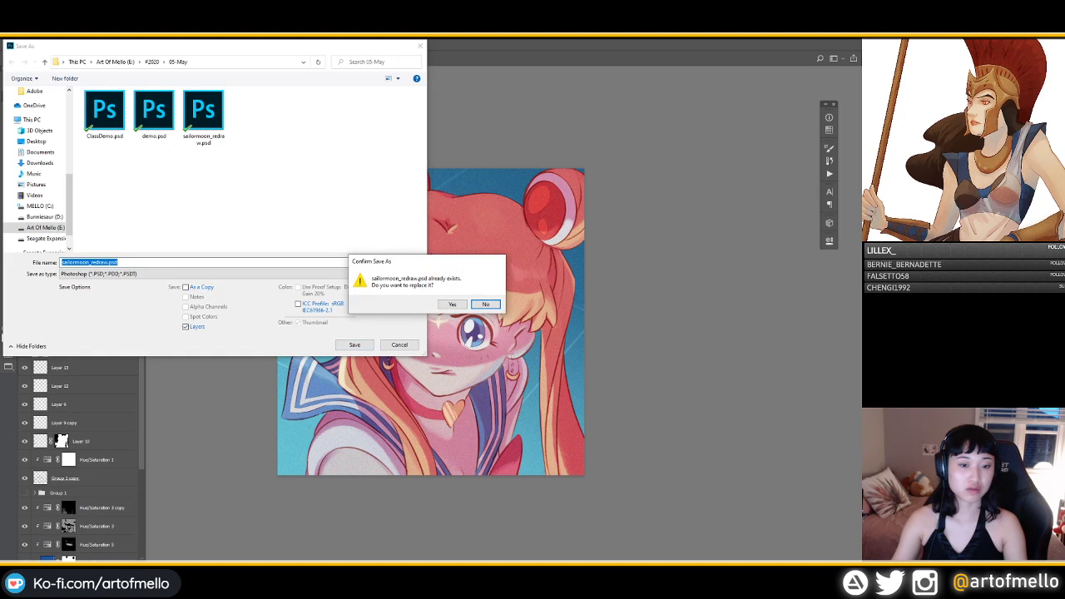
key("Left")
key("Return")
key("Return")
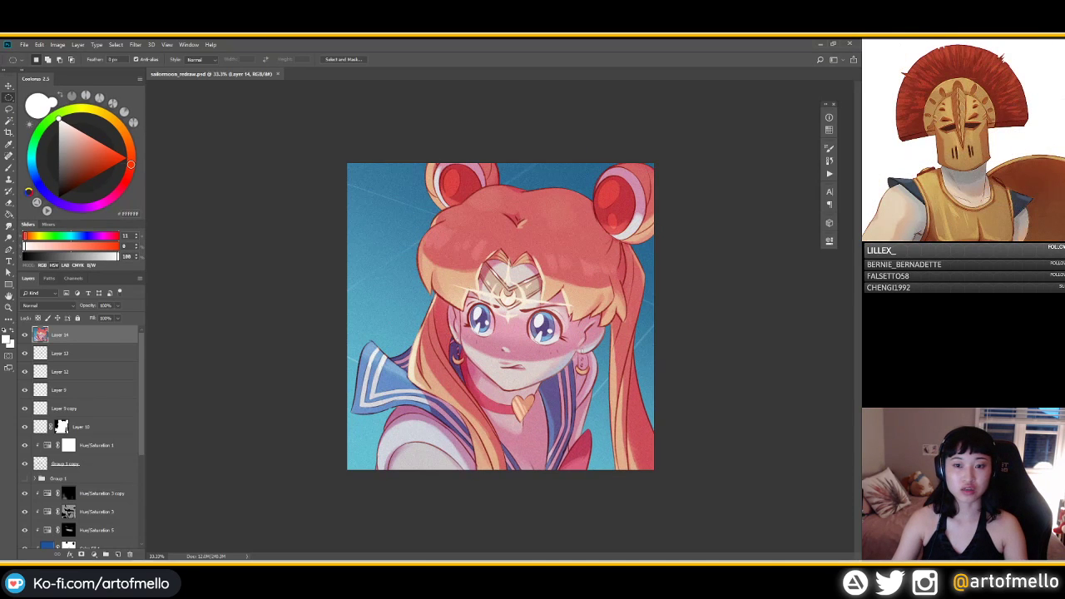
Step: Restart Photoshop with sailormoon_redraw.psd, dismissing the Office window and the startup tip
left_click(849, 43)
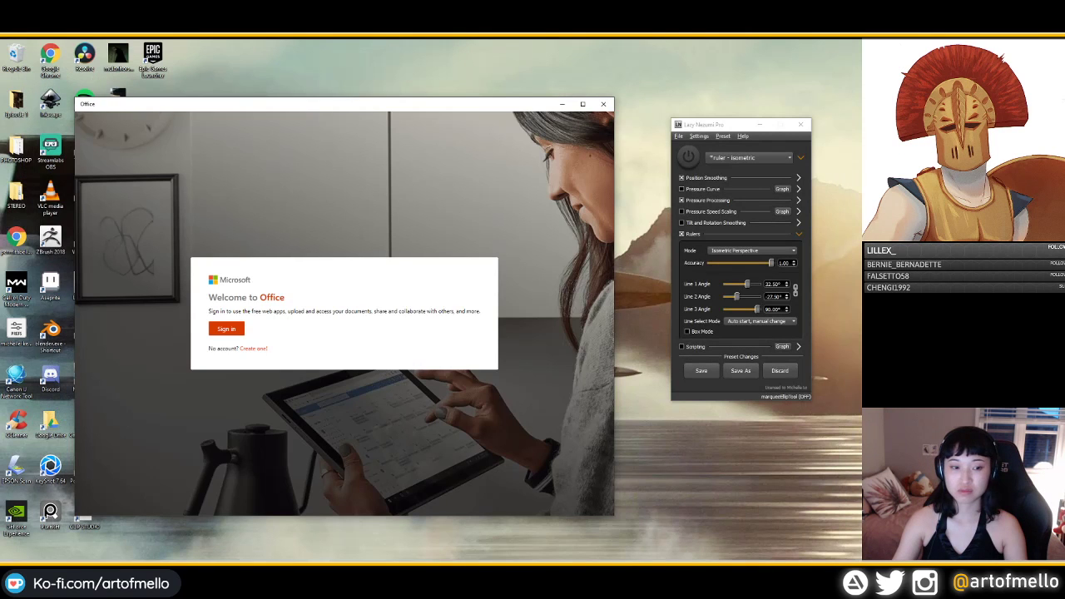
left_click(603, 104)
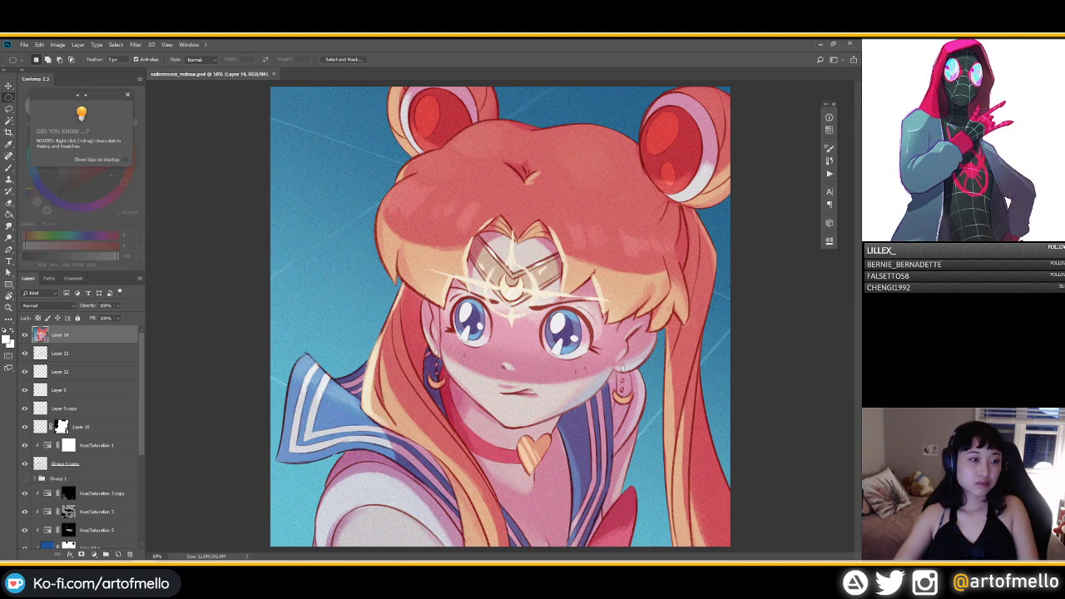
left_click(127, 94)
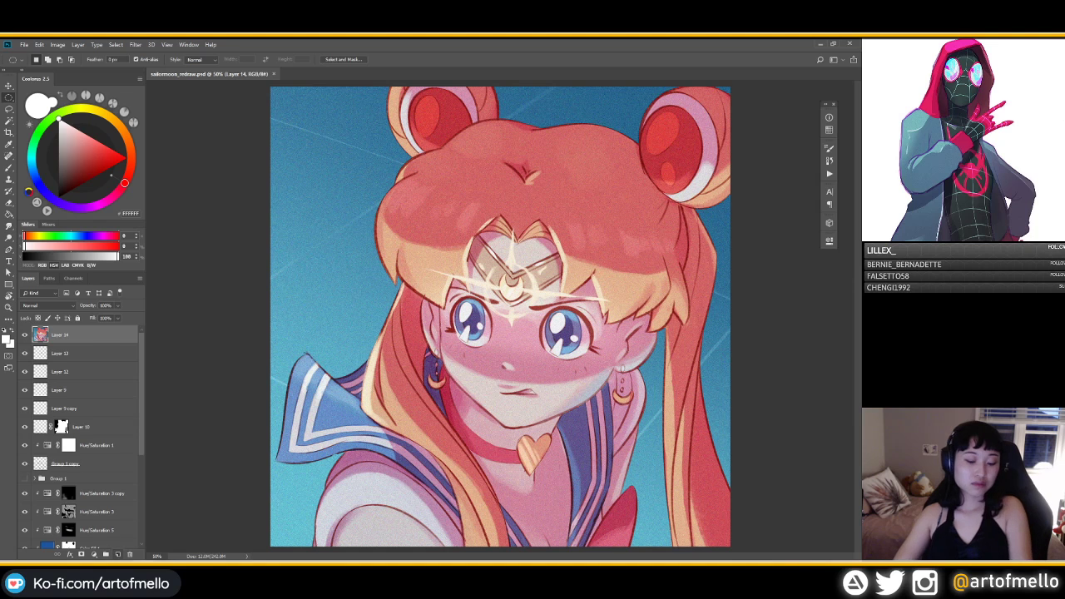
Step: Sharpen the artwork with a duplicate of Layer 14 filtered with High Pass at a 2.0 pixel radius and blended as Overlay
key("ctrl+j")
left_click(135, 44)
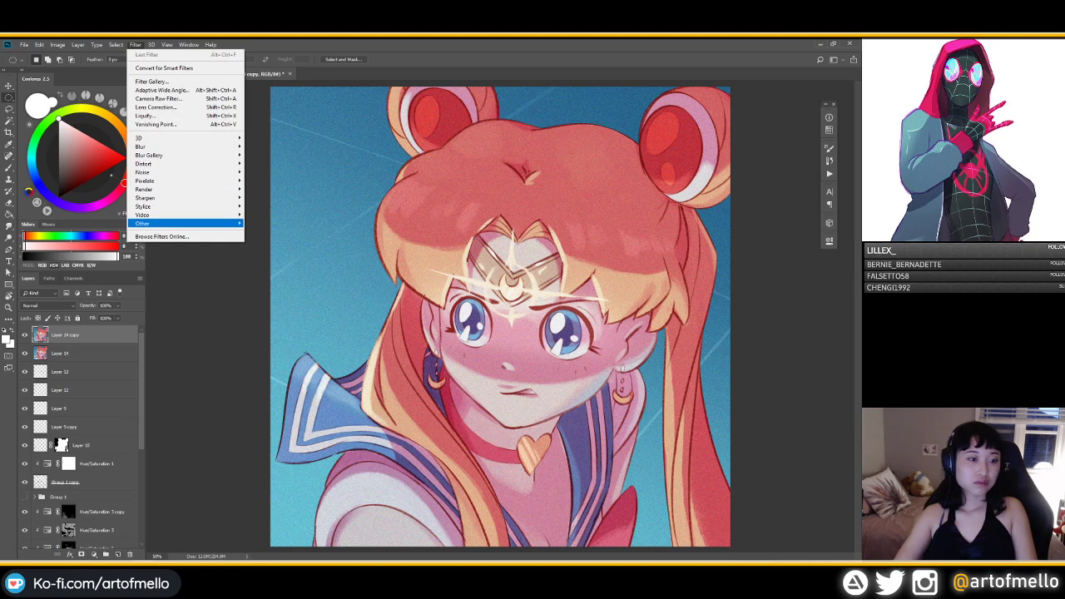
mouse_move(146, 223)
left_click(264, 231)
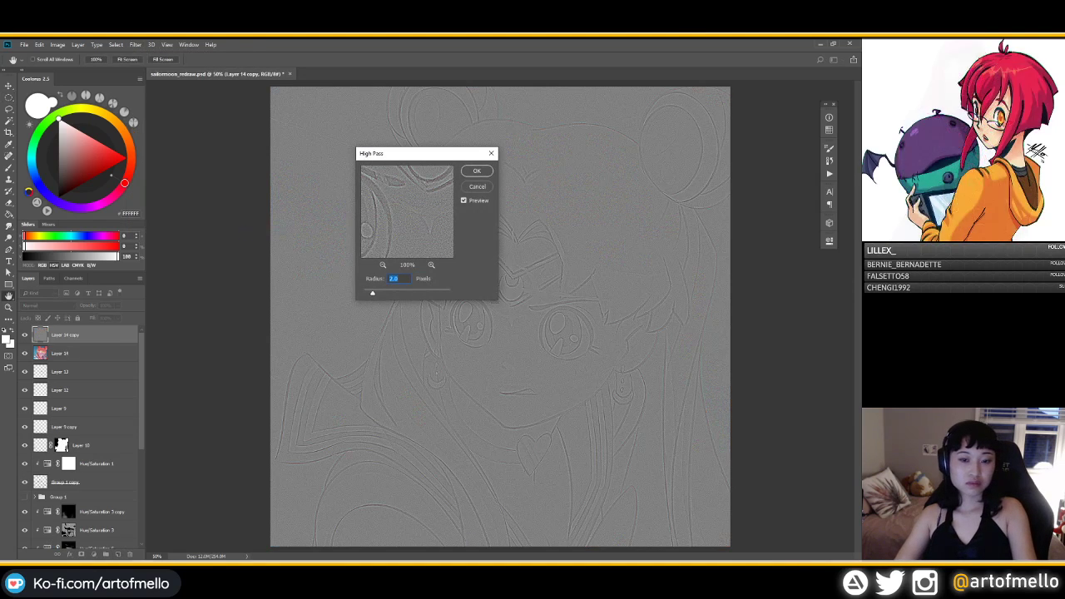
key("Return")
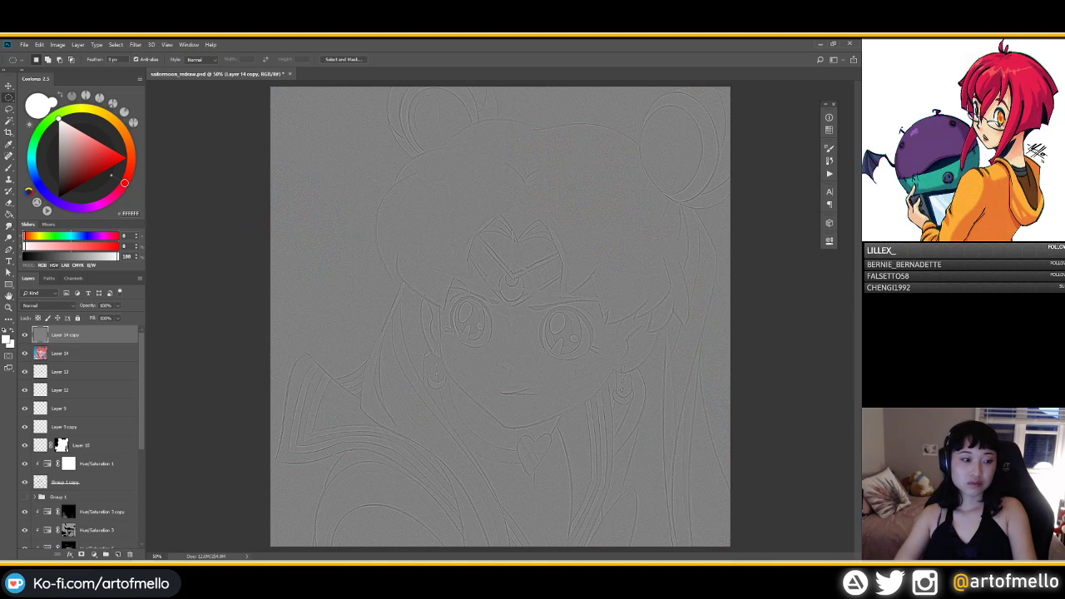
left_click(48, 305)
left_click(34, 414)
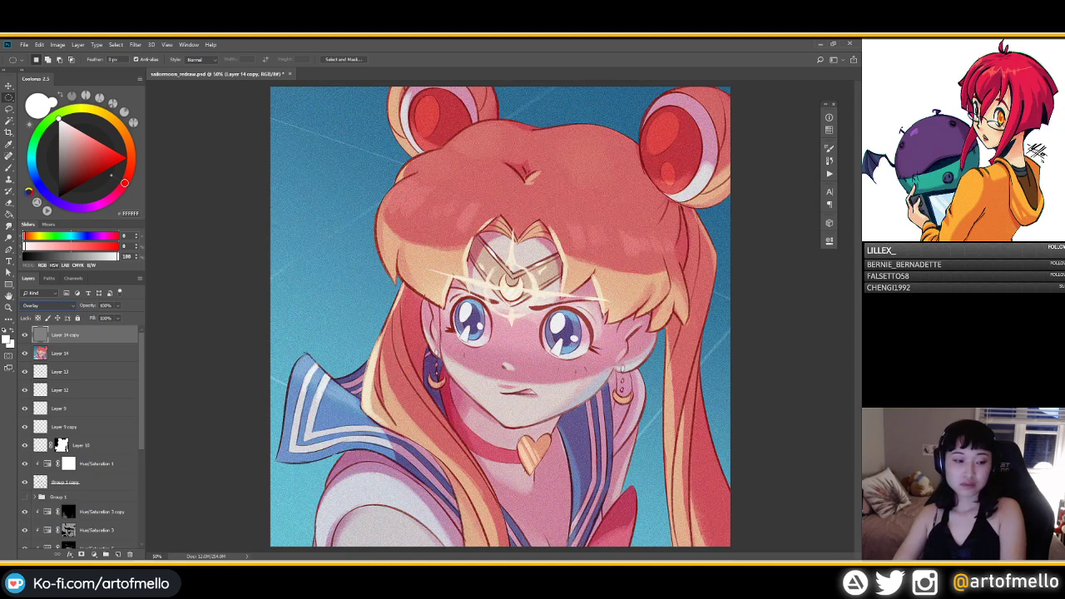
Step: Try reducing the opacity of Layer 14 to 50%, and set it to 33%
left_click(83, 353)
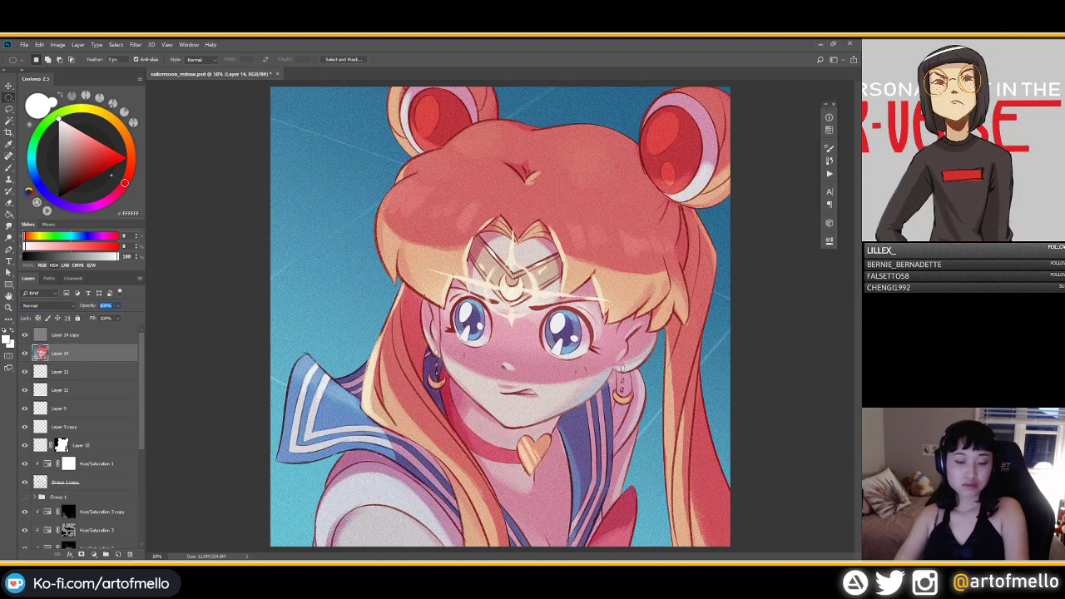
type("50")
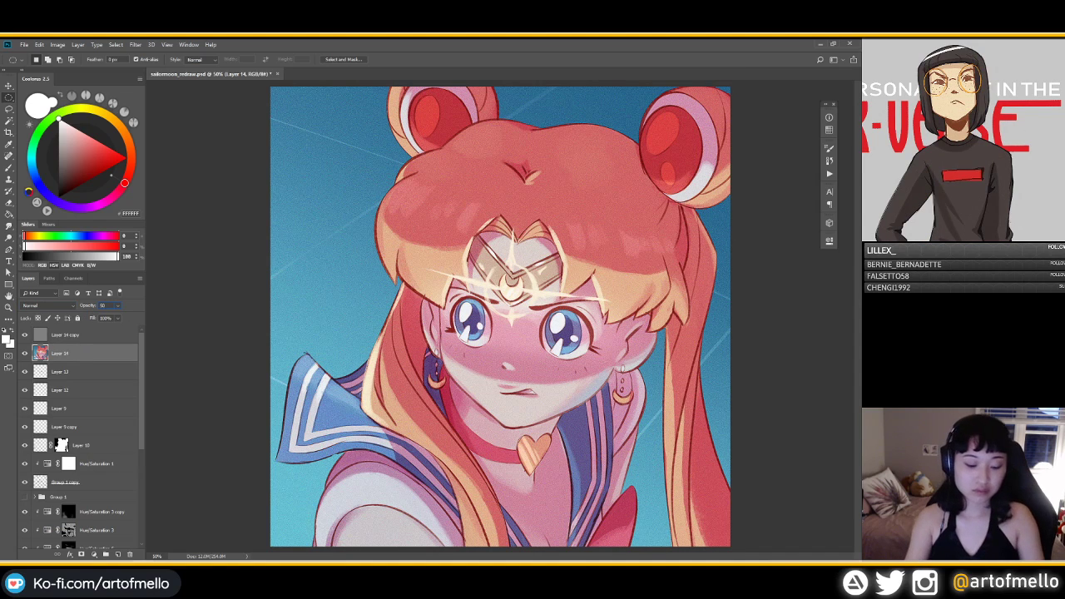
key("BackSpace")
key("BackSpace")
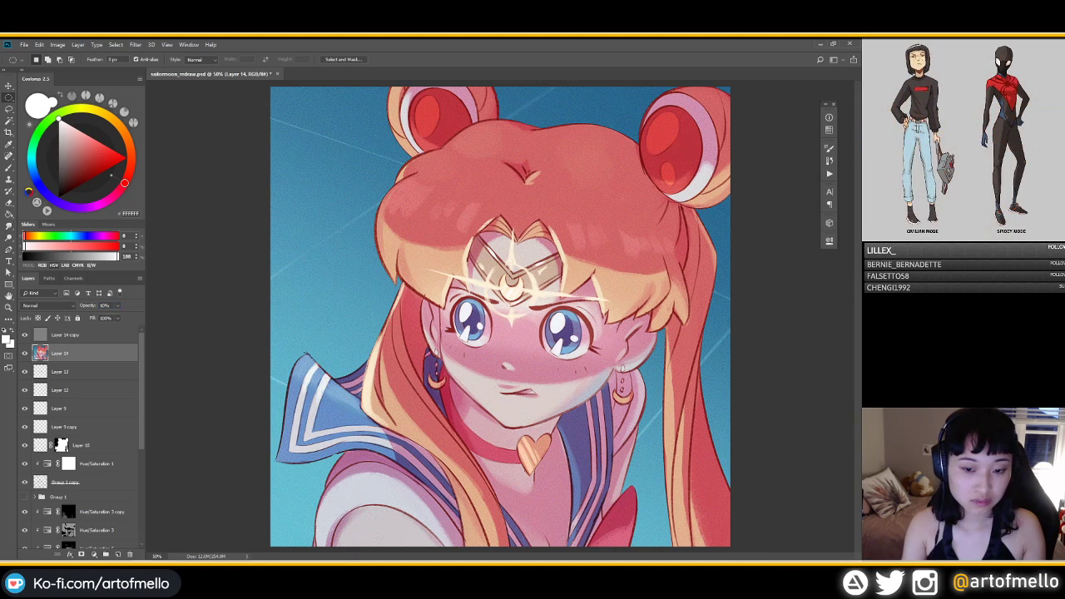
left_click(104, 305)
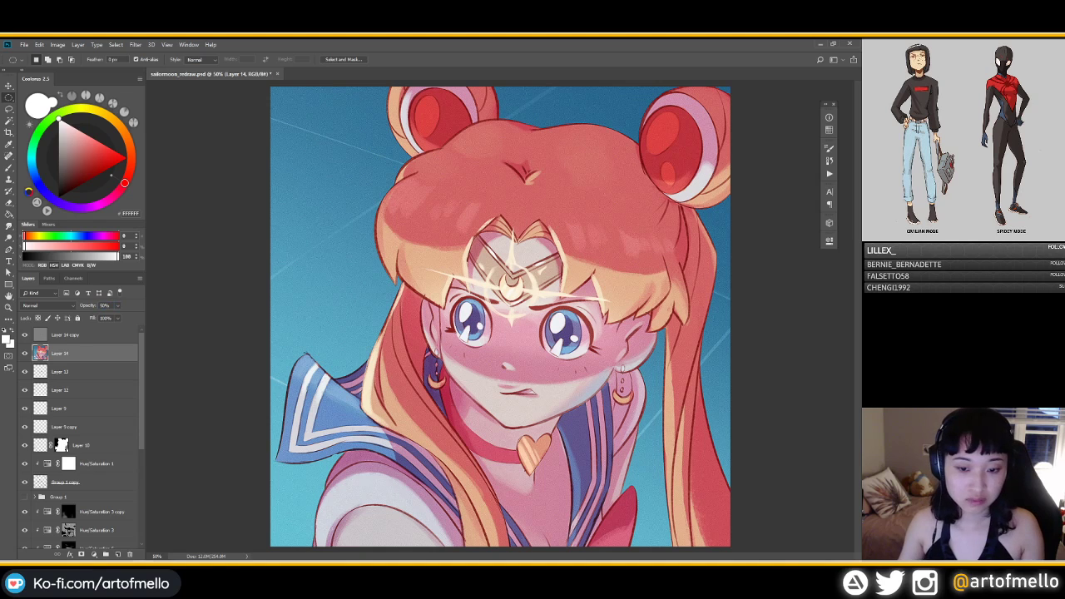
left_click(104, 305)
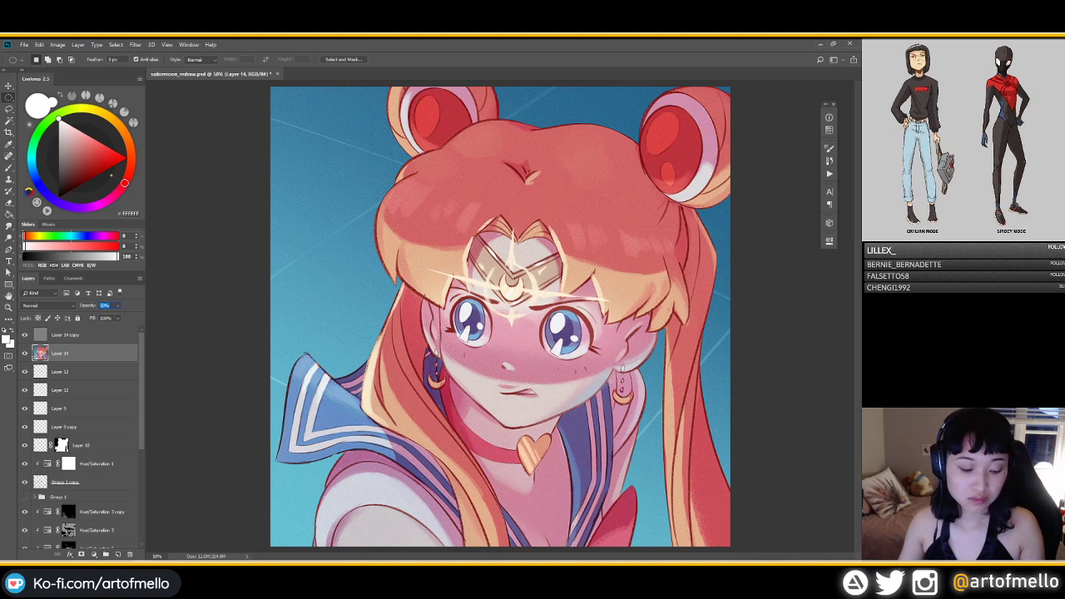
type("33")
key("Return")
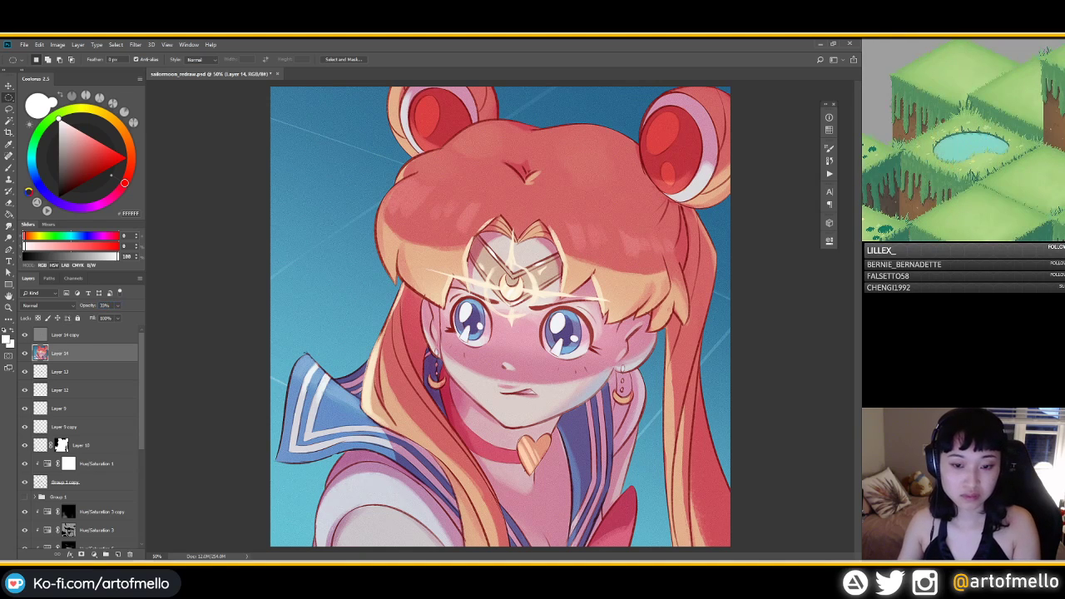
Step: Delete the merged Layer 14 and Layer 12 from the layer stack
key("ctrl+minus")
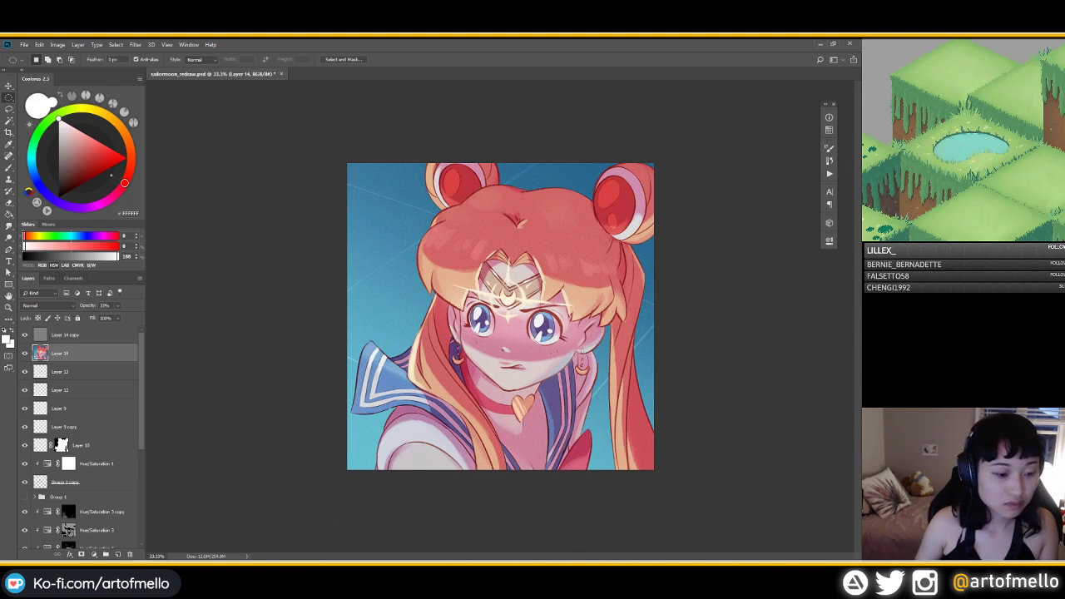
key("Delete")
left_click(68, 493)
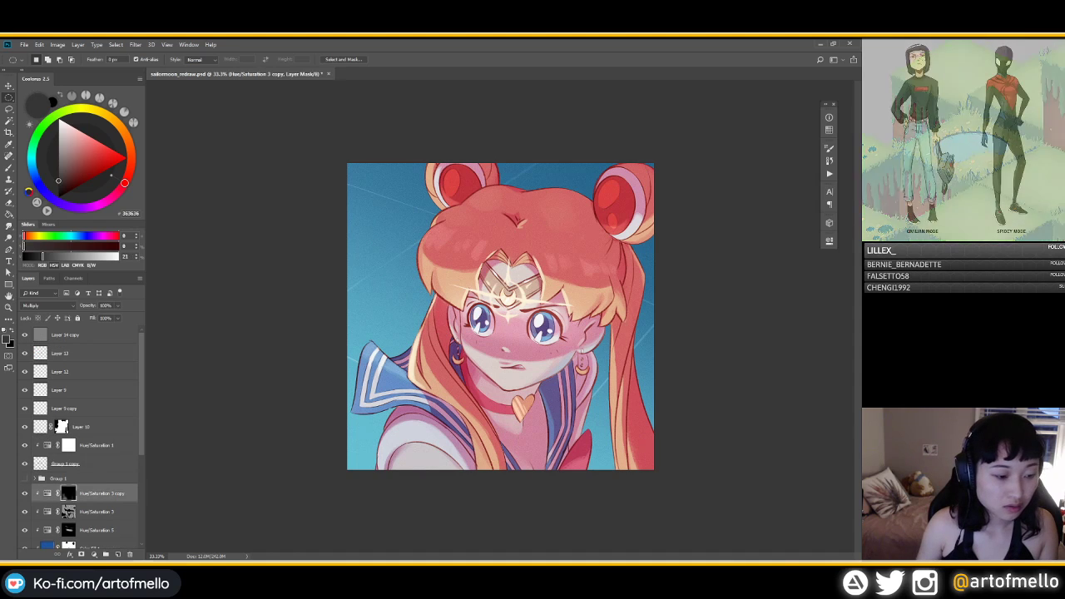
left_click(24, 494)
left_click(24, 493)
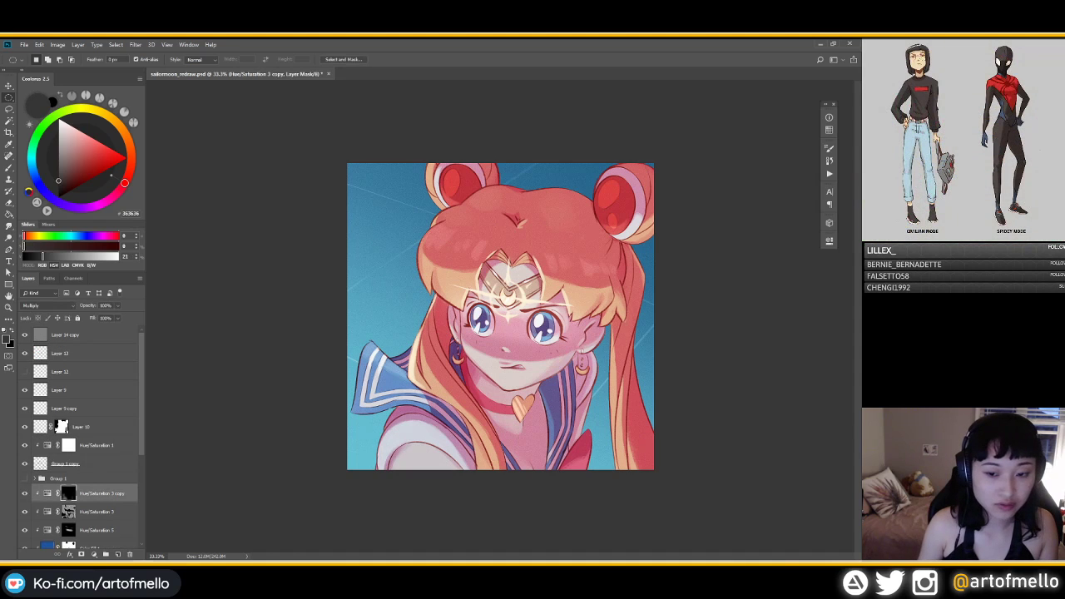
left_click(83, 371)
left_click(130, 554)
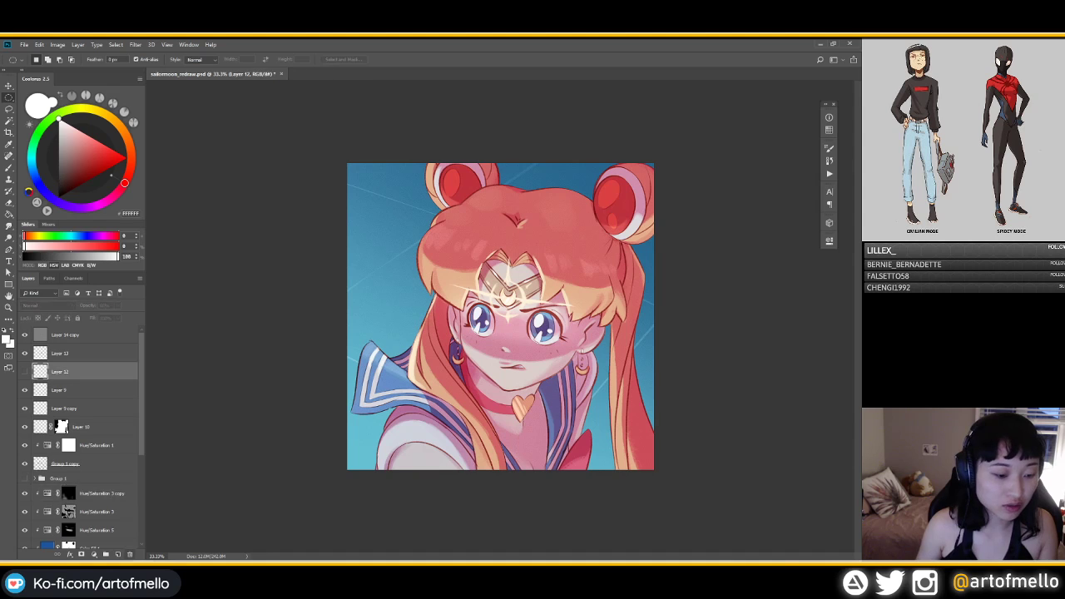
Step: Stamp all visible layers into a new layer above Layer 13 and apply Gaussian Add Noise to it at 10%
left_click(83, 353)
key("ctrl+shift+alt+e")
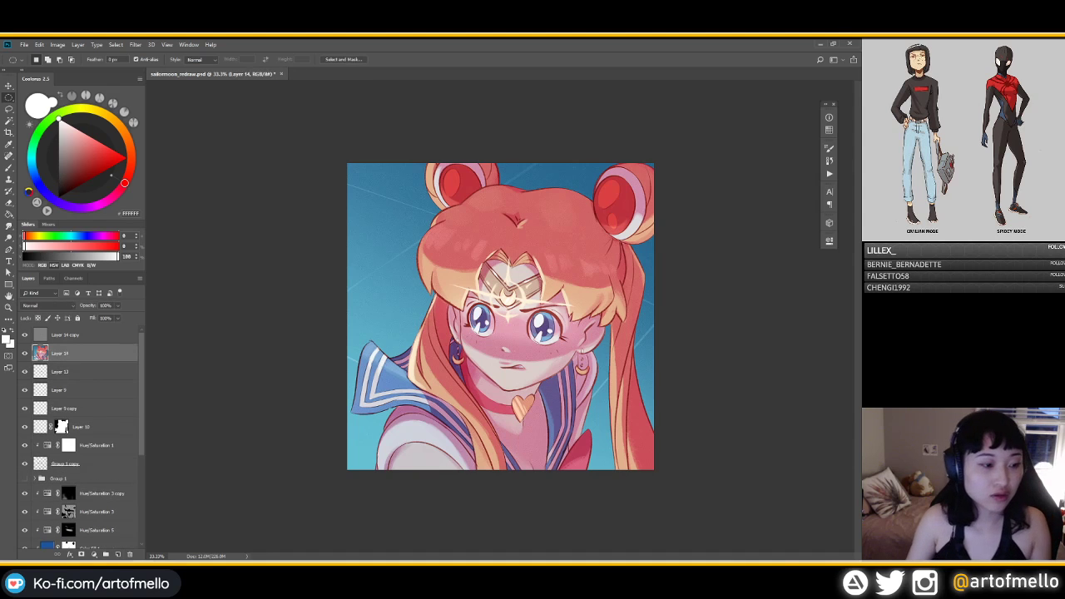
left_click(135, 44)
mouse_move(144, 171)
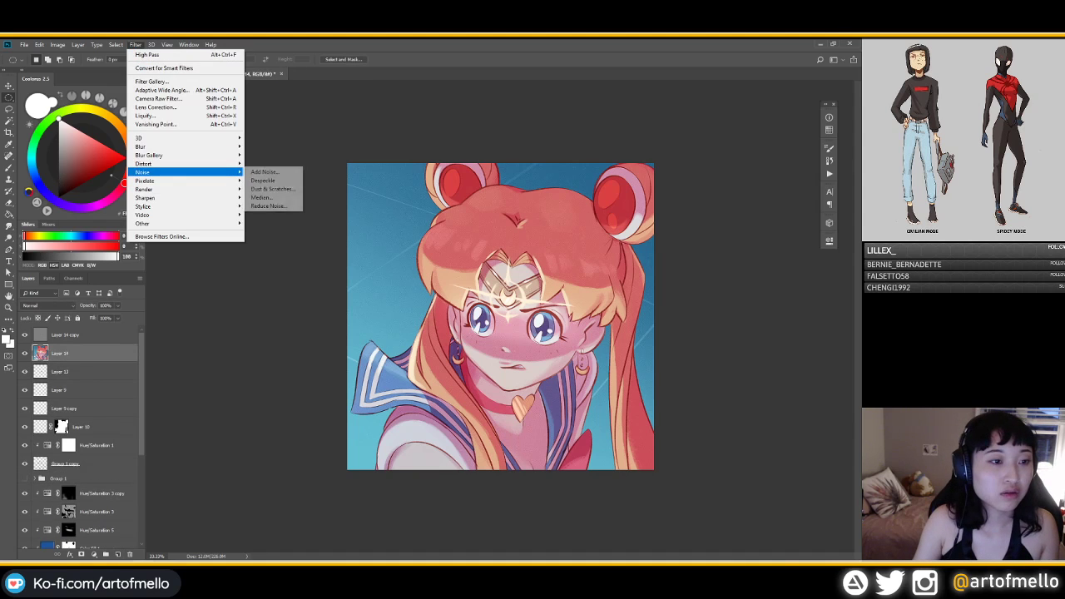
left_click(265, 172)
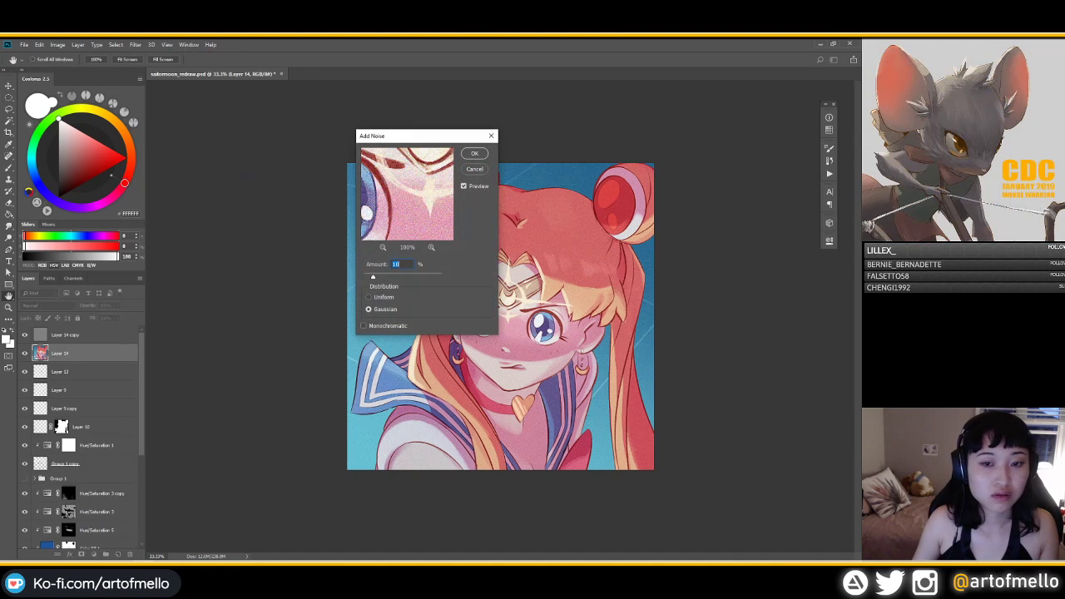
key("Return")
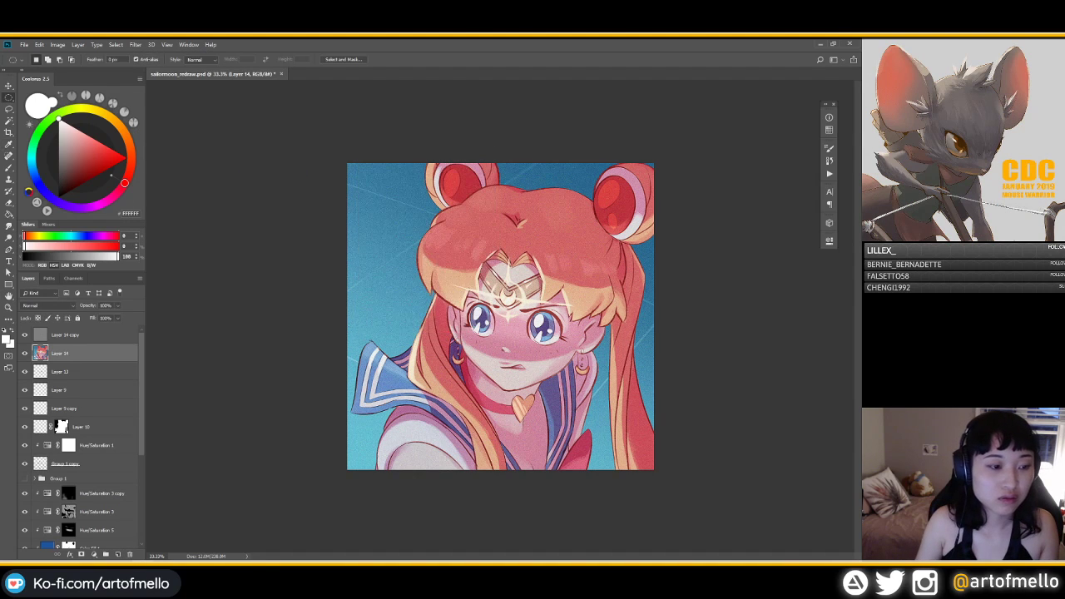
Step: Set the opacity of the new noisy Layer 14 to 33% and save the document
left_click(105, 305)
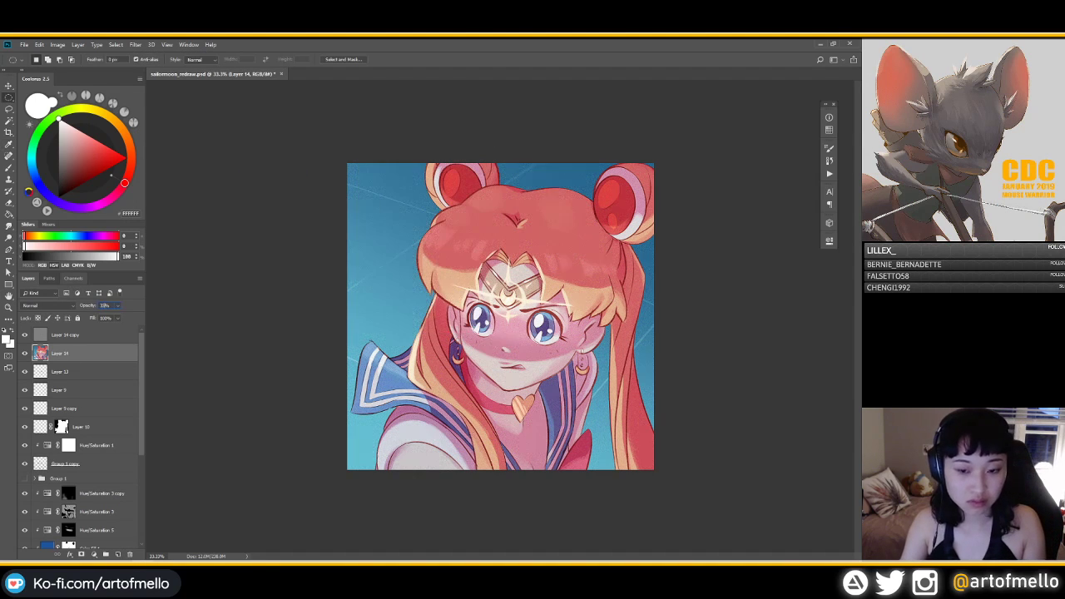
key("shift+alt+o")
scroll(500, 316, "down", 2)
key("ctrl+s")
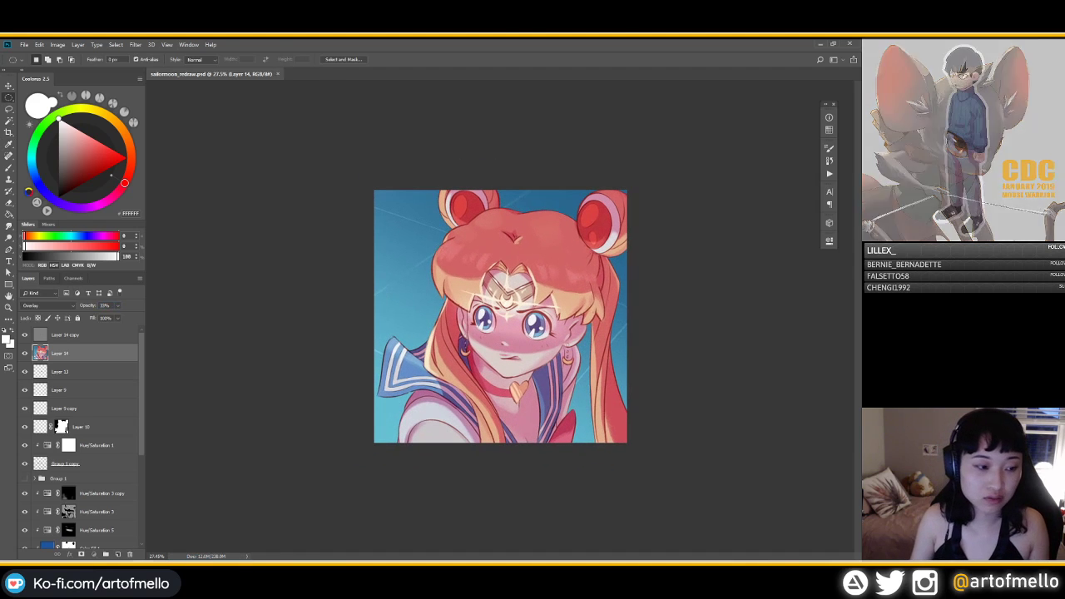
Step: Replace the old High Pass layer with a fresh duplicate of Layer 14 filtered with High Pass
left_click(83, 334)
left_click(130, 554)
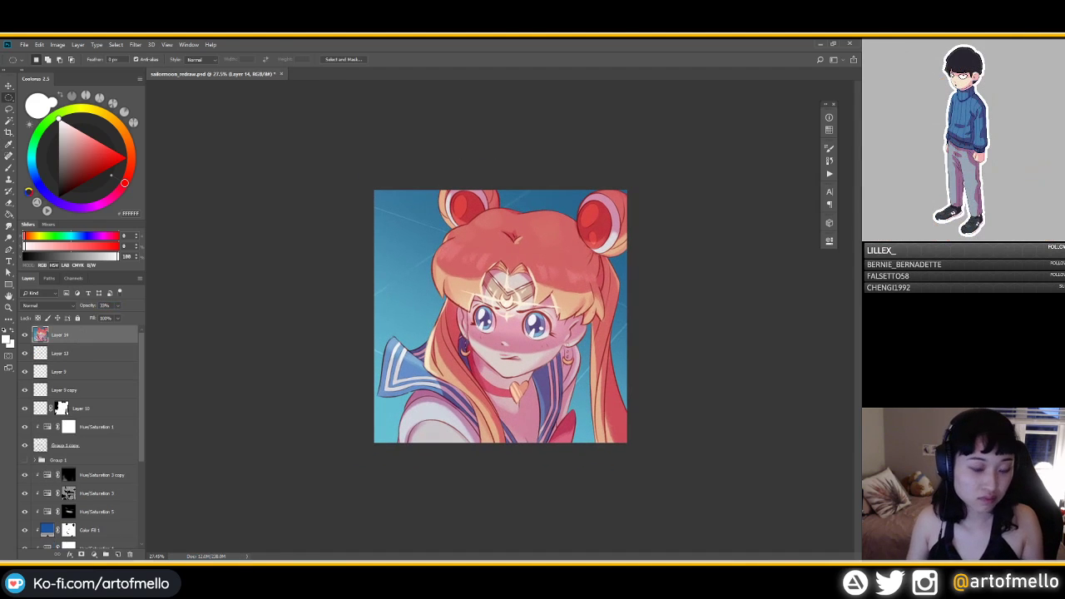
key("ctrl+j")
left_click(135, 45)
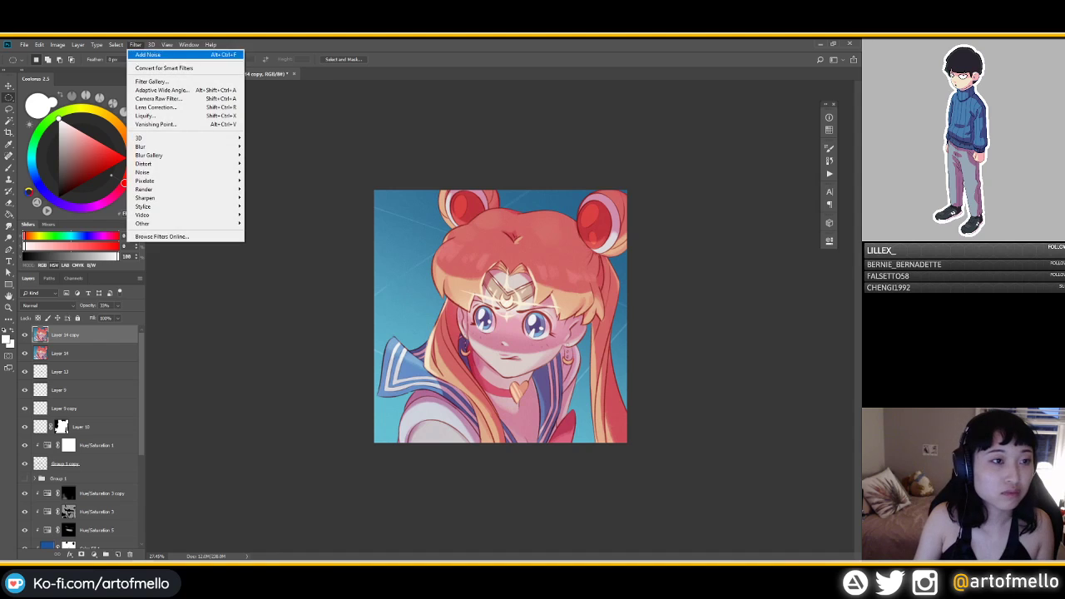
mouse_move(183, 223)
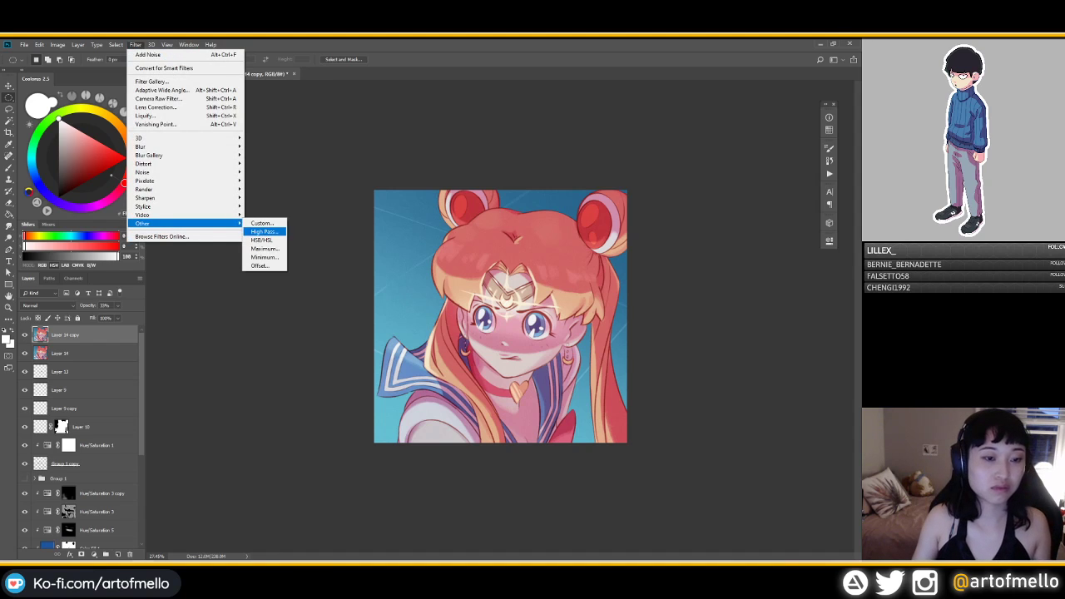
left_click(263, 231)
left_click(476, 171)
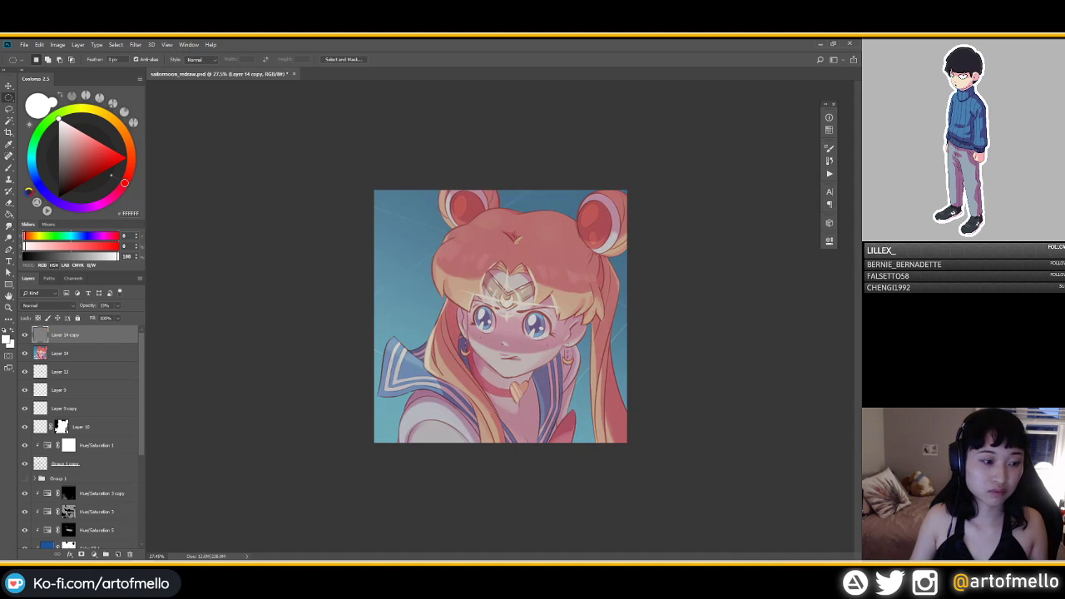
Step: Set the High Pass copy of Layer 14 to Overlay blending at 100% opacity
left_click(47, 305)
left_click(51, 415)
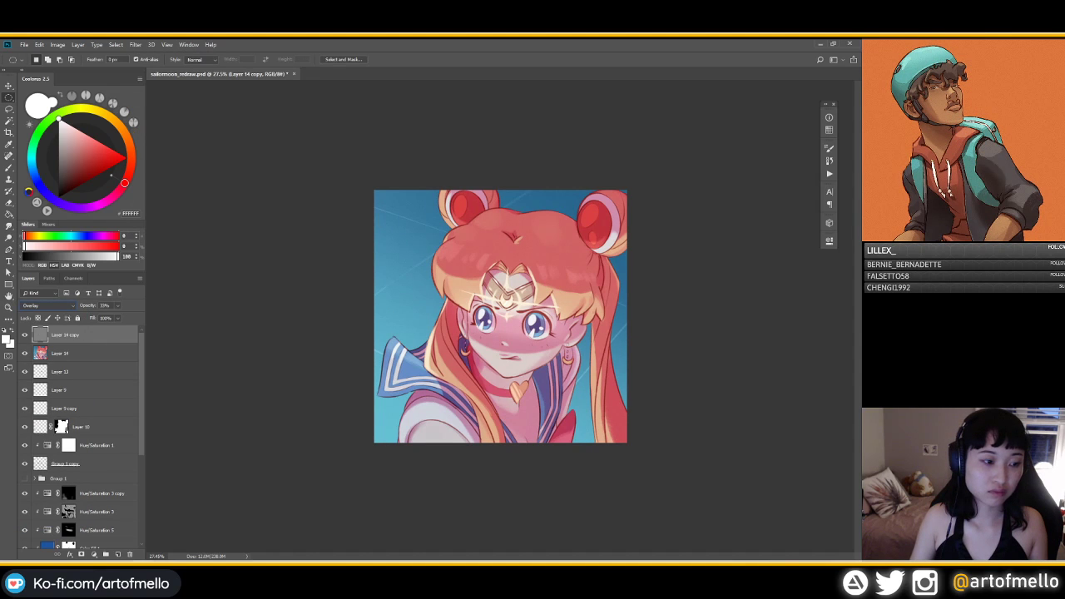
left_click_drag(117, 305, 138, 316)
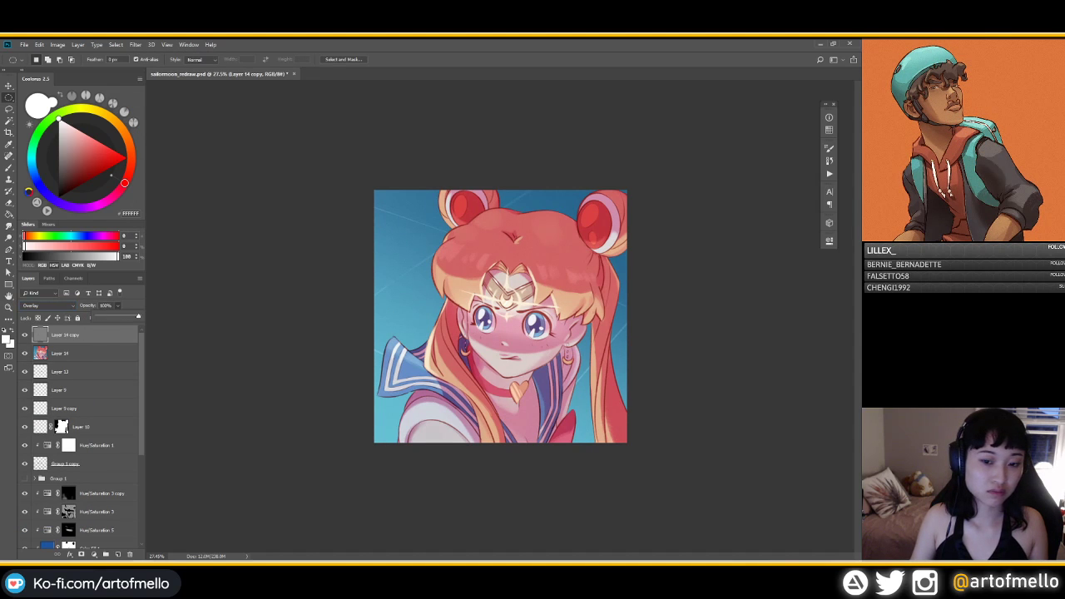
Step: Switch the High Pass copy of Layer 14 to Normal blending at 33% opacity
left_click(49, 306)
left_click(49, 305)
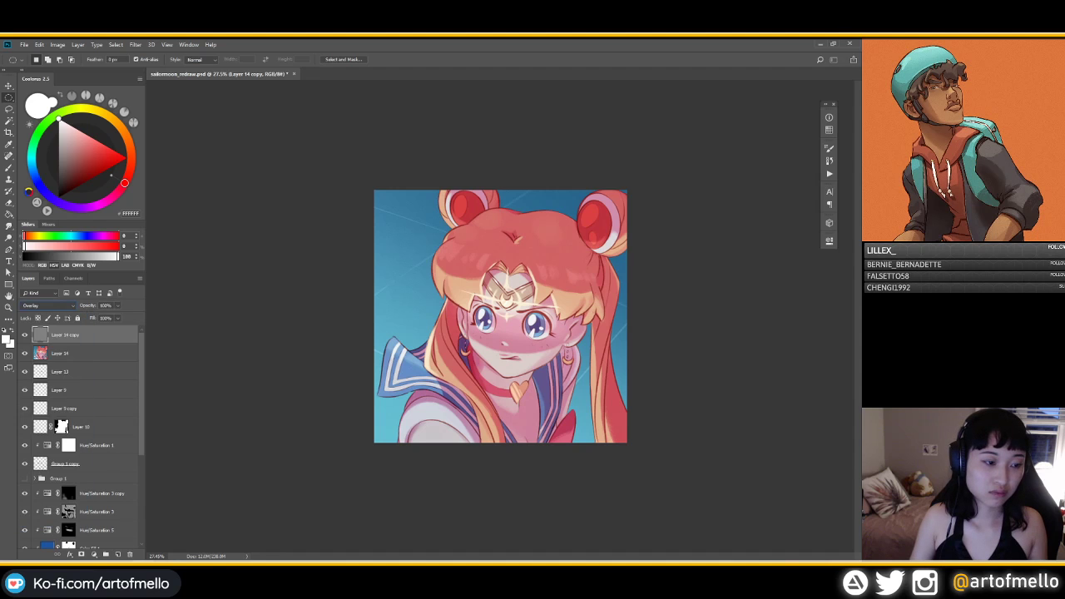
left_click(48, 305)
left_click(27, 313)
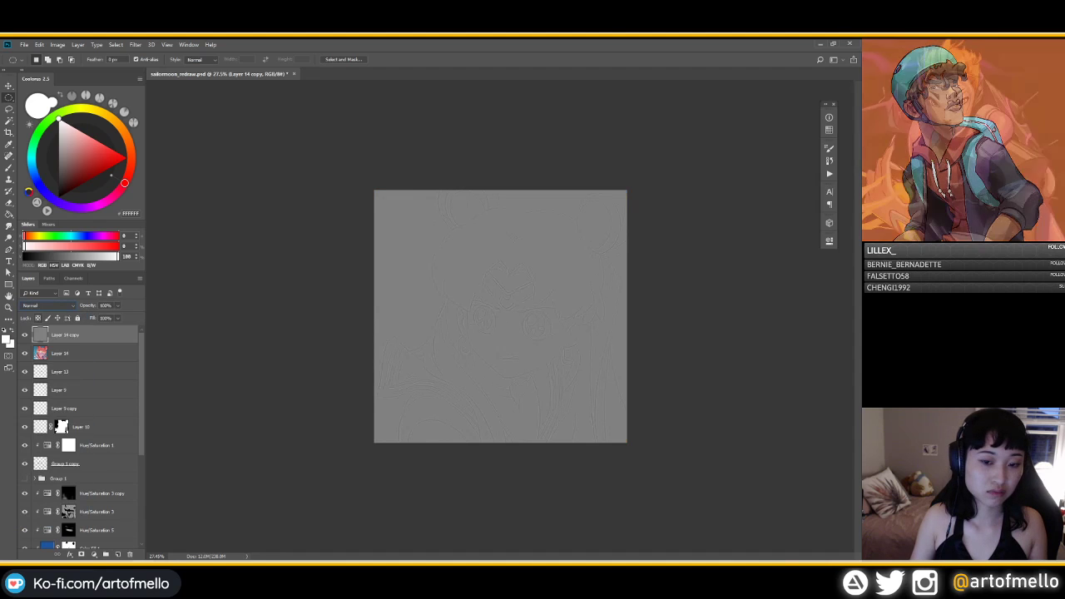
key("3")
key("3")
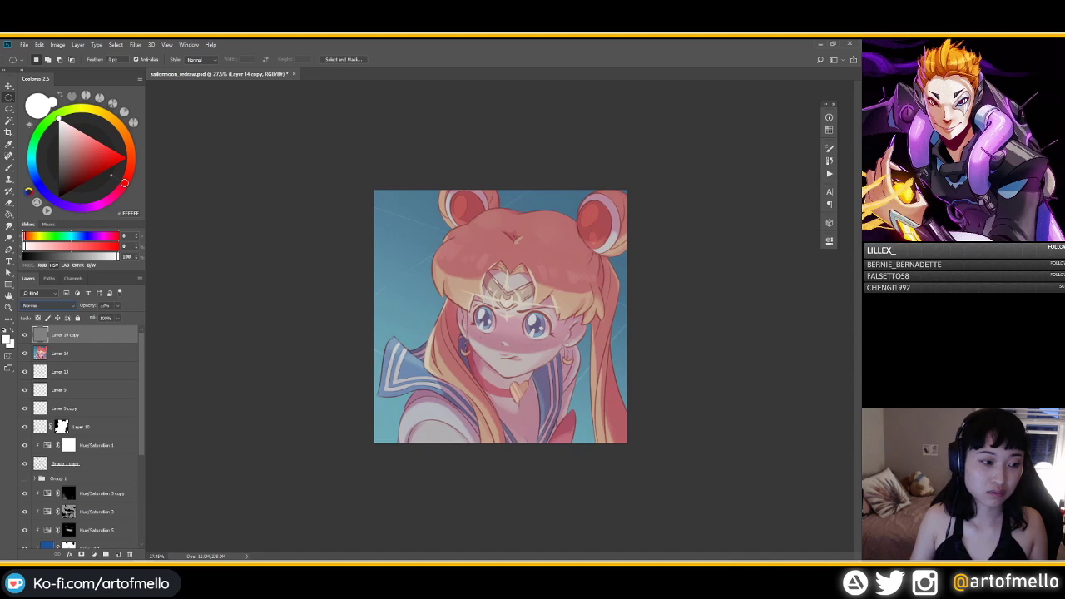
Step: Return the High Pass copy of Layer 14 to Overlay blending at 100% opacity
key("0")
left_click(49, 305)
left_click(50, 398)
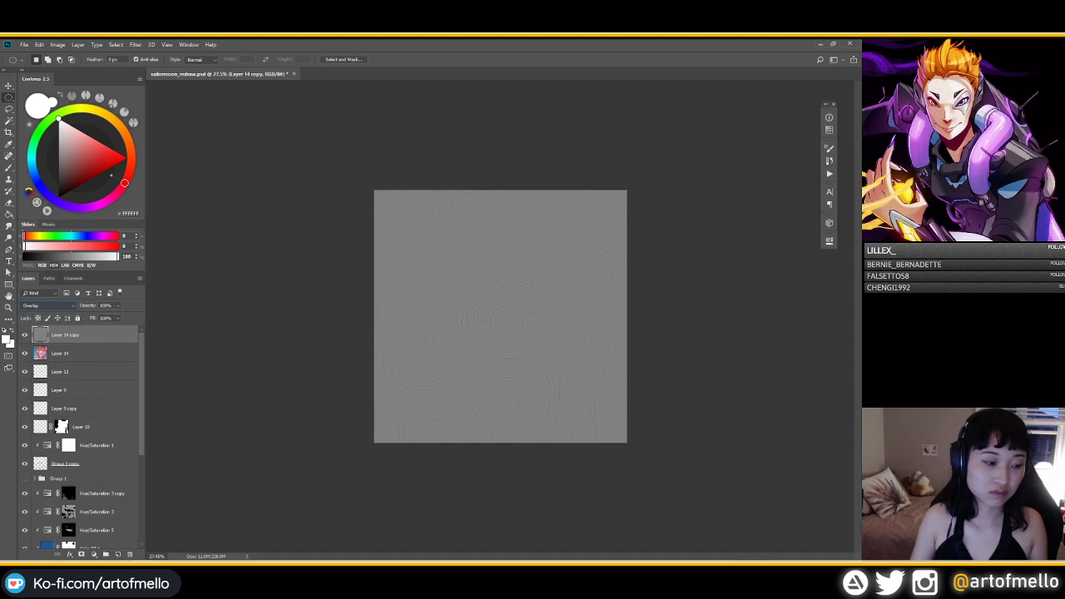
key("ctrl+0")
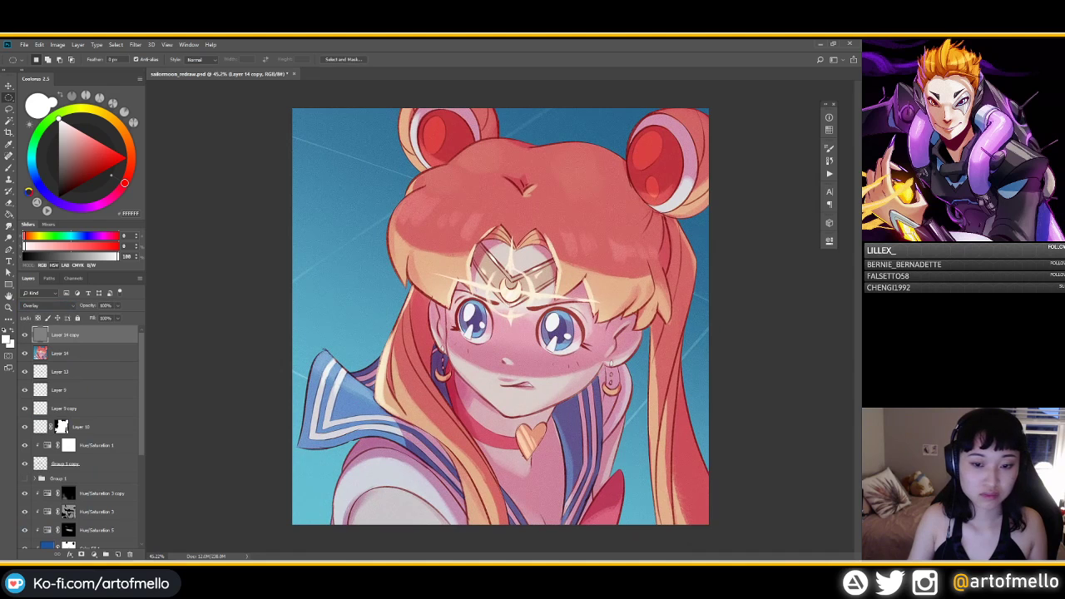
Step: Add a Photo Filter adjustment layer above the High Pass copy of Layer 14
key("ctrl+minus")
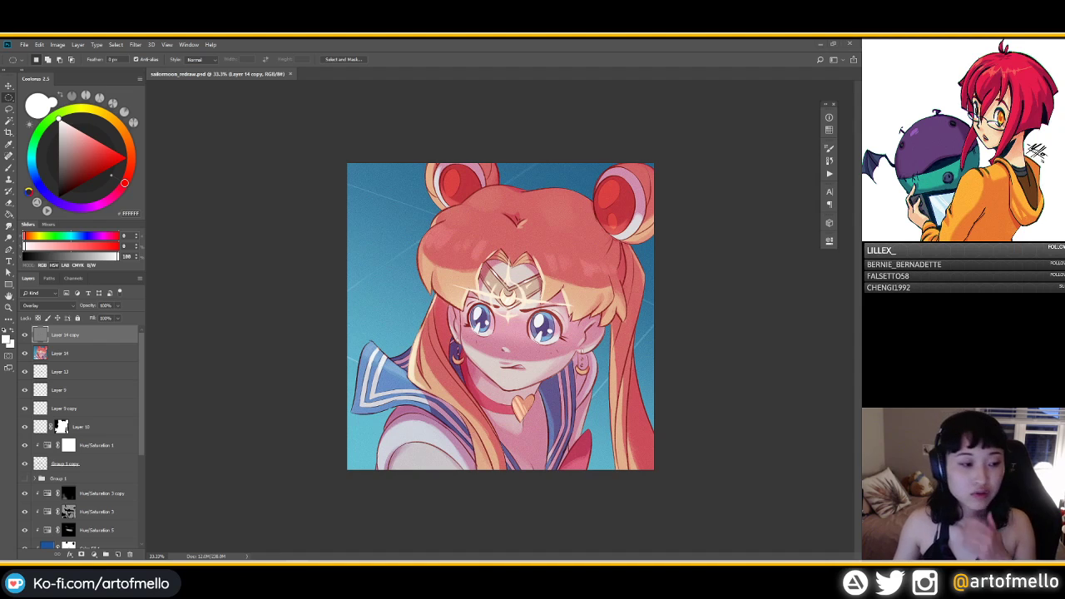
left_click(93, 554)
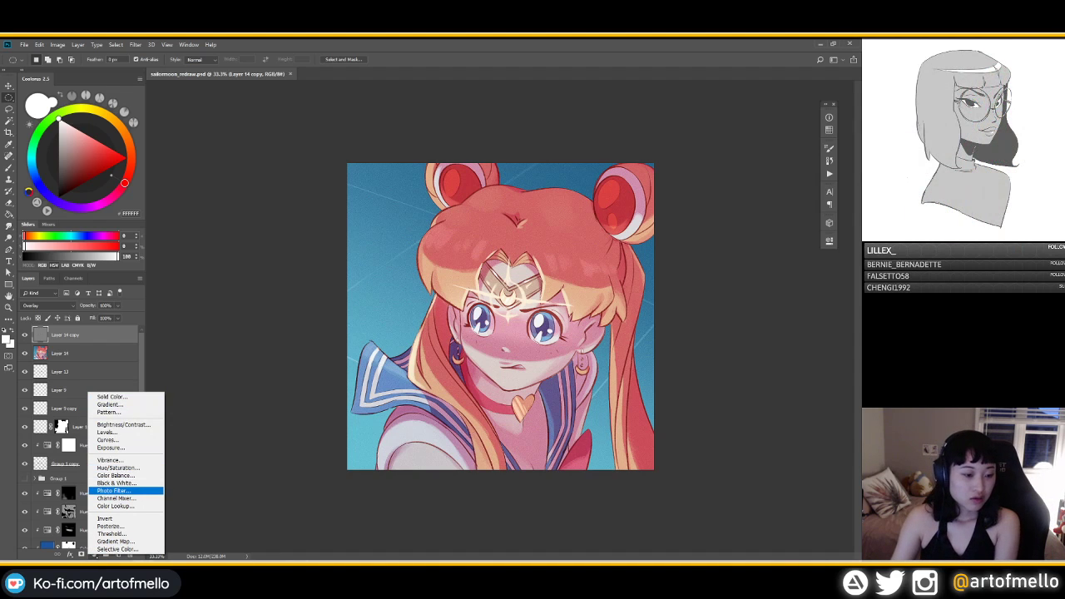
left_click(113, 490)
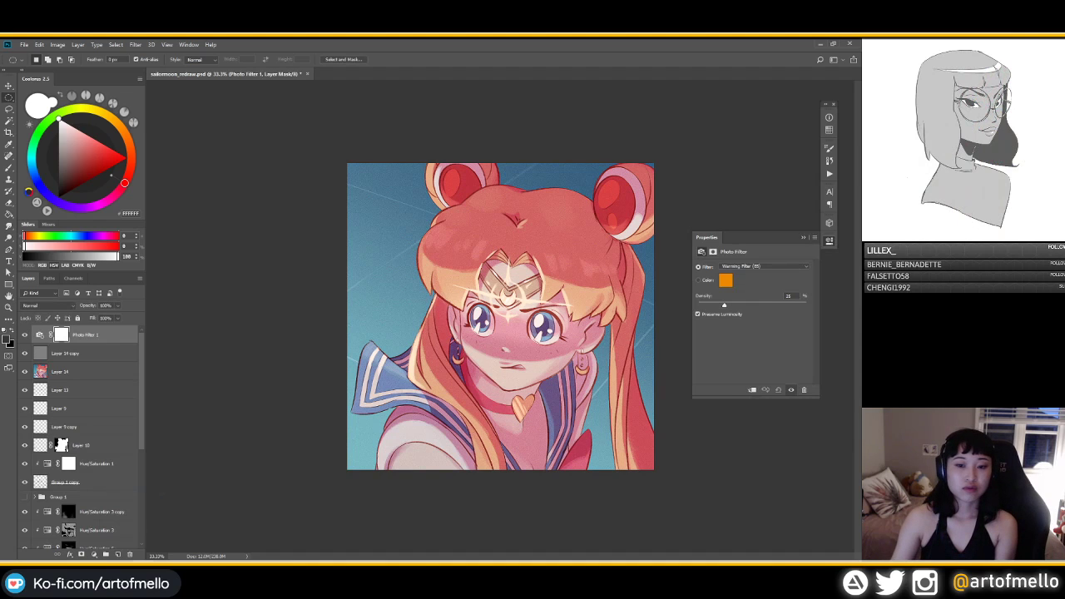
Step: Try the Photo Filter presets one after another, from the cooling filters through Orange, Cyan and Deep Red to Underwater
left_click(763, 266)
left_click(763, 266)
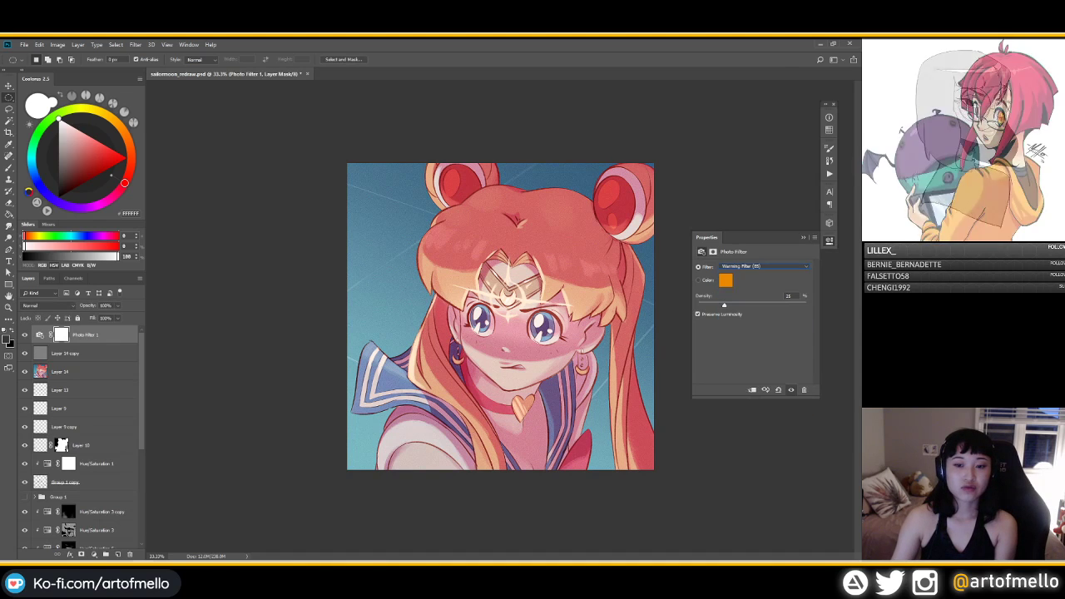
key("Down")
key("Down")
key("Down")
key("Down")
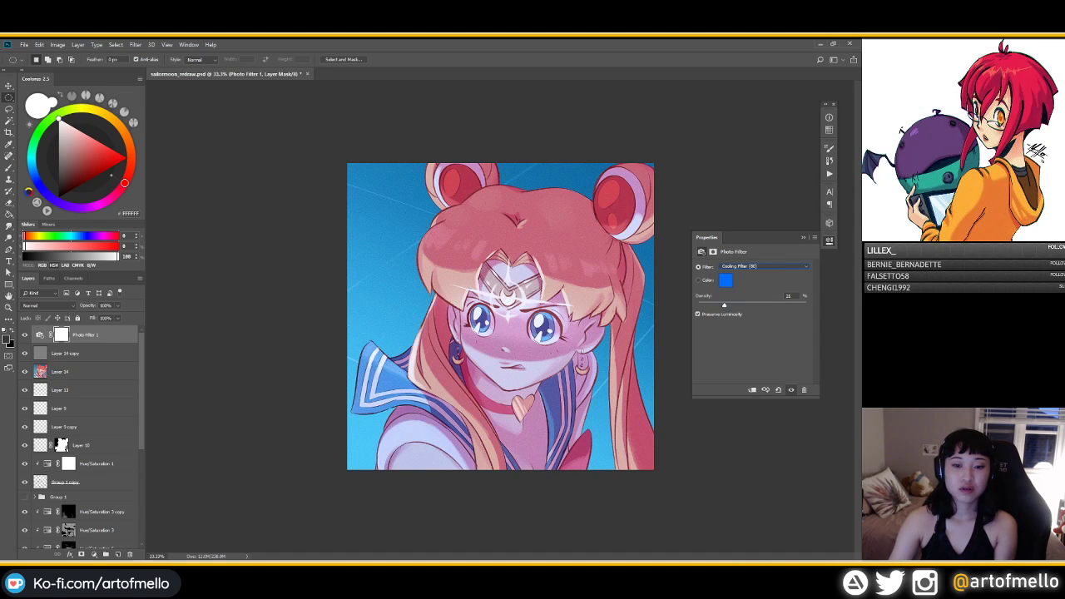
key("Down")
key("Down")
key("Down")
key("Down")
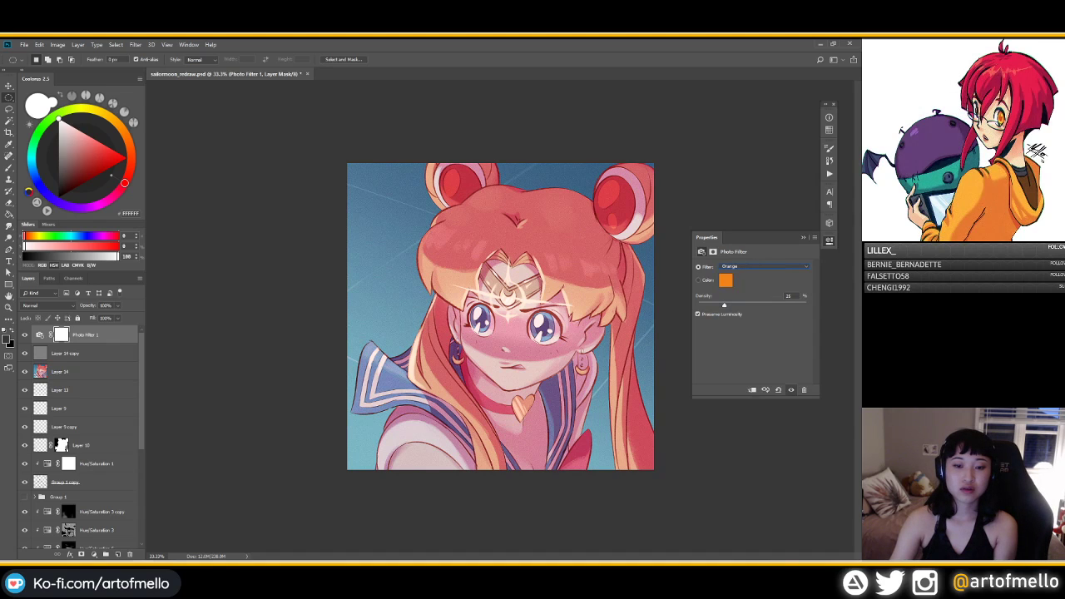
key("Down")
key("Down")
key("Down")
key("Down")
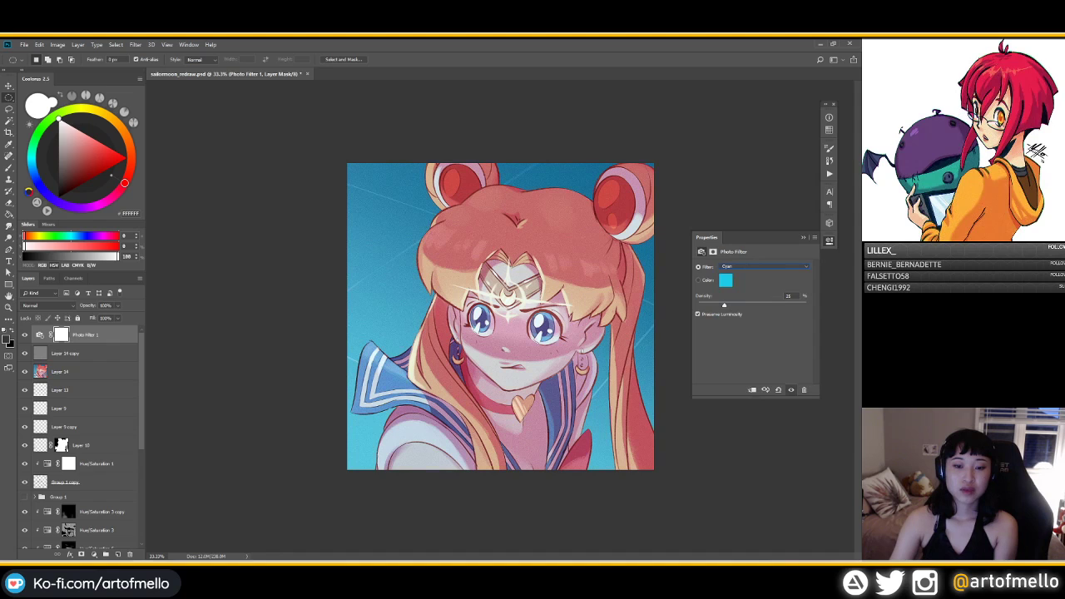
key("Down")
key("Down")
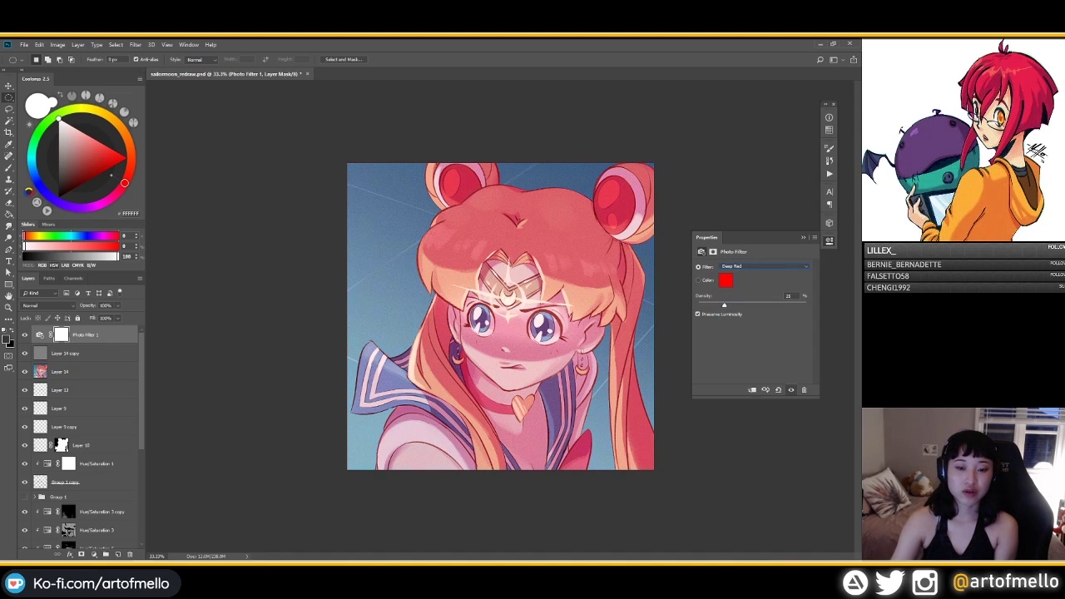
key("Up")
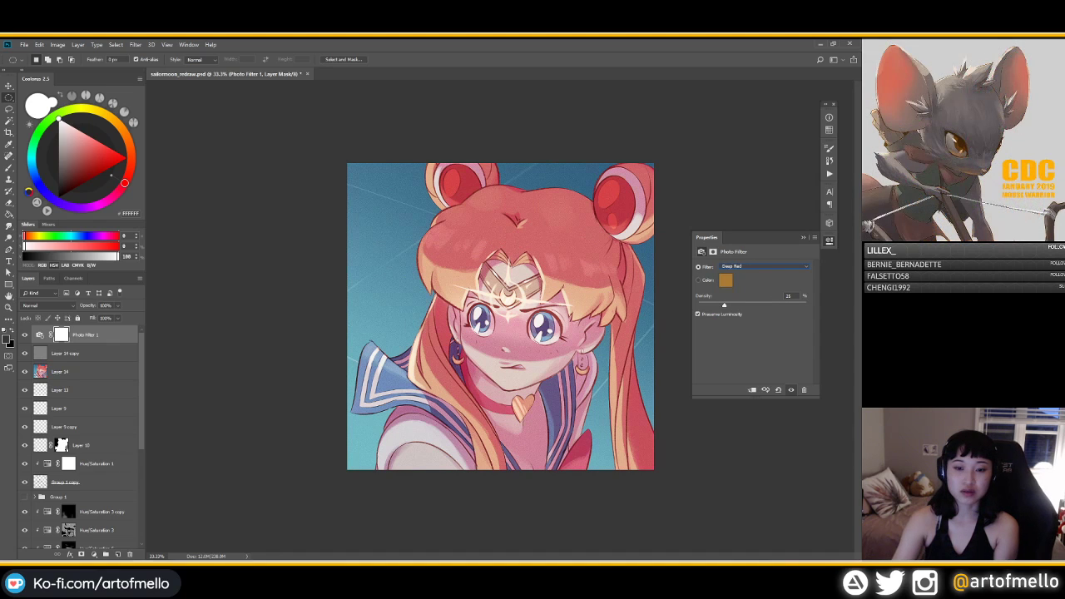
key("Down")
key("Up")
key("Down")
key("Down")
key("Down")
key("Down")
key("Down")
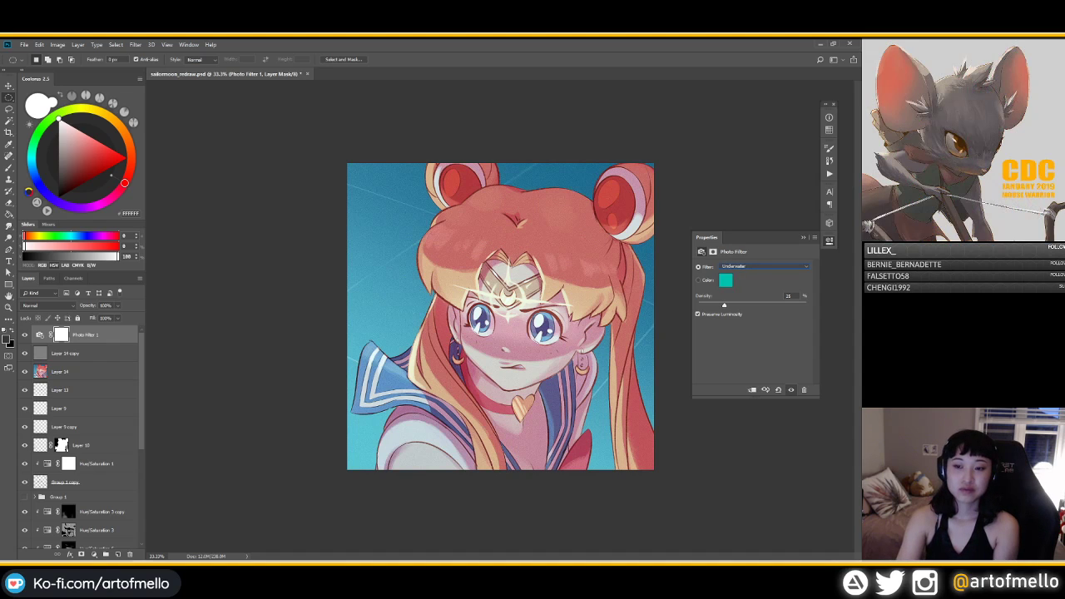
Step: Set the Photo Filter preset to Warming Filter (85), comparing it with Sepia
left_click(764, 266)
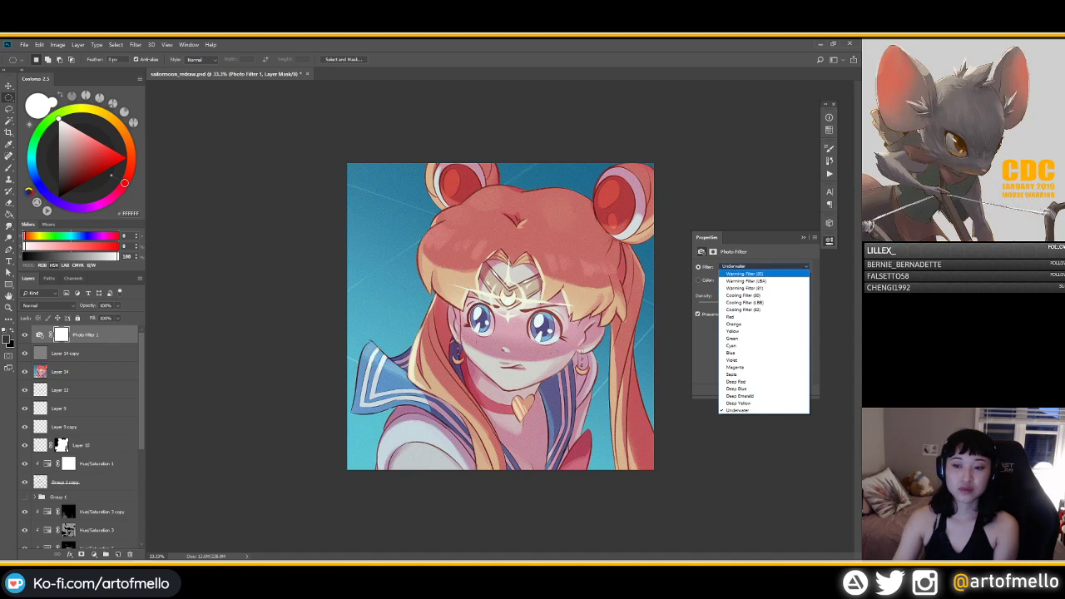
left_click(745, 274)
left_click(763, 266)
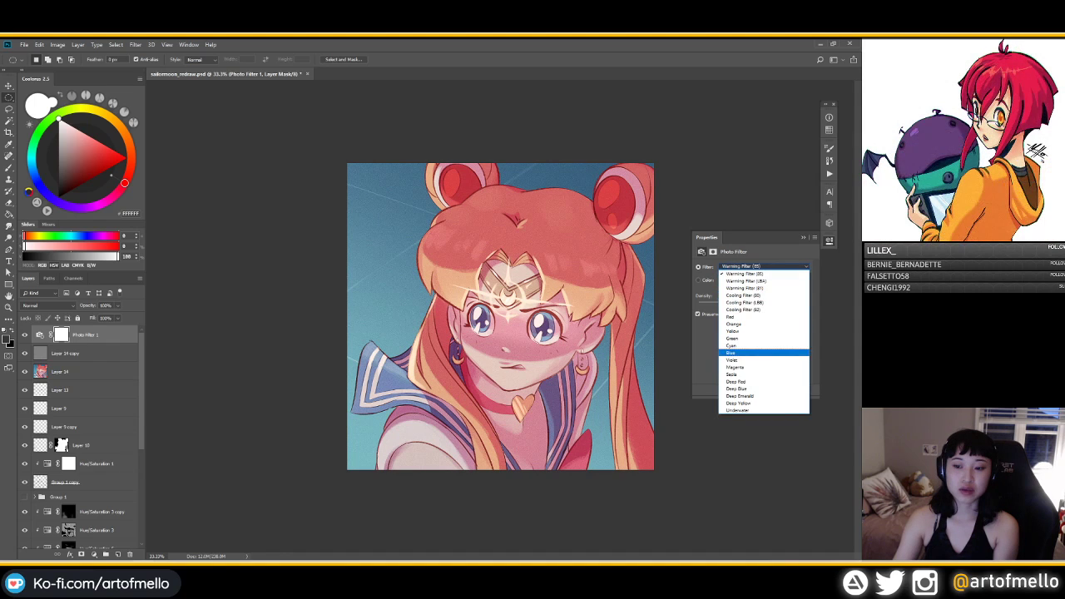
left_click(732, 374)
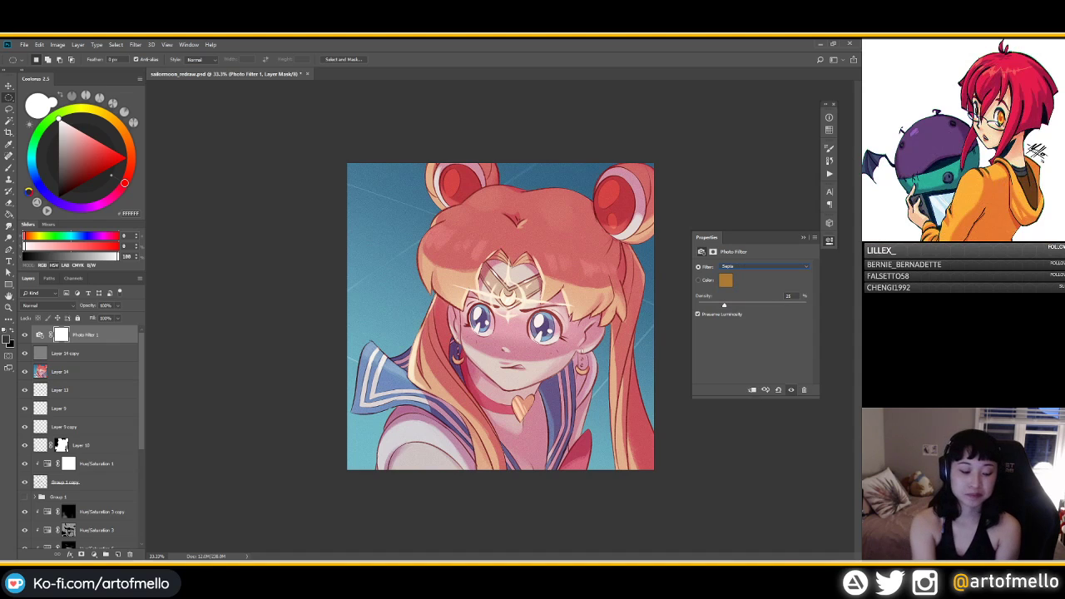
key("ctrl+z")
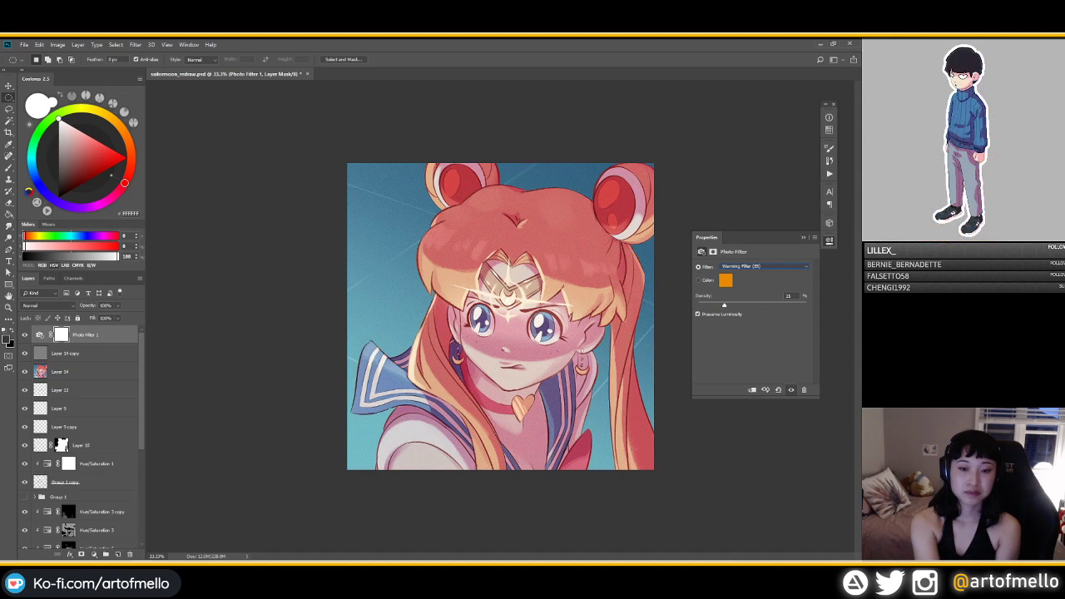
key("ctrl+z")
key("ctrl+z")
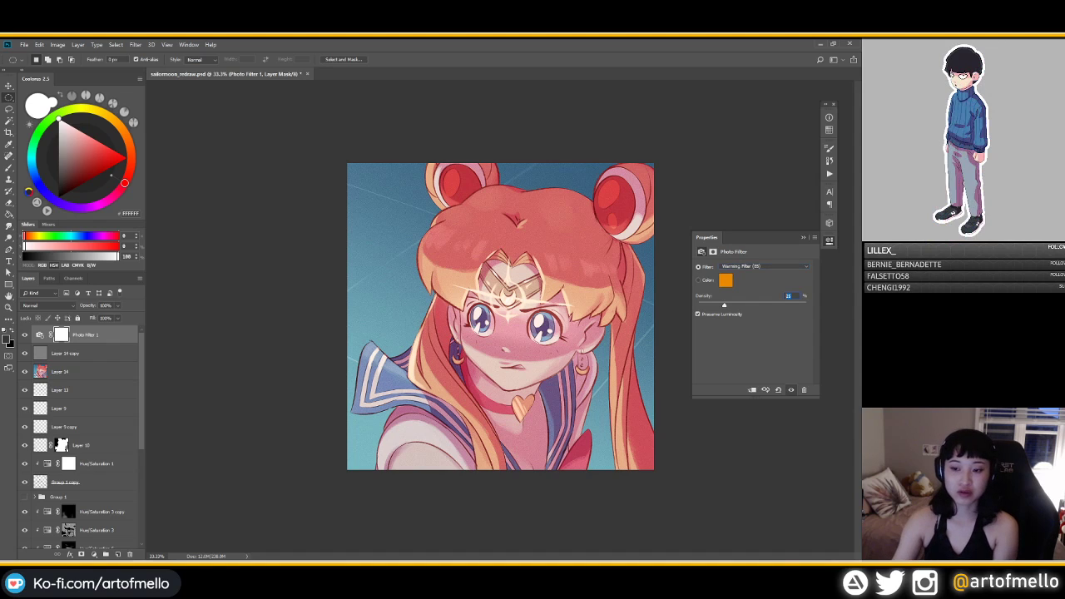
Step: Try a Photo Filter density of 10% and compare the artwork with the adjustment layer hidden and shown
type("10")
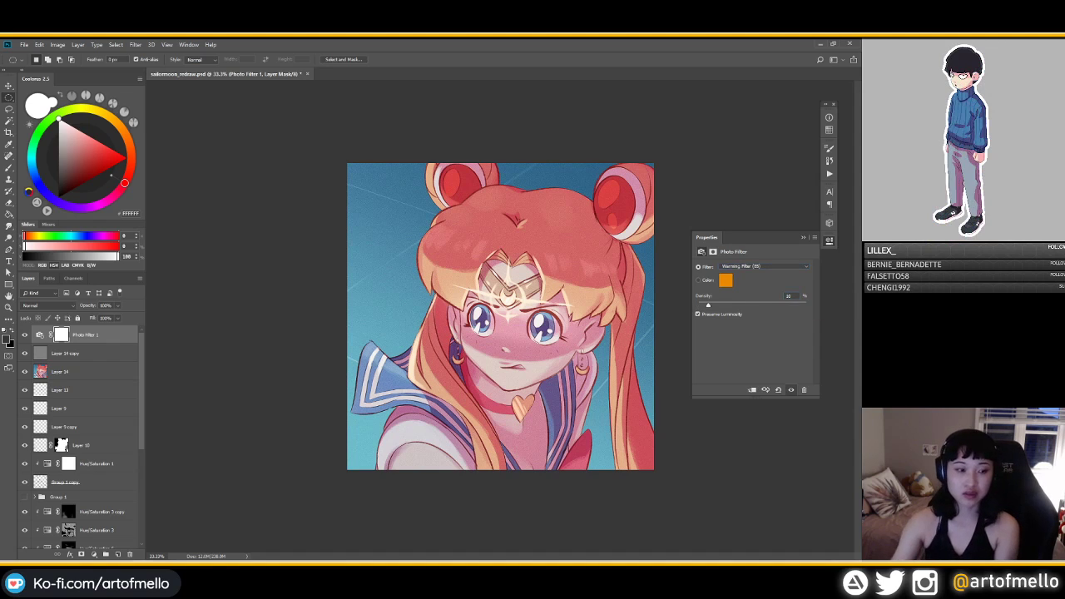
key("ctrl+")
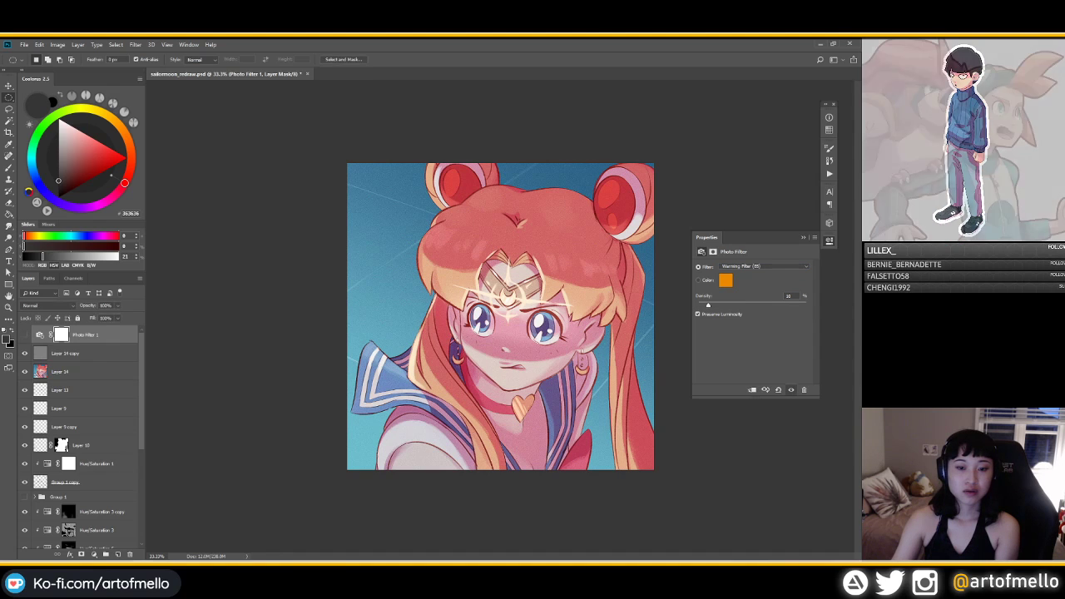
key("ctrl+comma")
Step: Set the Photo Filter density to 15% and save the document
left_click(788, 295)
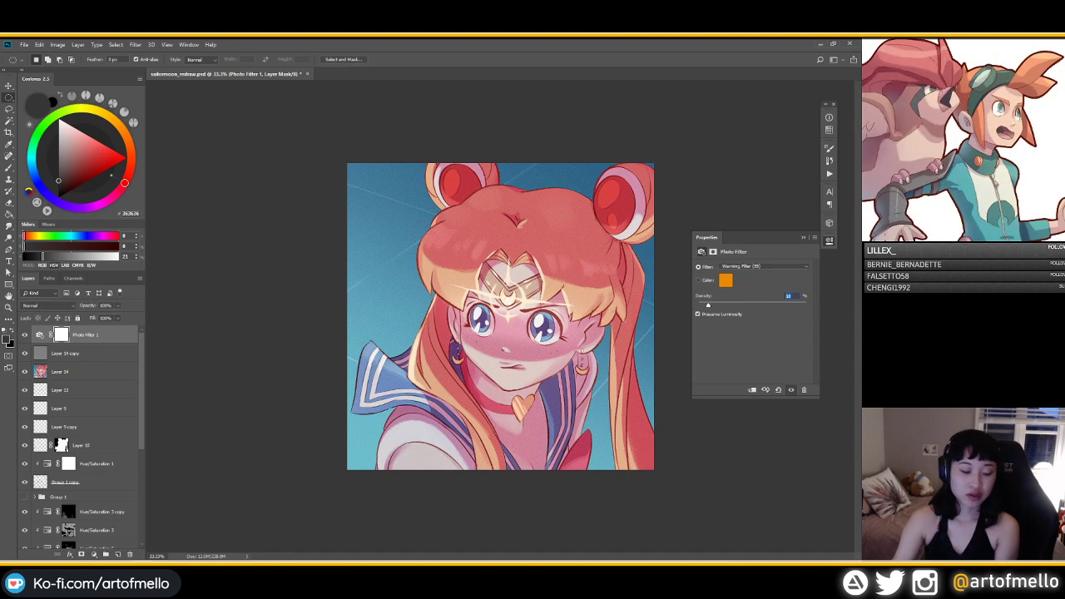
type("15")
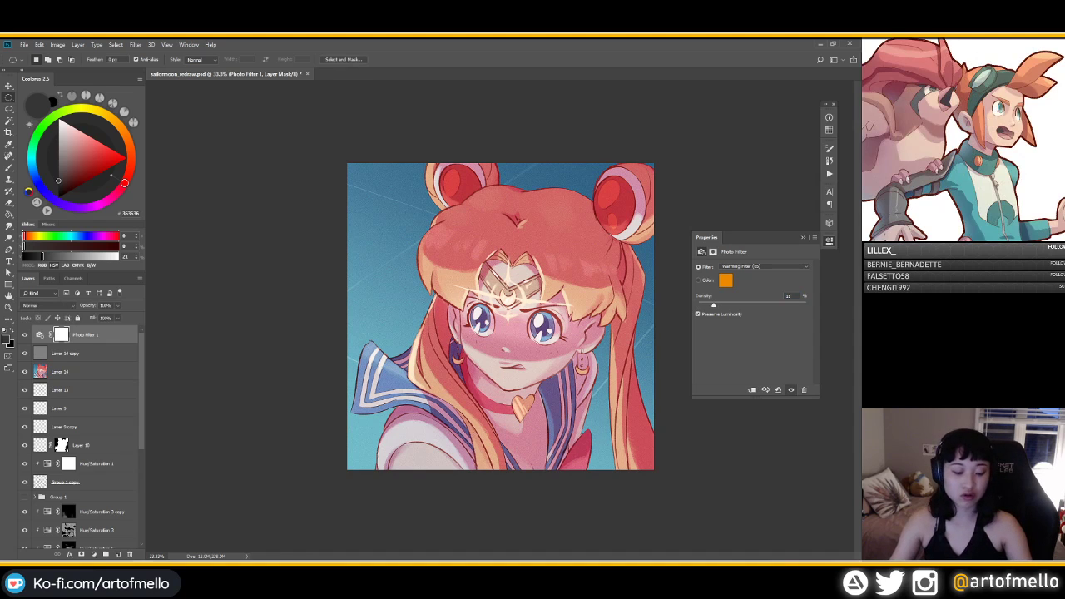
key("ctrl+s")
key("ctrl+minus")
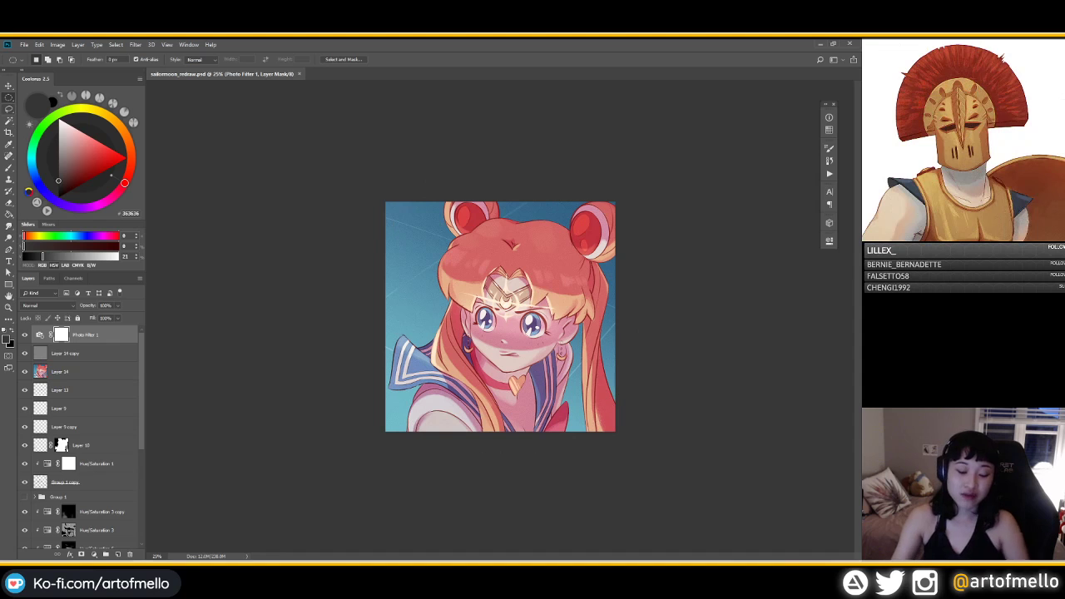
key("shift+m")
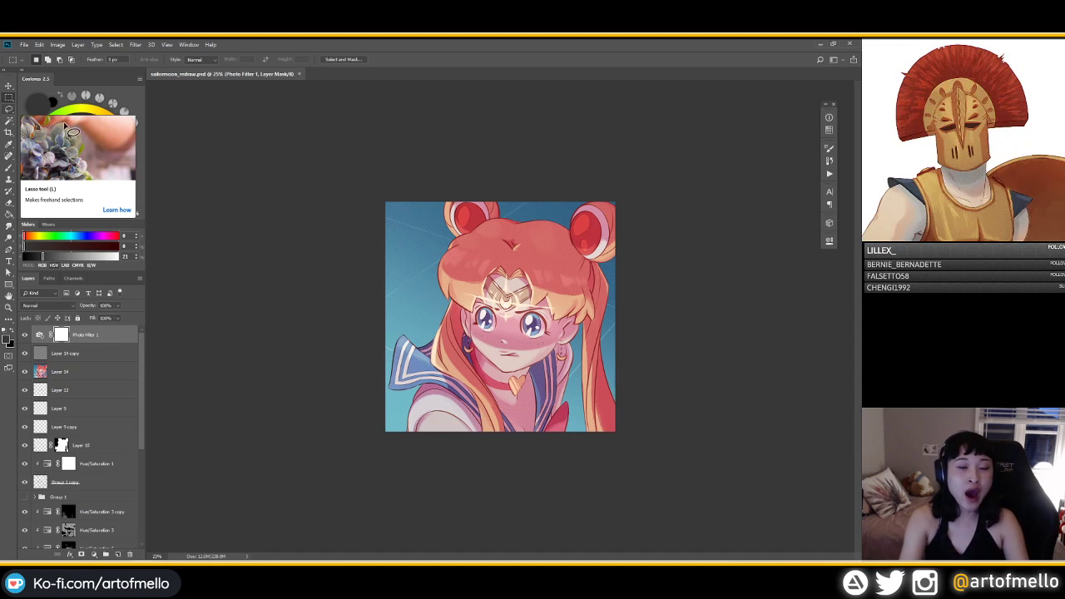
mouse_move(384, 202)
left_mouse_down()
mouse_move(533, 281)
mouse_move(628, 409)
mouse_move(618, 430)
left_mouse_up()
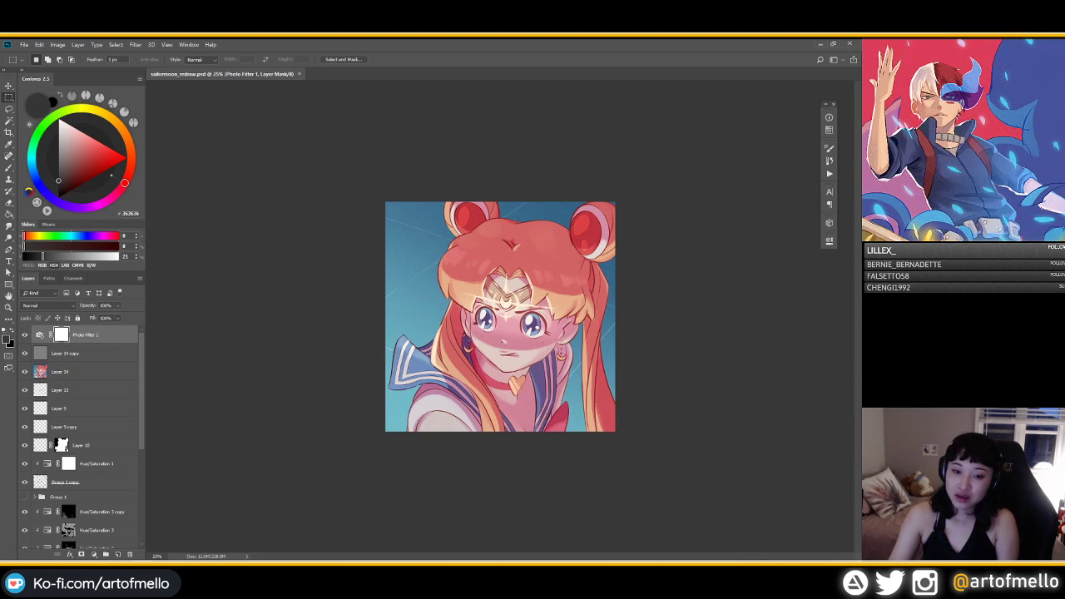
key("ctrl+plus")
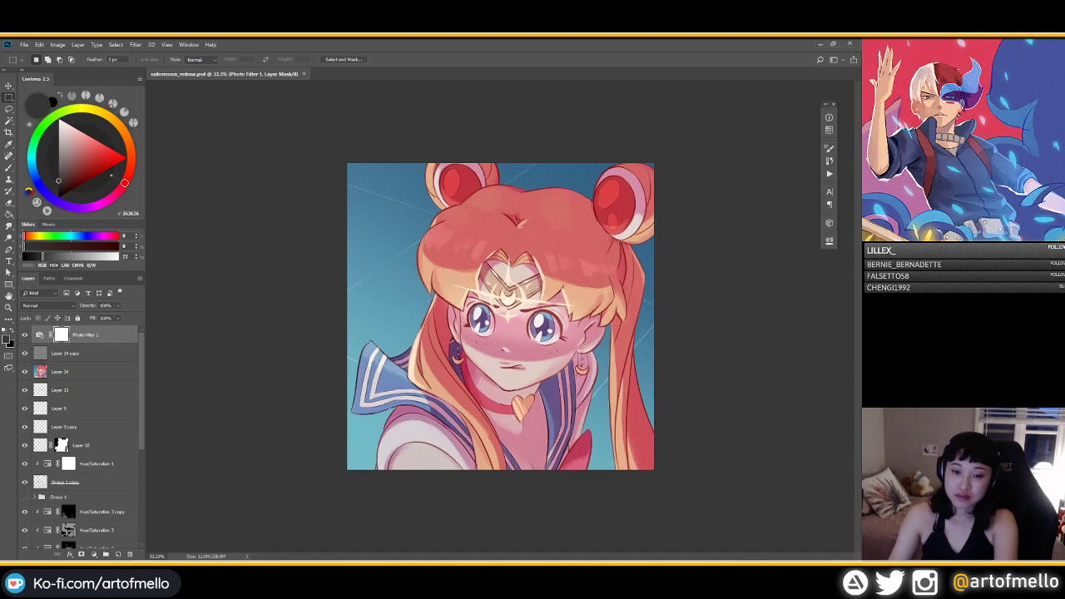